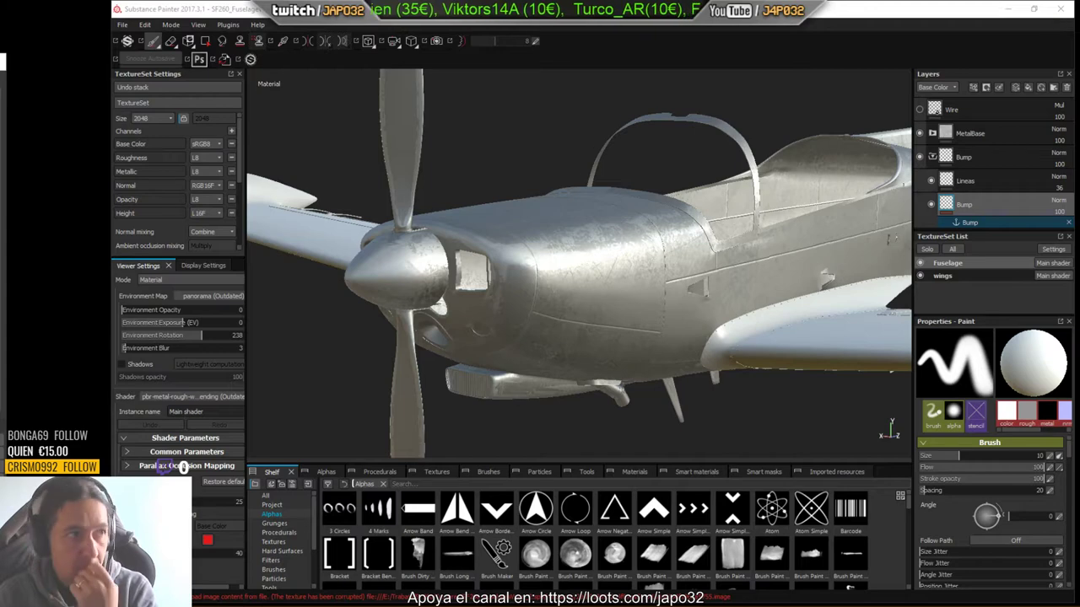
Step: Bring the top of the engine cowling into close view and collapse the Bump layer folder
{"action": "left_click_drag", "start_coordinate": [823, 69], "coordinate": [1079, 48]}
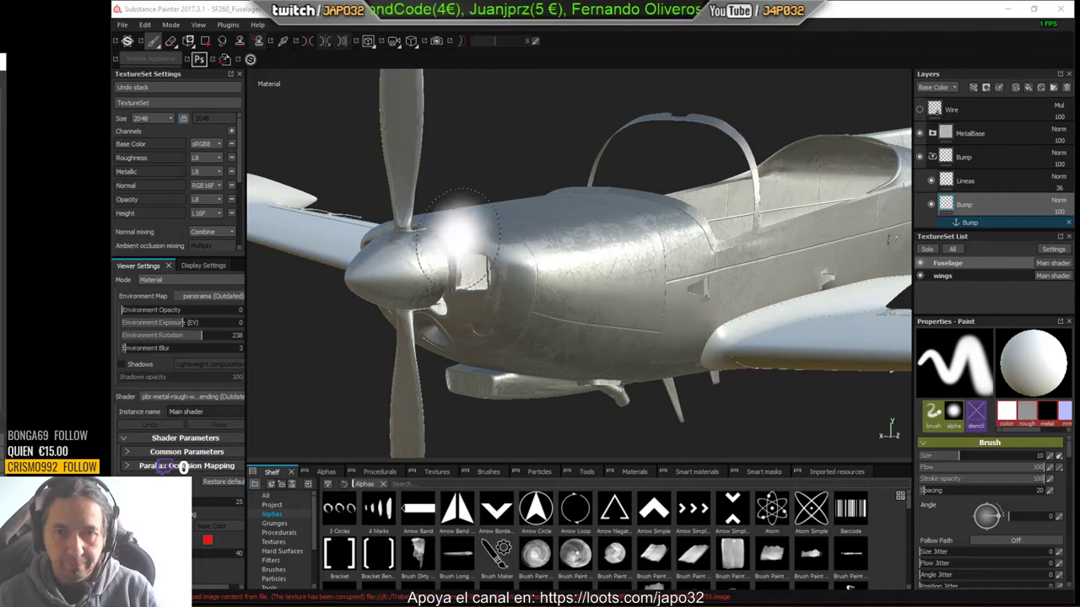
{"action": "left_click_drag", "start_coordinate": [506, 169], "coordinate": [594, 278], "text": "alt"}
{"action": "middle_click_drag", "start_coordinate": [662, 200], "coordinate": [741, 385], "text": "alt"}
{"action": "mouse_move", "coordinate": [741, 385]}
{"action": "left_mouse_down", "text": "alt"}
{"action": "mouse_move", "coordinate": [731, 379]}
{"action": "mouse_move", "coordinate": [802, 353]}
{"action": "mouse_move", "coordinate": [823, 375]}
{"action": "mouse_move", "coordinate": [819, 390]}
{"action": "mouse_move", "coordinate": [791, 332]}
{"action": "mouse_move", "coordinate": [787, 236]}
{"action": "mouse_move", "coordinate": [771, 188]}
{"action": "mouse_move", "coordinate": [779, 229]}
{"action": "left_mouse_up", "text": "alt"}
{"action": "scroll", "coordinate": [751, 370], "scroll_direction": "up", "scroll_amount": 3}
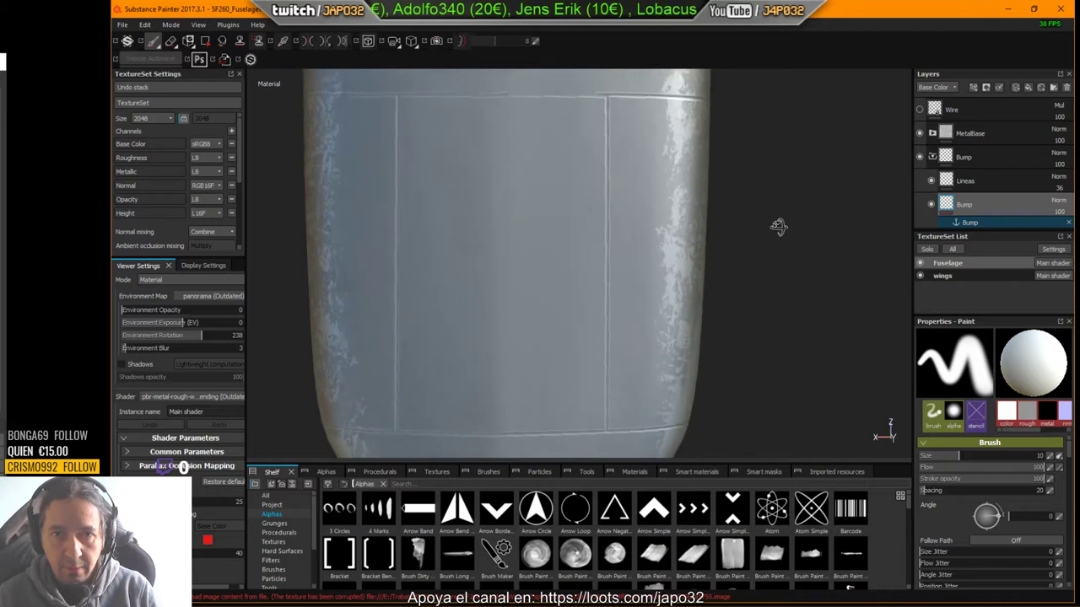
{"action": "left_click", "coordinate": [932, 157]}
Step: Toggle the Bump folder's visibility to compare the cowling's panel lines with and without it from two angles
{"action": "left_click", "coordinate": [921, 158]}
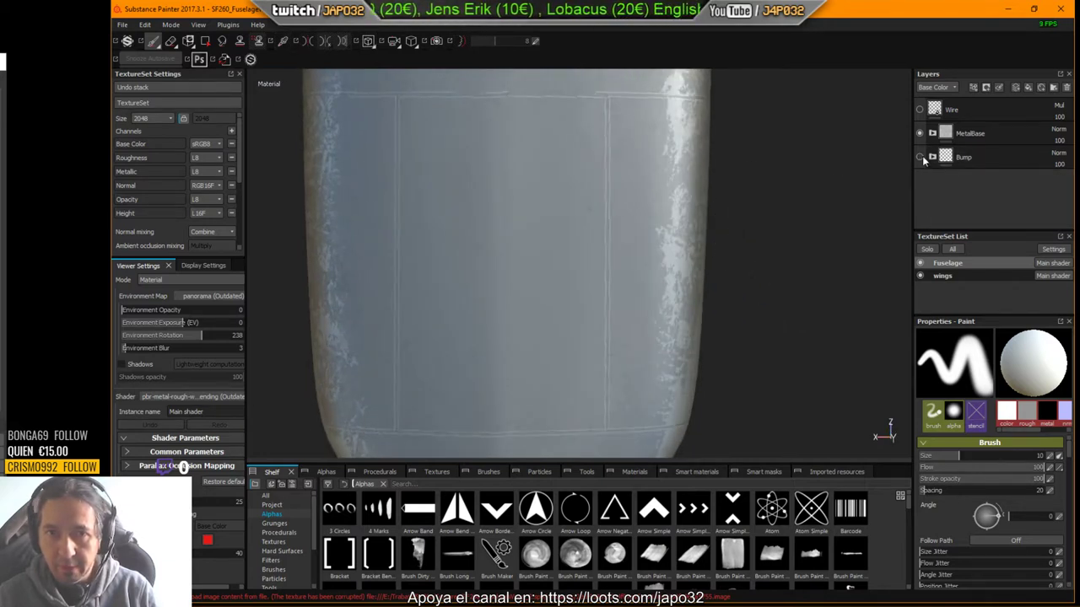
{"action": "left_click", "coordinate": [921, 157]}
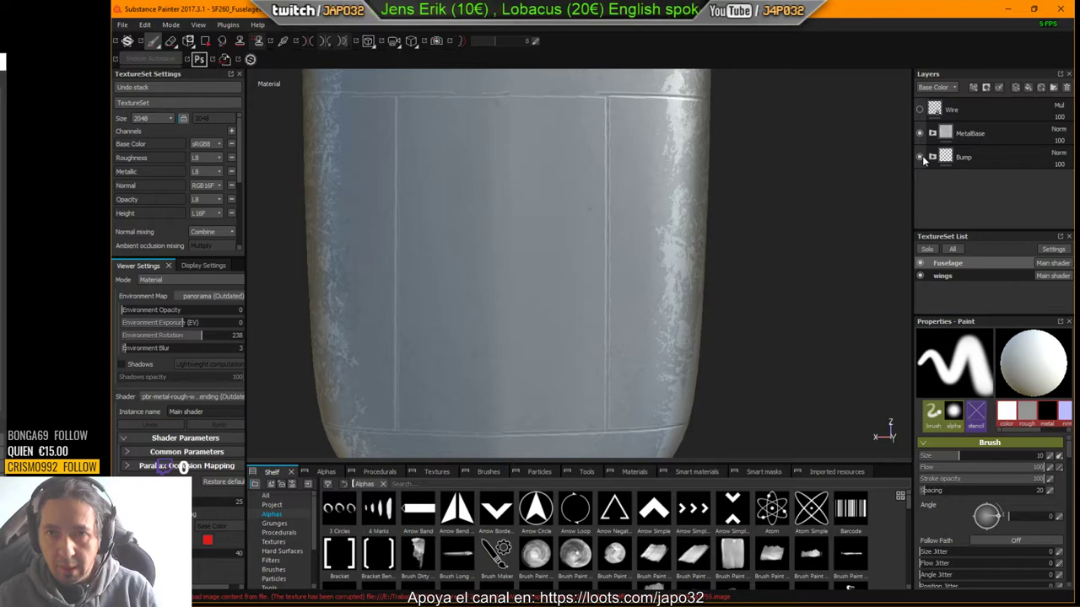
{"action": "left_click_drag", "start_coordinate": [810, 178], "coordinate": [947, 175], "text": "alt"}
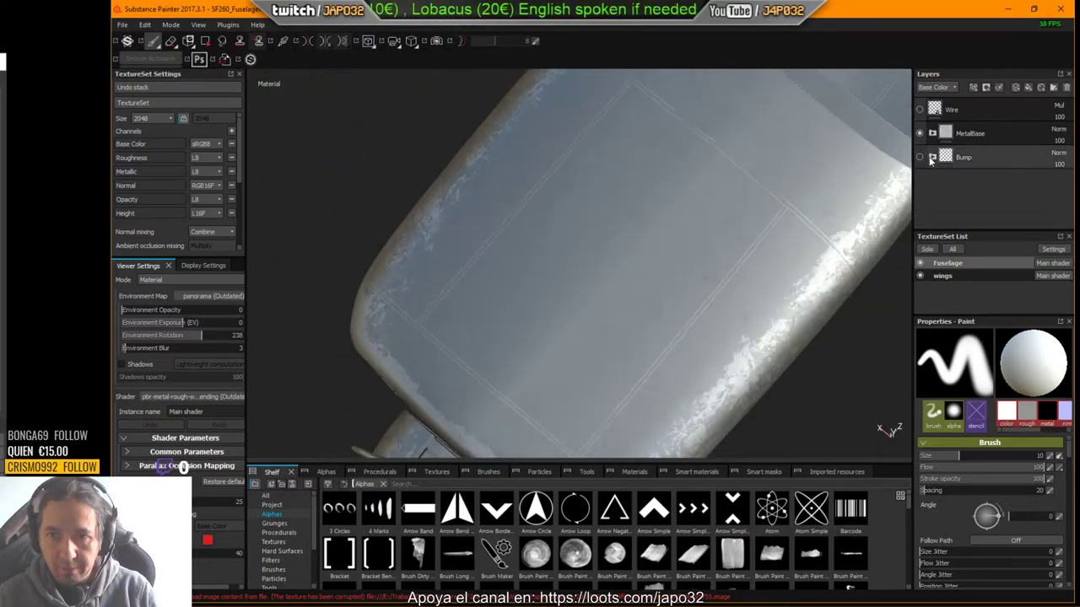
{"action": "left_click", "coordinate": [920, 159]}
{"action": "left_click", "coordinate": [920, 159]}
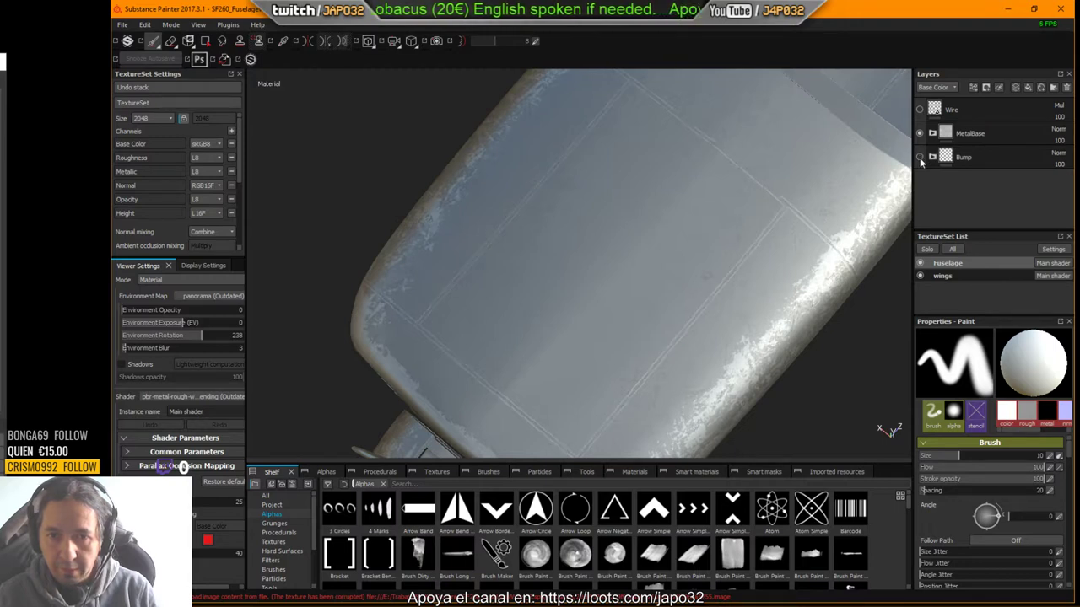
{"action": "left_click", "coordinate": [920, 158]}
{"action": "left_click", "coordinate": [920, 158]}
{"action": "left_click", "coordinate": [920, 158]}
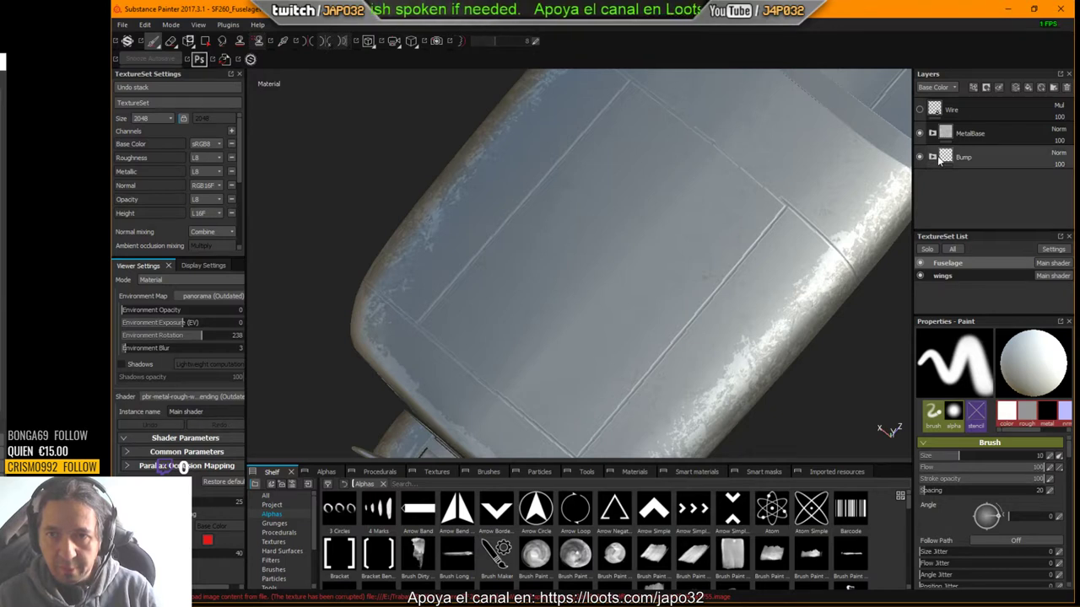
Step: Move the Bump folder above MetalBase in the layer stack and toggle its visibility to check the panel lines
{"action": "mouse_move", "coordinate": [943, 162]}
{"action": "left_click_drag", "start_coordinate": [944, 162], "coordinate": [951, 132]}
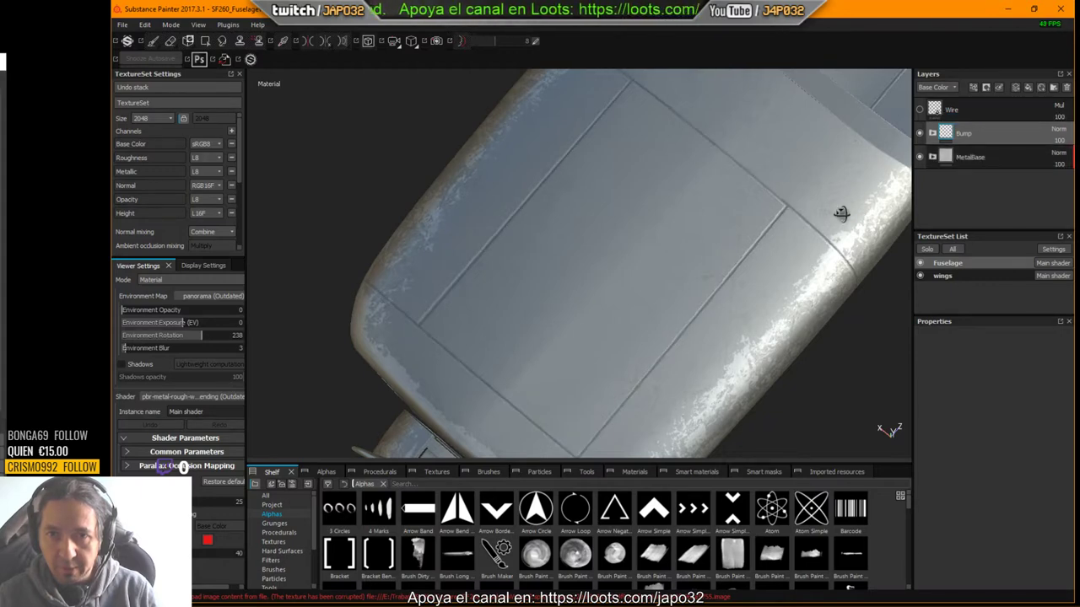
{"action": "left_click_drag", "start_coordinate": [840, 211], "coordinate": [947, 236], "text": "alt"}
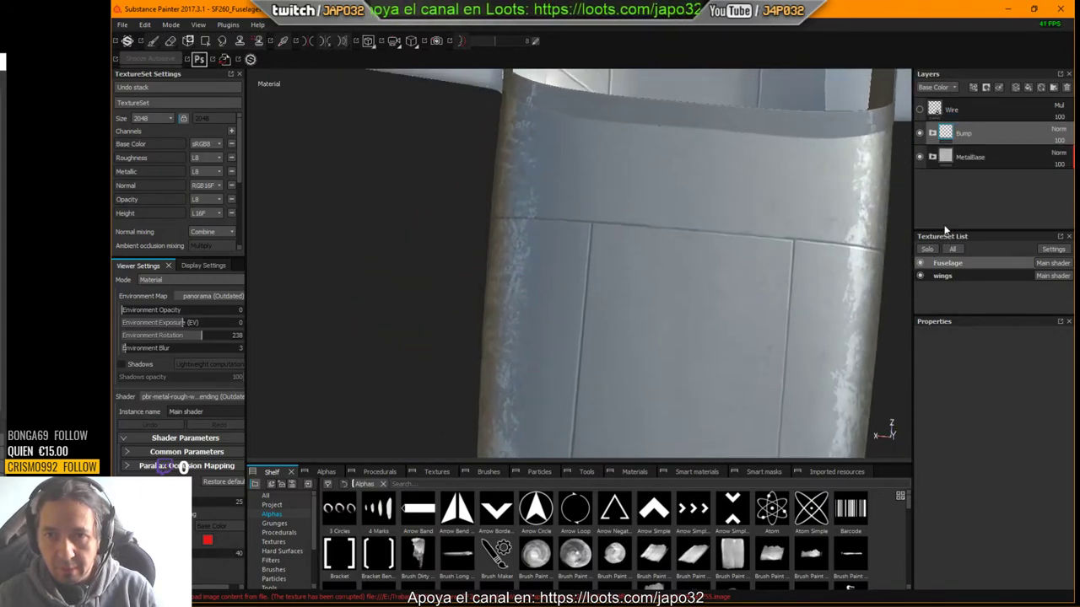
{"action": "left_click", "coordinate": [920, 134]}
{"action": "left_click", "coordinate": [920, 133]}
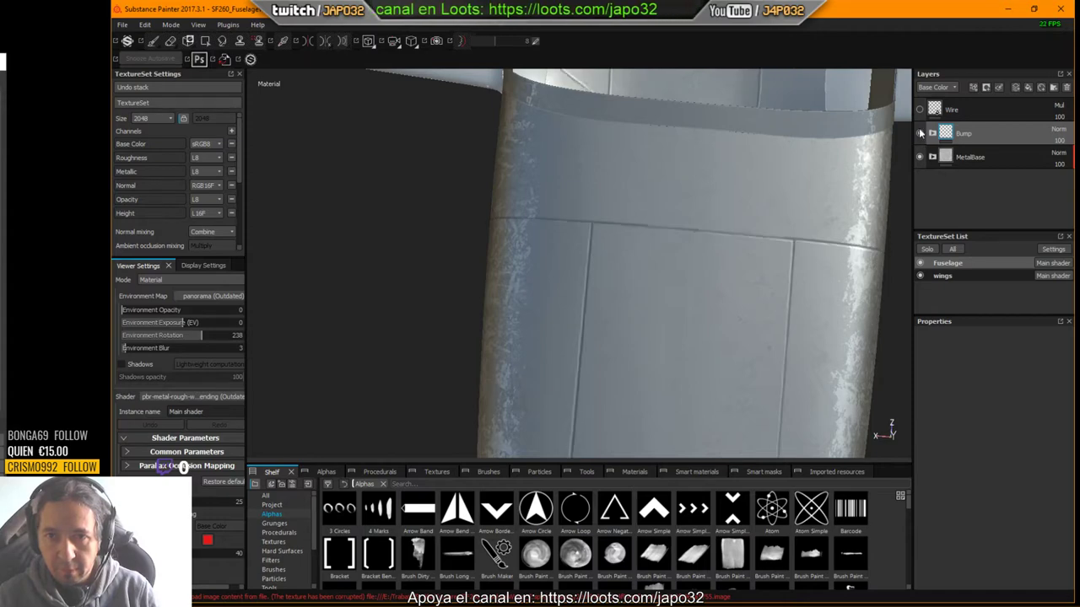
Step: Expand the Bump folder and toggle the Lineas layer's visibility to compare the panel lines along the side of the cowling
{"action": "left_click_drag", "start_coordinate": [889, 200], "coordinate": [622, 208], "text": "alt"}
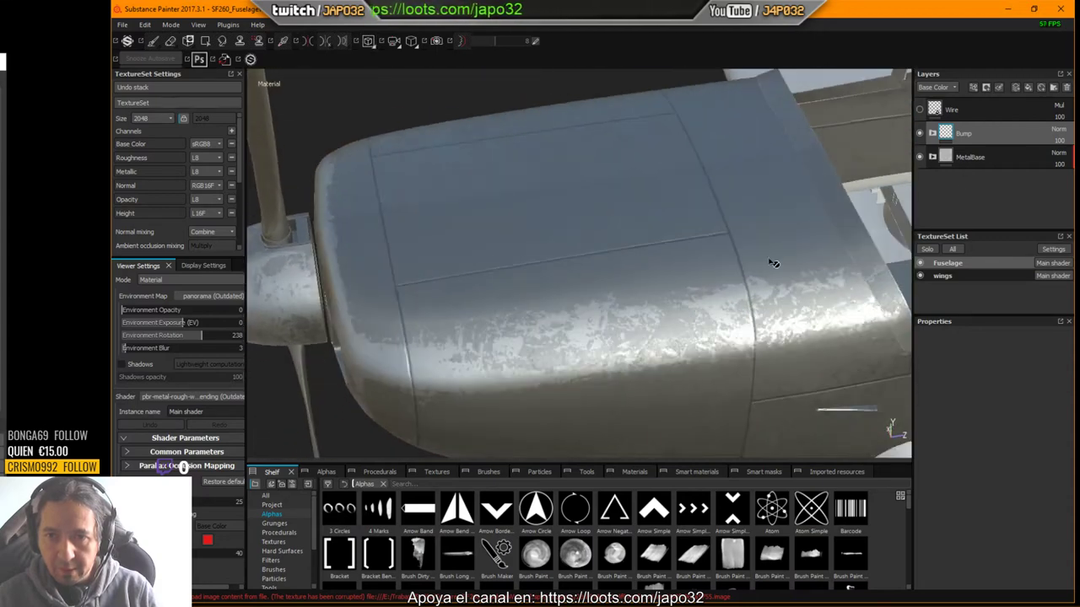
{"action": "left_click_drag", "start_coordinate": [774, 265], "coordinate": [784, 266], "text": "alt"}
{"action": "left_click", "coordinate": [932, 133]}
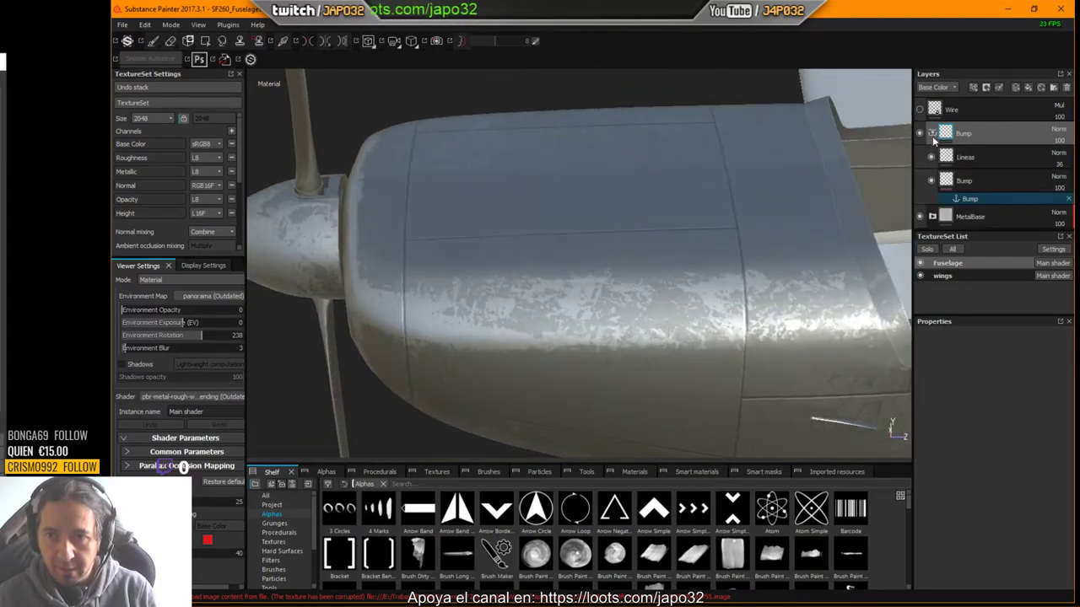
{"action": "left_click", "coordinate": [931, 158]}
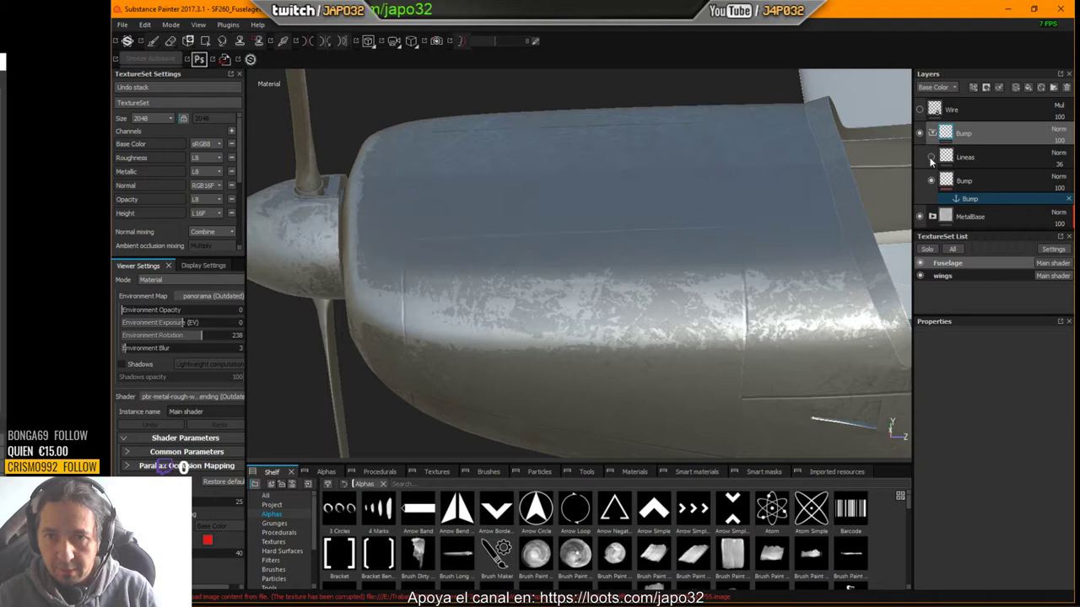
{"action": "left_click", "coordinate": [930, 158]}
{"action": "left_click", "coordinate": [930, 159]}
{"action": "left_click", "coordinate": [931, 159]}
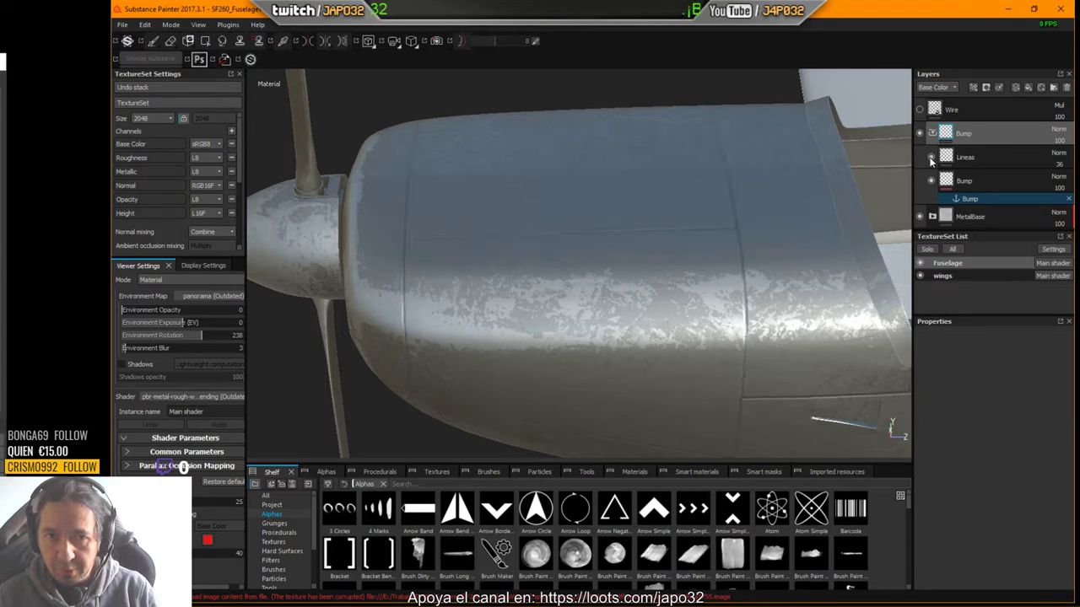
{"action": "left_click", "coordinate": [931, 159]}
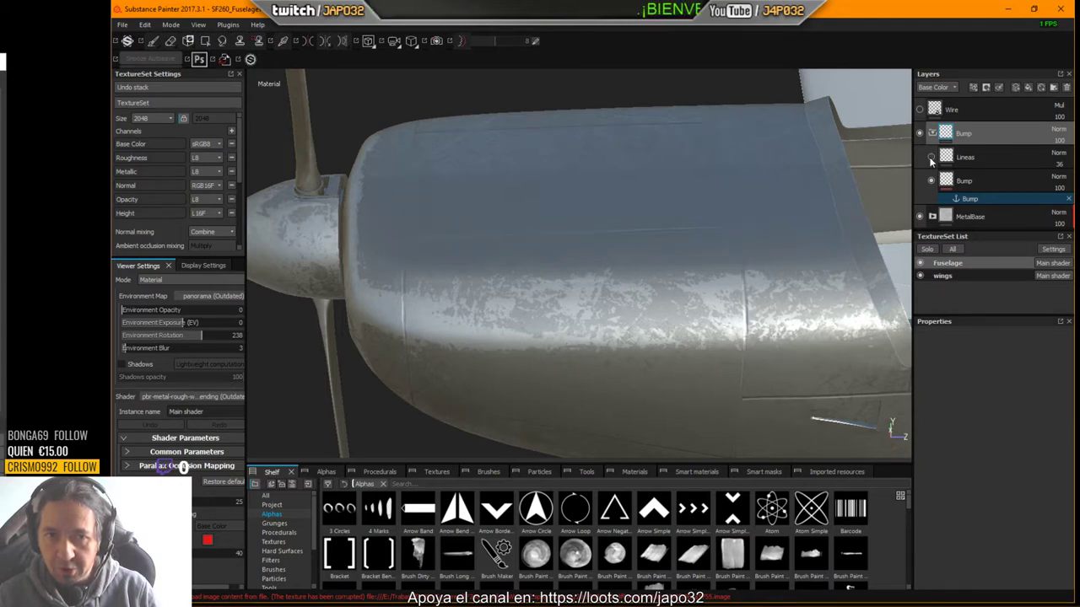
{"action": "left_click", "coordinate": [930, 159]}
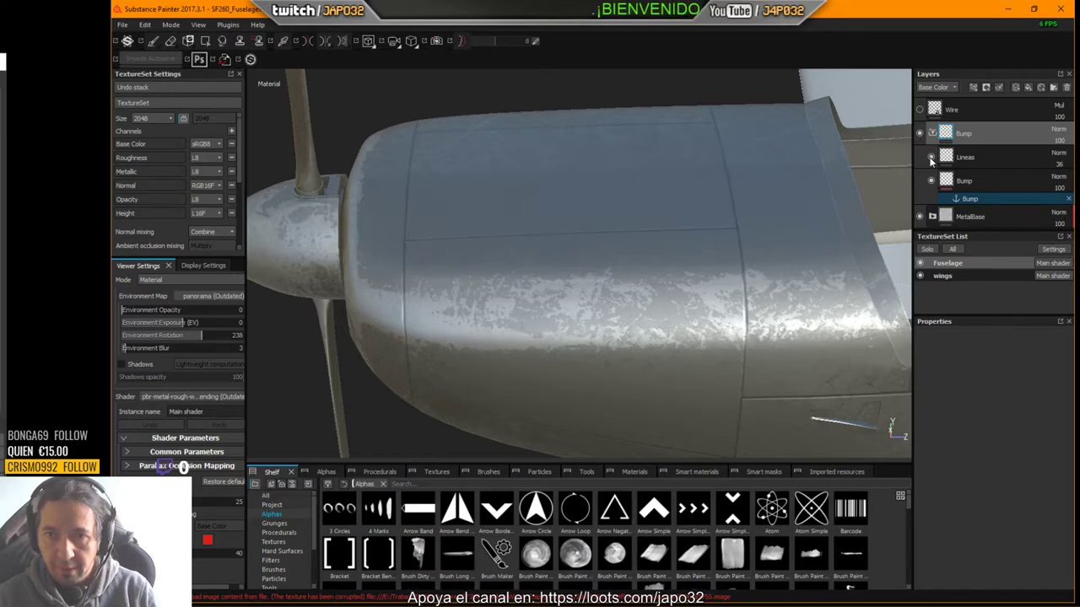
{"action": "left_click", "coordinate": [930, 158]}
{"action": "left_click_drag", "start_coordinate": [771, 281], "coordinate": [769, 258], "text": "alt"}
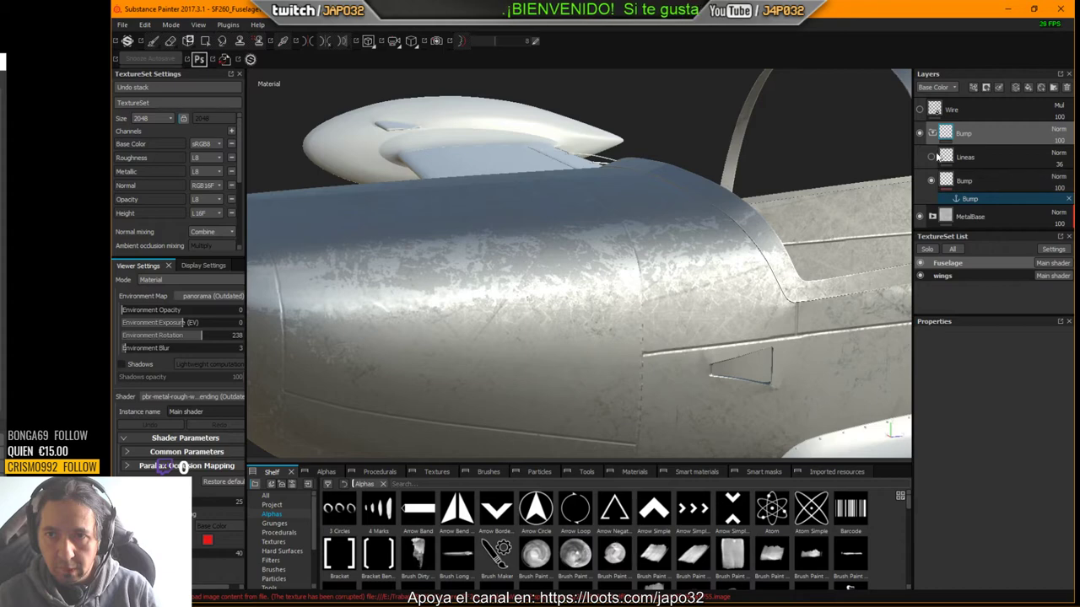
{"action": "left_click", "coordinate": [932, 157]}
{"action": "left_click_drag", "start_coordinate": [691, 253], "coordinate": [668, 248], "text": "alt"}
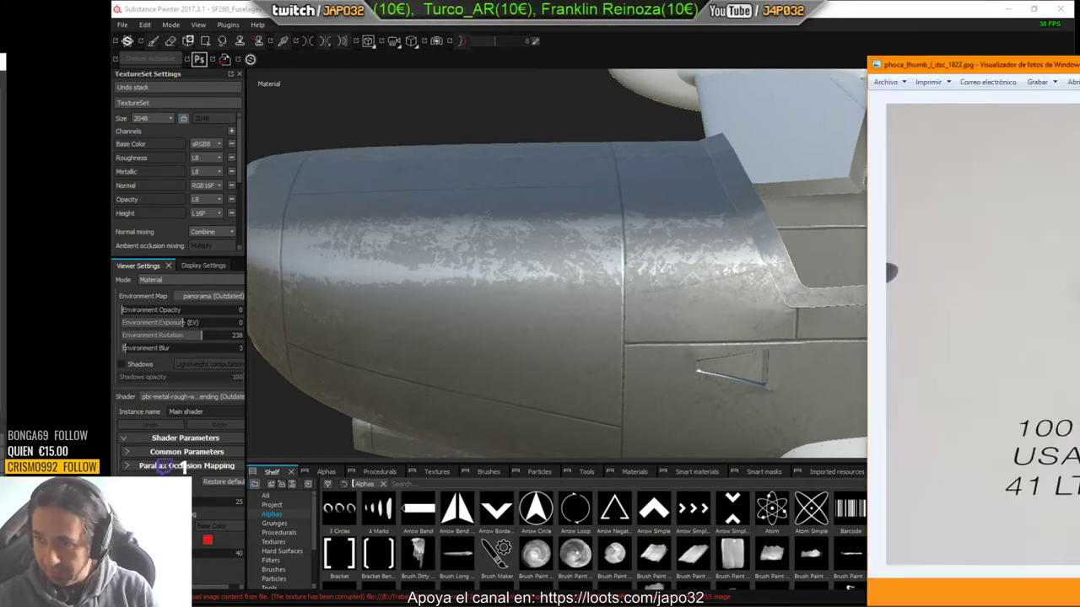
Step: Bring the photo viewer over the model and examine the oval fuel filler cover in phoca_thumb_l_dsc_1822.jpg
{"action": "left_click_drag", "start_coordinate": [1079, 66], "coordinate": [611, 68]}
{"action": "scroll", "coordinate": [640, 302], "scroll_direction": "up", "scroll_amount": 3}
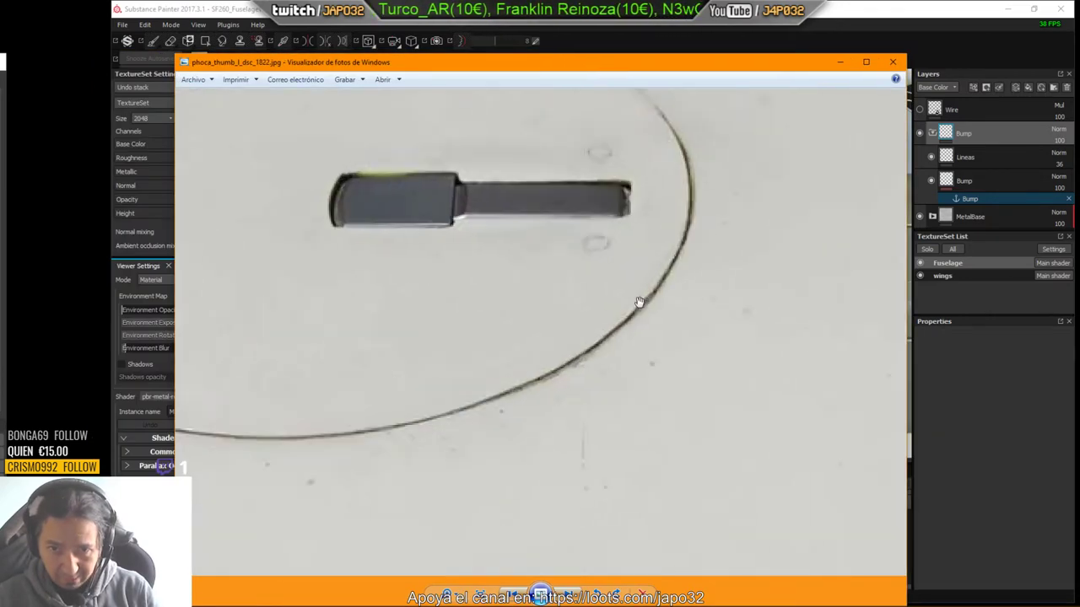
{"action": "scroll", "coordinate": [639, 302], "scroll_direction": "down", "scroll_amount": 4}
{"action": "scroll", "coordinate": [549, 249], "scroll_direction": "up", "scroll_amount": 3}
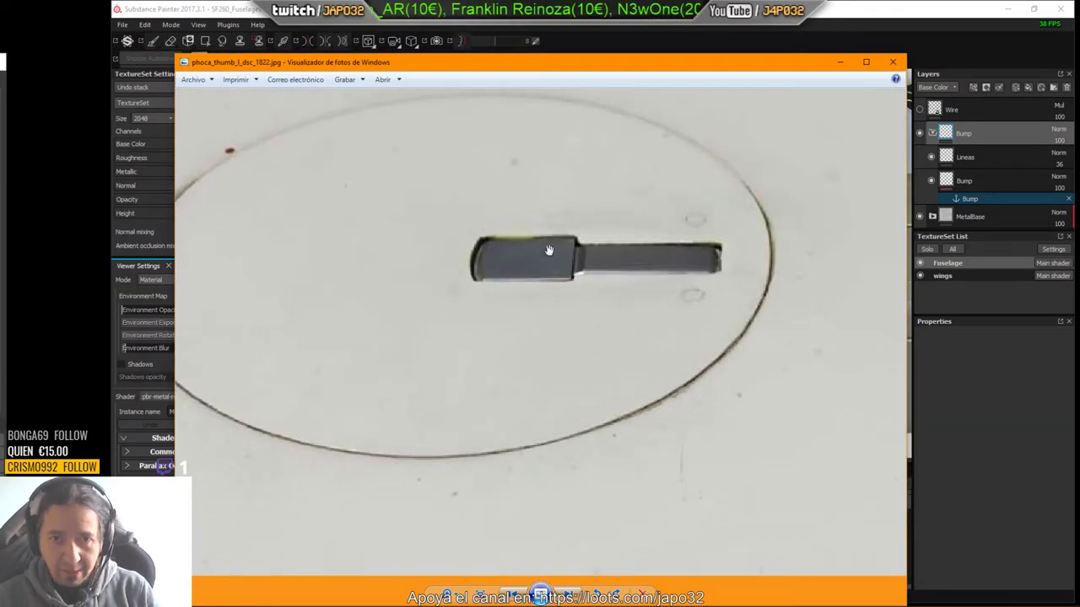
{"action": "scroll", "coordinate": [549, 250], "scroll_direction": "down", "scroll_amount": 4}
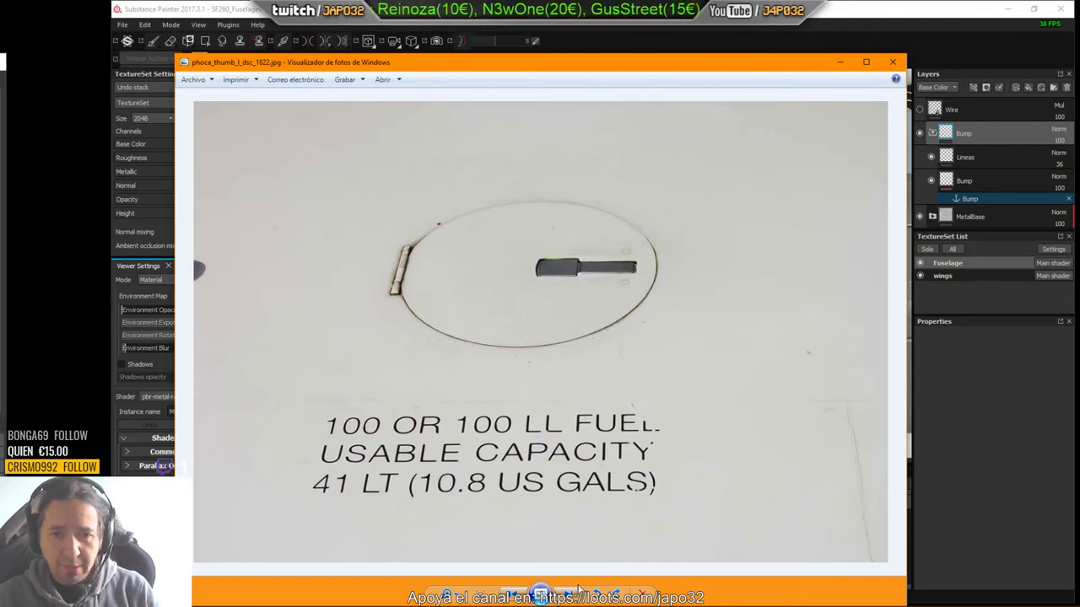
Step: Browse to reference photo phoca_thumb_l_dsc_1824.jpg and examine the rivets and panel seam around the triangular air intake
{"action": "left_click", "coordinate": [579, 591]}
{"action": "left_click", "coordinate": [578, 590]}
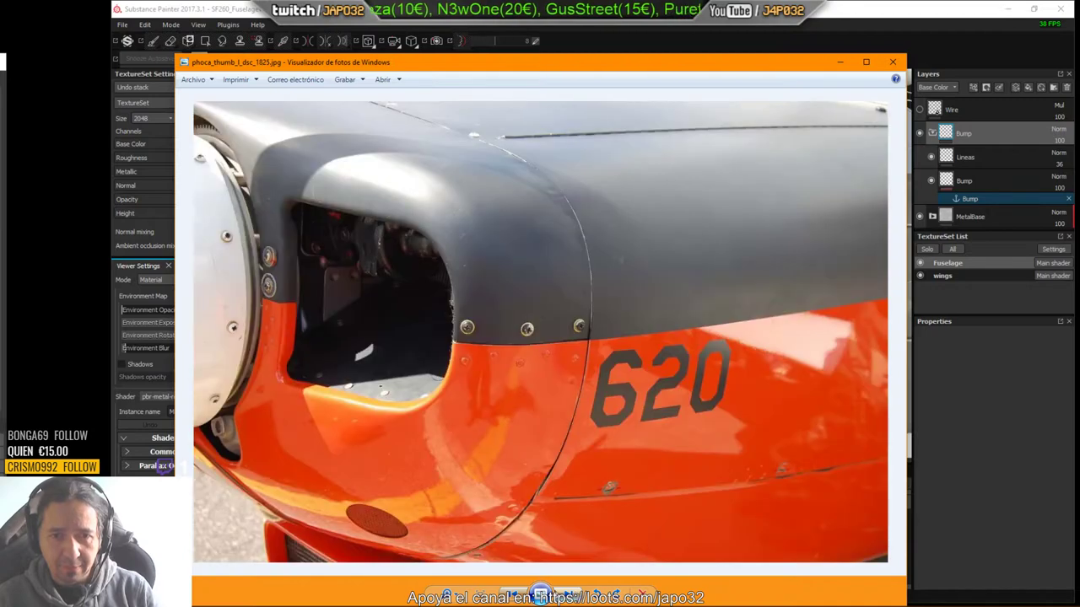
{"action": "left_click", "coordinate": [509, 595]}
{"action": "scroll", "coordinate": [429, 212], "scroll_direction": "up", "scroll_amount": 3}
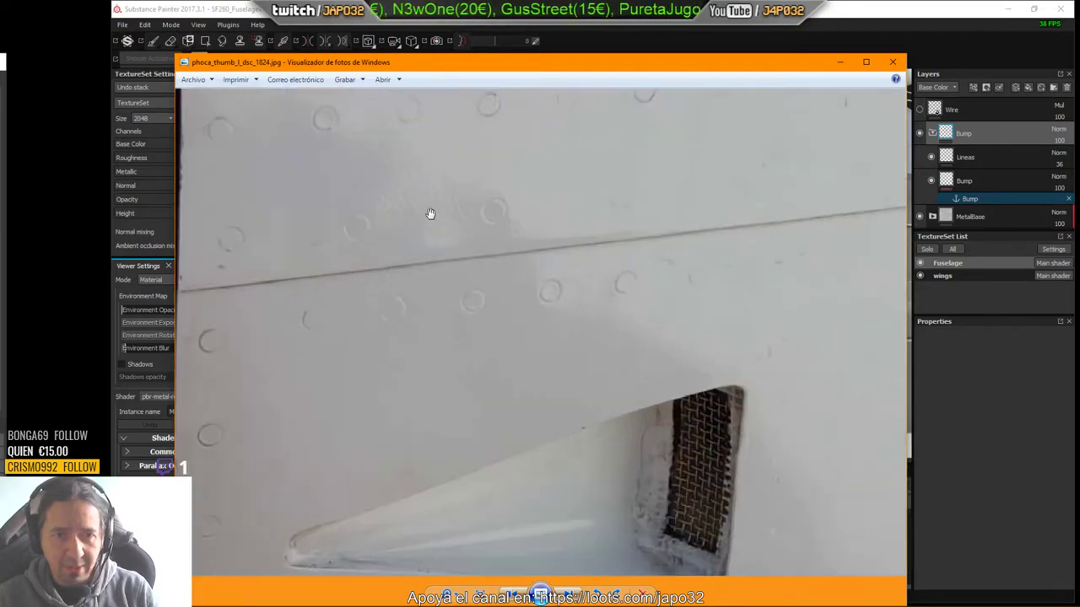
{"action": "left_click_drag", "start_coordinate": [308, 249], "coordinate": [451, 296]}
{"action": "scroll", "coordinate": [355, 410], "scroll_direction": "up", "scroll_amount": 1}
{"action": "scroll", "coordinate": [358, 404], "scroll_direction": "down", "scroll_amount": 1}
{"action": "scroll", "coordinate": [359, 404], "scroll_direction": "down", "scroll_amount": 2}
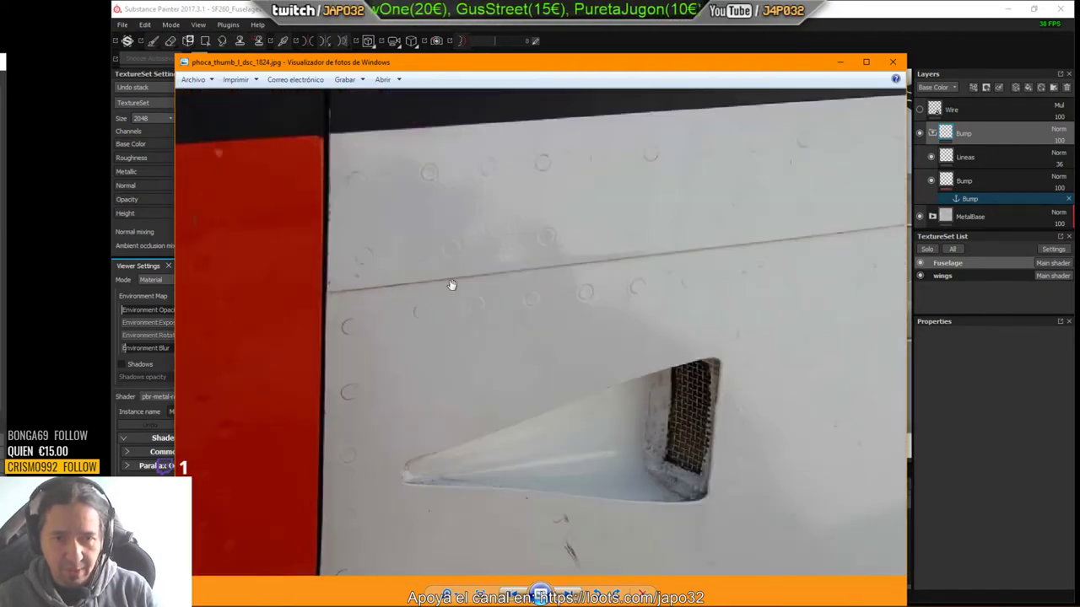
{"action": "scroll", "coordinate": [455, 174], "scroll_direction": "down", "scroll_amount": 1}
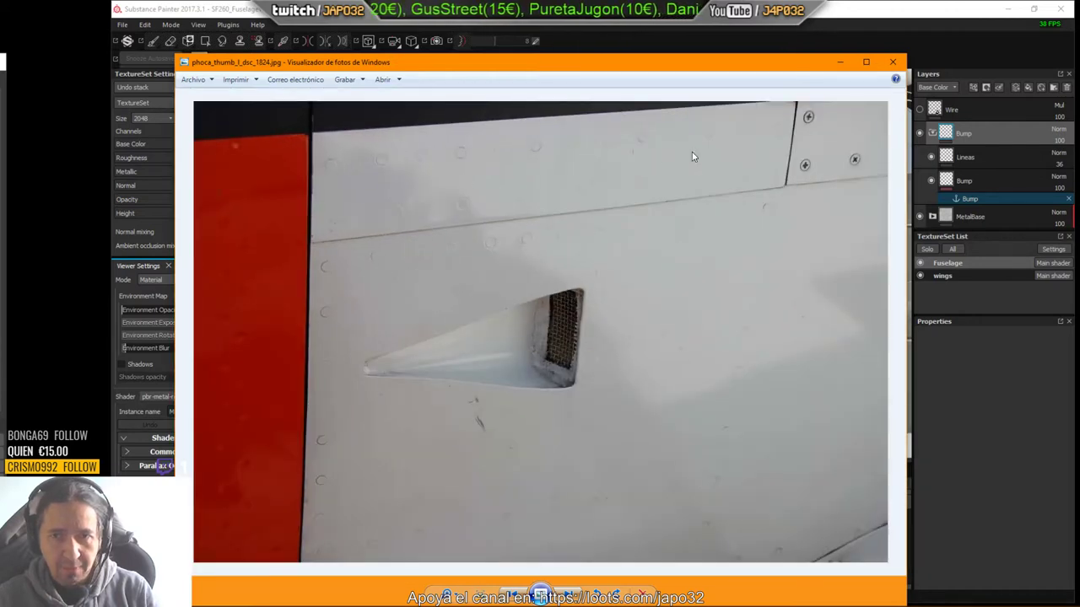
Step: Examine the screwed panel corner and the circular rivets beside the red panel in the air intake photo
{"action": "scroll", "coordinate": [805, 164], "scroll_direction": "up", "scroll_amount": 2}
{"action": "left_click_drag", "start_coordinate": [843, 165], "coordinate": [677, 233]}
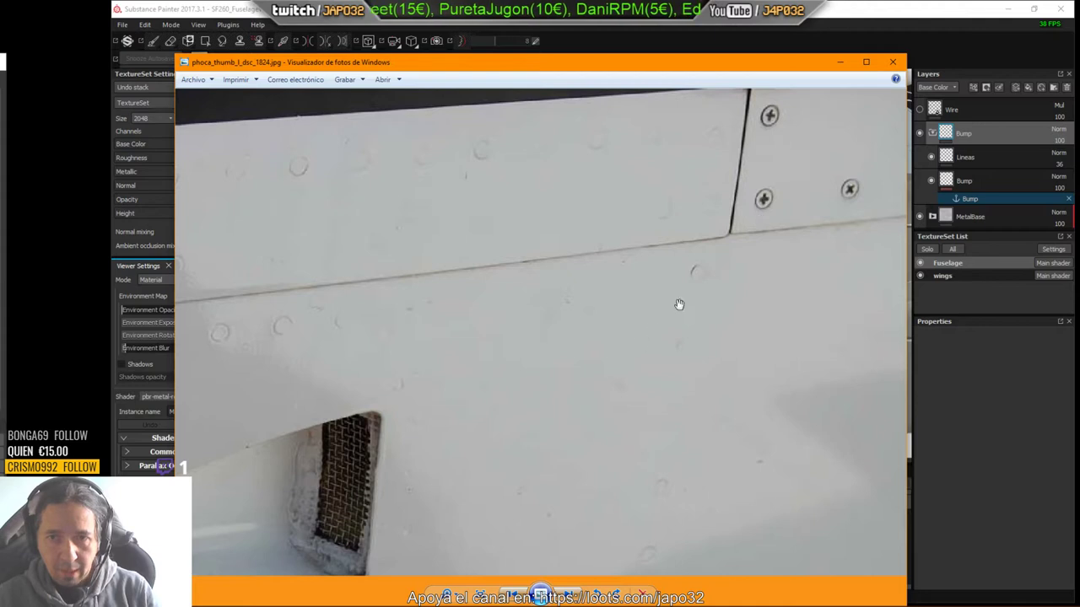
{"action": "left_click_drag", "start_coordinate": [278, 311], "coordinate": [727, 266]}
{"action": "scroll", "coordinate": [417, 301], "scroll_direction": "up", "scroll_amount": 2}
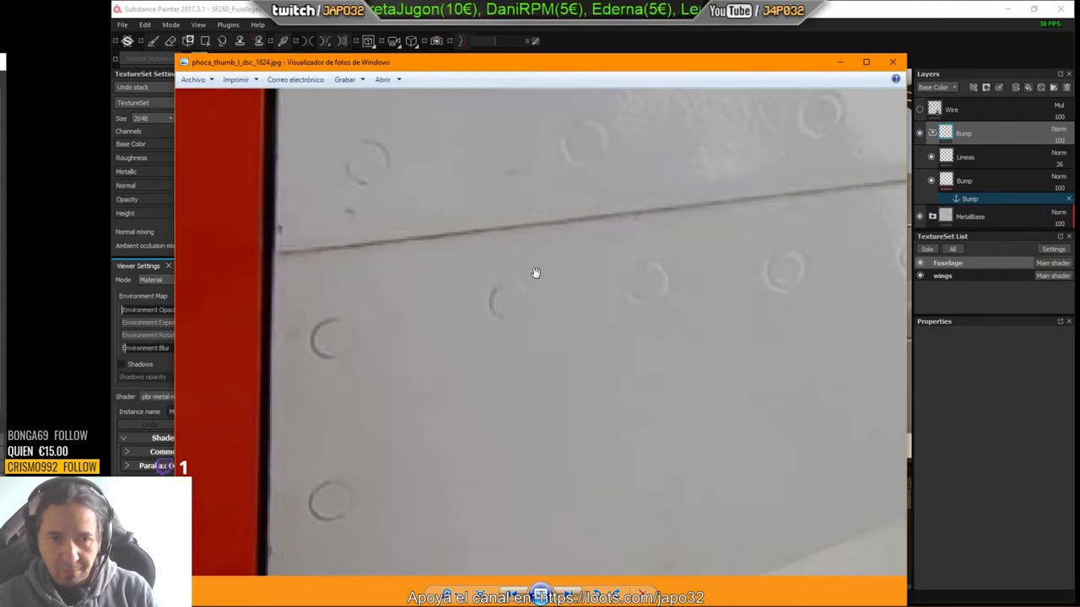
{"action": "scroll", "coordinate": [685, 257], "scroll_direction": "down", "scroll_amount": 2}
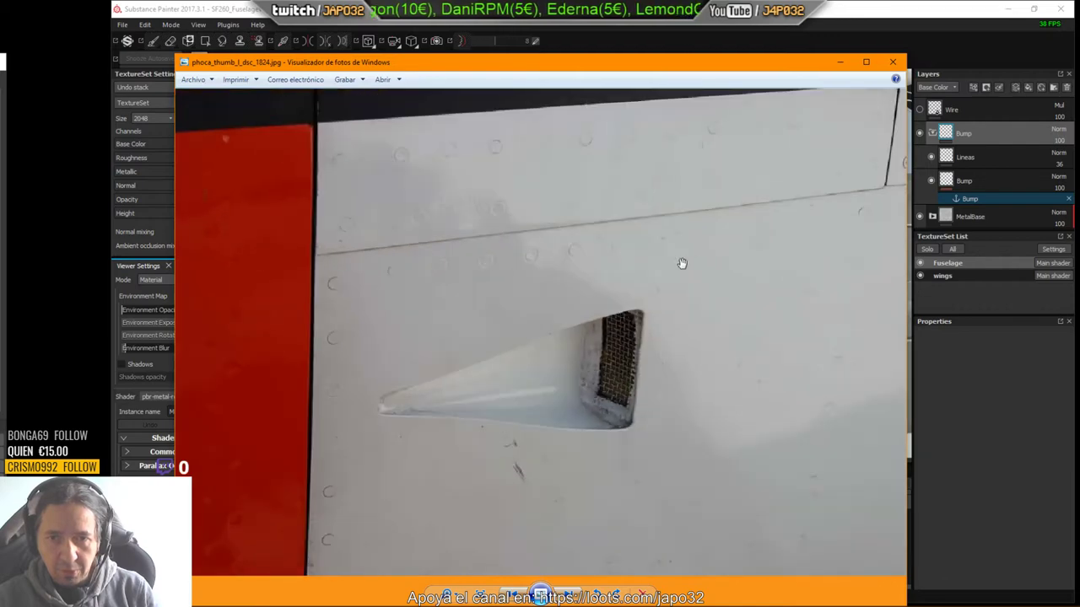
{"action": "scroll", "coordinate": [681, 263], "scroll_direction": "down", "scroll_amount": 1}
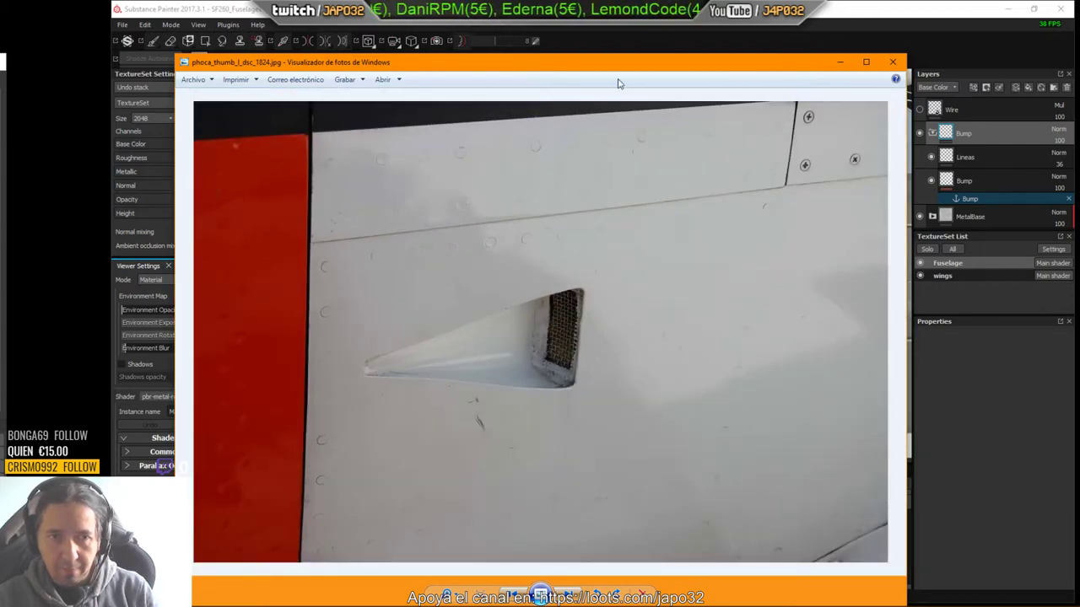
{"action": "scroll", "coordinate": [391, 222], "scroll_direction": "up", "scroll_amount": 3}
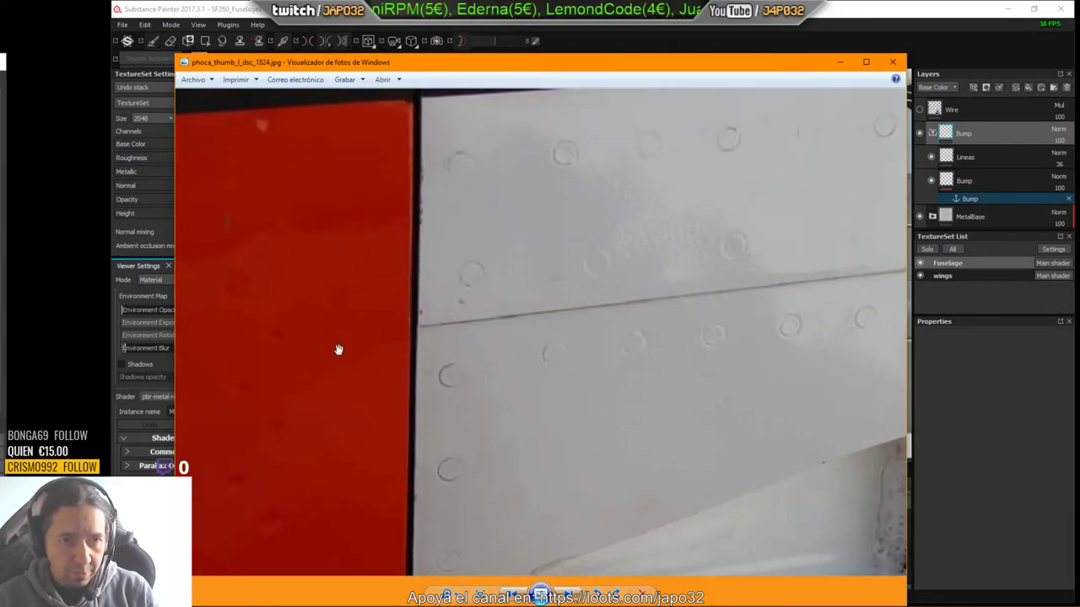
{"action": "scroll", "coordinate": [305, 494], "scroll_direction": "down", "scroll_amount": 3}
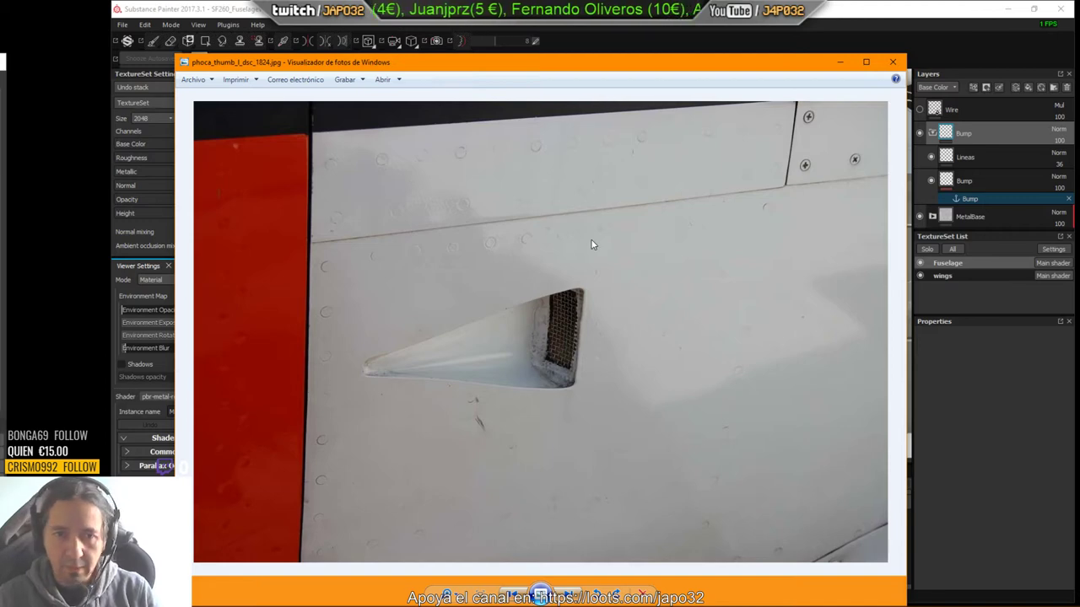
Step: Go to reference photo phoca_thumb_l_dsc_1825.jpg and examine the cowling's curved seam, screws and rivets near the nose opening
{"action": "scroll", "coordinate": [591, 245], "scroll_direction": "down", "scroll_amount": 1}
{"action": "scroll", "coordinate": [535, 283], "scroll_direction": "up", "scroll_amount": 5}
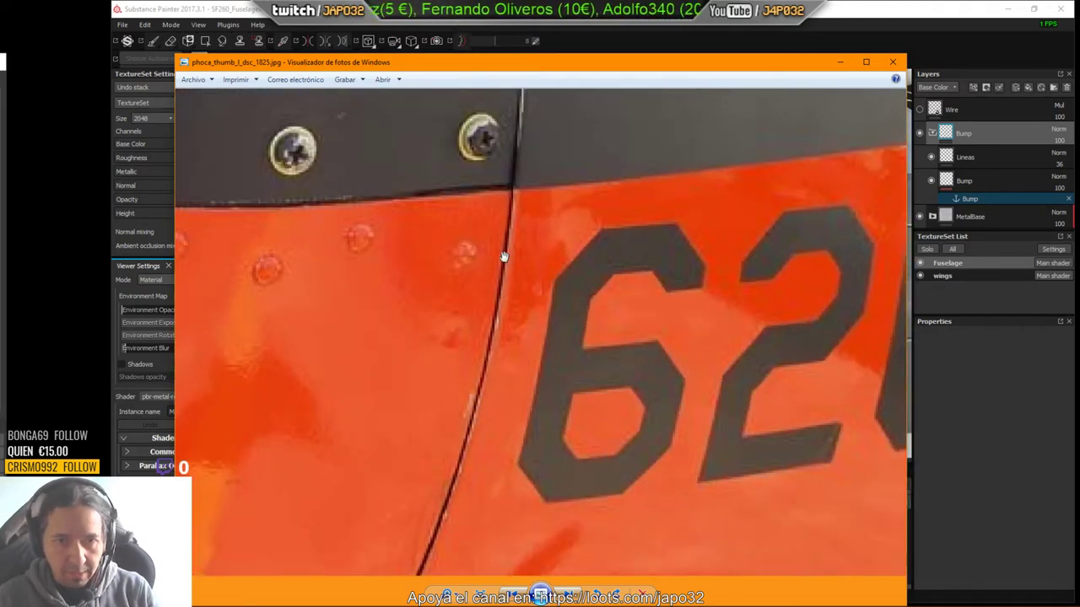
{"action": "scroll", "coordinate": [510, 434], "scroll_direction": "down", "scroll_amount": 2}
{"action": "scroll", "coordinate": [510, 434], "scroll_direction": "down", "scroll_amount": 2}
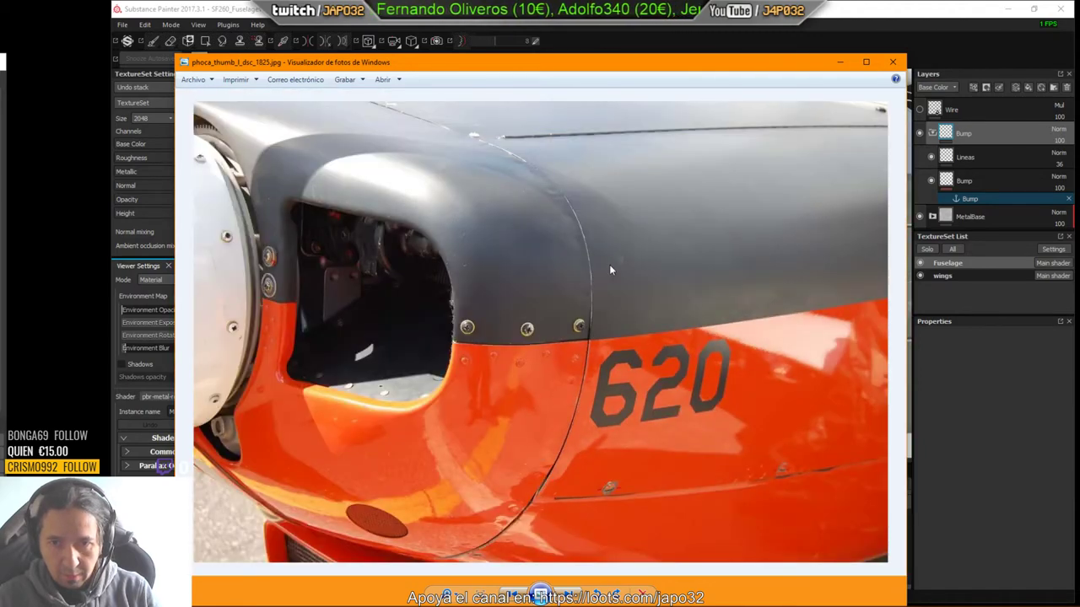
{"action": "scroll", "coordinate": [610, 270], "scroll_direction": "up", "scroll_amount": 5}
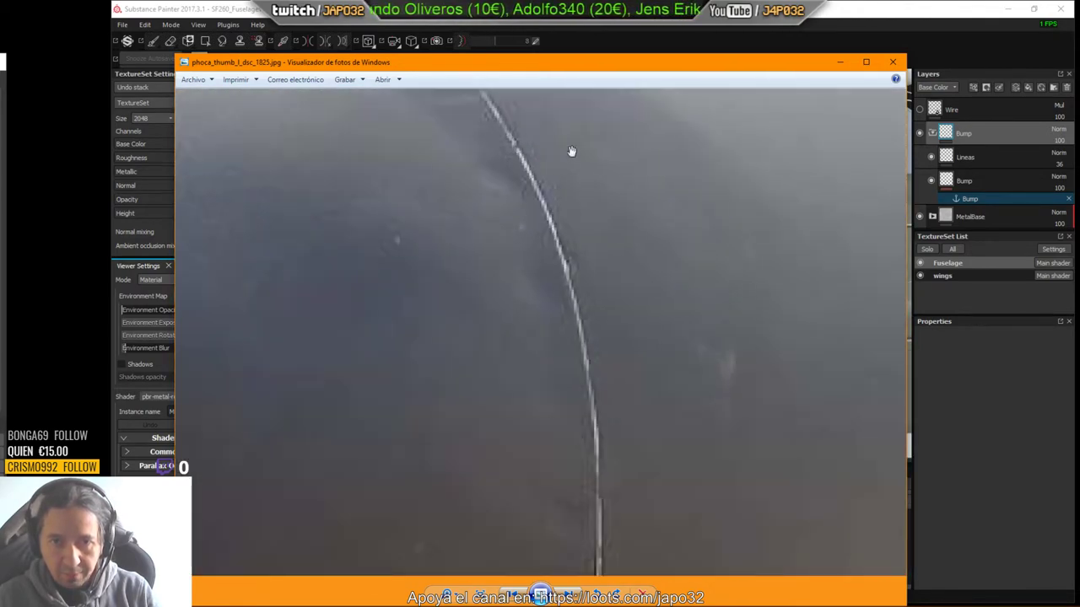
{"action": "scroll", "coordinate": [625, 401], "scroll_direction": "down", "scroll_amount": 3}
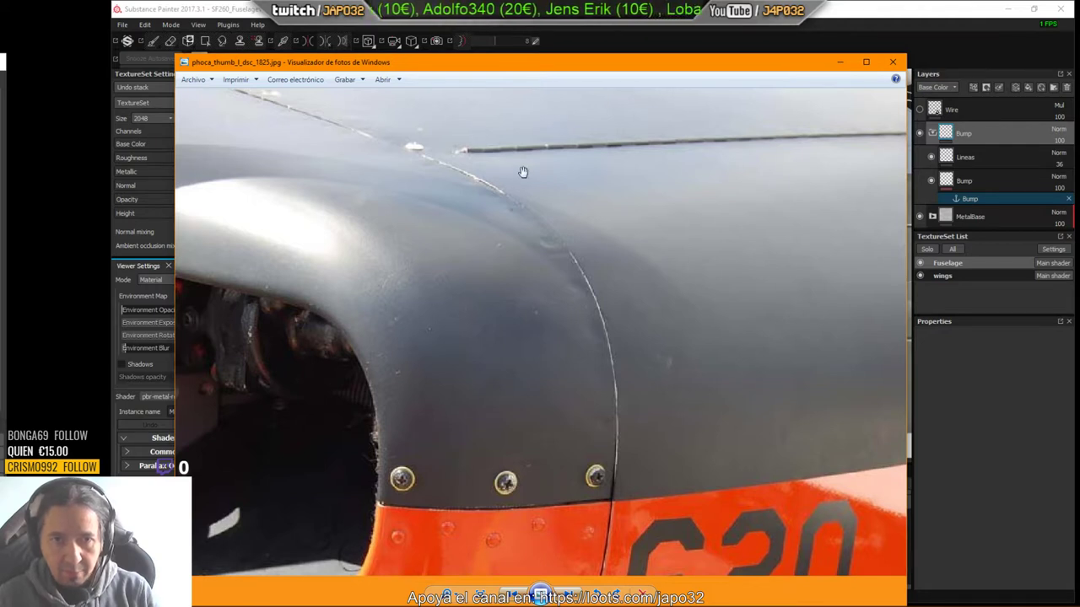
Step: Examine the upper seam, the screws and rivets under the nose opening, and the mesh-covered vent in phoca_thumb_l_dsc_1825.jpg
{"action": "left_click_drag", "start_coordinate": [692, 158], "coordinate": [212, 254]}
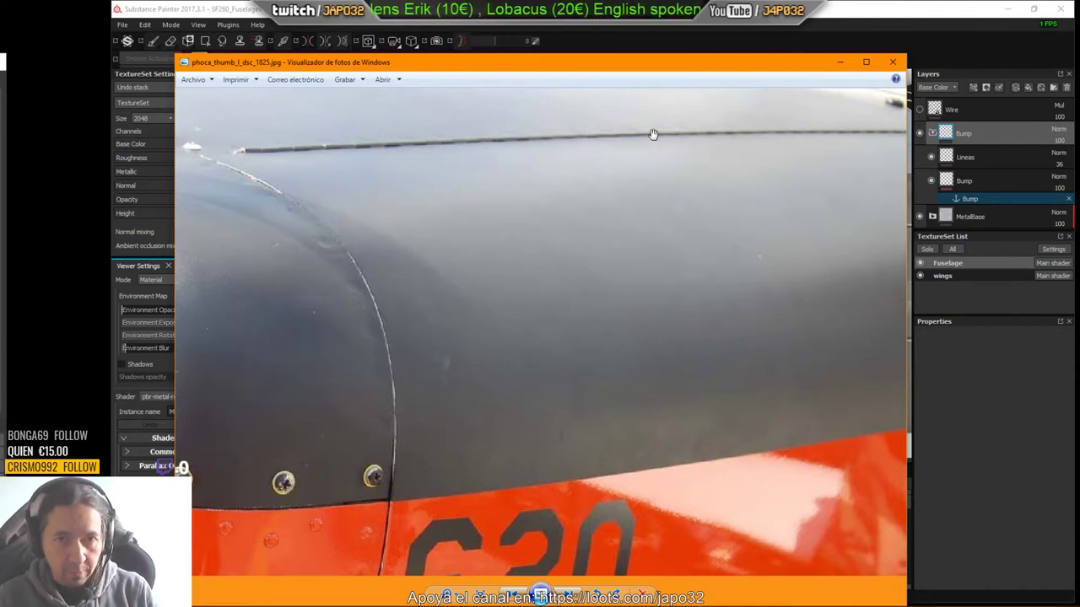
{"action": "scroll", "coordinate": [549, 294], "scroll_direction": "down", "scroll_amount": 3}
{"action": "scroll", "coordinate": [379, 526], "scroll_direction": "up", "scroll_amount": 5}
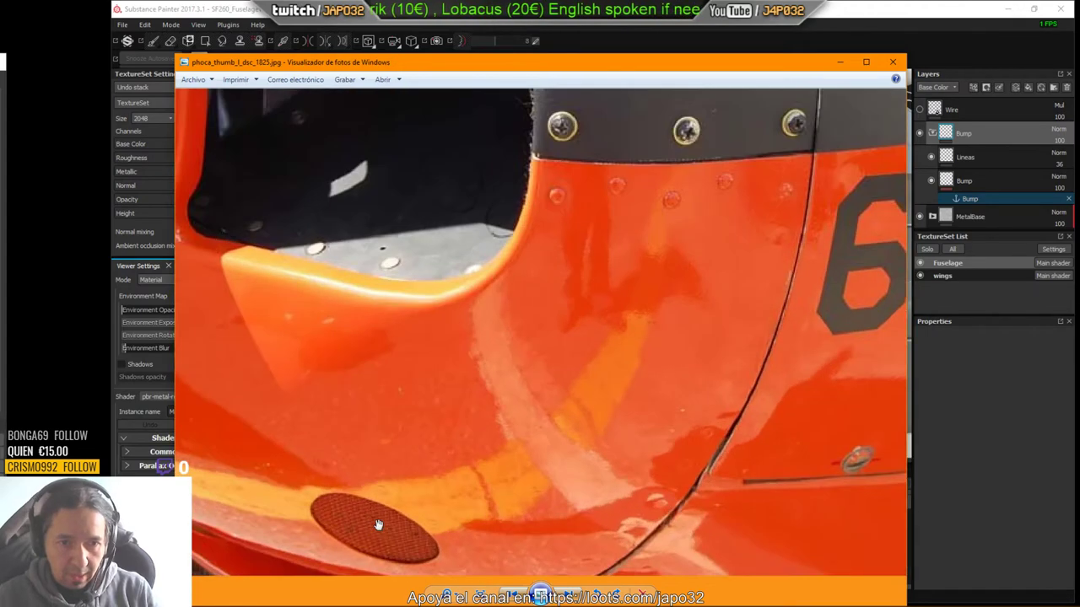
{"action": "scroll", "coordinate": [380, 523], "scroll_direction": "down", "scroll_amount": 5}
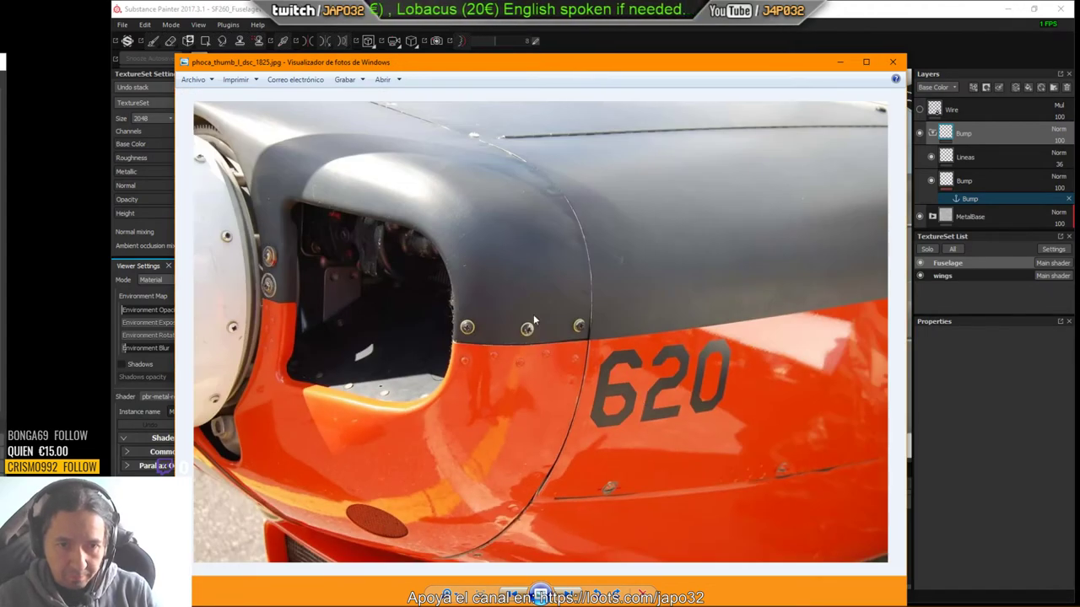
Step: Go to reference photo phoca_thumb_l_dsc_1826.jpg and examine the rivet row along the seam beside the NO PUSH step
{"action": "key", "text": "Right"}
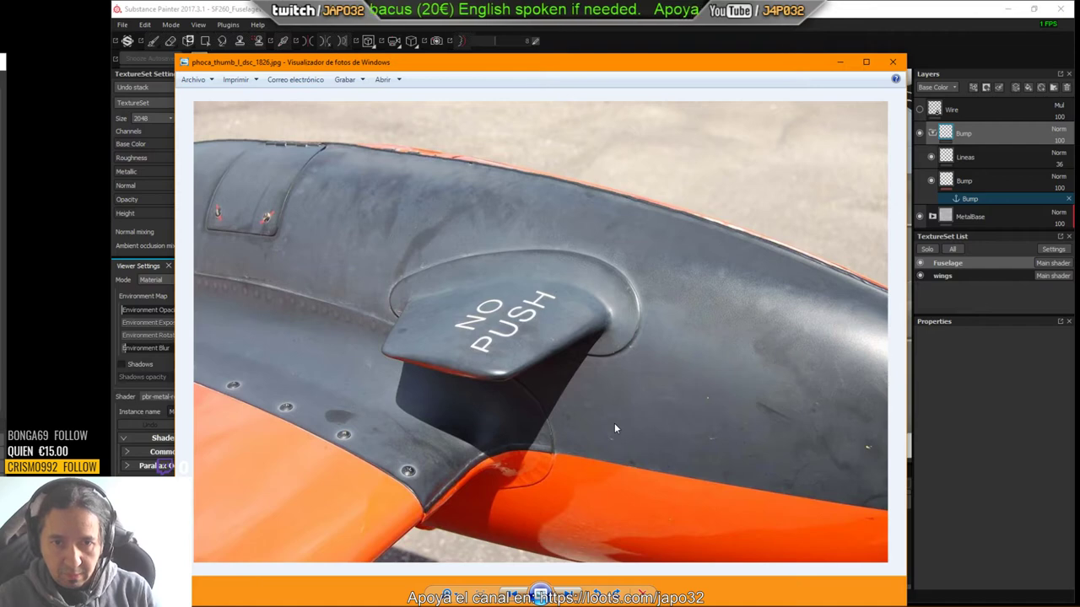
{"action": "scroll", "coordinate": [342, 269], "scroll_direction": "up", "scroll_amount": 6}
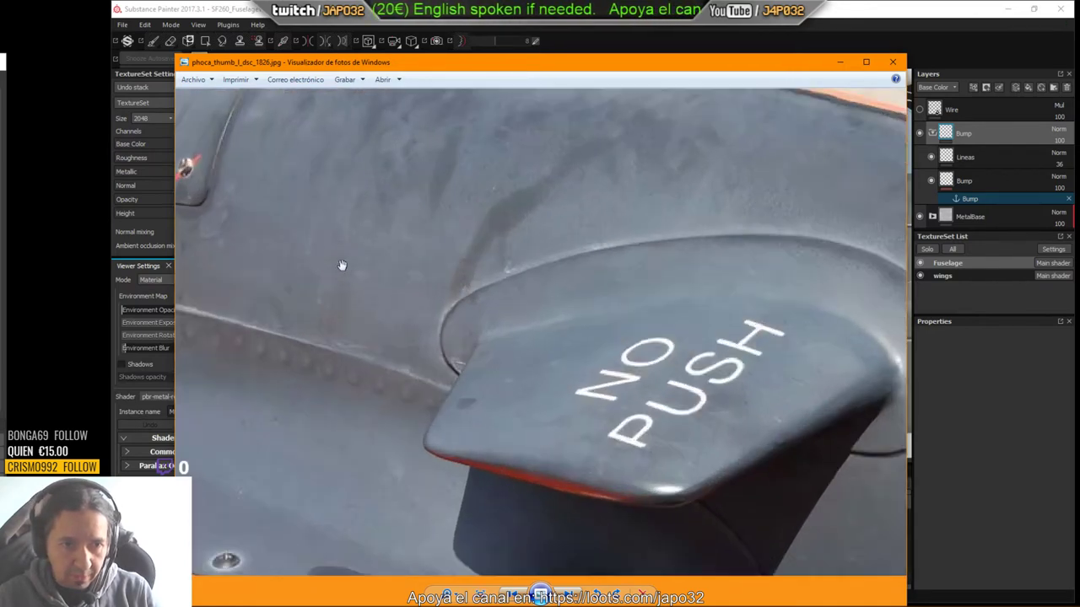
{"action": "left_click_drag", "start_coordinate": [325, 366], "coordinate": [542, 405]}
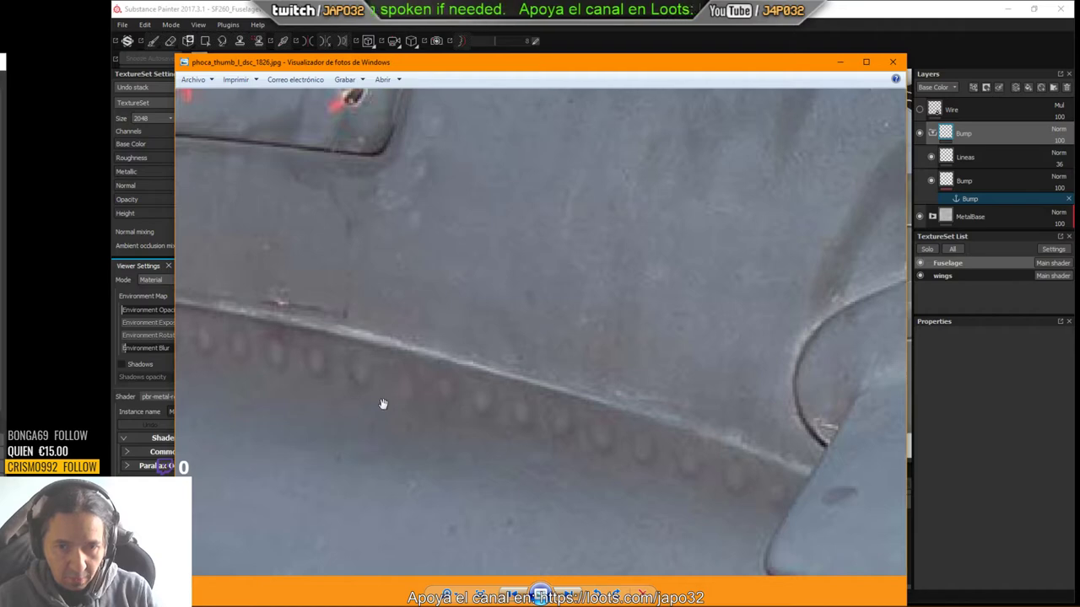
{"action": "scroll", "coordinate": [253, 354], "scroll_direction": "down", "scroll_amount": 6}
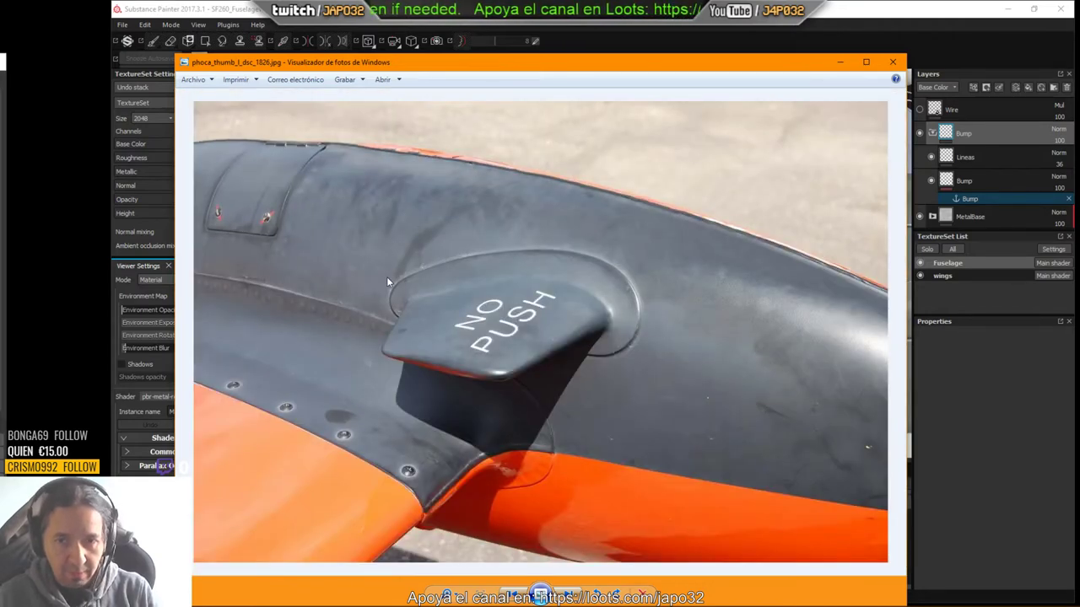
Step: Go to reference photo phoca_thumb_l_dsc_1829.jpg and examine the screwed oval access panel and the seam crossing the number 620
{"action": "key", "text": "Right"}
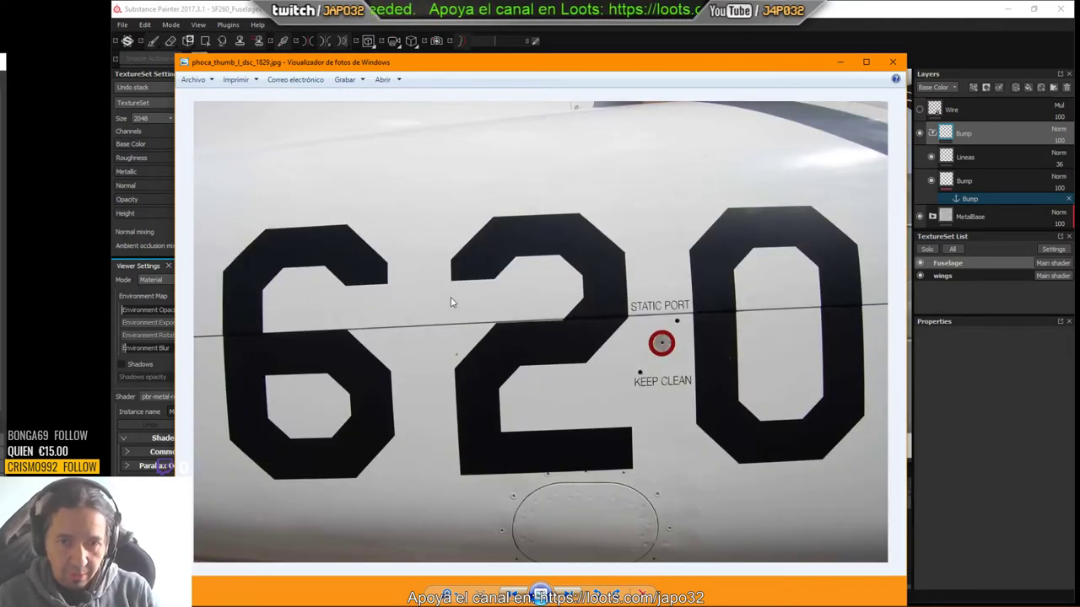
{"action": "scroll", "coordinate": [610, 452], "scroll_direction": "up", "scroll_amount": 4}
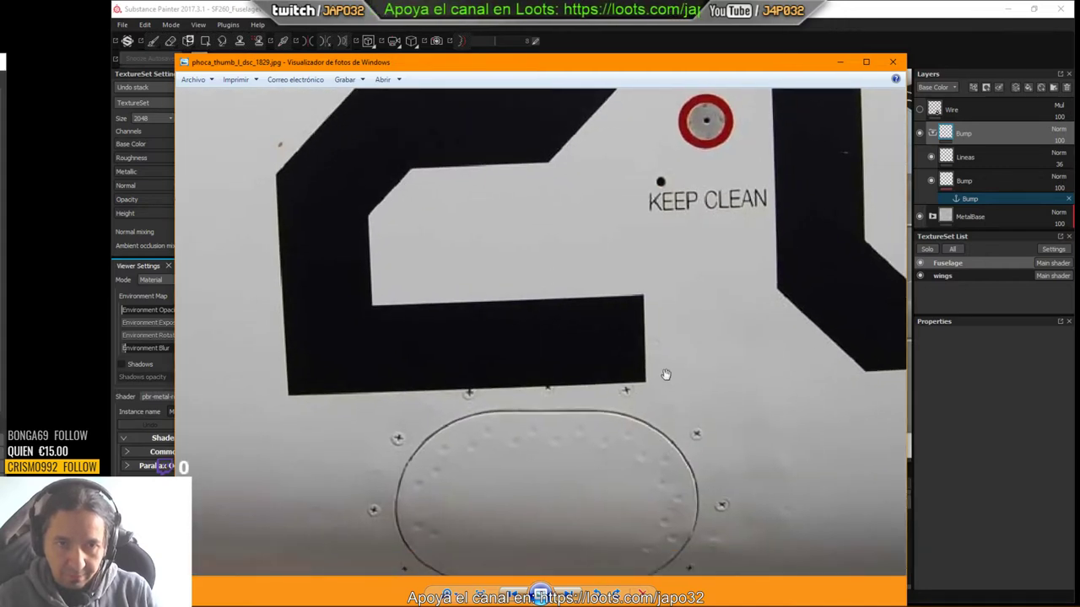
{"action": "scroll", "coordinate": [666, 374], "scroll_direction": "down", "scroll_amount": 5}
{"action": "scroll", "coordinate": [345, 335], "scroll_direction": "up", "scroll_amount": 5}
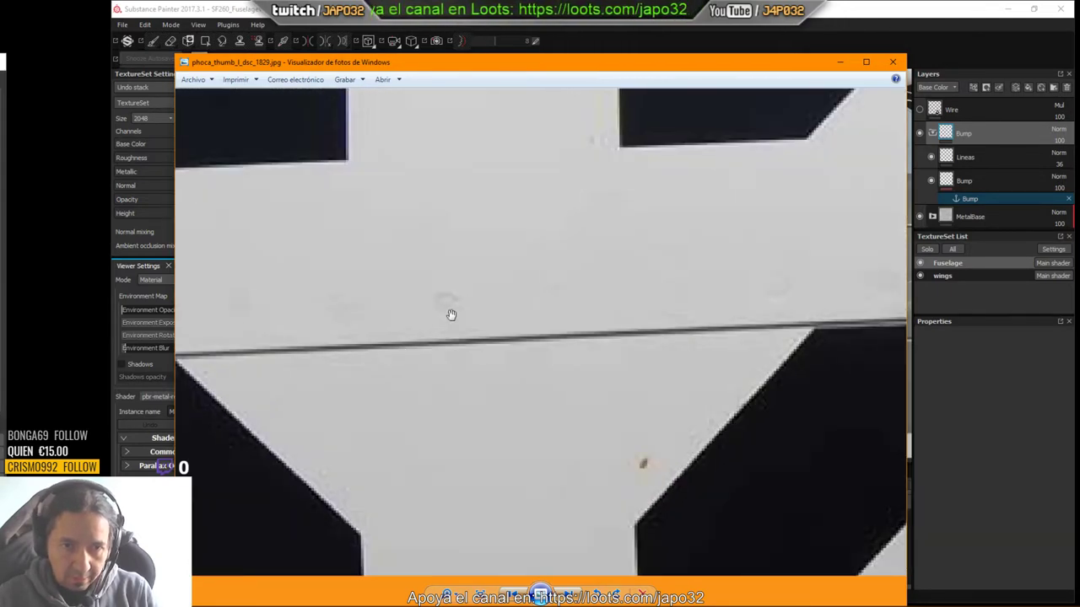
{"action": "left_click_drag", "start_coordinate": [325, 319], "coordinate": [629, 330]}
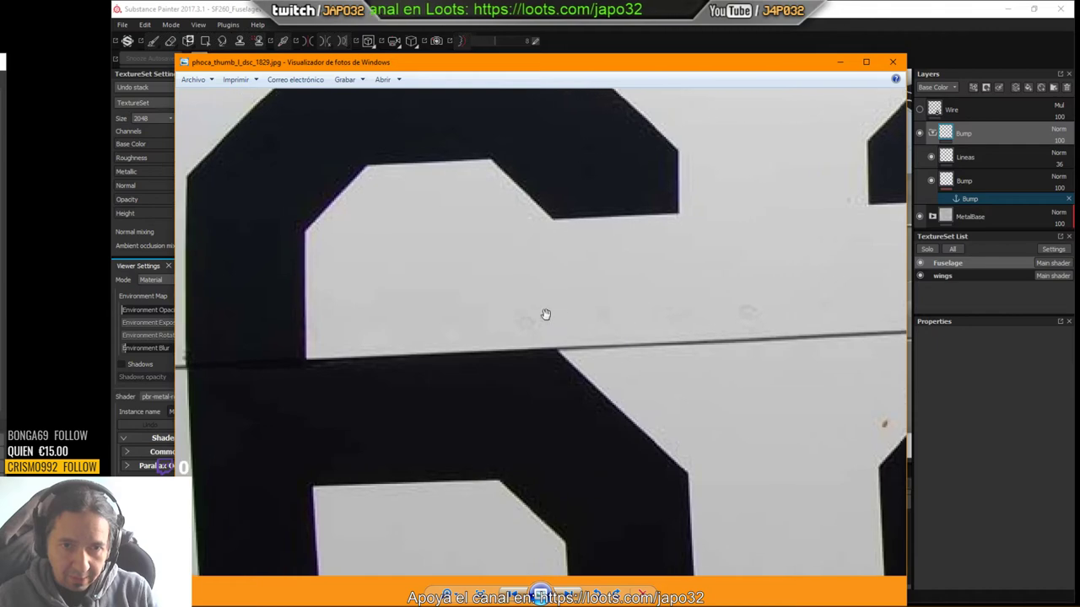
{"action": "left_click_drag", "start_coordinate": [823, 318], "coordinate": [581, 362]}
{"action": "scroll", "coordinate": [528, 371], "scroll_direction": "down", "scroll_amount": 5}
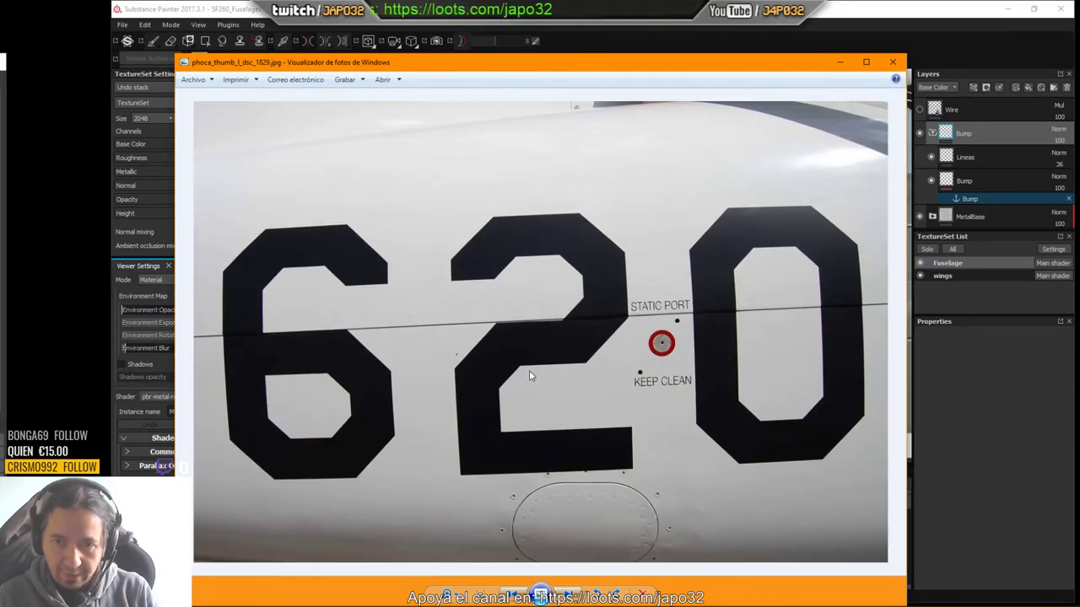
Step: Examine the static port marking and the faint rivets along the seam beside it in the 620 photo
{"action": "scroll", "coordinate": [514, 358], "scroll_direction": "up", "scroll_amount": 5}
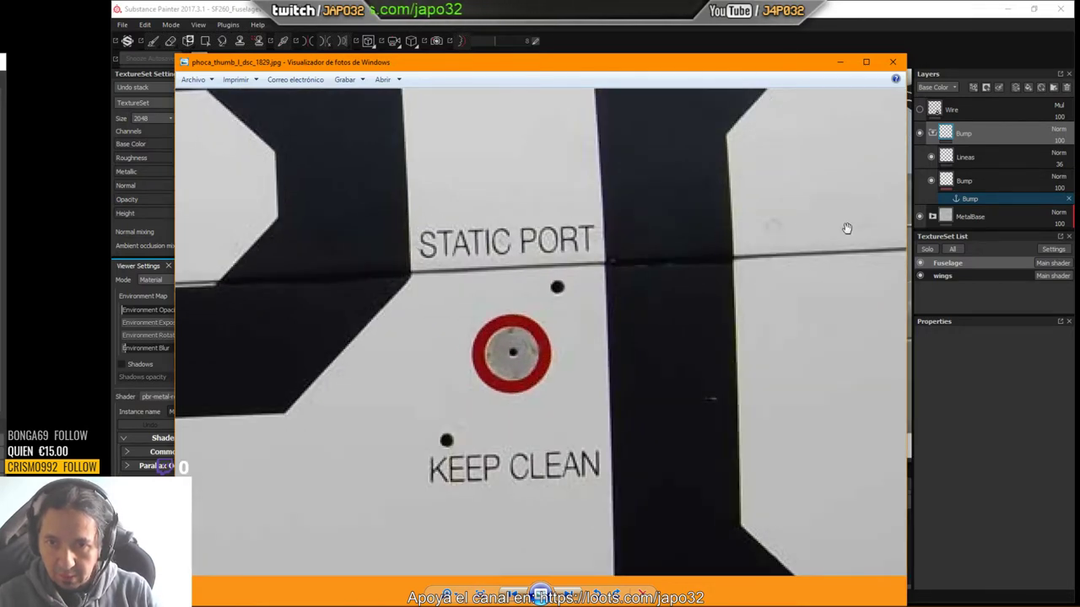
{"action": "left_click_drag", "start_coordinate": [846, 227], "coordinate": [405, 227]}
{"action": "scroll", "coordinate": [531, 232], "scroll_direction": "down", "scroll_amount": 1}
{"action": "scroll", "coordinate": [531, 231], "scroll_direction": "down", "scroll_amount": 2}
Step: Return to air intake photo phoca_thumb_l_dsc_1824.jpg and move the photo viewer off the 3D model
{"action": "key", "text": "Left"}
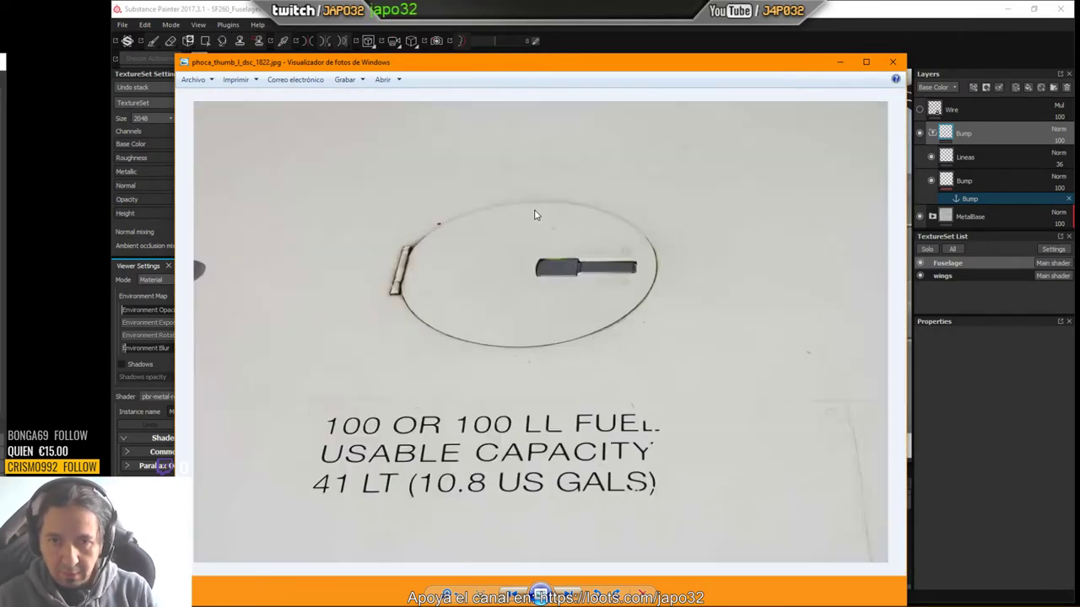
{"action": "key", "text": "Right"}
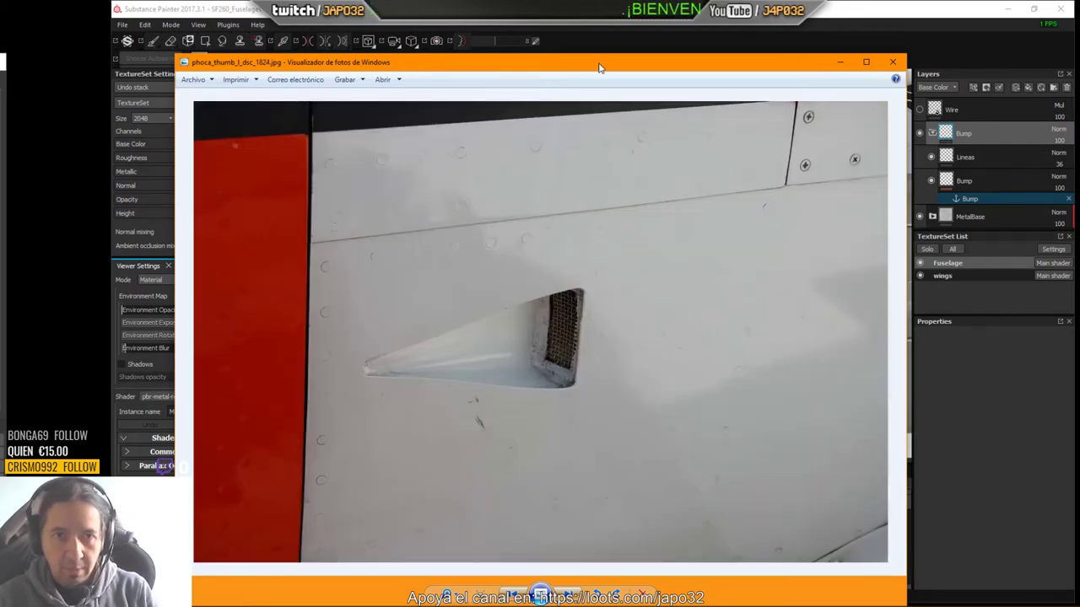
{"action": "left_click_drag", "start_coordinate": [599, 68], "coordinate": [0, 37]}
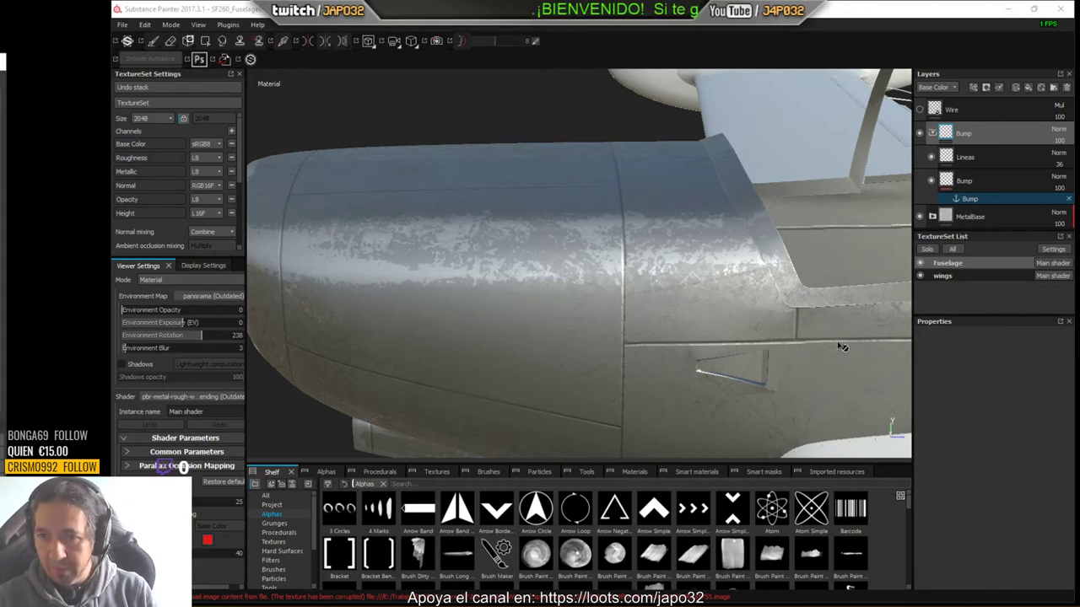
Step: Rename the paint layer carrying the Bump anchor inside the Bump folder as Bump Lines
{"action": "left_click", "coordinate": [932, 134]}
{"action": "left_click", "coordinate": [931, 134]}
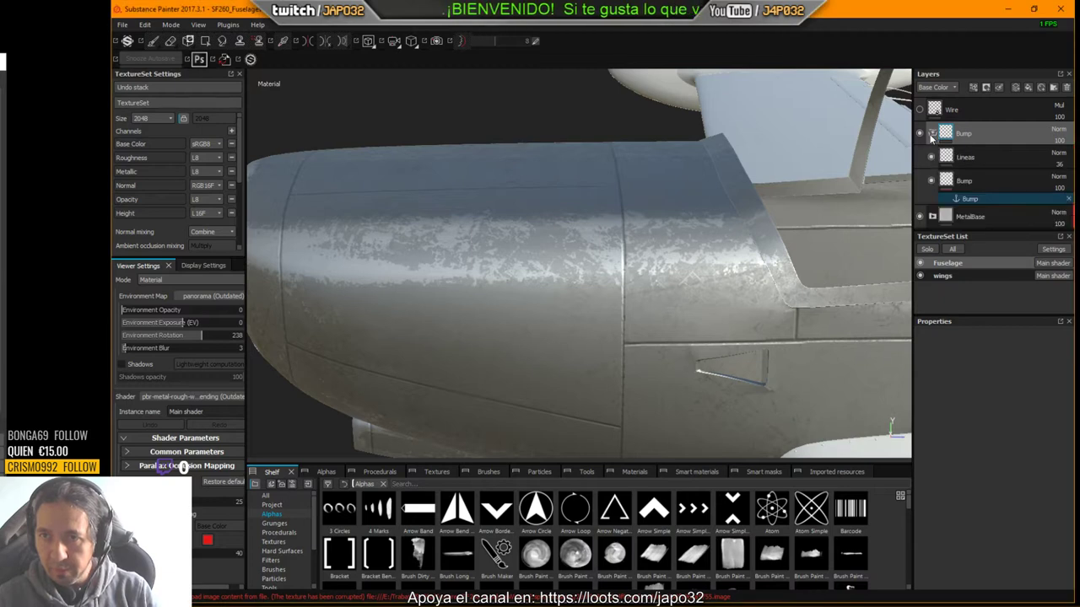
{"action": "double_click", "coordinate": [977, 177]}
{"action": "key", "text": "Return"}
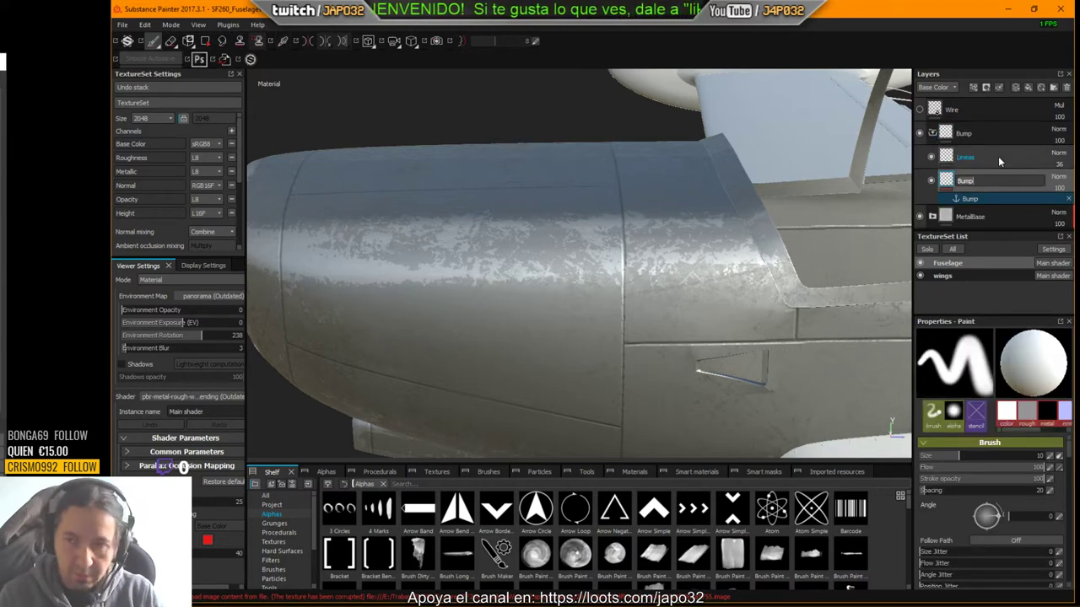
{"action": "key", "text": "BackSpace"}
{"action": "key", "text": "BackSpace"}
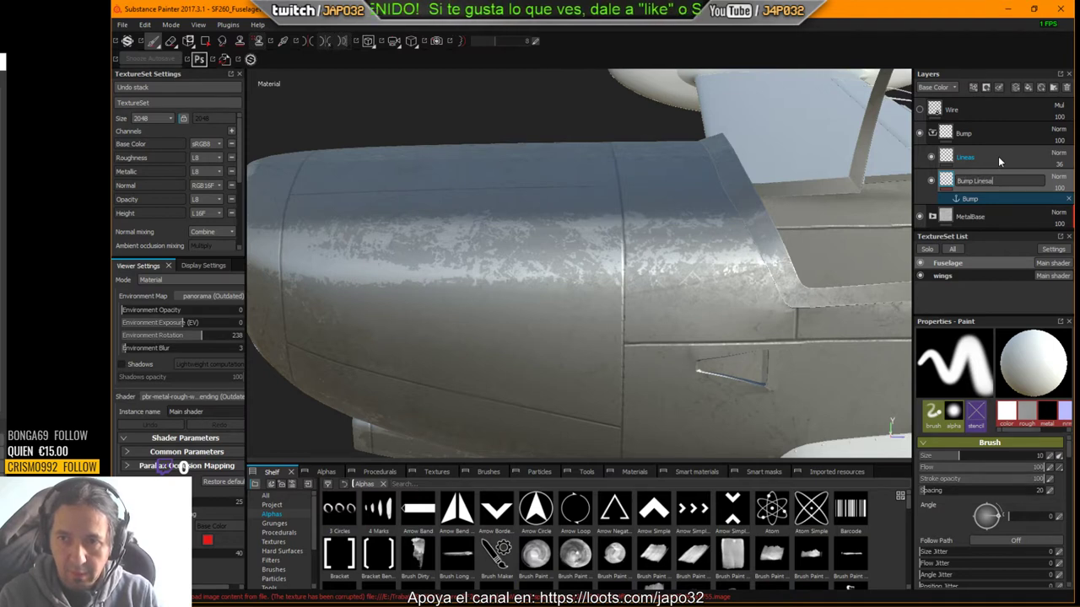
{"action": "type", "text": "mp Lines"}
{"action": "key", "text": "Return"}
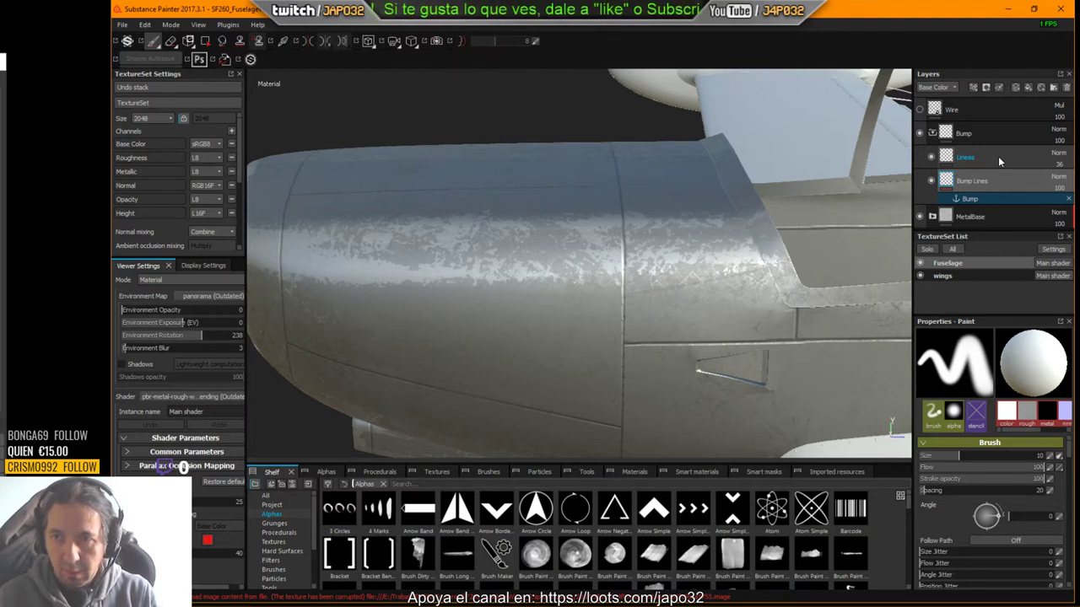
Step: Add a new paint layer above Bump Lines and name it Screws
{"action": "left_click", "coordinate": [1014, 90]}
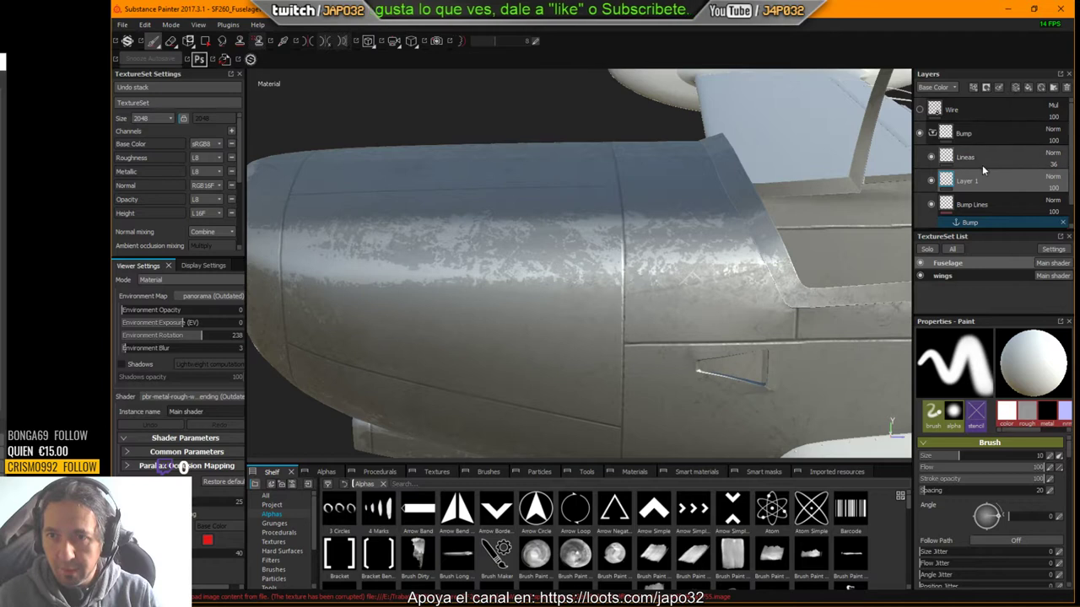
{"action": "double_click", "coordinate": [968, 183]}
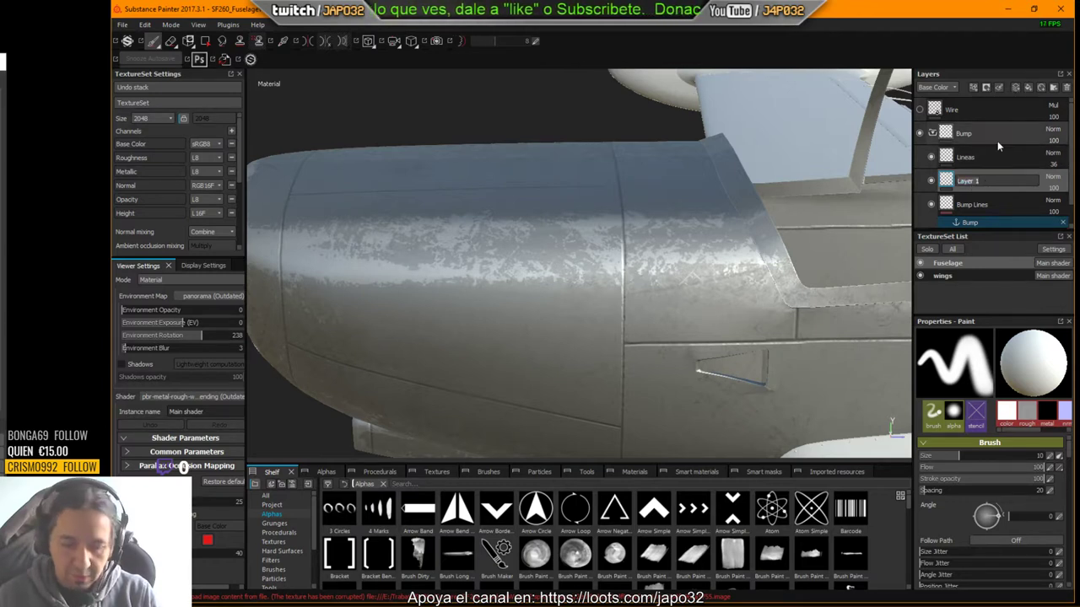
{"action": "type", "text": "Screws"}
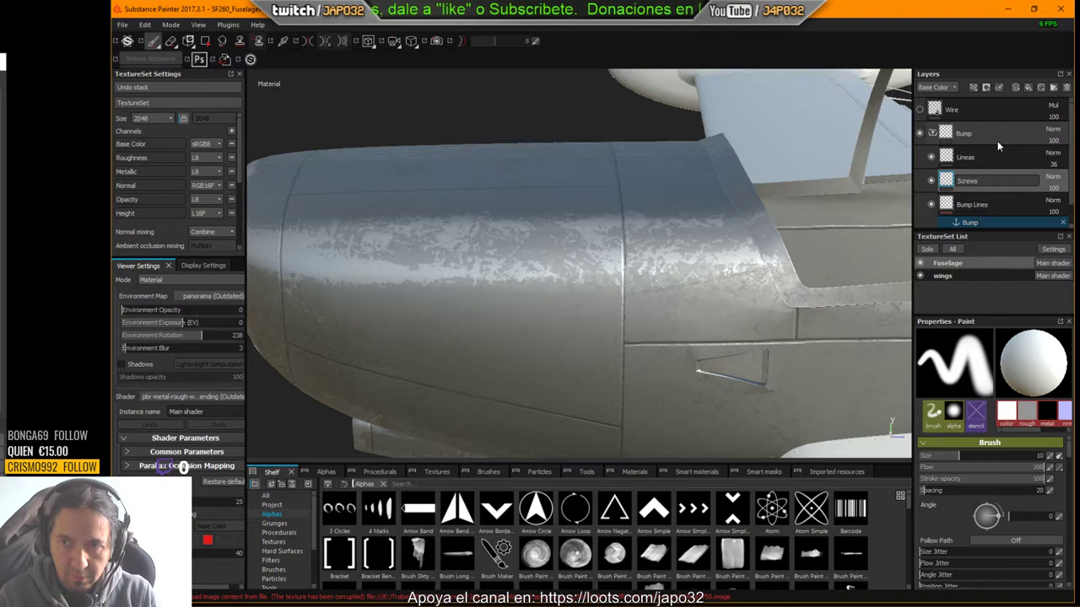
{"action": "key", "text": "Return"}
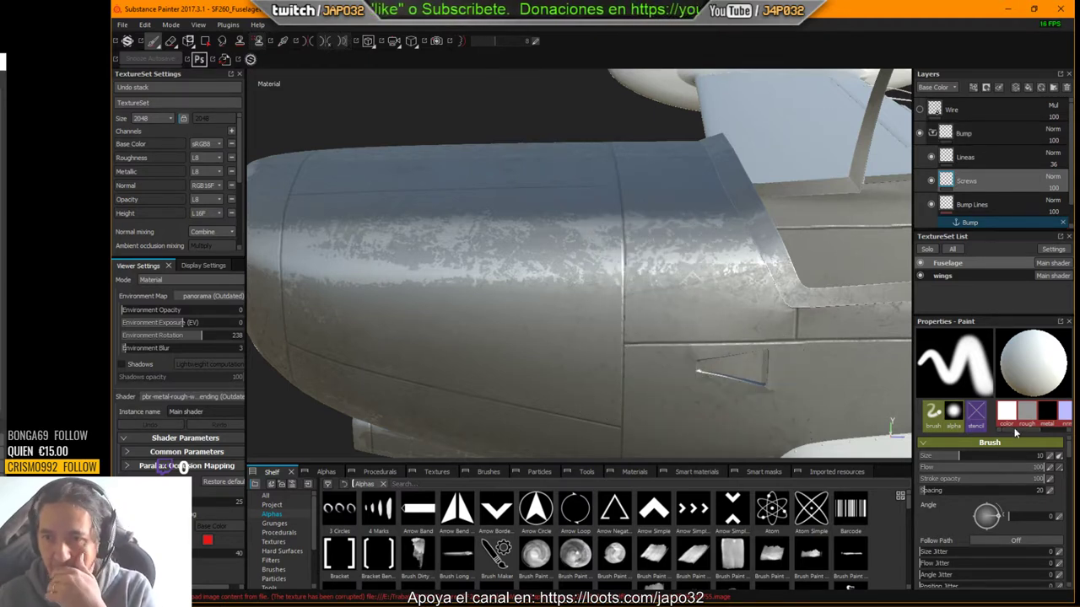
Step: Turn off the color, rough, metal and height channels for the brush on the Screws layer, leaving only the normal channel
{"action": "scroll", "coordinate": [962, 485], "scroll_direction": "down", "scroll_amount": 5}
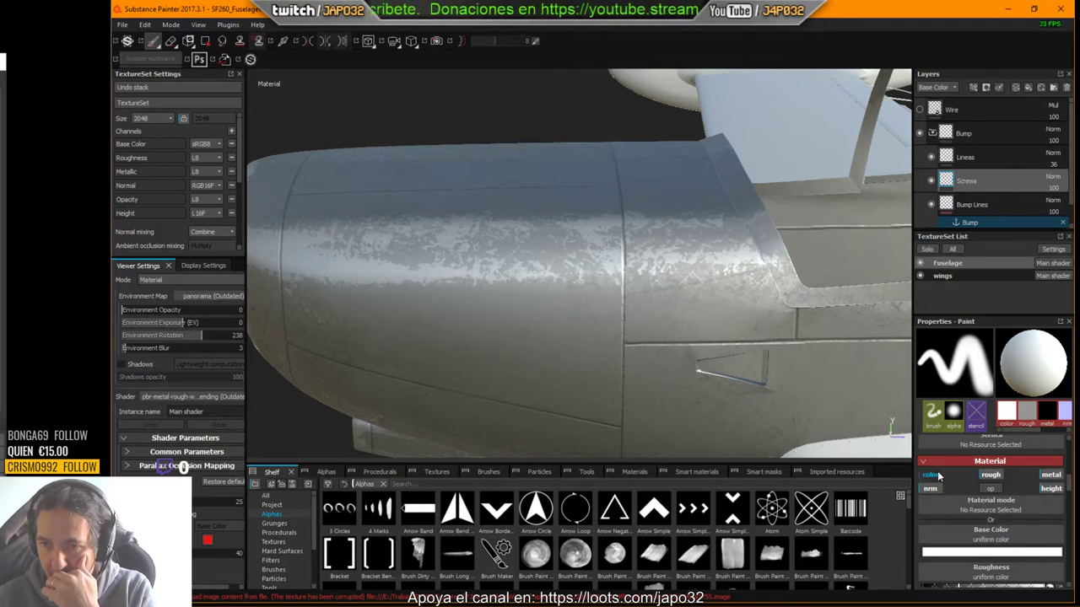
{"action": "left_click", "coordinate": [933, 476]}
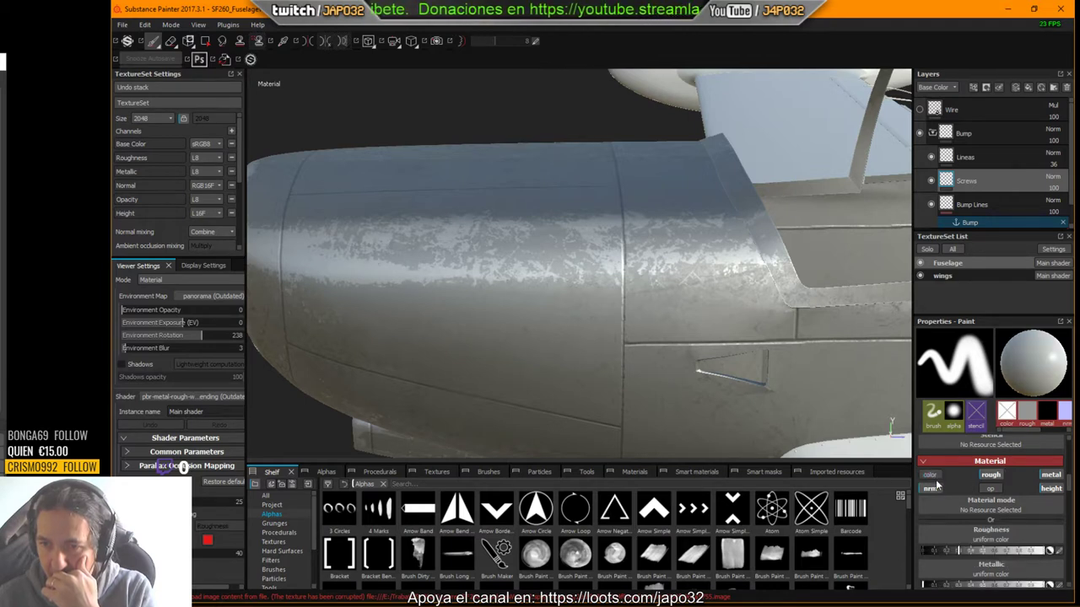
{"action": "left_click", "coordinate": [991, 476]}
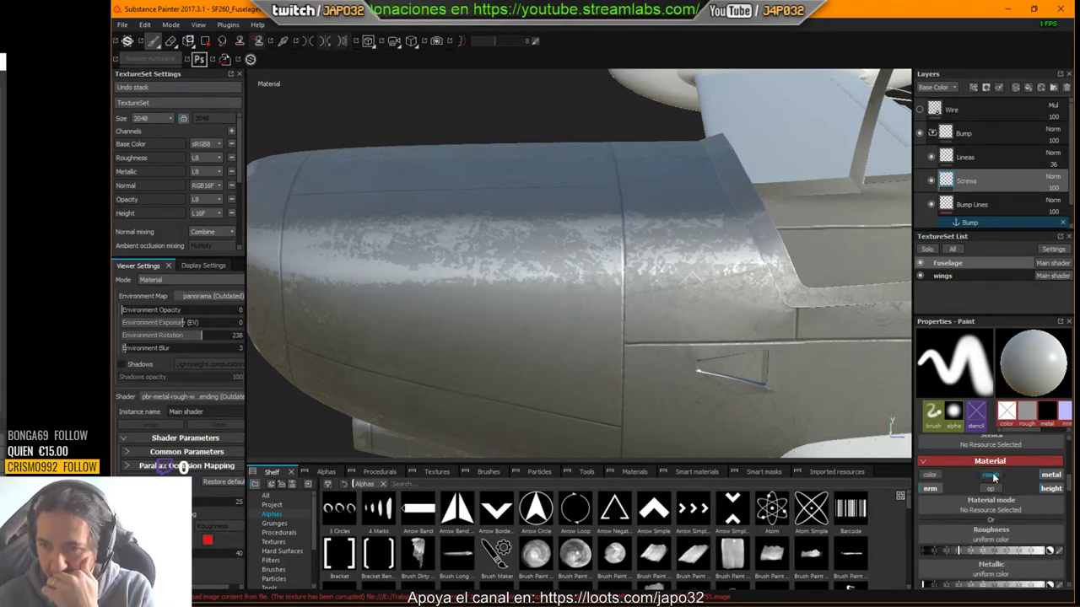
{"action": "left_click", "coordinate": [1046, 477]}
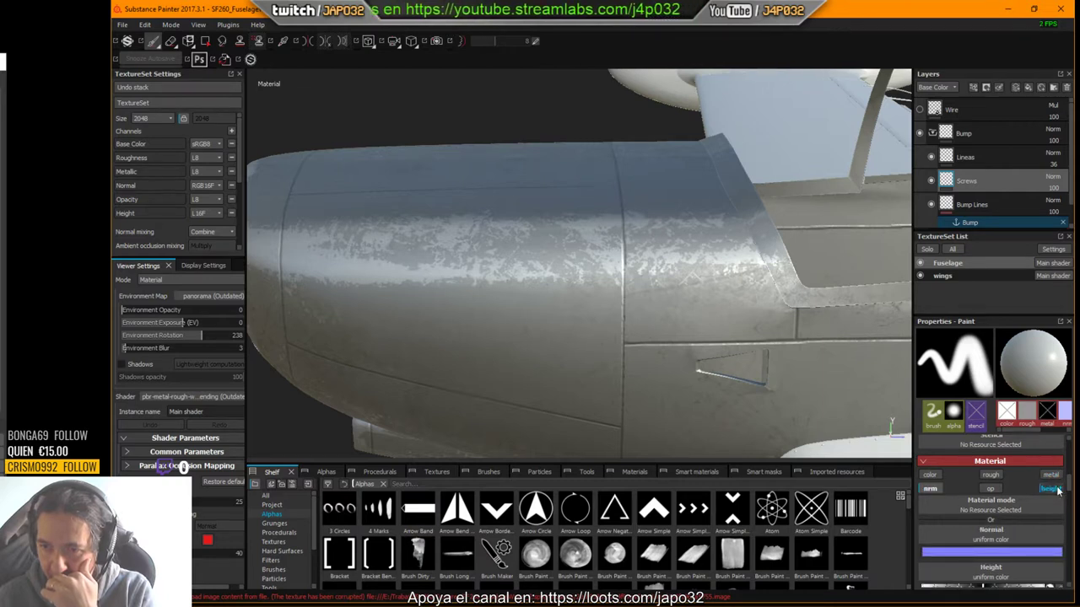
{"action": "left_click", "coordinate": [1052, 489]}
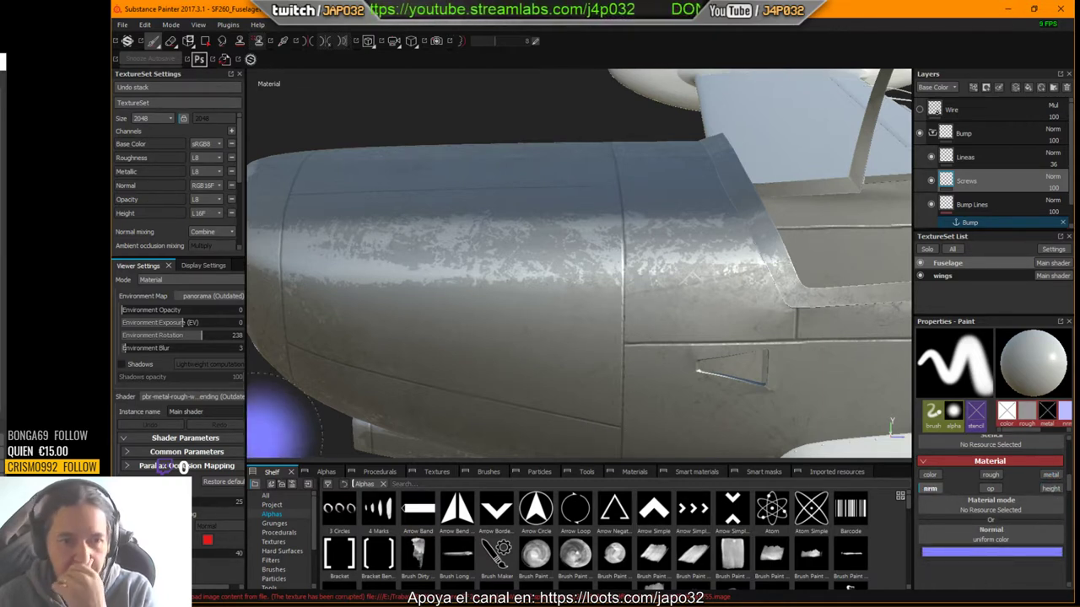
Step: Find the window_01 hard-surface normal map in the shelf and assign it to the brush's Normal channel
{"action": "left_click", "coordinate": [289, 552]}
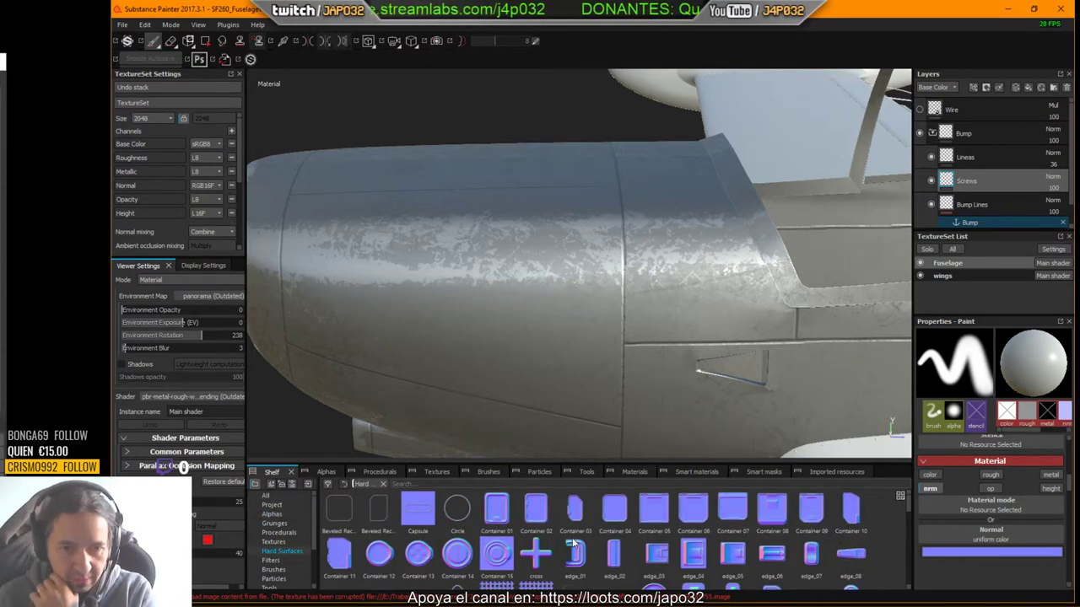
{"action": "scroll", "coordinate": [572, 542], "scroll_direction": "down", "scroll_amount": 10}
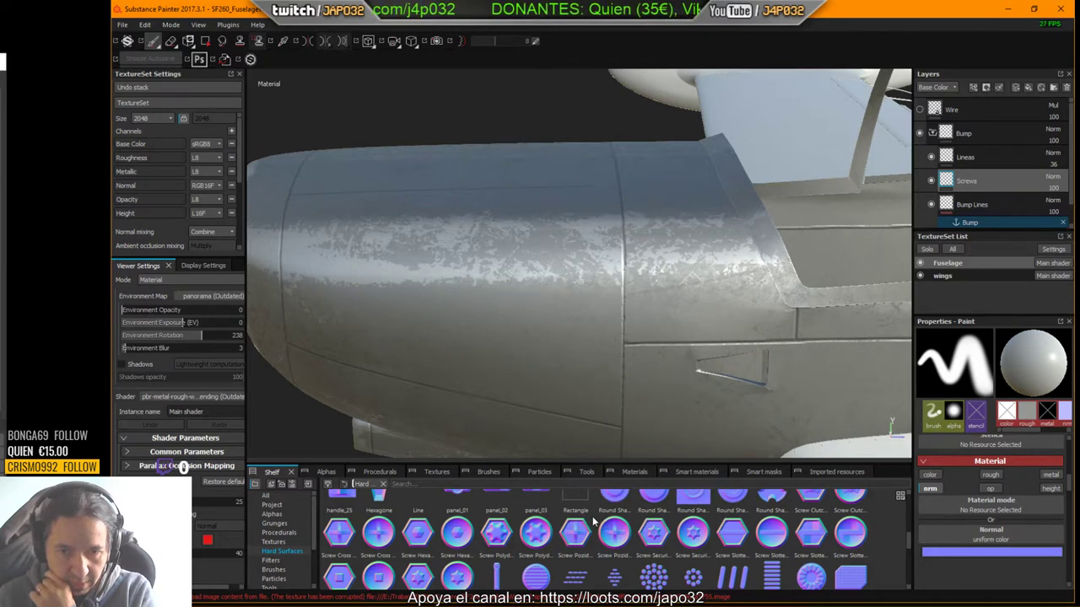
{"action": "scroll", "coordinate": [593, 522], "scroll_direction": "down", "scroll_amount": 3}
{"action": "scroll", "coordinate": [590, 533], "scroll_direction": "down", "scroll_amount": 3}
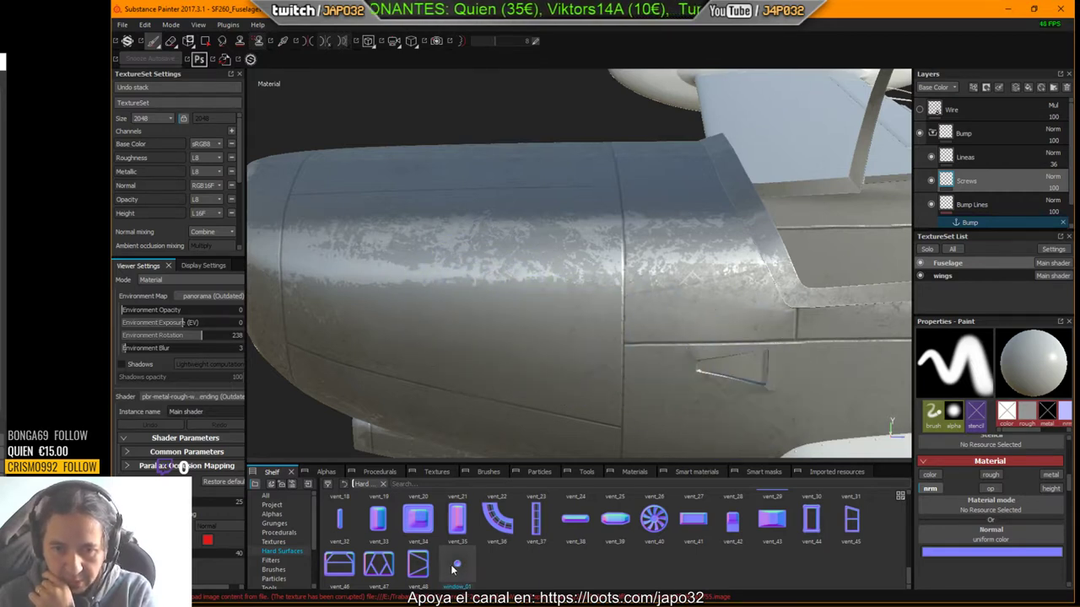
{"action": "left_click_drag", "start_coordinate": [453, 570], "coordinate": [949, 534]}
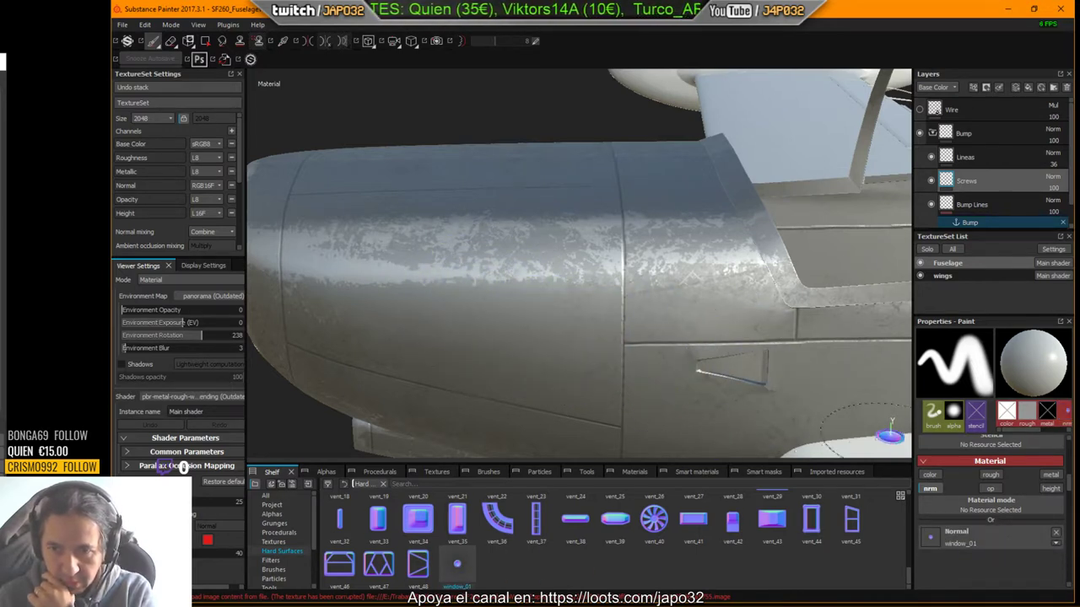
Step: Stamp one round window_01 rivet on the side of the engine cowling and examine it up close
{"action": "left_click", "coordinate": [469, 304]}
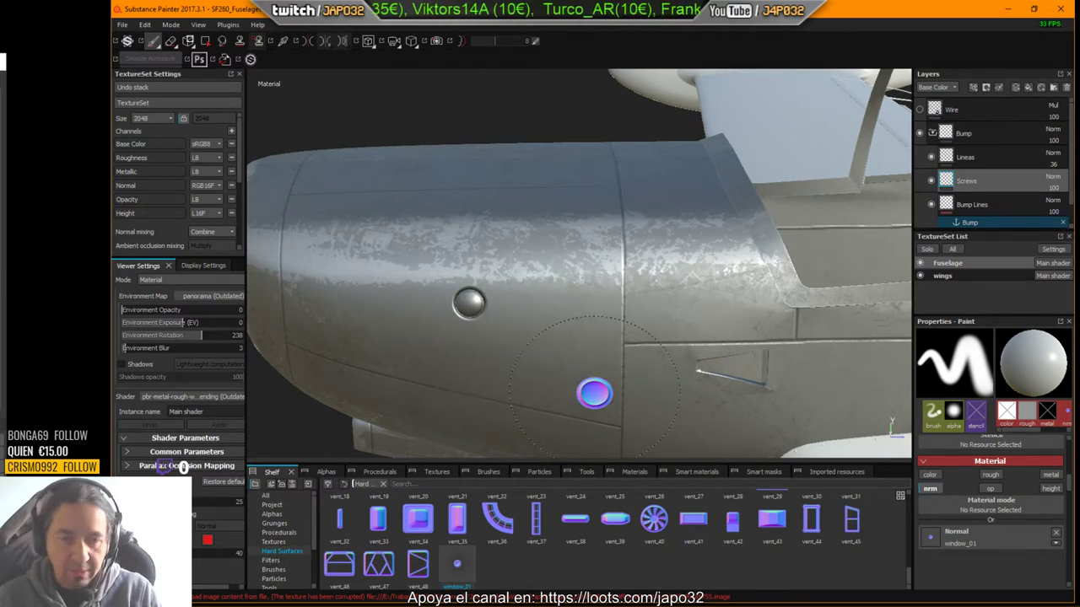
{"action": "left_click_drag", "start_coordinate": [593, 397], "coordinate": [487, 324], "text": "alt"}
{"action": "scroll", "coordinate": [487, 325], "scroll_direction": "up", "scroll_amount": 6}
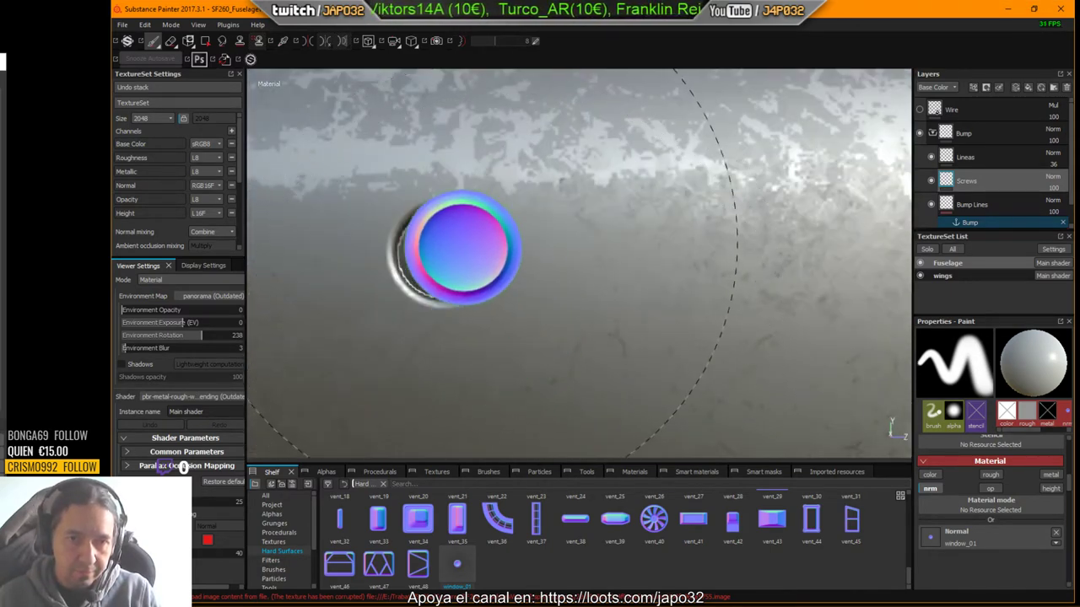
Step: Replace window_01 with the vent_13 hard-surface map in the brush's Normal channel
{"action": "mouse_move", "coordinate": [536, 253]}
{"action": "left_mouse_down", "text": "alt"}
{"action": "mouse_move", "coordinate": [579, 258]}
{"action": "mouse_move", "coordinate": [706, 227]}
{"action": "mouse_move", "coordinate": [791, 245]}
{"action": "mouse_move", "coordinate": [532, 273]}
{"action": "mouse_move", "coordinate": [480, 194]}
{"action": "left_mouse_up", "text": "alt"}
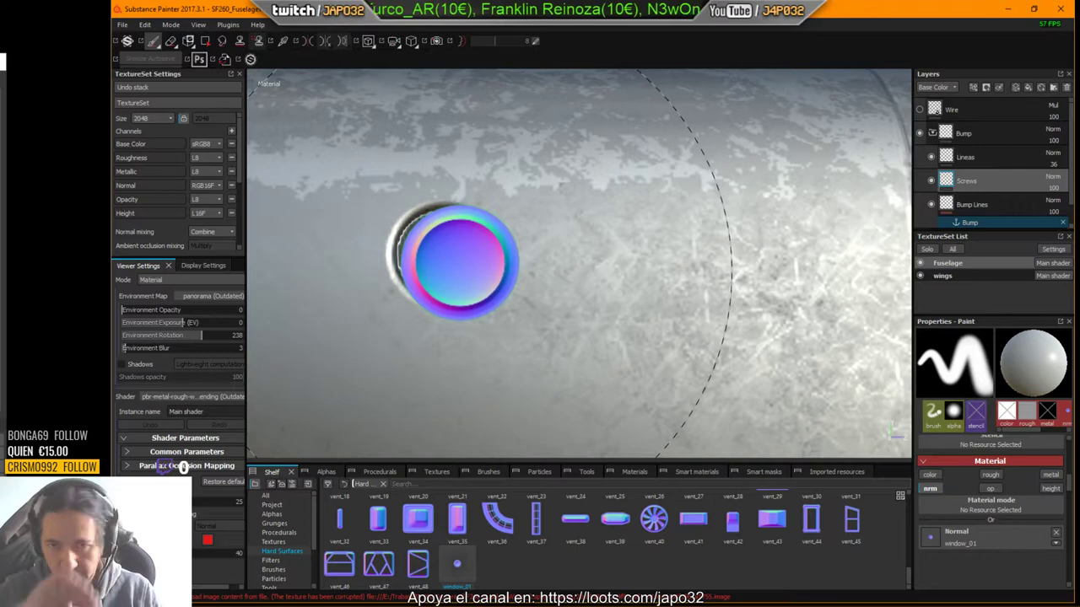
{"action": "scroll", "coordinate": [509, 553], "scroll_direction": "up", "scroll_amount": 3}
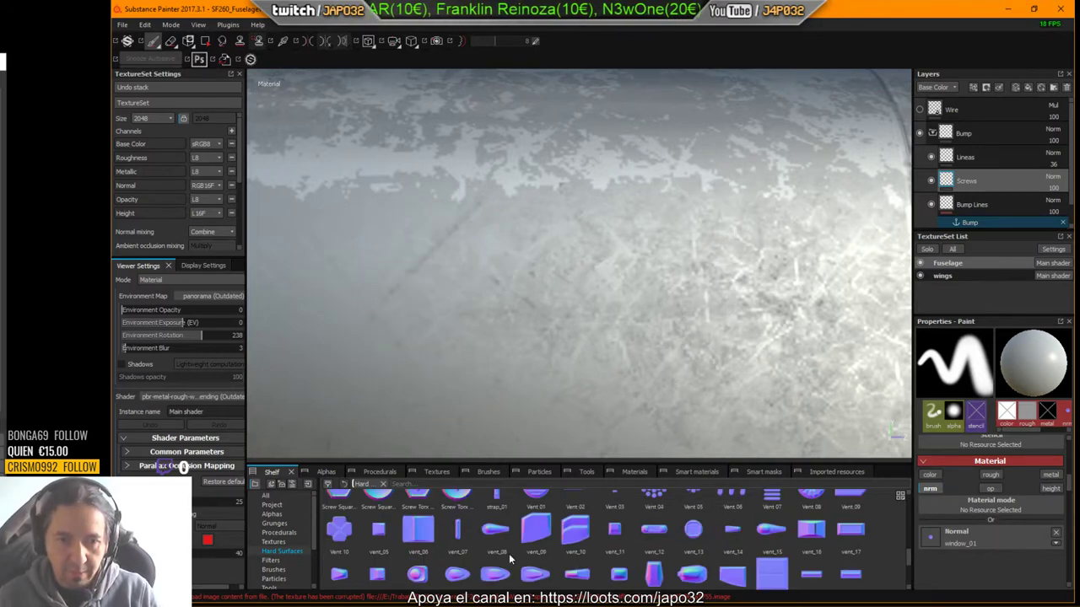
{"action": "scroll", "coordinate": [480, 551], "scroll_direction": "up", "scroll_amount": 3}
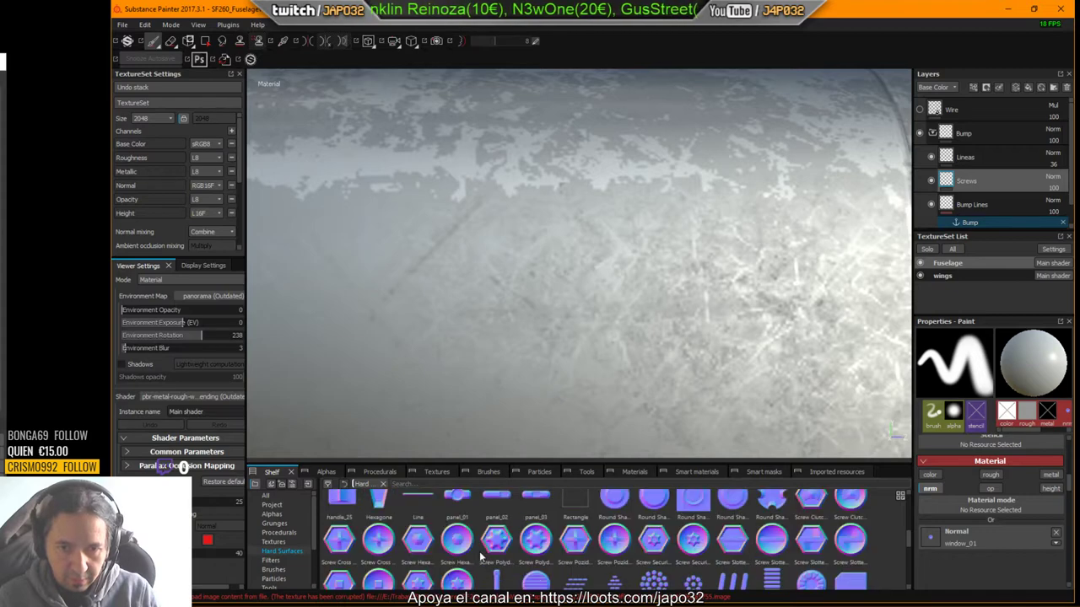
{"action": "scroll", "coordinate": [481, 555], "scroll_direction": "down", "scroll_amount": 2}
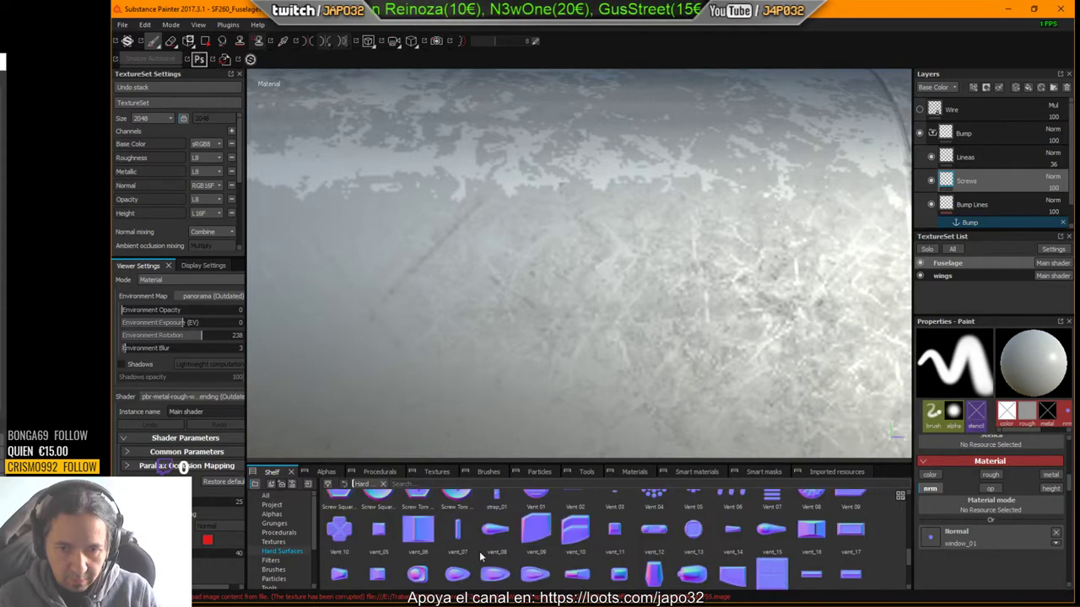
{"action": "left_click", "coordinate": [693, 532]}
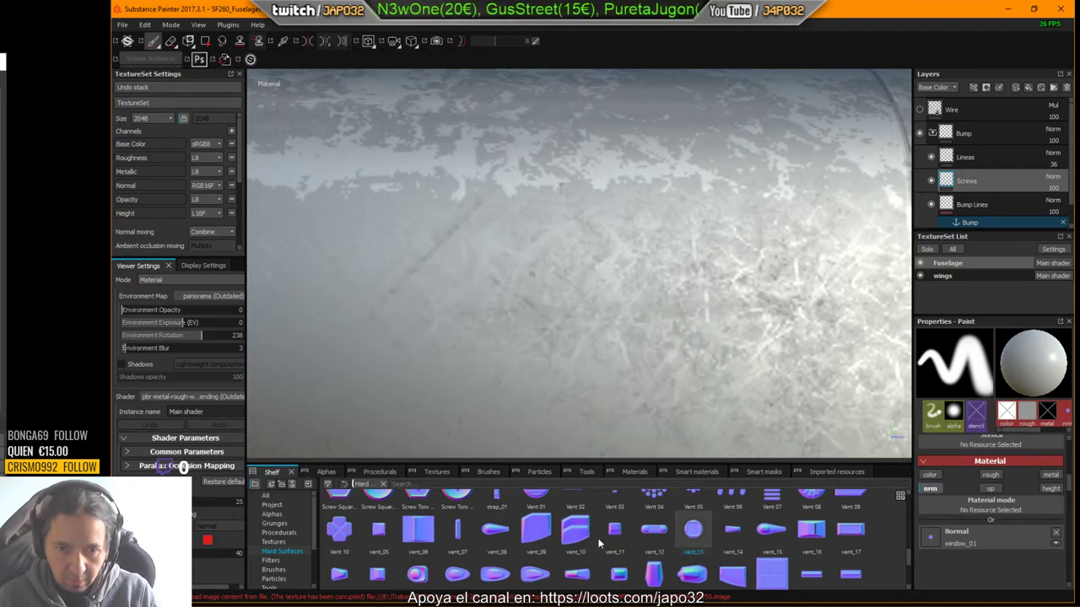
{"action": "mouse_move", "coordinate": [533, 548]}
{"action": "scroll", "coordinate": [569, 544], "scroll_direction": "up", "scroll_amount": 6}
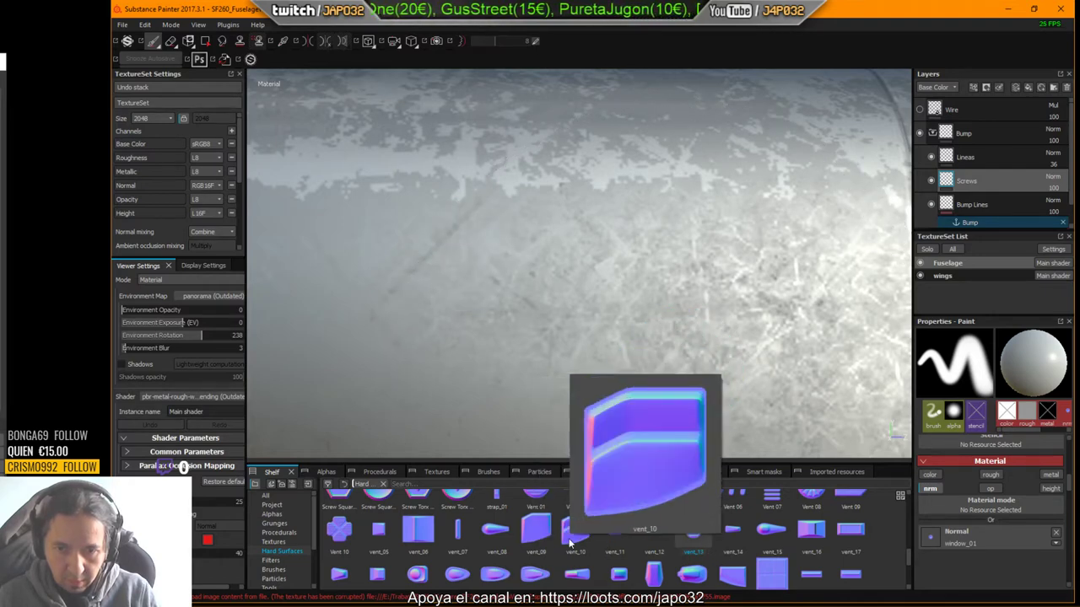
{"action": "scroll", "coordinate": [570, 545], "scroll_direction": "up", "scroll_amount": 2}
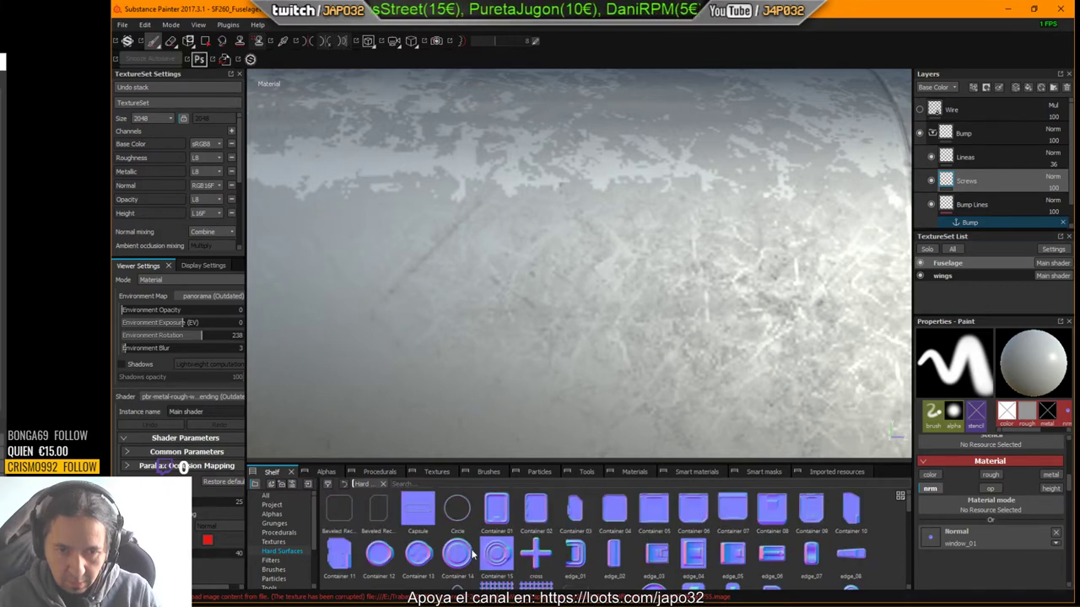
{"action": "left_click_drag", "start_coordinate": [457, 554], "coordinate": [525, 549]}
{"action": "scroll", "coordinate": [708, 521], "scroll_direction": "down", "scroll_amount": 8}
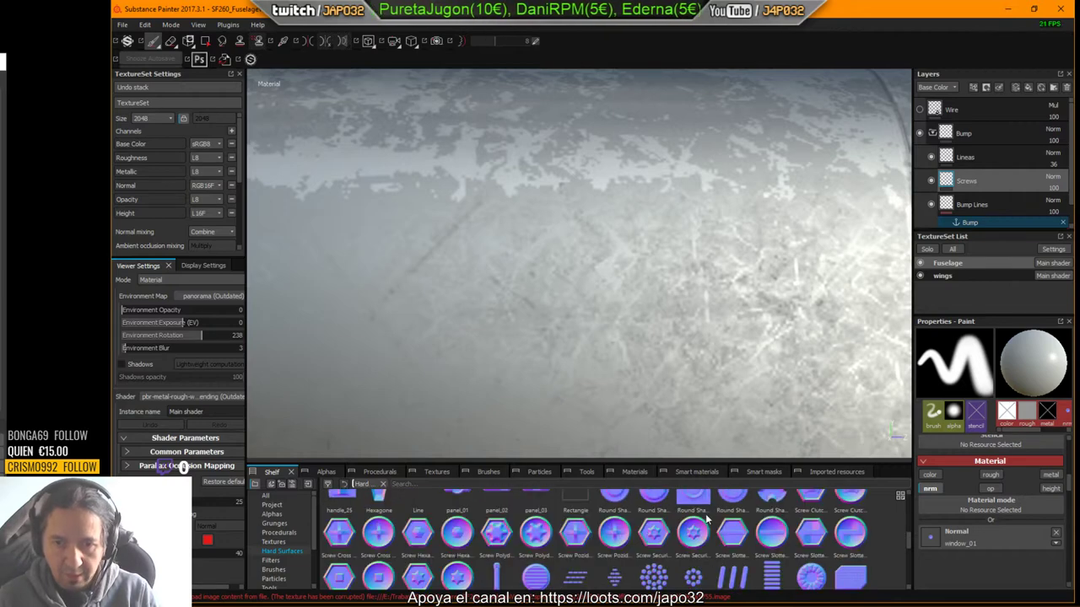
{"action": "mouse_move", "coordinate": [705, 523]}
{"action": "left_mouse_down"}
{"action": "mouse_move", "coordinate": [910, 522]}
{"action": "mouse_move", "coordinate": [934, 540]}
{"action": "left_mouse_up"}
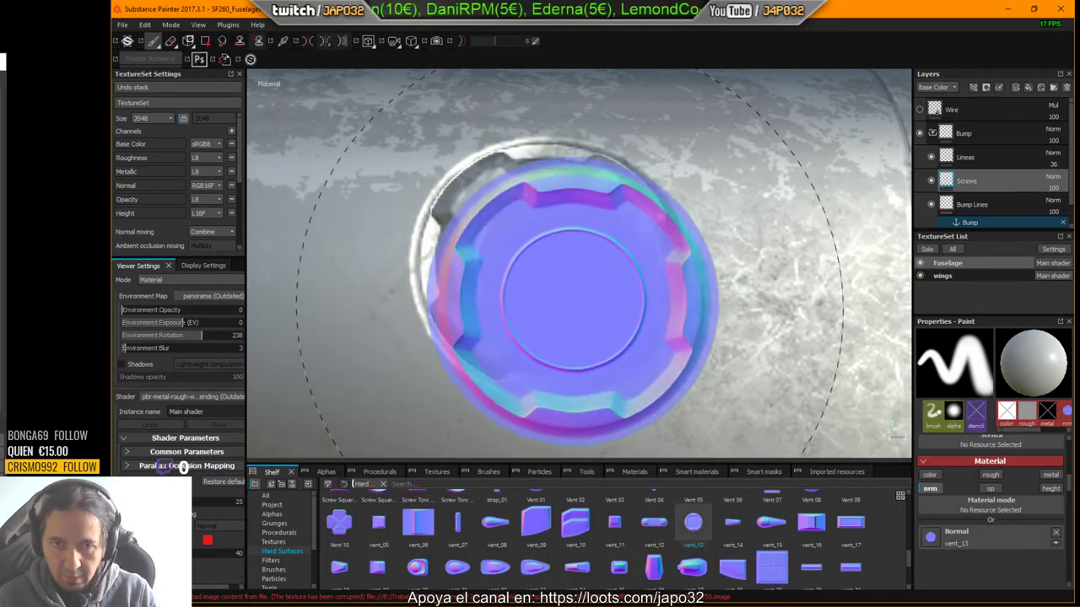
Step: Shrink the brush, testing vent_13 stamps on the cowling side and undoing each one
{"action": "left_click", "coordinate": [549, 263]}
{"action": "key", "text": "ctrl+z"}
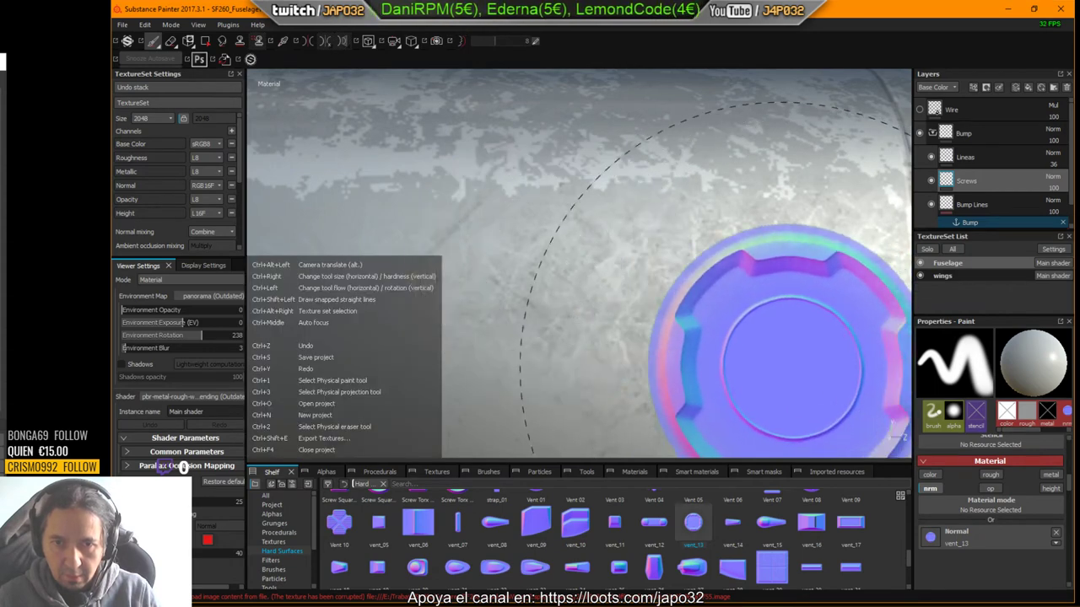
{"action": "right_click_drag", "start_coordinate": [595, 310], "coordinate": [456, 310], "text": "ctrl"}
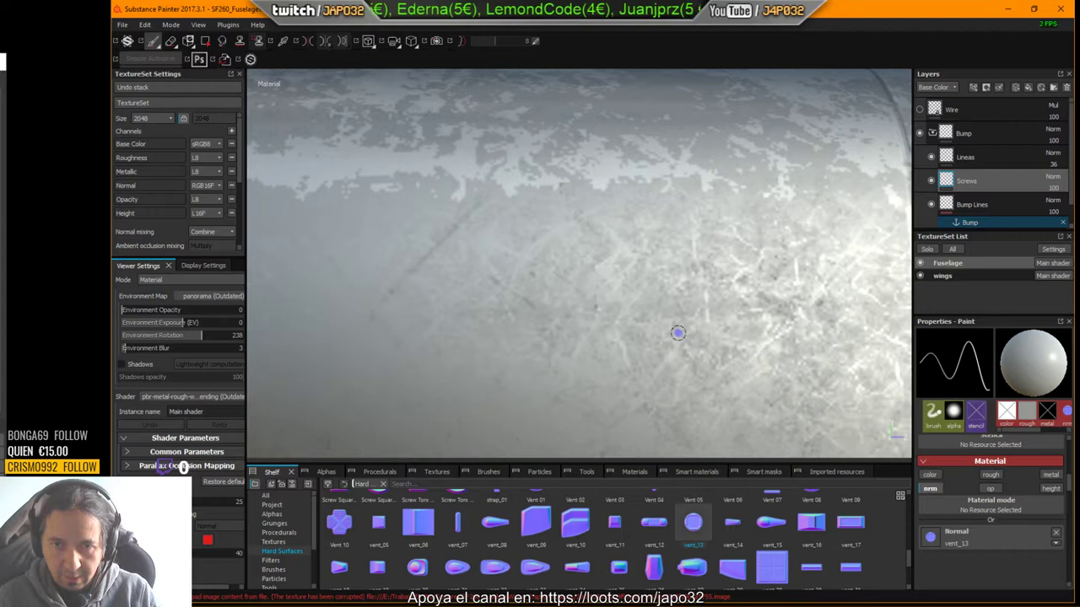
{"action": "mouse_move", "coordinate": [620, 322]}
{"action": "right_mouse_down", "text": "ctrl"}
{"action": "mouse_move", "coordinate": [742, 322]}
{"action": "mouse_move", "coordinate": [725, 323]}
{"action": "right_mouse_up", "text": "ctrl"}
{"action": "left_click", "coordinate": [620, 321]}
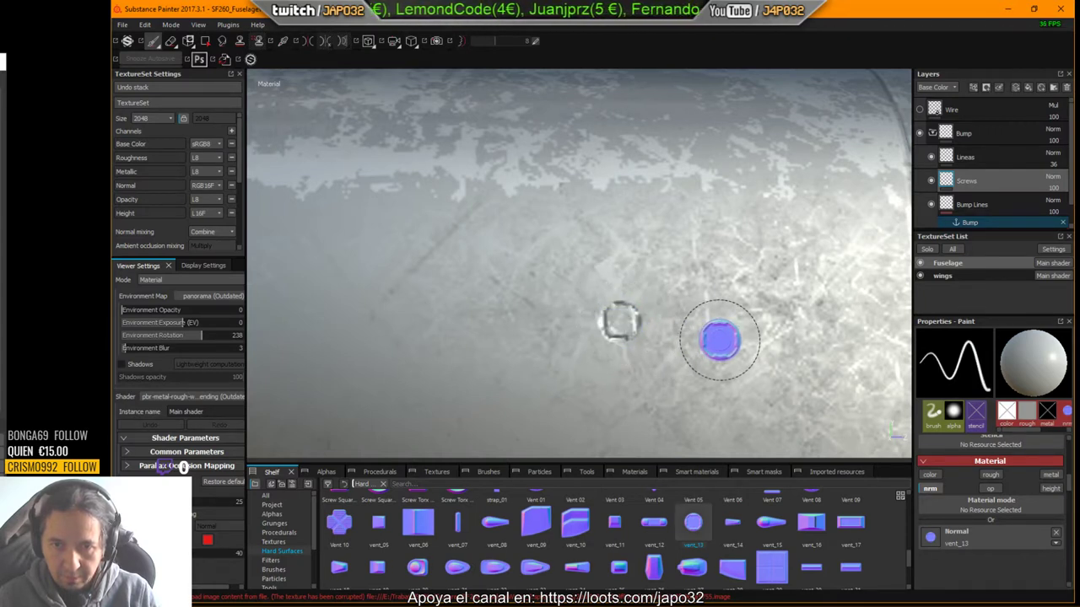
{"action": "key", "text": "ctrl+z"}
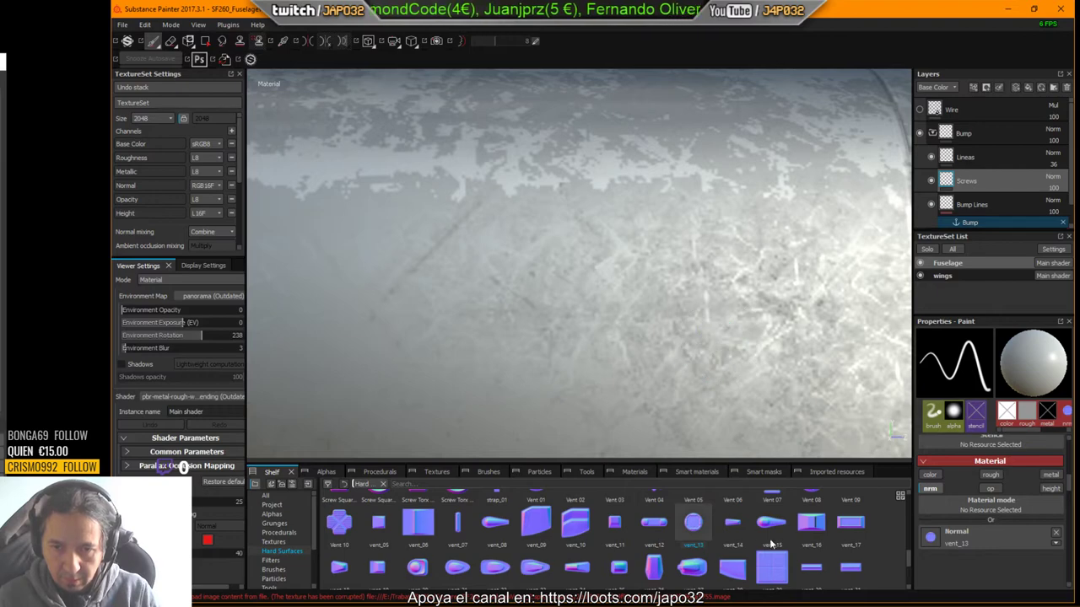
Step: Find the Container 14 hard-surface map and assign it to the brush's Normal channel
{"action": "mouse_move", "coordinate": [770, 544]}
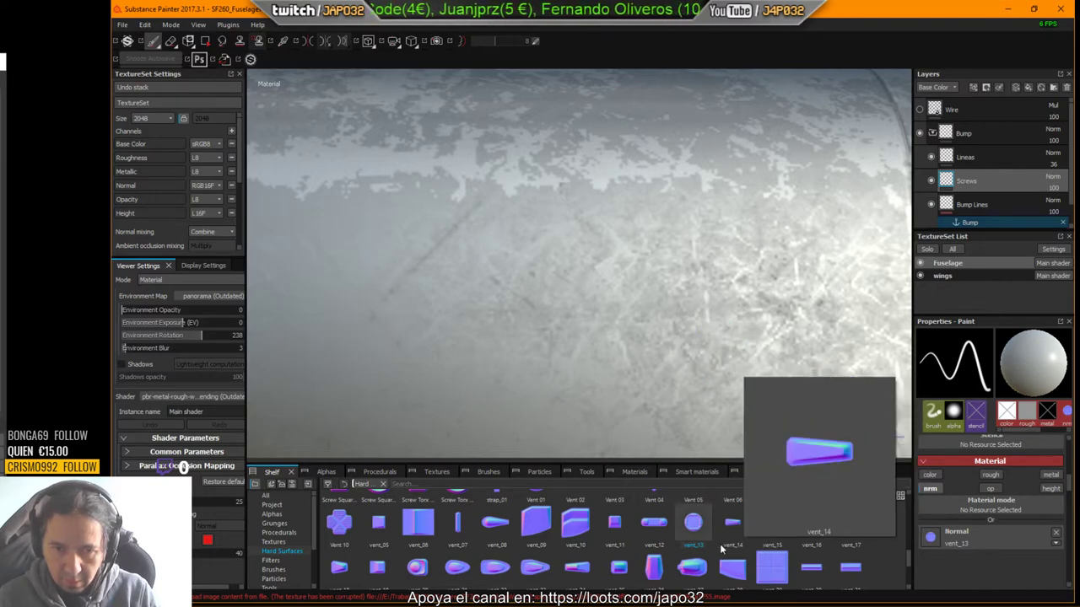
{"action": "mouse_move", "coordinate": [686, 562]}
{"action": "scroll", "coordinate": [686, 562], "scroll_direction": "up", "scroll_amount": 5}
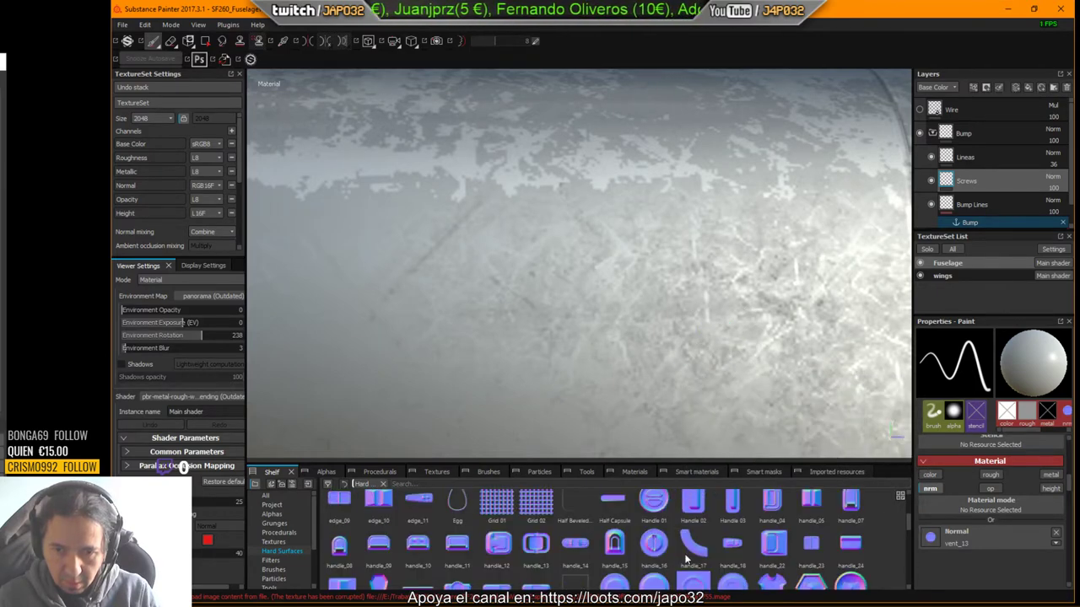
{"action": "scroll", "coordinate": [686, 560], "scroll_direction": "up", "scroll_amount": 4}
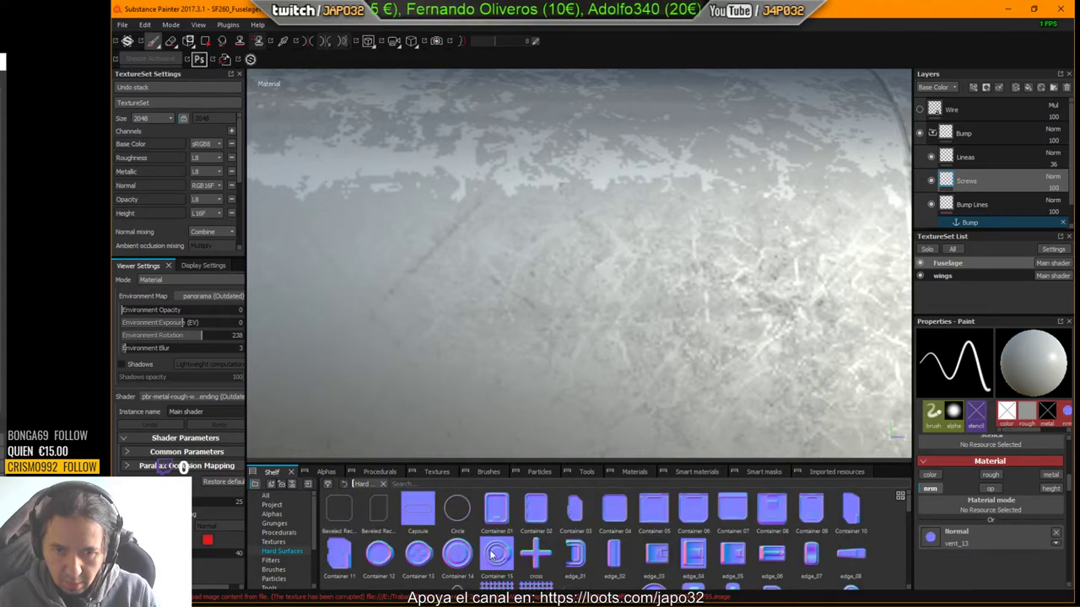
{"action": "mouse_move", "coordinate": [584, 395]}
{"action": "left_mouse_down"}
{"action": "mouse_move", "coordinate": [610, 366]}
{"action": "mouse_move", "coordinate": [469, 554]}
{"action": "mouse_move", "coordinate": [963, 497]}
{"action": "mouse_move", "coordinate": [948, 540]}
{"action": "left_mouse_up"}
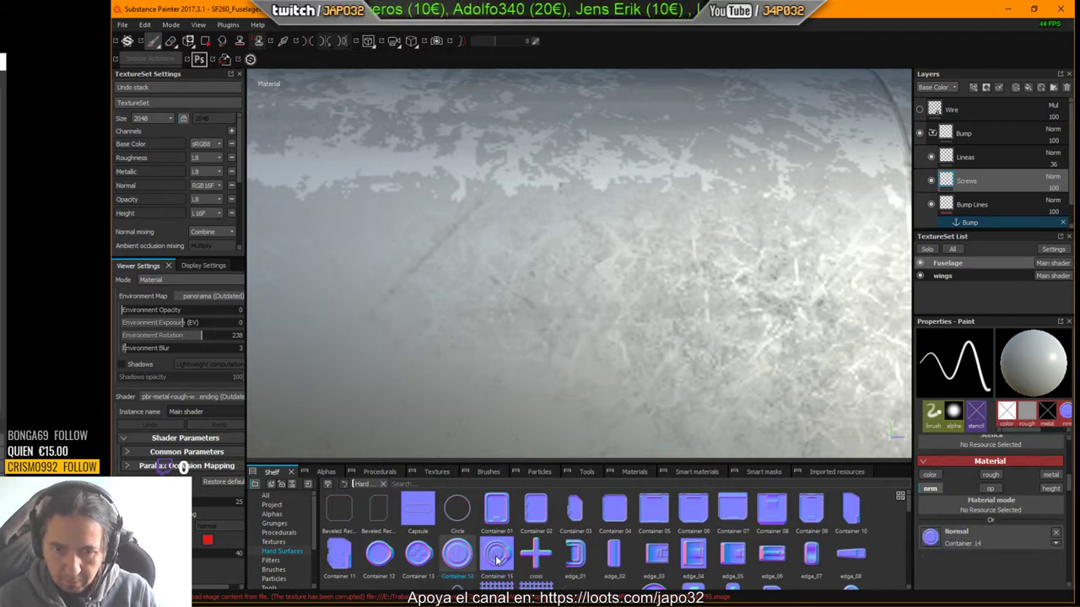
{"action": "mouse_move", "coordinate": [457, 557]}
{"action": "left_mouse_down"}
{"action": "mouse_move", "coordinate": [918, 518]}
{"action": "mouse_move", "coordinate": [930, 537]}
{"action": "left_mouse_up"}
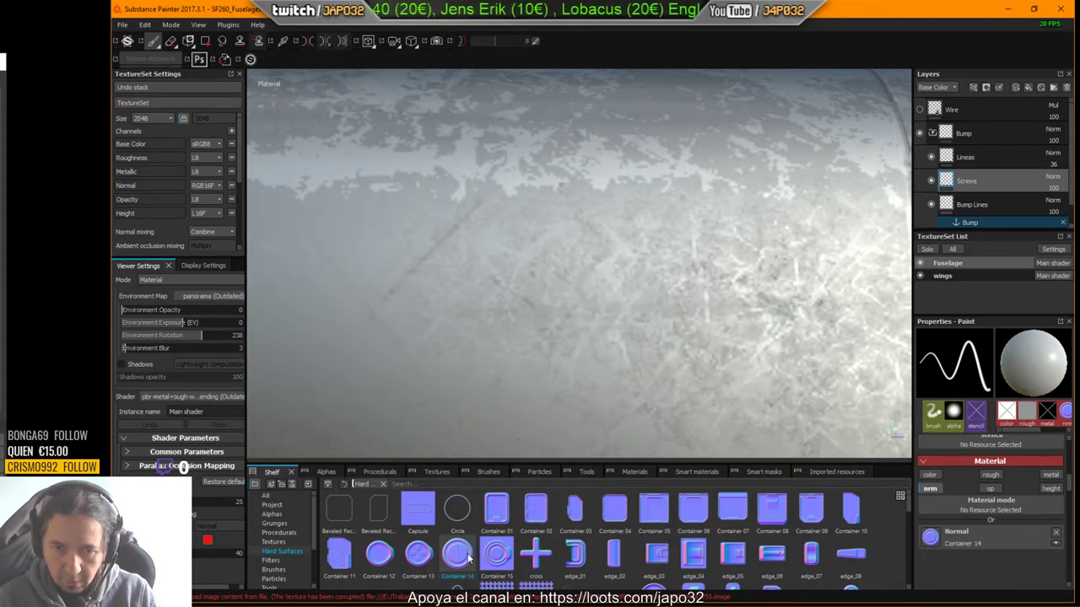
Step: Swap the brush's Normal map for Container 12
{"action": "scroll", "coordinate": [484, 554], "scroll_direction": "down", "scroll_amount": 1}
{"action": "scroll", "coordinate": [484, 553], "scroll_direction": "up", "scroll_amount": 1}
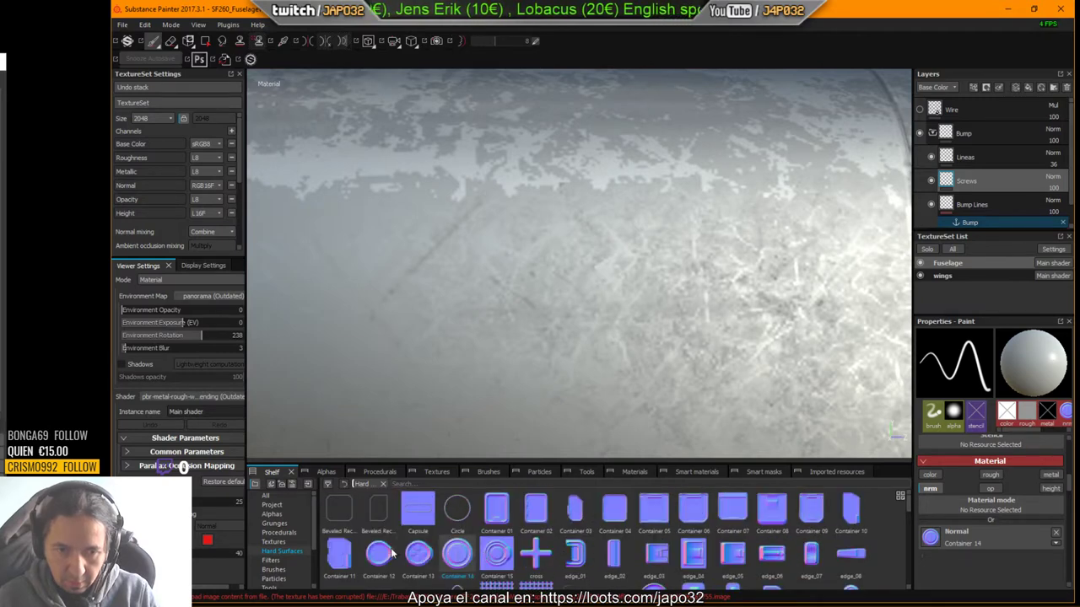
{"action": "left_click_drag", "start_coordinate": [390, 552], "coordinate": [932, 536]}
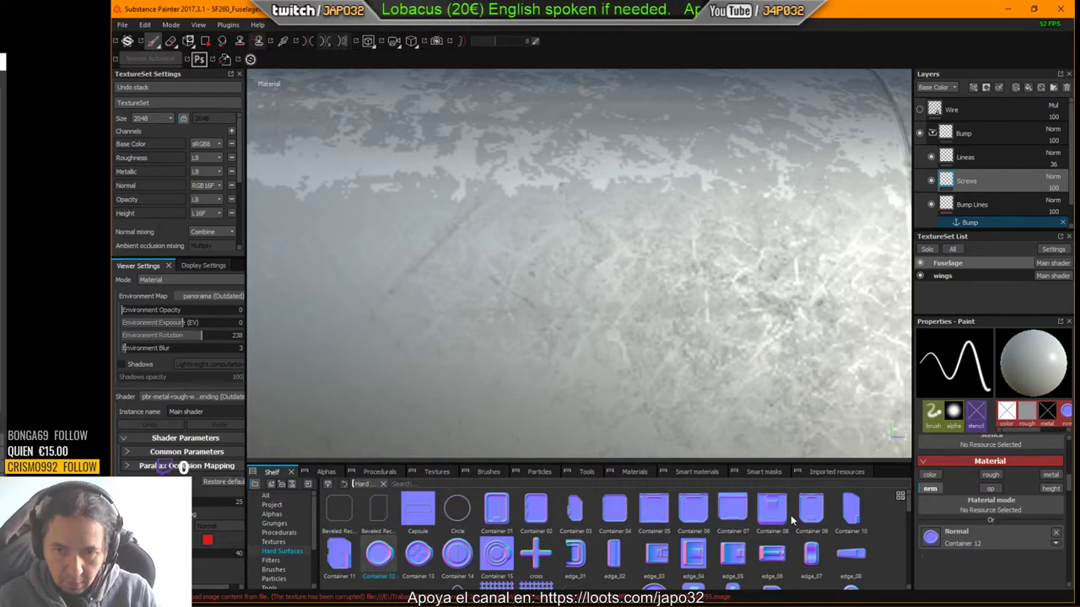
Step: Compare the other round hard-surface maps in the shelf and assign vent_13 to the brush's Normal channel again
{"action": "scroll", "coordinate": [790, 540], "scroll_direction": "down", "scroll_amount": 2}
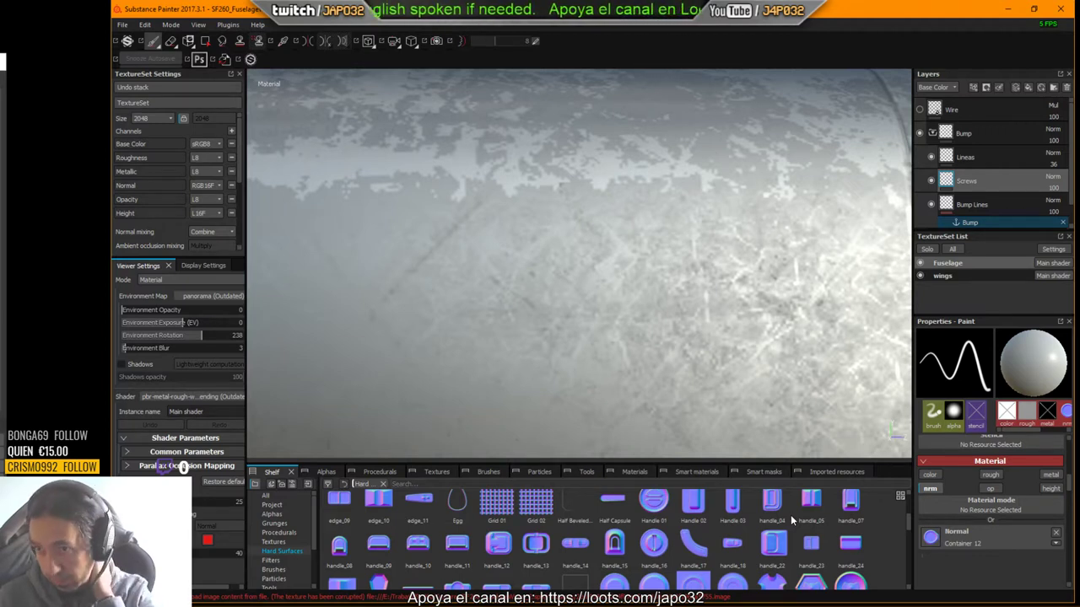
{"action": "scroll", "coordinate": [789, 508], "scroll_direction": "down", "scroll_amount": 2}
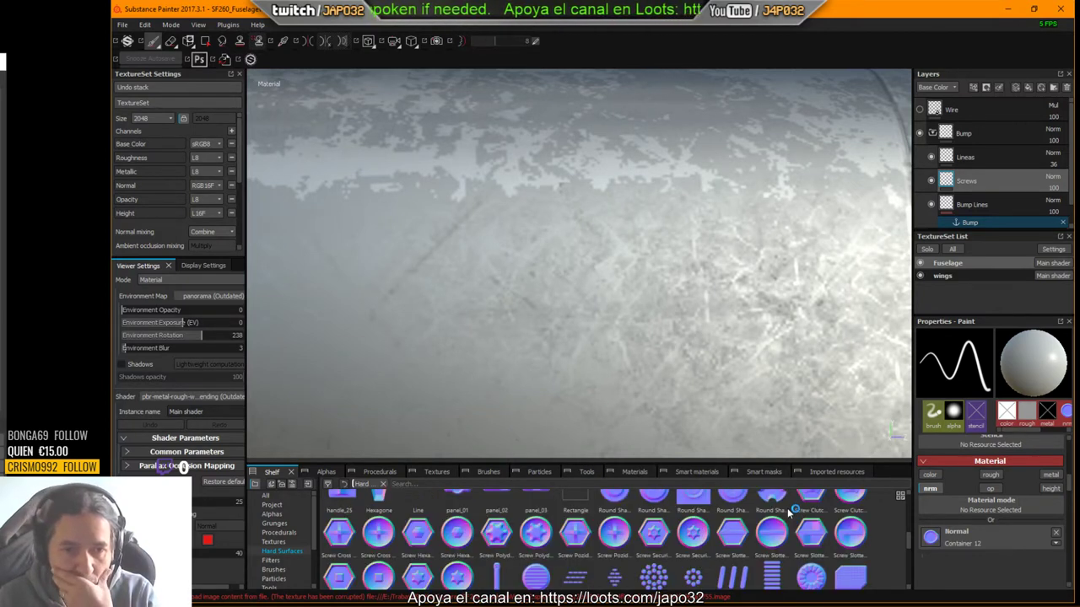
{"action": "mouse_move", "coordinate": [787, 508]}
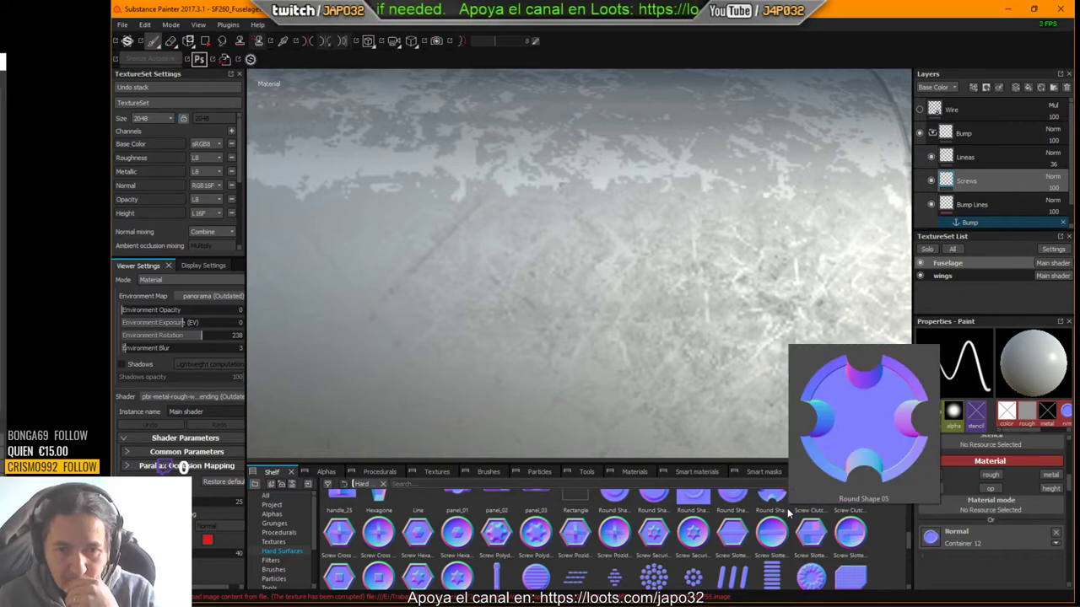
{"action": "scroll", "coordinate": [788, 512], "scroll_direction": "down", "scroll_amount": 3}
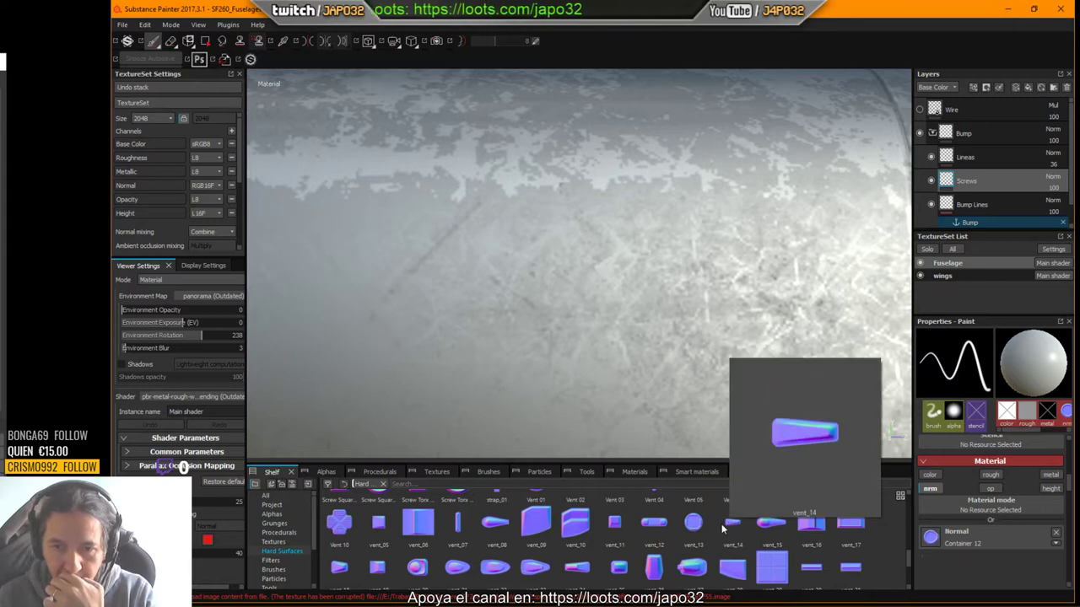
{"action": "mouse_move", "coordinate": [696, 529]}
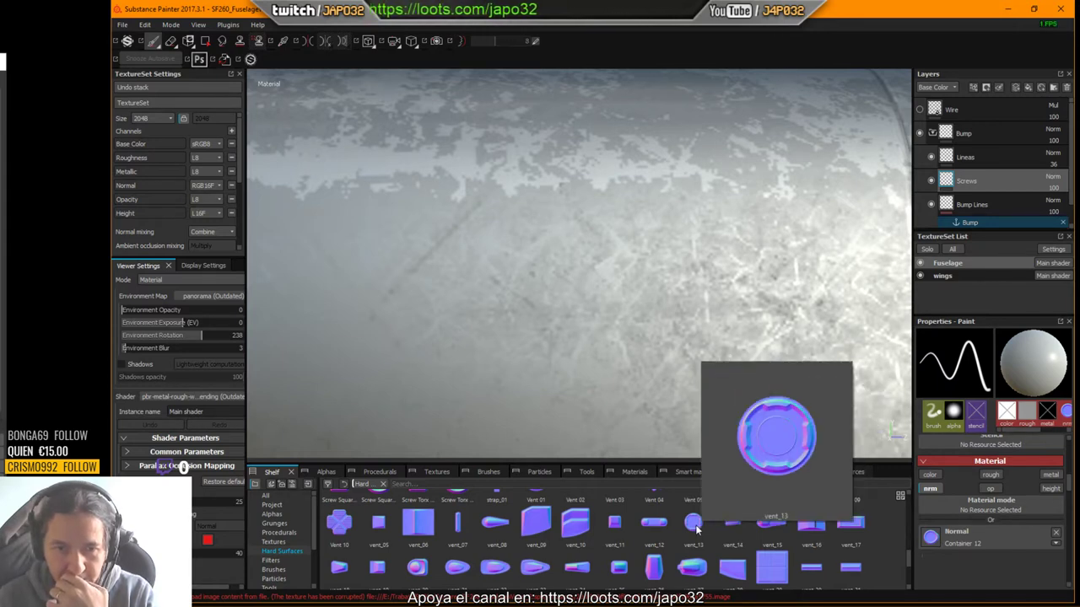
{"action": "scroll", "coordinate": [696, 529], "scroll_direction": "down", "scroll_amount": 3}
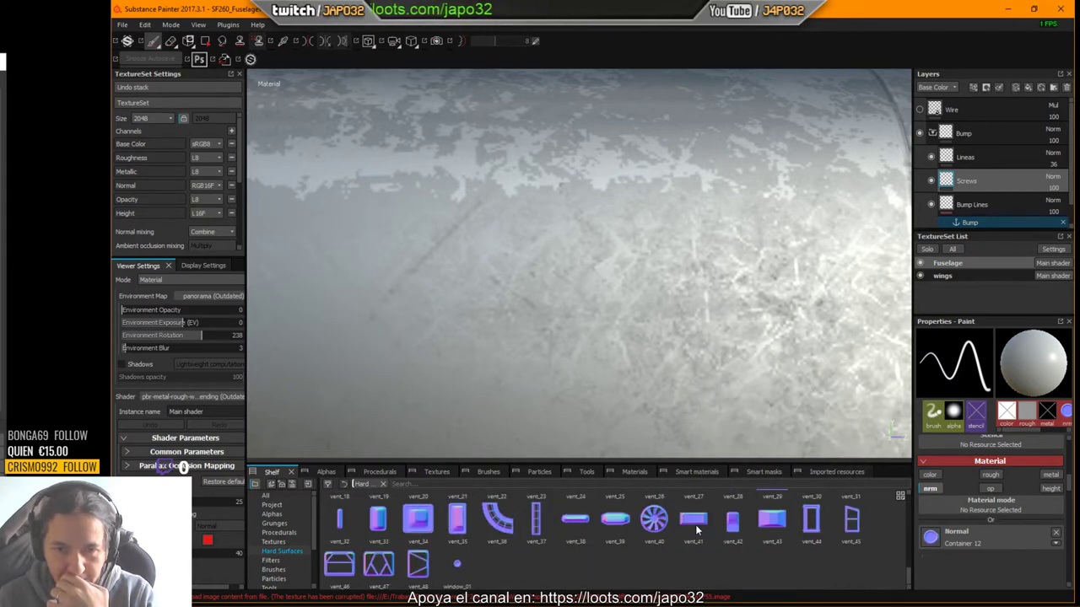
{"action": "scroll", "coordinate": [697, 529], "scroll_direction": "up", "scroll_amount": 3}
{"action": "left_click", "coordinate": [693, 529]}
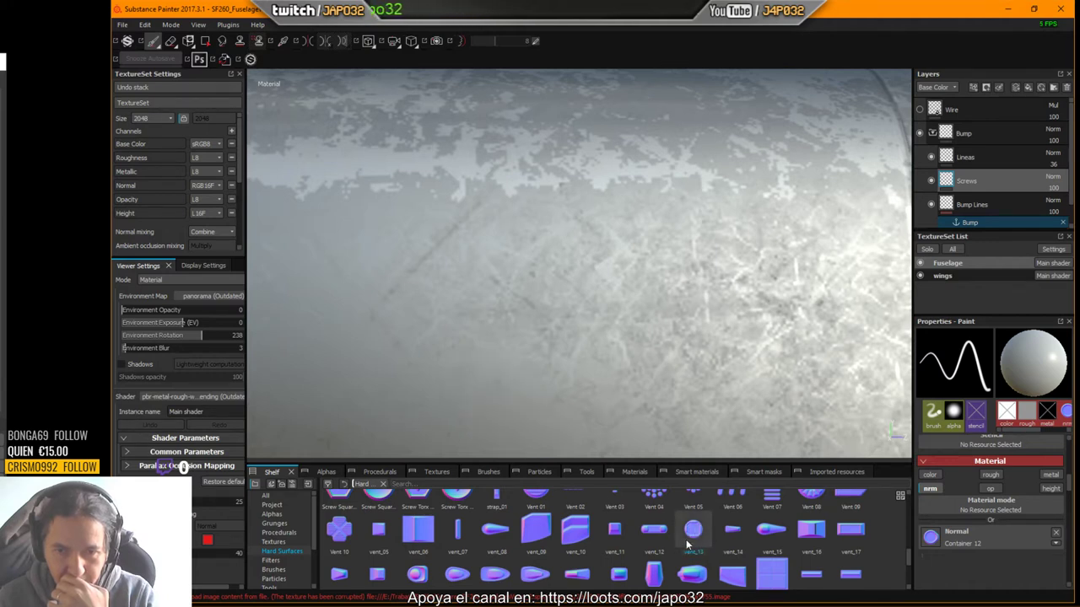
{"action": "left_click_drag", "start_coordinate": [694, 531], "coordinate": [958, 540]}
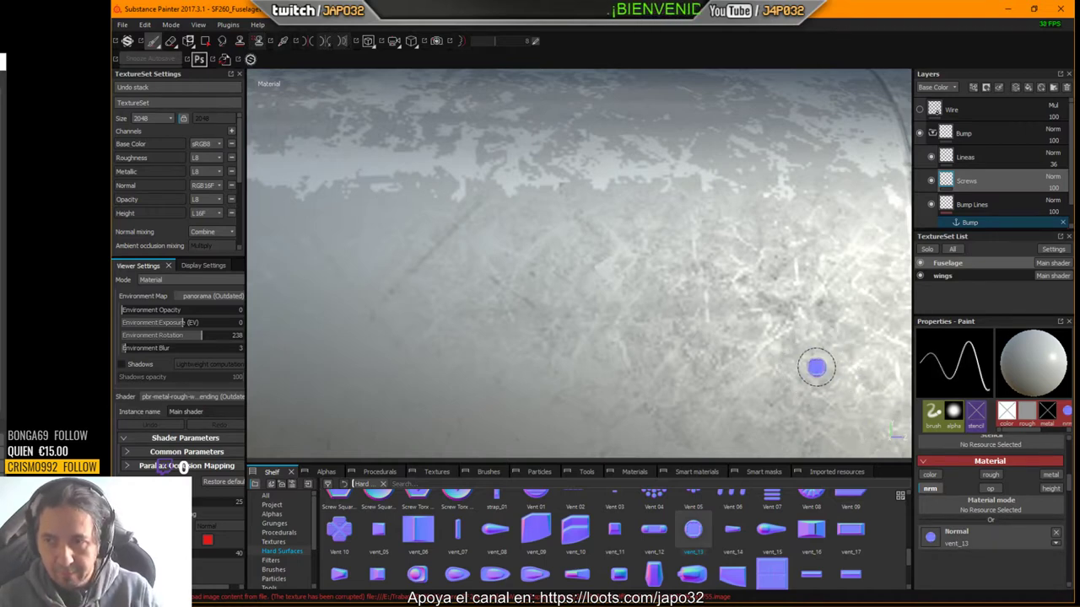
Step: Try a straight line of vent_13 screws just above the horizontal panel line over the triangular intake, and undo it
{"action": "middle_click_drag", "start_coordinate": [816, 367], "coordinate": [716, 340]}
{"action": "right_click_drag", "start_coordinate": [716, 339], "coordinate": [471, 279], "text": "alt"}
{"action": "scroll", "coordinate": [526, 299], "scroll_direction": "down", "scroll_amount": 3}
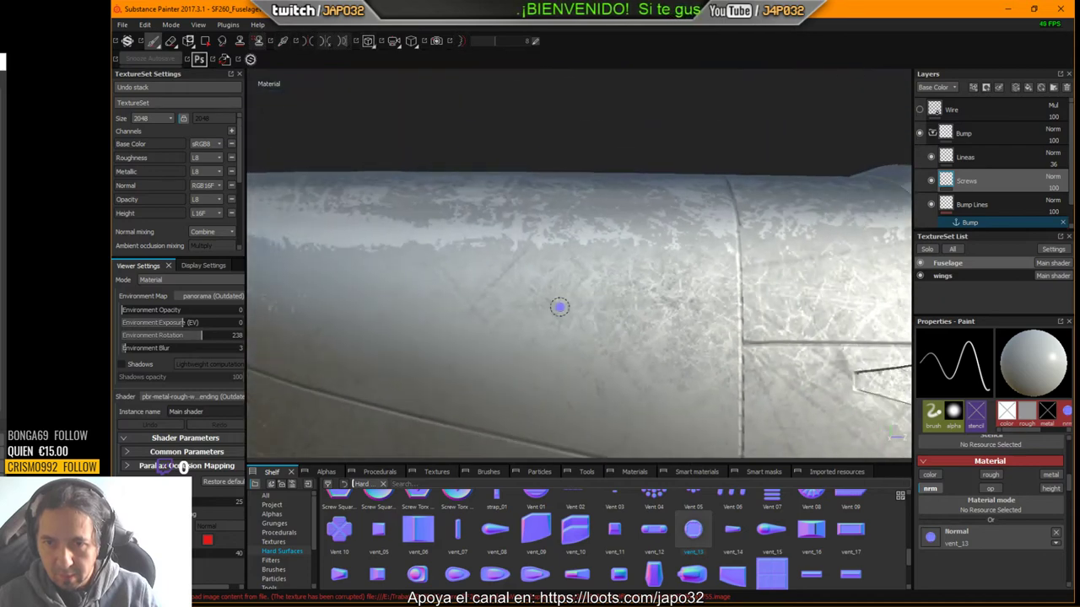
{"action": "middle_click_drag", "start_coordinate": [717, 318], "coordinate": [410, 291], "text": "alt"}
{"action": "left_click_drag", "start_coordinate": [434, 302], "coordinate": [419, 309], "text": "alt"}
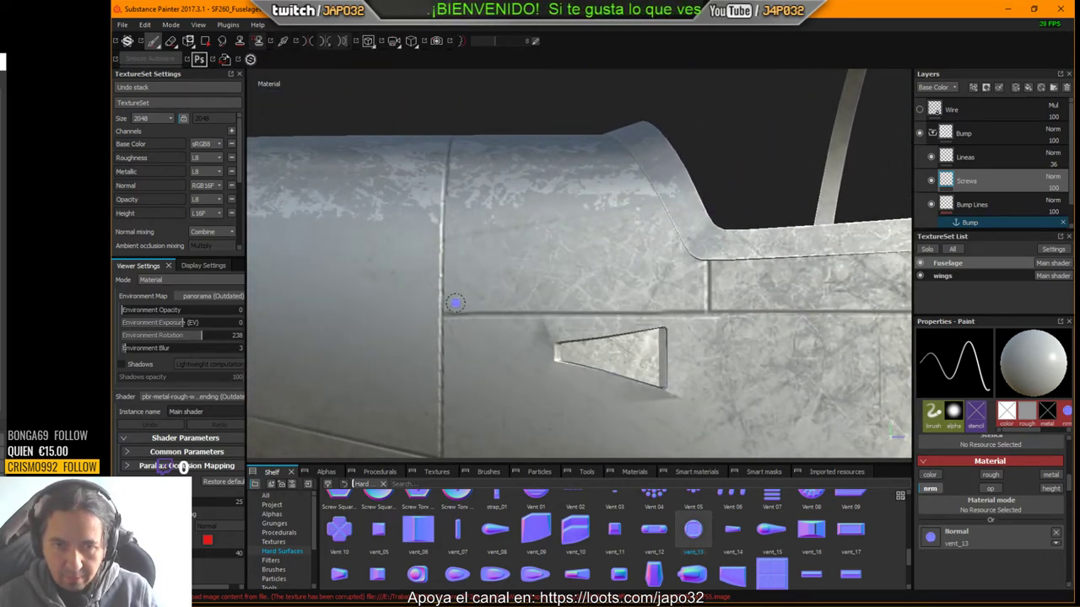
{"action": "left_click", "coordinate": [692, 301], "text": "shift"}
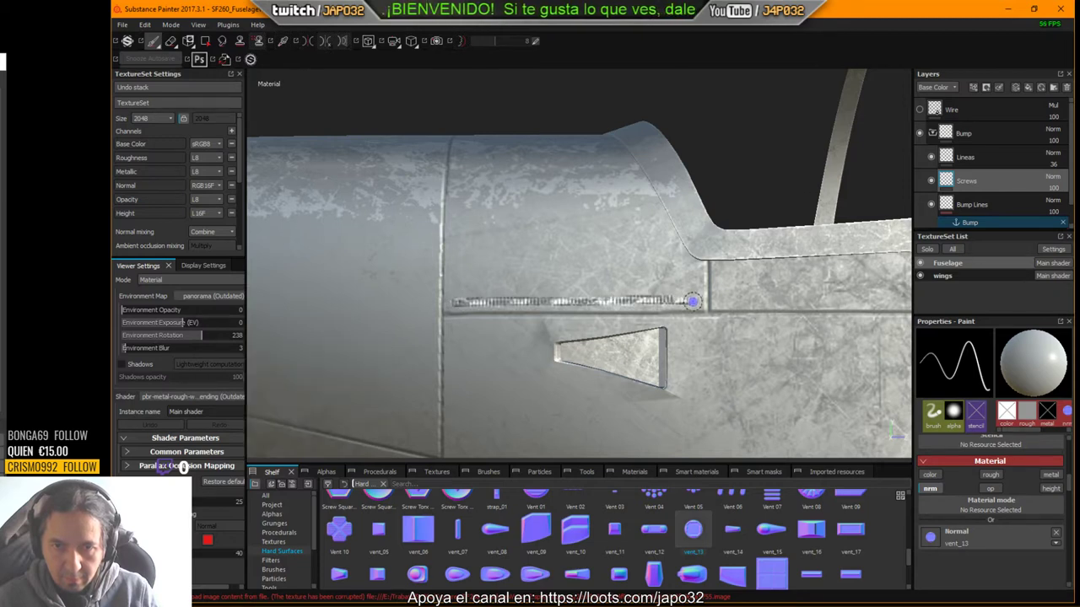
{"action": "key", "text": "ctrl+z"}
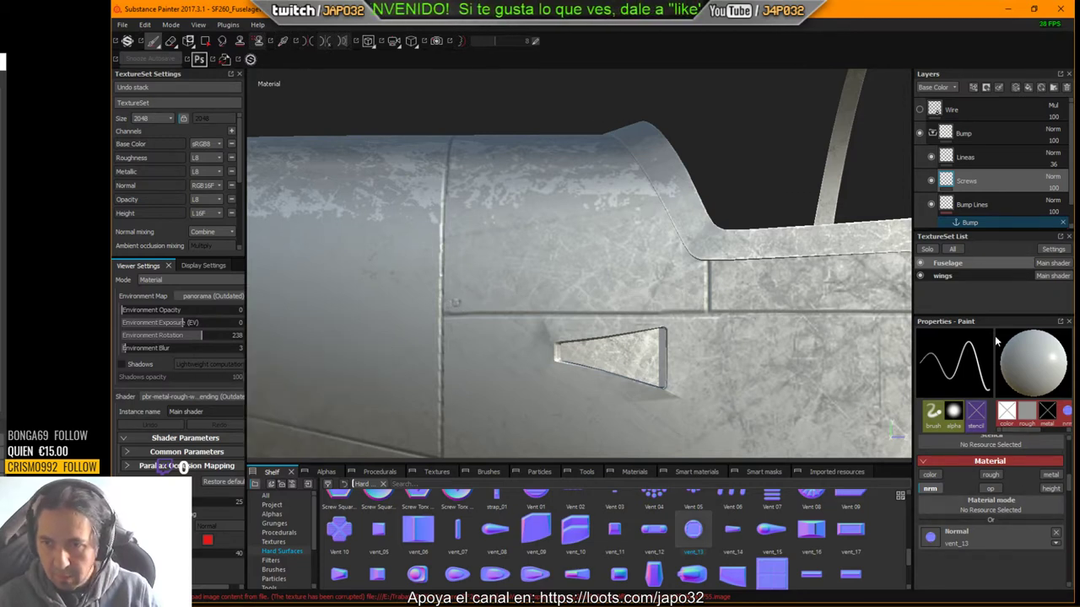
Step: Set the brush spacing to 132 and paint a straight row of vent_13 screws just above the horizontal panel line over the triangular intake
{"action": "left_click", "coordinate": [934, 413]}
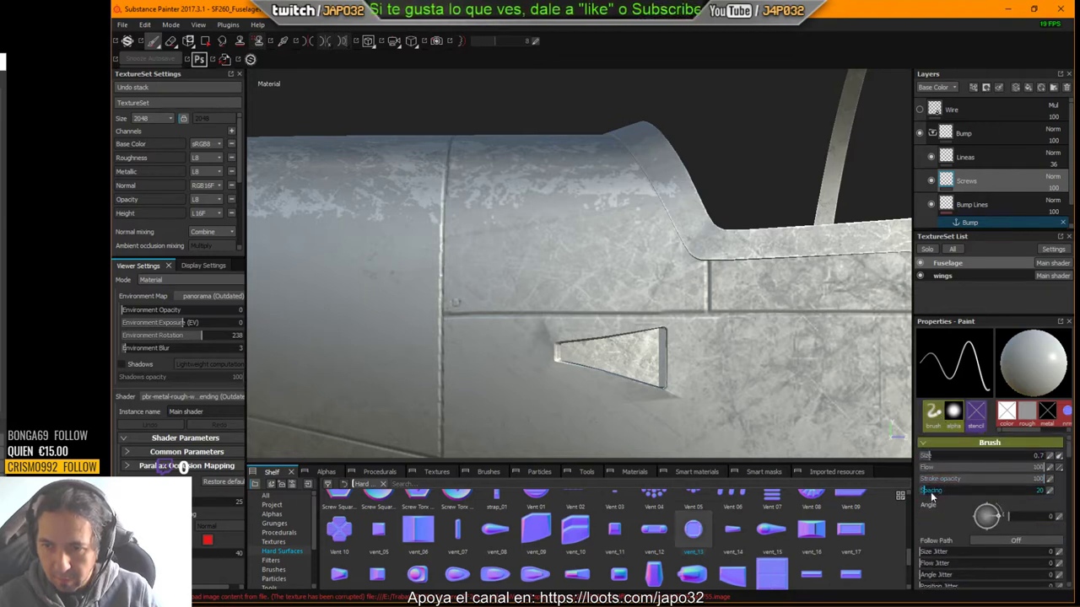
{"action": "left_click_drag", "start_coordinate": [932, 496], "coordinate": [957, 490]}
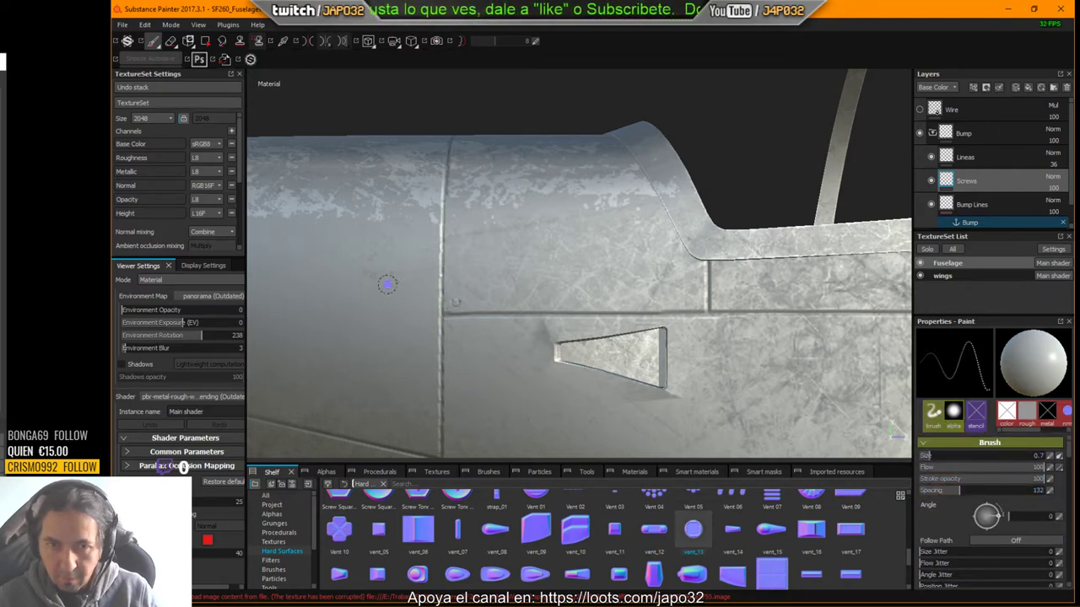
{"action": "left_click", "coordinate": [455, 303]}
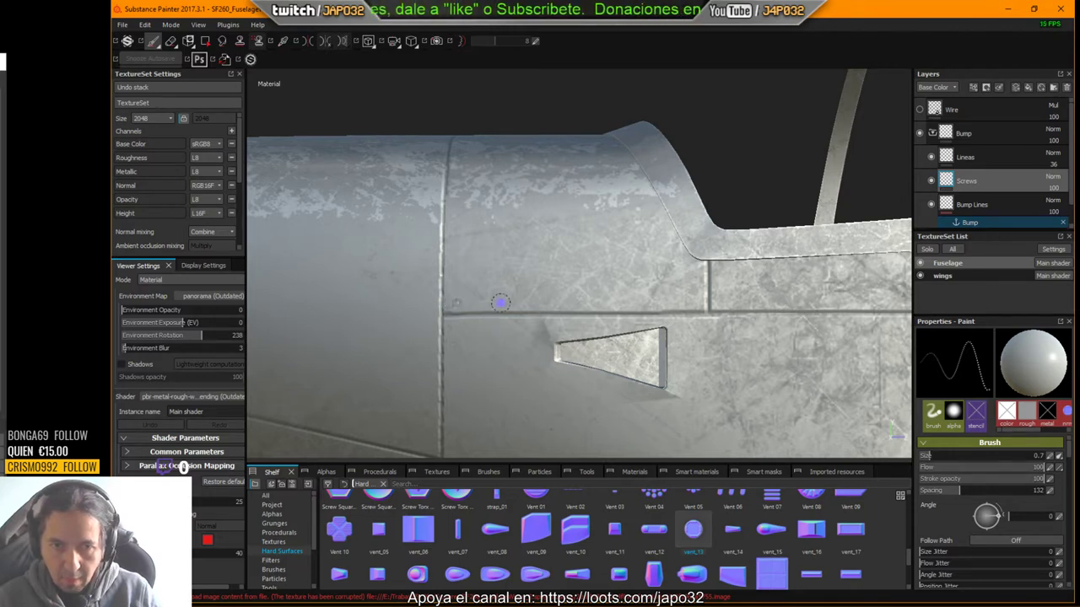
{"action": "left_click", "coordinate": [696, 302], "text": "shift"}
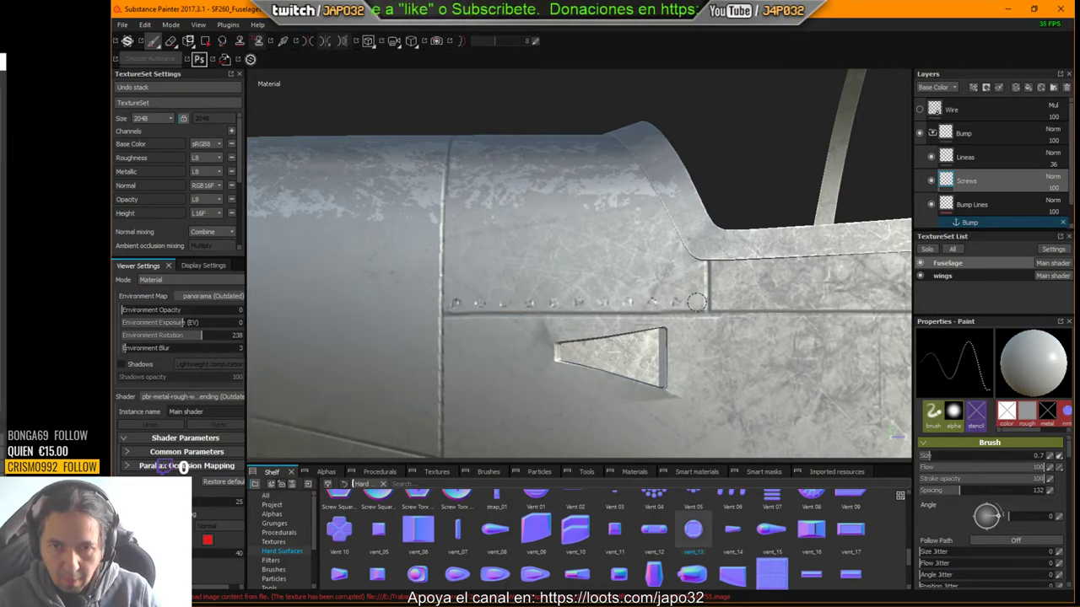
Step: Raise the fuselage texture set size to 4096 and examine the painted screws up close
{"action": "mouse_move", "coordinate": [646, 340]}
{"action": "left_mouse_down", "text": "alt"}
{"action": "mouse_move", "coordinate": [703, 354]}
{"action": "mouse_move", "coordinate": [730, 377]}
{"action": "mouse_move", "coordinate": [630, 340]}
{"action": "left_mouse_up", "text": "alt"}
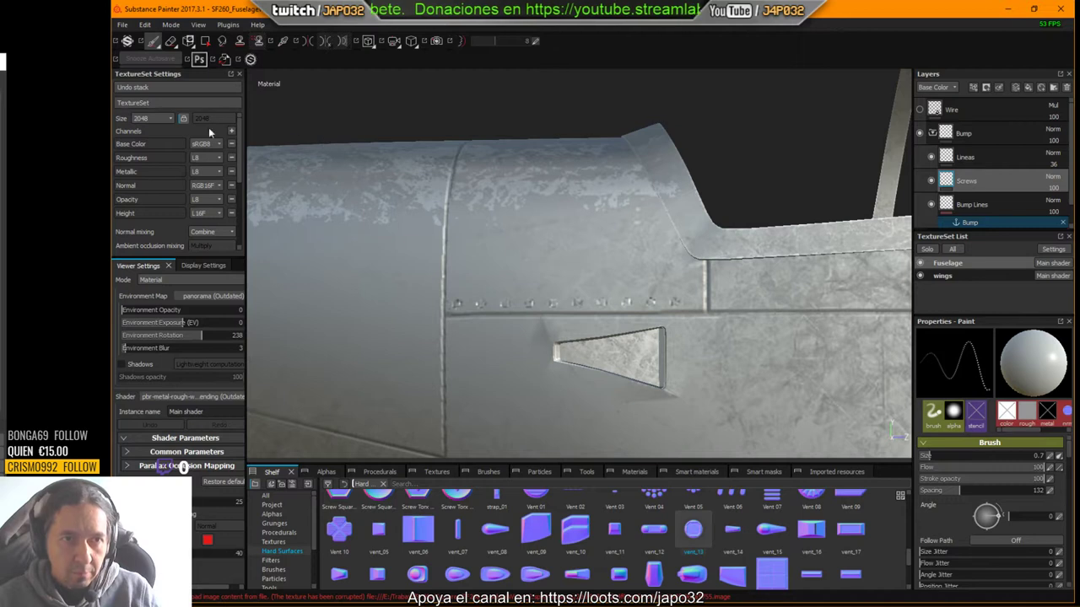
{"action": "left_click", "coordinate": [168, 118]}
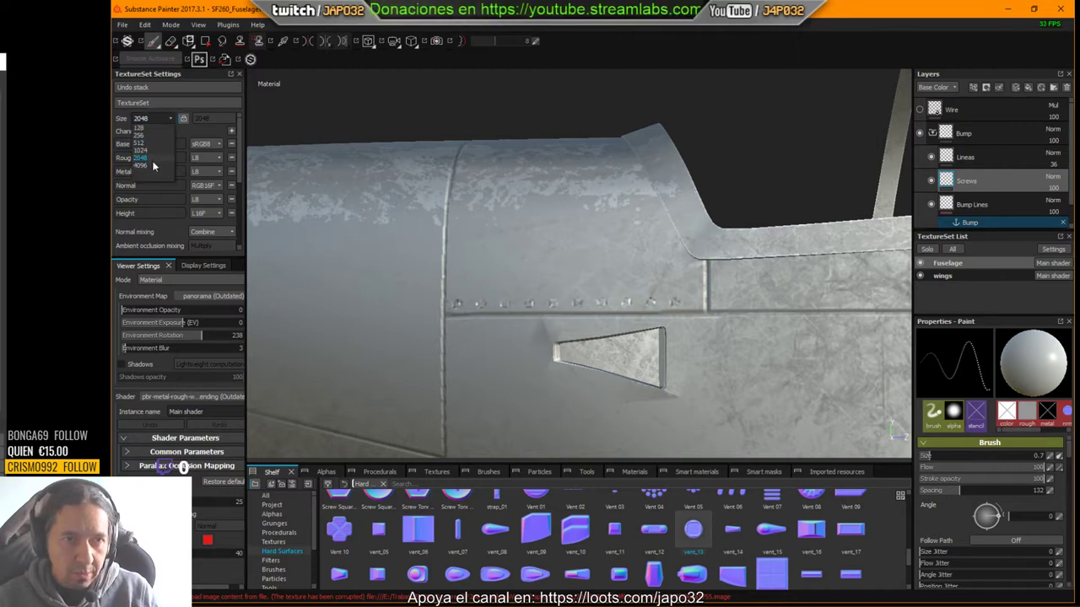
{"action": "left_click", "coordinate": [153, 167]}
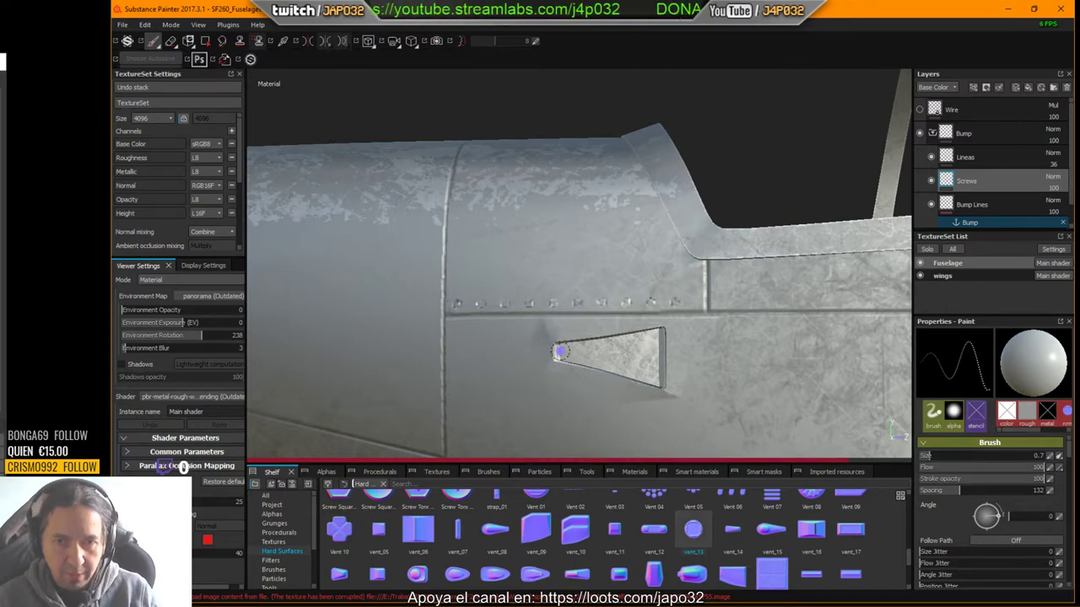
{"action": "left_click_drag", "start_coordinate": [557, 349], "coordinate": [600, 289], "text": "alt"}
{"action": "right_click_drag", "start_coordinate": [600, 289], "coordinate": [561, 278], "text": "alt"}
{"action": "middle_click_drag", "start_coordinate": [663, 342], "coordinate": [546, 347], "text": "alt"}
{"action": "left_click_drag", "start_coordinate": [576, 342], "coordinate": [595, 299], "text": "alt"}
{"action": "right_click_drag", "start_coordinate": [596, 298], "coordinate": [848, 290], "text": "alt"}
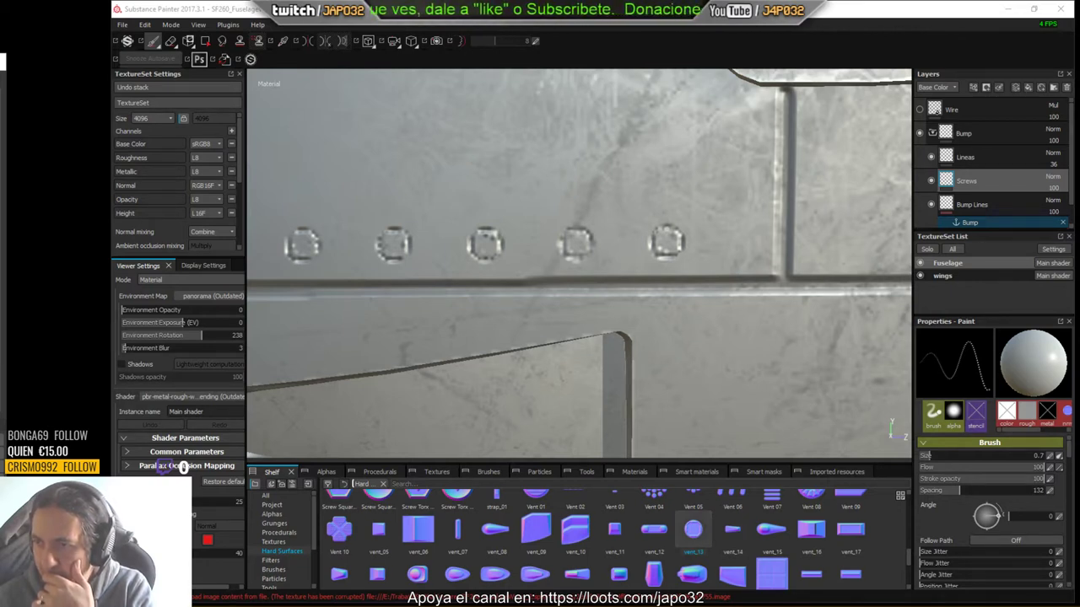
Step: Switch to File Explorer, search the allegorithmic folder for vent_13, and select the 512 x 512 vent_13.png
{"action": "mouse_move", "coordinate": [1079, 156]}
{"action": "left_mouse_down"}
{"action": "mouse_move", "coordinate": [769, 114]}
{"action": "mouse_move", "coordinate": [829, 124]}
{"action": "mouse_move", "coordinate": [1078, 110]}
{"action": "left_mouse_up"}
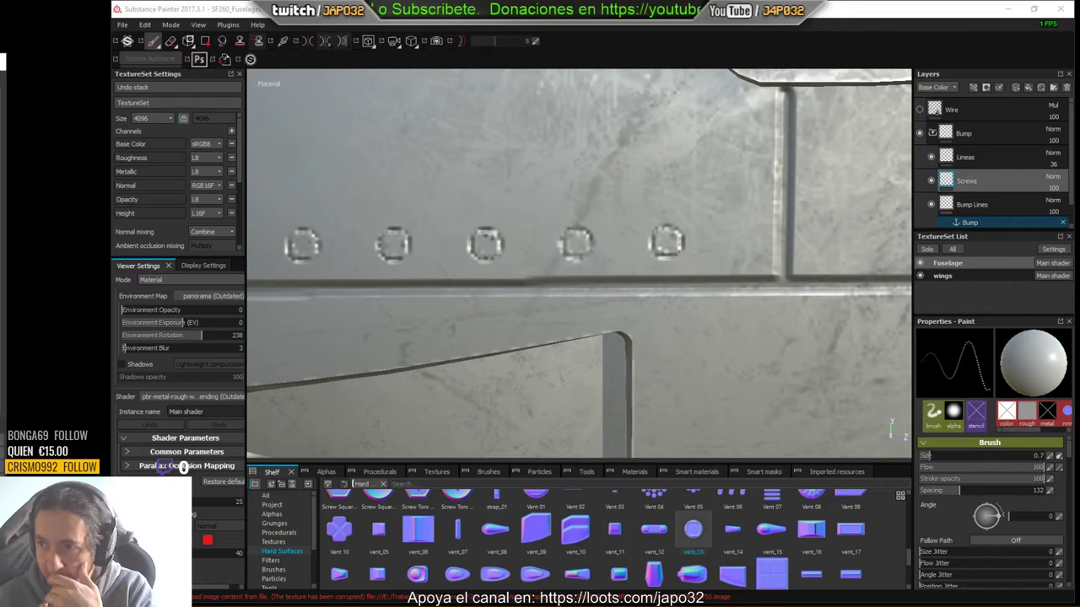
{"action": "left_click_drag", "start_coordinate": [1079, 126], "coordinate": [843, 125]}
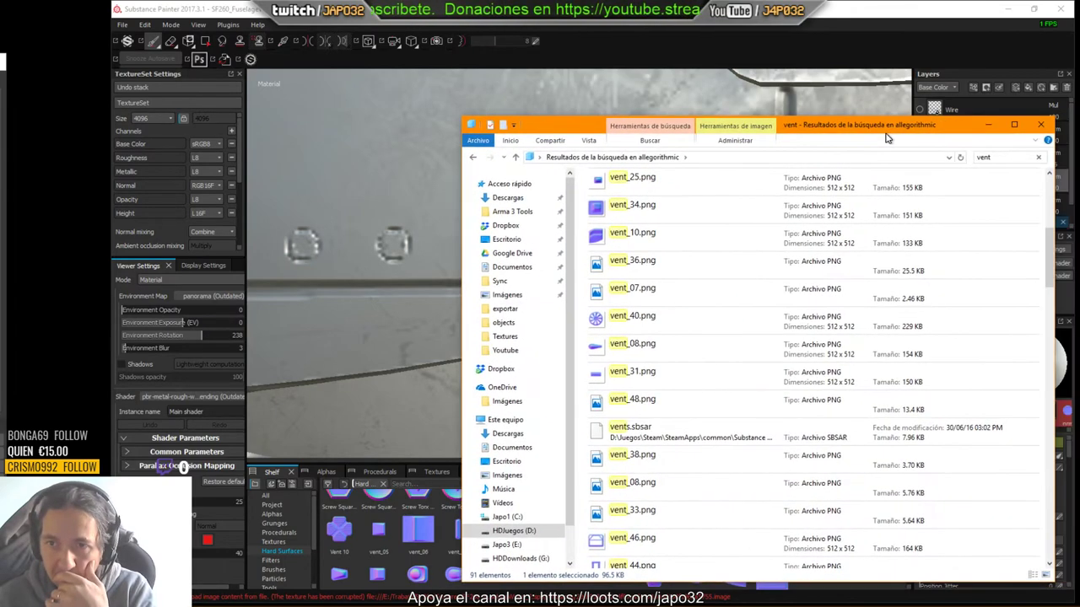
{"action": "left_click", "coordinate": [1002, 155]}
{"action": "left_click", "coordinate": [1003, 155]}
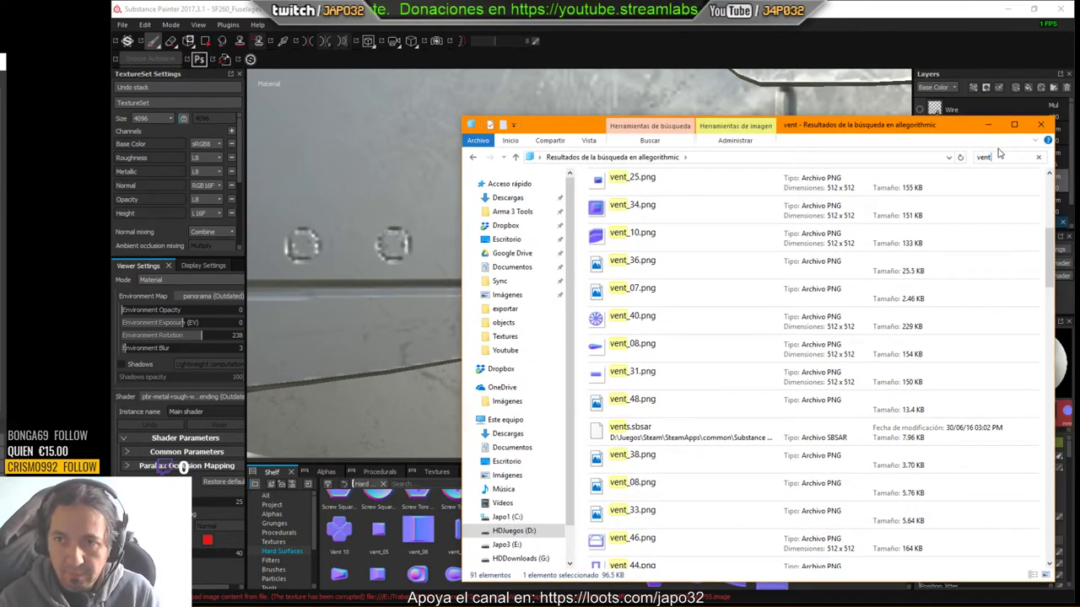
{"action": "type", "text": "_13"}
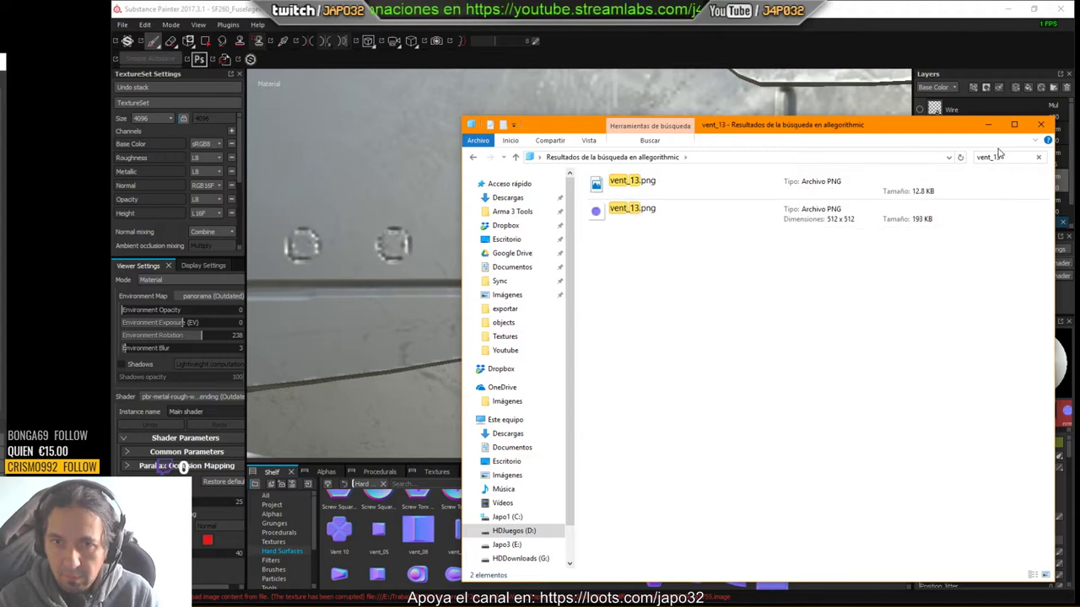
{"action": "left_click", "coordinate": [629, 205]}
{"action": "left_click_drag", "start_coordinate": [854, 125], "coordinate": [1079, 93]}
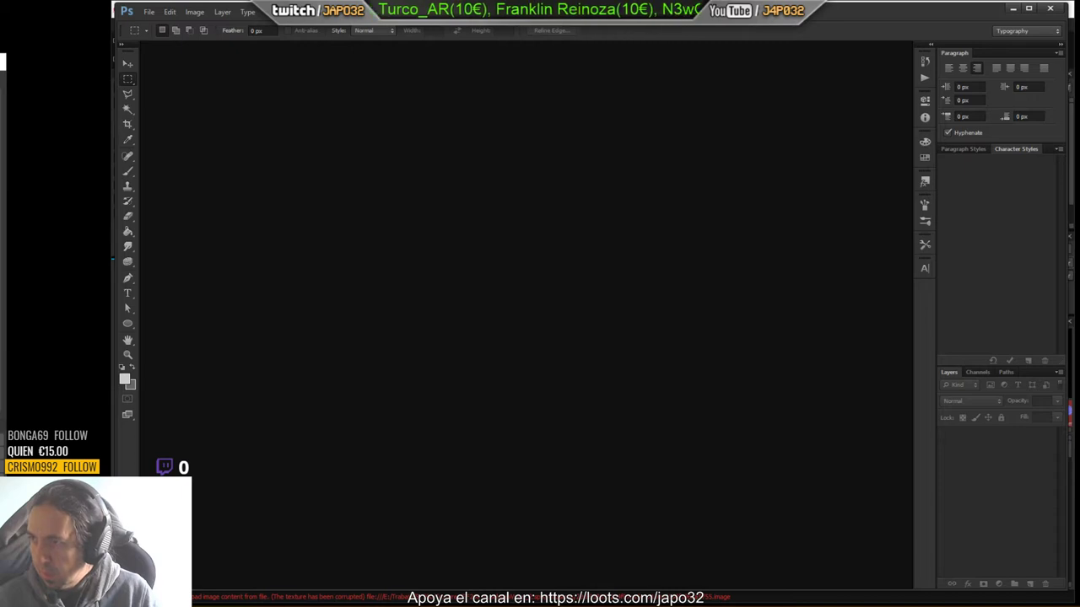
Step: Bring vent_13.png from the Hard Surface vents folder into Photoshop, with alpha making the layer transparent
{"action": "left_click_drag", "start_coordinate": [1079, 135], "coordinate": [879, 135]}
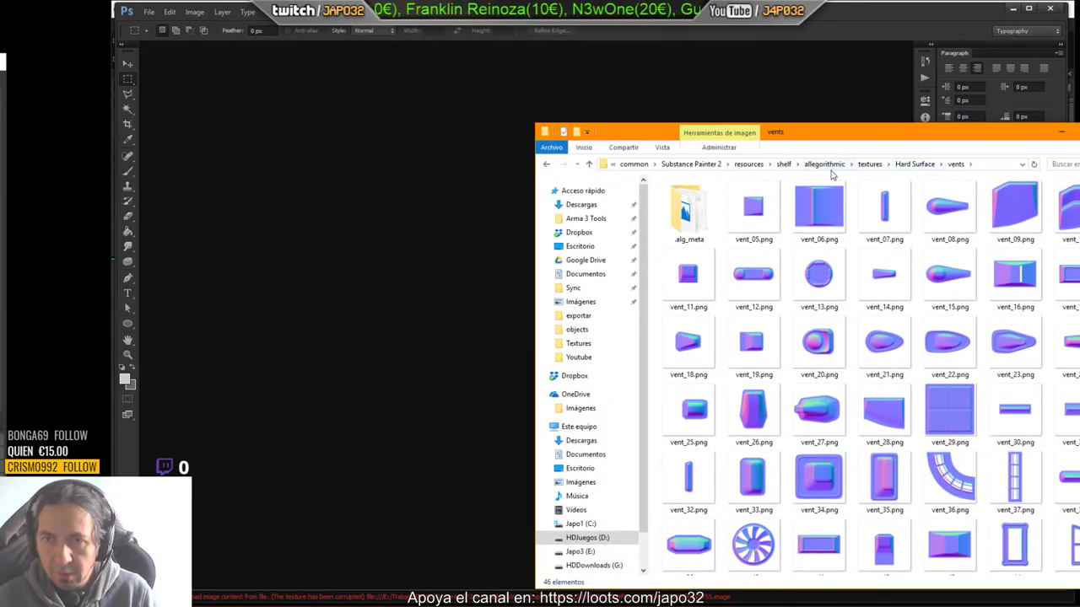
{"action": "left_click_drag", "start_coordinate": [944, 137], "coordinate": [1079, 88]}
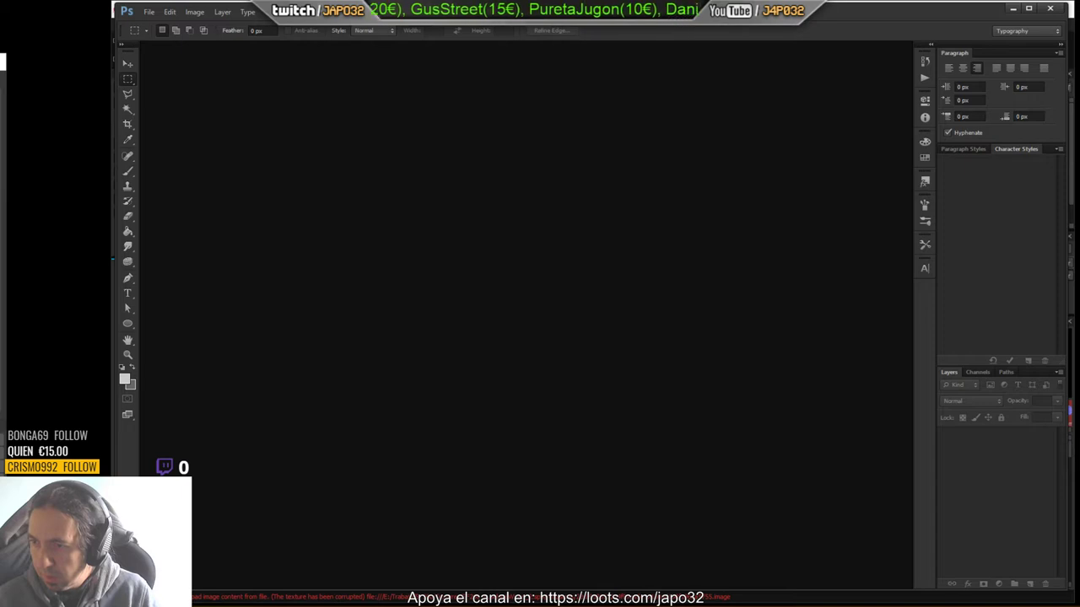
{"action": "left_click_drag", "start_coordinate": [1079, 320], "coordinate": [695, 319]}
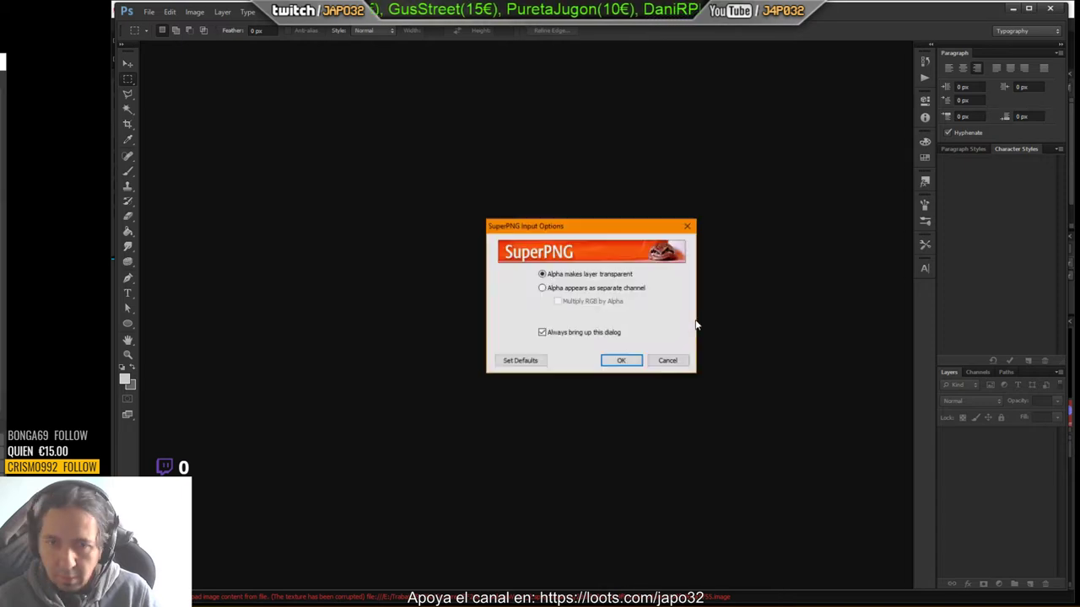
{"action": "left_click", "coordinate": [621, 360]}
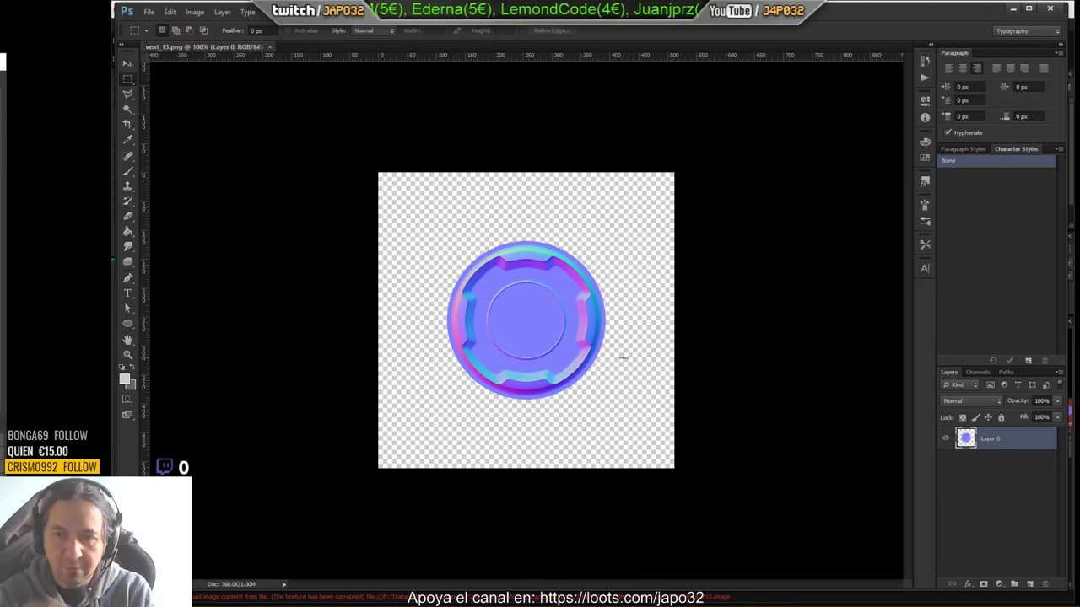
Step: Add a new layer above the vent image and load the round vent's outline as a selection
{"action": "left_click", "coordinate": [1031, 585]}
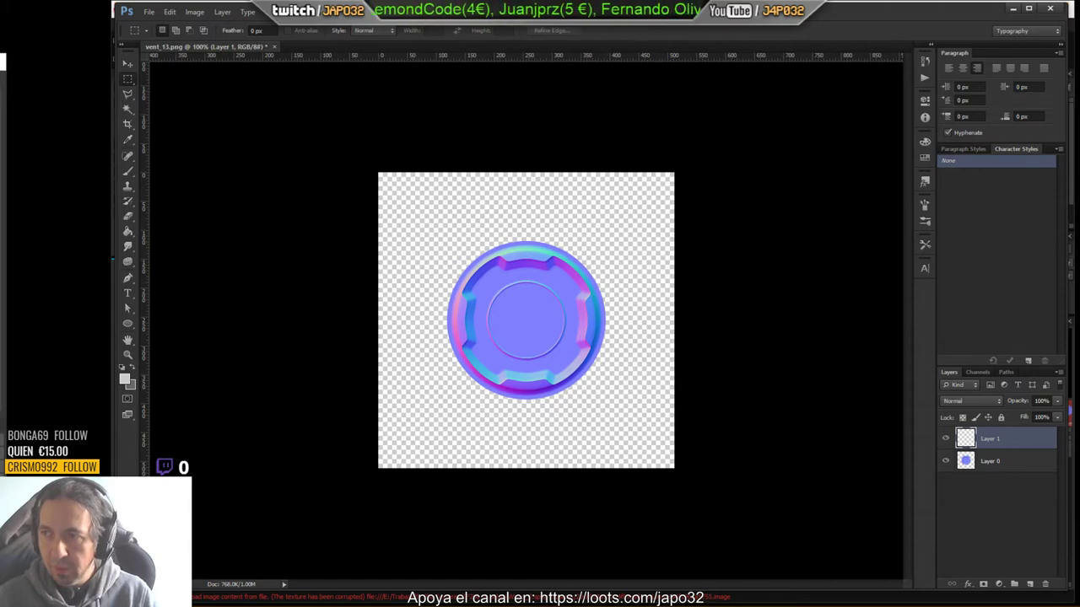
{"action": "left_click_drag", "start_coordinate": [1079, 125], "coordinate": [646, 122]}
{"action": "scroll", "coordinate": [624, 347], "scroll_direction": "down", "scroll_amount": 2}
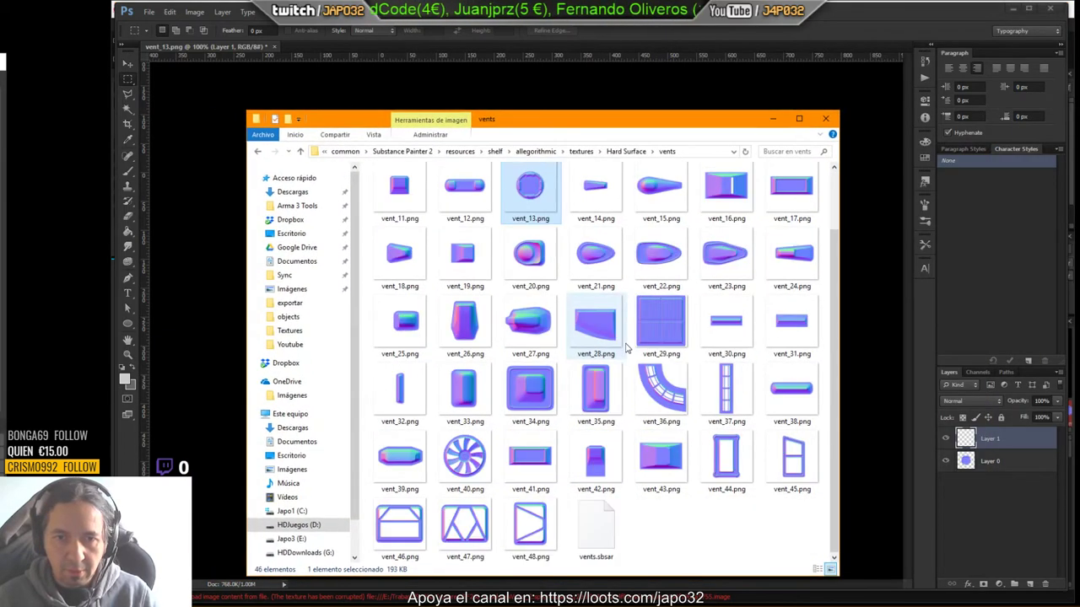
{"action": "scroll", "coordinate": [569, 447], "scroll_direction": "up", "scroll_amount": 1}
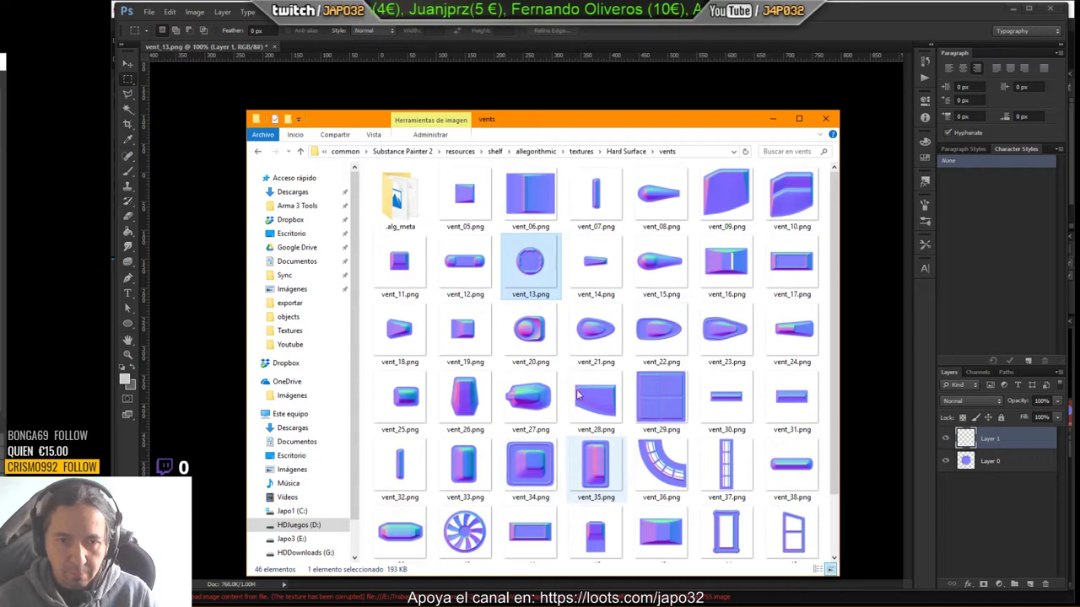
{"action": "left_click_drag", "start_coordinate": [641, 121], "coordinate": [1079, 140]}
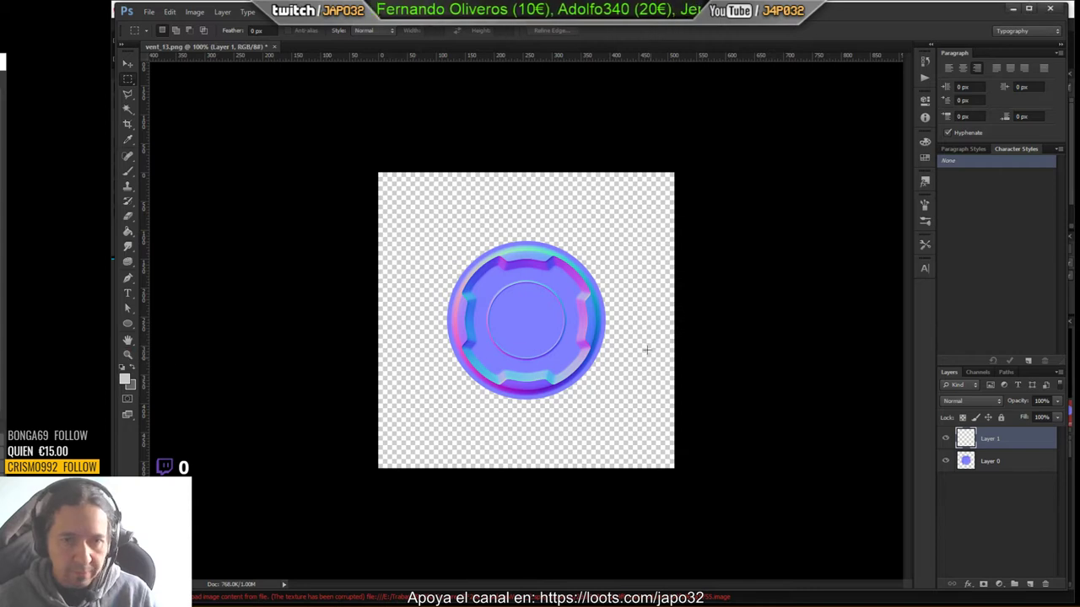
{"action": "left_click", "coordinate": [969, 462], "text": "ctrl"}
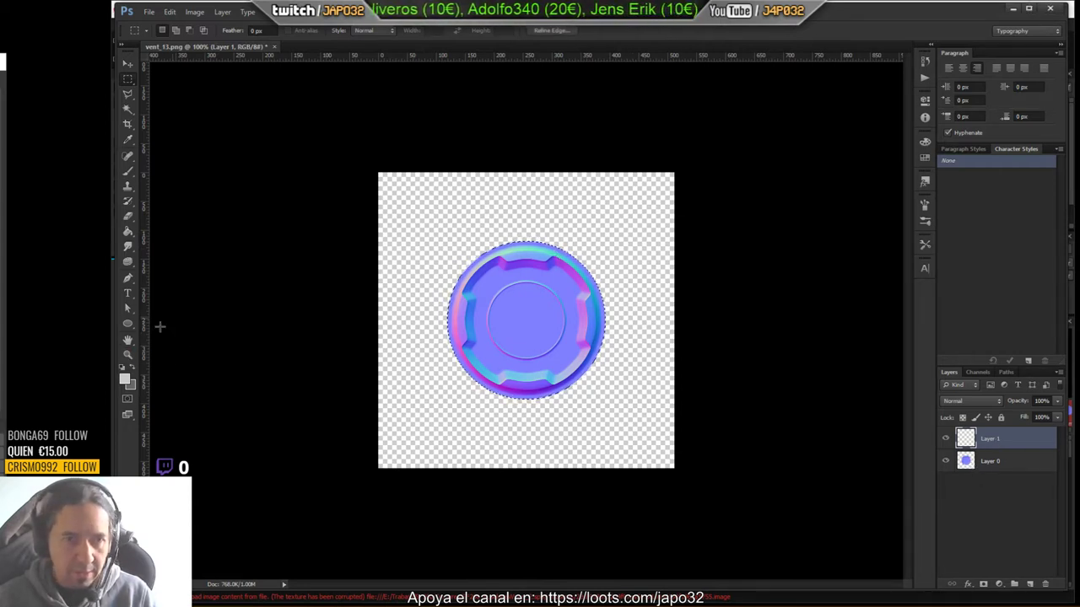
Step: Set the foreground color to a neutral gray with 50% brightness and fill the circular selection on Layer 1
{"action": "left_click", "coordinate": [124, 380]}
{"action": "left_click", "coordinate": [408, 300]}
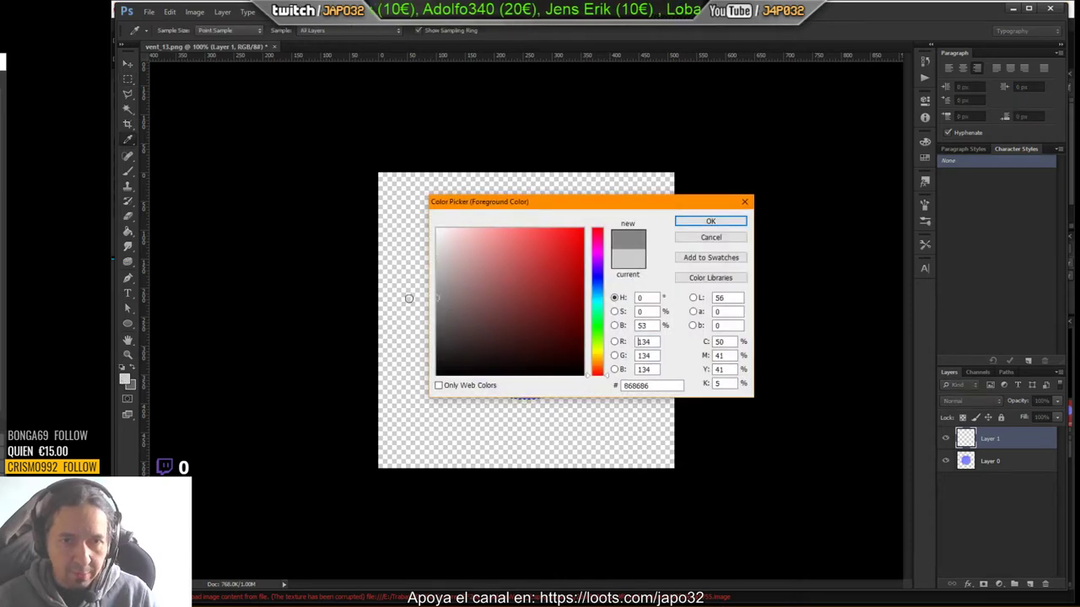
{"action": "left_click", "coordinate": [402, 307]}
{"action": "double_click", "coordinate": [646, 326]}
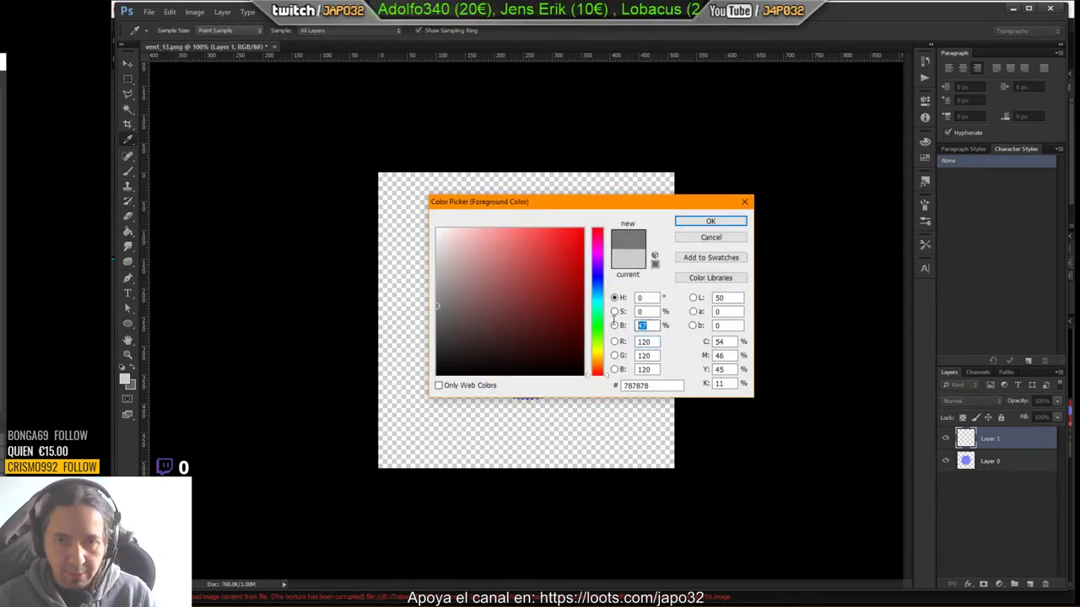
{"action": "type", "text": "50"}
{"action": "key", "text": "Return"}
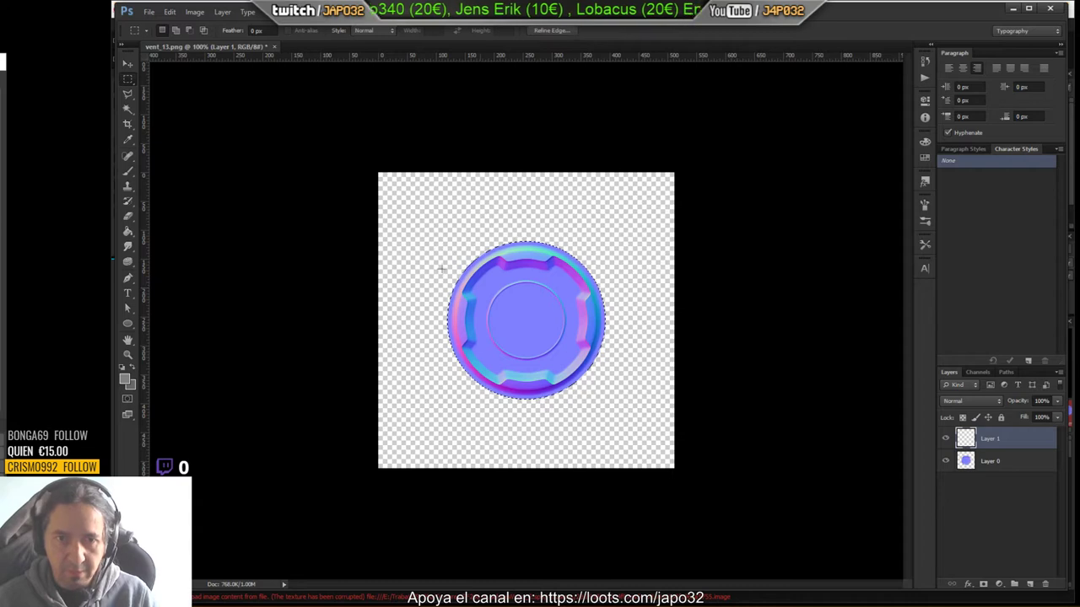
{"action": "left_click", "coordinate": [128, 231]}
{"action": "left_click", "coordinate": [525, 342]}
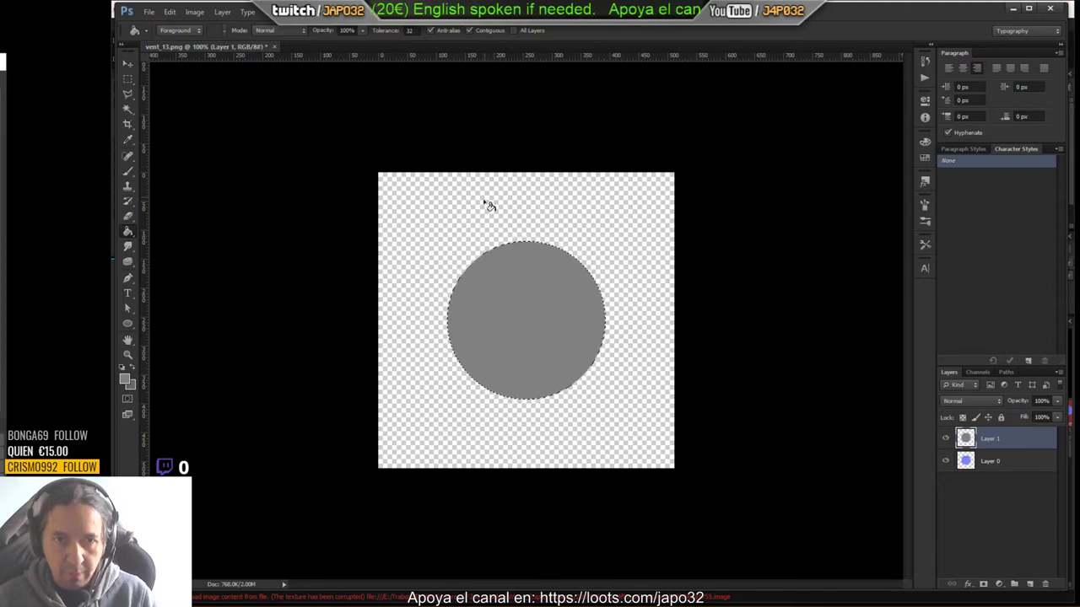
Step: Contract the circular selection by 10 pixels
{"action": "left_click", "coordinate": [278, 11]}
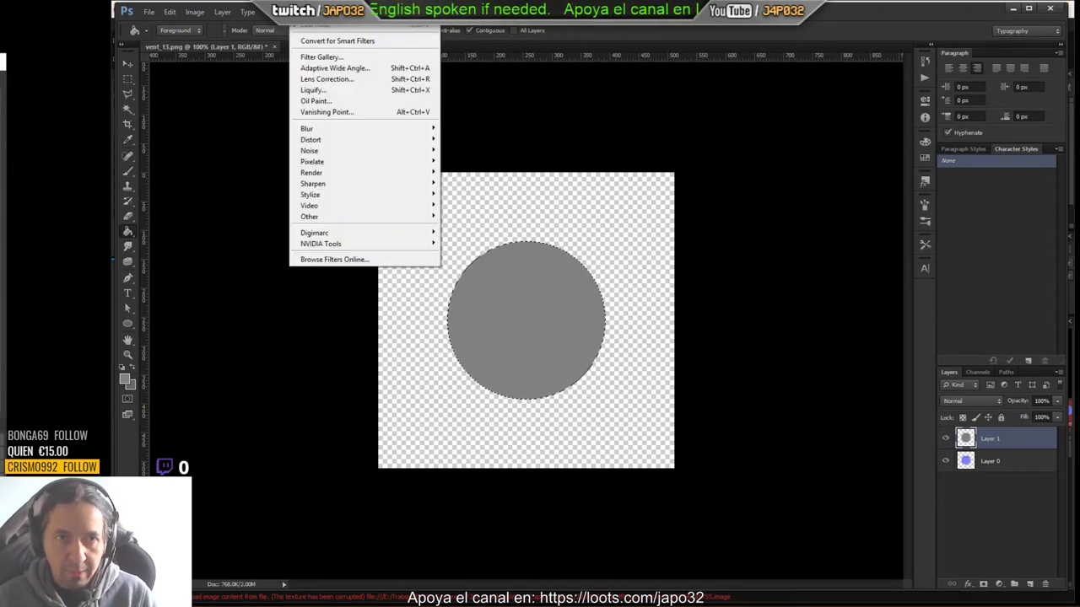
{"action": "mouse_move", "coordinate": [305, 140]}
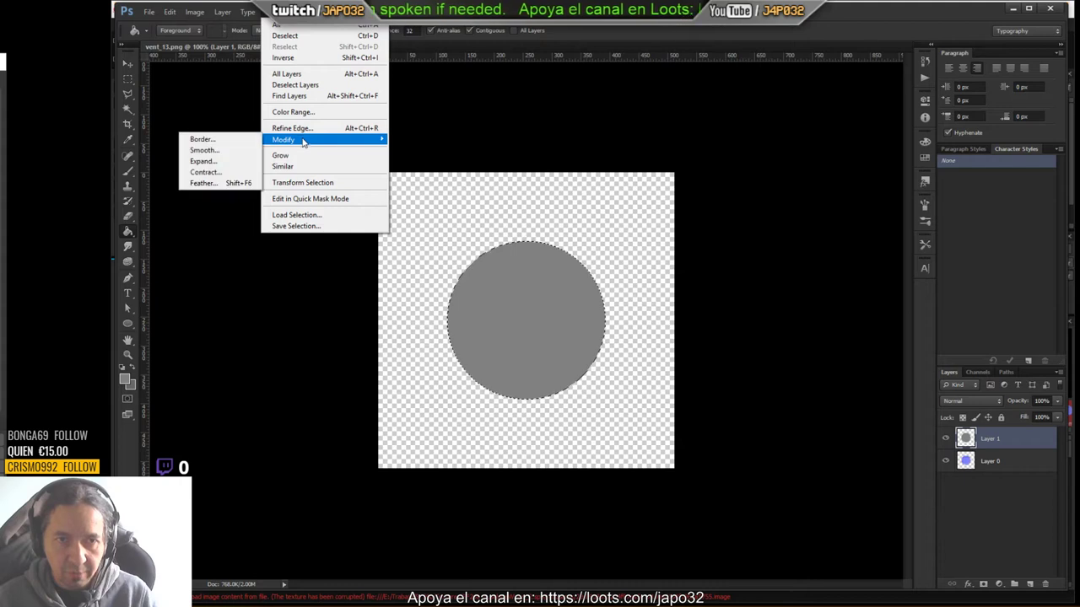
{"action": "left_click", "coordinate": [222, 171]}
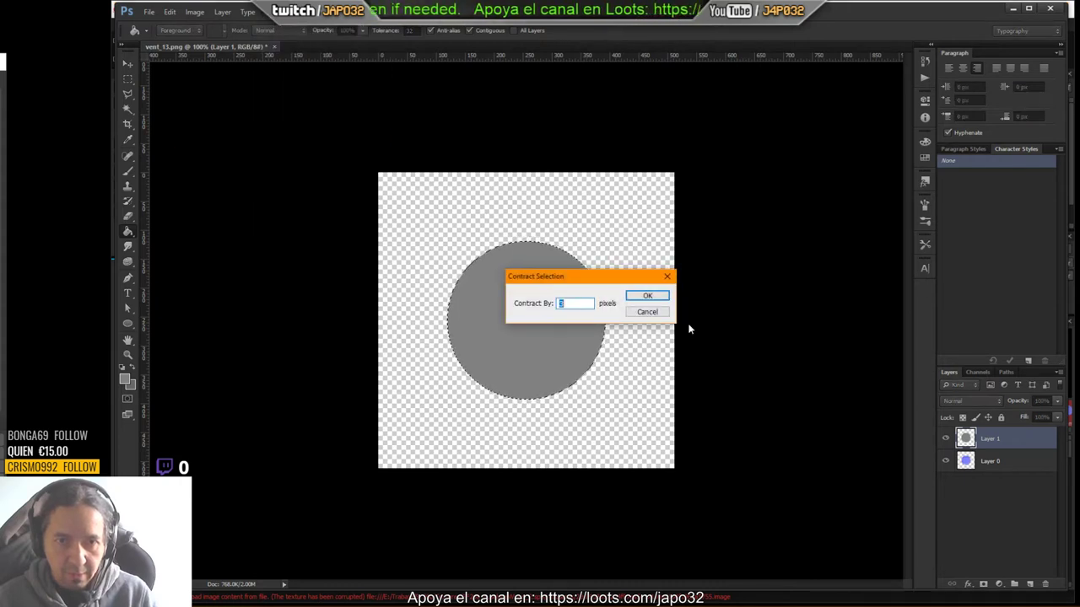
{"action": "type", "text": "10"}
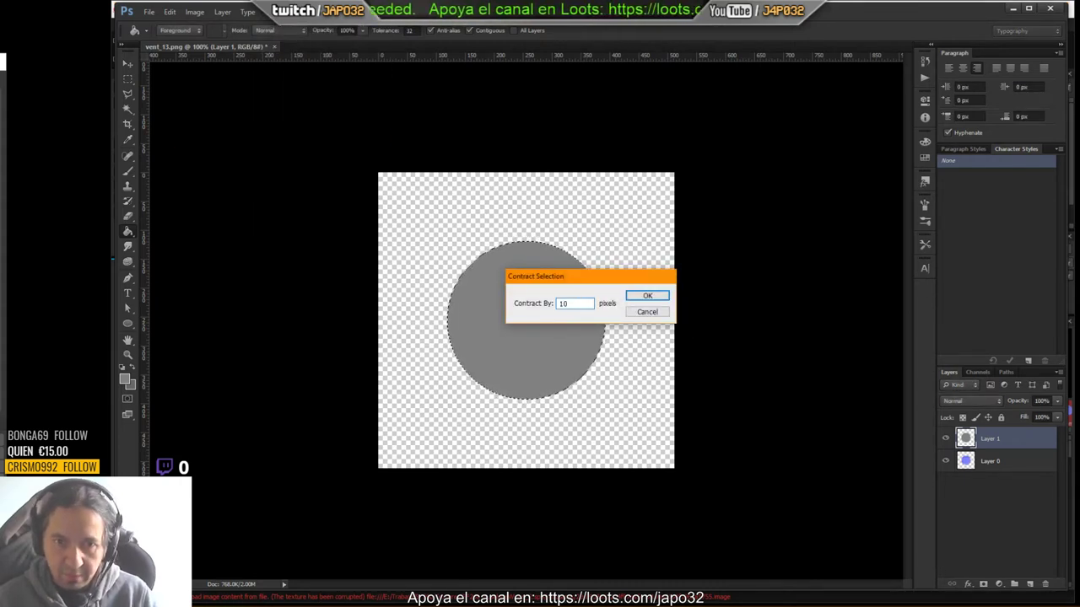
{"action": "key", "text": "Return"}
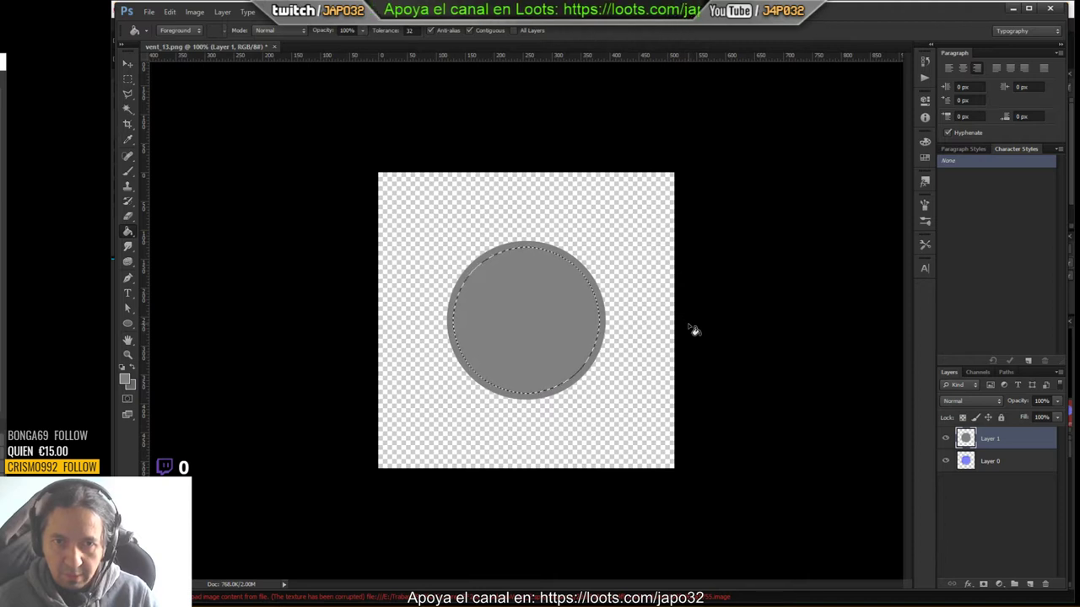
Step: Contract the circular selection by a further 8 pixels
{"action": "left_click", "coordinate": [304, 12]}
{"action": "mouse_move", "coordinate": [275, 12]}
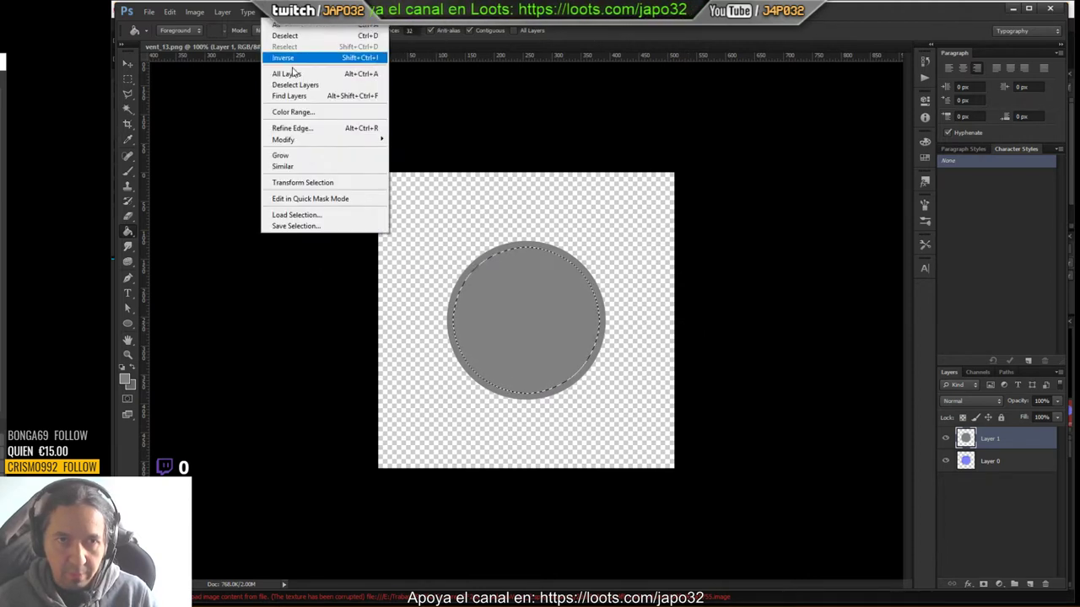
{"action": "mouse_move", "coordinate": [291, 140]}
{"action": "left_click", "coordinate": [225, 170]}
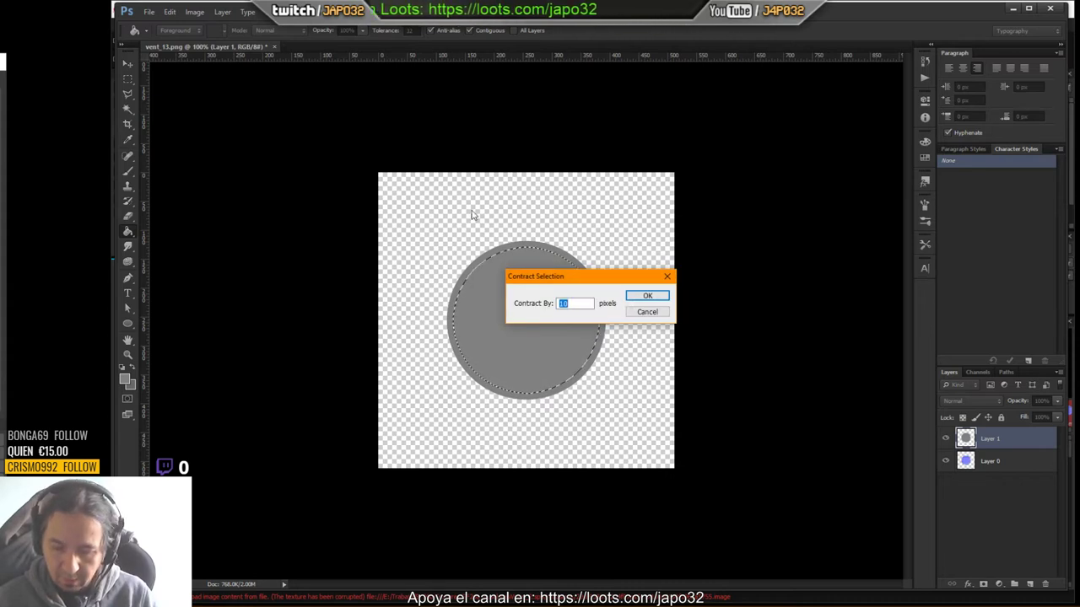
{"action": "type", "text": "8"}
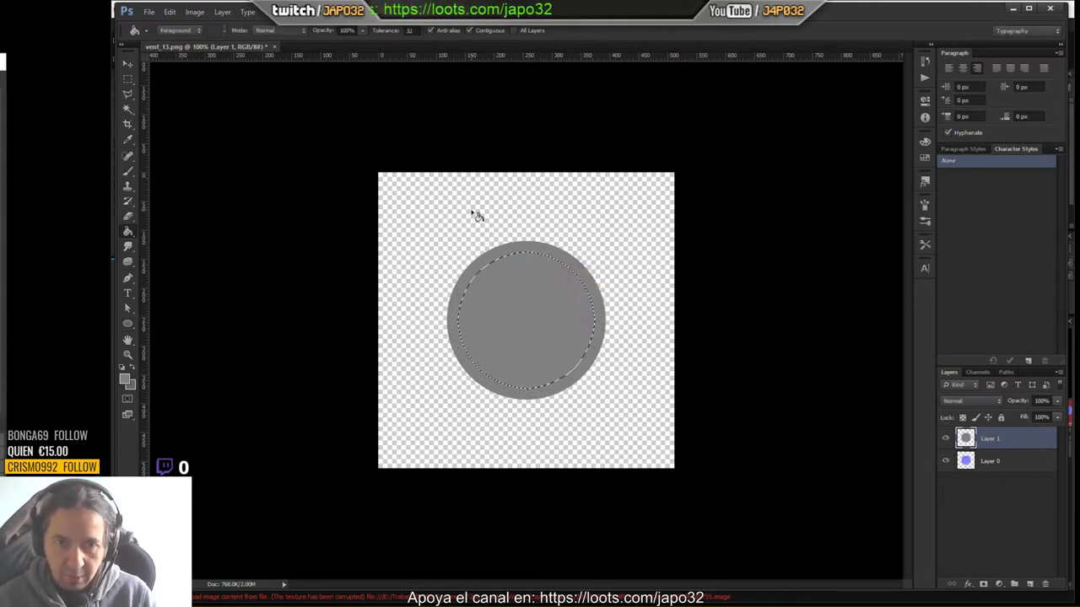
{"action": "key", "text": "Return"}
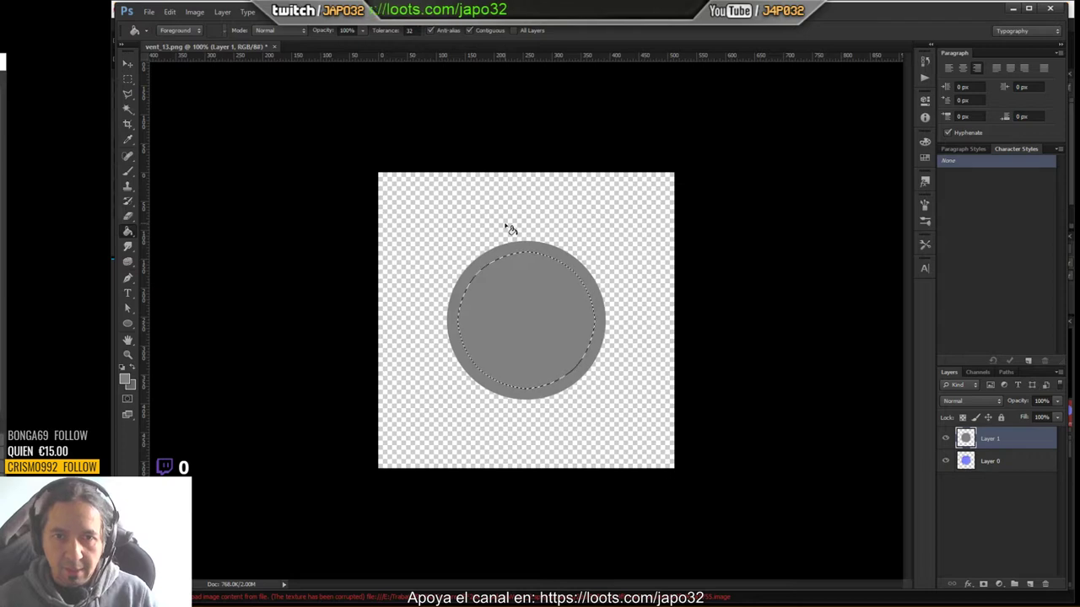
Step: Set the foreground color to a dark gray with 25% brightness
{"action": "key", "text": "i"}
{"action": "left_click", "coordinate": [125, 379]}
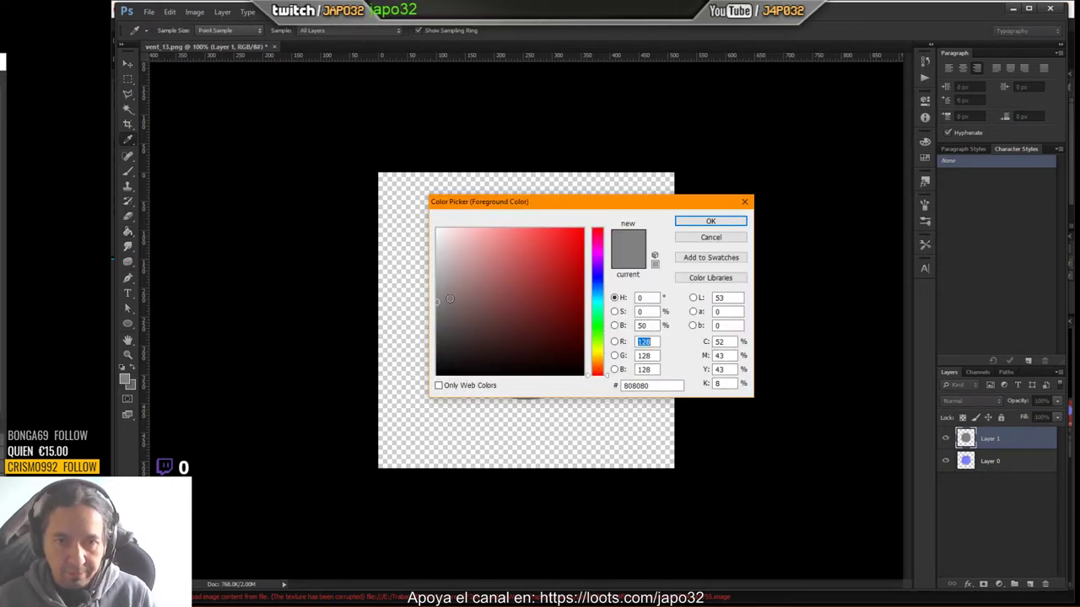
{"action": "mouse_move", "coordinate": [438, 305]}
{"action": "left_mouse_down"}
{"action": "mouse_move", "coordinate": [399, 360]}
{"action": "mouse_move", "coordinate": [400, 321]}
{"action": "mouse_move", "coordinate": [395, 337]}
{"action": "left_mouse_up"}
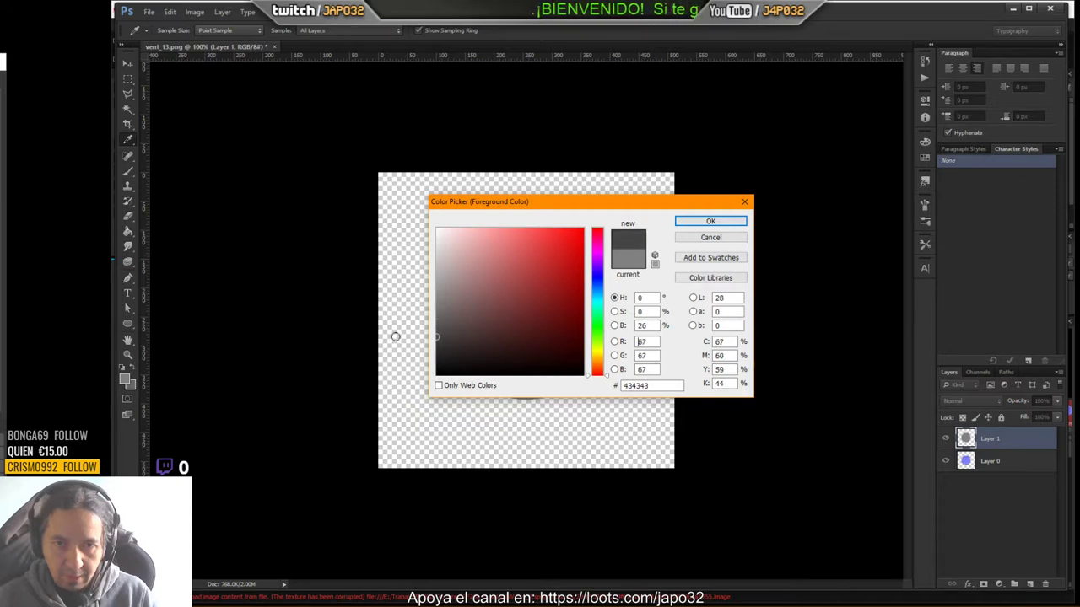
{"action": "left_click_drag", "start_coordinate": [654, 327], "coordinate": [598, 323]}
{"action": "type", "text": "25"}
{"action": "key", "text": "Return"}
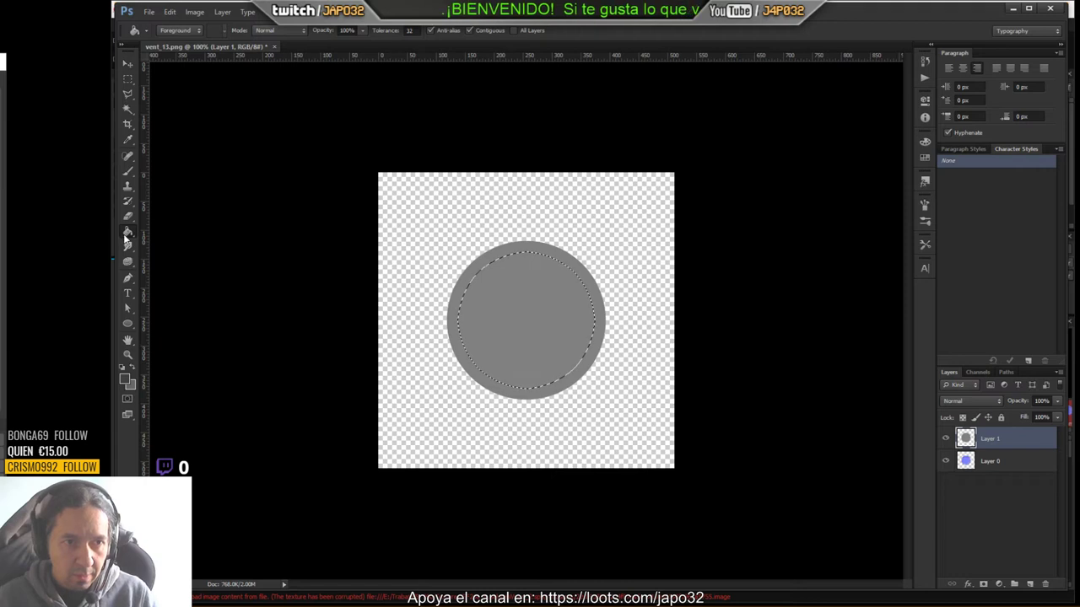
Step: Fill the contracted selection on Layer 1 with the dark gray, compare it with the vent underneath, and deselect
{"action": "left_click", "coordinate": [523, 321]}
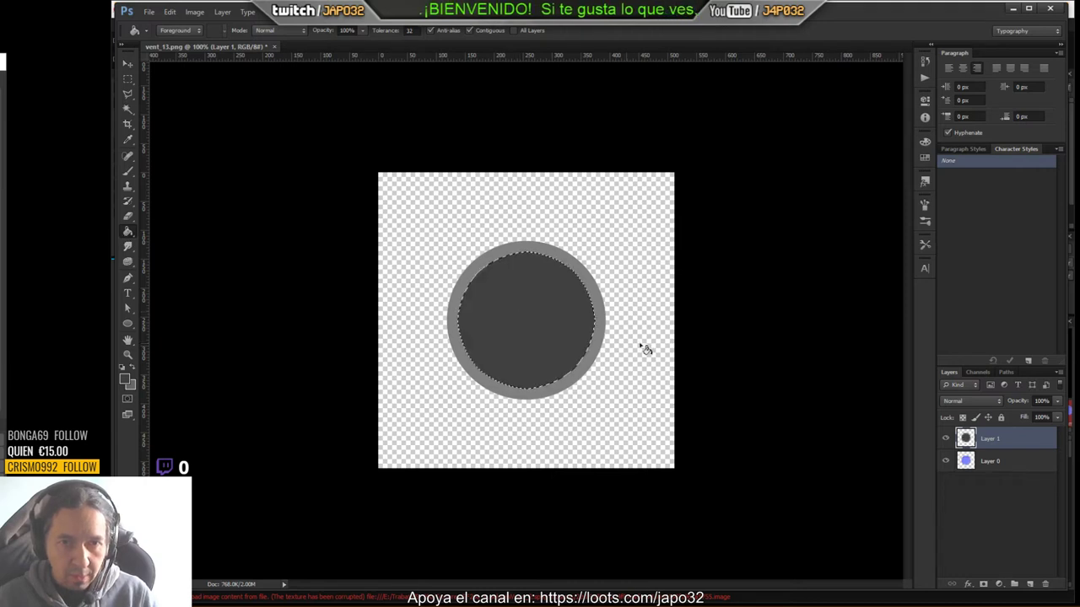
{"action": "left_click", "coordinate": [945, 437]}
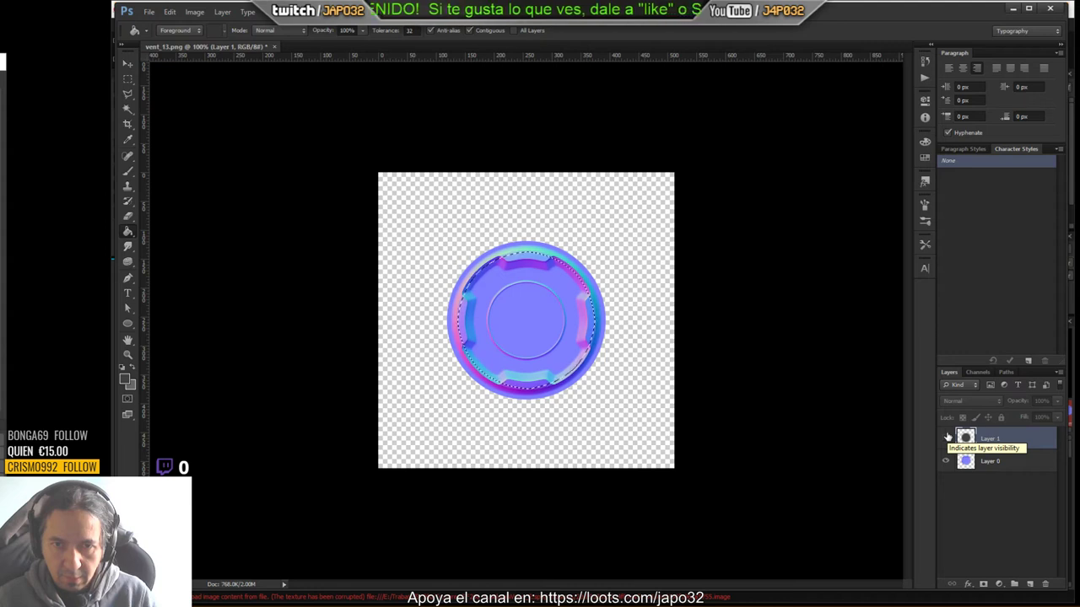
{"action": "left_click", "coordinate": [945, 438]}
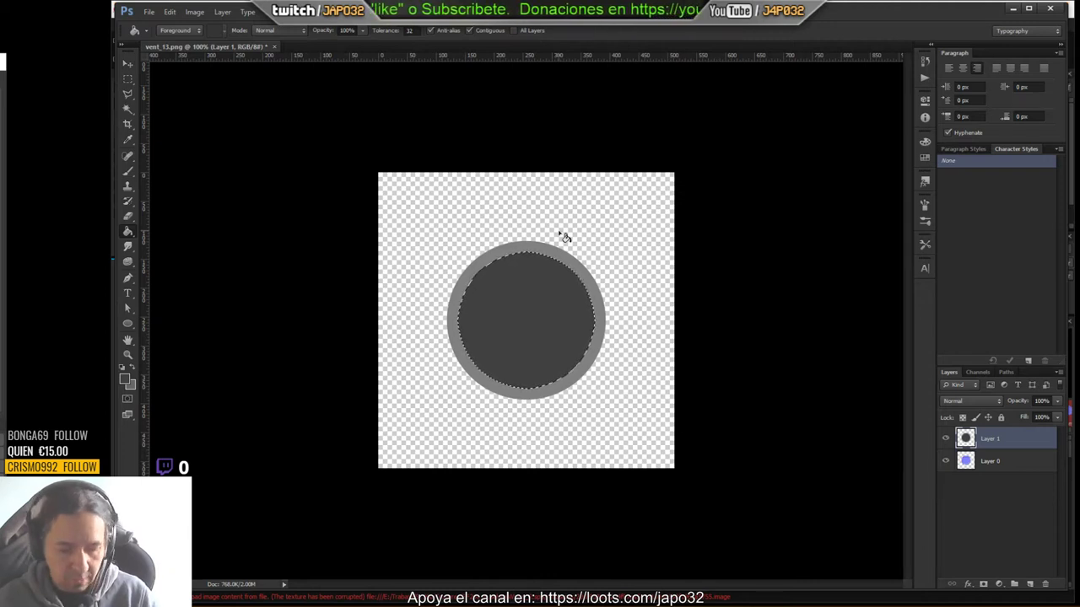
{"action": "key", "text": "ctrl+d"}
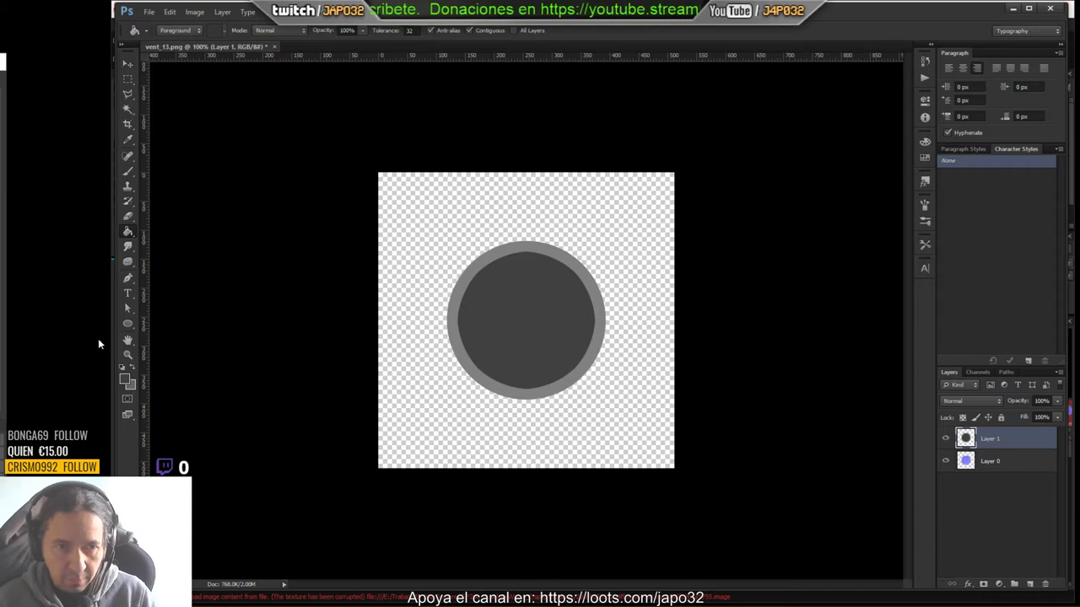
Step: Undo the dark inner fill and the selection contractions on Layer 1, and clear the circle's selection
{"action": "left_click", "coordinate": [129, 355]}
{"action": "left_click", "coordinate": [554, 318]}
{"action": "left_click", "coordinate": [405, 341]}
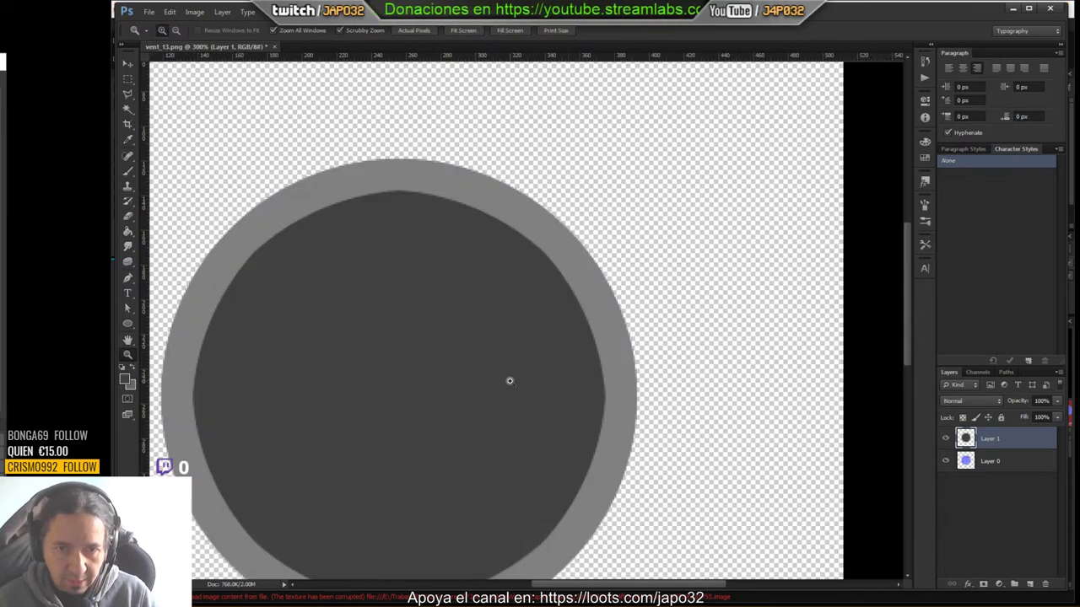
{"action": "key", "text": "ctrl+alt+z"}
{"action": "key", "text": "ctrl+alt+z"}
{"action": "key", "text": "ctrl+alt+z"}
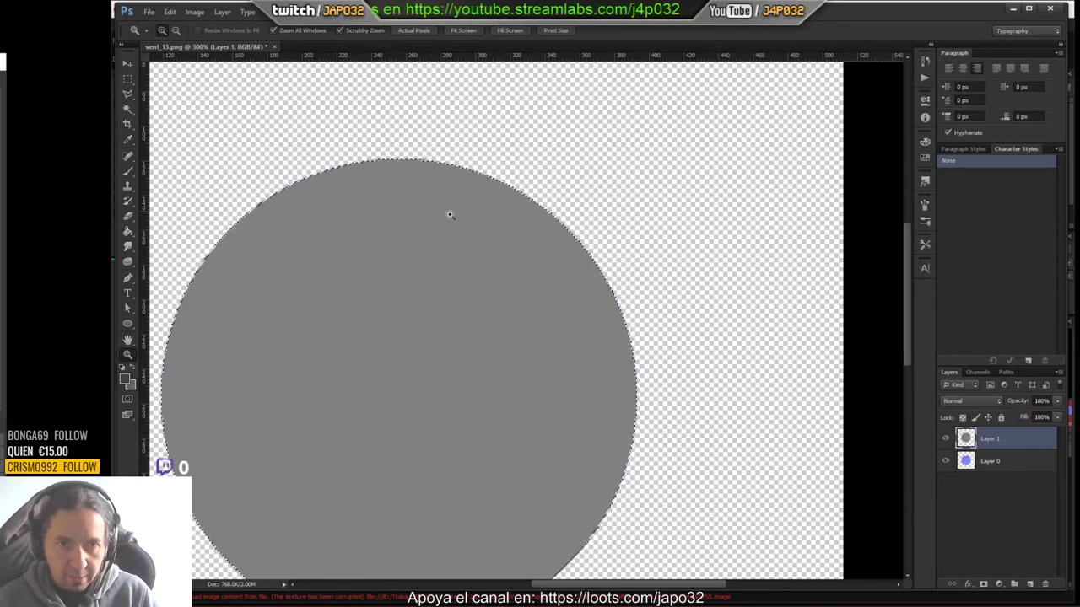
{"action": "left_click", "coordinate": [380, 313], "text": "alt"}
{"action": "left_click", "coordinate": [383, 313], "text": "alt"}
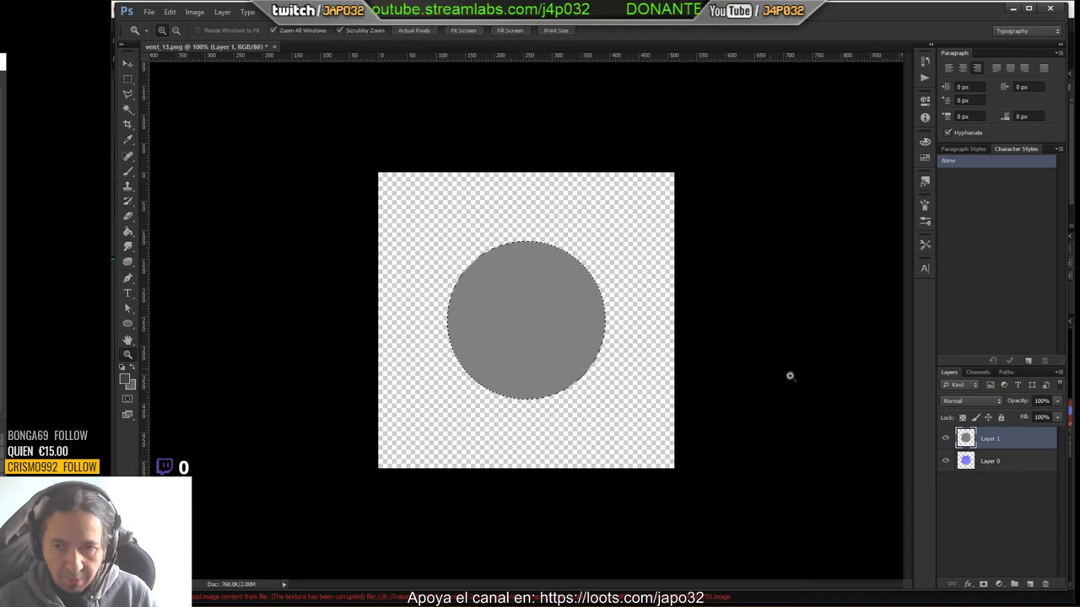
{"action": "key", "text": "ctrl+d"}
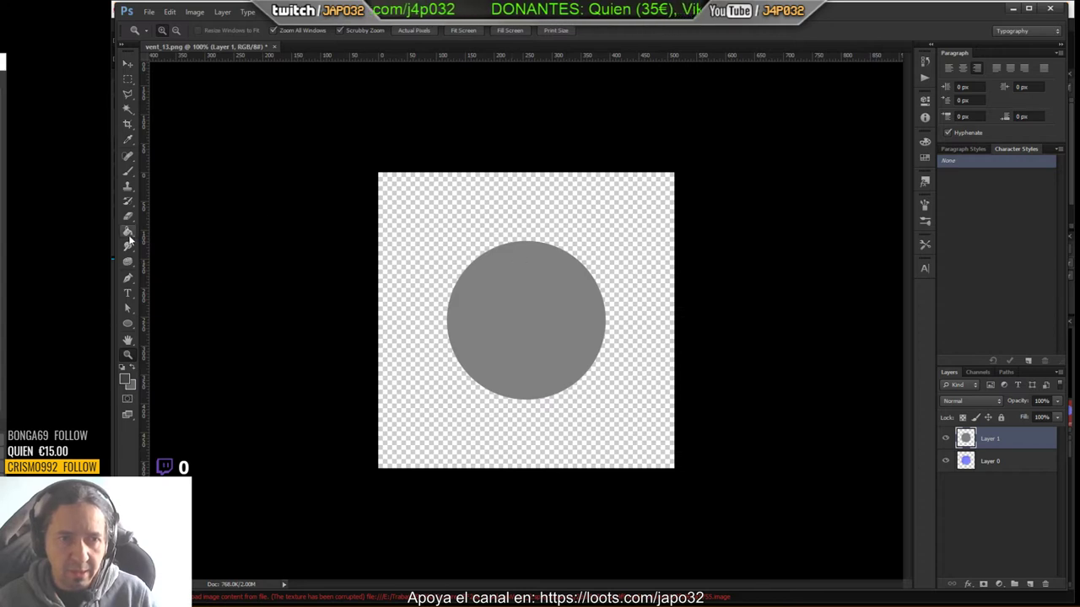
Step: Toggle snapping and place a horizontal and a vertical guide crossing at the center of the gray circle
{"action": "left_click", "coordinate": [127, 81]}
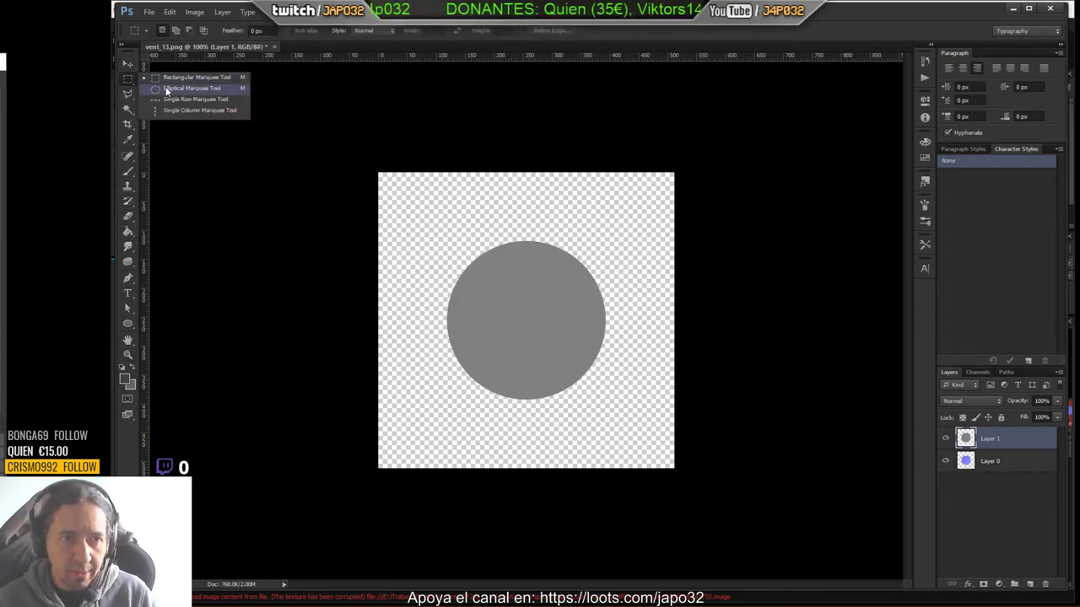
{"action": "left_click", "coordinate": [191, 88]}
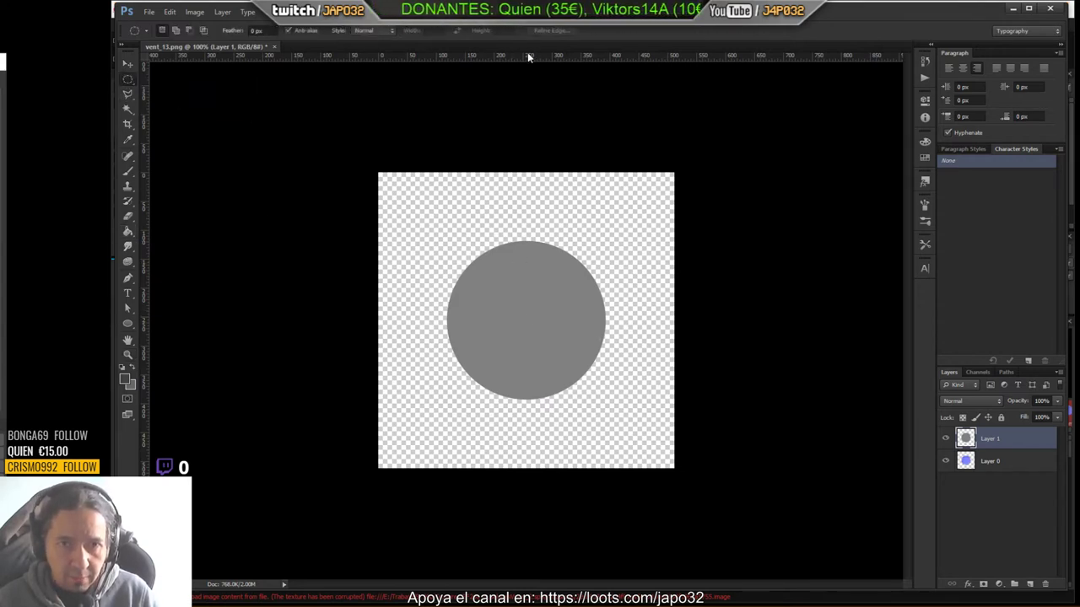
{"action": "left_click_drag", "start_coordinate": [526, 55], "coordinate": [506, 310]}
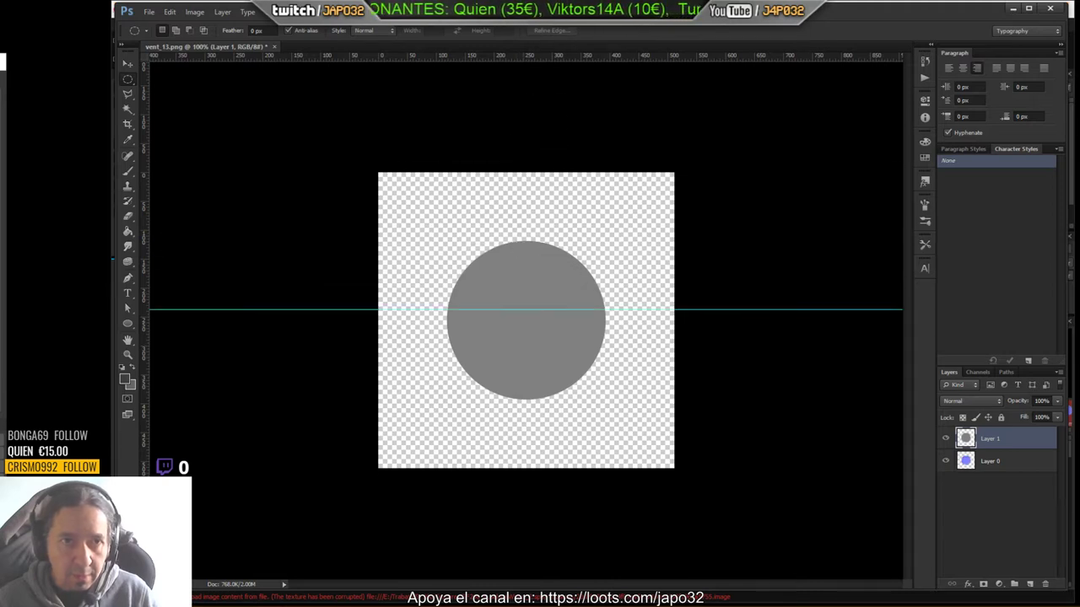
{"action": "left_click", "coordinate": [299, 11]}
{"action": "mouse_move", "coordinate": [326, 11]}
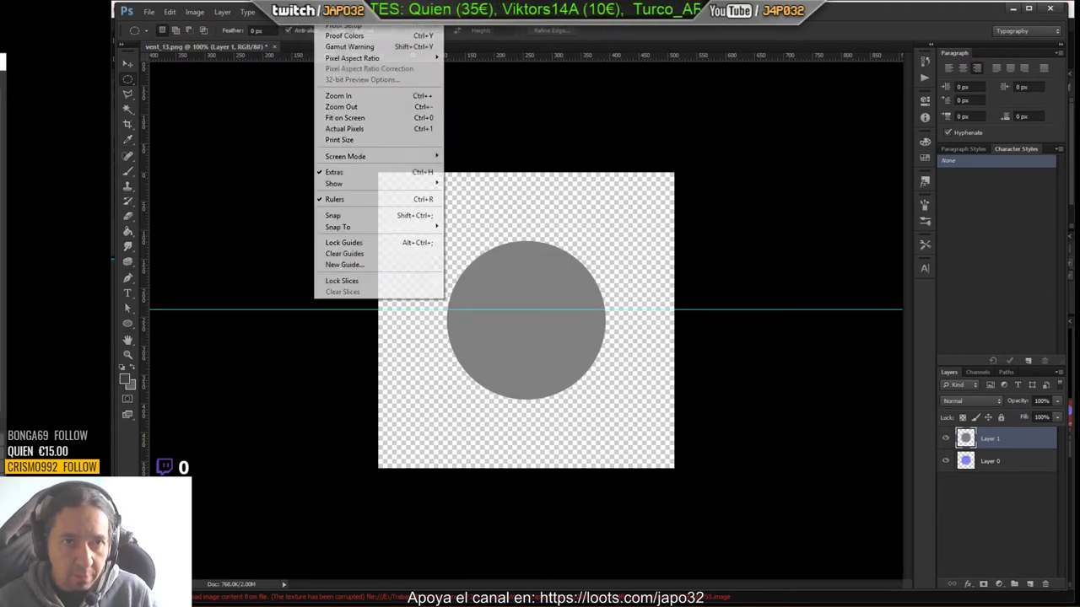
{"action": "left_click", "coordinate": [363, 217]}
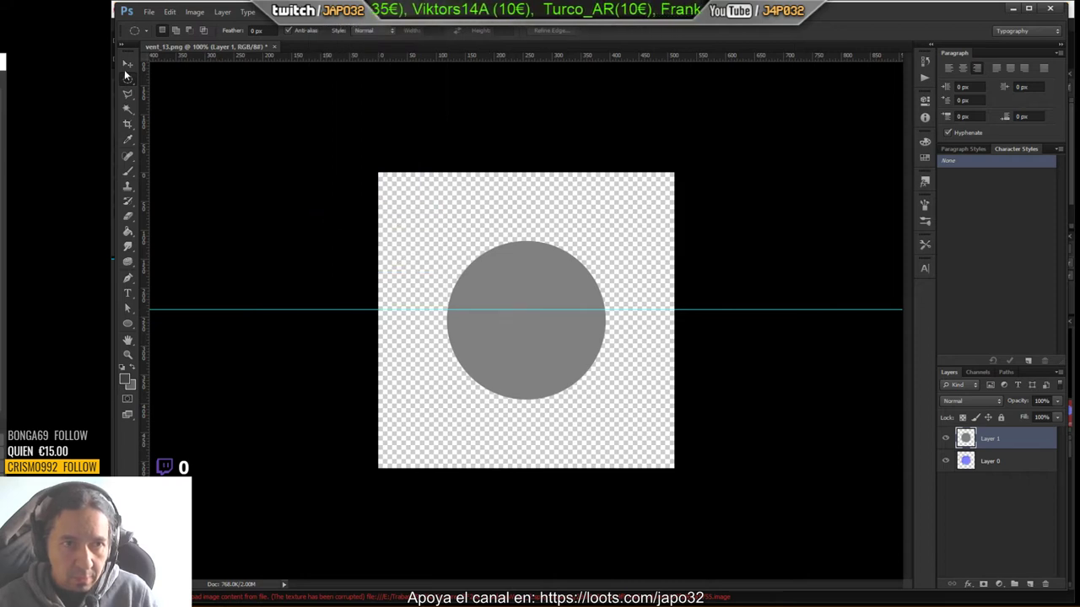
{"action": "key", "text": "v"}
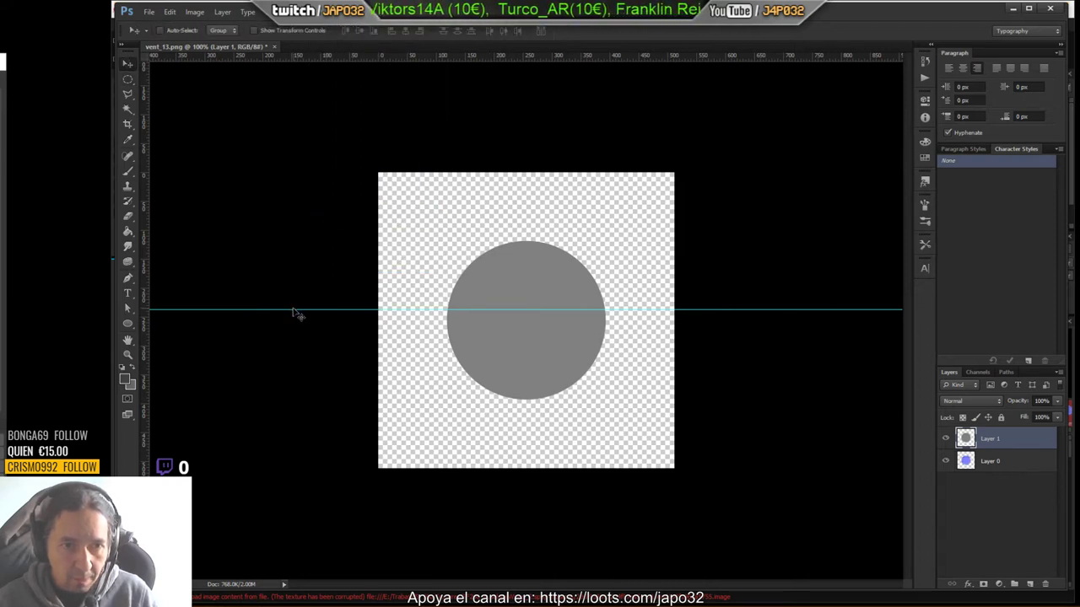
{"action": "left_click_drag", "start_coordinate": [294, 310], "coordinate": [295, 320]}
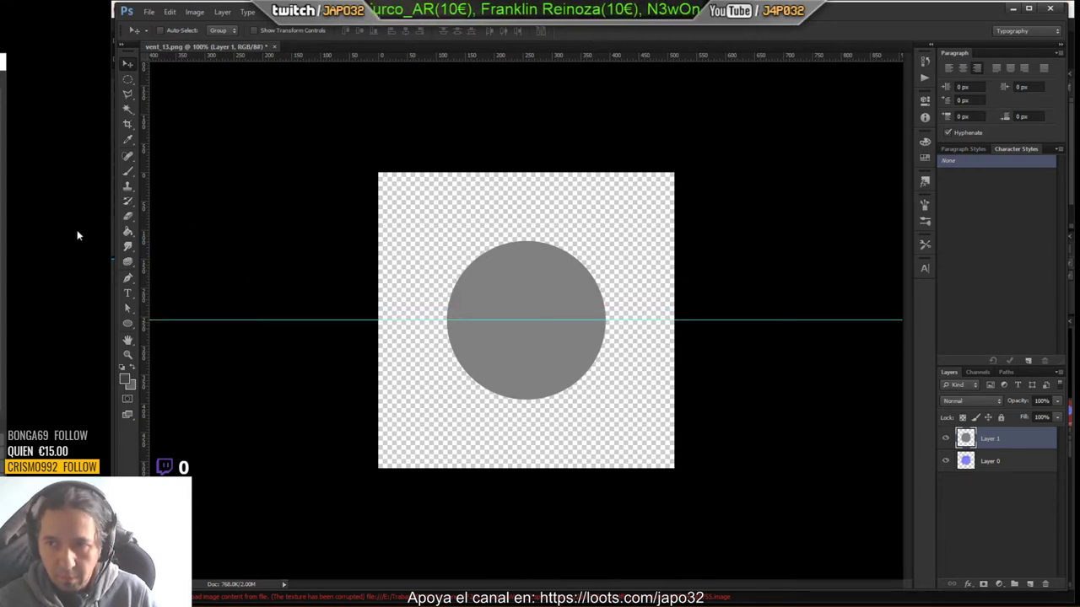
{"action": "left_click_drag", "start_coordinate": [146, 251], "coordinate": [525, 286]}
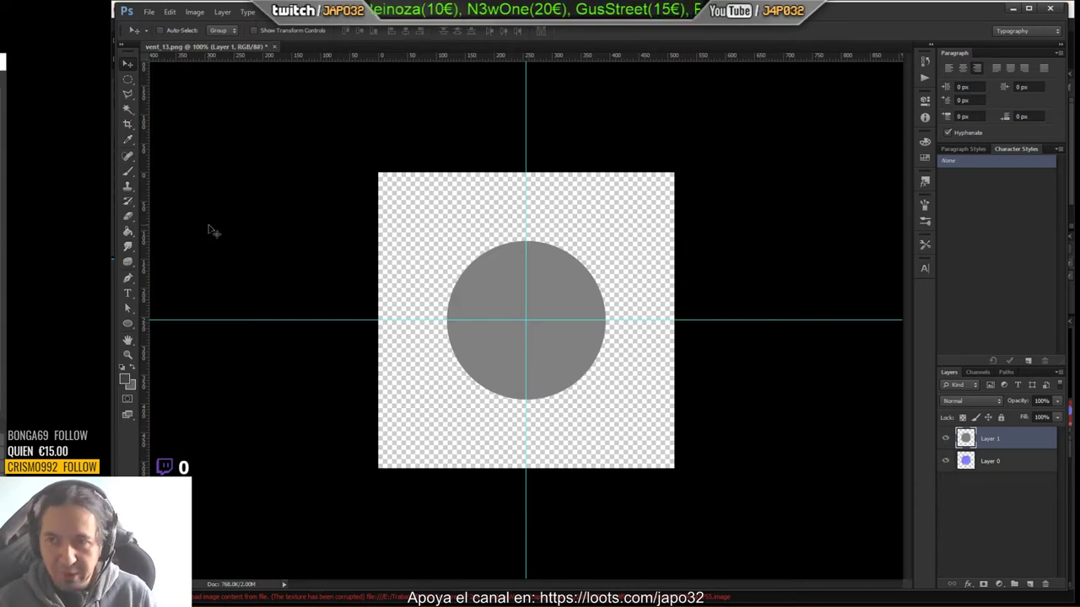
Step: Draw a circular selection centered on the guide intersection, slightly smaller than the gray circle so a narrow rim stays outside it
{"action": "left_click", "coordinate": [128, 79]}
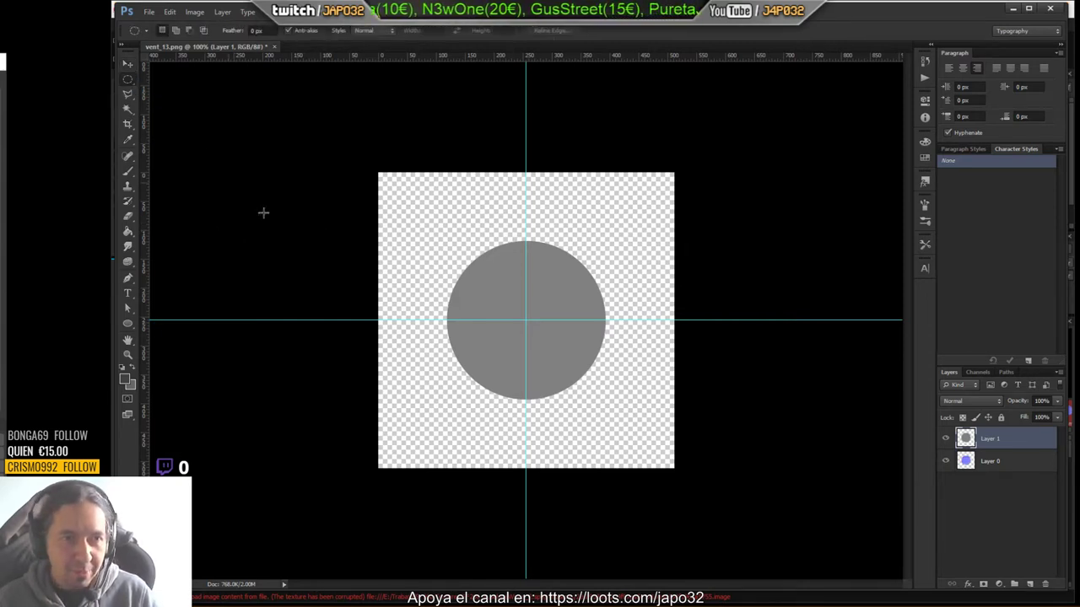
{"action": "left_click", "coordinate": [129, 356]}
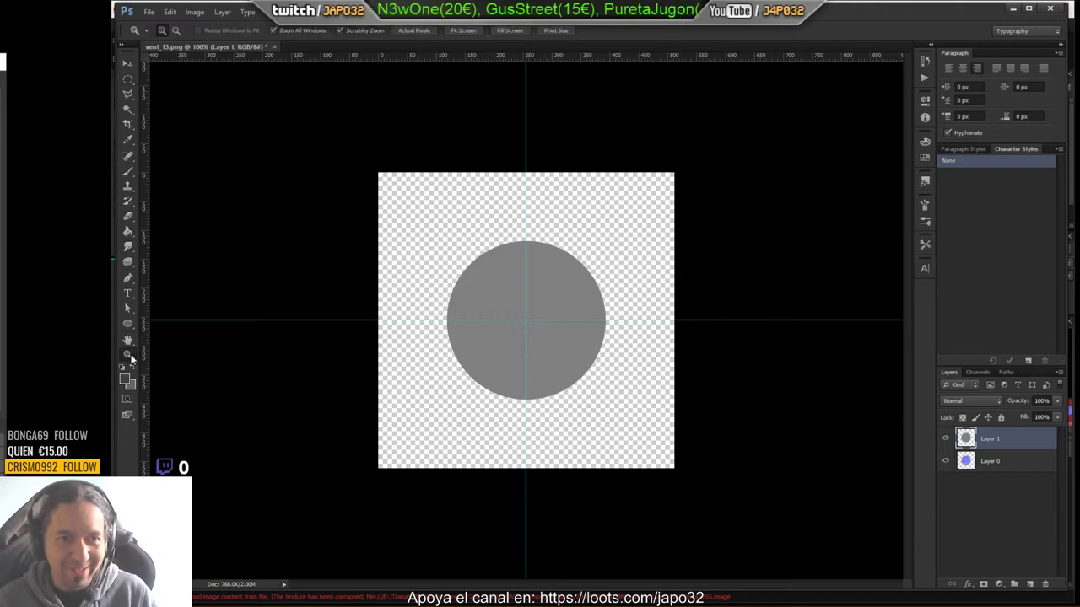
{"action": "left_click", "coordinate": [542, 340]}
{"action": "left_click", "coordinate": [541, 339]}
{"action": "left_click", "coordinate": [509, 308], "text": "alt"}
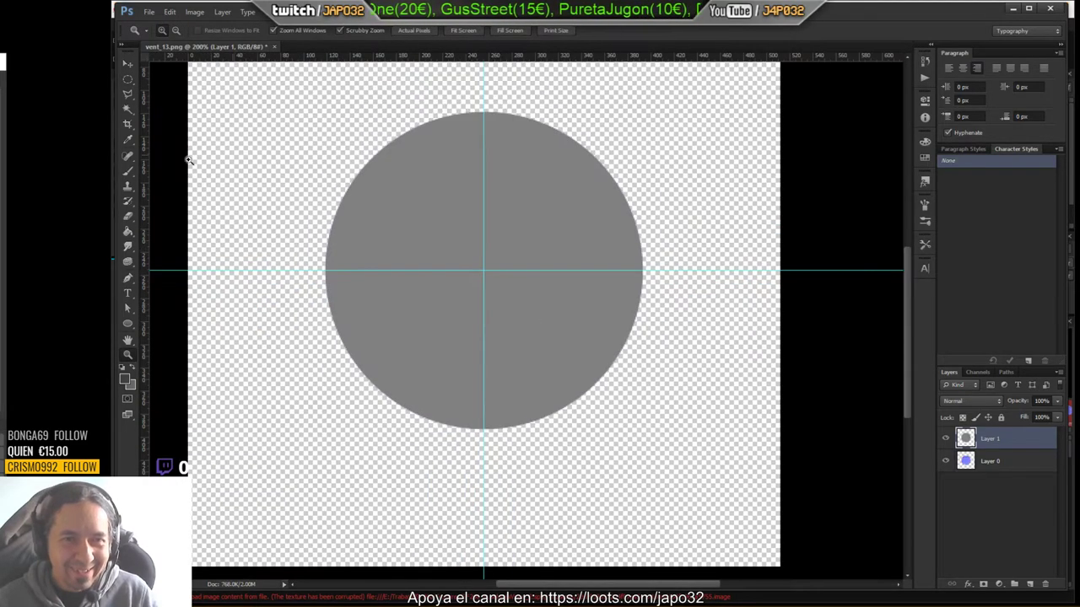
{"action": "left_click", "coordinate": [128, 82]}
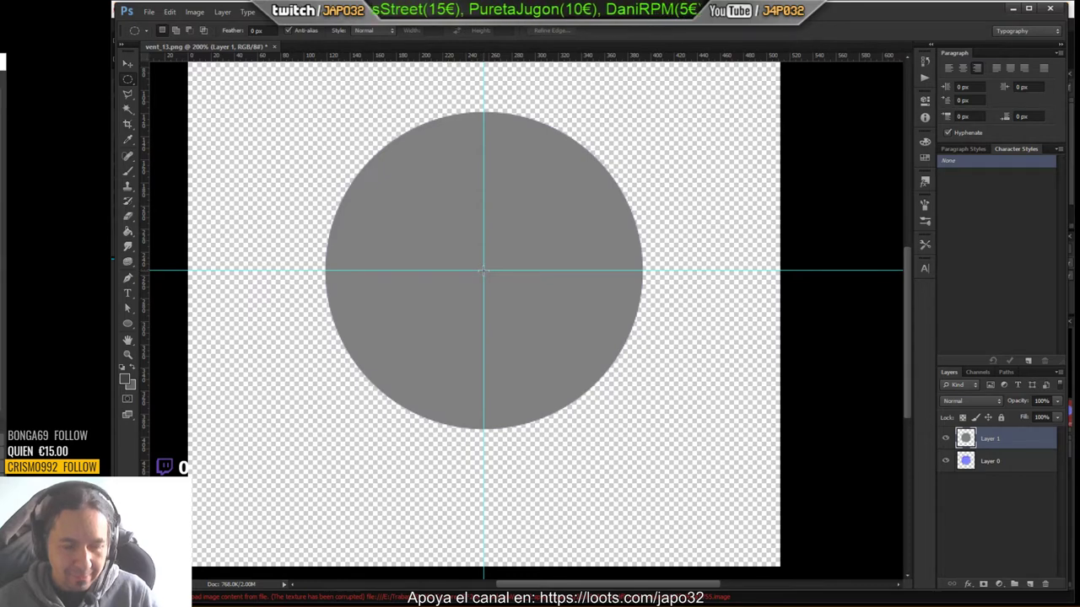
{"action": "left_click_drag", "start_coordinate": [483, 271], "coordinate": [641, 130]}
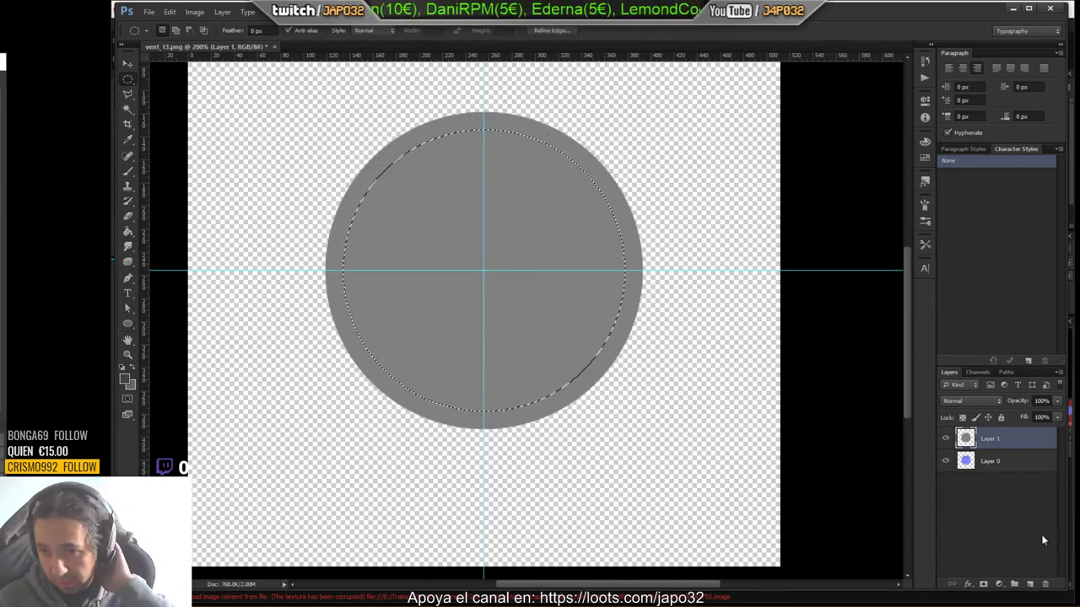
Step: Add a new layer above Layer 1, fill the circular selection with the dark gray, and deselect
{"action": "left_click", "coordinate": [1028, 584]}
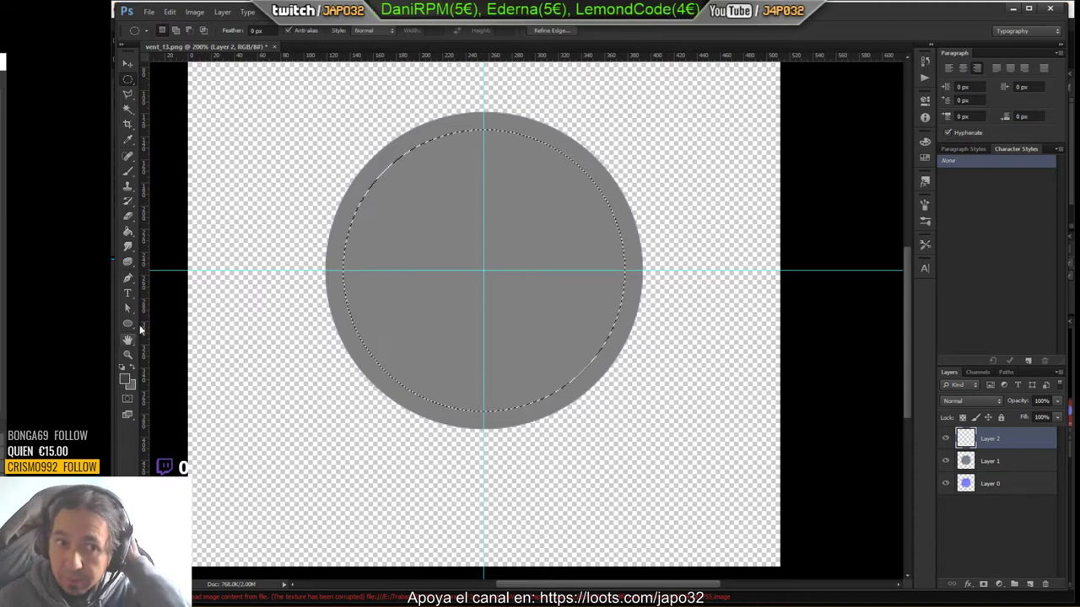
{"action": "left_click", "coordinate": [131, 236]}
{"action": "left_click", "coordinate": [501, 308]}
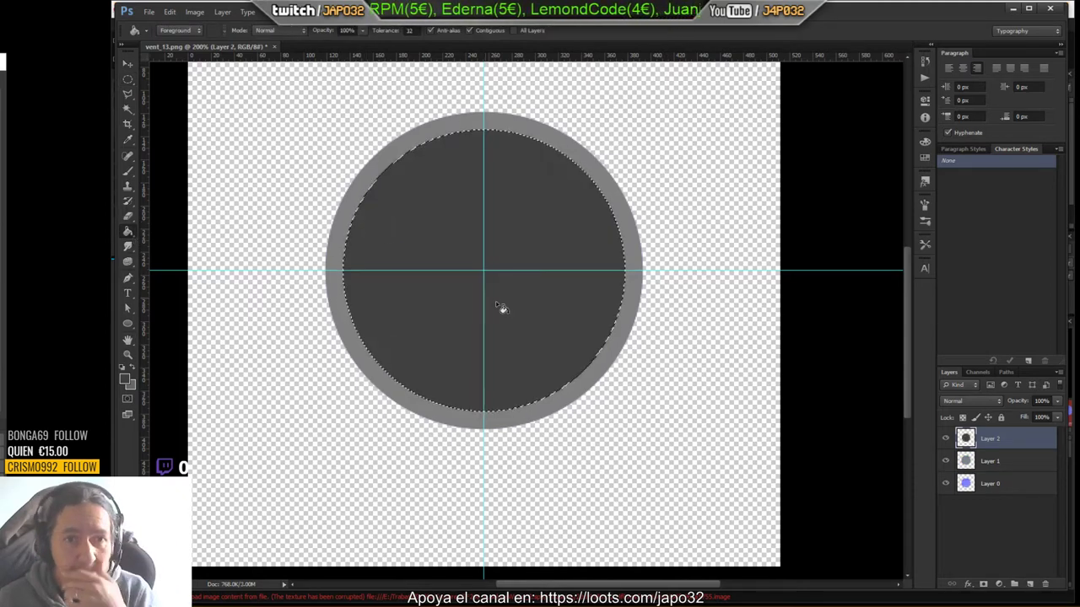
{"action": "key", "text": "ctrl+d"}
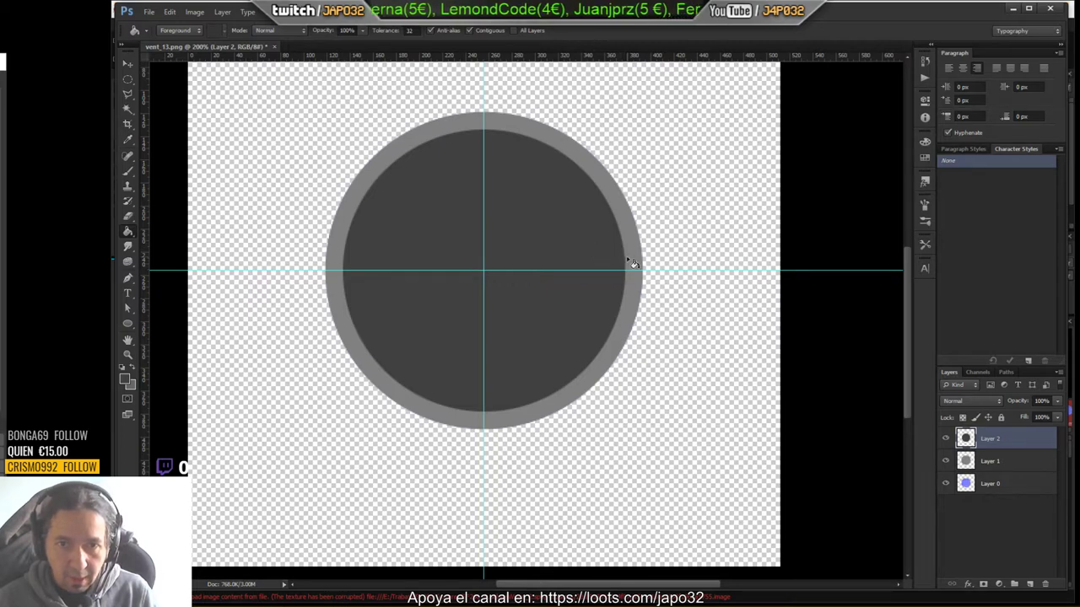
Step: Load the Layer 2 disc as a selection and delete that area from Layer 1 to leave a gray ring
{"action": "left_click", "coordinate": [966, 461], "text": "ctrl"}
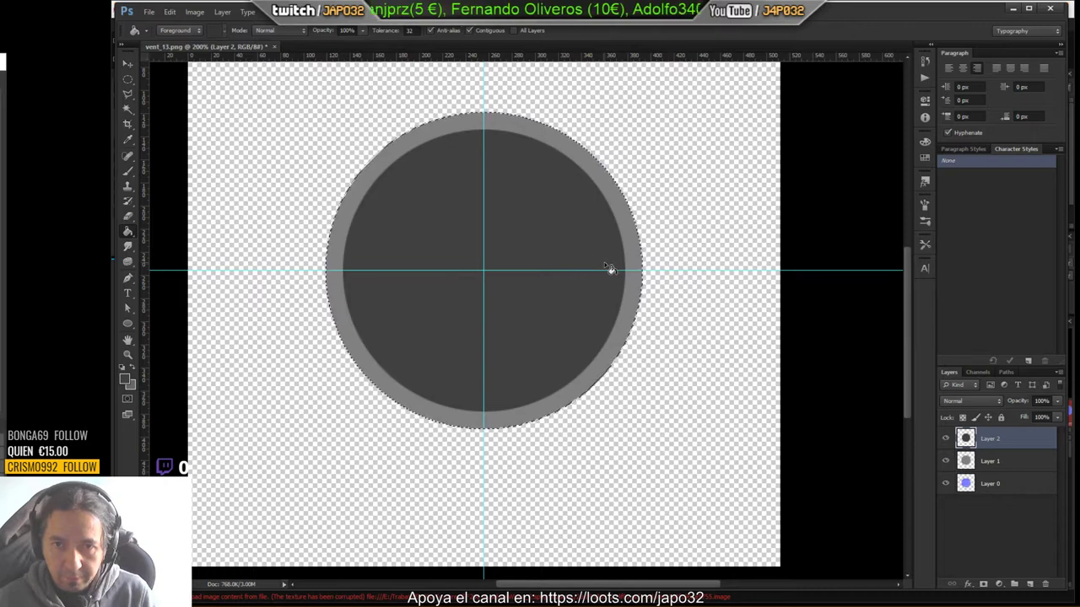
{"action": "left_click", "coordinate": [965, 437], "text": "ctrl"}
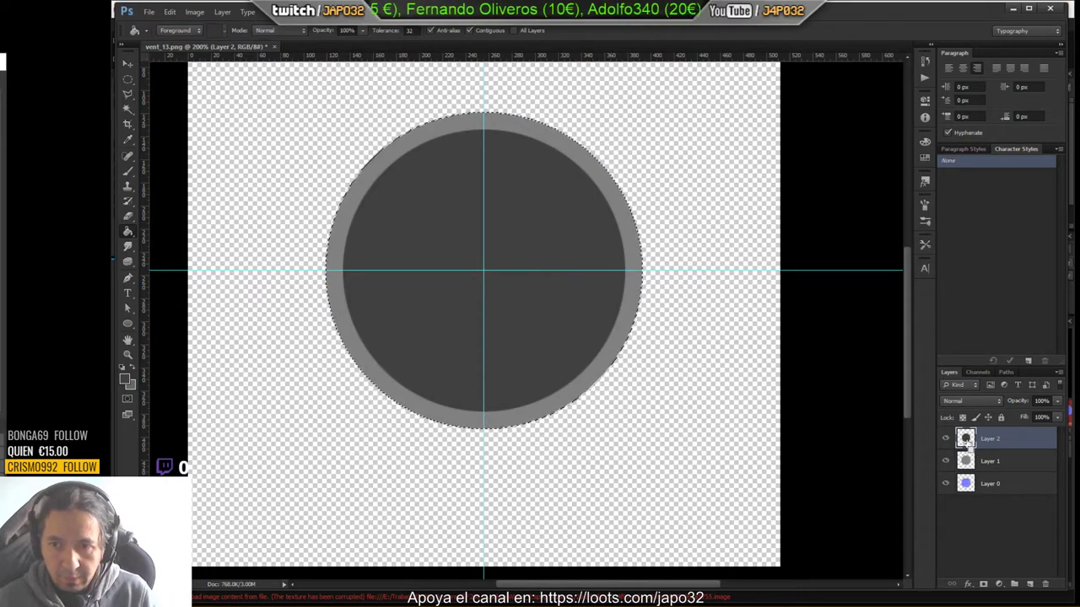
{"action": "key", "text": "Delete"}
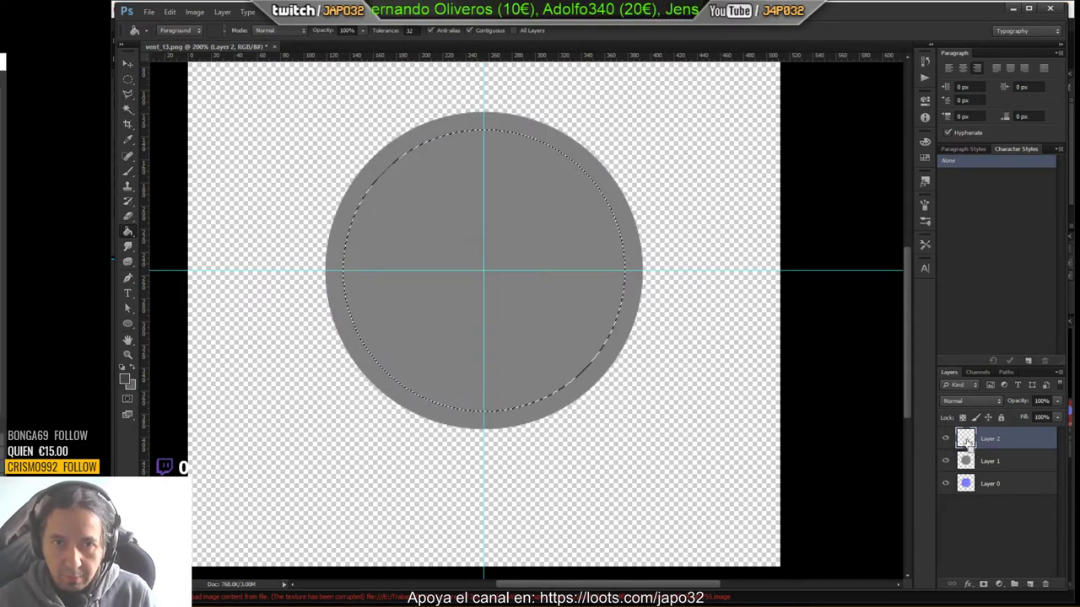
{"action": "key", "text": "ctrl+z"}
{"action": "left_click", "coordinate": [973, 461]}
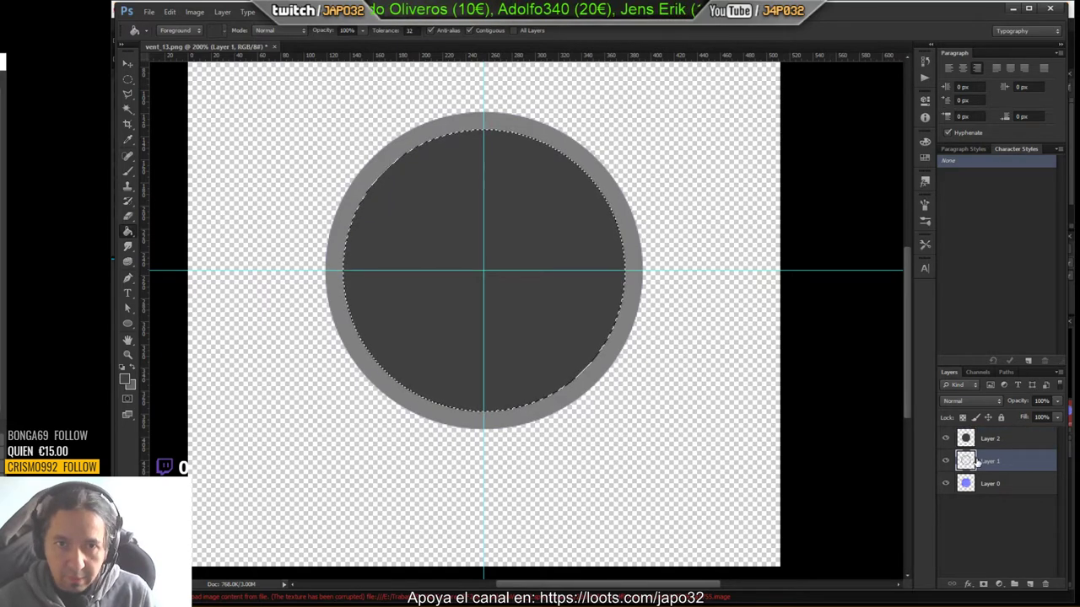
Step: Hide Layer 2 and Layer 0 to isolate the gray ring, and deselect
{"action": "left_click", "coordinate": [946, 439]}
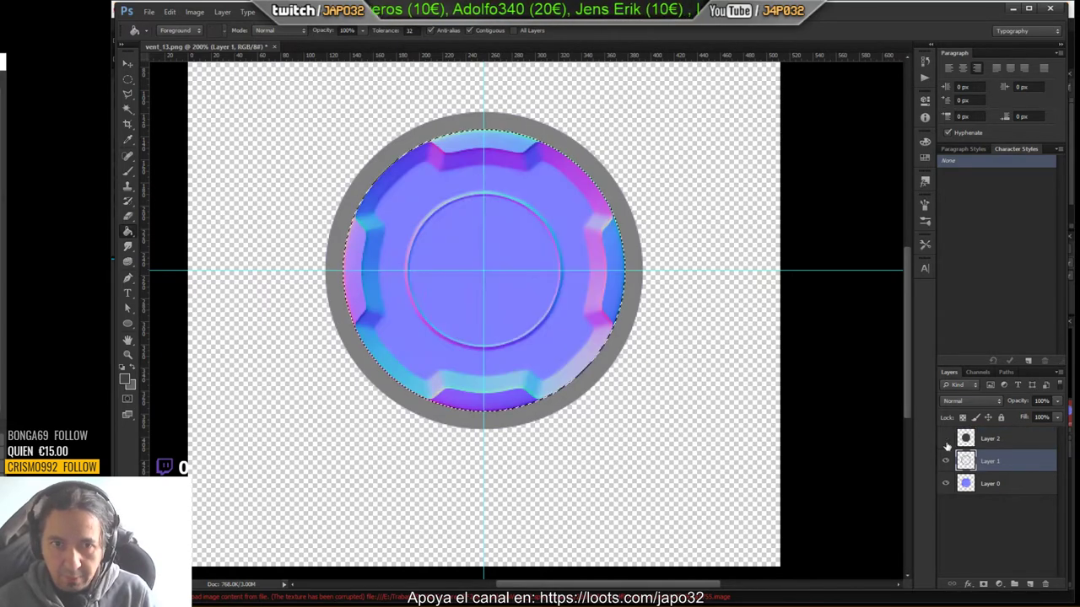
{"action": "left_click", "coordinate": [946, 484]}
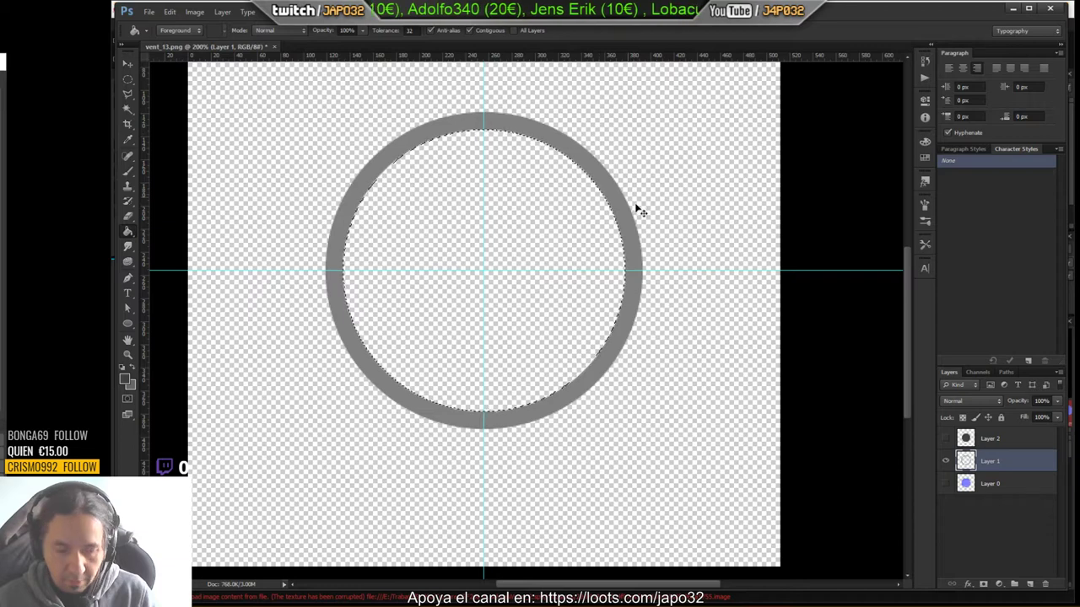
{"action": "key", "text": "ctrl+d"}
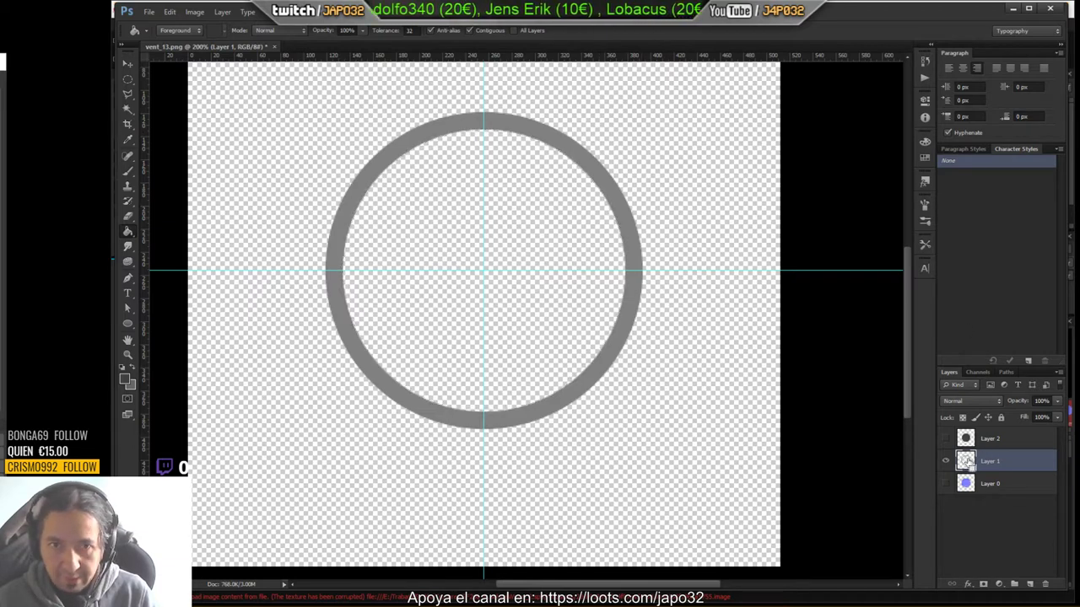
Step: Load the Layer 1 ring as a selection, show Layer 2, and add a Gradient Overlay to Layer 1
{"action": "left_click", "coordinate": [966, 462], "text": "ctrl"}
{"action": "left_click", "coordinate": [946, 440]}
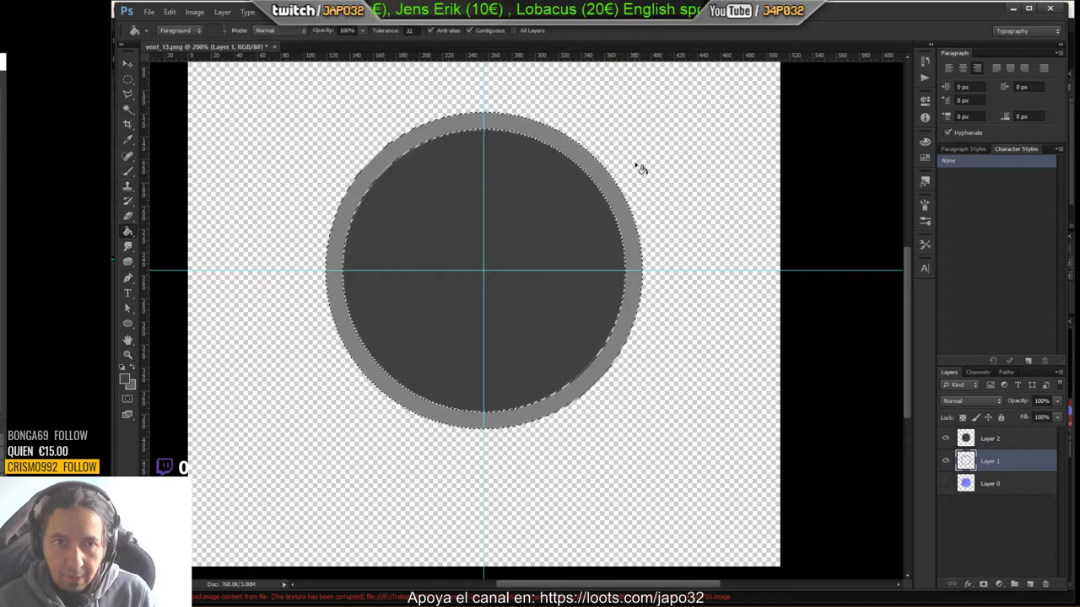
{"action": "double_click", "coordinate": [1037, 463]}
{"action": "left_click_drag", "start_coordinate": [605, 165], "coordinate": [827, 119]}
{"action": "left_click", "coordinate": [666, 270]}
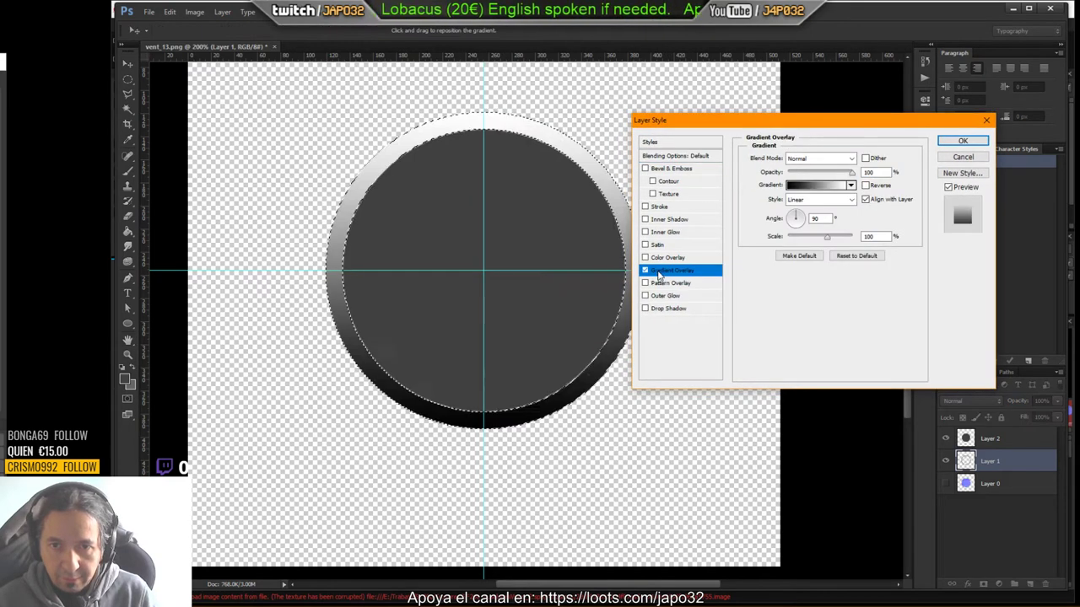
Step: Set the ring's Gradient Overlay to Normal blend mode, Radial style and 150% scale
{"action": "left_click", "coordinate": [818, 158]}
{"action": "left_click", "coordinate": [801, 170]}
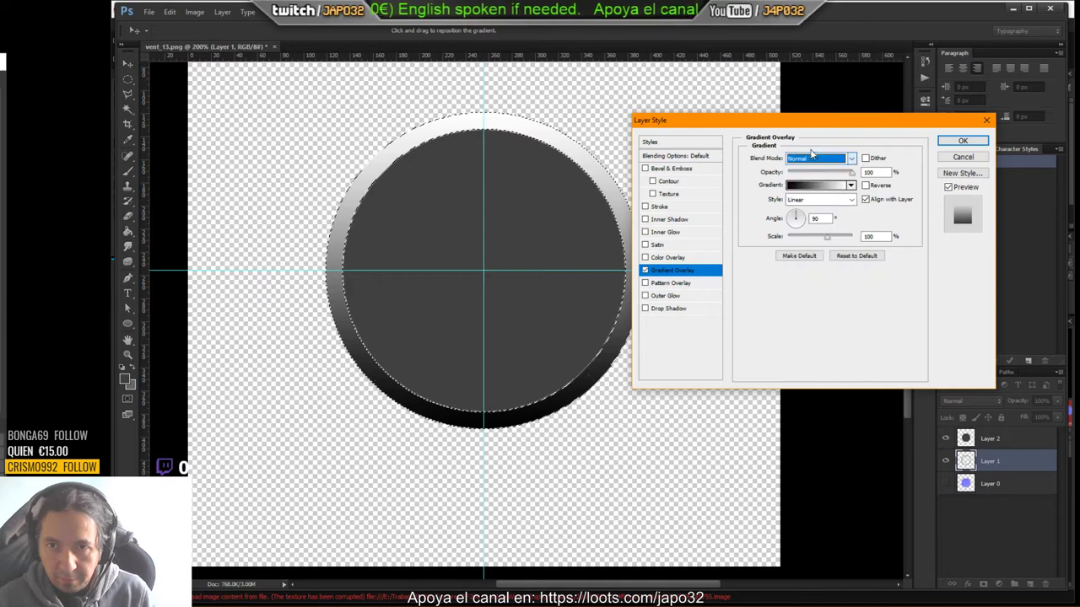
{"action": "left_click", "coordinate": [815, 199]}
{"action": "left_click", "coordinate": [803, 223]}
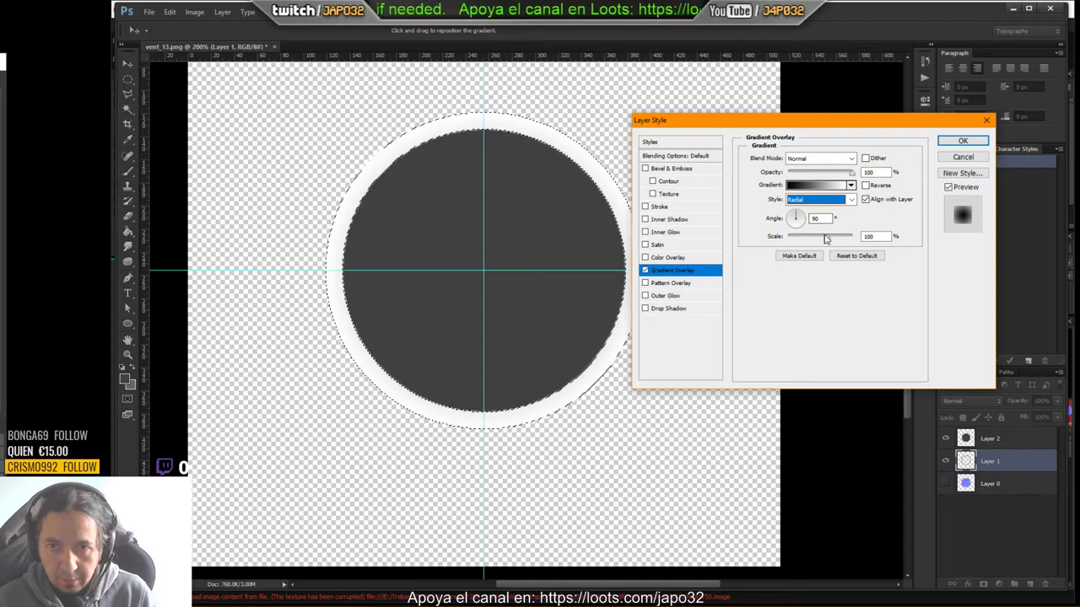
{"action": "left_click_drag", "start_coordinate": [828, 241], "coordinate": [811, 241]}
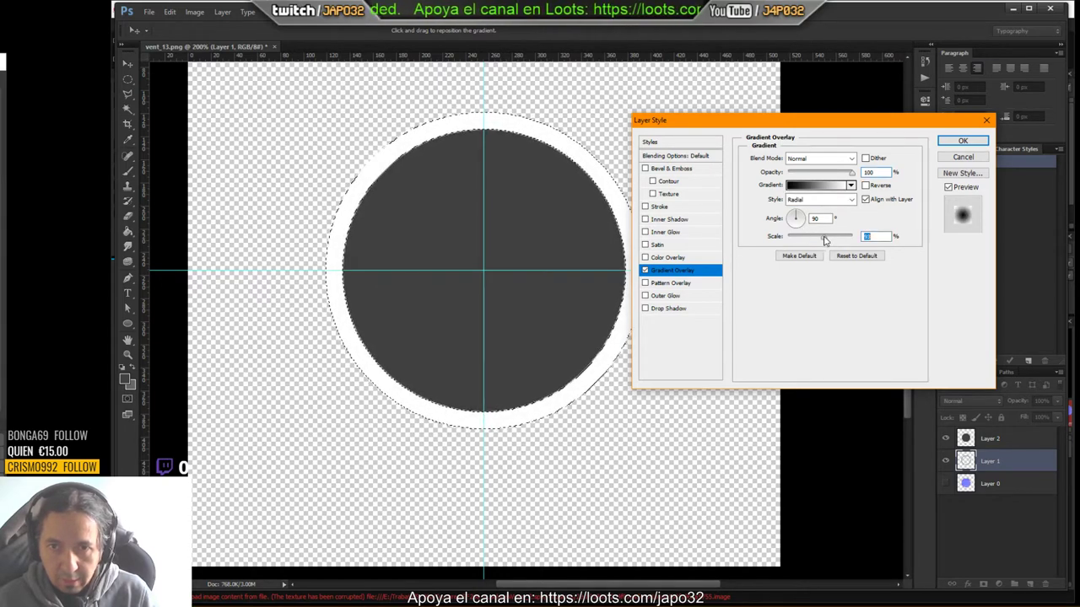
{"action": "left_click", "coordinate": [850, 174]}
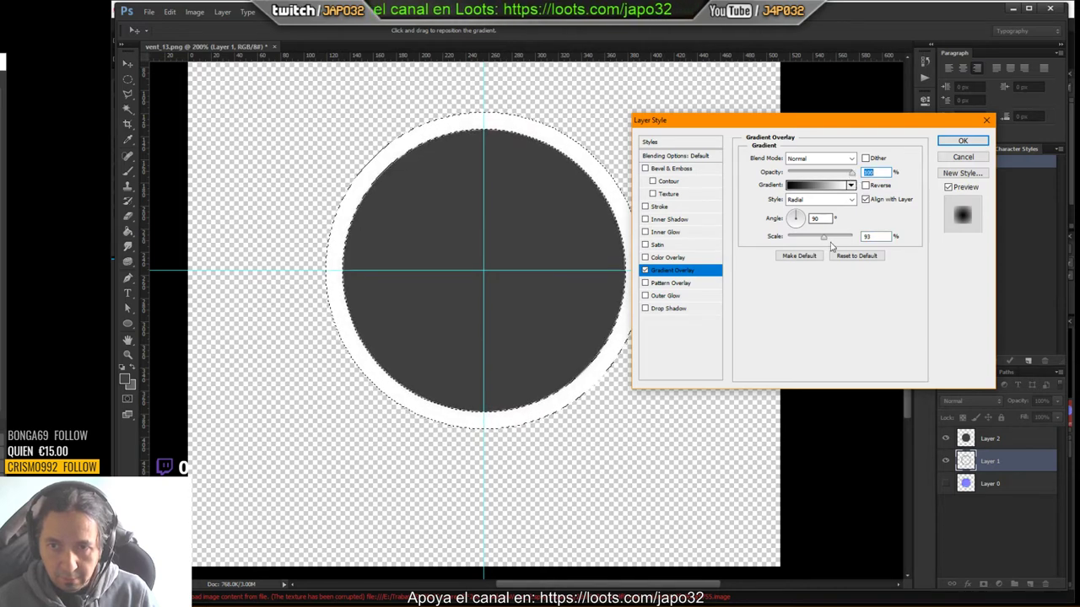
{"action": "left_click_drag", "start_coordinate": [831, 243], "coordinate": [848, 241]}
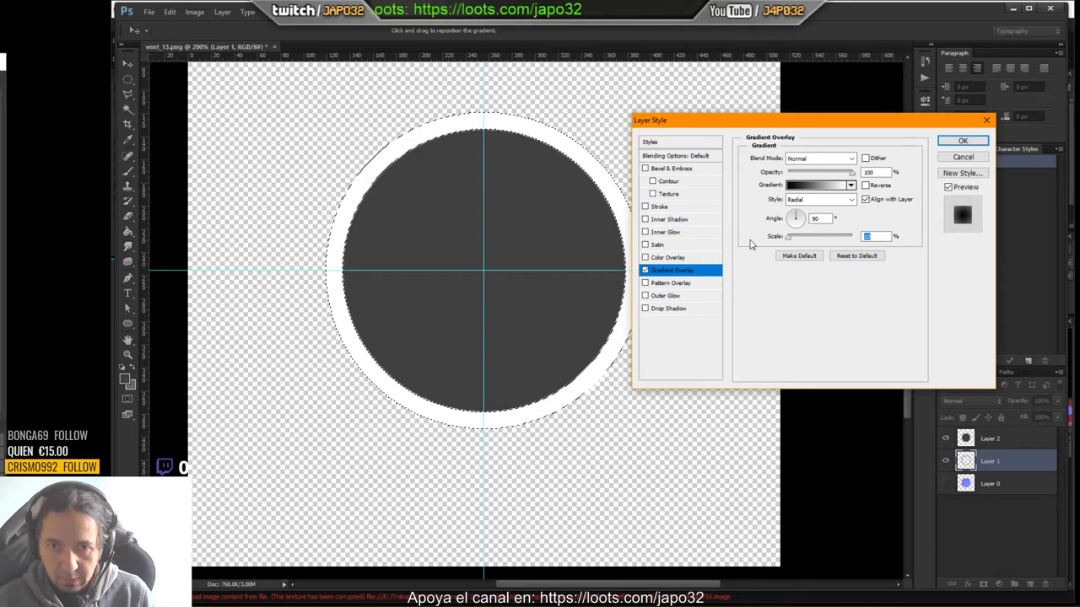
{"action": "left_click_drag", "start_coordinate": [818, 241], "coordinate": [867, 248]}
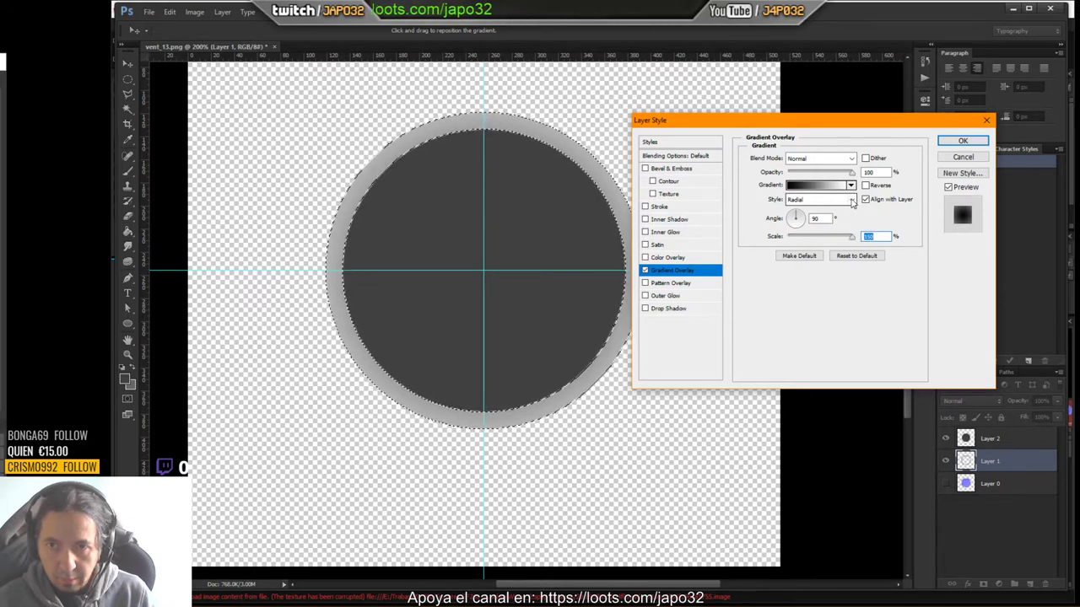
Step: Open the overlay's gradient for editing and move the Gradient Editor clear of the disc
{"action": "left_click", "coordinate": [818, 186]}
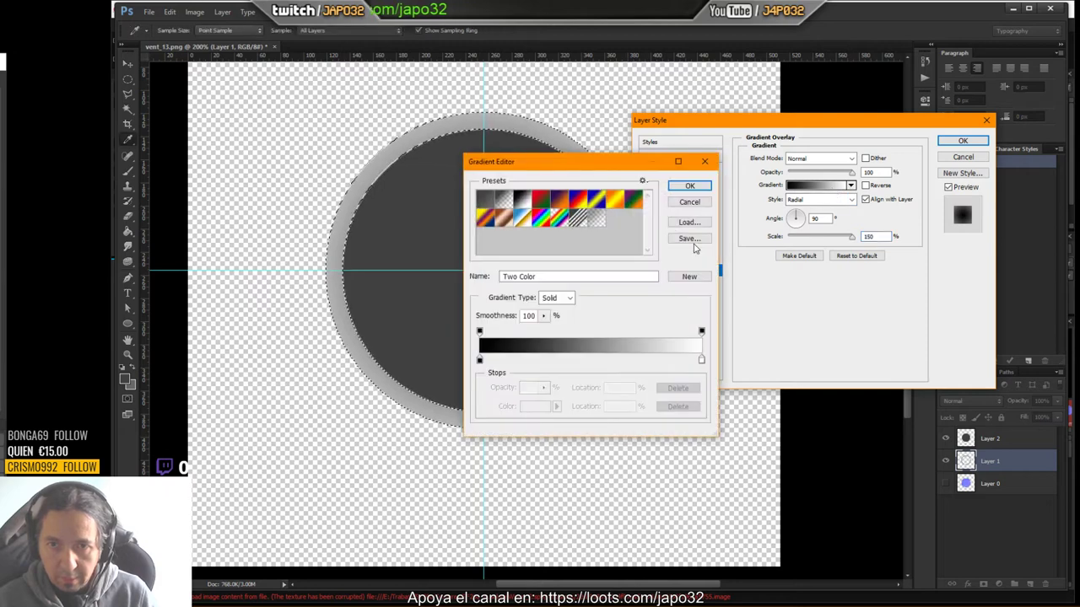
{"action": "left_click_drag", "start_coordinate": [641, 173], "coordinate": [799, 176]}
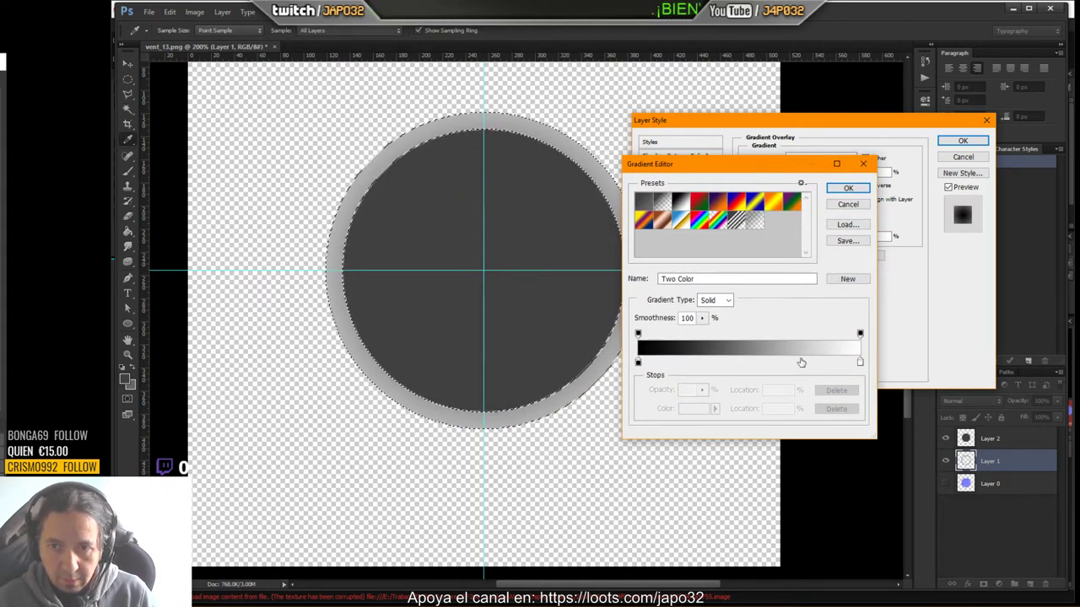
{"action": "mouse_move", "coordinate": [802, 363]}
{"action": "left_mouse_down"}
{"action": "mouse_move", "coordinate": [689, 361]}
{"action": "mouse_move", "coordinate": [706, 361]}
{"action": "mouse_move", "coordinate": [670, 375]}
{"action": "mouse_move", "coordinate": [667, 362]}
{"action": "mouse_move", "coordinate": [795, 379]}
{"action": "left_mouse_up"}
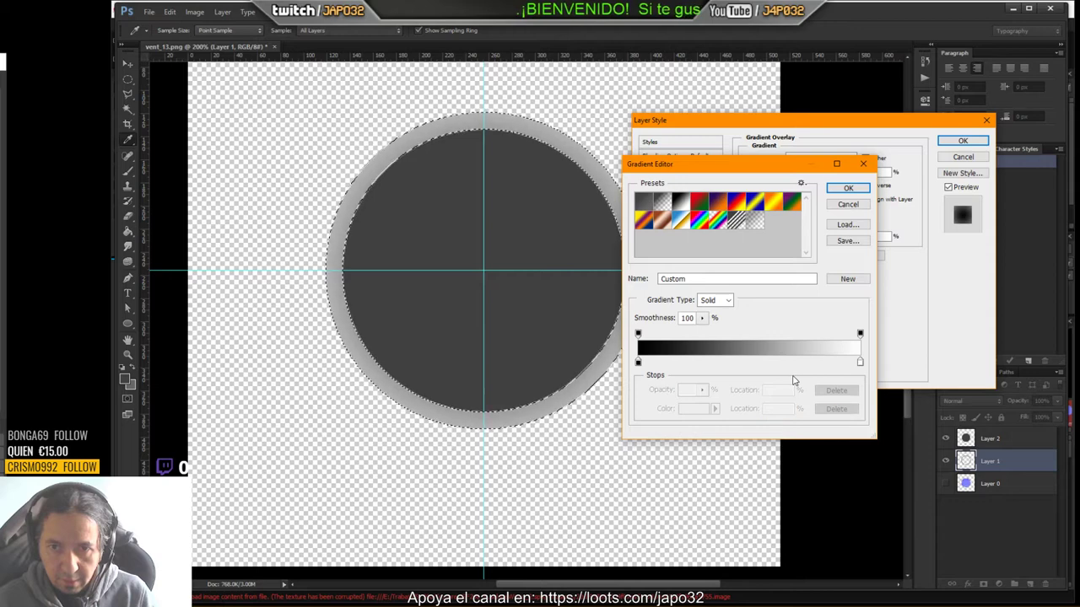
{"action": "left_click_drag", "start_coordinate": [860, 362], "coordinate": [728, 361]}
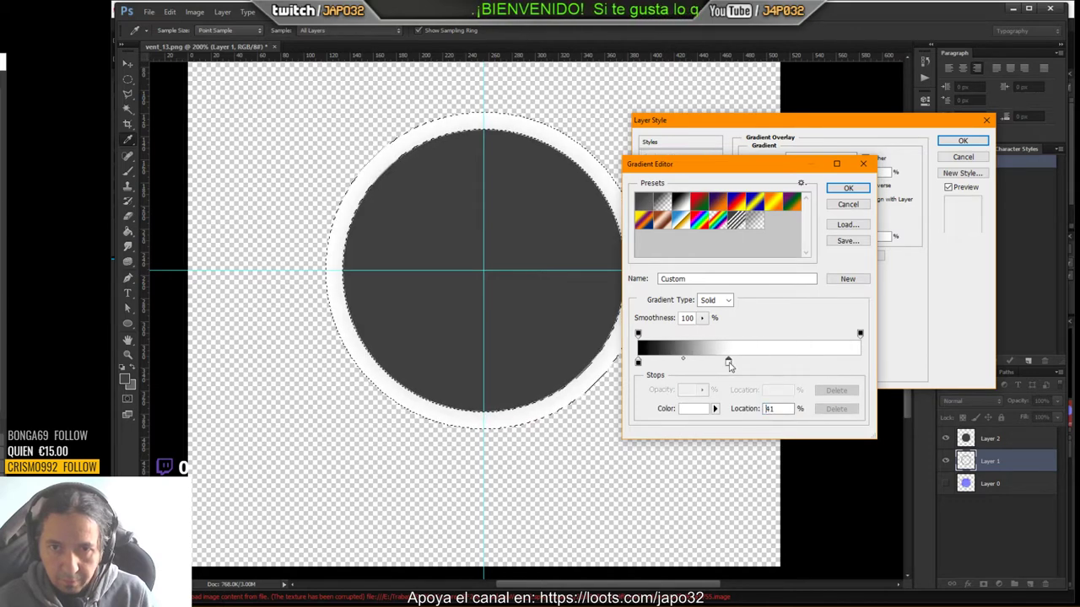
{"action": "key", "text": "ctrl+z"}
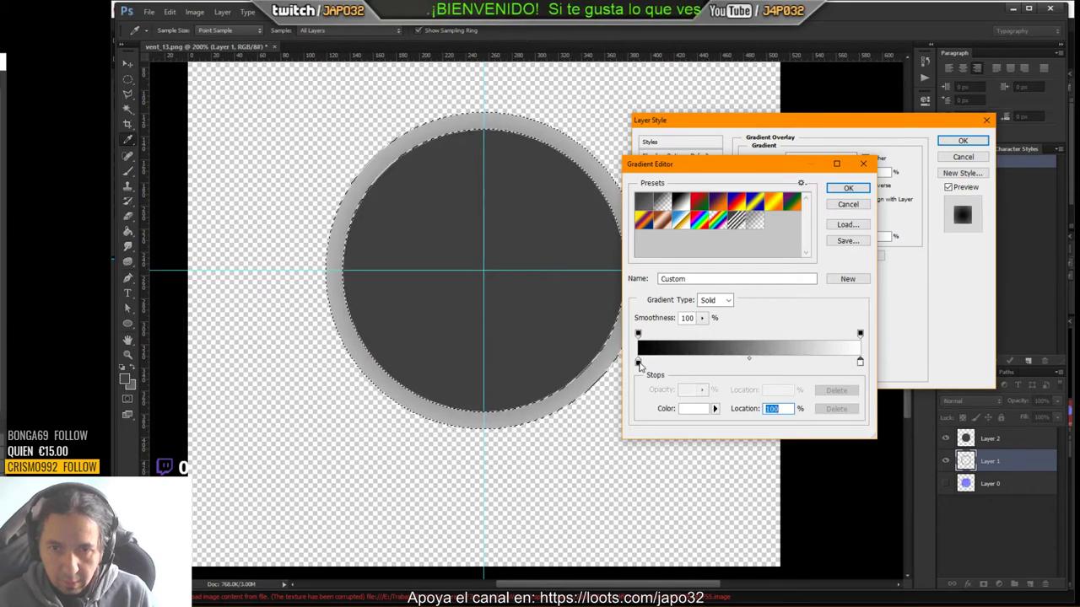
Step: Move the gradient's black stop to 37%, recolor it light gray, and add a pure red stop at 64%
{"action": "left_click_drag", "start_coordinate": [638, 362], "coordinate": [724, 363]}
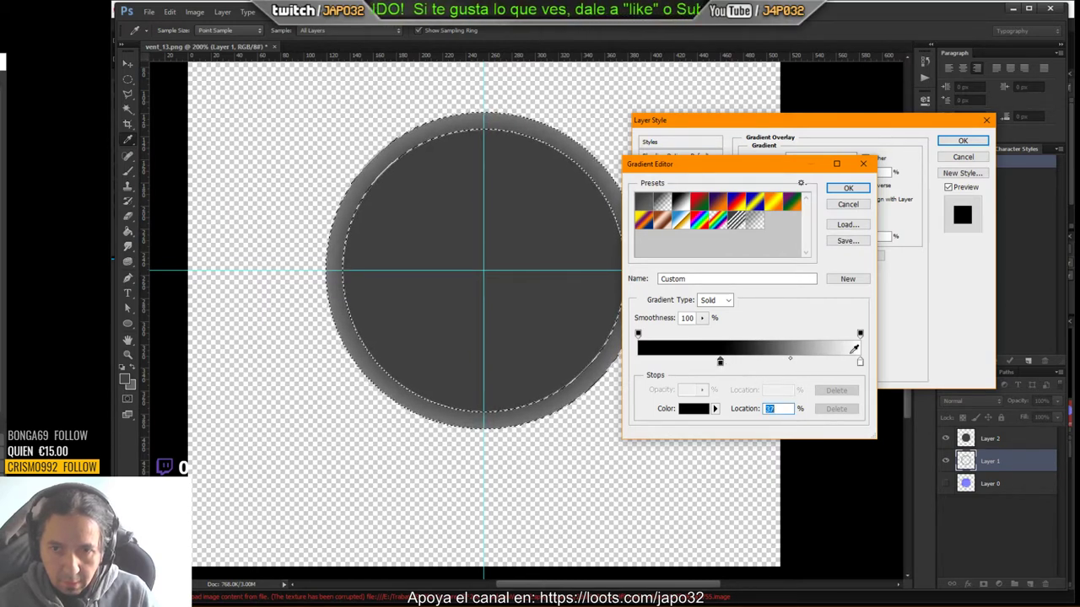
{"action": "left_click", "coordinate": [817, 351]}
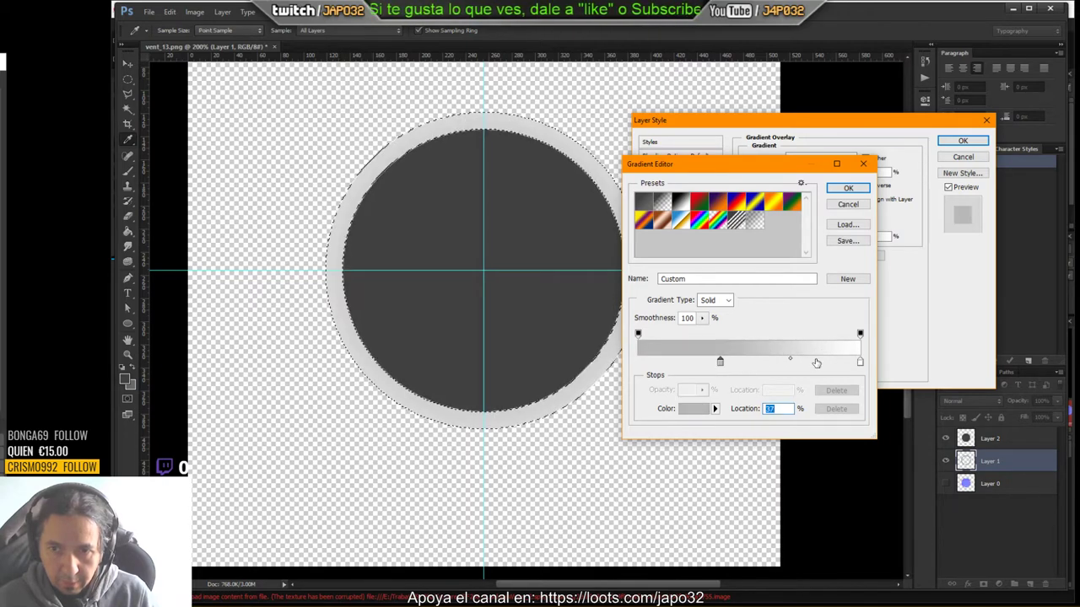
{"action": "left_click", "coordinate": [815, 361]}
{"action": "left_click_drag", "start_coordinate": [815, 367], "coordinate": [780, 368]}
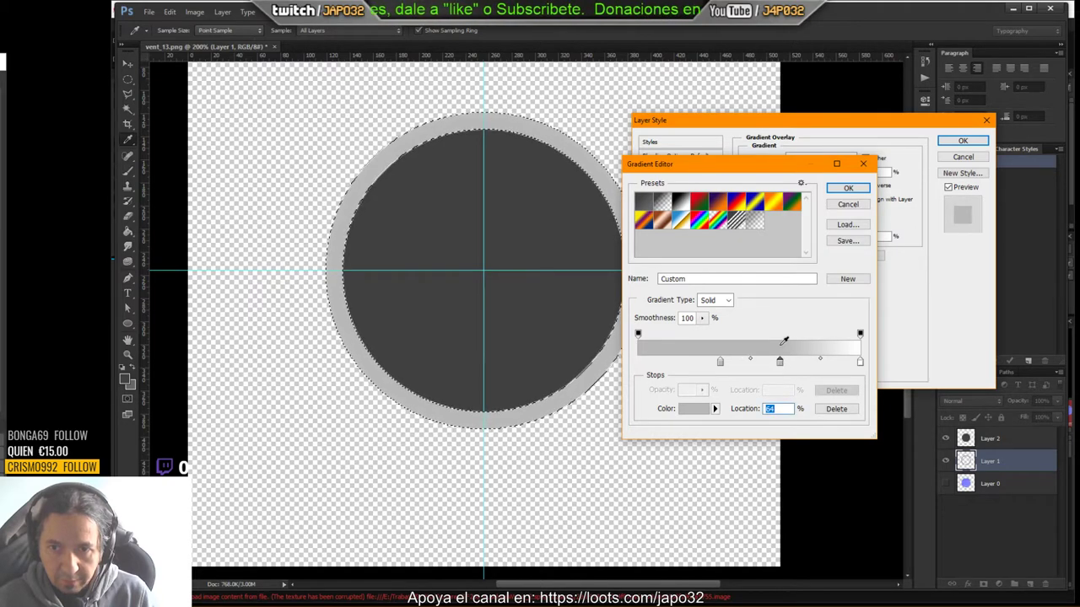
{"action": "double_click", "coordinate": [780, 363]}
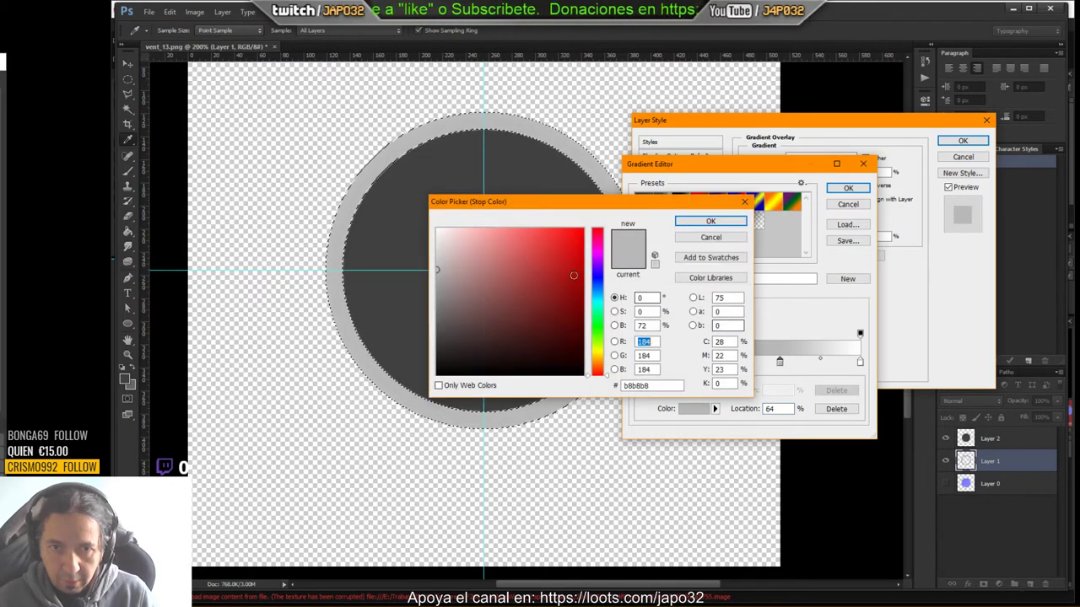
{"action": "left_click_drag", "start_coordinate": [566, 245], "coordinate": [638, 217]}
{"action": "left_click", "coordinate": [710, 221]}
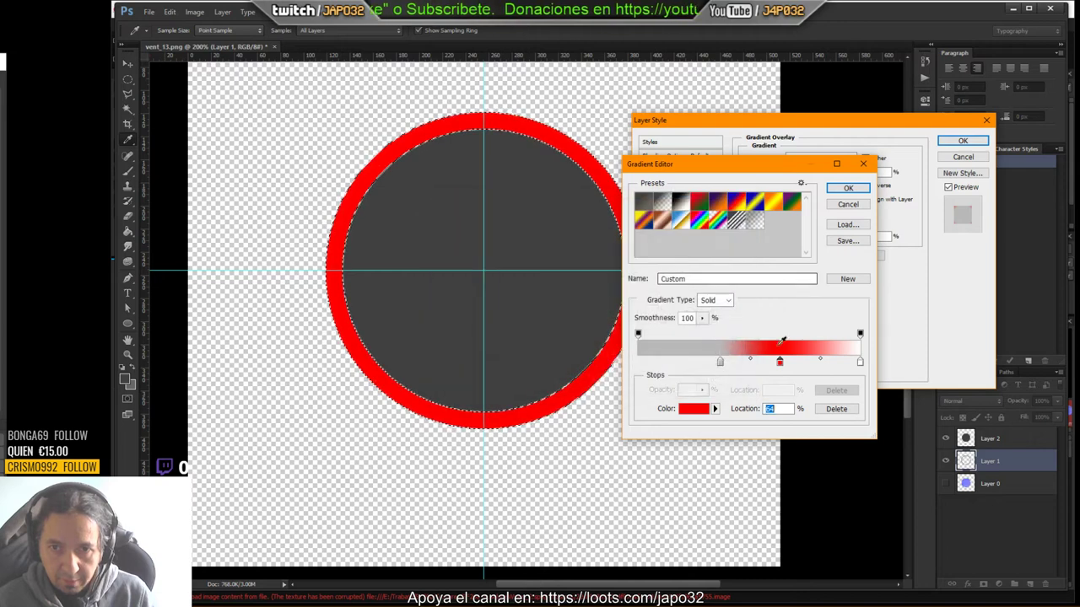
Step: Reposition the gradient stops so light gray sits at 60%, white at 64% and red at 68%
{"action": "left_click_drag", "start_coordinate": [860, 363], "coordinate": [782, 363]}
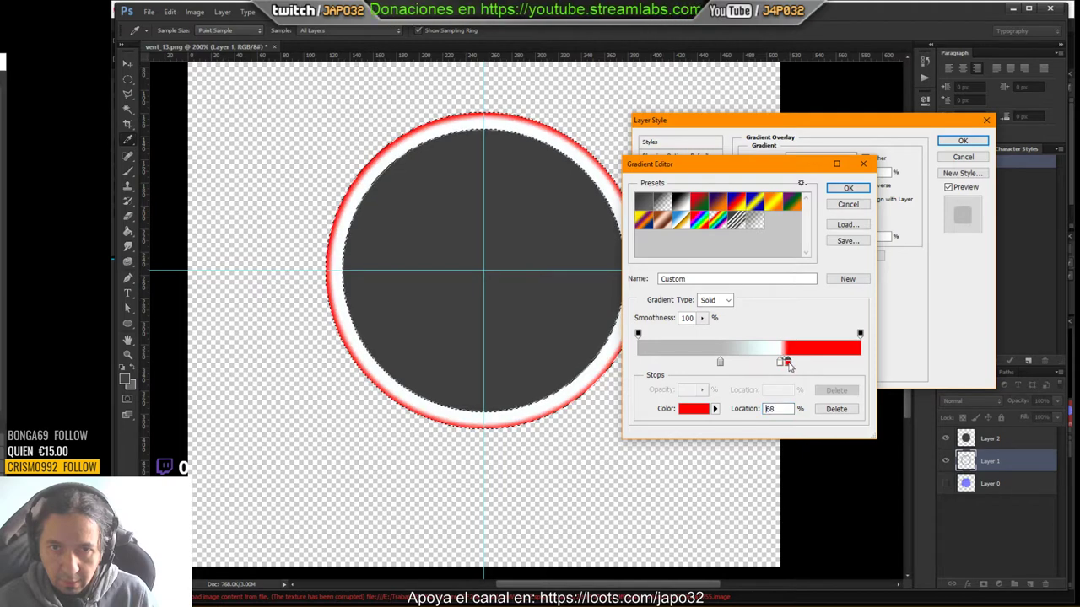
{"action": "left_click_drag", "start_coordinate": [719, 368], "coordinate": [770, 367]}
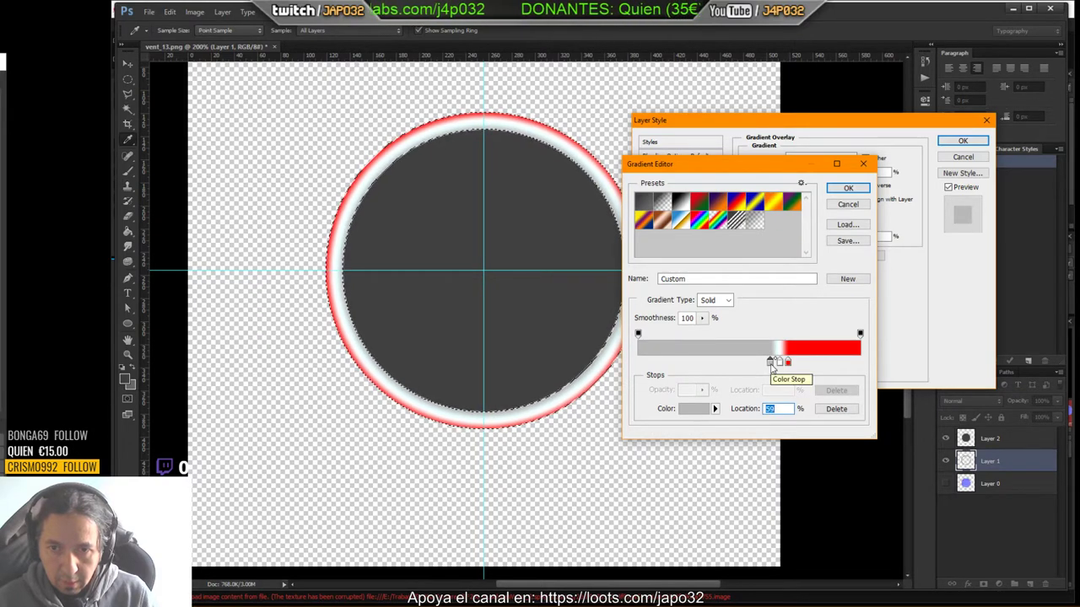
{"action": "left_click_drag", "start_coordinate": [772, 368], "coordinate": [773, 369]}
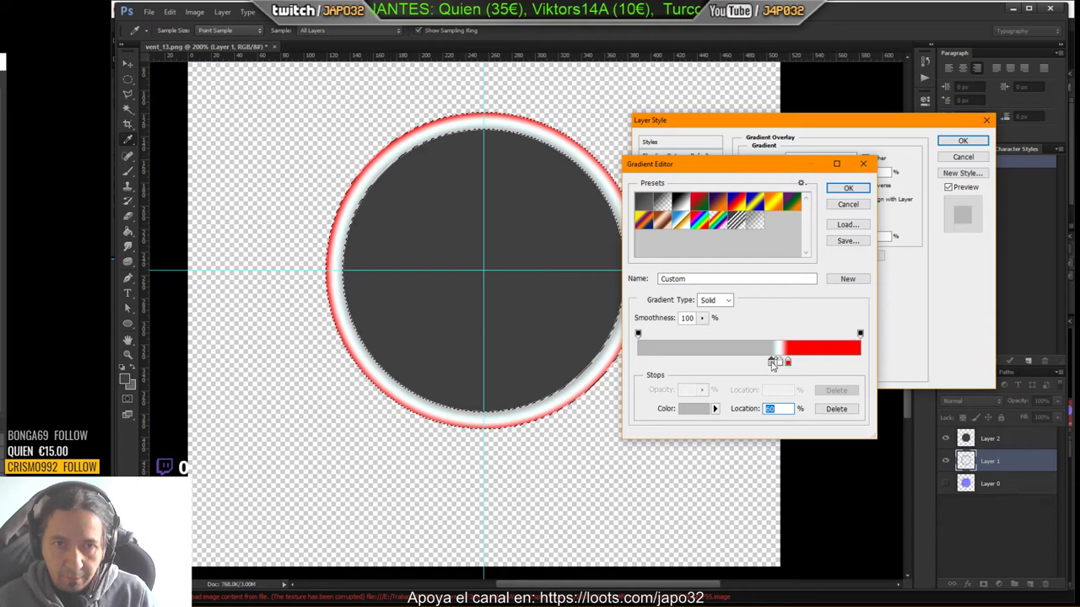
Step: Color the 60% stop dark gray 404040, sampled from the disc, and make the white 64% stop black
{"action": "double_click", "coordinate": [772, 362]}
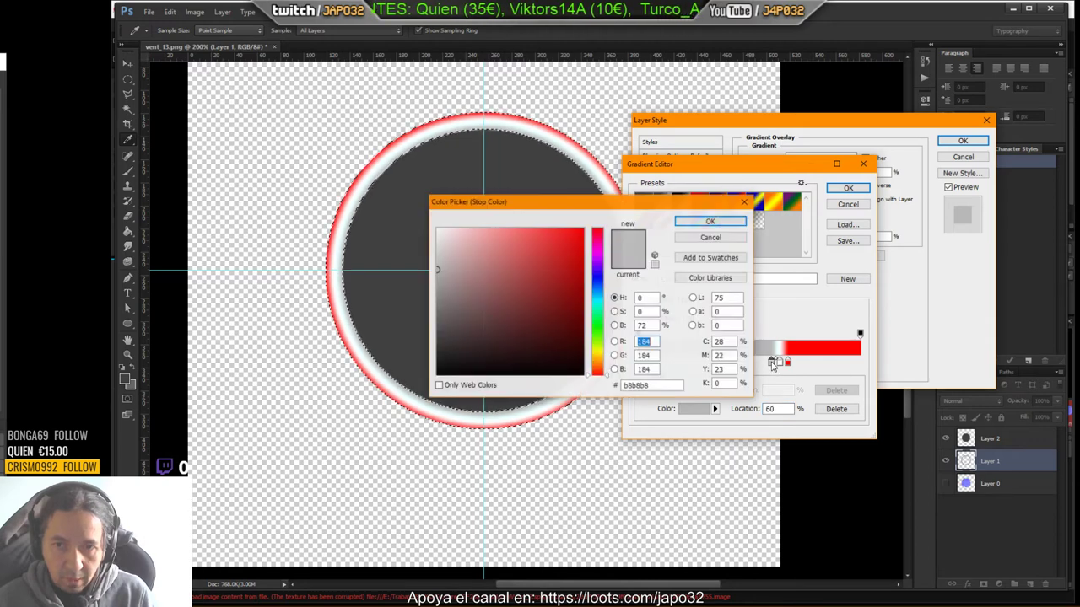
{"action": "left_click", "coordinate": [410, 240]}
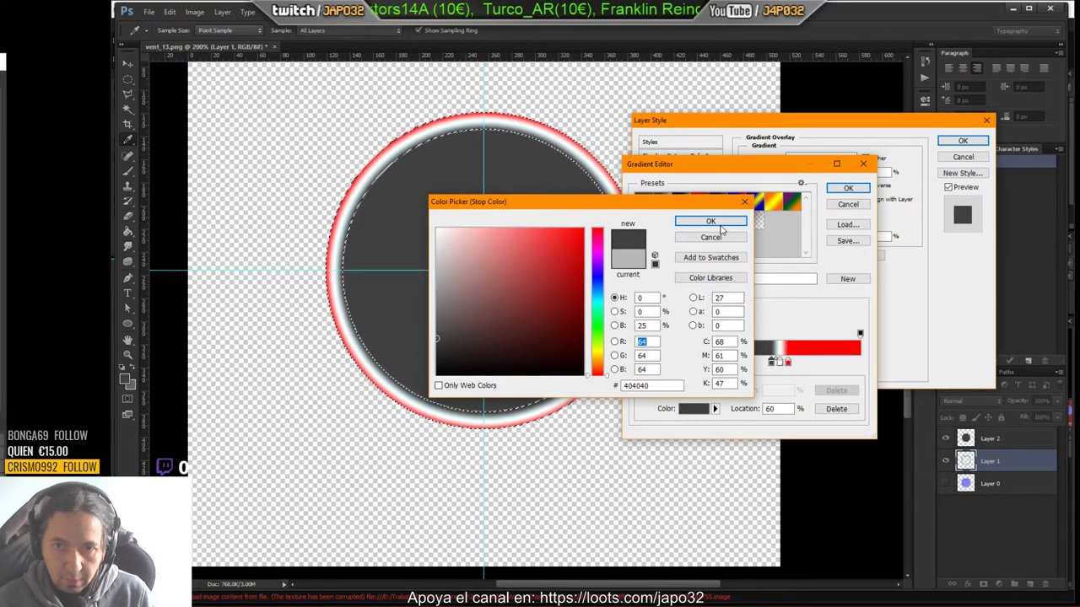
{"action": "left_click", "coordinate": [711, 221]}
{"action": "double_click", "coordinate": [779, 363]}
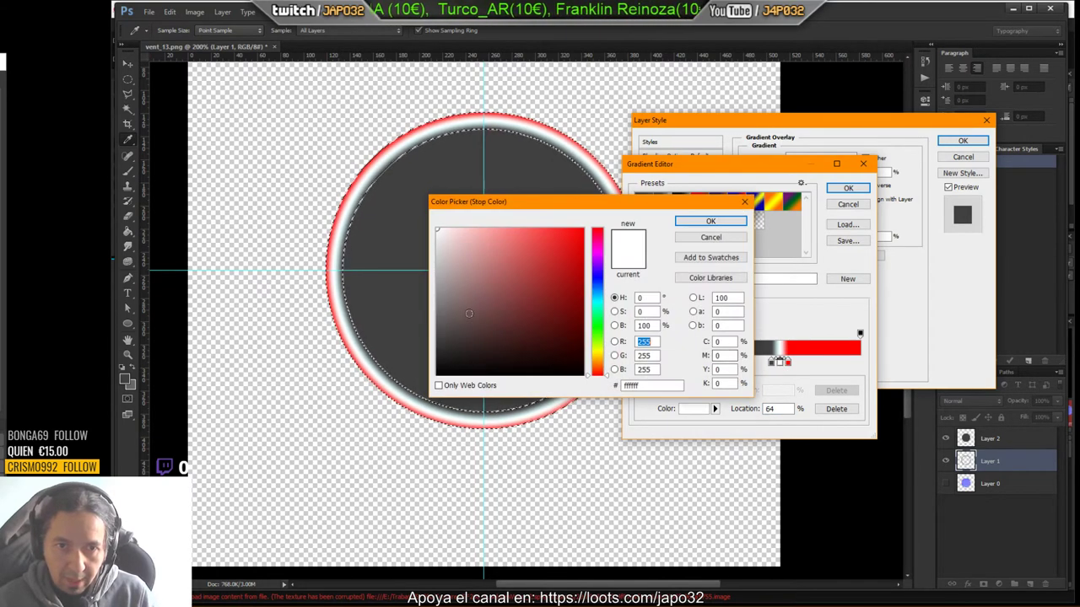
{"action": "type", "text": "0"}
{"action": "left_click", "coordinate": [739, 222]}
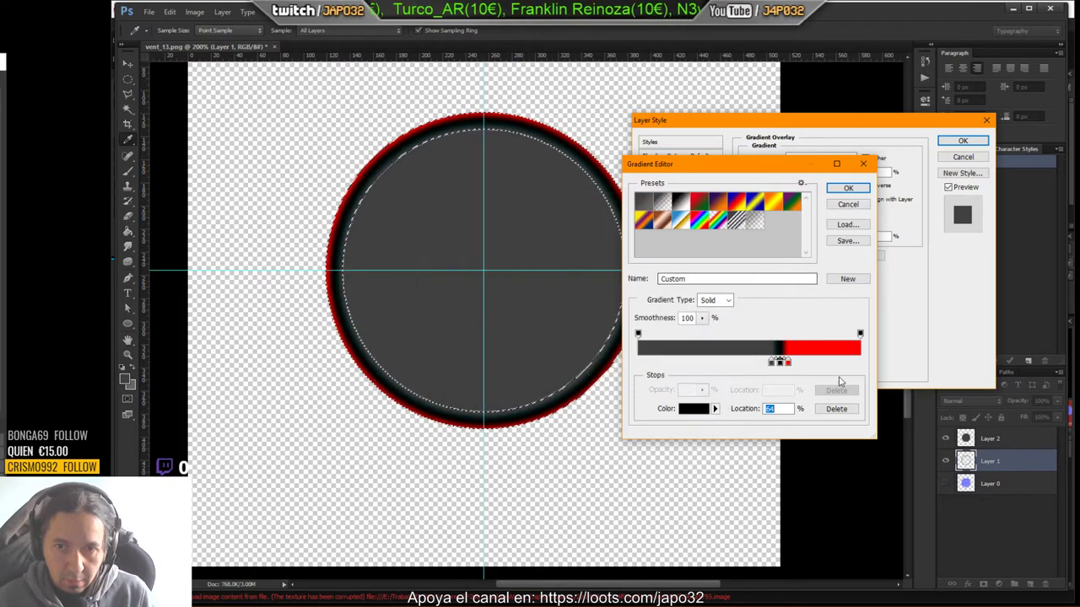
Step: Recolor the red 68% stop a neutral medium gray, apply the Gradient Overlay to the ring, and deselect
{"action": "double_click", "coordinate": [788, 363]}
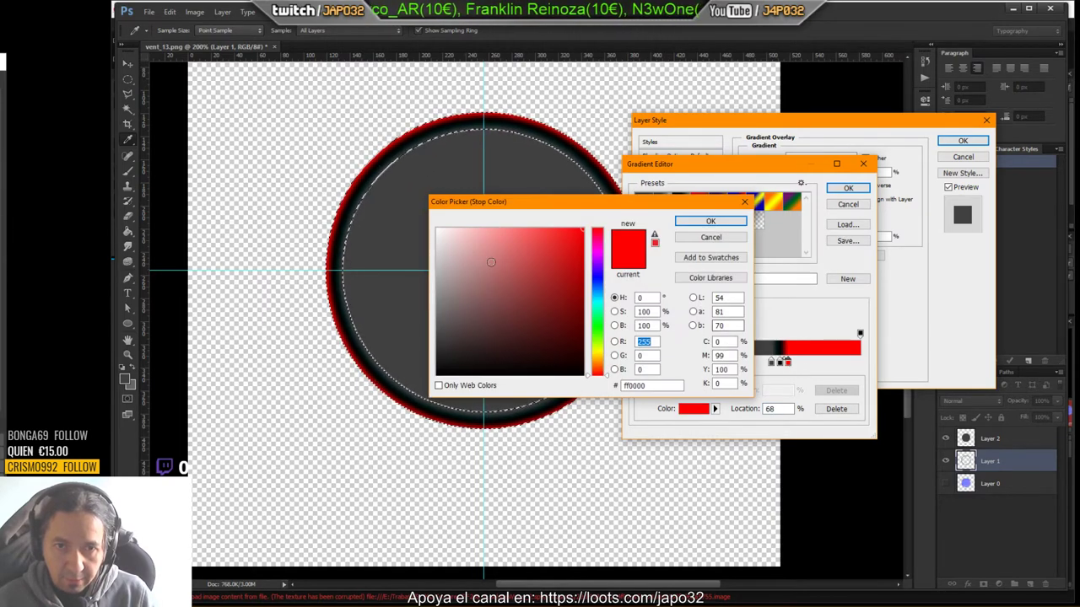
{"action": "left_click", "coordinate": [330, 234]}
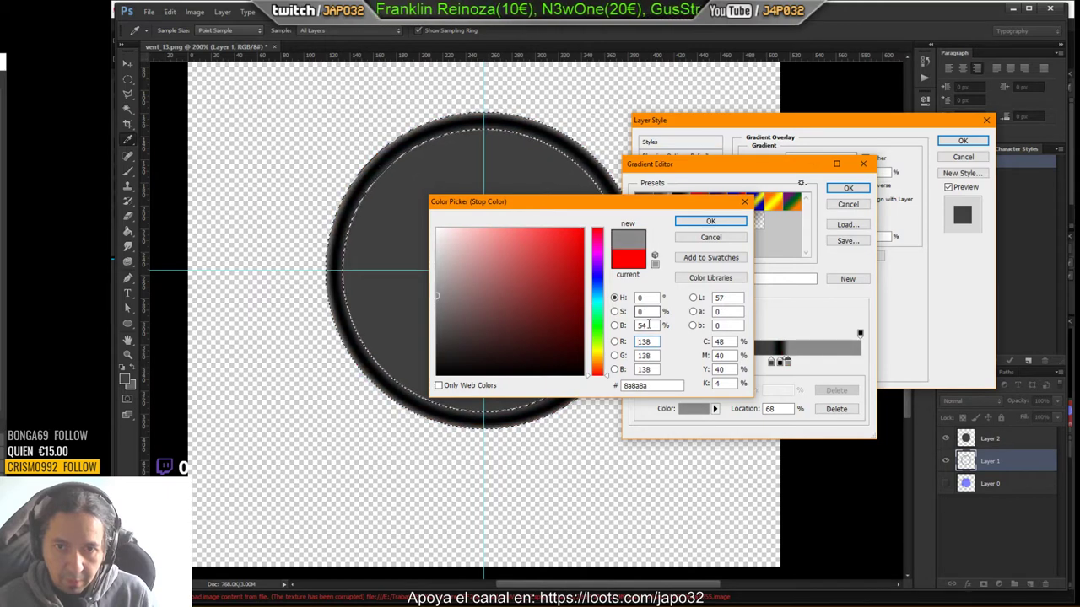
{"action": "left_click_drag", "start_coordinate": [650, 325], "coordinate": [604, 326]}
{"action": "key", "text": "Return"}
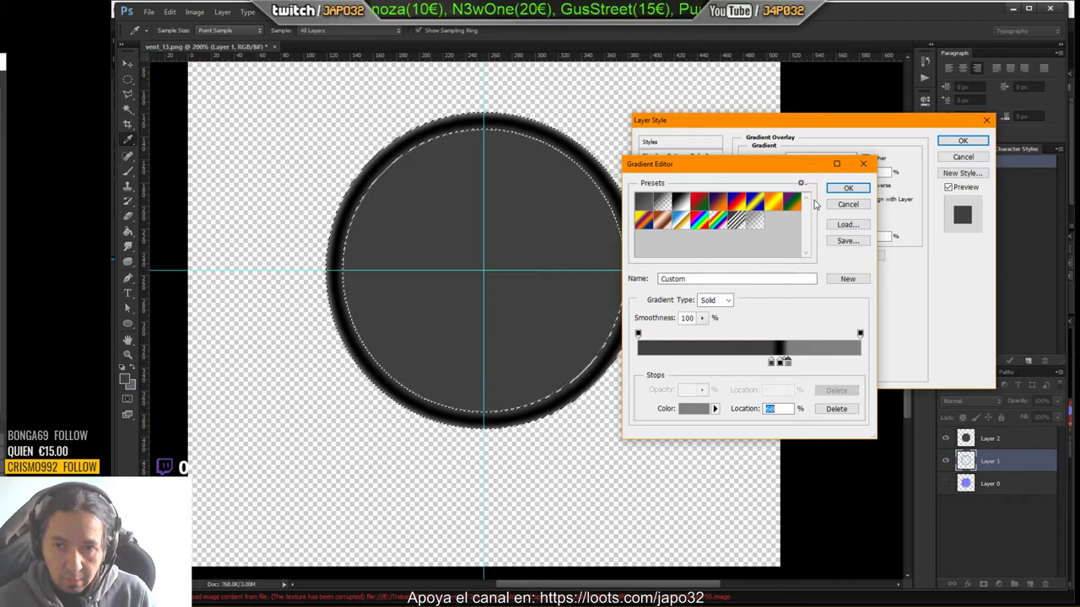
{"action": "left_click", "coordinate": [850, 188]}
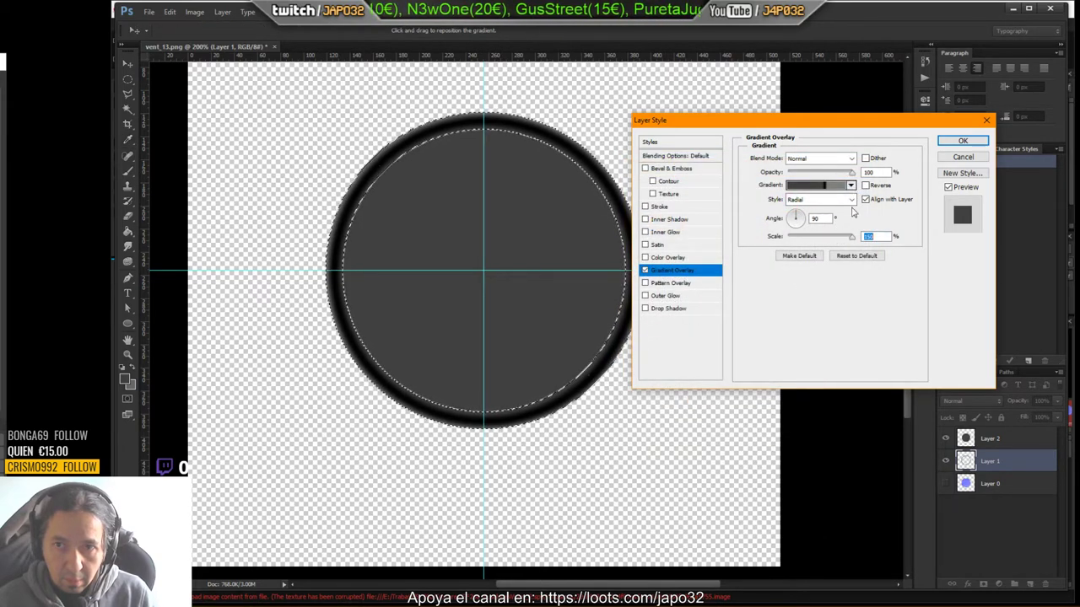
{"action": "left_click", "coordinate": [962, 140]}
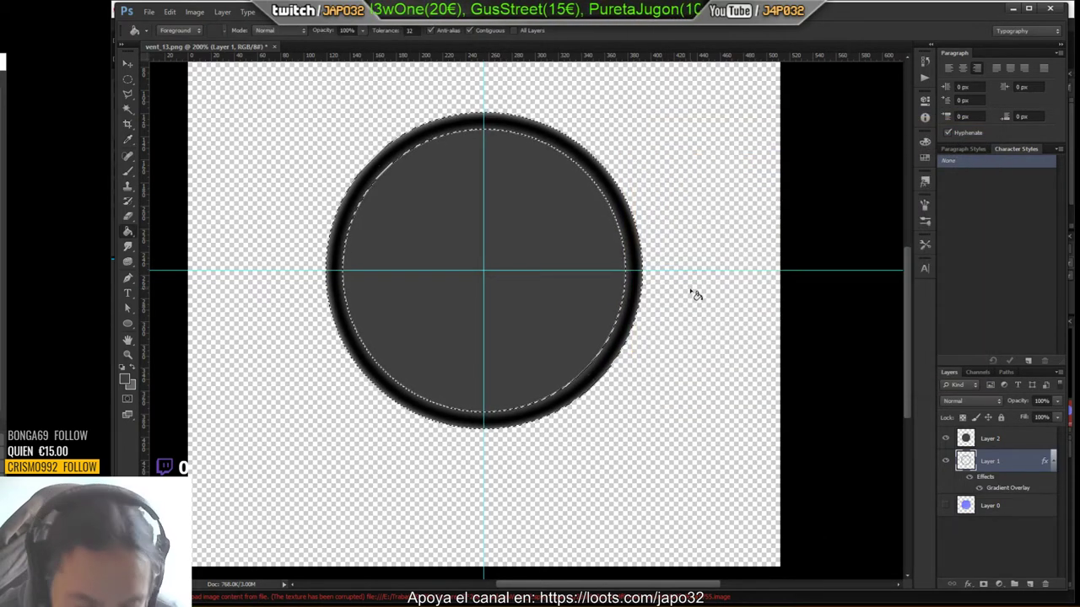
{"action": "key", "text": "ctrl+d"}
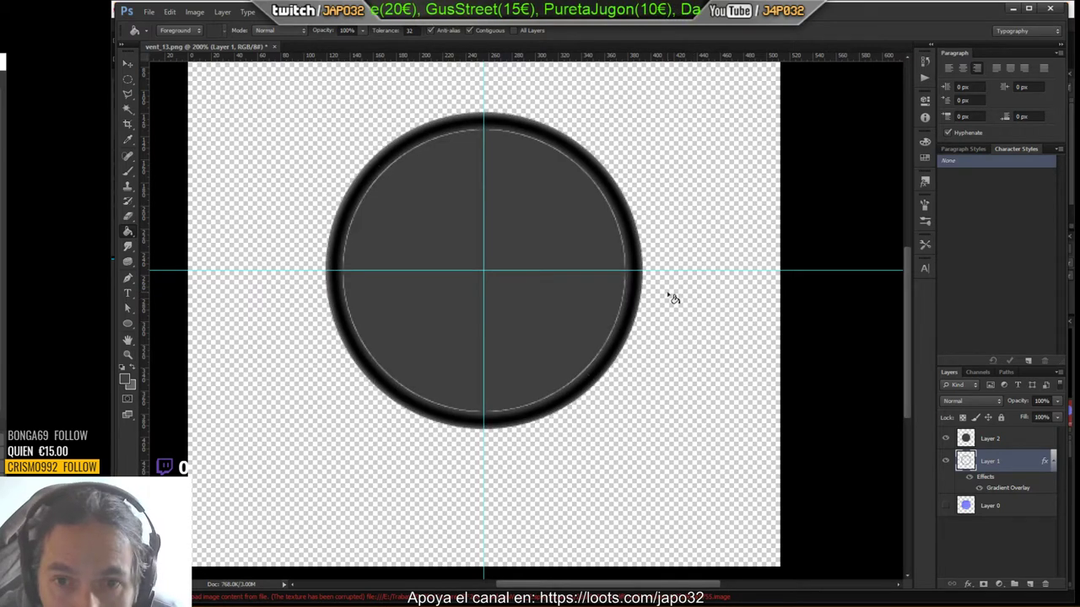
Step: Examine the seam between the ring and the disc at 400% by toggling Layers 1 and 2, and select Layer 2
{"action": "left_click", "coordinate": [127, 354]}
{"action": "left_click", "coordinate": [531, 289]}
{"action": "left_click", "coordinate": [442, 305]}
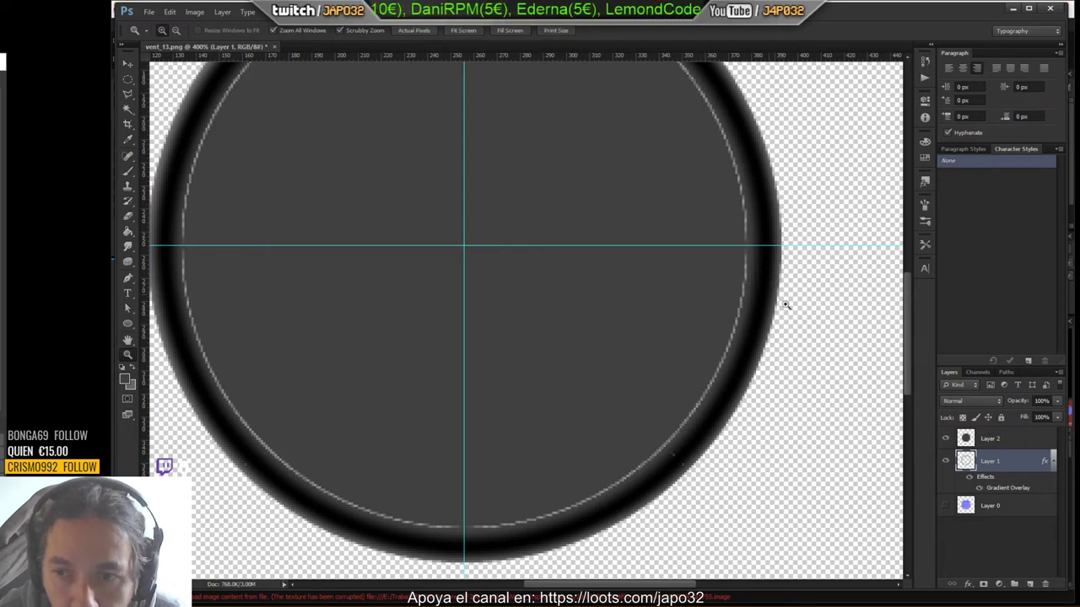
{"action": "left_click", "coordinate": [945, 461]}
{"action": "left_click", "coordinate": [945, 460]}
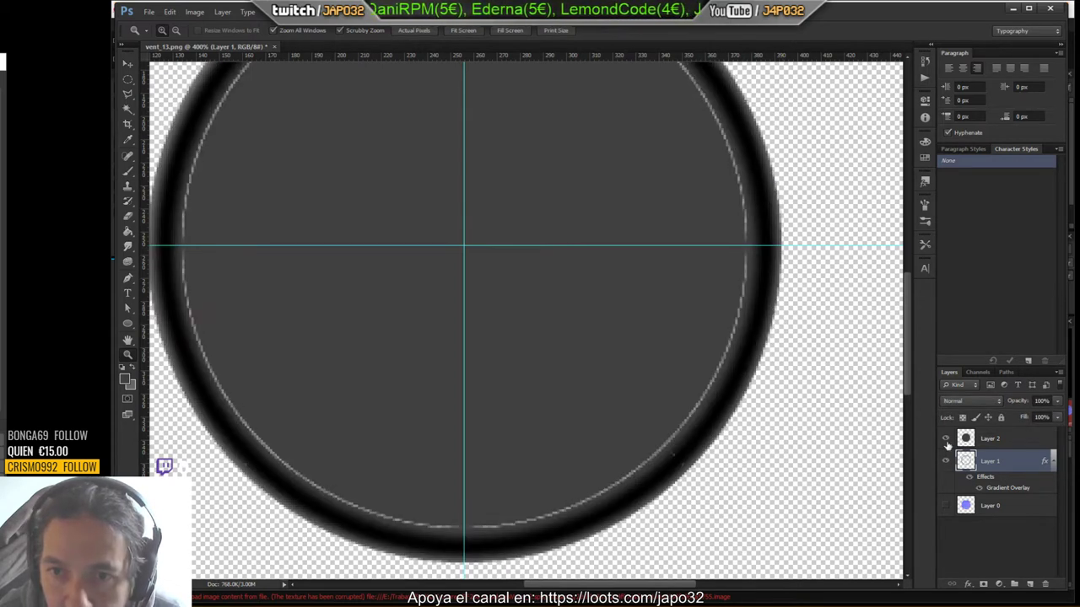
{"action": "left_click", "coordinate": [946, 438]}
{"action": "left_click", "coordinate": [945, 438]}
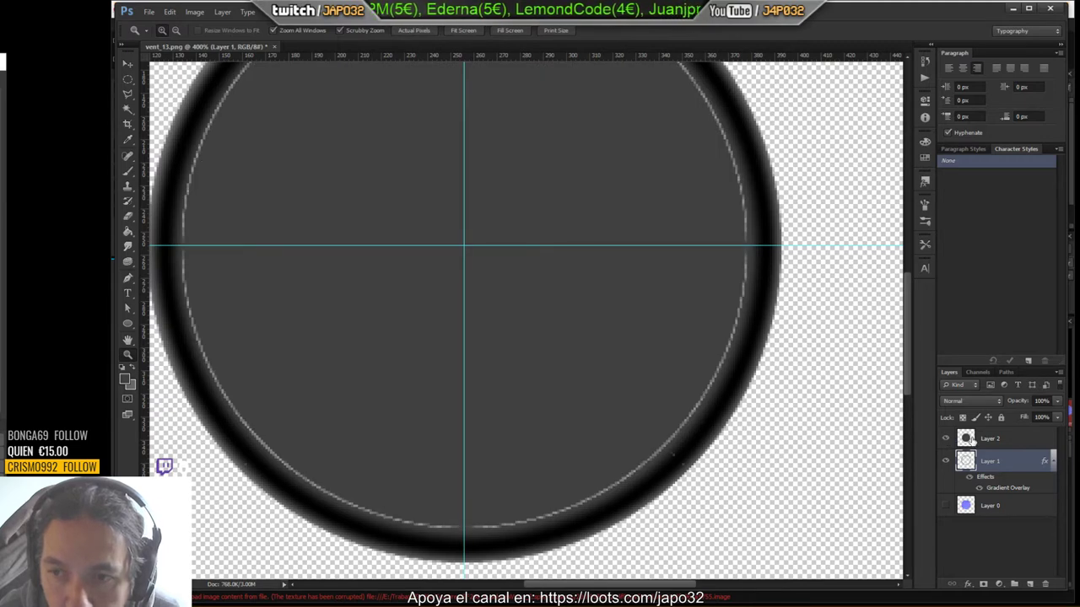
{"action": "left_click", "coordinate": [972, 439]}
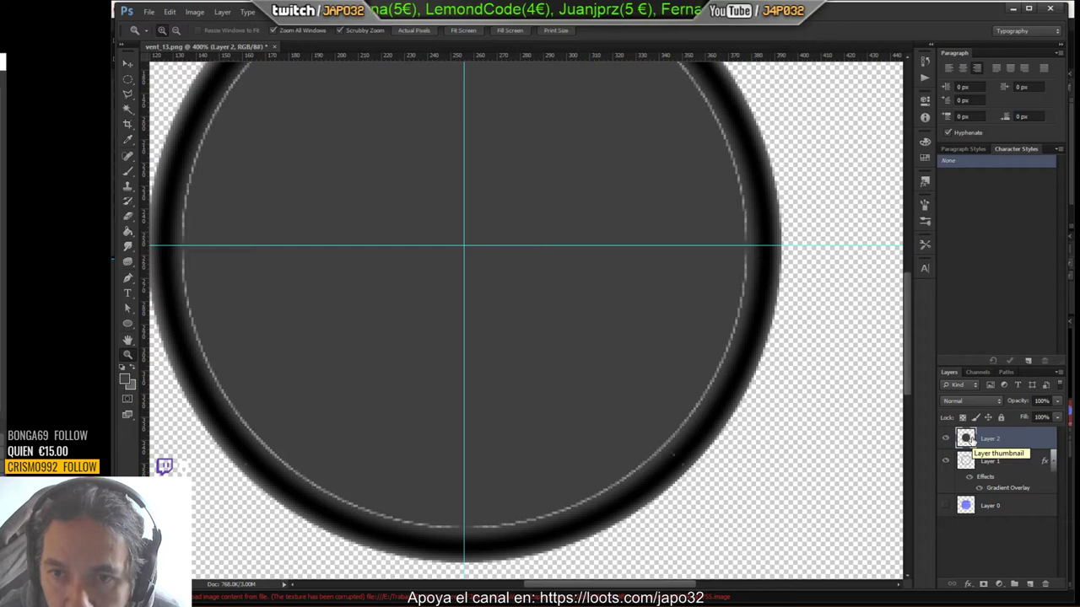
Step: Make Layer 1 active and switch to the Brush tool with a small, fully hard tip
{"action": "left_click", "coordinate": [967, 462]}
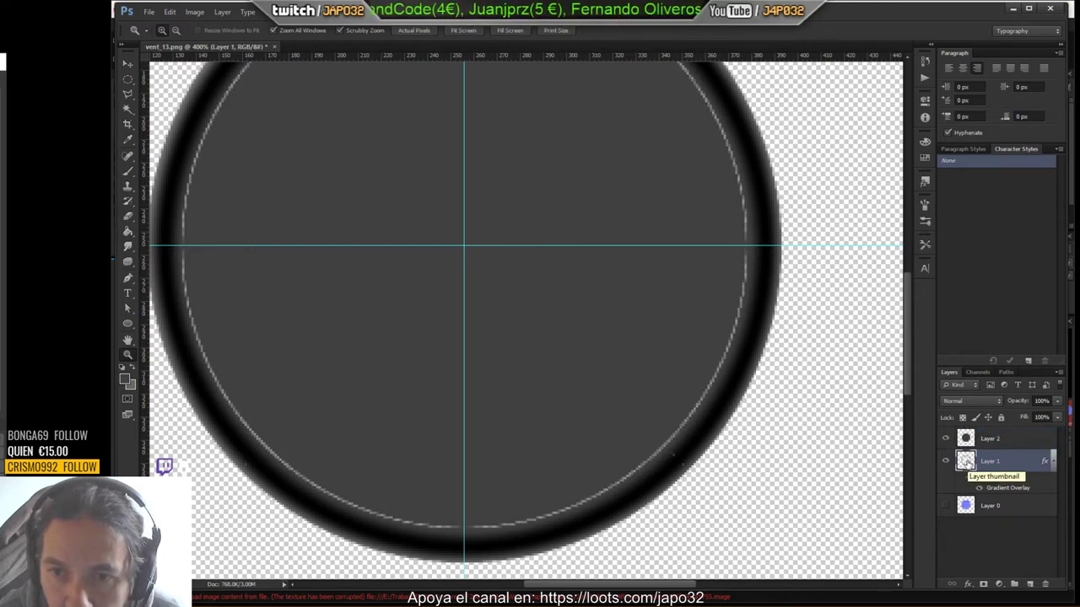
{"action": "left_click", "coordinate": [128, 174]}
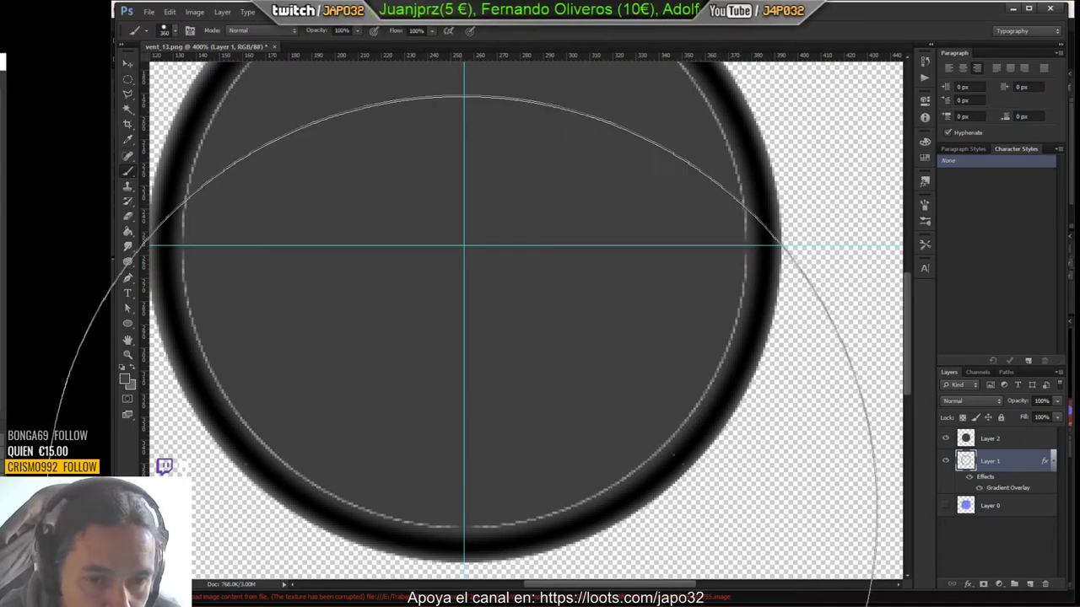
{"action": "right_click", "coordinate": [502, 400]}
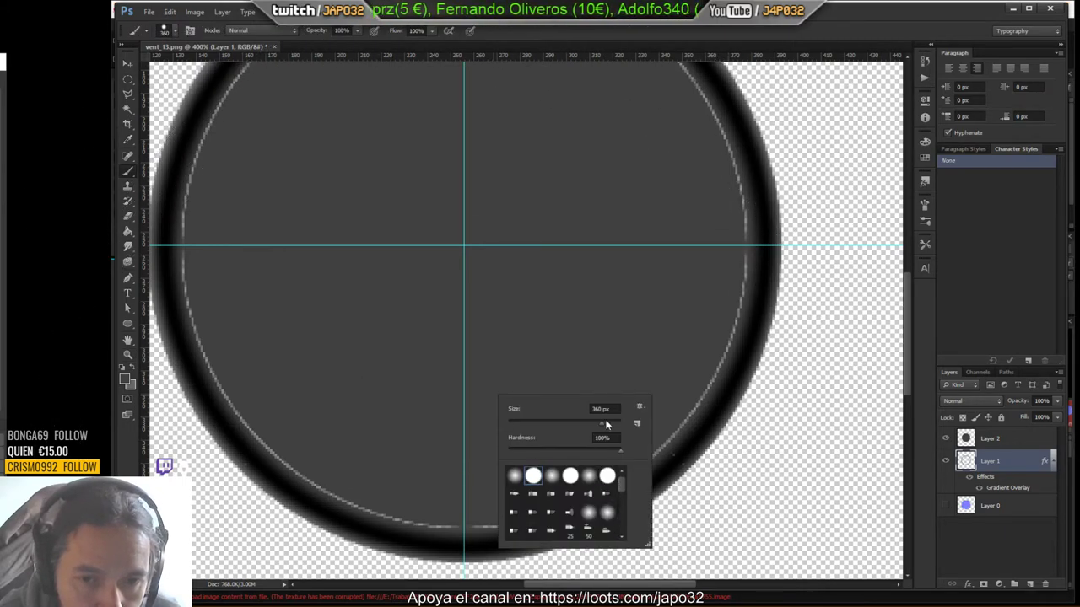
{"action": "left_click_drag", "start_coordinate": [606, 424], "coordinate": [513, 424]}
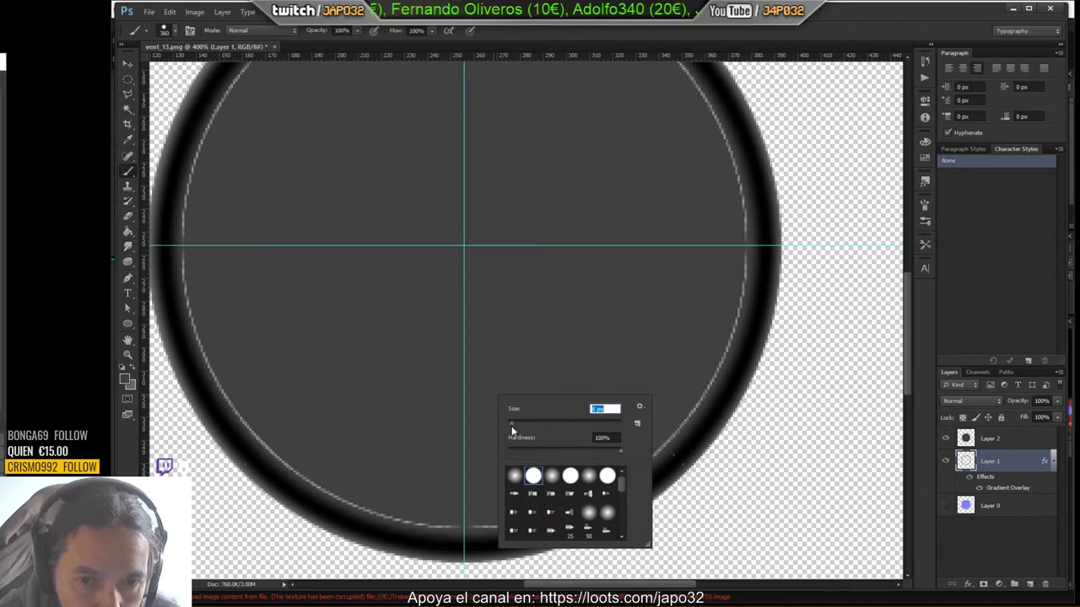
{"action": "key", "text": "Return"}
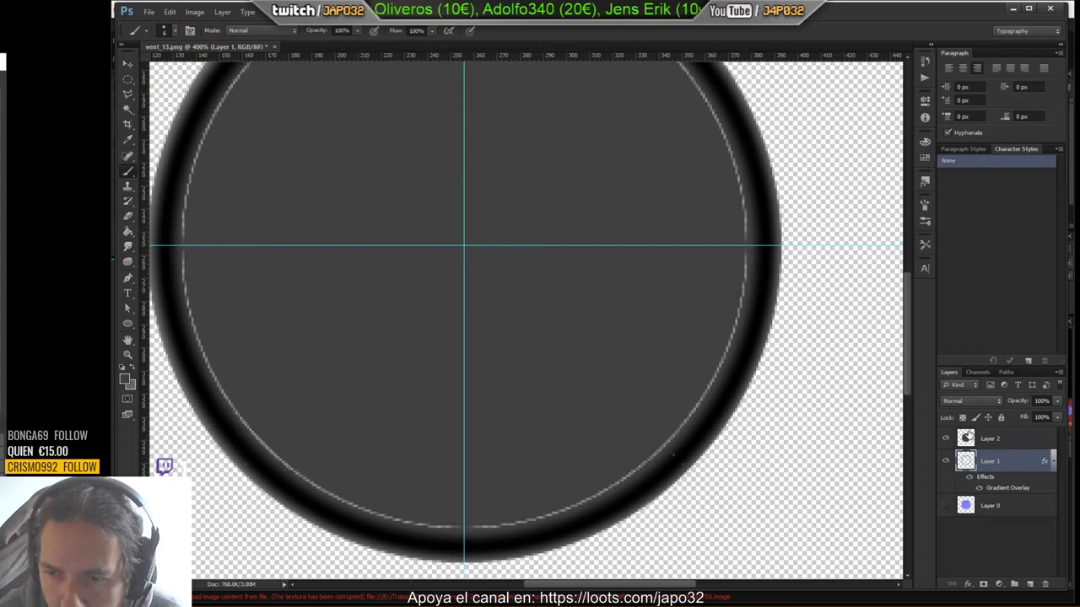
Step: Load Layer 2's disc outline as a selection, expand it by 2 pixels, and check it against the ring with Layer 2 temporarily hidden
{"action": "left_click", "coordinate": [966, 438], "text": "ctrl"}
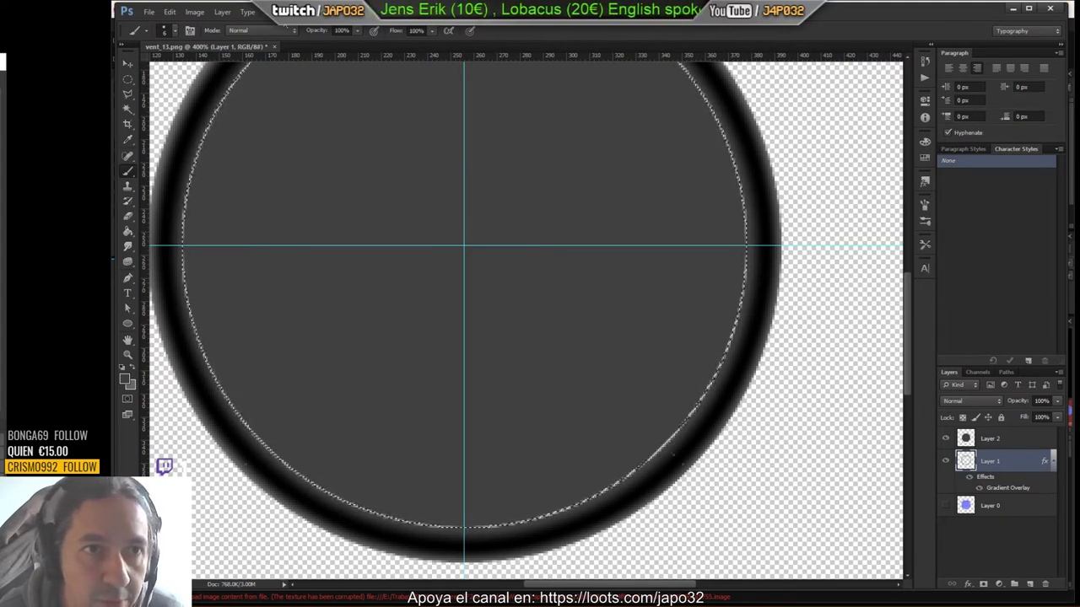
{"action": "left_click", "coordinate": [273, 12]}
{"action": "mouse_move", "coordinate": [291, 139]}
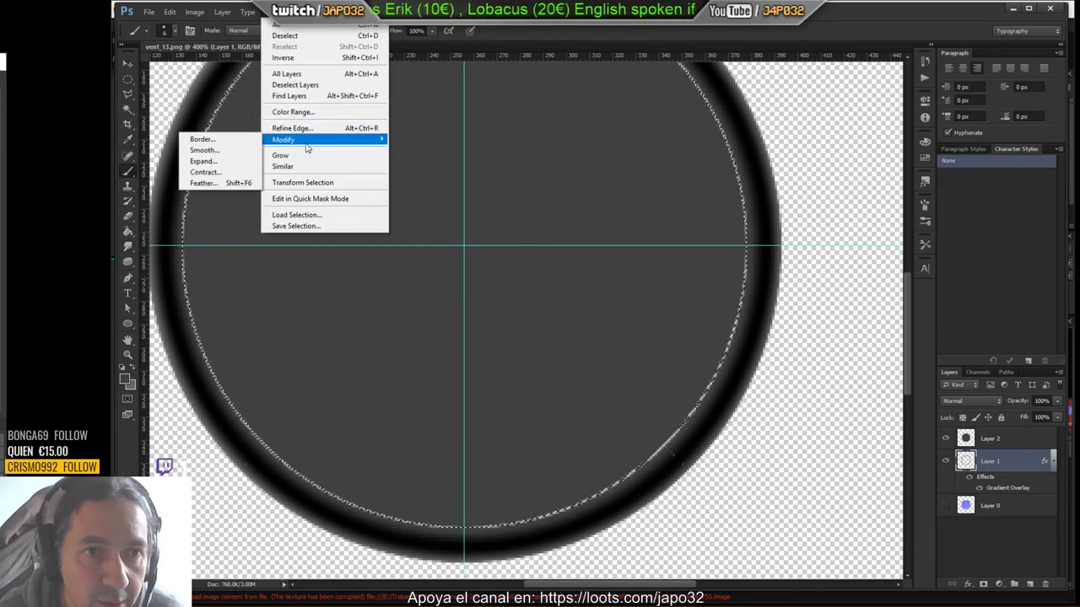
{"action": "left_click", "coordinate": [234, 161]}
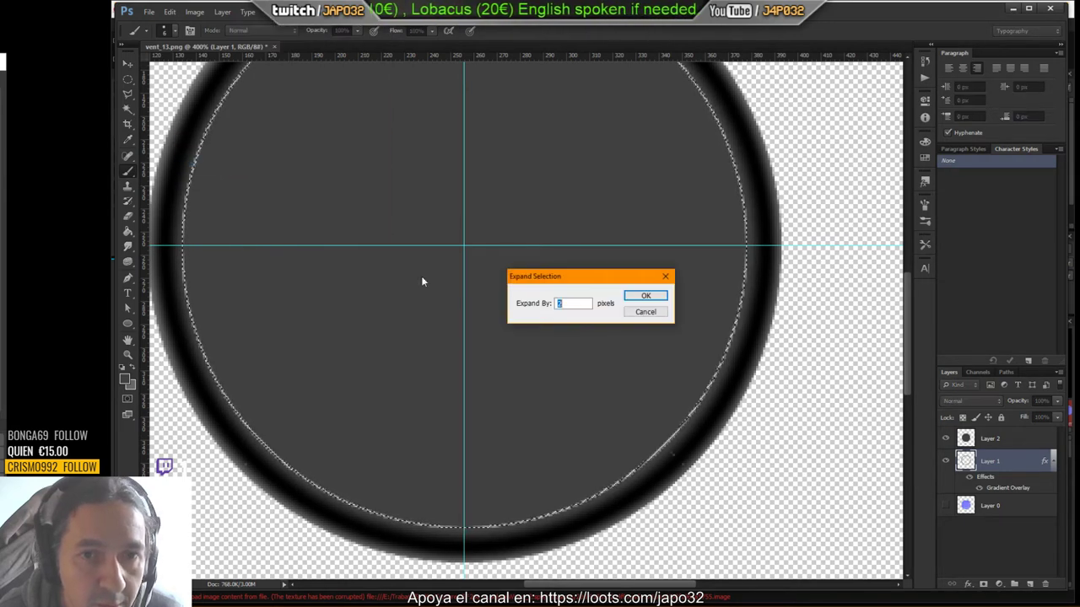
{"action": "left_click", "coordinate": [650, 296]}
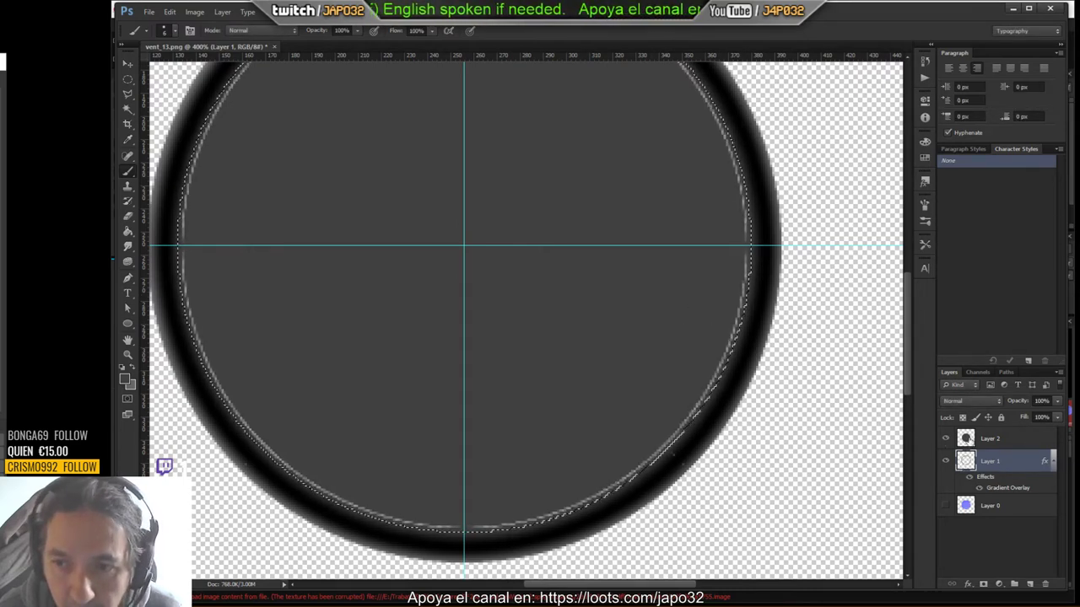
{"action": "left_click", "coordinate": [945, 438]}
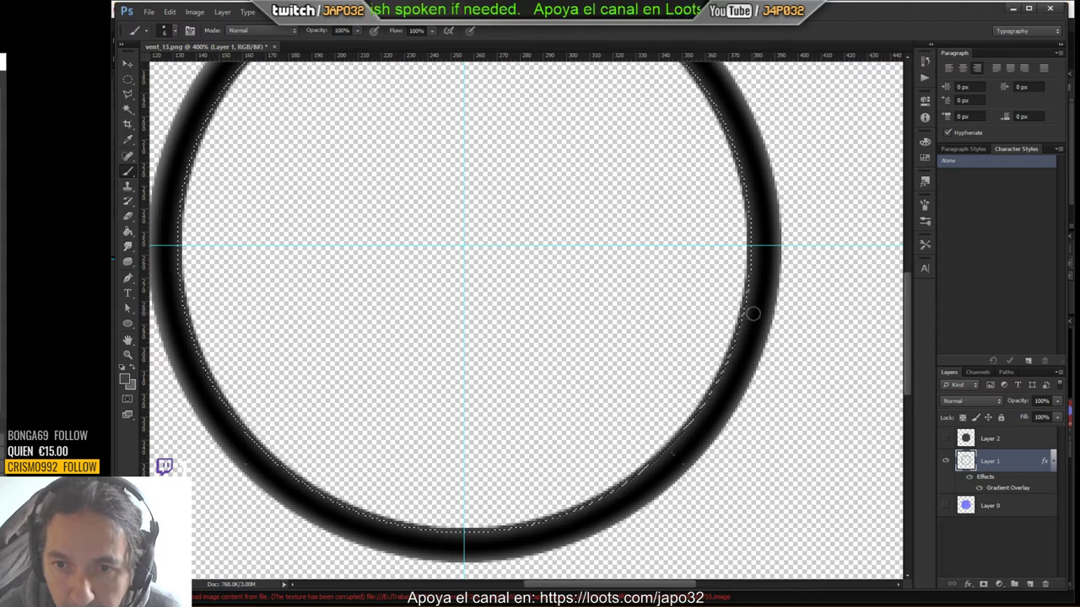
{"action": "left_click", "coordinate": [945, 438]}
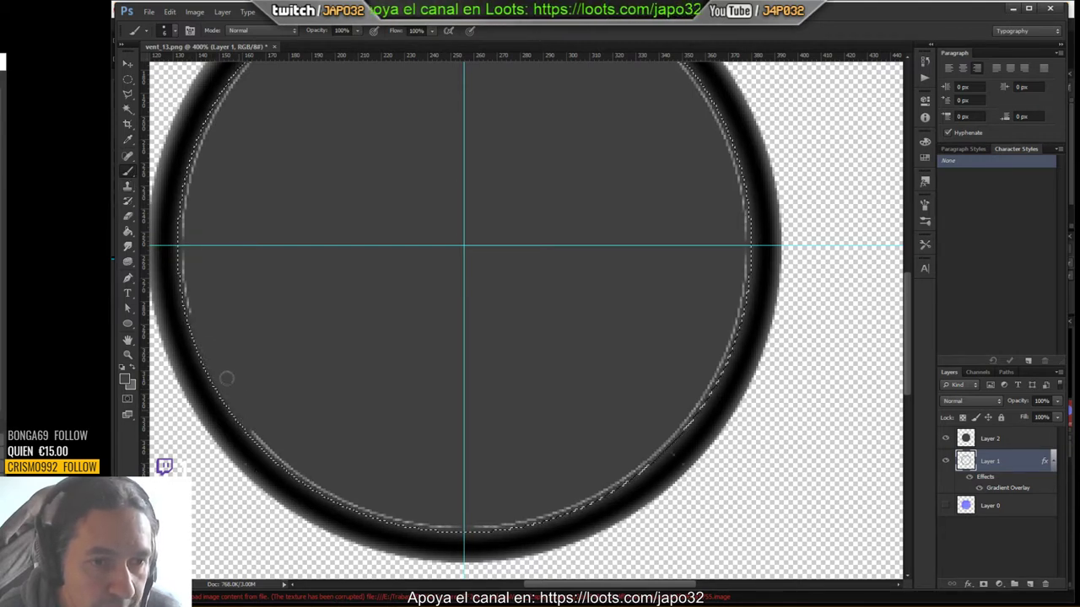
Step: Enlarge the hard brush to about 75 px, paint over the seam between ring and disc on Layer 1, and deselect
{"action": "right_click", "coordinate": [339, 492]}
{"action": "left_click_drag", "start_coordinate": [355, 484], "coordinate": [385, 484]}
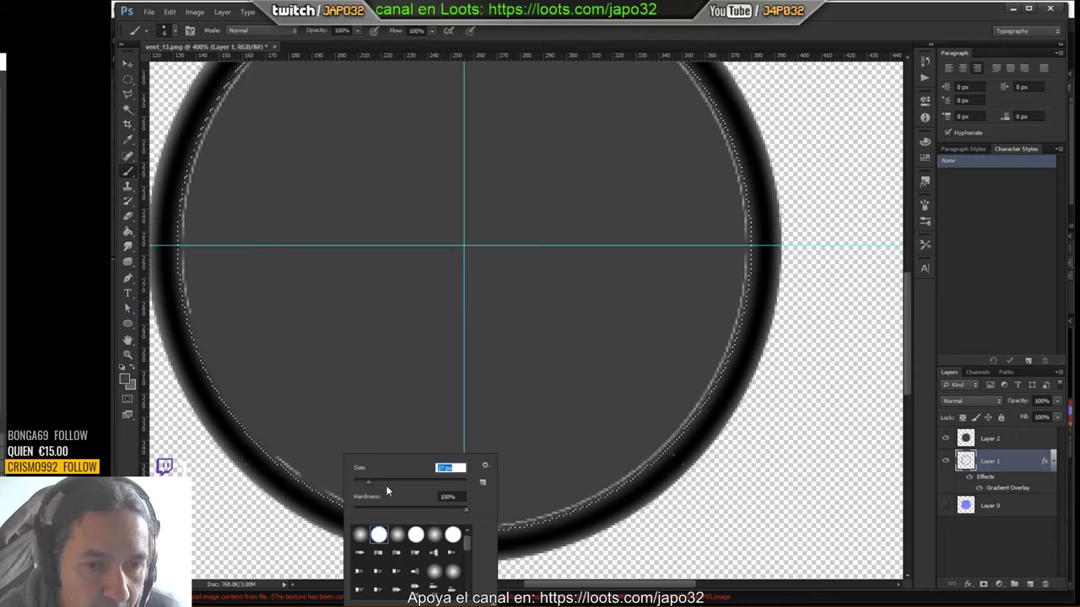
{"action": "left_click", "coordinate": [282, 447]}
{"action": "left_click_drag", "start_coordinate": [282, 446], "coordinate": [533, 514]}
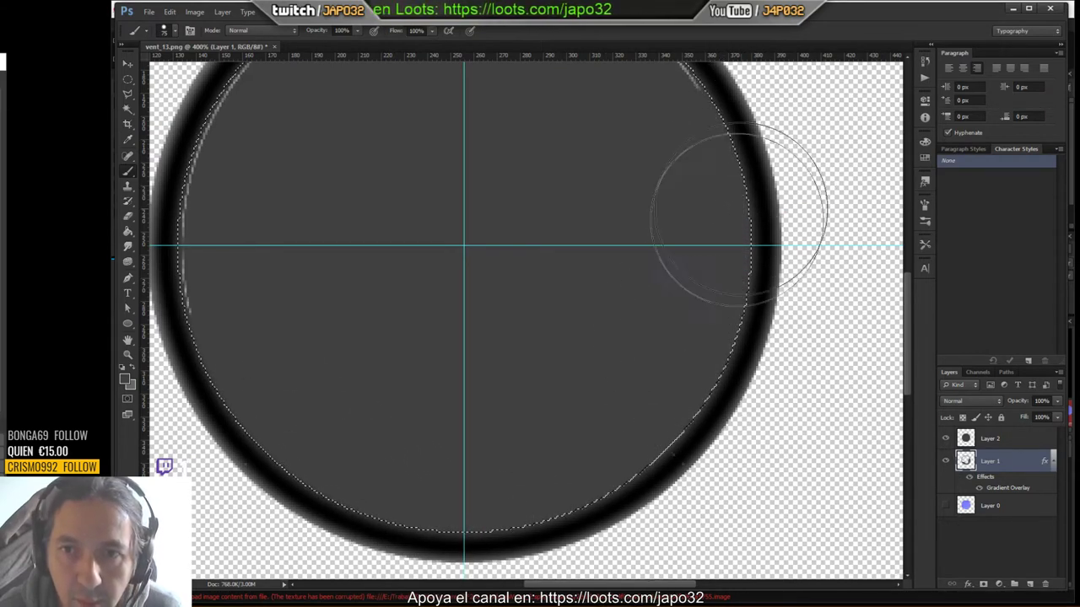
{"action": "left_click_drag", "start_coordinate": [688, 203], "coordinate": [752, 318]}
{"action": "mouse_move", "coordinate": [685, 136]}
{"action": "left_mouse_down"}
{"action": "mouse_move", "coordinate": [318, 121]}
{"action": "mouse_move", "coordinate": [190, 414]}
{"action": "mouse_move", "coordinate": [340, 528]}
{"action": "left_mouse_up"}
{"action": "key", "text": "ctrl+d"}
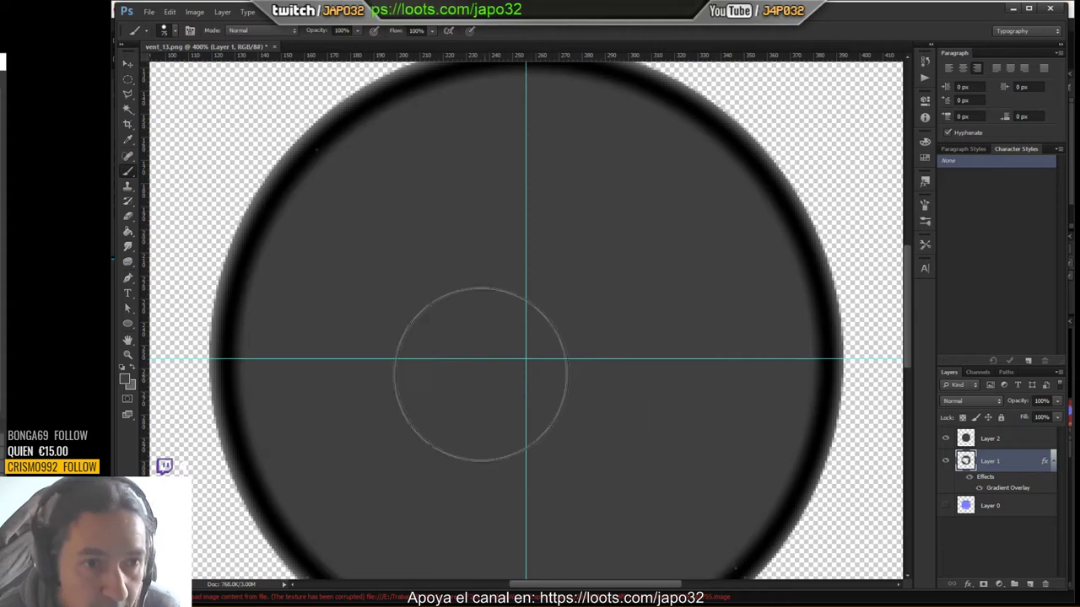
Step: Load the central disc's outline as a selection and set the foreground color to medium gray 6c6c6c
{"action": "left_click", "coordinate": [127, 354]}
{"action": "left_click", "coordinate": [449, 298], "text": "alt"}
{"action": "left_click", "coordinate": [454, 299], "text": "alt"}
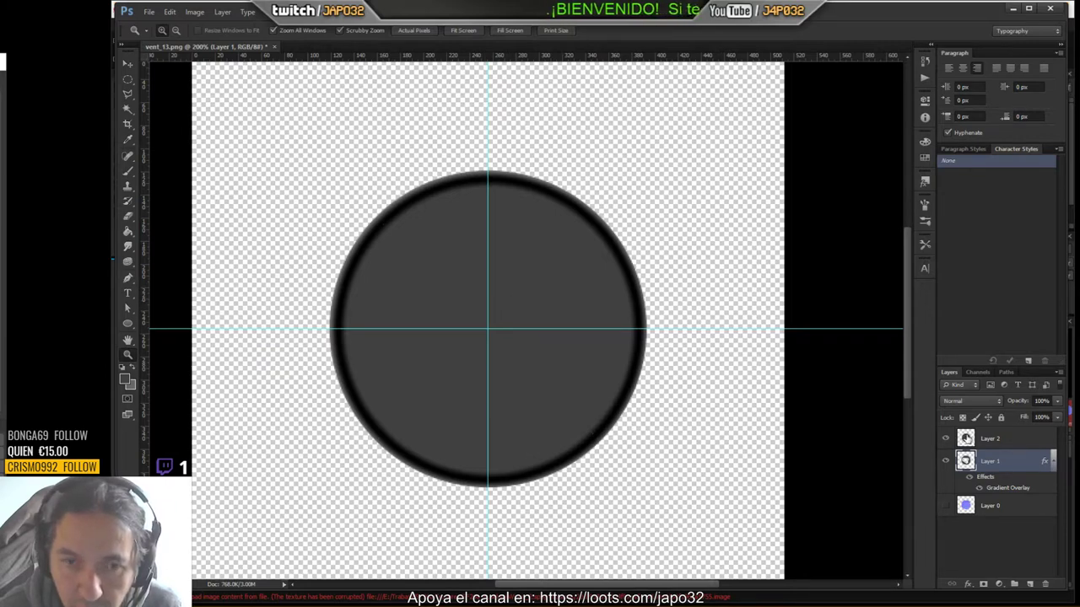
{"action": "left_click", "coordinate": [966, 439]}
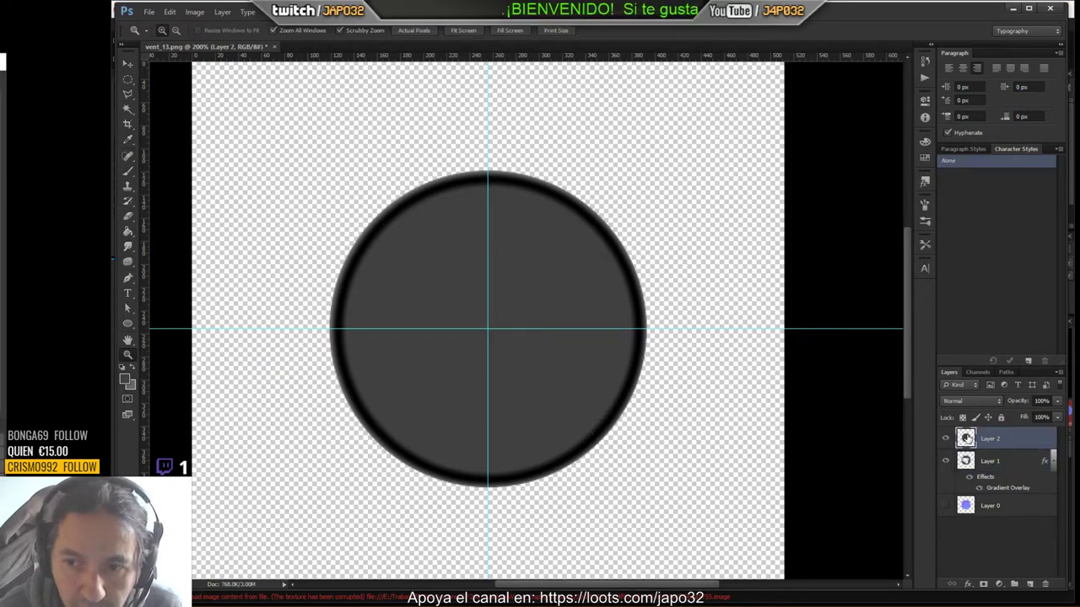
{"action": "left_click", "coordinate": [966, 459]}
{"action": "left_click", "coordinate": [966, 460], "text": "ctrl"}
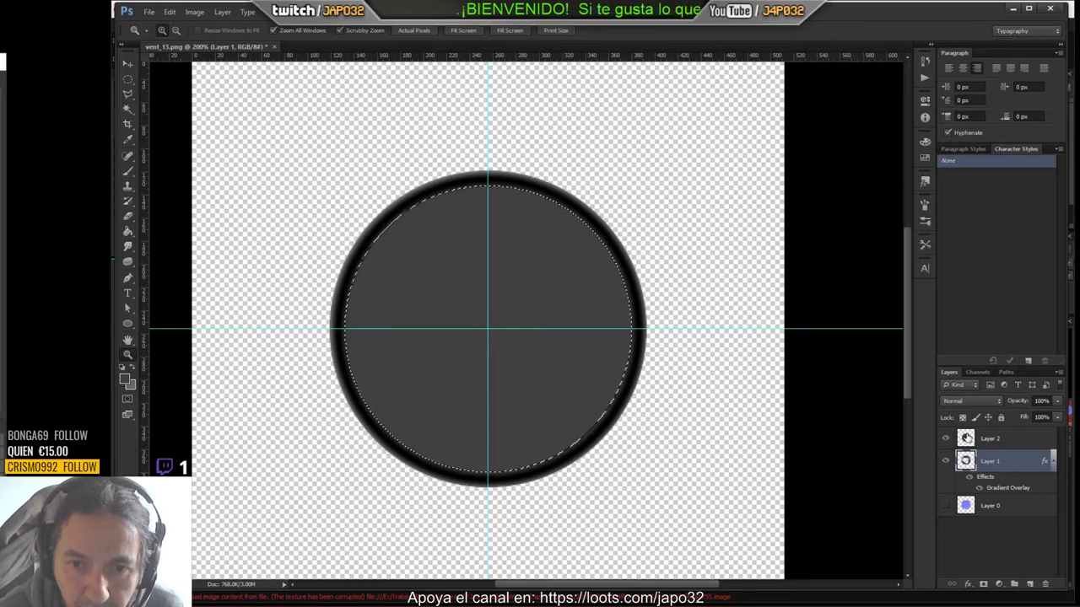
{"action": "left_click", "coordinate": [127, 382]}
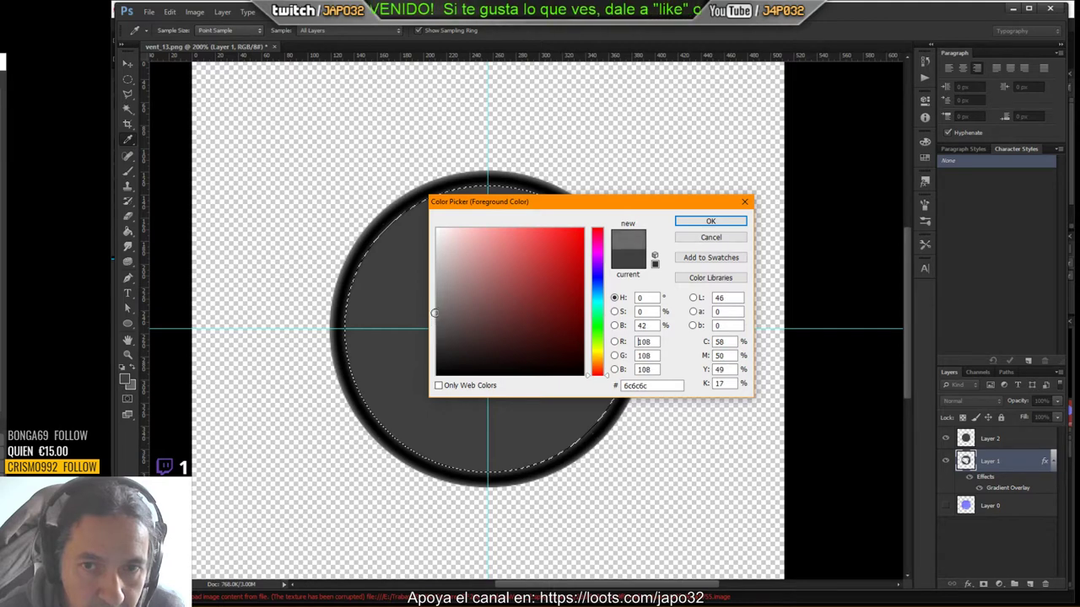
{"action": "left_click", "coordinate": [710, 221]}
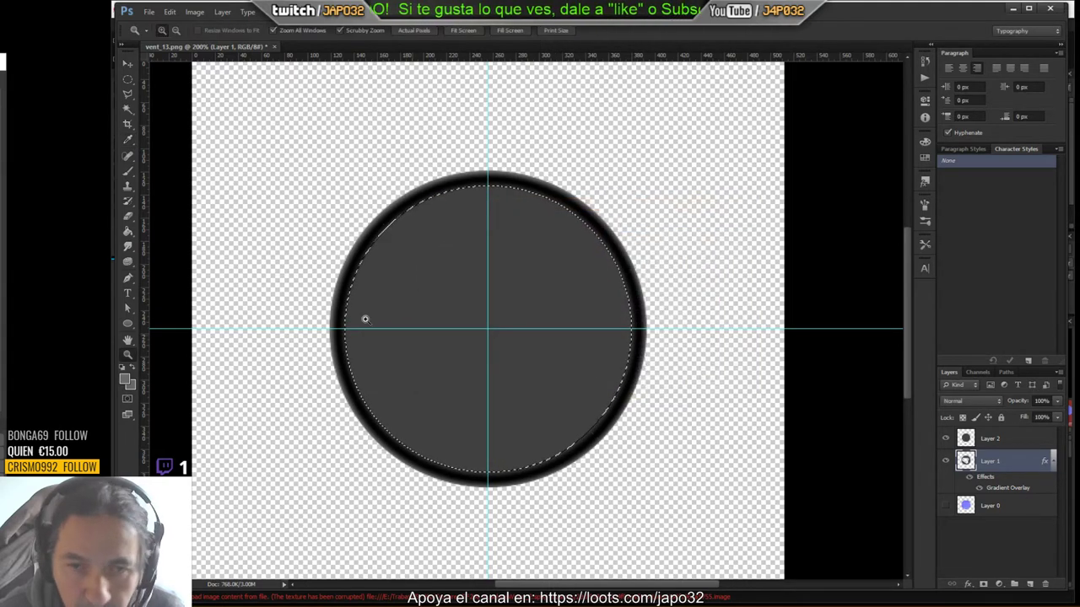
Step: Paint the whole selected disc on Layer 2 with the foreground gray using the Brush tool, and deselect
{"action": "left_click", "coordinate": [129, 80]}
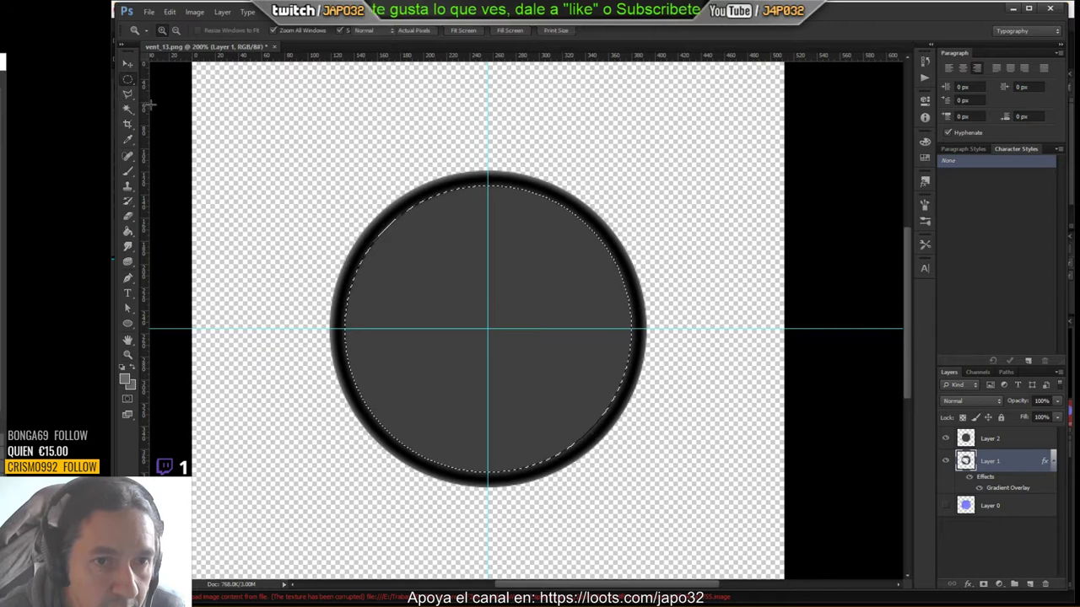
{"action": "left_click", "coordinate": [129, 172]}
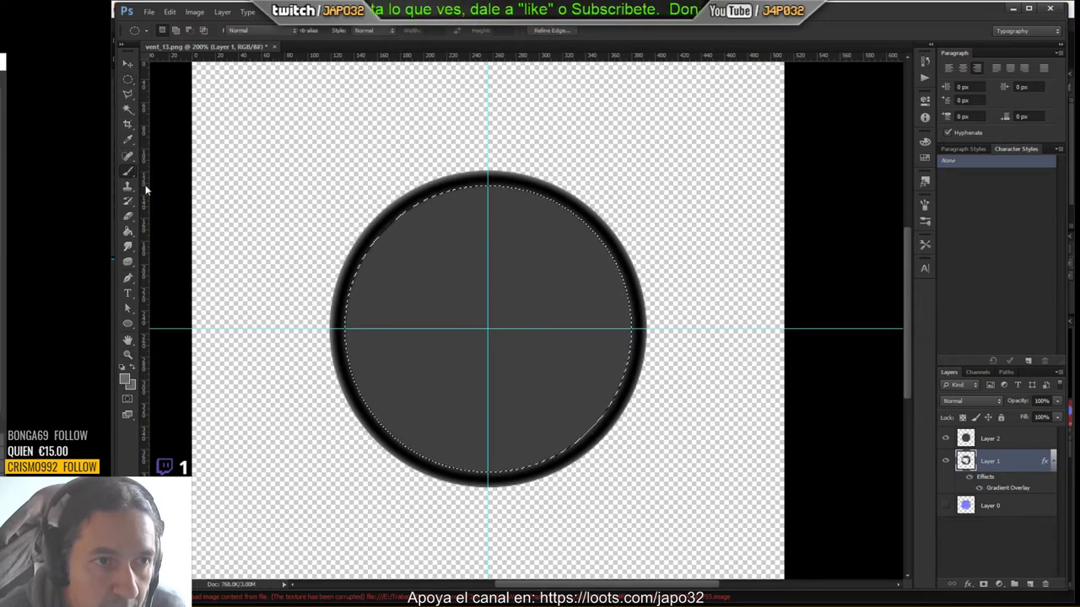
{"action": "key", "text": "b"}
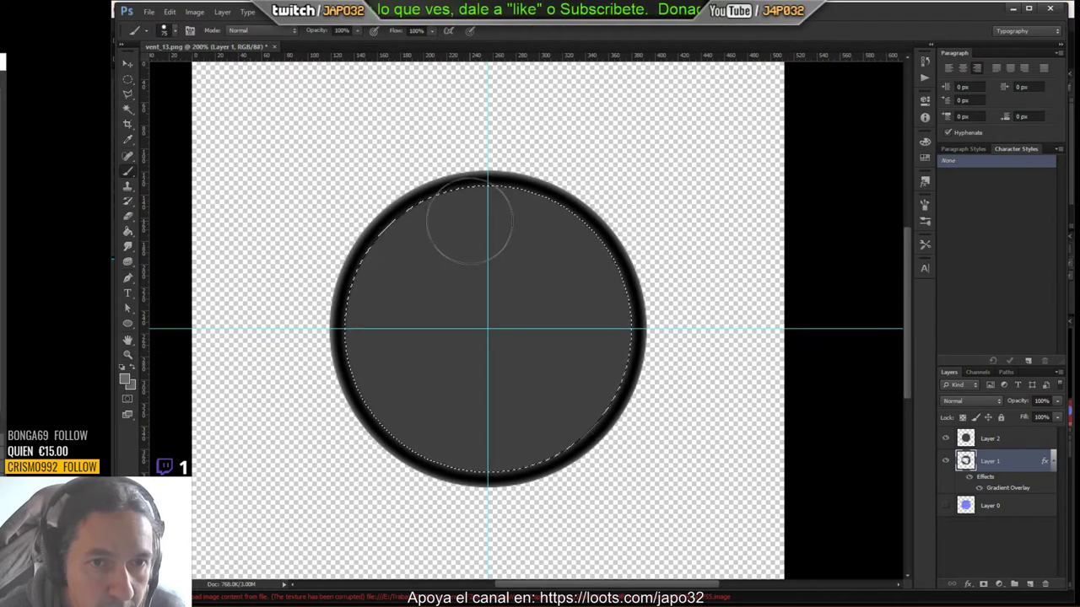
{"action": "left_click", "coordinate": [975, 440]}
{"action": "mouse_move", "coordinate": [518, 278]}
{"action": "left_mouse_down"}
{"action": "mouse_move", "coordinate": [477, 217]}
{"action": "mouse_move", "coordinate": [362, 446]}
{"action": "mouse_move", "coordinate": [415, 226]}
{"action": "mouse_move", "coordinate": [538, 161]}
{"action": "mouse_move", "coordinate": [593, 263]}
{"action": "mouse_move", "coordinate": [366, 501]}
{"action": "mouse_move", "coordinate": [572, 442]}
{"action": "left_mouse_up"}
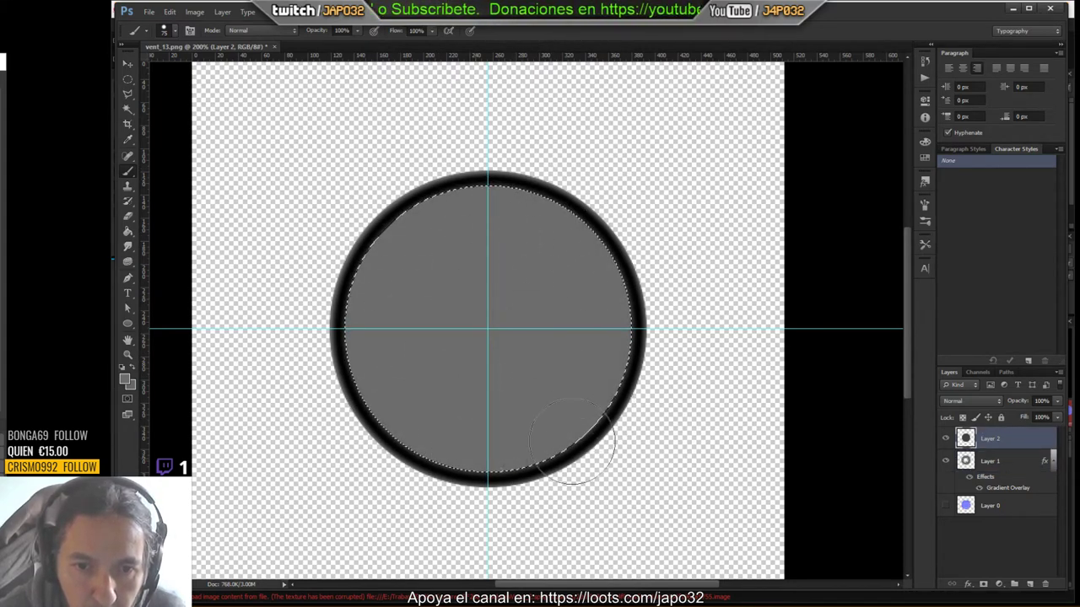
{"action": "key", "text": "ctrl+d"}
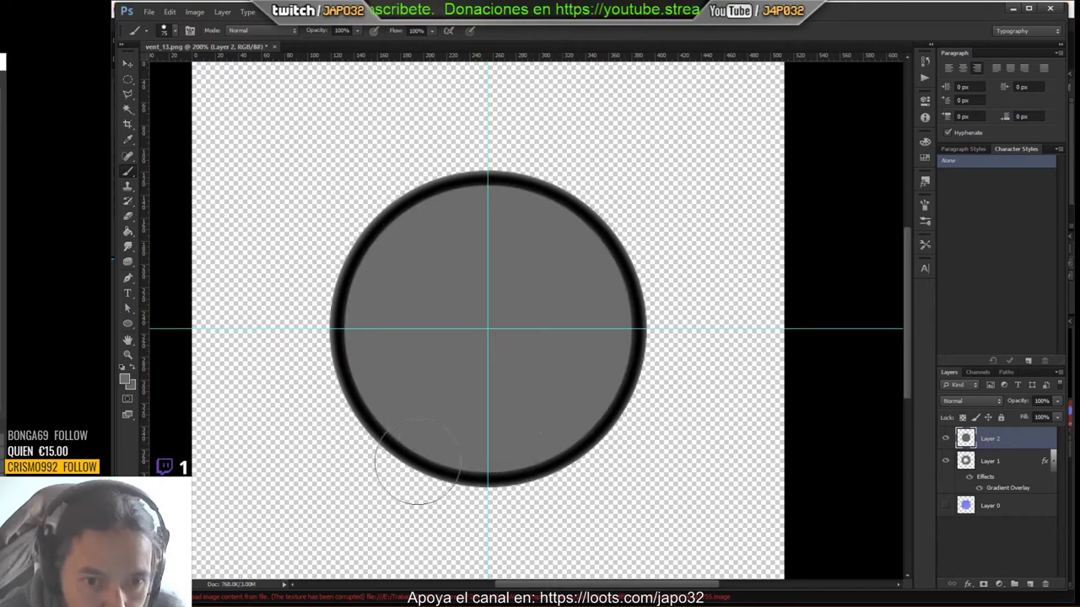
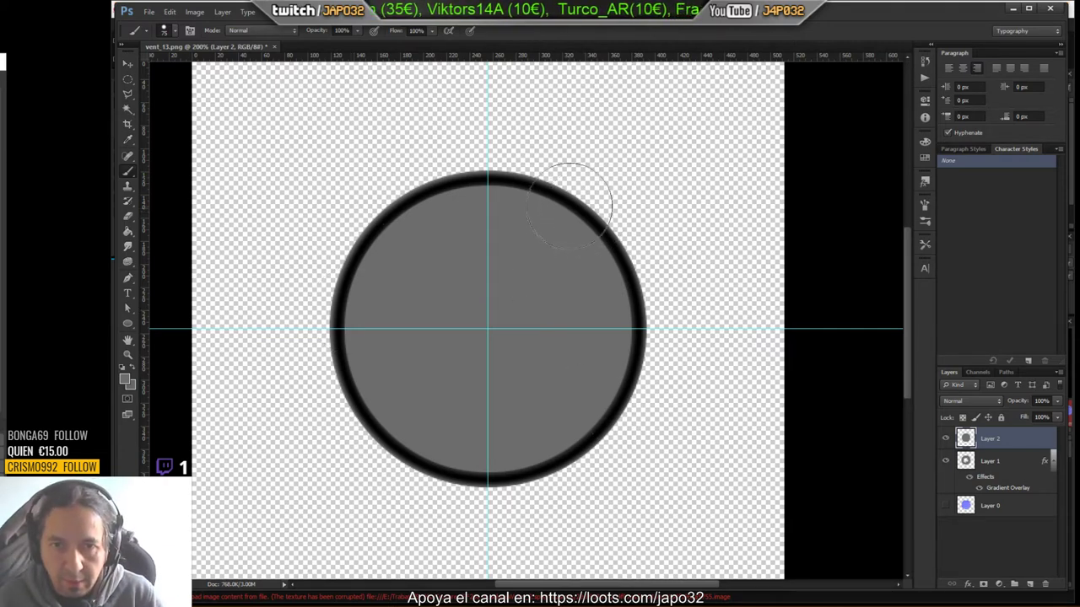
Step: Examine the upper ring's shading and edge pixels at 3200%, and return to the full canvas view at 100%
{"action": "left_click", "coordinate": [129, 355]}
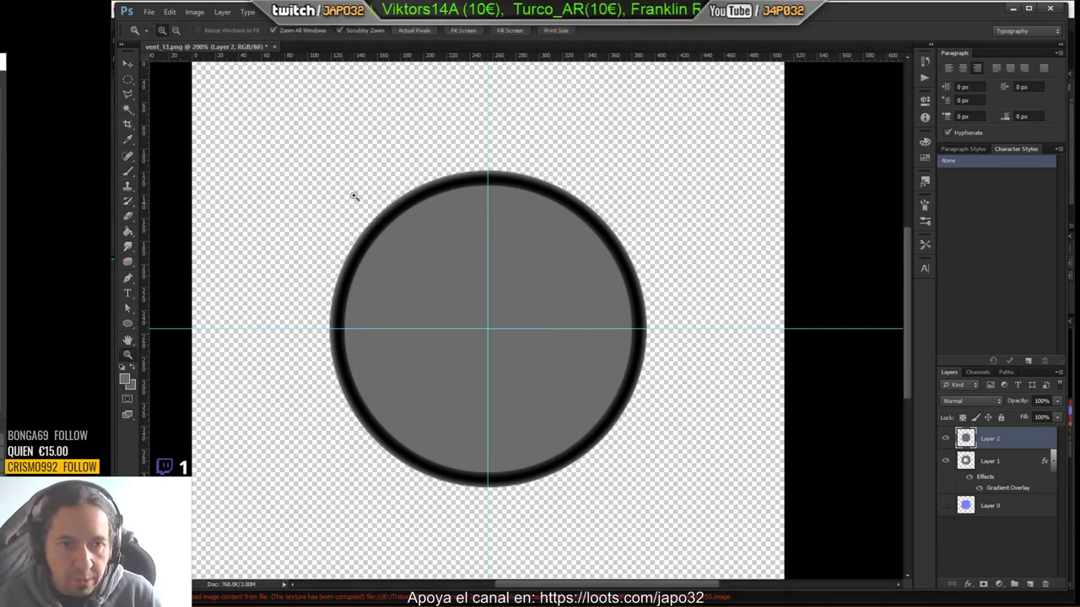
{"action": "left_click_drag", "start_coordinate": [466, 169], "coordinate": [537, 323]}
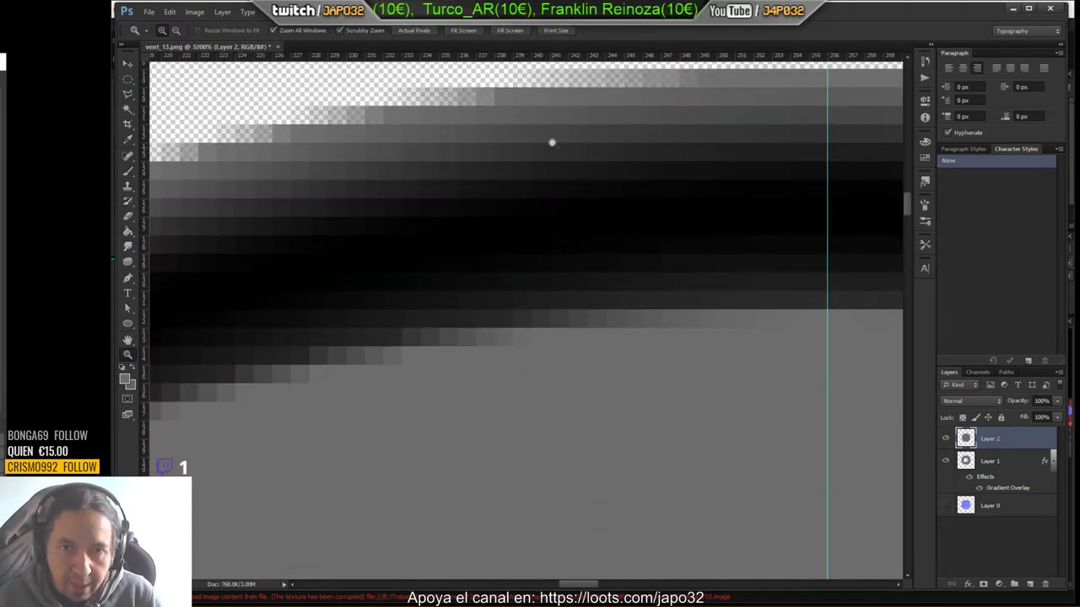
{"action": "left_click_drag", "start_coordinate": [410, 380], "coordinate": [396, 393], "text": "alt"}
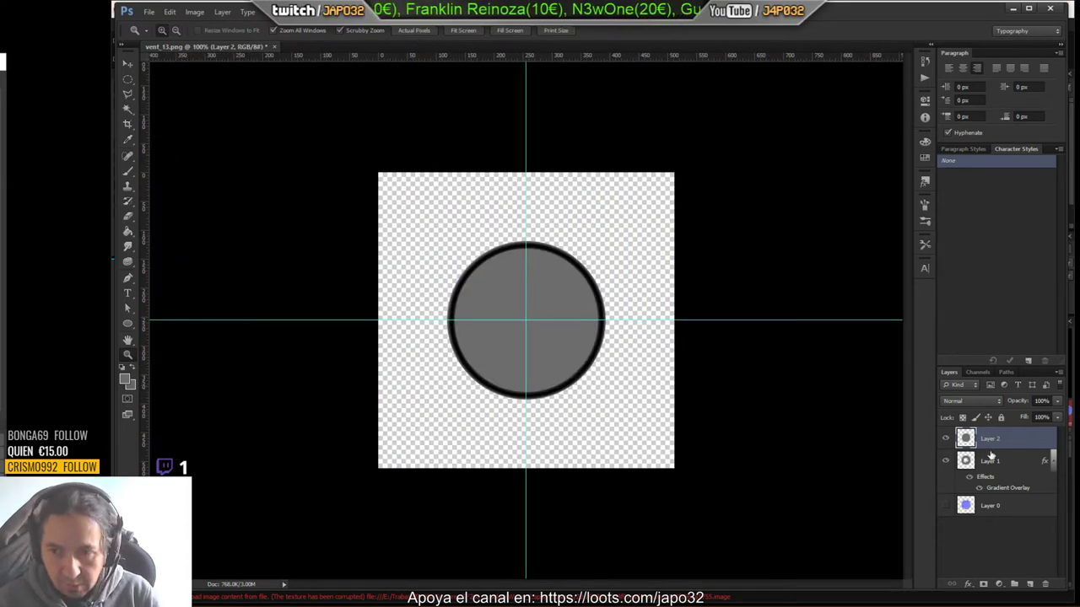
{"action": "key", "text": "Delete"}
{"action": "key", "text": "ctrl+z"}
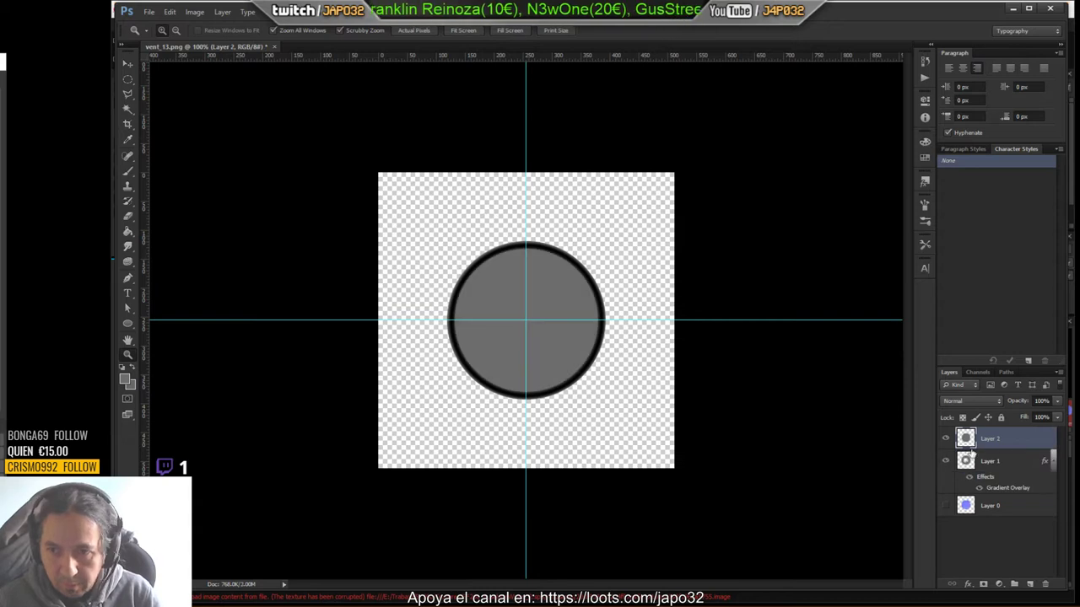
Step: Rasterize the Gradient Overlay style of Layer 1 and merge Layer 2 down into it
{"action": "left_click", "coordinate": [1023, 462]}
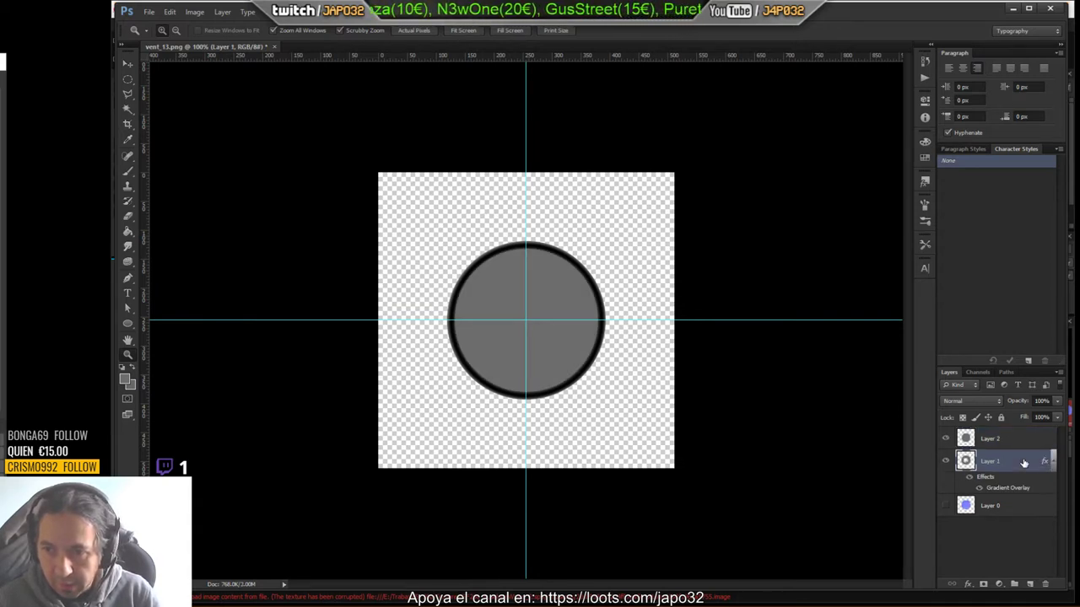
{"action": "right_click", "coordinate": [1023, 462]}
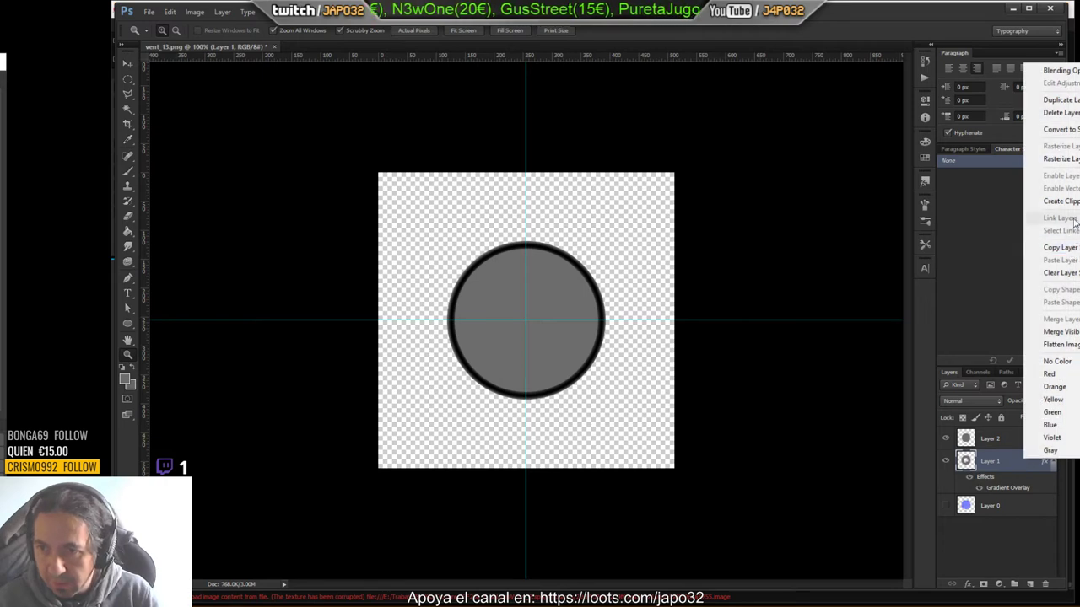
{"action": "left_click", "coordinate": [1075, 164]}
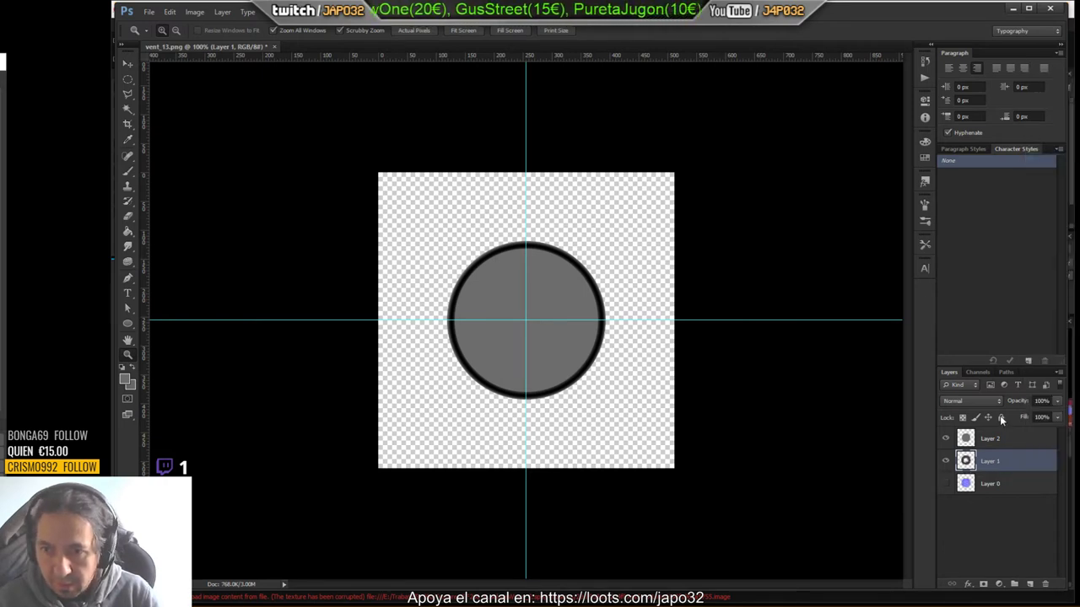
{"action": "left_click", "coordinate": [1010, 439]}
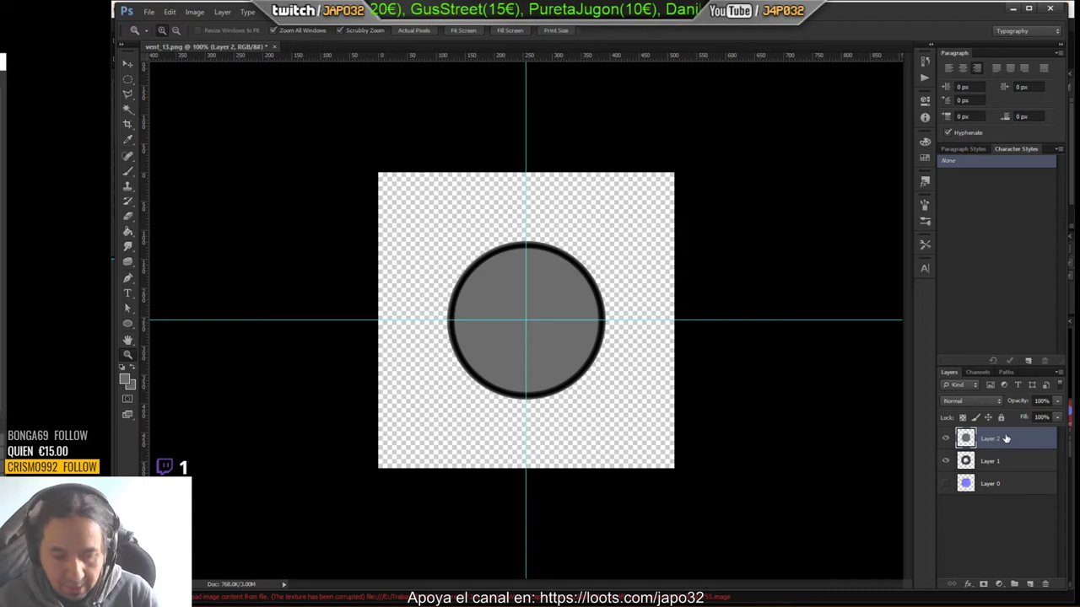
{"action": "key", "text": "ctrl+e"}
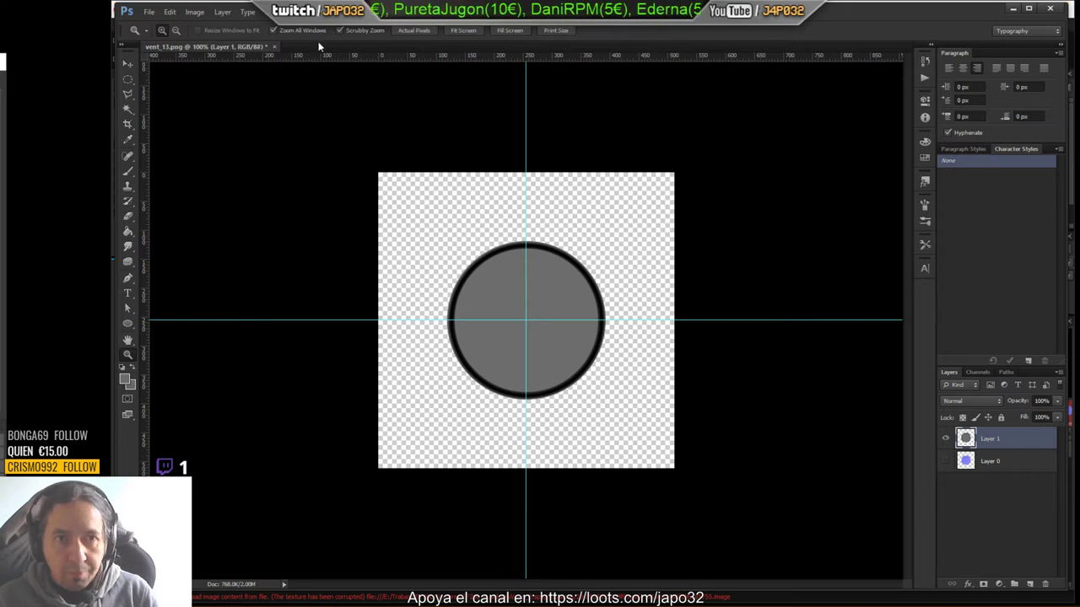
{"action": "left_click", "coordinate": [300, 11]}
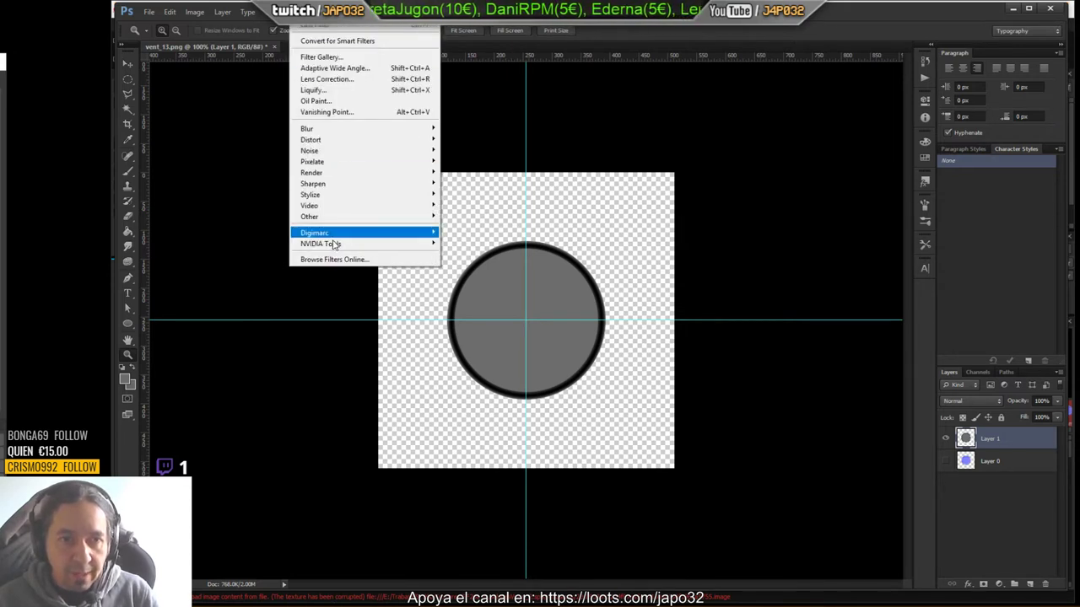
{"action": "mouse_move", "coordinate": [338, 245]}
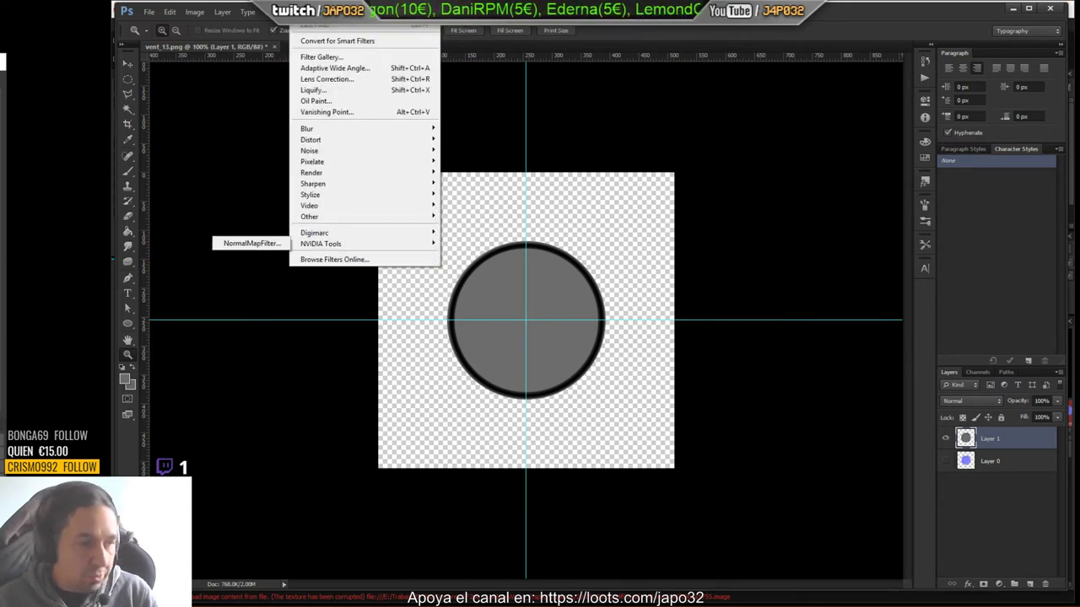
{"action": "key", "text": "Escape"}
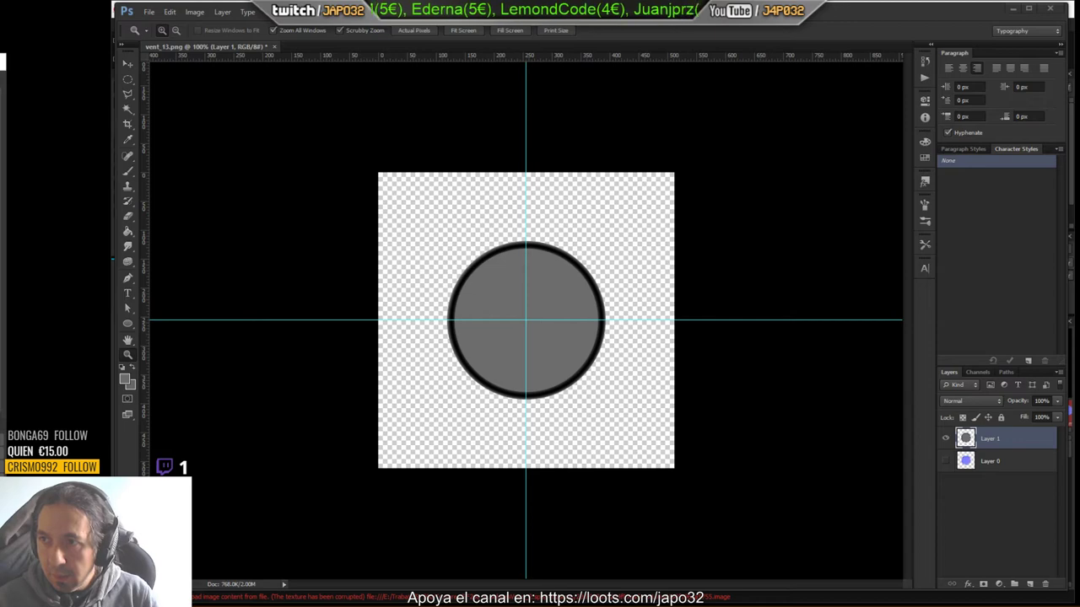
Step: Switch to the Chrome browser, search for "nvidia photoshop plugin" and open the NVIDIA Texture Tools for Adobe Photoshop page
{"action": "left_click_drag", "start_coordinate": [1079, 17], "coordinate": [629, 54]}
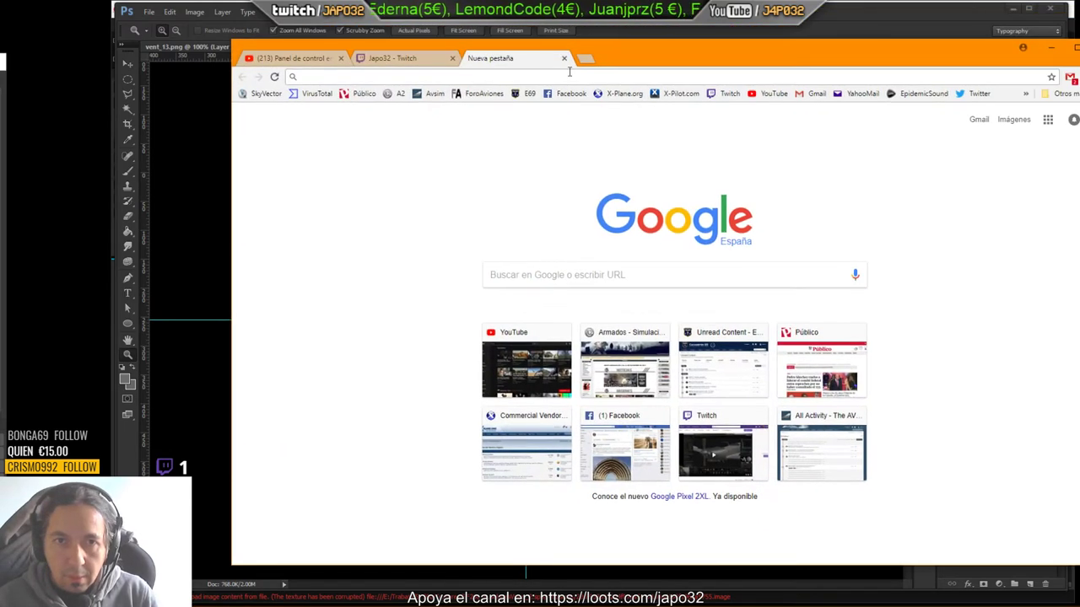
{"action": "type", "text": "nvidia"}
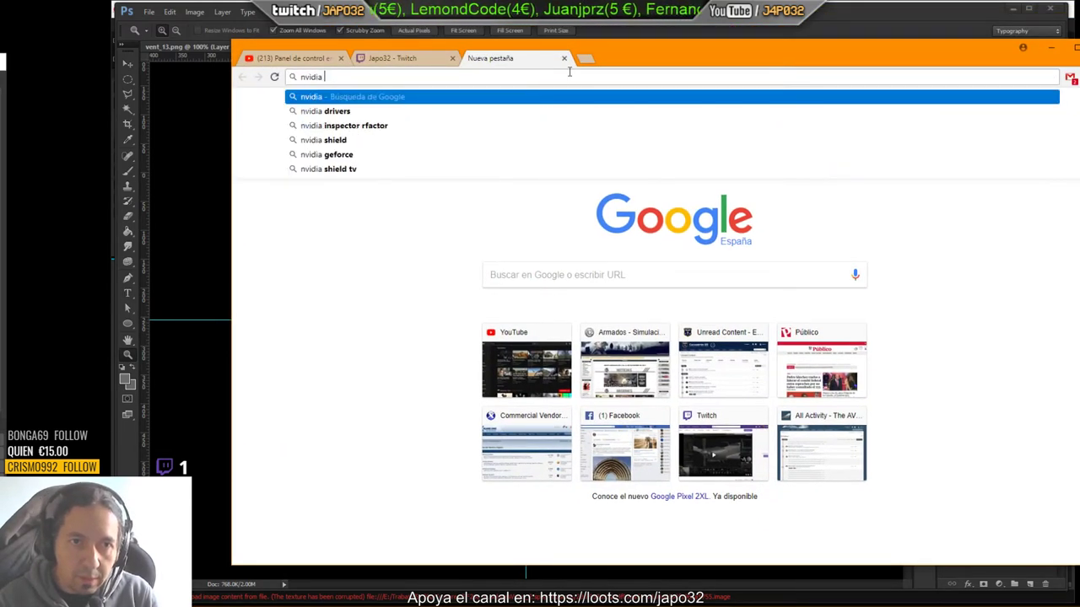
{"action": "type", "text": " photoshop"}
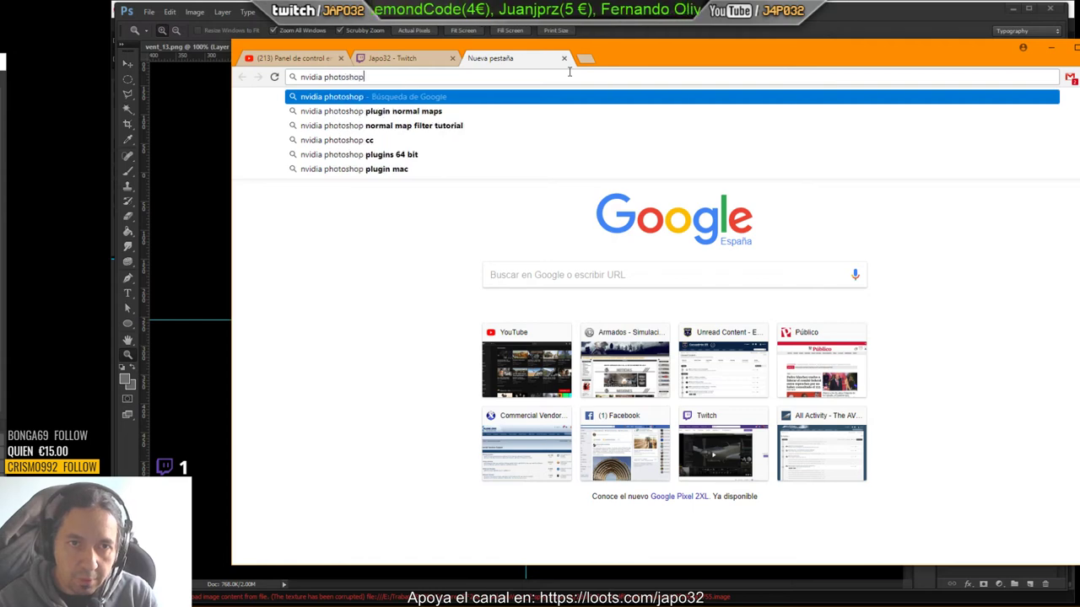
{"action": "type", "text": " plugin"}
{"action": "key", "text": "Return"}
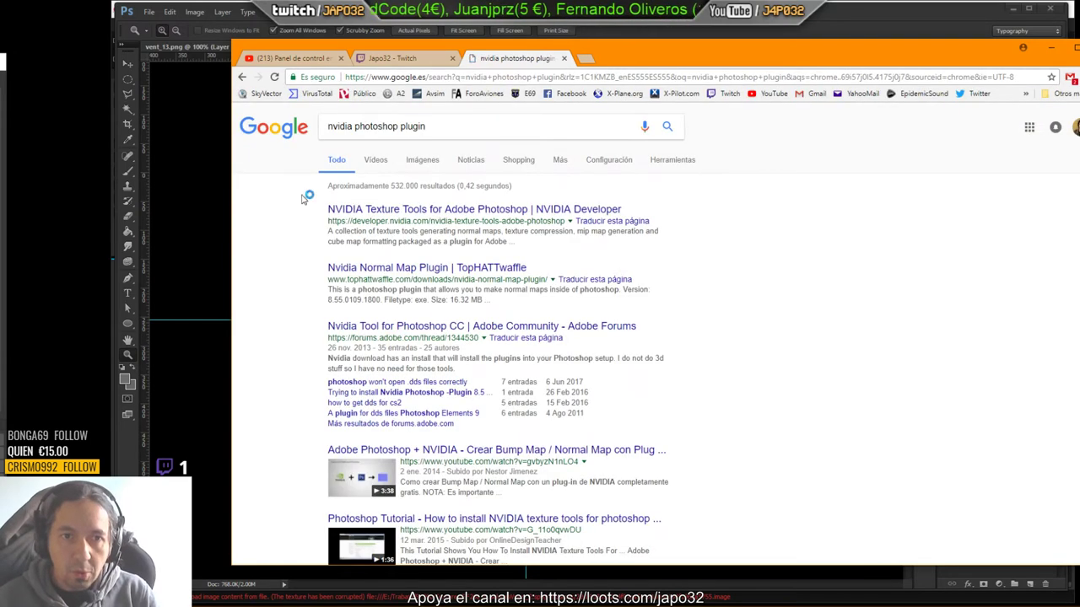
{"action": "left_click", "coordinate": [382, 212]}
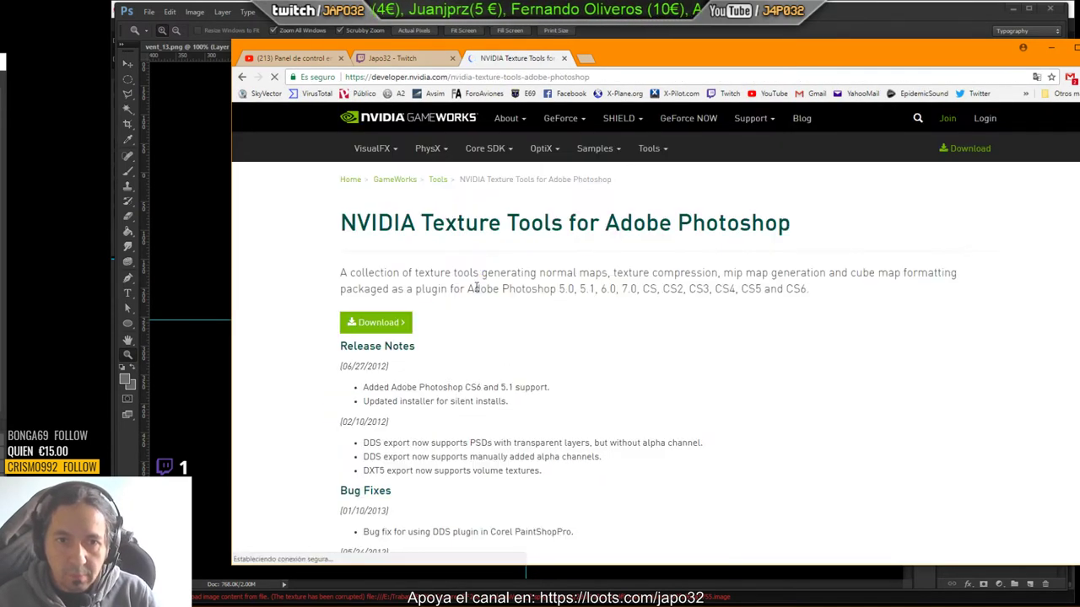
Step: Examine the plugin page's release notes and filter descriptions, close the page and return to Photoshop
{"action": "scroll", "coordinate": [444, 319], "scroll_direction": "down", "scroll_amount": 3}
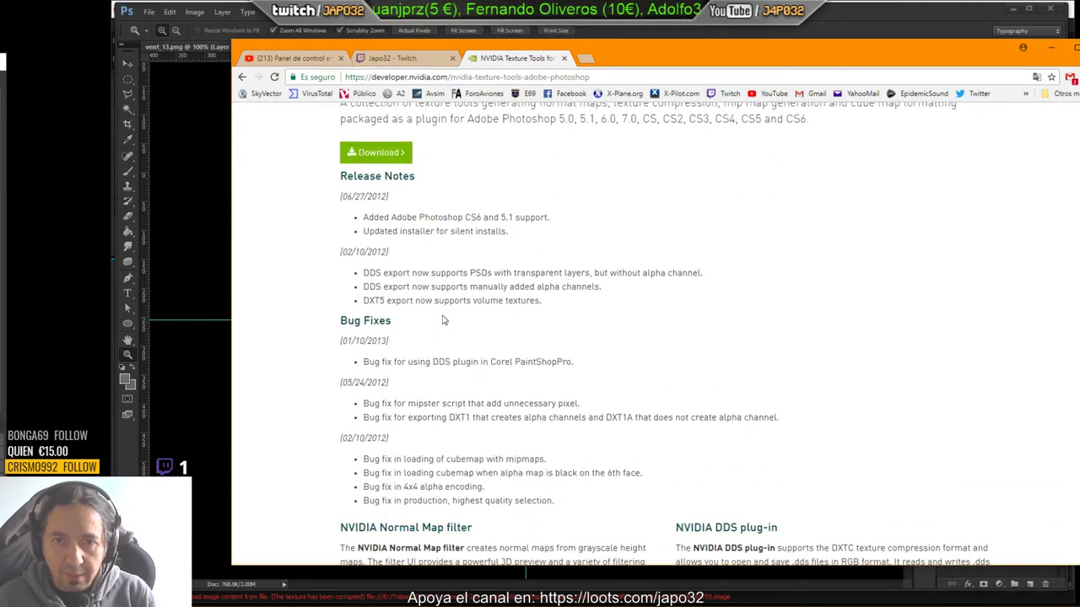
{"action": "scroll", "coordinate": [481, 315], "scroll_direction": "up", "scroll_amount": 3}
{"action": "scroll", "coordinate": [763, 306], "scroll_direction": "down", "scroll_amount": 4}
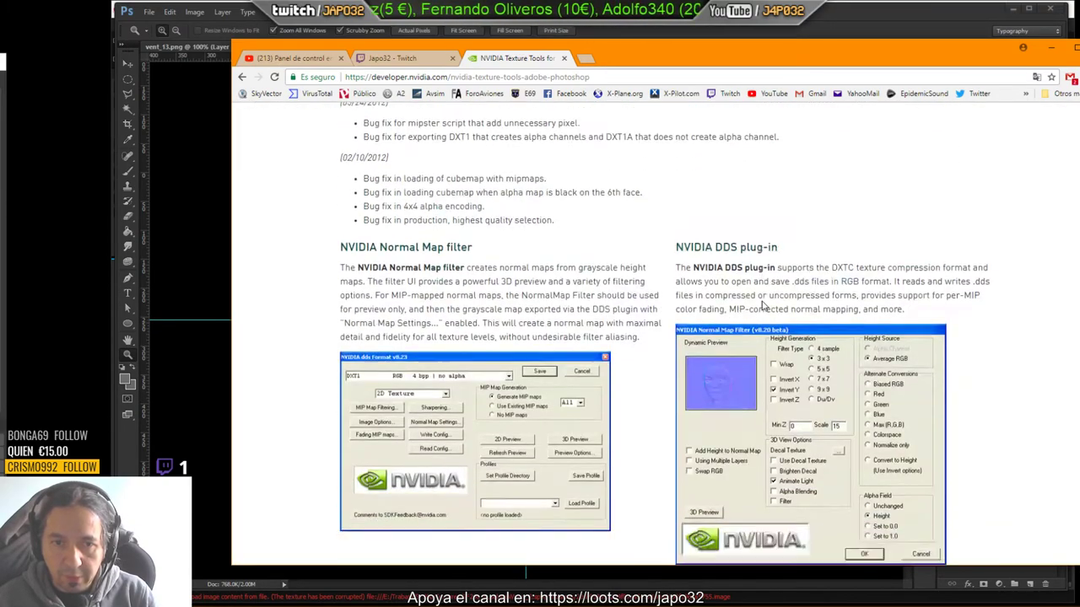
{"action": "scroll", "coordinate": [759, 309], "scroll_direction": "down", "scroll_amount": 3}
{"action": "scroll", "coordinate": [714, 273], "scroll_direction": "up", "scroll_amount": 6}
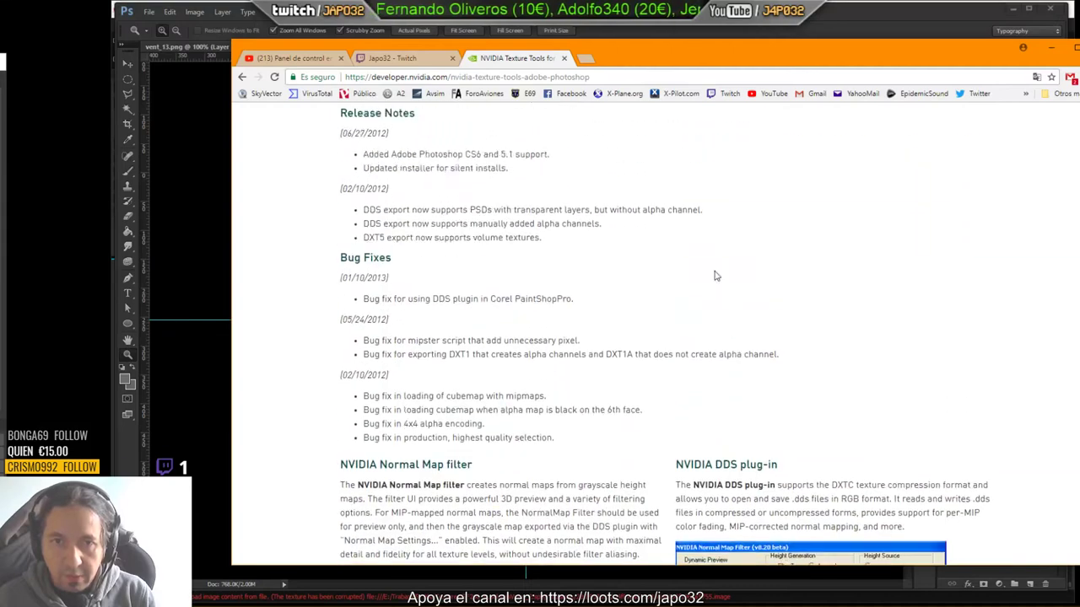
{"action": "left_click", "coordinate": [565, 58]}
{"action": "left_click", "coordinate": [1050, 48]}
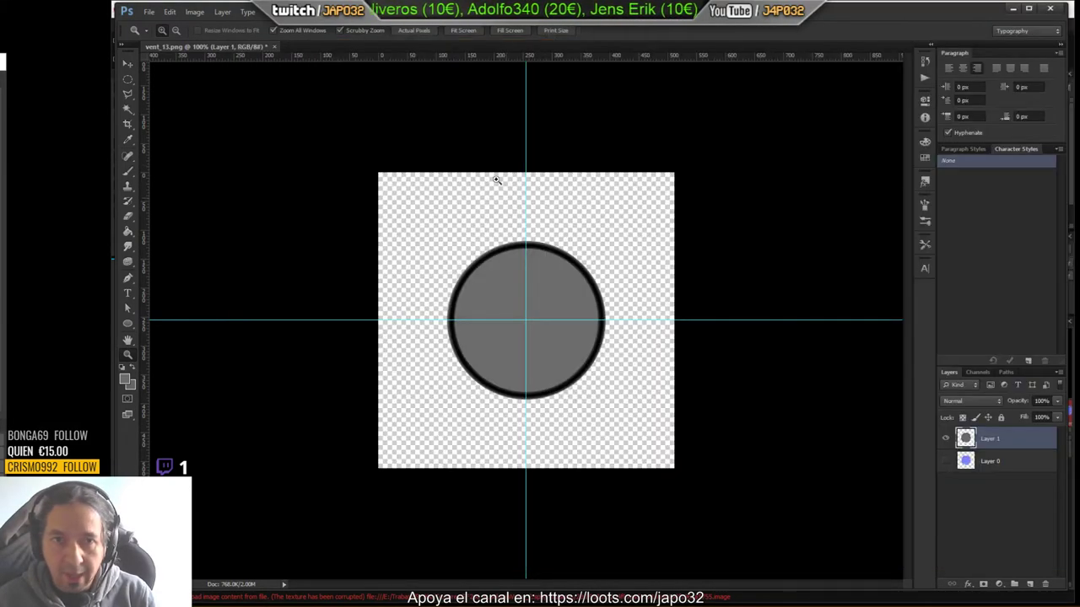
Step: Try the NVIDIA NormalMapFilter on Layer 1 with Average RGB as the height source, and undo it
{"action": "left_click", "coordinate": [302, 11]}
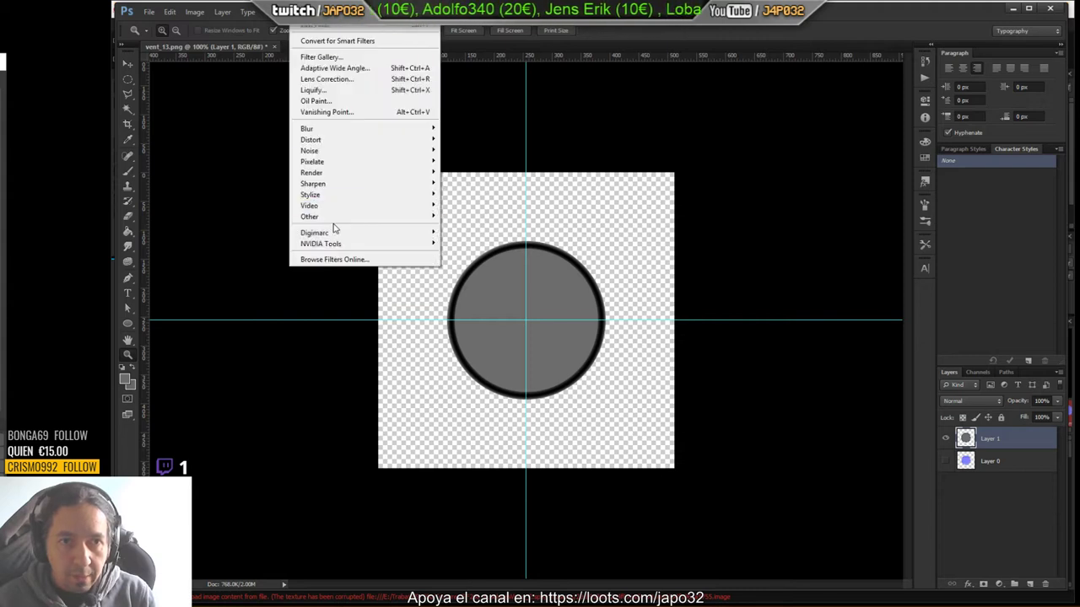
{"action": "mouse_move", "coordinate": [335, 233]}
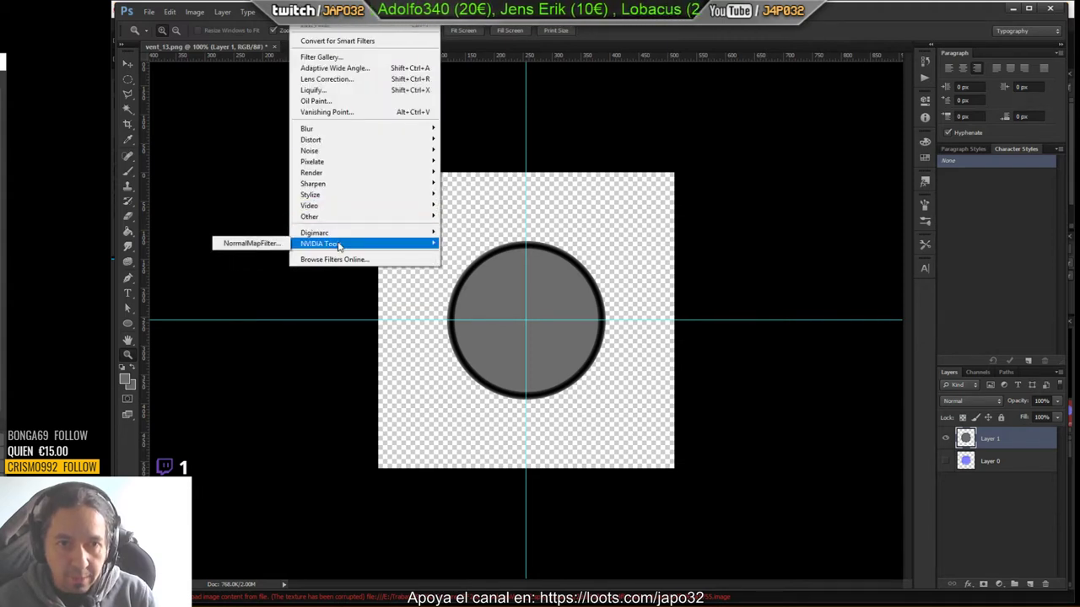
{"action": "left_click", "coordinate": [276, 247]}
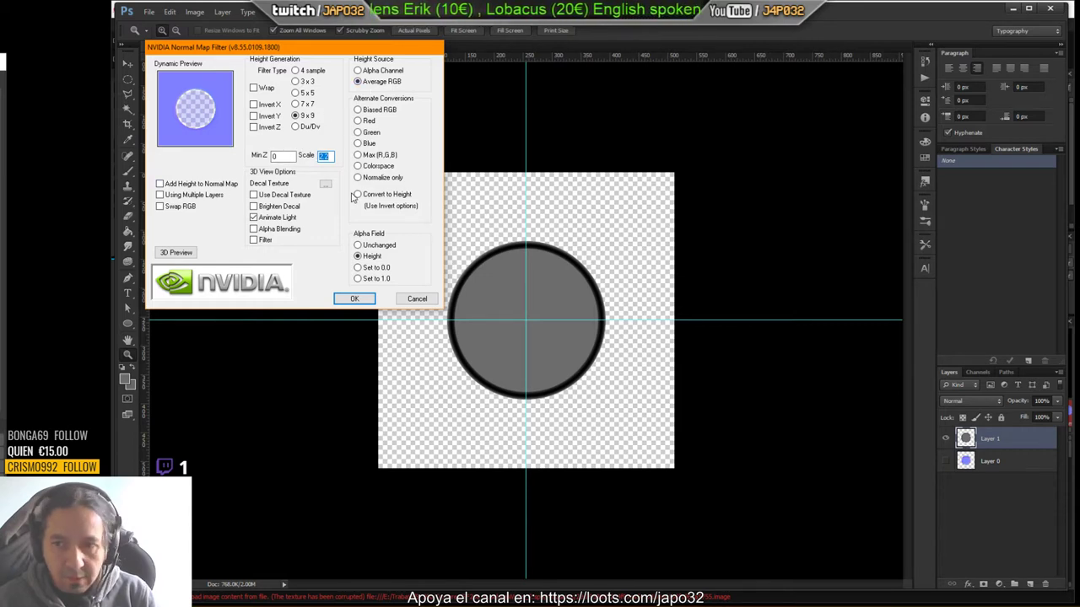
{"action": "left_click", "coordinate": [354, 299]}
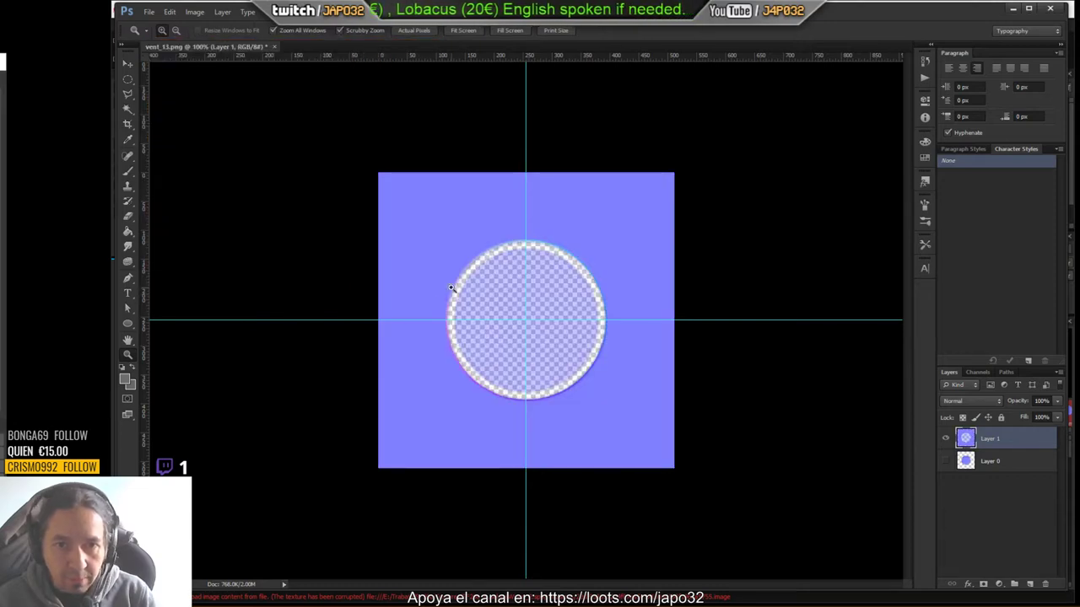
{"action": "key", "text": "ctrl+z"}
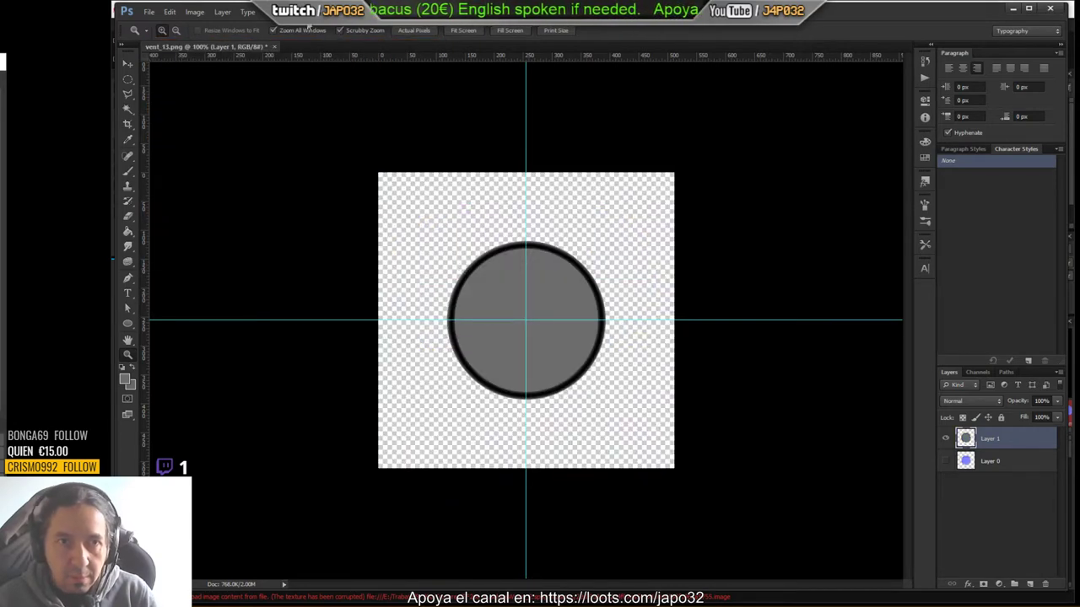
Step: Run the NVIDIA NormalMapFilter on Layer 1 with Alpha Channel as the height source
{"action": "left_click", "coordinate": [306, 11]}
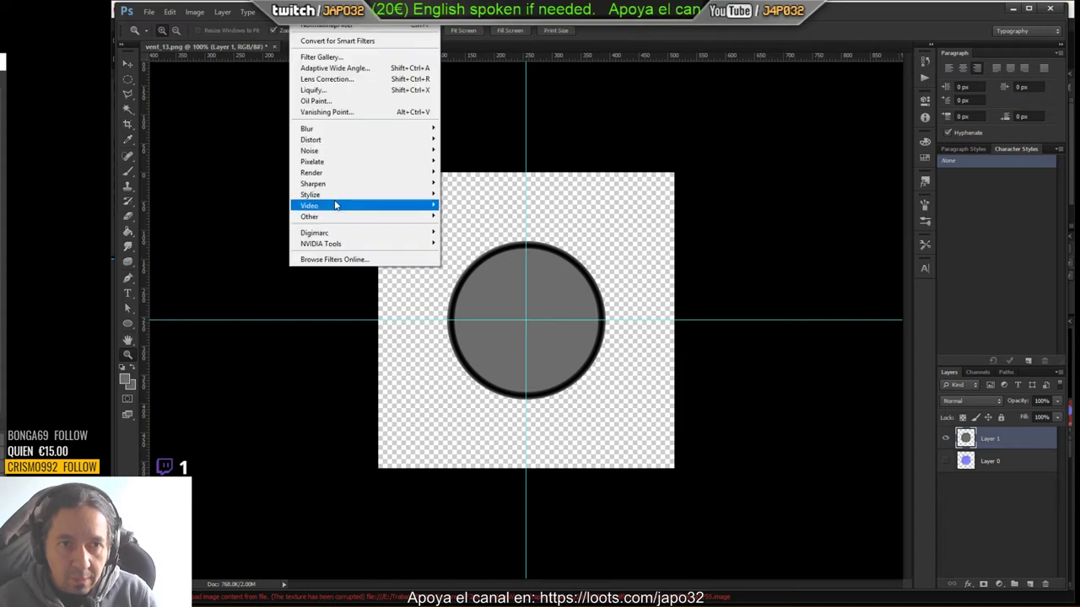
{"action": "mouse_move", "coordinate": [345, 244]}
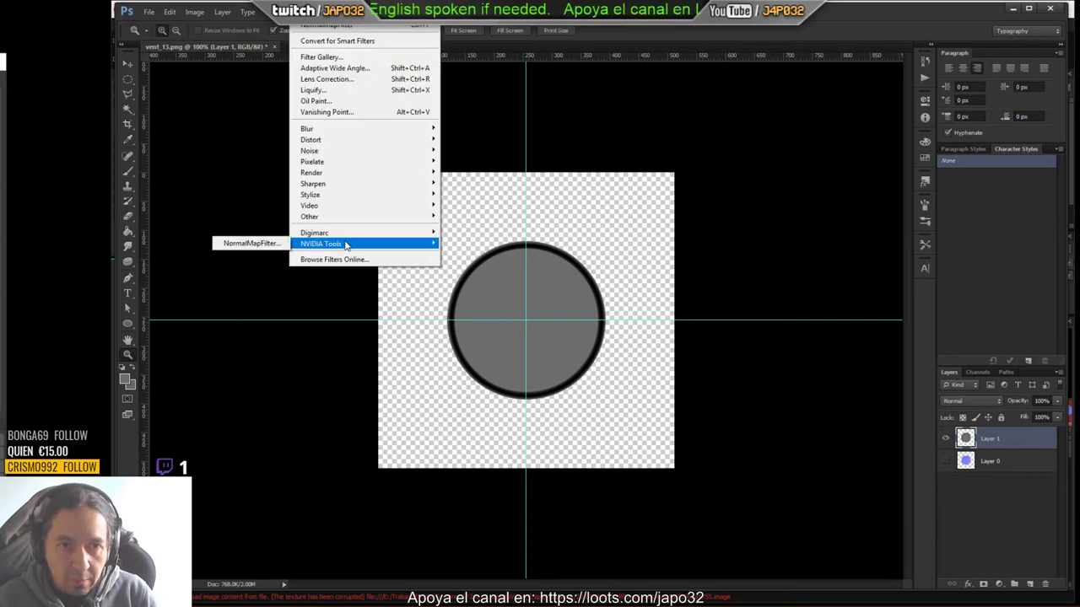
{"action": "left_click", "coordinate": [274, 243]}
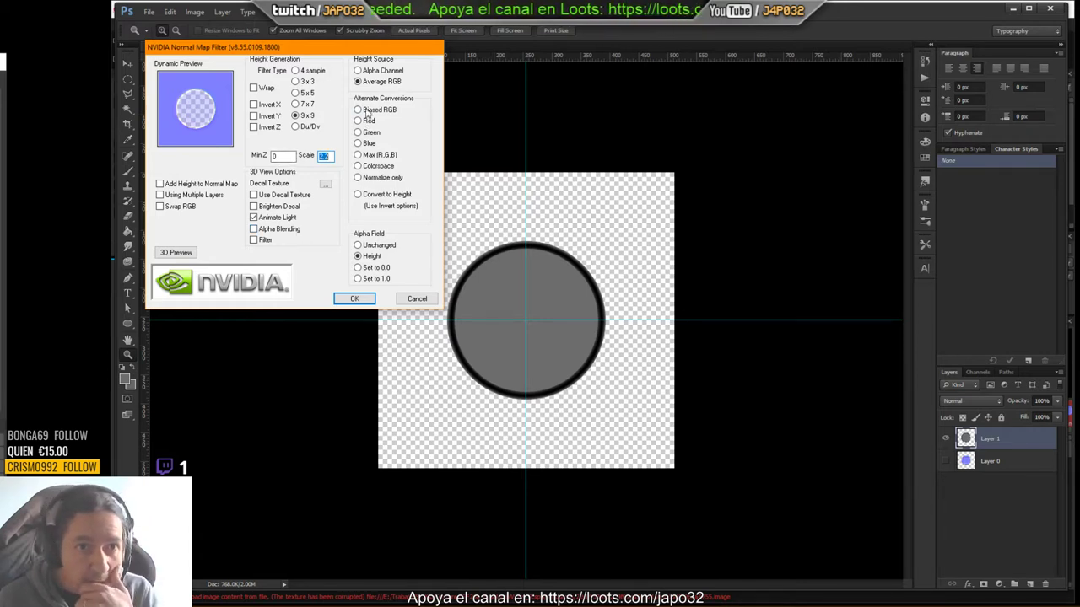
{"action": "left_click", "coordinate": [358, 71]}
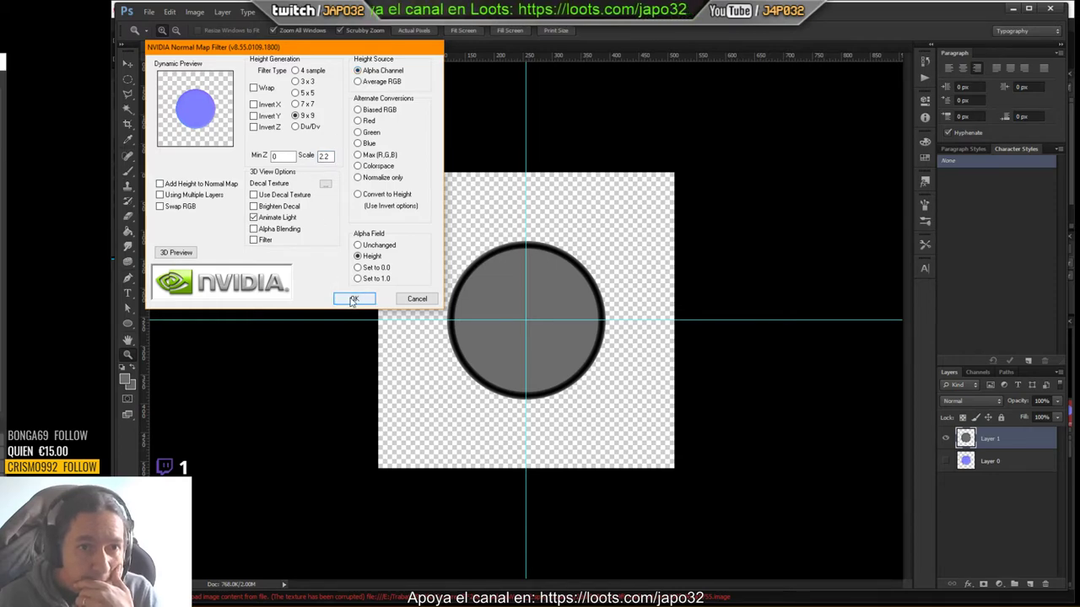
{"action": "left_click", "coordinate": [346, 297]}
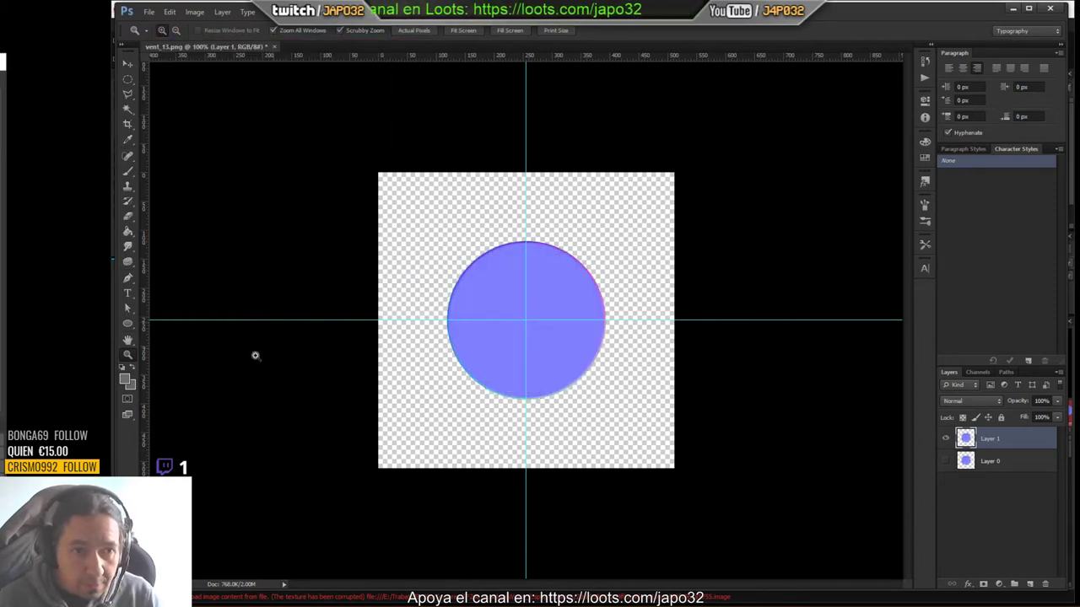
Step: Examine the normal map's edge shading all around the disc at up to 600%, and undo the filter
{"action": "left_click", "coordinate": [557, 243]}
{"action": "left_click", "coordinate": [567, 246]}
{"action": "left_click", "coordinate": [550, 258]}
{"action": "left_click", "coordinate": [534, 289]}
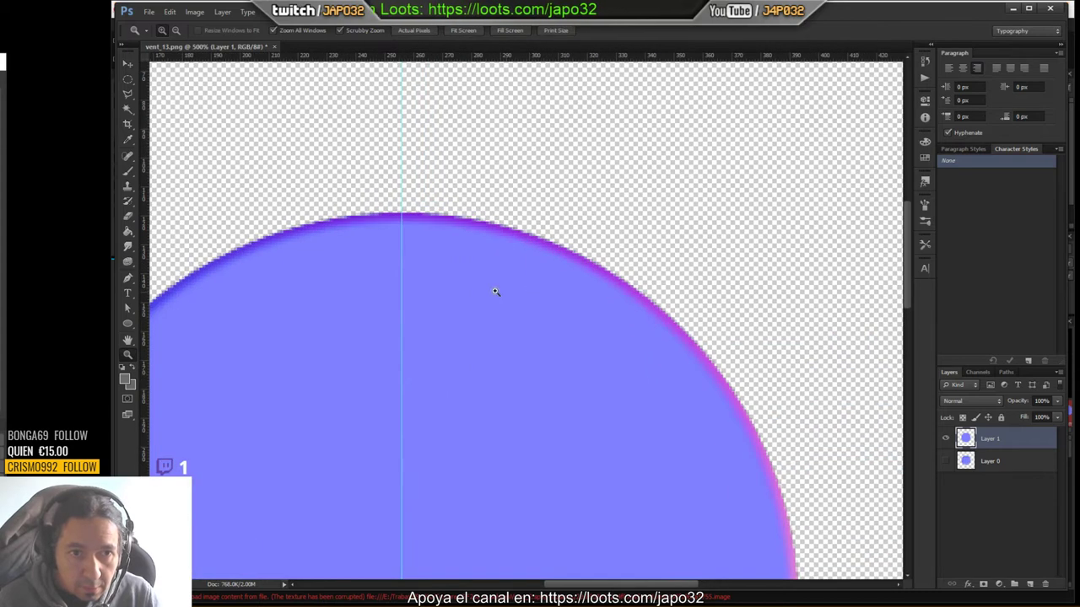
{"action": "left_click", "coordinate": [355, 254]}
{"action": "left_click_drag", "start_coordinate": [681, 412], "coordinate": [798, 270]}
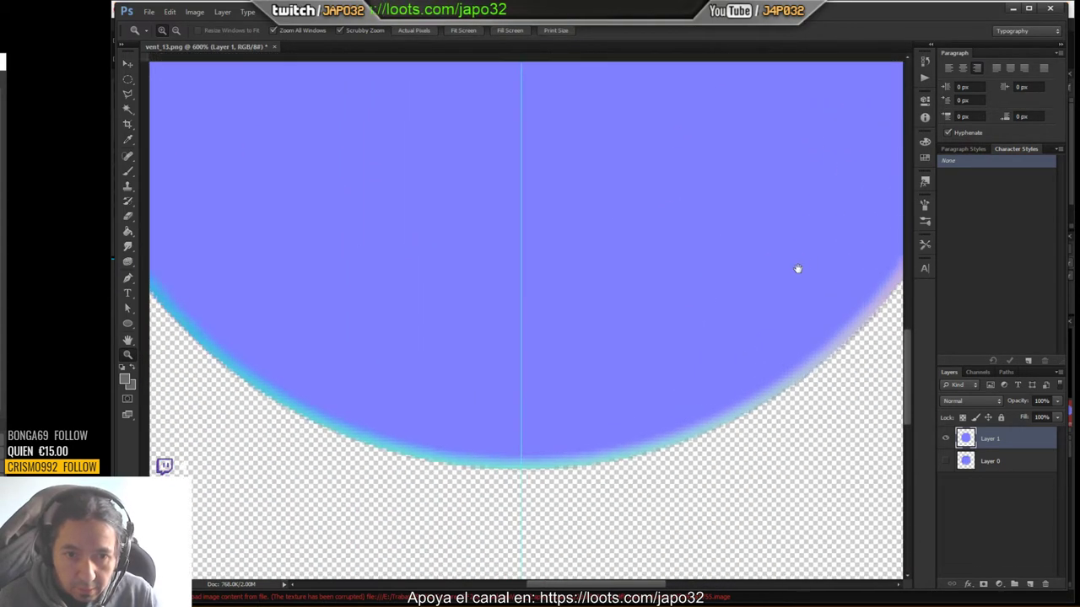
{"action": "left_click_drag", "start_coordinate": [576, 345], "coordinate": [721, 362]}
{"action": "left_click_drag", "start_coordinate": [372, 248], "coordinate": [511, 497]}
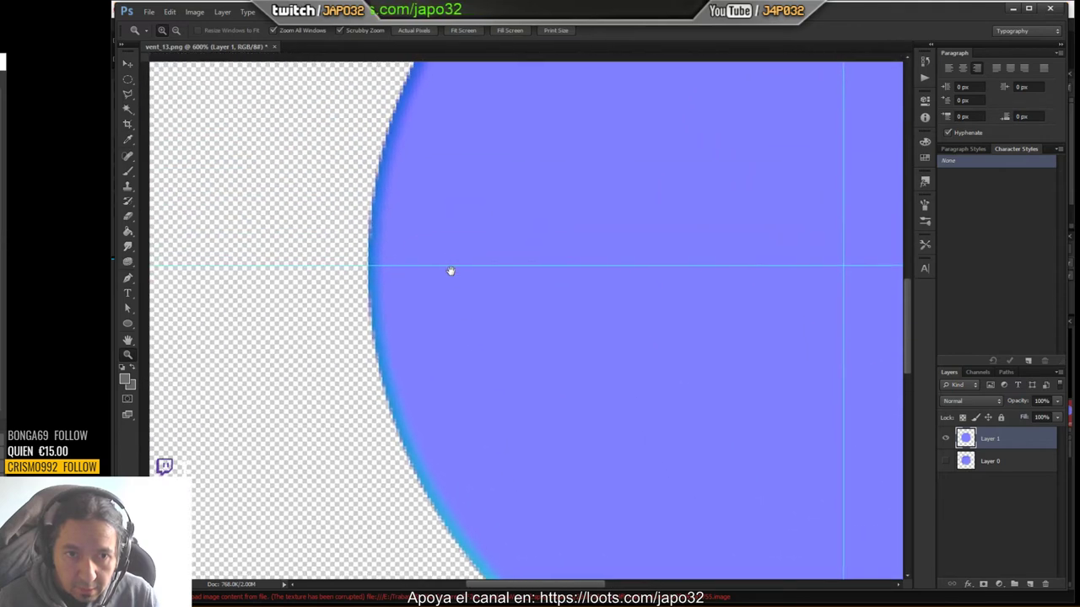
{"action": "left_click_drag", "start_coordinate": [450, 272], "coordinate": [443, 461]}
{"action": "left_click_drag", "start_coordinate": [463, 331], "coordinate": [325, 412]}
{"action": "left_click_drag", "start_coordinate": [366, 286], "coordinate": [361, 288]}
{"action": "left_click_drag", "start_coordinate": [357, 220], "coordinate": [361, 88]}
{"action": "left_click_drag", "start_coordinate": [343, 506], "coordinate": [312, 183]}
{"action": "left_click_drag", "start_coordinate": [548, 243], "coordinate": [449, 251]}
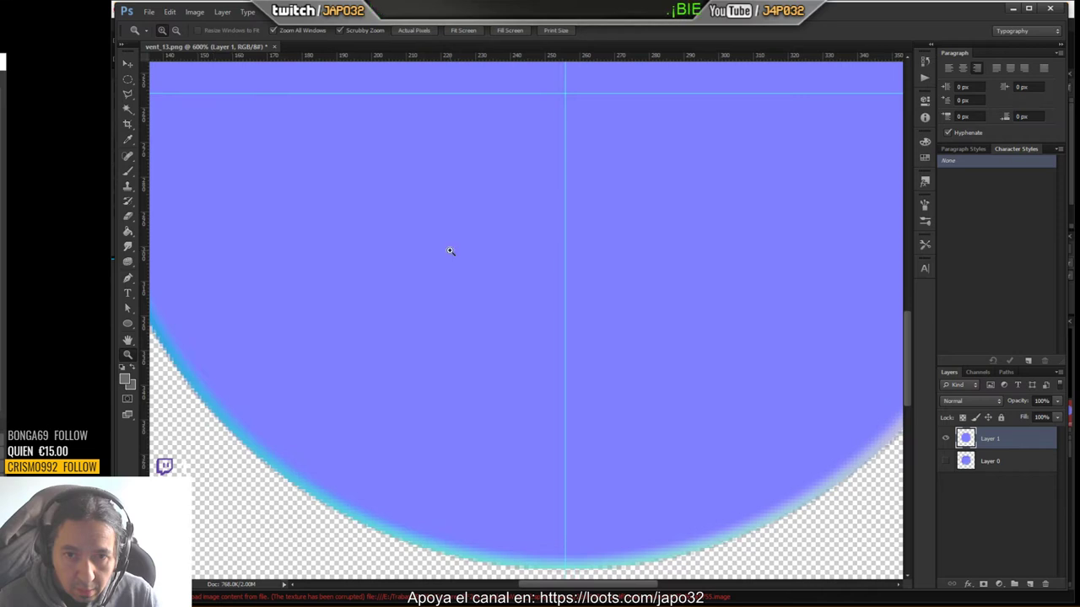
{"action": "scroll", "coordinate": [449, 251], "scroll_direction": "down", "scroll_amount": 4, "text": "alt"}
{"action": "key", "text": "ctrl+z"}
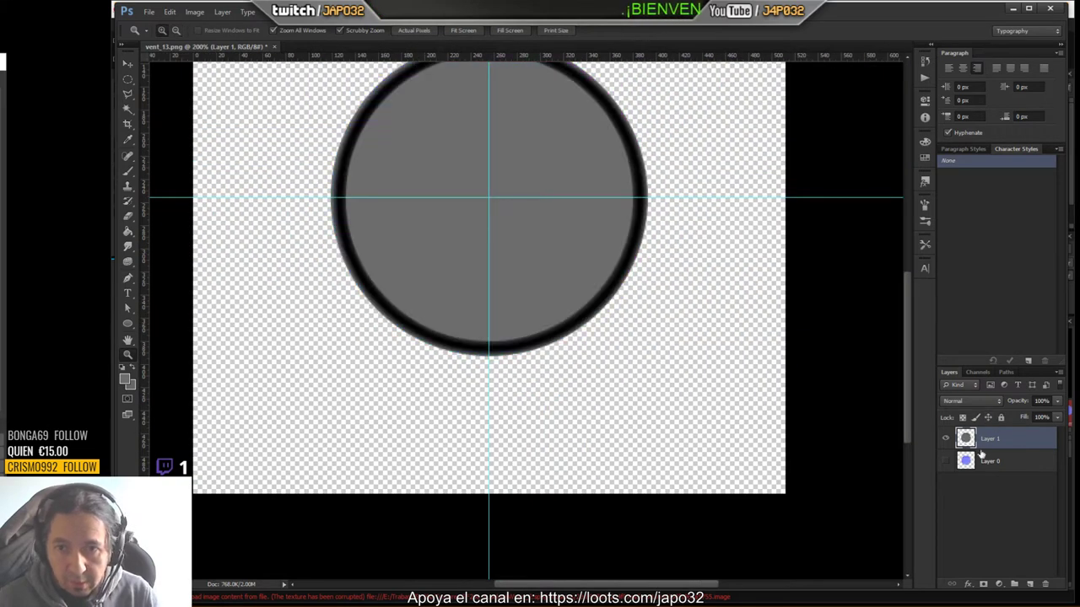
Step: Duplicate Layer 1 and add an empty layer between the original and the copy
{"action": "left_click_drag", "start_coordinate": [984, 449], "coordinate": [1030, 584]}
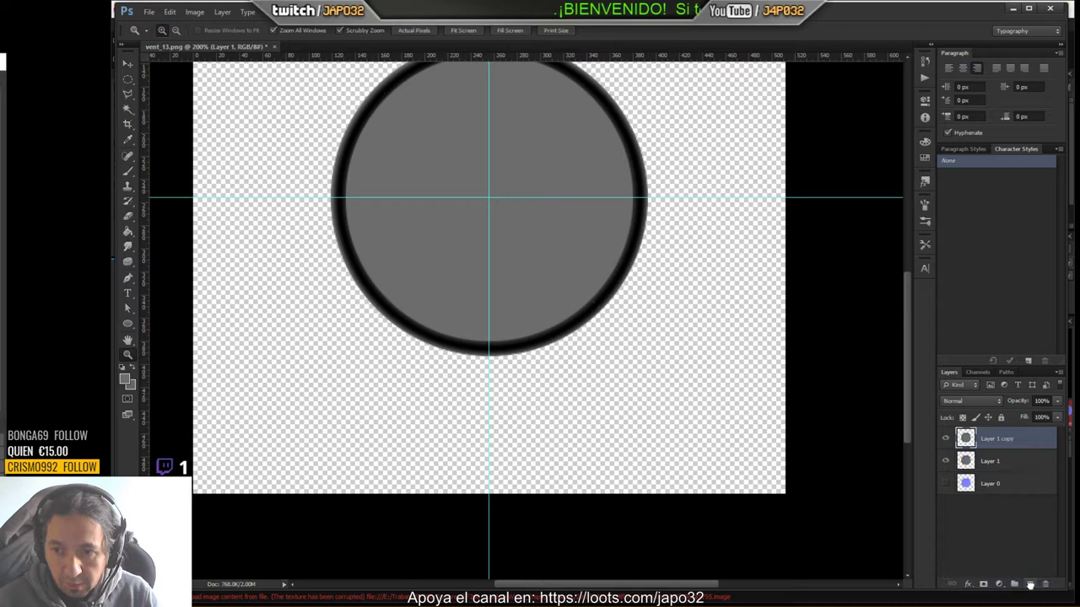
{"action": "left_click", "coordinate": [992, 456]}
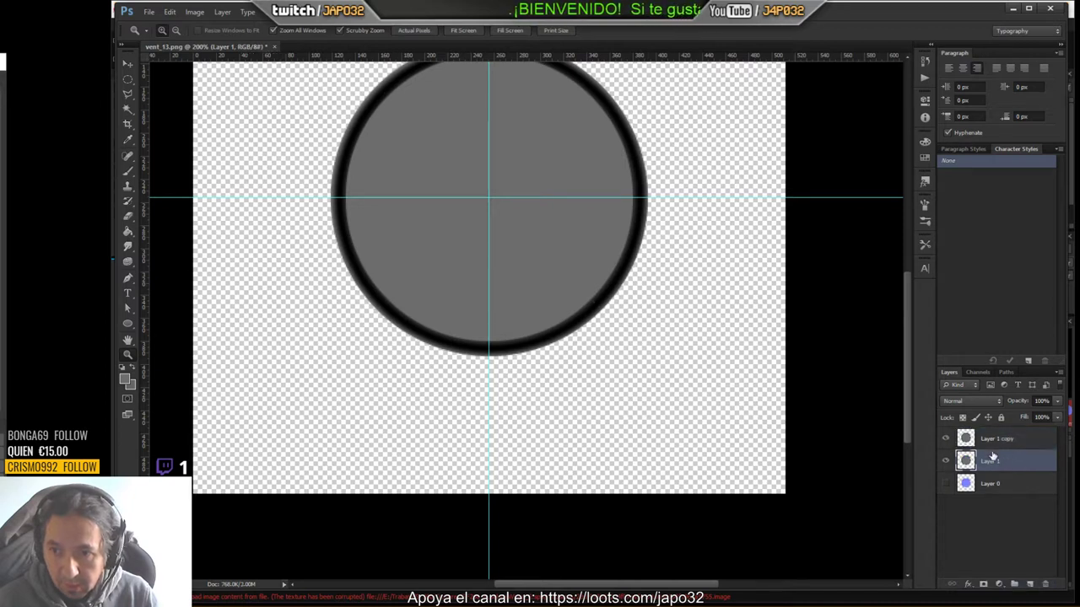
{"action": "left_click", "coordinate": [1027, 584]}
{"action": "left_click", "coordinate": [988, 447]}
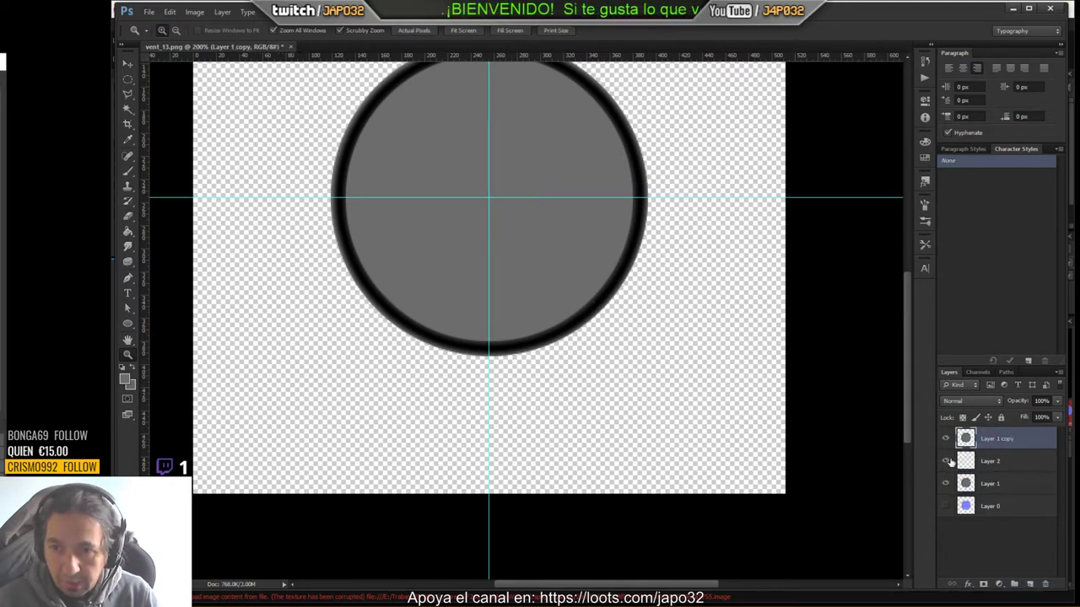
{"action": "left_click", "coordinate": [988, 468]}
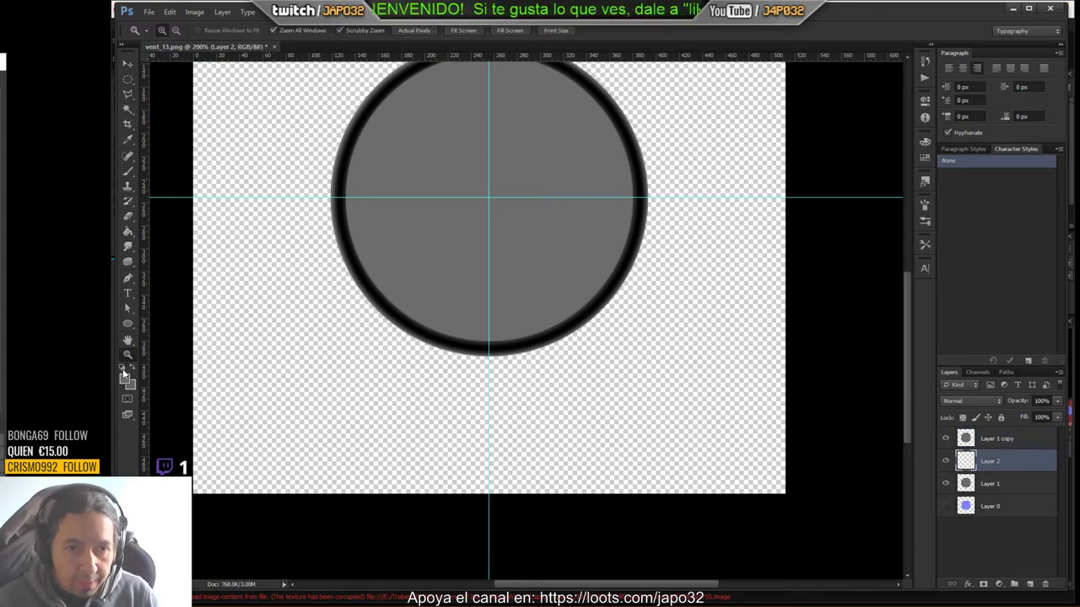
Step: Set the foreground color's brightness to 50% and fill the whole of Layer 2 with this gray using the Paint Bucket
{"action": "left_click", "coordinate": [127, 381]}
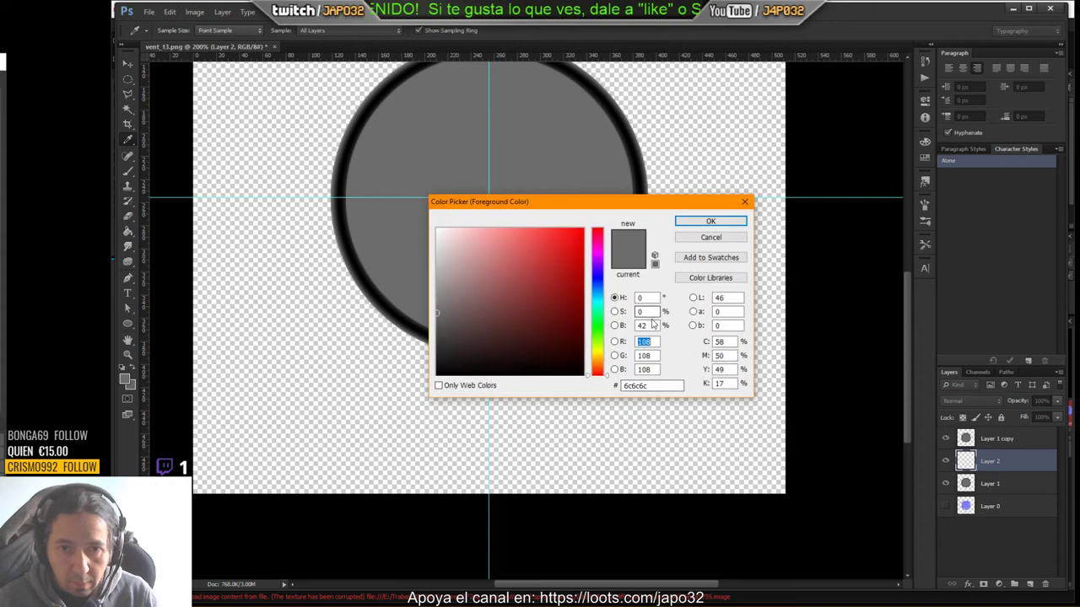
{"action": "left_click_drag", "start_coordinate": [654, 325], "coordinate": [636, 325]}
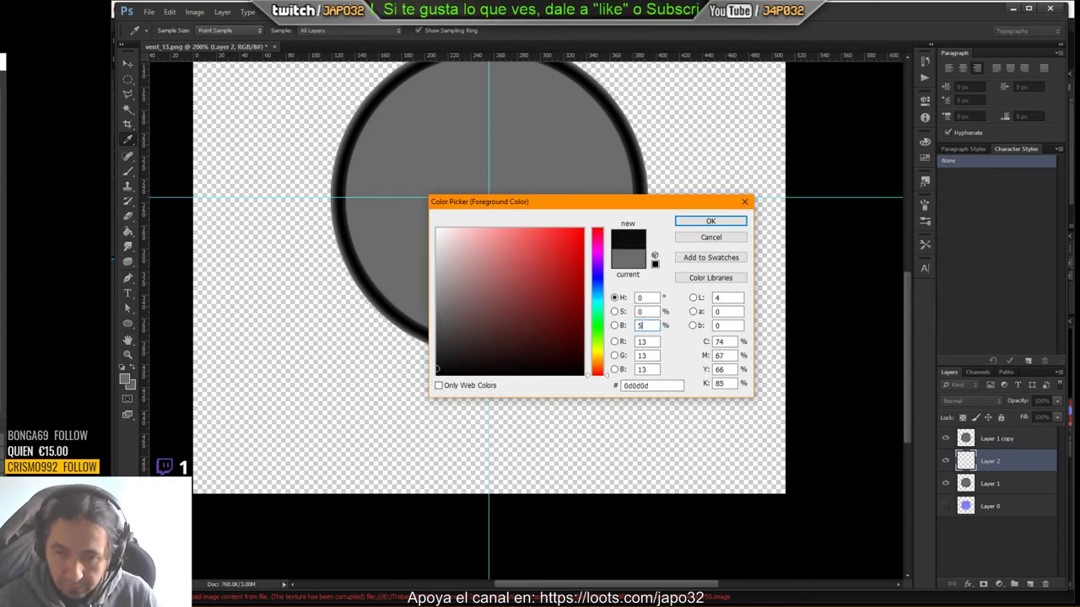
{"action": "type", "text": "50"}
{"action": "left_click", "coordinate": [710, 222]}
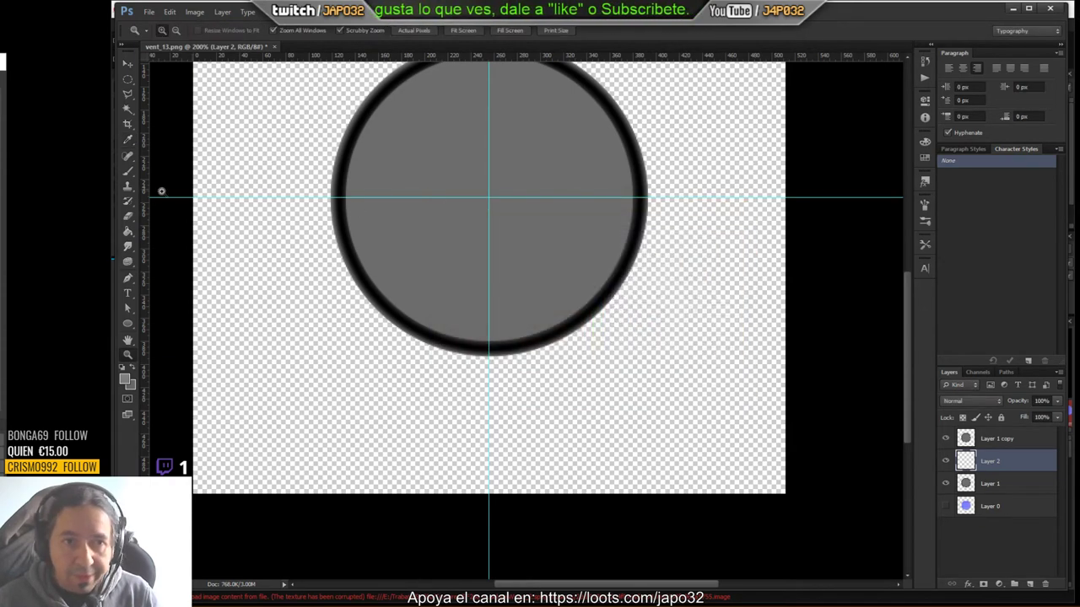
{"action": "left_click", "coordinate": [127, 230]}
{"action": "left_click", "coordinate": [344, 324]}
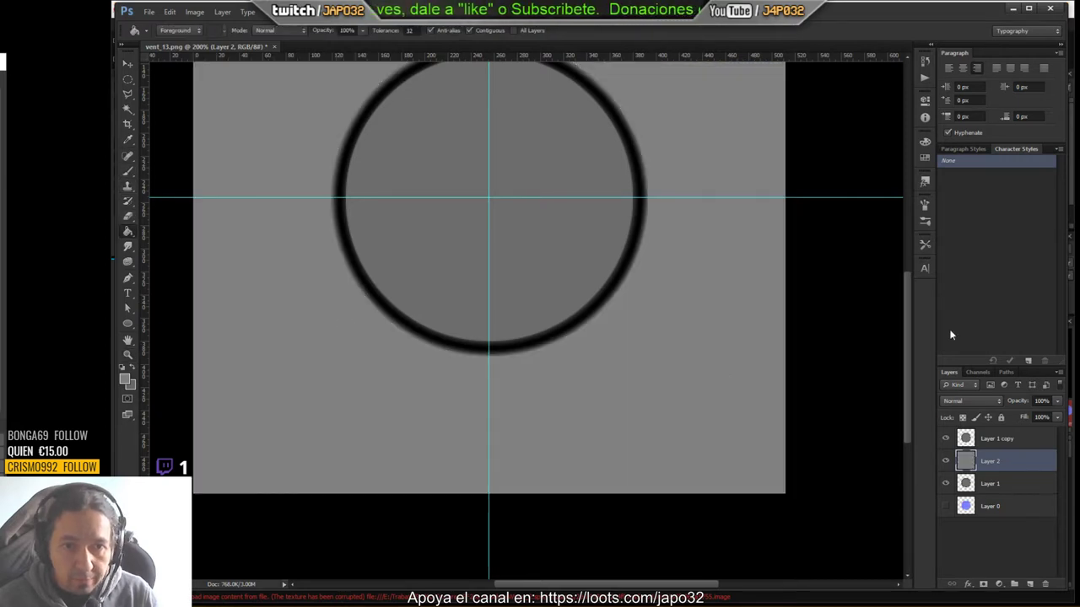
Step: Merge the Layer 1 copy down into the gray-filled Layer 2
{"action": "left_click", "coordinate": [1003, 438]}
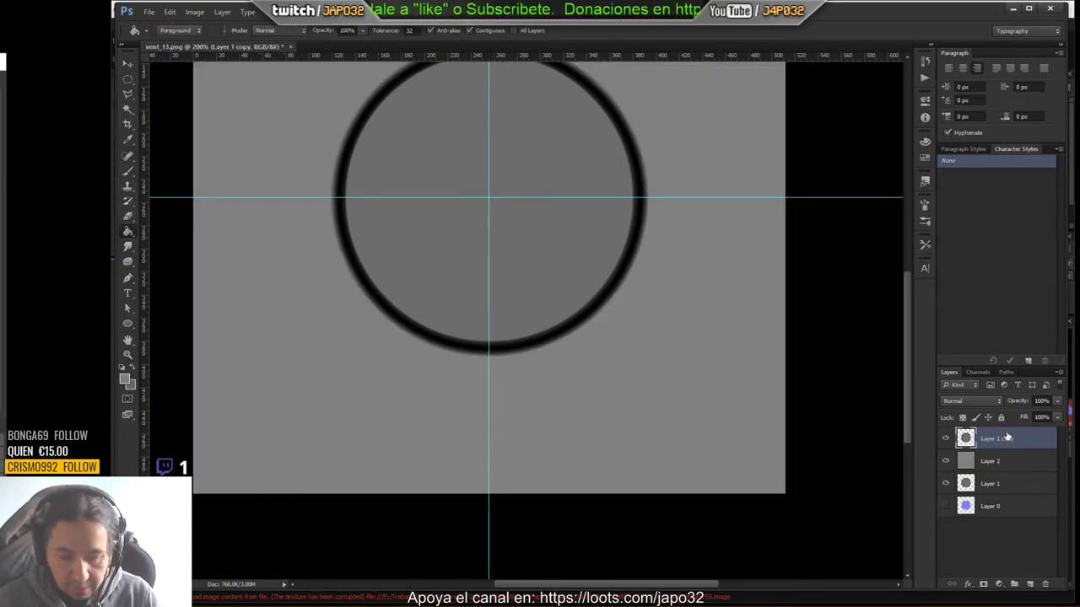
{"action": "key", "text": "ctrl+e"}
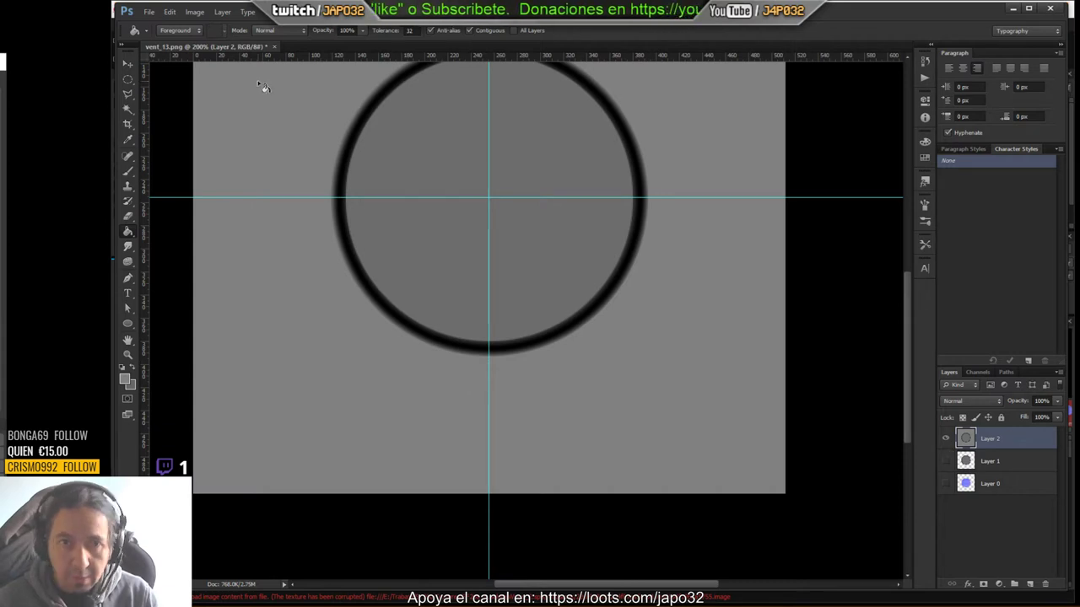
Step: Try the NVIDIA NormalMapFilter on the merged Layer 2, comparing Average RGB with Alpha Channel as the height source, and undo the filter
{"action": "left_click", "coordinate": [278, 12]}
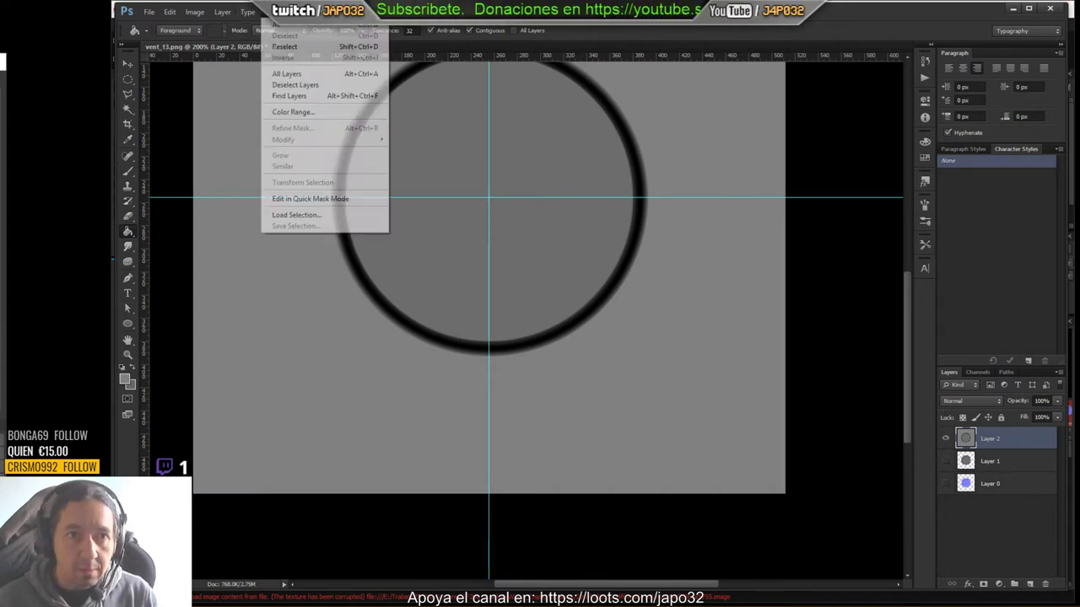
{"action": "mouse_move", "coordinate": [307, 12]}
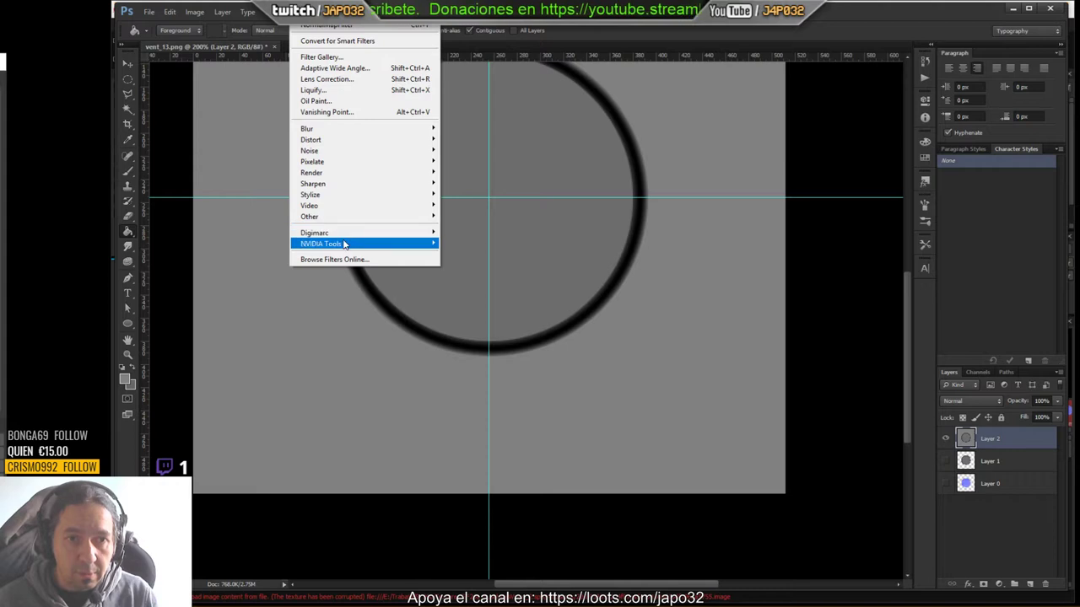
{"action": "mouse_move", "coordinate": [333, 243]}
{"action": "left_click", "coordinate": [270, 244]}
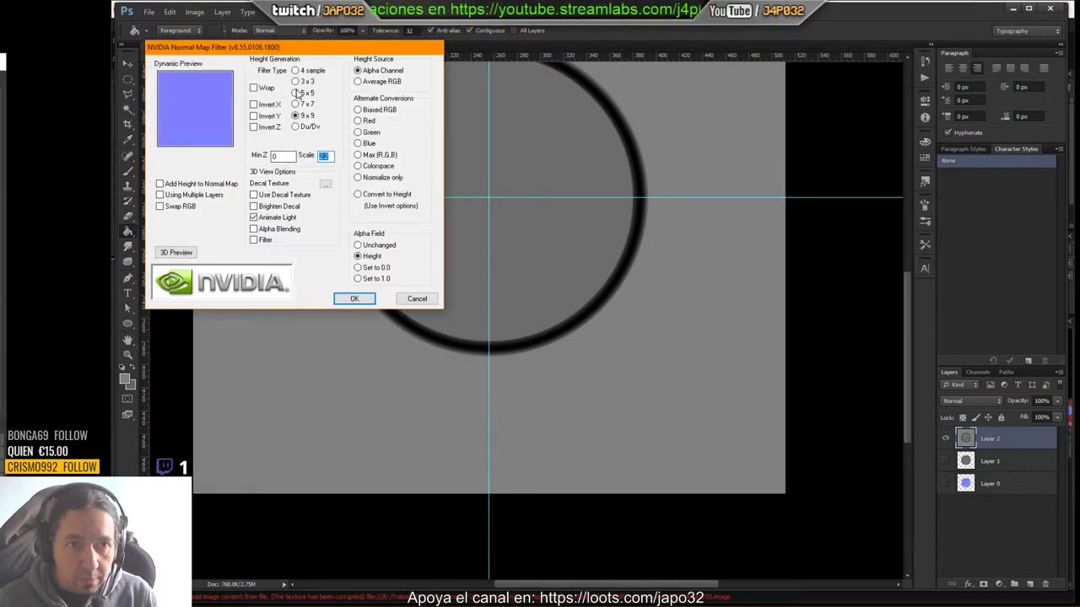
{"action": "left_click", "coordinate": [358, 81]}
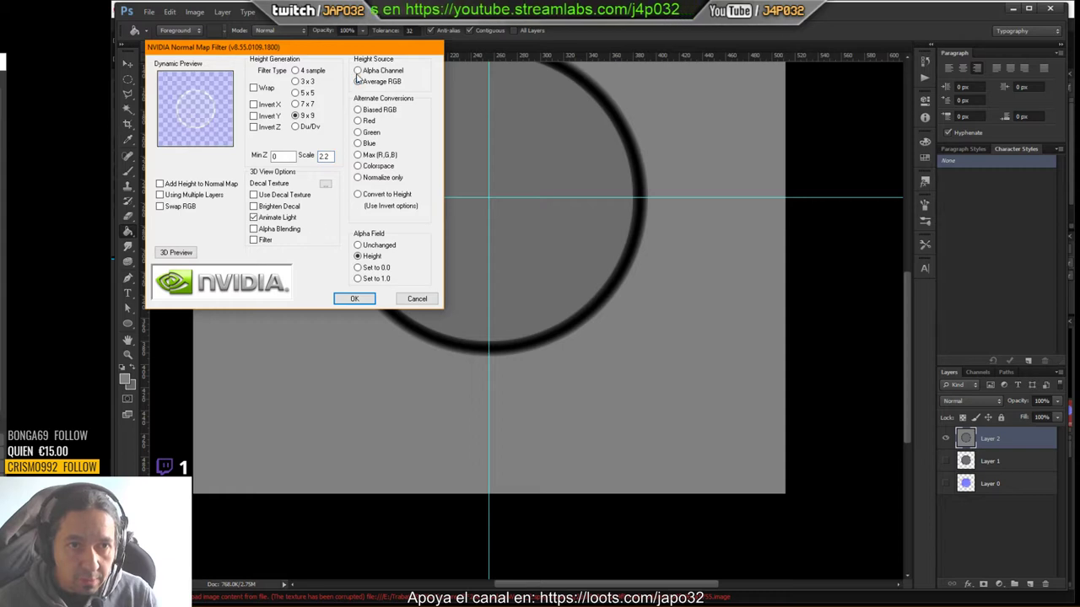
{"action": "left_click", "coordinate": [354, 299]}
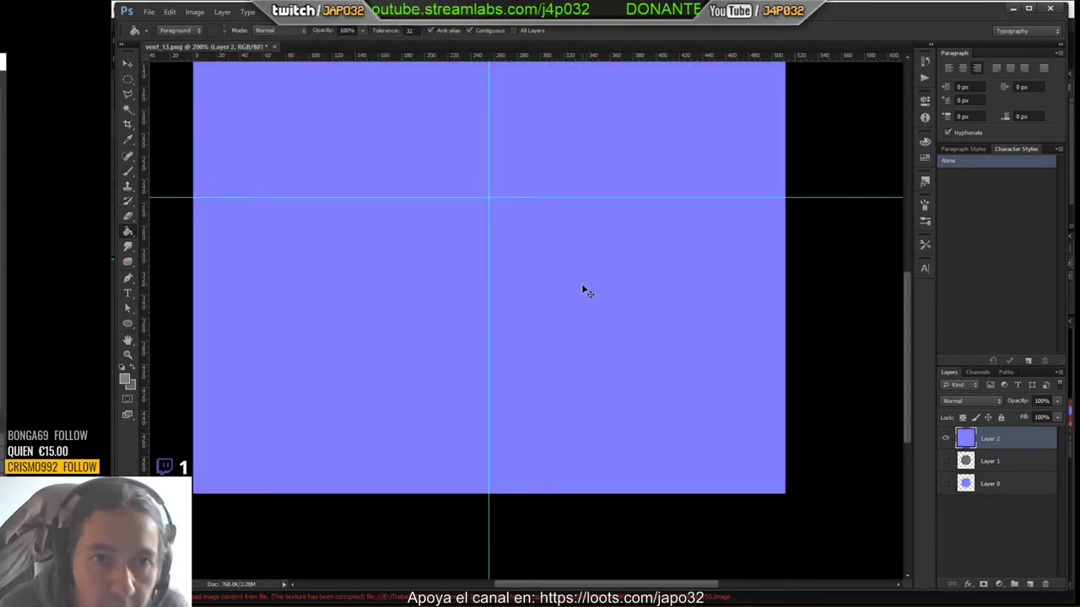
{"action": "key", "text": "ctrl+z"}
Step: Try Biased RGB against Alpha Channel in the NVIDIA NormalMapFilter for Layer 2, enable Alpha Blending, and close the filter
{"action": "left_click", "coordinate": [297, 11]}
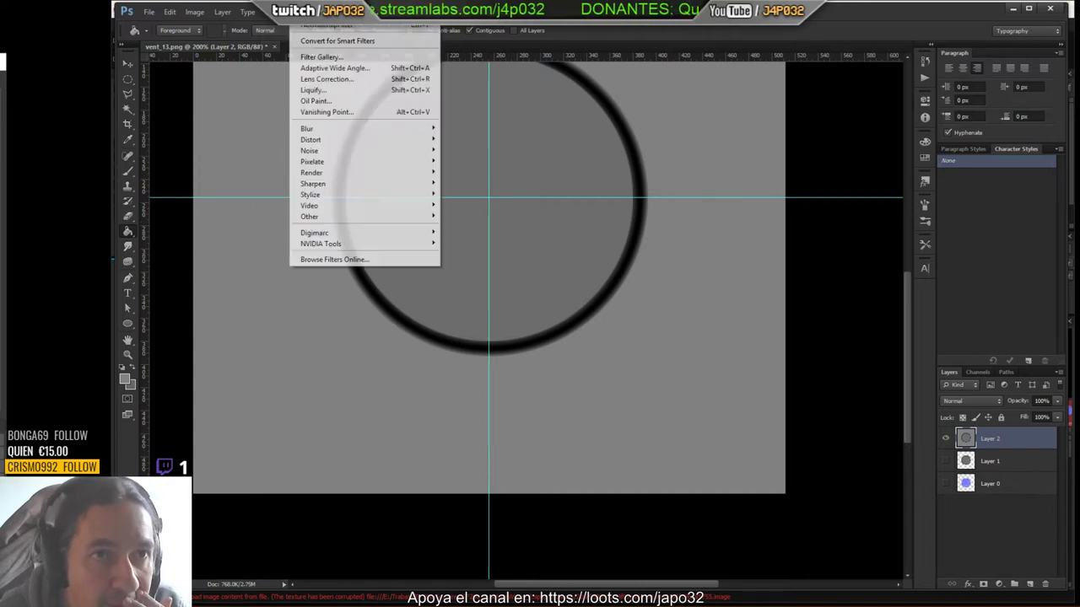
{"action": "mouse_move", "coordinate": [338, 243]}
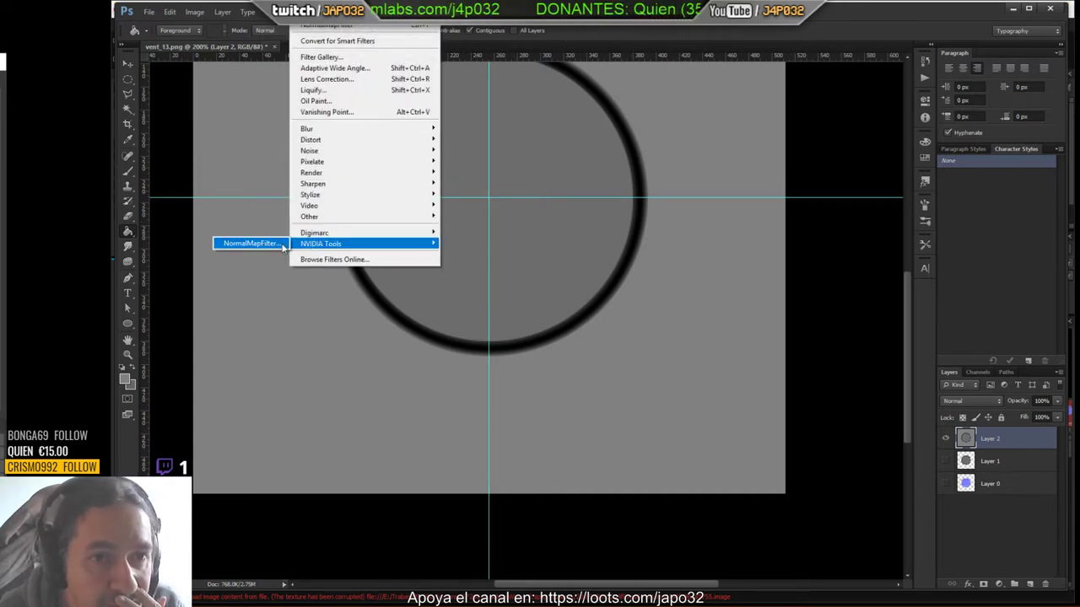
{"action": "left_click", "coordinate": [283, 246]}
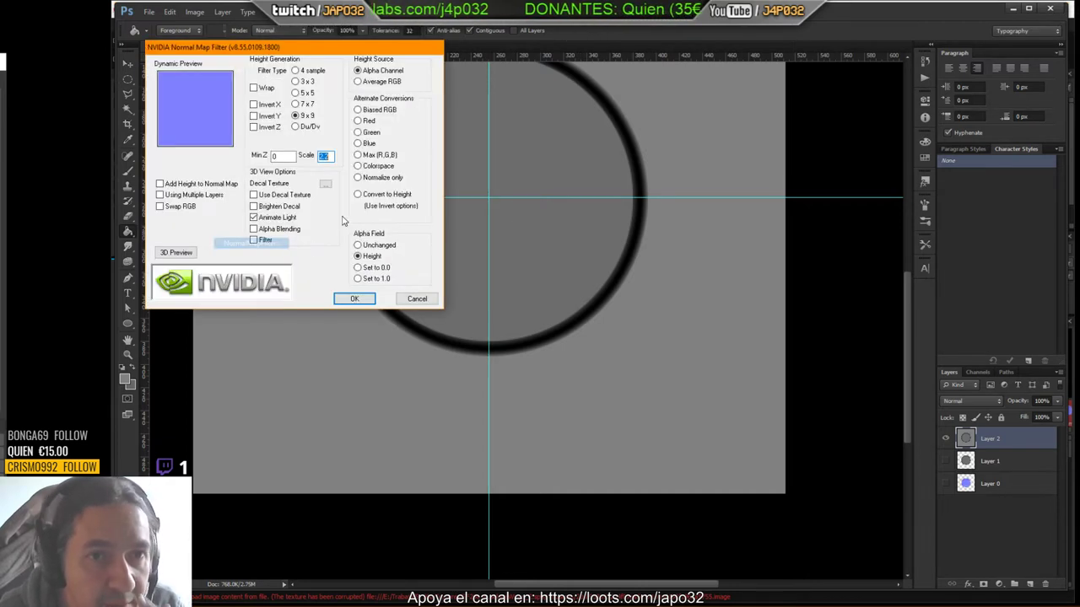
{"action": "left_click", "coordinate": [357, 111]}
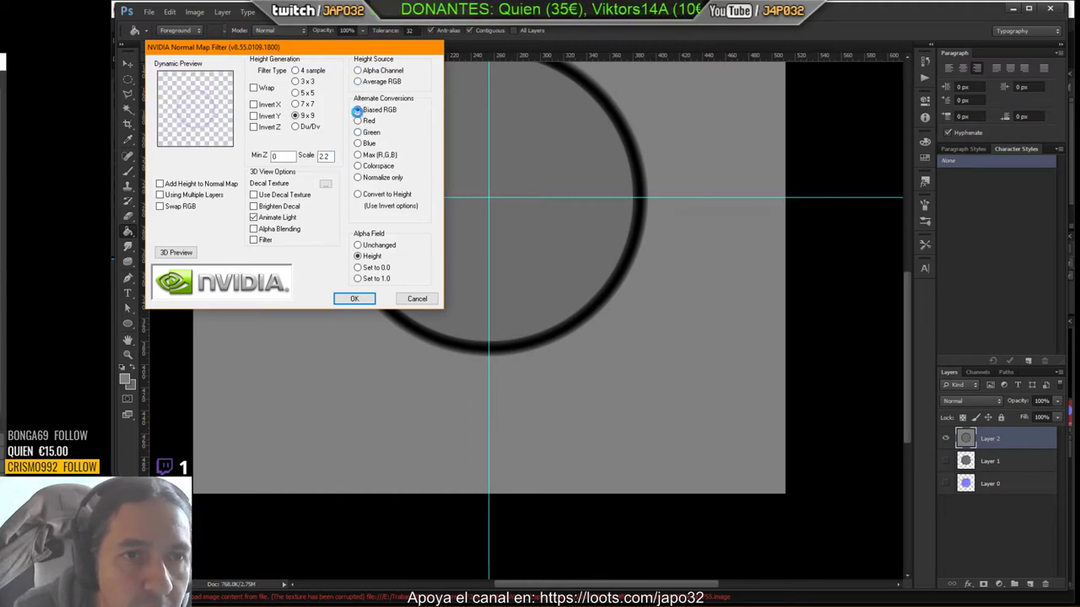
{"action": "left_click", "coordinate": [358, 71]}
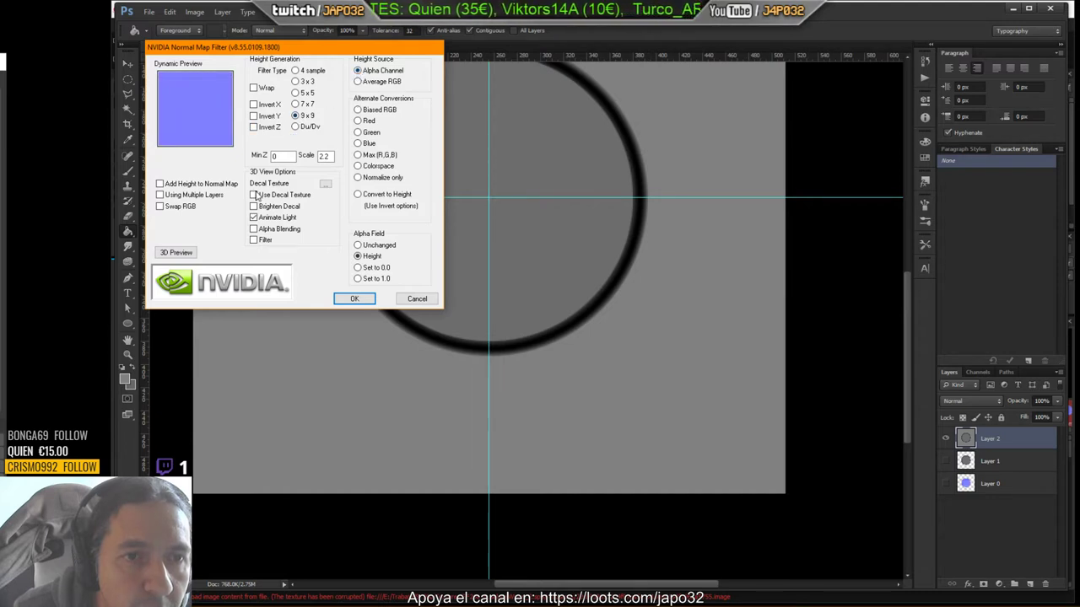
{"action": "left_click", "coordinate": [253, 205]}
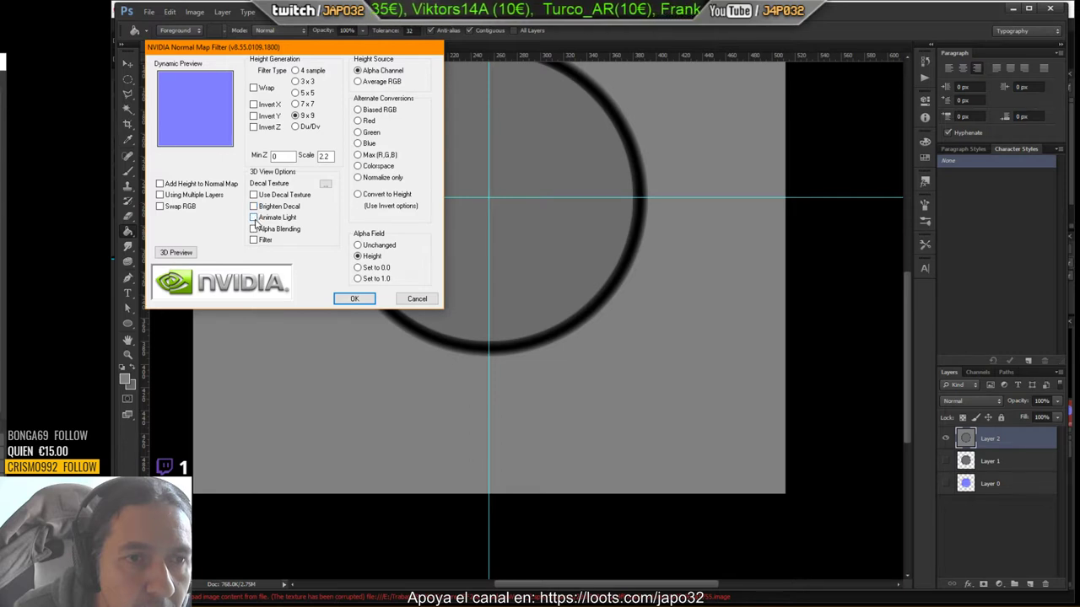
{"action": "left_click", "coordinate": [254, 229]}
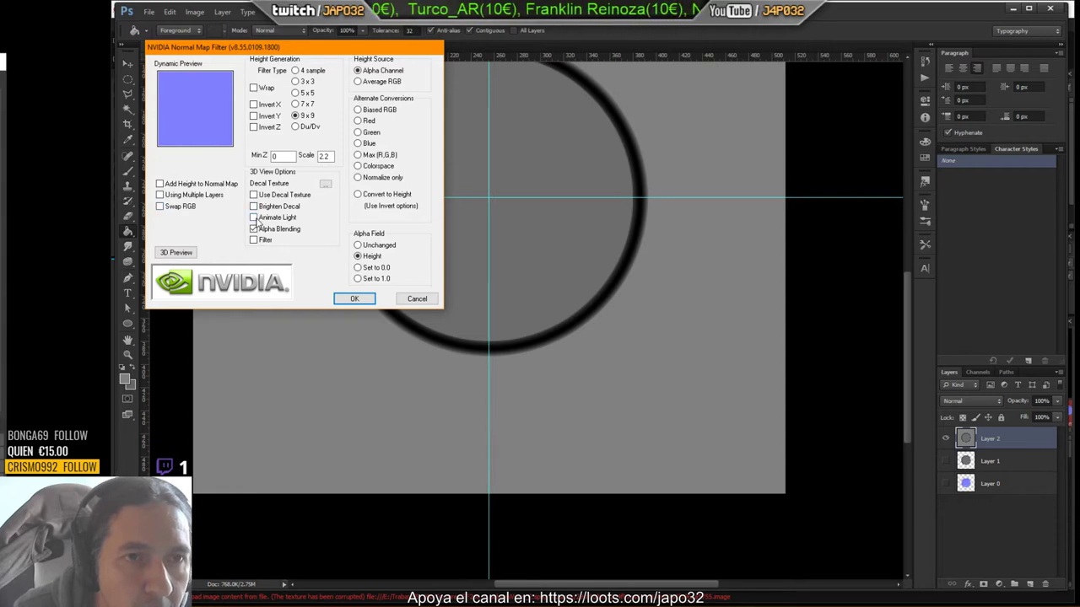
{"action": "left_click", "coordinate": [354, 298]}
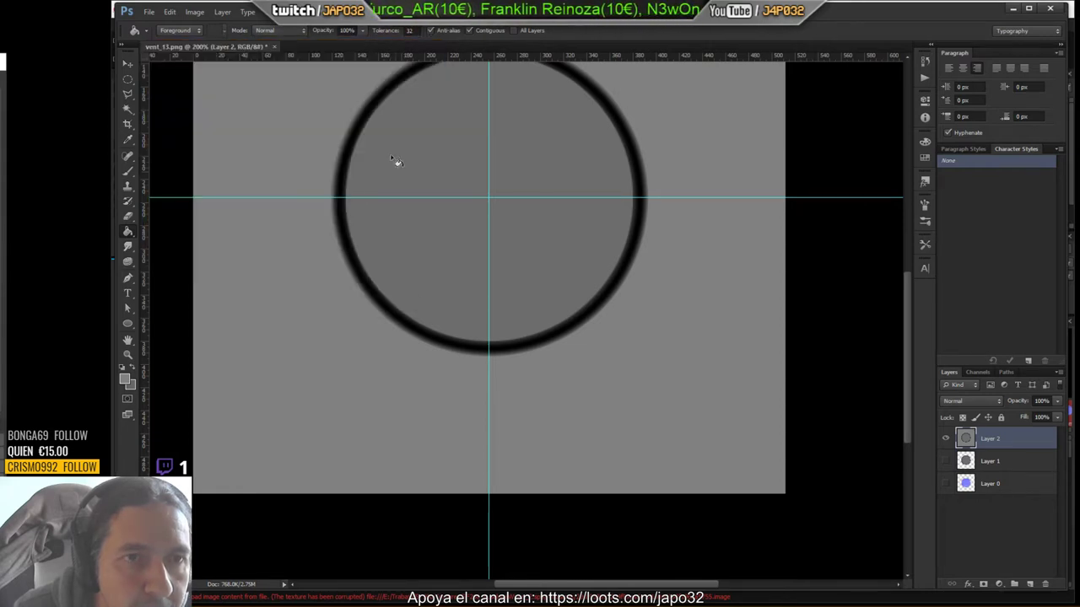
Step: Reopen the NVIDIA NormalMapFilter for Layer 2 and compare the previews of the 3 x 3 and 4 sample filter types
{"action": "left_click", "coordinate": [308, 11]}
{"action": "mouse_move", "coordinate": [328, 247]}
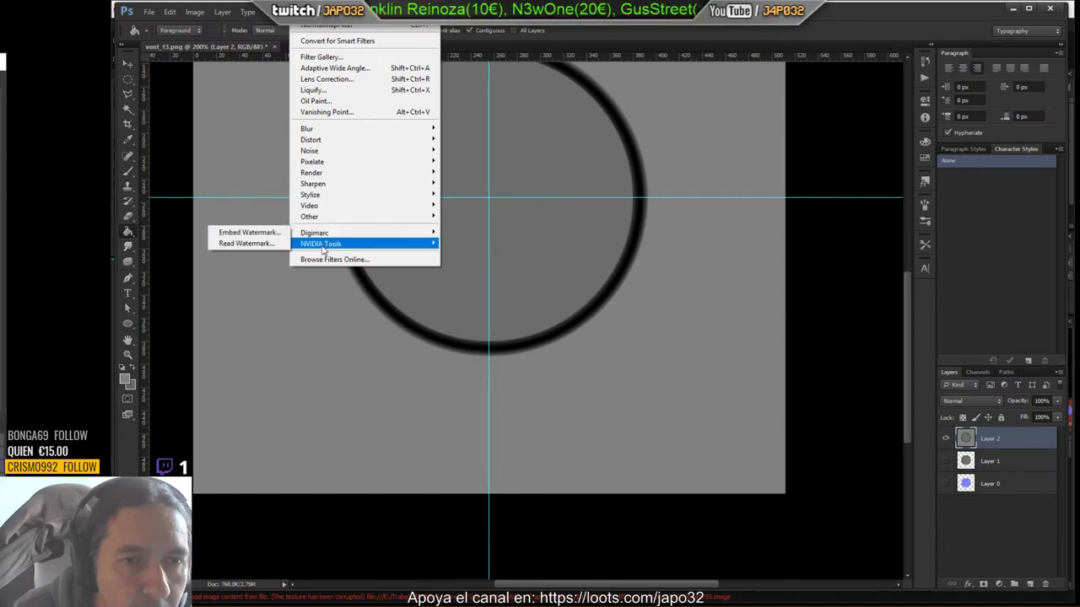
{"action": "left_click", "coordinate": [248, 244]}
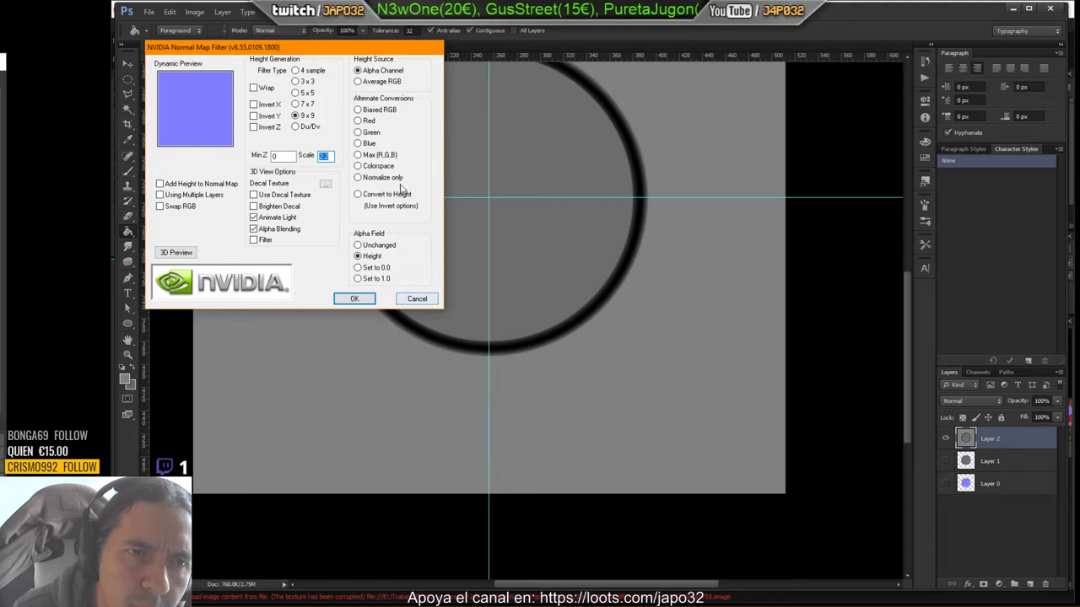
{"action": "left_click", "coordinate": [296, 81]}
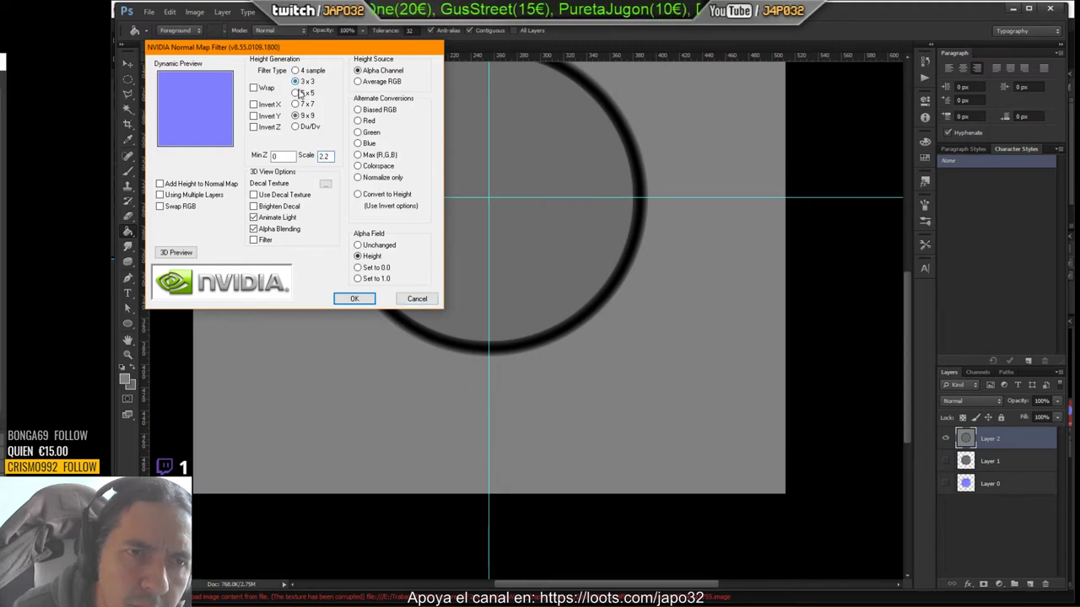
{"action": "left_click", "coordinate": [296, 72]}
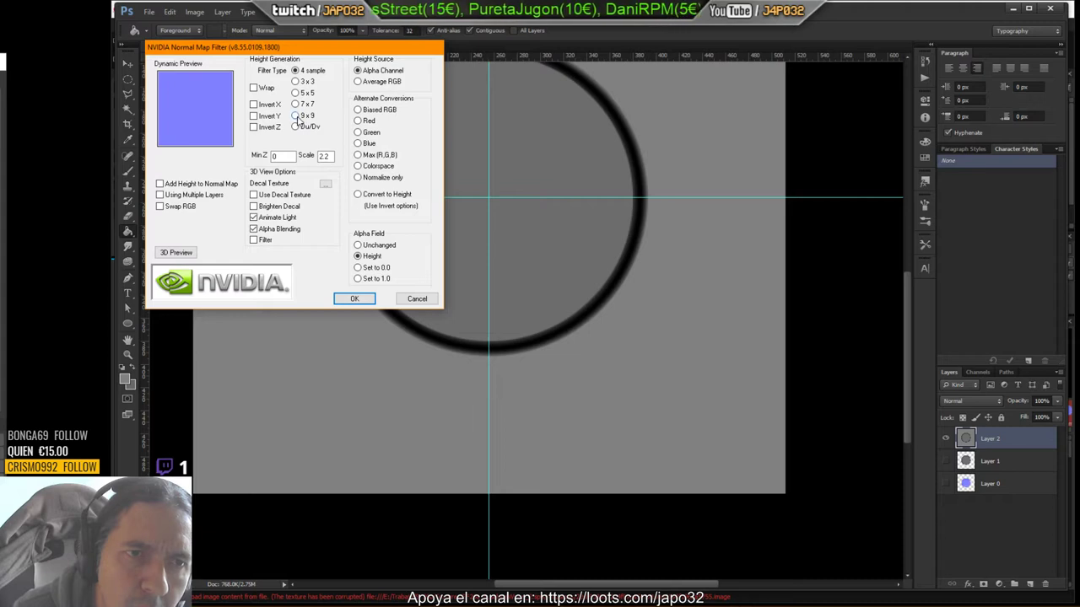
Step: Preview each alternate conversion from Biased RGB to Convert to Height plus Average RGB, and return the height source to Alpha Channel
{"action": "left_click", "coordinate": [358, 109]}
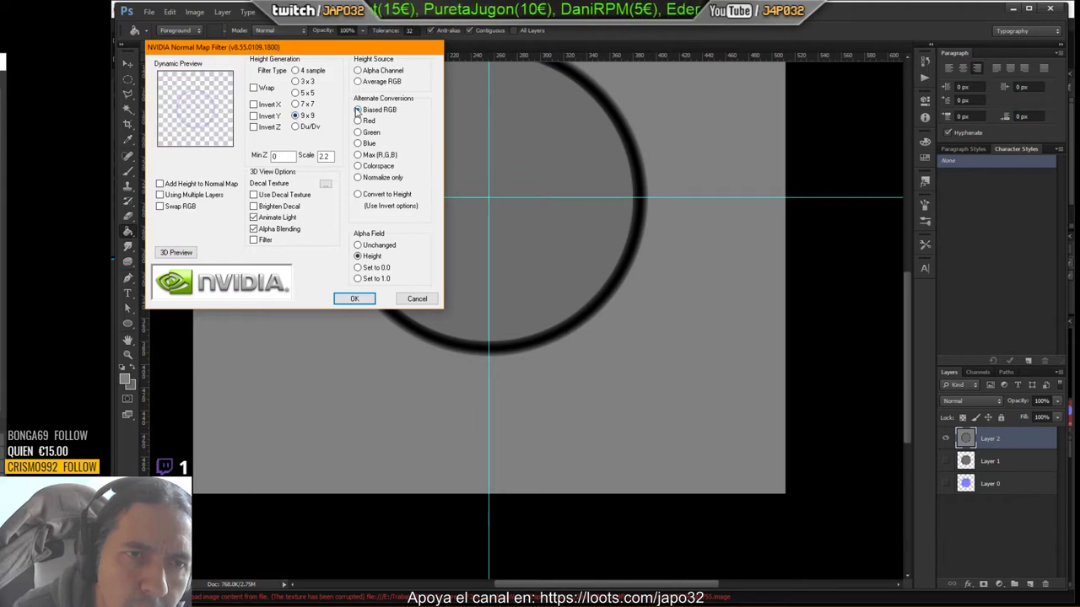
{"action": "left_click", "coordinate": [357, 120]}
{"action": "left_click", "coordinate": [357, 132]}
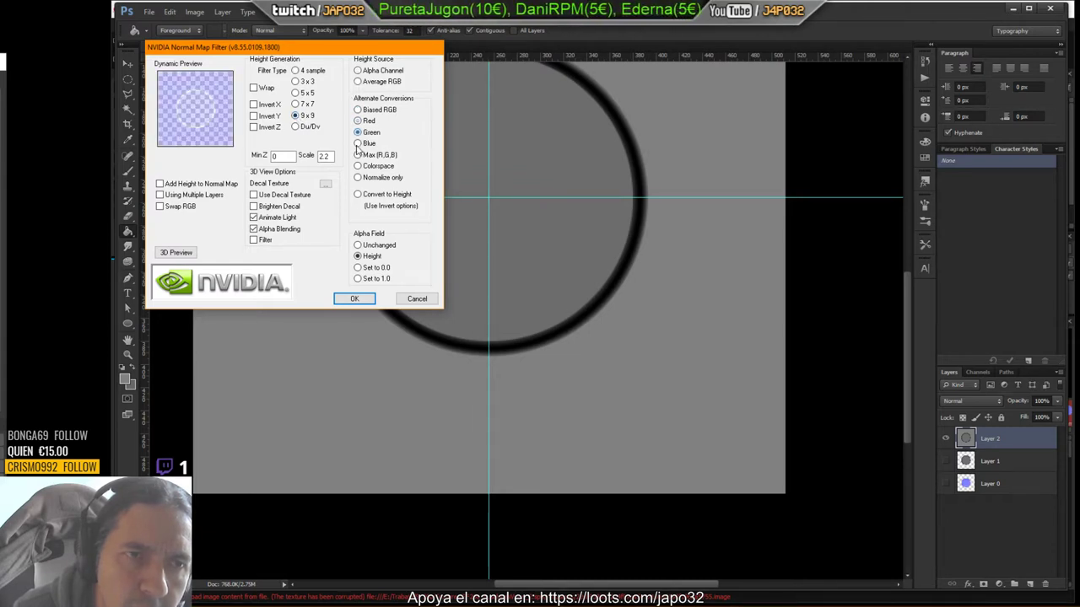
{"action": "left_click", "coordinate": [357, 143]}
{"action": "left_click", "coordinate": [358, 155]}
{"action": "left_click", "coordinate": [358, 166]}
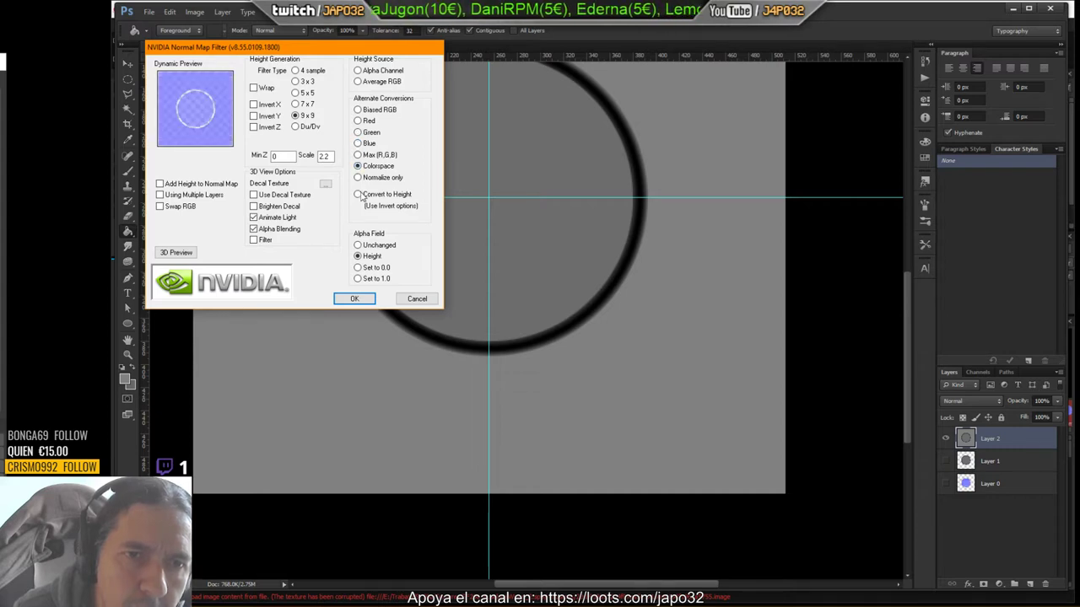
{"action": "left_click", "coordinate": [358, 177]}
{"action": "left_click", "coordinate": [357, 194]}
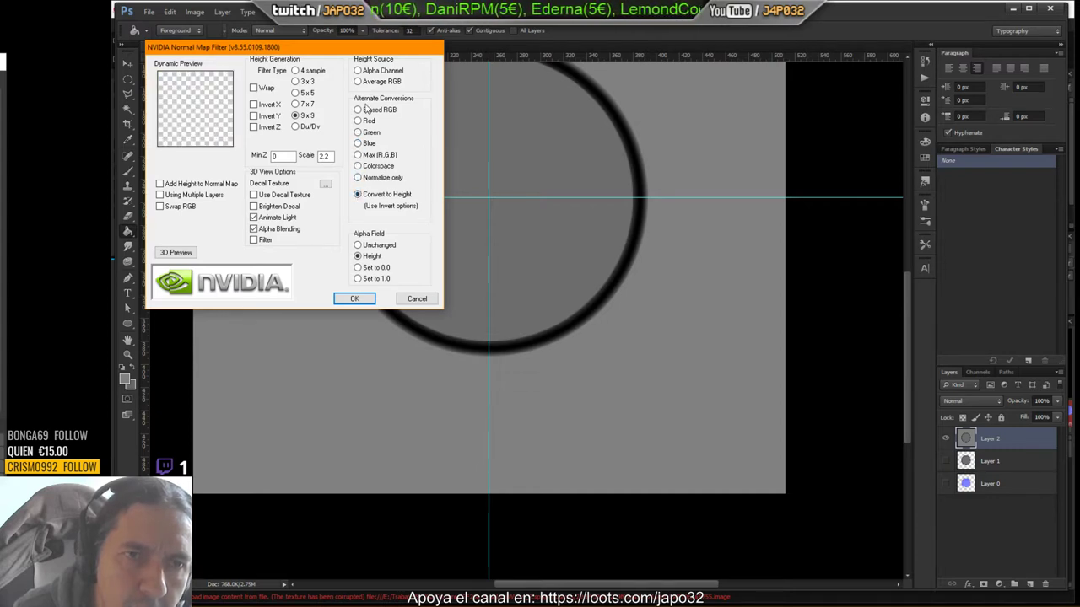
{"action": "left_click", "coordinate": [358, 81]}
{"action": "left_click", "coordinate": [358, 71]}
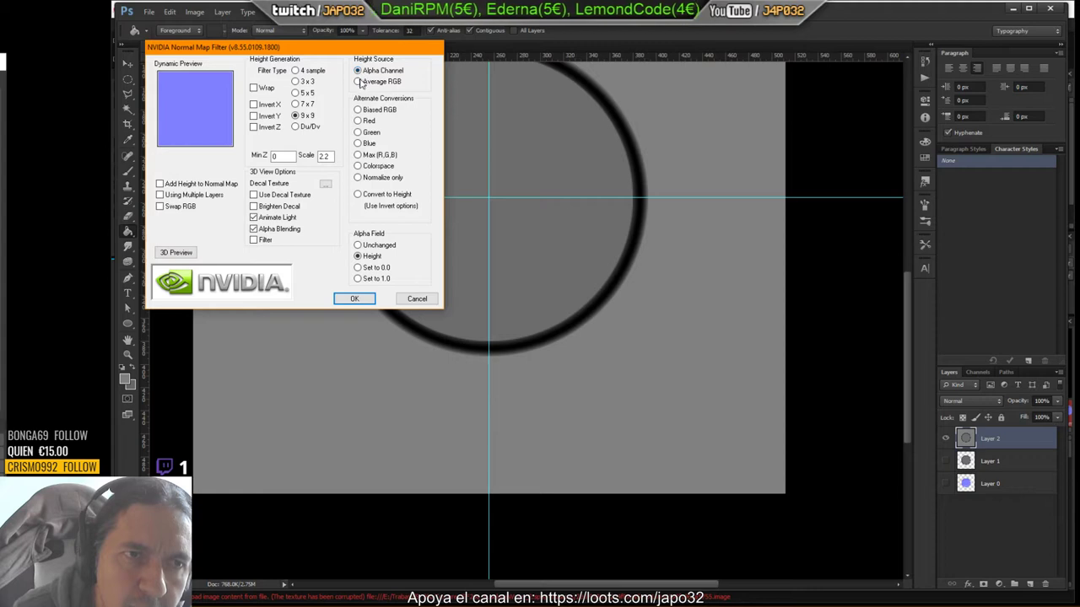
Step: Compare the Alpha Field options Height, Set to 0.0 and Set to 1.0, and set the field to Unchanged
{"action": "left_click", "coordinate": [357, 255]}
{"action": "left_click", "coordinate": [358, 267]}
{"action": "left_click", "coordinate": [357, 278]}
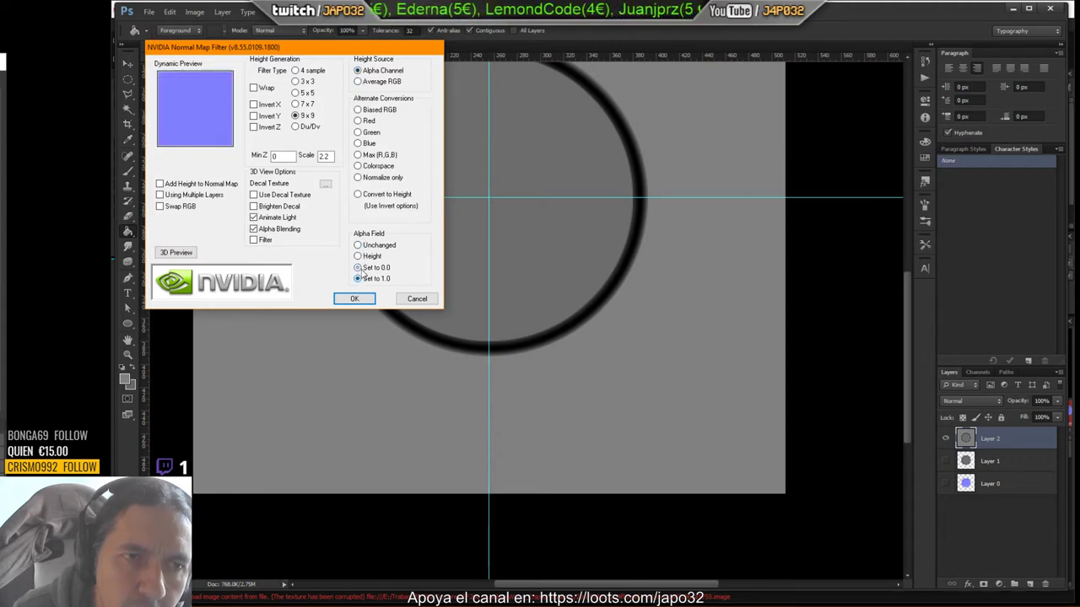
{"action": "left_click", "coordinate": [357, 267]}
{"action": "left_click", "coordinate": [361, 279]}
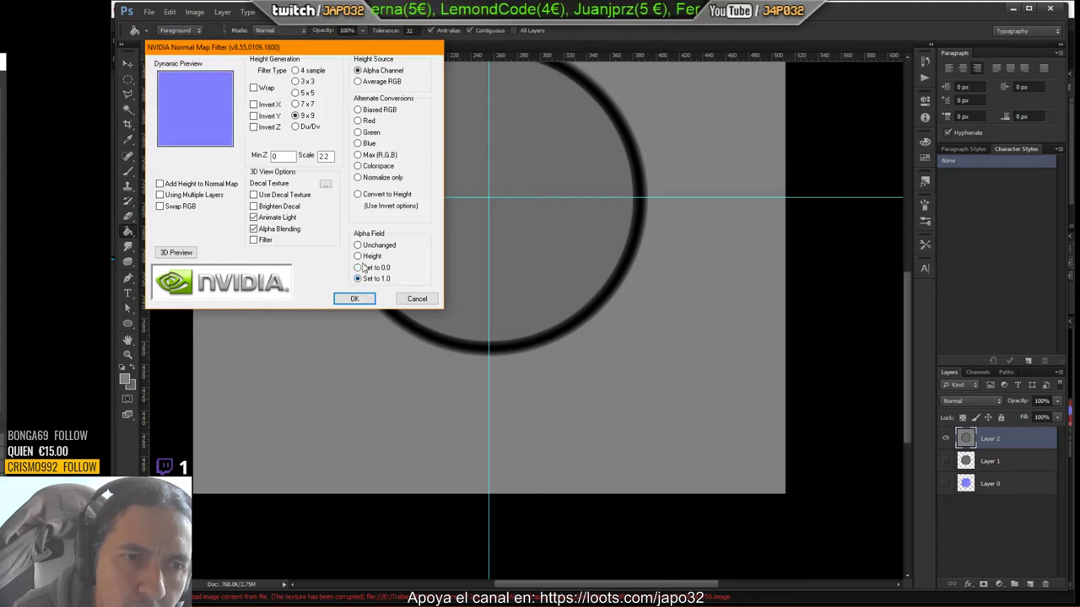
{"action": "left_click", "coordinate": [357, 267]}
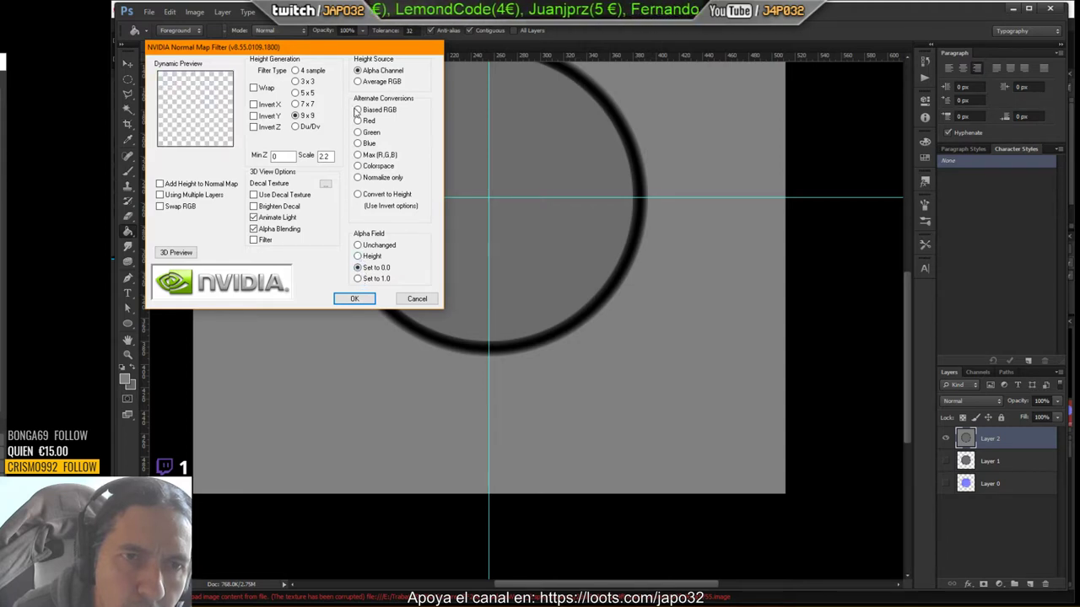
{"action": "left_click", "coordinate": [357, 256]}
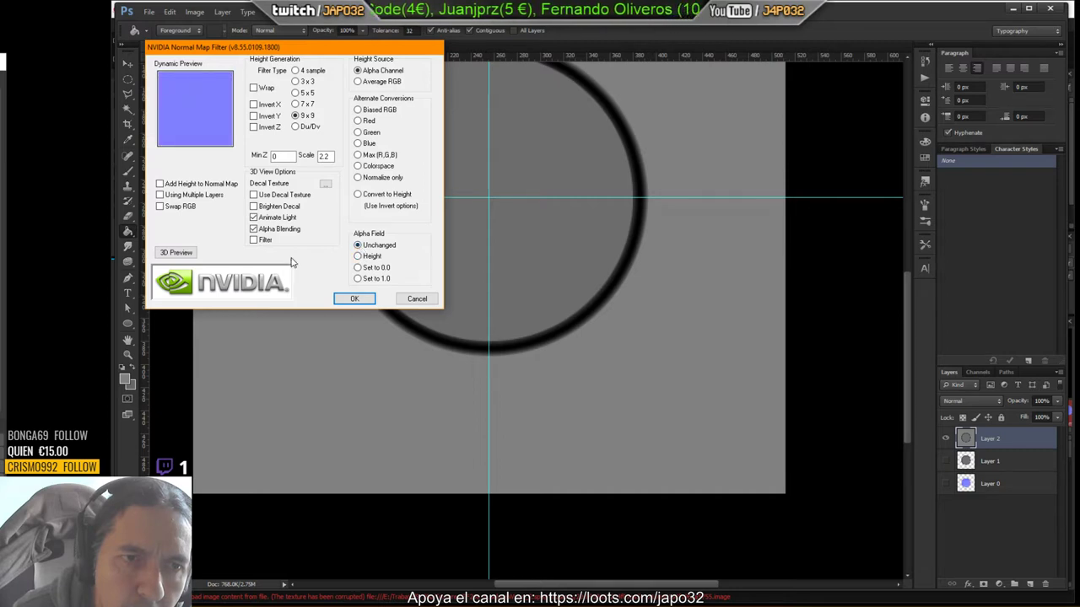
Step: Inspect the normal map in the 3D previewer, rotate the preview plane, and close the previewer
{"action": "left_click", "coordinate": [189, 251]}
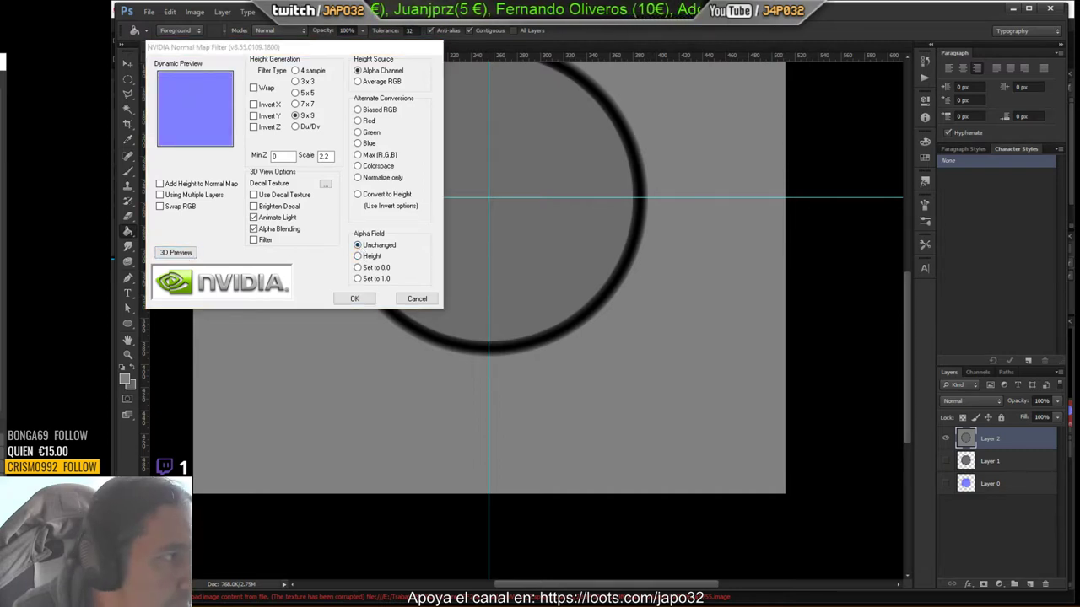
{"action": "left_click_drag", "start_coordinate": [0, 135], "coordinate": [557, 251]}
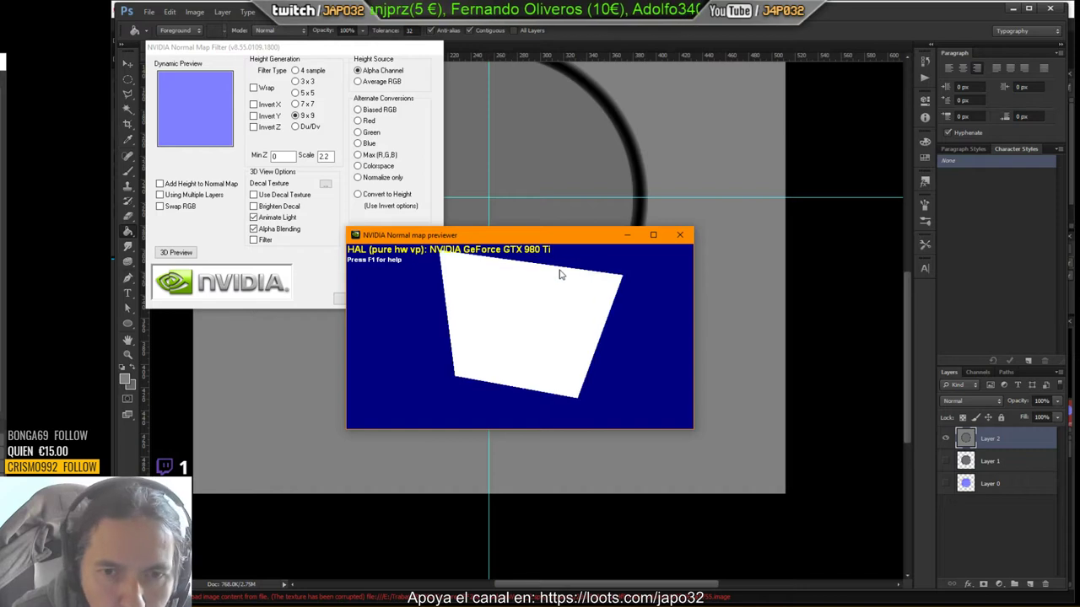
{"action": "left_click_drag", "start_coordinate": [555, 362], "coordinate": [614, 262]}
{"action": "left_click", "coordinate": [680, 234]}
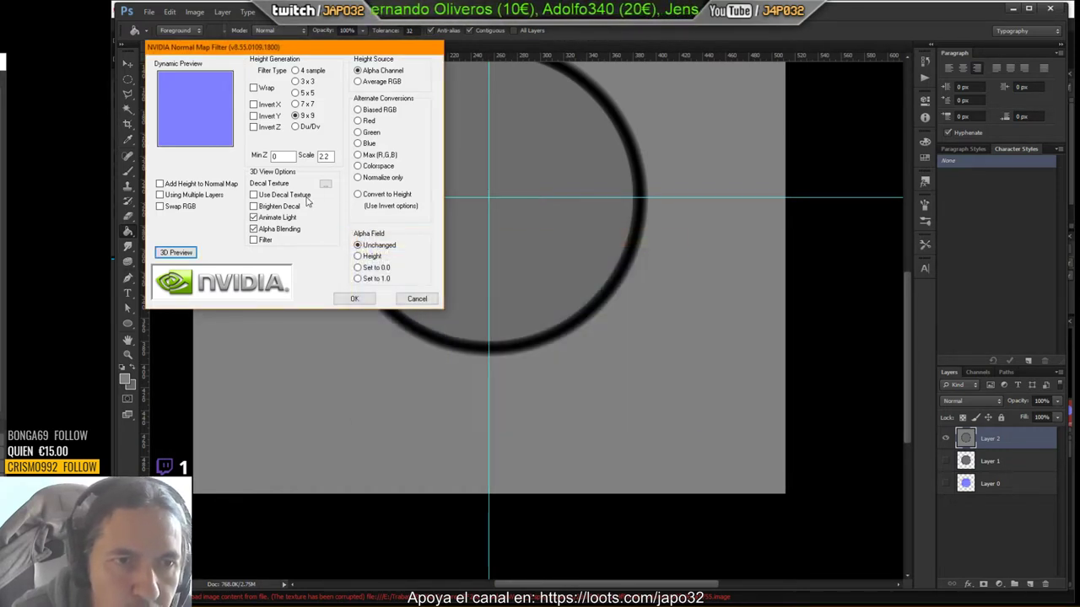
Step: Turn off Animate Light, compare the Du/Dv, 9 x 9 and 4 sample filter types, and set the type to 3 x 3
{"action": "left_click", "coordinate": [264, 221]}
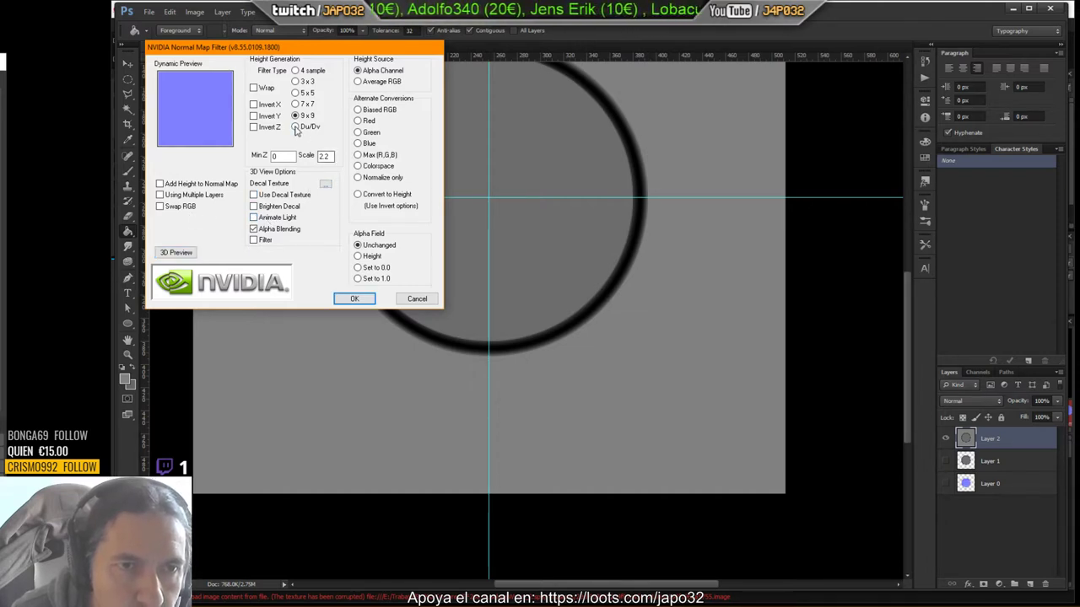
{"action": "left_click", "coordinate": [295, 126]}
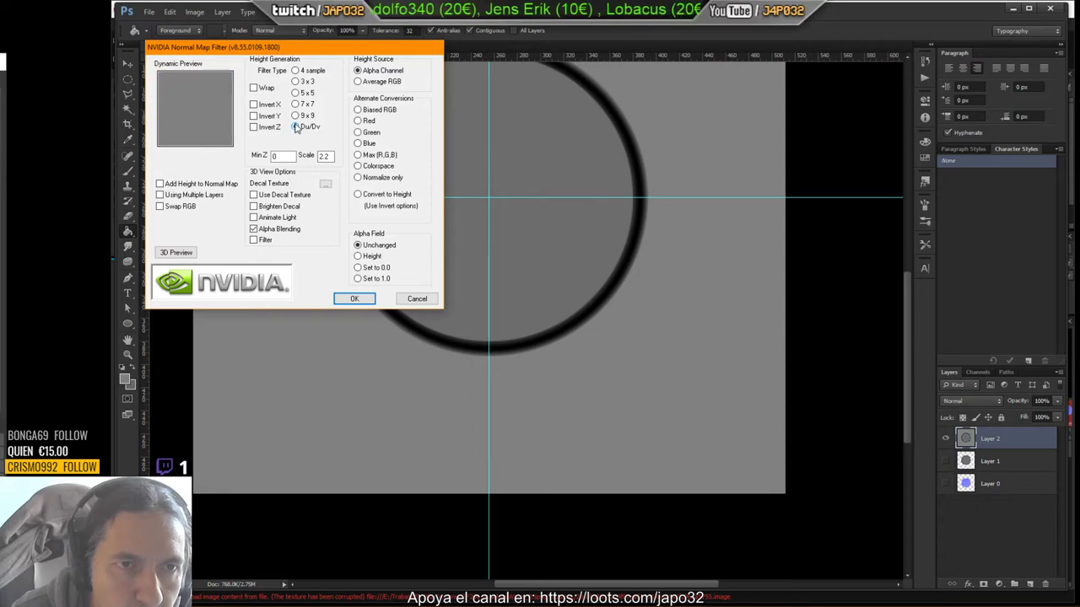
{"action": "left_click", "coordinate": [295, 115]}
{"action": "left_click", "coordinate": [296, 92]}
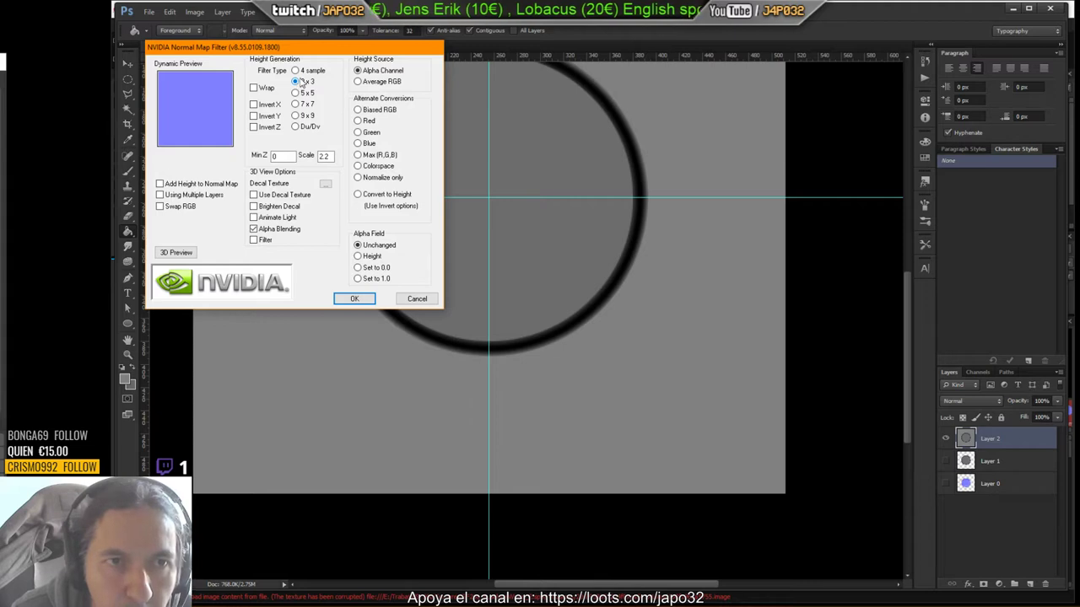
{"action": "left_click", "coordinate": [296, 72]}
{"action": "left_click", "coordinate": [296, 82]}
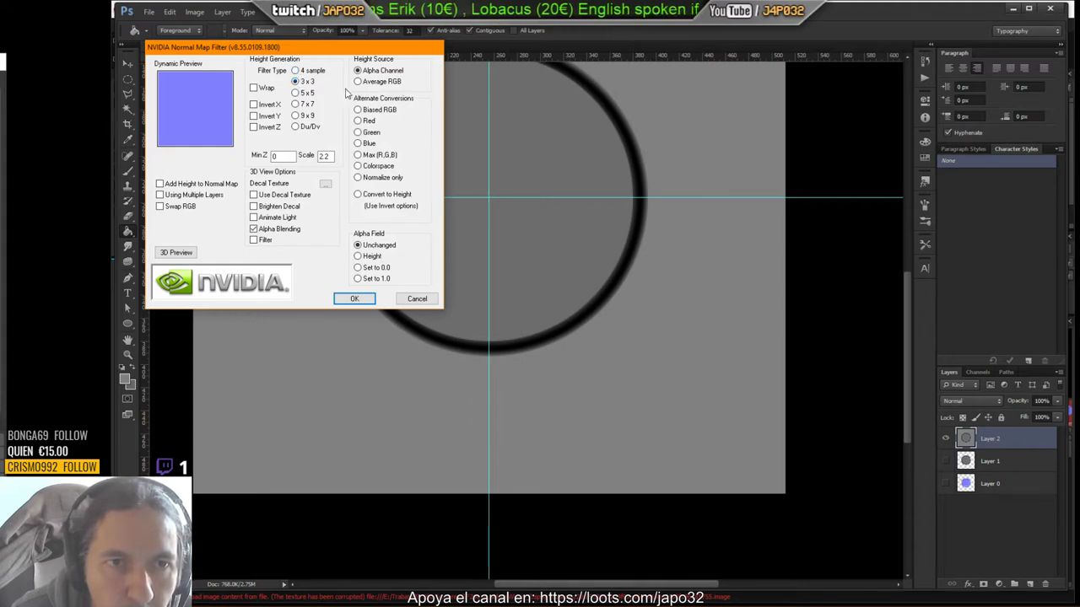
Step: Set the height source to Average RGB, apply the normal map filter to Layer 2, and undo the filter
{"action": "left_click", "coordinate": [356, 82]}
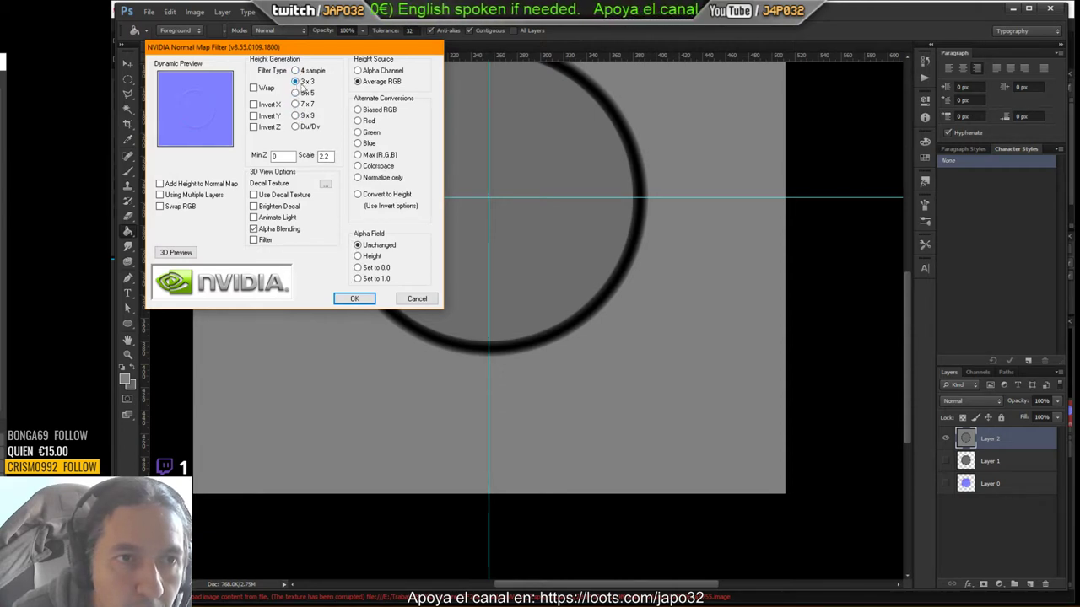
{"action": "left_click", "coordinate": [354, 298]}
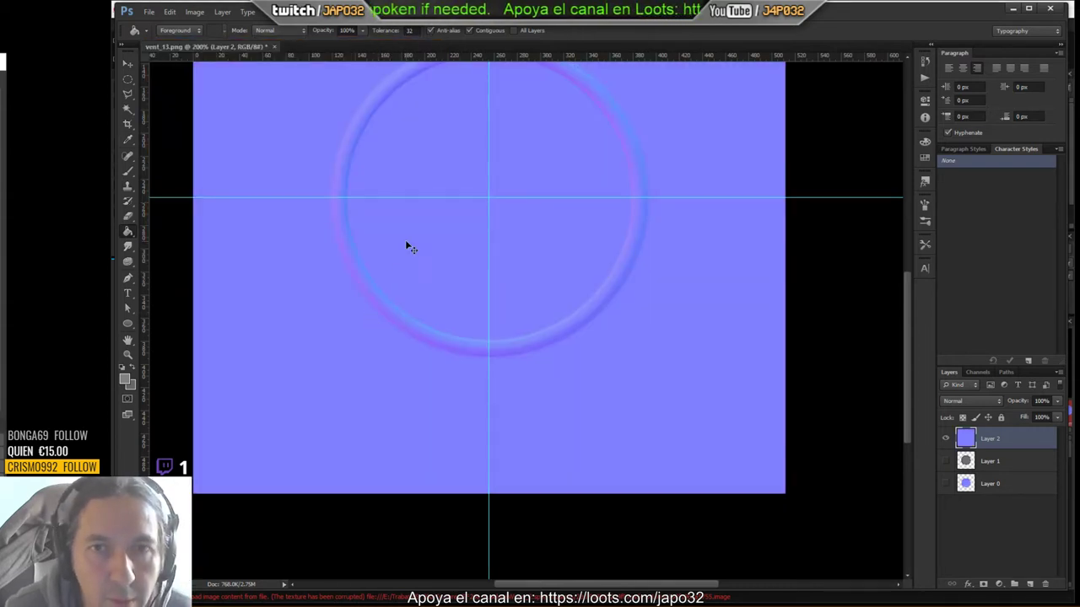
{"action": "key", "text": "ctrl+z"}
Step: Reopen the NVIDIA normal map filter on Layer 2, inspect the result by rotating the plane in the 3D previewer, and cancel the filter
{"action": "left_click", "coordinate": [299, 10]}
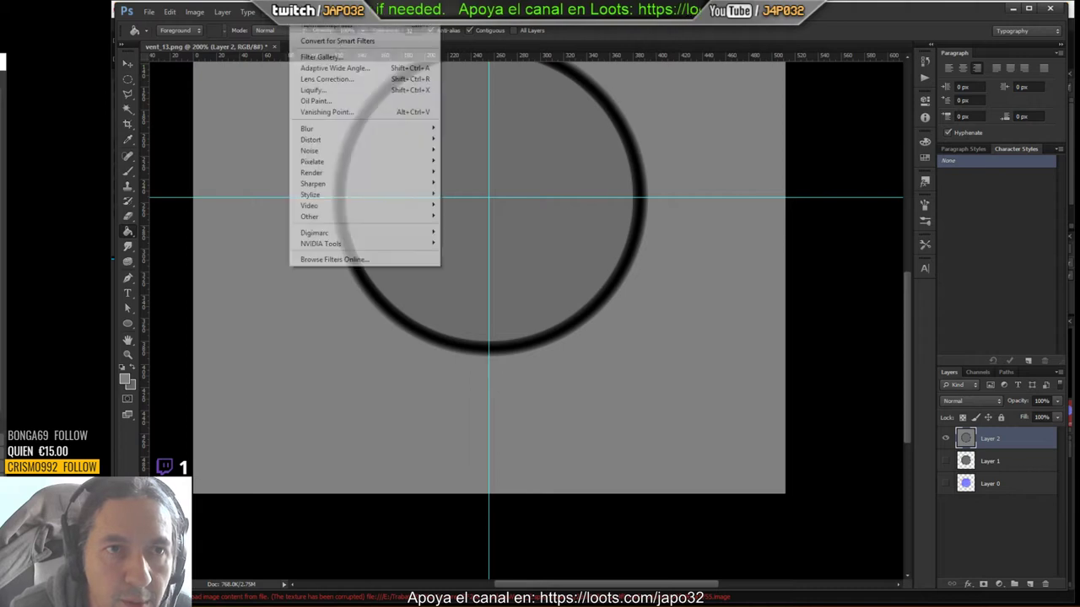
{"action": "mouse_move", "coordinate": [335, 244]}
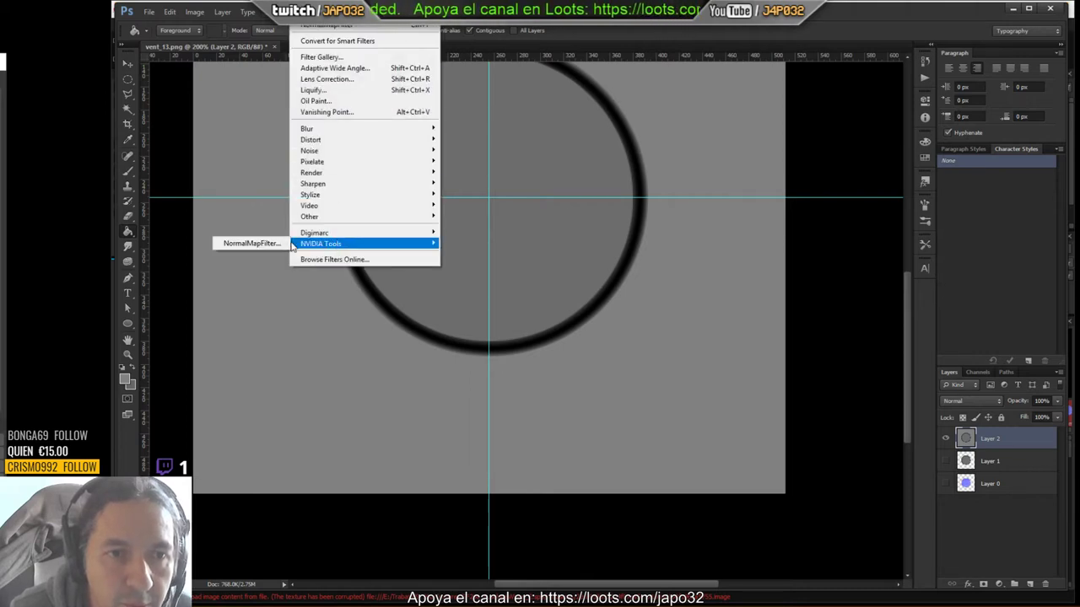
{"action": "left_click", "coordinate": [271, 245]}
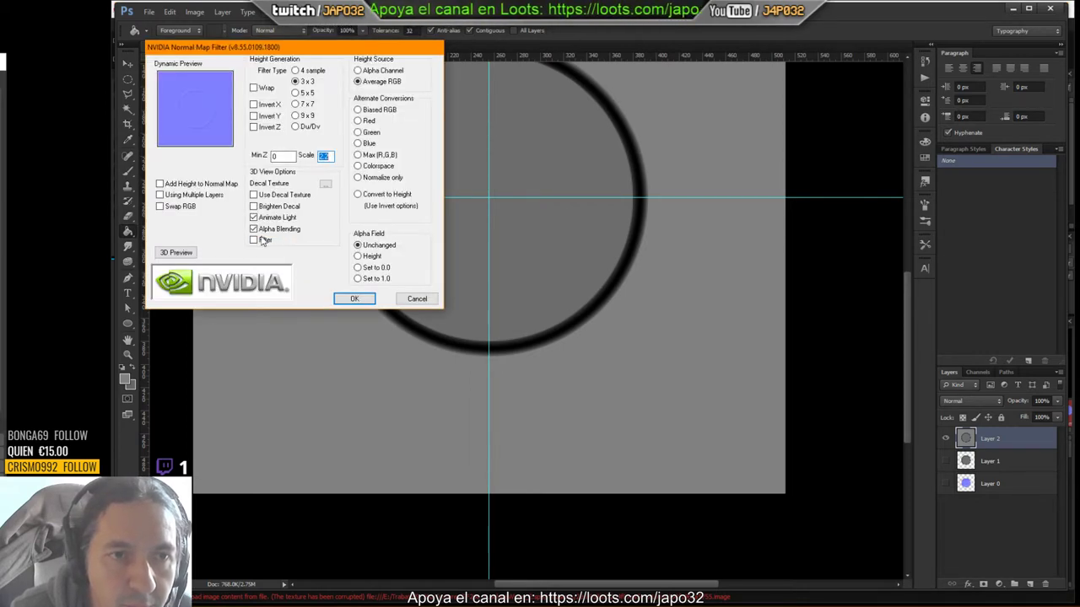
{"action": "left_click", "coordinate": [194, 254]}
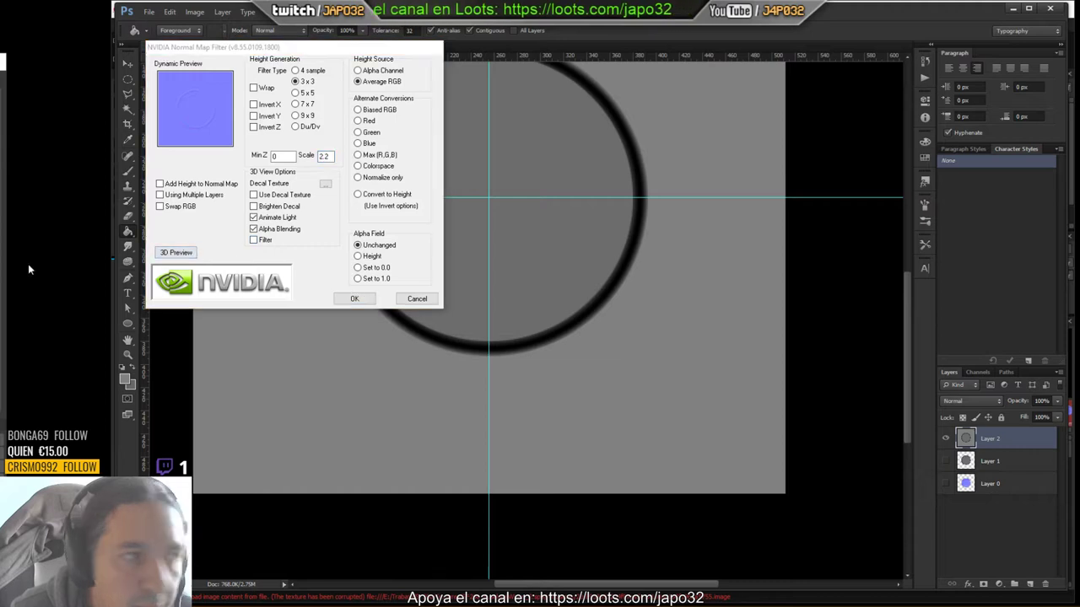
{"action": "left_click_drag", "start_coordinate": [250, 188], "coordinate": [599, 198]}
{"action": "mouse_move", "coordinate": [543, 288]}
{"action": "left_mouse_down"}
{"action": "mouse_move", "coordinate": [547, 383]}
{"action": "mouse_move", "coordinate": [565, 335]}
{"action": "mouse_move", "coordinate": [417, 284]}
{"action": "mouse_move", "coordinate": [452, 297]}
{"action": "mouse_move", "coordinate": [493, 281]}
{"action": "mouse_move", "coordinate": [503, 256]}
{"action": "mouse_move", "coordinate": [511, 284]}
{"action": "mouse_move", "coordinate": [578, 273]}
{"action": "mouse_move", "coordinate": [554, 268]}
{"action": "left_mouse_up"}
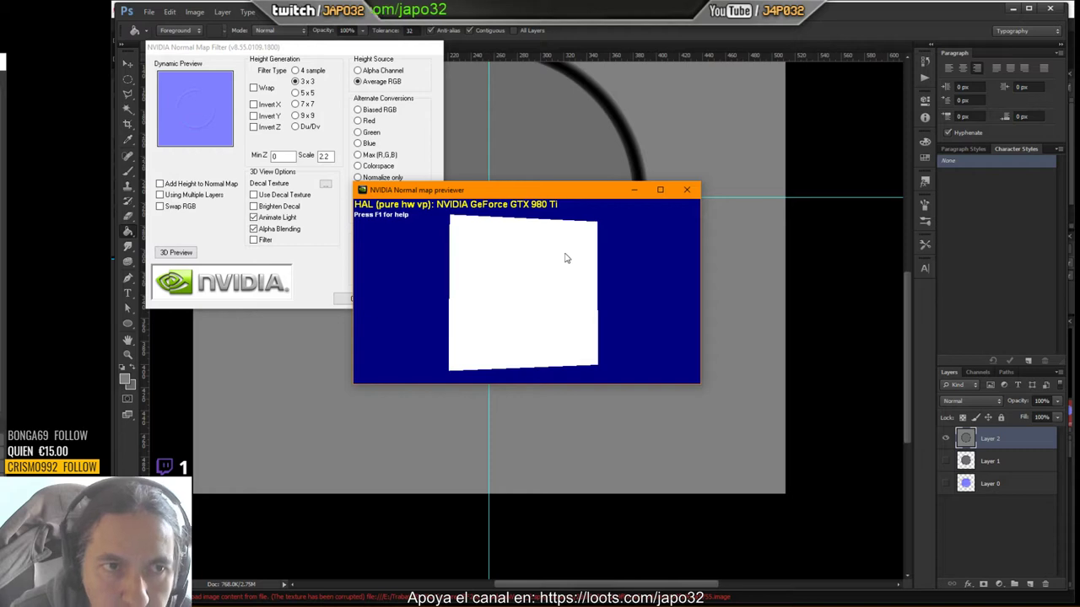
{"action": "left_click", "coordinate": [687, 190]}
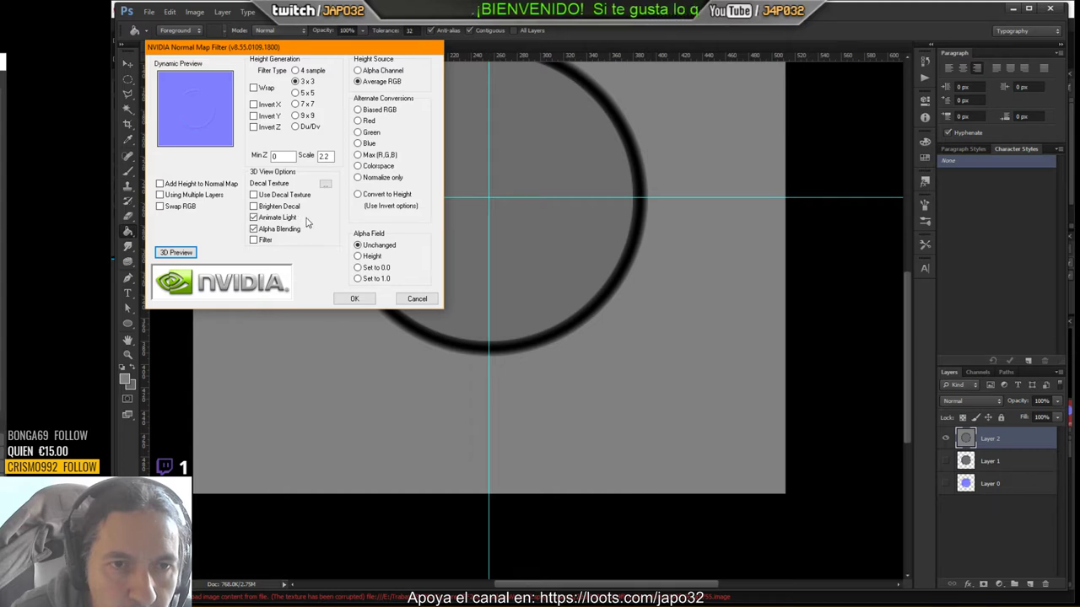
{"action": "left_click", "coordinate": [416, 298]}
Step: Hide Layer 2, and make Layer 1 visible and active
{"action": "left_click", "coordinate": [946, 439]}
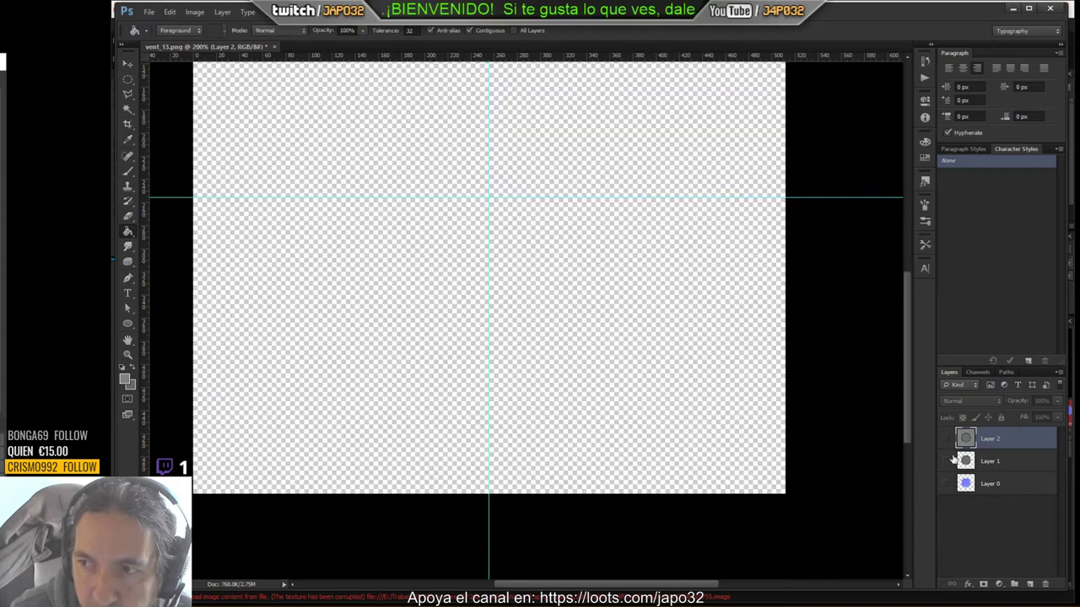
{"action": "left_click", "coordinate": [946, 461]}
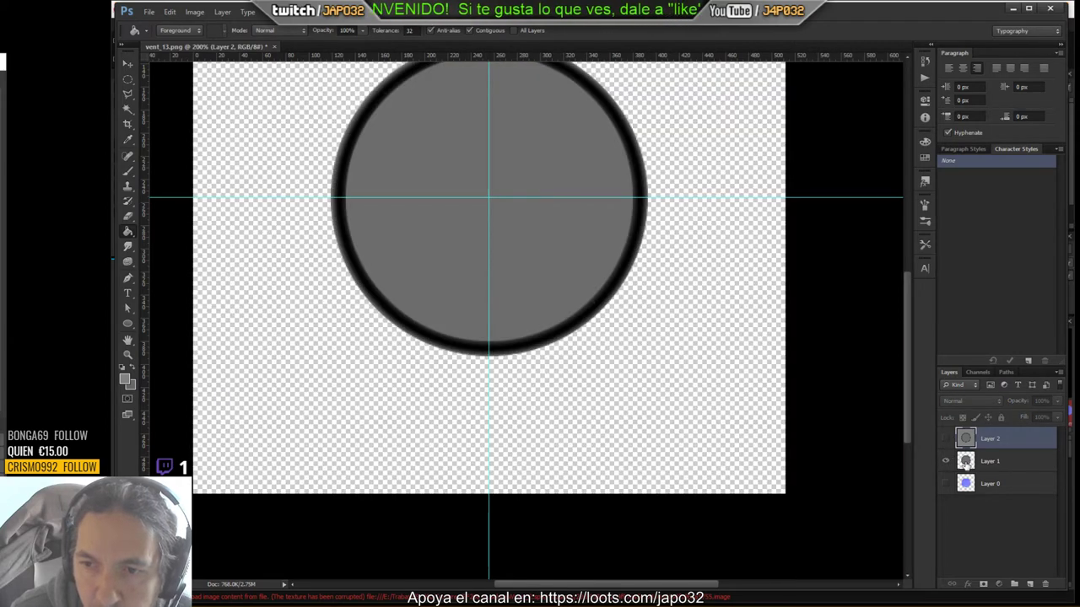
{"action": "left_click", "coordinate": [965, 461]}
Step: Apply the NVIDIA normal map filter to Layer 1 after checking it in the 3D previewer with the plane tilted and the light moved
{"action": "left_click", "coordinate": [297, 12]}
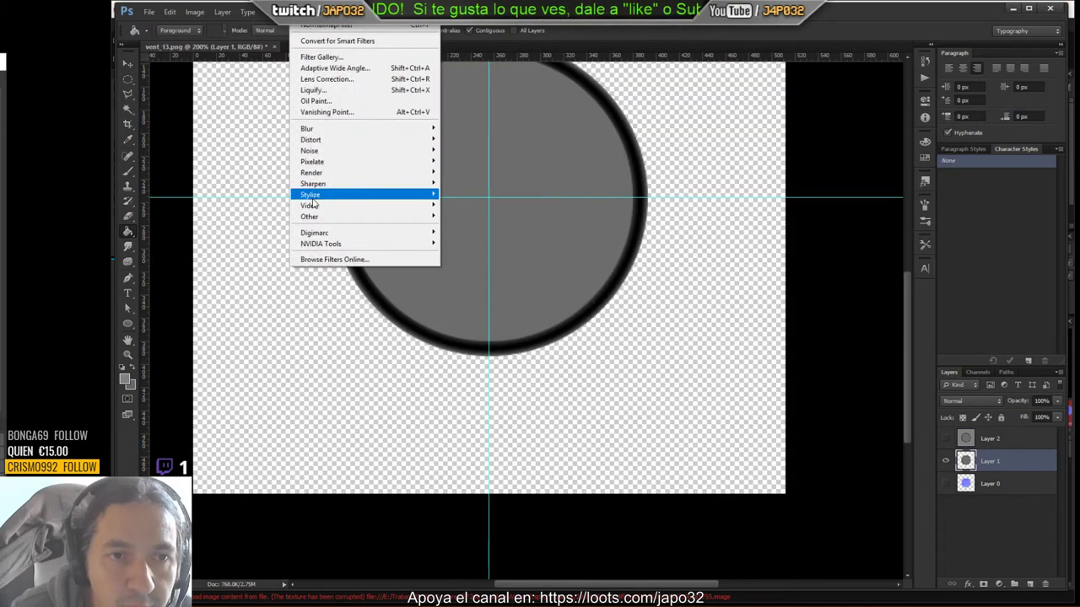
{"action": "left_click", "coordinate": [287, 244]}
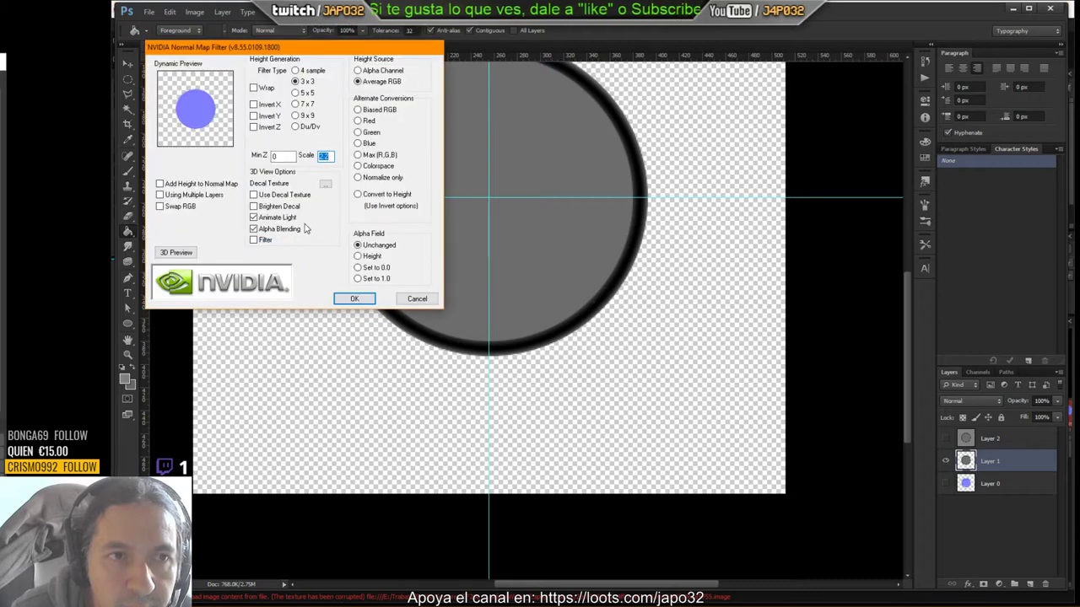
{"action": "left_click", "coordinate": [355, 299]}
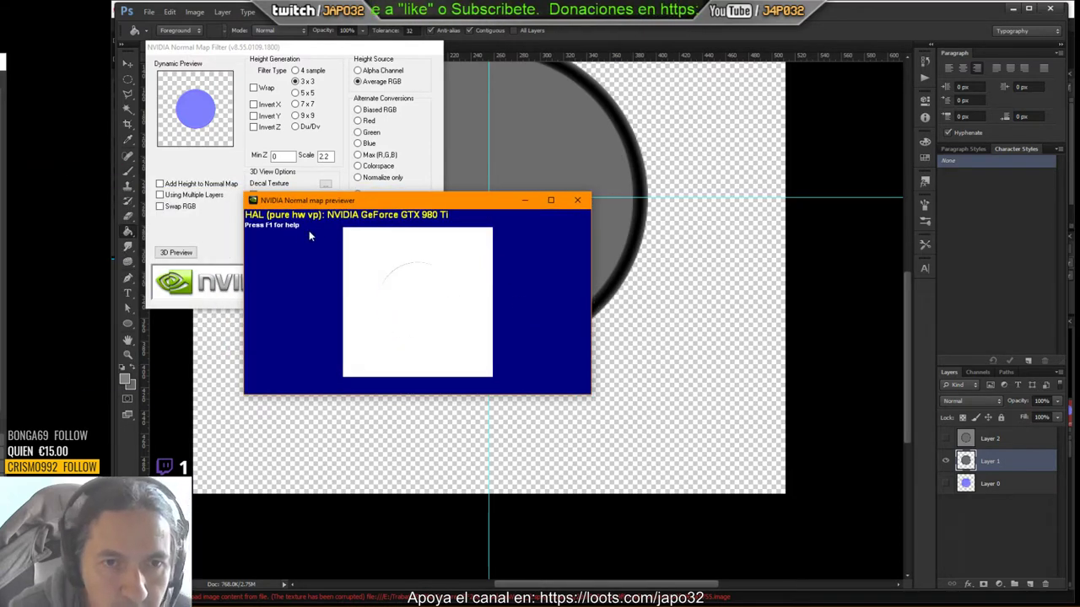
{"action": "key", "text": "F1"}
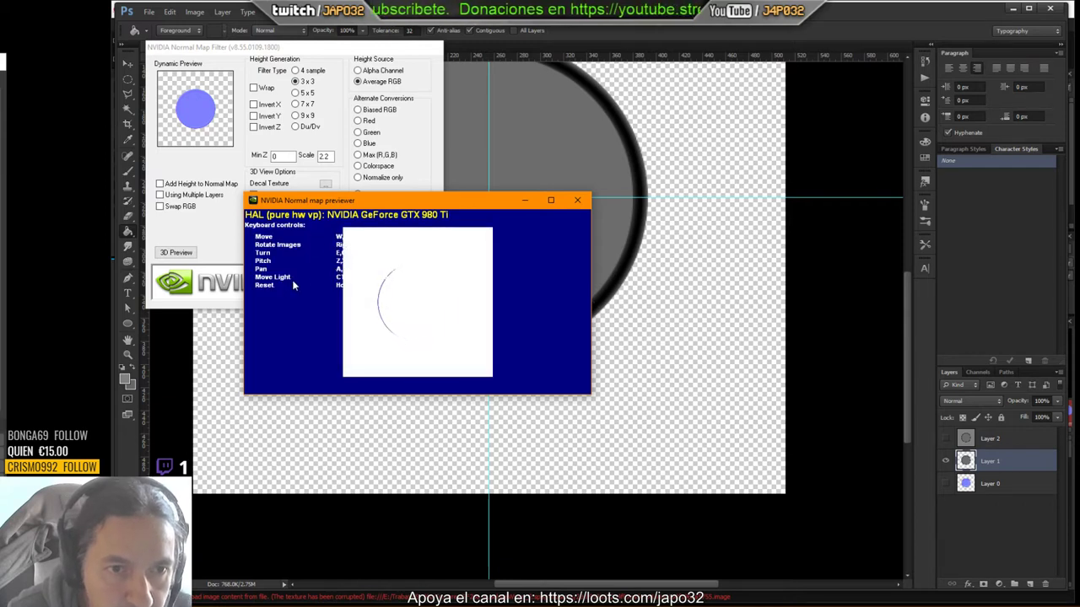
{"action": "left_click_drag", "start_coordinate": [437, 267], "coordinate": [424, 305]}
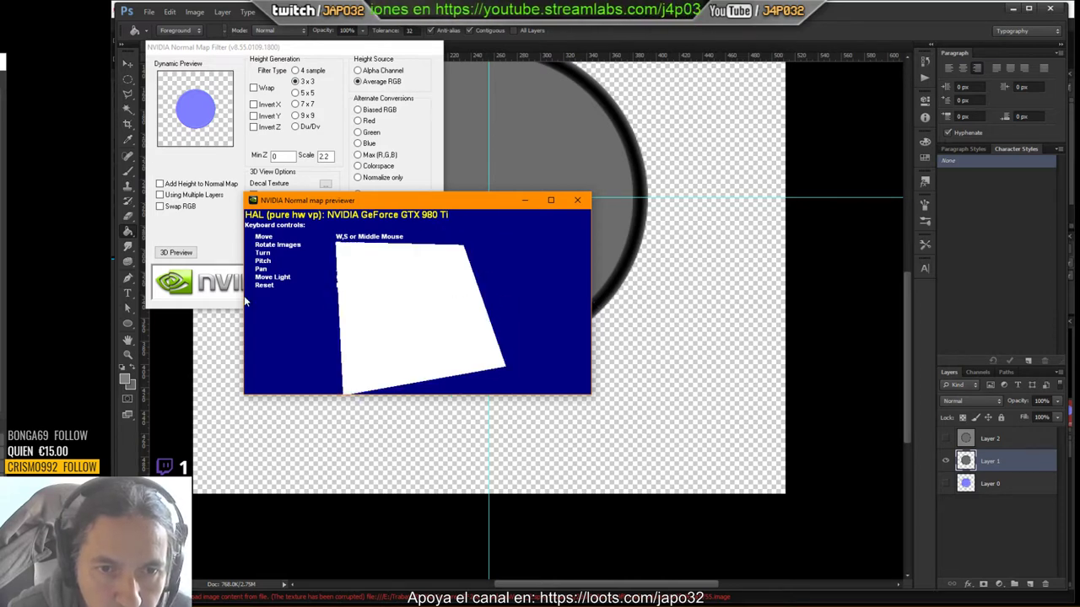
{"action": "mouse_move", "coordinate": [509, 271]}
{"action": "right_mouse_down", "text": "ctrl"}
{"action": "mouse_move", "coordinate": [553, 268]}
{"action": "mouse_move", "coordinate": [491, 282]}
{"action": "mouse_move", "coordinate": [560, 276]}
{"action": "mouse_move", "coordinate": [508, 284]}
{"action": "right_mouse_up", "text": "ctrl"}
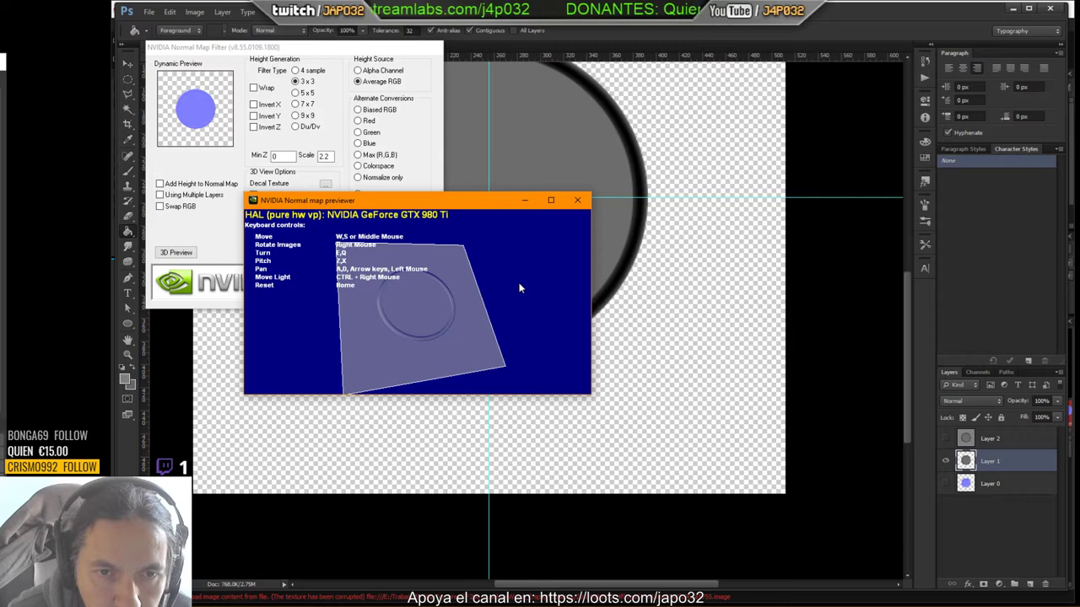
{"action": "left_click", "coordinate": [576, 200]}
{"action": "left_click", "coordinate": [354, 300]}
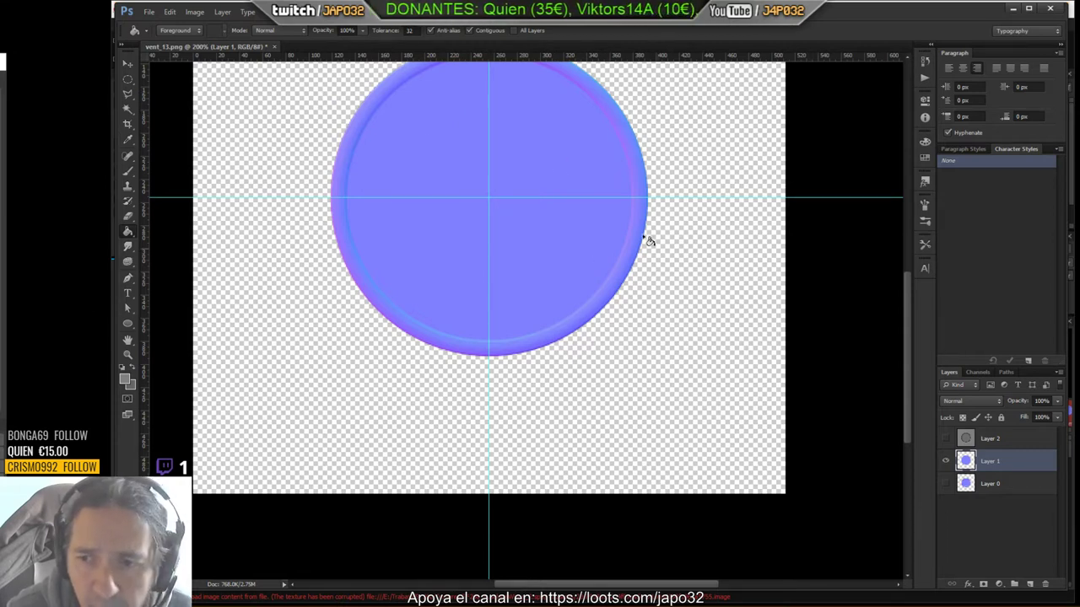
{"action": "left_click", "coordinate": [150, 11]}
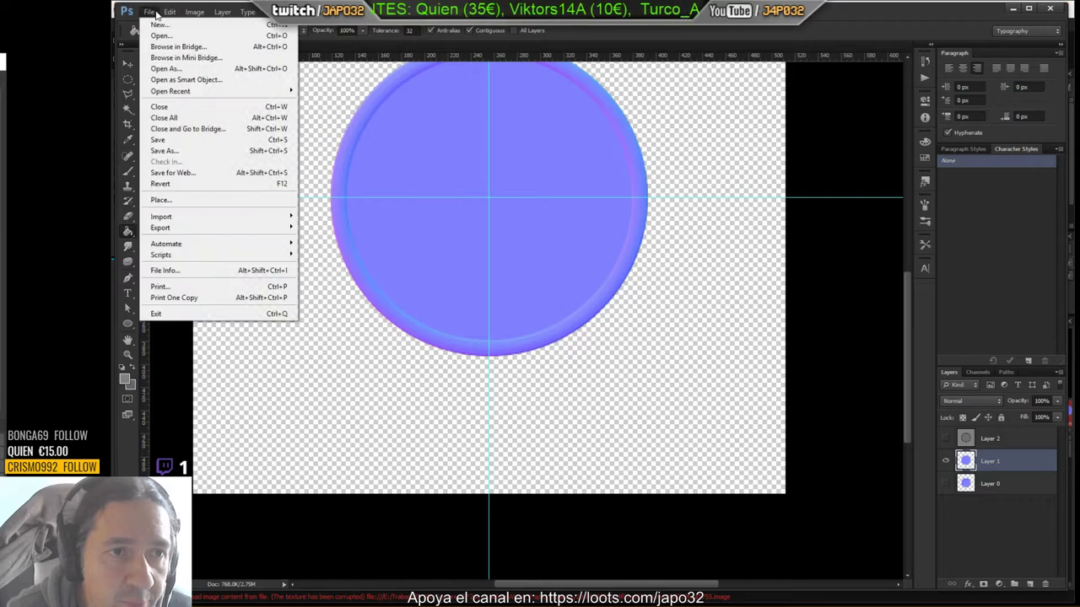
{"action": "left_click", "coordinate": [168, 150]}
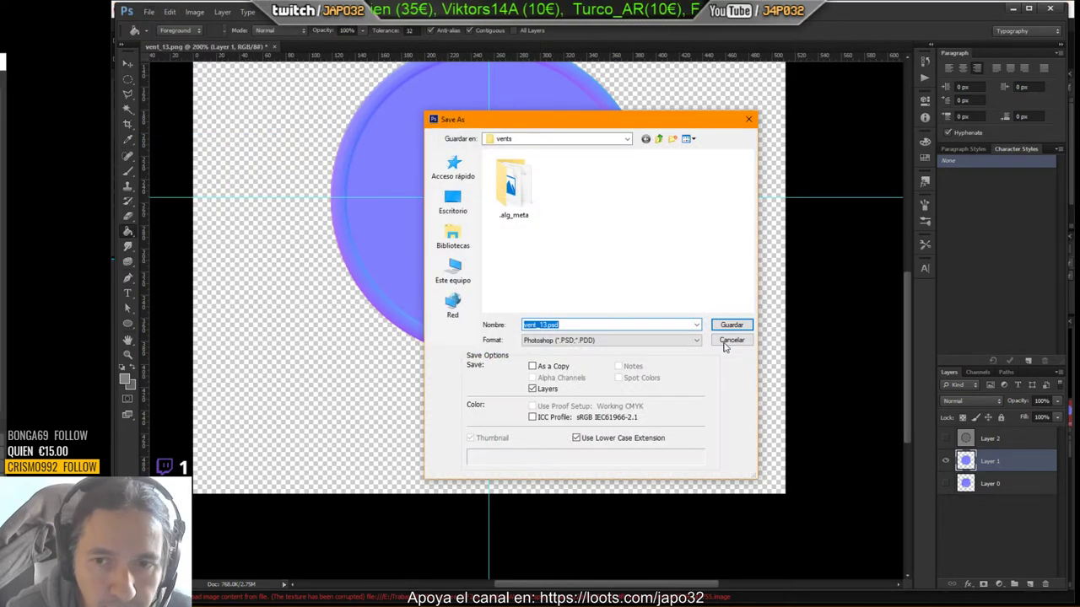
{"action": "left_click", "coordinate": [731, 341]}
Step: Start saving the screw normal map as a new file in PNG format
{"action": "left_click", "coordinate": [149, 12]}
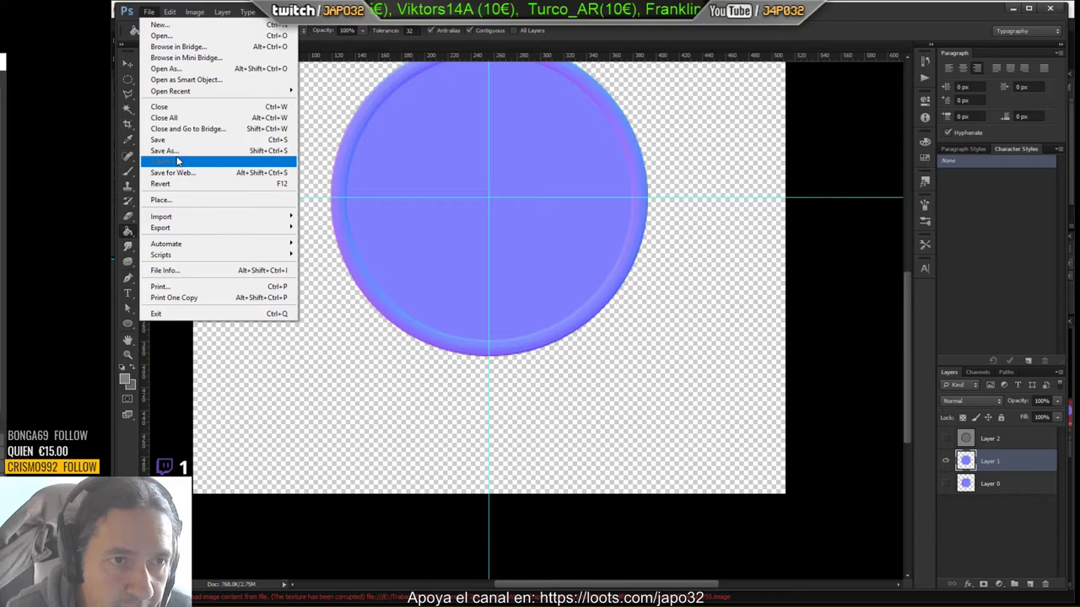
{"action": "left_click", "coordinate": [164, 150]}
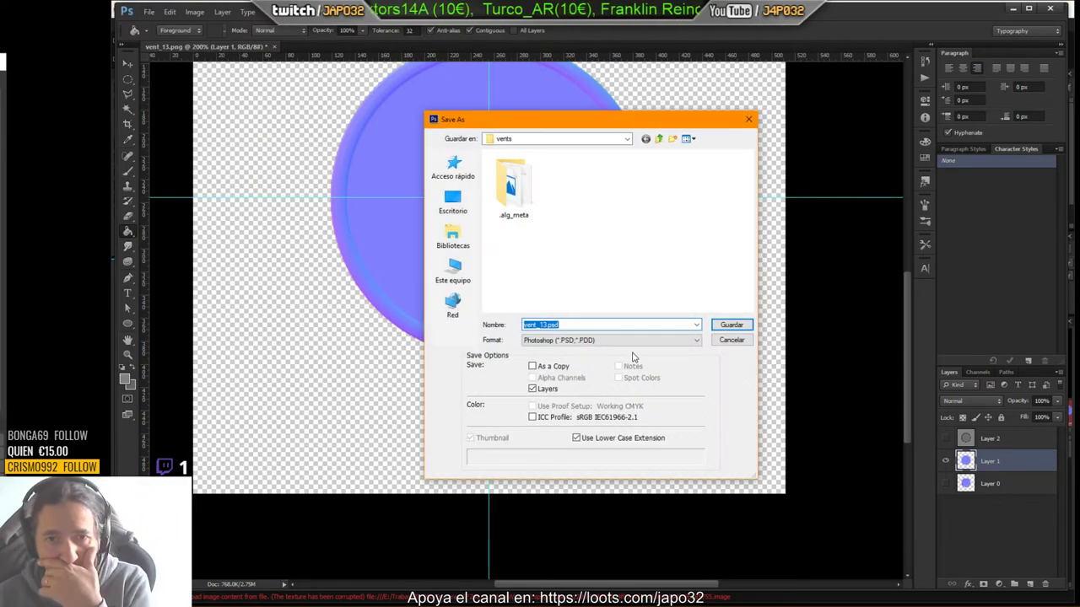
{"action": "left_click", "coordinate": [621, 341]}
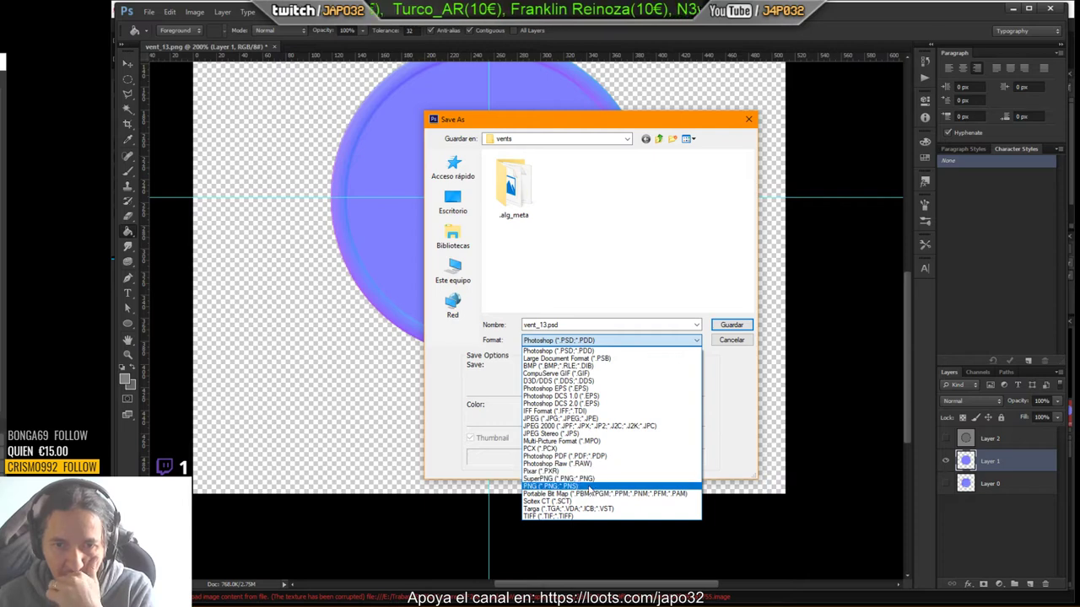
{"action": "left_click", "coordinate": [589, 488]}
Step: Choose the SF260 project's Textures folder inside Trabajo on the E: drive as the save location
{"action": "left_click", "coordinate": [579, 139]}
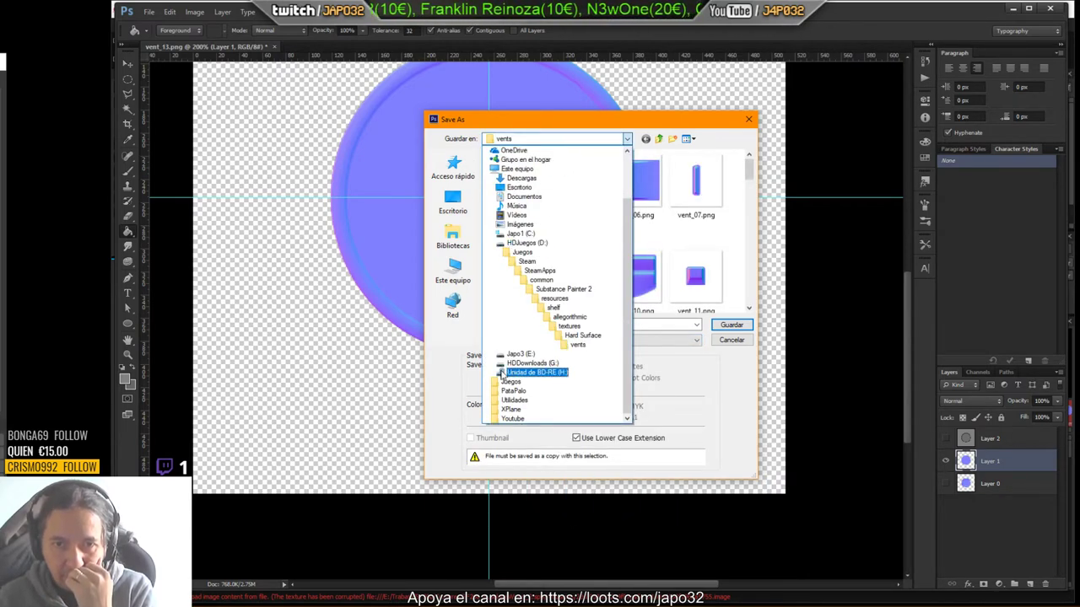
{"action": "left_click", "coordinate": [514, 353]}
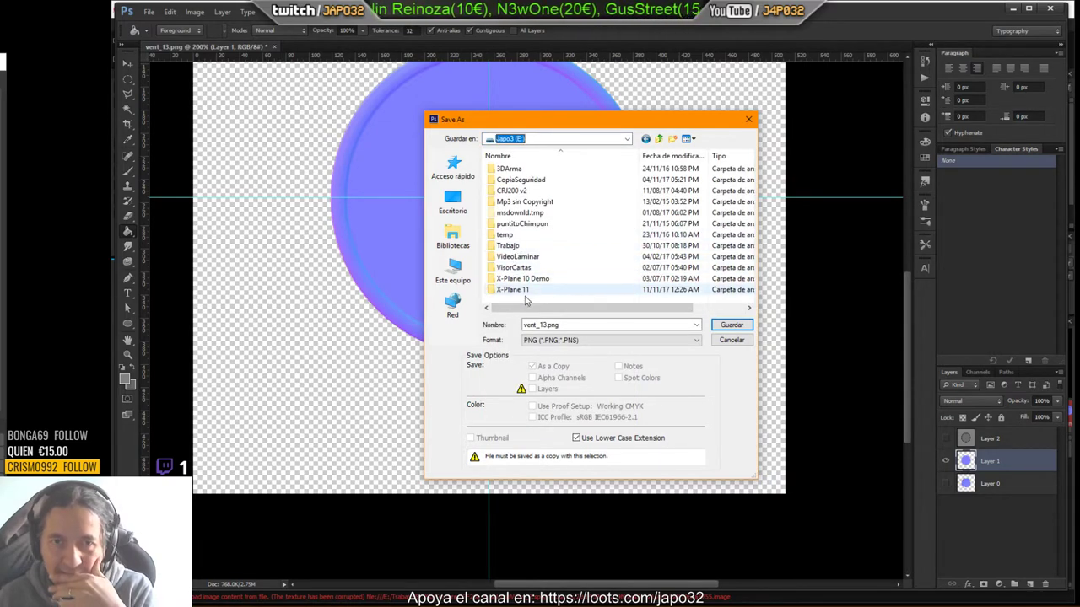
{"action": "left_click_drag", "start_coordinate": [532, 310], "coordinate": [490, 314]}
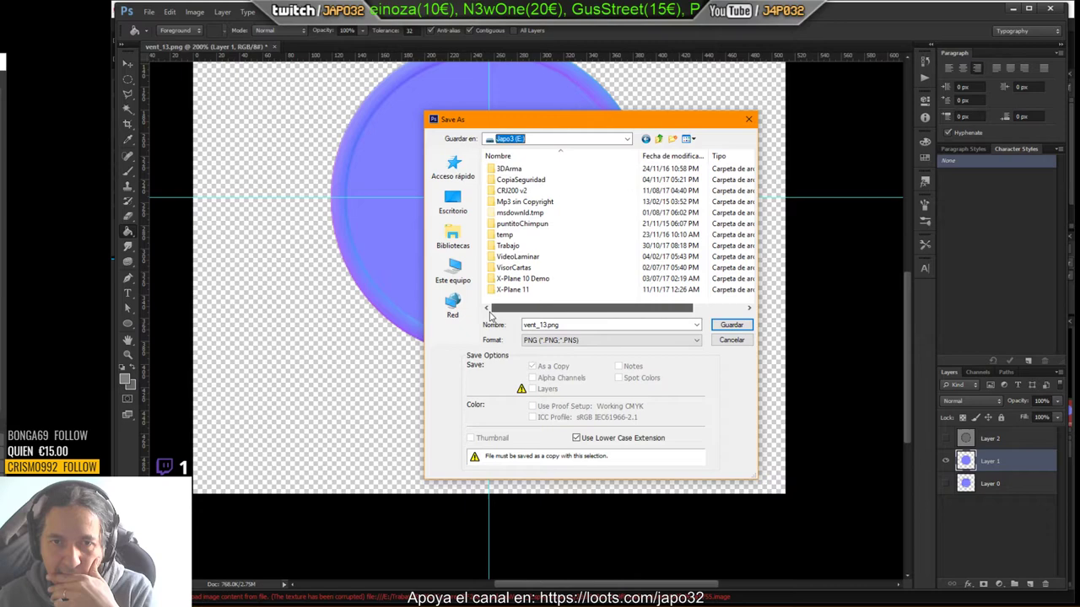
{"action": "double_click", "coordinate": [491, 247]}
{"action": "double_click", "coordinate": [501, 179]}
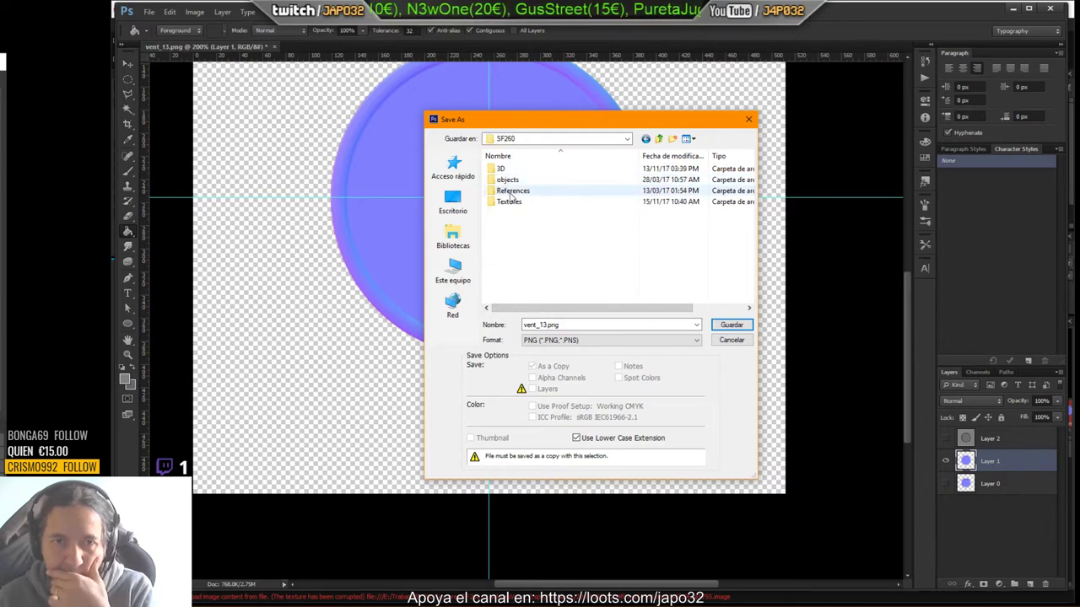
{"action": "double_click", "coordinate": [509, 202]}
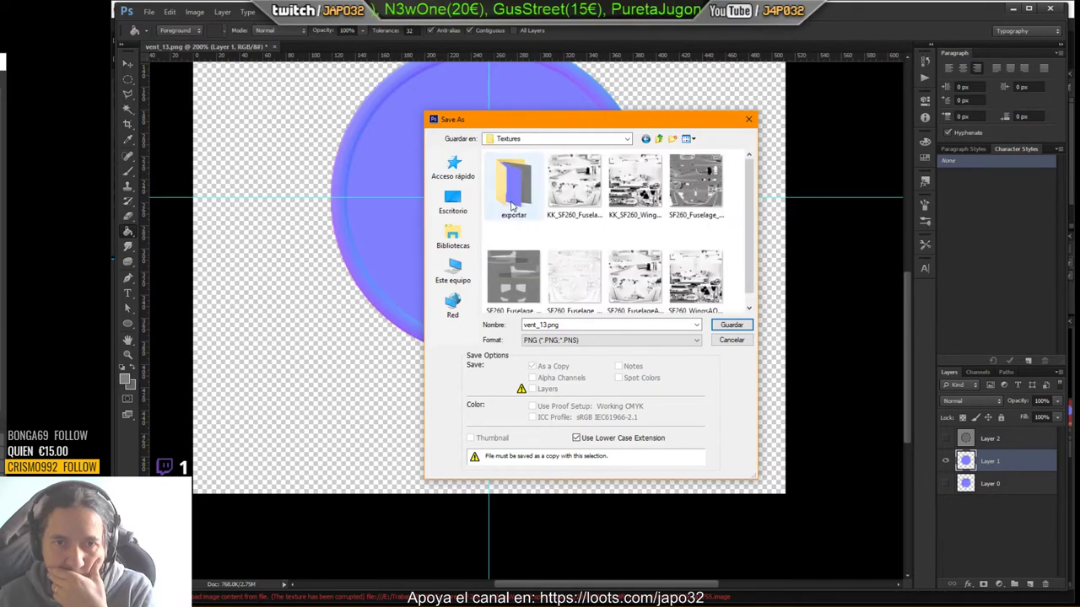
Step: Name the file FlatScrew.png and save it with the Smallest / Slow compression and no interlacing
{"action": "double_click", "coordinate": [547, 325]}
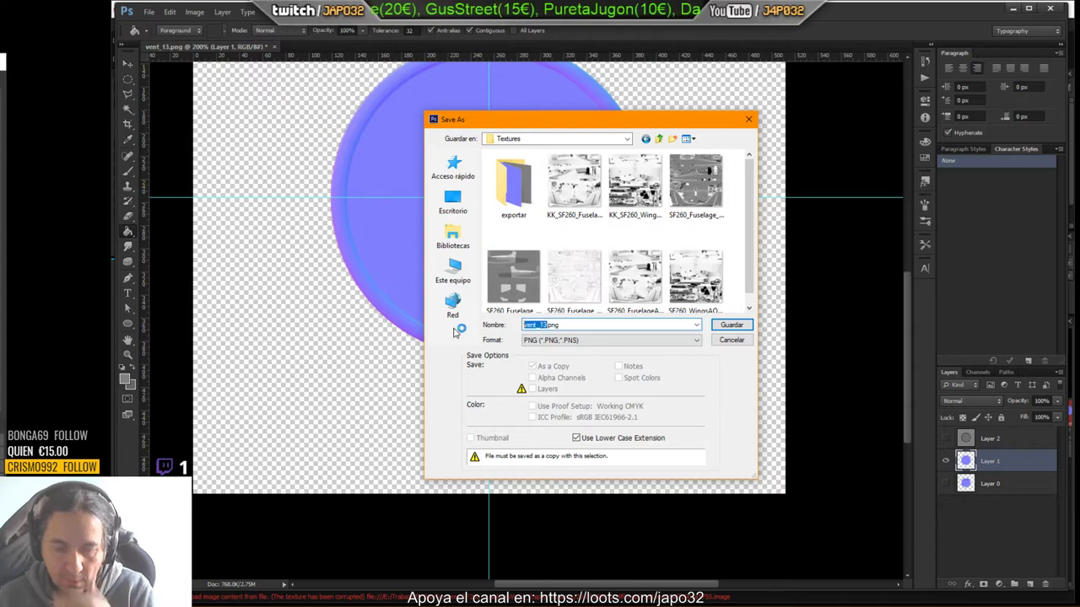
{"action": "type", "text": "5"}
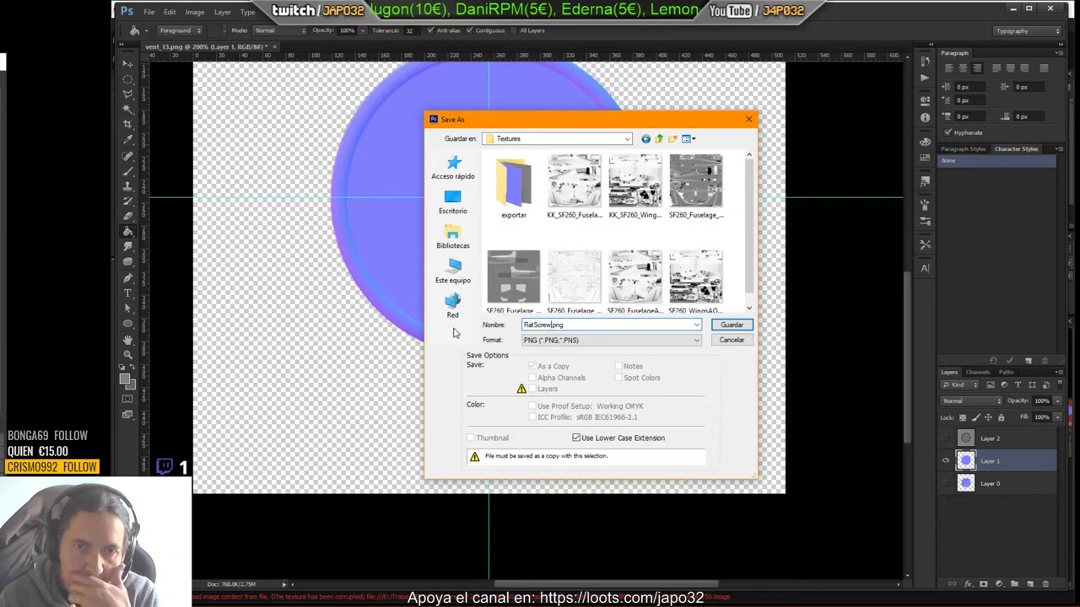
{"action": "key", "text": "Return"}
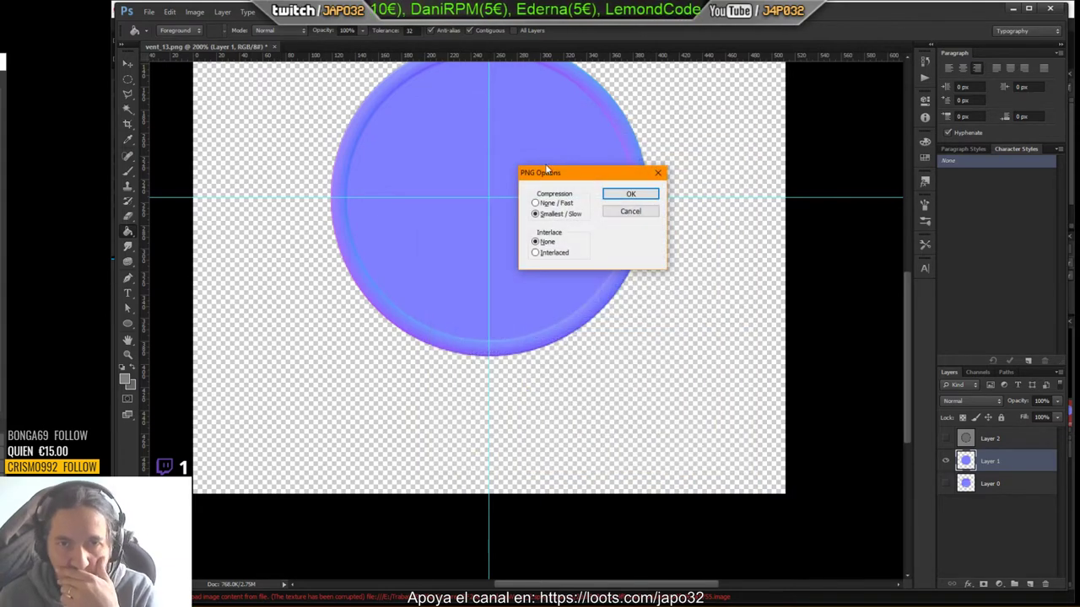
{"action": "left_click", "coordinate": [628, 195]}
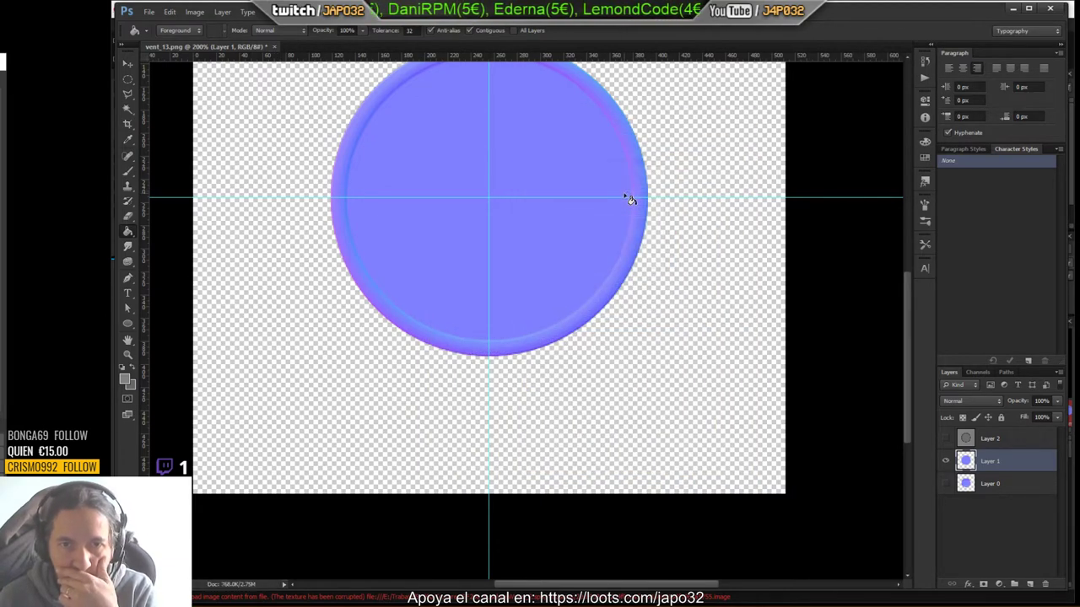
Step: Switch to Substance Painter and add FlatScrew.png from the SF260 project's Textures folder in Trabajo on the E: drive as an import resource
{"action": "left_click", "coordinate": [1014, 8]}
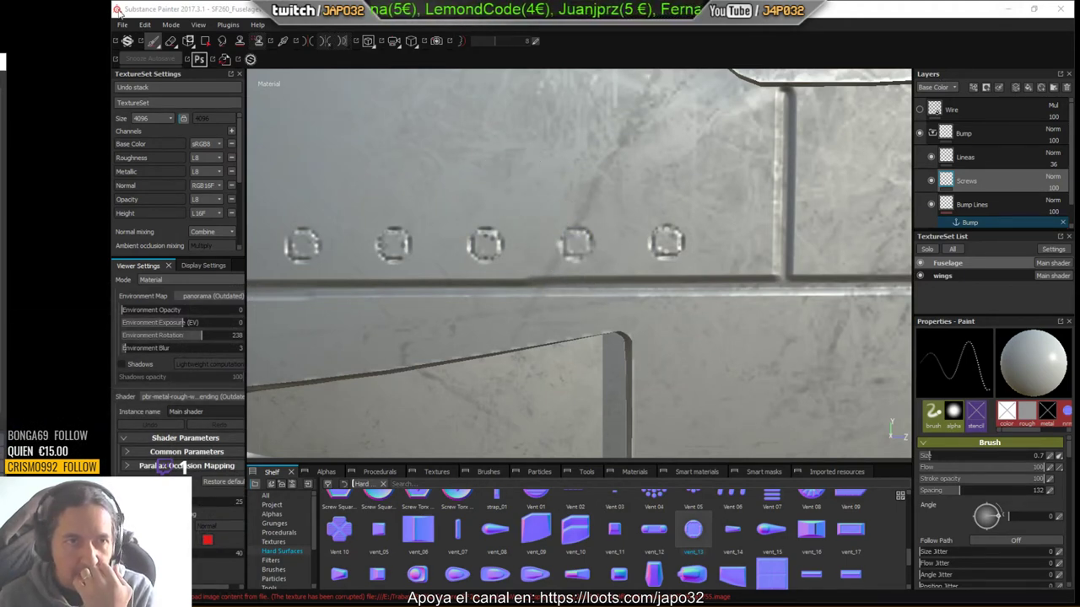
{"action": "left_click", "coordinate": [122, 24]}
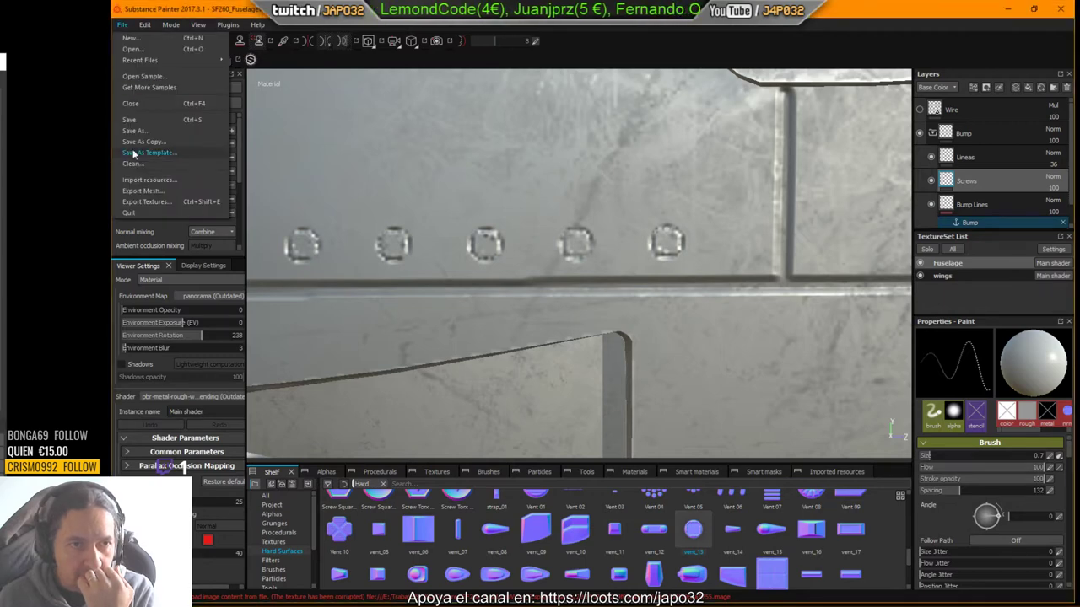
{"action": "left_click", "coordinate": [140, 180]}
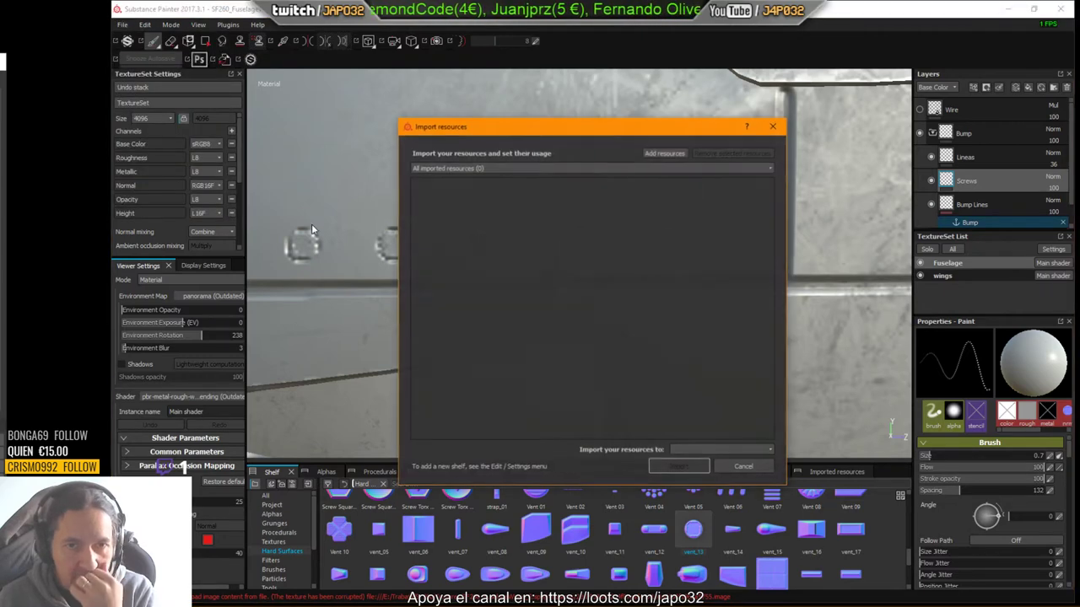
{"action": "left_click", "coordinate": [664, 154]}
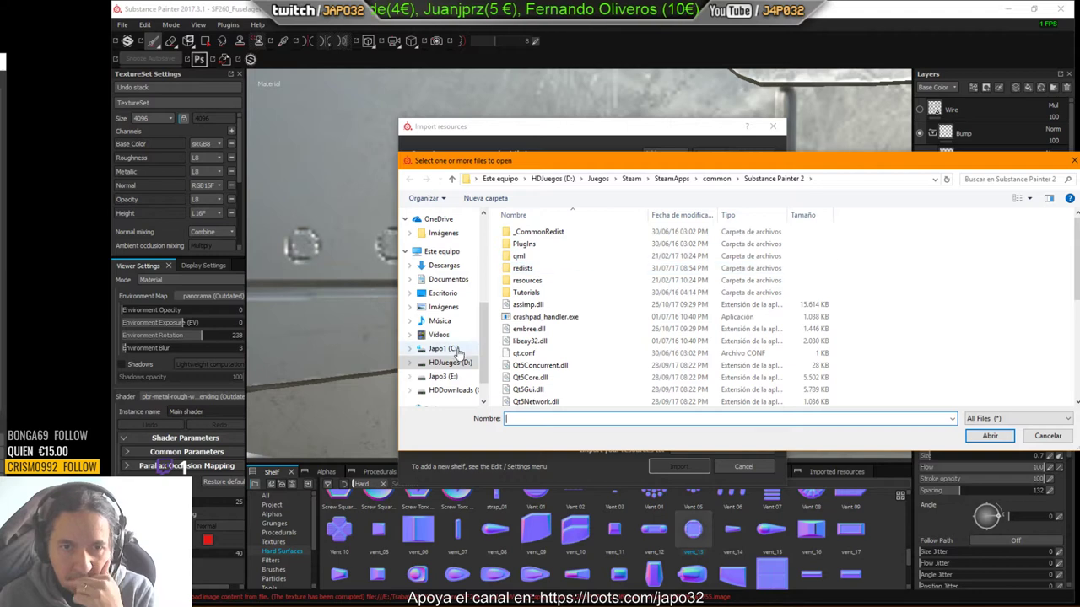
{"action": "left_click", "coordinate": [443, 376]}
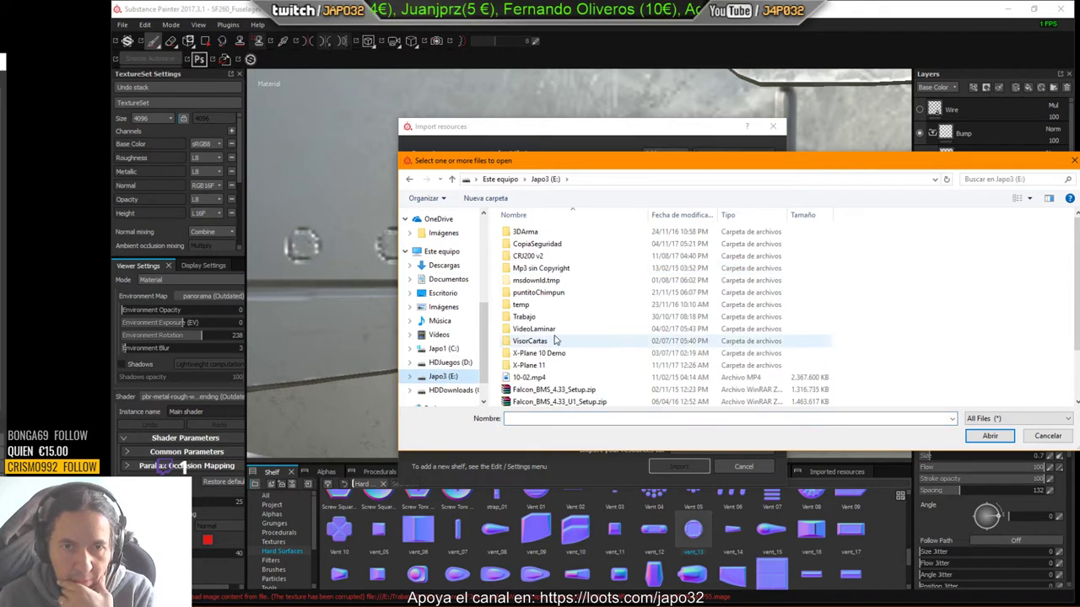
{"action": "double_click", "coordinate": [524, 317]}
{"action": "double_click", "coordinate": [522, 244]}
{"action": "left_click", "coordinate": [529, 268]}
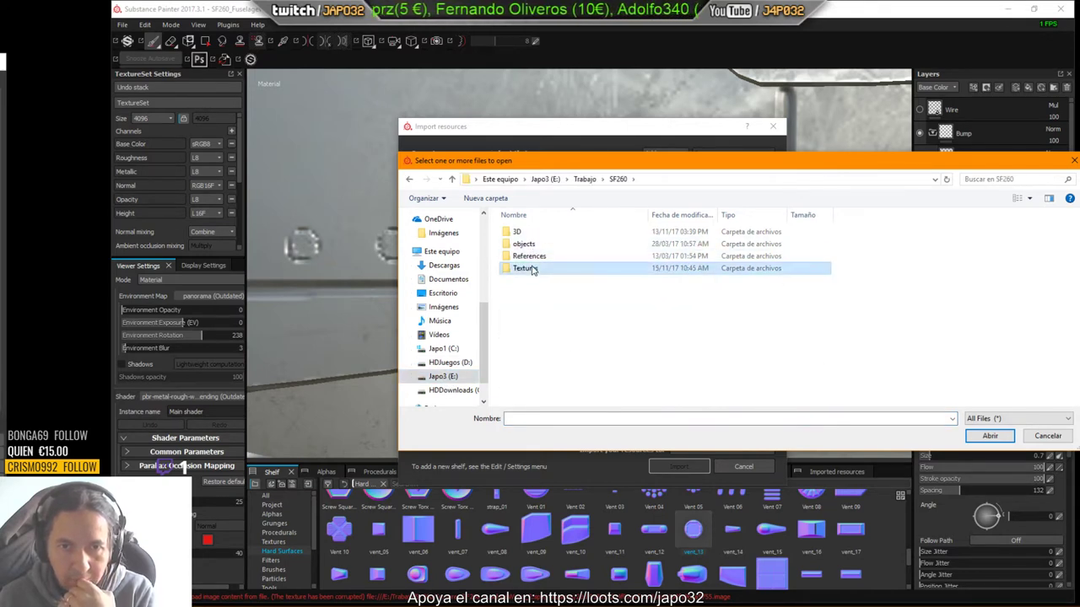
{"action": "double_click", "coordinate": [531, 269]}
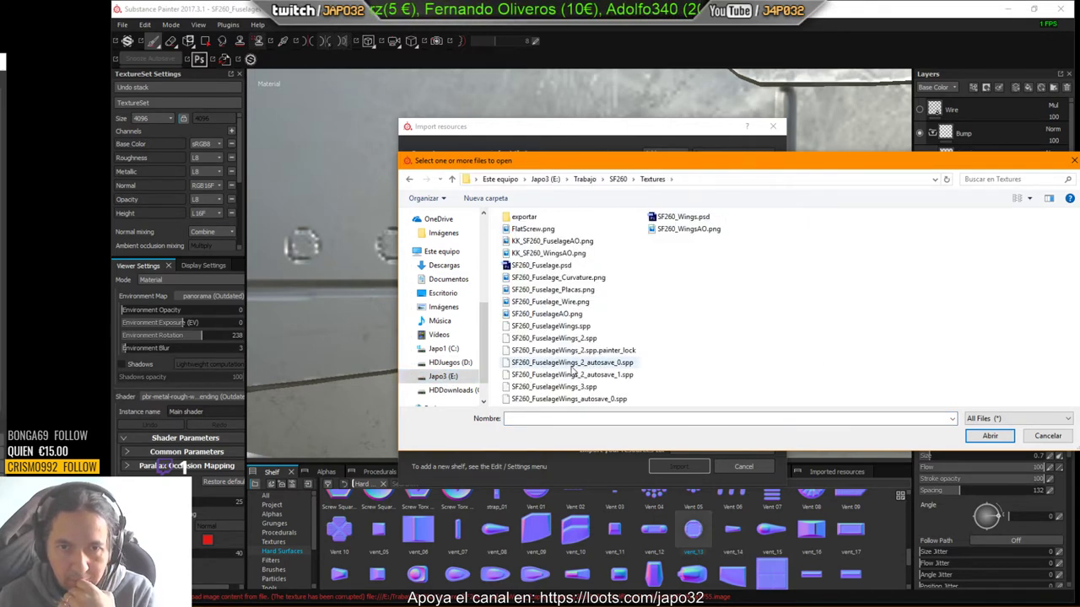
{"action": "left_click", "coordinate": [540, 229]}
{"action": "left_click", "coordinate": [989, 436]}
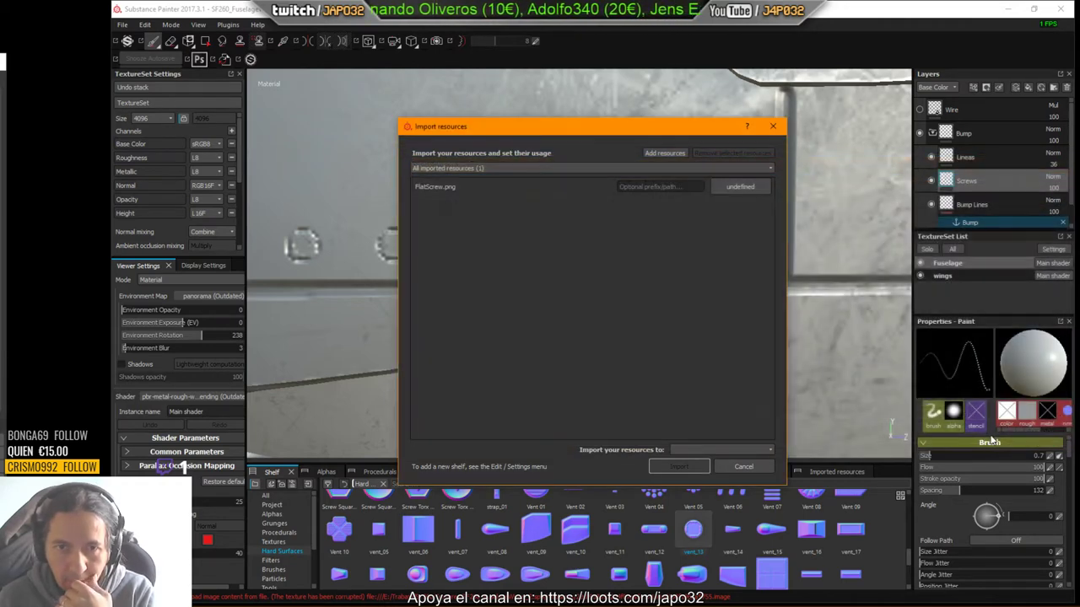
Step: Set FlatScrew.png's usage to texture and import it into the SF260_FuselageWings_2 project
{"action": "left_click", "coordinate": [725, 187]}
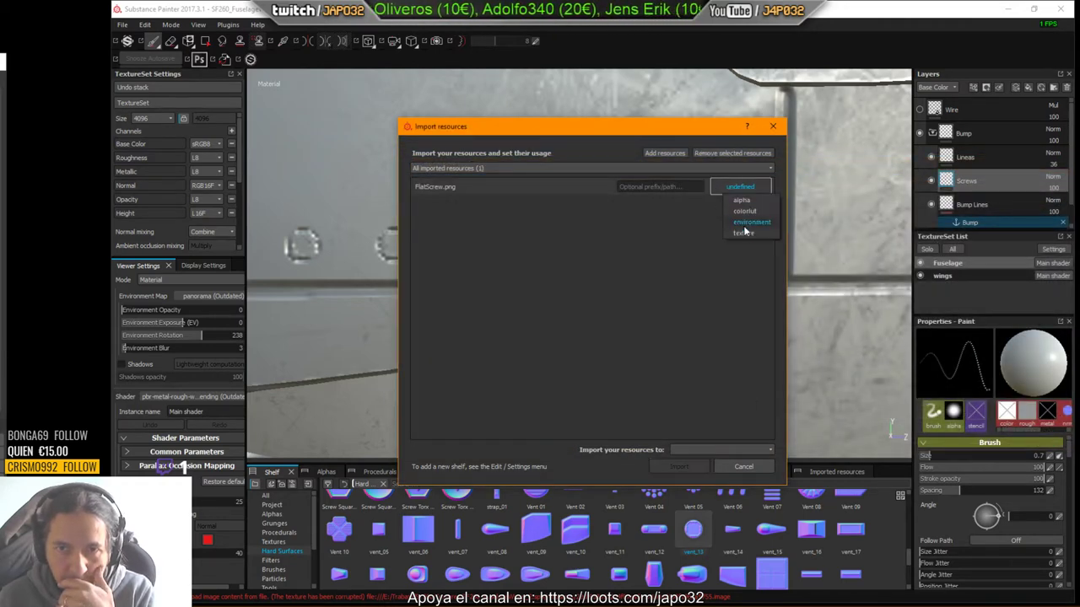
{"action": "left_click", "coordinate": [748, 235]}
{"action": "left_click", "coordinate": [718, 451]}
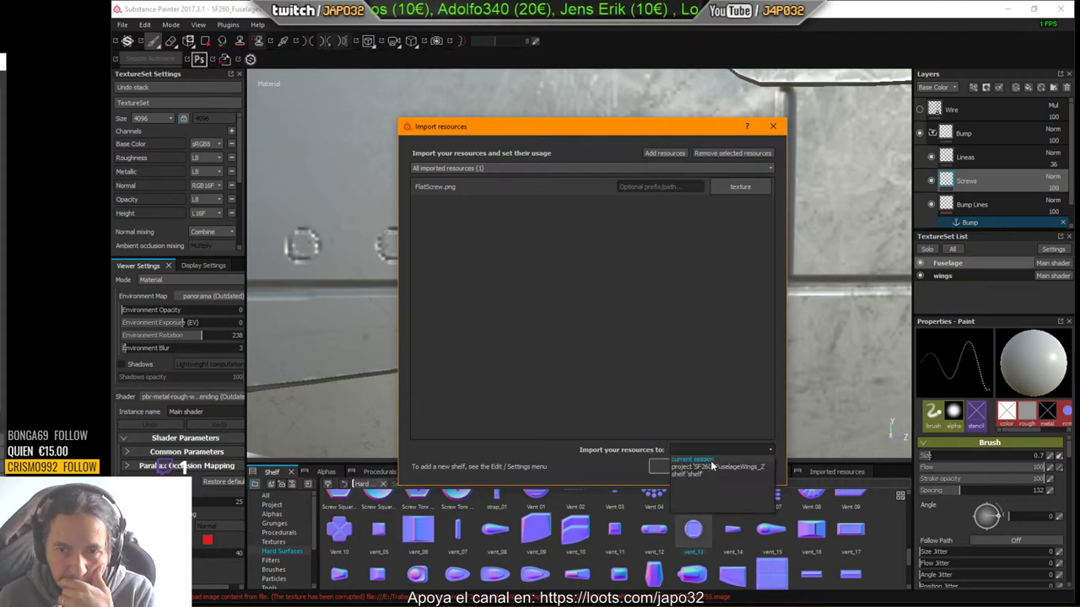
{"action": "left_click", "coordinate": [715, 466]}
{"action": "left_click", "coordinate": [678, 468]}
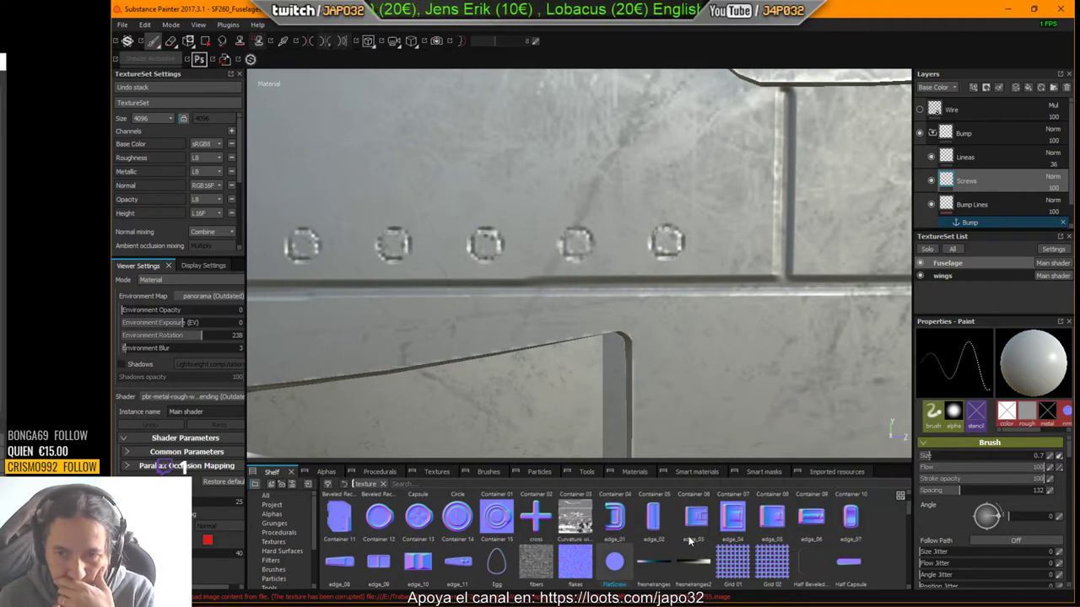
Step: Search the shelf's textures for "flat" to locate the imported screw normal map
{"action": "mouse_move", "coordinate": [626, 528]}
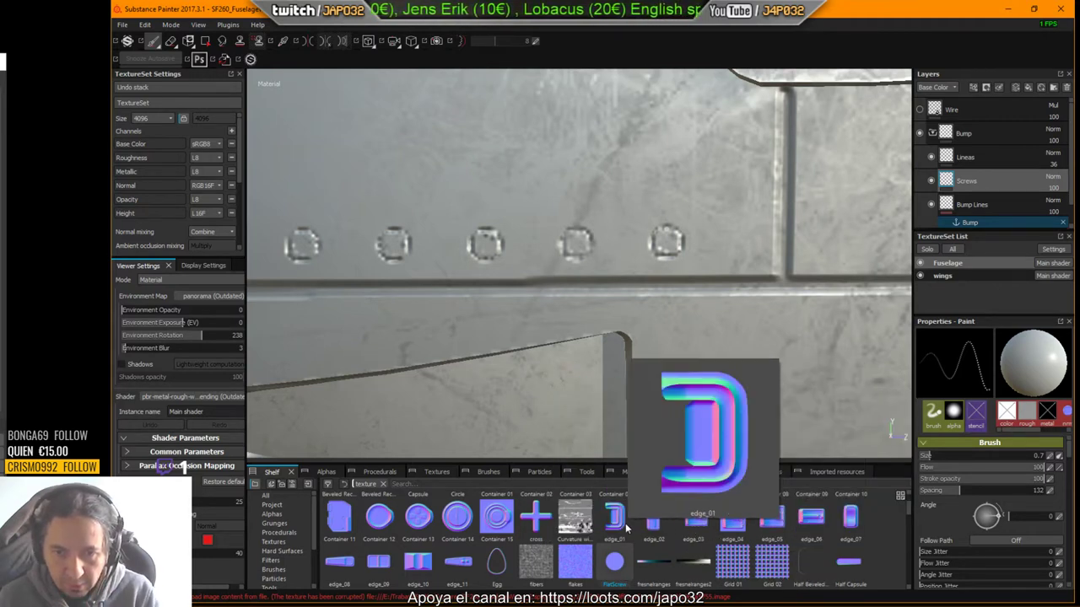
{"action": "left_click", "coordinate": [489, 485]}
{"action": "type", "text": "flat"}
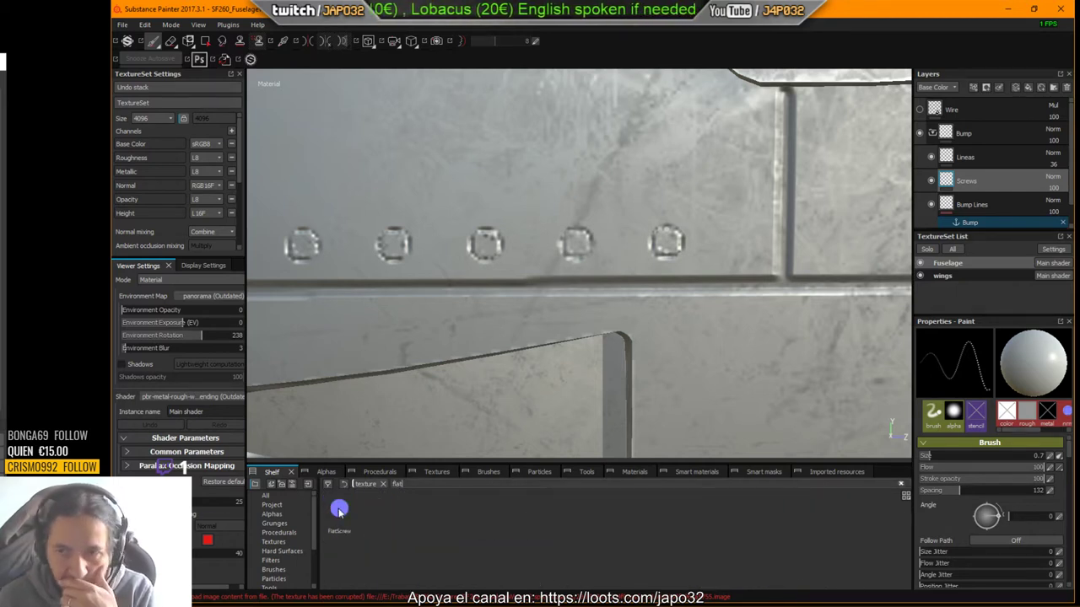
Step: Assign the FlatScrew texture to the normal channel of the paint brush for the Screws layer
{"action": "mouse_move", "coordinate": [339, 510]}
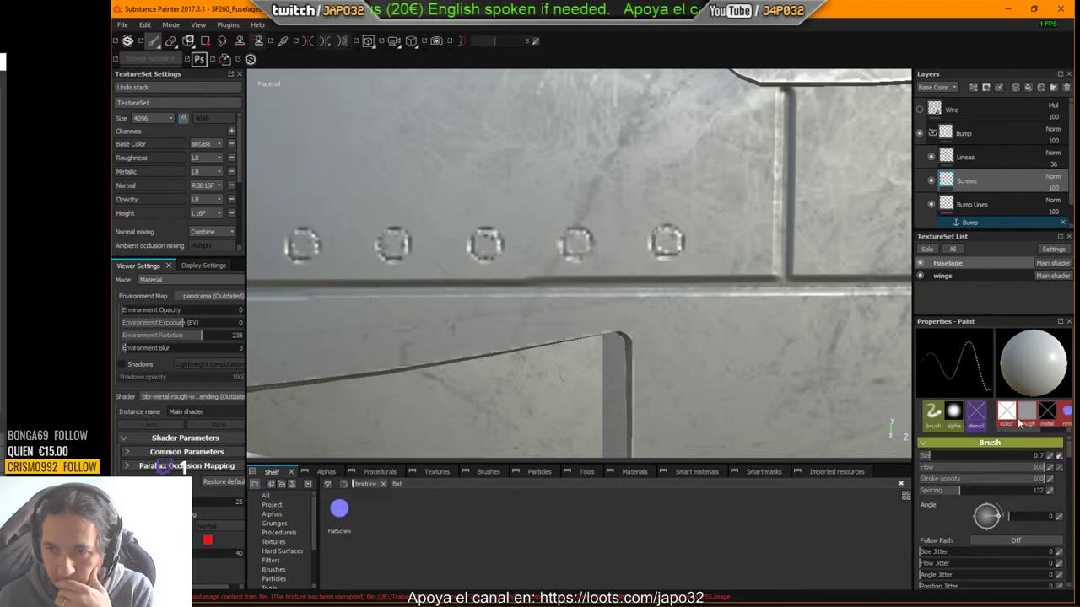
{"action": "scroll", "coordinate": [1015, 551], "scroll_direction": "down", "scroll_amount": 3}
{"action": "scroll", "coordinate": [1016, 551], "scroll_direction": "down", "scroll_amount": 5}
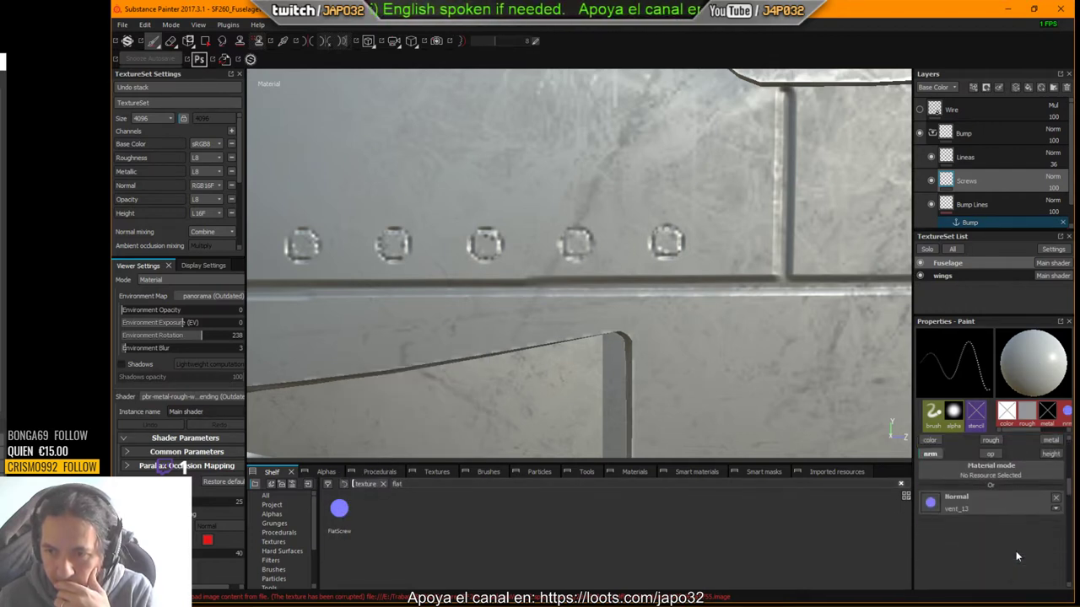
{"action": "mouse_move", "coordinate": [339, 511]}
{"action": "left_mouse_down"}
{"action": "mouse_move", "coordinate": [788, 527]}
{"action": "mouse_move", "coordinate": [977, 504]}
{"action": "mouse_move", "coordinate": [944, 502]}
{"action": "left_mouse_up"}
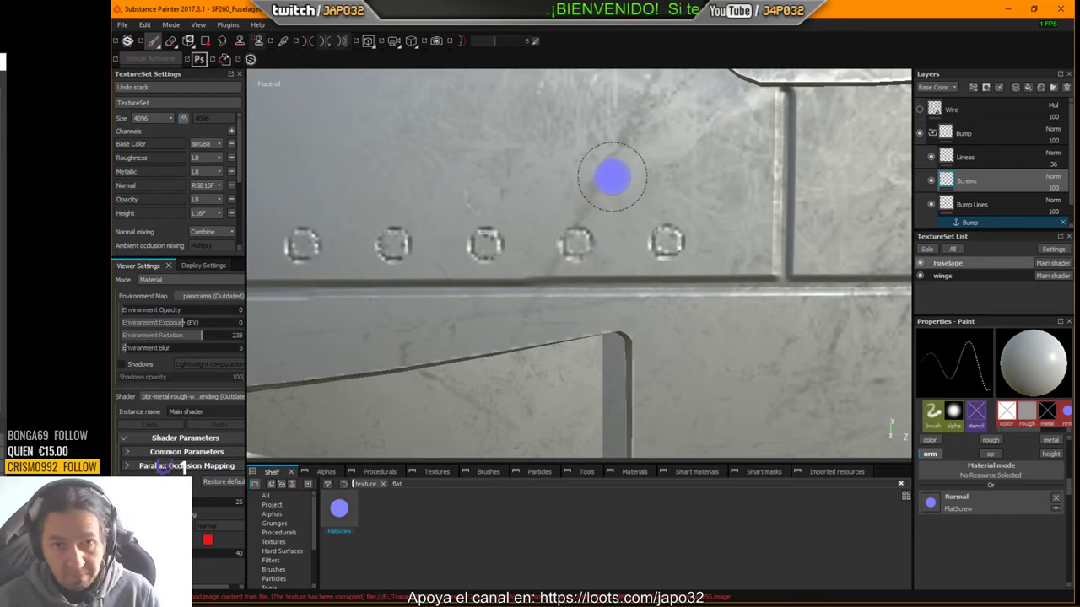
Step: Switch to the vent_13.png document in Photoshop
{"action": "key", "text": "alt+Tab"}
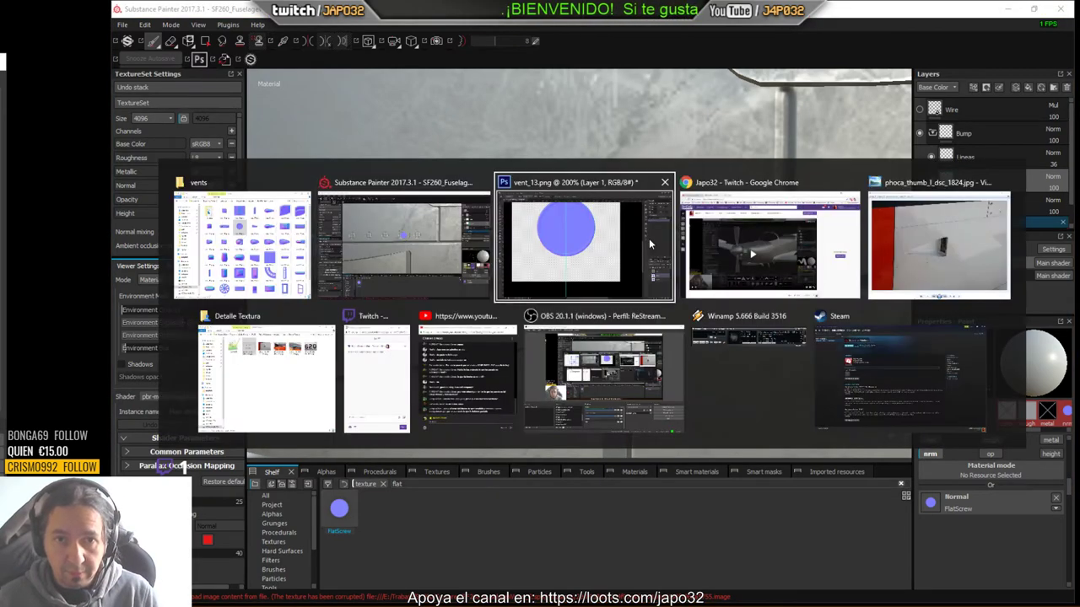
{"action": "left_click", "coordinate": [648, 238]}
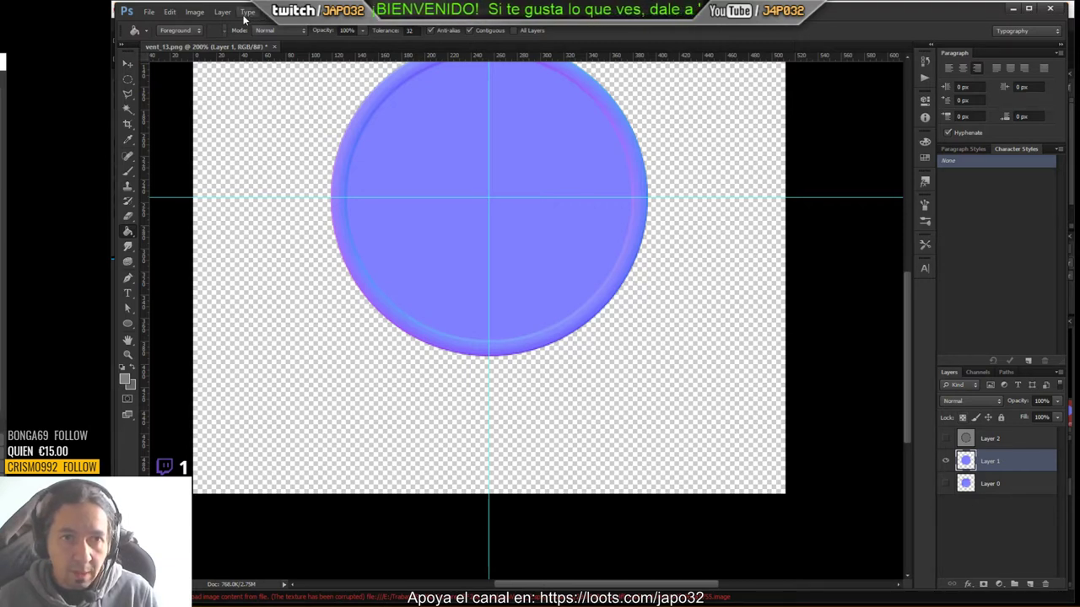
{"action": "left_click", "coordinate": [206, 15]}
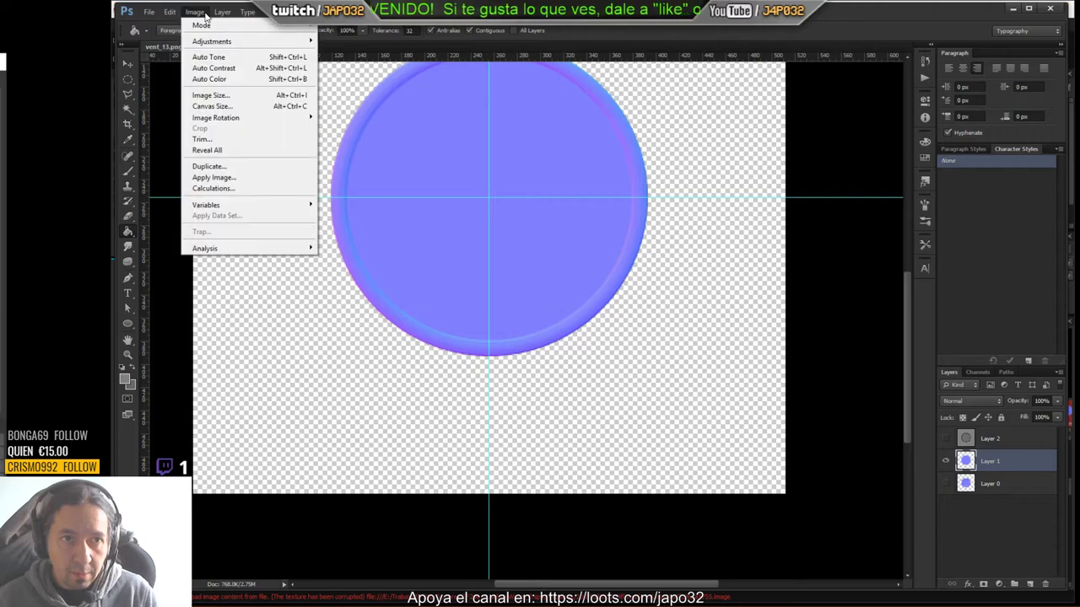
{"action": "mouse_move", "coordinate": [216, 43]}
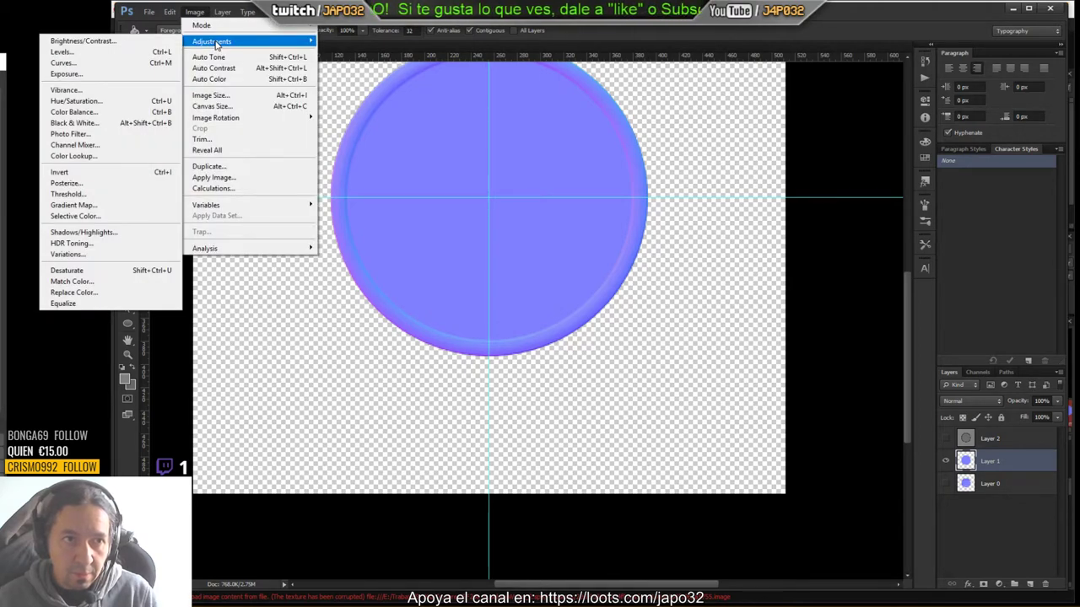
{"action": "left_click", "coordinate": [61, 51]}
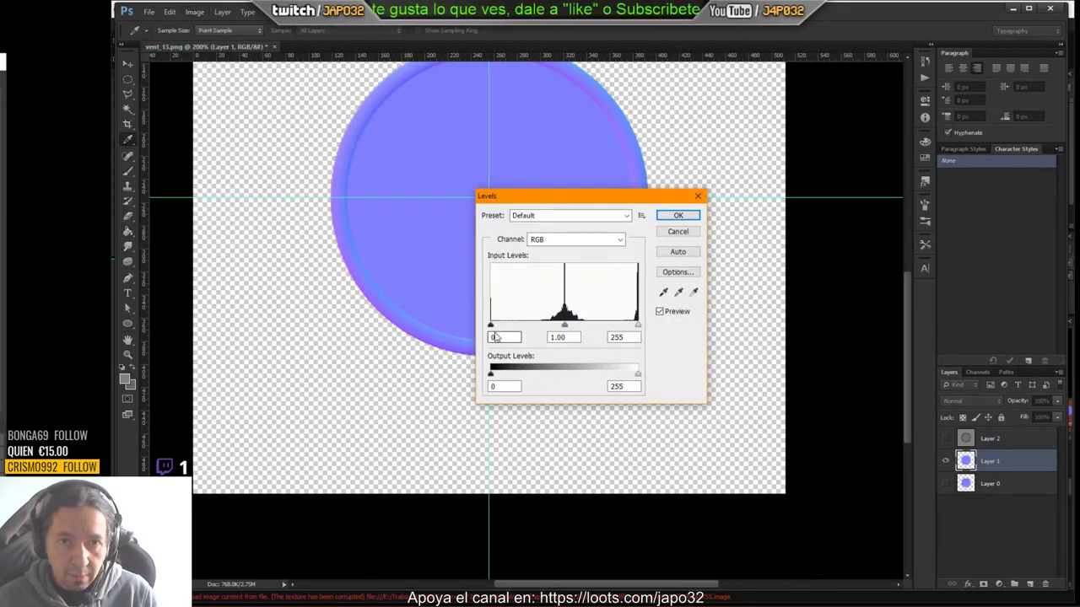
{"action": "mouse_move", "coordinate": [491, 325]}
{"action": "left_mouse_down"}
{"action": "mouse_move", "coordinate": [518, 324]}
{"action": "mouse_move", "coordinate": [482, 329]}
{"action": "left_mouse_up"}
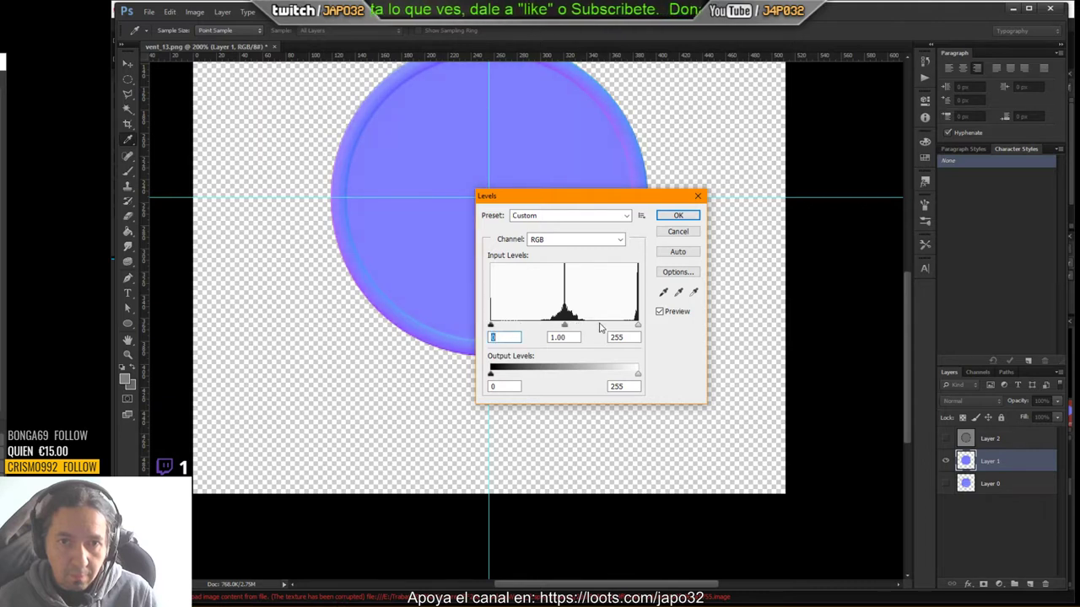
{"action": "mouse_move", "coordinate": [566, 327]}
{"action": "left_mouse_down"}
{"action": "mouse_move", "coordinate": [550, 326]}
{"action": "mouse_move", "coordinate": [564, 327]}
{"action": "left_mouse_up"}
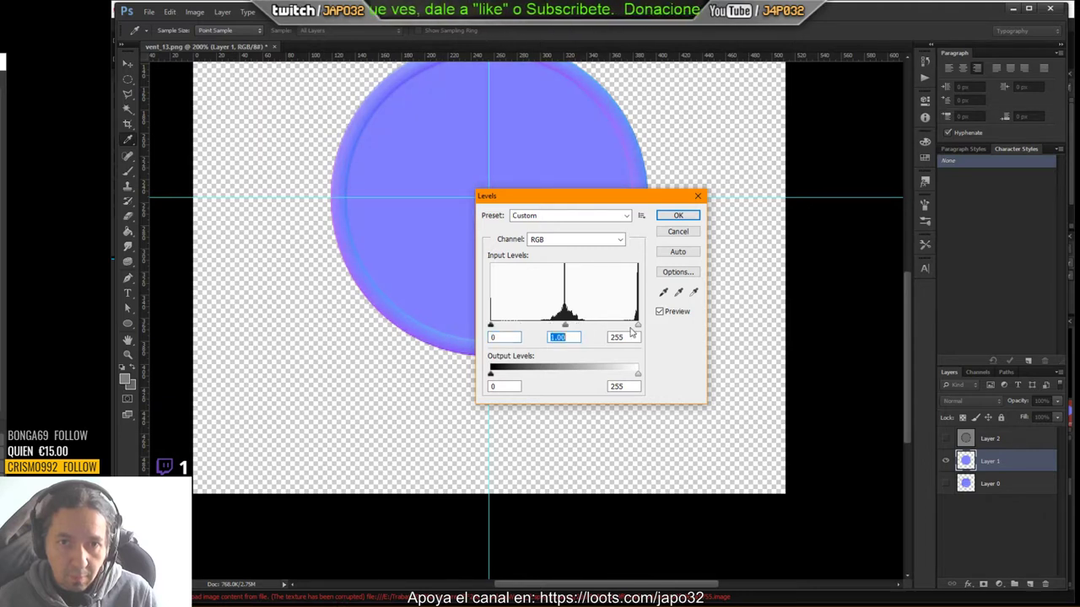
{"action": "mouse_move", "coordinate": [637, 327]}
{"action": "left_mouse_down"}
{"action": "mouse_move", "coordinate": [593, 325]}
{"action": "mouse_move", "coordinate": [634, 329]}
{"action": "left_mouse_up"}
{"action": "left_click", "coordinate": [677, 231]}
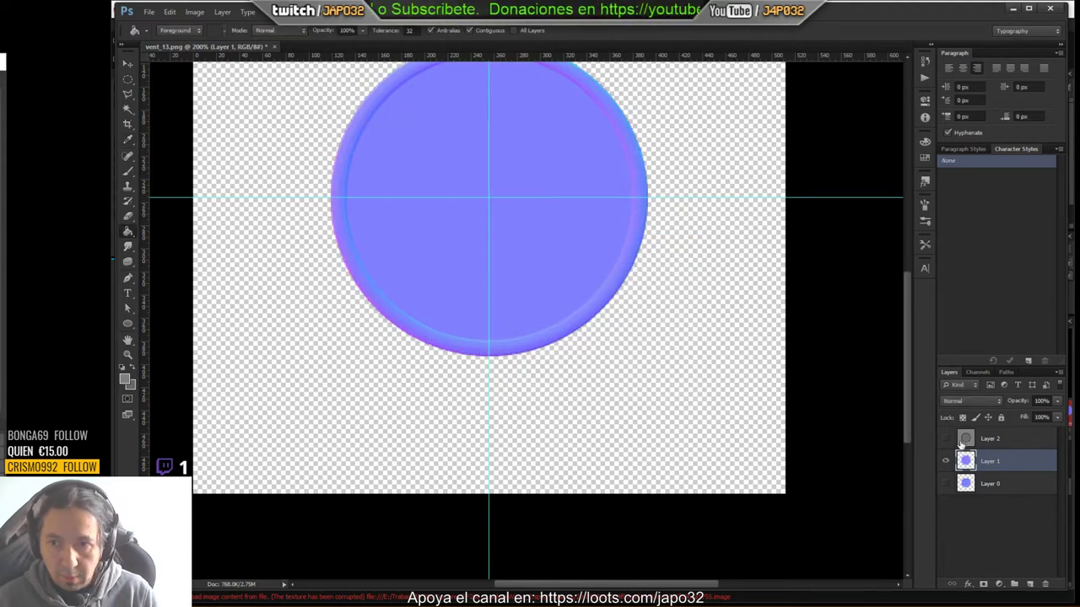
Step: Step back through the edit history until Layer 1 regains its Gradient Overlay and the inner circle is selected on Layer 2
{"action": "key", "text": "ctrl+z"}
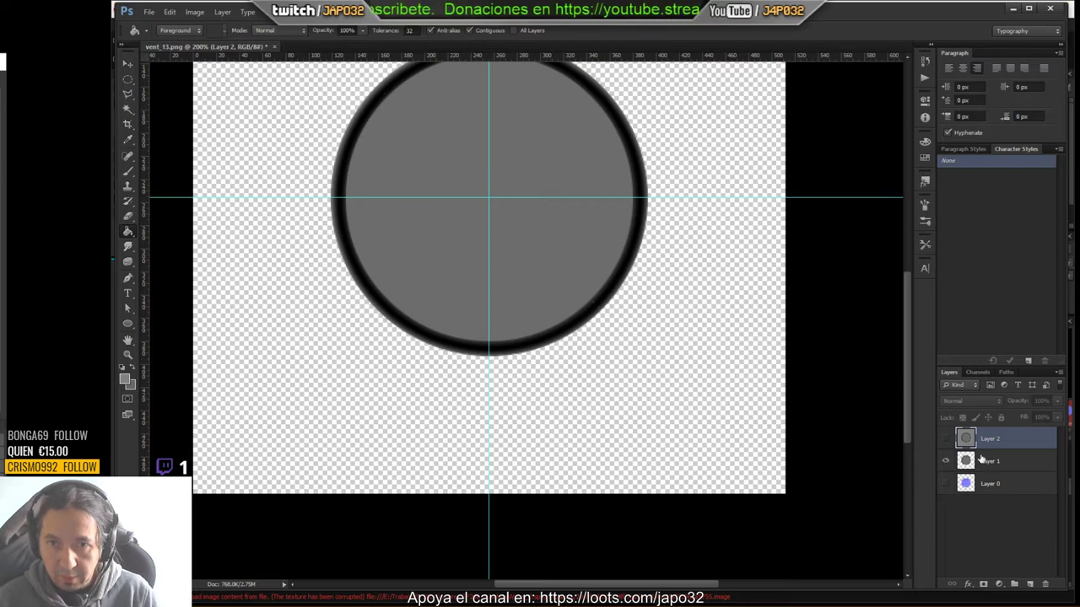
{"action": "left_click", "coordinate": [993, 463]}
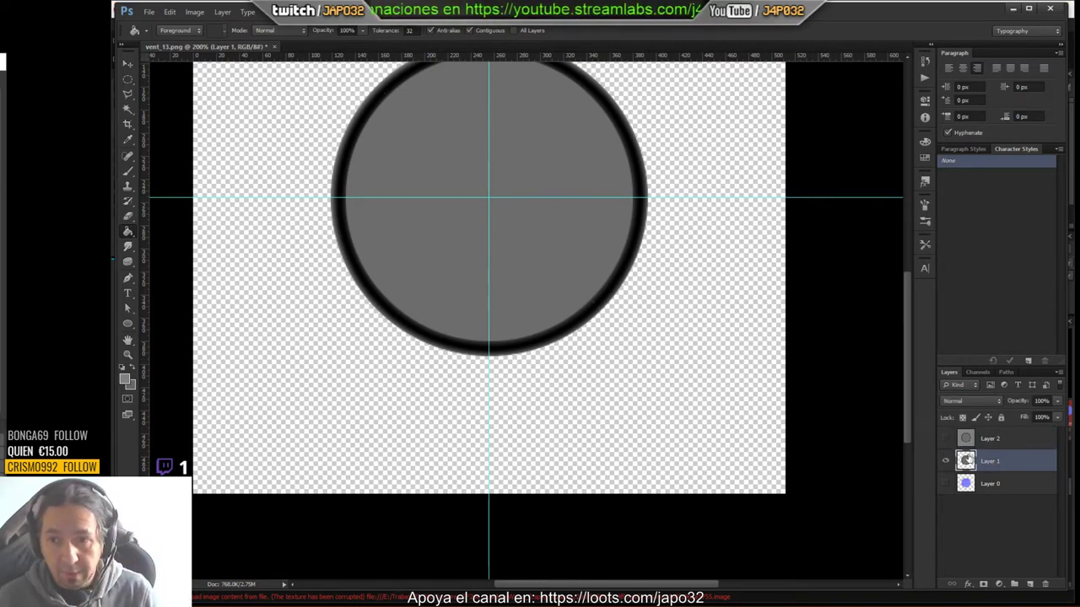
{"action": "key", "text": "ctrl+alt+z"}
{"action": "key", "text": "ctrl+alt+z"}
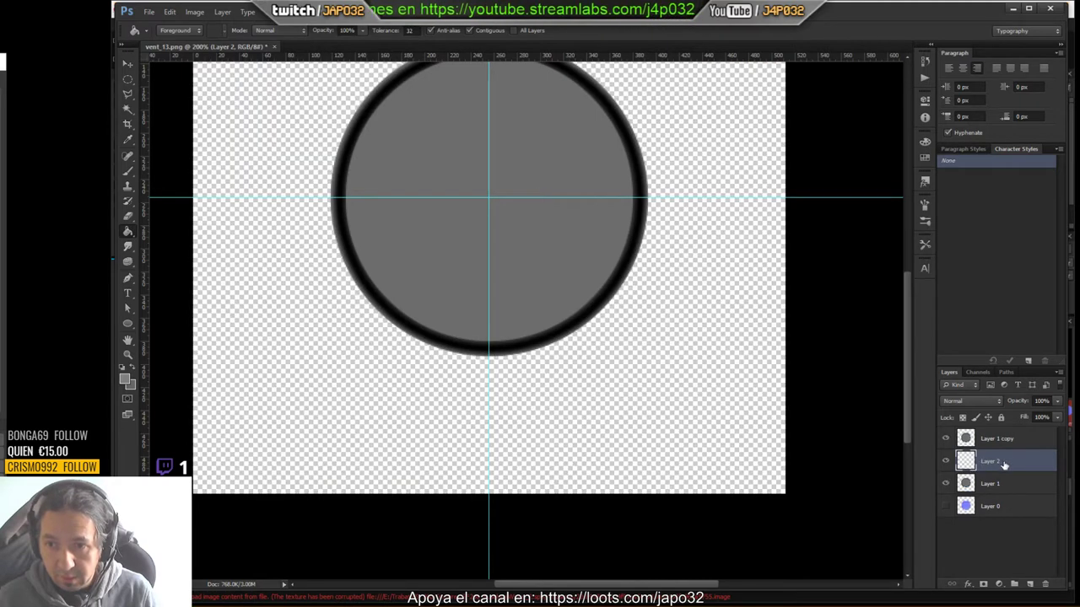
{"action": "key", "text": "ctrl+alt+z"}
{"action": "key", "text": "ctrl+alt+z"}
{"action": "key", "text": "ctrl+alt+z"}
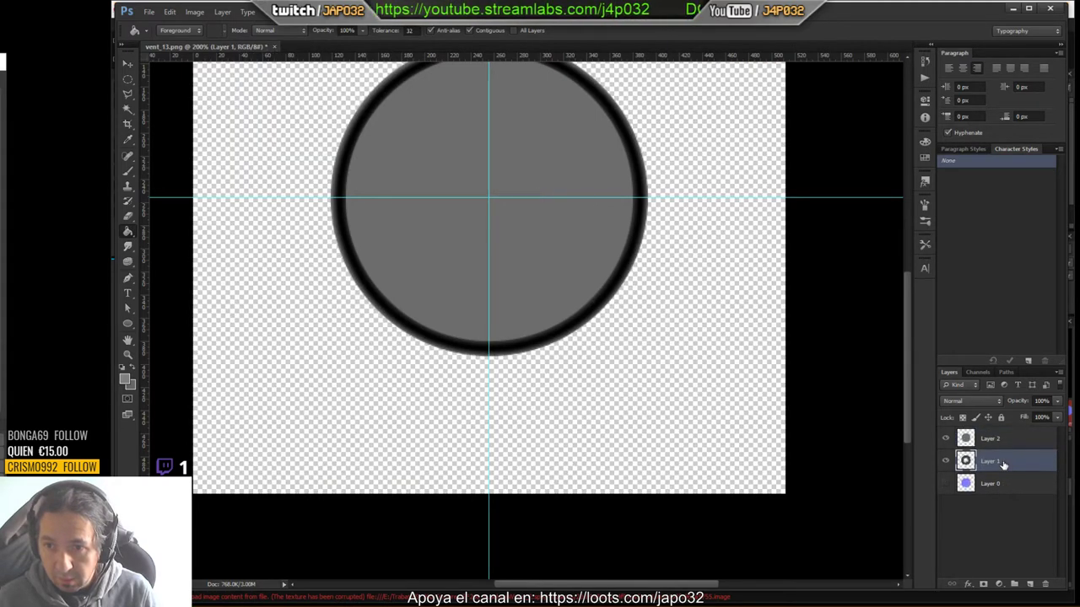
{"action": "key", "text": "ctrl+alt+z"}
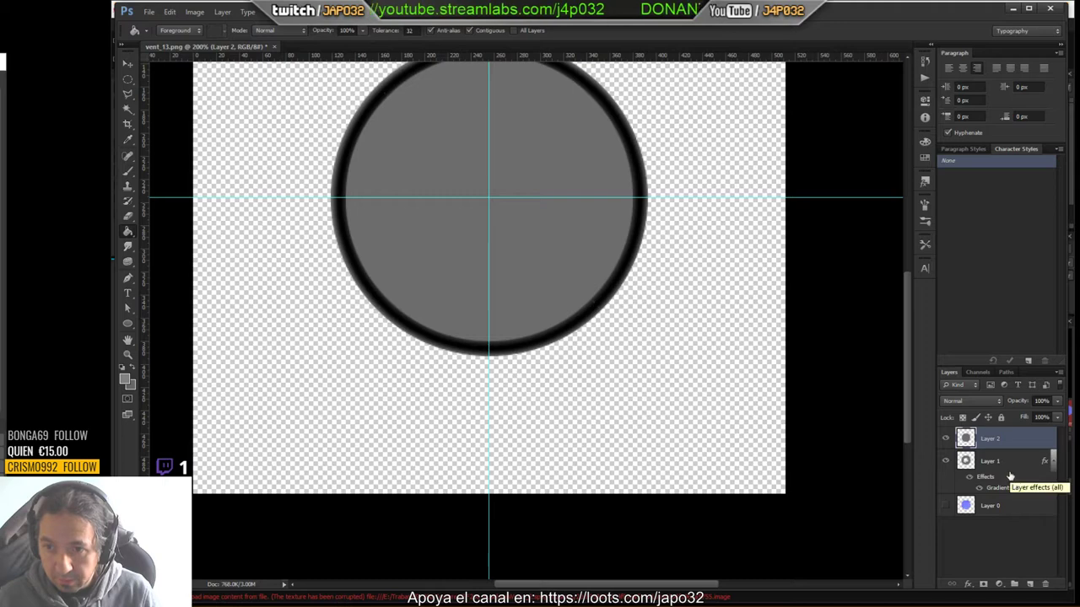
{"action": "key", "text": "ctrl+alt+z"}
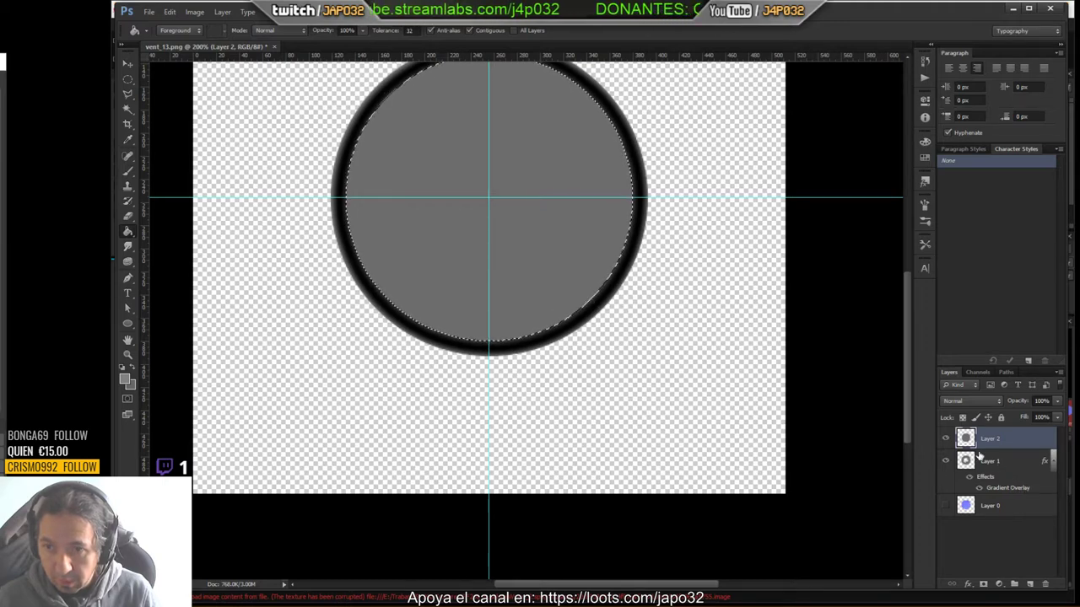
Step: Paint the selected inner circle on Layer 2 solid white with the Brush tool and clear the selection
{"action": "left_click", "coordinate": [125, 379]}
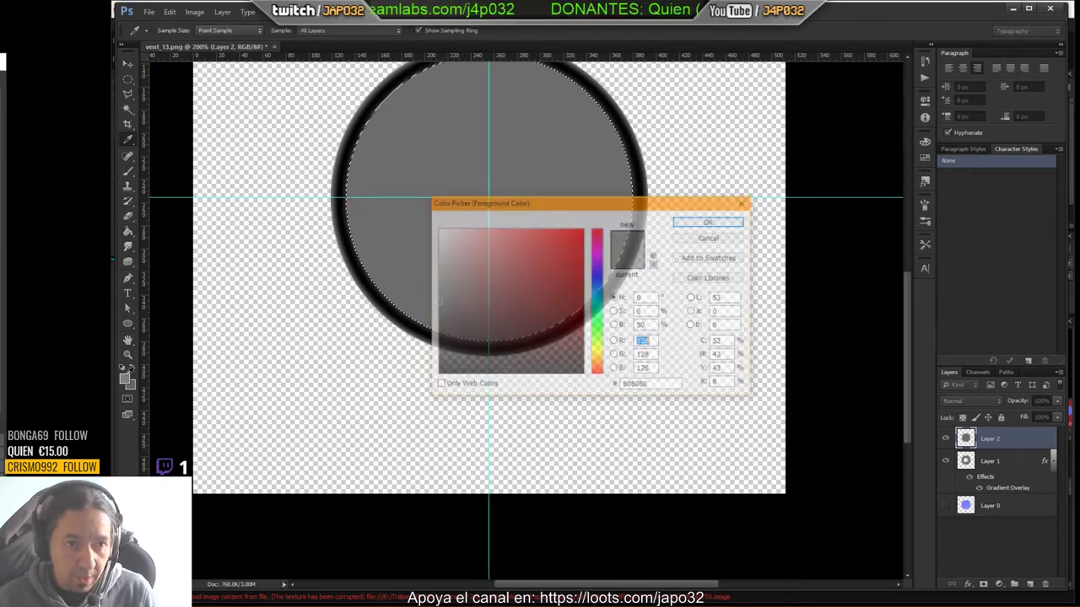
{"action": "left_click", "coordinate": [437, 230]}
{"action": "left_click", "coordinate": [710, 222]}
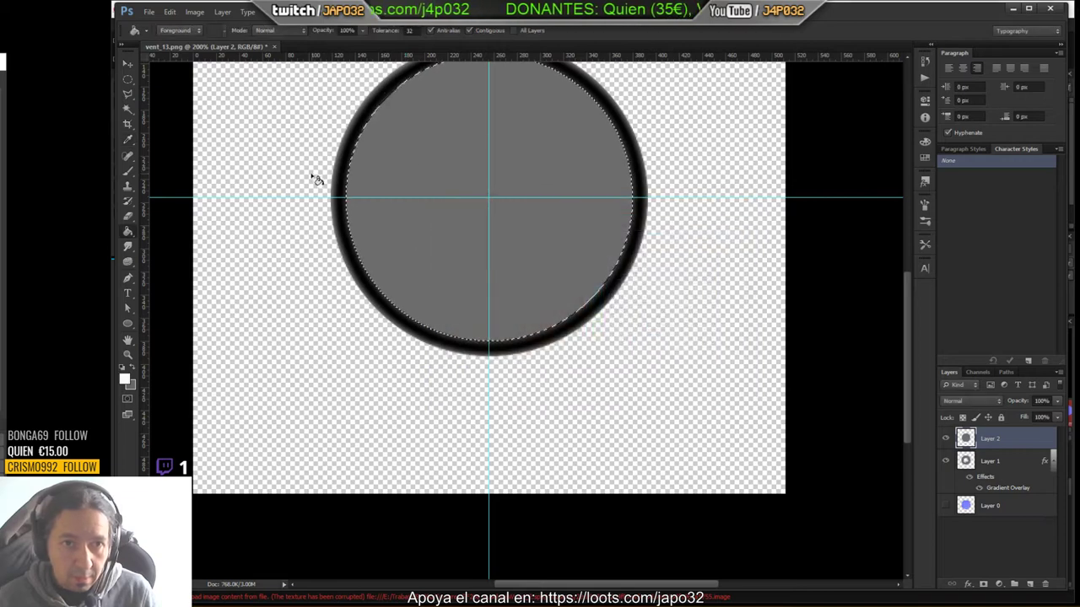
{"action": "key", "text": "b"}
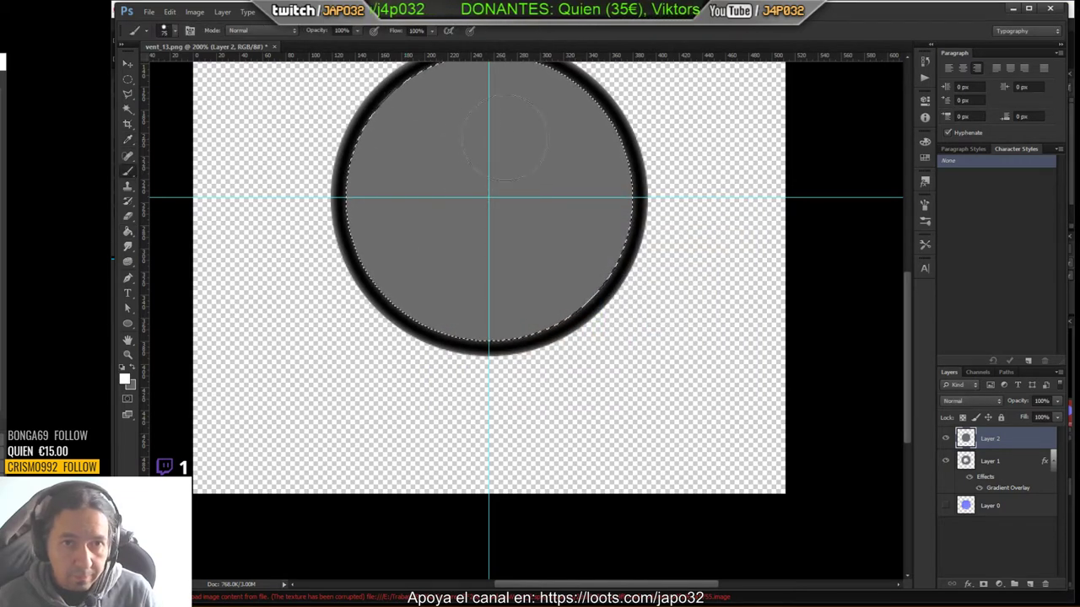
{"action": "mouse_move", "coordinate": [582, 94]}
{"action": "left_mouse_down"}
{"action": "mouse_move", "coordinate": [424, 140]}
{"action": "mouse_move", "coordinate": [482, 53]}
{"action": "mouse_move", "coordinate": [401, 73]}
{"action": "mouse_move", "coordinate": [345, 181]}
{"action": "mouse_move", "coordinate": [624, 309]}
{"action": "mouse_move", "coordinate": [610, 174]}
{"action": "mouse_move", "coordinate": [445, 317]}
{"action": "mouse_move", "coordinate": [520, 313]}
{"action": "left_mouse_up"}
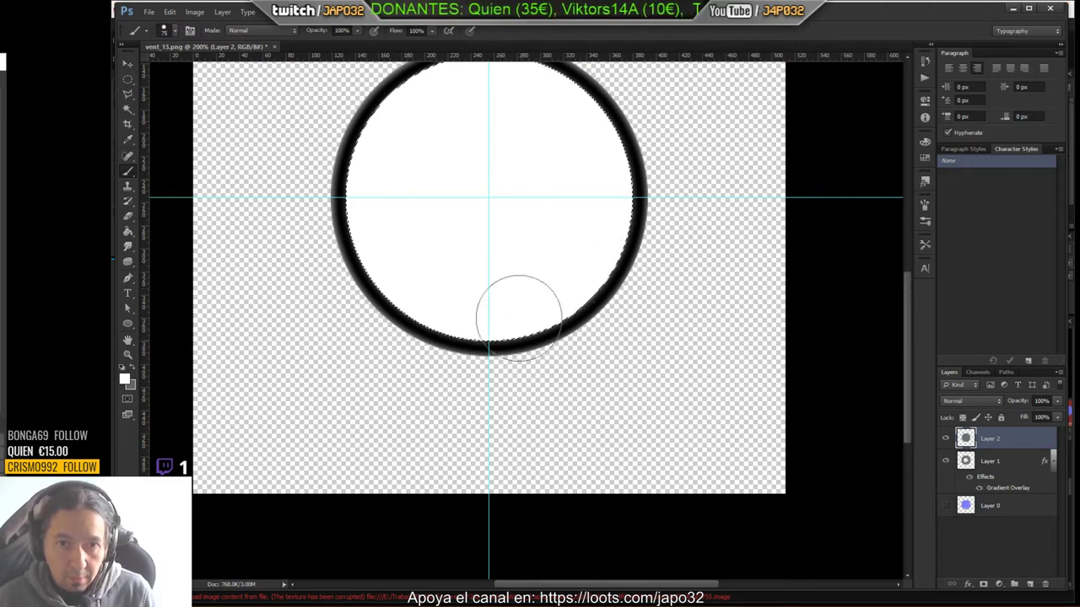
{"action": "key", "text": "ctrl+d"}
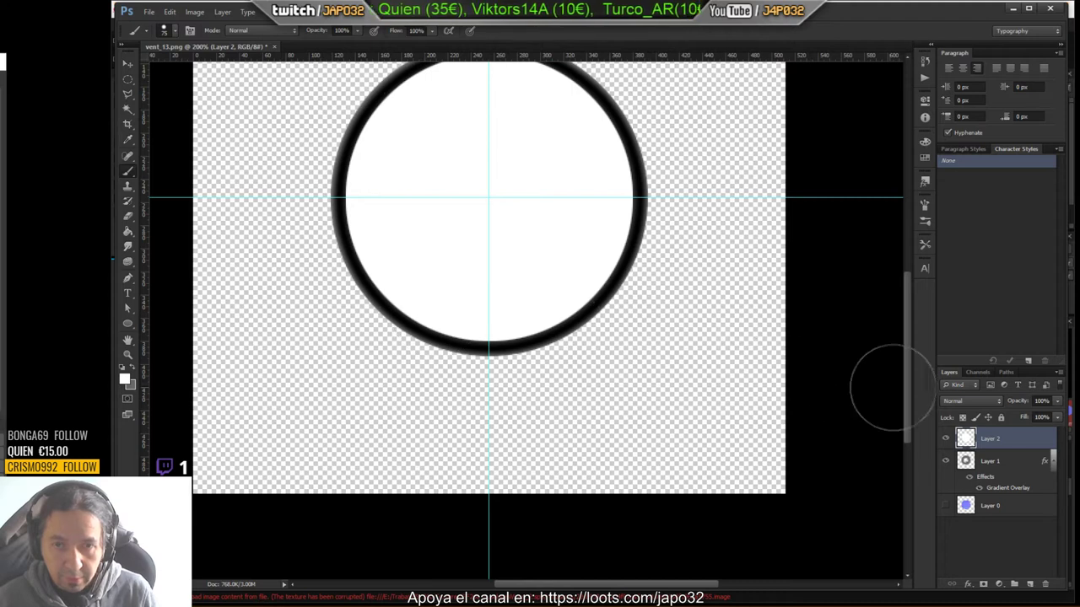
Step: Save the document as FlatScrew_Normal.psd in E:\Trabajo\SF260\Textures, keeping layers and Maximize Compatibility
{"action": "left_click", "coordinate": [972, 461]}
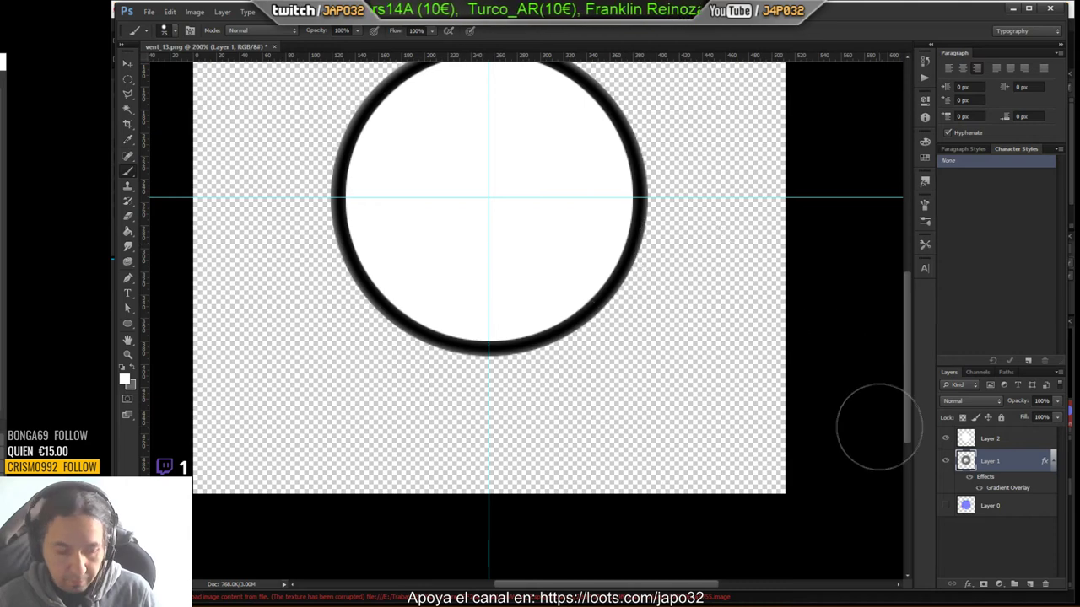
{"action": "left_click", "coordinate": [150, 12]}
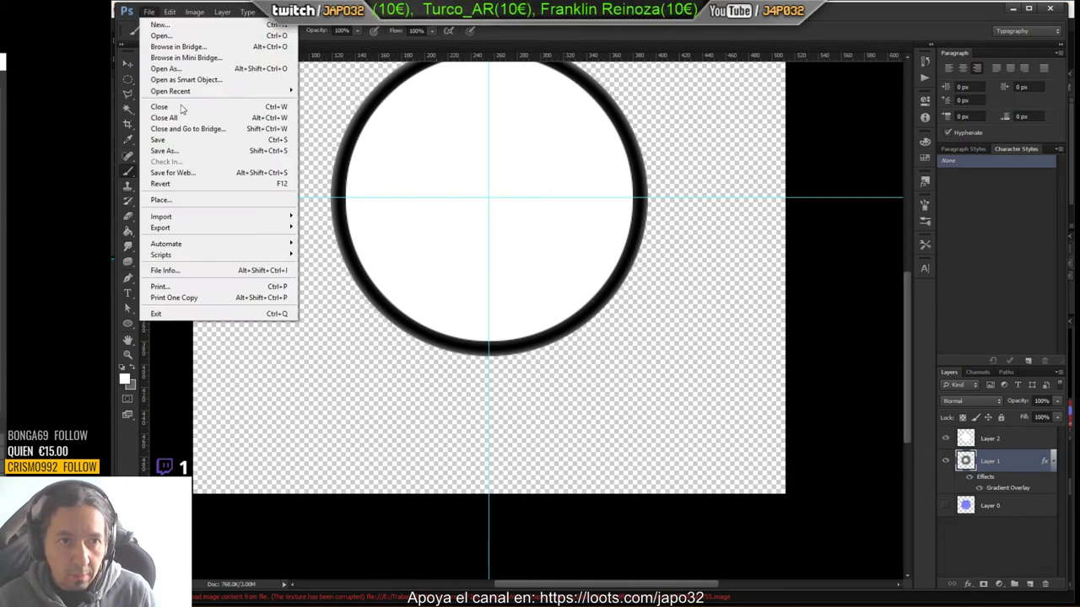
{"action": "left_click", "coordinate": [180, 151]}
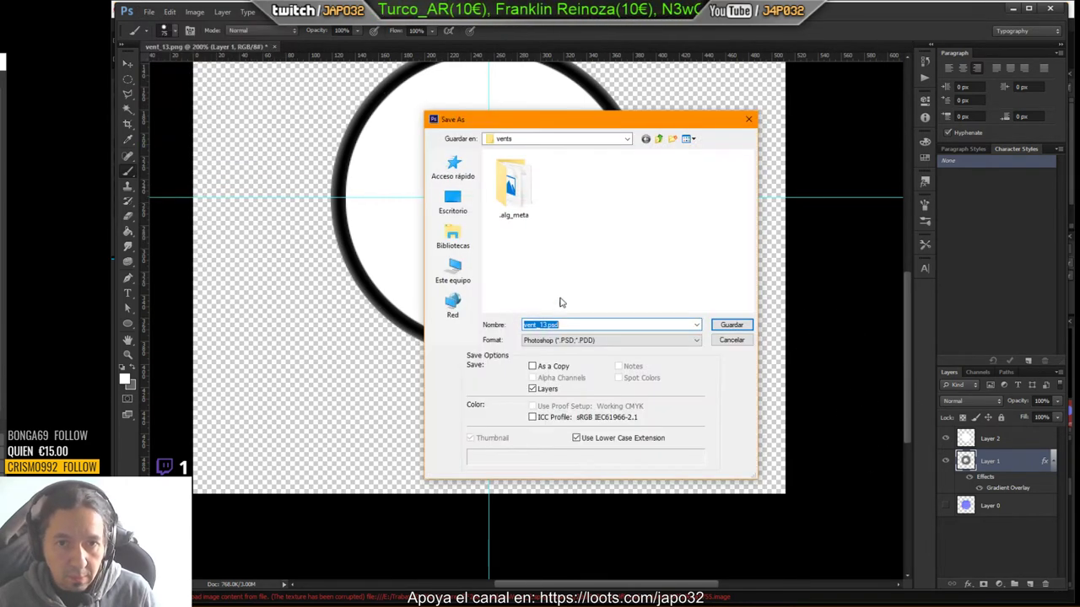
{"action": "left_click", "coordinate": [453, 271]}
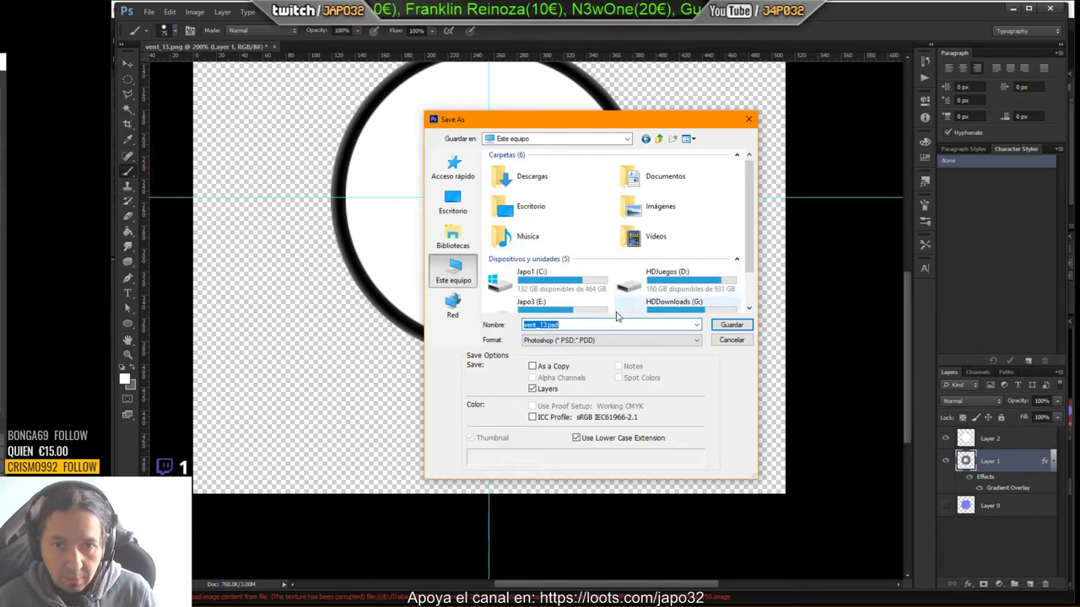
{"action": "double_click", "coordinate": [533, 304]}
{"action": "double_click", "coordinate": [505, 246]}
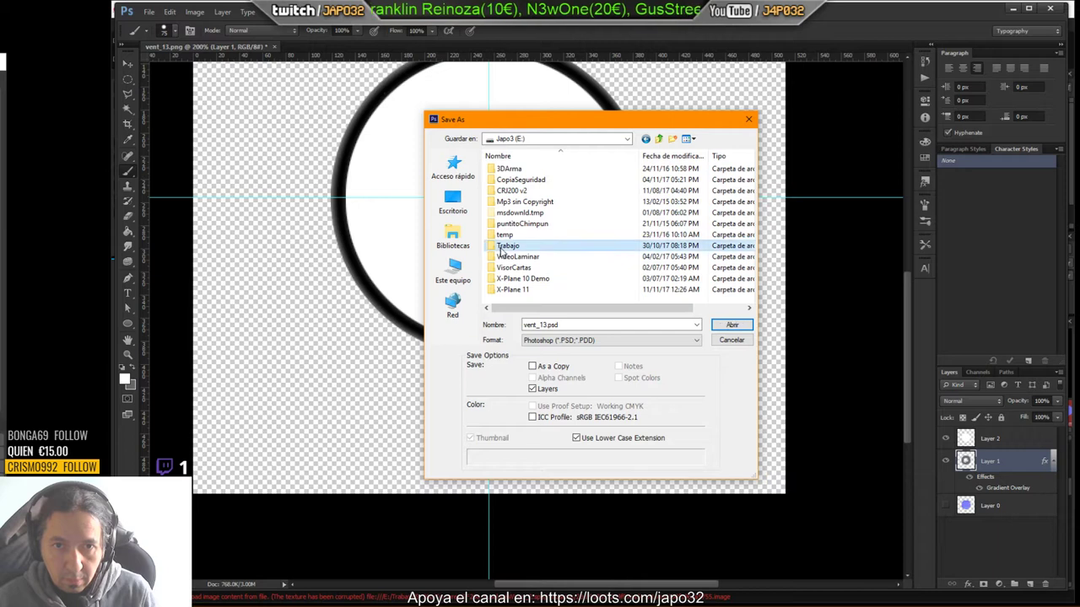
{"action": "double_click", "coordinate": [504, 179]}
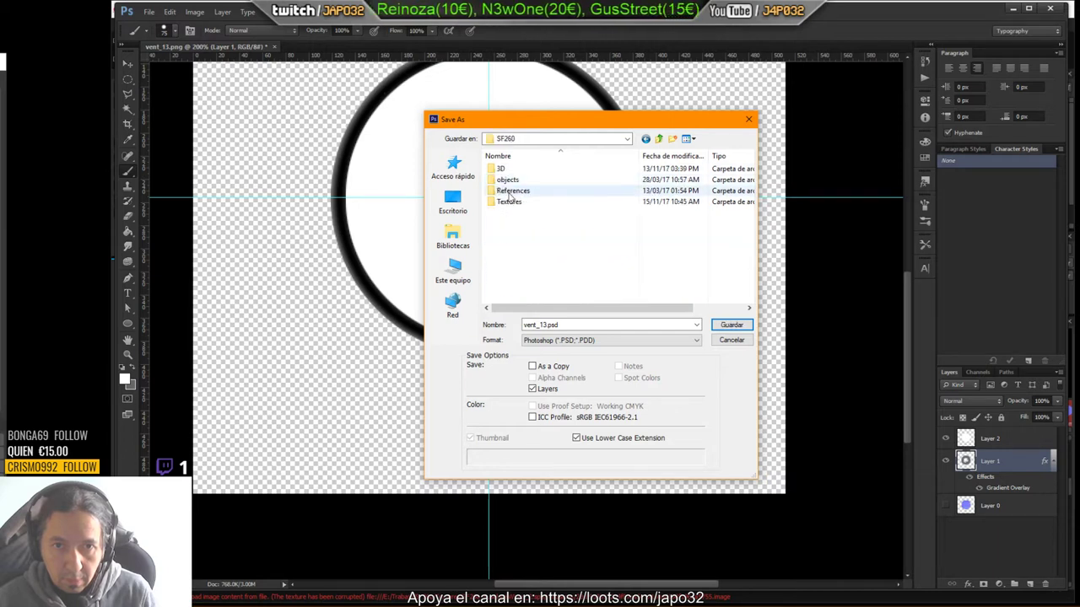
{"action": "double_click", "coordinate": [511, 202]}
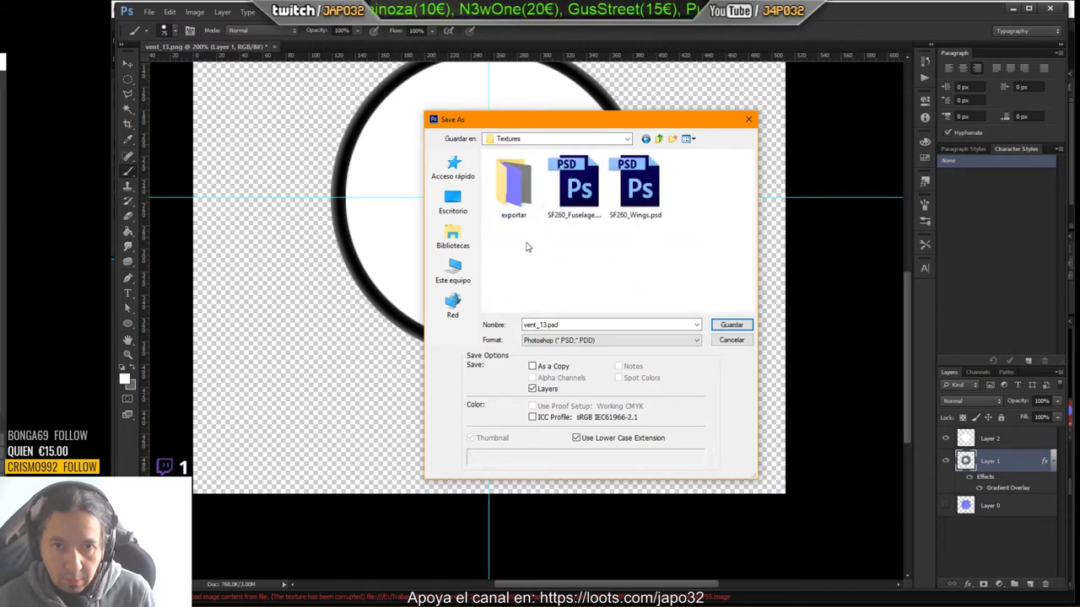
{"action": "double_click", "coordinate": [544, 323]}
{"action": "type", "text": "FlatScrew"}
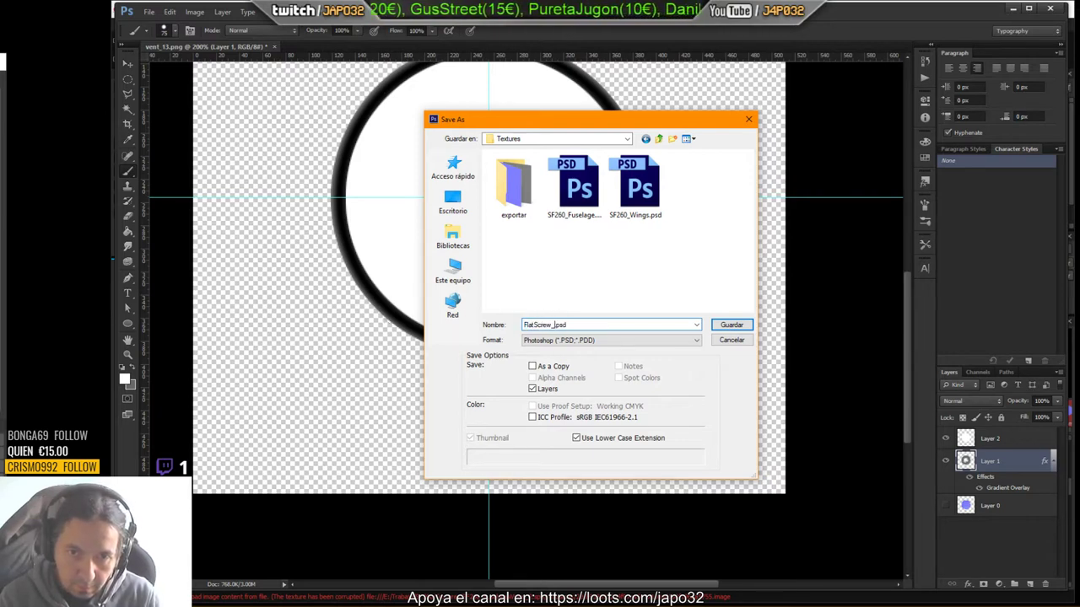
{"action": "key", "text": "Return"}
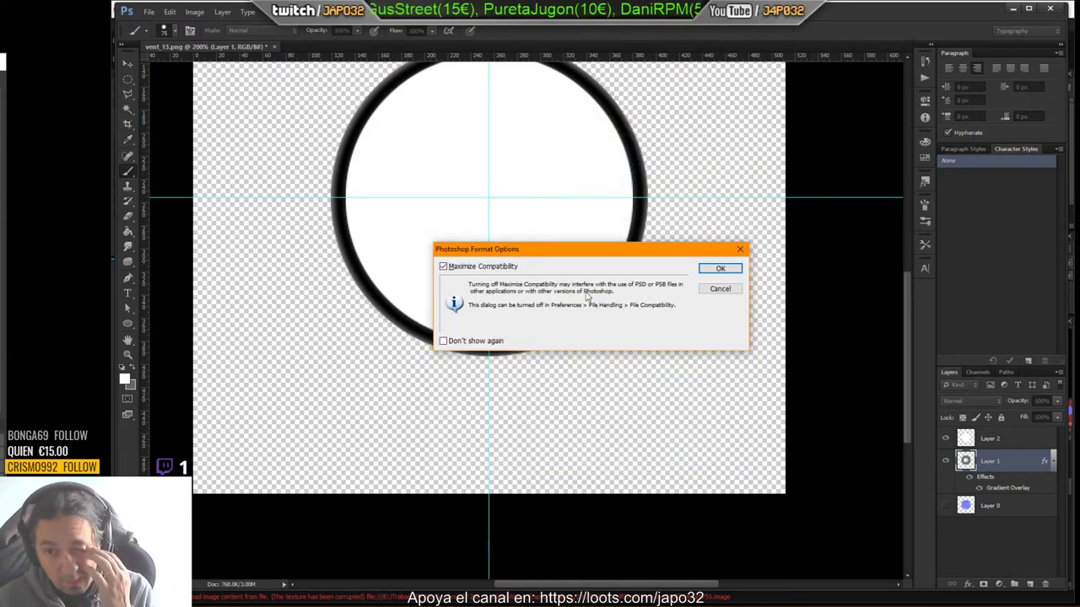
{"action": "left_click", "coordinate": [721, 268]}
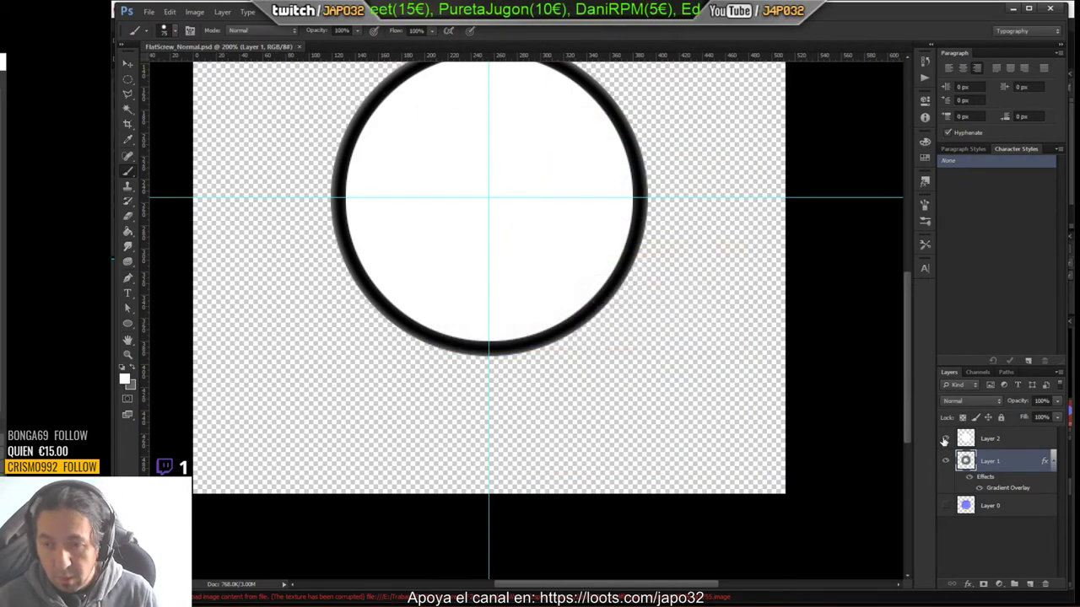
Step: Rasterize the Gradient Overlay layer style on Layer 1 and select Layer 2
{"action": "right_click", "coordinate": [1001, 463]}
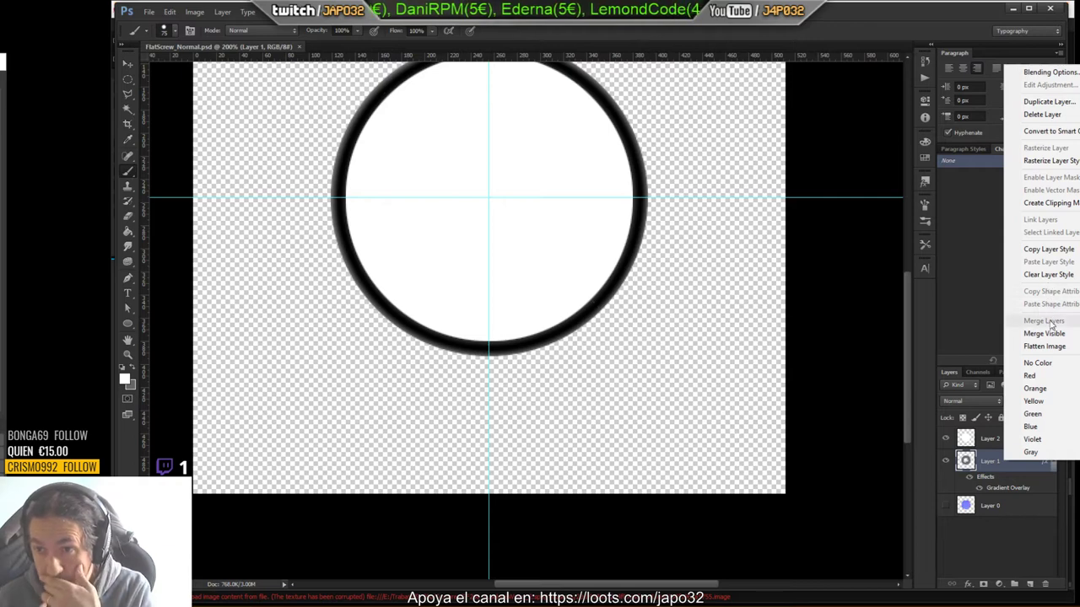
{"action": "left_click", "coordinate": [1052, 161]}
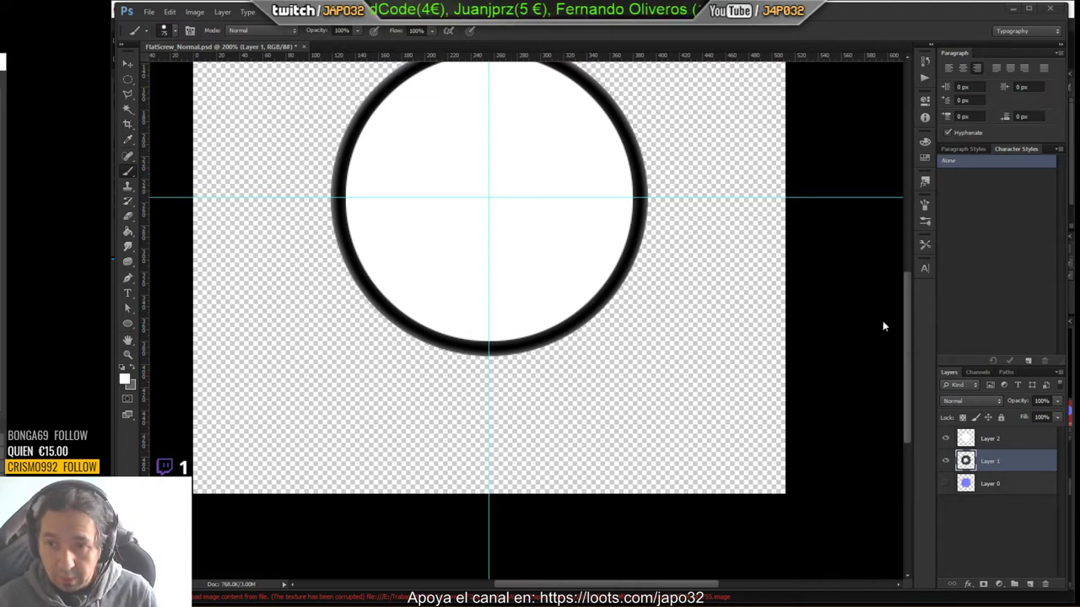
{"action": "left_click", "coordinate": [966, 442]}
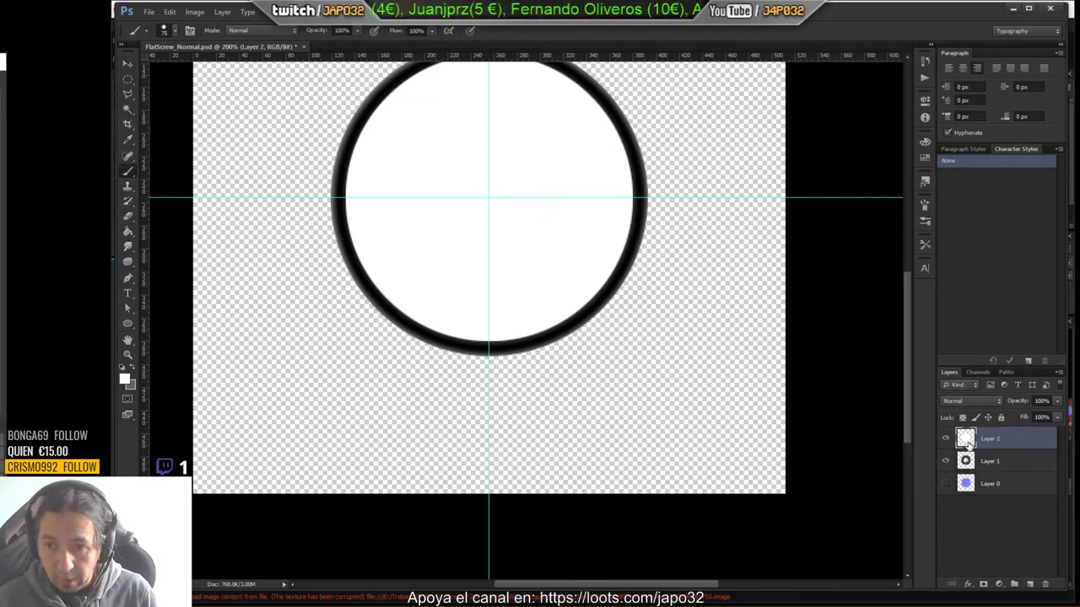
Step: Merge Layer 2 down into Layer 1 and convert it with the NVIDIA NormalMapFilter using the 9 x 9 filter type
{"action": "key", "text": "ctrl+e"}
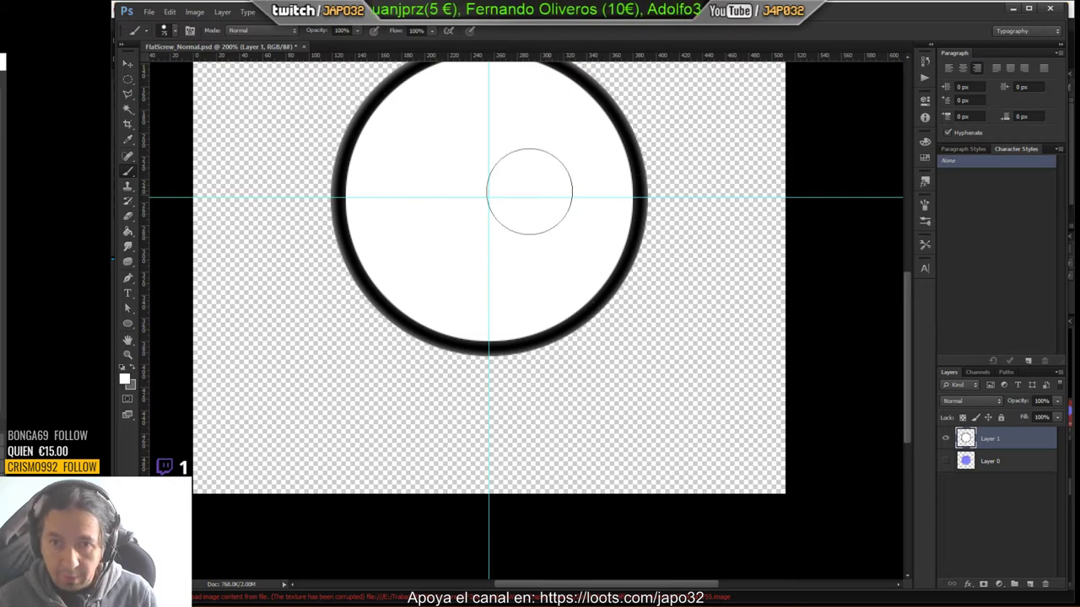
{"action": "left_click", "coordinate": [152, 12]}
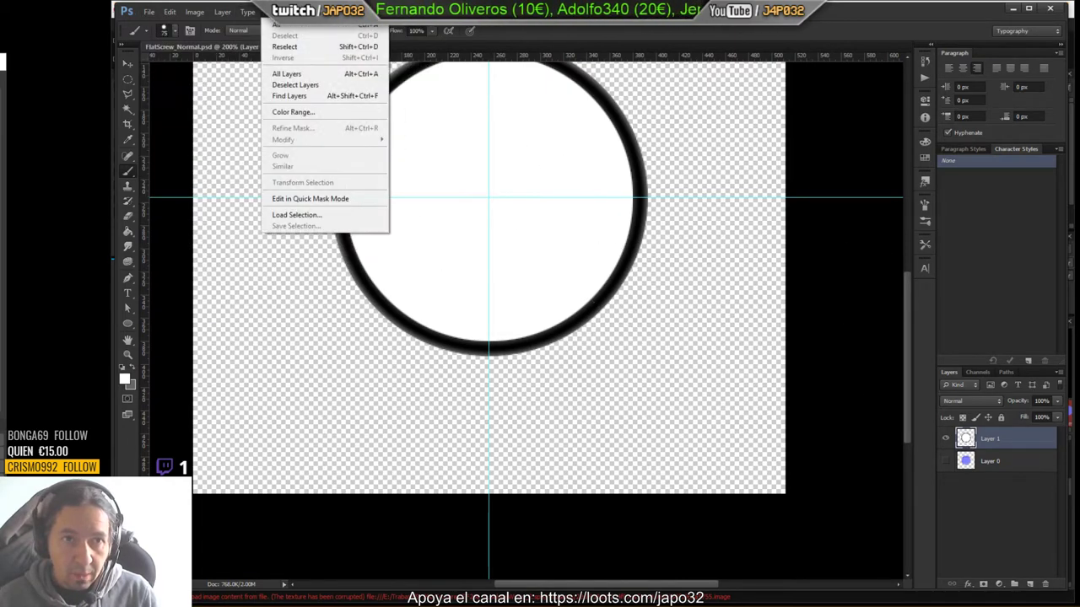
{"action": "mouse_move", "coordinate": [299, 12]}
{"action": "mouse_move", "coordinate": [329, 243]}
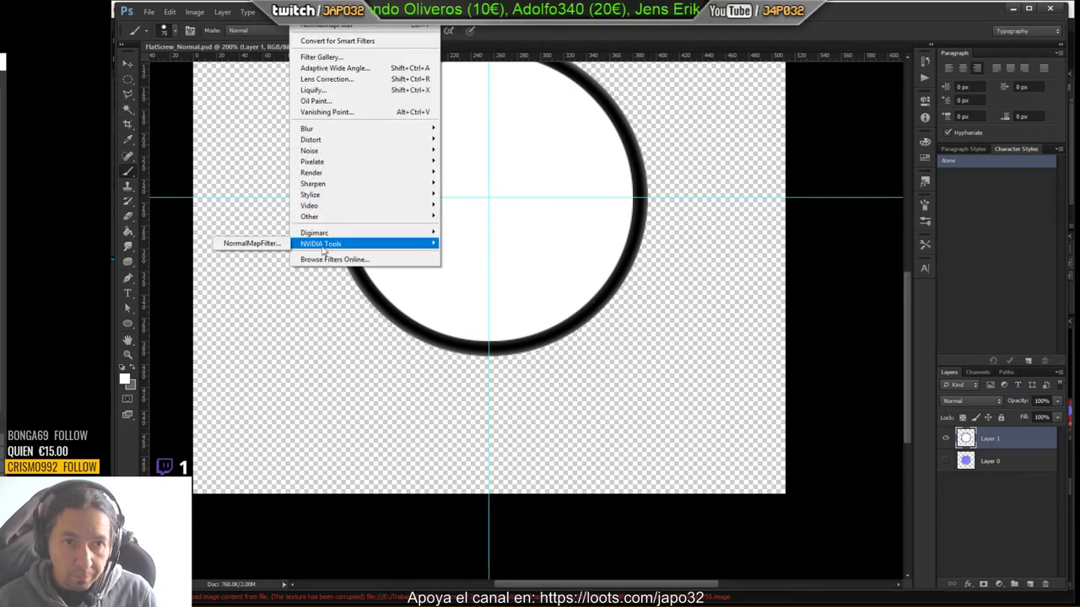
{"action": "left_click", "coordinate": [253, 242]}
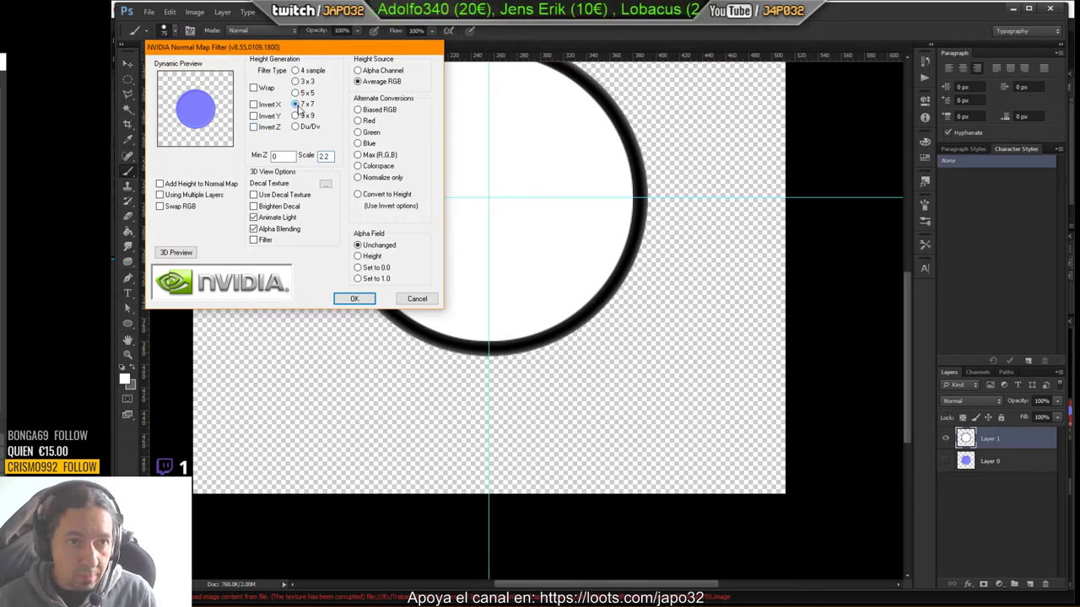
{"action": "left_click", "coordinate": [295, 127]}
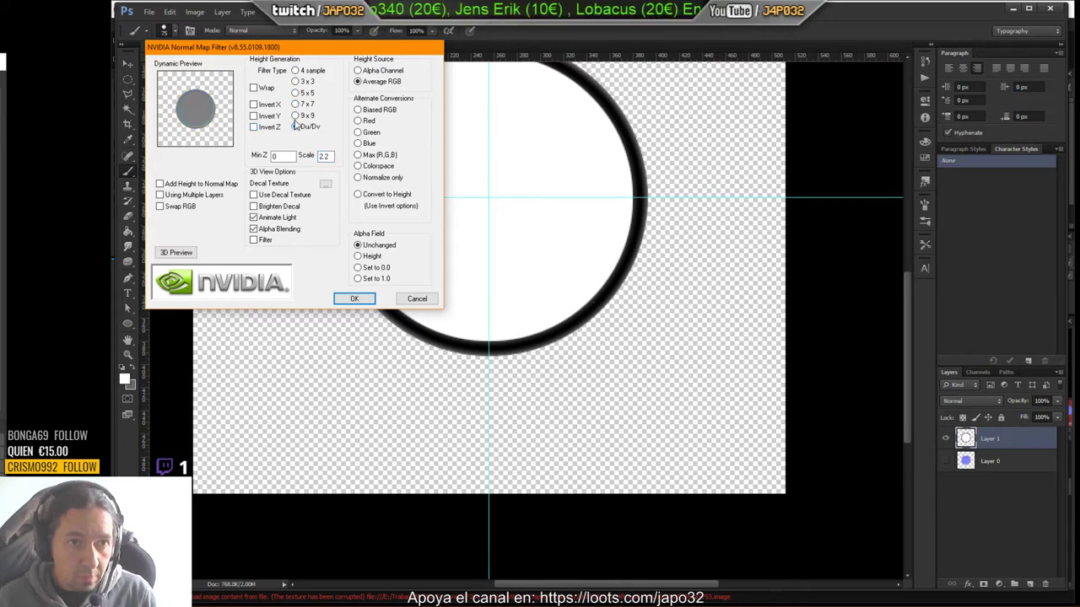
{"action": "left_click", "coordinate": [295, 115]}
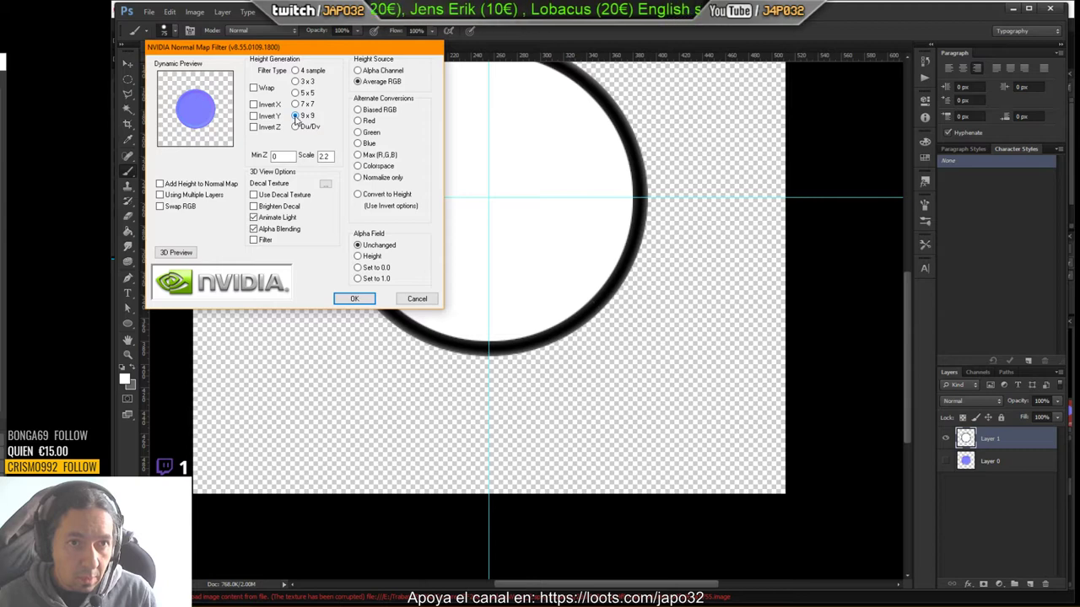
{"action": "left_click", "coordinate": [176, 253]}
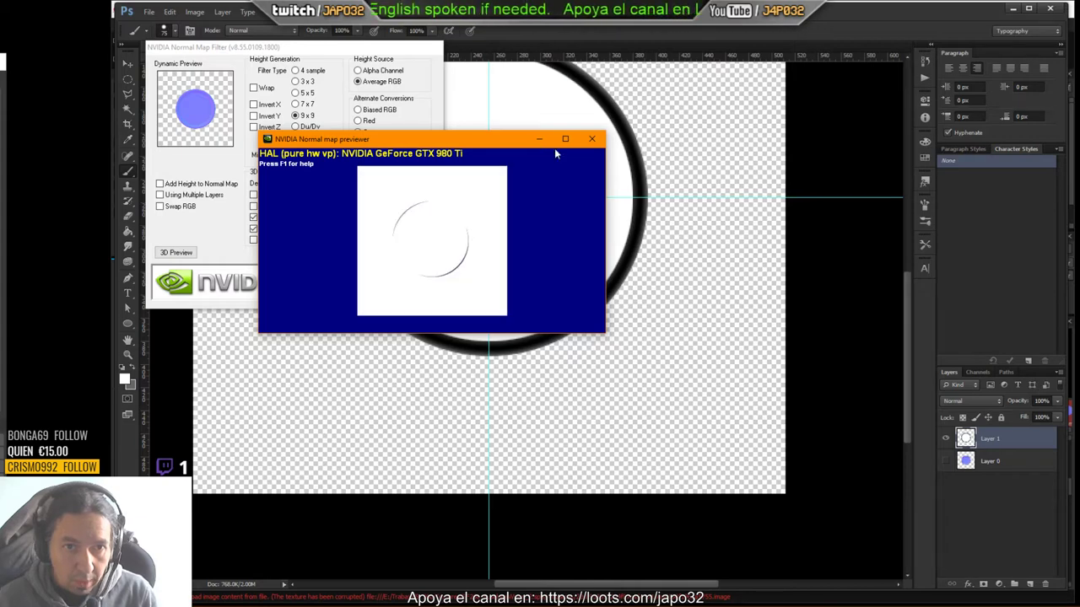
{"action": "left_click", "coordinate": [590, 138]}
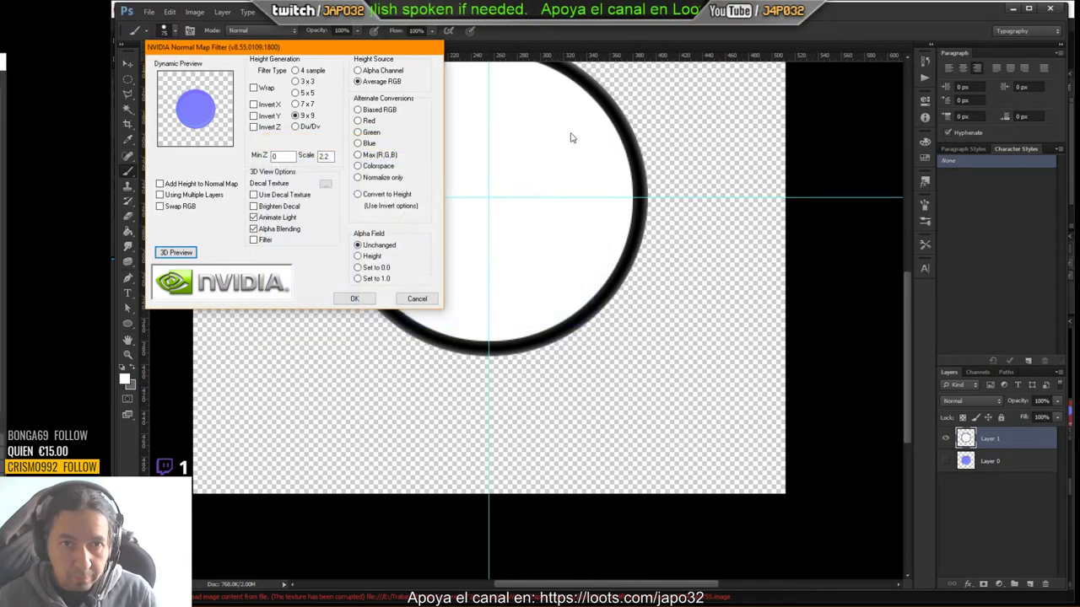
{"action": "left_click", "coordinate": [365, 300]}
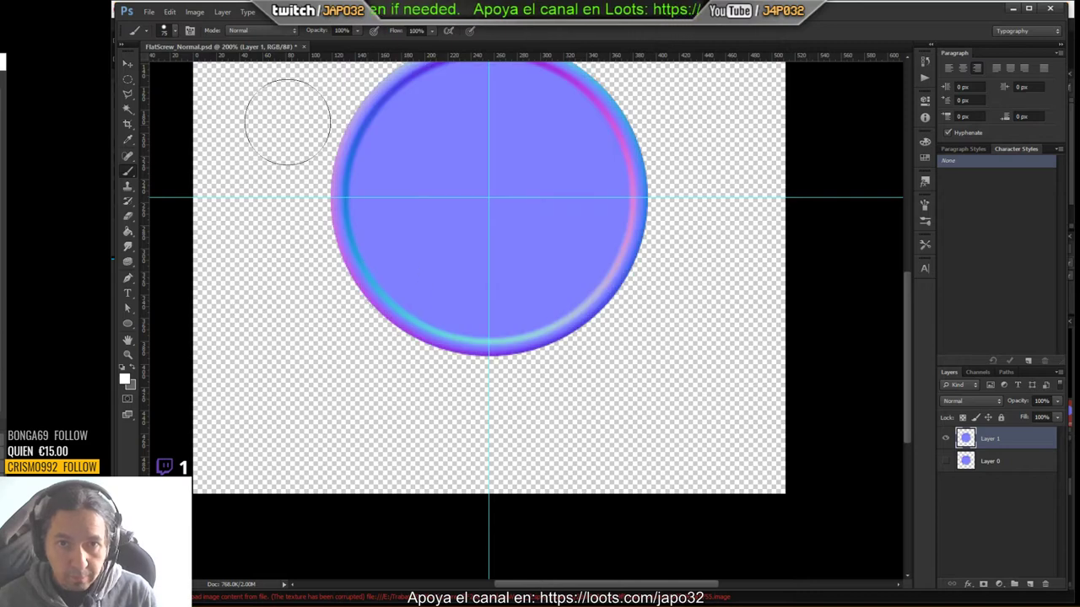
Step: Save a PNG copy of the normal map over the existing FlatScrew.png in the Textures folder
{"action": "left_click", "coordinate": [150, 13]}
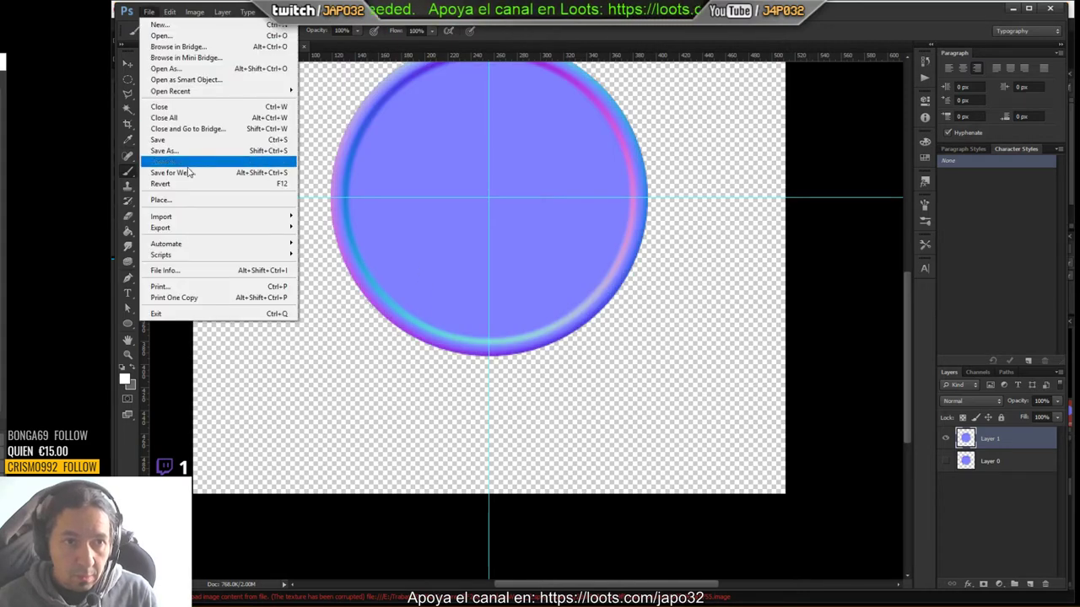
{"action": "left_click", "coordinate": [165, 150]}
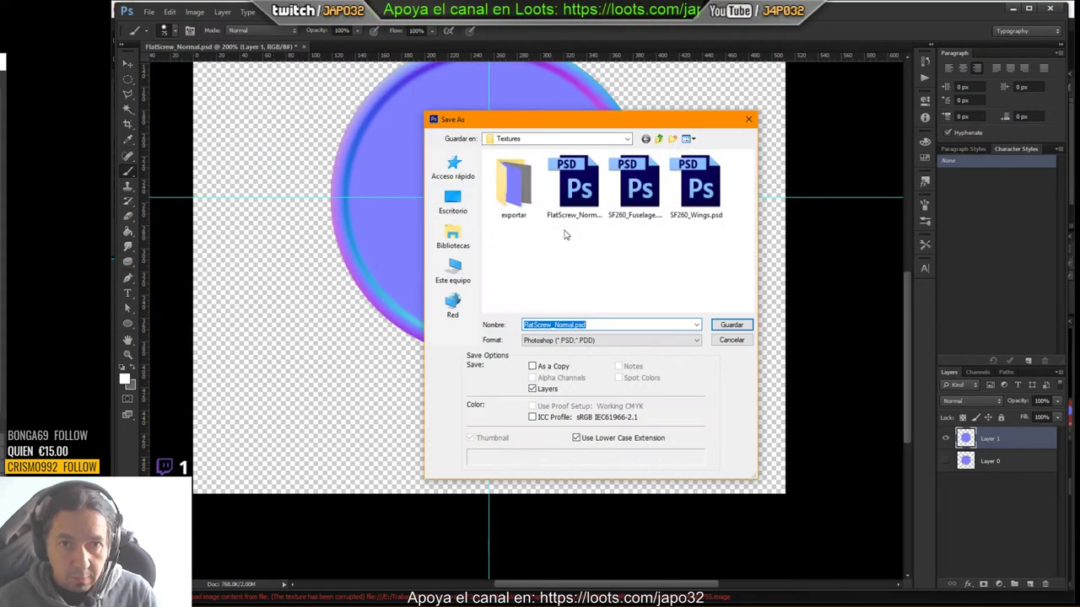
{"action": "left_click", "coordinate": [523, 197]}
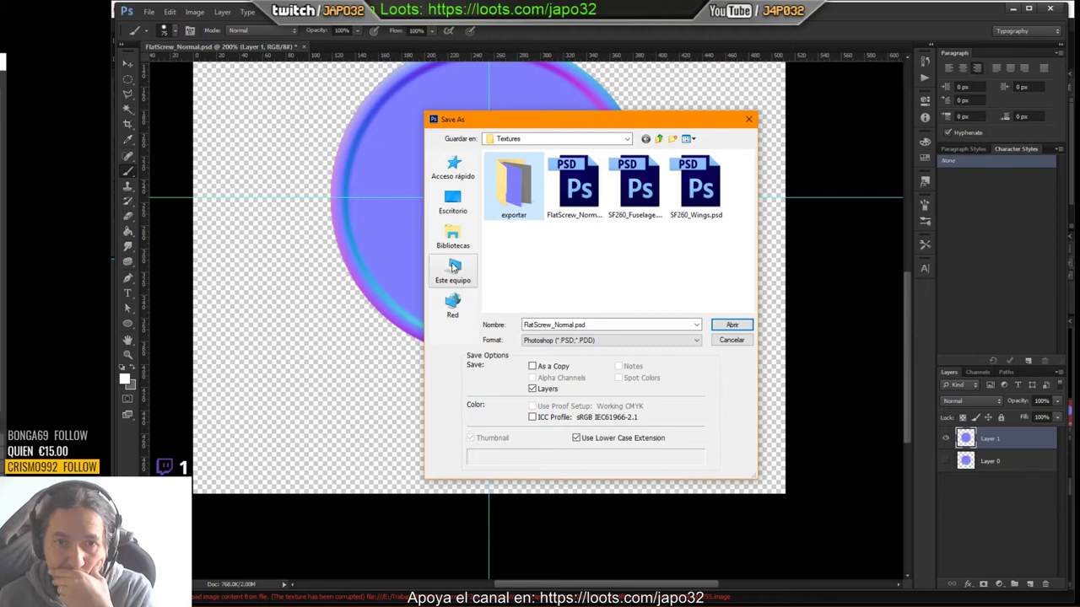
{"action": "left_click", "coordinate": [591, 340]}
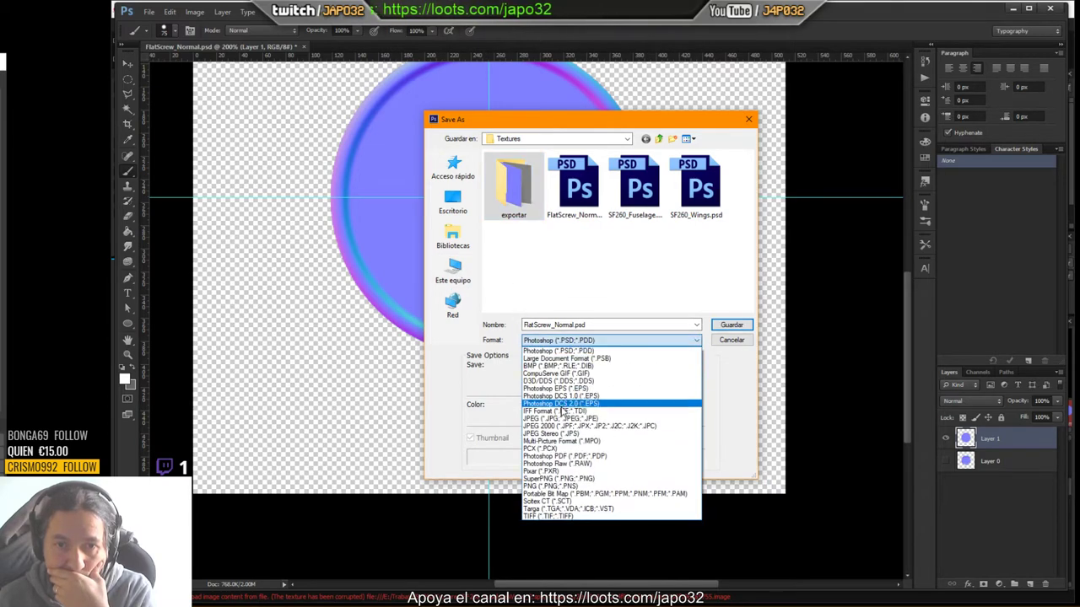
{"action": "left_click", "coordinate": [567, 488]}
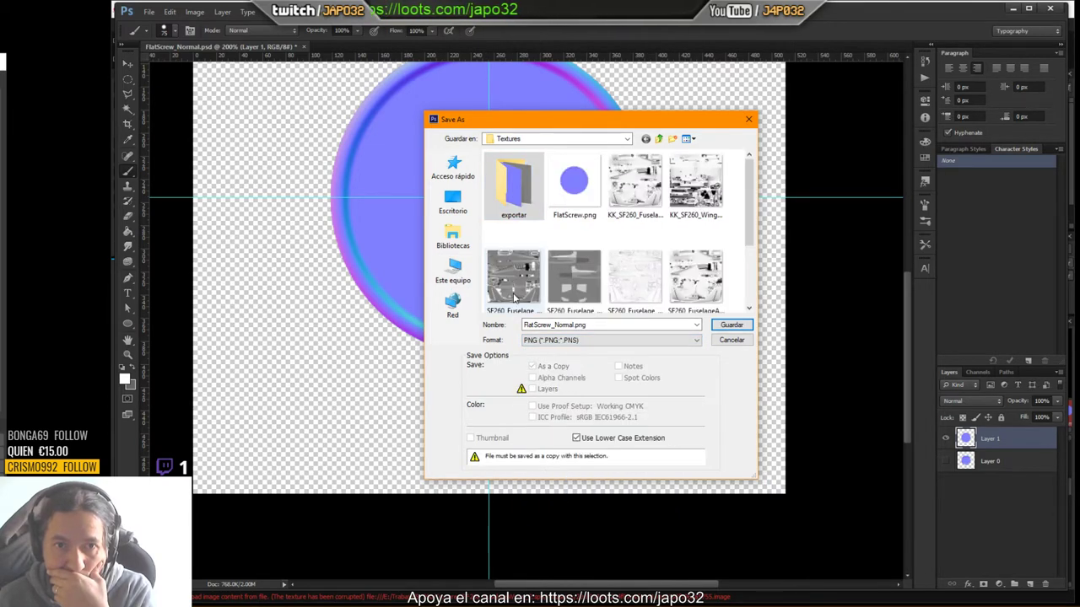
{"action": "double_click", "coordinate": [561, 188]}
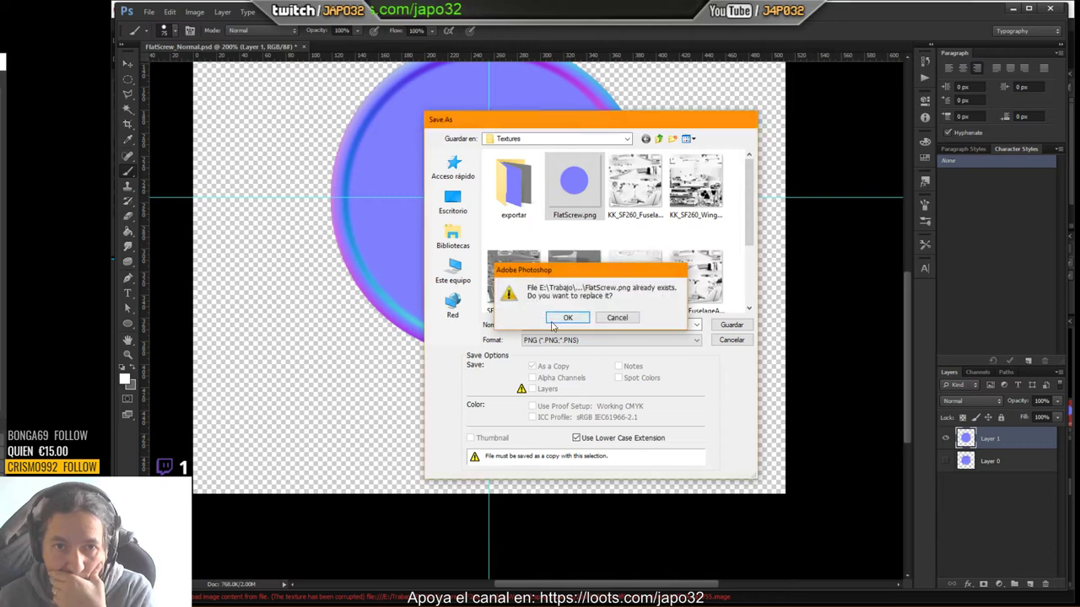
{"action": "left_click", "coordinate": [559, 318]}
{"action": "left_click", "coordinate": [630, 194]}
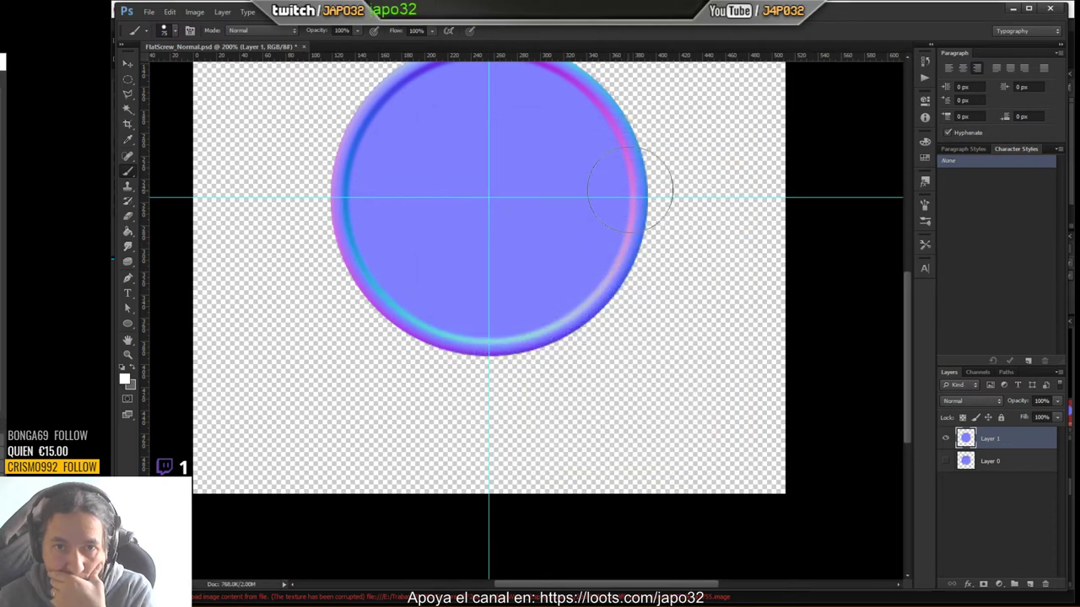
Step: Switch to Substance Painter and remove the FlatScrew texture from the brush's Normal channel
{"action": "left_click", "coordinate": [1018, 9]}
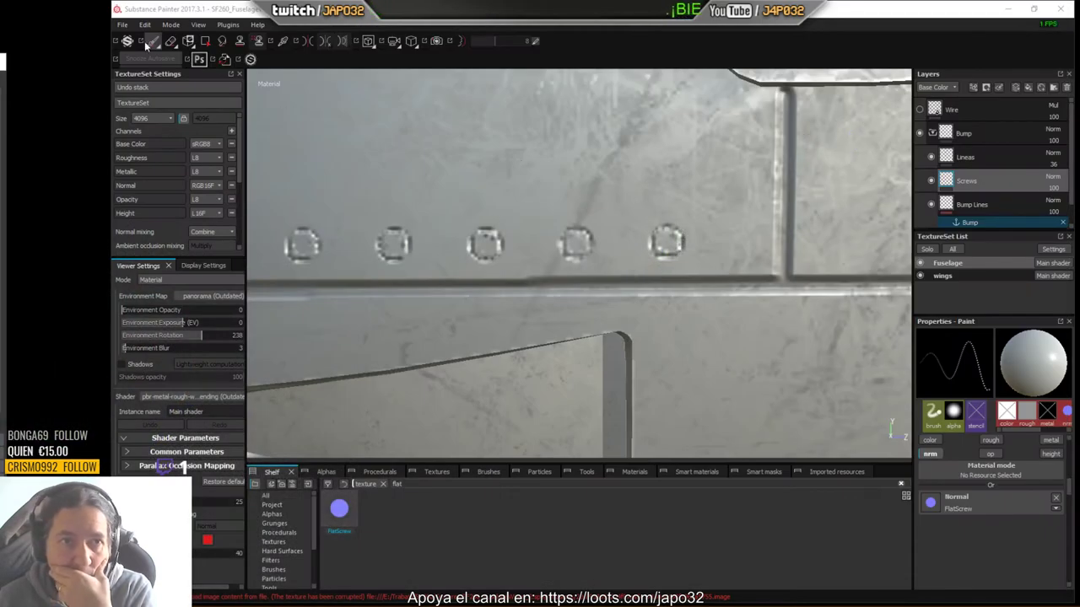
{"action": "left_click", "coordinate": [124, 25]}
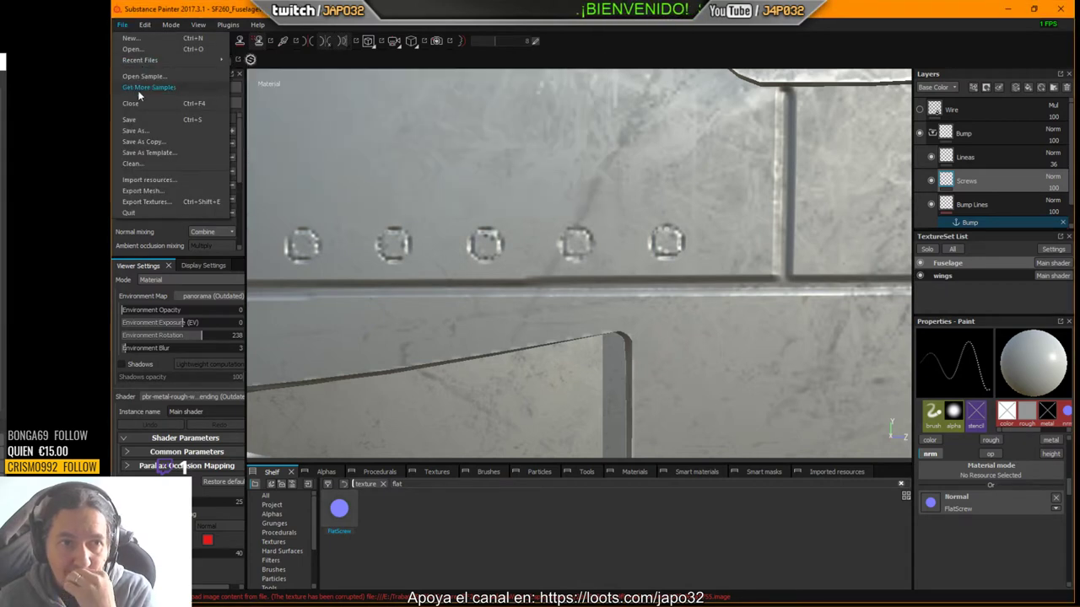
{"action": "left_click", "coordinate": [1058, 500]}
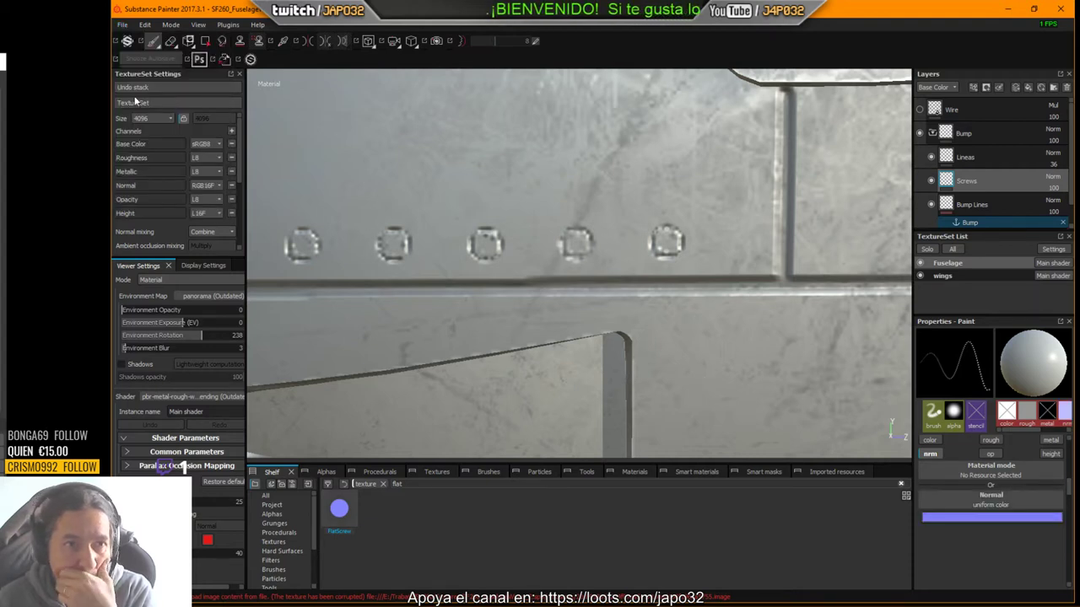
Step: Import FlatScrew.png from the Textures folder as a texture resource into the project 'SF260_FuselageWings_2'
{"action": "left_click", "coordinate": [123, 25]}
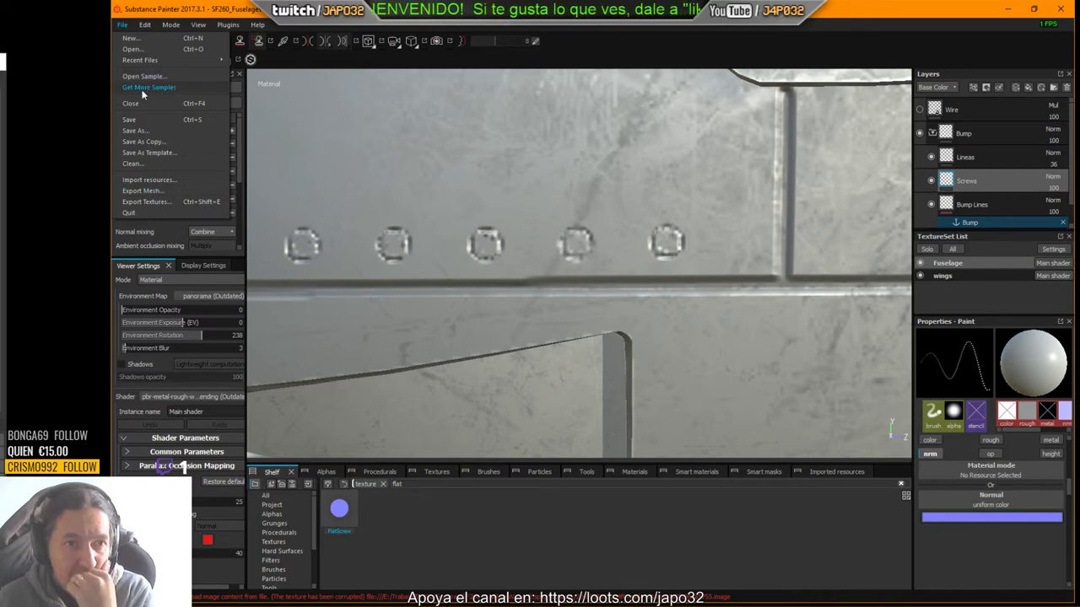
{"action": "left_click", "coordinate": [148, 180]}
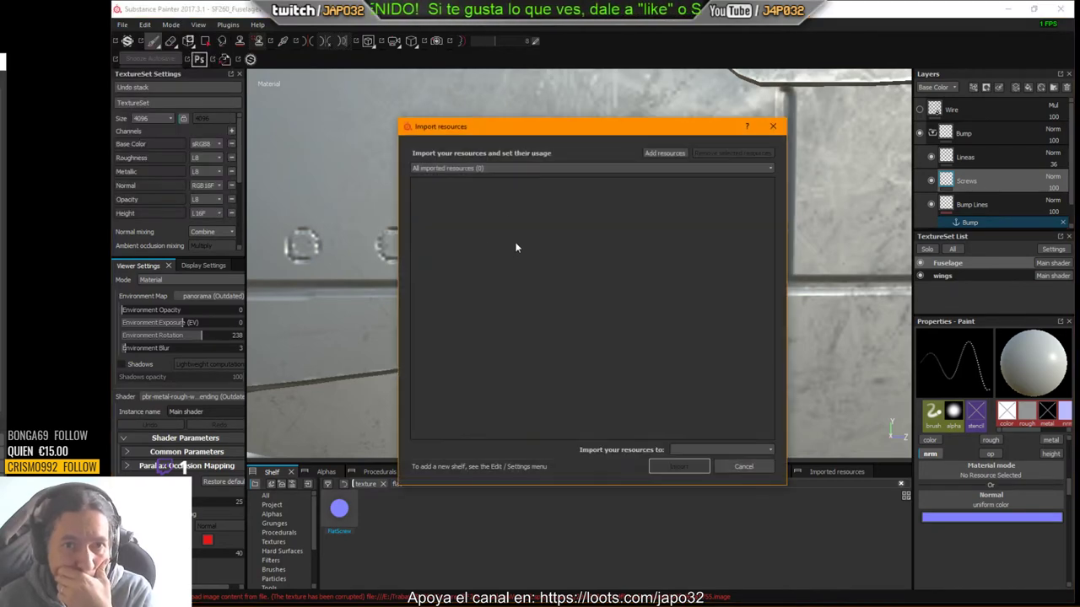
{"action": "left_click", "coordinate": [649, 156]}
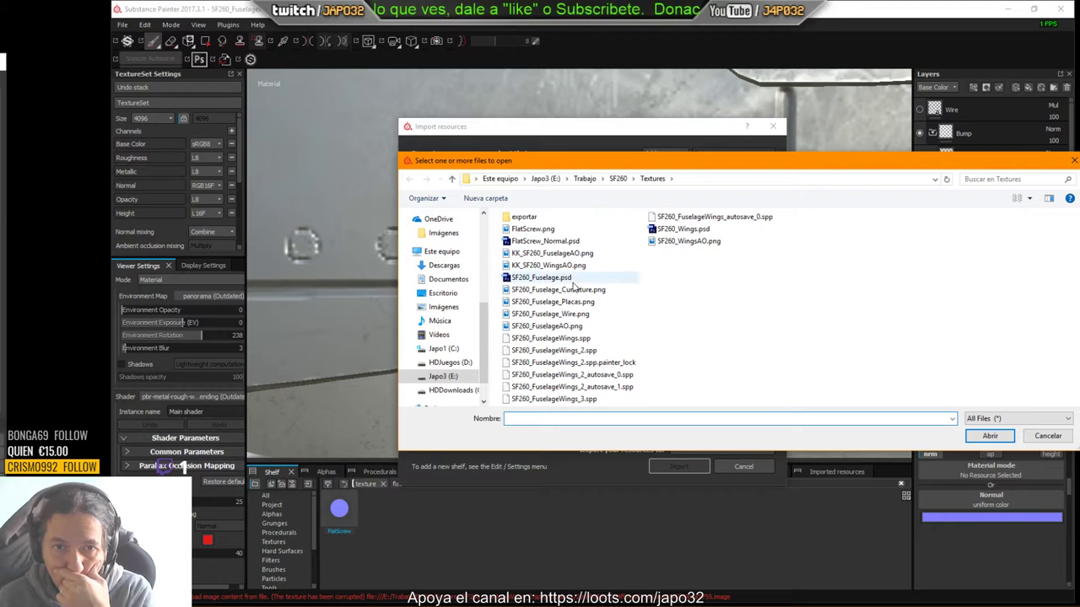
{"action": "double_click", "coordinate": [538, 230]}
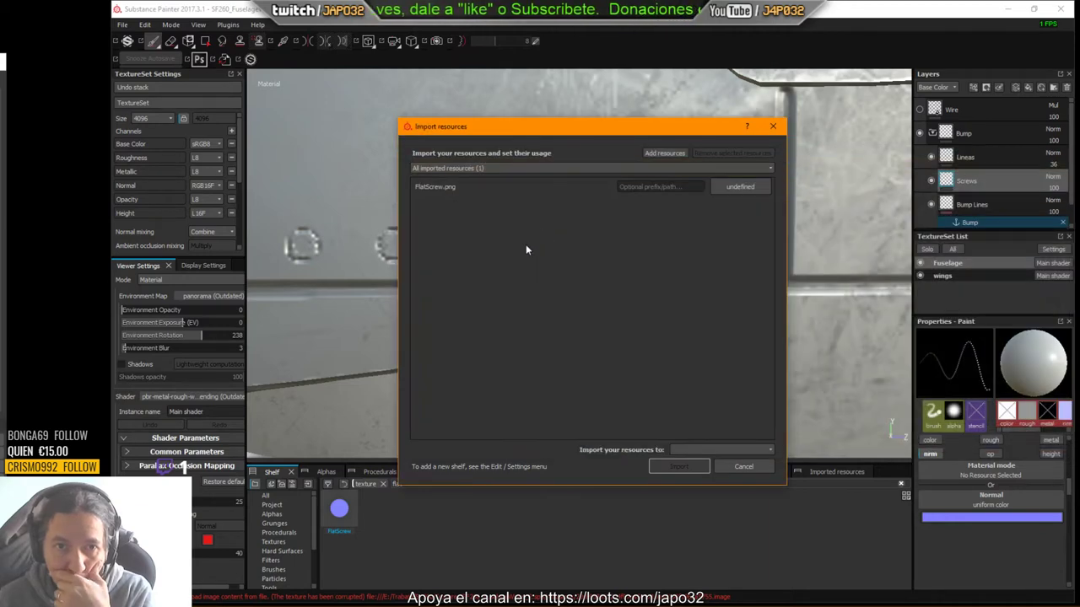
{"action": "left_click", "coordinate": [760, 187]}
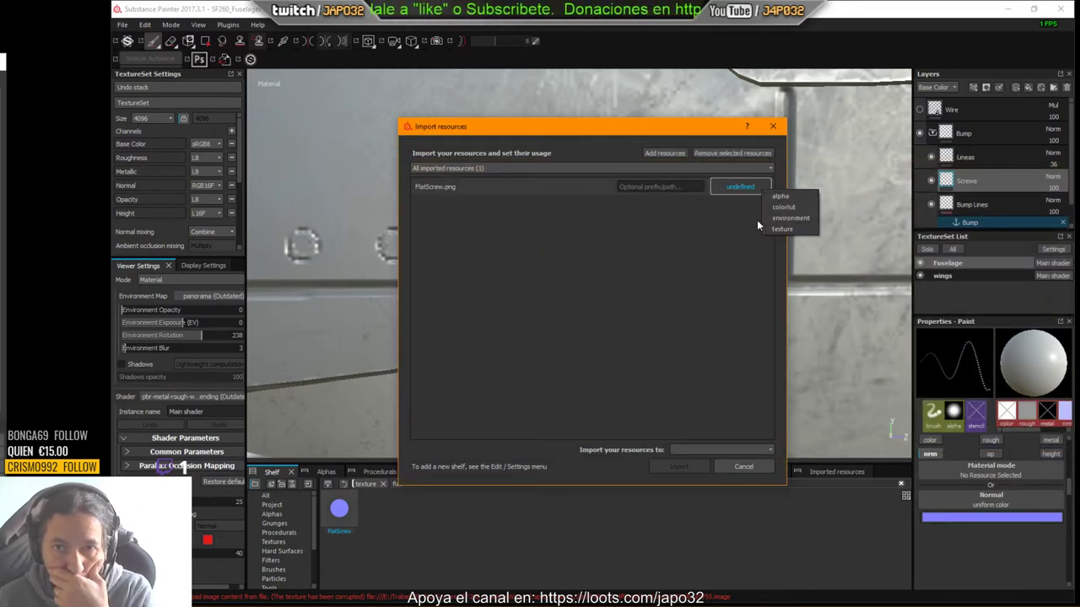
{"action": "left_click", "coordinate": [772, 229]}
{"action": "left_click", "coordinate": [709, 452]}
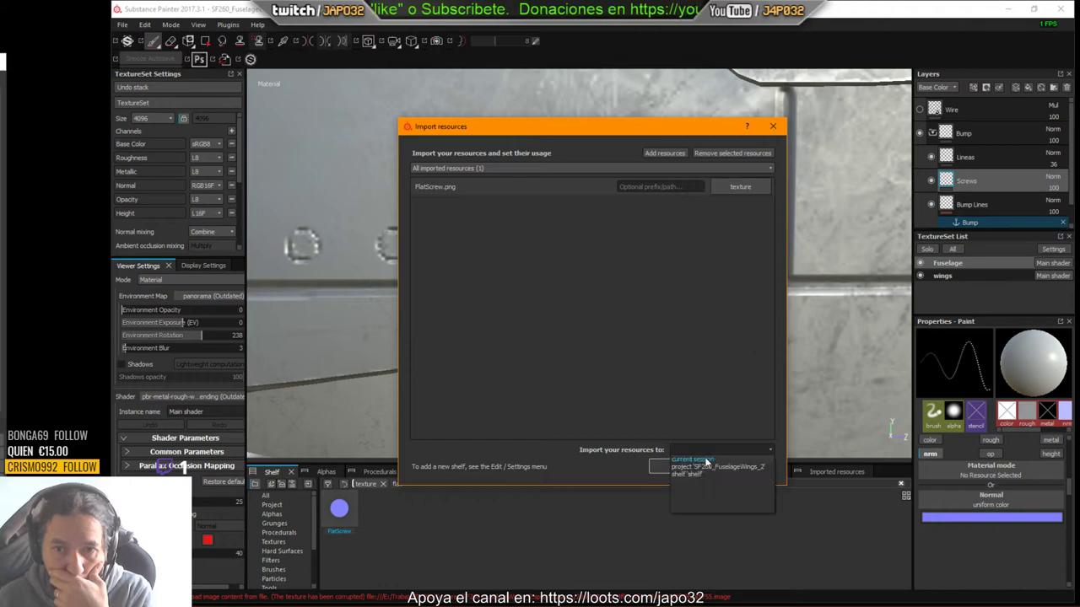
{"action": "left_click", "coordinate": [705, 468]}
{"action": "left_click", "coordinate": [691, 464]}
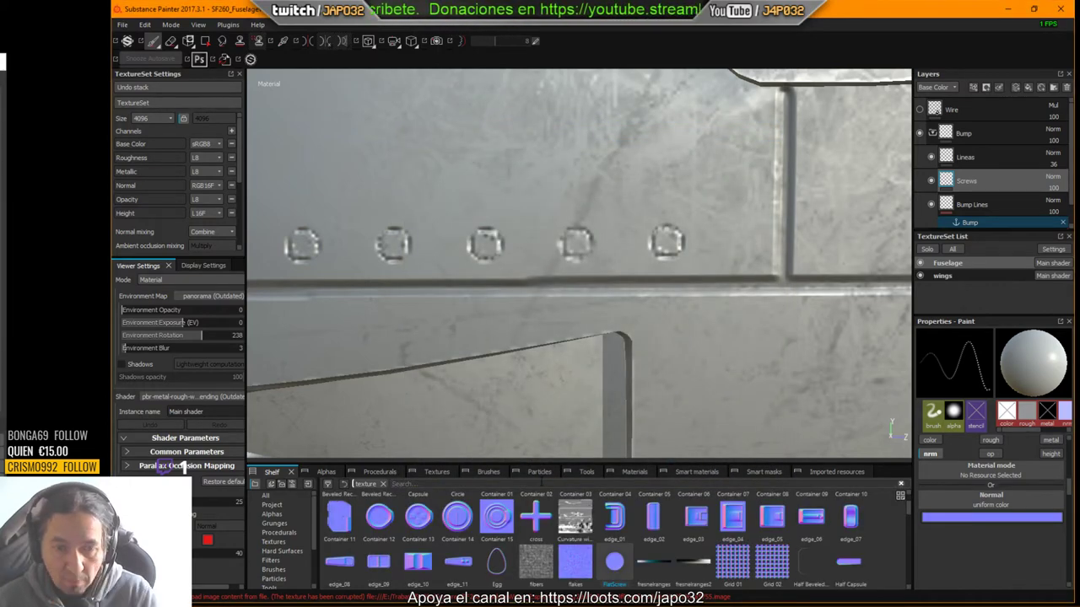
Step: Filter the shelf textures by "flat" and assign FlatScrew to the brush's Normal channel
{"action": "left_click", "coordinate": [496, 483]}
{"action": "type", "text": "flat"}
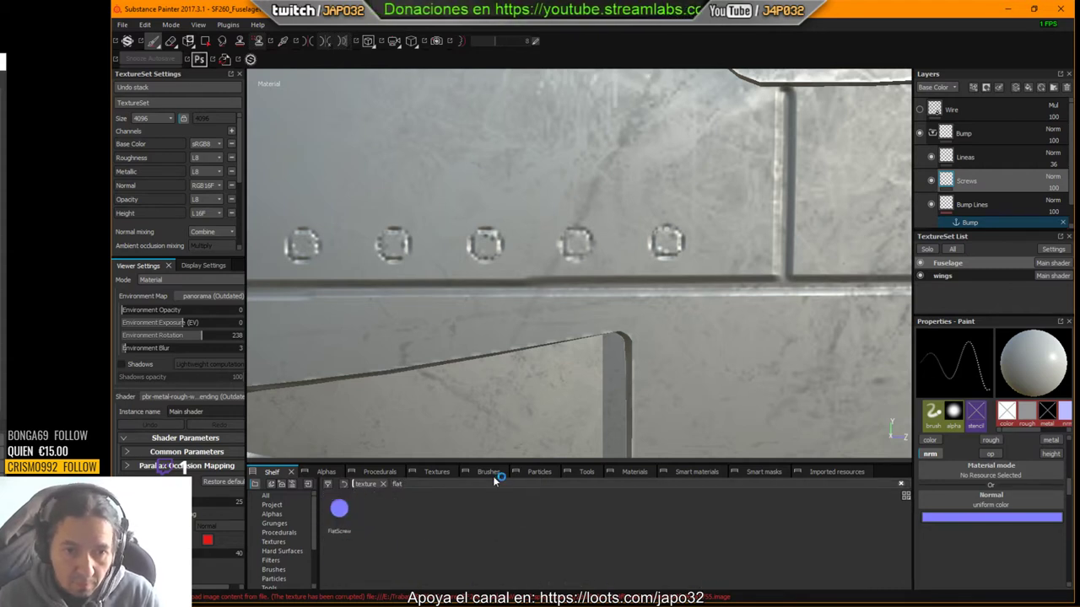
{"action": "mouse_move", "coordinate": [348, 509]}
{"action": "left_mouse_down"}
{"action": "mouse_move", "coordinate": [984, 532]}
{"action": "mouse_move", "coordinate": [990, 513]}
{"action": "left_mouse_up"}
Step: Try stamping FlatScrew with a much larger brush above the existing screw row, and undo the stamp
{"action": "left_click", "coordinate": [520, 149]}
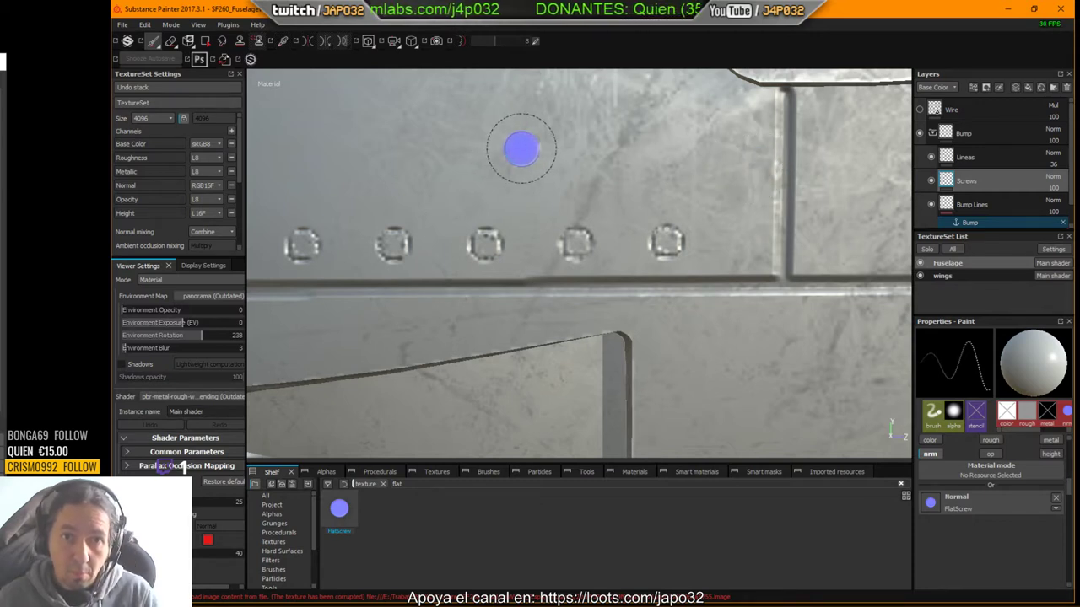
{"action": "left_click", "coordinate": [519, 149]}
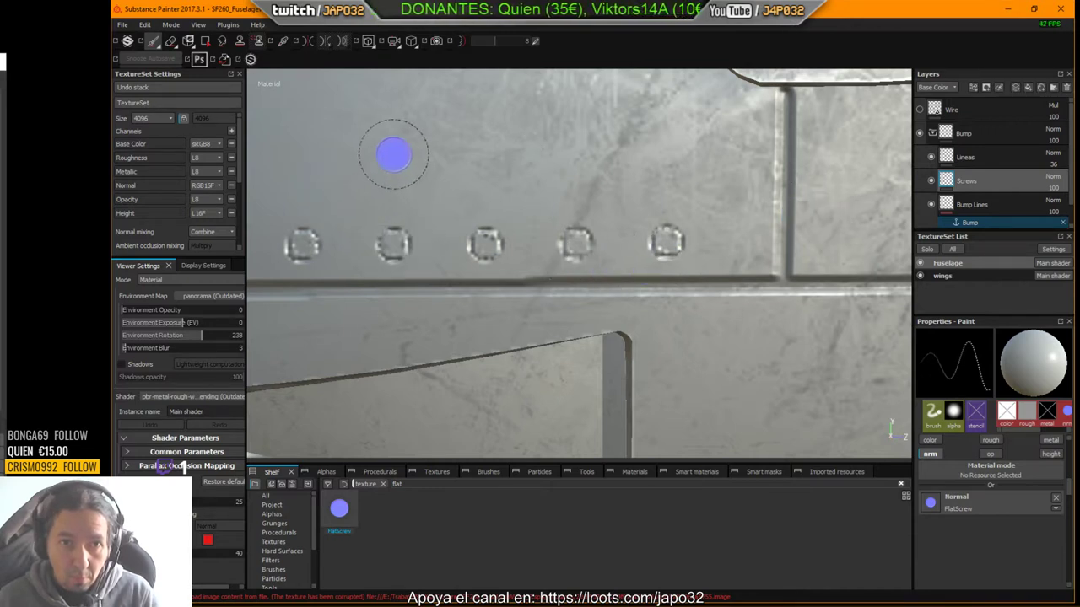
{"action": "right_click_drag", "start_coordinate": [400, 151], "coordinate": [481, 152], "text": "ctrl"}
{"action": "left_click", "coordinate": [415, 139]}
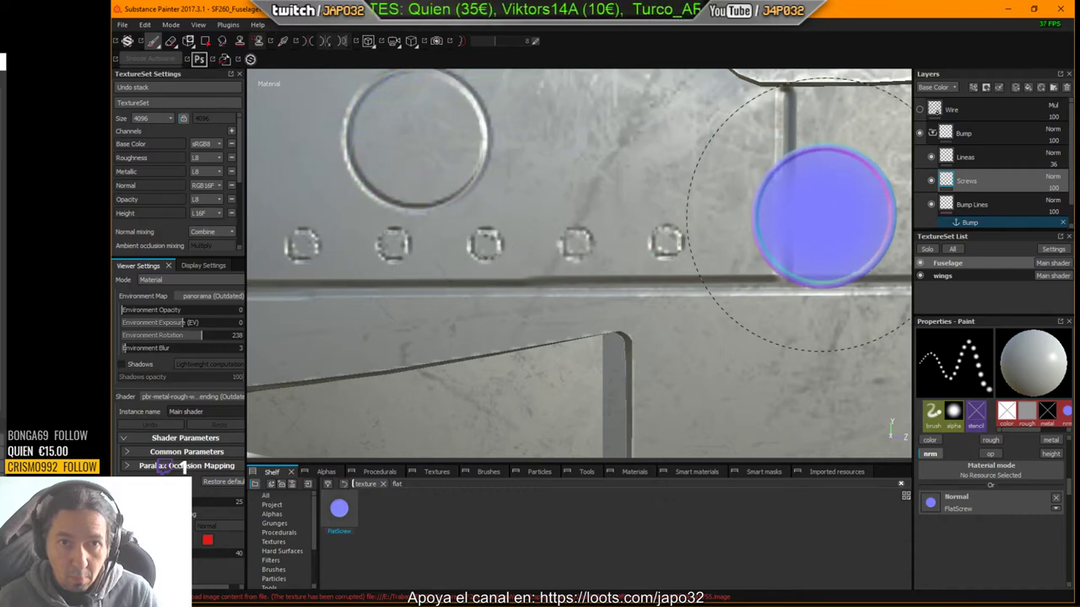
{"action": "key", "text": "ctrl+z"}
Step: Resize the brush so its screw is slightly larger than the existing ones and stamp one above the row's middle screw
{"action": "right_click_drag", "start_coordinate": [542, 195], "coordinate": [461, 196], "text": "ctrl"}
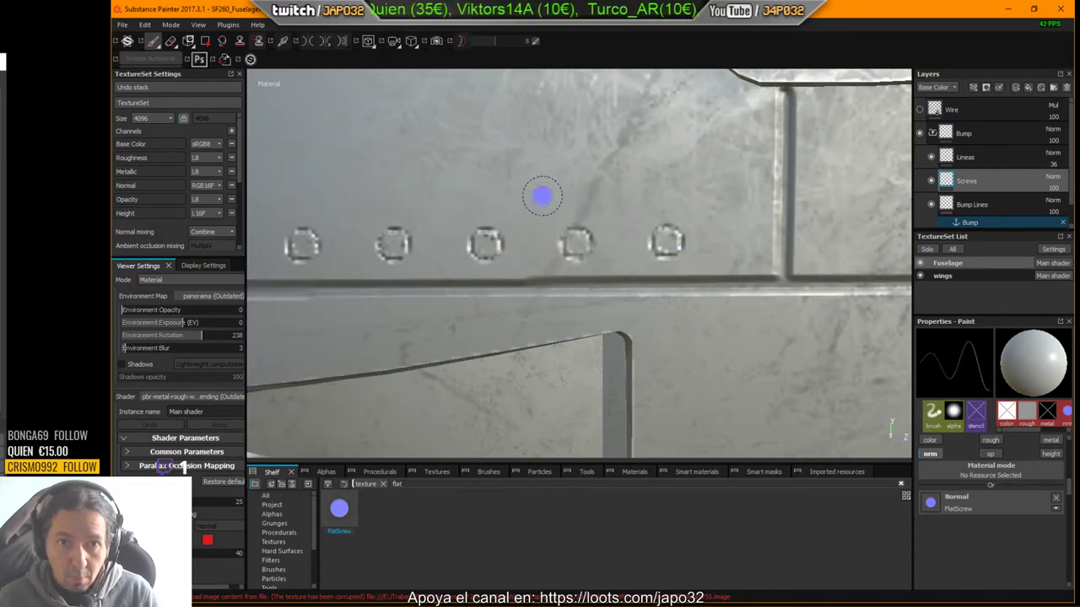
{"action": "key", "text": "]"}
{"action": "key", "text": "]"}
{"action": "key", "text": "]"}
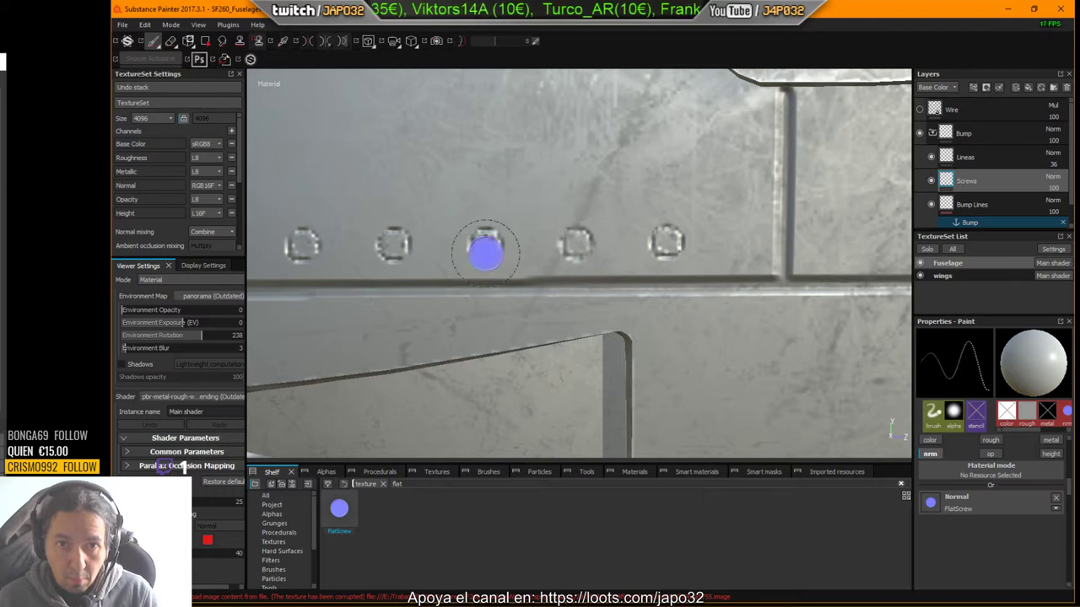
{"action": "key", "text": "]"}
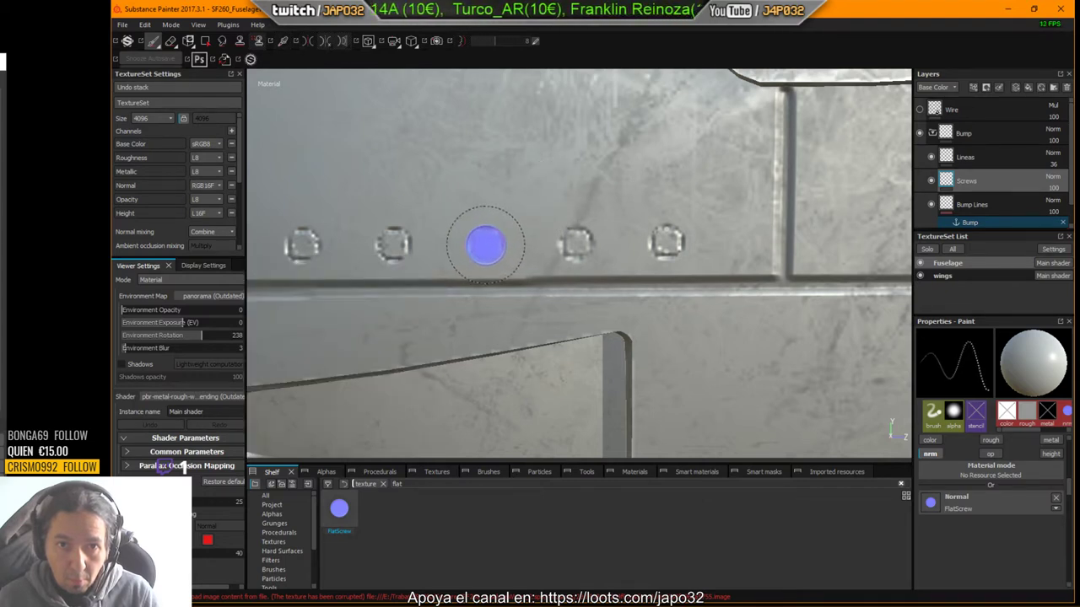
{"action": "left_click", "coordinate": [503, 153]}
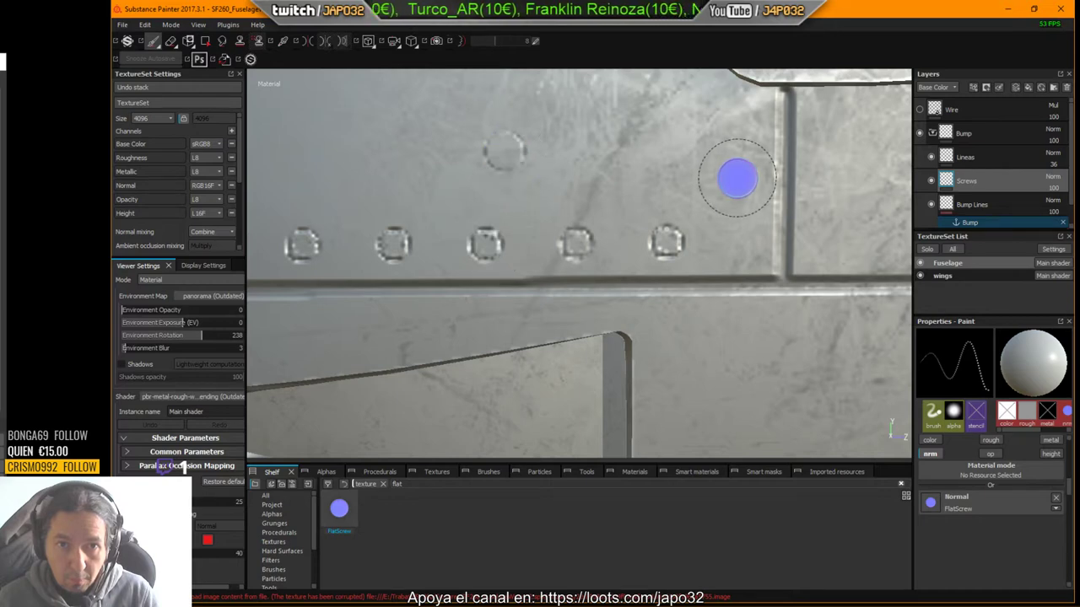
Step: Switch back to the FlatScrew_Normal.psd document in Photoshop
{"action": "key", "text": "alt+Tab"}
{"action": "key", "text": "alt+Tab"}
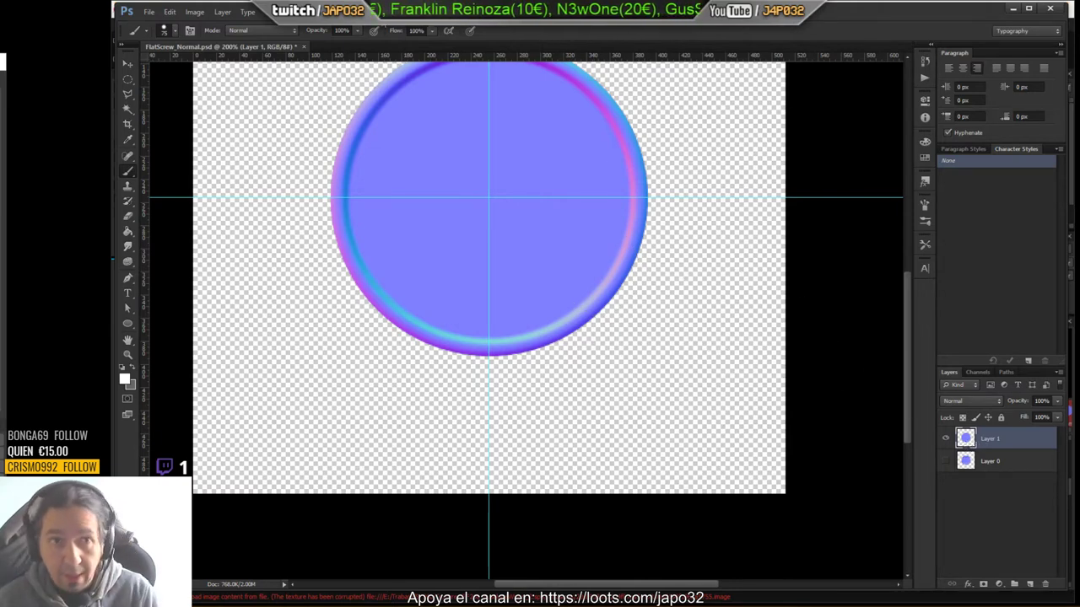
Step: Undo the normal map conversion, close FlatScrew_Normal.psd without saving, and reopen it from the Textures folder
{"action": "key", "text": "ctrl+z"}
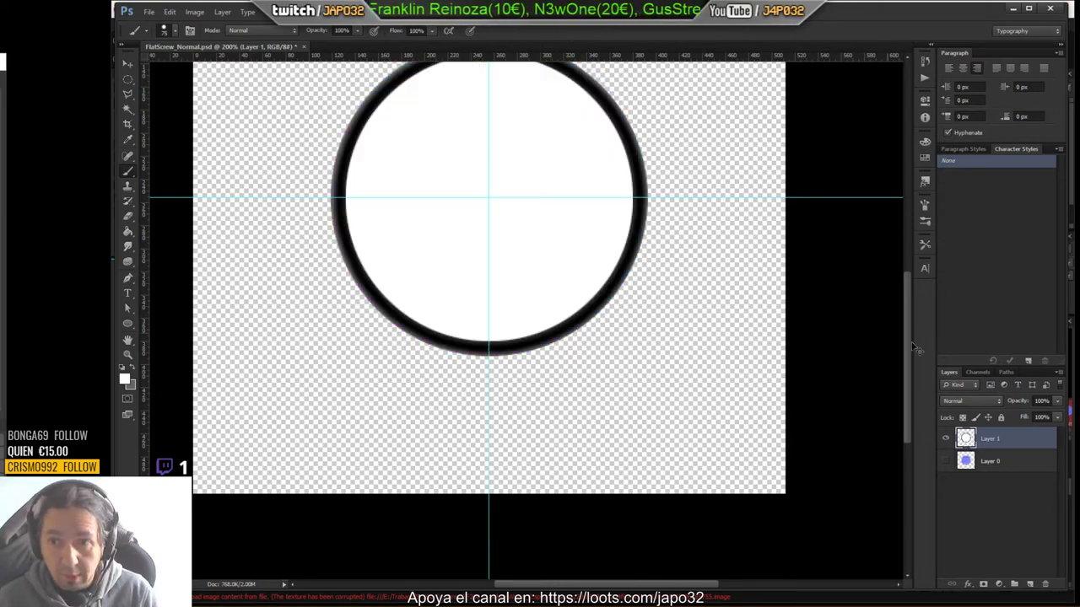
{"action": "left_click", "coordinate": [305, 47]}
{"action": "left_click", "coordinate": [588, 317]}
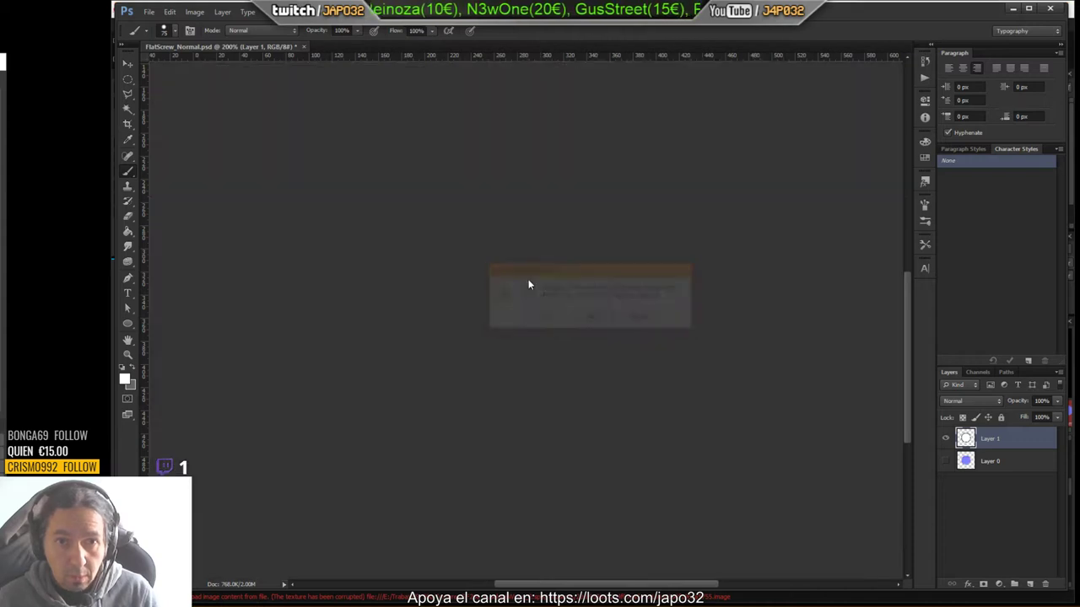
{"action": "double_click", "coordinate": [470, 246]}
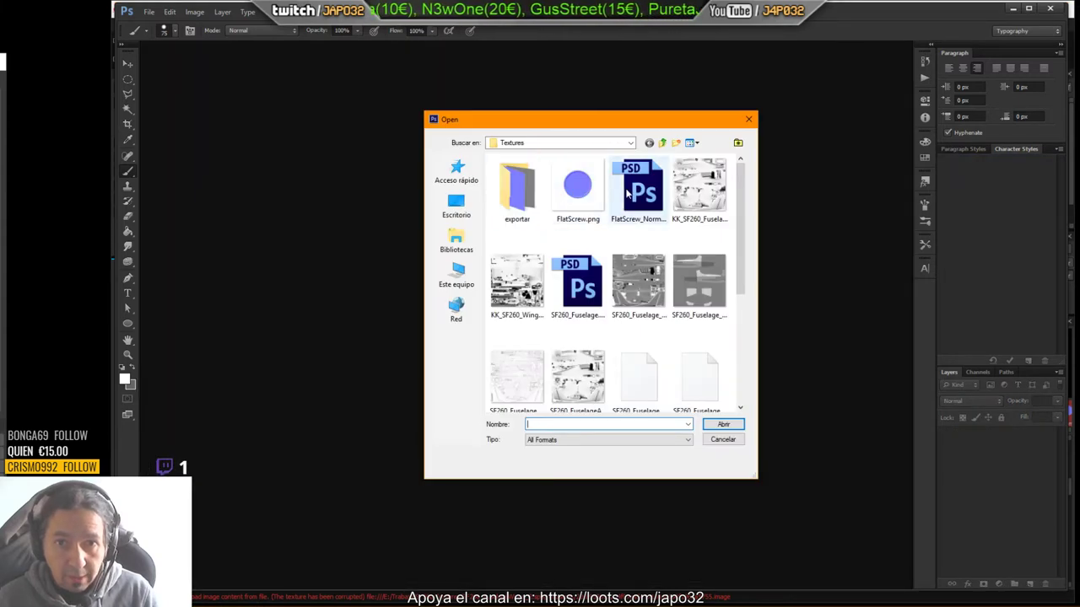
{"action": "double_click", "coordinate": [634, 190]}
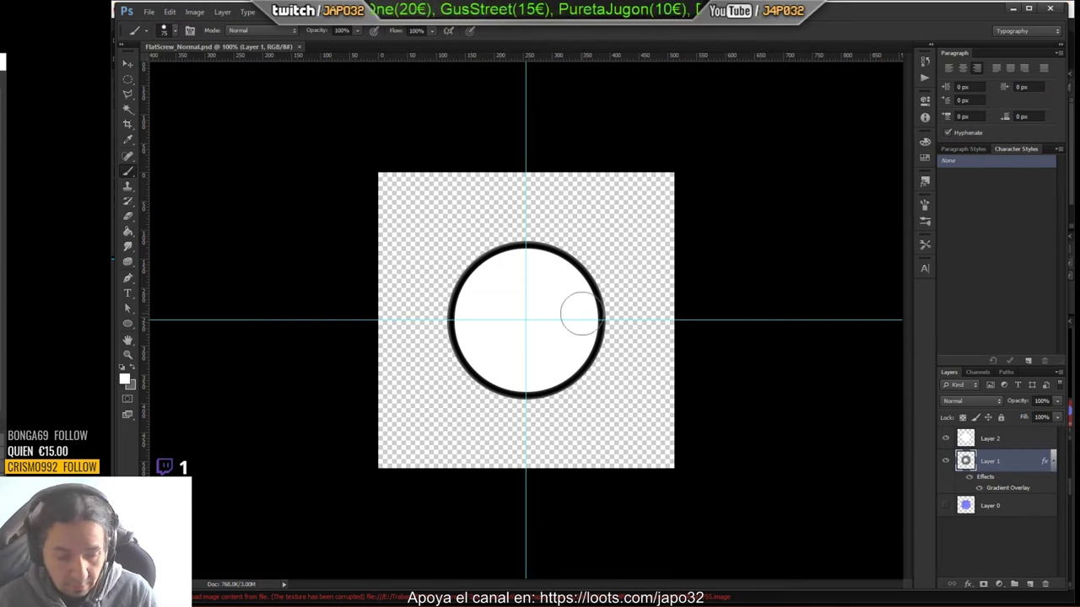
Step: Enlarge the Layer 1 ring around its centre twice, first to about 109% and again to about 104%
{"action": "key", "text": "ctrl+t"}
{"action": "left_click_drag", "start_coordinate": [607, 234], "coordinate": [618, 230]}
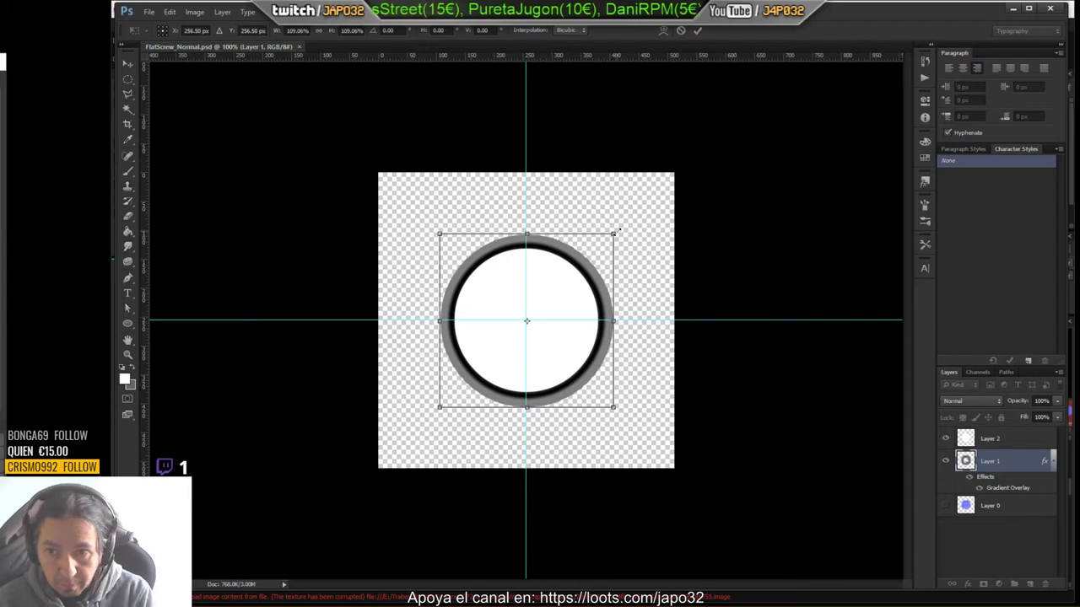
{"action": "key", "text": "Return"}
{"action": "key", "text": "b"}
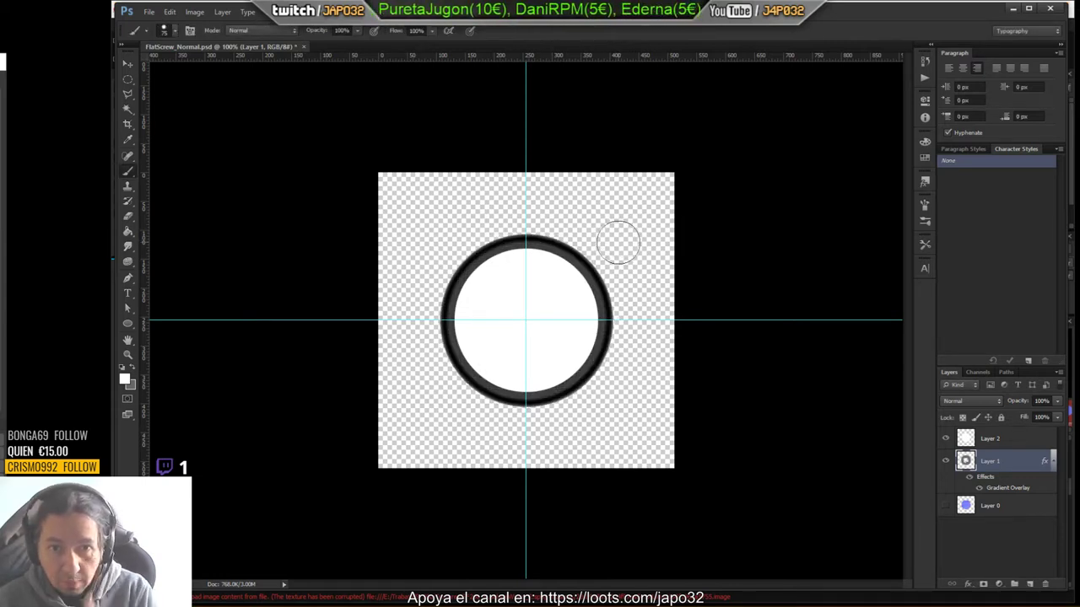
{"action": "key", "text": "ctrl+t"}
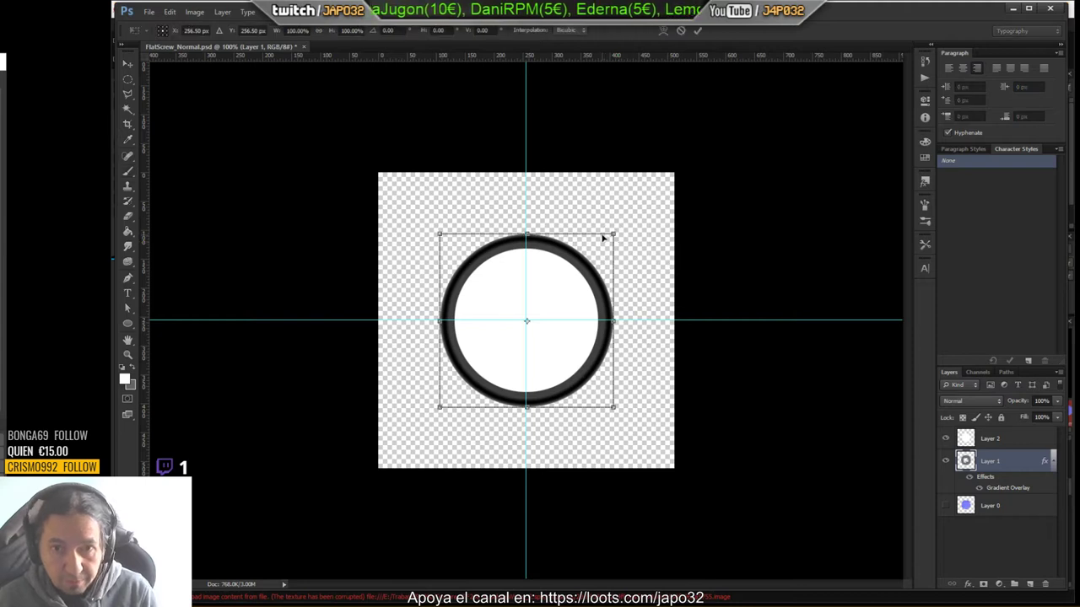
{"action": "left_click_drag", "start_coordinate": [614, 235], "coordinate": [619, 231], "text": "alt+shift"}
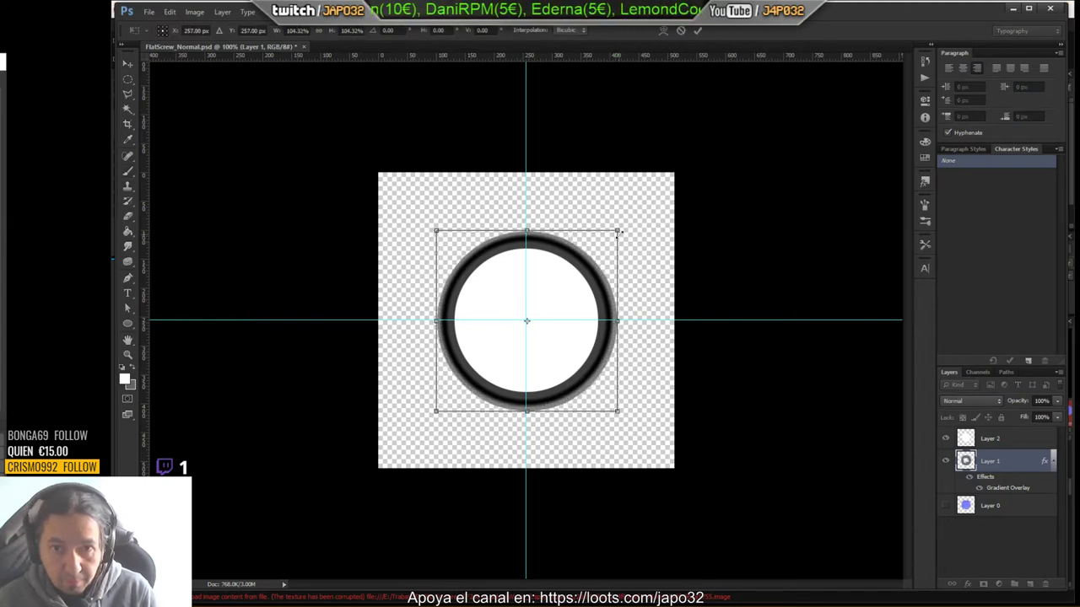
{"action": "key", "text": "Return"}
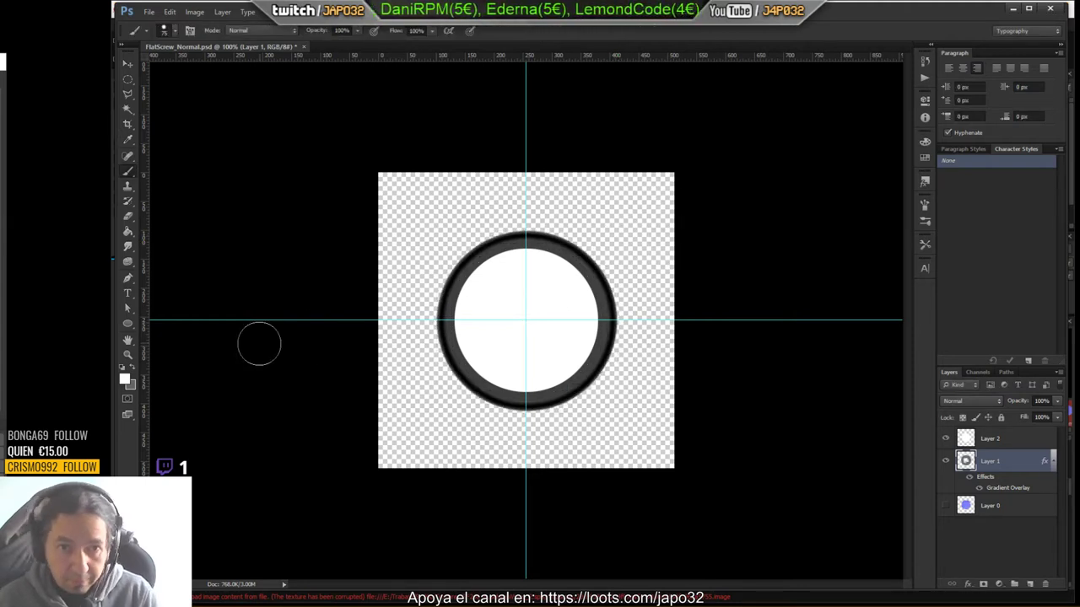
Step: Scale the Layer 1 ring down around its centre to about 95%
{"action": "left_click", "coordinate": [128, 354]}
{"action": "left_click", "coordinate": [484, 360]}
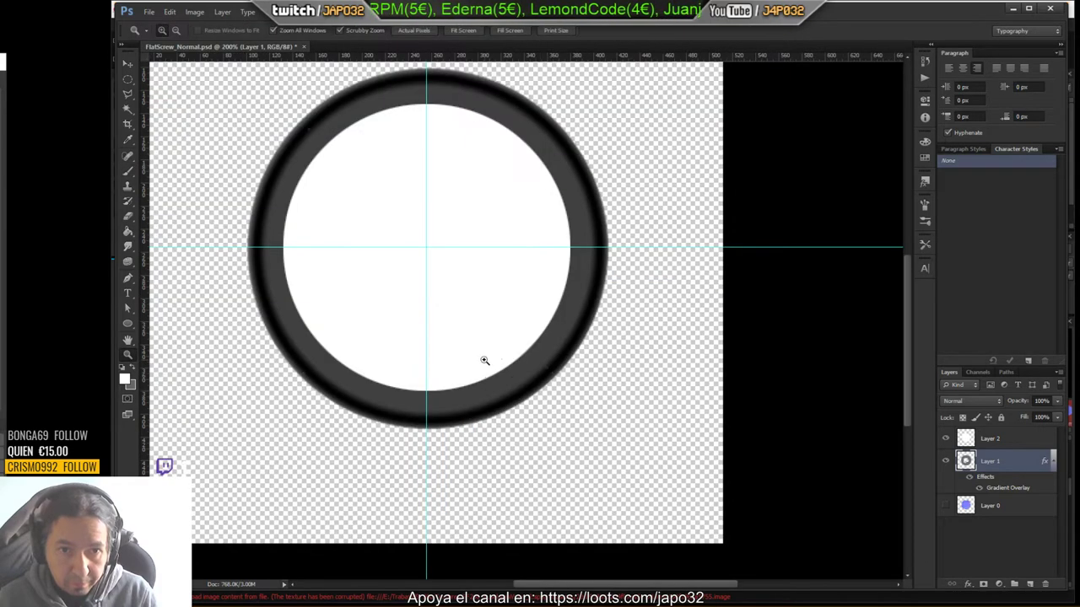
{"action": "left_click", "coordinate": [453, 347]}
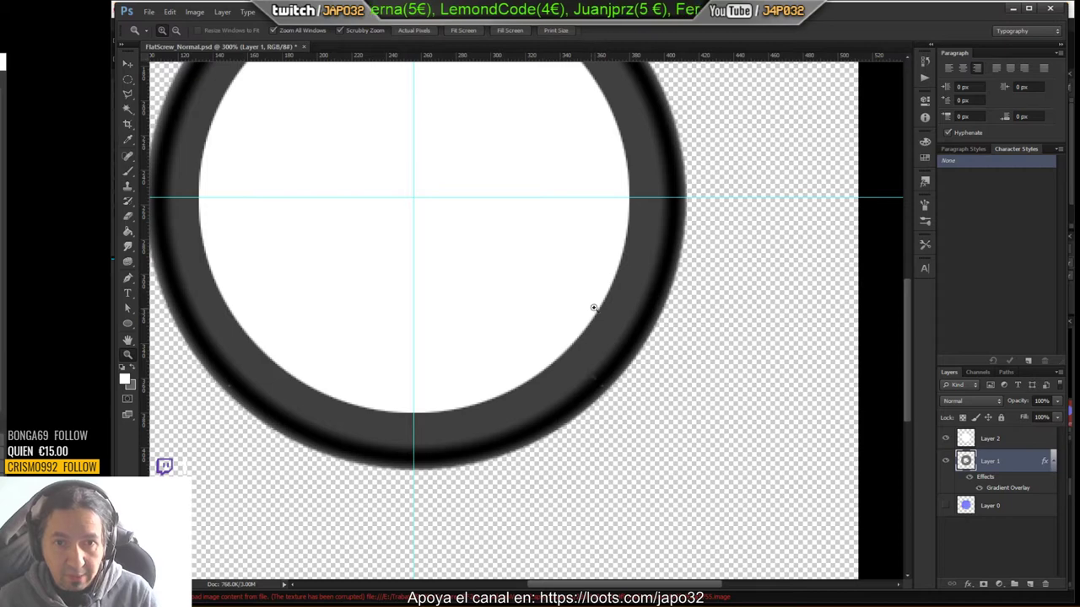
{"action": "key", "text": "ctrl+t"}
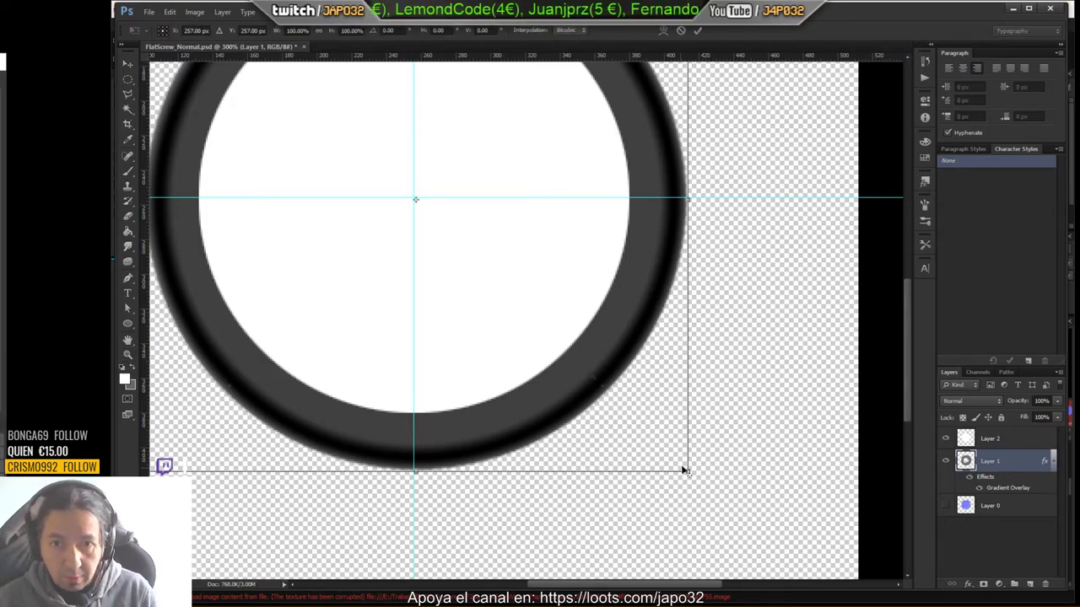
{"action": "left_click_drag", "start_coordinate": [685, 468], "coordinate": [675, 456], "text": "shift"}
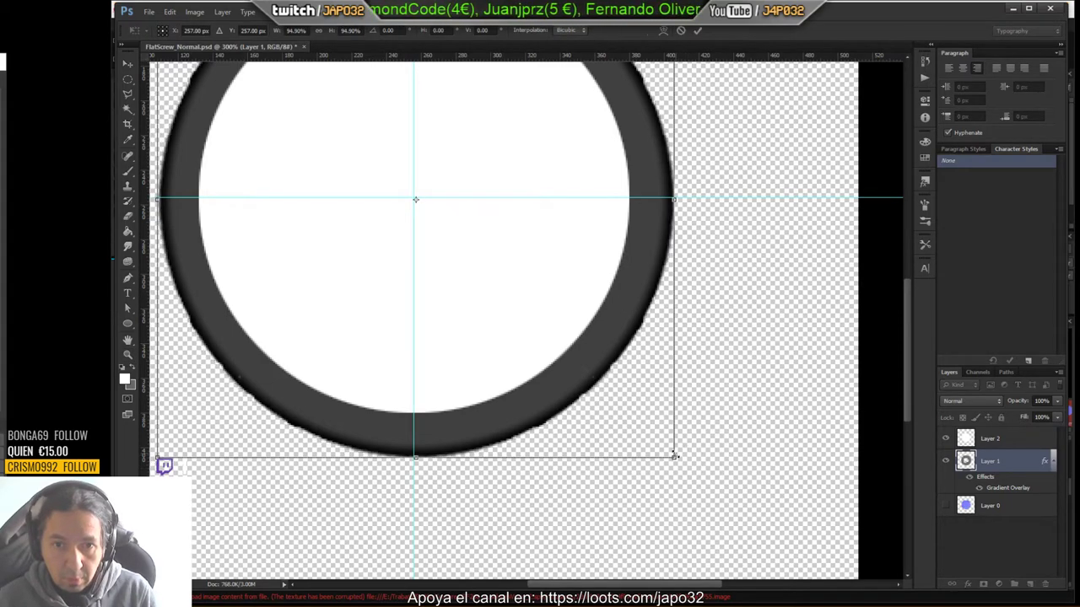
{"action": "key", "text": "Return"}
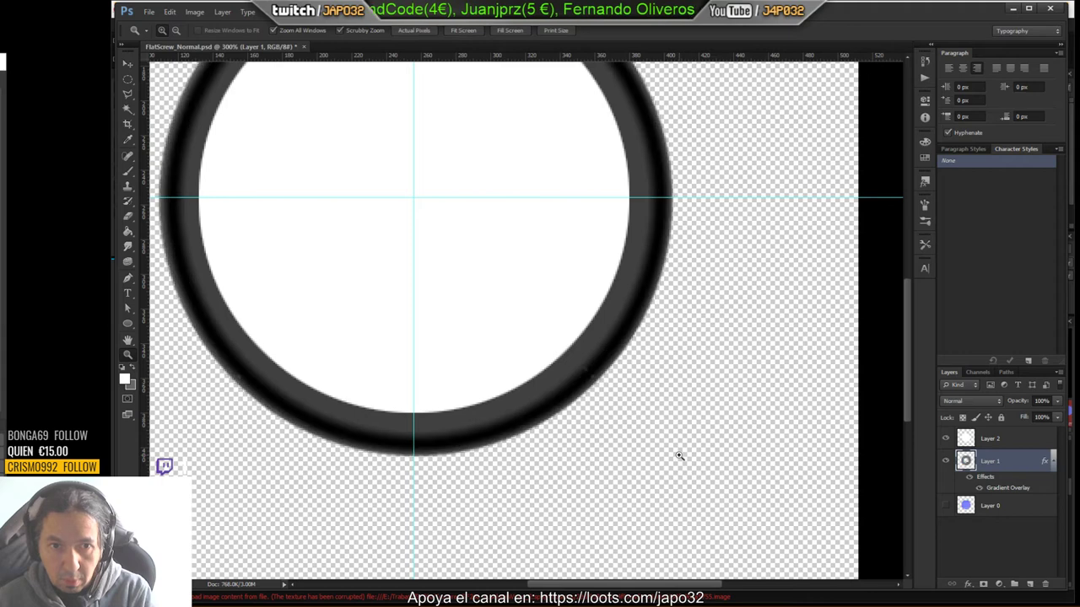
Step: In Layer 1's Gradient Overlay, change the dark grey colour stop inside the black band to white (ffffff)
{"action": "double_click", "coordinate": [1037, 460]}
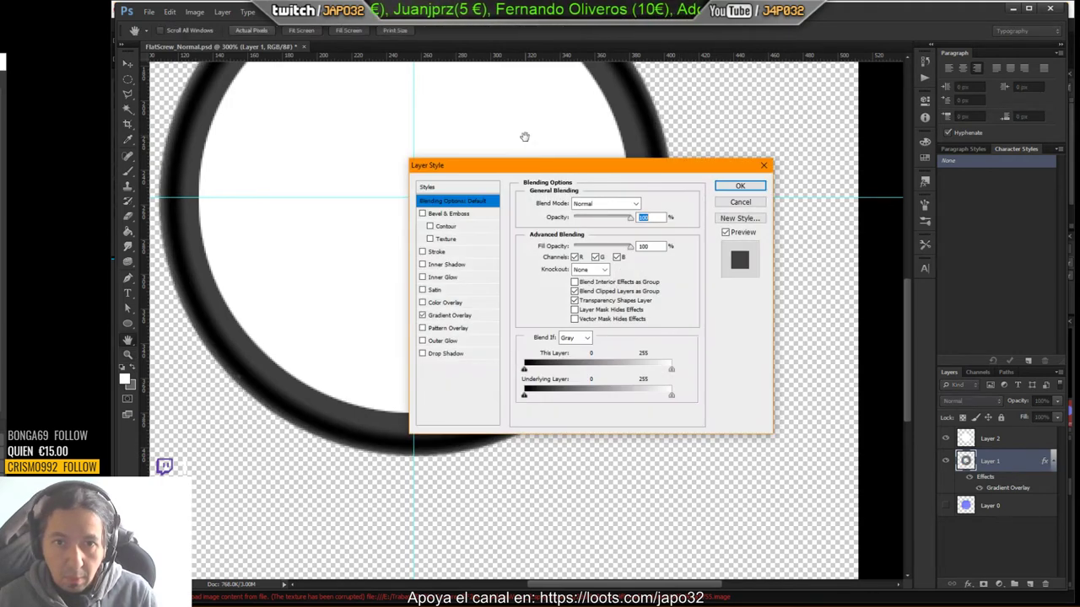
{"action": "left_click_drag", "start_coordinate": [743, 166], "coordinate": [931, 143]}
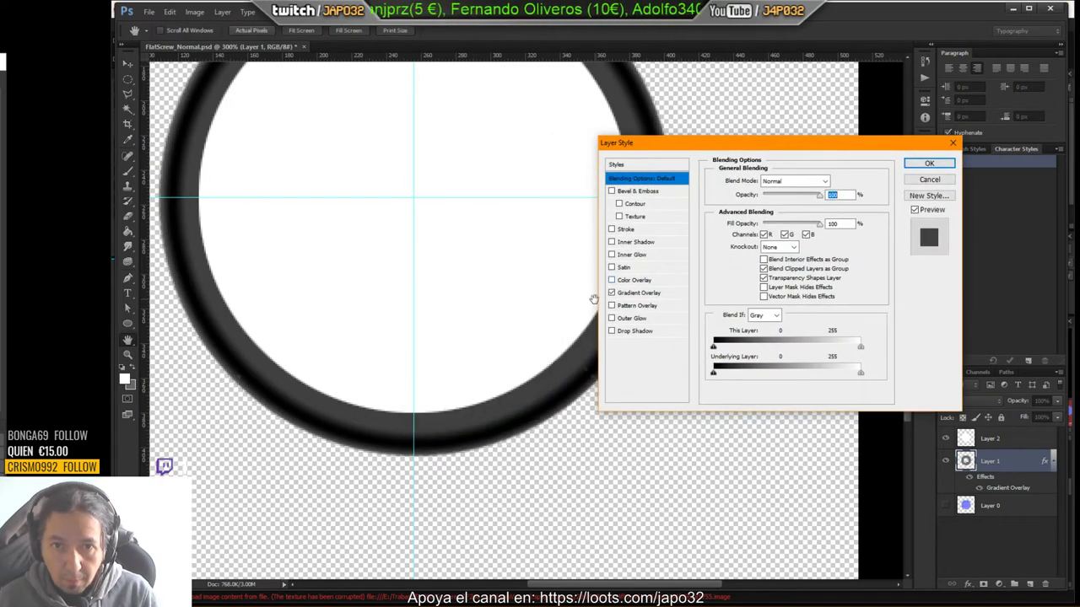
{"action": "left_click", "coordinate": [637, 293]}
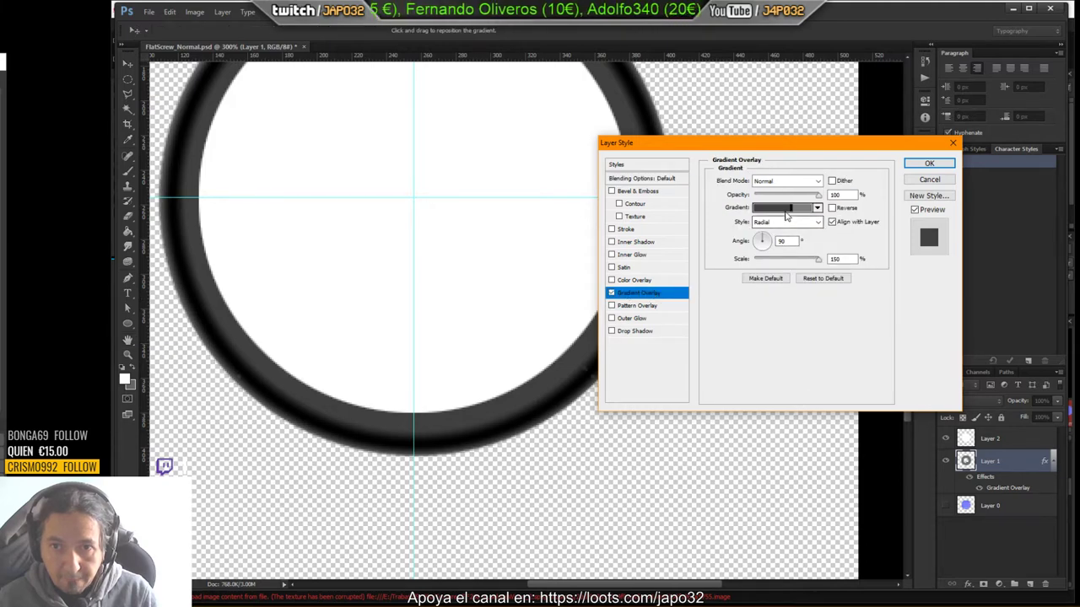
{"action": "left_click", "coordinate": [787, 209]}
{"action": "left_click_drag", "start_coordinate": [612, 171], "coordinate": [655, 163]}
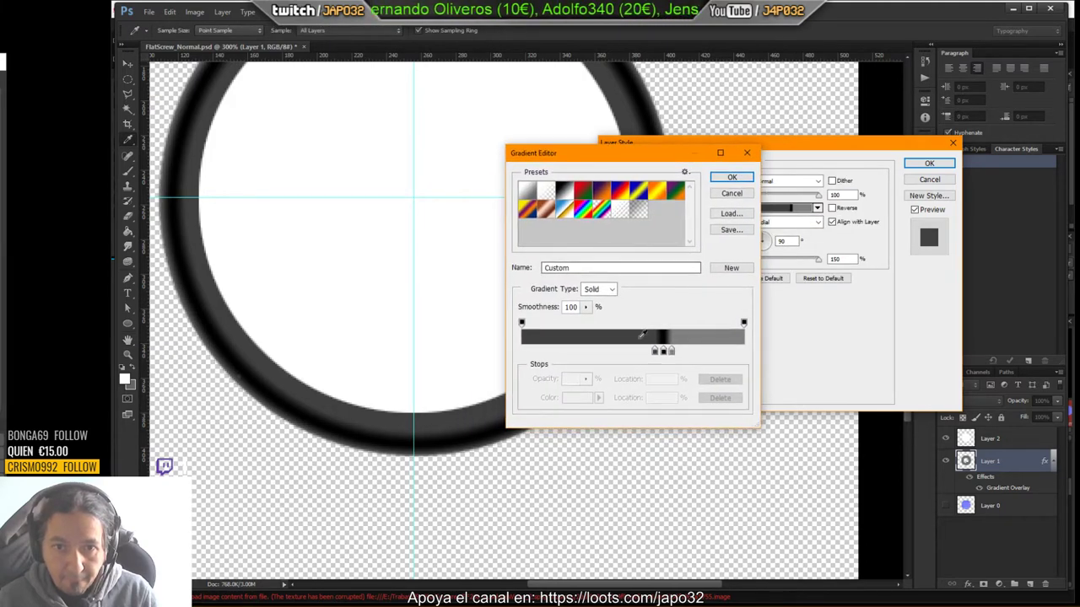
{"action": "left_click", "coordinate": [655, 352]}
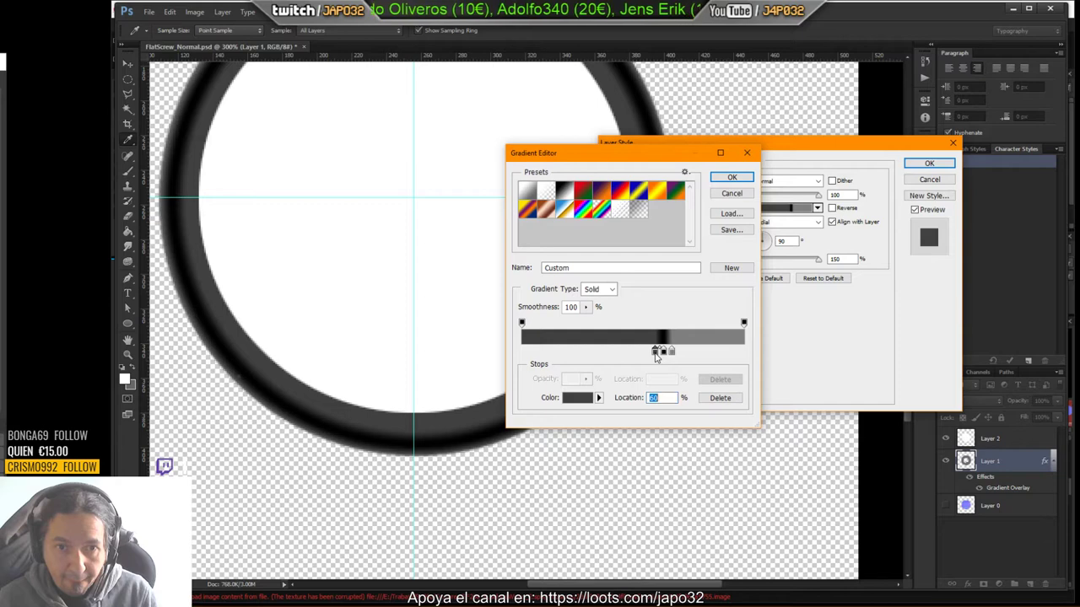
{"action": "double_click", "coordinate": [655, 352]}
{"action": "left_click", "coordinate": [422, 229]}
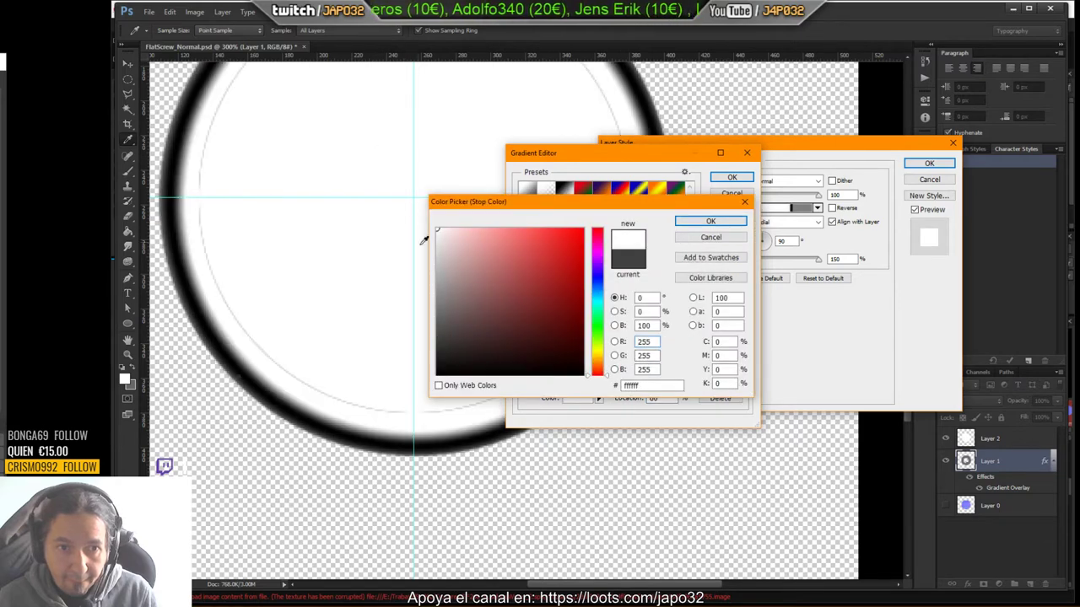
{"action": "left_click", "coordinate": [712, 222]}
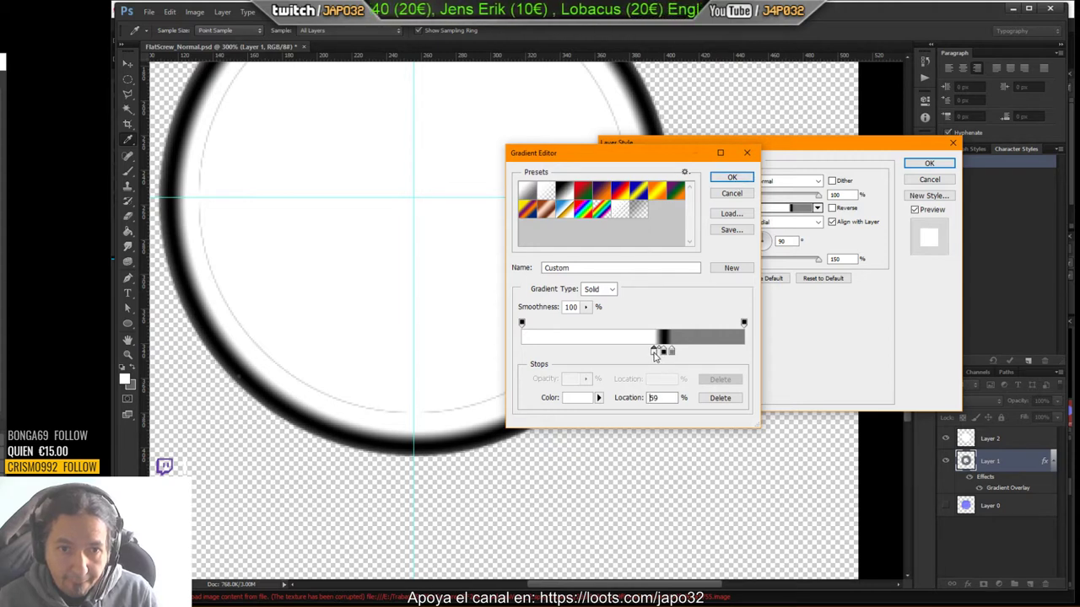
Step: Widen the gradient's black band by moving the white stop inward, using black stops from 59% and the grey stop at 67%, and apply the style
{"action": "mouse_move", "coordinate": [655, 355]}
{"action": "left_mouse_down"}
{"action": "mouse_move", "coordinate": [643, 357]}
{"action": "mouse_move", "coordinate": [655, 356]}
{"action": "left_mouse_up"}
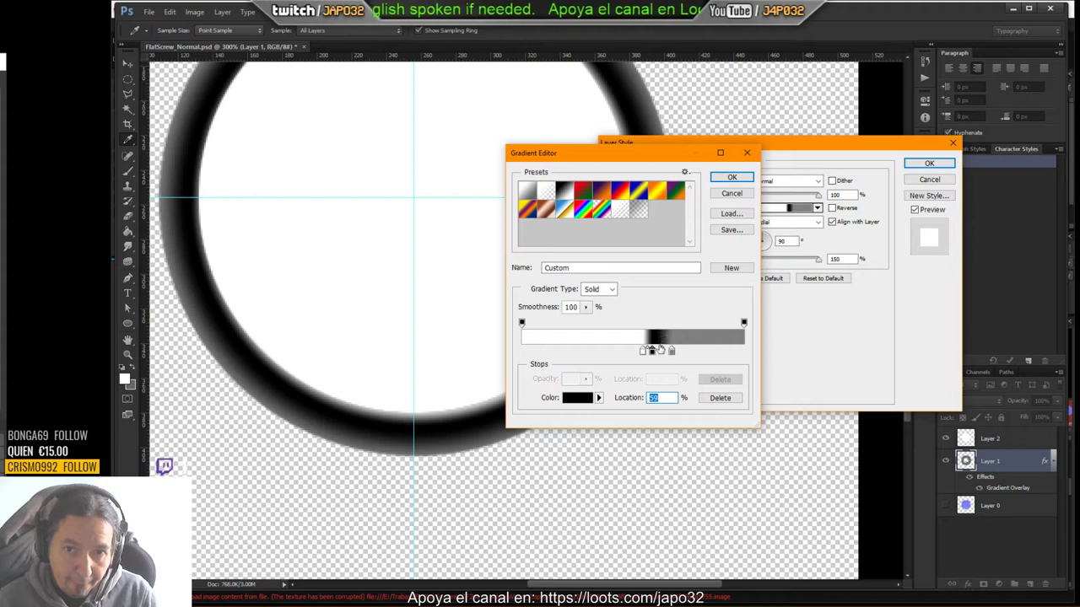
{"action": "left_click_drag", "start_coordinate": [655, 353], "coordinate": [671, 354]}
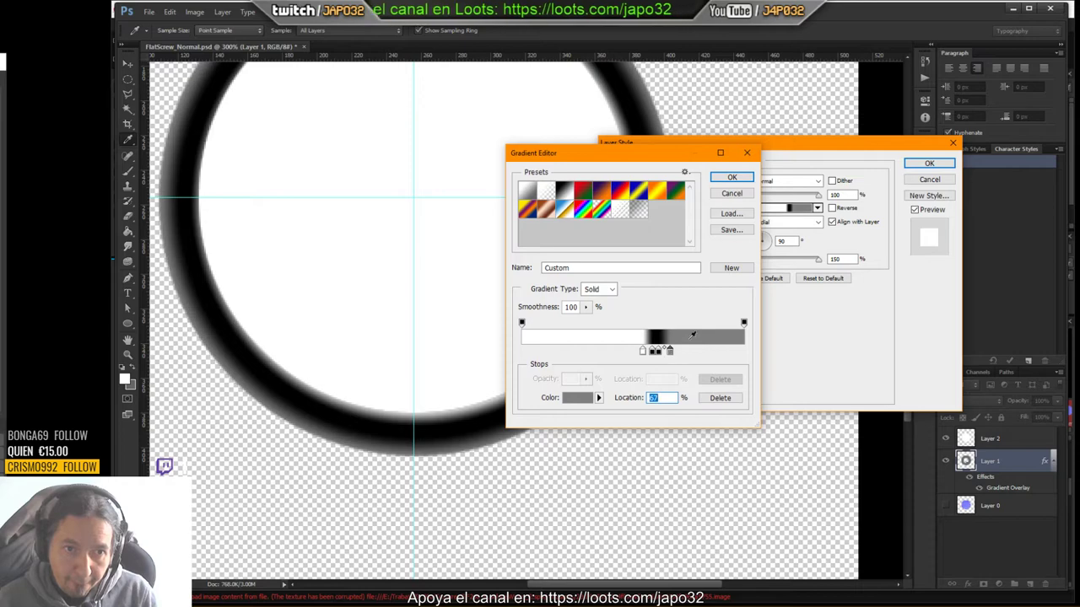
{"action": "left_click", "coordinate": [732, 177]}
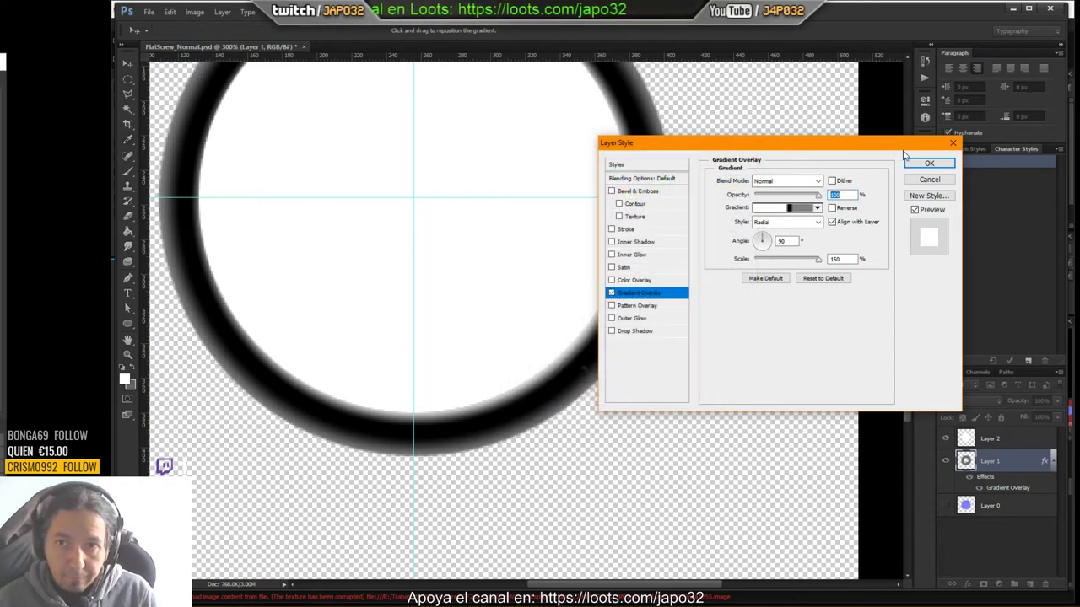
{"action": "left_click", "coordinate": [929, 163]}
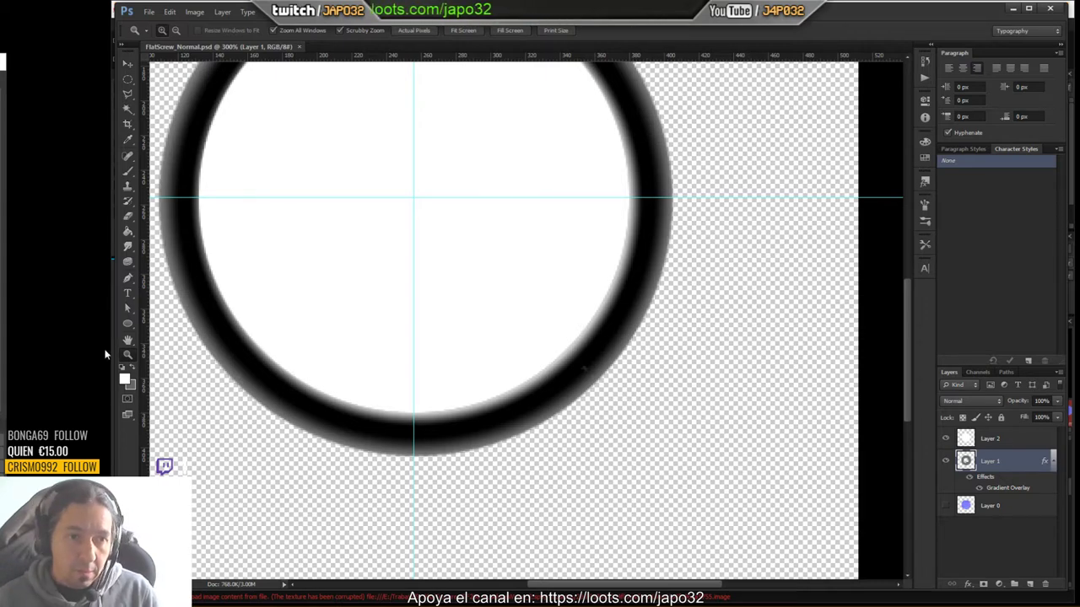
Step: Examine the ring's inner and outer gradient edges up close and at full ring size
{"action": "left_click", "coordinate": [453, 309], "text": "alt"}
{"action": "left_click", "coordinate": [470, 306], "text": "alt"}
{"action": "left_click", "coordinate": [480, 286]}
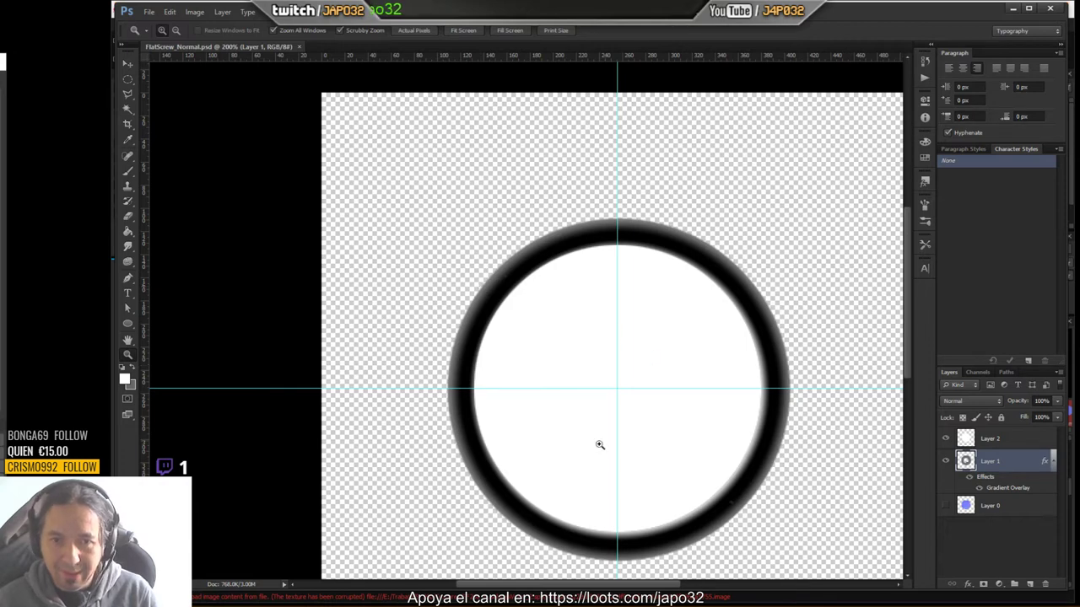
{"action": "left_click", "coordinate": [562, 463]}
{"action": "left_click", "coordinate": [442, 503]}
{"action": "left_click", "coordinate": [510, 460]}
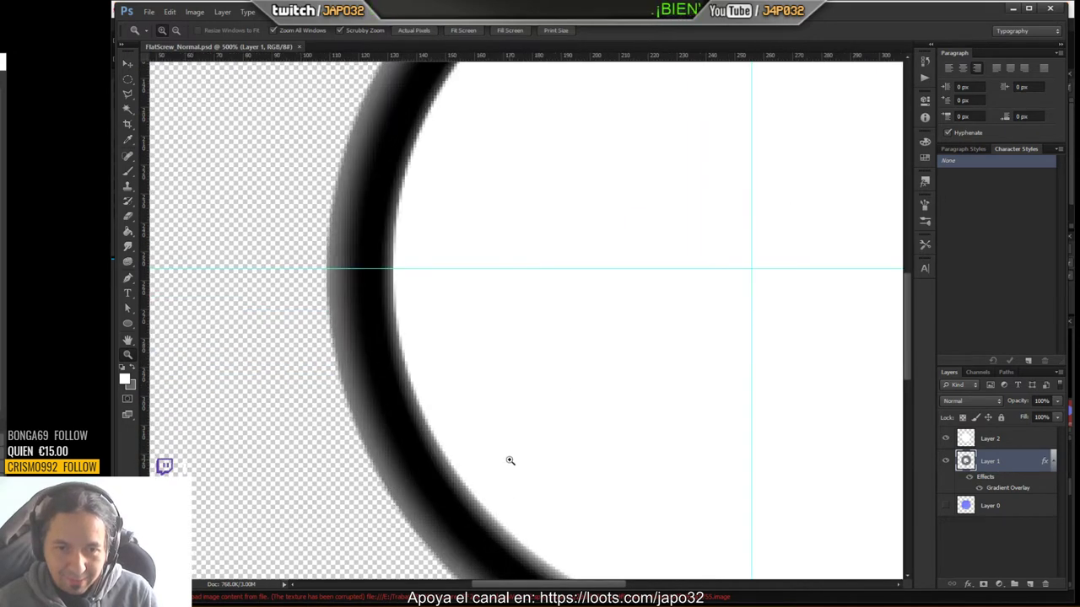
{"action": "left_click", "coordinate": [509, 461], "text": "alt"}
{"action": "left_click", "coordinate": [531, 393], "text": "alt"}
{"action": "left_click", "coordinate": [532, 393], "text": "alt"}
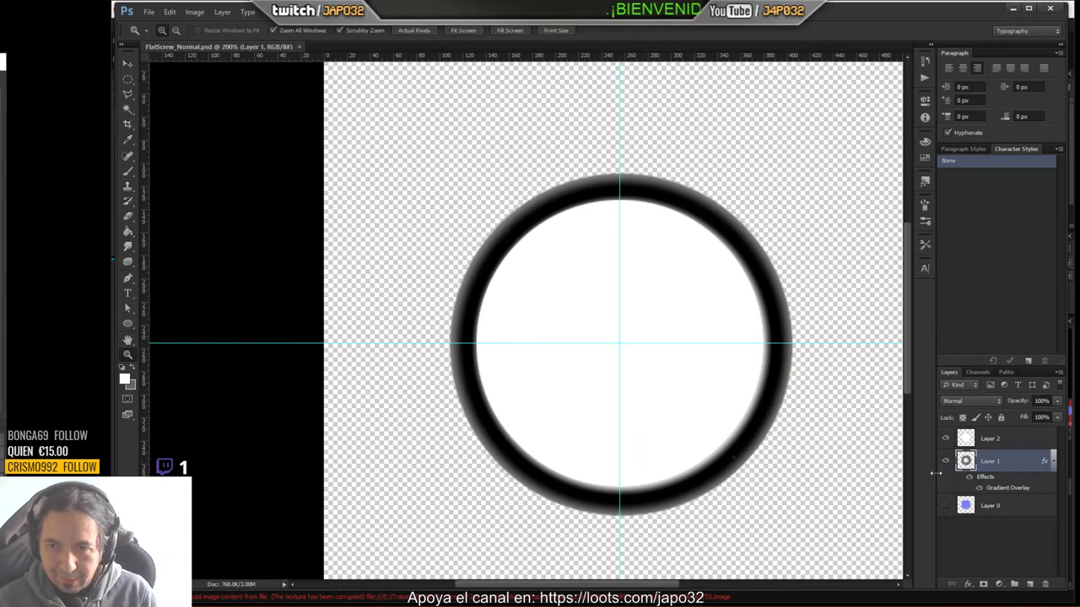
Step: Rasterize Layer 1's layer style and merge Layer 2 down into Layer 1
{"action": "right_click", "coordinate": [1017, 461]}
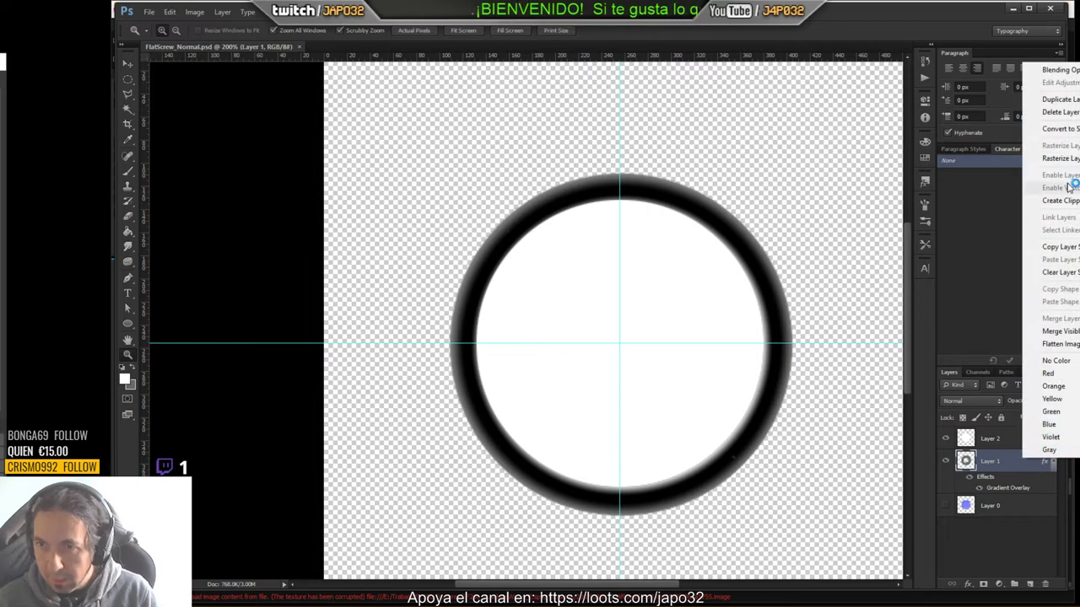
{"action": "left_click", "coordinate": [1059, 157]}
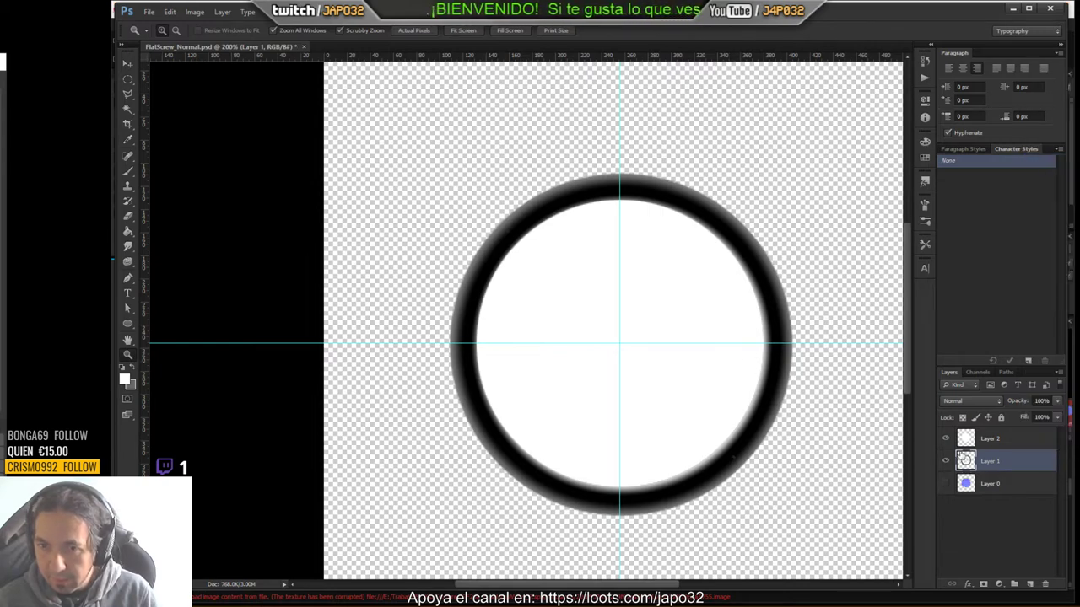
{"action": "left_click", "coordinate": [984, 443]}
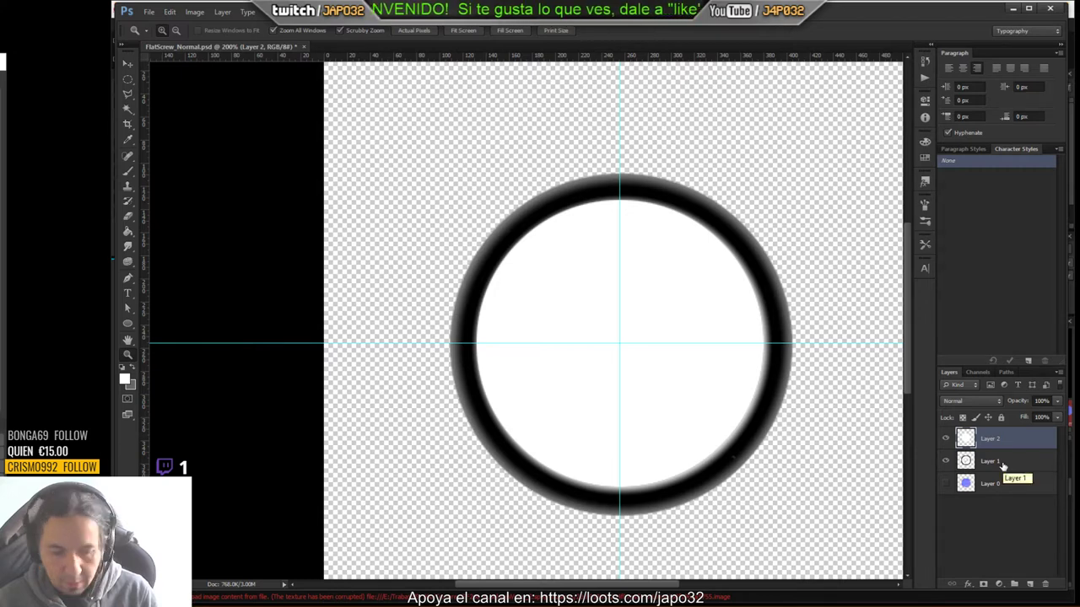
{"action": "key", "text": "ctrl+e"}
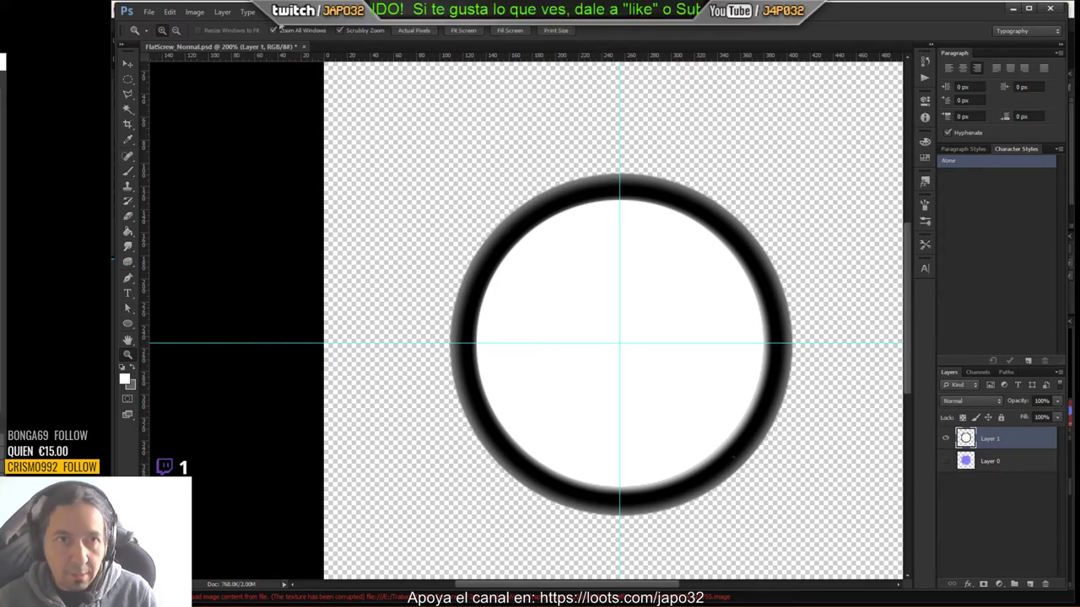
Step: Convert Layer 1's merged ring into a normal map with the NVIDIA Normal Map filter at scale 2.2
{"action": "left_click", "coordinate": [278, 12]}
{"action": "mouse_move", "coordinate": [303, 12]}
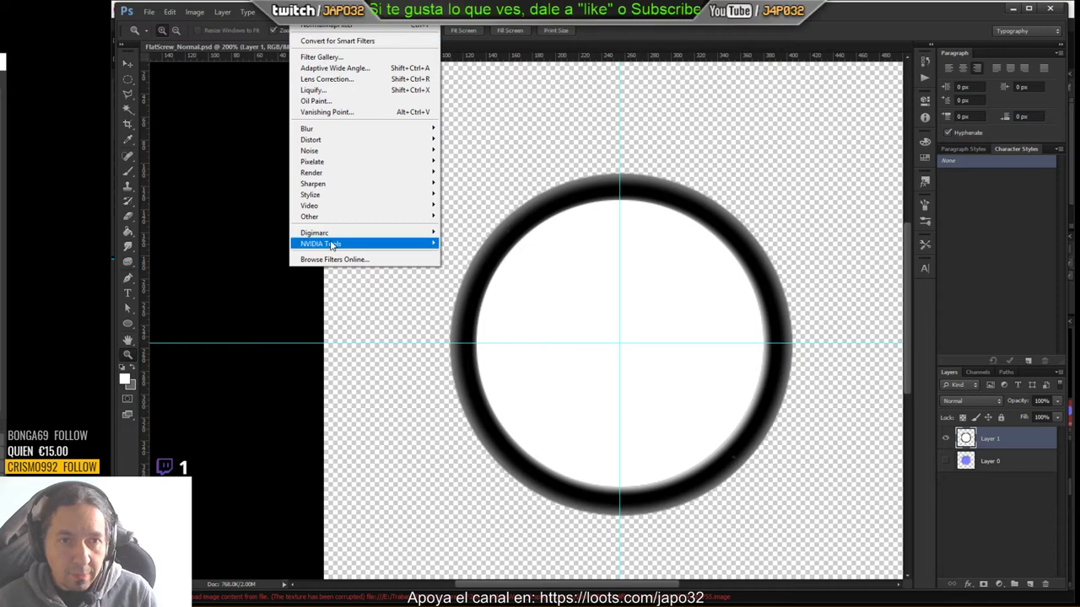
{"action": "mouse_move", "coordinate": [331, 244]}
{"action": "left_click", "coordinate": [253, 243]}
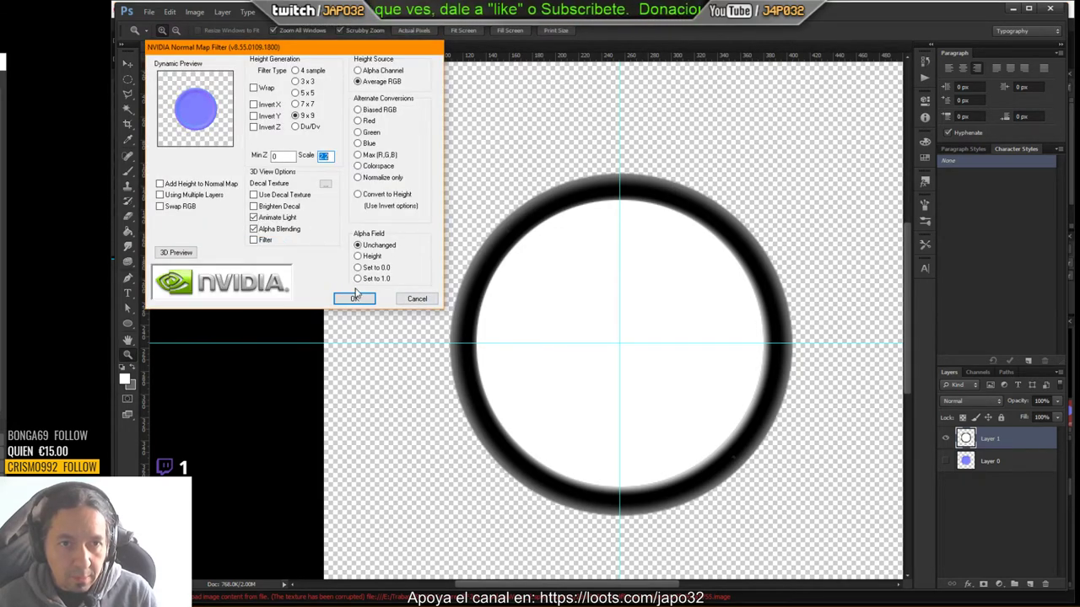
{"action": "left_click", "coordinate": [296, 82]}
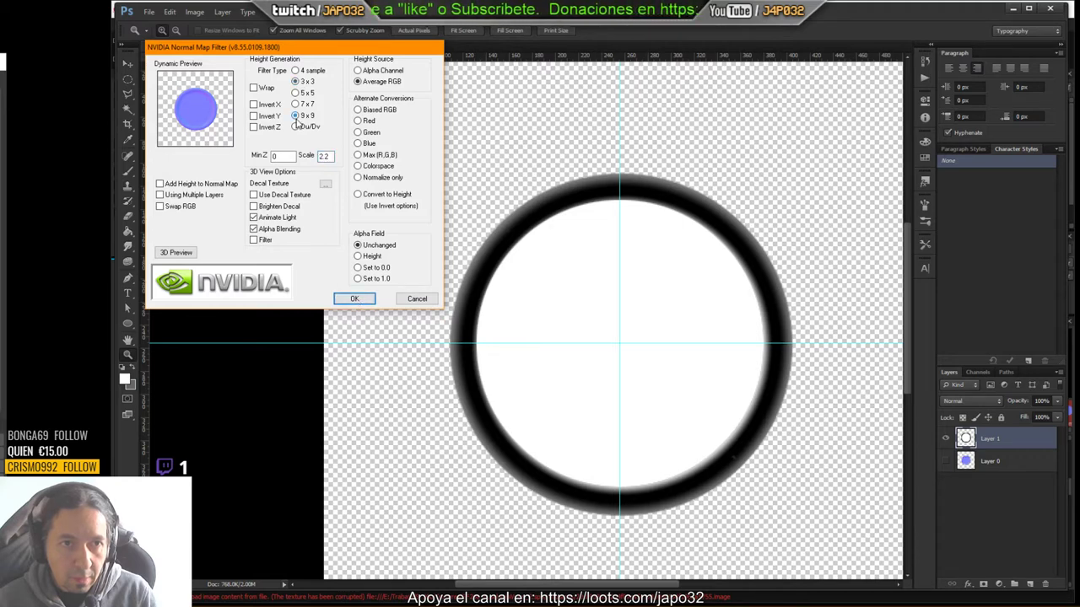
{"action": "left_click", "coordinate": [355, 299]}
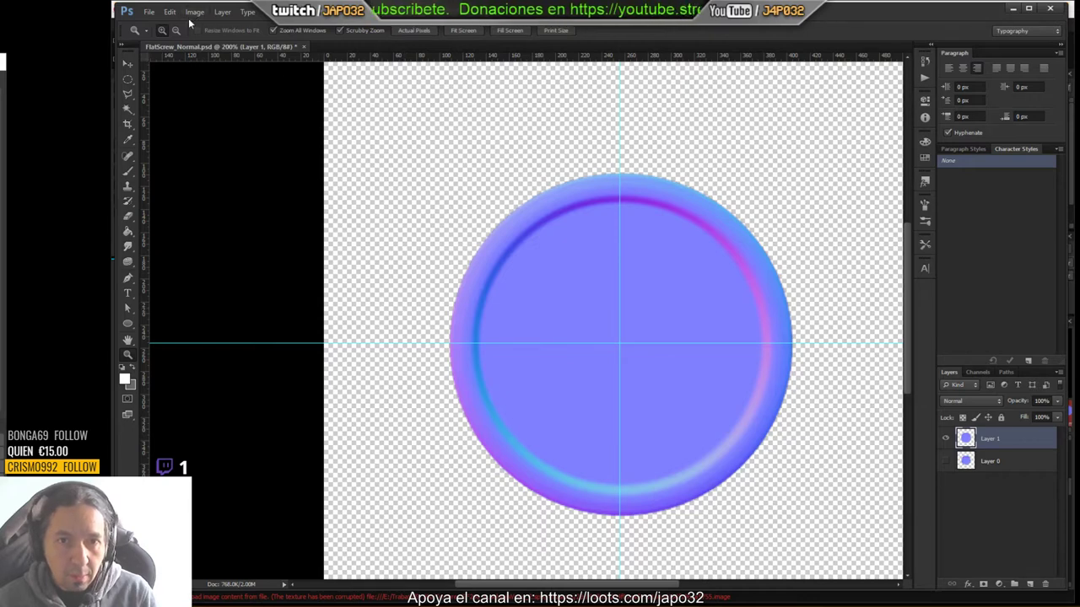
Step: Save a PNG copy over FlatScrew.png in the Textures folder, using Smallest / Slow compression and no interlacing
{"action": "left_click", "coordinate": [149, 12]}
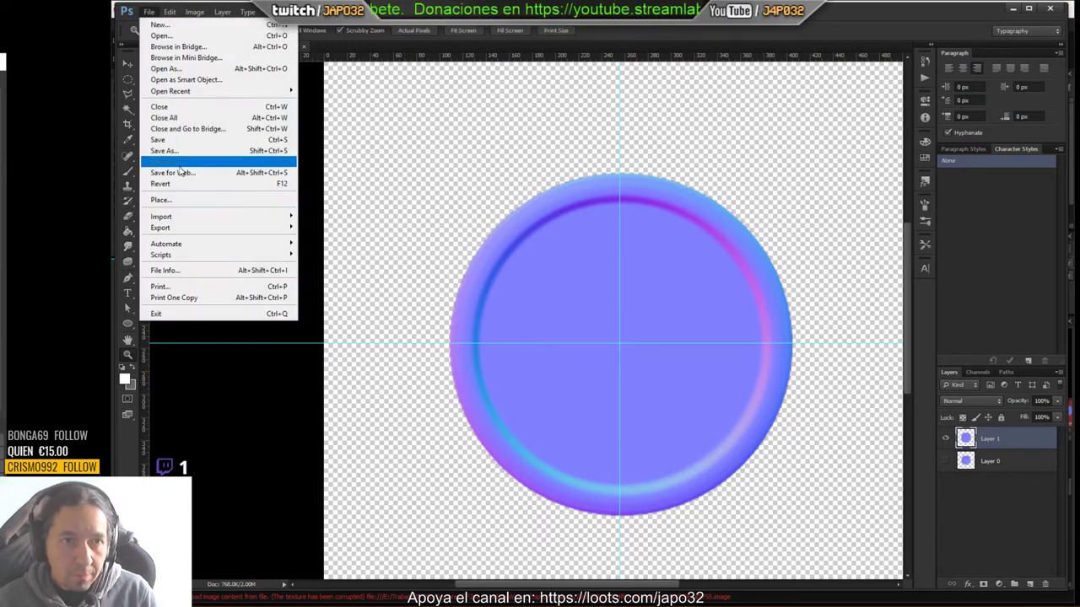
{"action": "left_click", "coordinate": [169, 151]}
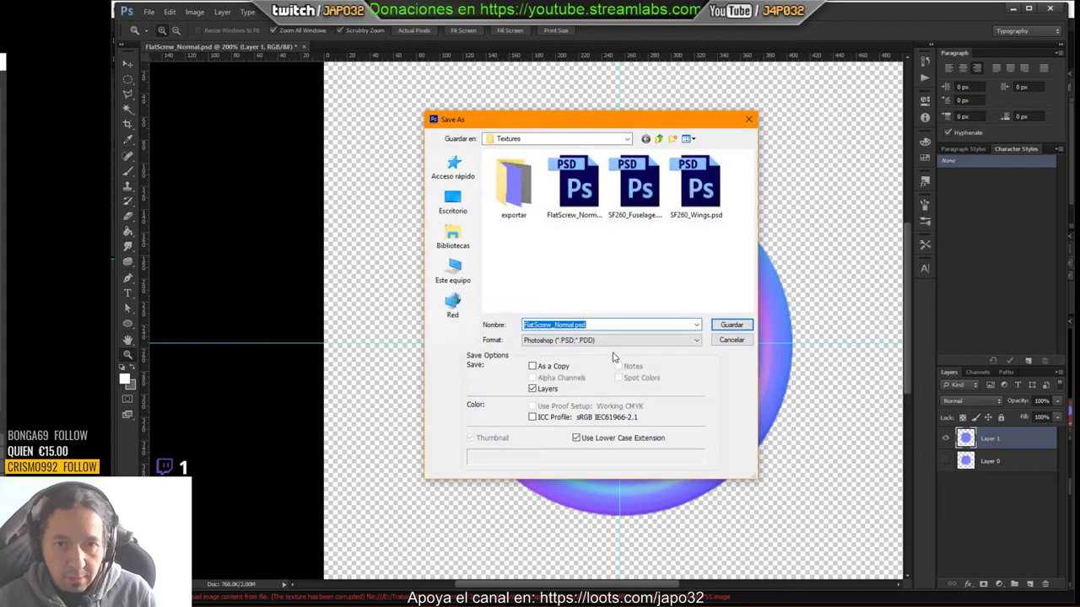
{"action": "left_click", "coordinate": [613, 340]}
{"action": "left_click", "coordinate": [591, 480]}
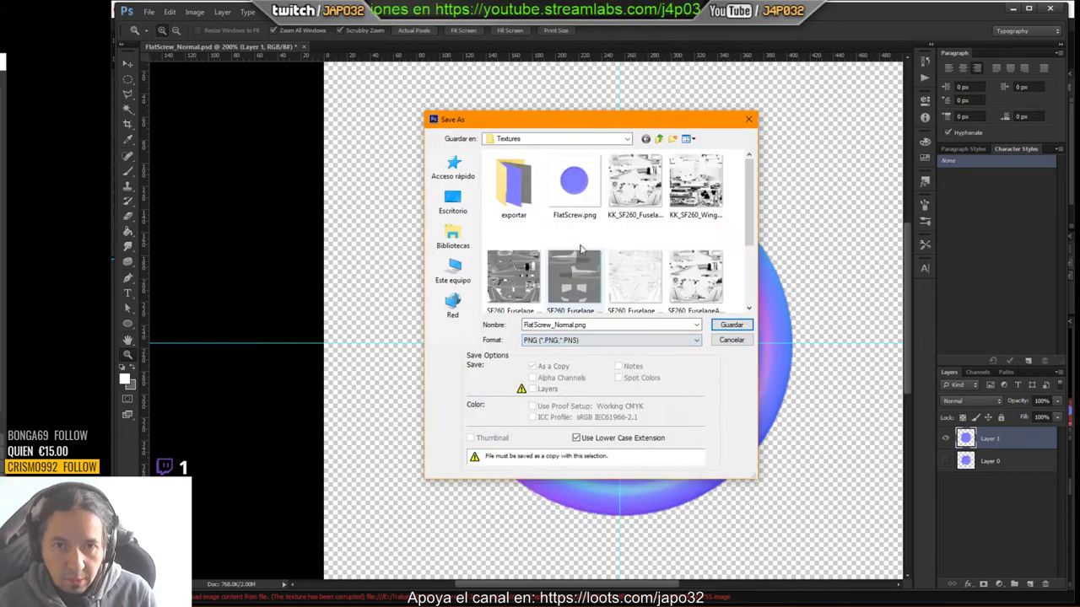
{"action": "double_click", "coordinate": [573, 183]}
{"action": "left_click", "coordinate": [567, 318]}
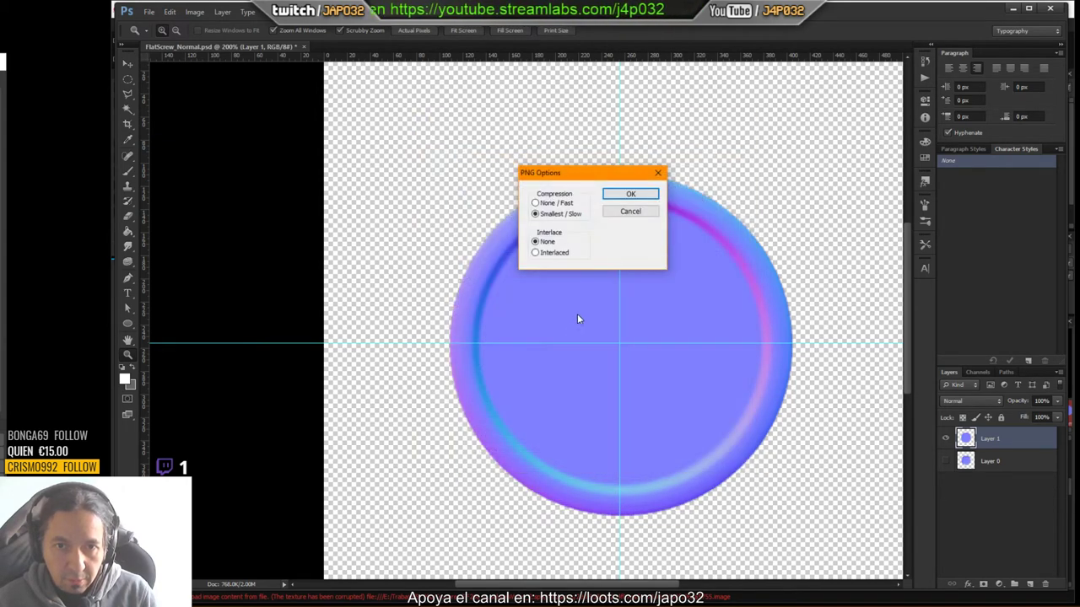
{"action": "left_click", "coordinate": [631, 193]}
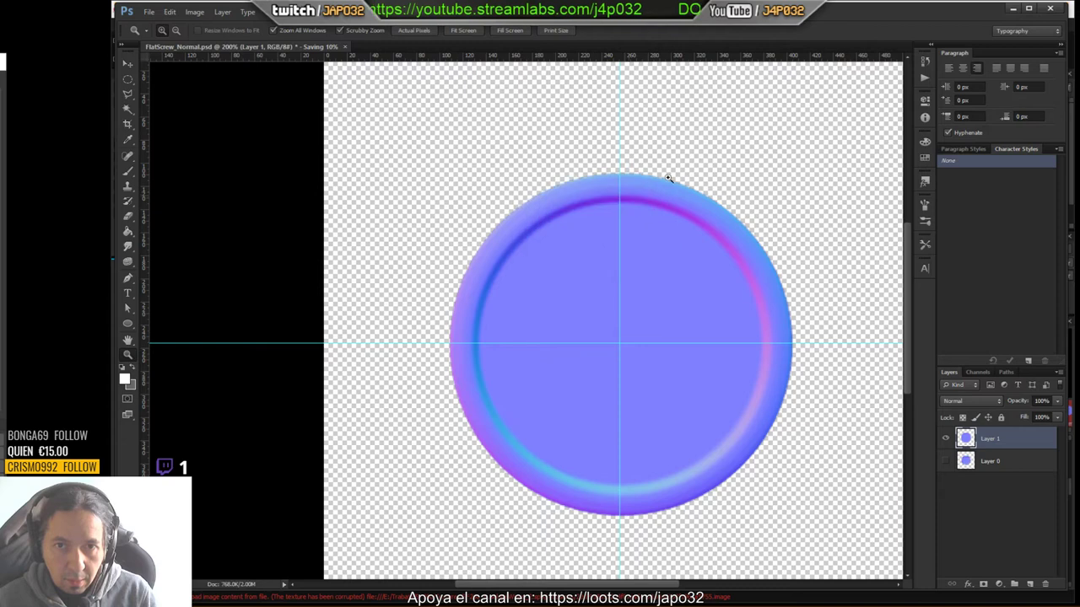
Step: Switch to Substance Painter, clear the brush's FlatScrew normal, and add FlatScrew.png from the Textures folder to a resource import
{"action": "left_click", "coordinate": [1015, 11]}
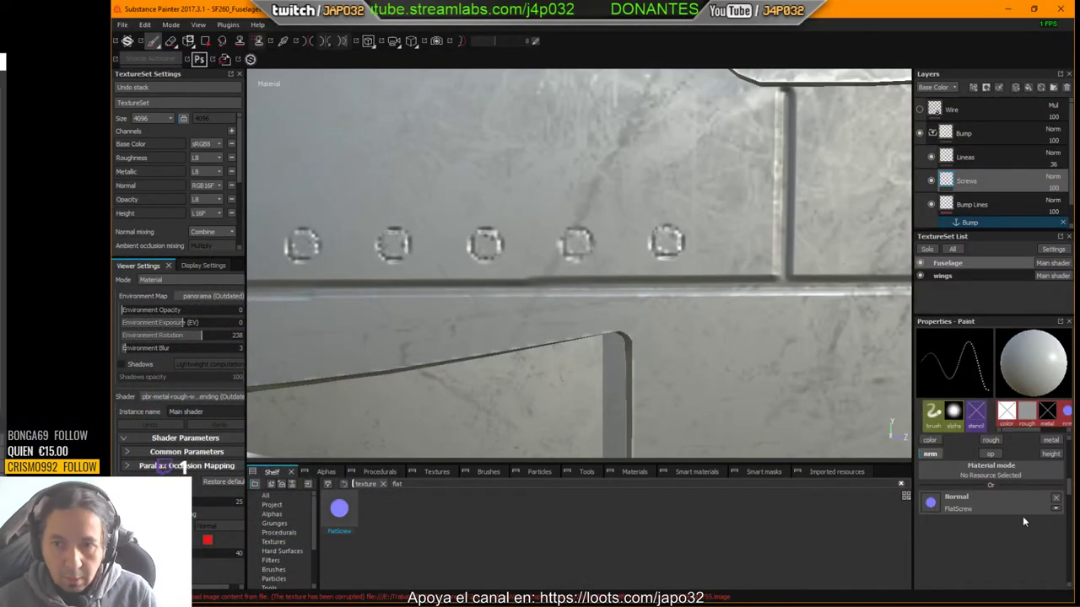
{"action": "left_click", "coordinate": [1055, 498]}
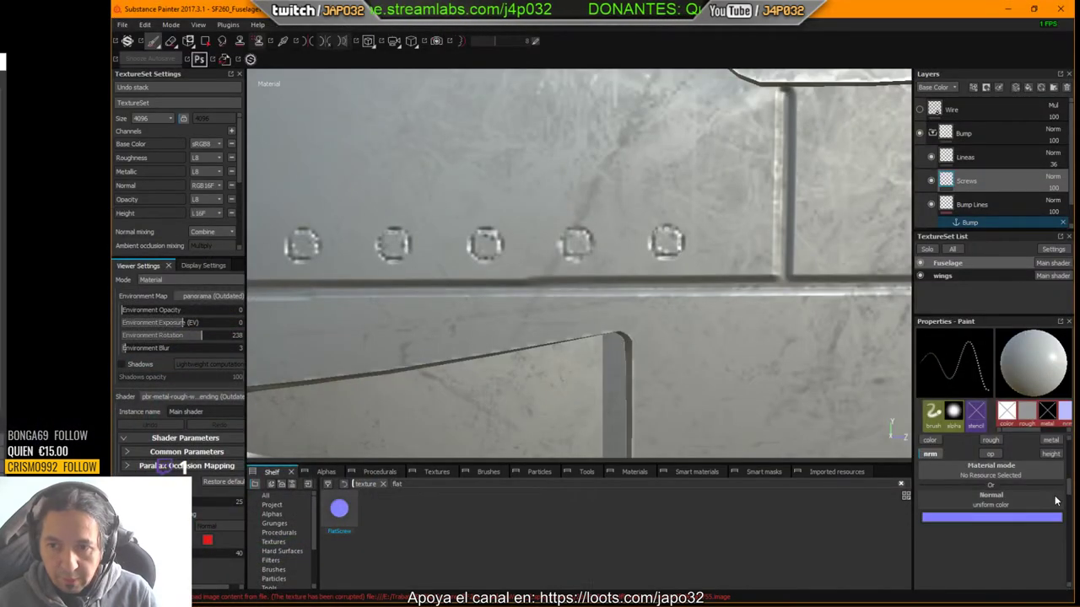
{"action": "left_click", "coordinate": [131, 26]}
{"action": "left_click", "coordinate": [155, 179]}
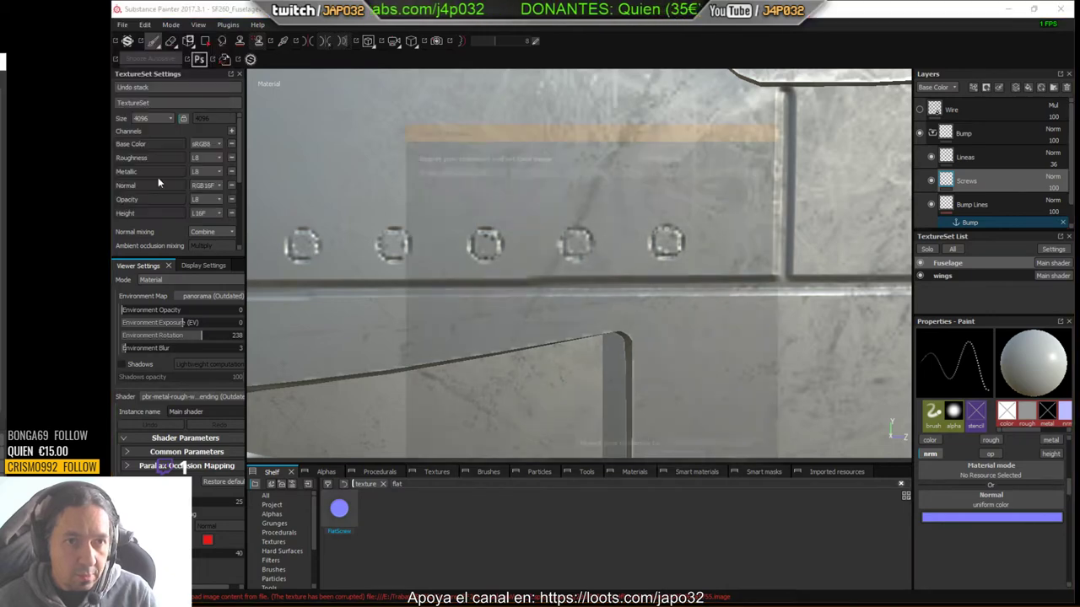
{"action": "left_click", "coordinate": [665, 154]}
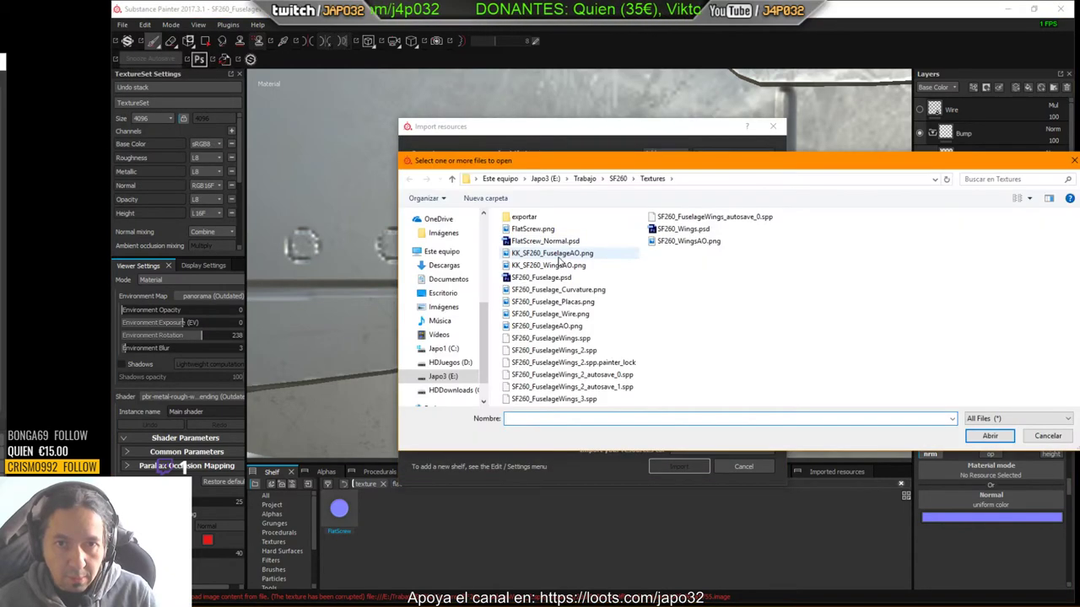
{"action": "double_click", "coordinate": [540, 231]}
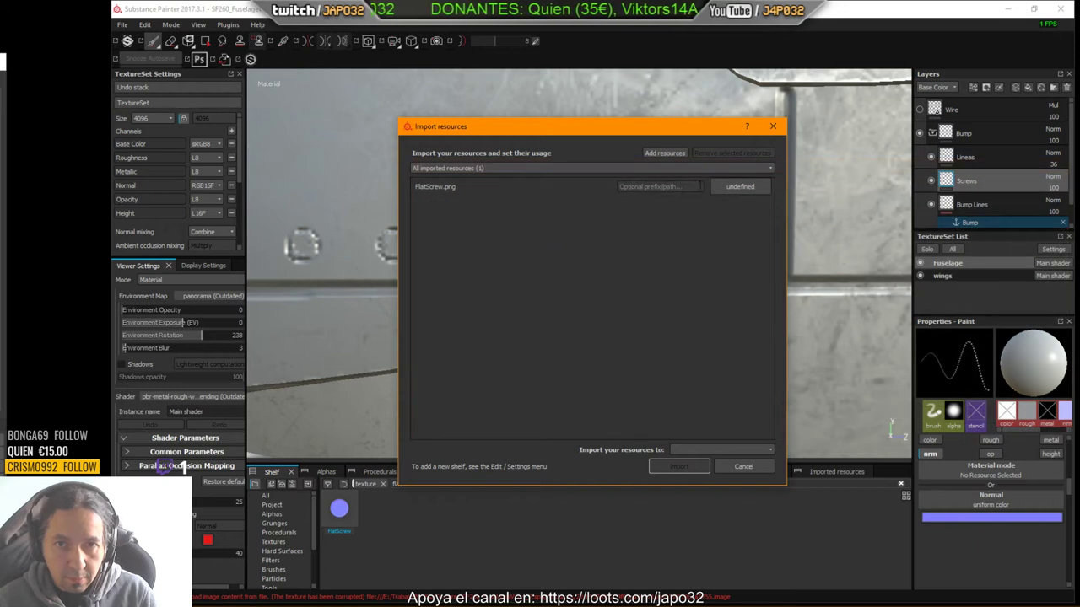
Step: Import FlatScrew.png with texture usage into the project SF260_FuselageWings_2
{"action": "left_click", "coordinate": [739, 187]}
{"action": "left_click", "coordinate": [764, 219]}
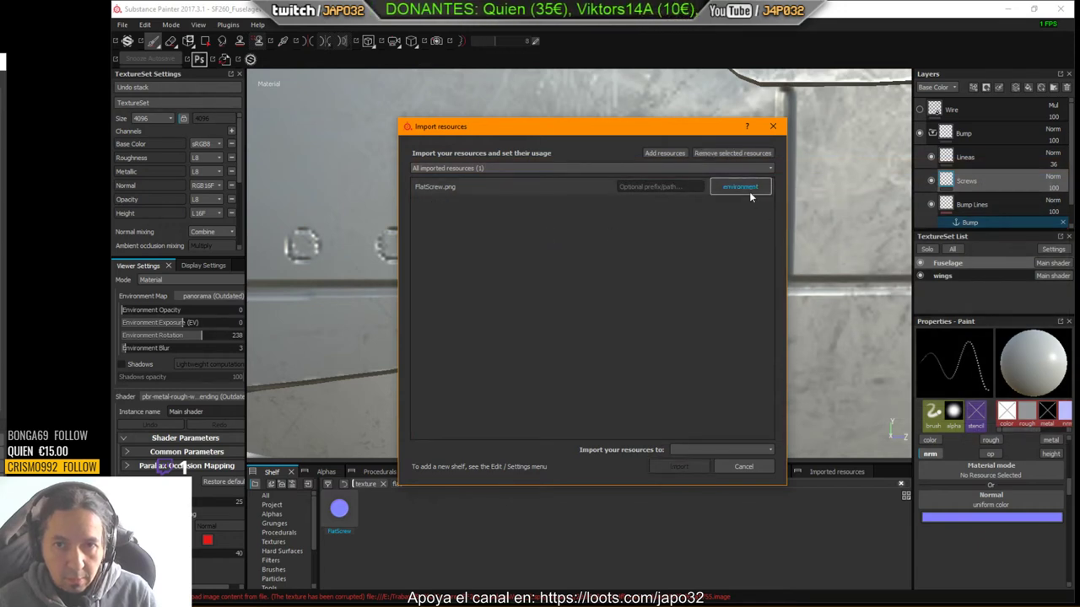
{"action": "left_click", "coordinate": [749, 191]}
{"action": "left_click", "coordinate": [760, 269]}
{"action": "left_click", "coordinate": [723, 450]}
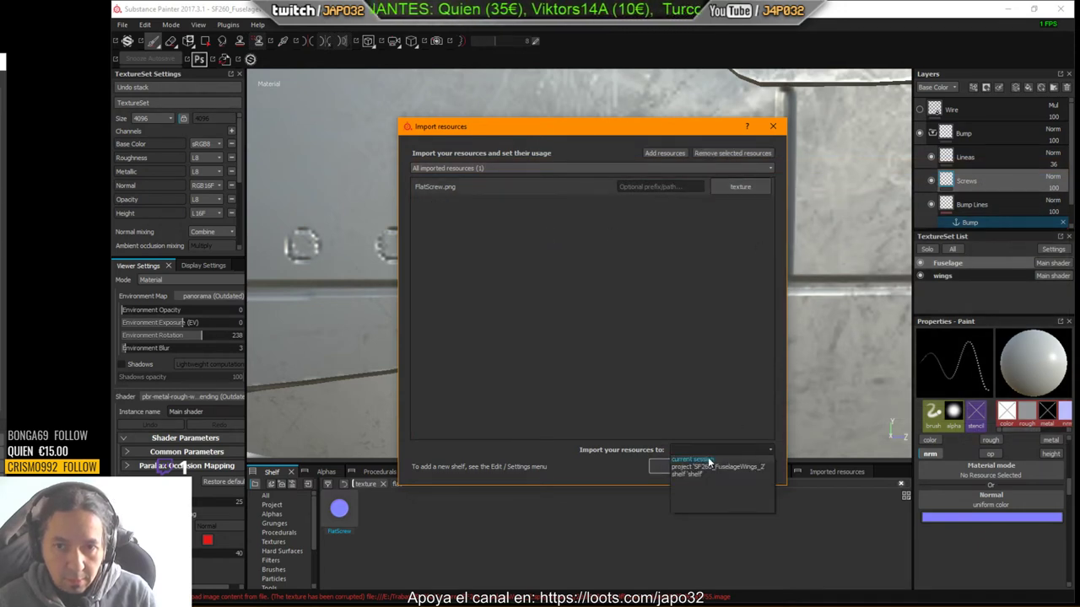
{"action": "left_click", "coordinate": [709, 467]}
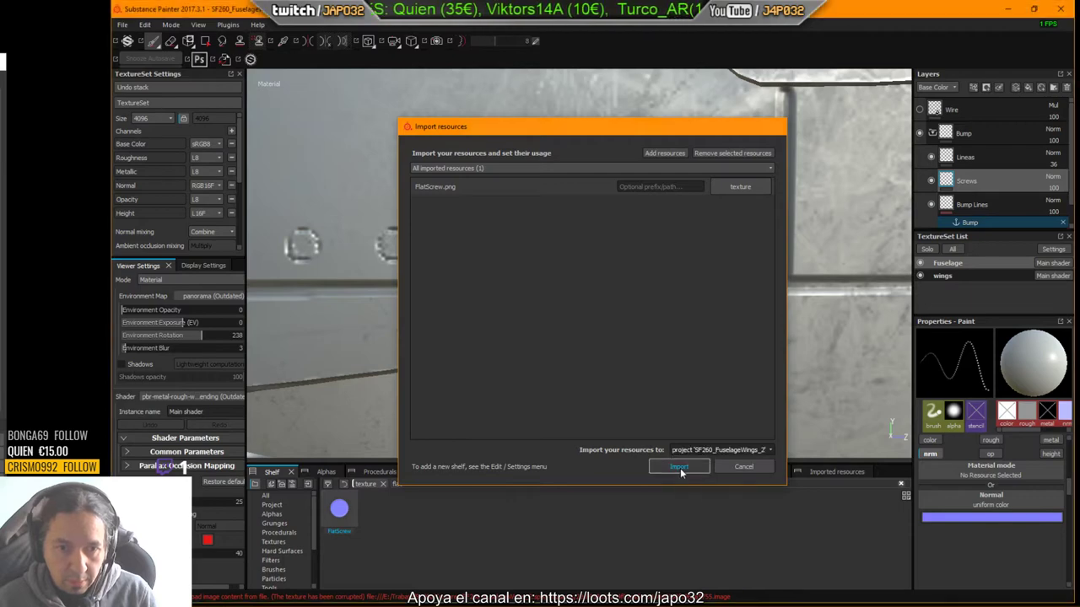
{"action": "left_click", "coordinate": [680, 468]}
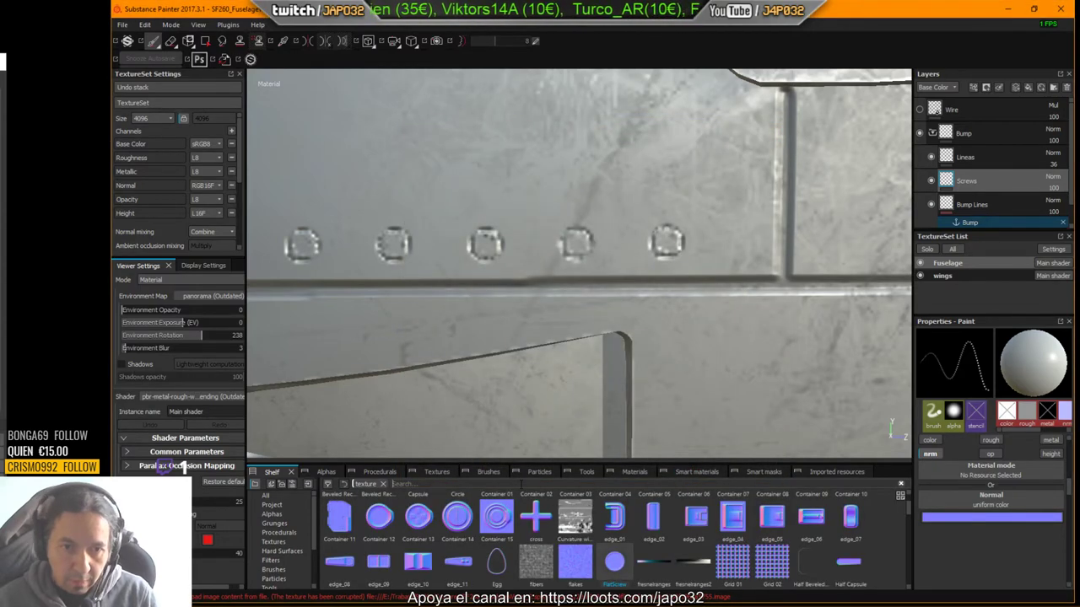
Step: Find the texture with the search "flat", assign FlatScrew as the brush's normal map, and reduce the brush size slightly
{"action": "left_click", "coordinate": [520, 484]}
{"action": "type", "text": "flat"}
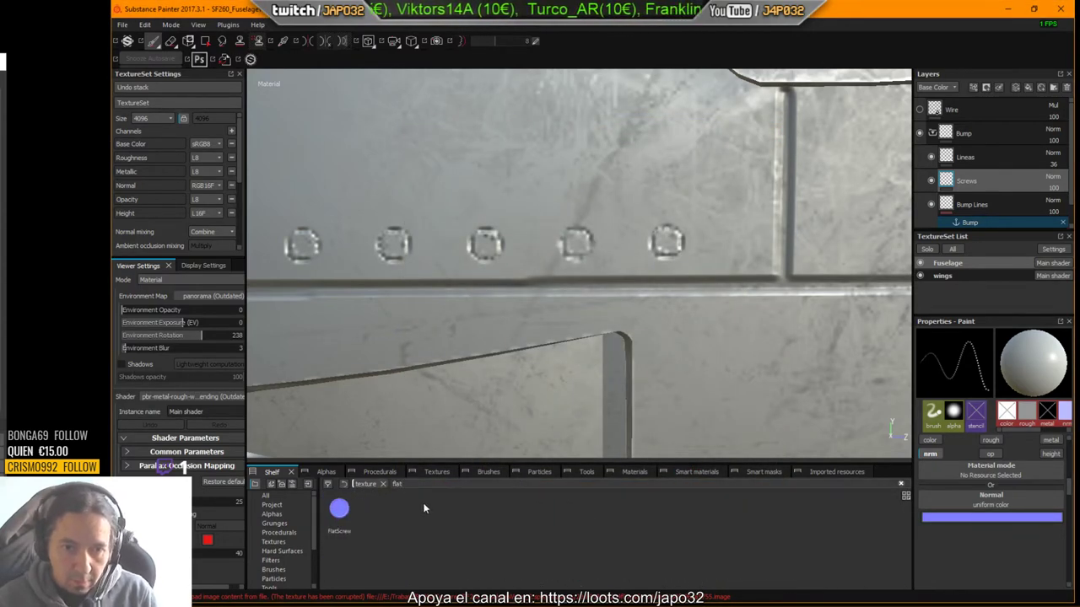
{"action": "left_click_drag", "start_coordinate": [335, 507], "coordinate": [928, 506]}
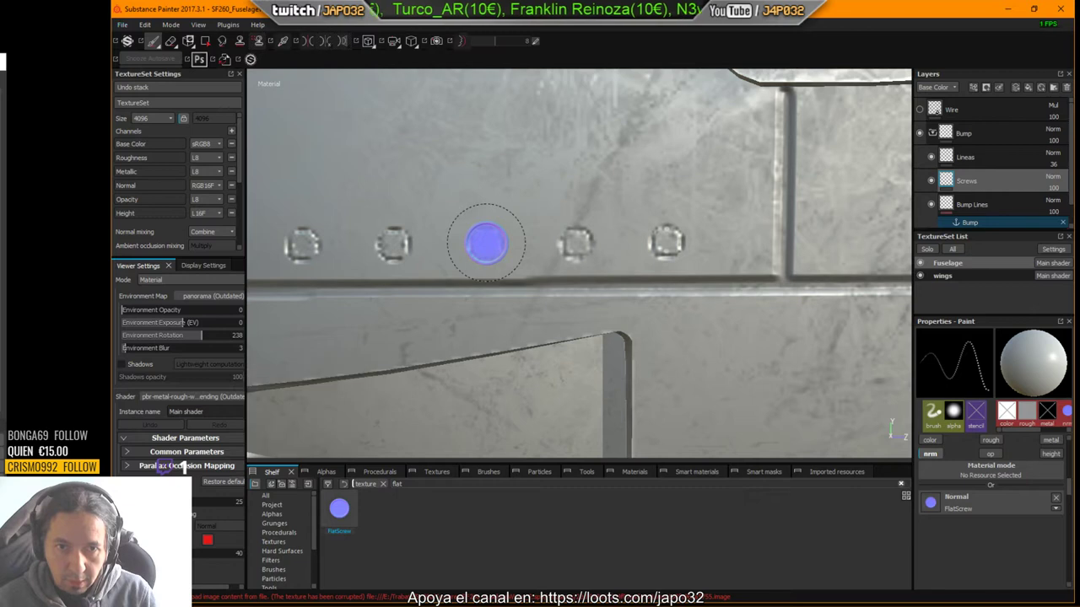
{"action": "key", "text": "bracketleft"}
{"action": "key", "text": "bracketleft"}
{"action": "key", "text": "bracketleft"}
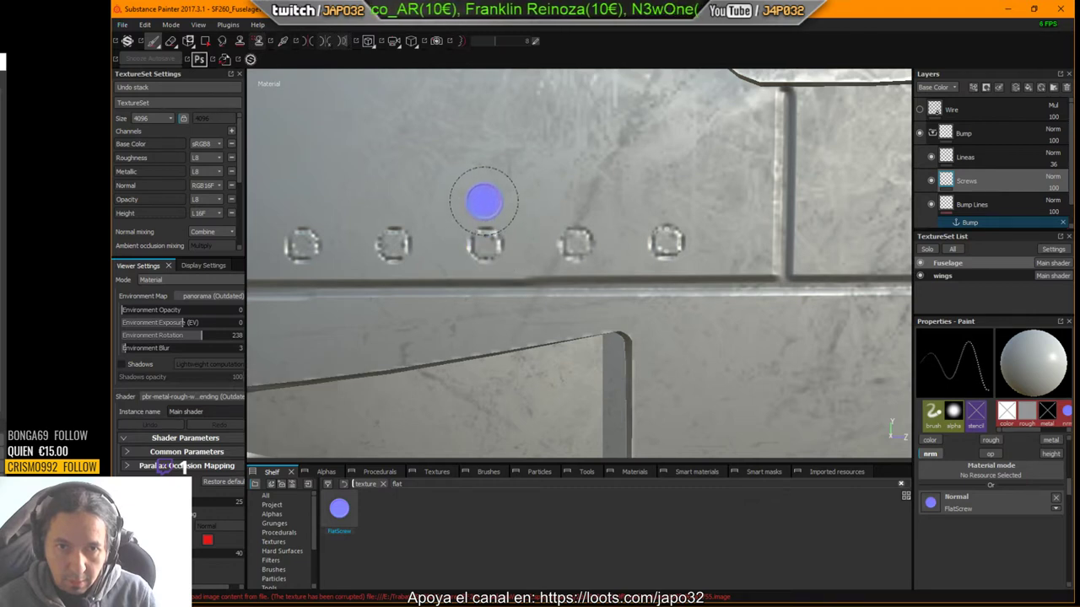
Step: Stamp one test screw just above the existing row and undo it
{"action": "left_click", "coordinate": [484, 199]}
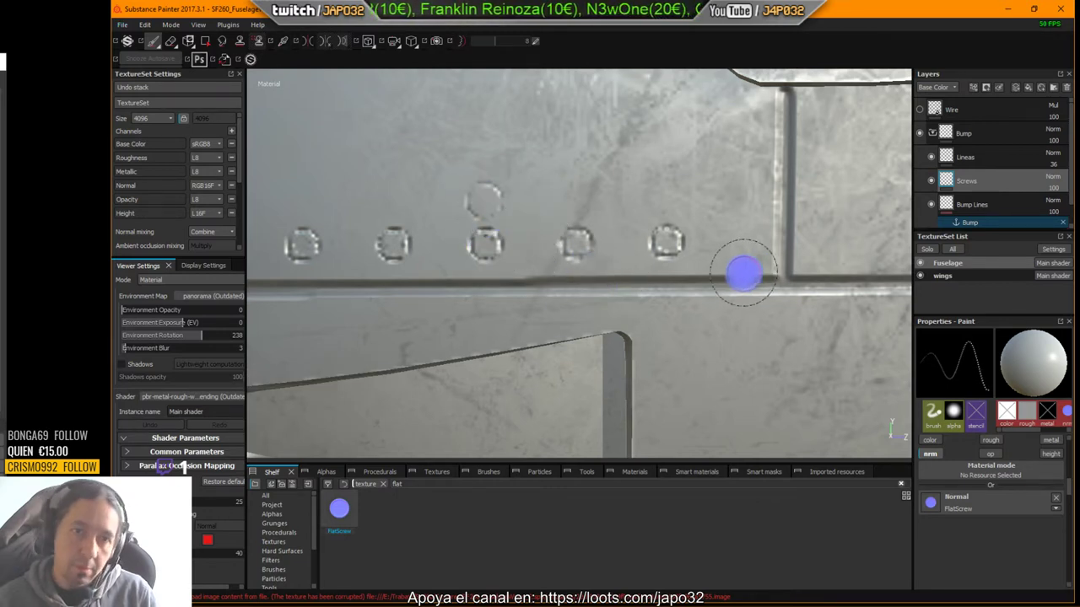
{"action": "key", "text": "ctrl+z"}
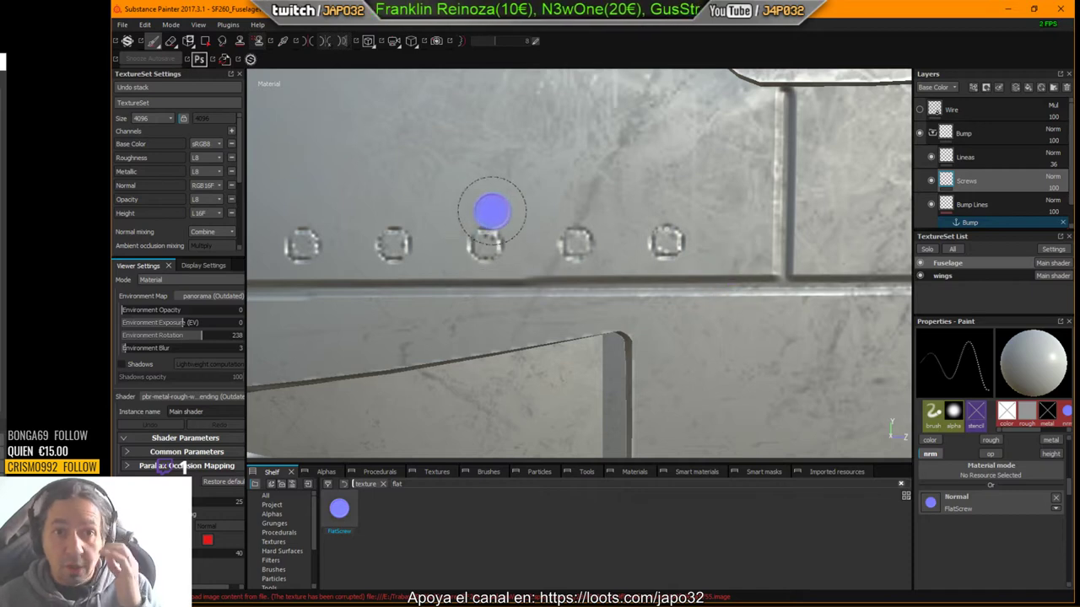
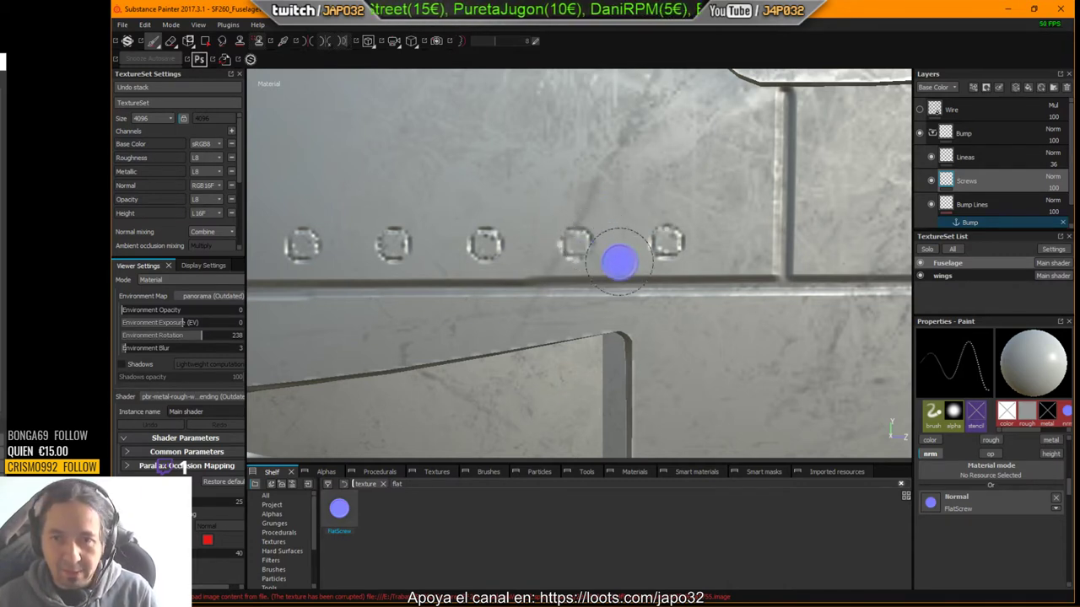
Step: Erase the whole old row of screws above the horizontal panel line on the Screws layer with a reduced eraser
{"action": "left_click_drag", "start_coordinate": [638, 261], "coordinate": [443, 247], "text": "alt"}
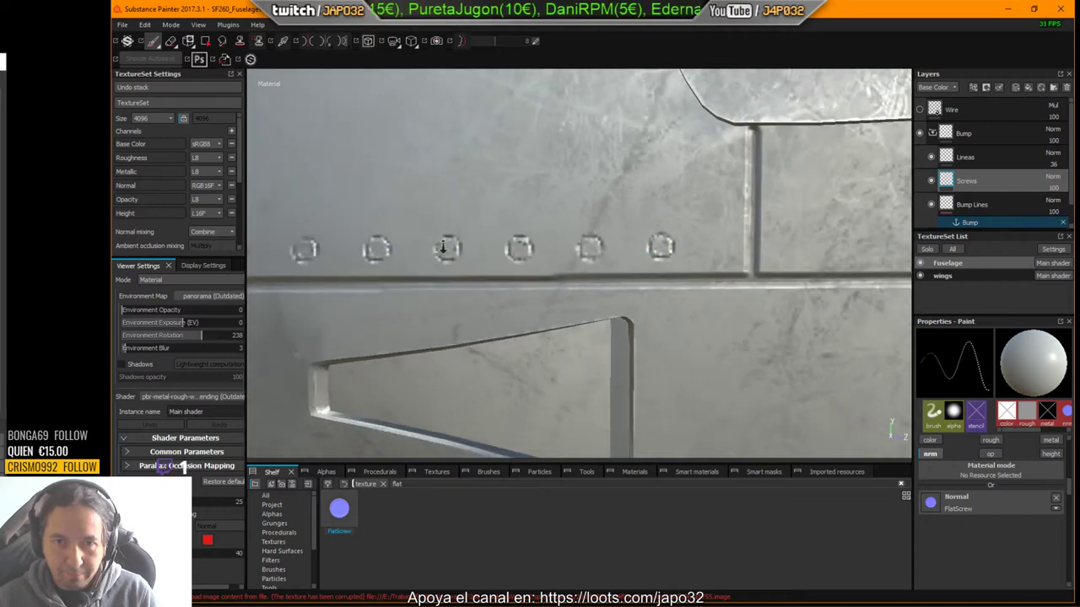
{"action": "right_click_drag", "start_coordinate": [443, 247], "coordinate": [379, 250], "text": "alt"}
{"action": "mouse_move", "coordinate": [494, 249]}
{"action": "middle_mouse_down", "text": "alt"}
{"action": "mouse_move", "coordinate": [540, 246]}
{"action": "mouse_move", "coordinate": [589, 262]}
{"action": "middle_mouse_up", "text": "alt"}
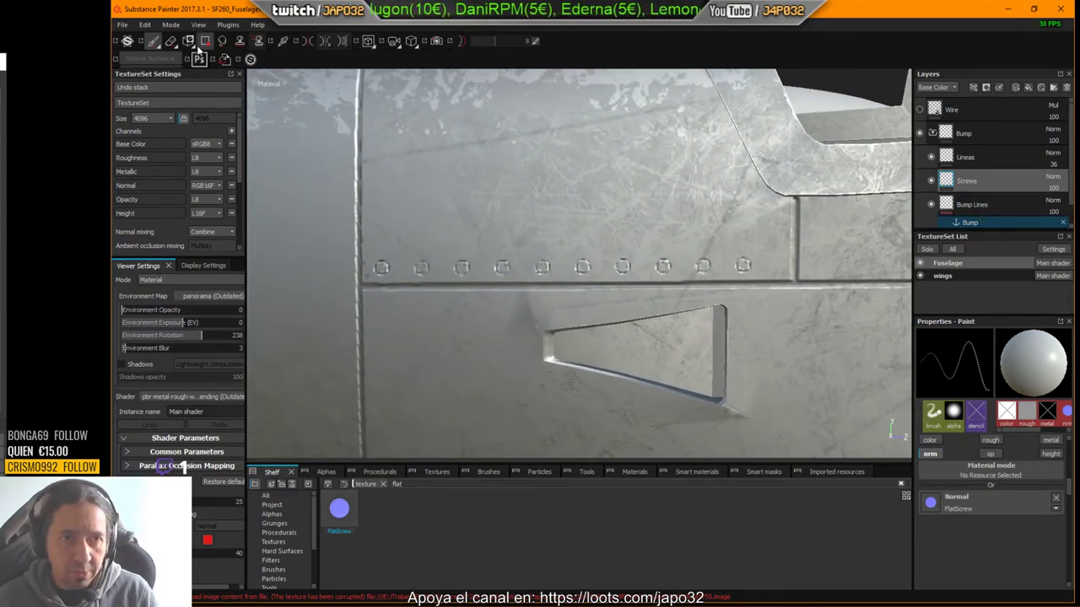
{"action": "left_click", "coordinate": [170, 41]}
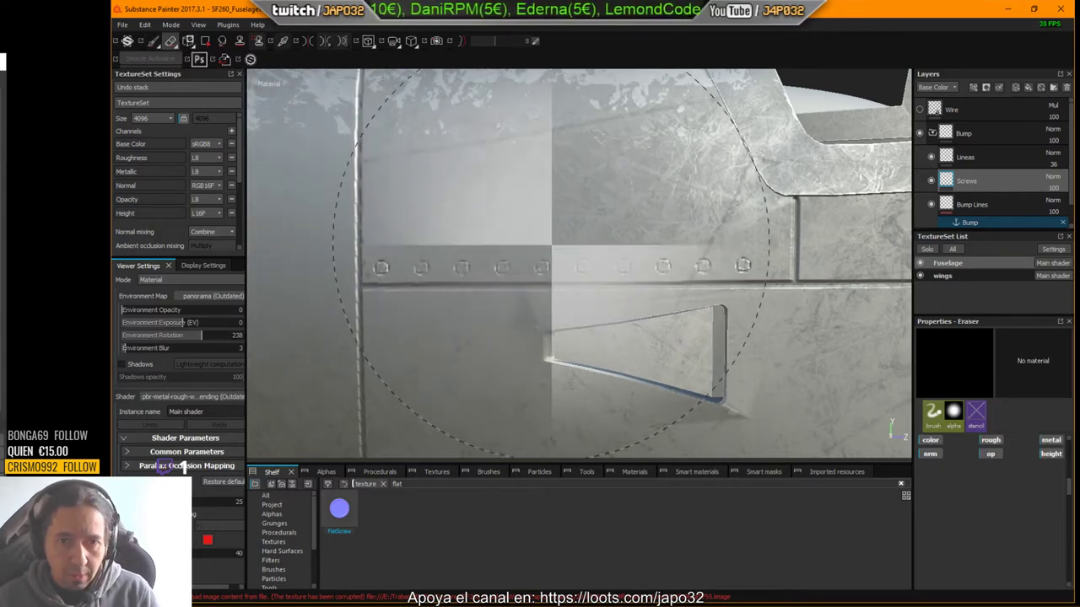
{"action": "right_click_drag", "start_coordinate": [601, 235], "coordinate": [466, 235], "text": "ctrl"}
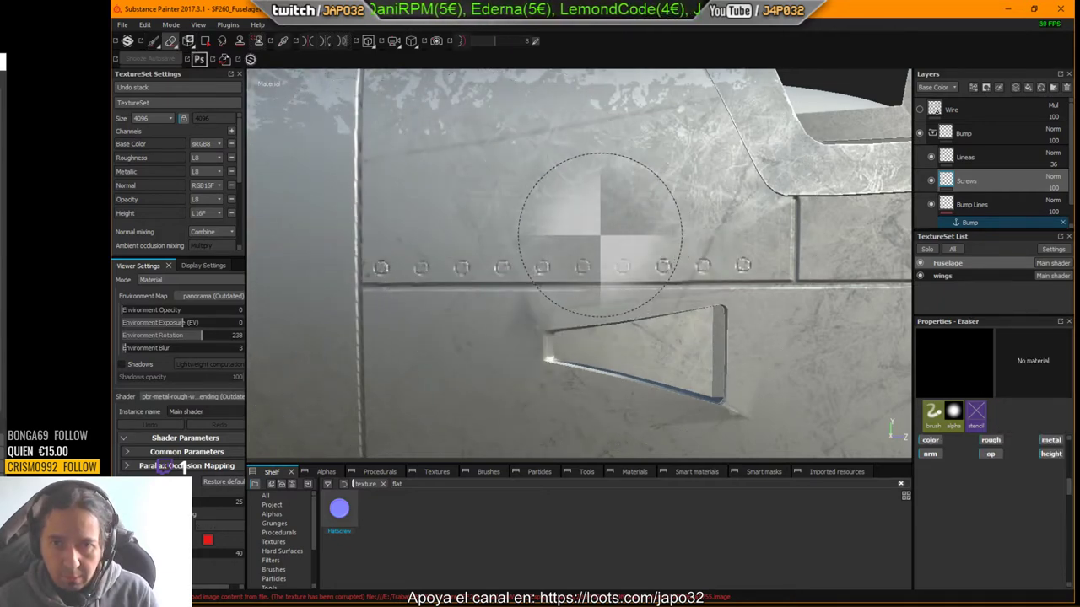
{"action": "mouse_move", "coordinate": [580, 278]}
{"action": "left_mouse_down"}
{"action": "mouse_move", "coordinate": [378, 266]}
{"action": "mouse_move", "coordinate": [645, 277]}
{"action": "left_mouse_up"}
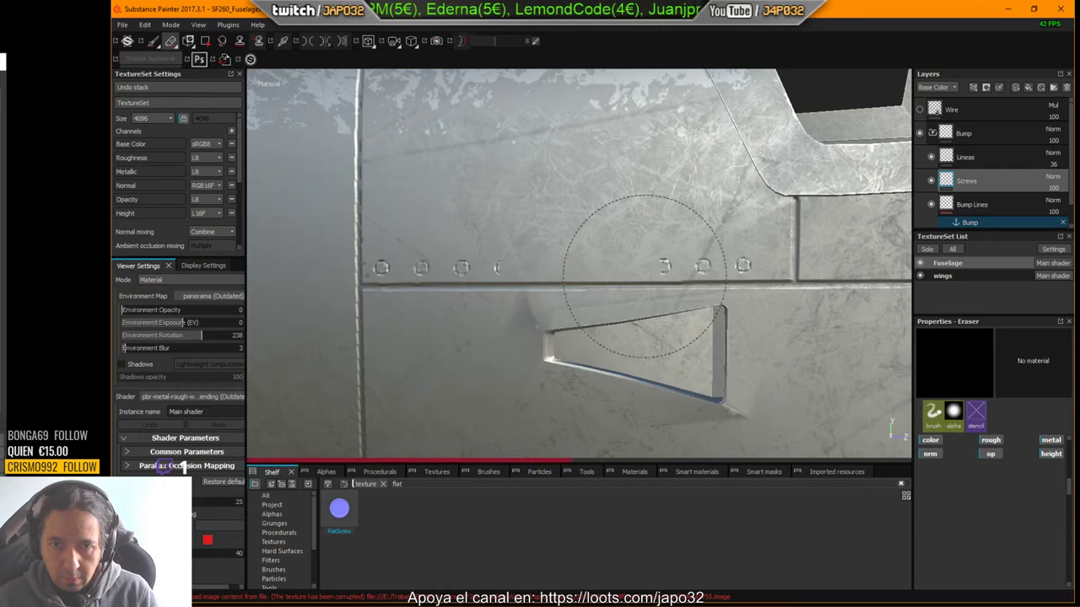
{"action": "left_click_drag", "start_coordinate": [716, 265], "coordinate": [313, 262]}
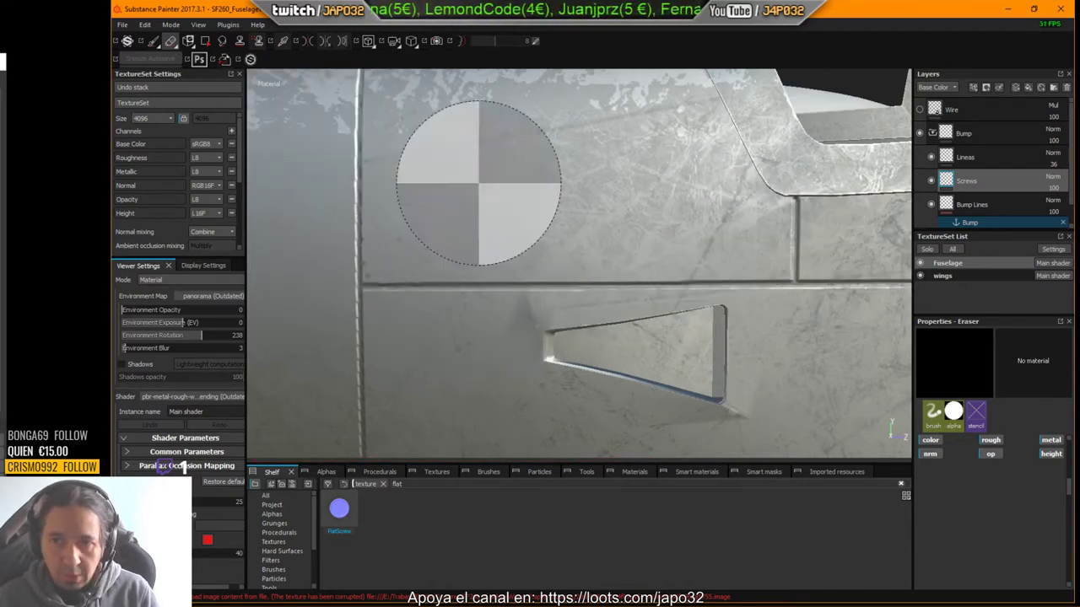
Step: Paint a straight row of FlatScrew stamps just above the horizontal panel line, between the two vertical panel seams
{"action": "left_click", "coordinate": [153, 41]}
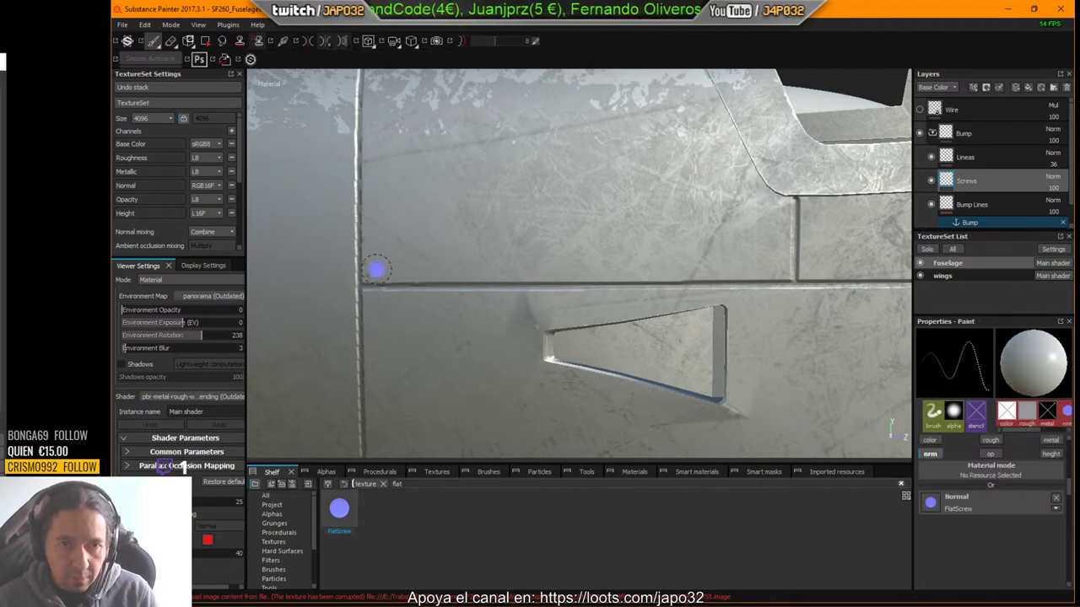
{"action": "key", "text": "shift"}
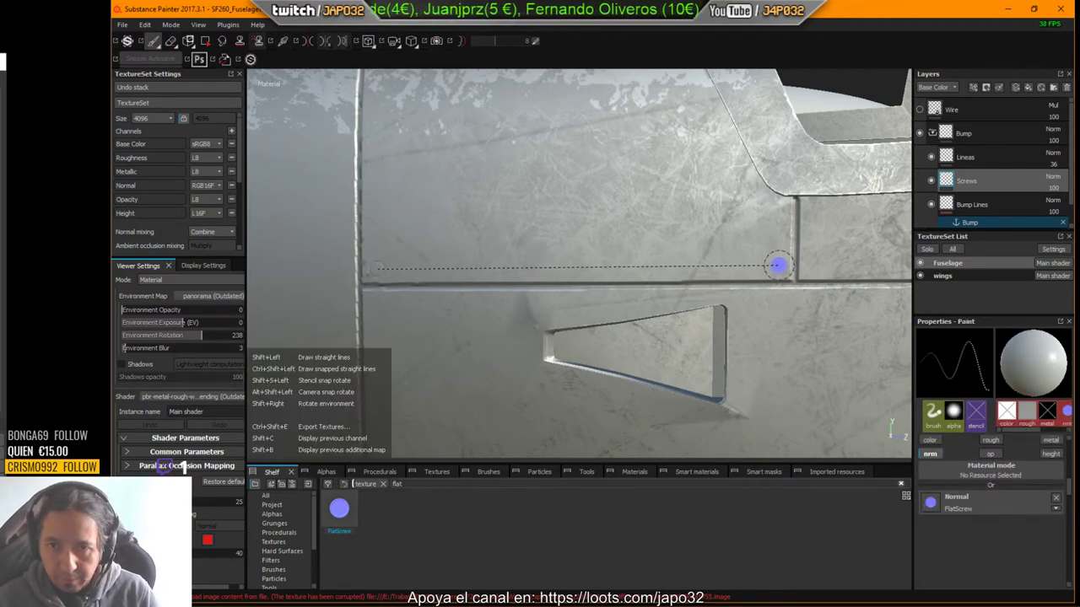
{"action": "left_click", "coordinate": [778, 267], "text": "shift"}
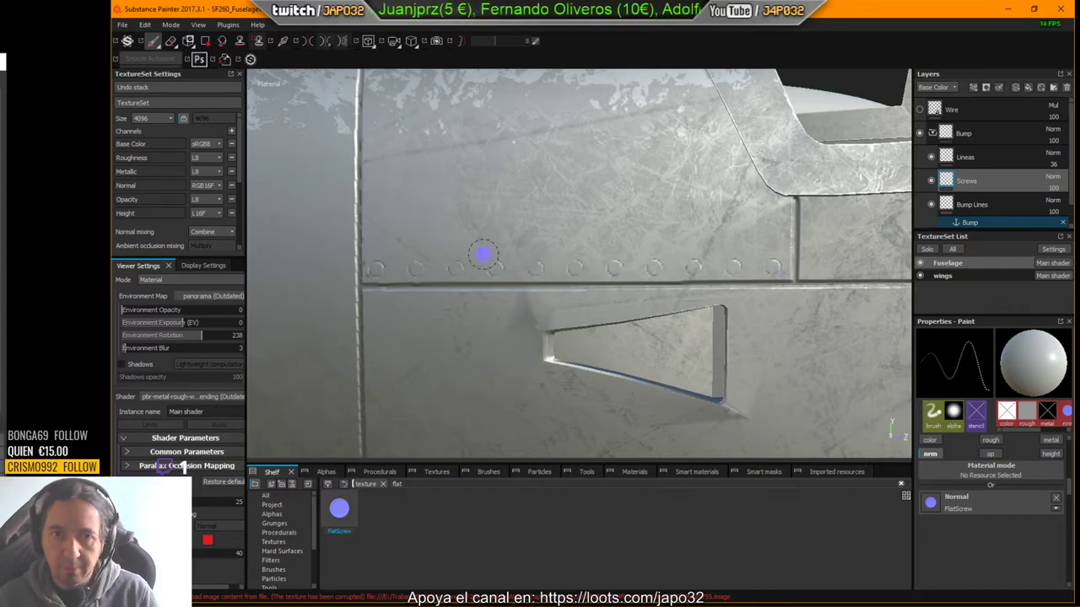
Step: Set the Fuselage texture set's size to 2048 to check the new screws at lower resolution
{"action": "middle_click_drag", "start_coordinate": [575, 260], "coordinate": [618, 260], "text": "alt"}
{"action": "left_click_drag", "start_coordinate": [617, 259], "coordinate": [638, 226], "text": "alt"}
{"action": "mouse_move", "coordinate": [639, 225]}
{"action": "right_mouse_down", "text": "shift"}
{"action": "mouse_move", "coordinate": [725, 278]}
{"action": "mouse_move", "coordinate": [595, 232]}
{"action": "mouse_move", "coordinate": [632, 233]}
{"action": "mouse_move", "coordinate": [559, 186]}
{"action": "mouse_move", "coordinate": [456, 178]}
{"action": "mouse_move", "coordinate": [514, 208]}
{"action": "right_mouse_up", "text": "shift"}
{"action": "left_click_drag", "start_coordinate": [513, 209], "coordinate": [519, 208], "text": "alt"}
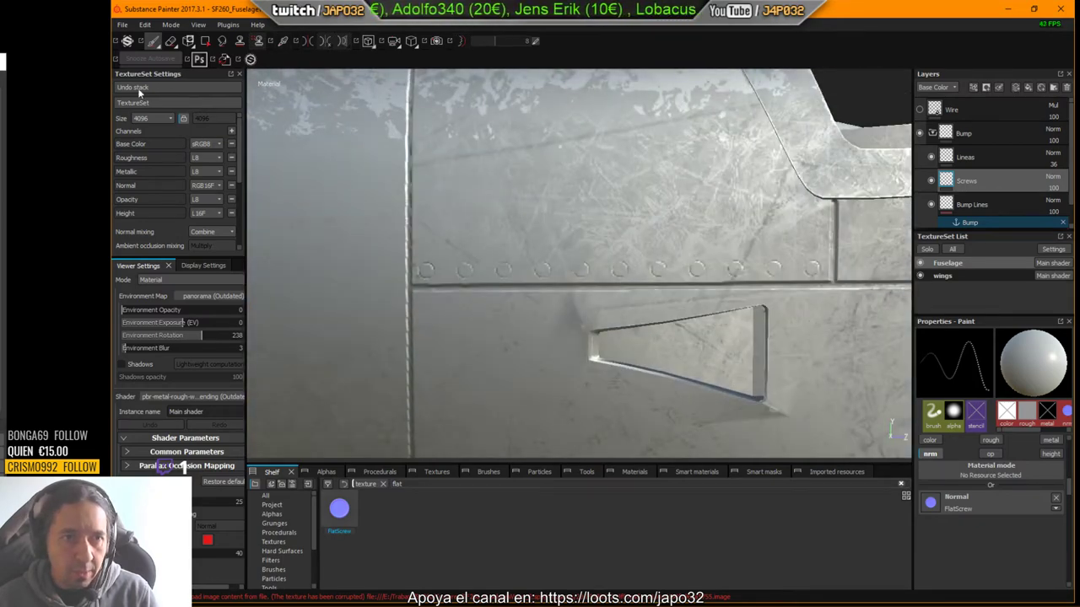
{"action": "left_click", "coordinate": [142, 119]}
{"action": "left_click", "coordinate": [144, 158]}
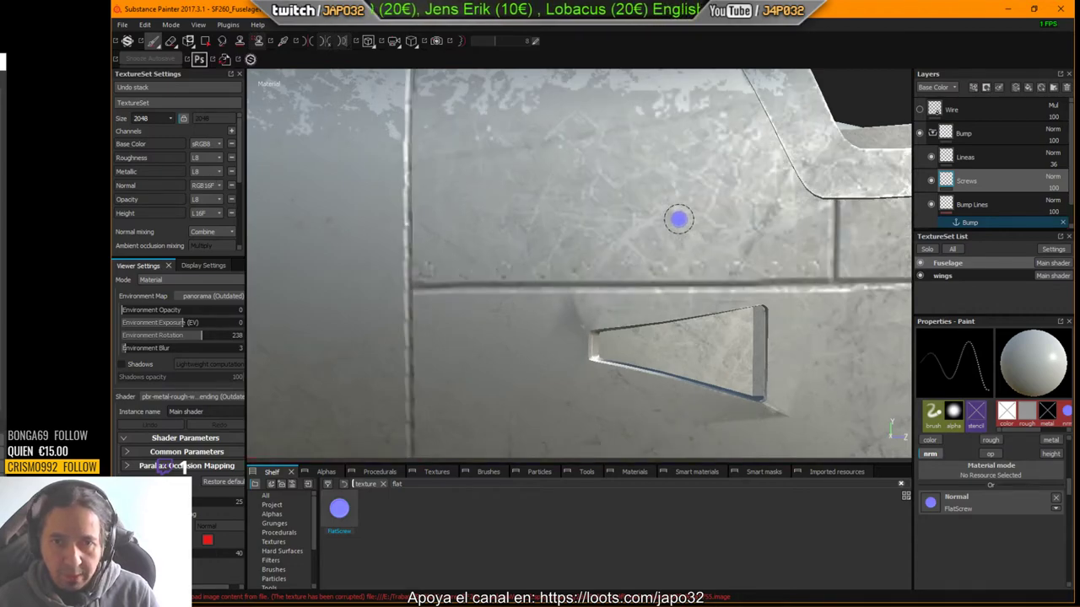
Step: Examine the new screw row above the horizontal panel line from several angles and under rotated environment lighting
{"action": "mouse_move", "coordinate": [679, 243]}
{"action": "right_mouse_down", "text": "shift"}
{"action": "mouse_move", "coordinate": [718, 243]}
{"action": "mouse_move", "coordinate": [672, 243]}
{"action": "mouse_move", "coordinate": [625, 224]}
{"action": "mouse_move", "coordinate": [630, 185]}
{"action": "mouse_move", "coordinate": [752, 235]}
{"action": "right_mouse_up", "text": "shift"}
{"action": "left_click_drag", "start_coordinate": [751, 234], "coordinate": [714, 229], "text": "alt"}
{"action": "middle_click_drag", "start_coordinate": [714, 228], "coordinate": [624, 277], "text": "alt"}
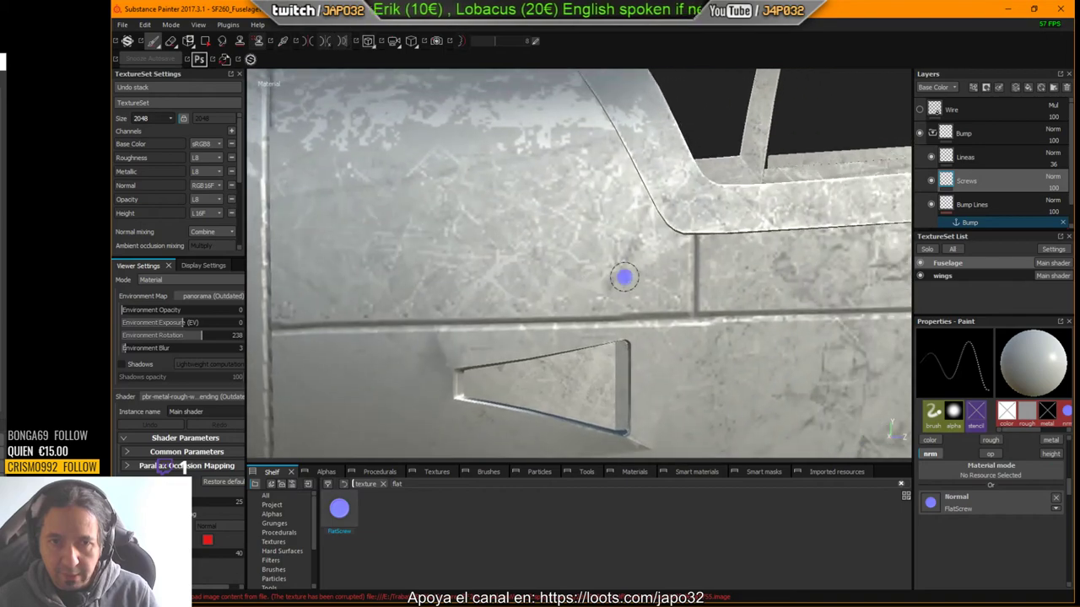
{"action": "mouse_move", "coordinate": [624, 278]}
{"action": "left_mouse_down", "text": "alt"}
{"action": "mouse_move", "coordinate": [734, 279]}
{"action": "mouse_move", "coordinate": [680, 313]}
{"action": "mouse_move", "coordinate": [683, 302]}
{"action": "left_mouse_up", "text": "alt"}
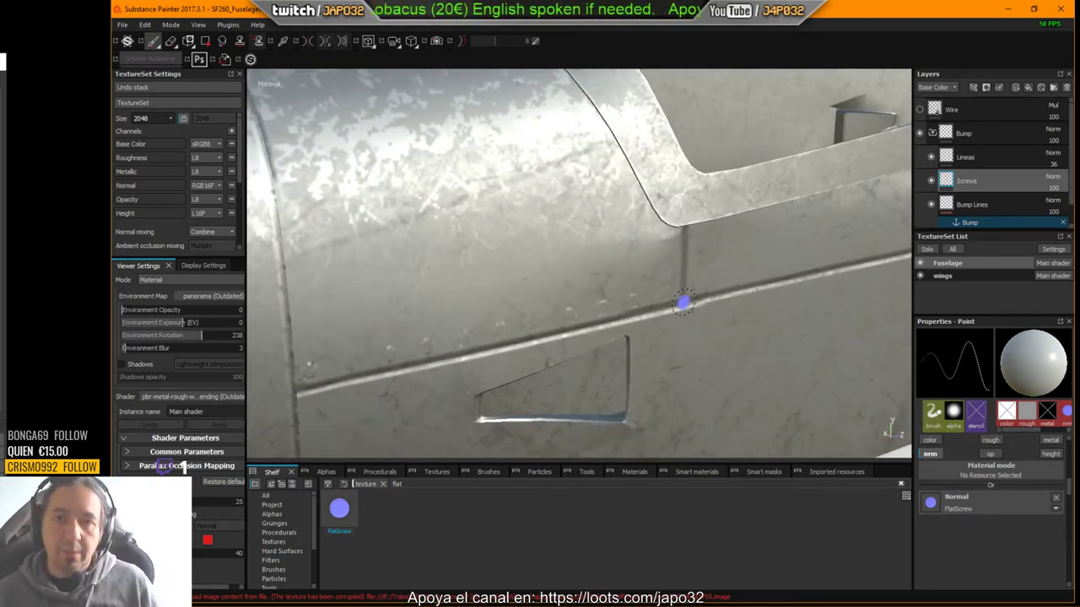
{"action": "left_click_drag", "start_coordinate": [639, 274], "coordinate": [469, 280], "text": "alt"}
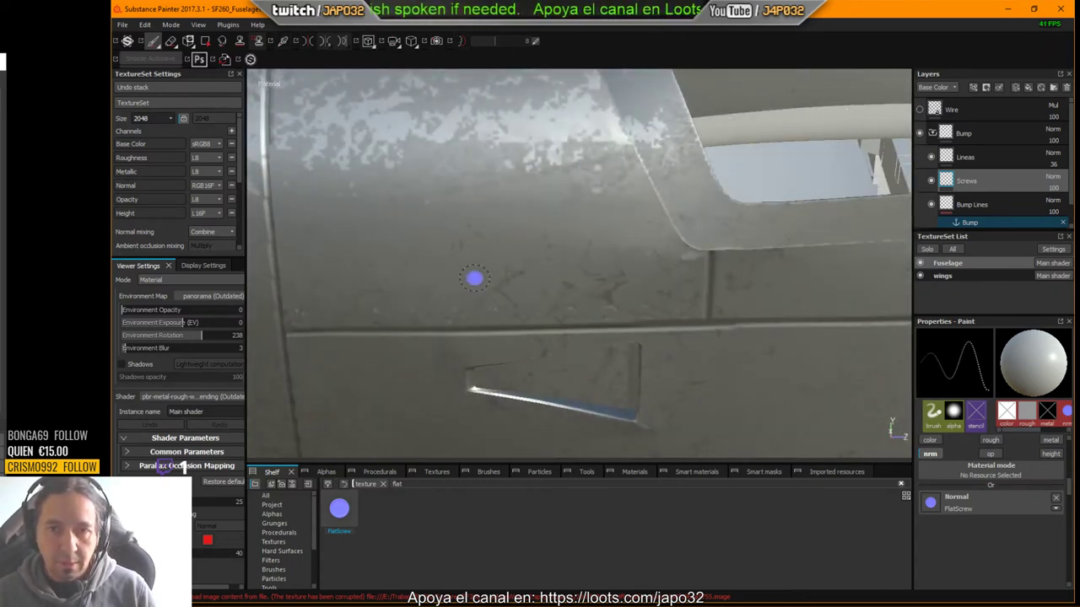
{"action": "left_click_drag", "start_coordinate": [473, 277], "coordinate": [499, 235], "text": "alt"}
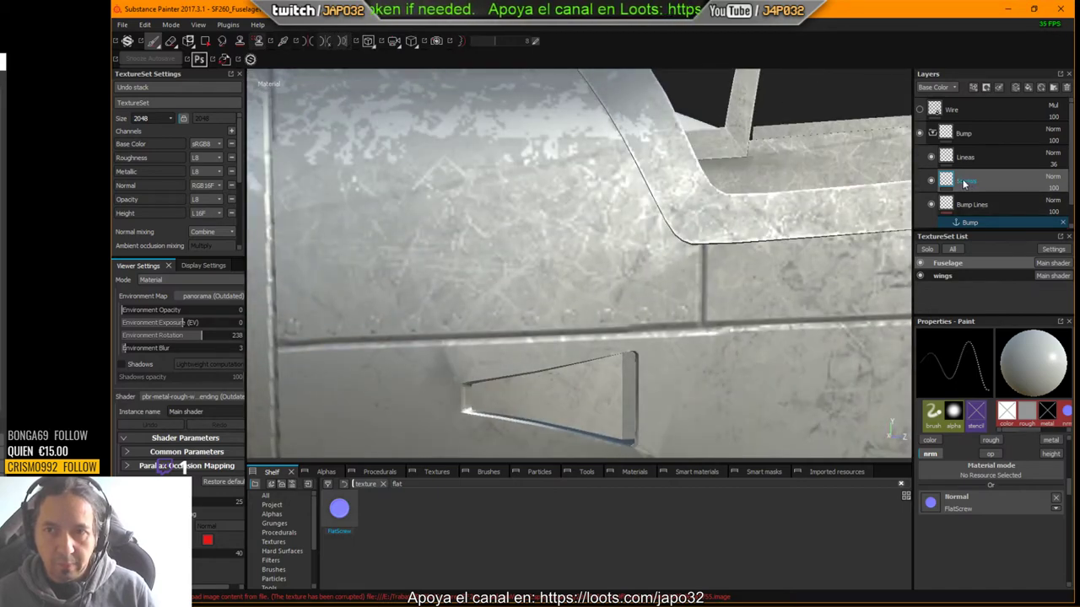
Step: Try duplicating the Screws layer to strengthen the screws, and delete the duplicate
{"action": "key", "text": "ctrl+d"}
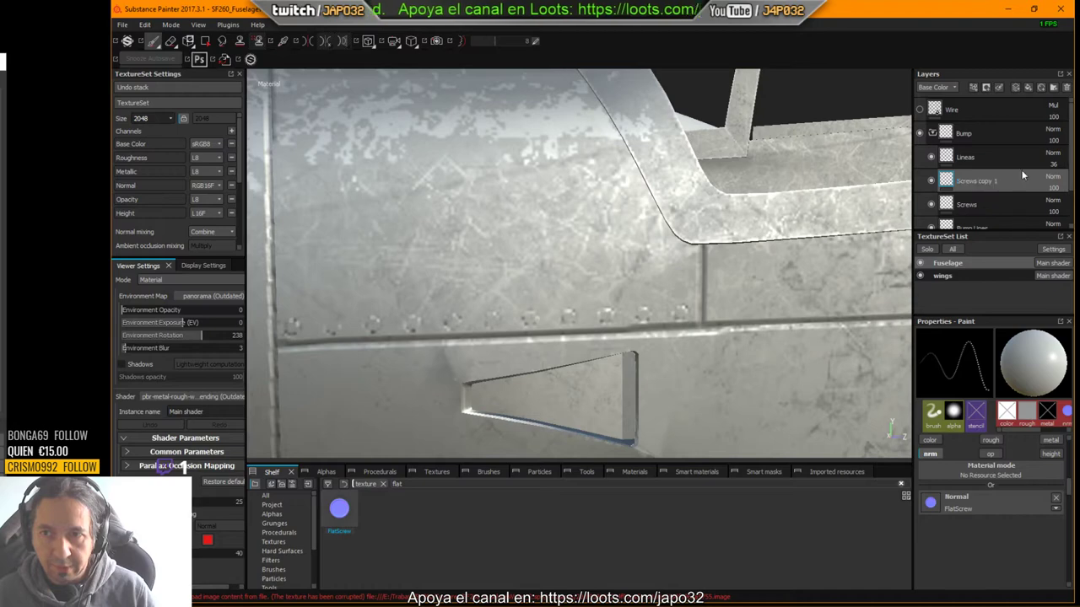
{"action": "left_click", "coordinate": [1066, 88]}
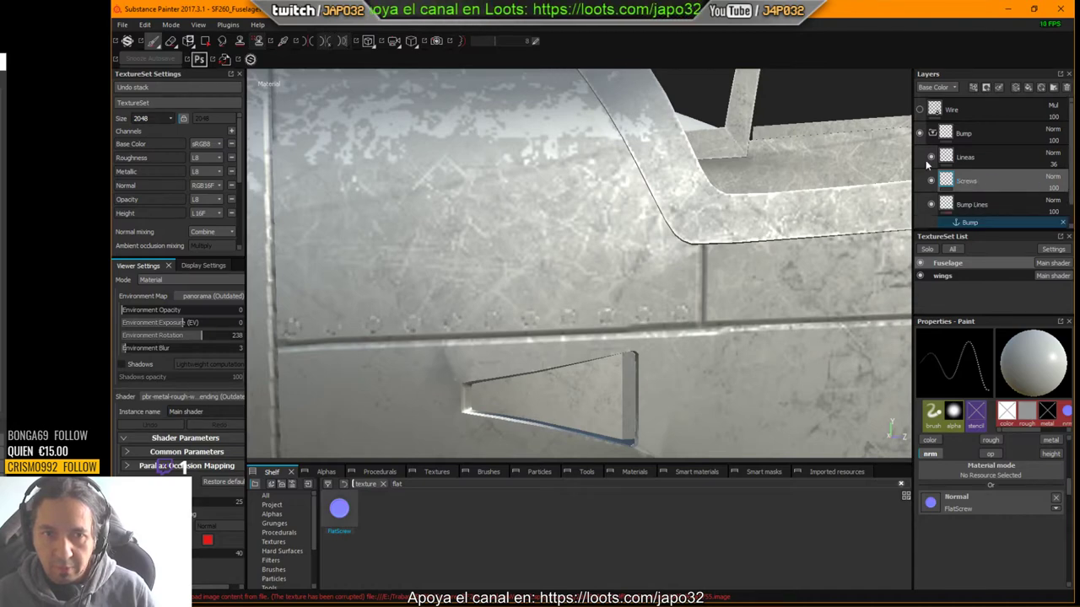
Step: Paint a straight column of FlatScrew stamps upward from the row's forward end, alongside the vertical panel seam
{"action": "left_click_drag", "start_coordinate": [523, 234], "coordinate": [566, 245], "text": "alt"}
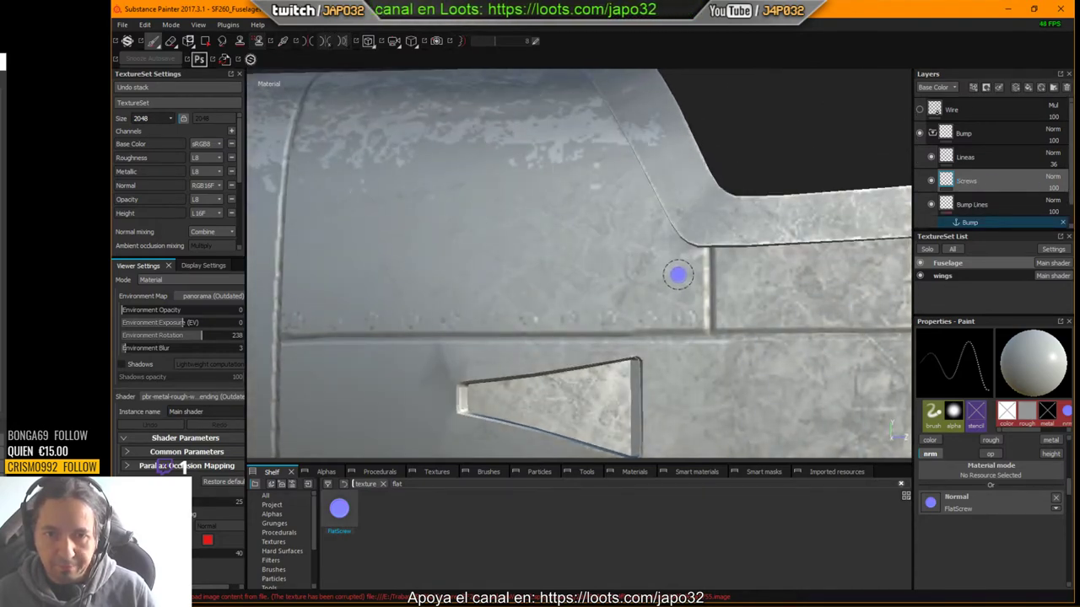
{"action": "middle_click_drag", "start_coordinate": [722, 288], "coordinate": [631, 270], "text": "alt"}
{"action": "right_click_drag", "start_coordinate": [657, 283], "coordinate": [573, 269], "text": "alt"}
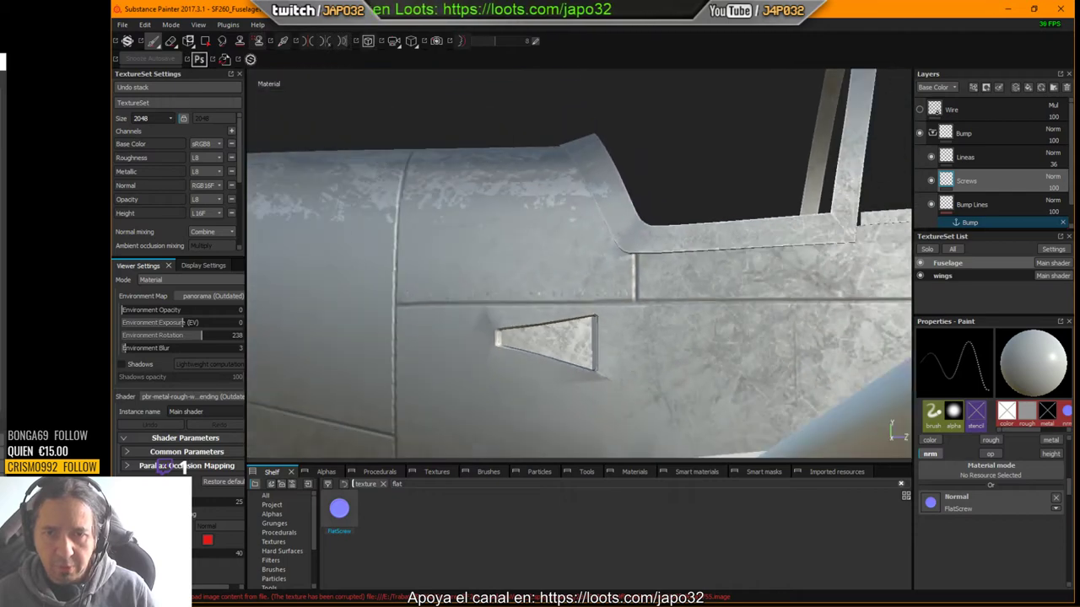
{"action": "left_click_drag", "start_coordinate": [636, 287], "coordinate": [632, 323], "text": "alt"}
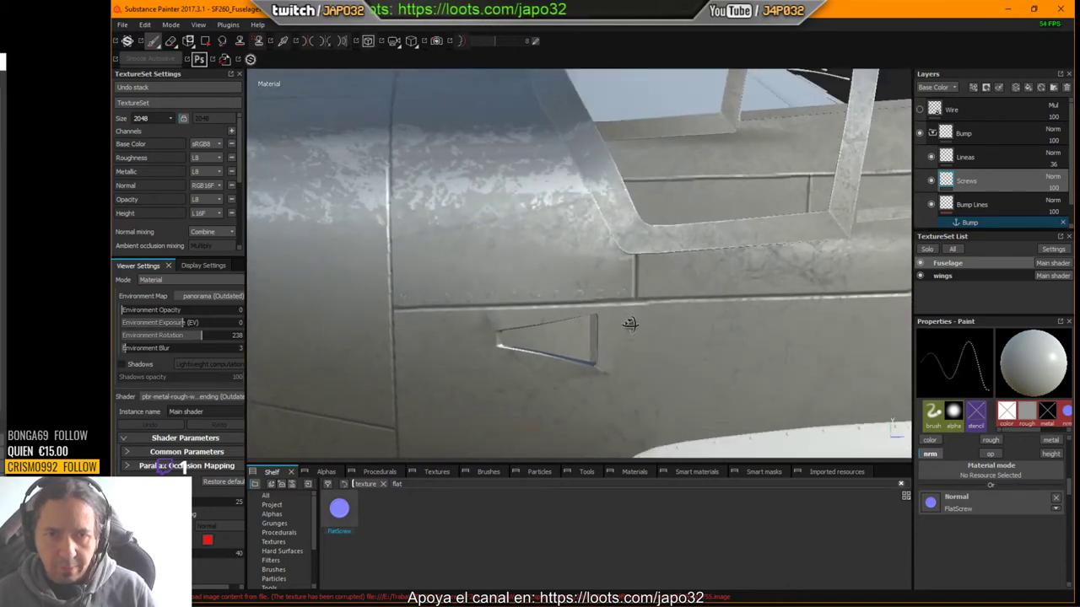
{"action": "middle_click_drag", "start_coordinate": [517, 246], "coordinate": [621, 278], "text": "alt"}
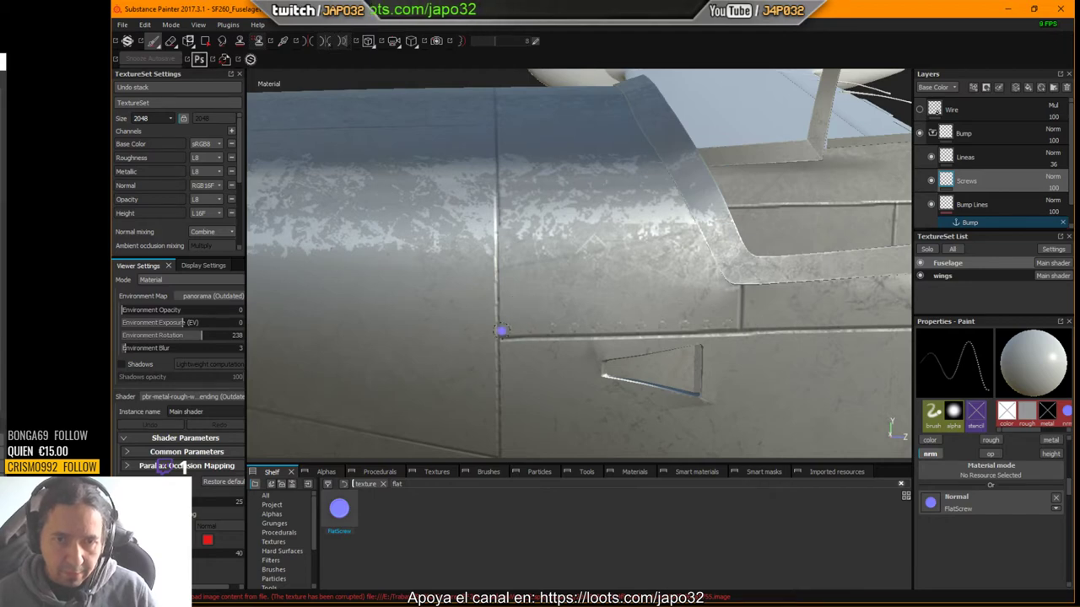
{"action": "scroll", "coordinate": [512, 325], "scroll_direction": "up", "scroll_amount": 3}
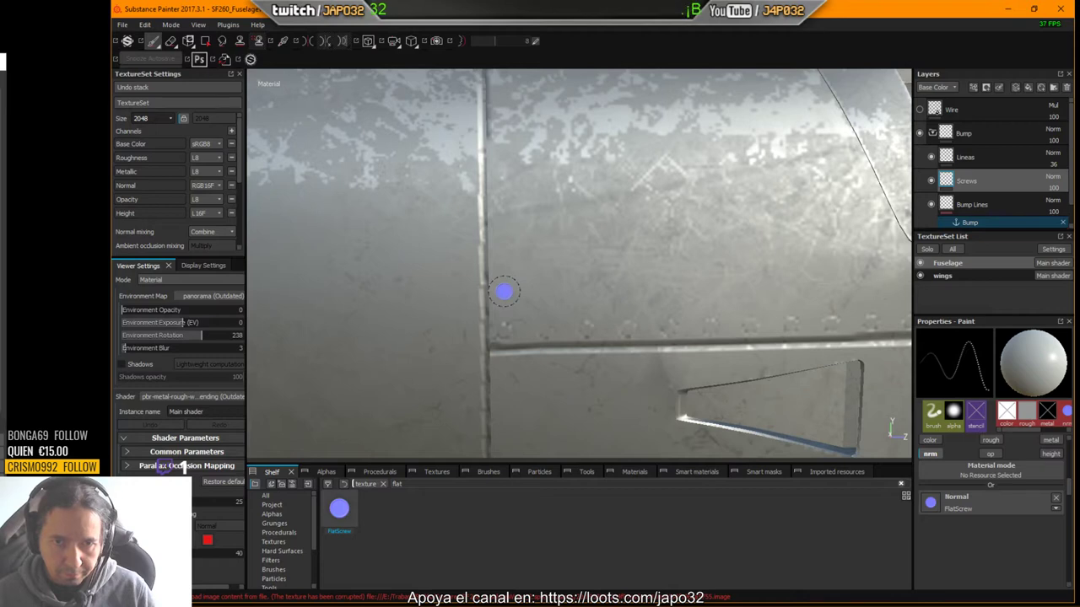
{"action": "right_click_drag", "start_coordinate": [504, 291], "coordinate": [496, 290], "text": "shift"}
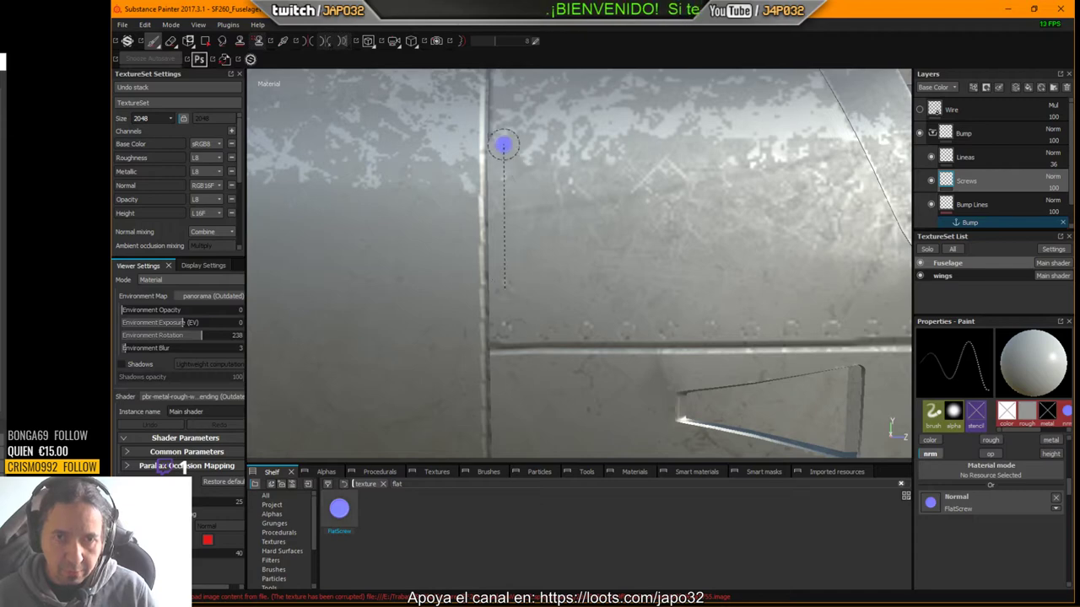
{"action": "key", "text": "shift"}
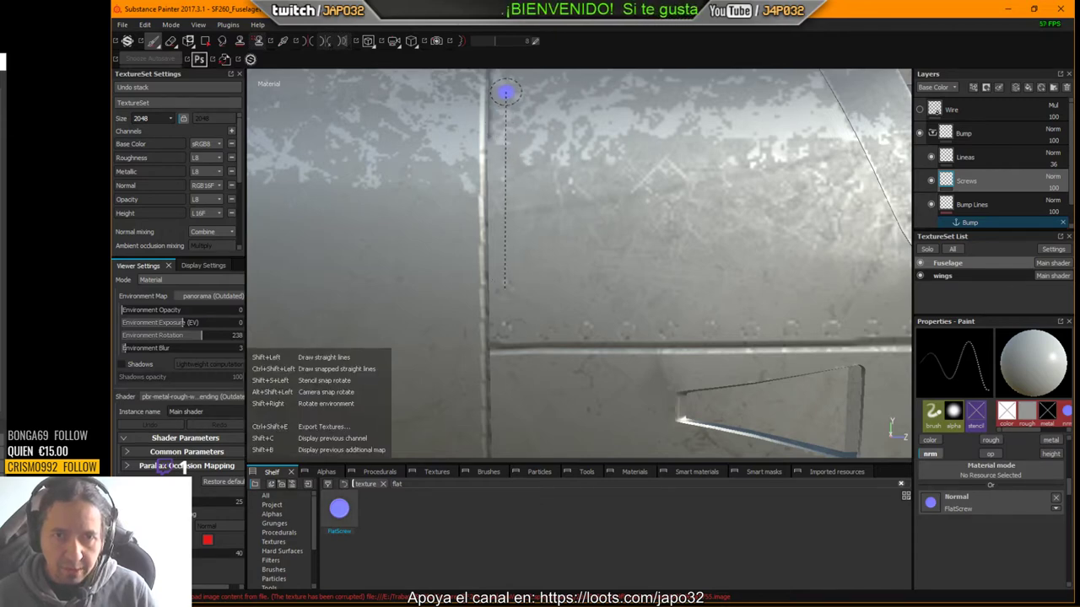
Step: Continue the FlatScrew column along the vertical seam over the curved side onto the top of the fuselage
{"action": "left_click_drag", "start_coordinate": [621, 287], "coordinate": [607, 120], "text": "alt"}
{"action": "mouse_move", "coordinate": [607, 121]}
{"action": "middle_mouse_down", "text": "alt"}
{"action": "mouse_move", "coordinate": [621, 321]}
{"action": "mouse_move", "coordinate": [639, 399]}
{"action": "middle_mouse_up", "text": "alt"}
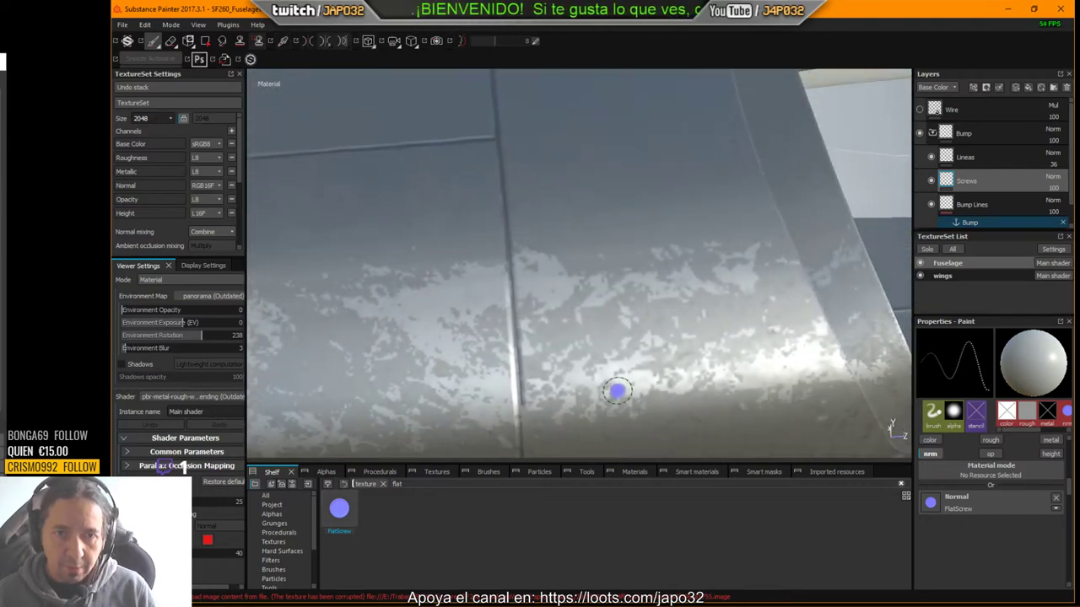
{"action": "mouse_move", "coordinate": [617, 391]}
{"action": "left_mouse_down", "text": "alt"}
{"action": "mouse_move", "coordinate": [604, 379]}
{"action": "mouse_move", "coordinate": [598, 393]}
{"action": "left_mouse_up", "text": "alt"}
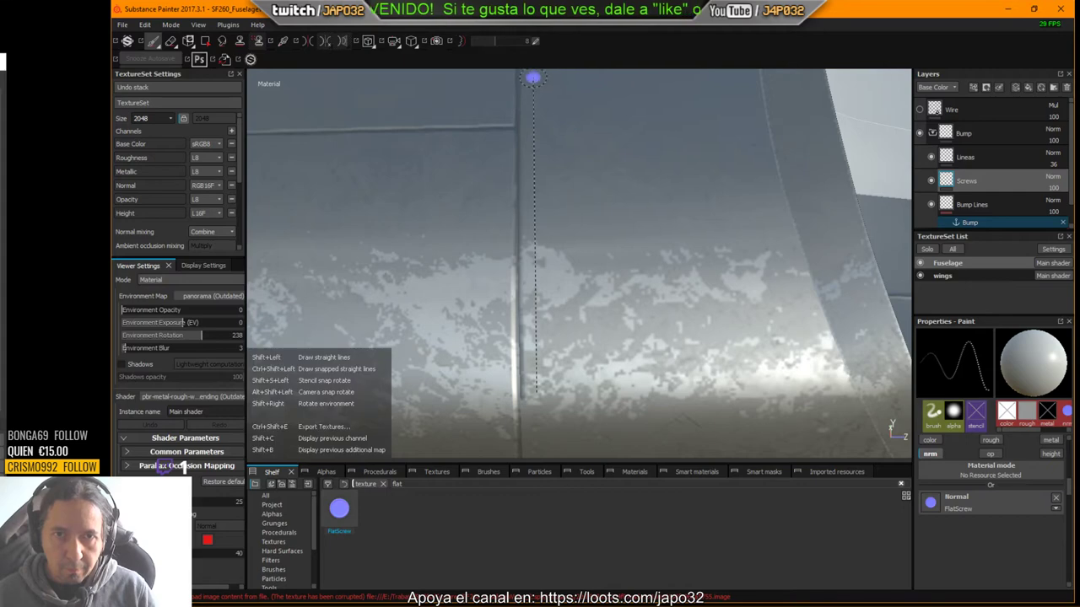
{"action": "left_click_drag", "start_coordinate": [625, 184], "coordinate": [661, 263], "text": "alt"}
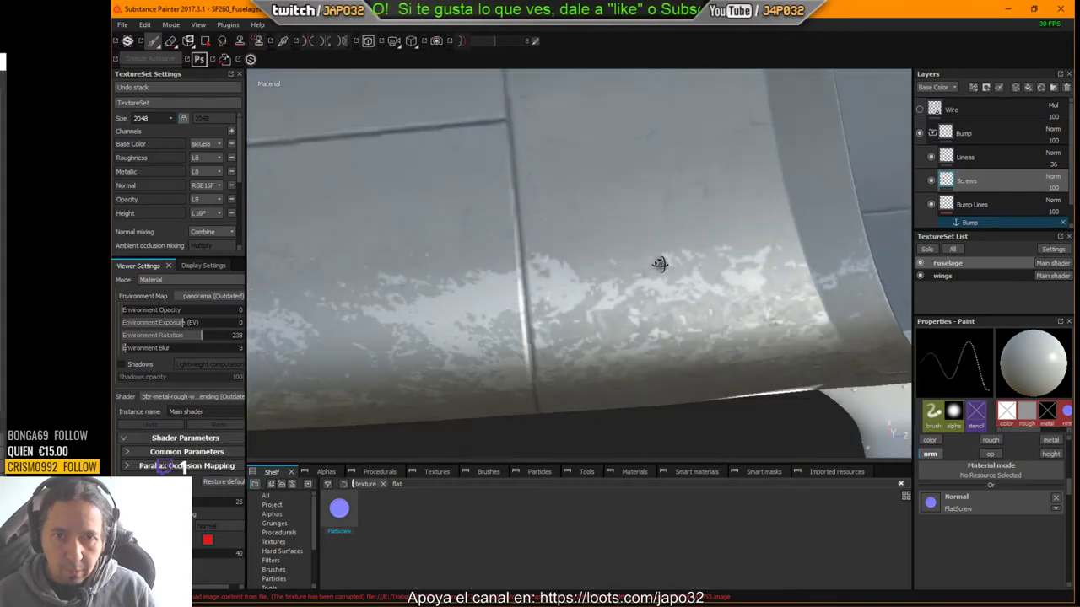
{"action": "middle_click_drag", "start_coordinate": [661, 262], "coordinate": [696, 458], "text": "alt"}
{"action": "left_click_drag", "start_coordinate": [675, 394], "coordinate": [652, 423], "text": "alt"}
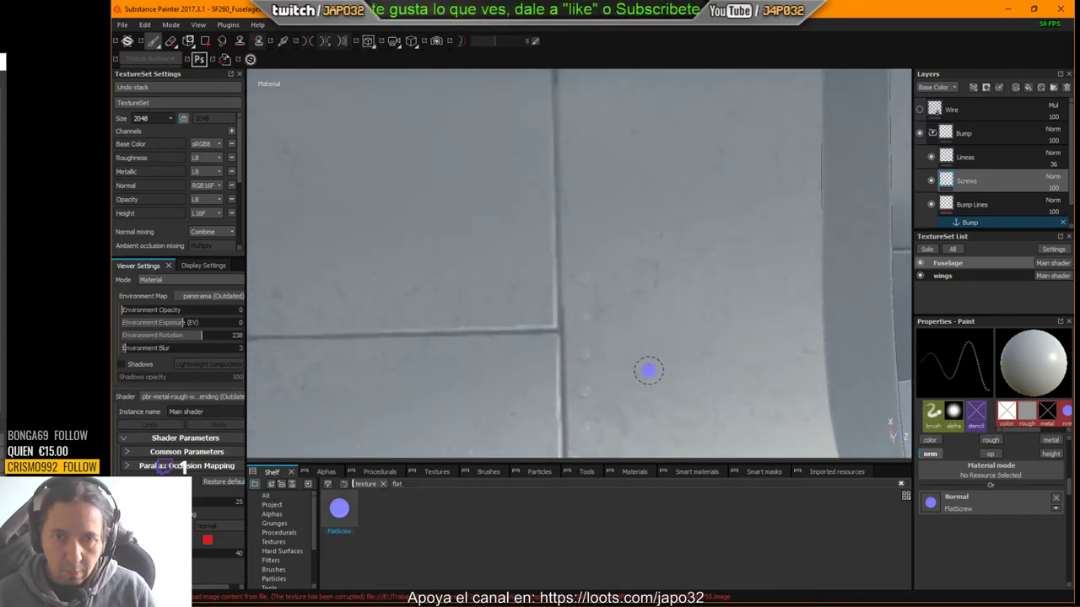
{"action": "middle_click_drag", "start_coordinate": [637, 255], "coordinate": [635, 334], "text": "alt"}
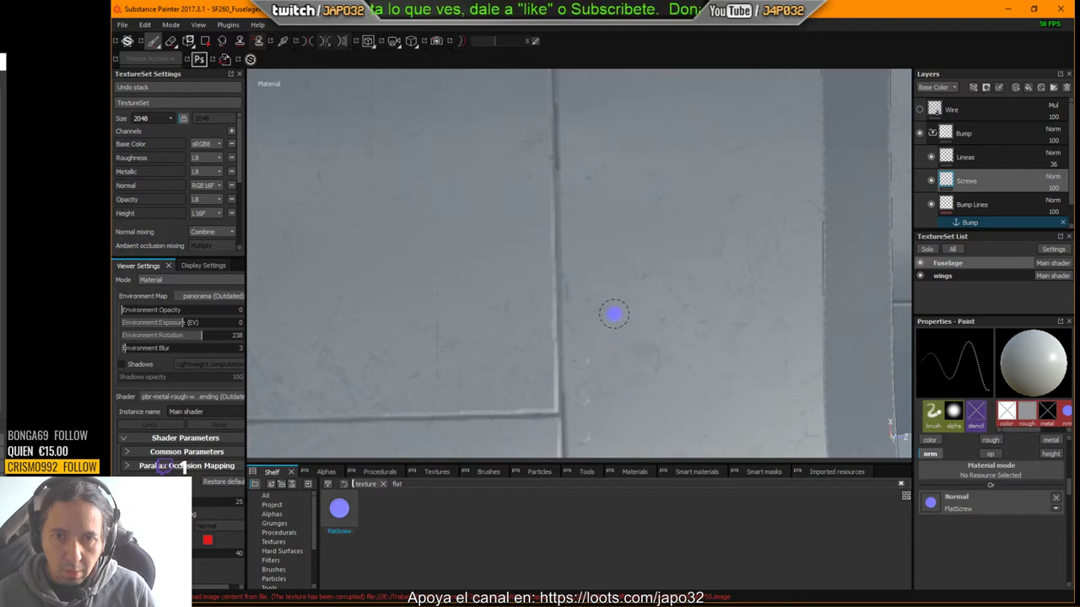
{"action": "left_click_drag", "start_coordinate": [614, 314], "coordinate": [498, 248], "text": "alt"}
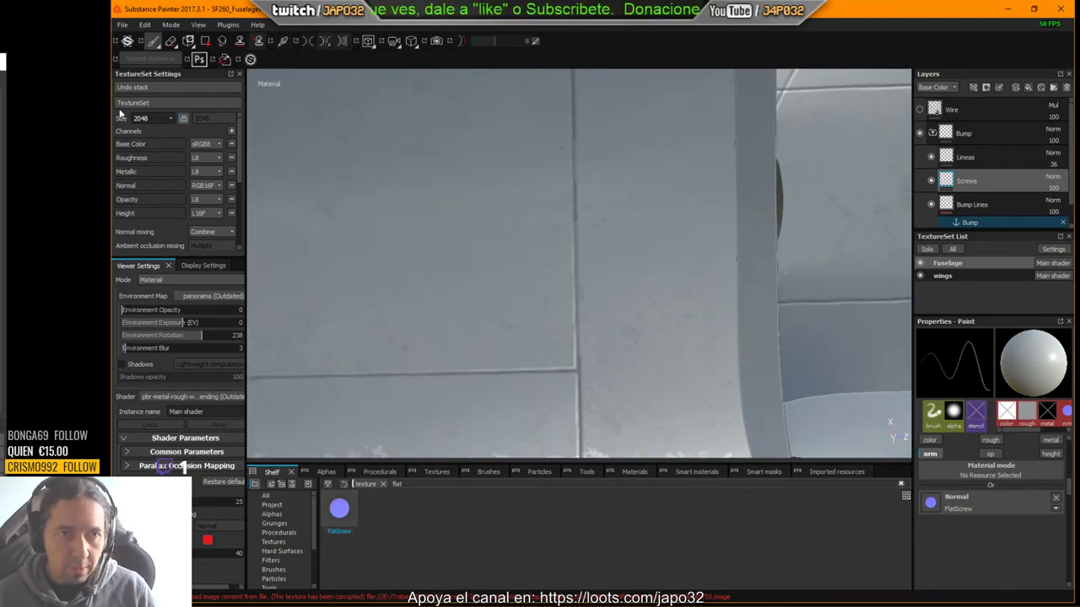
Step: Set the Fuselage texture set's size to 4096 and inspect the screw column beside the seam
{"action": "left_click", "coordinate": [144, 119]}
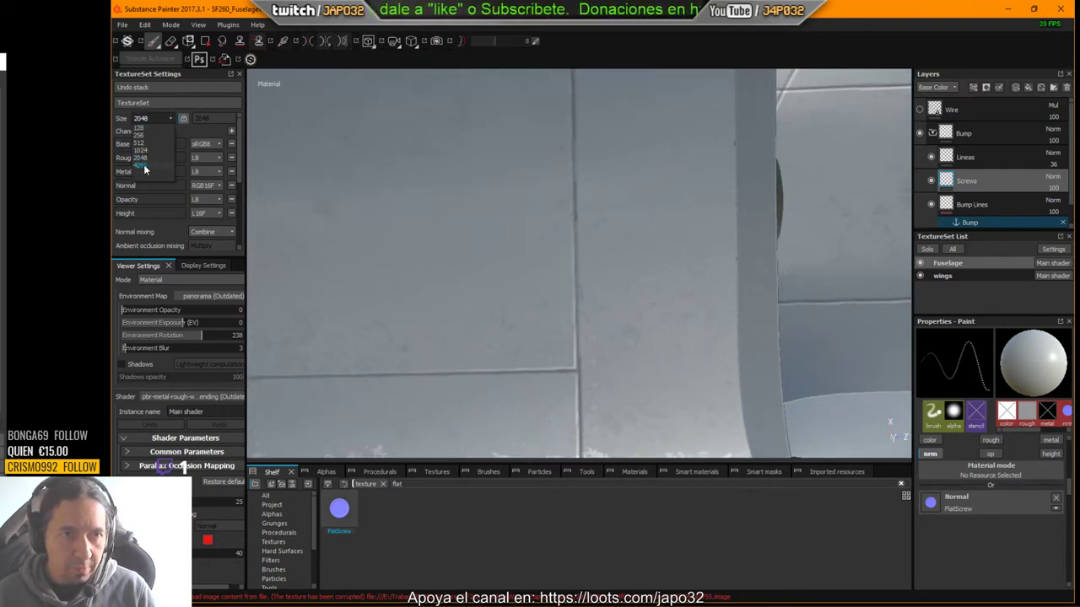
{"action": "left_click", "coordinate": [144, 166]}
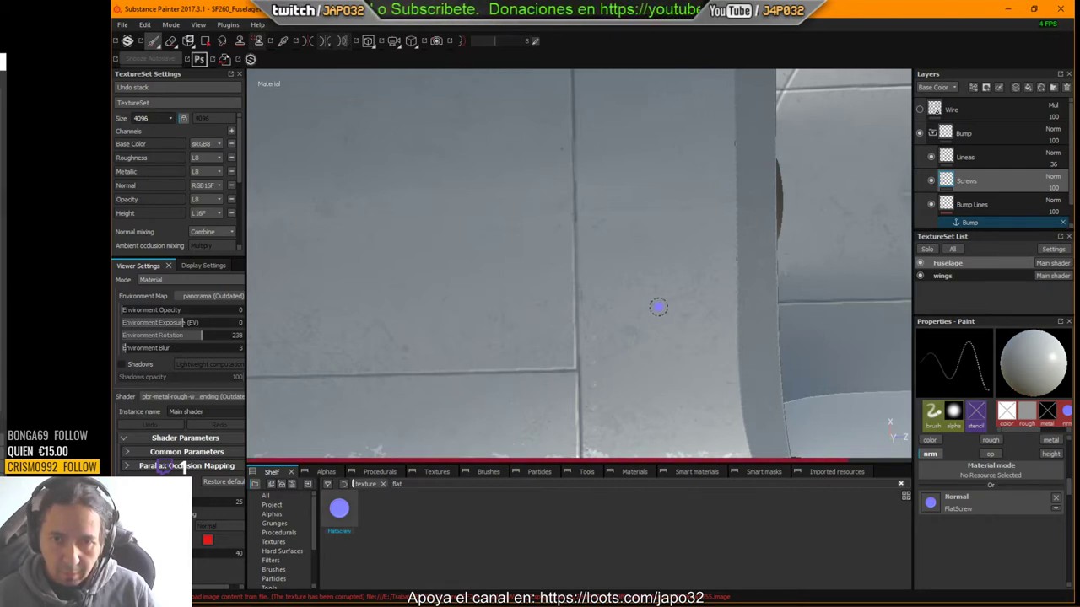
{"action": "middle_click_drag", "start_coordinate": [660, 312], "coordinate": [653, 199], "text": "alt"}
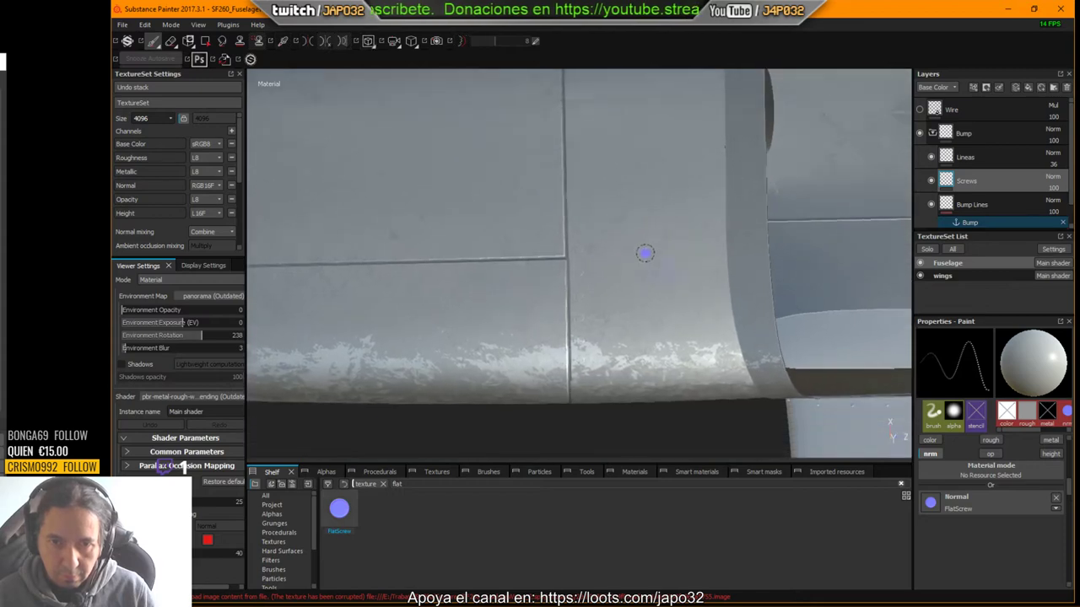
{"action": "scroll", "coordinate": [643, 260], "scroll_direction": "down", "scroll_amount": 2}
{"action": "scroll", "coordinate": [641, 262], "scroll_direction": "up", "scroll_amount": 4}
{"action": "left_click_drag", "start_coordinate": [642, 263], "coordinate": [637, 210], "text": "alt"}
{"action": "right_click_drag", "start_coordinate": [637, 210], "coordinate": [661, 349], "text": "alt"}
{"action": "right_click_drag", "start_coordinate": [653, 251], "coordinate": [624, 212], "text": "alt"}
{"action": "left_click_drag", "start_coordinate": [624, 212], "coordinate": [619, 205], "text": "alt"}
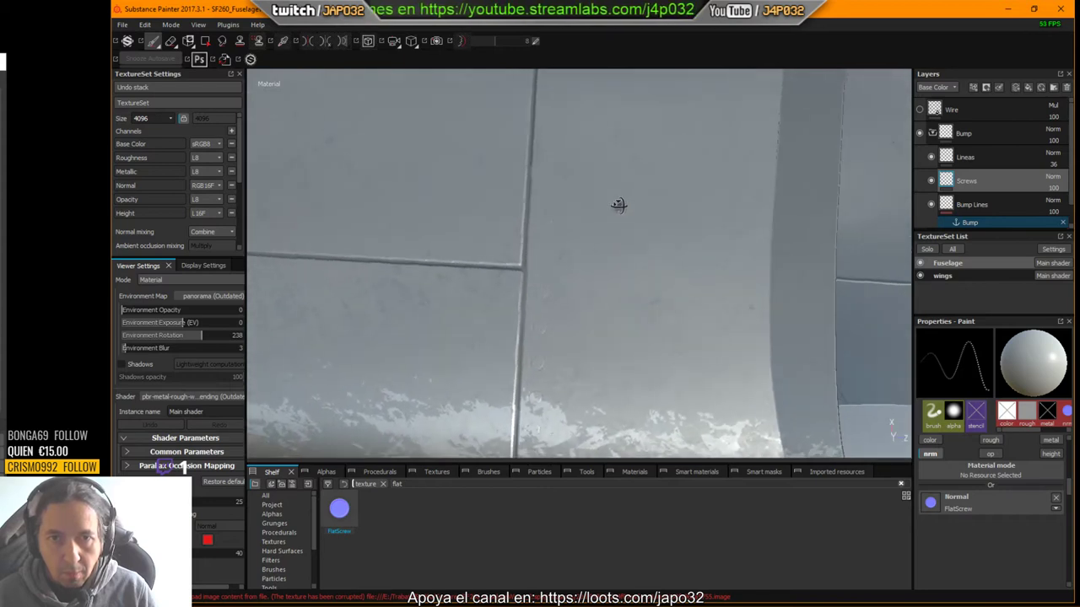
{"action": "middle_click_drag", "start_coordinate": [616, 202], "coordinate": [683, 345], "text": "alt"}
{"action": "right_click_drag", "start_coordinate": [683, 345], "coordinate": [661, 325], "text": "alt"}
{"action": "left_click_drag", "start_coordinate": [672, 327], "coordinate": [677, 326], "text": "alt"}
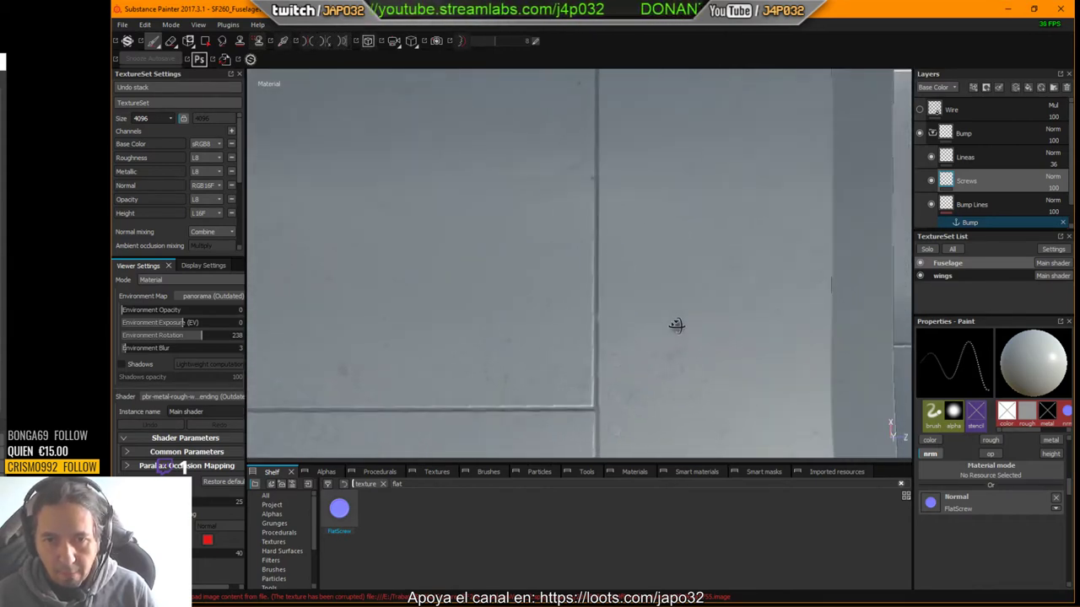
Step: Extend the straight line of FlatScrew stamps along the seam across the top of the fuselage toward the opposite side
{"action": "scroll", "coordinate": [637, 318], "scroll_direction": "down", "scroll_amount": 10}
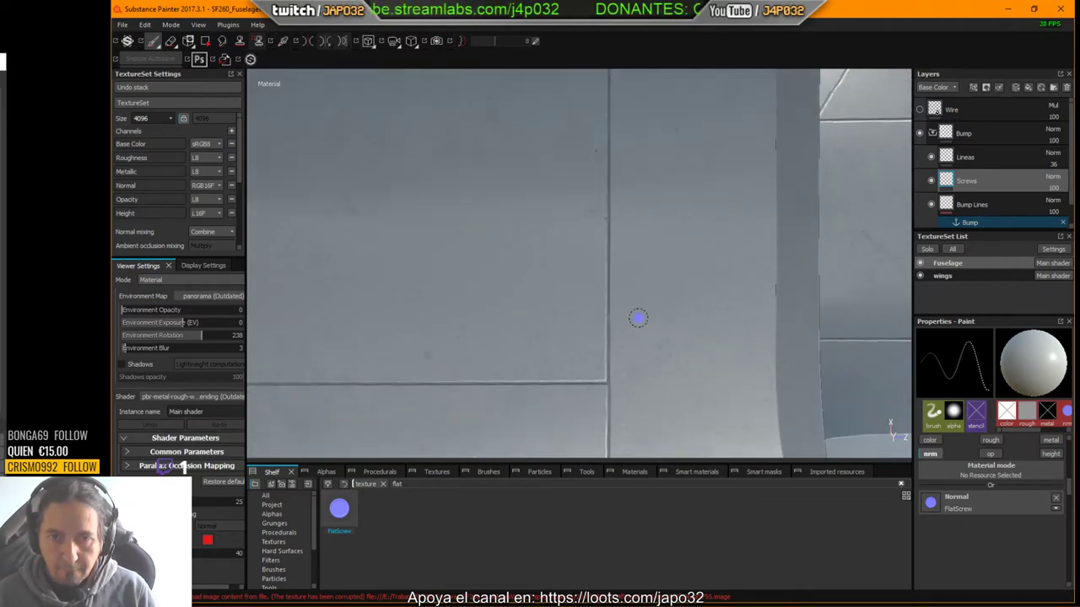
{"action": "scroll", "coordinate": [638, 317], "scroll_direction": "down", "scroll_amount": 2}
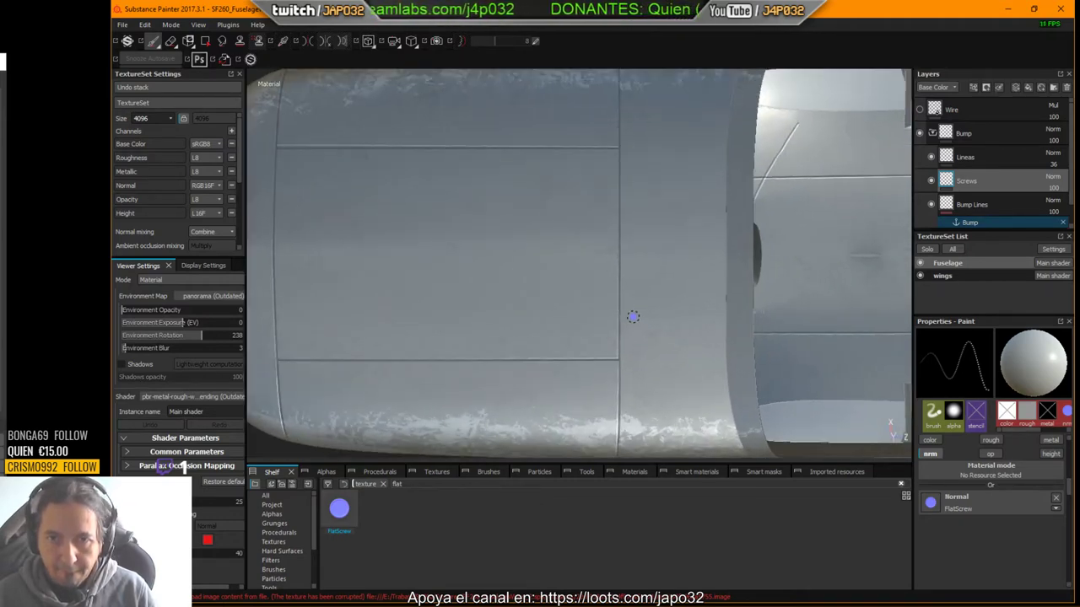
{"action": "scroll", "coordinate": [632, 316], "scroll_direction": "down", "scroll_amount": 2}
{"action": "scroll", "coordinate": [631, 320], "scroll_direction": "up", "scroll_amount": 7}
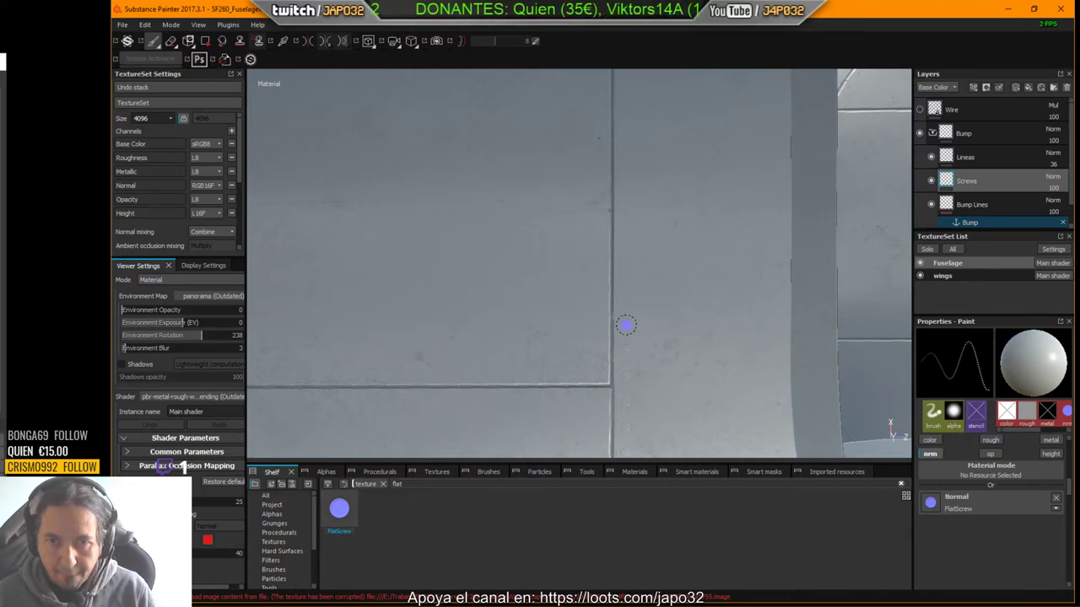
{"action": "key", "text": "shift"}
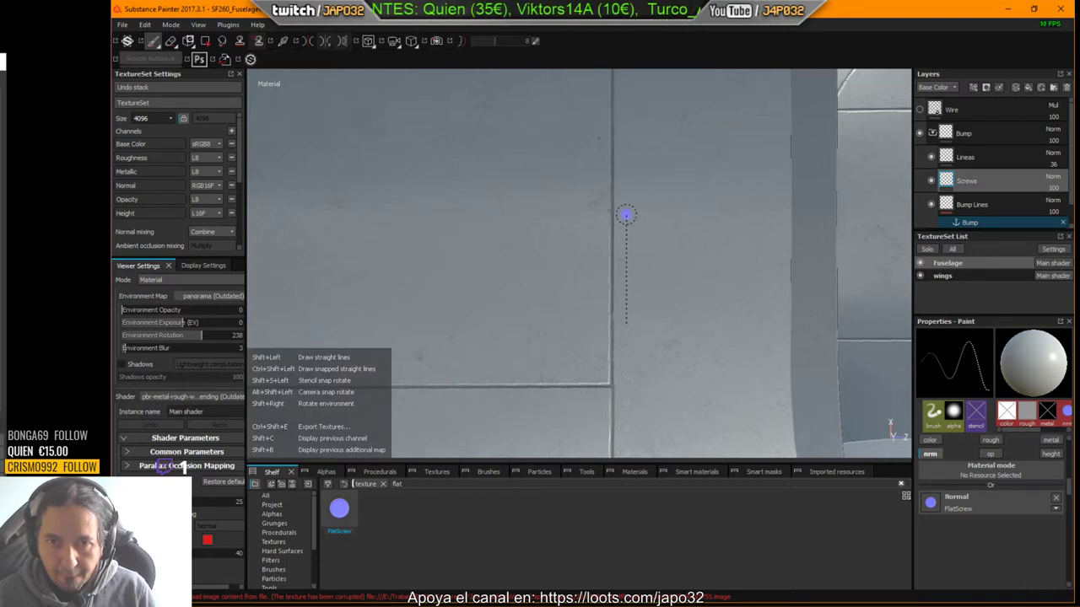
{"action": "scroll", "coordinate": [678, 201], "scroll_direction": "up", "scroll_amount": 4}
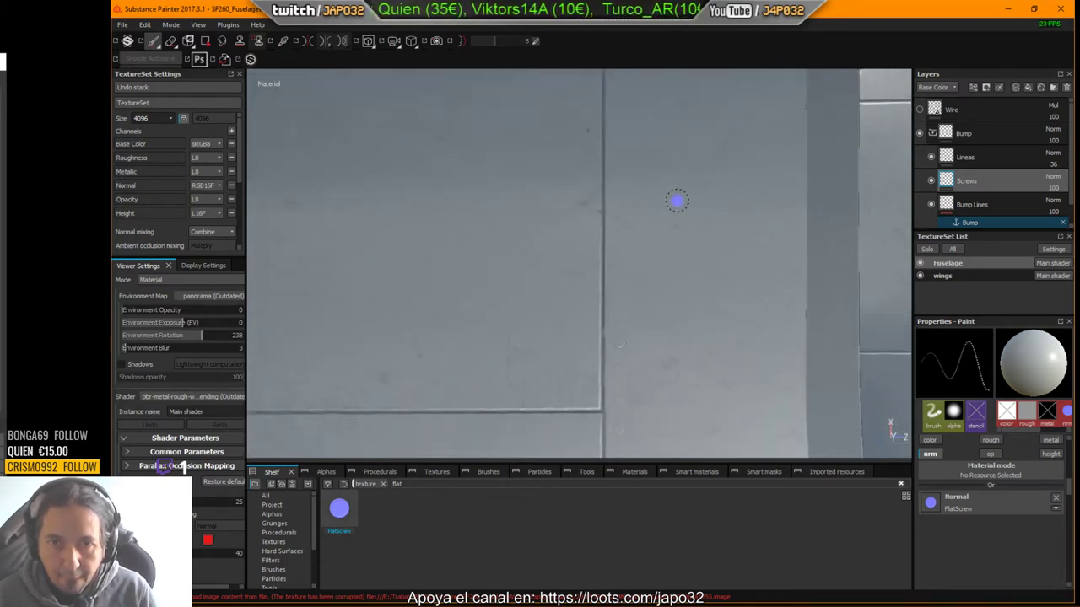
{"action": "scroll", "coordinate": [677, 201], "scroll_direction": "down", "scroll_amount": 4}
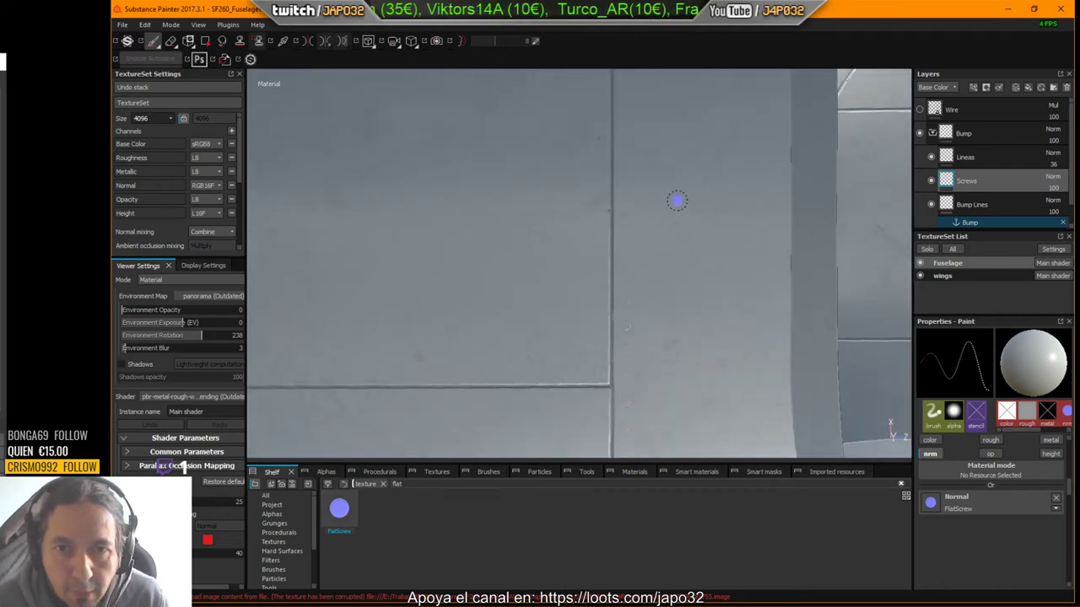
{"action": "left_click_drag", "start_coordinate": [672, 210], "coordinate": [699, 405], "text": "alt"}
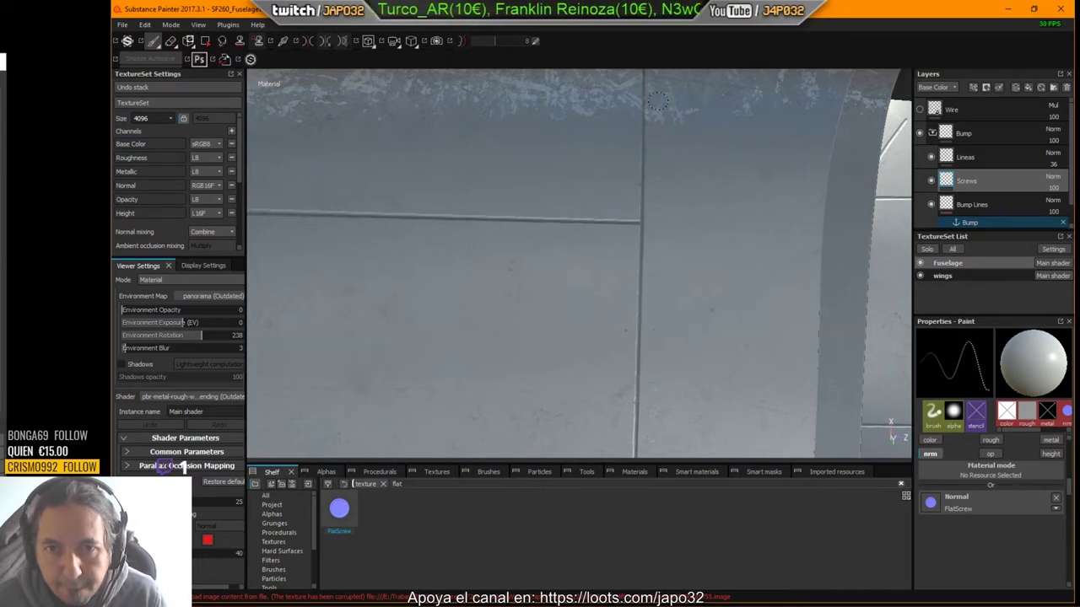
Step: Examine the screw line on the opposite side of the fuselage under rotated environment lighting
{"action": "left_click_drag", "start_coordinate": [744, 233], "coordinate": [295, 42], "text": "alt"}
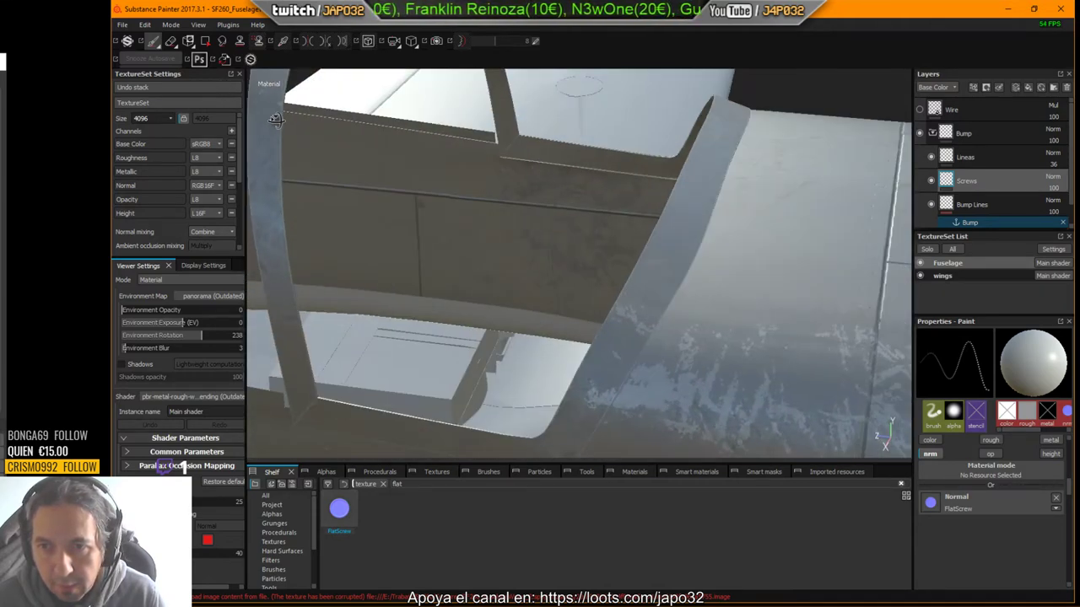
{"action": "left_click_drag", "start_coordinate": [857, 179], "coordinate": [727, 201], "text": "alt"}
{"action": "right_click_drag", "start_coordinate": [727, 201], "coordinate": [766, 278], "text": "shift"}
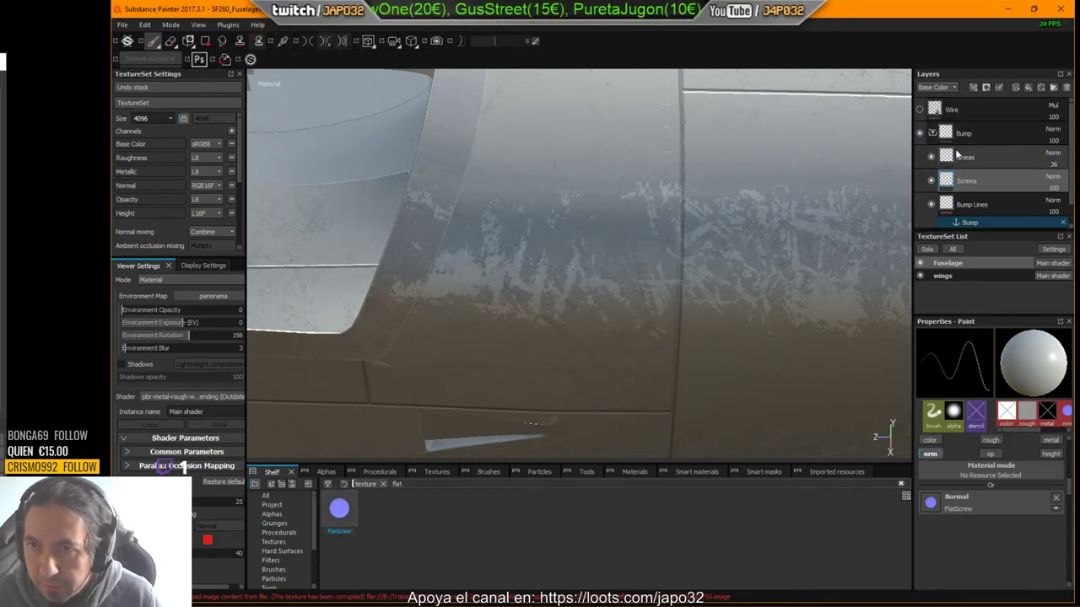
Step: Hide the Base color layer in the MetalBase folder to make the fuselage screws easier to read
{"action": "left_click_drag", "start_coordinate": [1072, 167], "coordinate": [1073, 197]}
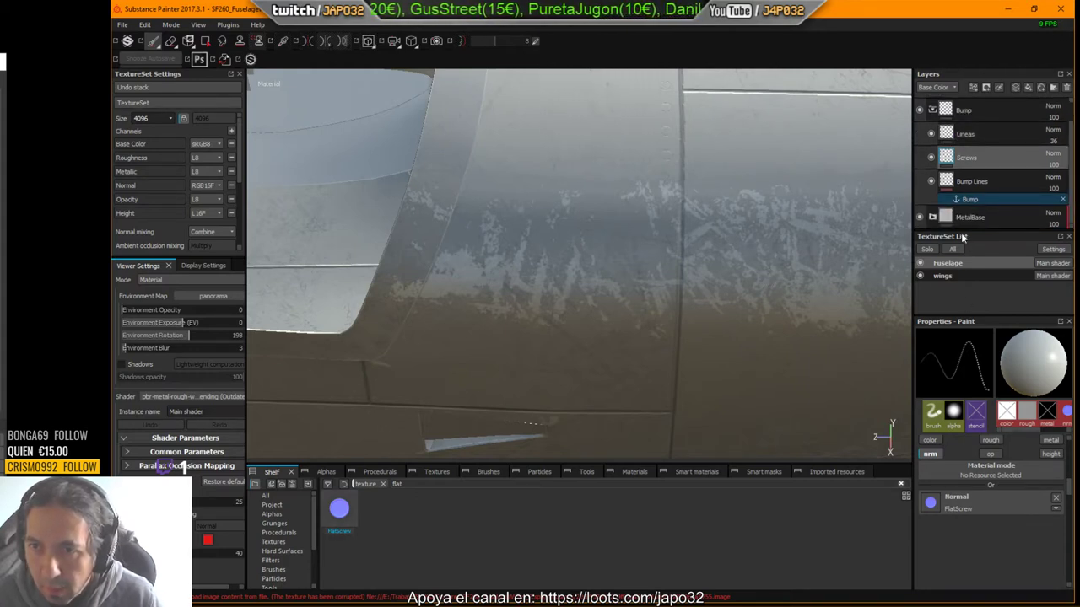
{"action": "scroll", "coordinate": [959, 213], "scroll_direction": "down", "scroll_amount": 2}
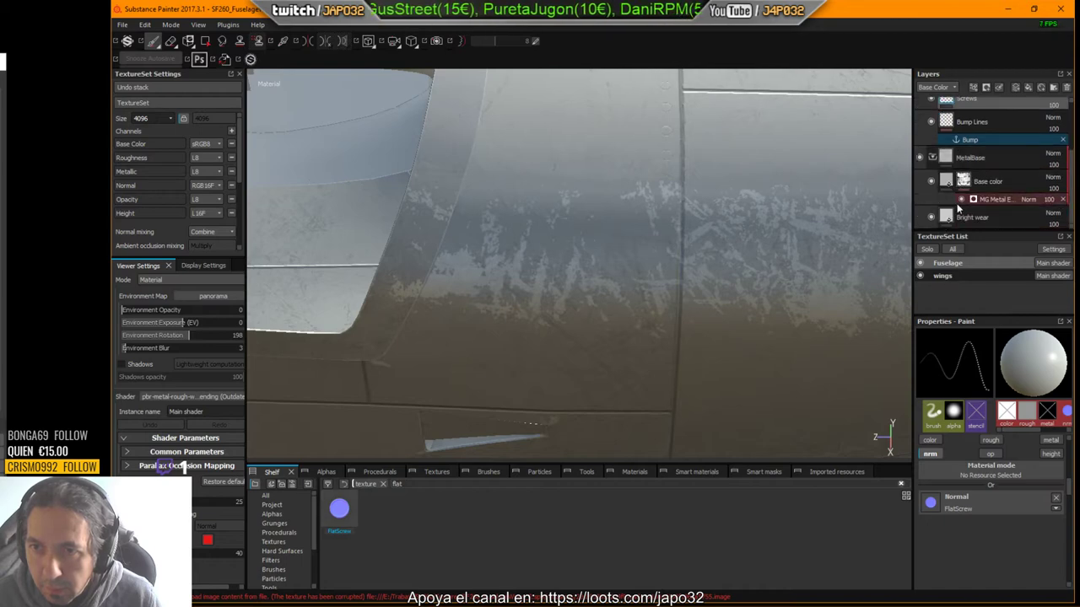
{"action": "left_click", "coordinate": [933, 180]}
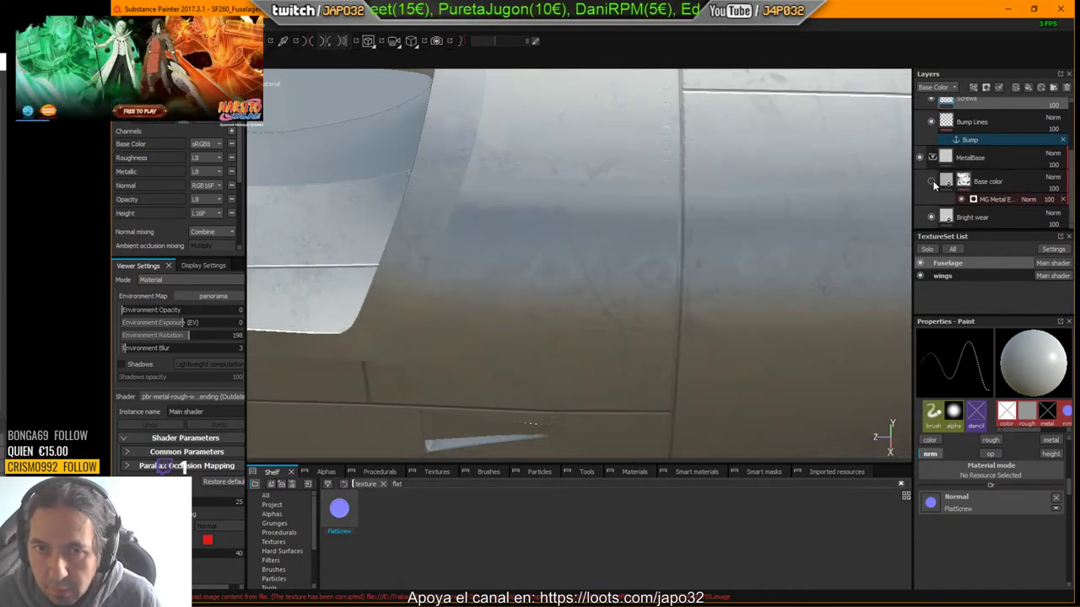
Step: Extend the FlatScrew column down beside the vertical seam to the horizontal panel line, with the environment lighting rotated
{"action": "left_click_drag", "start_coordinate": [611, 152], "coordinate": [658, 172], "text": "alt"}
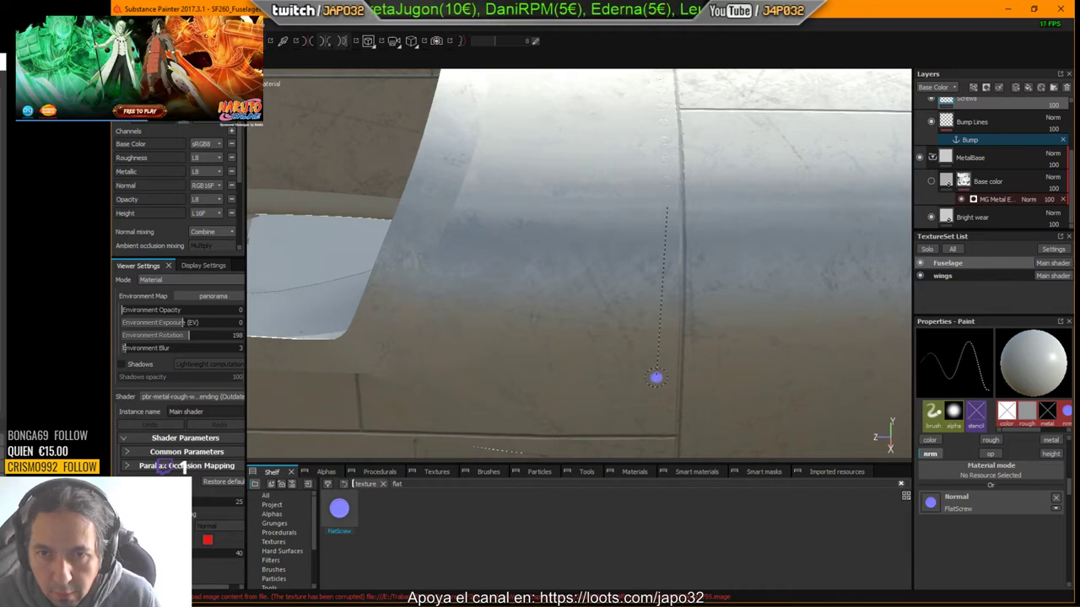
{"action": "key", "text": "shift"}
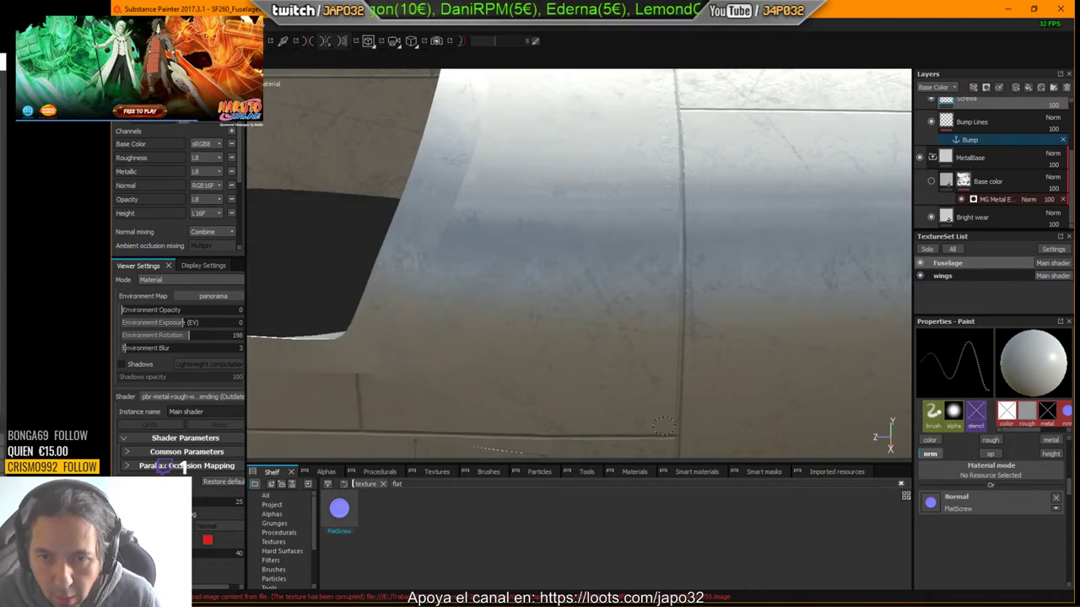
{"action": "left_click_drag", "start_coordinate": [717, 412], "coordinate": [728, 335], "text": "alt"}
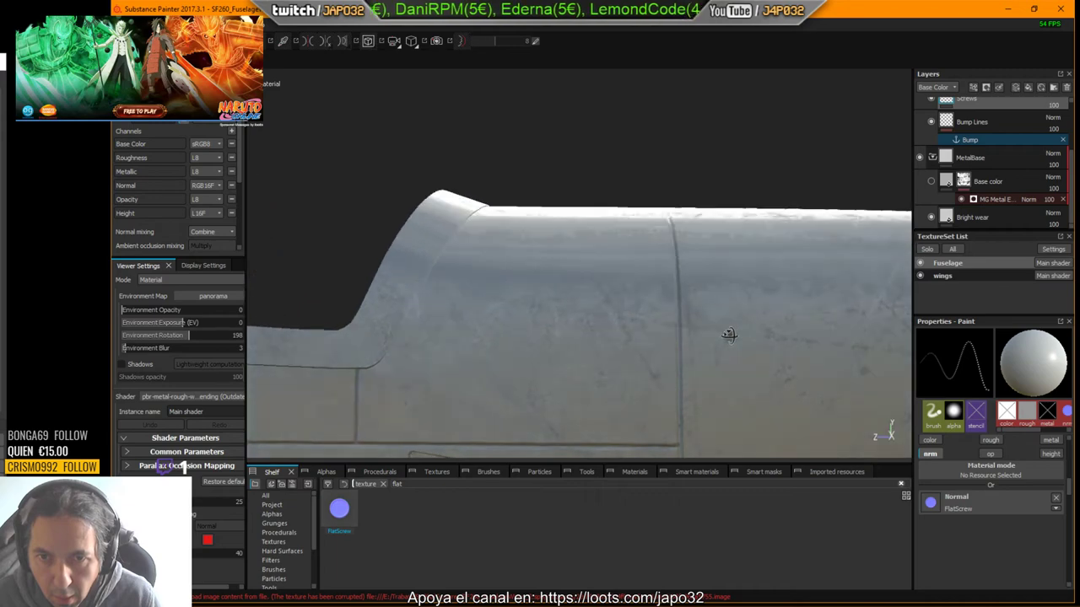
{"action": "right_click_drag", "start_coordinate": [728, 335], "coordinate": [779, 338], "text": "shift"}
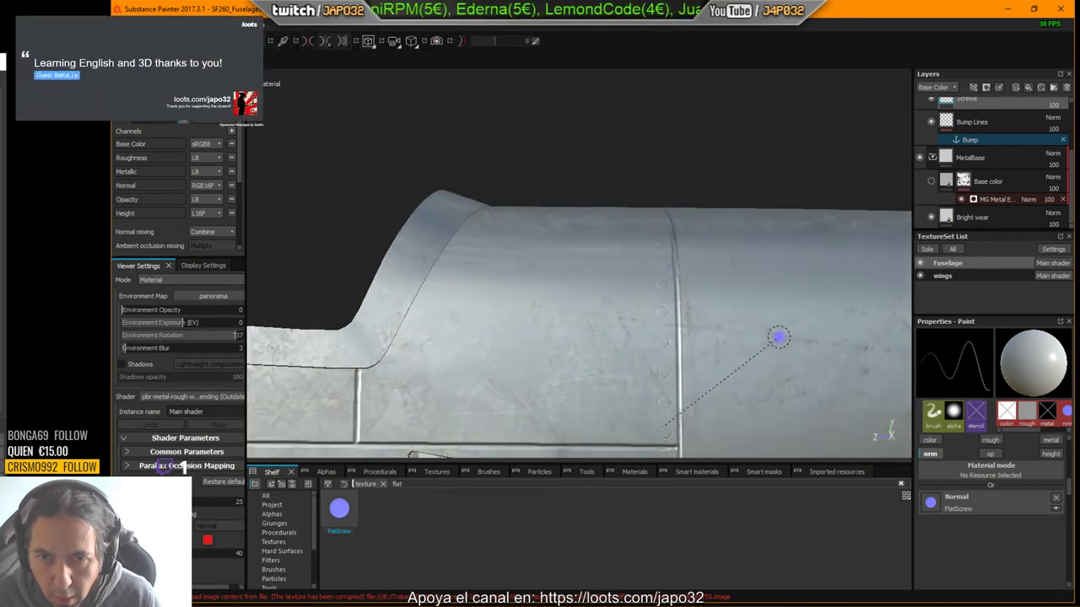
Step: Stamp a FlatScrew row above the horizontal panel line to the short vertical seam, with screws up that seam
{"action": "left_click_drag", "start_coordinate": [779, 338], "coordinate": [795, 393], "text": "alt"}
{"action": "middle_click_drag", "start_coordinate": [779, 384], "coordinate": [818, 252], "text": "alt"}
{"action": "left_click_drag", "start_coordinate": [818, 253], "coordinate": [798, 218], "text": "alt"}
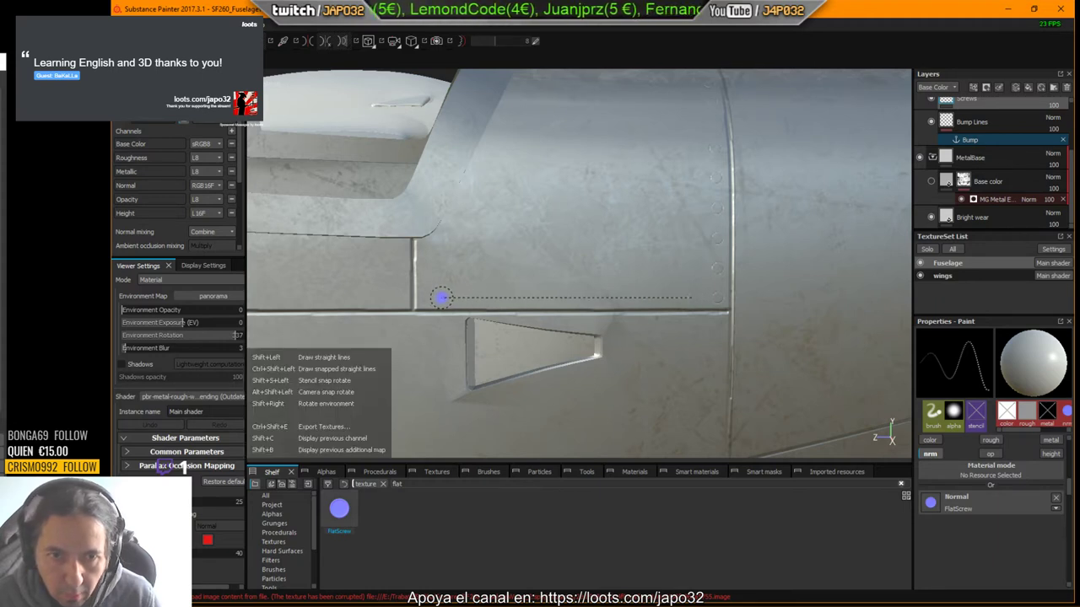
{"action": "left_click", "coordinate": [426, 298], "text": "shift"}
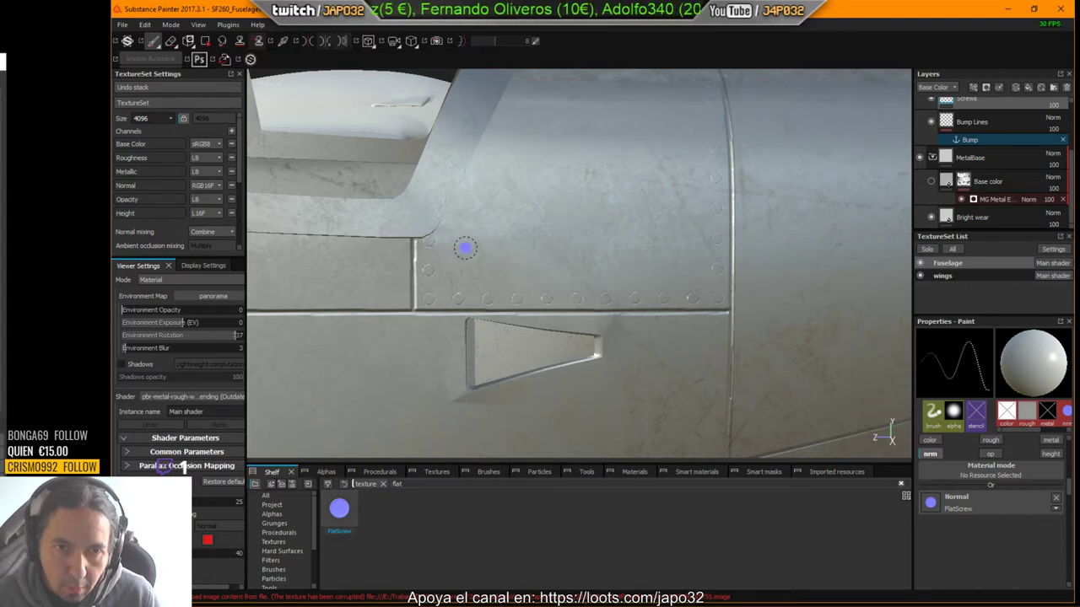
Step: Stamp a matching short column of FlatScrews on the other side of the short seam below the cockpit edge
{"action": "left_click_drag", "start_coordinate": [565, 232], "coordinate": [604, 244], "text": "alt"}
{"action": "key", "text": "ctrl"}
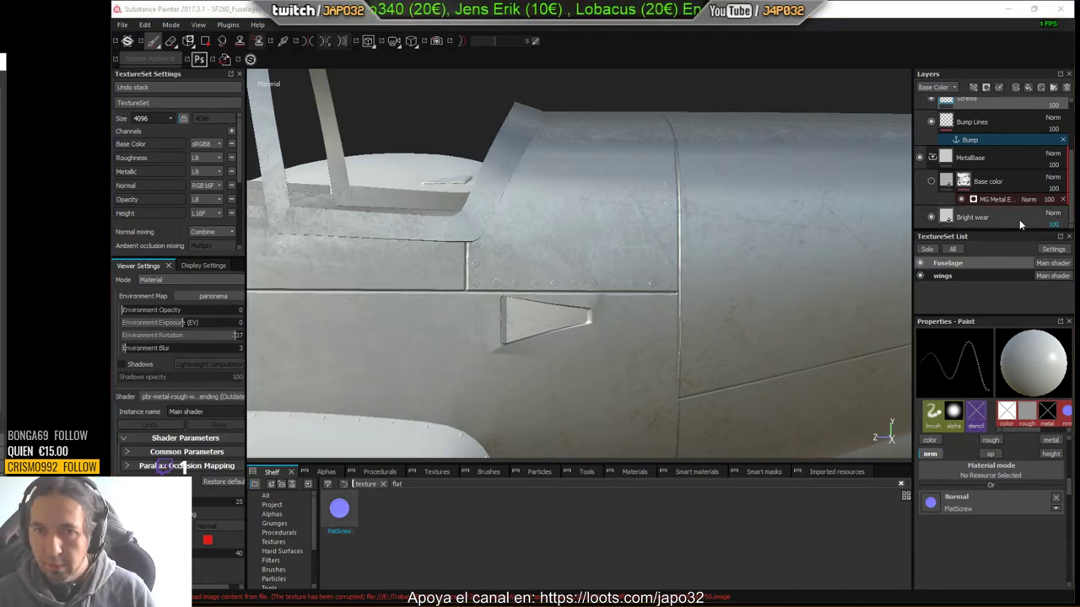
{"action": "left_click_drag", "start_coordinate": [704, 248], "coordinate": [687, 267], "text": "alt"}
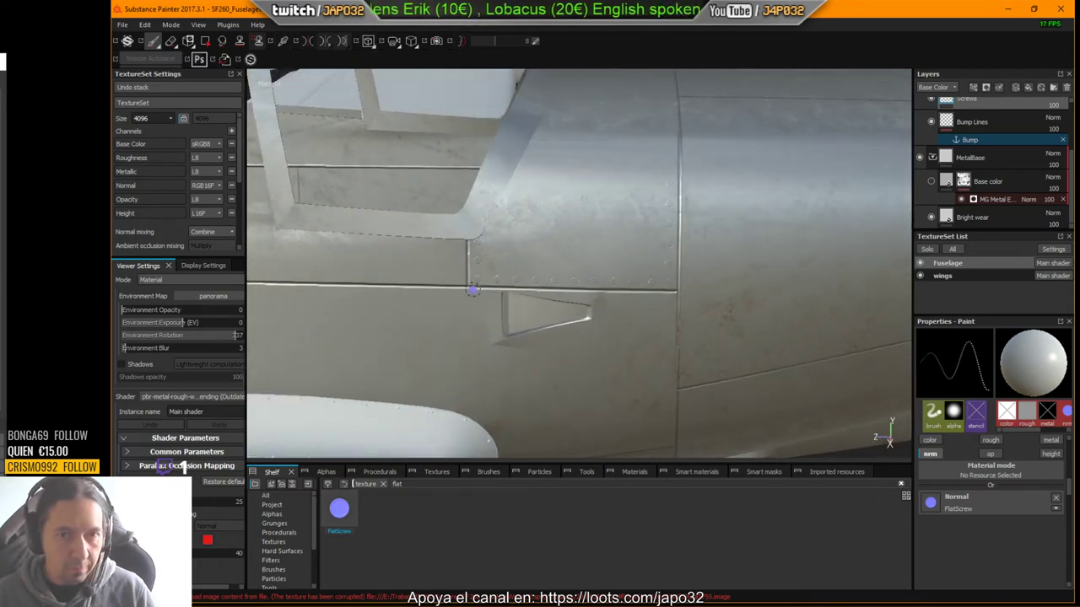
{"action": "left_click_drag", "start_coordinate": [472, 289], "coordinate": [627, 262], "text": "alt"}
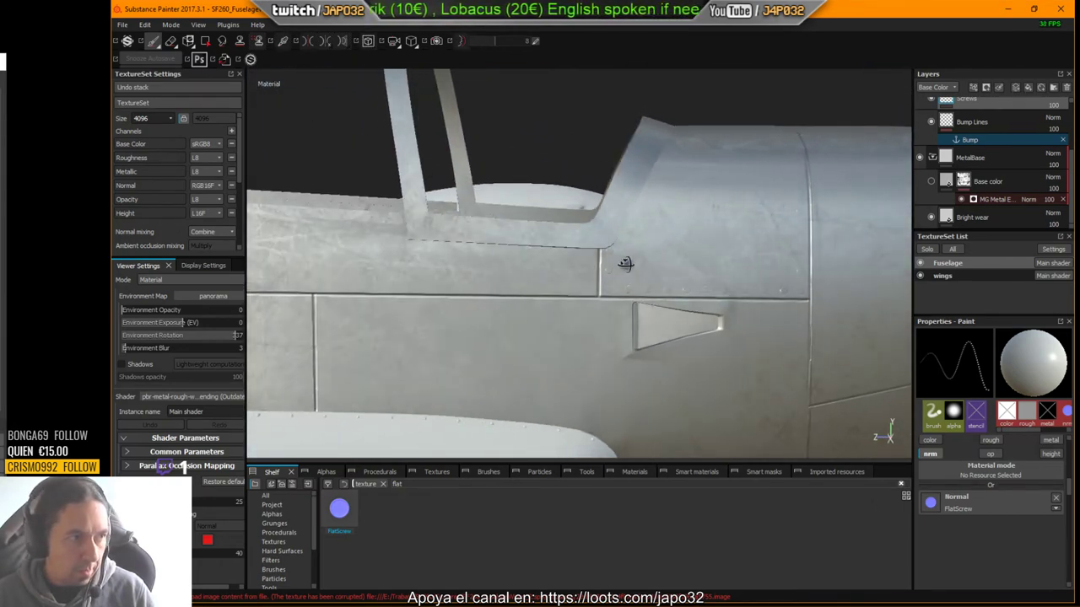
{"action": "right_click_drag", "start_coordinate": [625, 263], "coordinate": [895, 245], "text": "alt"}
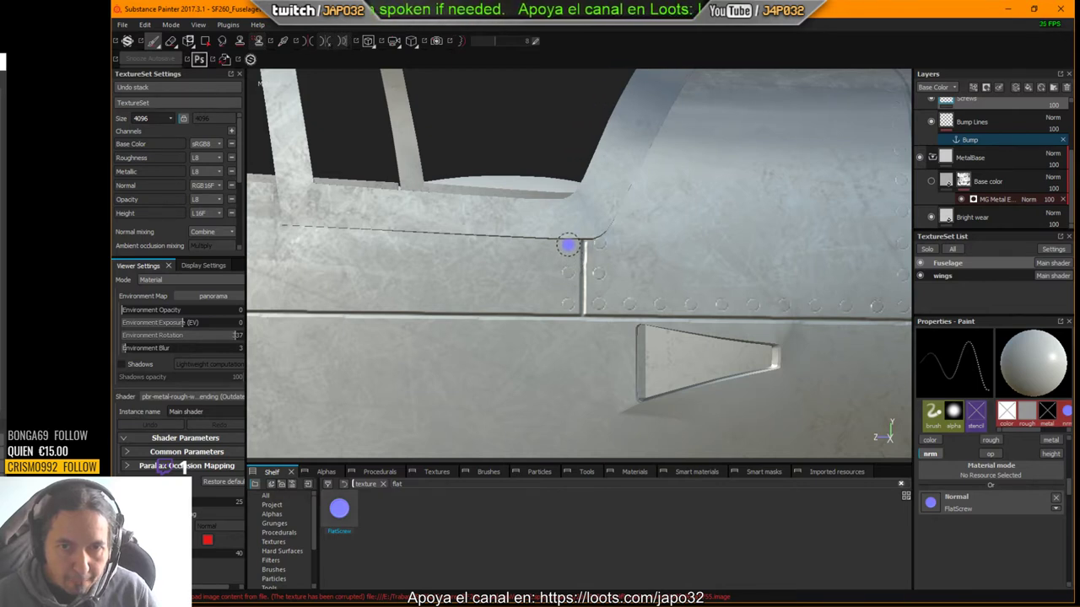
Step: Continue the straight FlatScrew row above the horizontal panel line along the cockpit side to the next vertical seam
{"action": "mouse_move", "coordinate": [588, 328]}
{"action": "left_mouse_down", "text": "alt"}
{"action": "mouse_move", "coordinate": [576, 301]}
{"action": "mouse_move", "coordinate": [759, 286]}
{"action": "left_mouse_up", "text": "alt"}
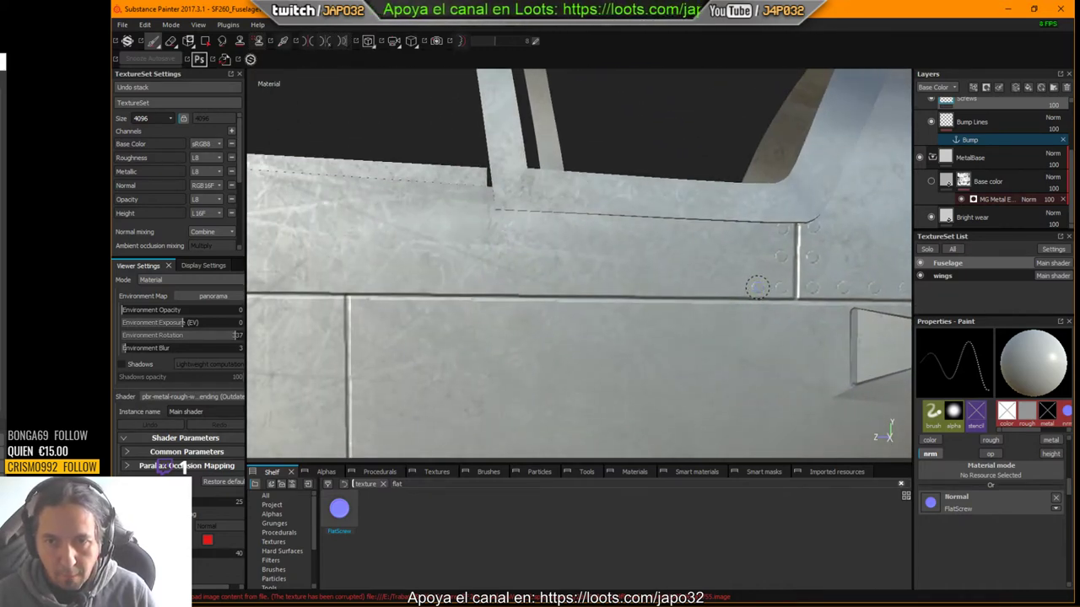
{"action": "key", "text": "shift"}
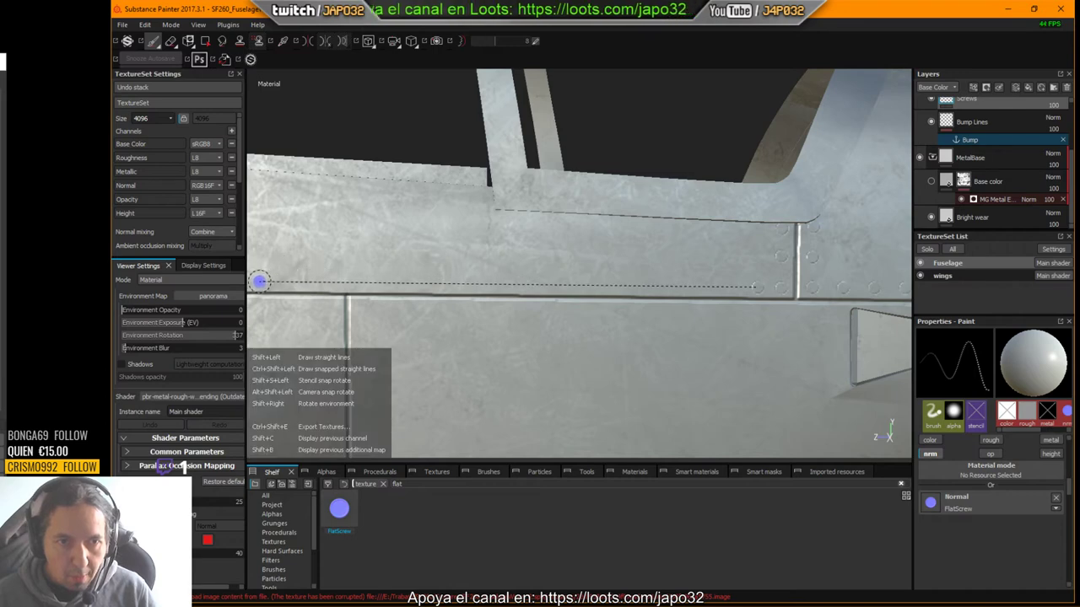
{"action": "left_click", "coordinate": [260, 282], "text": "shift"}
{"action": "left_click_drag", "start_coordinate": [356, 328], "coordinate": [761, 312], "text": "alt"}
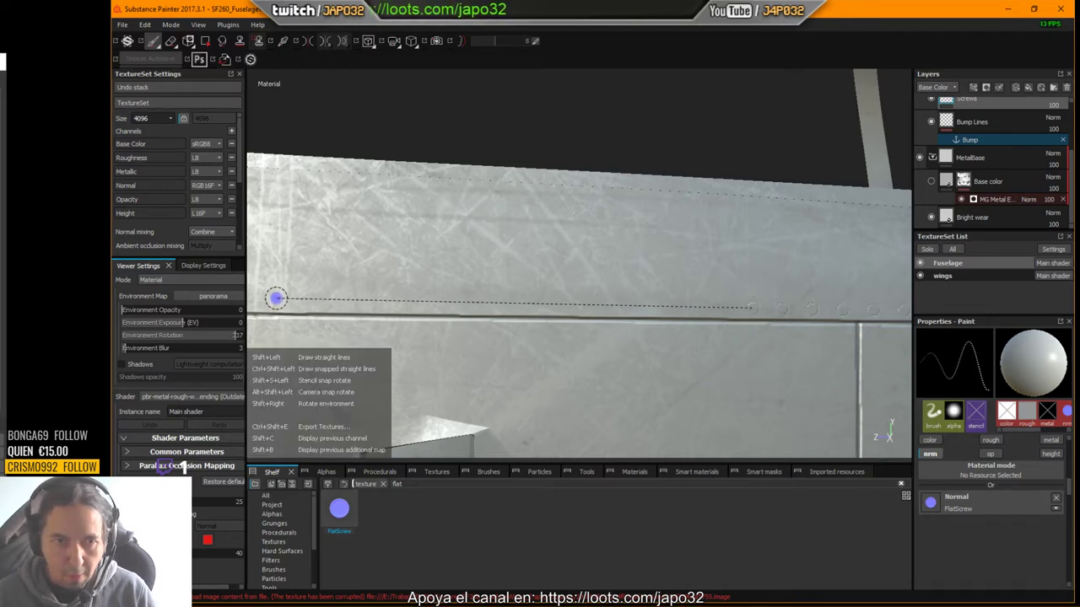
{"action": "key", "text": "shift"}
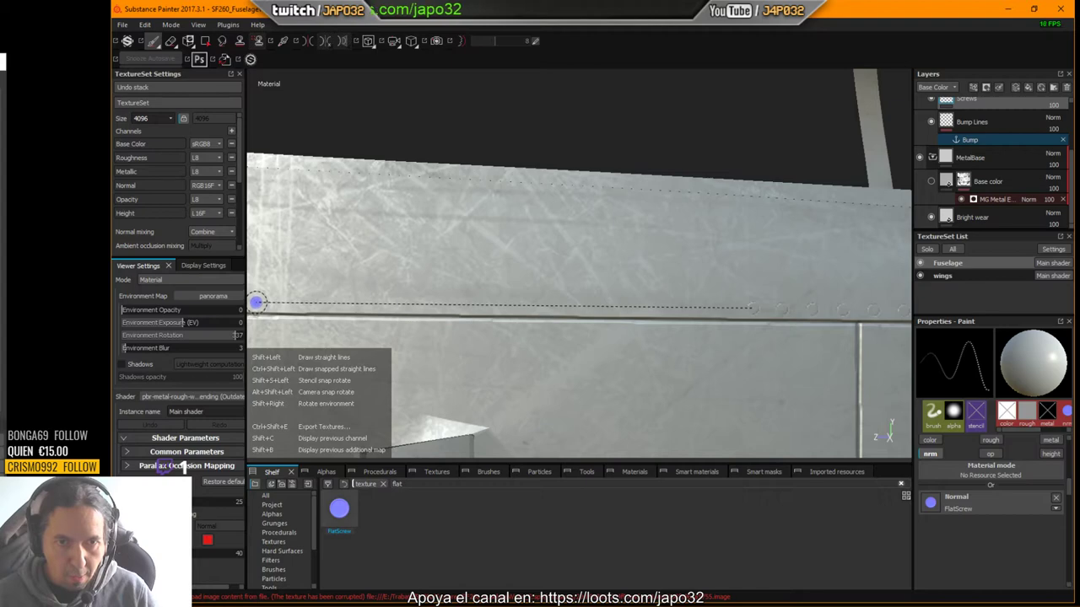
{"action": "left_click", "coordinate": [255, 302], "text": "shift"}
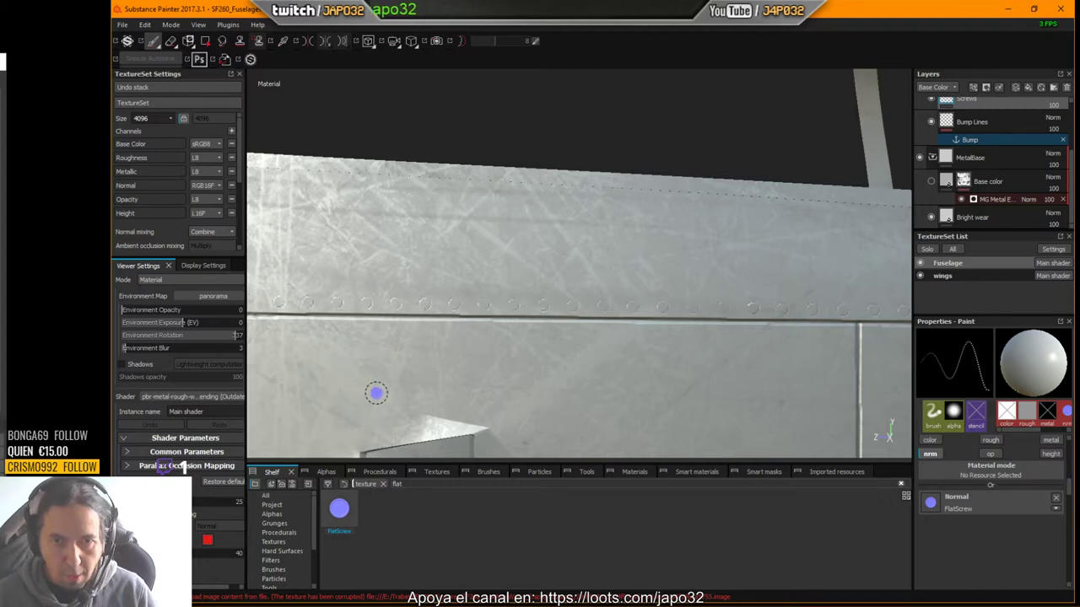
{"action": "mouse_move", "coordinate": [390, 400]}
{"action": "middle_mouse_down", "text": "alt"}
{"action": "mouse_move", "coordinate": [695, 431]}
{"action": "mouse_move", "coordinate": [798, 419]}
{"action": "middle_mouse_up", "text": "alt"}
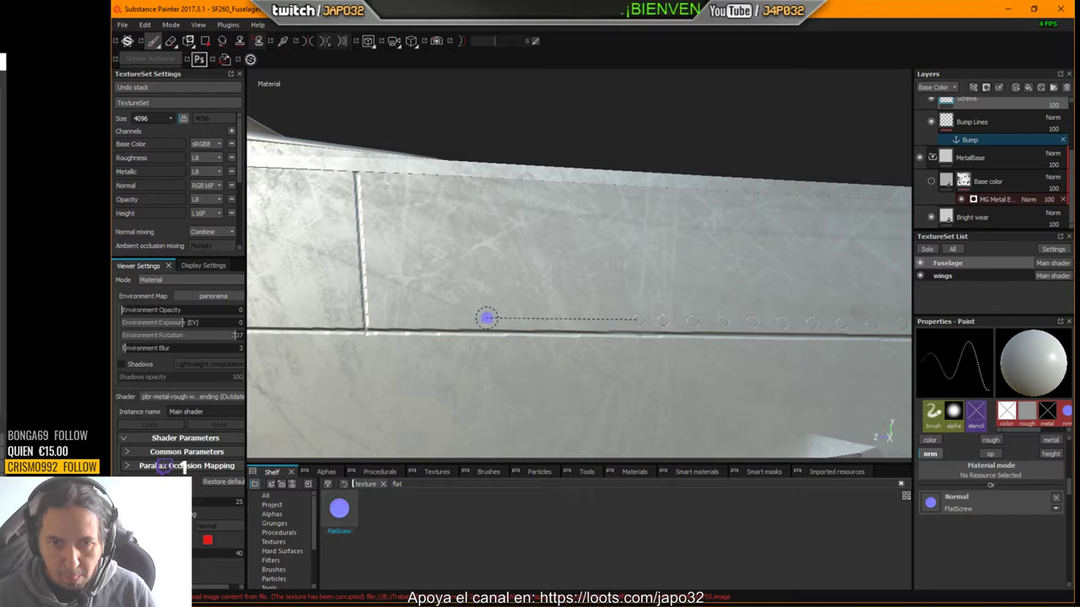
{"action": "left_click", "coordinate": [381, 317], "text": "shift"}
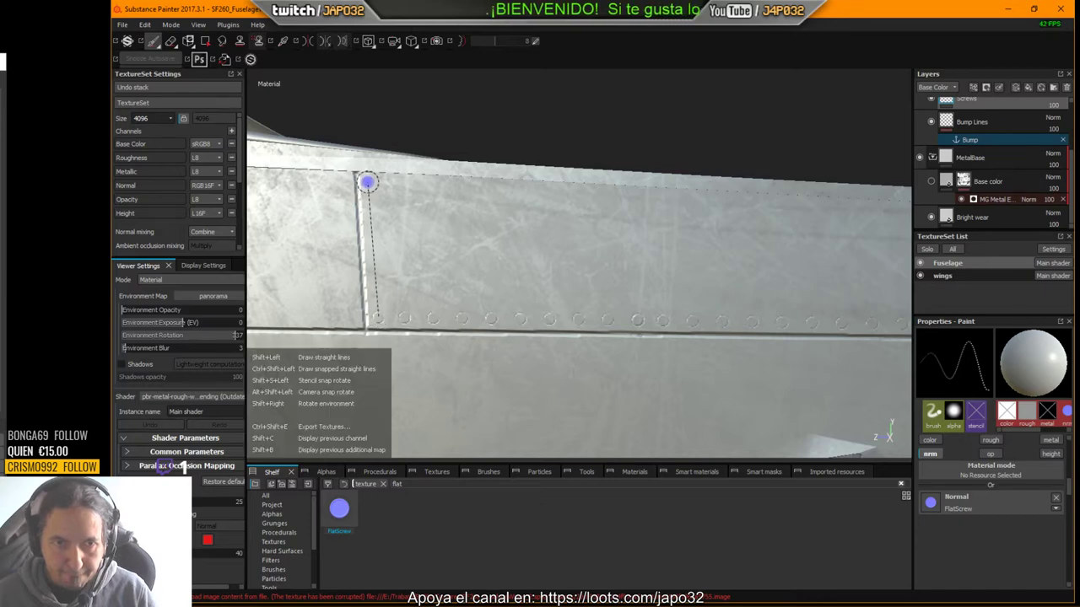
Step: Stamp straight FlatScrew columns up both sides of the vertical seam to the cockpit edge line
{"action": "left_click", "coordinate": [367, 180], "text": "shift"}
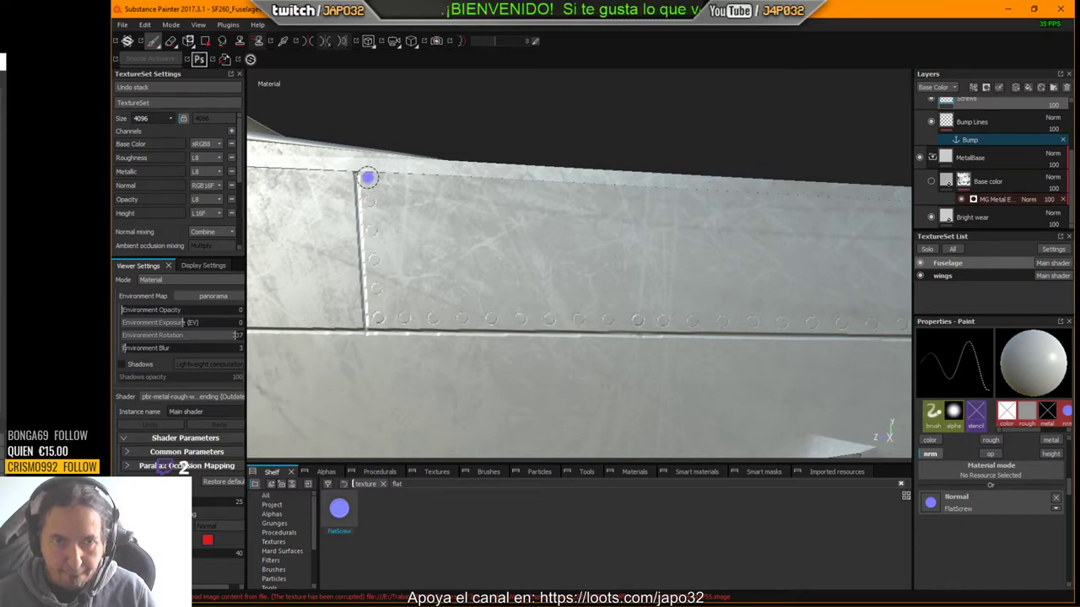
{"action": "mouse_move", "coordinate": [444, 241]}
{"action": "left_mouse_down", "text": "alt"}
{"action": "mouse_move", "coordinate": [619, 262]}
{"action": "mouse_move", "coordinate": [540, 210]}
{"action": "left_mouse_up", "text": "alt"}
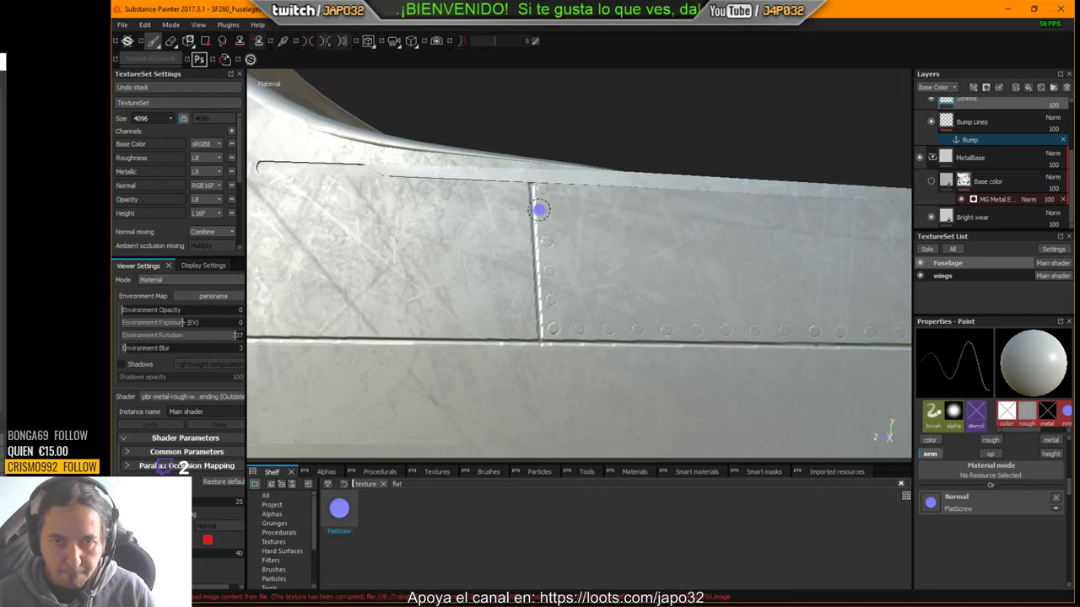
{"action": "left_click", "coordinate": [524, 329]}
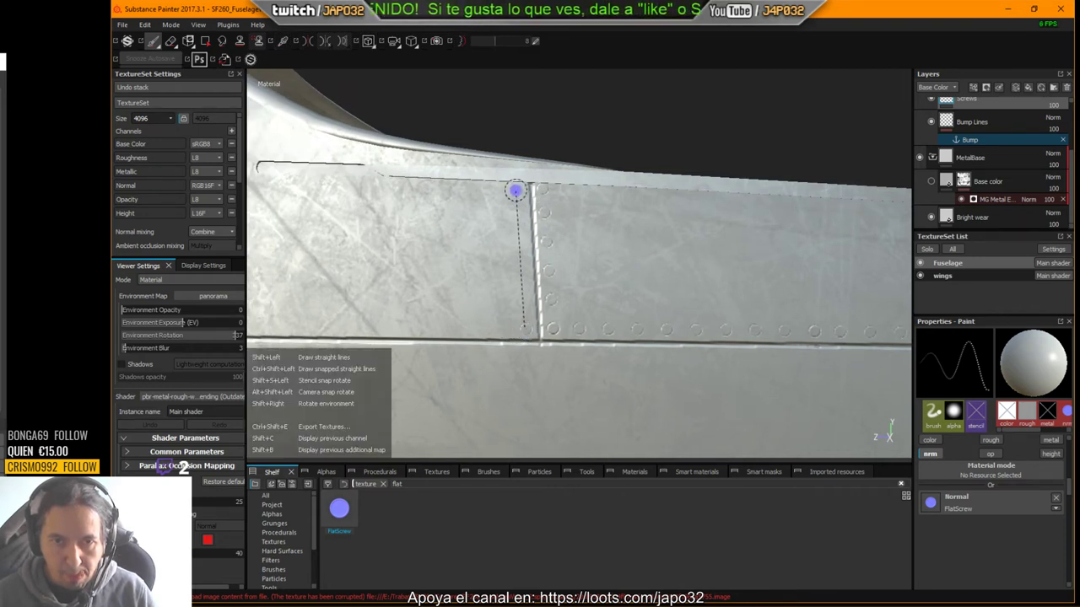
{"action": "left_click", "coordinate": [515, 187], "text": "shift"}
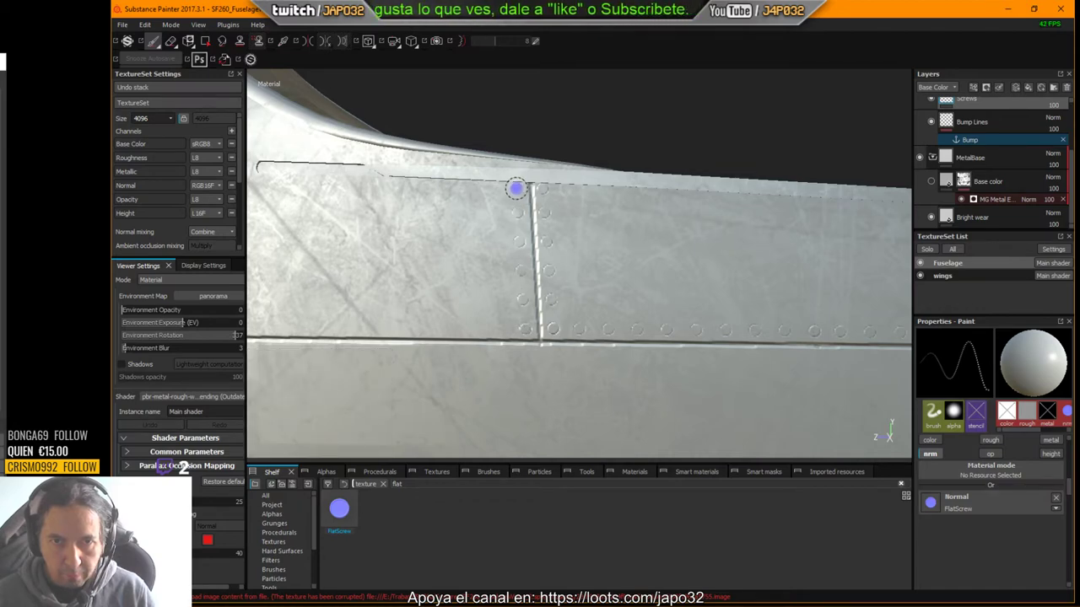
Step: Run the FlatScrew row above the horizontal panel line from that seam to the next long vertical seam
{"action": "mouse_move", "coordinate": [520, 202]}
{"action": "left_mouse_down", "text": "alt"}
{"action": "mouse_move", "coordinate": [607, 323]}
{"action": "mouse_move", "coordinate": [679, 315]}
{"action": "left_mouse_up", "text": "alt"}
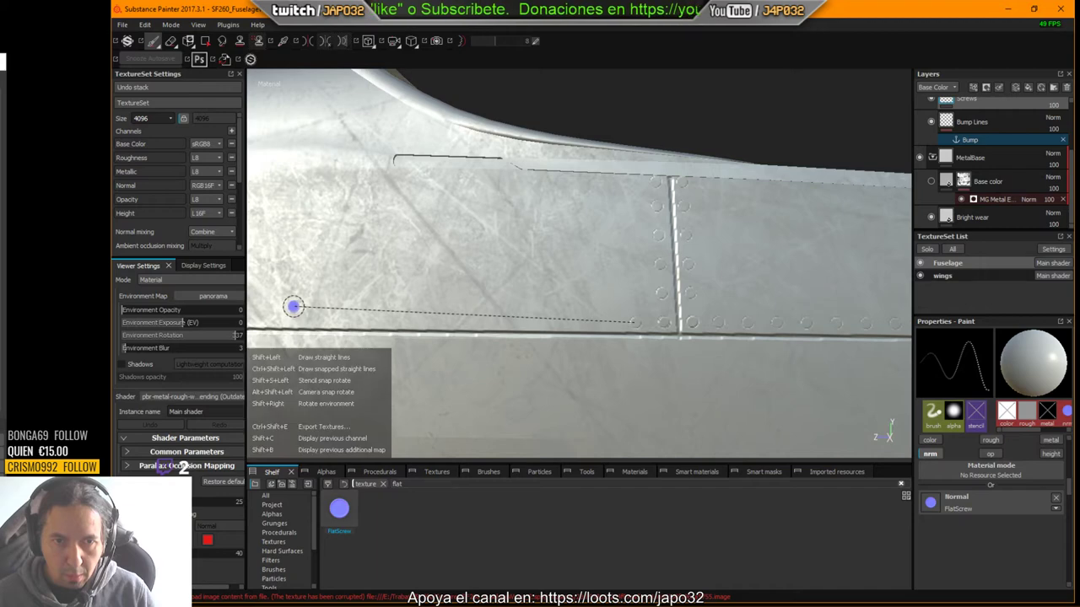
{"action": "left_click_drag", "start_coordinate": [293, 306], "coordinate": [822, 340], "text": "alt"}
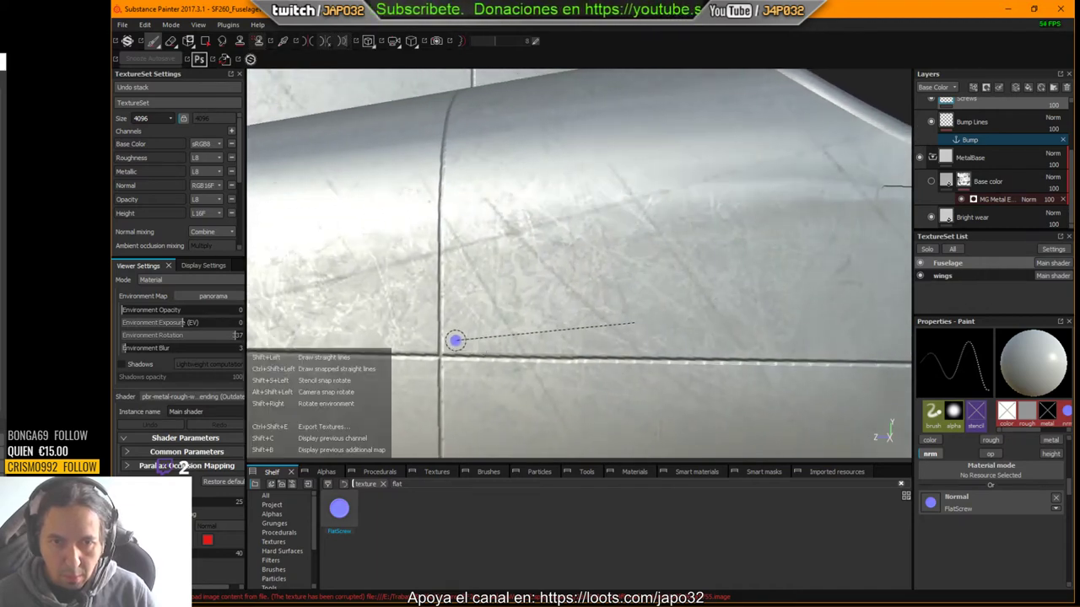
{"action": "mouse_move", "coordinate": [646, 340]}
{"action": "left_mouse_down", "text": "alt"}
{"action": "mouse_move", "coordinate": [663, 309]}
{"action": "mouse_move", "coordinate": [682, 332]}
{"action": "mouse_move", "coordinate": [635, 337]}
{"action": "left_mouse_up", "text": "alt"}
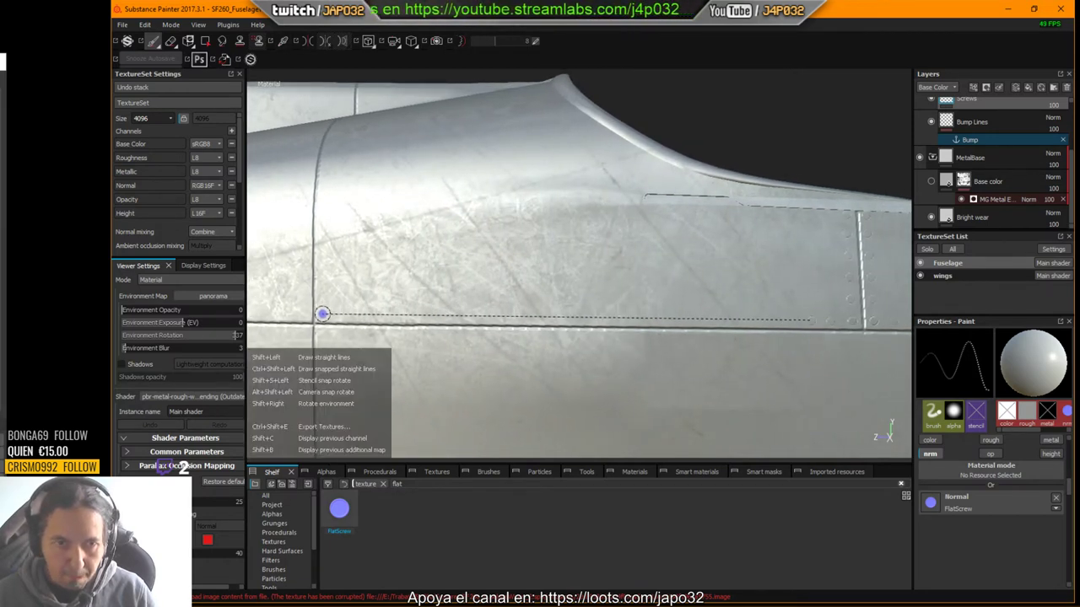
{"action": "mouse_move", "coordinate": [323, 313]}
{"action": "left_mouse_down", "text": "alt"}
{"action": "mouse_move", "coordinate": [443, 309]}
{"action": "mouse_move", "coordinate": [636, 332]}
{"action": "mouse_move", "coordinate": [649, 351]}
{"action": "mouse_move", "coordinate": [669, 352]}
{"action": "mouse_move", "coordinate": [733, 311]}
{"action": "mouse_move", "coordinate": [595, 340]}
{"action": "left_mouse_up", "text": "alt"}
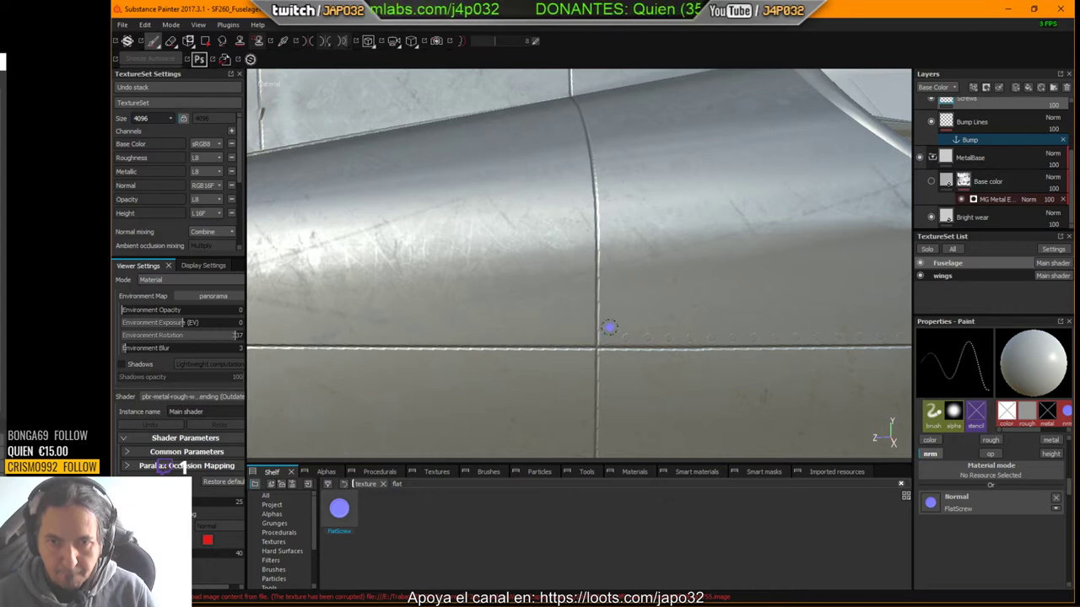
Step: Stamp a FlatScrew column up the cockpit-facing side of the long vertical seam, over the curved fuselage surface
{"action": "middle_click_drag", "start_coordinate": [622, 256], "coordinate": [611, 253], "text": "alt"}
{"action": "left_click_drag", "start_coordinate": [612, 253], "coordinate": [591, 254], "text": "alt"}
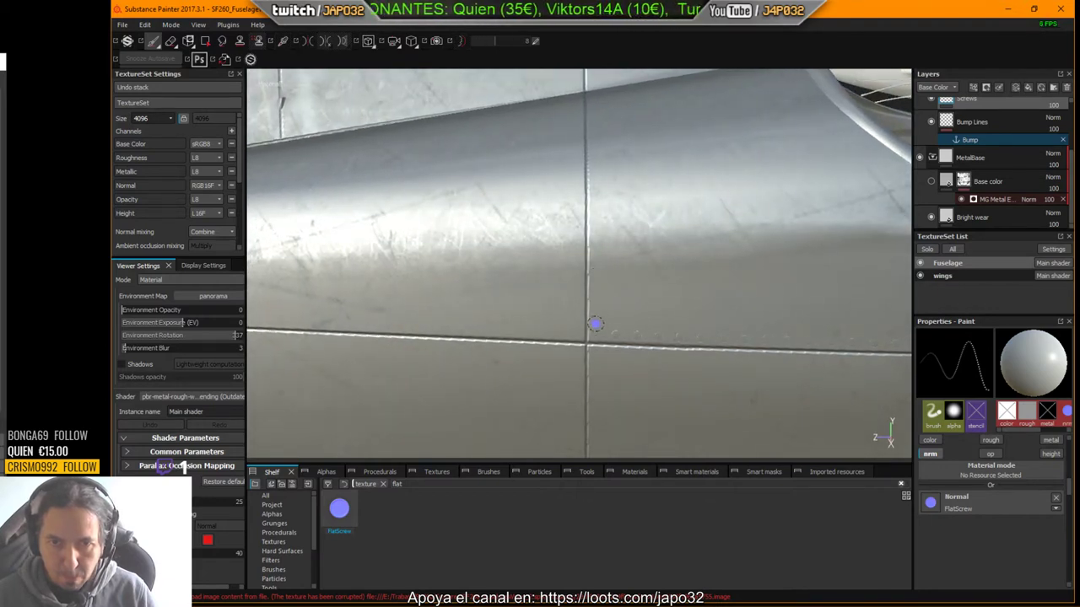
{"action": "left_click", "coordinate": [595, 332]}
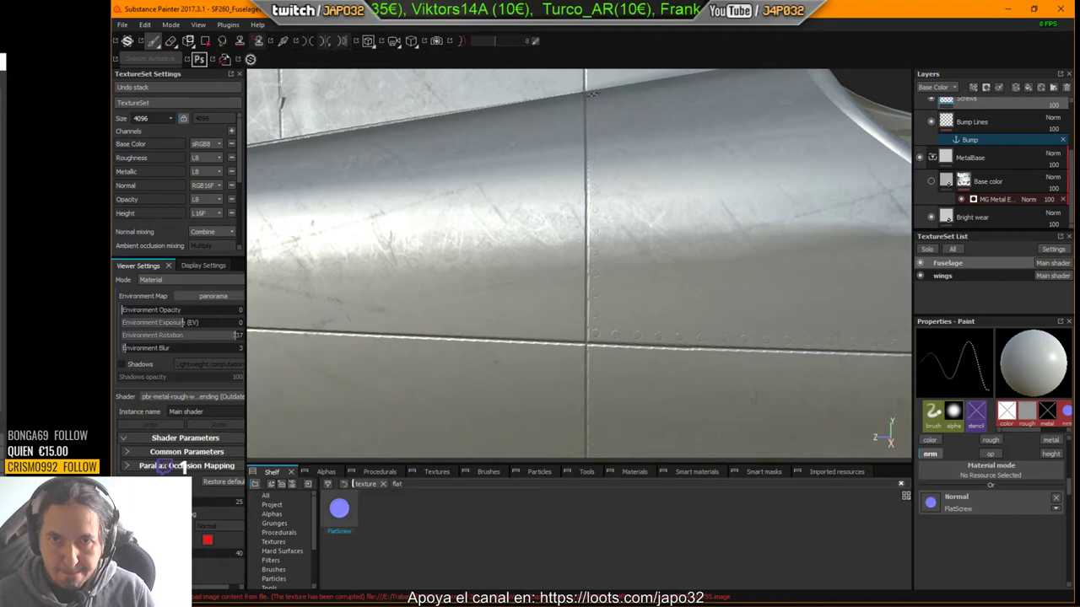
{"action": "left_click_drag", "start_coordinate": [704, 301], "coordinate": [700, 364], "text": "alt"}
{"action": "right_click_drag", "start_coordinate": [699, 364], "coordinate": [872, 279], "text": "alt"}
{"action": "right_click_drag", "start_coordinate": [636, 245], "coordinate": [702, 227], "text": "alt"}
{"action": "left_click_drag", "start_coordinate": [702, 227], "coordinate": [646, 211], "text": "alt"}
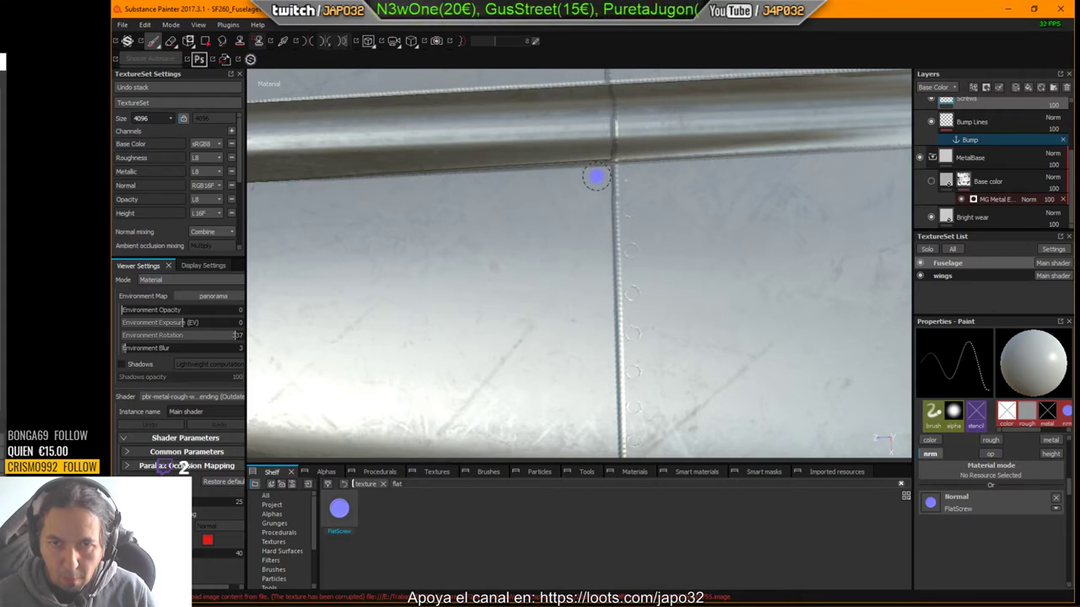
Step: Stamp the matching straight FlatScrew column on the opposite side of the long vertical seam, starting above the panel line
{"action": "left_click_drag", "start_coordinate": [596, 188], "coordinate": [638, 162], "text": "alt"}
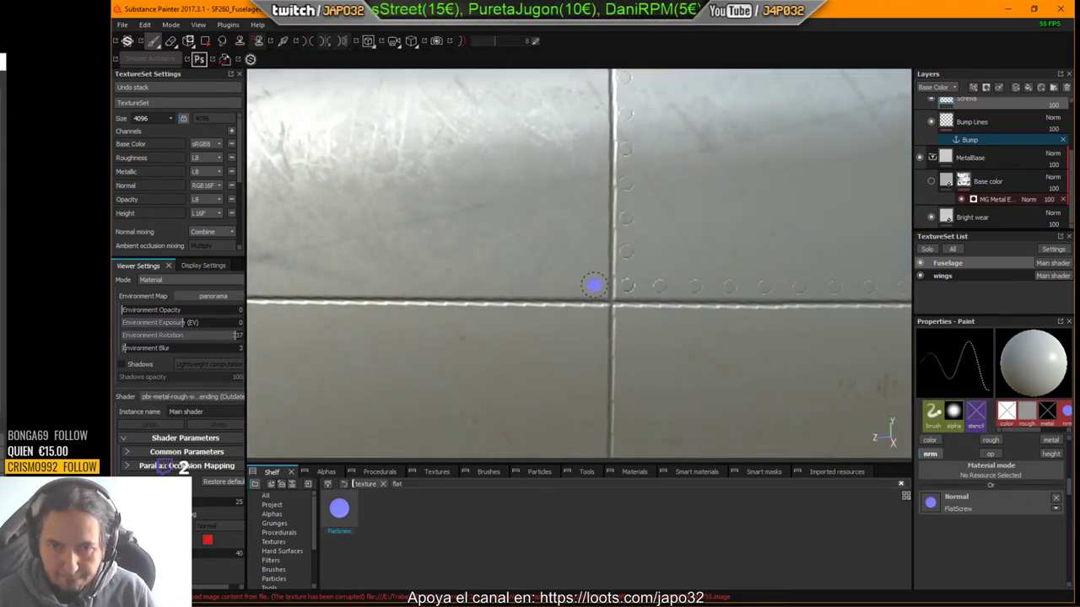
{"action": "mouse_move", "coordinate": [594, 286]}
{"action": "left_mouse_down", "text": "alt"}
{"action": "mouse_move", "coordinate": [573, 278]}
{"action": "mouse_move", "coordinate": [605, 304]}
{"action": "mouse_move", "coordinate": [605, 335]}
{"action": "mouse_move", "coordinate": [593, 331]}
{"action": "left_mouse_up", "text": "alt"}
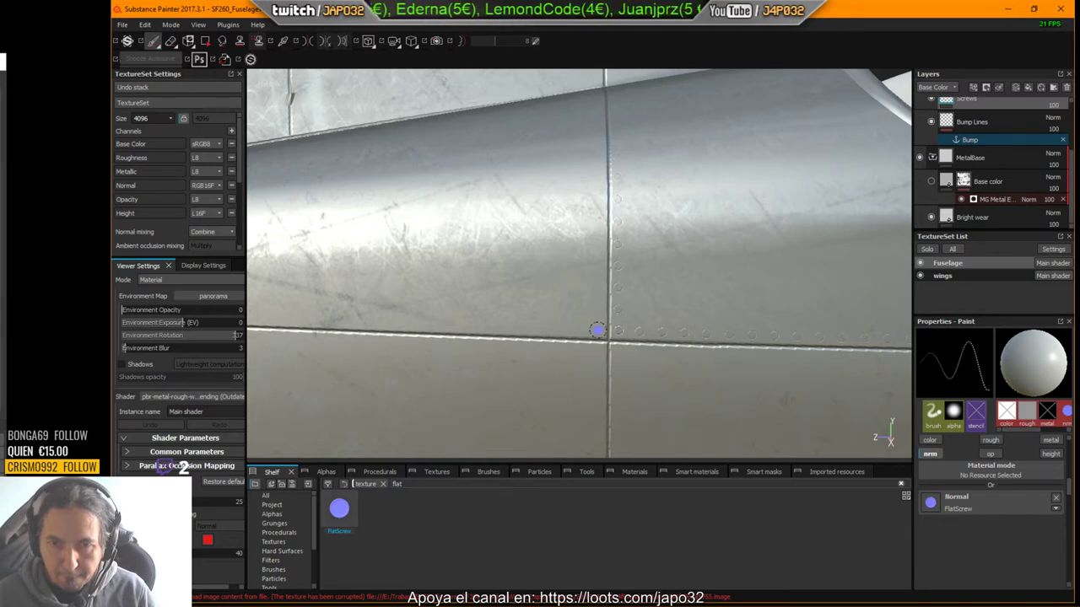
{"action": "left_click", "coordinate": [597, 329]}
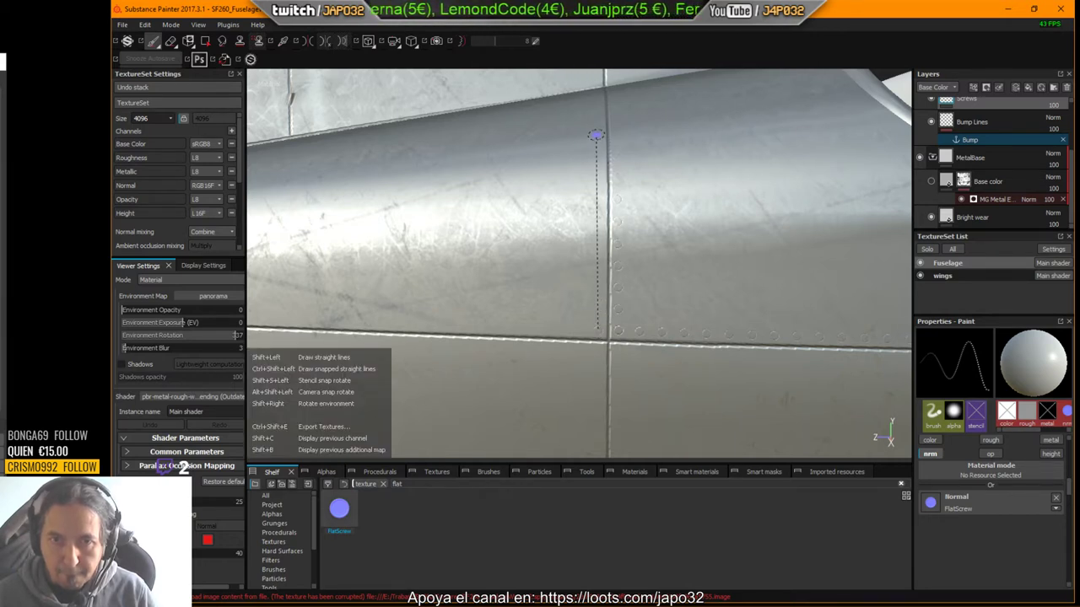
{"action": "left_click", "coordinate": [597, 118], "text": "shift"}
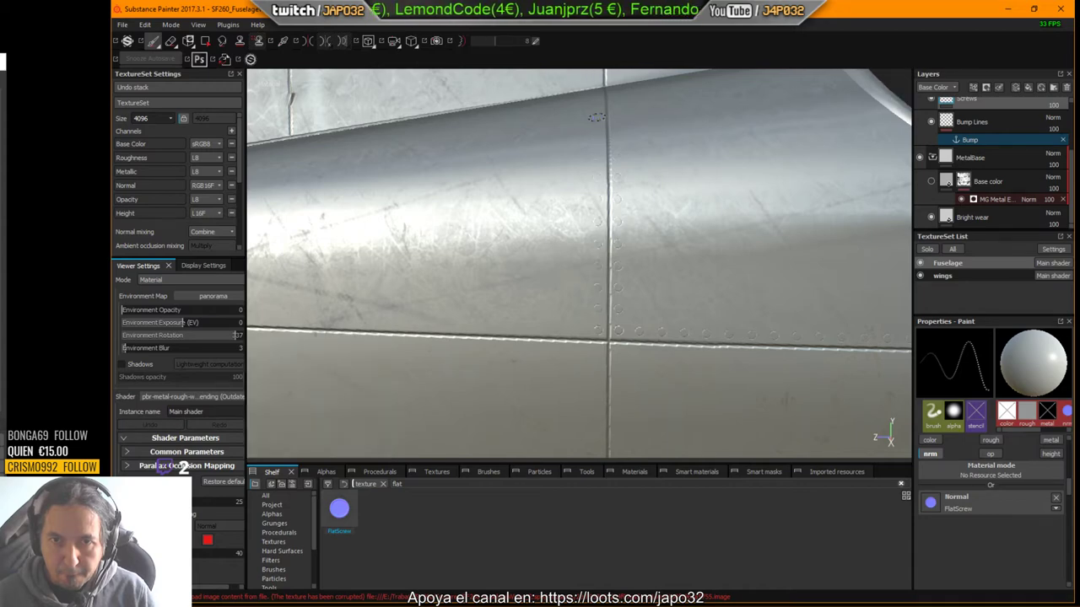
Step: Stamp a straight FlatScrew column along the tail side of the long vertical seam, starting just above the horizontal panel line
{"action": "left_click_drag", "start_coordinate": [647, 194], "coordinate": [646, 151], "text": "alt"}
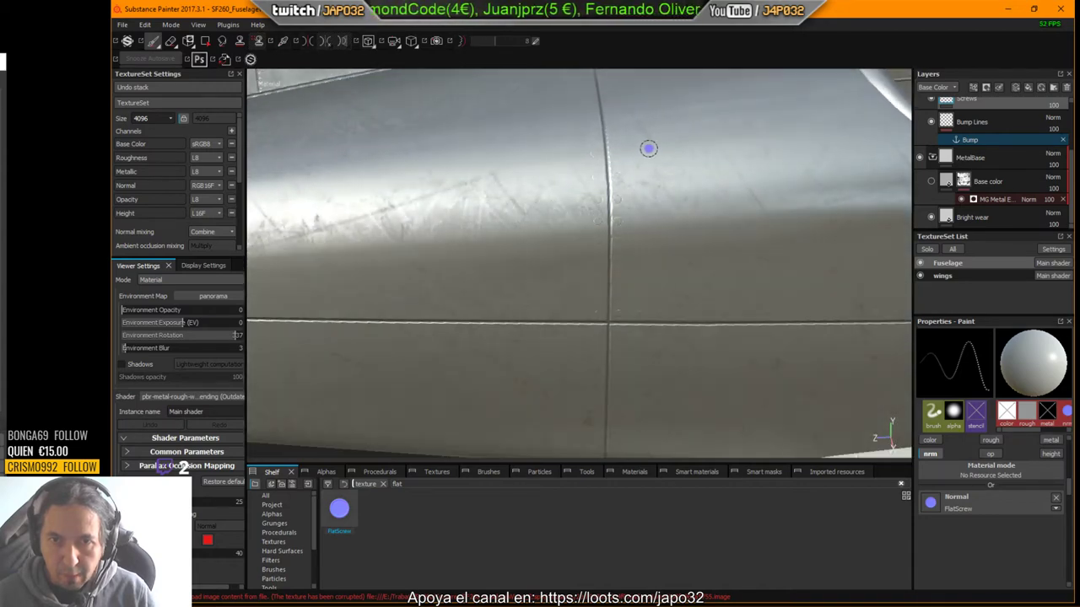
{"action": "mouse_move", "coordinate": [650, 240]}
{"action": "left_mouse_down", "text": "alt"}
{"action": "mouse_move", "coordinate": [650, 145]}
{"action": "mouse_move", "coordinate": [665, 356]}
{"action": "mouse_move", "coordinate": [610, 159]}
{"action": "left_mouse_up", "text": "alt"}
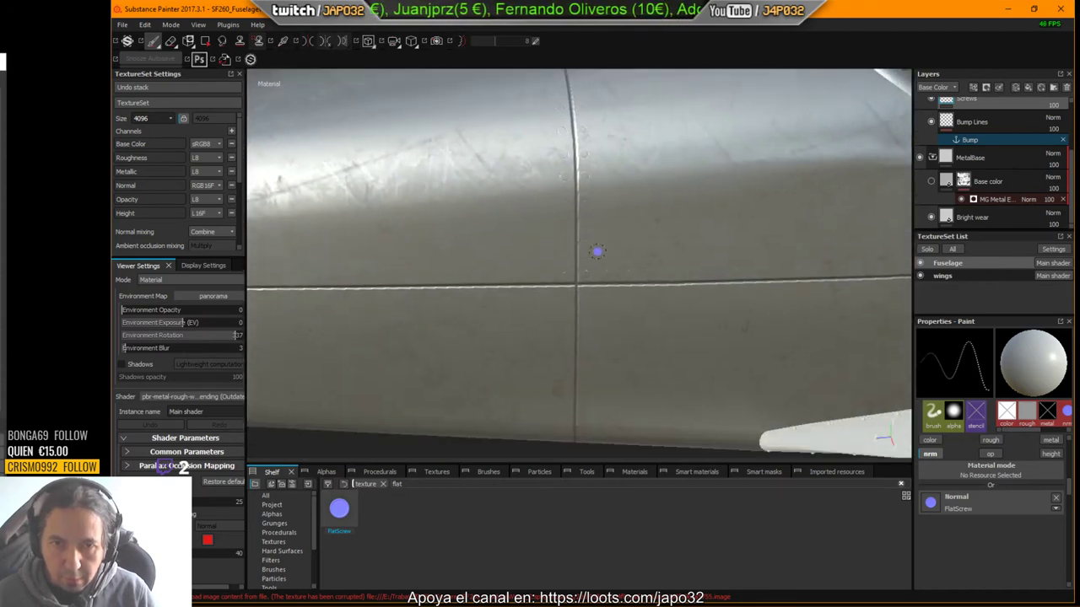
{"action": "scroll", "coordinate": [609, 268], "scroll_direction": "up", "scroll_amount": 6}
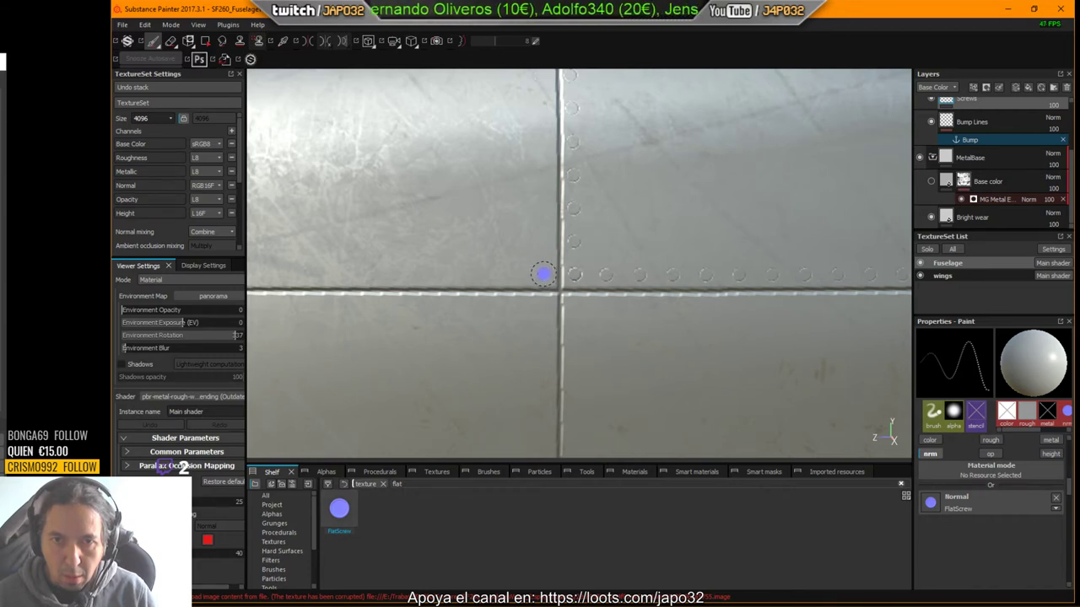
{"action": "key", "text": "shift"}
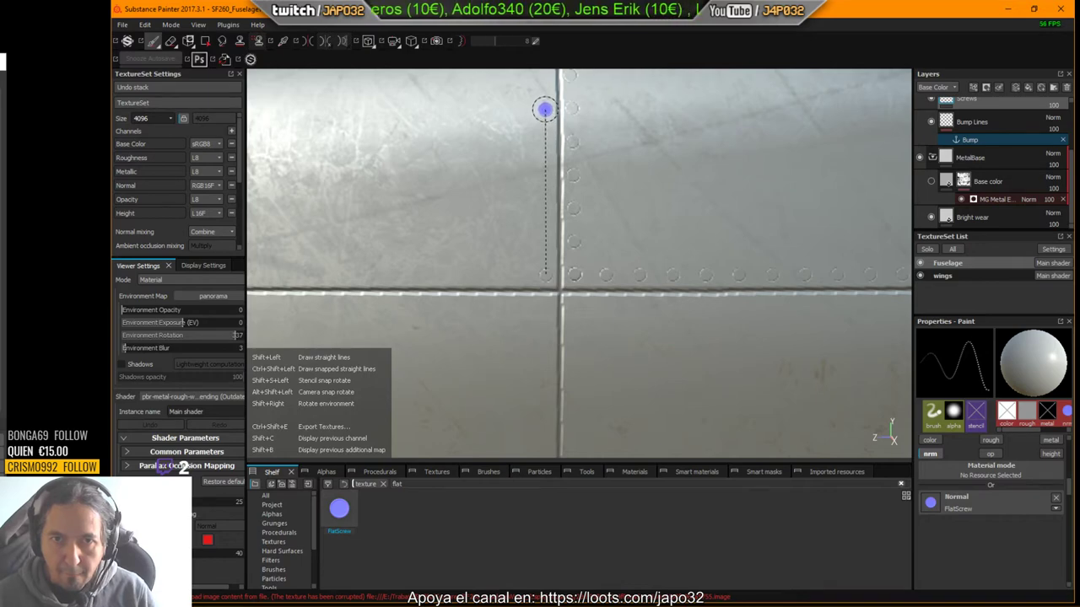
{"action": "left_click", "coordinate": [544, 110], "text": "shift"}
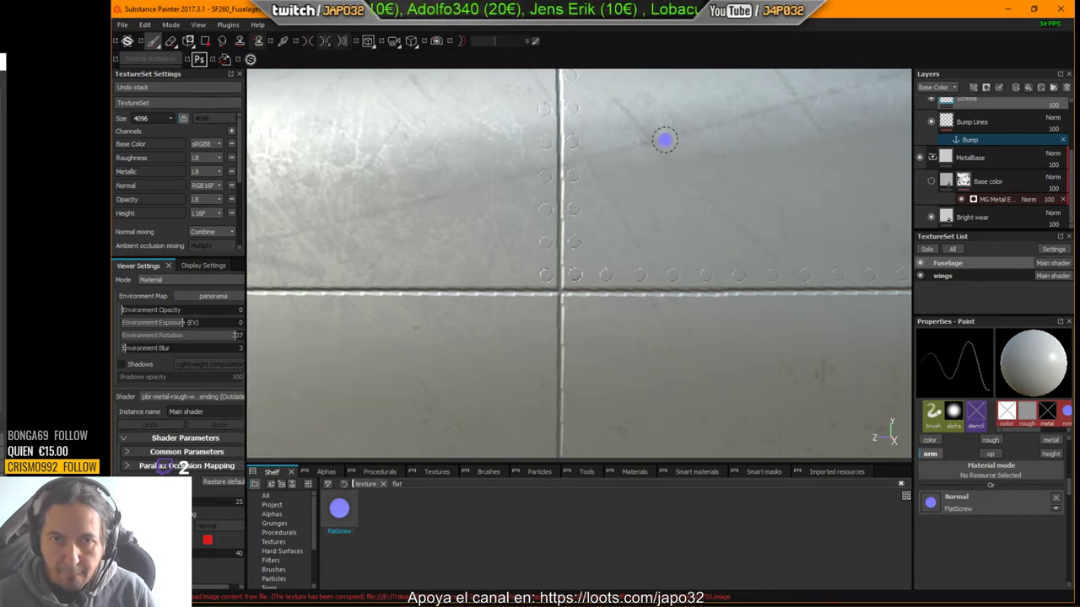
Step: Extend the tail-side FlatScrew column up the long vertical seam over the curved fuselage surface, level with the opposite screws
{"action": "mouse_move", "coordinate": [663, 140]}
{"action": "left_mouse_down", "text": "alt"}
{"action": "mouse_move", "coordinate": [672, 161]}
{"action": "mouse_move", "coordinate": [653, 195]}
{"action": "mouse_move", "coordinate": [646, 313]}
{"action": "mouse_move", "coordinate": [615, 338]}
{"action": "mouse_move", "coordinate": [622, 329]}
{"action": "mouse_move", "coordinate": [574, 275]}
{"action": "left_mouse_up", "text": "alt"}
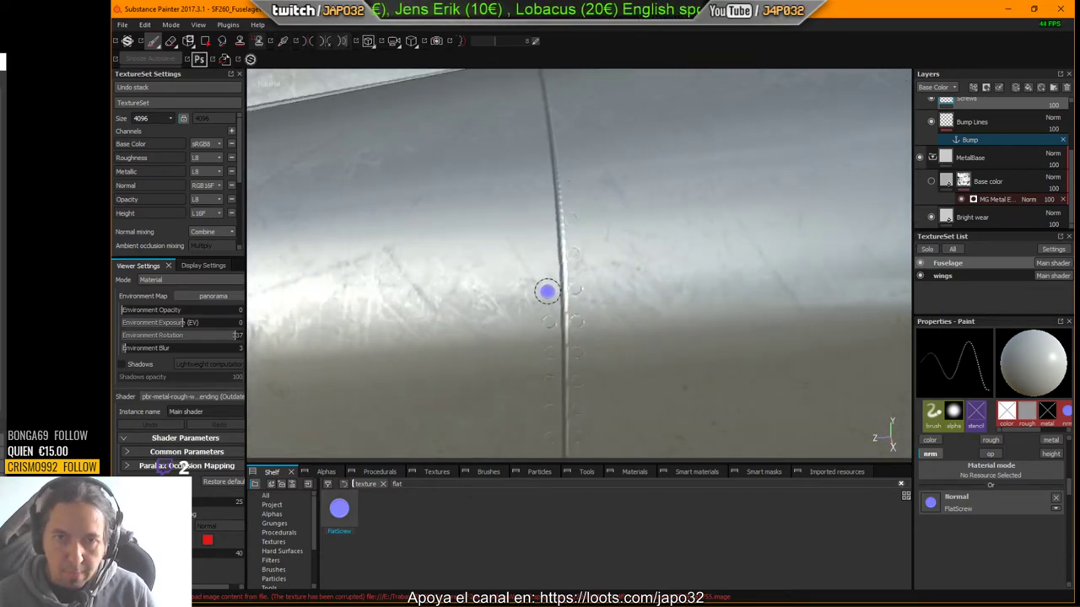
{"action": "left_click", "coordinate": [547, 291]}
{"action": "key", "text": "shift"}
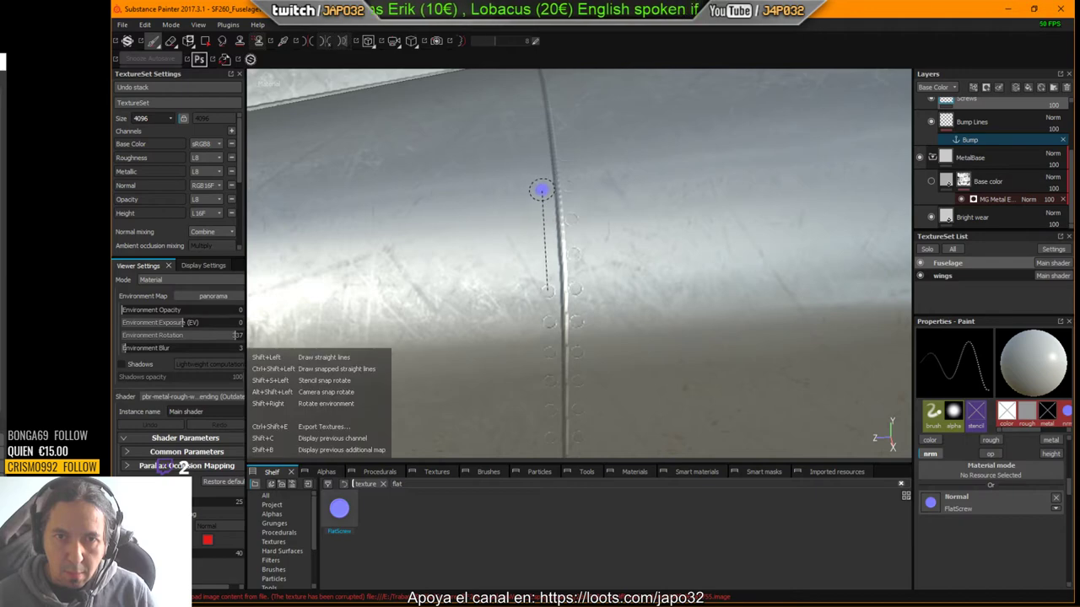
{"action": "left_click", "coordinate": [542, 190], "text": "shift"}
{"action": "mouse_move", "coordinate": [697, 245]}
{"action": "left_mouse_down", "text": "alt"}
{"action": "mouse_move", "coordinate": [670, 321]}
{"action": "mouse_move", "coordinate": [708, 298]}
{"action": "mouse_move", "coordinate": [689, 268]}
{"action": "mouse_move", "coordinate": [692, 282]}
{"action": "left_mouse_up", "text": "alt"}
{"action": "mouse_move", "coordinate": [697, 176]}
{"action": "left_mouse_down", "text": "alt"}
{"action": "mouse_move", "coordinate": [722, 331]}
{"action": "mouse_move", "coordinate": [711, 366]}
{"action": "mouse_move", "coordinate": [703, 362]}
{"action": "left_mouse_up", "text": "alt"}
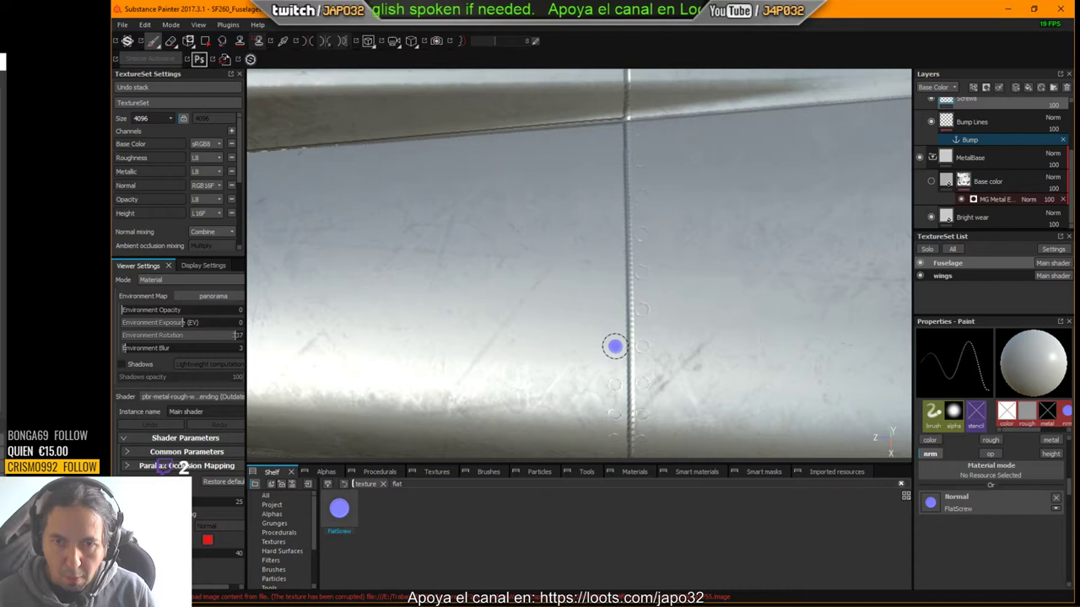
Step: Finish the tail-side FlatScrew column up to the upper edge line, redoing the misaligned stamps one by one beside the opposite column
{"action": "key", "text": "shift"}
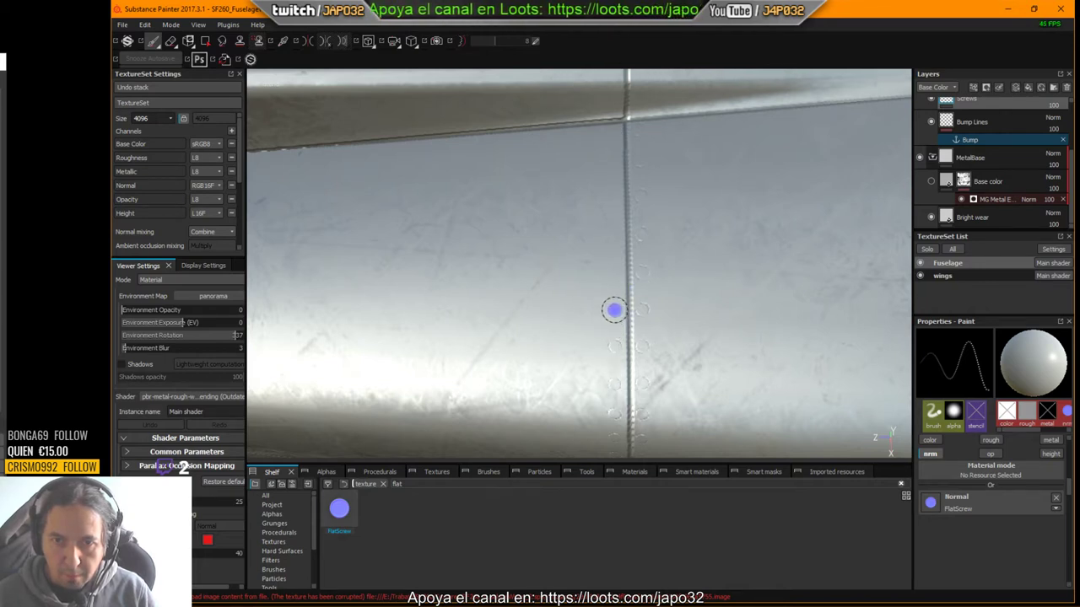
{"action": "key", "text": "shift"}
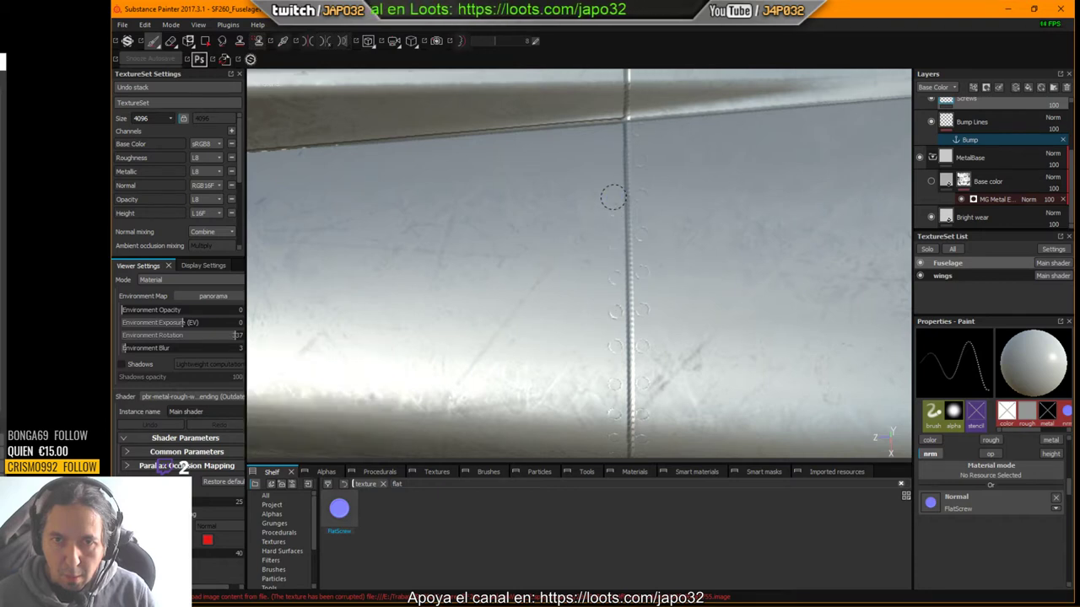
{"action": "key", "text": "ctrl+z"}
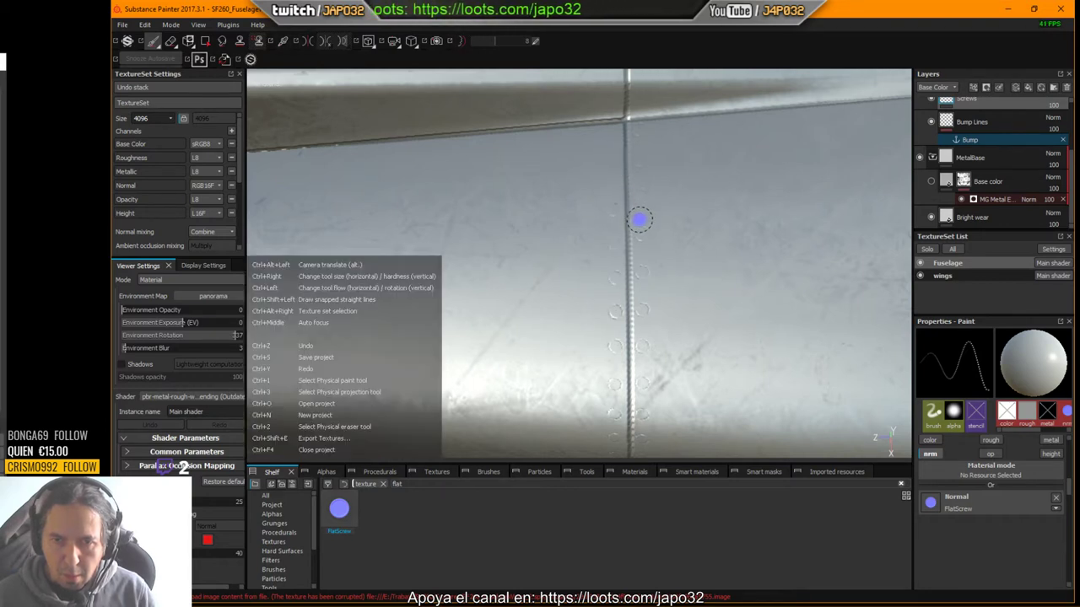
{"action": "left_click", "coordinate": [614, 274]}
{"action": "left_click", "coordinate": [614, 237]}
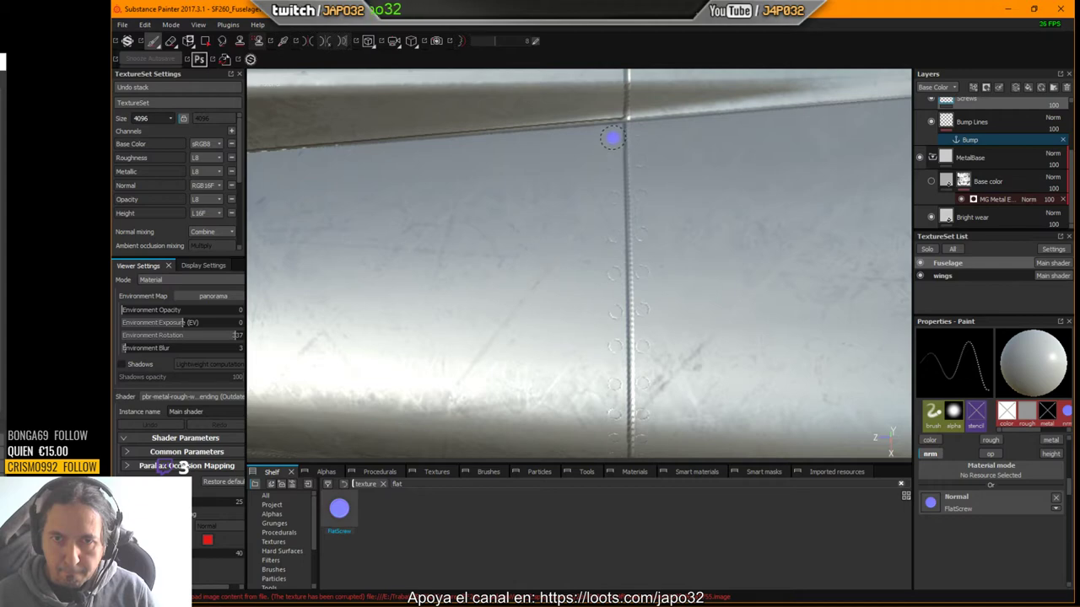
{"action": "scroll", "coordinate": [663, 294], "scroll_direction": "up", "scroll_amount": 1}
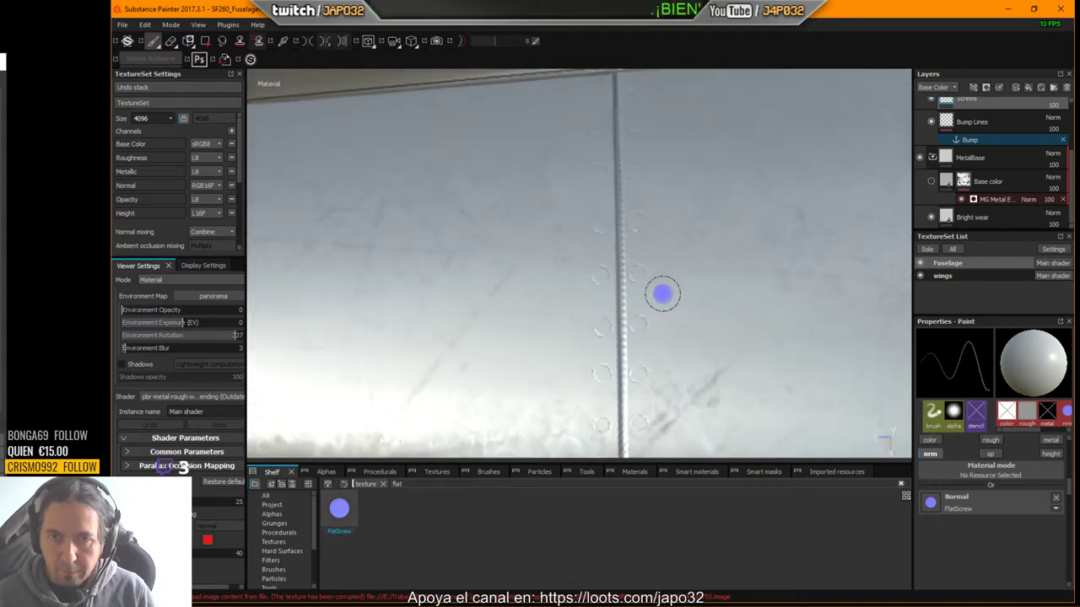
Step: Compare the screw and panel line detail with the Fuselage texture set at 2048, and restore its size to 4096
{"action": "scroll", "coordinate": [687, 383], "scroll_direction": "down", "scroll_amount": 3}
{"action": "mouse_move", "coordinate": [689, 366]}
{"action": "left_mouse_down", "text": "alt"}
{"action": "mouse_move", "coordinate": [752, 342]}
{"action": "mouse_move", "coordinate": [720, 186]}
{"action": "mouse_move", "coordinate": [778, 135]}
{"action": "mouse_move", "coordinate": [677, 103]}
{"action": "mouse_move", "coordinate": [735, 134]}
{"action": "left_mouse_up", "text": "alt"}
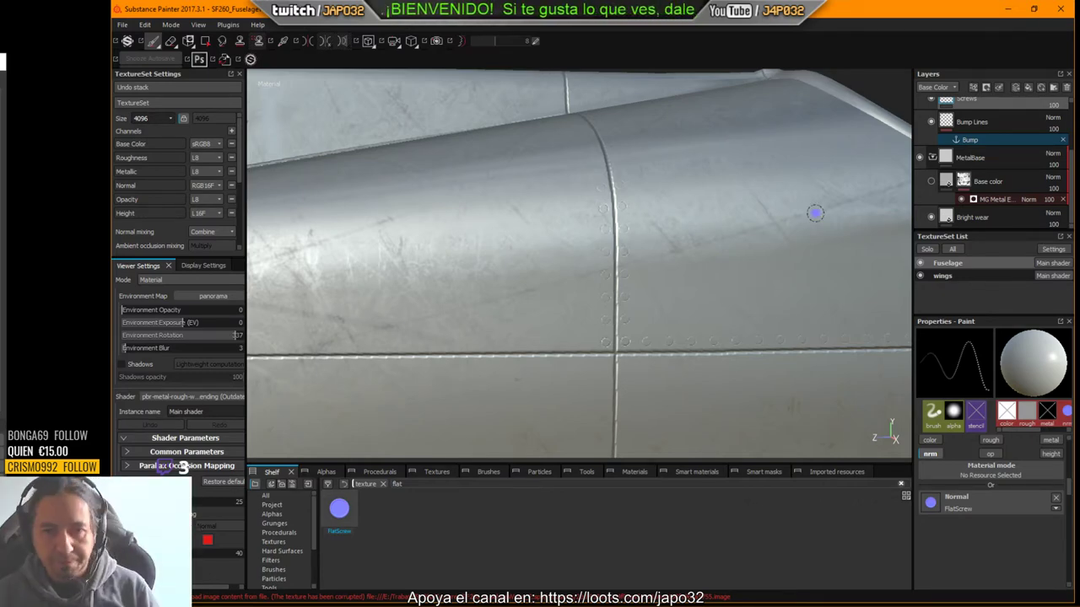
{"action": "left_click_drag", "start_coordinate": [814, 213], "coordinate": [877, 176], "text": "alt"}
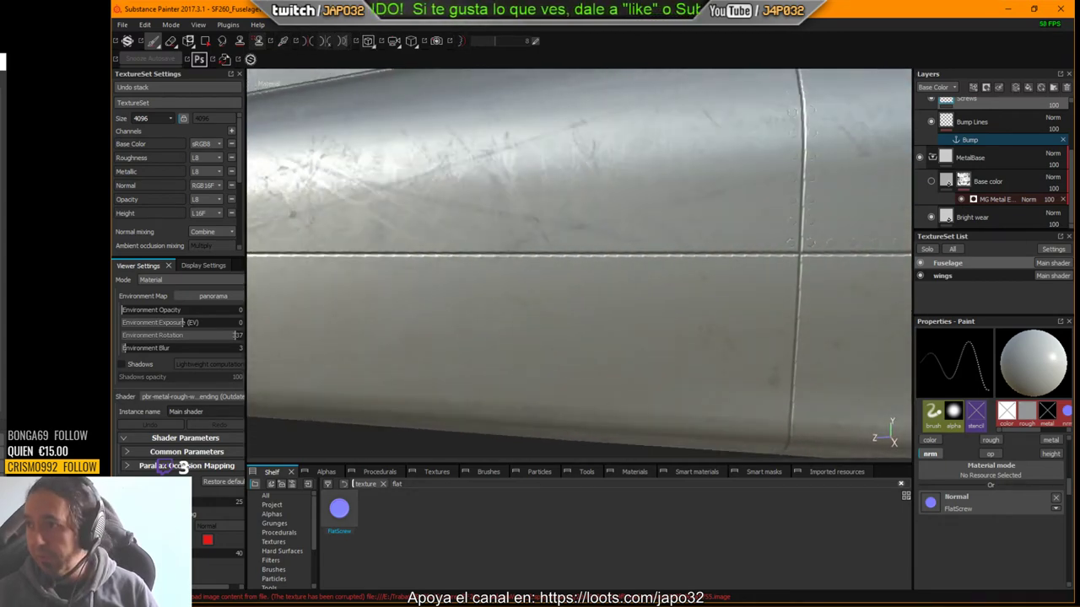
{"action": "left_click_drag", "start_coordinate": [841, 219], "coordinate": [756, 168], "text": "alt"}
{"action": "mouse_move", "coordinate": [783, 210]}
{"action": "left_mouse_down", "text": "alt"}
{"action": "mouse_move", "coordinate": [689, 222]}
{"action": "mouse_move", "coordinate": [783, 233]}
{"action": "mouse_move", "coordinate": [803, 218]}
{"action": "mouse_move", "coordinate": [572, 197]}
{"action": "left_mouse_up", "text": "alt"}
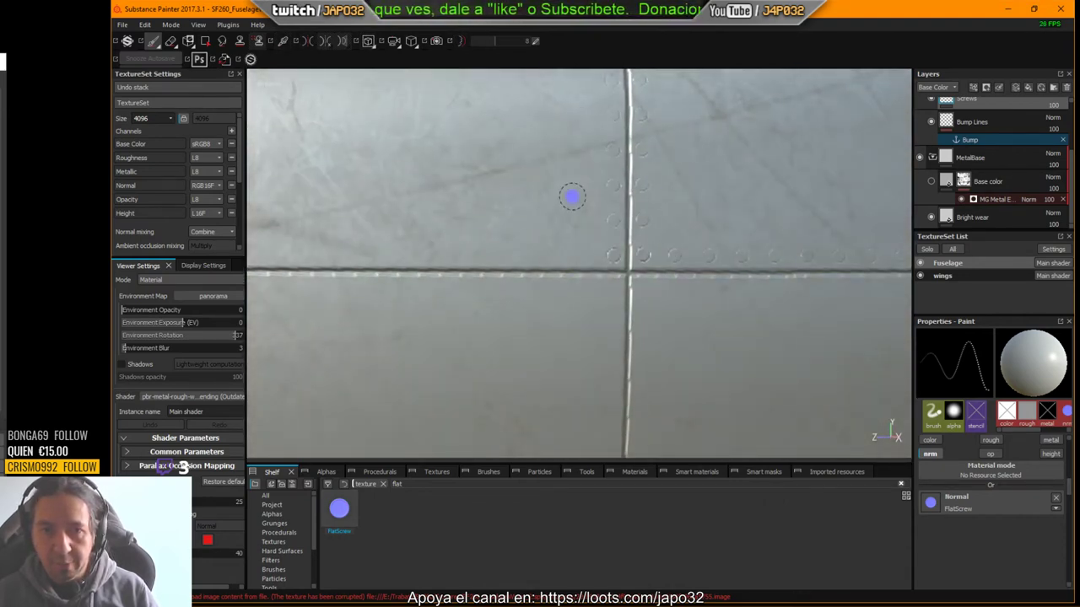
{"action": "left_click", "coordinate": [169, 118]}
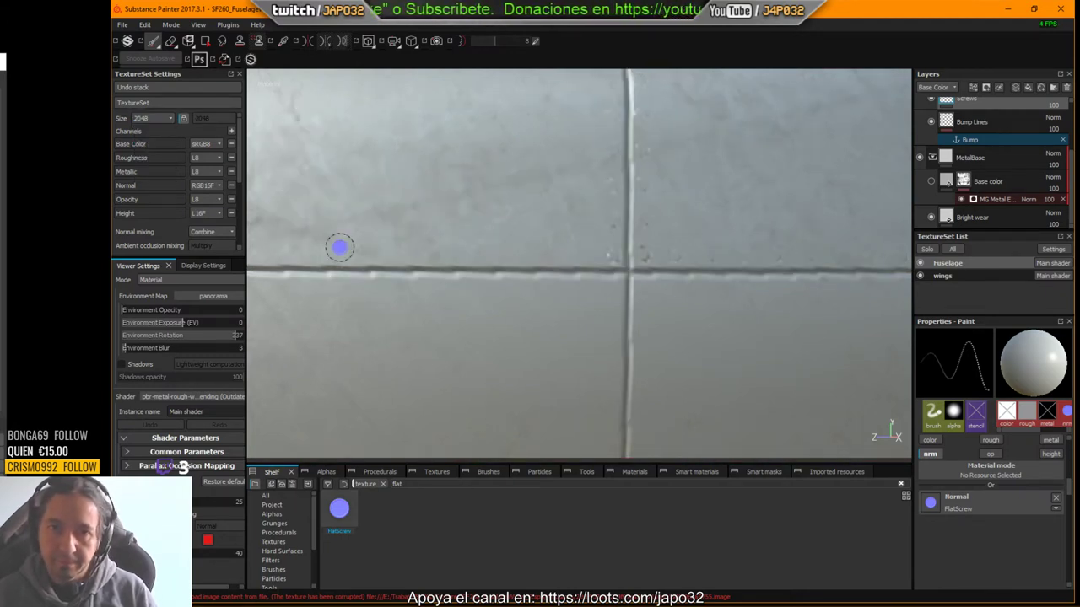
{"action": "left_click_drag", "start_coordinate": [526, 282], "coordinate": [494, 130], "text": "alt"}
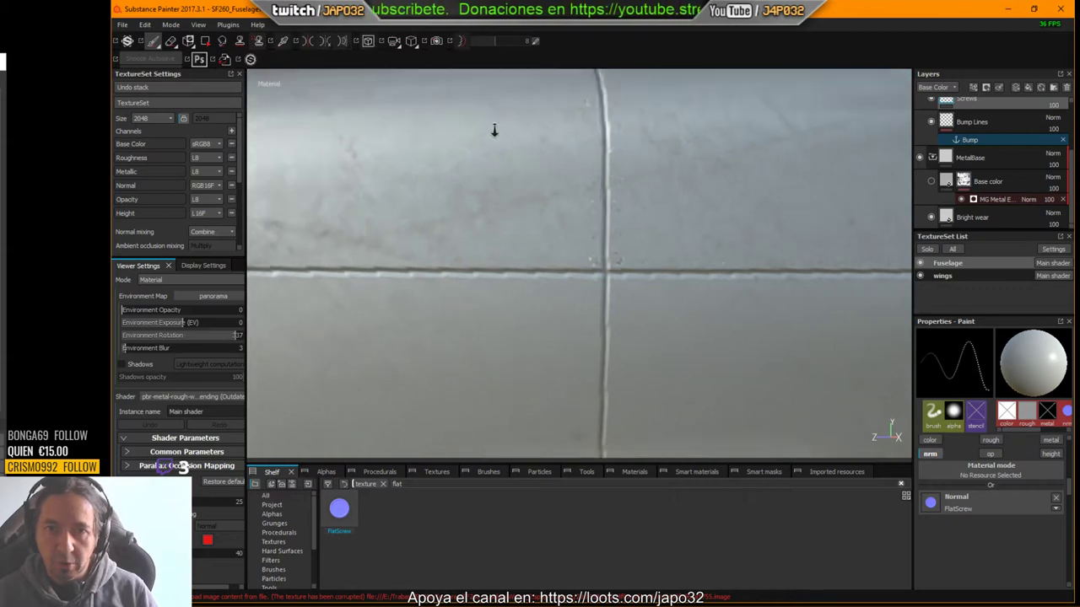
{"action": "right_click_drag", "start_coordinate": [495, 130], "coordinate": [548, 17], "text": "alt"}
{"action": "left_click_drag", "start_coordinate": [650, 275], "coordinate": [591, 280], "text": "alt"}
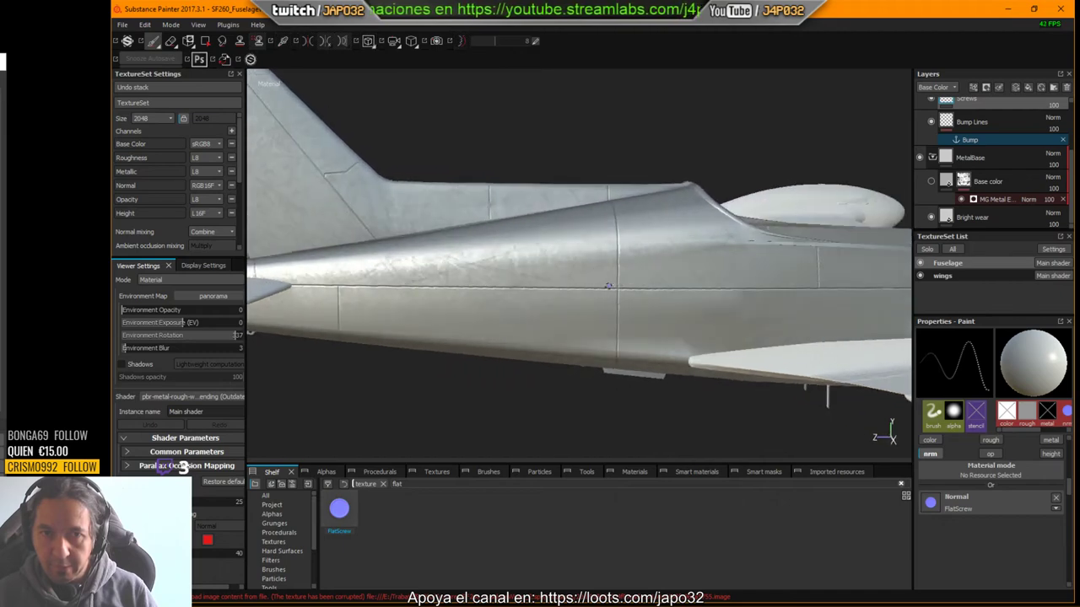
{"action": "left_click", "coordinate": [150, 118]}
{"action": "left_click", "coordinate": [143, 165]}
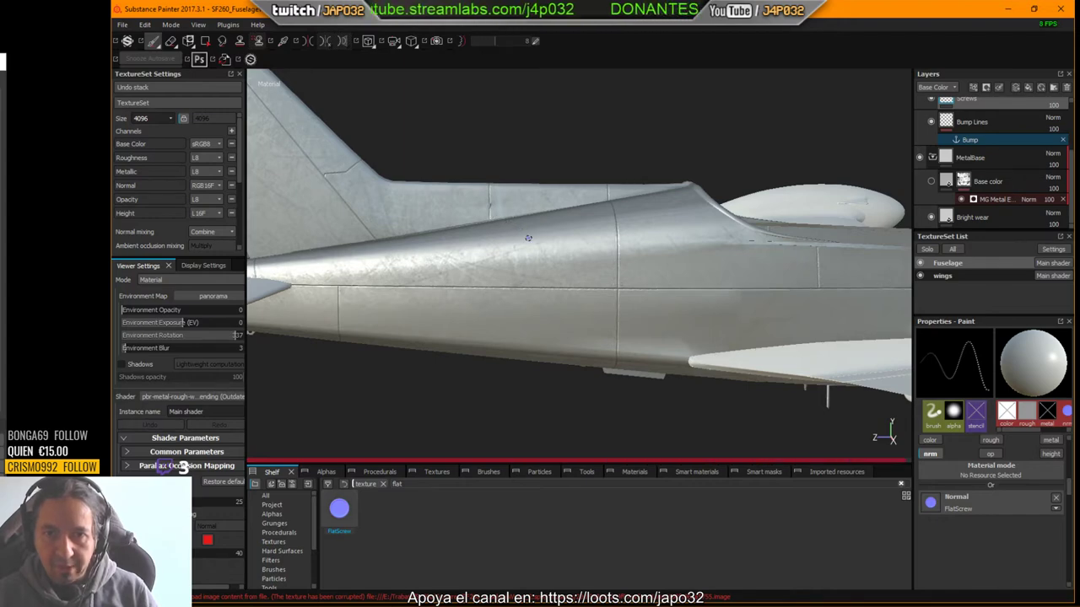
Step: Stamp a straight FlatScrew row above the horizontal panel line from the long vertical seam towards the tail
{"action": "left_click_drag", "start_coordinate": [546, 258], "coordinate": [532, 255], "text": "alt"}
{"action": "right_click_drag", "start_coordinate": [532, 256], "coordinate": [823, 273], "text": "alt"}
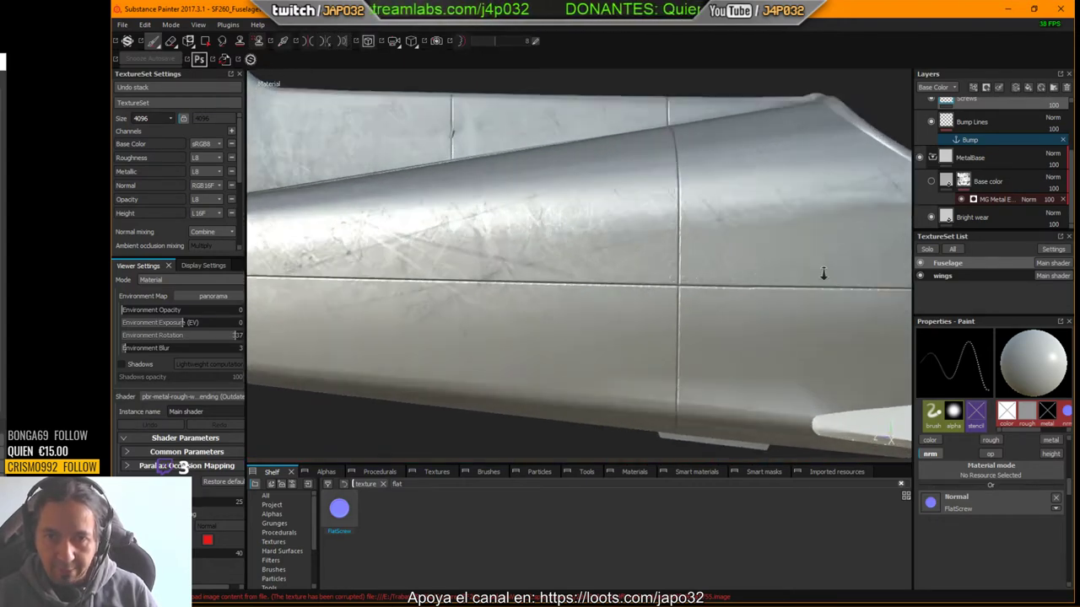
{"action": "scroll", "coordinate": [823, 273], "scroll_direction": "up", "scroll_amount": 3}
{"action": "scroll", "coordinate": [834, 260], "scroll_direction": "up", "scroll_amount": 3}
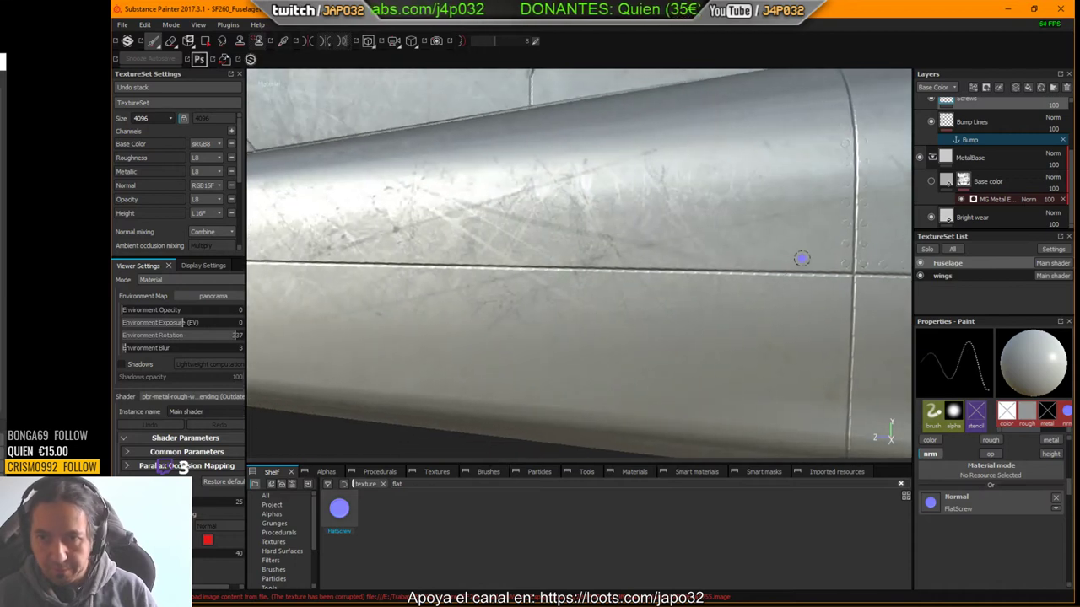
{"action": "scroll", "coordinate": [819, 262], "scroll_direction": "up", "scroll_amount": 2}
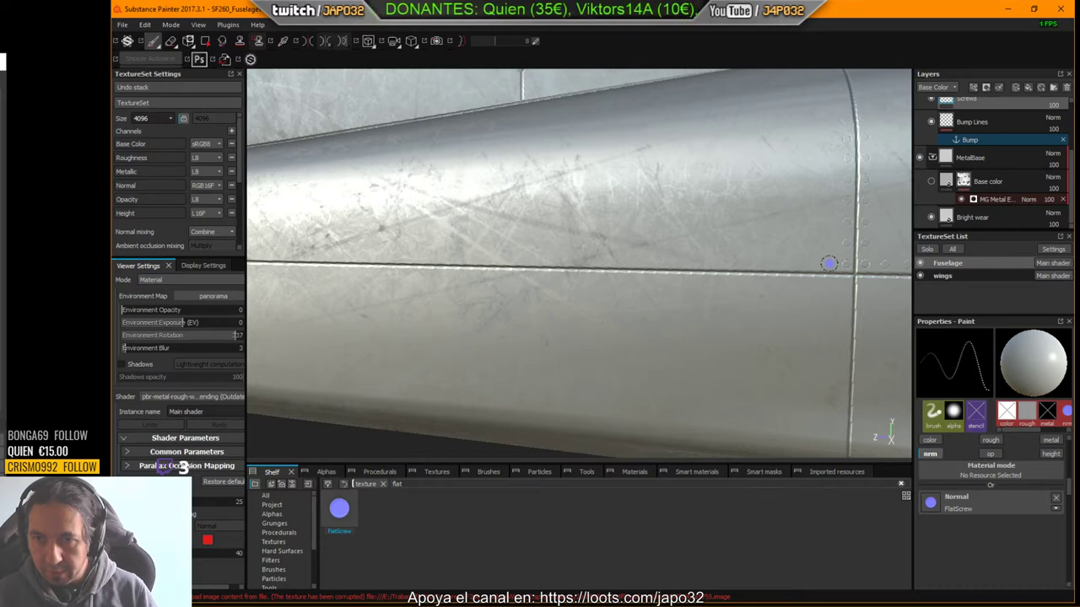
{"action": "key", "text": "shift"}
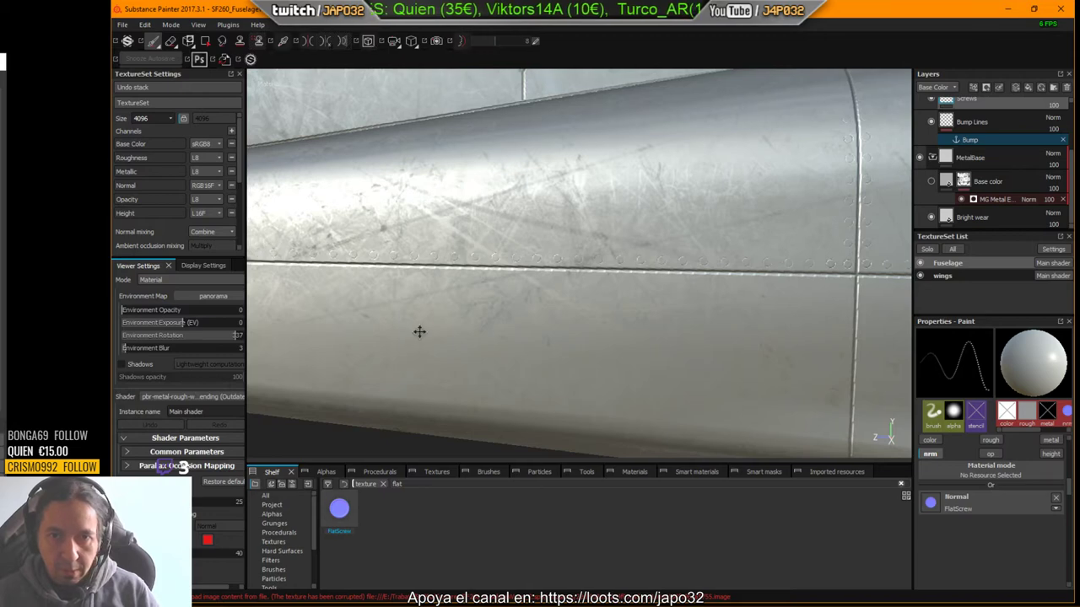
Step: Continue the FlatScrew row above the horizontal panel line as far as the tip of the horizontal stabilizer
{"action": "left_click_drag", "start_coordinate": [420, 330], "coordinate": [790, 361], "text": "alt"}
{"action": "left_click_drag", "start_coordinate": [630, 307], "coordinate": [723, 308], "text": "alt"}
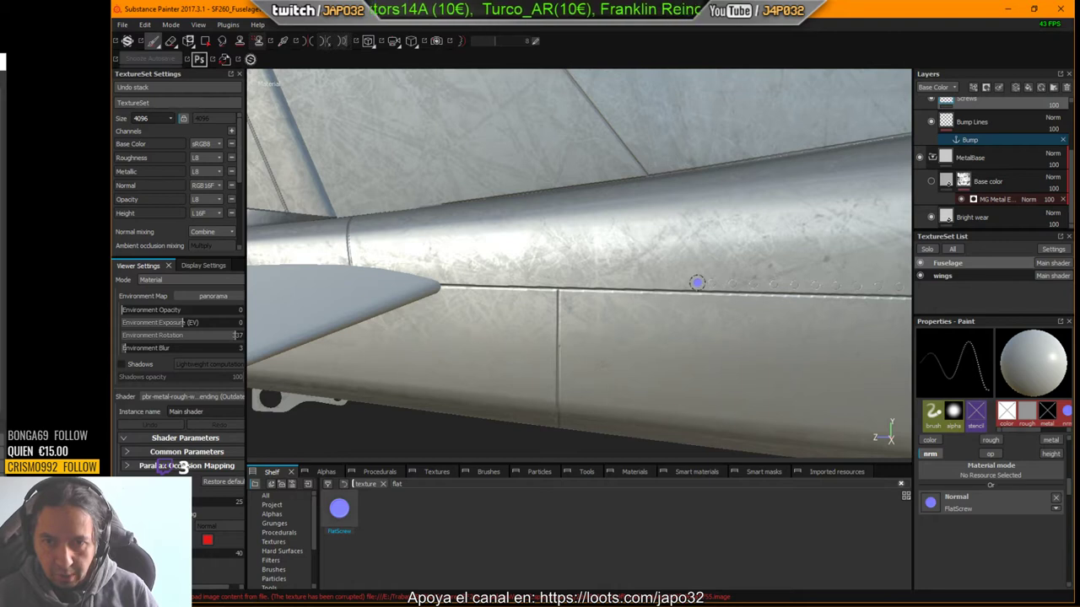
{"action": "key", "text": "shift"}
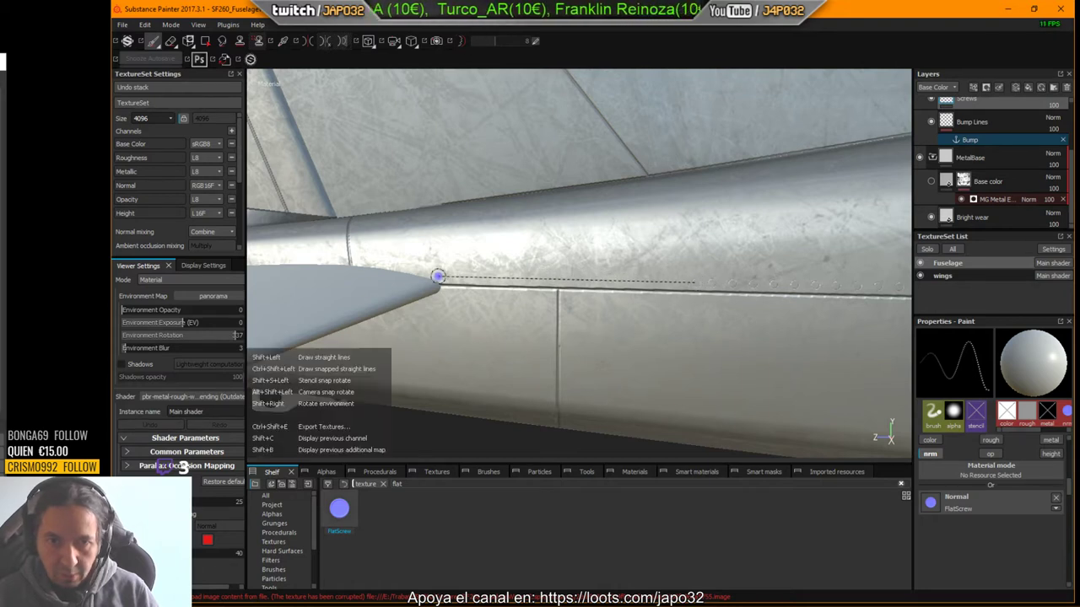
{"action": "left_click", "coordinate": [442, 277], "text": "shift"}
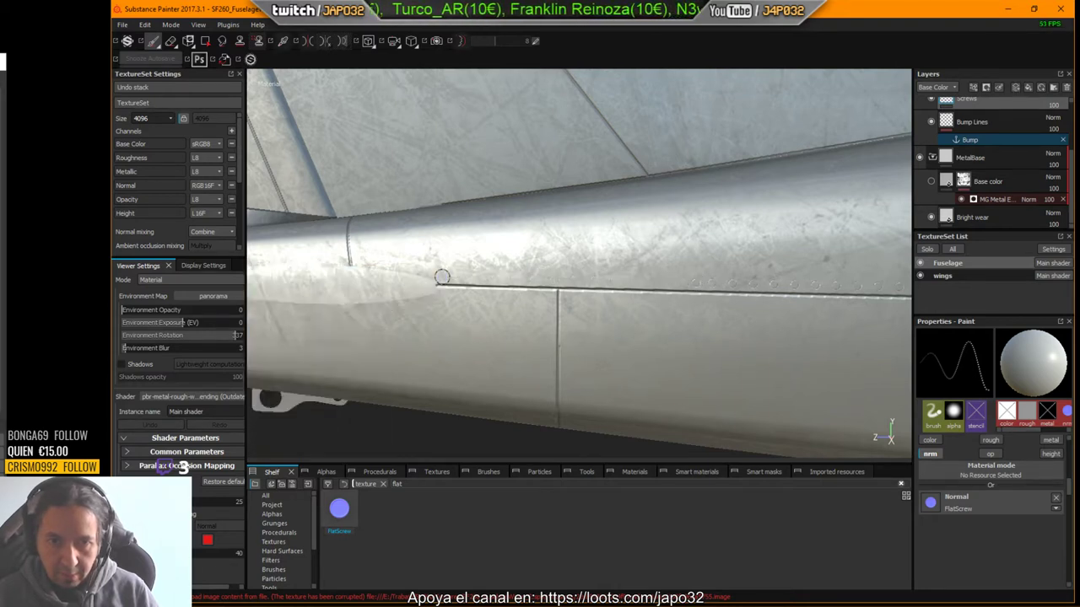
Step: Extend the cockpit-side FlatScrew column along the long vertical seam up to the upper fuselage edge line
{"action": "mouse_move", "coordinate": [689, 224]}
{"action": "left_mouse_down", "text": "alt"}
{"action": "mouse_move", "coordinate": [767, 216]}
{"action": "mouse_move", "coordinate": [767, 197]}
{"action": "mouse_move", "coordinate": [813, 224]}
{"action": "mouse_move", "coordinate": [583, 303]}
{"action": "mouse_move", "coordinate": [635, 337]}
{"action": "mouse_move", "coordinate": [735, 183]}
{"action": "mouse_move", "coordinate": [456, 339]}
{"action": "mouse_move", "coordinate": [458, 260]}
{"action": "mouse_move", "coordinate": [458, 306]}
{"action": "mouse_move", "coordinate": [704, 188]}
{"action": "mouse_move", "coordinate": [696, 219]}
{"action": "left_mouse_up", "text": "alt"}
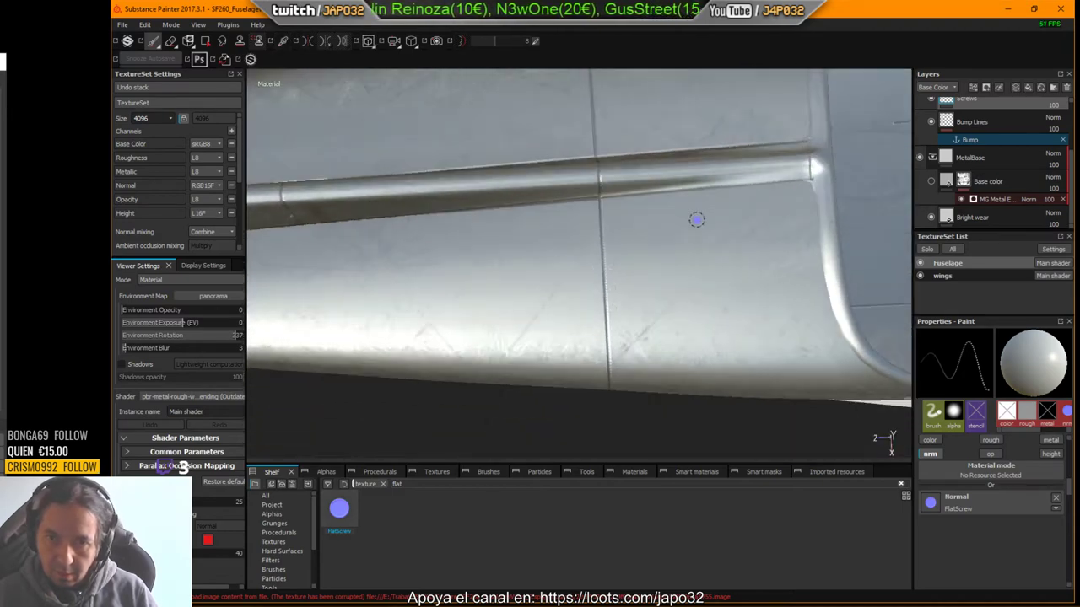
{"action": "scroll", "coordinate": [669, 210], "scroll_direction": "down", "scroll_amount": 1}
{"action": "scroll", "coordinate": [670, 211], "scroll_direction": "up", "scroll_amount": 3}
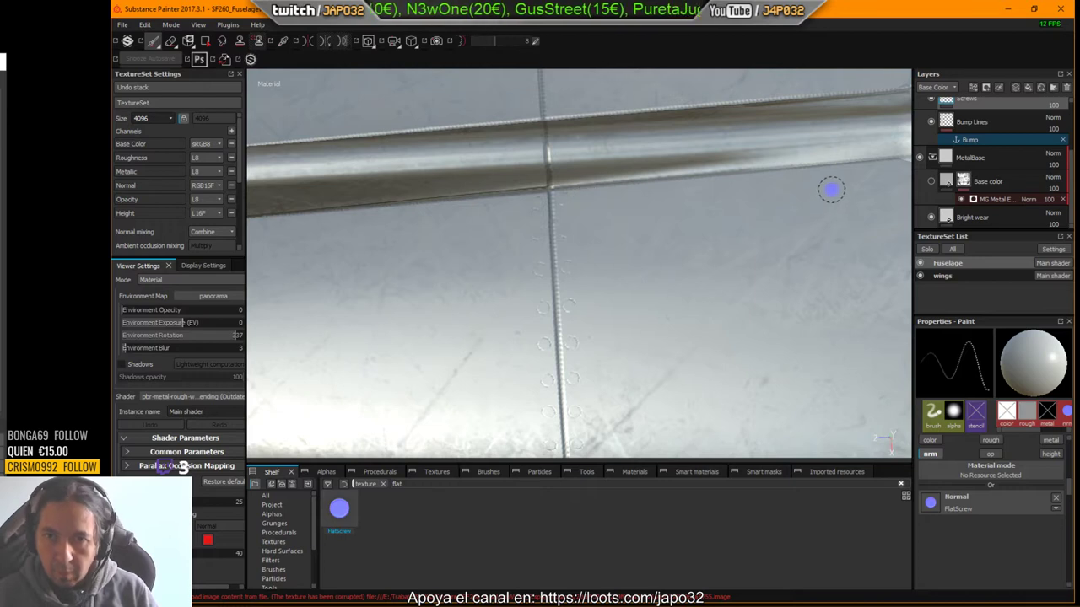
{"action": "left_click_drag", "start_coordinate": [831, 190], "coordinate": [748, 187], "text": "alt"}
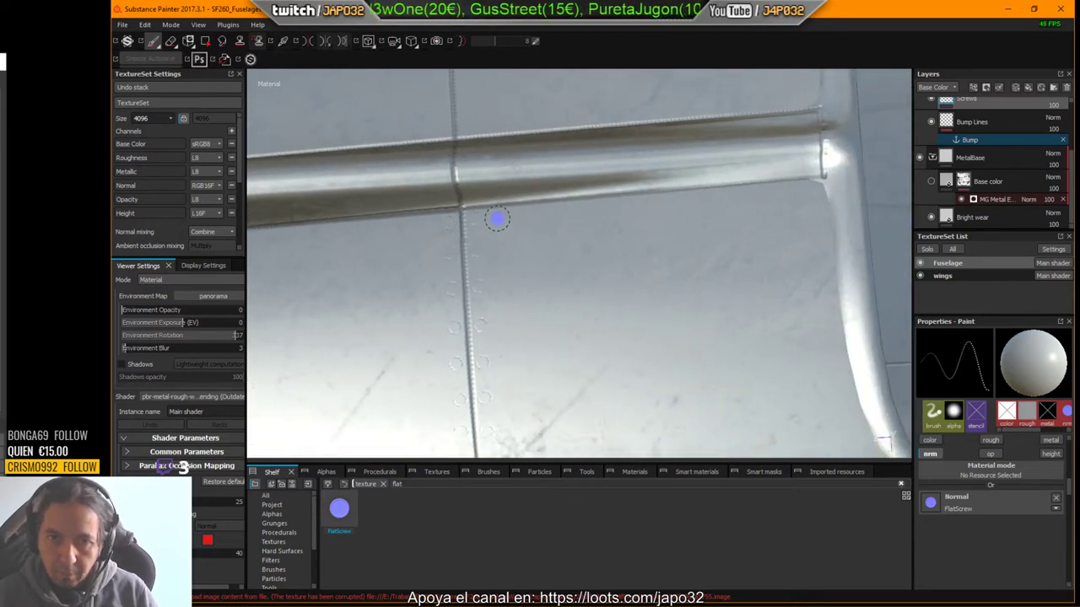
{"action": "key", "text": "shift"}
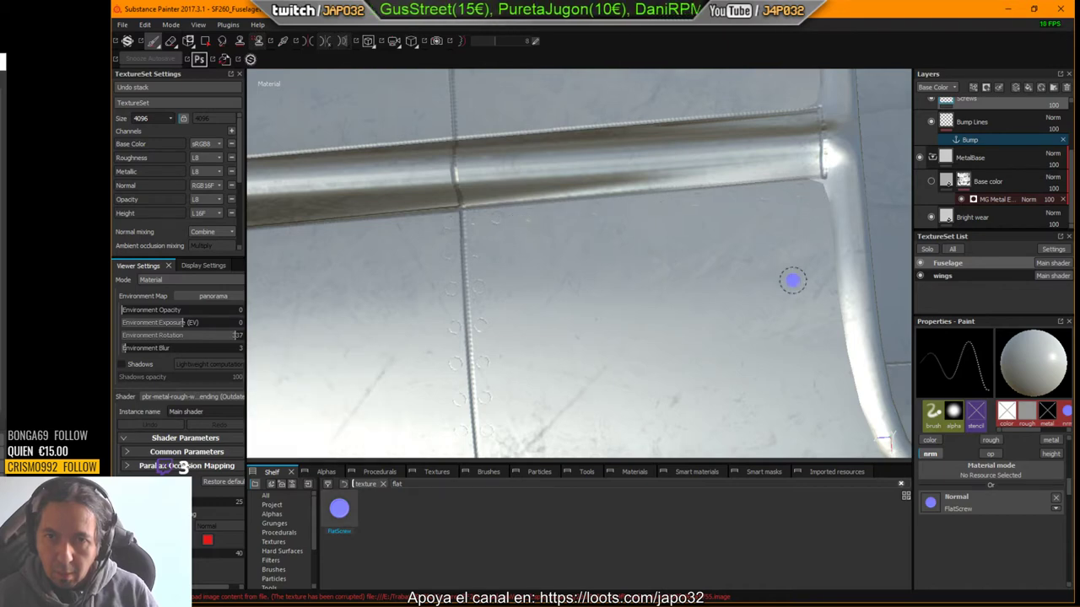
Step: Examine the FlatScrew rows from the long vertical seam forward to the short seam below the cockpit edge
{"action": "mouse_move", "coordinate": [790, 279]}
{"action": "left_mouse_down", "text": "alt"}
{"action": "mouse_move", "coordinate": [822, 238]}
{"action": "mouse_move", "coordinate": [853, 246]}
{"action": "mouse_move", "coordinate": [824, 256]}
{"action": "mouse_move", "coordinate": [675, 157]}
{"action": "mouse_move", "coordinate": [723, 144]}
{"action": "mouse_move", "coordinate": [650, 101]}
{"action": "mouse_move", "coordinate": [669, 116]}
{"action": "mouse_move", "coordinate": [660, 149]}
{"action": "mouse_move", "coordinate": [723, 246]}
{"action": "mouse_move", "coordinate": [685, 262]}
{"action": "mouse_move", "coordinate": [692, 271]}
{"action": "left_mouse_up", "text": "alt"}
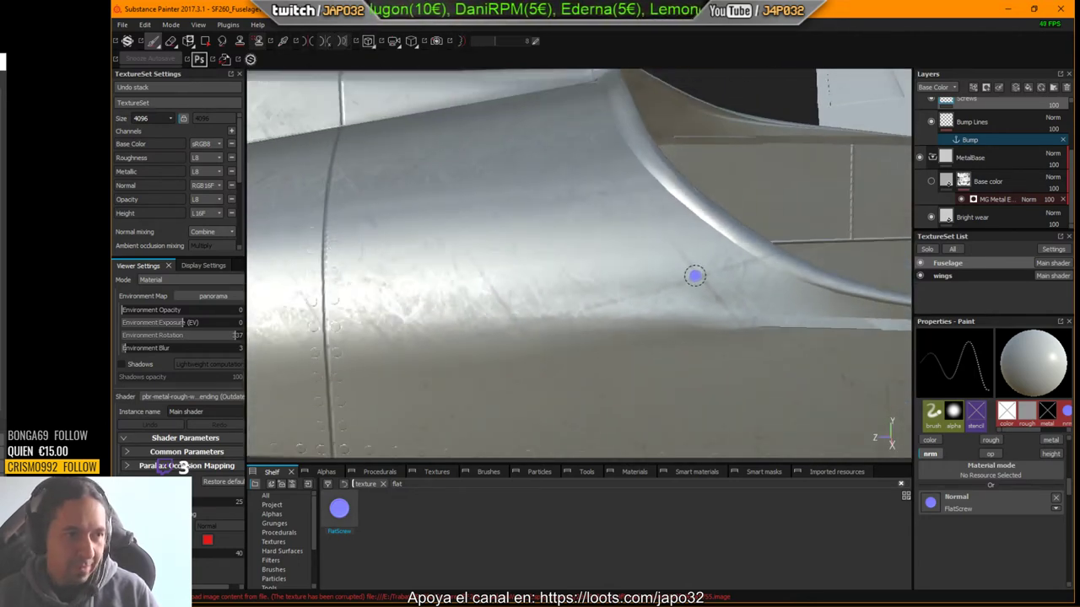
{"action": "left_click_drag", "start_coordinate": [691, 224], "coordinate": [723, 265], "text": "alt"}
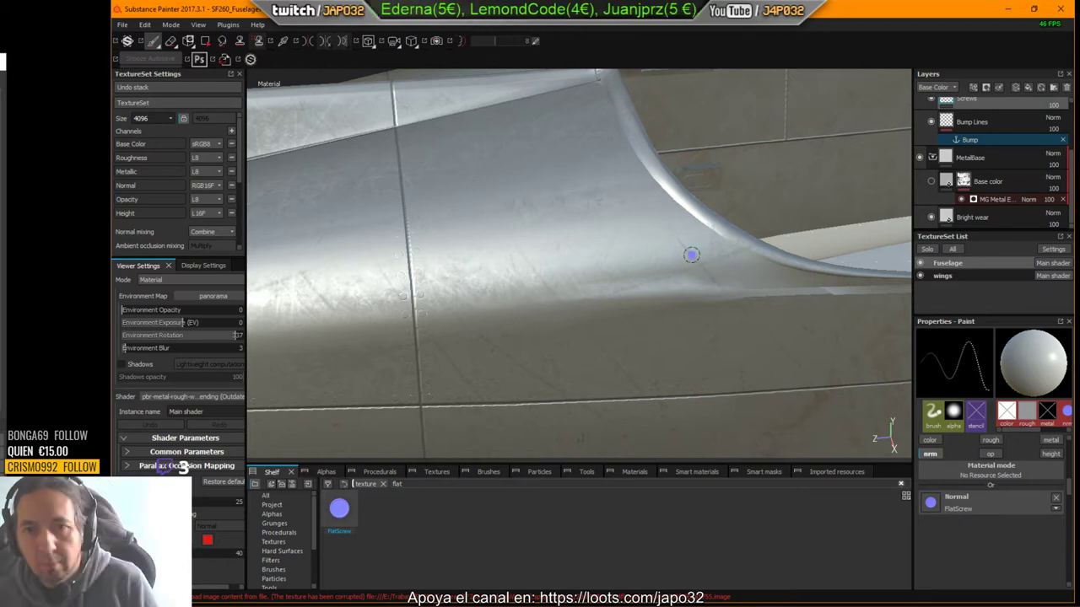
{"action": "left_click_drag", "start_coordinate": [691, 246], "coordinate": [729, 229], "text": "alt"}
{"action": "middle_click_drag", "start_coordinate": [729, 228], "coordinate": [474, 140], "text": "alt"}
{"action": "mouse_move", "coordinate": [490, 150]}
{"action": "left_mouse_down", "text": "alt"}
{"action": "mouse_move", "coordinate": [478, 117]}
{"action": "mouse_move", "coordinate": [470, 125]}
{"action": "left_mouse_up", "text": "alt"}
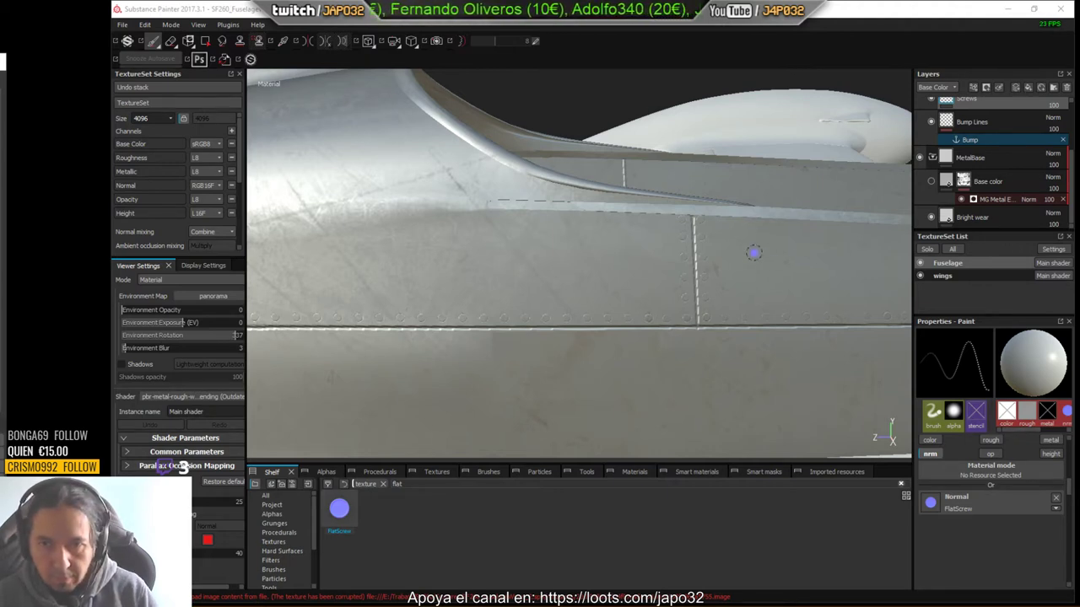
{"action": "mouse_move", "coordinate": [753, 252]}
{"action": "left_mouse_down", "text": "alt"}
{"action": "mouse_move", "coordinate": [641, 236]}
{"action": "mouse_move", "coordinate": [556, 246]}
{"action": "mouse_move", "coordinate": [574, 273]}
{"action": "mouse_move", "coordinate": [523, 268]}
{"action": "mouse_move", "coordinate": [520, 243]}
{"action": "mouse_move", "coordinate": [549, 239]}
{"action": "mouse_move", "coordinate": [521, 224]}
{"action": "left_mouse_up", "text": "alt"}
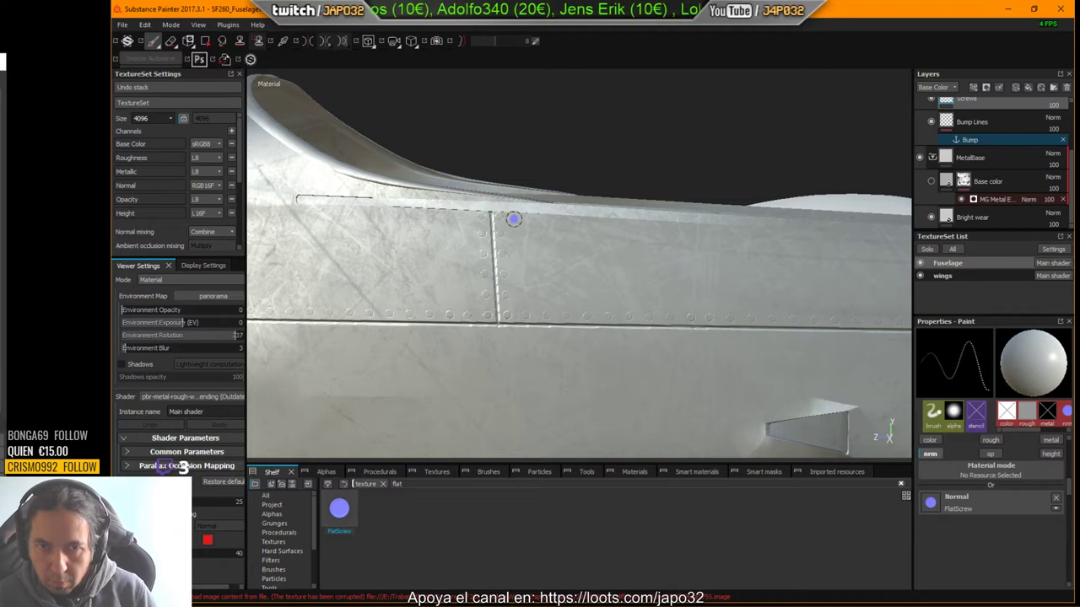
Step: Stamp a FlatScrew row just below the rear cockpit rim, from beside the centre spine outward to the rounded corner
{"action": "mouse_move", "coordinate": [508, 236]}
{"action": "left_mouse_down", "text": "alt"}
{"action": "mouse_move", "coordinate": [596, 265]}
{"action": "mouse_move", "coordinate": [574, 279]}
{"action": "mouse_move", "coordinate": [621, 299]}
{"action": "mouse_move", "coordinate": [634, 245]}
{"action": "mouse_move", "coordinate": [658, 300]}
{"action": "left_mouse_up", "text": "alt"}
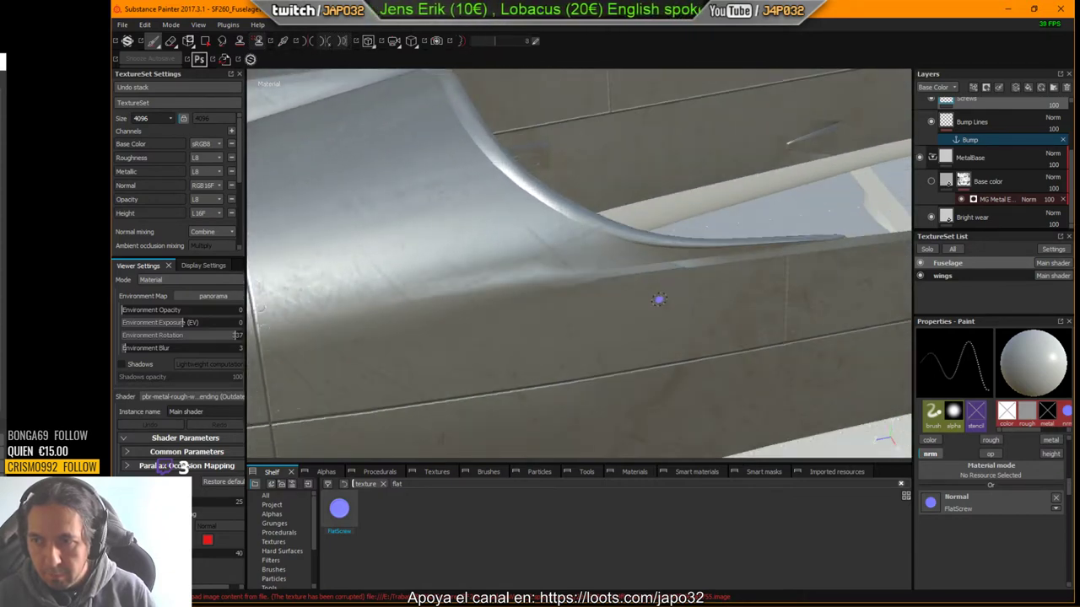
{"action": "mouse_move", "coordinate": [637, 235]}
{"action": "left_mouse_down", "text": "alt"}
{"action": "mouse_move", "coordinate": [802, 352]}
{"action": "mouse_move", "coordinate": [749, 319]}
{"action": "mouse_move", "coordinate": [680, 362]}
{"action": "mouse_move", "coordinate": [716, 369]}
{"action": "mouse_move", "coordinate": [798, 343]}
{"action": "mouse_move", "coordinate": [641, 313]}
{"action": "mouse_move", "coordinate": [681, 354]}
{"action": "mouse_move", "coordinate": [747, 378]}
{"action": "mouse_move", "coordinate": [852, 340]}
{"action": "mouse_move", "coordinate": [539, 365]}
{"action": "left_mouse_up", "text": "alt"}
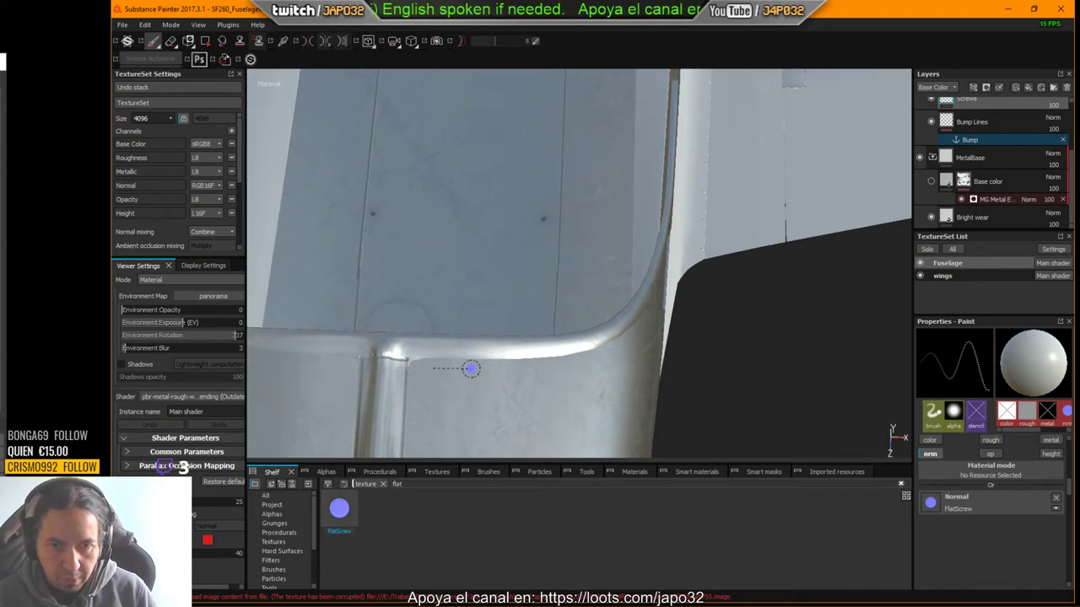
{"action": "left_click", "coordinate": [535, 368], "text": "shift"}
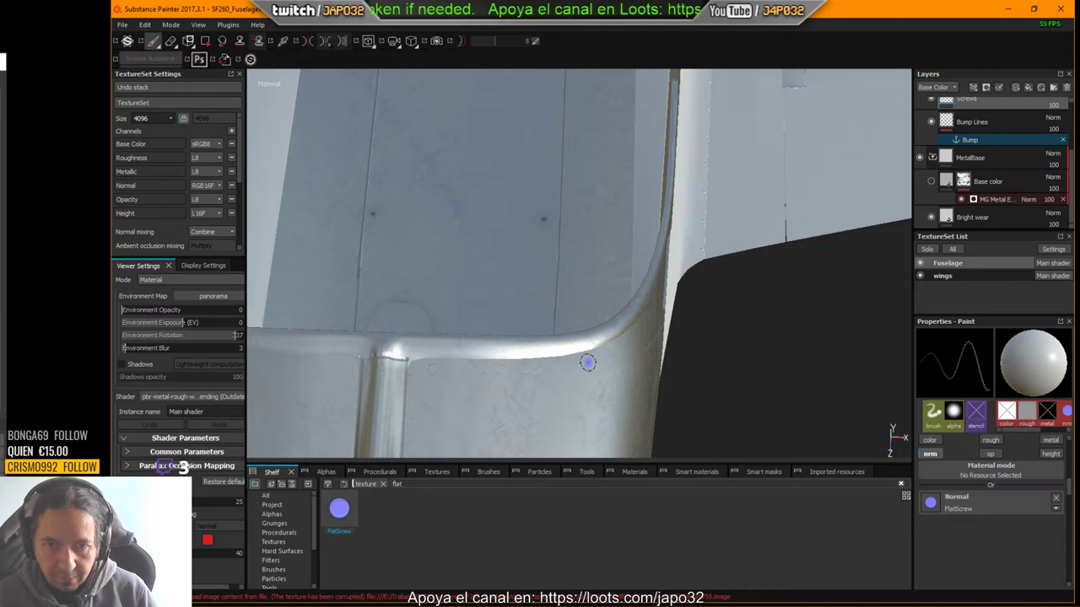
{"action": "middle_click_drag", "start_coordinate": [661, 384], "coordinate": [619, 381], "text": "alt"}
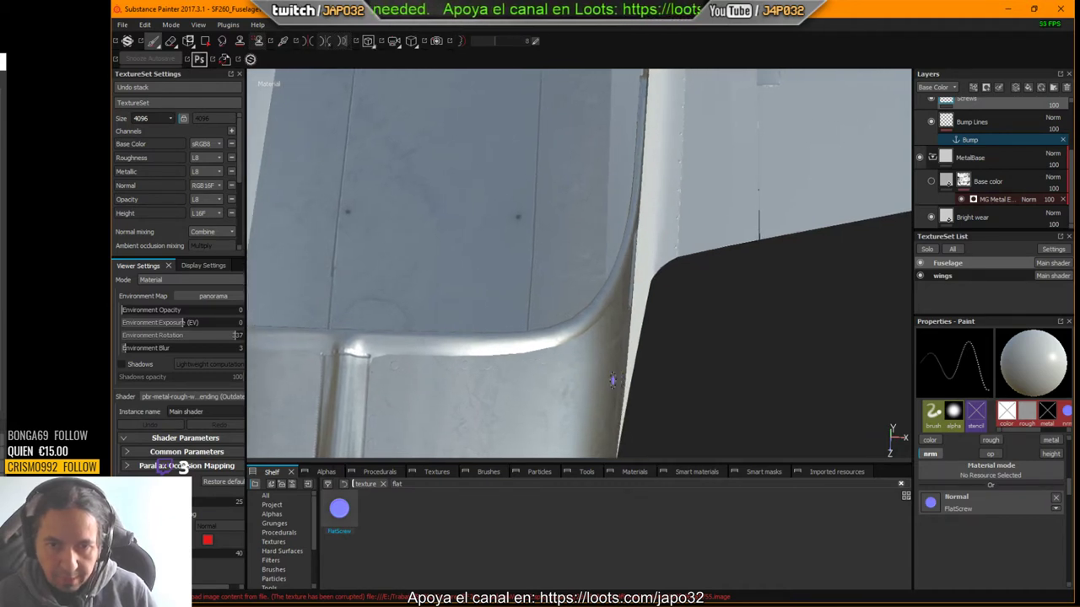
{"action": "left_click_drag", "start_coordinate": [593, 392], "coordinate": [489, 328], "text": "alt"}
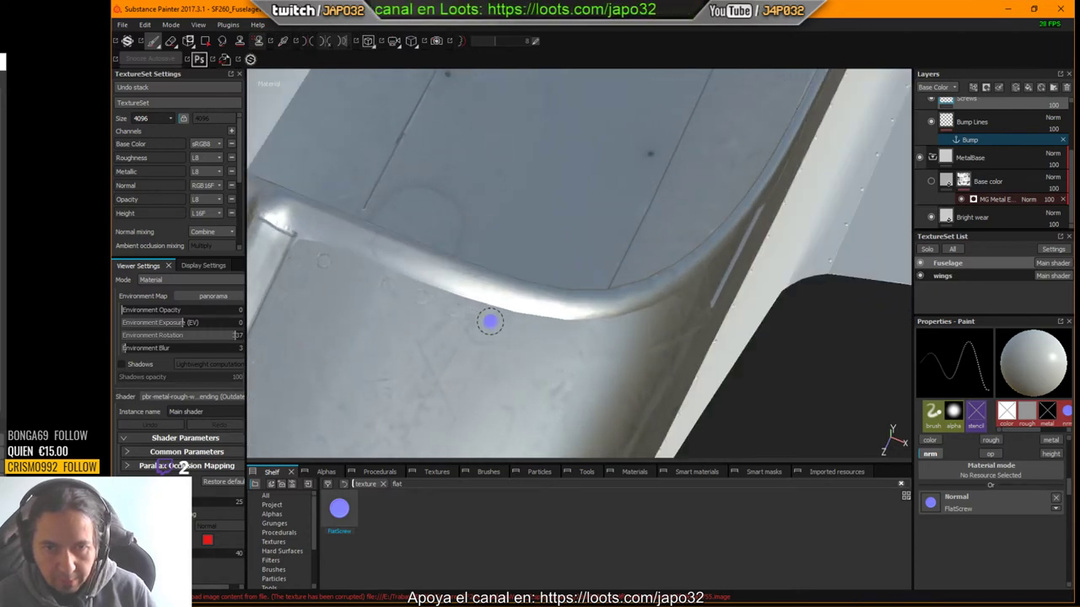
{"action": "left_click", "coordinate": [490, 322]}
{"action": "left_click", "coordinate": [577, 336], "text": "shift"}
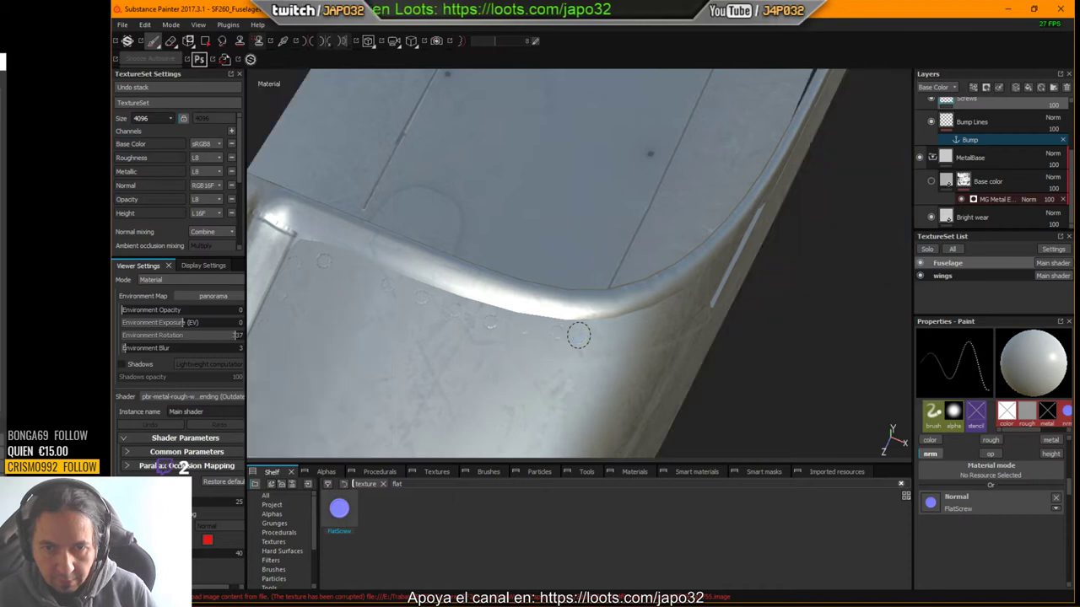
{"action": "left_click", "coordinate": [641, 332], "text": "shift"}
Step: Continue the FlatScrew row around the rim's rounded corner and along its curve down towards the upper fuselage edge line
{"action": "left_click_drag", "start_coordinate": [725, 373], "coordinate": [703, 355], "text": "alt"}
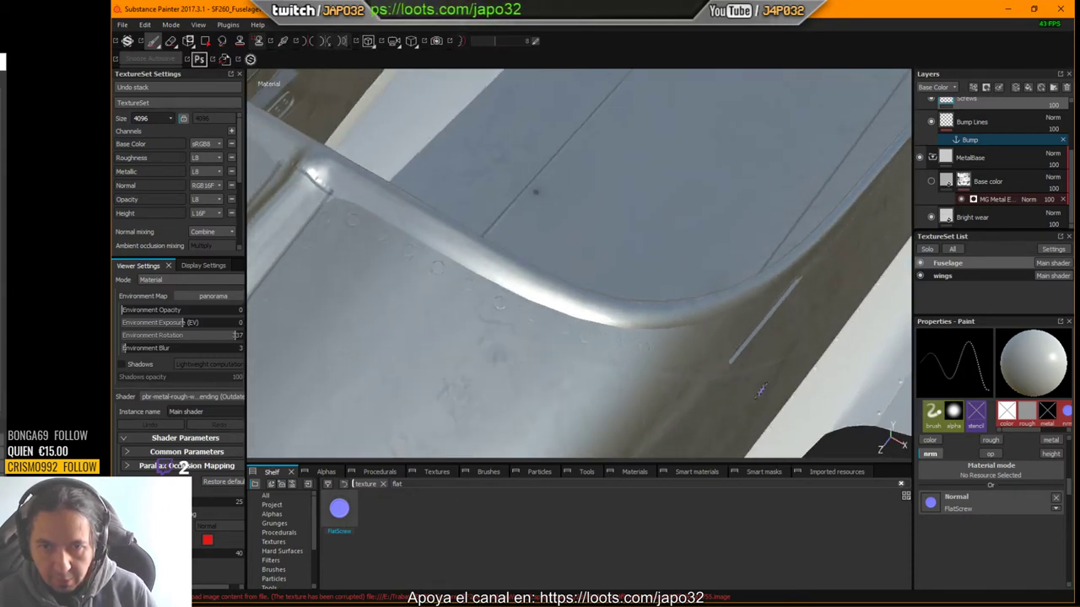
{"action": "left_click_drag", "start_coordinate": [761, 390], "coordinate": [605, 350], "text": "alt"}
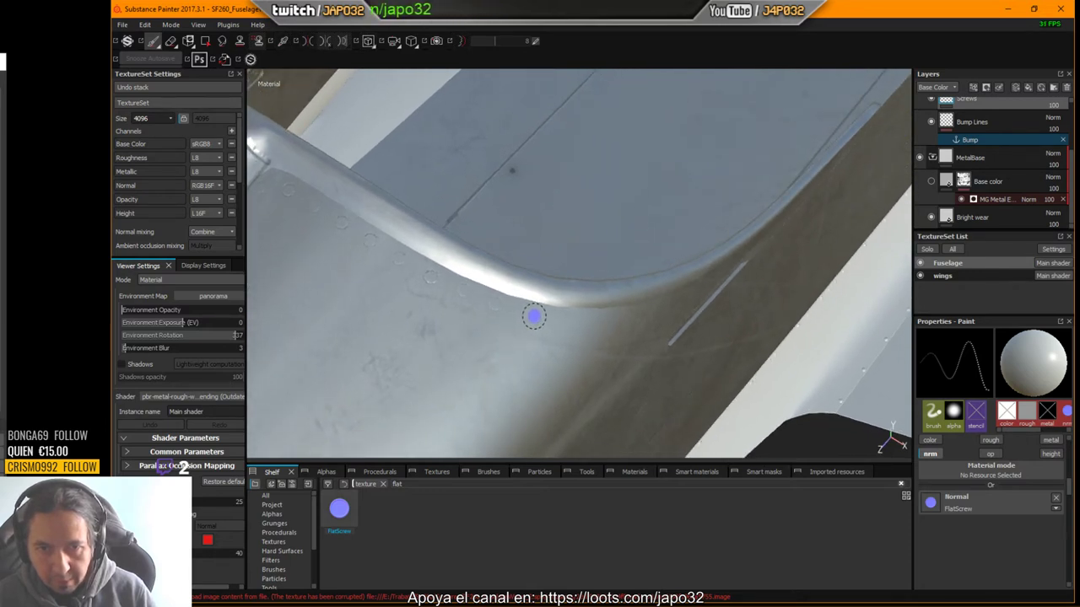
{"action": "left_click", "coordinate": [534, 316]}
{"action": "key", "text": "shift"}
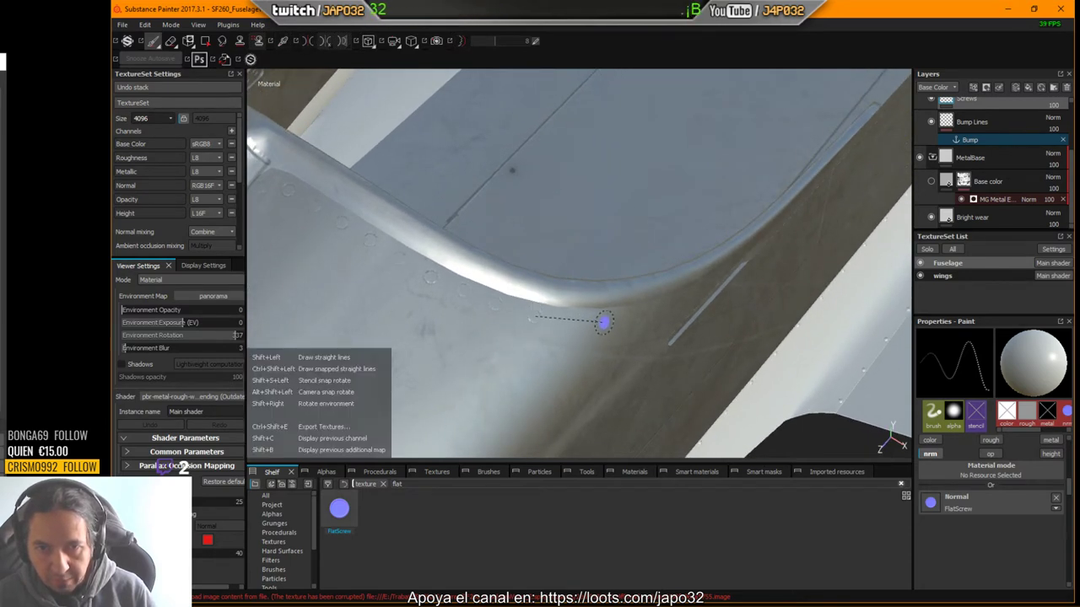
{"action": "left_click_drag", "start_coordinate": [693, 373], "coordinate": [565, 349], "text": "alt"}
{"action": "mouse_move", "coordinate": [641, 347]}
{"action": "left_mouse_down", "text": "alt"}
{"action": "mouse_move", "coordinate": [598, 372]}
{"action": "mouse_move", "coordinate": [585, 357]}
{"action": "left_mouse_up", "text": "alt"}
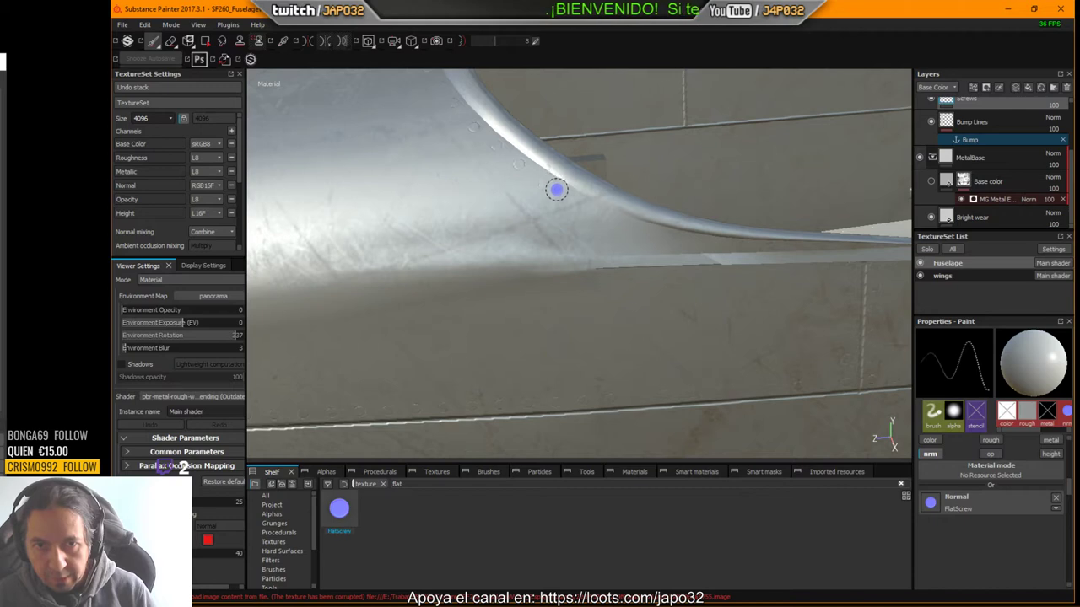
{"action": "key", "text": "shift"}
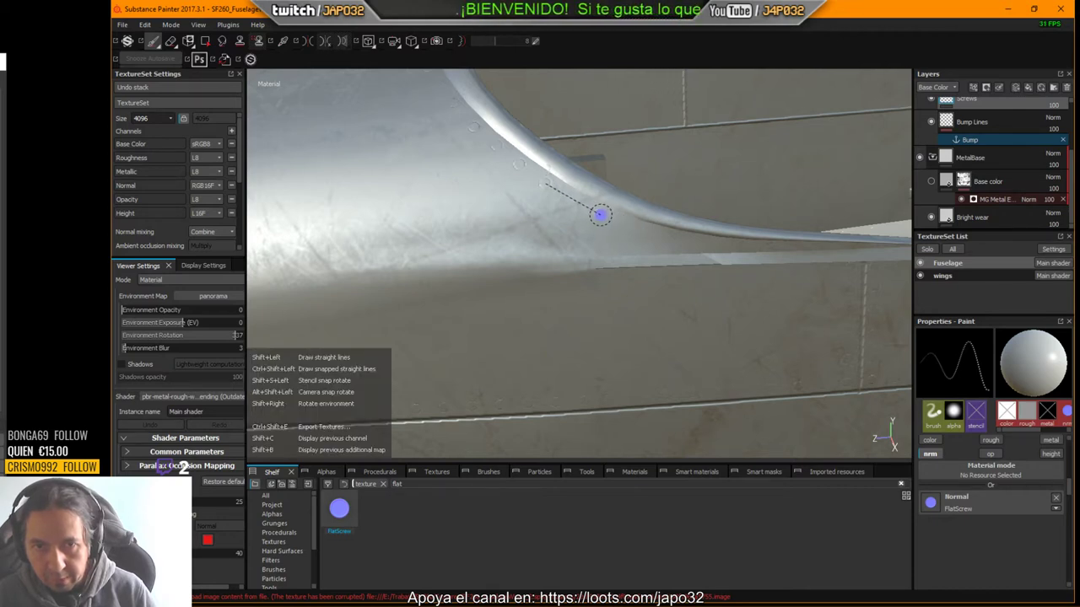
{"action": "left_click", "coordinate": [600, 214], "text": "shift"}
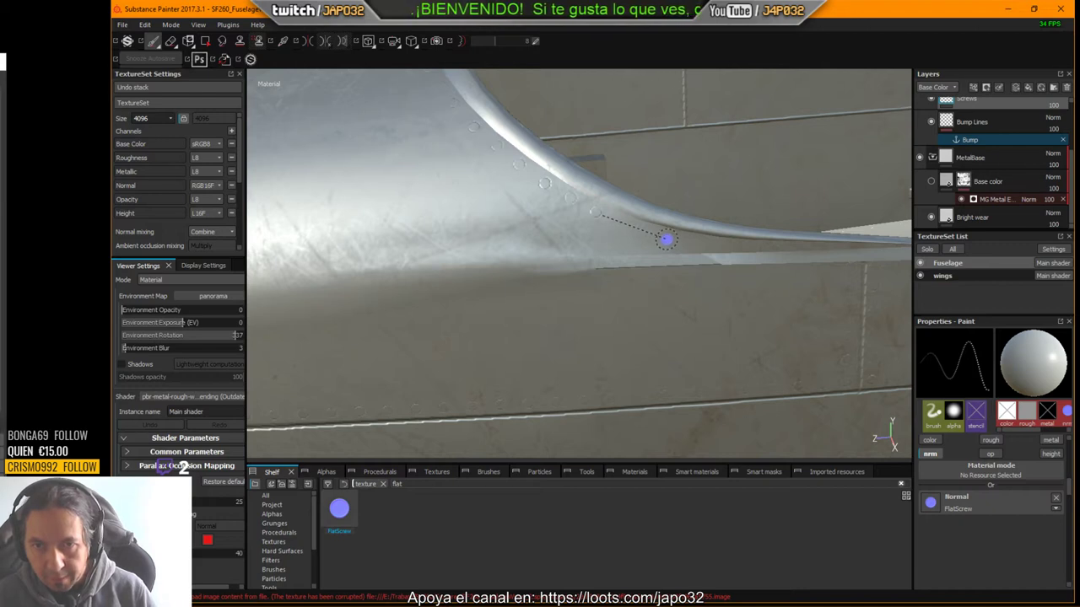
{"action": "left_click", "coordinate": [666, 239], "text": "shift"}
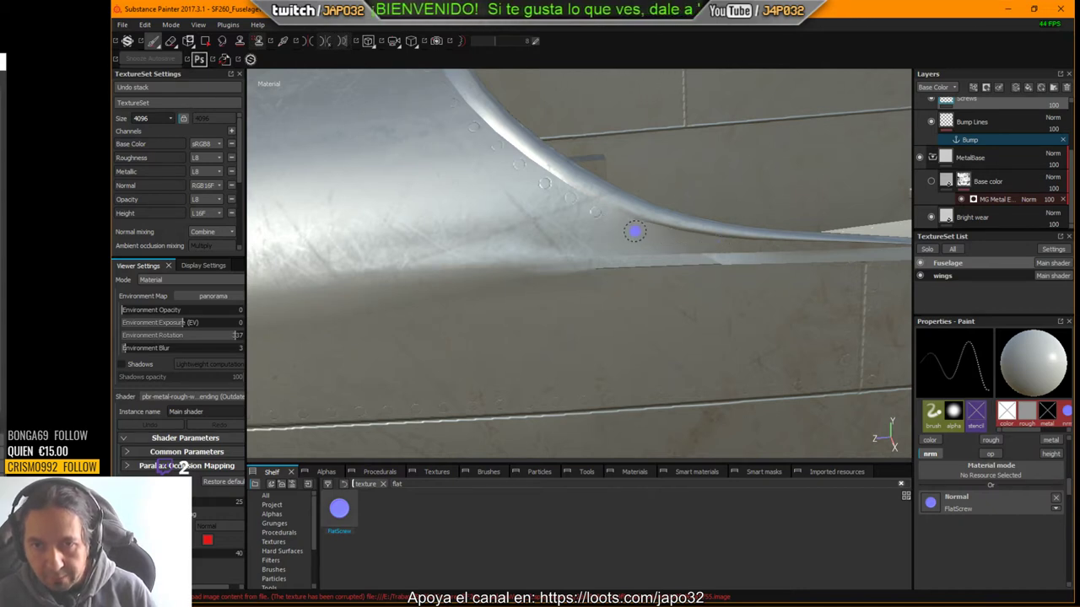
{"action": "left_click", "coordinate": [692, 244], "text": "shift"}
Step: Stamp a straight FlatScrew row beneath the upper fuselage edge line, from the long vertical seam forward to the line's front end
{"action": "mouse_move", "coordinate": [719, 310]}
{"action": "left_mouse_down", "text": "alt"}
{"action": "mouse_move", "coordinate": [696, 264]}
{"action": "mouse_move", "coordinate": [739, 287]}
{"action": "mouse_move", "coordinate": [556, 292]}
{"action": "mouse_move", "coordinate": [528, 258]}
{"action": "mouse_move", "coordinate": [498, 247]}
{"action": "mouse_move", "coordinate": [582, 277]}
{"action": "left_mouse_up", "text": "alt"}
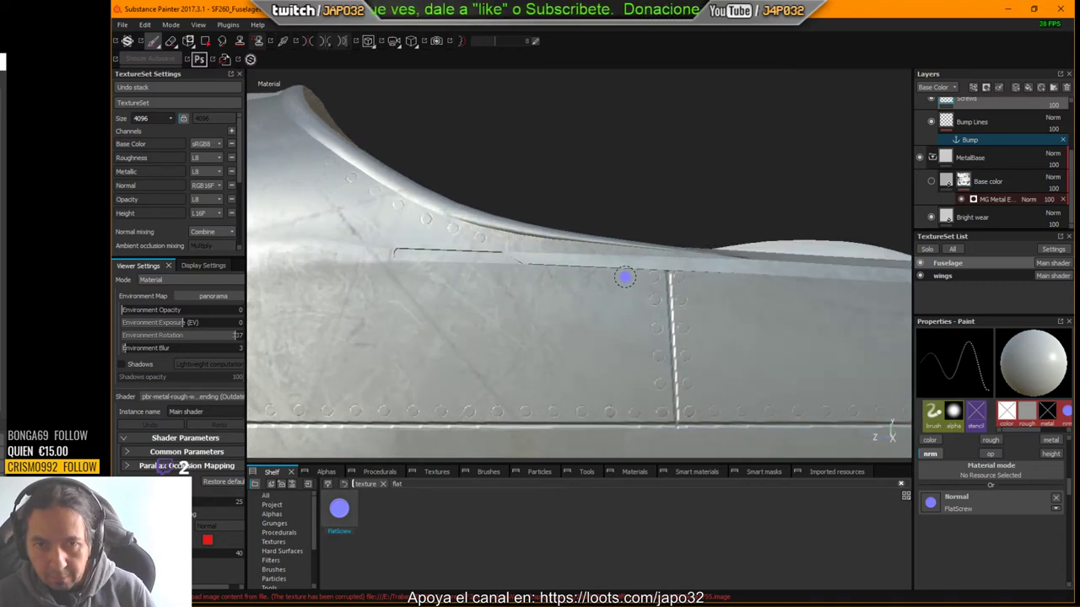
{"action": "key", "text": "shift"}
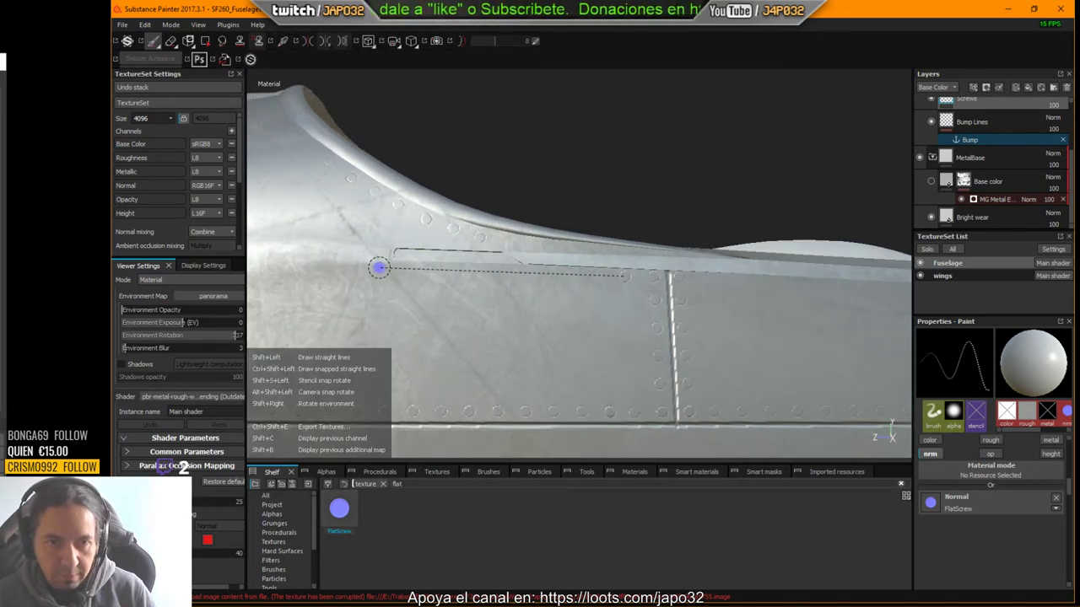
{"action": "left_click", "coordinate": [378, 267], "text": "shift"}
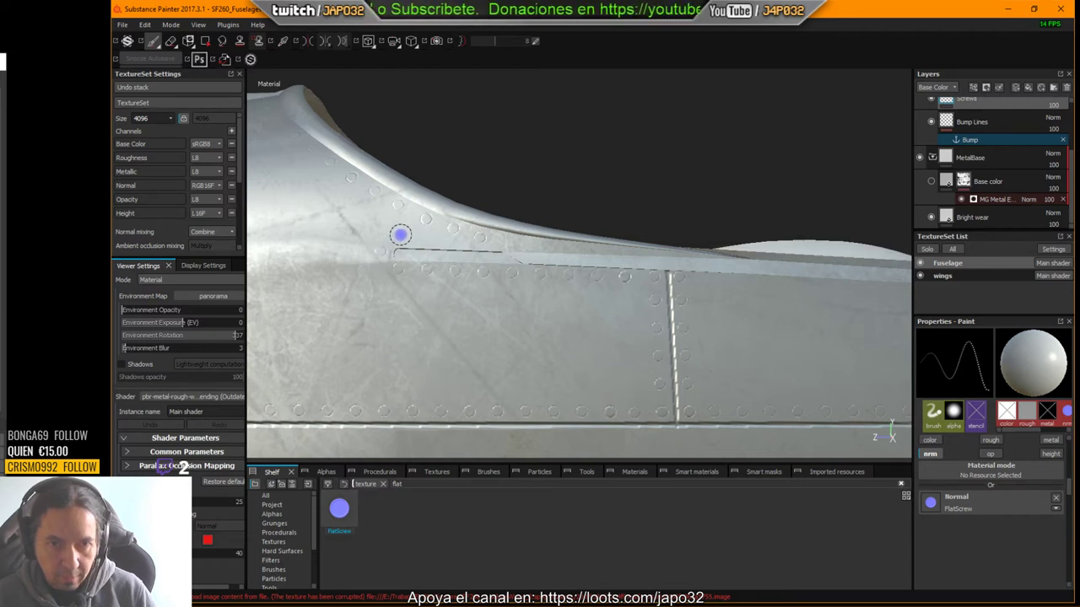
{"action": "key", "text": "shift"}
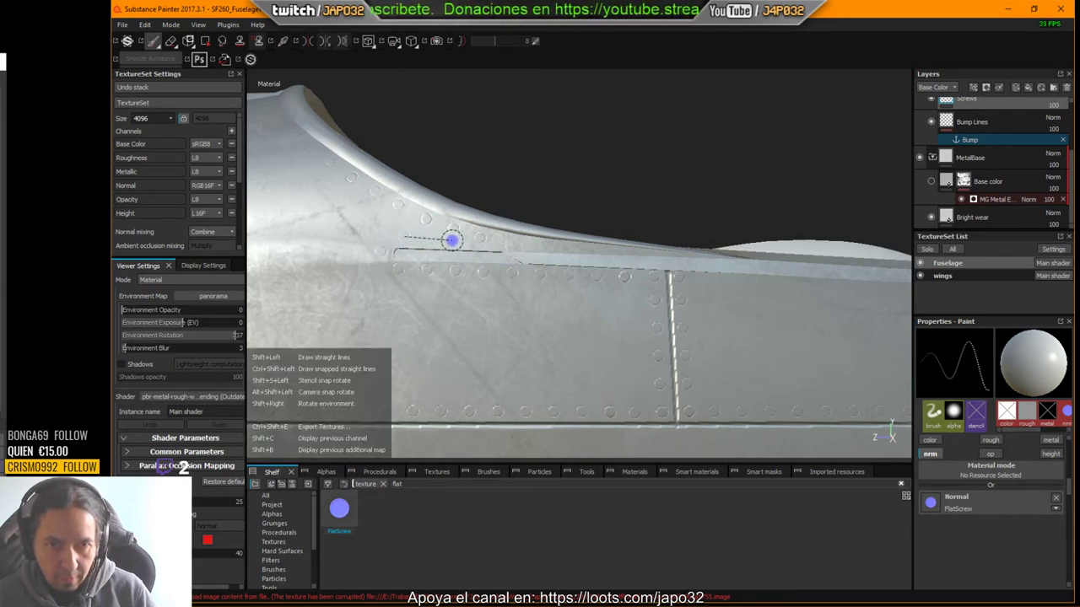
Step: Stamp a FlatScrew row alongside the dorsal spine, from the long vertical seam back to the short seam near the tail
{"action": "mouse_move", "coordinate": [469, 312]}
{"action": "left_mouse_down", "text": "alt"}
{"action": "mouse_move", "coordinate": [506, 316]}
{"action": "mouse_move", "coordinate": [467, 318]}
{"action": "mouse_move", "coordinate": [472, 296]}
{"action": "mouse_move", "coordinate": [518, 313]}
{"action": "mouse_move", "coordinate": [349, 326]}
{"action": "mouse_move", "coordinate": [677, 267]}
{"action": "mouse_move", "coordinate": [641, 357]}
{"action": "mouse_move", "coordinate": [591, 321]}
{"action": "mouse_move", "coordinate": [533, 320]}
{"action": "mouse_move", "coordinate": [684, 303]}
{"action": "mouse_move", "coordinate": [731, 265]}
{"action": "mouse_move", "coordinate": [738, 276]}
{"action": "mouse_move", "coordinate": [686, 272]}
{"action": "mouse_move", "coordinate": [731, 296]}
{"action": "mouse_move", "coordinate": [718, 264]}
{"action": "mouse_move", "coordinate": [787, 285]}
{"action": "mouse_move", "coordinate": [746, 302]}
{"action": "mouse_move", "coordinate": [655, 283]}
{"action": "mouse_move", "coordinate": [653, 311]}
{"action": "mouse_move", "coordinate": [638, 246]}
{"action": "mouse_move", "coordinate": [631, 292]}
{"action": "mouse_move", "coordinate": [717, 137]}
{"action": "mouse_move", "coordinate": [694, 193]}
{"action": "mouse_move", "coordinate": [696, 270]}
{"action": "mouse_move", "coordinate": [706, 282]}
{"action": "mouse_move", "coordinate": [759, 258]}
{"action": "mouse_move", "coordinate": [749, 273]}
{"action": "mouse_move", "coordinate": [749, 259]}
{"action": "left_mouse_up", "text": "alt"}
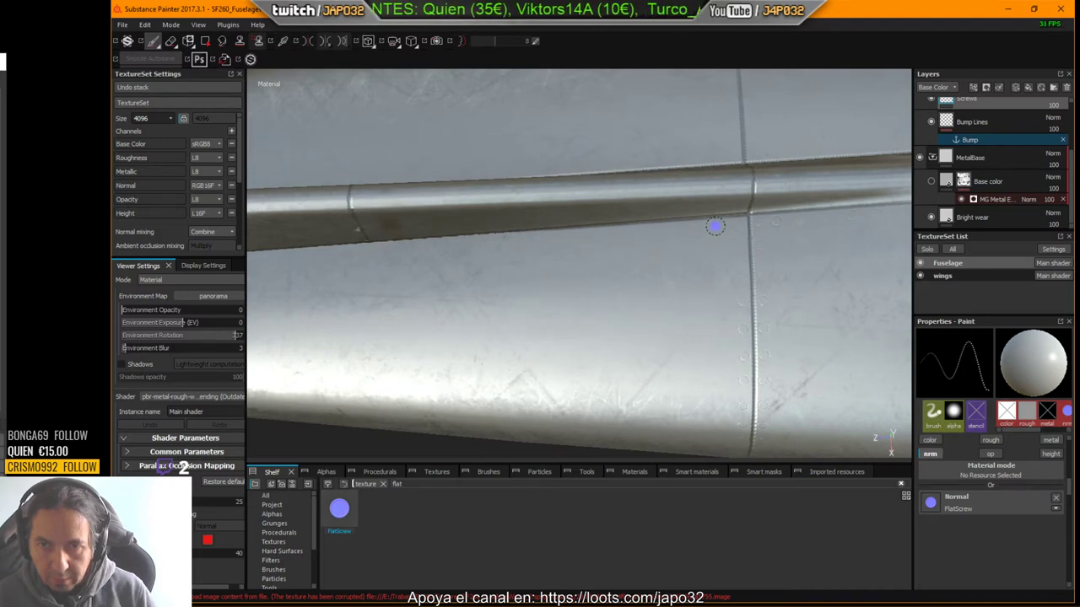
{"action": "key", "text": "shift"}
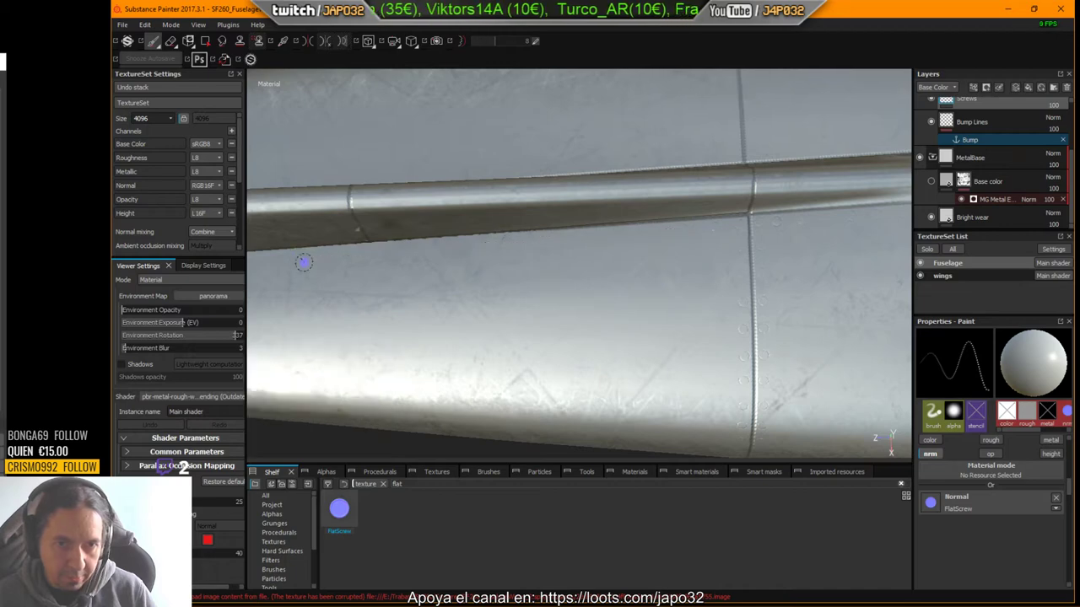
{"action": "left_click_drag", "start_coordinate": [470, 369], "coordinate": [698, 374], "text": "alt"}
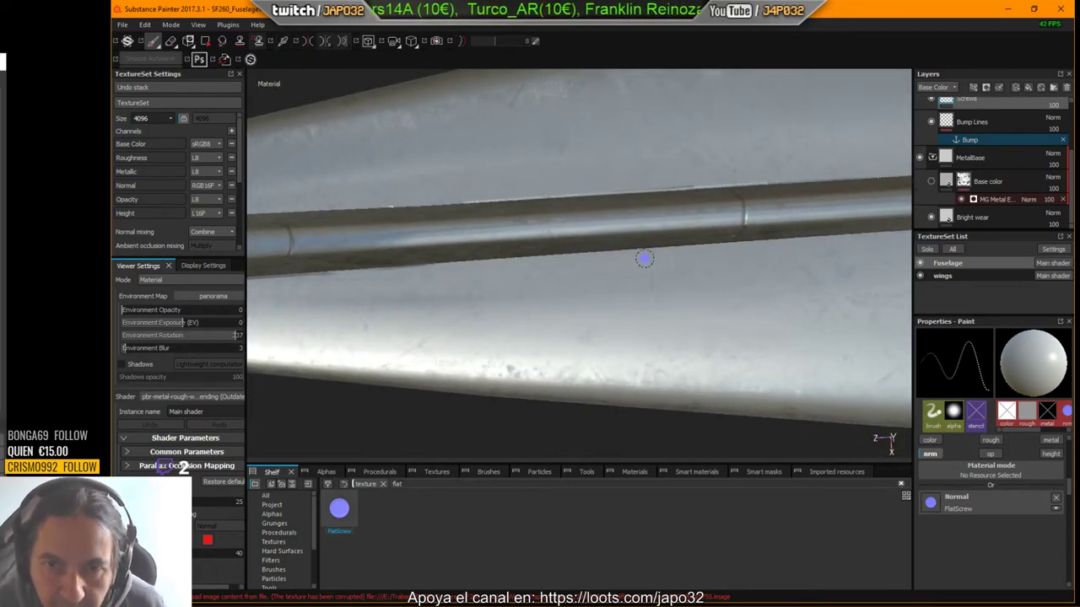
{"action": "left_click", "coordinate": [649, 259]}
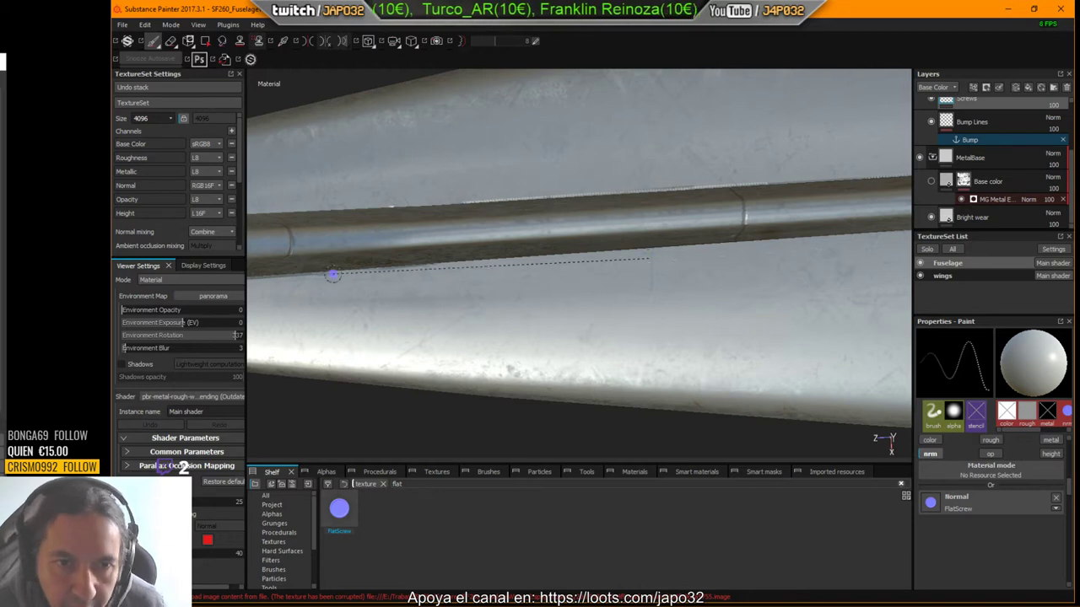
{"action": "key", "text": "shift"}
{"action": "left_click", "coordinate": [281, 284], "text": "shift"}
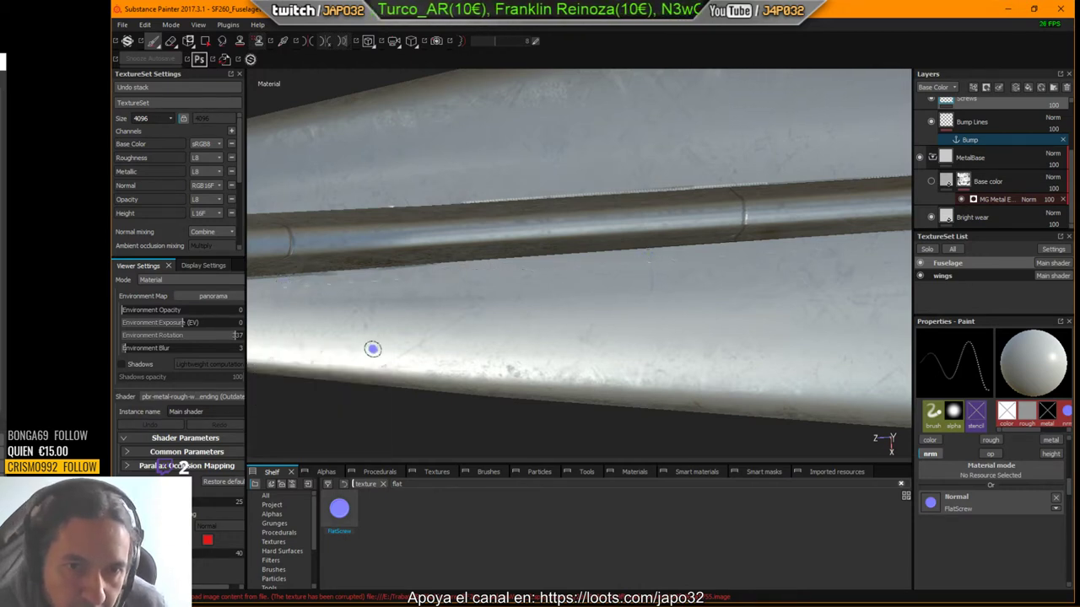
{"action": "mouse_move", "coordinate": [836, 393]}
{"action": "left_mouse_down", "text": "alt"}
{"action": "mouse_move", "coordinate": [615, 335]}
{"action": "mouse_move", "coordinate": [554, 333]}
{"action": "mouse_move", "coordinate": [571, 321]}
{"action": "mouse_move", "coordinate": [629, 320]}
{"action": "left_mouse_up", "text": "alt"}
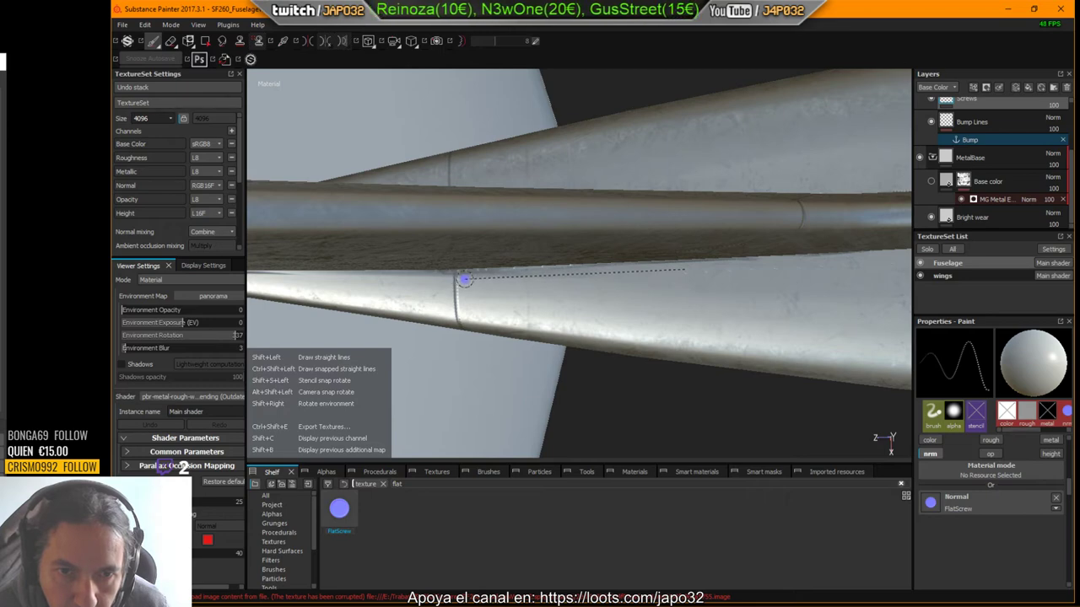
Step: Stamp individual FlatScrews up the cockpit side of the short tail seam above the horizontal stabilizer
{"action": "mouse_move", "coordinate": [465, 279]}
{"action": "left_mouse_down", "text": "alt"}
{"action": "mouse_move", "coordinate": [607, 296]}
{"action": "mouse_move", "coordinate": [585, 219]}
{"action": "mouse_move", "coordinate": [577, 246]}
{"action": "mouse_move", "coordinate": [464, 344]}
{"action": "left_mouse_up", "text": "alt"}
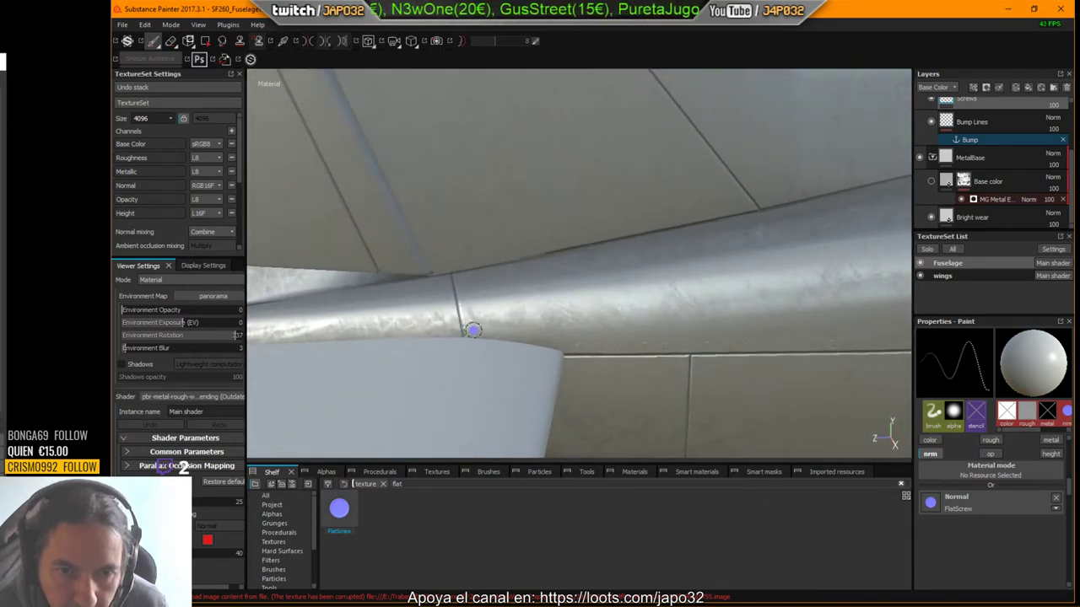
{"action": "key", "text": "shift"}
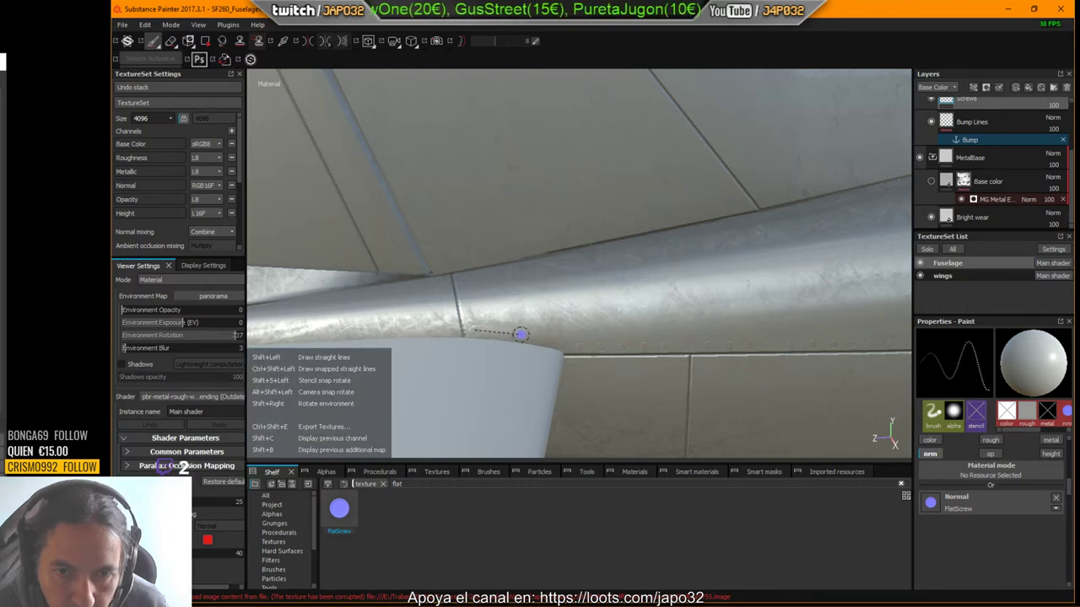
{"action": "left_click", "coordinate": [521, 334], "text": "shift"}
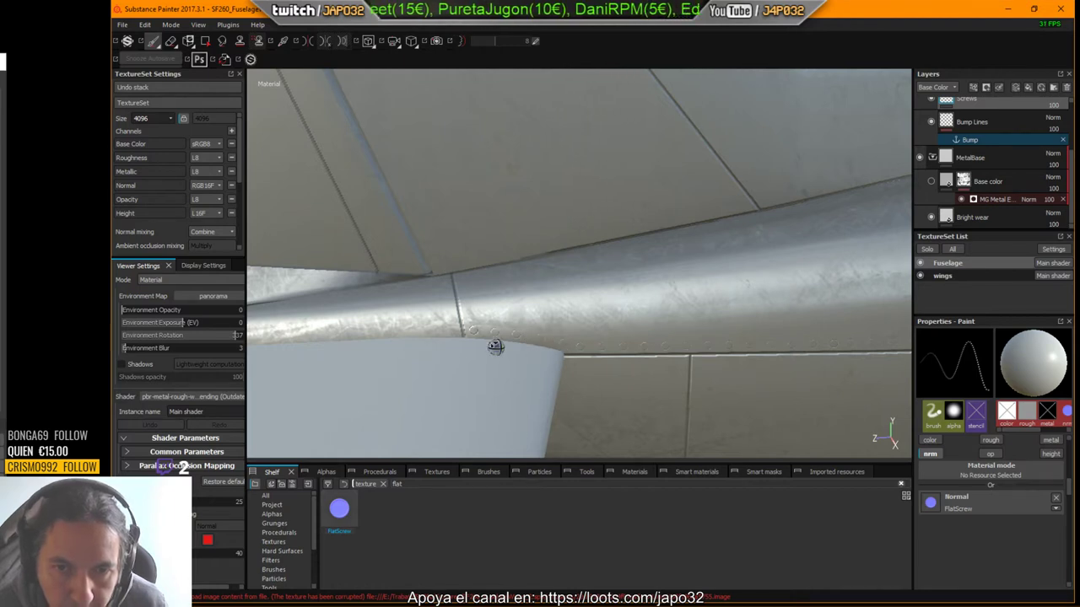
{"action": "left_click_drag", "start_coordinate": [497, 347], "coordinate": [499, 366], "text": "alt"}
{"action": "left_click", "coordinate": [470, 309]}
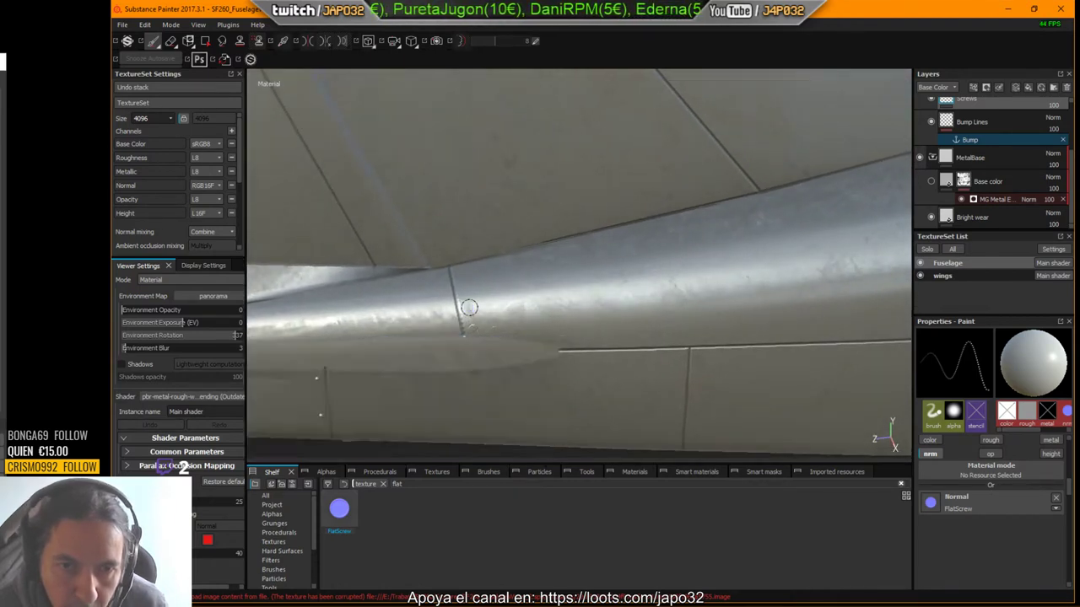
{"action": "left_click_drag", "start_coordinate": [465, 289], "coordinate": [464, 308], "text": "alt"}
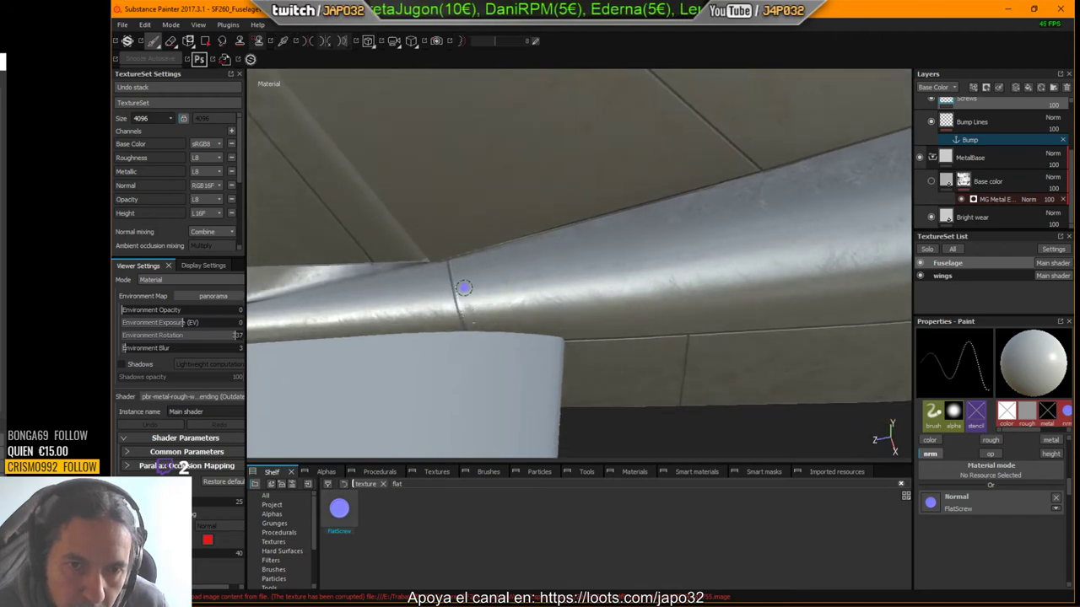
{"action": "mouse_move", "coordinate": [457, 268]}
{"action": "left_mouse_down", "text": "alt"}
{"action": "mouse_move", "coordinate": [528, 337]}
{"action": "mouse_move", "coordinate": [646, 349]}
{"action": "mouse_move", "coordinate": [670, 385]}
{"action": "mouse_move", "coordinate": [638, 385]}
{"action": "mouse_move", "coordinate": [548, 338]}
{"action": "mouse_move", "coordinate": [438, 244]}
{"action": "mouse_move", "coordinate": [497, 249]}
{"action": "mouse_move", "coordinate": [604, 313]}
{"action": "mouse_move", "coordinate": [598, 287]}
{"action": "mouse_move", "coordinate": [624, 270]}
{"action": "mouse_move", "coordinate": [443, 323]}
{"action": "left_mouse_up", "text": "alt"}
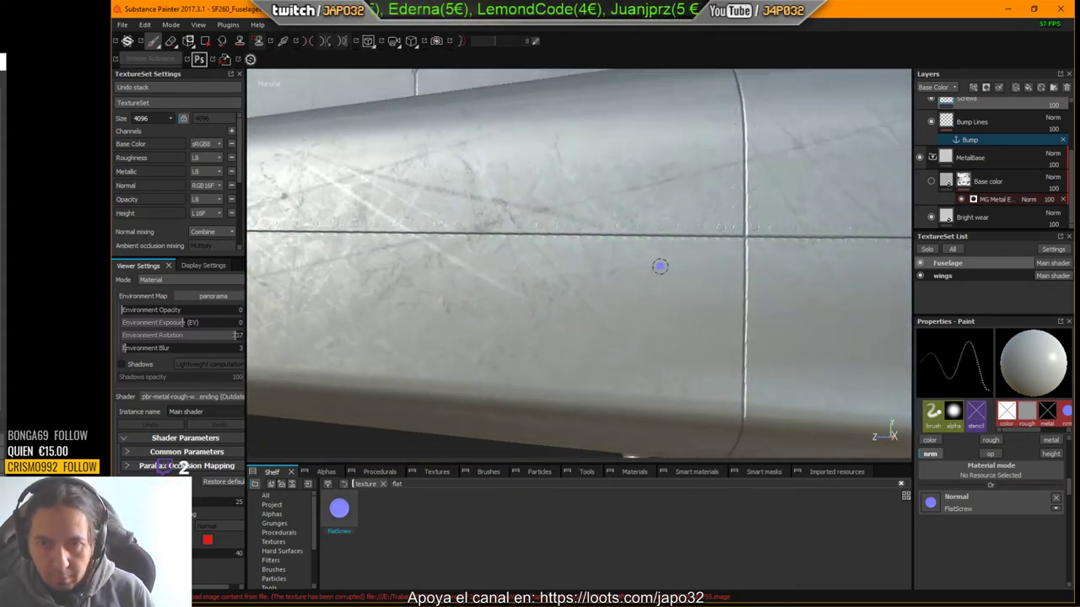
Step: Stamp a straight FlatScrew row below the horizontal panel line, from the long vertical seam towards the tail
{"action": "left_click", "coordinate": [737, 247]}
{"action": "left_click", "coordinate": [278, 244], "text": "shift"}
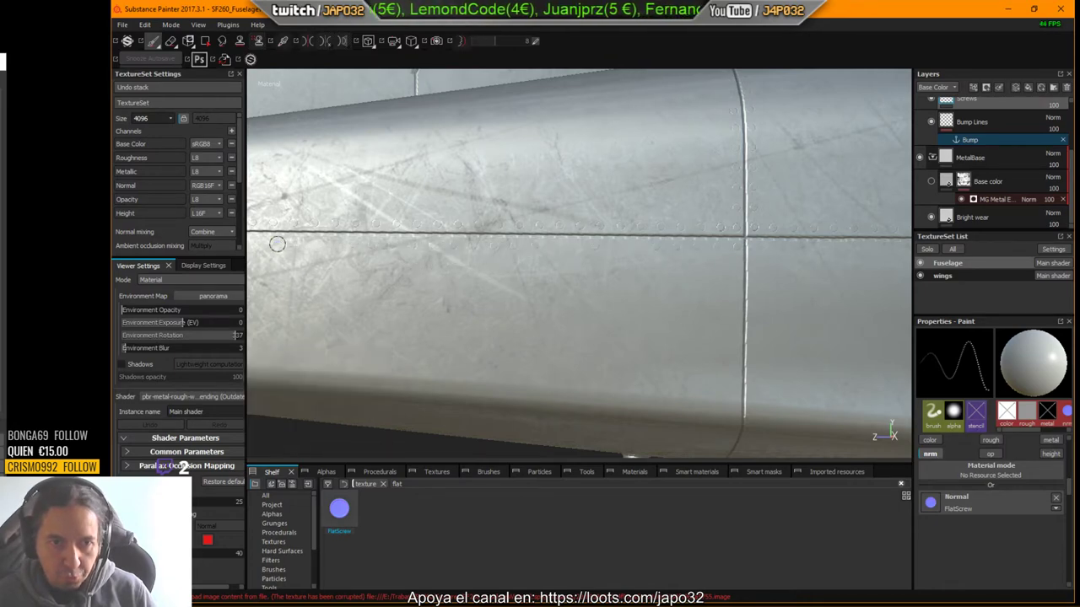
{"action": "mouse_move", "coordinate": [323, 290]}
{"action": "left_mouse_down", "text": "alt"}
{"action": "mouse_move", "coordinate": [398, 313]}
{"action": "mouse_move", "coordinate": [721, 309]}
{"action": "left_mouse_up", "text": "alt"}
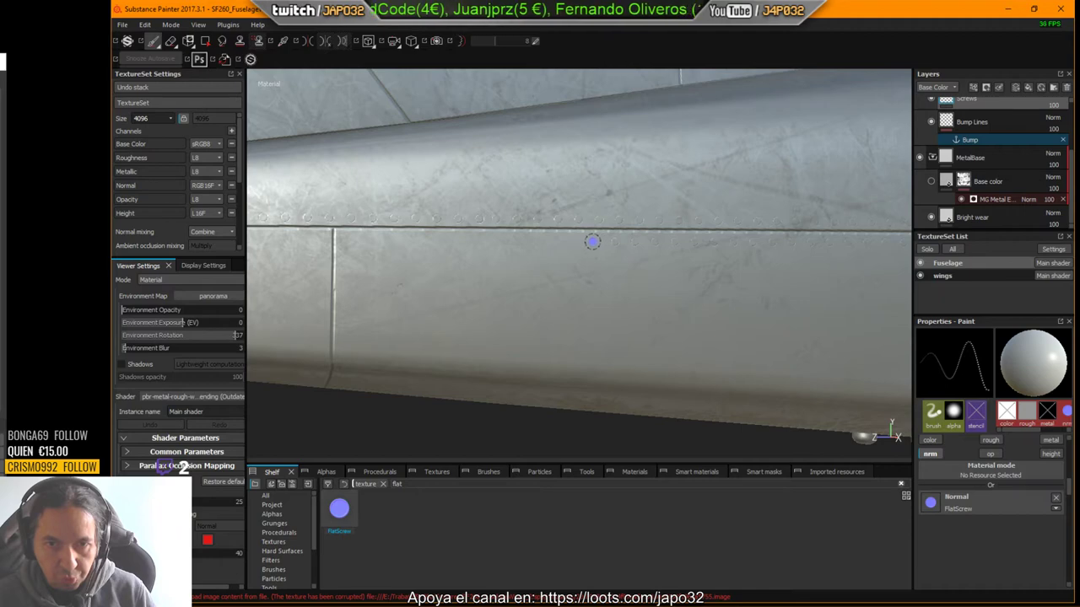
{"action": "left_click_drag", "start_coordinate": [592, 241], "coordinate": [542, 239], "text": "alt"}
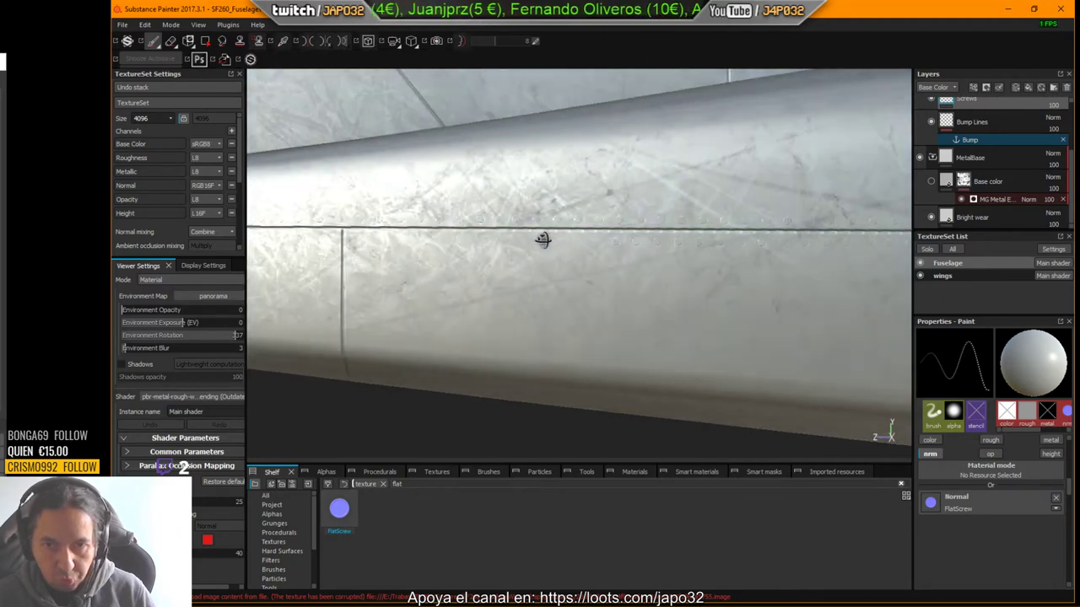
{"action": "middle_click_drag", "start_coordinate": [543, 238], "coordinate": [550, 239], "text": "alt"}
{"action": "left_click_drag", "start_coordinate": [647, 261], "coordinate": [494, 261], "text": "alt"}
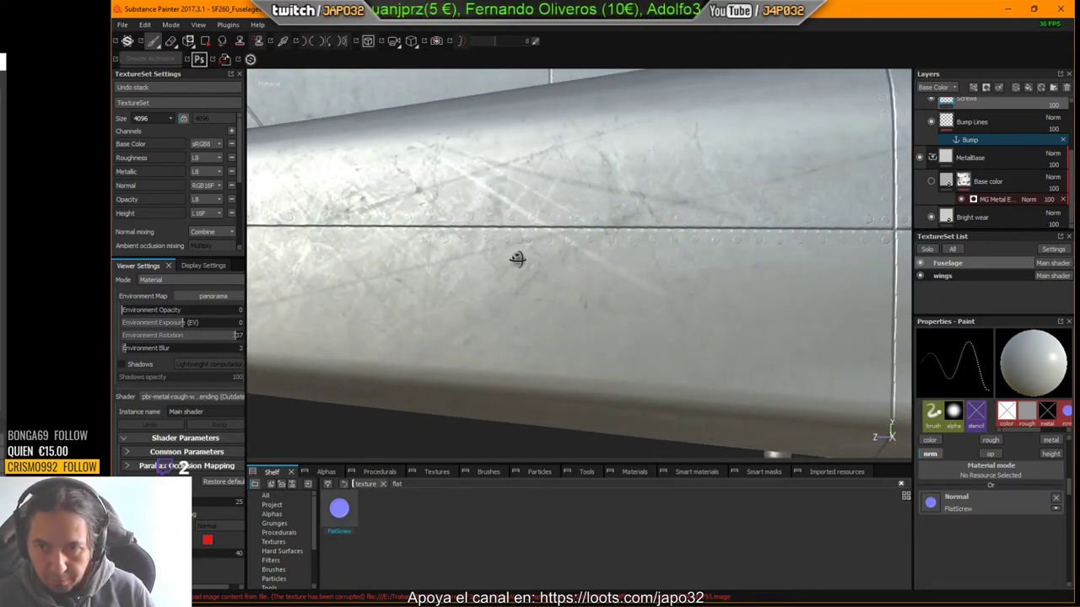
{"action": "left_click_drag", "start_coordinate": [860, 259], "coordinate": [585, 278], "text": "alt"}
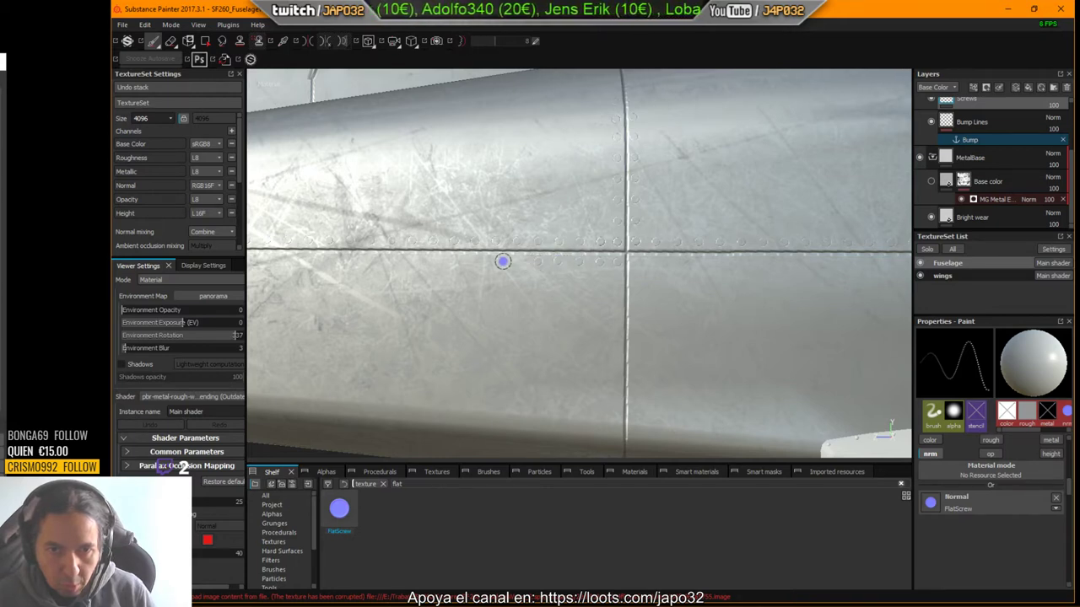
{"action": "key", "text": "ctrl"}
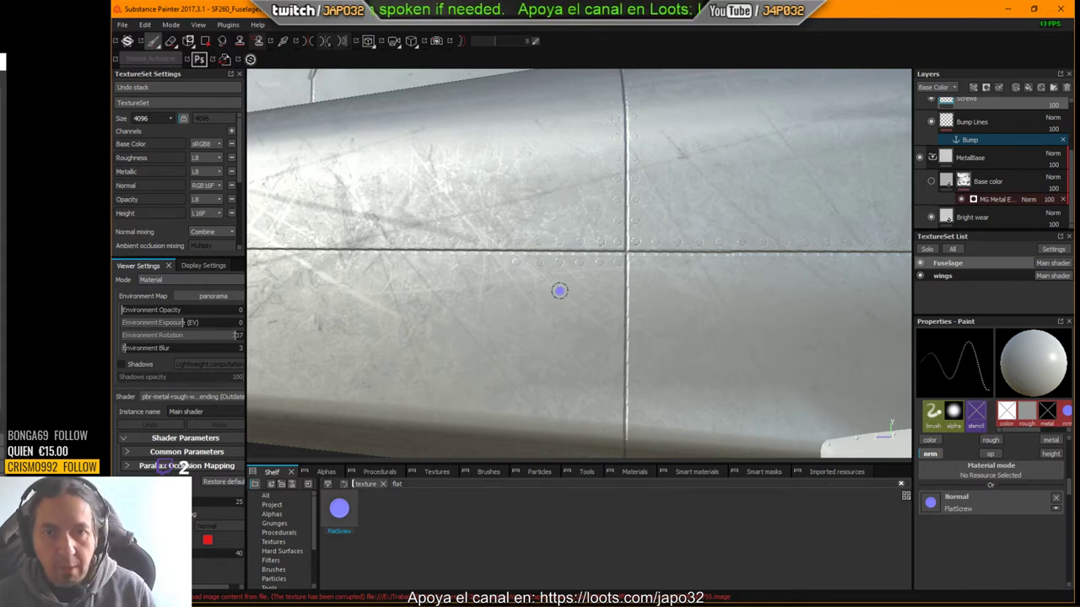
Step: Switch to the Clone tool on the Screws layer with a smaller hard round alpha, and try it beside the vertical seam
{"action": "key", "text": "ctrl"}
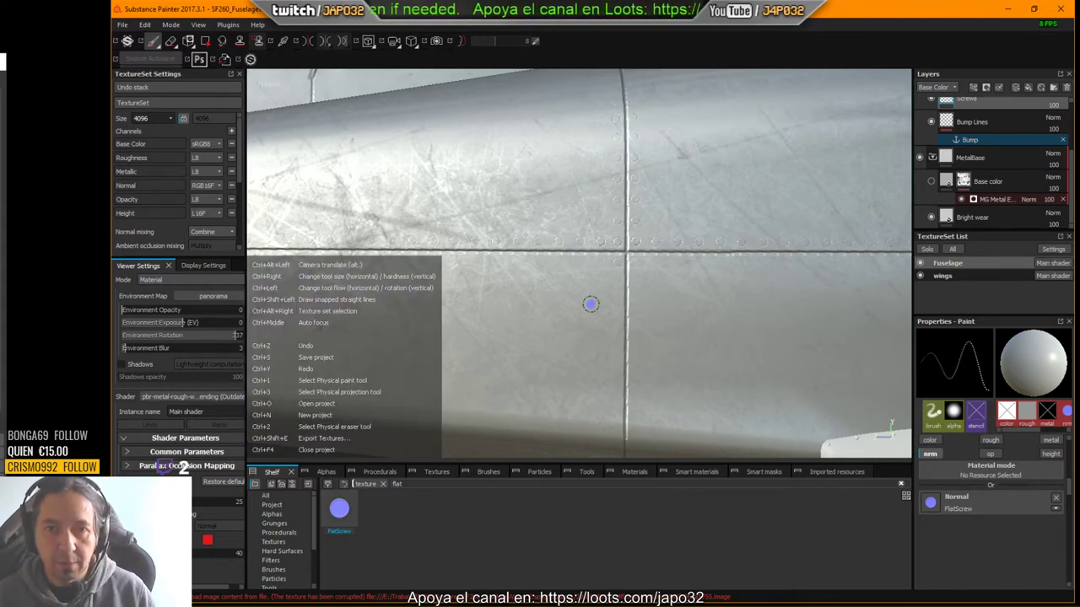
{"action": "mouse_move", "coordinate": [591, 304]}
{"action": "left_mouse_down", "text": "alt"}
{"action": "mouse_move", "coordinate": [761, 303]}
{"action": "mouse_move", "coordinate": [747, 304]}
{"action": "left_mouse_up", "text": "alt"}
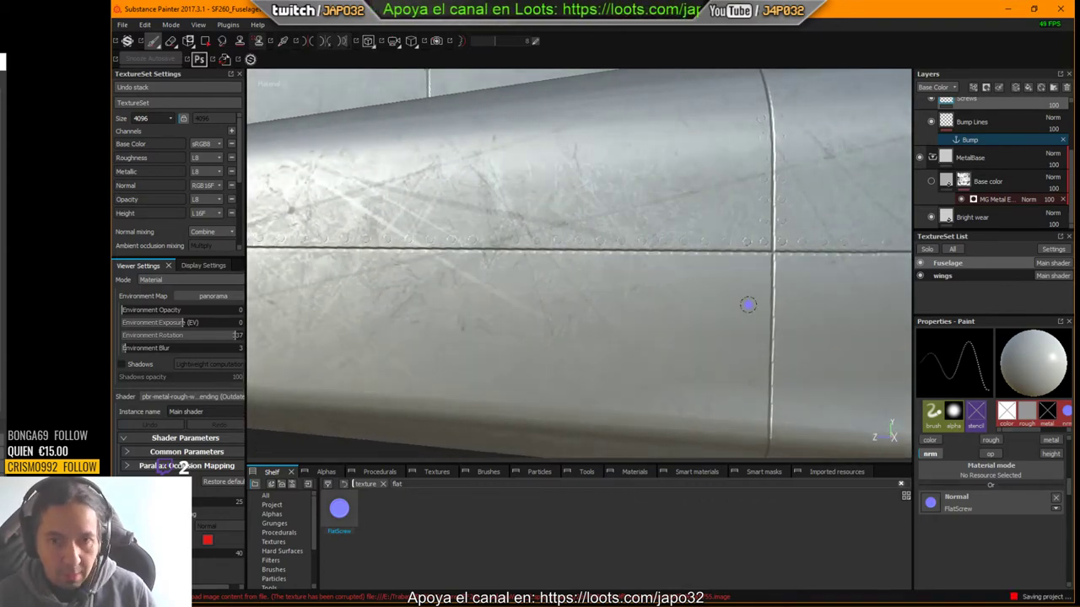
{"action": "left_click", "coordinate": [240, 40]}
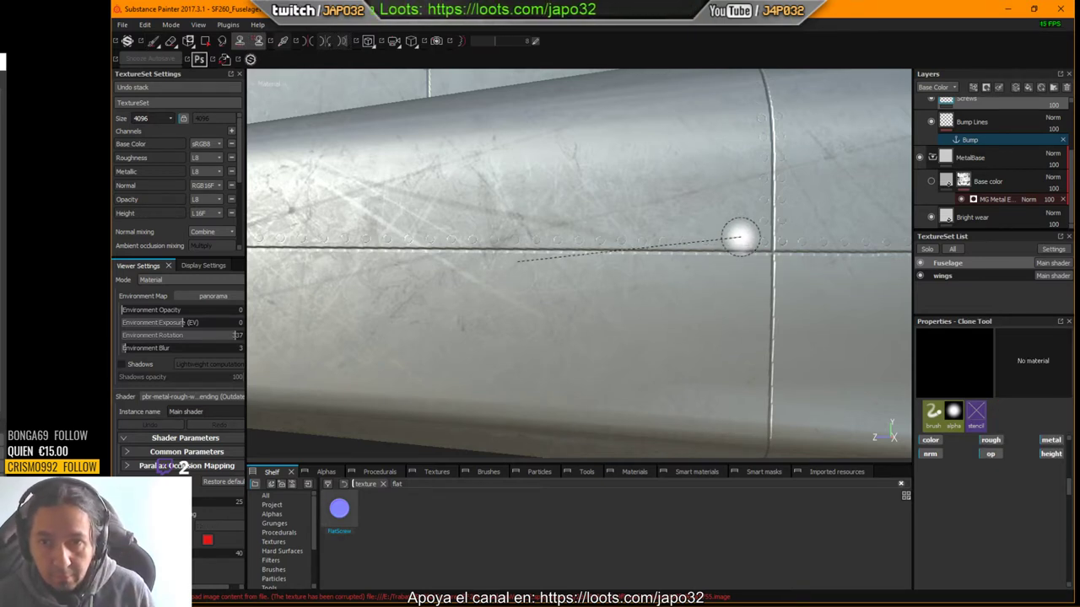
{"action": "key", "text": "alt"}
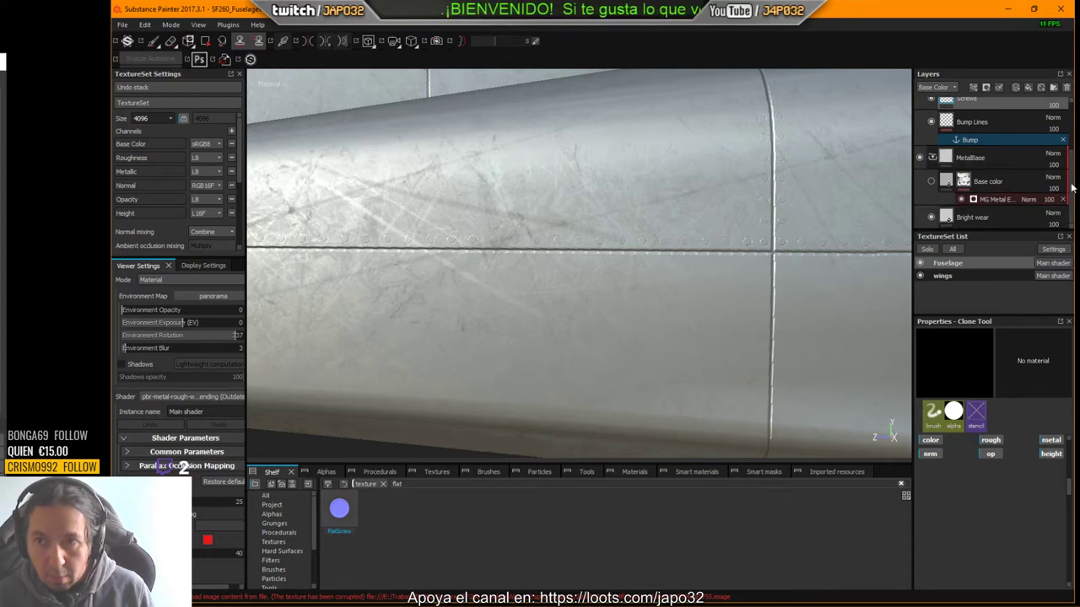
{"action": "scroll", "coordinate": [1037, 161], "scroll_direction": "up", "scroll_amount": 2}
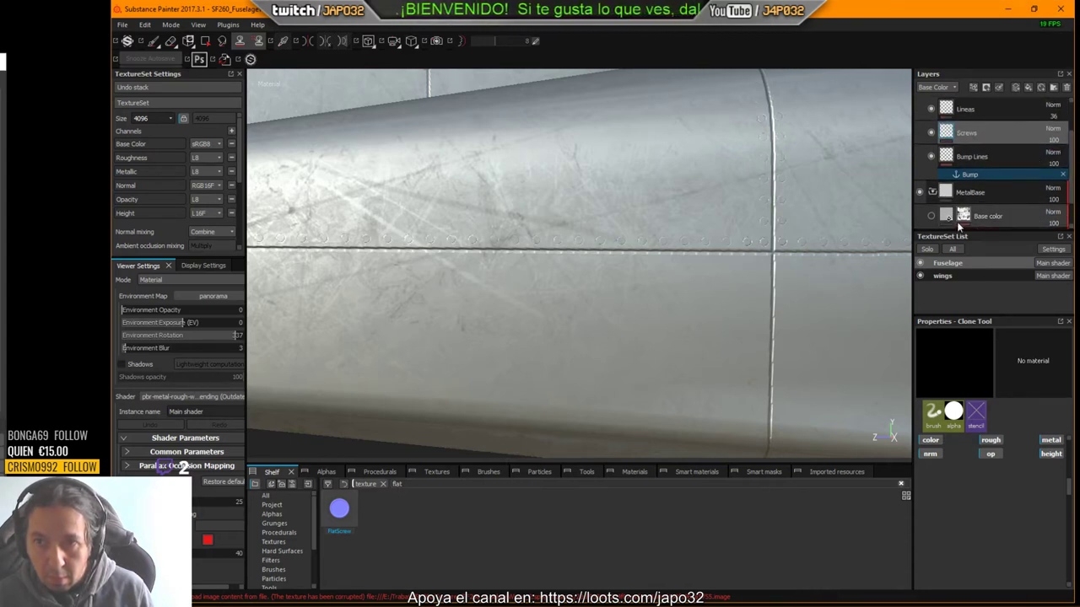
{"action": "key", "text": "1"}
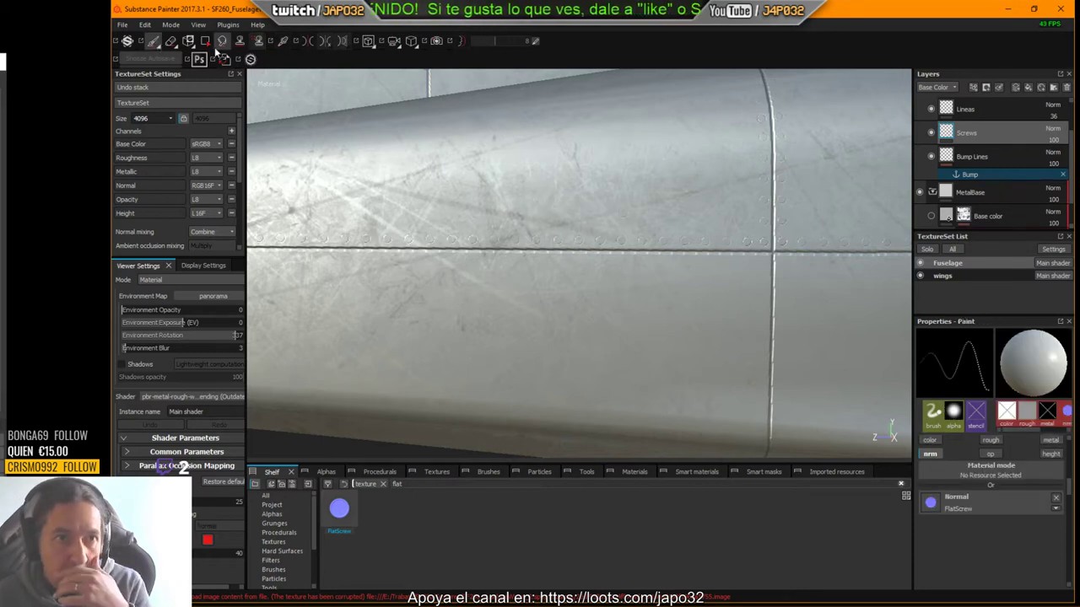
{"action": "left_click", "coordinate": [240, 40]}
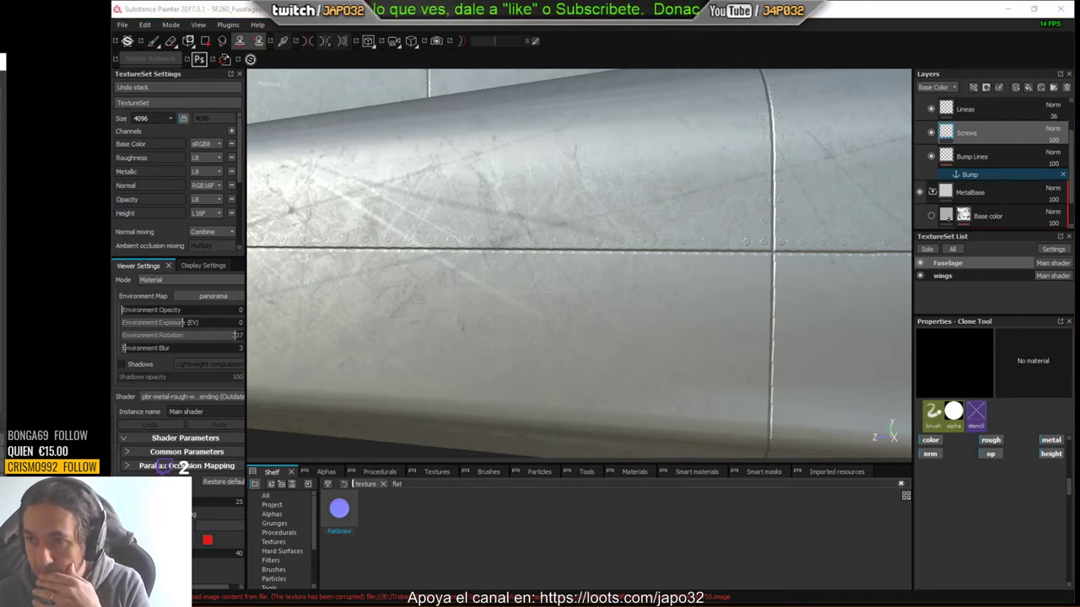
{"action": "left_click", "coordinate": [780, 306]}
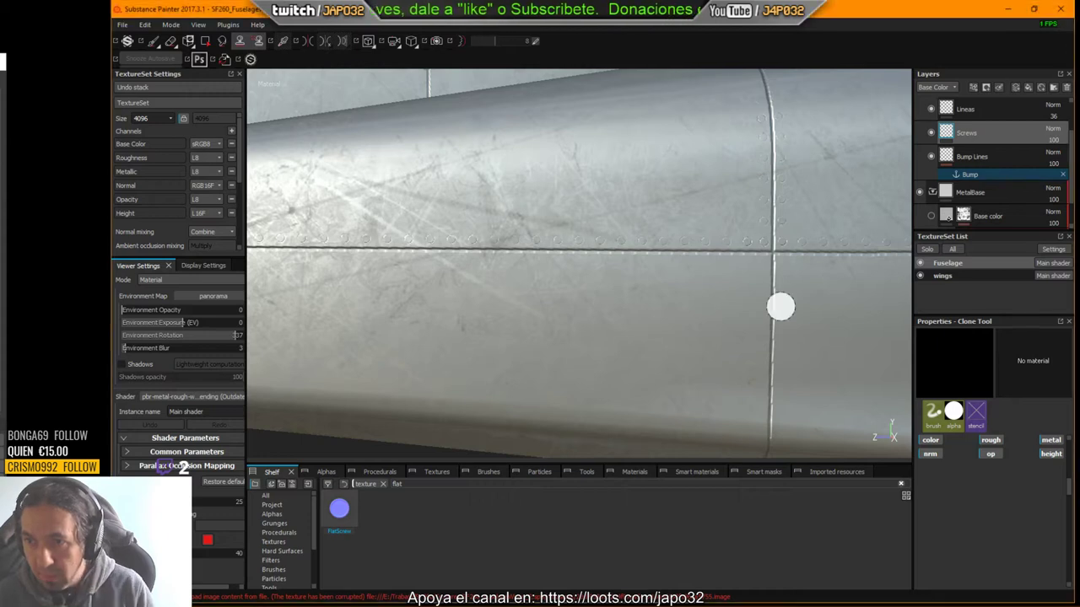
{"action": "key", "text": "ctrl"}
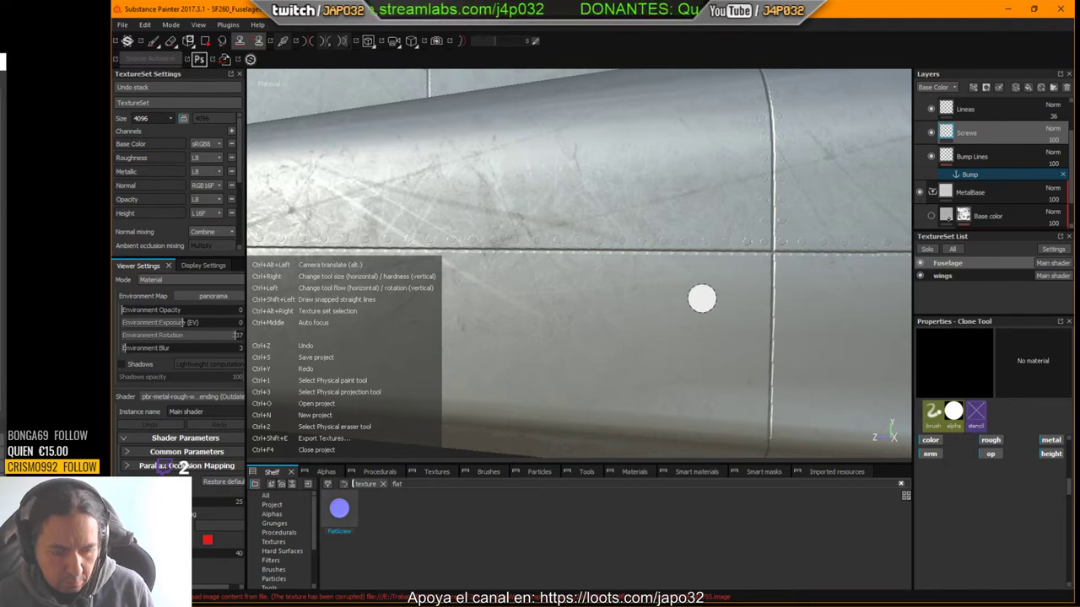
{"action": "key", "text": "ctrl+alt"}
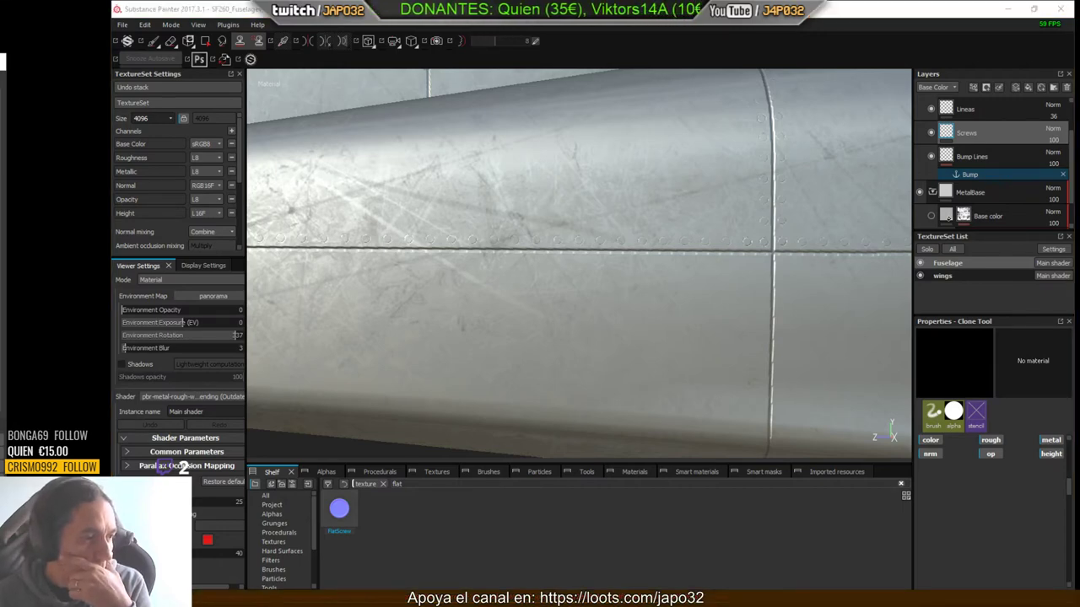
Step: Switch to Chrome, open a new tab and reposition the window while checking the Clone tool's name in Substance Painter
{"action": "key", "text": "alt+Tab"}
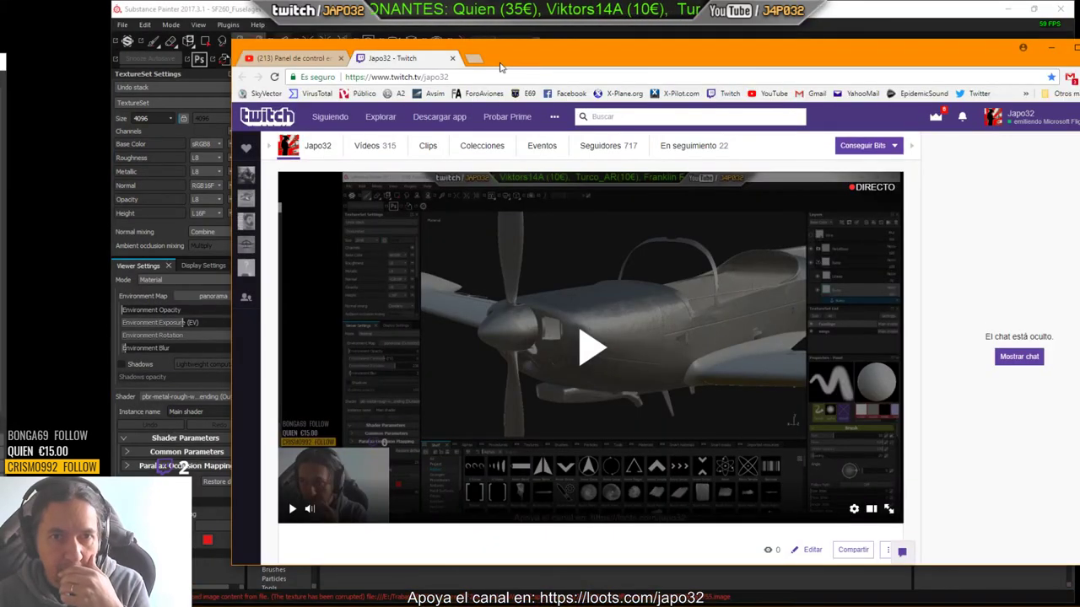
{"action": "left_click", "coordinate": [474, 59]}
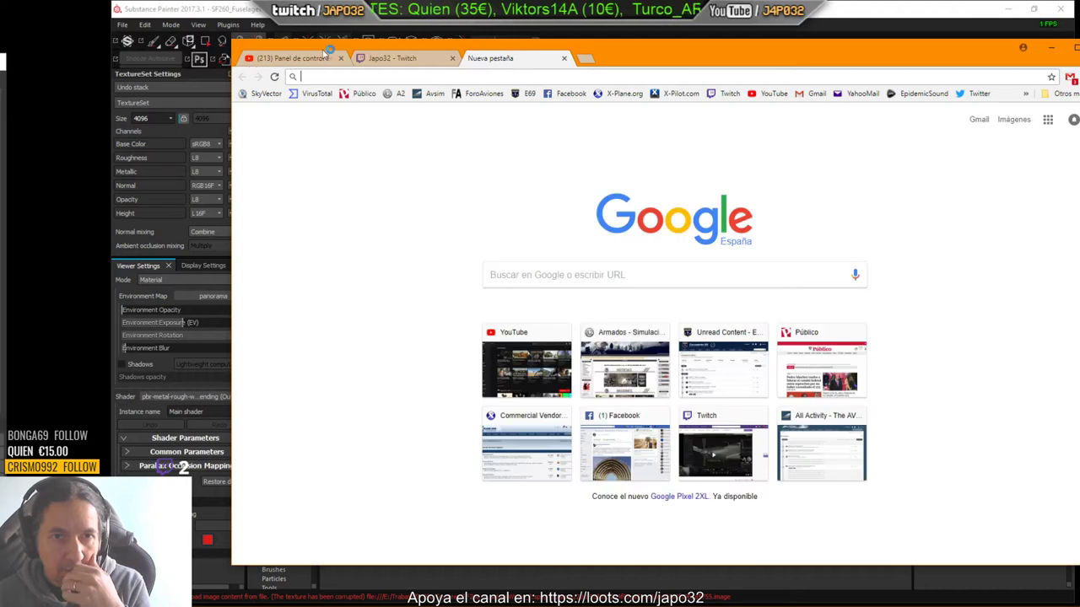
{"action": "left_click_drag", "start_coordinate": [656, 59], "coordinate": [646, 99]}
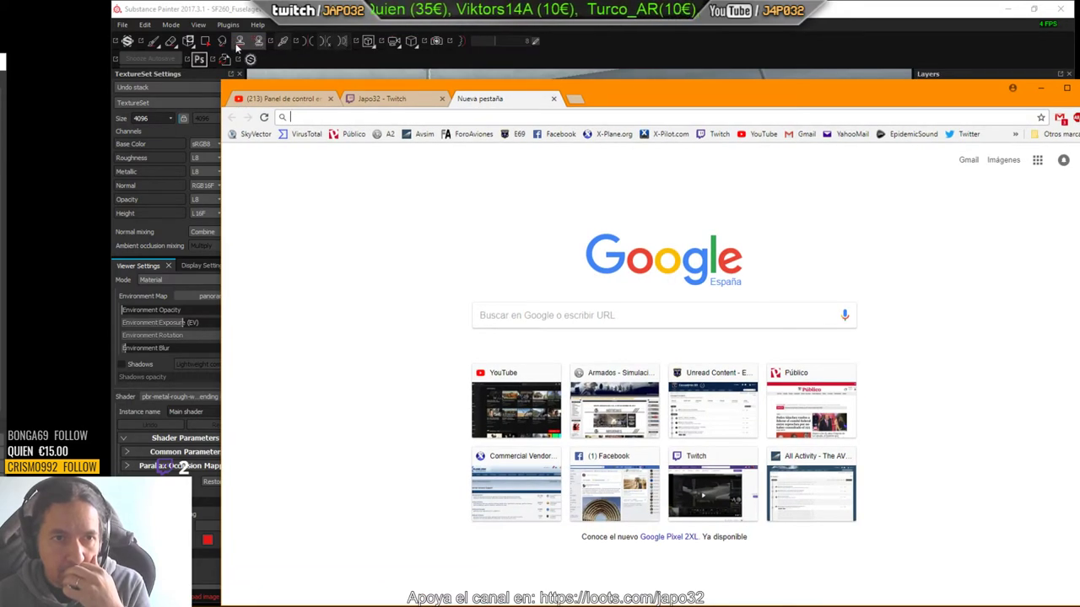
{"action": "left_click_drag", "start_coordinate": [628, 103], "coordinate": [1079, 141]}
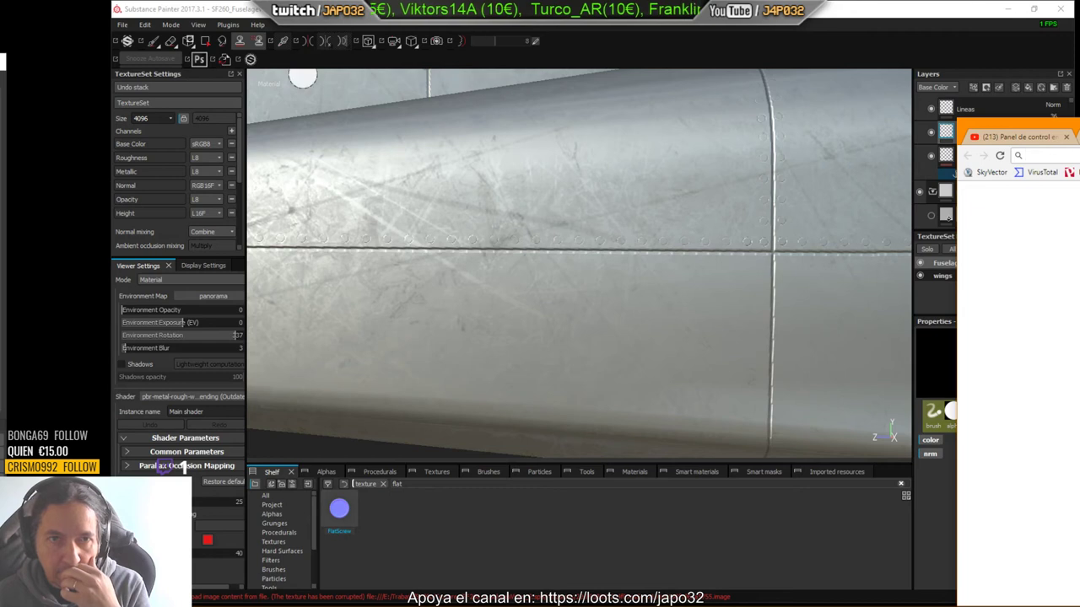
{"action": "left_click", "coordinate": [246, 50]}
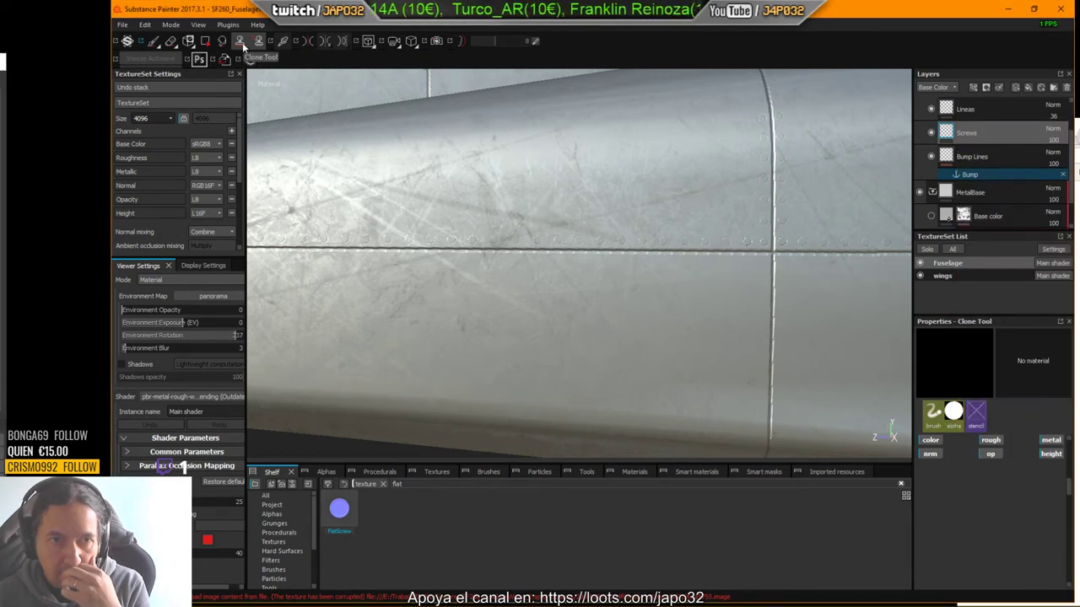
{"action": "left_click_drag", "start_coordinate": [1078, 121], "coordinate": [528, 120]}
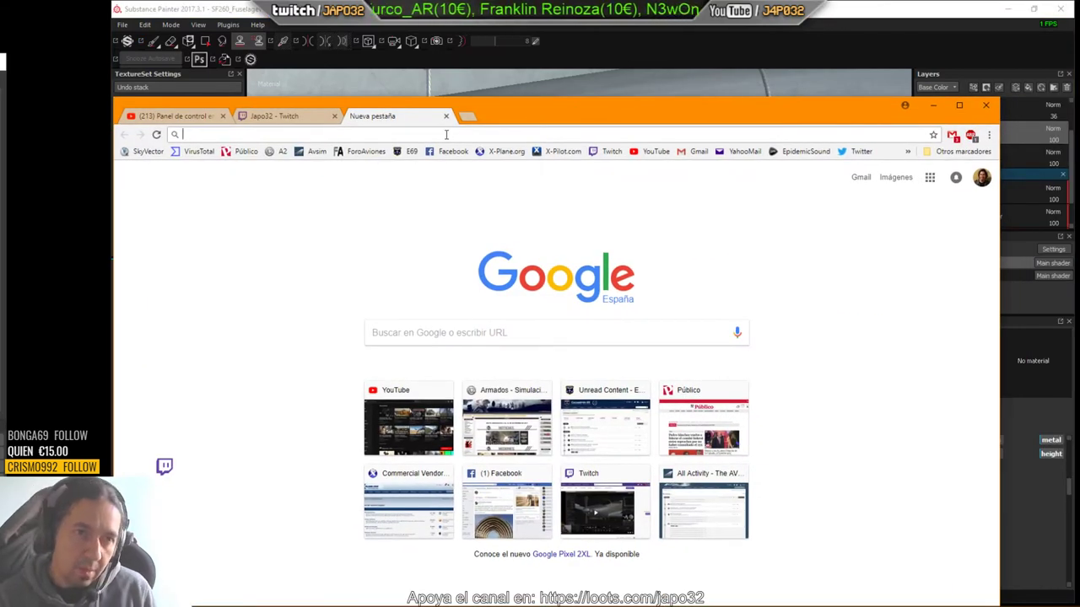
{"action": "type", "text": "Clone"}
{"action": "key", "text": "BackSpace"}
{"action": "key", "text": "BackSpace"}
{"action": "key", "text": "BackSpace"}
{"action": "key", "text": "BackSpace"}
{"action": "key", "text": "BackSpace"}
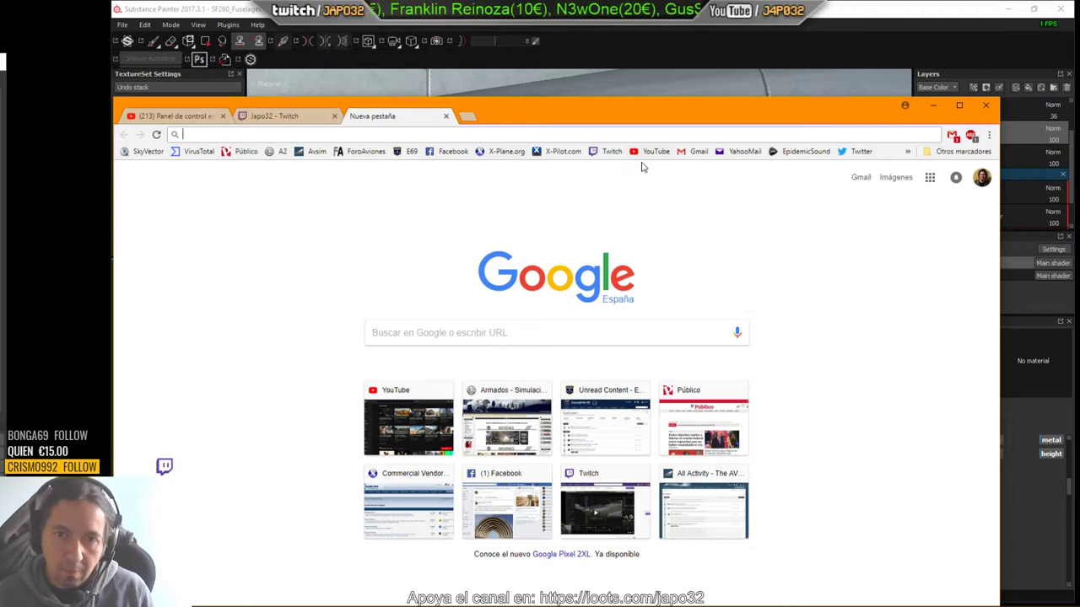
Step: Open YouTube and search for "substance painter clone tool"
{"action": "left_click", "coordinate": [643, 154]}
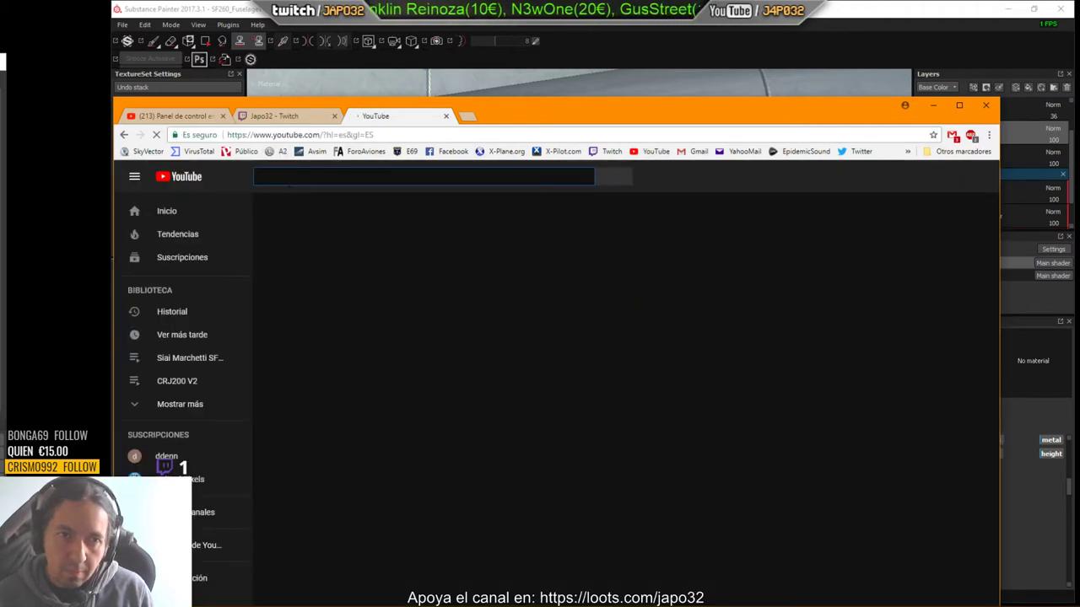
{"action": "type", "text": "subs"}
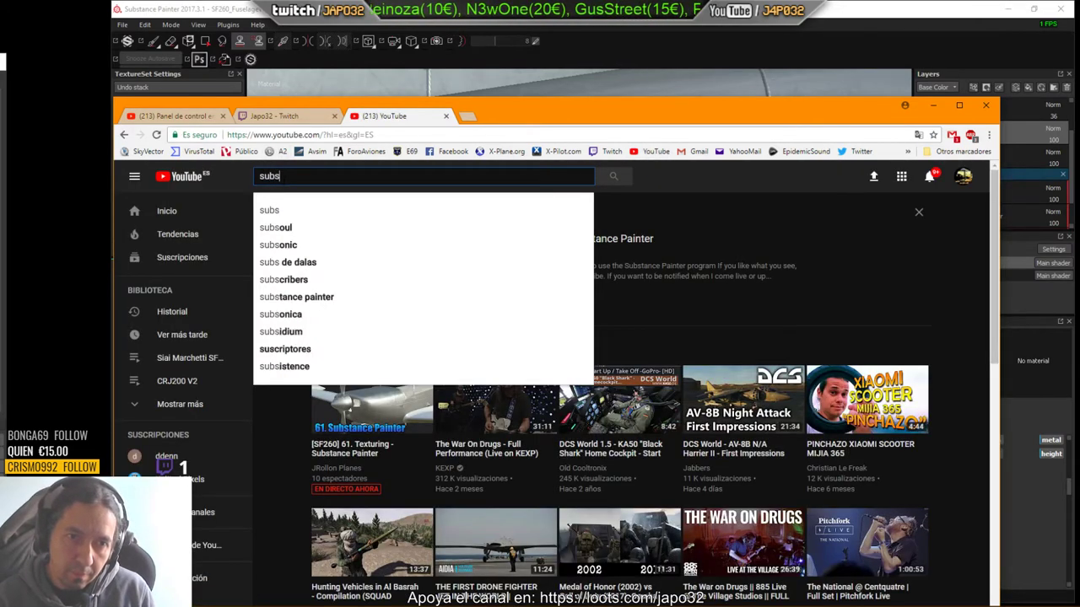
{"action": "type", "text": "tance painter cl"}
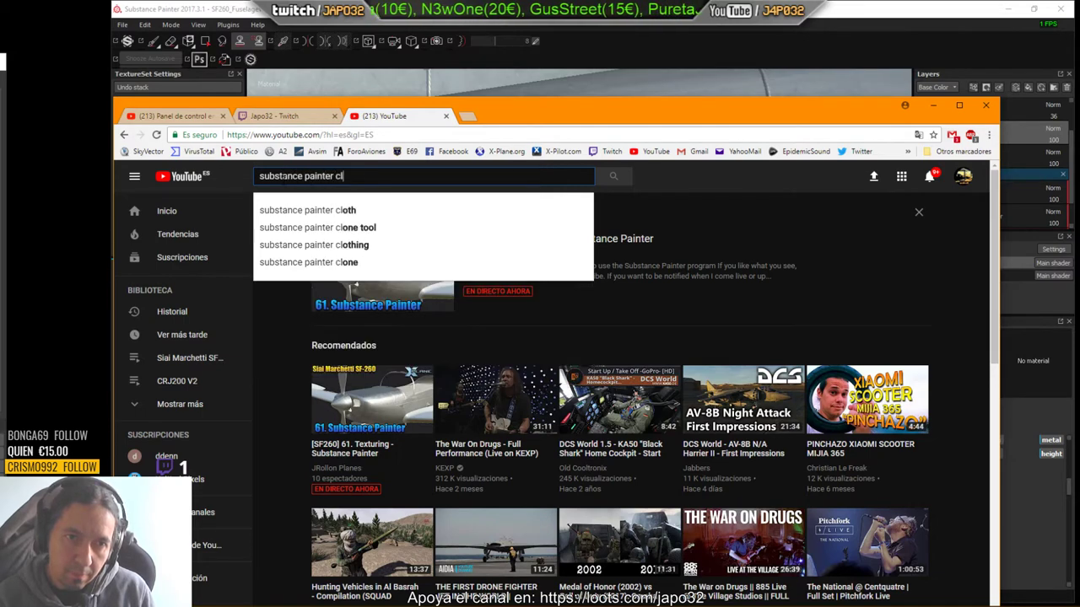
{"action": "type", "text": "one tool"}
{"action": "key", "text": "Return"}
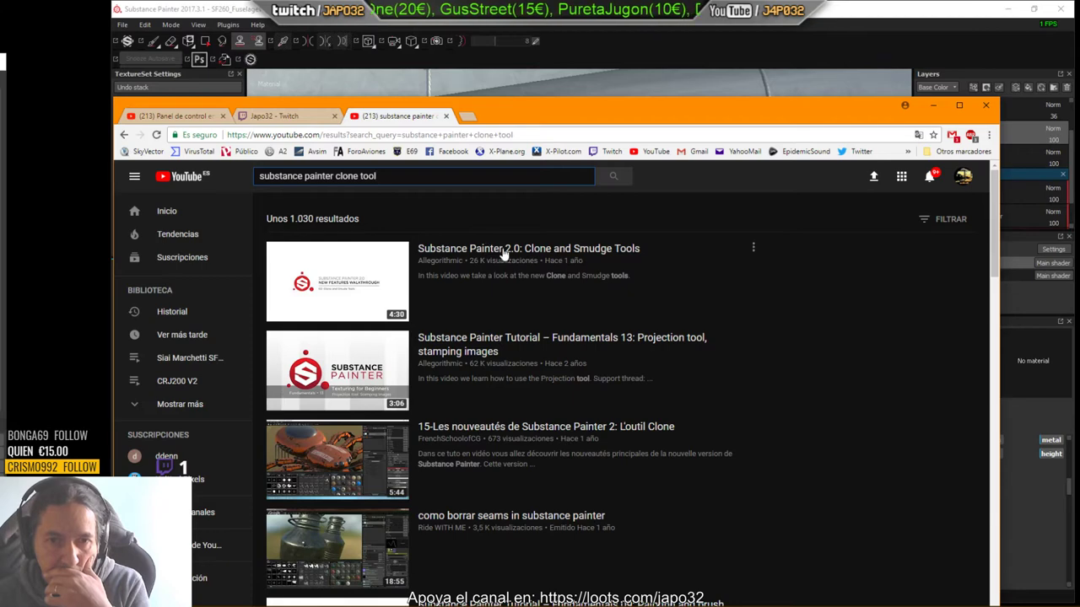
Step: Watch the clone section of "Substance Painter 2.0: Clone and Smudge Tools", pause the video and return to Substance Painter
{"action": "left_click", "coordinate": [504, 250]}
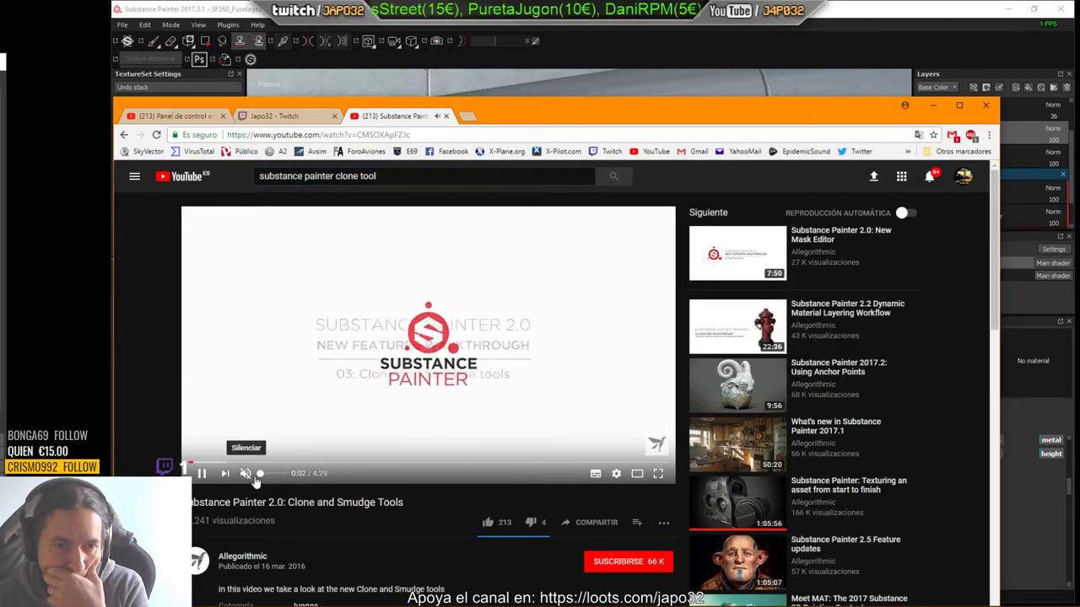
{"action": "left_click", "coordinate": [227, 463]}
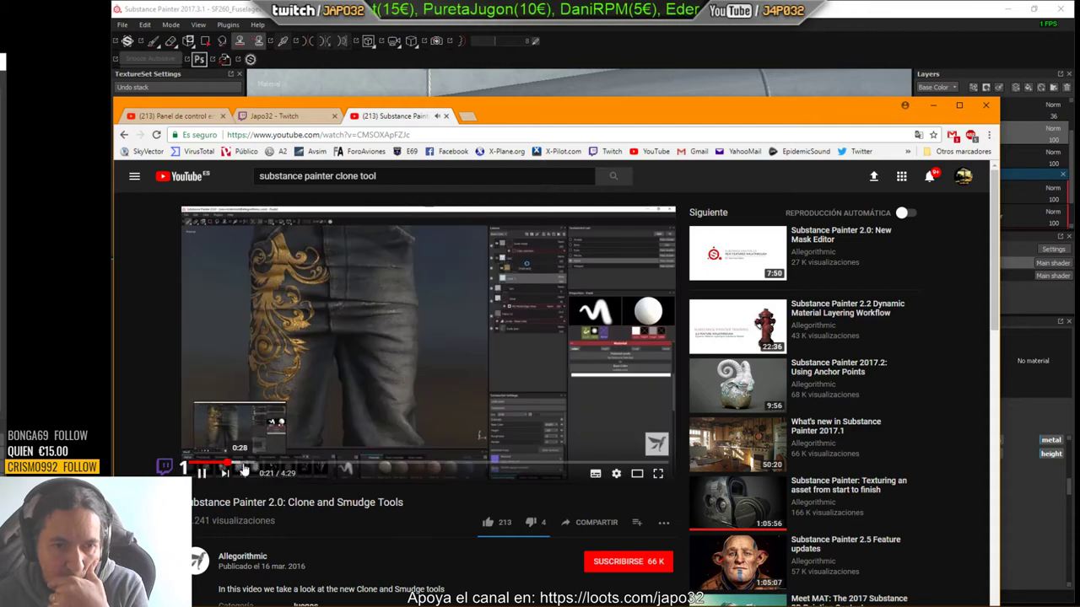
{"action": "left_click", "coordinate": [258, 463]}
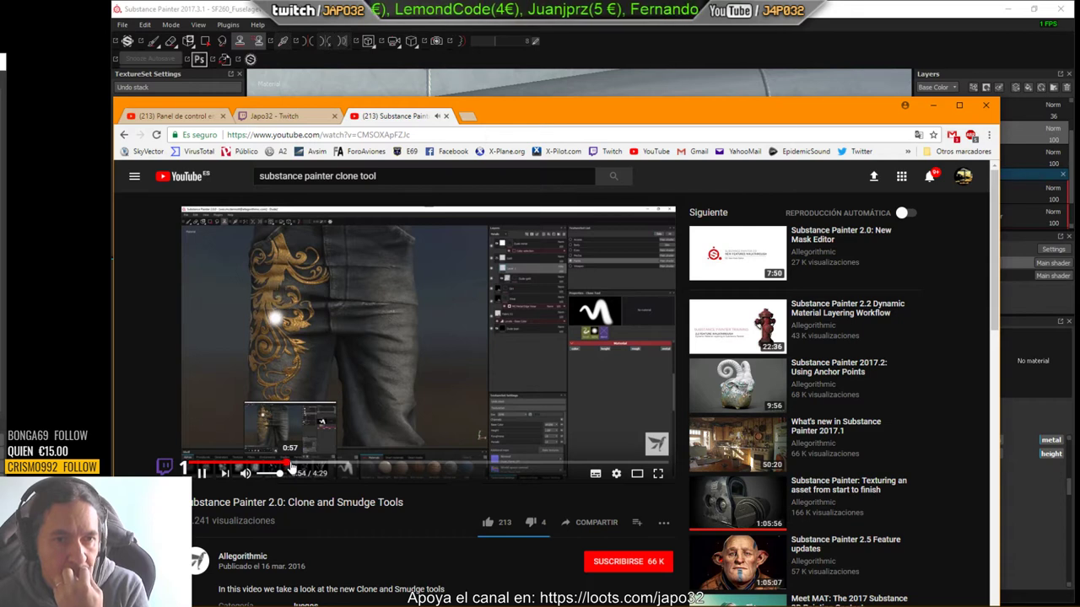
{"action": "left_click", "coordinate": [322, 362]}
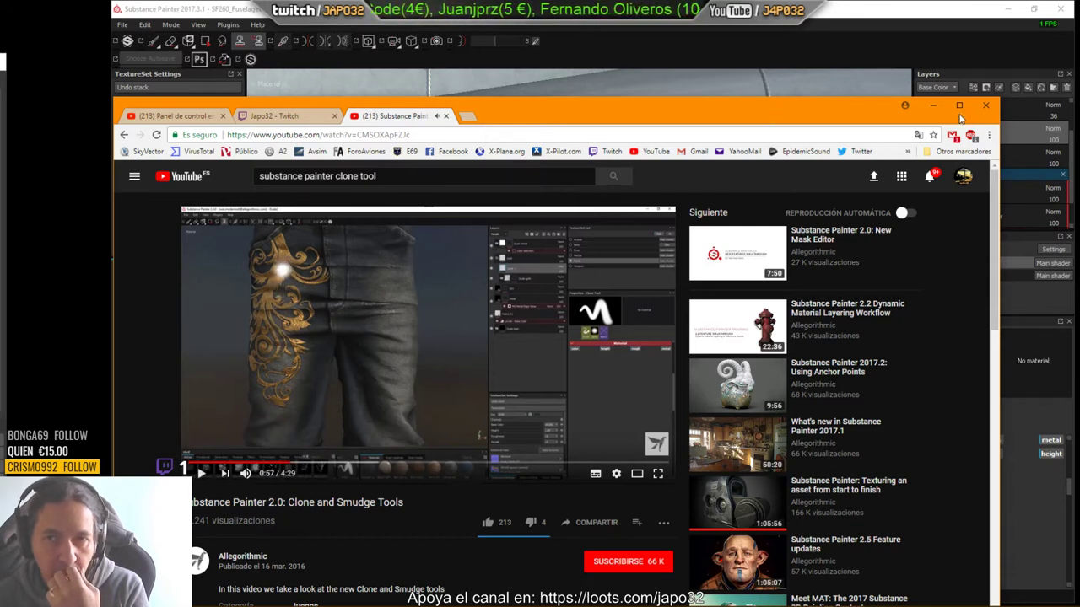
{"action": "left_click", "coordinate": [933, 105]}
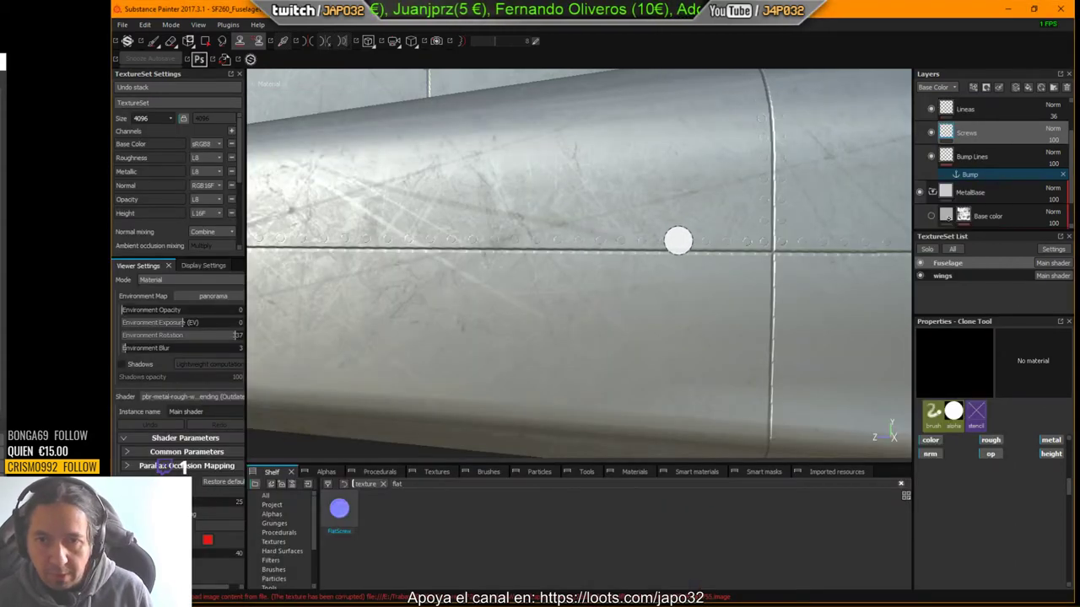
{"action": "key", "text": "b"}
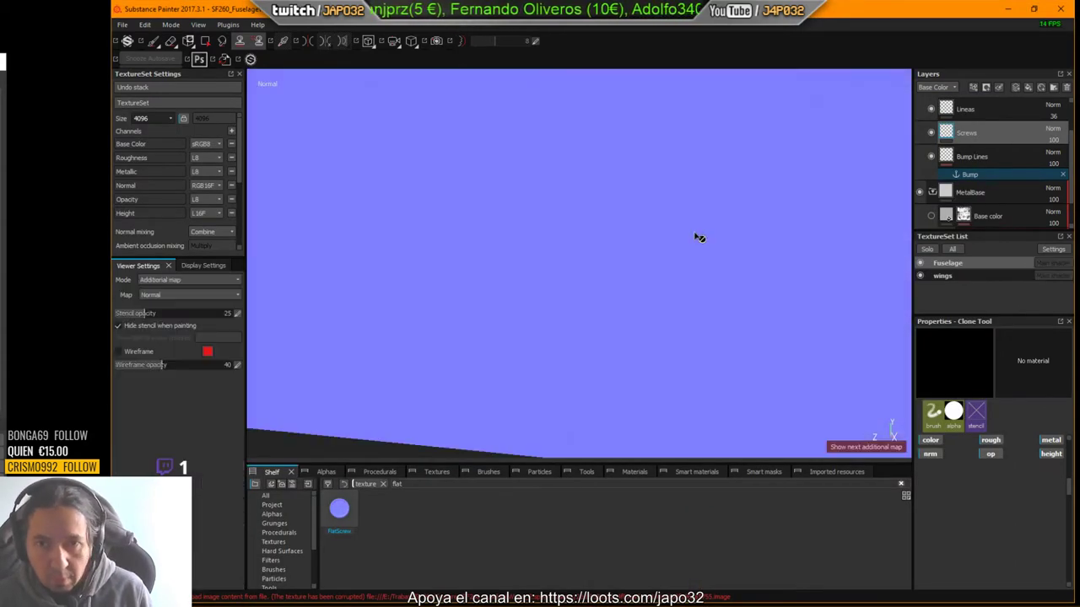
{"action": "key", "text": "b"}
{"action": "key", "text": "b"}
{"action": "key", "text": "b"}
{"action": "key", "text": "b"}
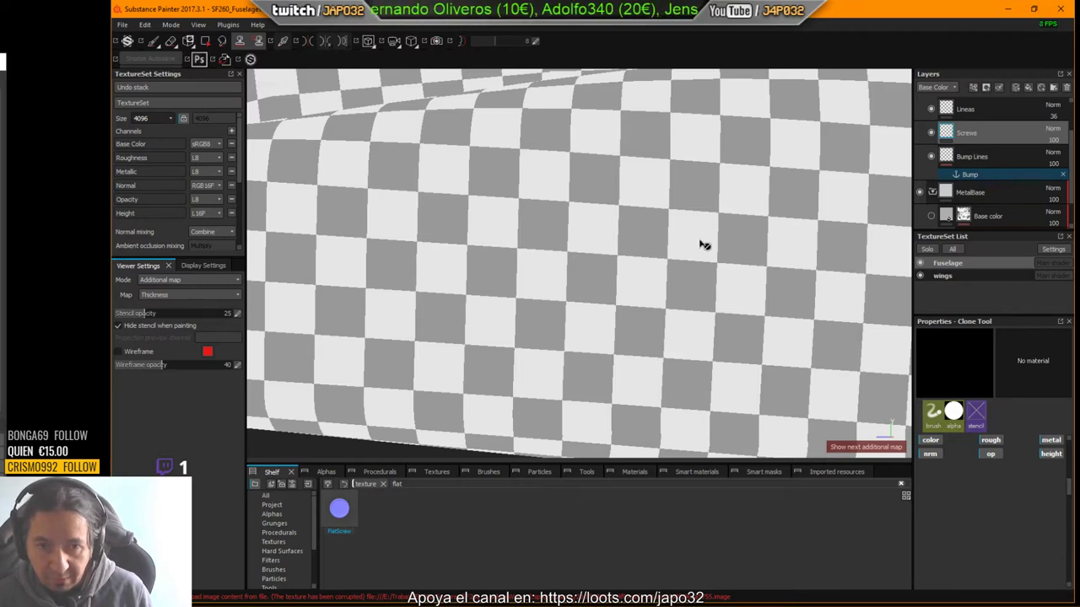
{"action": "key", "text": "m"}
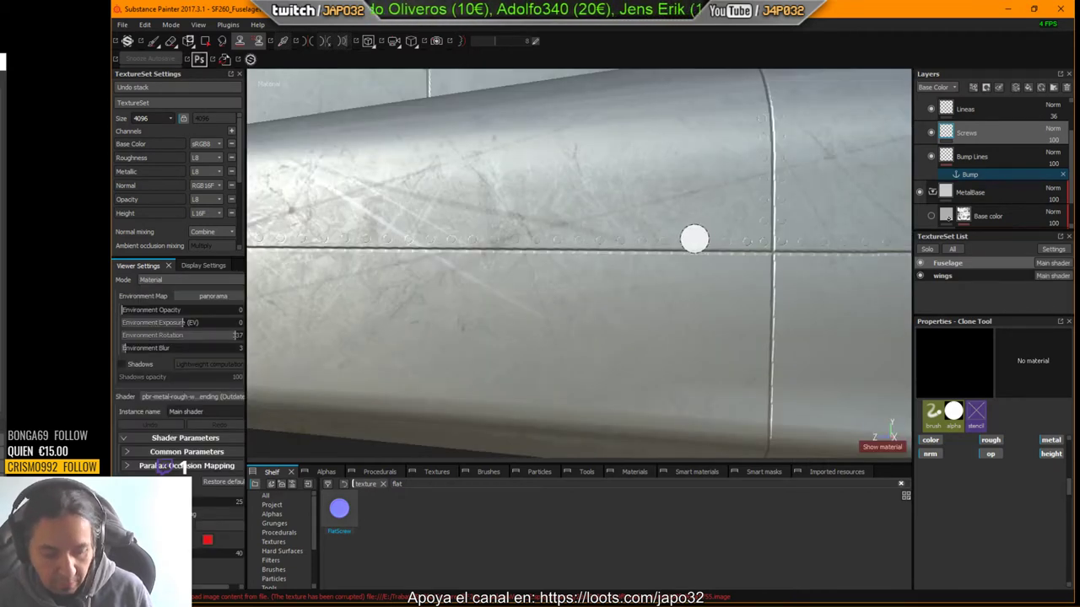
Step: Set the Clone tool source on the screw row above the horizontal panel line, right beside the vertical seam
{"action": "key", "text": "v"}
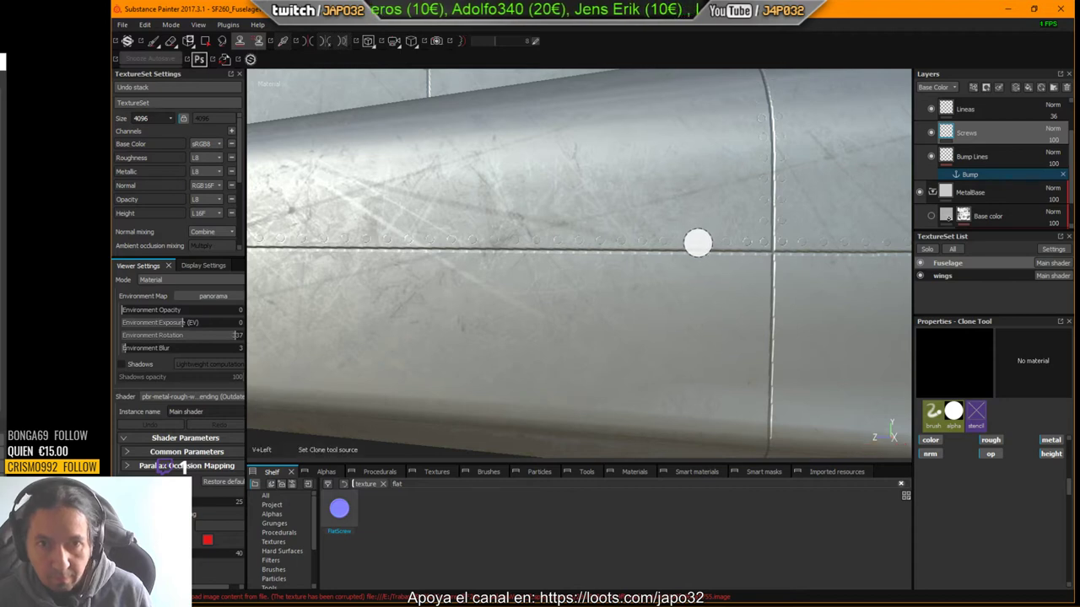
{"action": "left_click", "coordinate": [698, 243]}
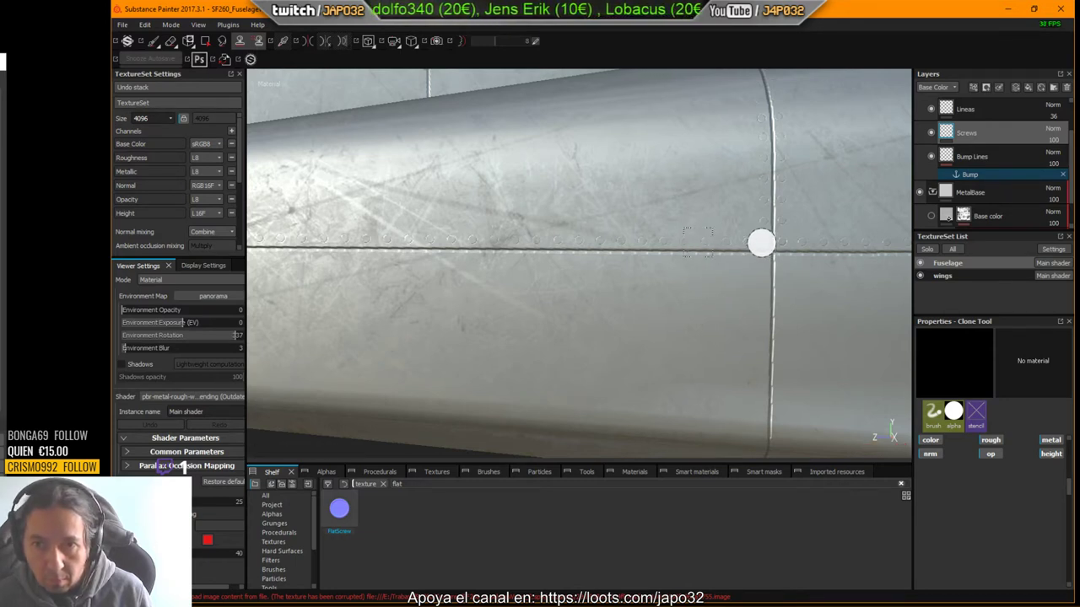
{"action": "key", "text": "v"}
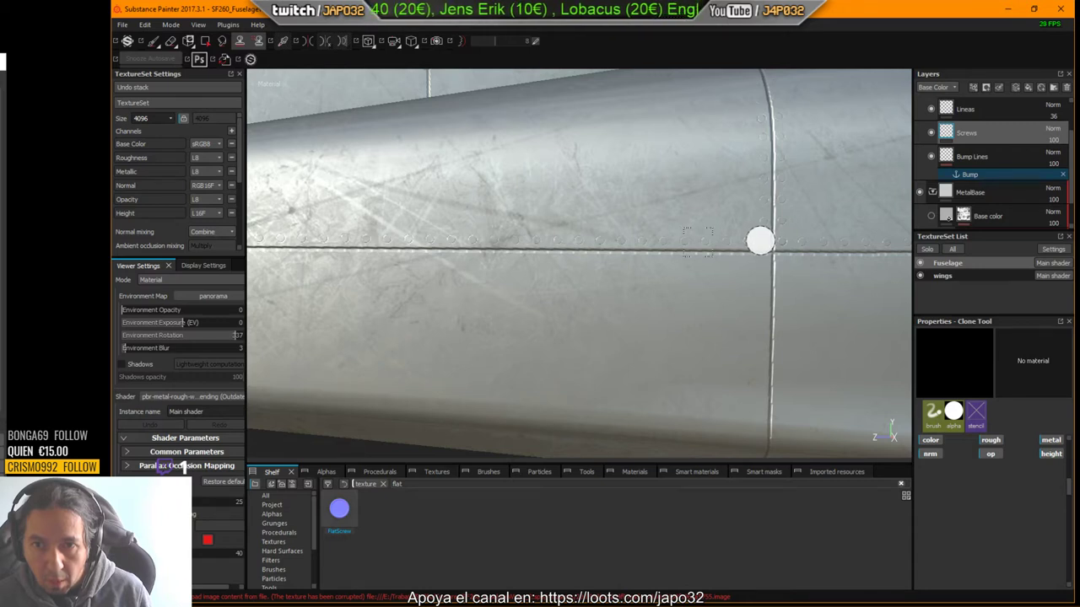
{"action": "key", "text": "v"}
{"action": "left_click", "coordinate": [760, 241]}
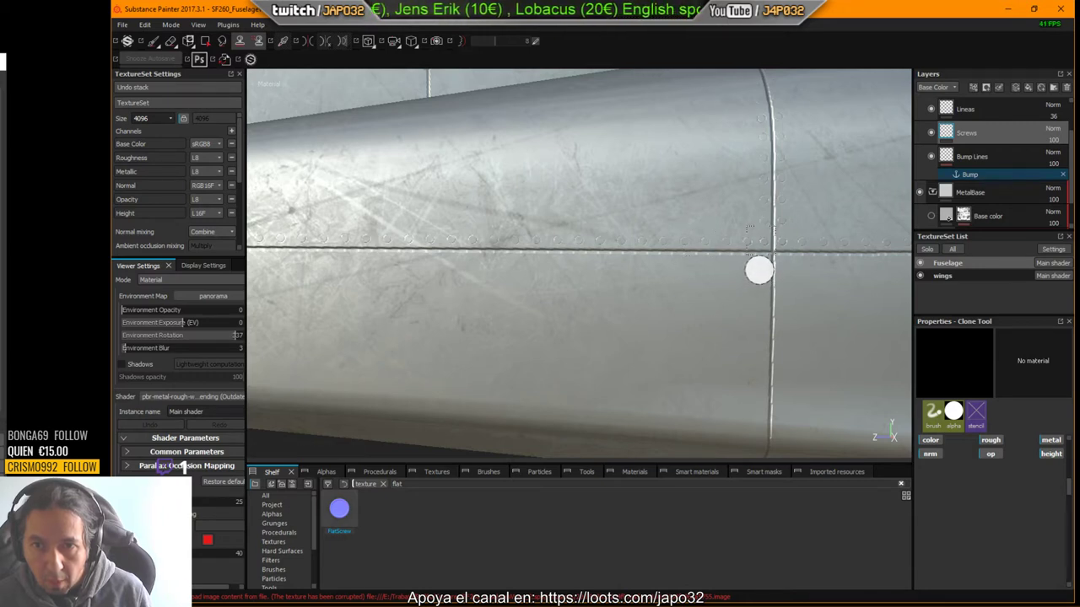
Step: Try to clone the screw row just below the horizontal panel line, from the vertical seam towards the tail
{"action": "left_click_drag", "start_coordinate": [758, 270], "coordinate": [591, 269]}
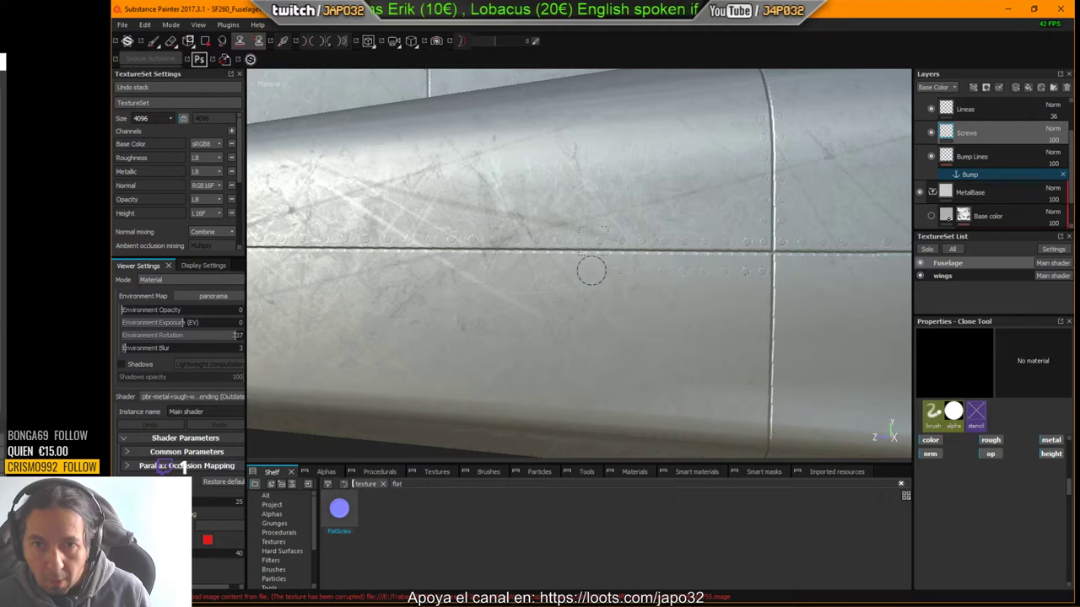
{"action": "key", "text": "ctrl+z"}
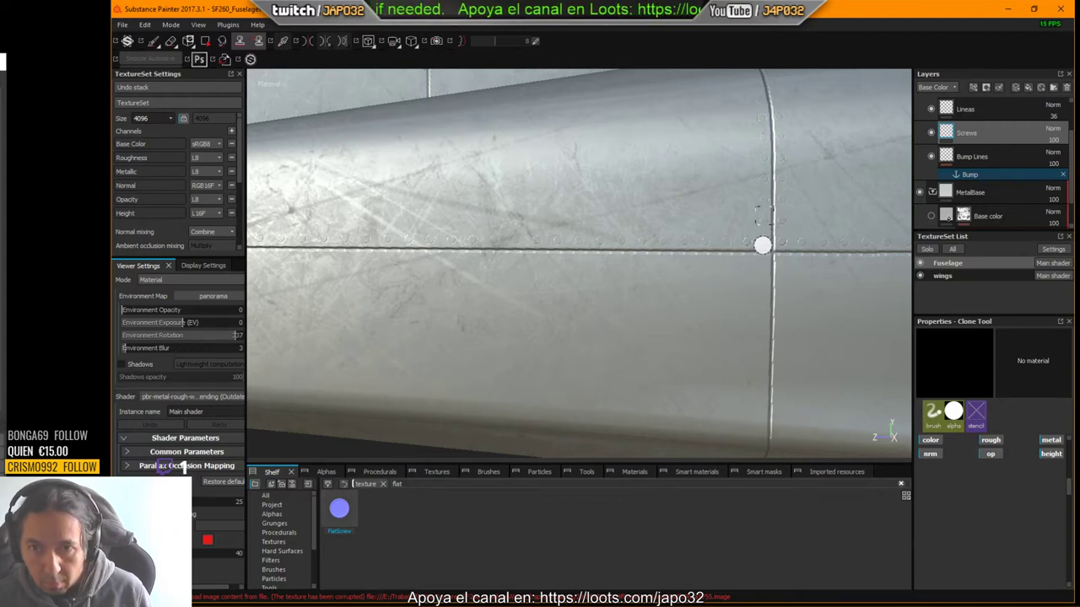
Step: Resample the clone source on the screw above the horizontal panel line beside the vertical seam, and clone the row below the line towards the tail
{"action": "key", "text": "v"}
{"action": "left_click", "coordinate": [760, 241]}
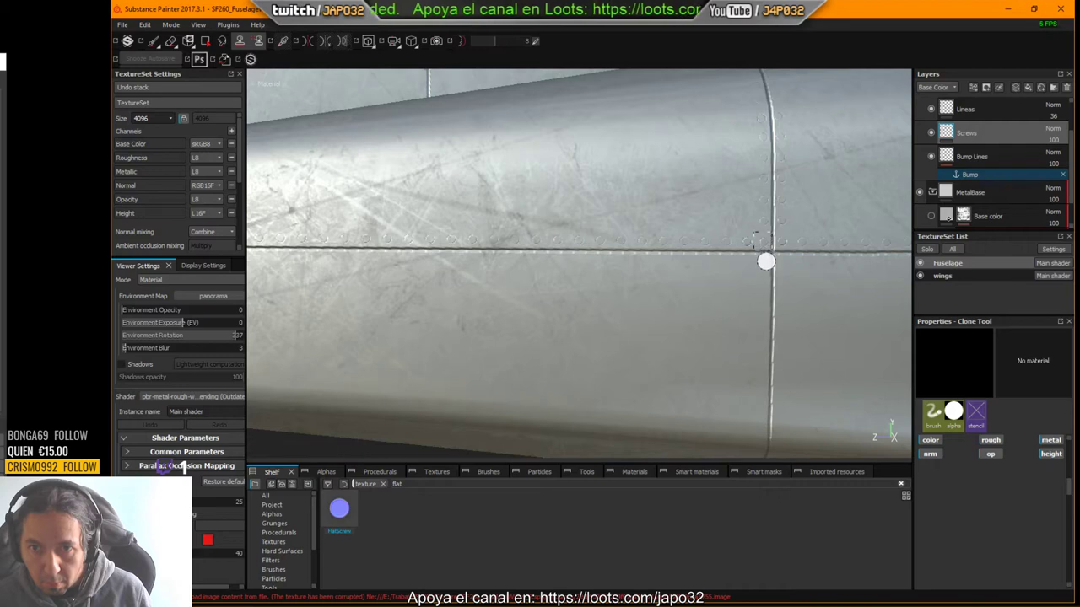
{"action": "left_click", "coordinate": [761, 264]}
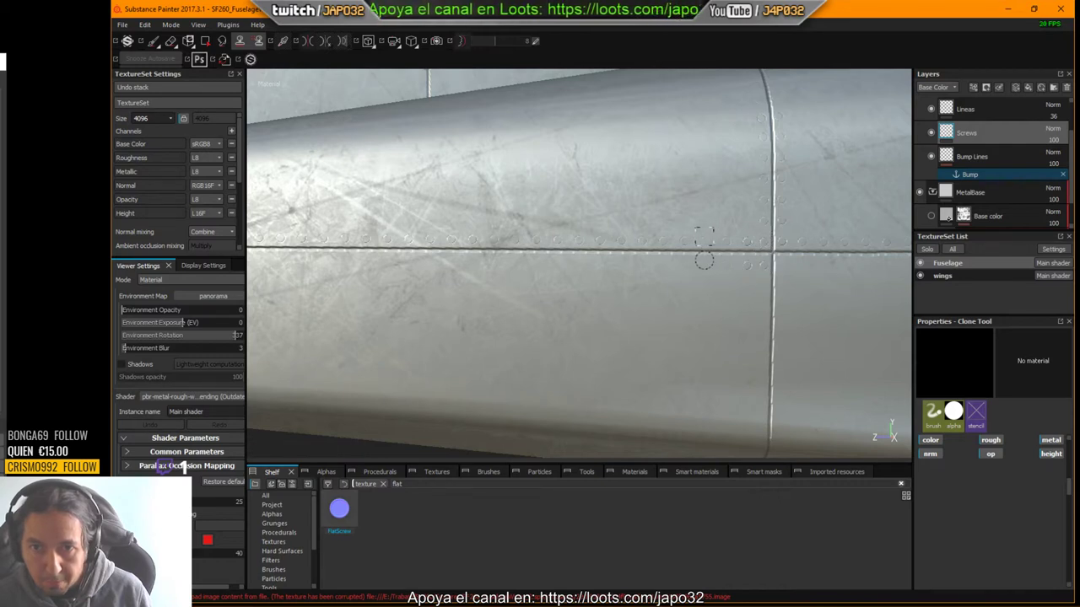
{"action": "left_click_drag", "start_coordinate": [651, 262], "coordinate": [443, 256]}
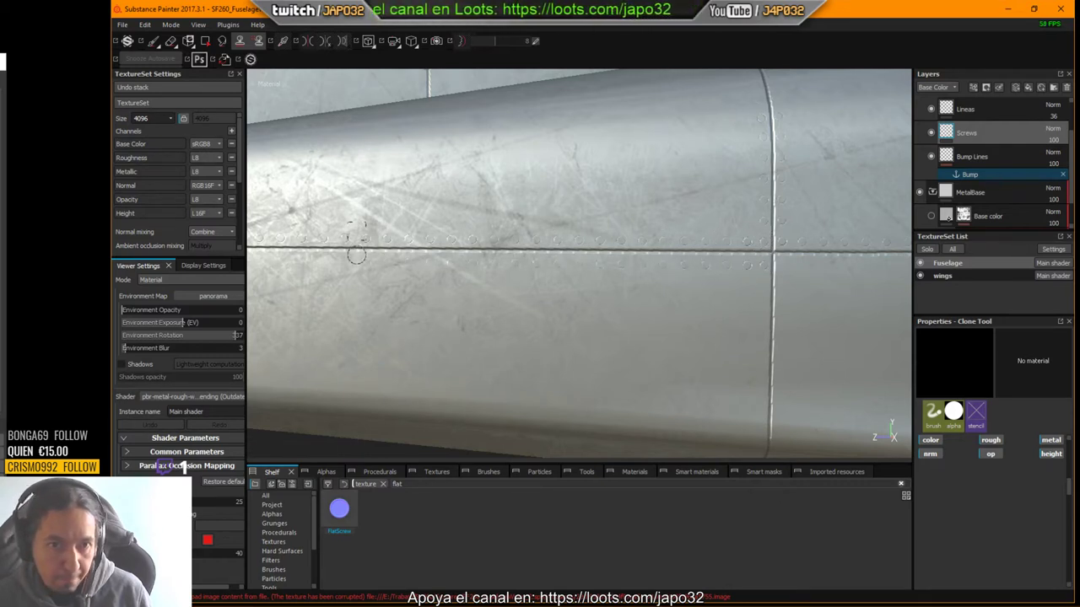
{"action": "middle_click_drag", "start_coordinate": [416, 302], "coordinate": [642, 323], "text": "alt"}
{"action": "mouse_move", "coordinate": [642, 323]}
{"action": "left_mouse_down", "text": "alt"}
{"action": "mouse_move", "coordinate": [684, 313]}
{"action": "mouse_move", "coordinate": [605, 303]}
{"action": "mouse_move", "coordinate": [727, 318]}
{"action": "mouse_move", "coordinate": [663, 304]}
{"action": "left_mouse_up", "text": "alt"}
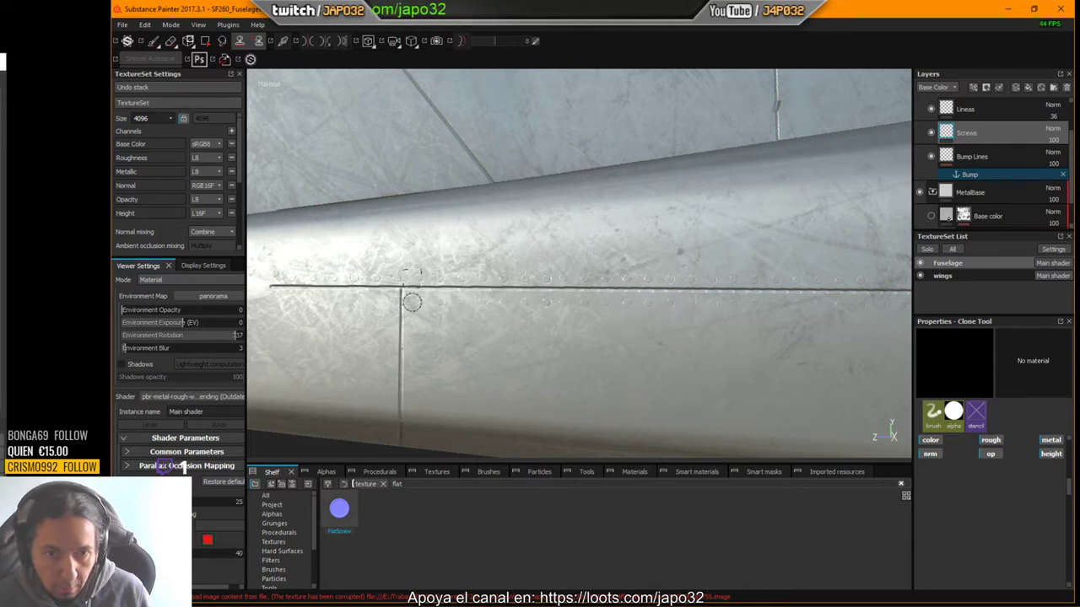
{"action": "left_click_drag", "start_coordinate": [574, 374], "coordinate": [610, 347], "text": "alt"}
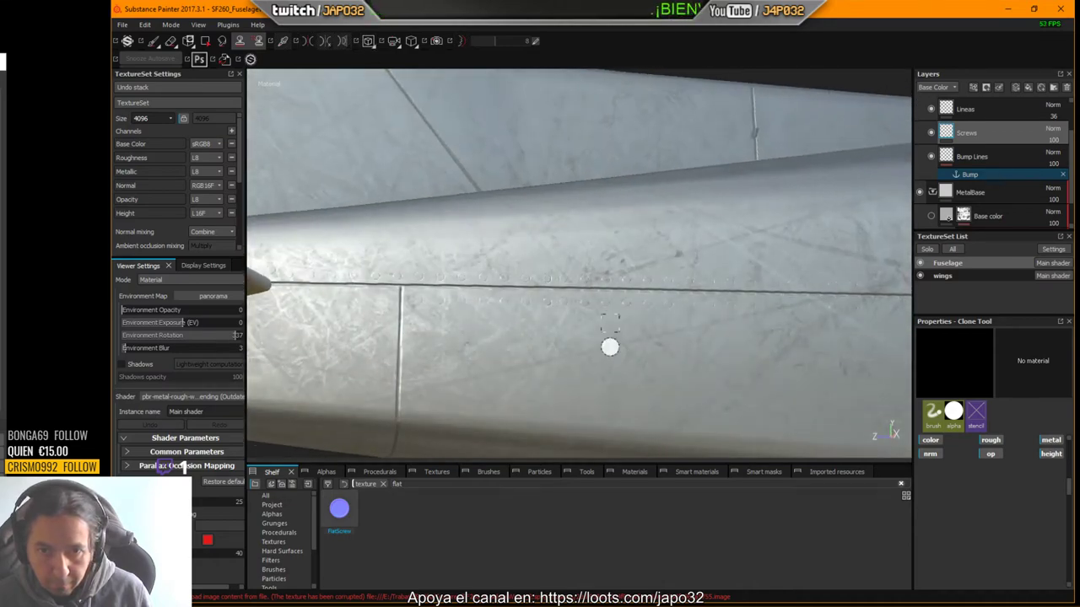
Step: Clone the screw row below the horizontal panel line on the next panel forward of the vertical seam, above the wing root's trailing end
{"action": "middle_click_drag", "start_coordinate": [747, 336], "coordinate": [379, 272], "text": "alt"}
{"action": "left_click_drag", "start_coordinate": [378, 271], "coordinate": [506, 342], "text": "alt"}
{"action": "middle_click_drag", "start_coordinate": [825, 327], "coordinate": [384, 321], "text": "alt"}
{"action": "left_click_drag", "start_coordinate": [600, 336], "coordinate": [642, 308], "text": "alt"}
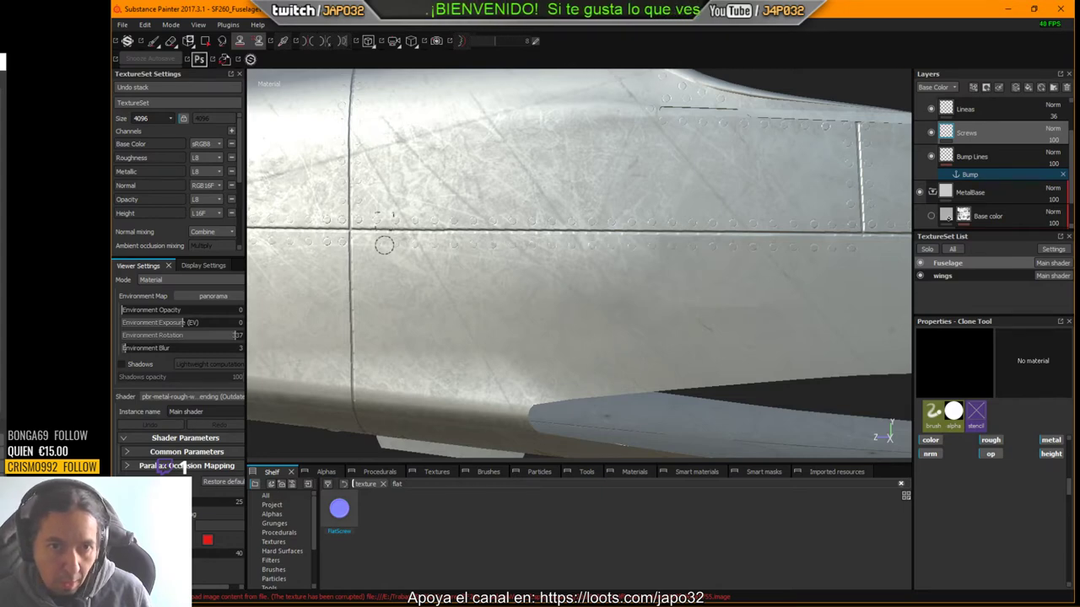
{"action": "right_click_drag", "start_coordinate": [357, 241], "coordinate": [579, 270], "text": "shift"}
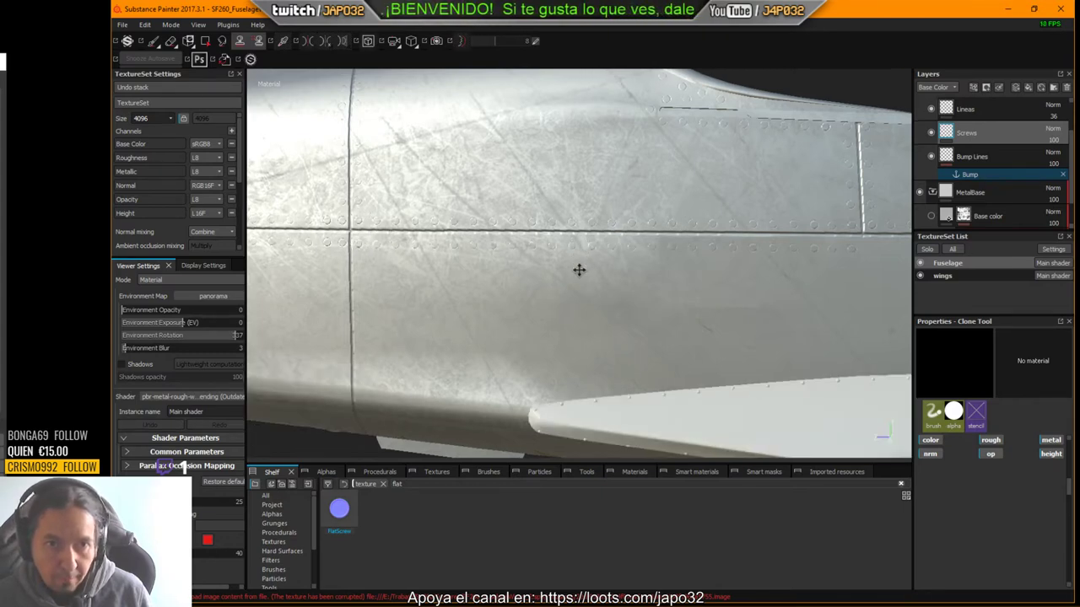
Step: Try to clone the screw row below the horizontal panel line above the wedge-shaped side recess, and undo the stroke
{"action": "middle_click_drag", "start_coordinate": [578, 270], "coordinate": [48, 265], "text": "alt"}
{"action": "middle_click_drag", "start_coordinate": [776, 288], "coordinate": [607, 296], "text": "alt"}
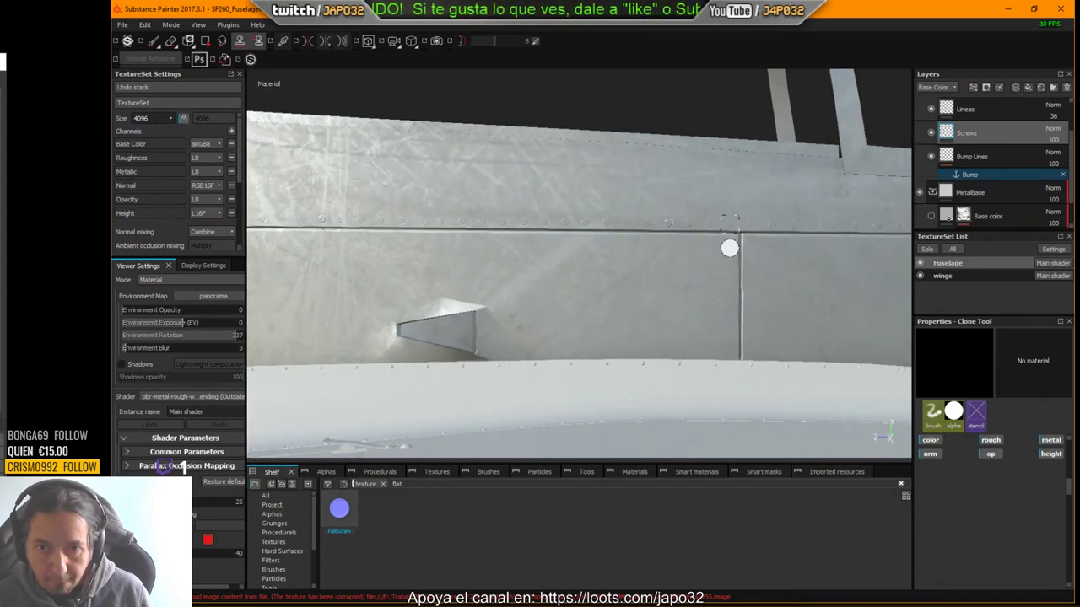
{"action": "right_click_drag", "start_coordinate": [728, 248], "coordinate": [677, 247], "text": "shift"}
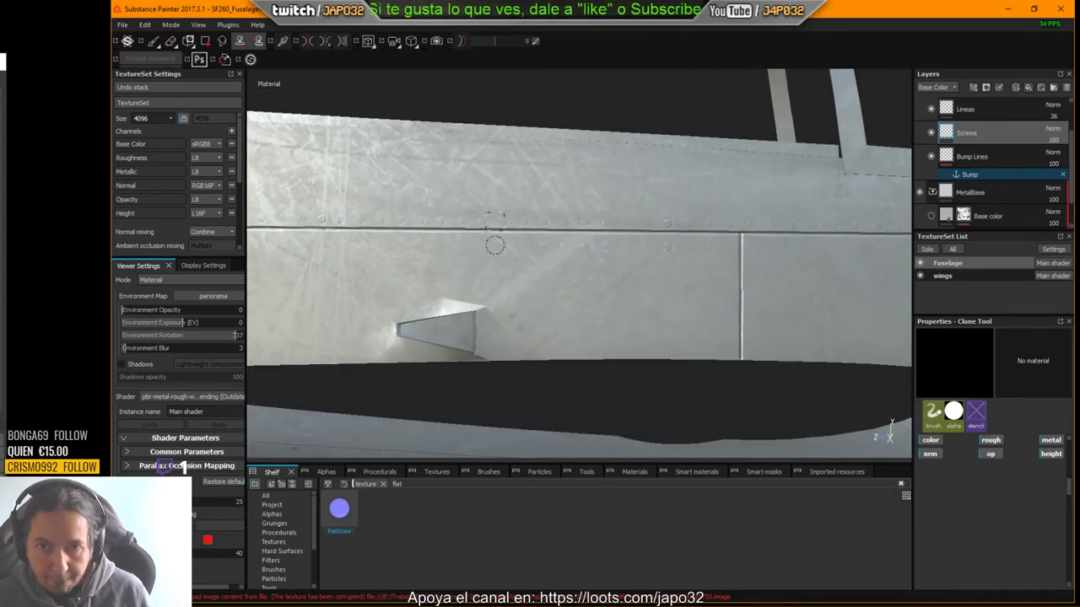
{"action": "left_click_drag", "start_coordinate": [274, 237], "coordinate": [263, 238]}
{"action": "key", "text": "ctrl+z"}
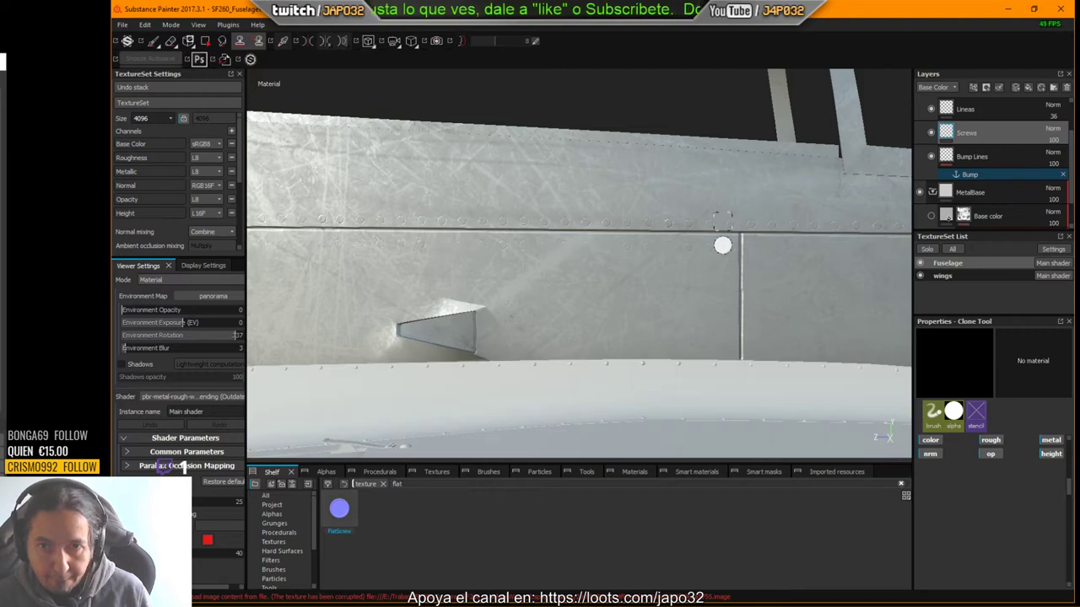
Step: Clone the screw row below the horizontal panel line above the wedge-shaped side recess, from the vertical seam towards the tail
{"action": "left_click_drag", "start_coordinate": [742, 253], "coordinate": [722, 253], "text": "alt"}
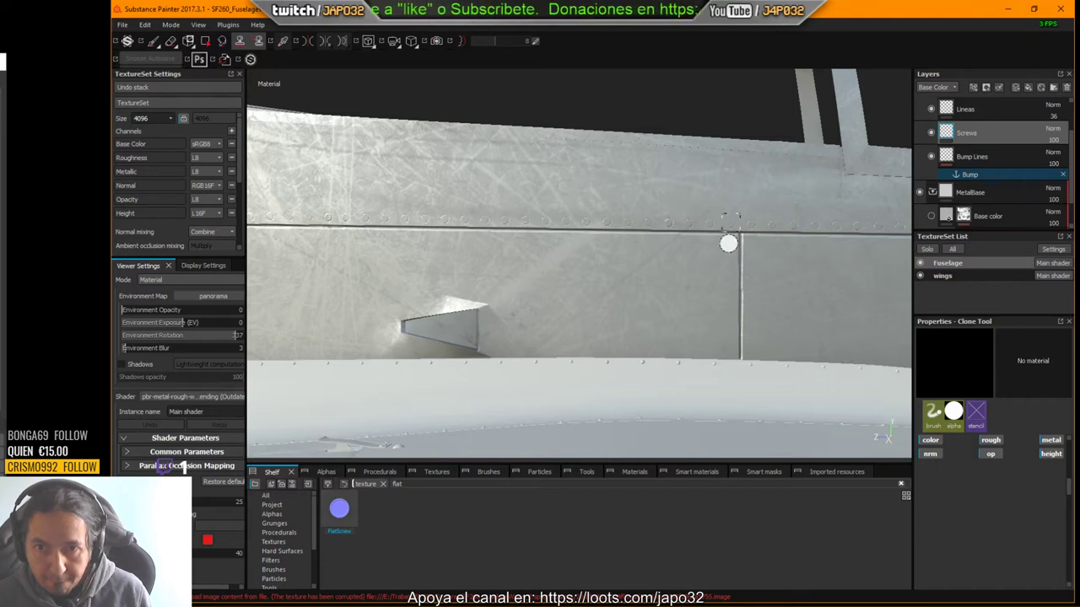
{"action": "left_click_drag", "start_coordinate": [730, 242], "coordinate": [623, 243]}
{"action": "left_click_drag", "start_coordinate": [536, 243], "coordinate": [269, 240]}
{"action": "middle_click_drag", "start_coordinate": [419, 279], "coordinate": [738, 292], "text": "alt"}
{"action": "mouse_move", "coordinate": [569, 251]}
{"action": "right_mouse_down", "text": "shift"}
{"action": "mouse_move", "coordinate": [521, 251]}
{"action": "mouse_move", "coordinate": [548, 269]}
{"action": "right_mouse_up", "text": "shift"}
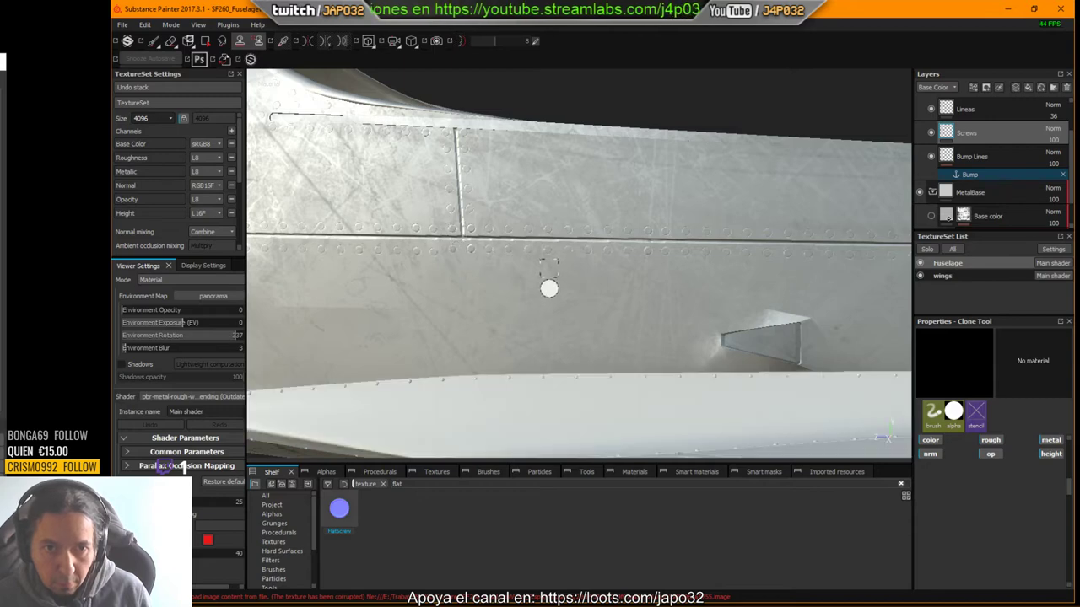
Step: Clone the screw row below the horizontal panel line under the cockpit, ahead of the vertical seam and past the forward recess
{"action": "middle_click_drag", "start_coordinate": [634, 309], "coordinate": [474, 322], "text": "alt"}
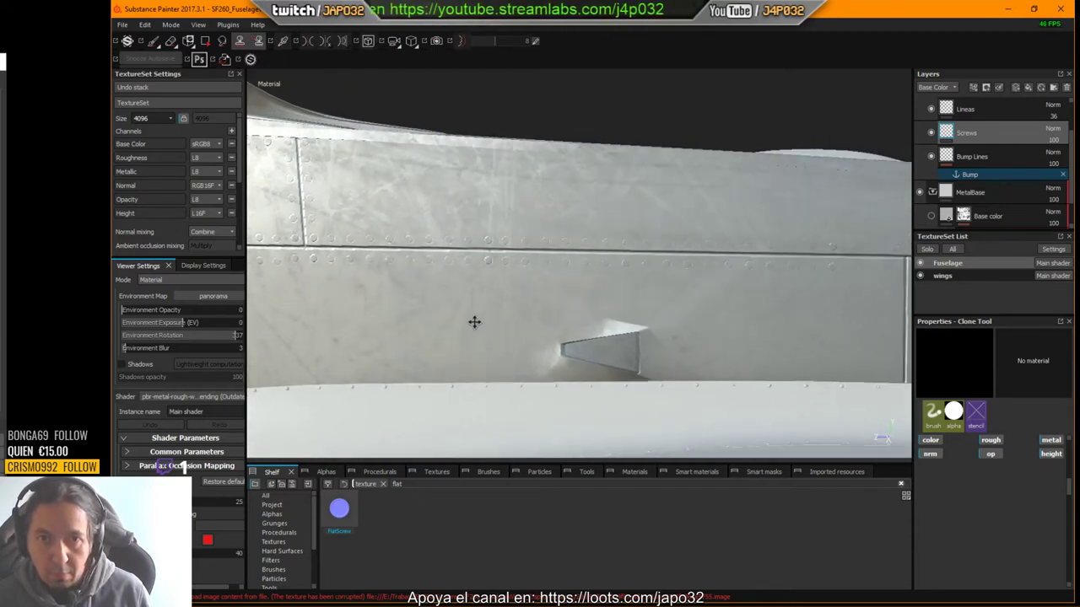
{"action": "mouse_move", "coordinate": [475, 322]}
{"action": "left_mouse_down", "text": "alt"}
{"action": "mouse_move", "coordinate": [520, 318]}
{"action": "mouse_move", "coordinate": [535, 343]}
{"action": "left_mouse_up", "text": "alt"}
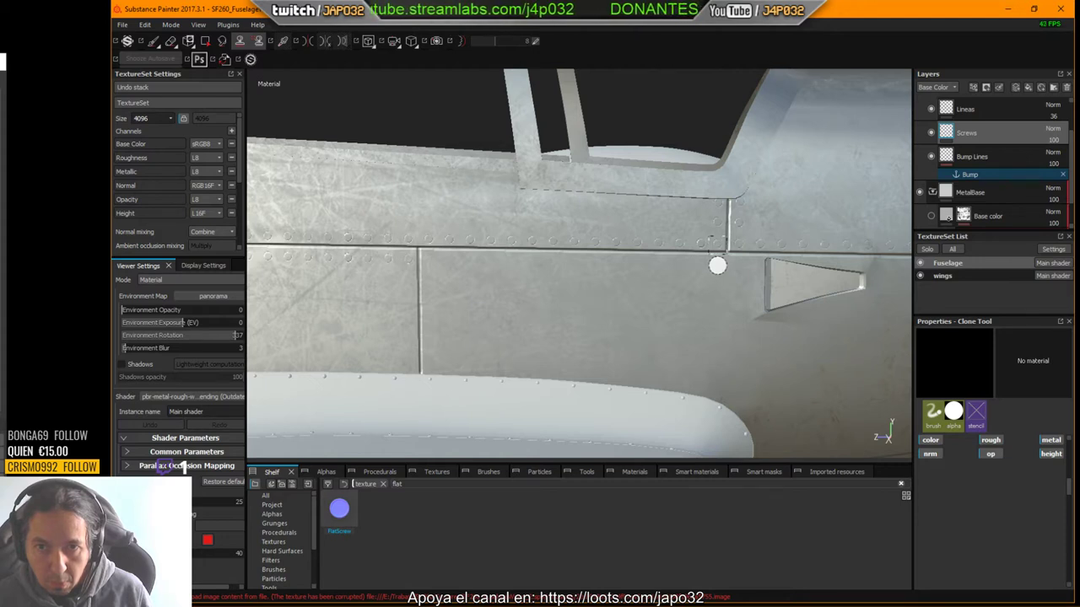
{"action": "left_click_drag", "start_coordinate": [717, 264], "coordinate": [545, 259]}
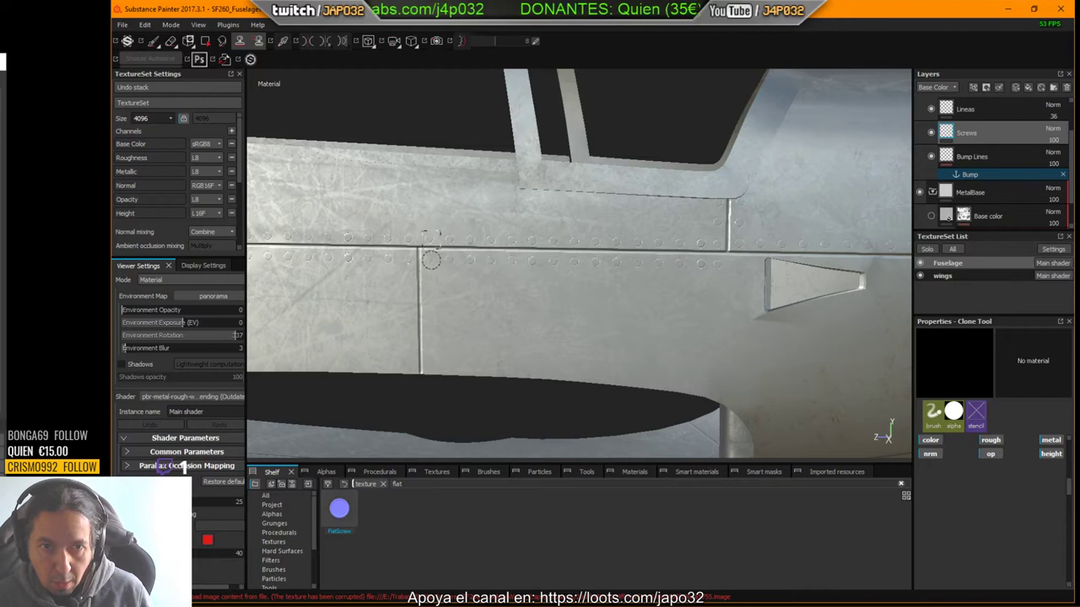
{"action": "left_click_drag", "start_coordinate": [428, 261], "coordinate": [431, 260]}
{"action": "middle_click_drag", "start_coordinate": [705, 307], "coordinate": [522, 299], "text": "alt"}
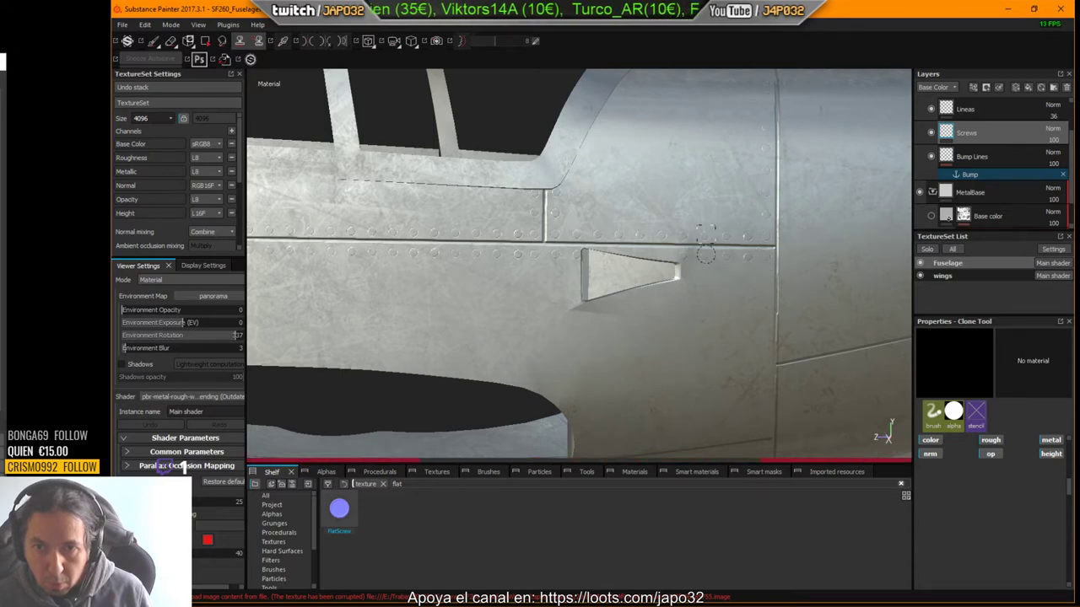
Step: Try to clone the screw row below the horizontal panel line from the rear vertical seam to the stabilizer's leading tip
{"action": "middle_click_drag", "start_coordinate": [399, 312], "coordinate": [842, 256], "text": "alt"}
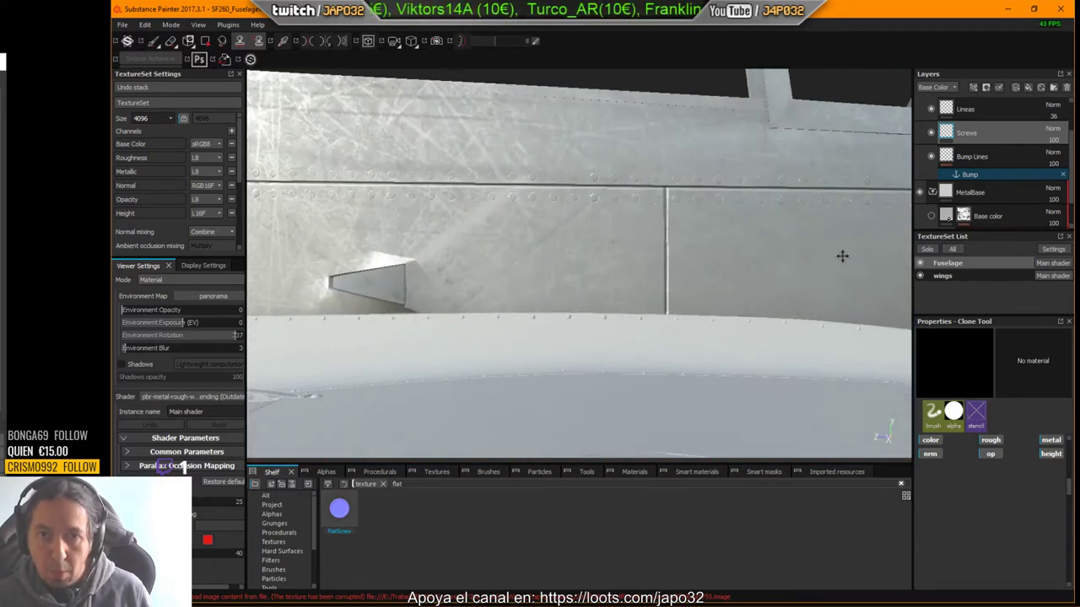
{"action": "left_click_drag", "start_coordinate": [842, 256], "coordinate": [443, 282], "text": "alt"}
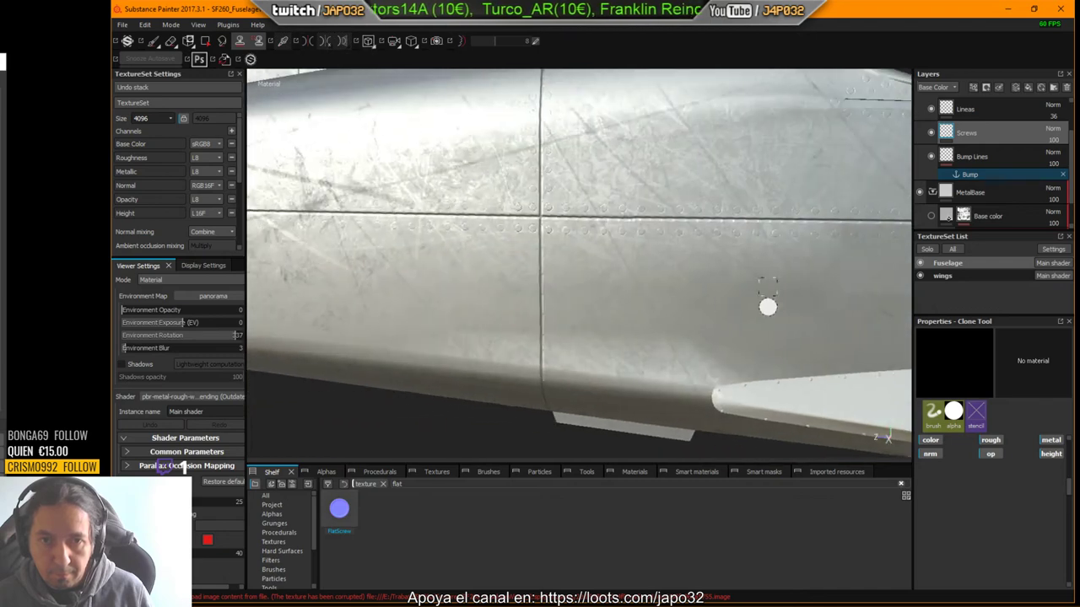
{"action": "mouse_move", "coordinate": [767, 306]}
{"action": "left_mouse_down", "text": "alt"}
{"action": "mouse_move", "coordinate": [903, 355]}
{"action": "mouse_move", "coordinate": [667, 313]}
{"action": "mouse_move", "coordinate": [716, 306]}
{"action": "mouse_move", "coordinate": [696, 295]}
{"action": "left_mouse_up", "text": "alt"}
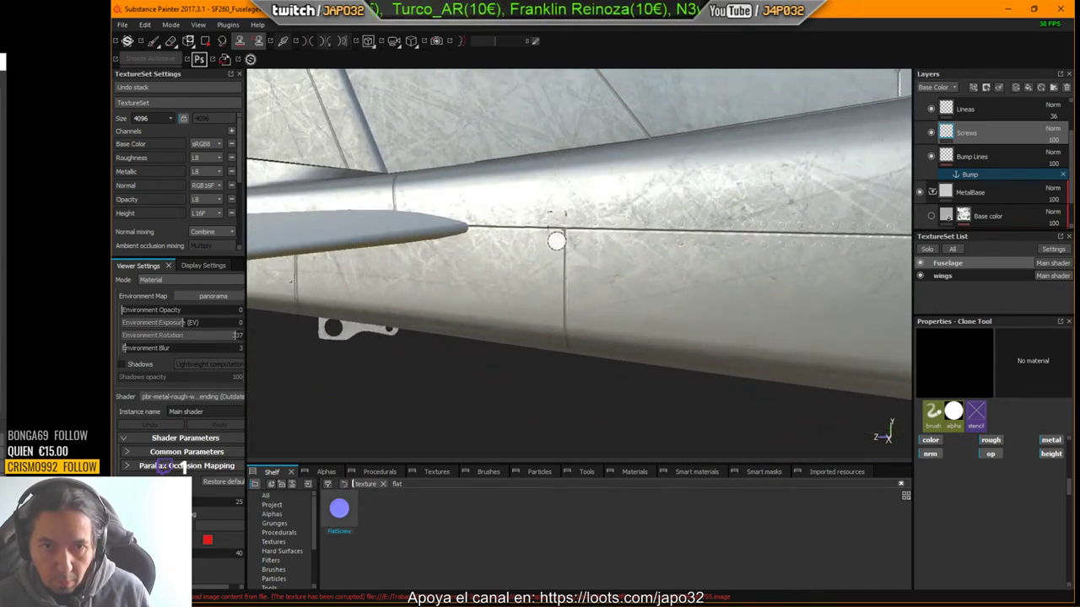
{"action": "left_click_drag", "start_coordinate": [557, 243], "coordinate": [470, 239]}
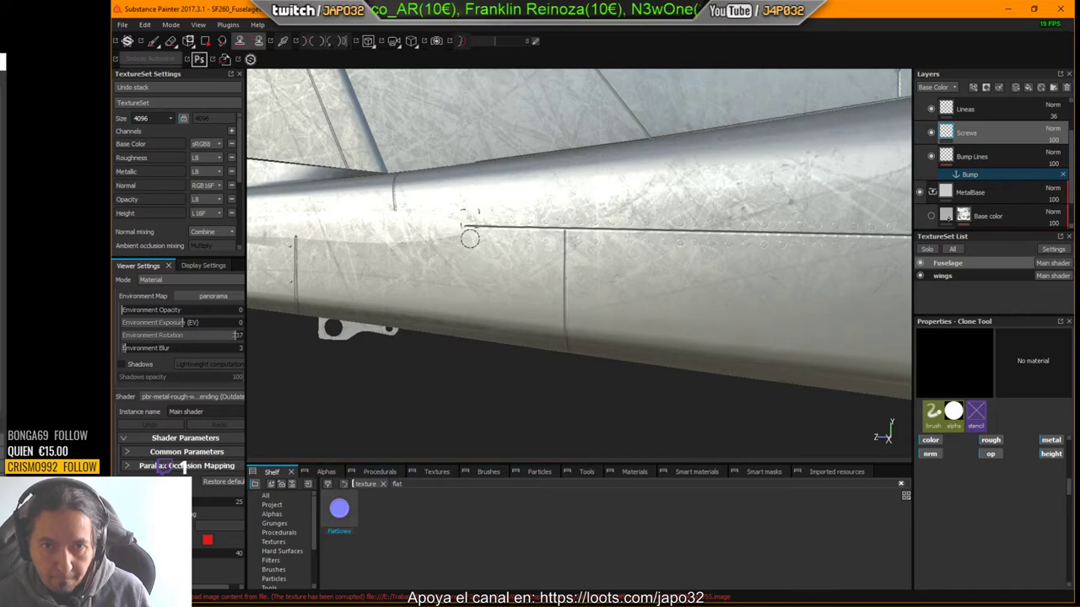
{"action": "left_click_drag", "start_coordinate": [503, 392], "coordinate": [572, 360], "text": "alt"}
{"action": "left_click", "coordinate": [572, 361], "text": "shift"}
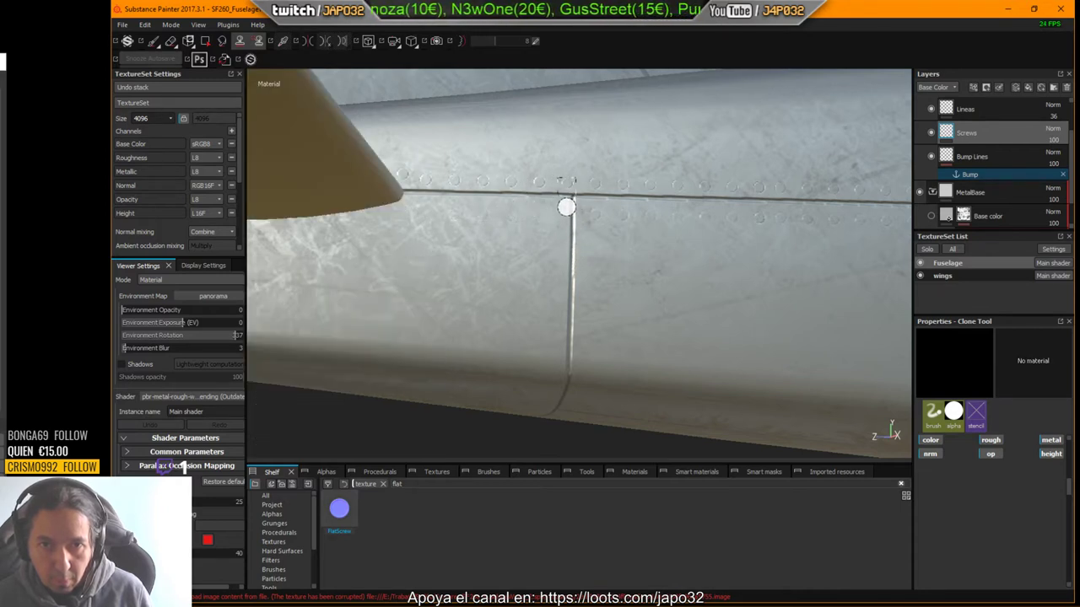
Step: Resample the clone source on the screw above the panel line beside the rear vertical seam, and clone the lower row forward from that seam
{"action": "left_click_drag", "start_coordinate": [559, 229], "coordinate": [559, 240], "text": "alt"}
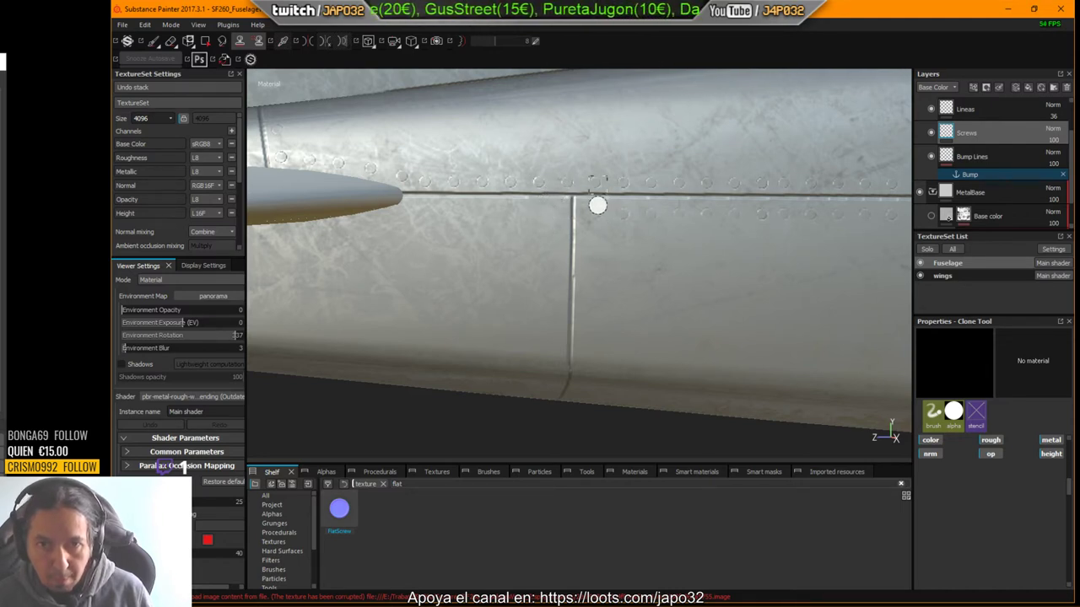
{"action": "key", "text": "v"}
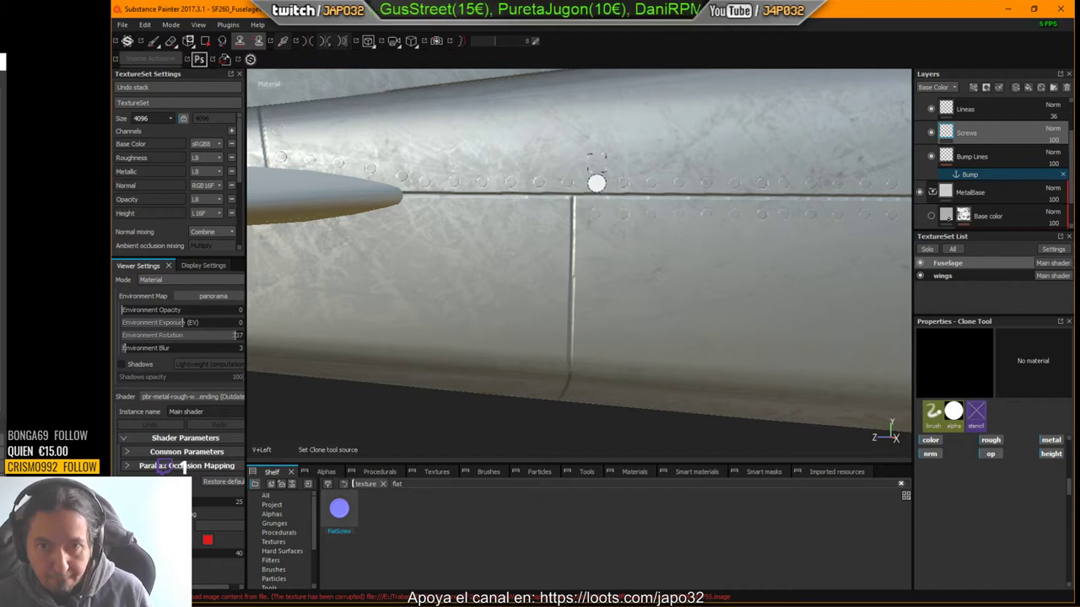
{"action": "key", "text": "v"}
{"action": "left_click", "coordinate": [594, 183]}
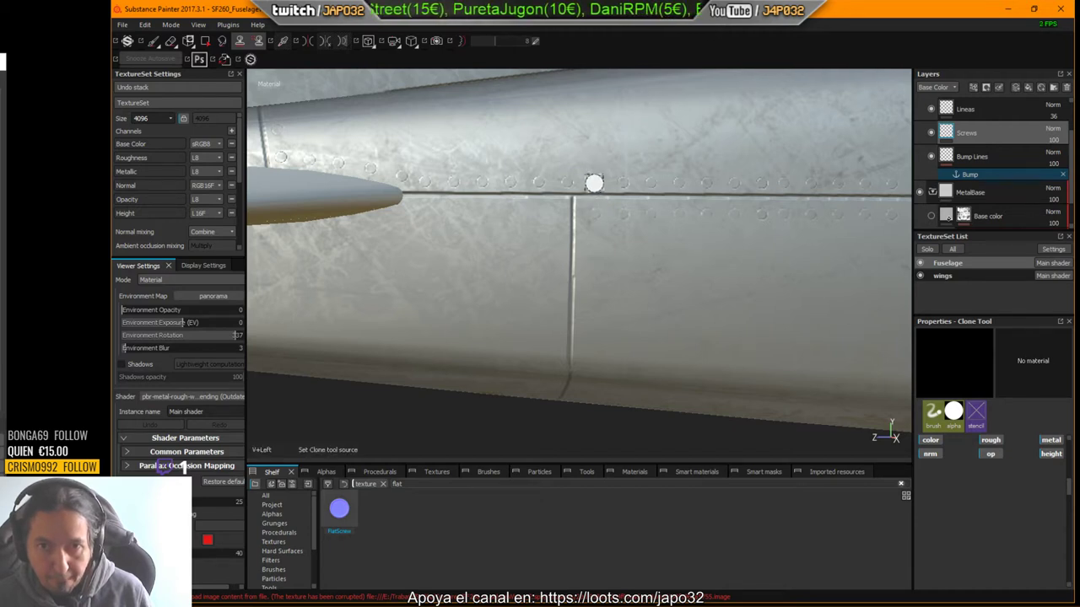
{"action": "left_click_drag", "start_coordinate": [593, 213], "coordinate": [618, 216]}
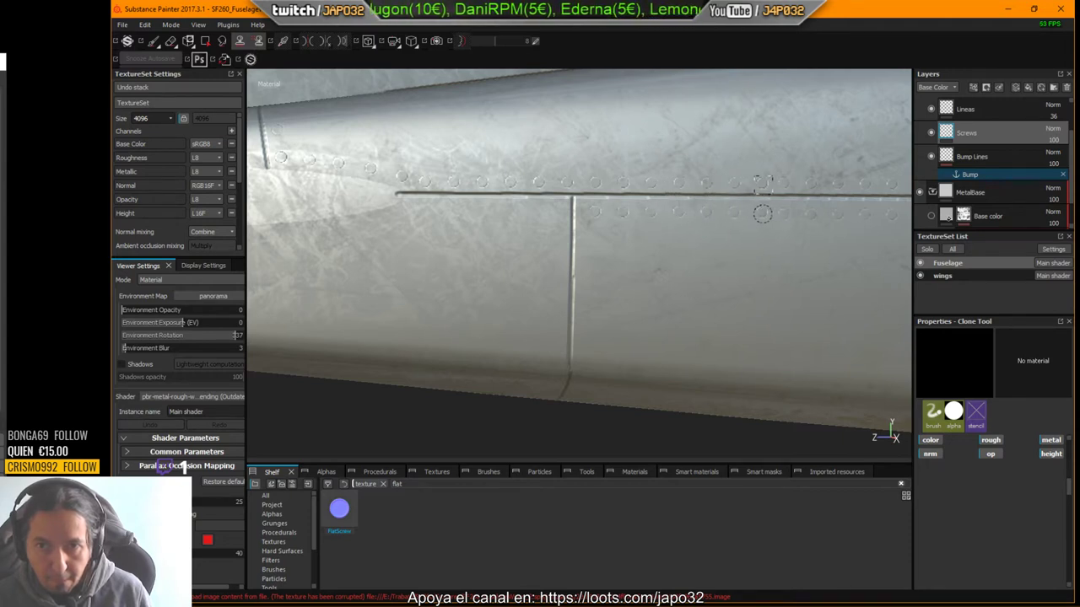
{"action": "left_click_drag", "start_coordinate": [786, 213], "coordinate": [782, 214]}
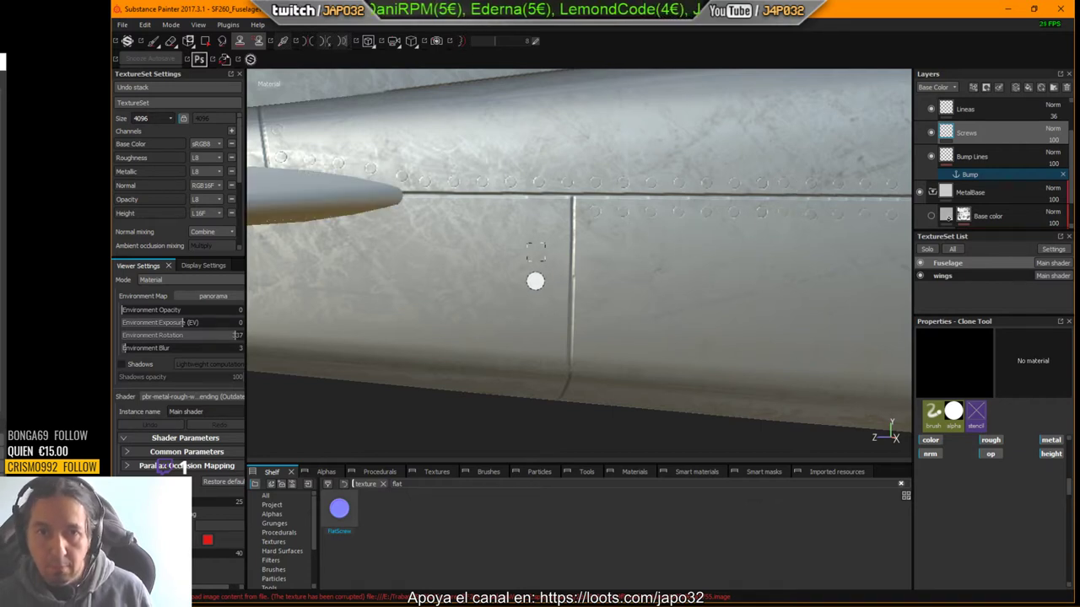
Step: Paint a FlatScrew row with the Paint tool from the rear vertical seam, along below the stabilizer, to the next vertical seam aft
{"action": "left_click", "coordinate": [152, 42]}
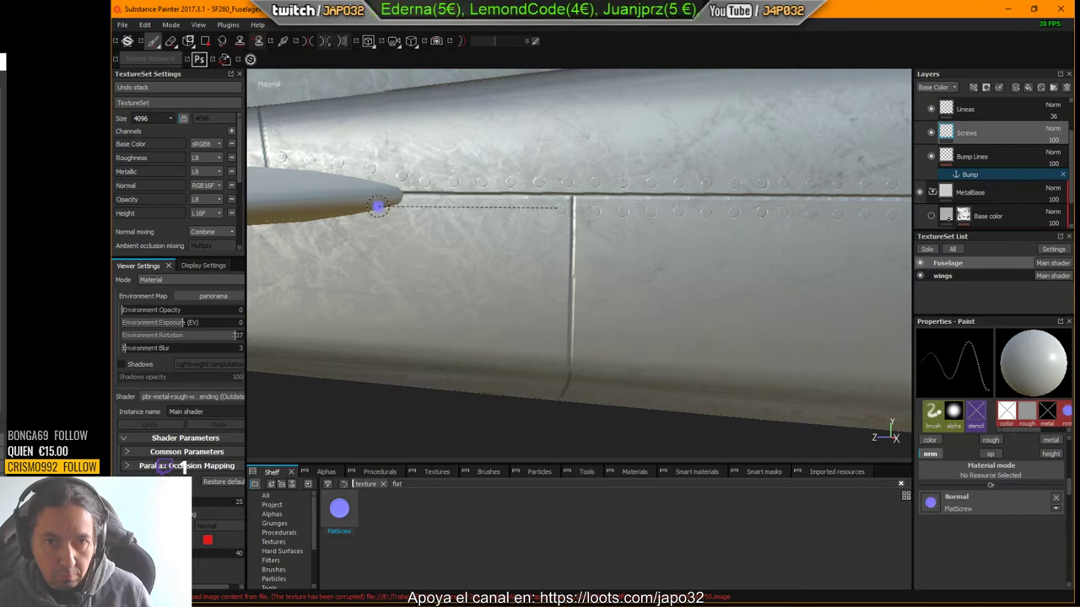
{"action": "key", "text": "shift"}
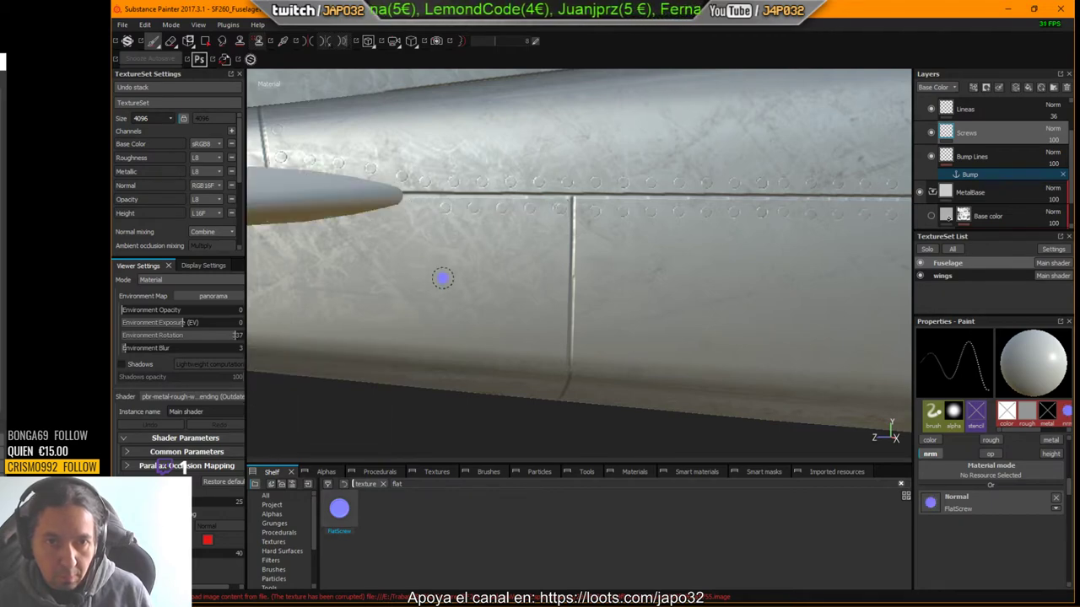
{"action": "middle_click_drag", "start_coordinate": [509, 273], "coordinate": [768, 294], "text": "alt"}
{"action": "mouse_move", "coordinate": [730, 260]}
{"action": "left_mouse_down", "text": "alt"}
{"action": "mouse_move", "coordinate": [727, 241]}
{"action": "mouse_move", "coordinate": [736, 295]}
{"action": "left_mouse_up", "text": "alt"}
{"action": "left_click", "coordinate": [721, 328]}
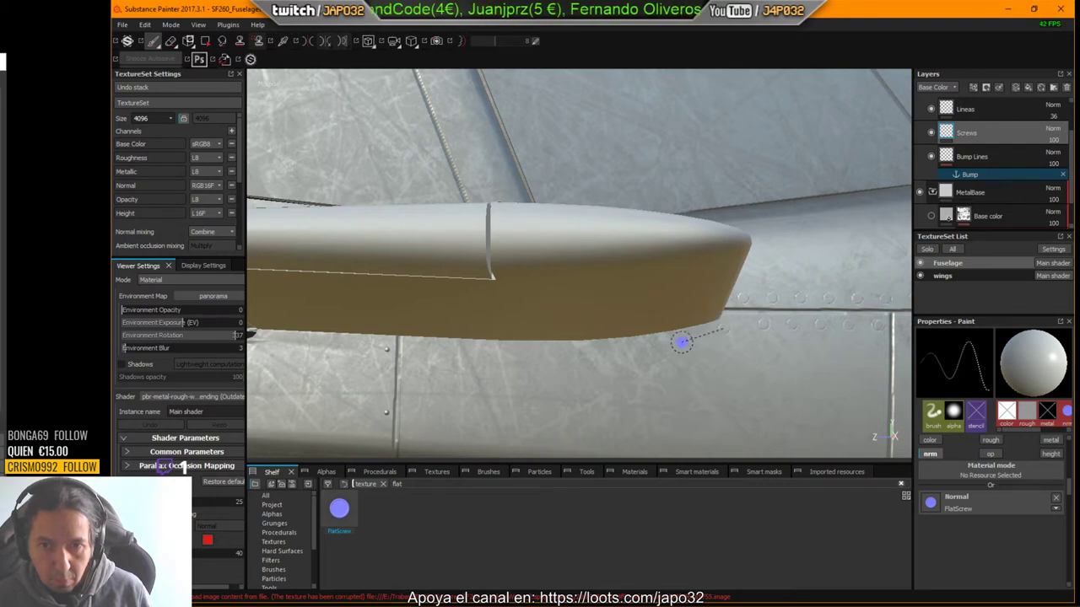
{"action": "left_click", "coordinate": [654, 346], "text": "shift"}
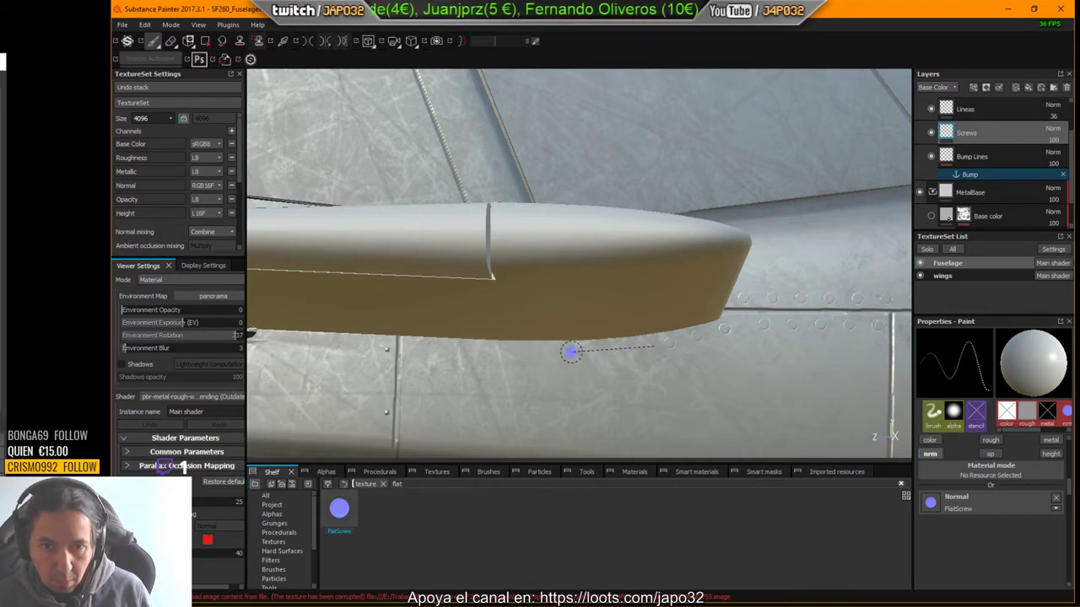
{"action": "left_click", "coordinate": [571, 351], "text": "shift"}
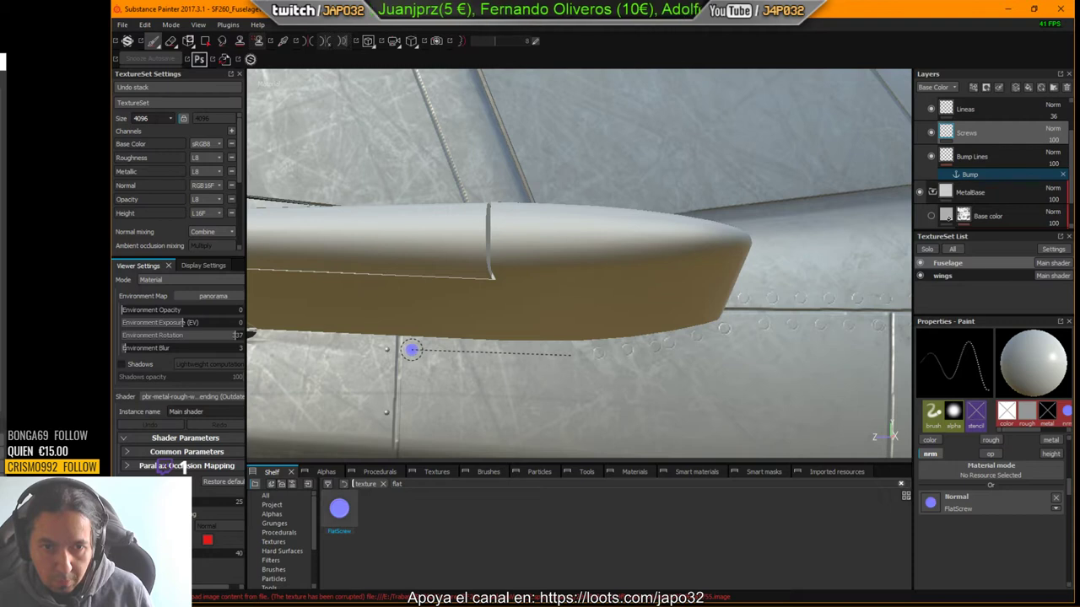
{"action": "left_click", "coordinate": [411, 349], "text": "shift"}
Step: Paint a FlatScrew row down the fuselage side along the forward edge of the vertical seam below the stabilizer
{"action": "middle_click_drag", "start_coordinate": [539, 427], "coordinate": [708, 162], "text": "alt"}
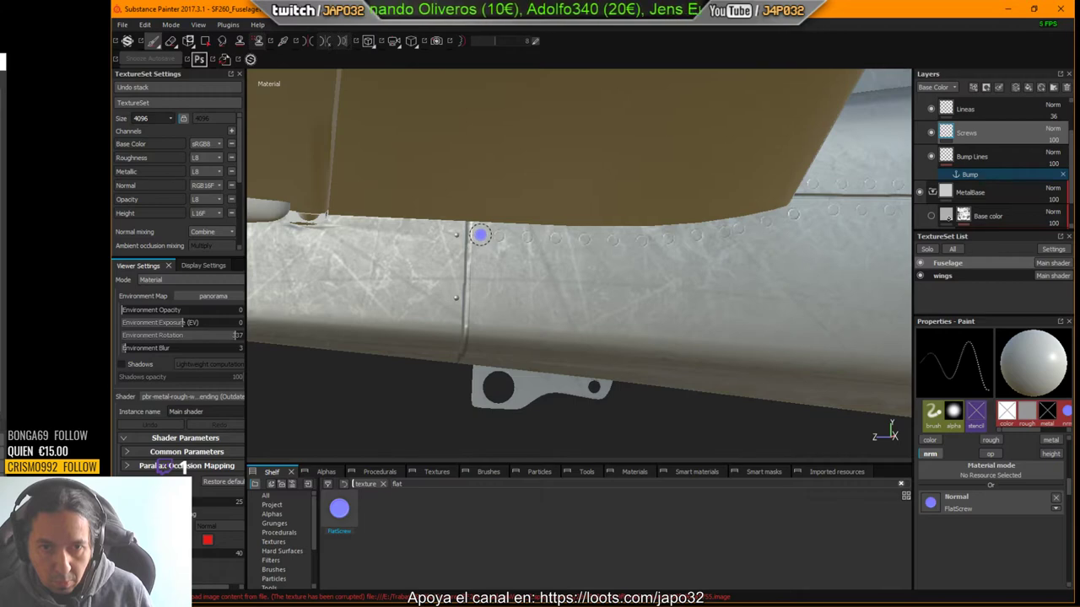
{"action": "left_click", "coordinate": [479, 319], "text": "shift"}
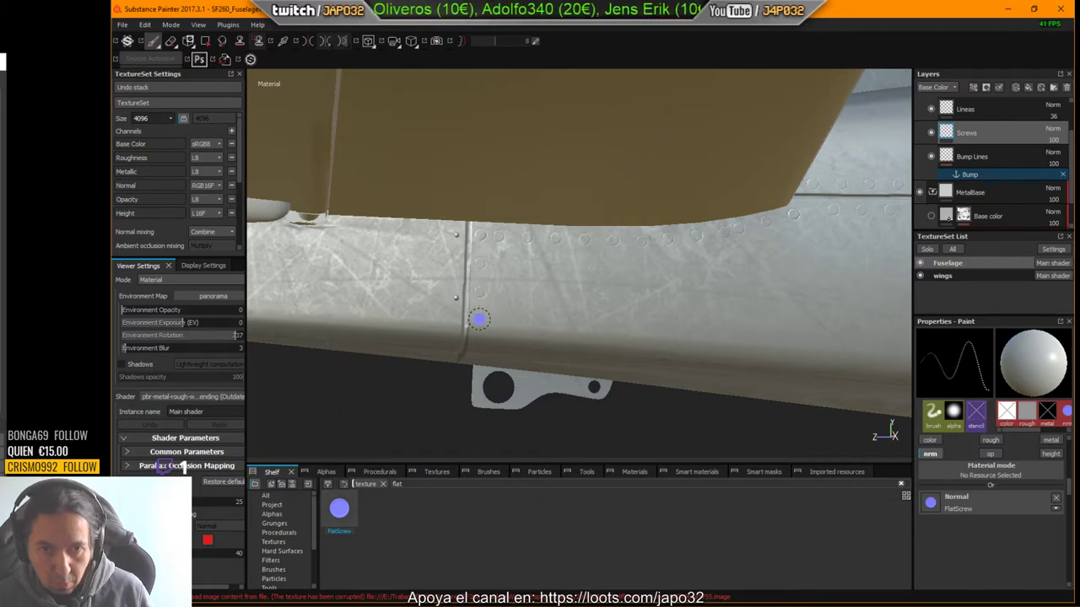
{"action": "left_click_drag", "start_coordinate": [552, 380], "coordinate": [540, 287], "text": "alt"}
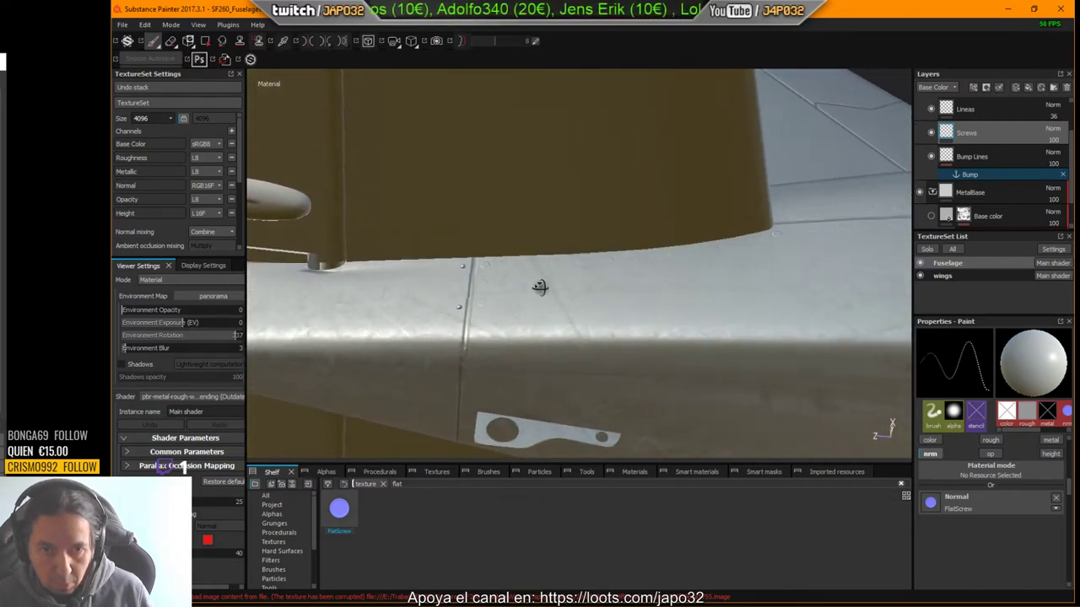
{"action": "middle_click_drag", "start_coordinate": [539, 286], "coordinate": [715, 292], "text": "alt"}
{"action": "mouse_move", "coordinate": [714, 293]}
{"action": "left_mouse_down", "text": "alt"}
{"action": "mouse_move", "coordinate": [704, 275]}
{"action": "mouse_move", "coordinate": [653, 301]}
{"action": "left_mouse_up", "text": "alt"}
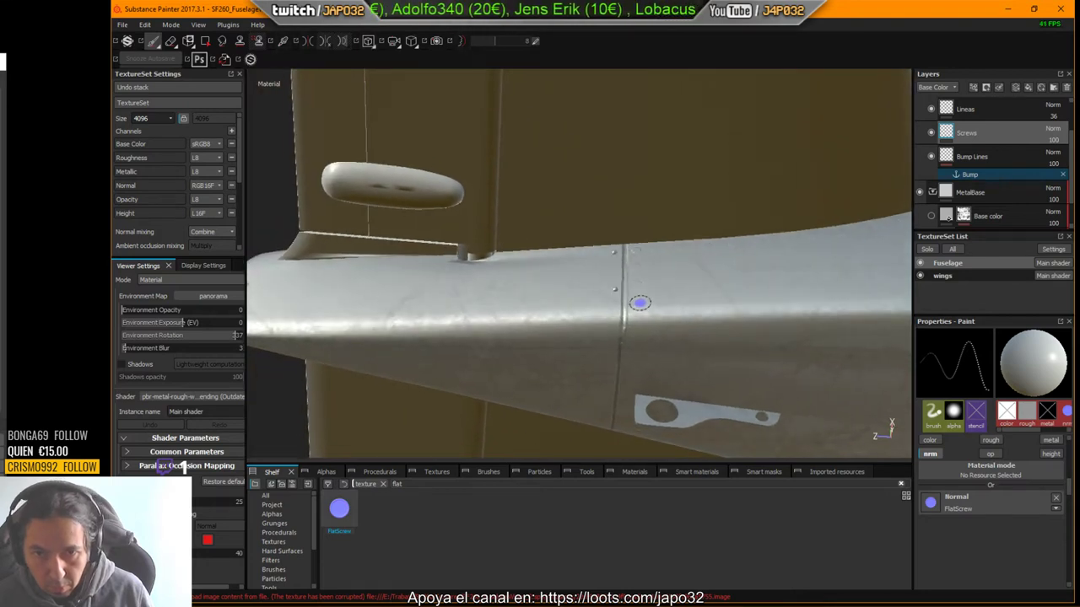
{"action": "left_click", "coordinate": [637, 303]}
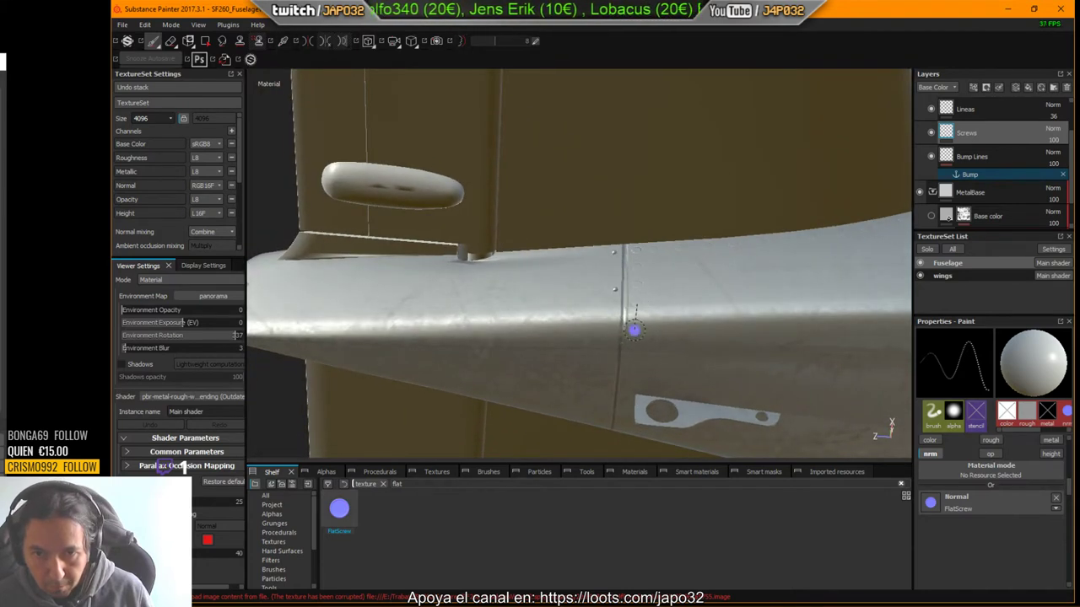
Step: Continue the FlatScrew row across the fuselage underside along the forward edge of the same seam
{"action": "left_click_drag", "start_coordinate": [630, 379], "coordinate": [683, 303], "text": "alt"}
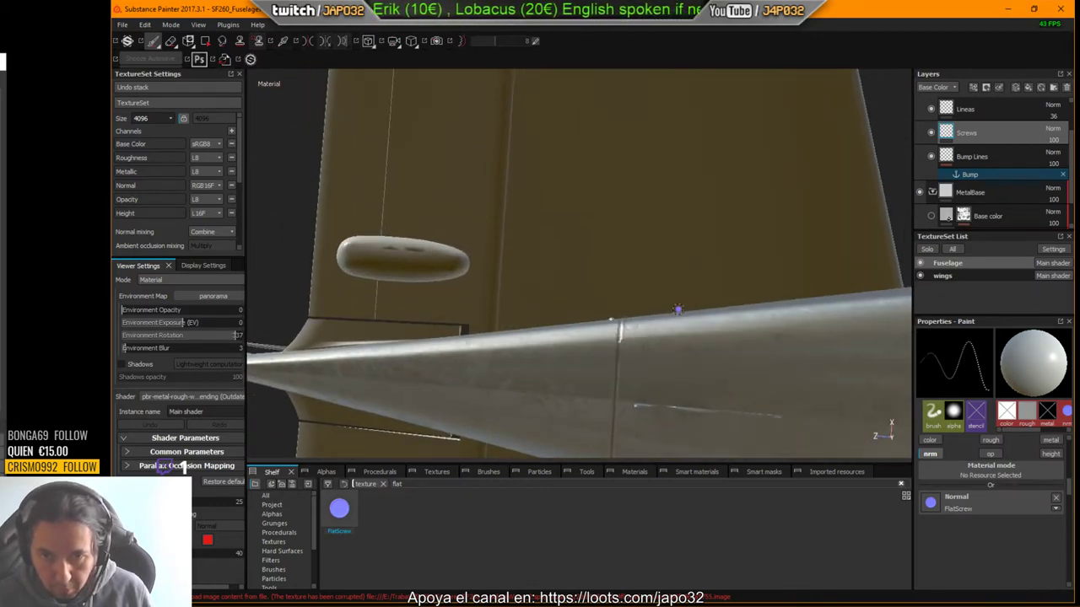
{"action": "mouse_move", "coordinate": [674, 309]}
{"action": "right_mouse_down", "text": "shift"}
{"action": "mouse_move", "coordinate": [723, 312]}
{"action": "mouse_move", "coordinate": [650, 356]}
{"action": "right_mouse_up", "text": "shift"}
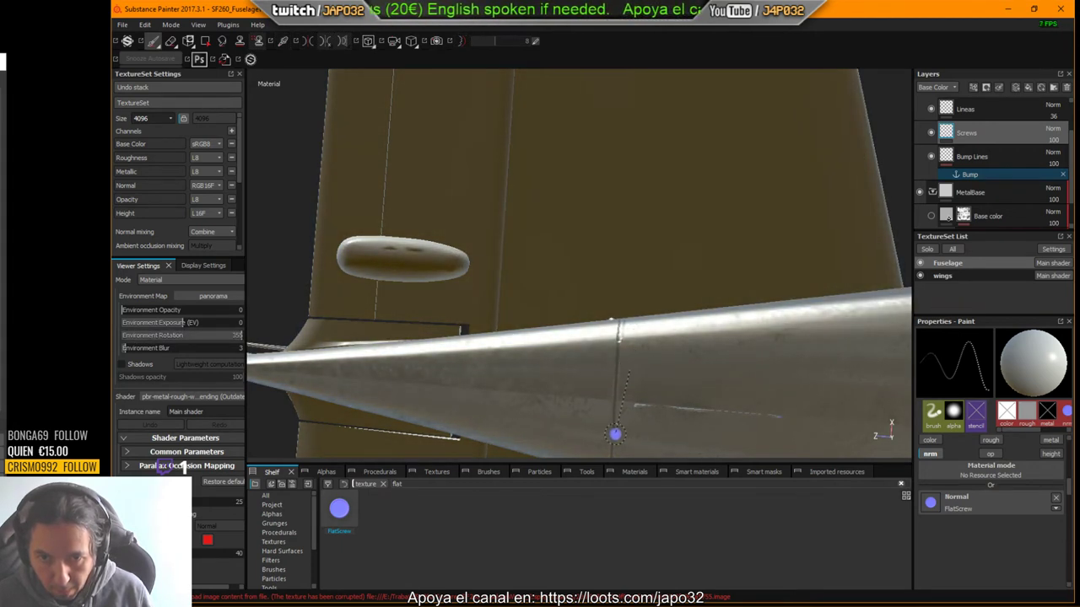
{"action": "key", "text": "shift"}
{"action": "left_click", "coordinate": [624, 447], "text": "shift"}
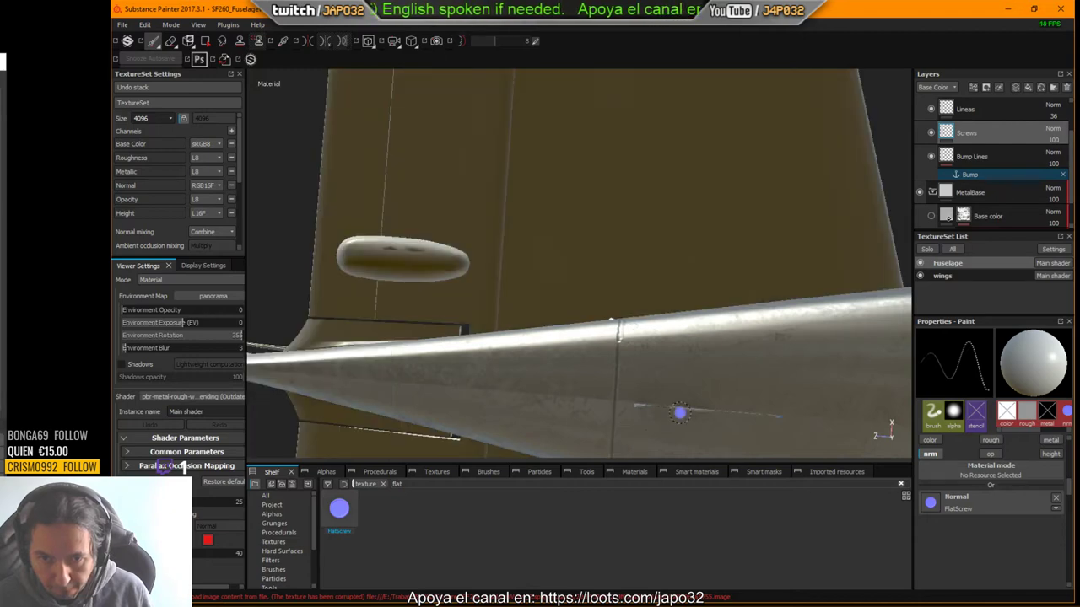
Step: Paint a matching FlatScrew row on the fuselage's opposite side, along the seam's forward edge up to the stabilizer
{"action": "left_click_drag", "start_coordinate": [679, 414], "coordinate": [689, 362], "text": "alt"}
{"action": "middle_click_drag", "start_coordinate": [689, 363], "coordinate": [694, 303], "text": "alt"}
{"action": "mouse_move", "coordinate": [693, 303]}
{"action": "left_mouse_down", "text": "alt"}
{"action": "mouse_move", "coordinate": [785, 277]}
{"action": "mouse_move", "coordinate": [832, 306]}
{"action": "mouse_move", "coordinate": [543, 317]}
{"action": "left_mouse_up", "text": "alt"}
{"action": "right_click_drag", "start_coordinate": [543, 316], "coordinate": [690, 348], "text": "shift"}
{"action": "left_click_drag", "start_coordinate": [690, 348], "coordinate": [687, 392], "text": "alt"}
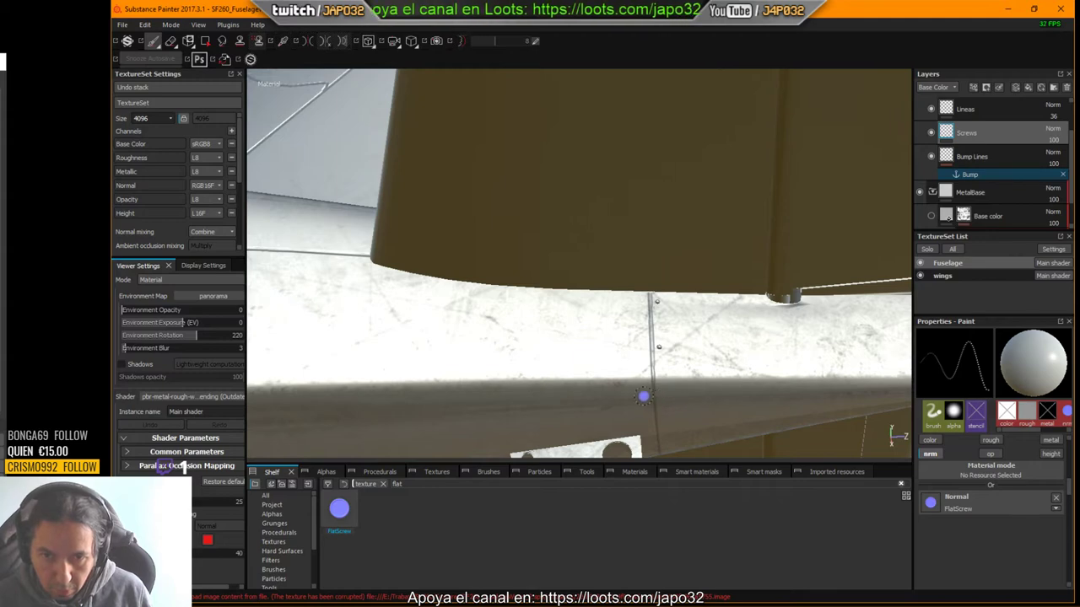
{"action": "key", "text": "shift"}
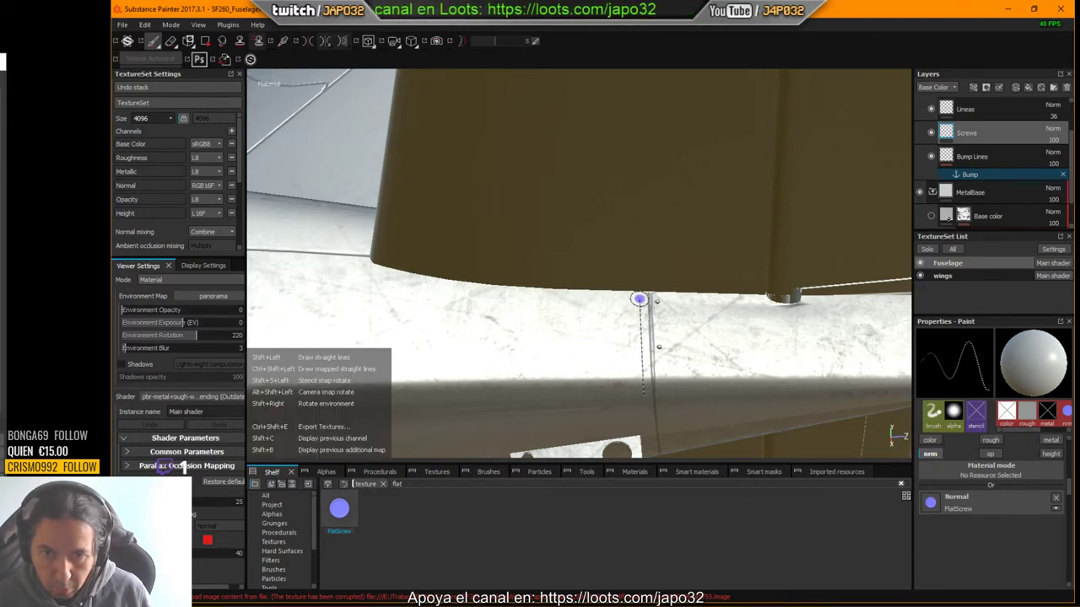
{"action": "left_click", "coordinate": [639, 299], "text": "shift"}
Step: Paint a FlatScrew row on the opposite side from the rear vertical seam, below the panel line and aft beneath the stabilizer
{"action": "mouse_move", "coordinate": [744, 393]}
{"action": "left_mouse_down", "text": "alt"}
{"action": "mouse_move", "coordinate": [747, 444]}
{"action": "mouse_move", "coordinate": [750, 335]}
{"action": "mouse_move", "coordinate": [731, 335]}
{"action": "left_mouse_up", "text": "alt"}
{"action": "mouse_move", "coordinate": [731, 334]}
{"action": "right_mouse_down", "text": "shift"}
{"action": "mouse_move", "coordinate": [786, 336]}
{"action": "mouse_move", "coordinate": [750, 336]}
{"action": "right_mouse_up", "text": "shift"}
{"action": "mouse_move", "coordinate": [749, 336]}
{"action": "left_mouse_down", "text": "alt"}
{"action": "mouse_move", "coordinate": [708, 279]}
{"action": "mouse_move", "coordinate": [740, 256]}
{"action": "mouse_move", "coordinate": [716, 176]}
{"action": "mouse_move", "coordinate": [755, 199]}
{"action": "mouse_move", "coordinate": [718, 309]}
{"action": "mouse_move", "coordinate": [718, 318]}
{"action": "mouse_move", "coordinate": [723, 301]}
{"action": "mouse_move", "coordinate": [736, 320]}
{"action": "left_mouse_up", "text": "alt"}
{"action": "left_click_drag", "start_coordinate": [492, 303], "coordinate": [481, 311], "text": "alt+shift"}
{"action": "middle_click_drag", "start_coordinate": [482, 312], "coordinate": [843, 276], "text": "alt"}
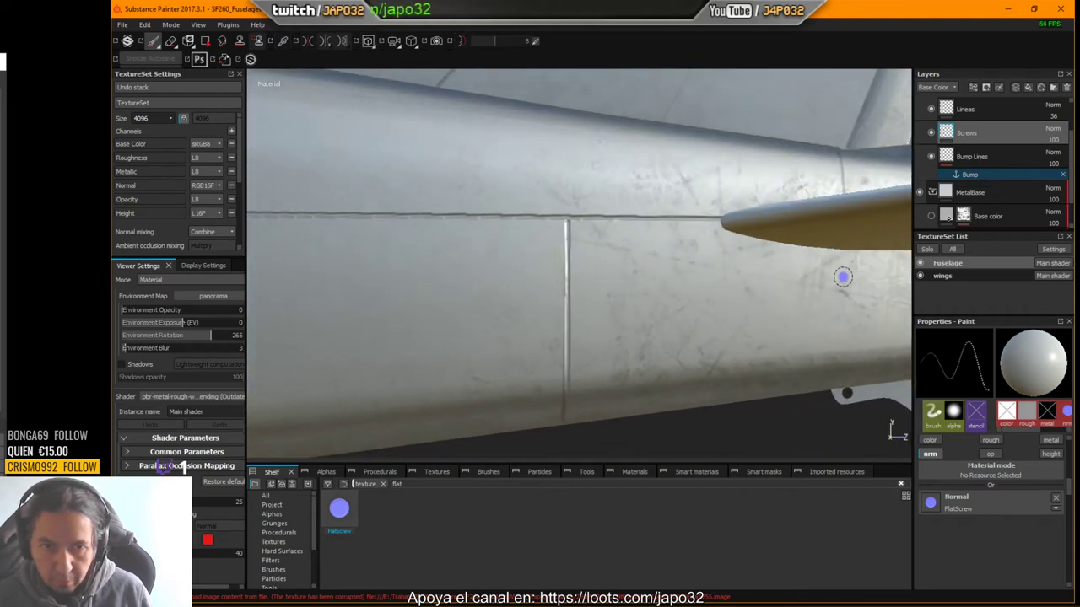
{"action": "left_click_drag", "start_coordinate": [843, 277], "coordinate": [728, 271], "text": "alt"}
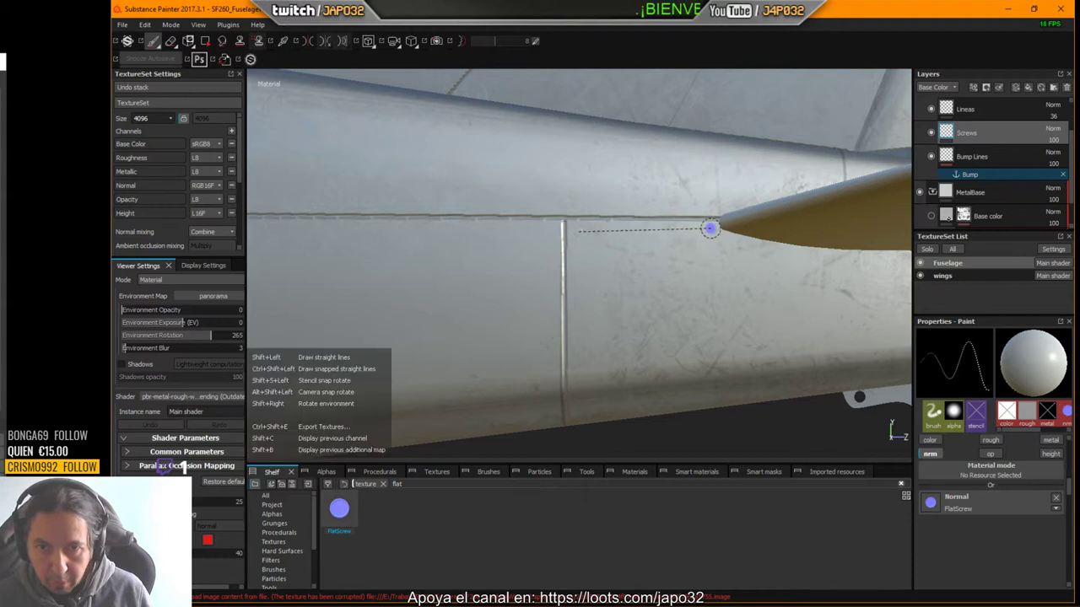
{"action": "left_click", "coordinate": [710, 232], "text": "shift"}
{"action": "left_click", "coordinate": [735, 247], "text": "shift"}
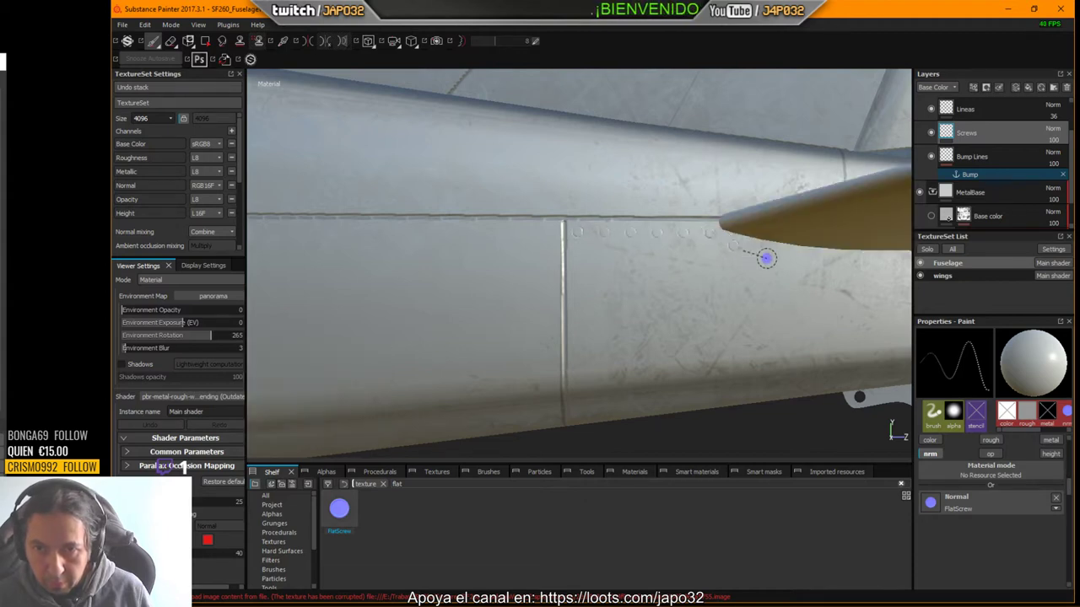
{"action": "left_click", "coordinate": [849, 263], "text": "shift"}
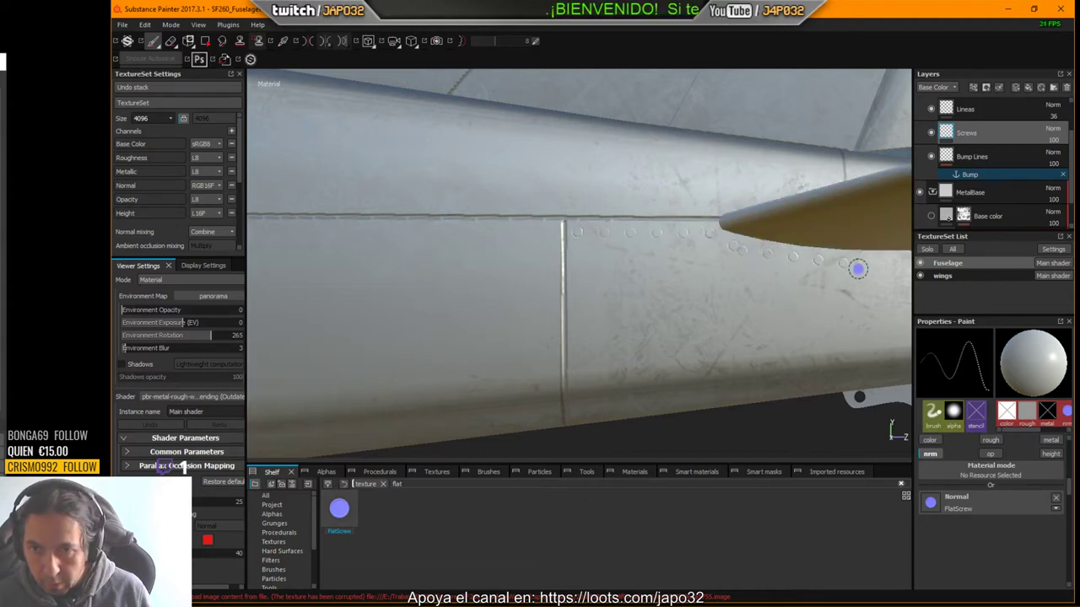
Step: Paint a row of FlatScrew stamps on the fuselage below the horizontal stabilizer root, continuing aft to the vertical panel line
{"action": "left_click_drag", "start_coordinate": [855, 267], "coordinate": [704, 266], "text": "alt"}
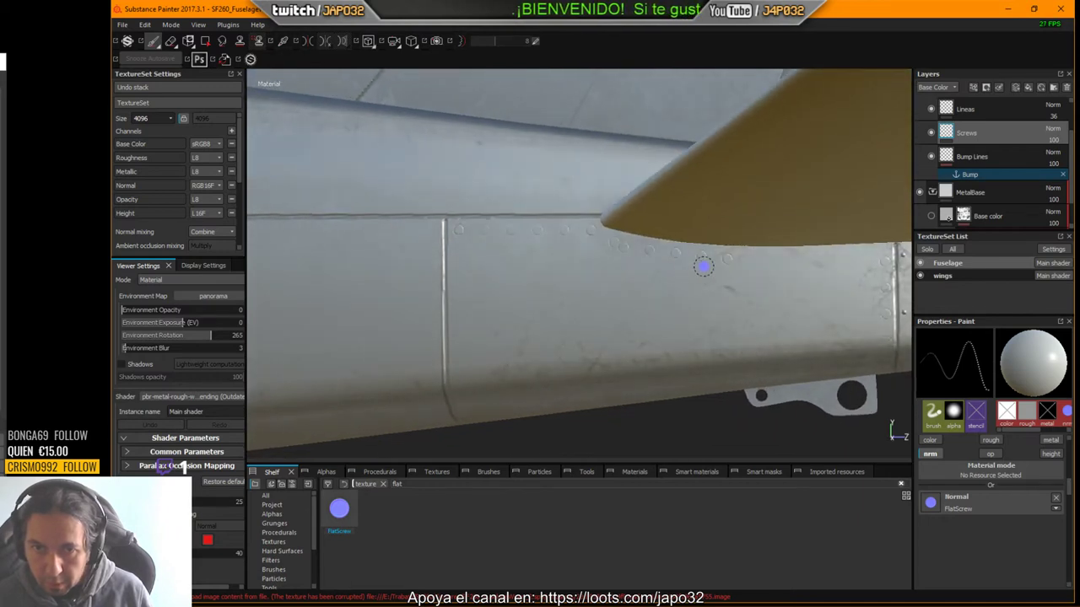
{"action": "left_click", "coordinate": [640, 248]}
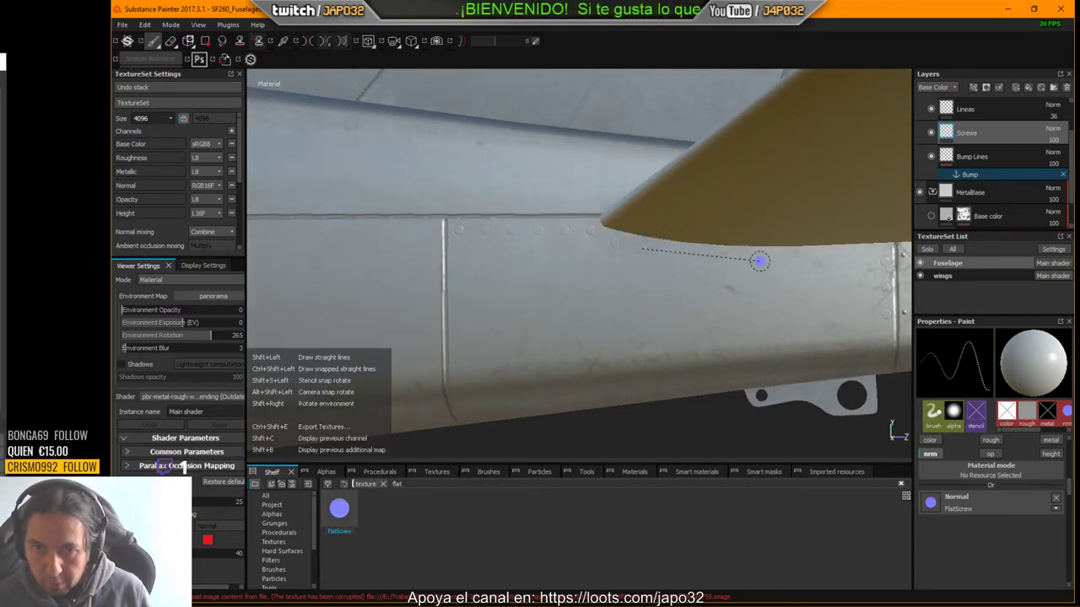
{"action": "left_click", "coordinate": [729, 258], "text": "shift"}
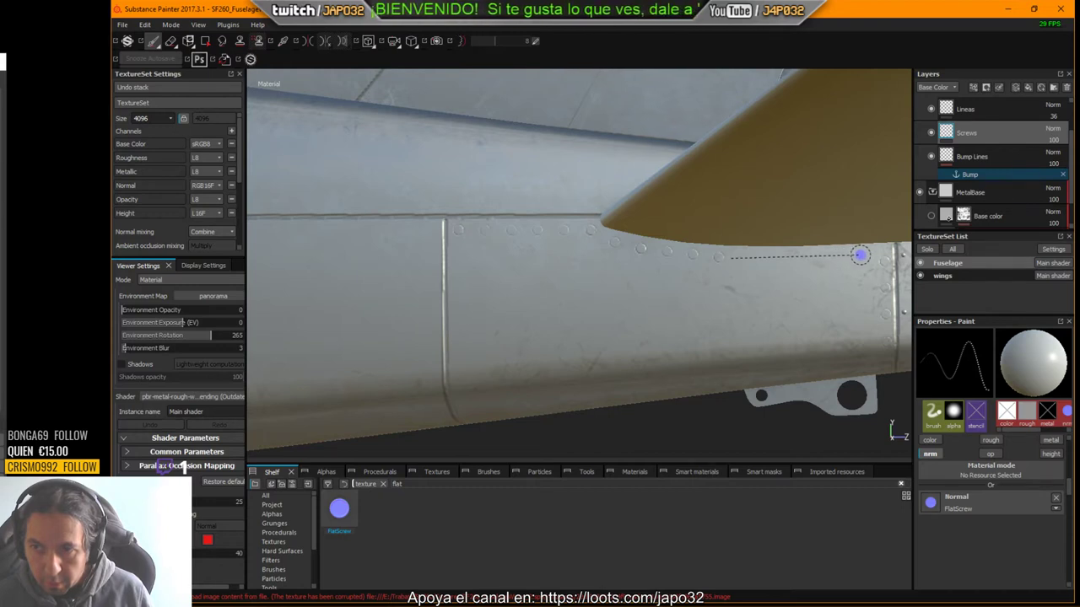
{"action": "left_click", "coordinate": [864, 254], "text": "shift"}
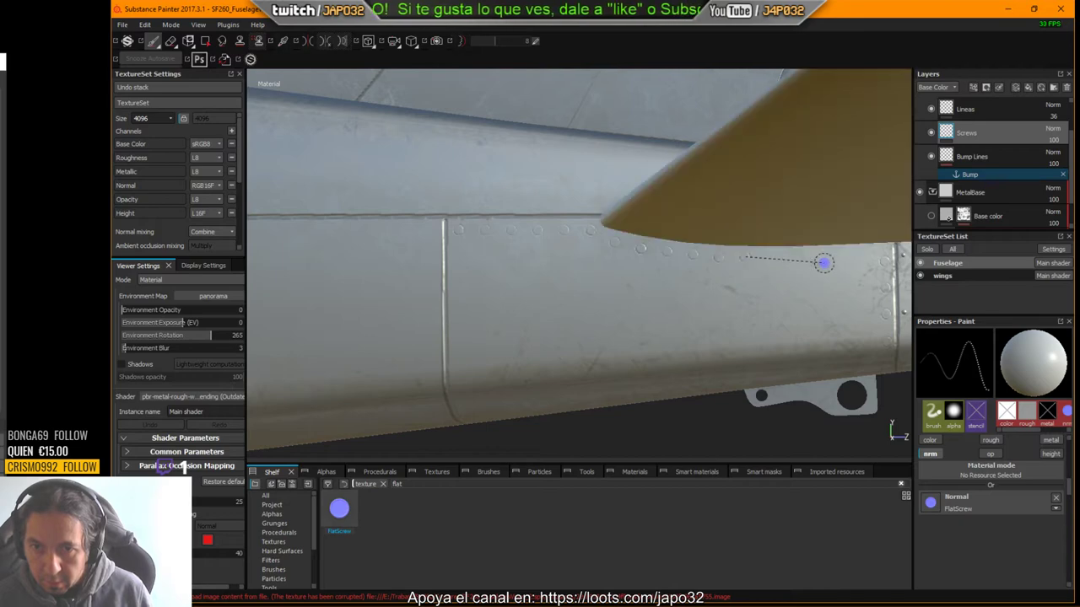
{"action": "left_click", "coordinate": [864, 254], "text": "shift"}
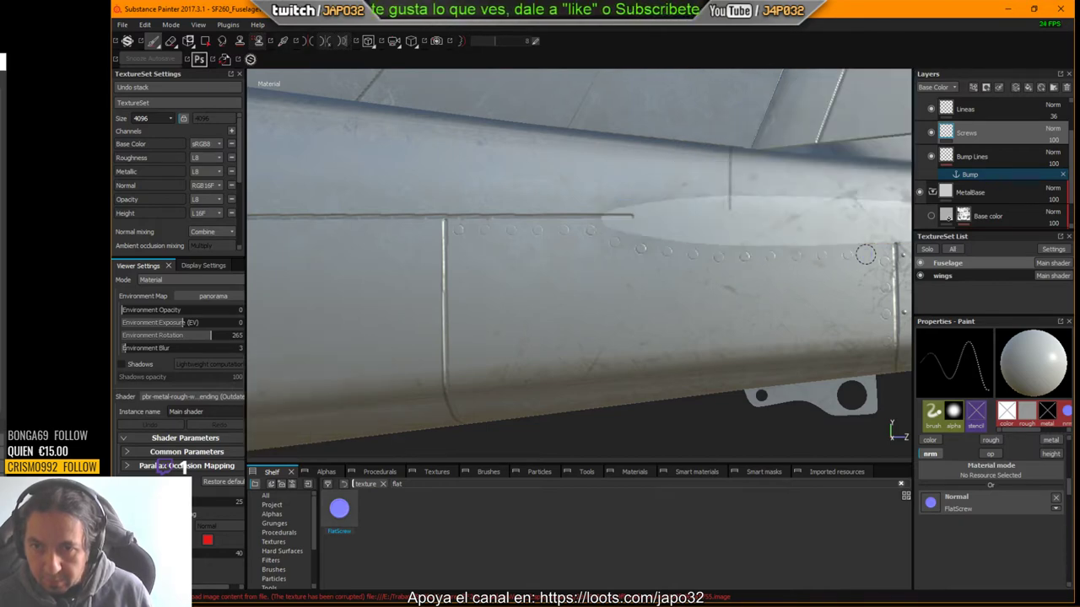
Step: Paint a row of FlatScrew stamps above the stabilizer root, from its leading edge back to the vertical panel line
{"action": "left_click_drag", "start_coordinate": [791, 278], "coordinate": [756, 401], "text": "alt"}
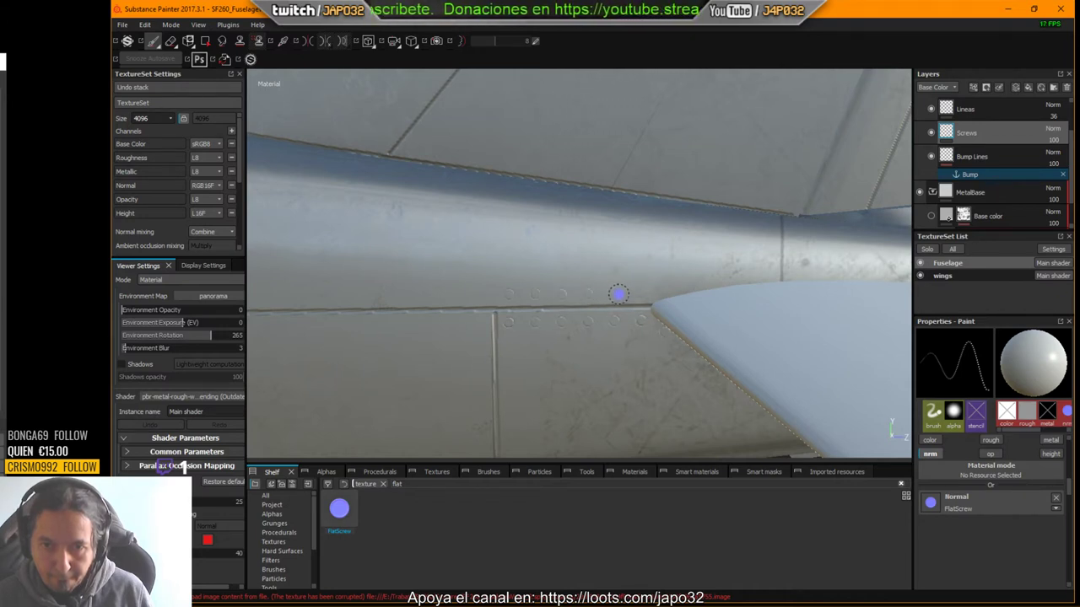
{"action": "left_click_drag", "start_coordinate": [642, 292], "coordinate": [675, 295], "text": "alt"}
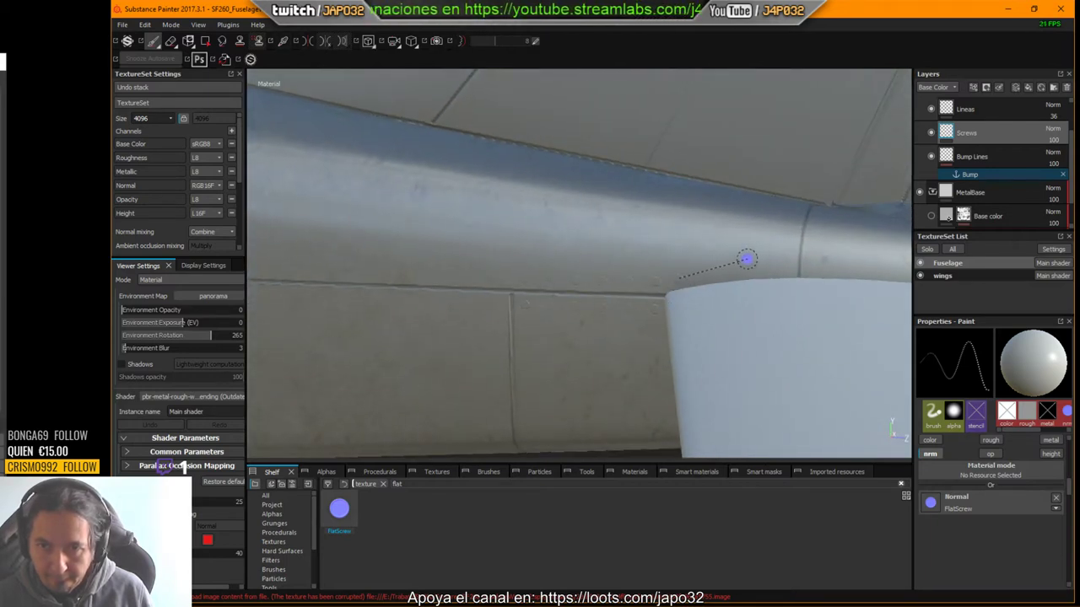
{"action": "key", "text": "shift"}
{"action": "left_click", "coordinate": [723, 270], "text": "shift"}
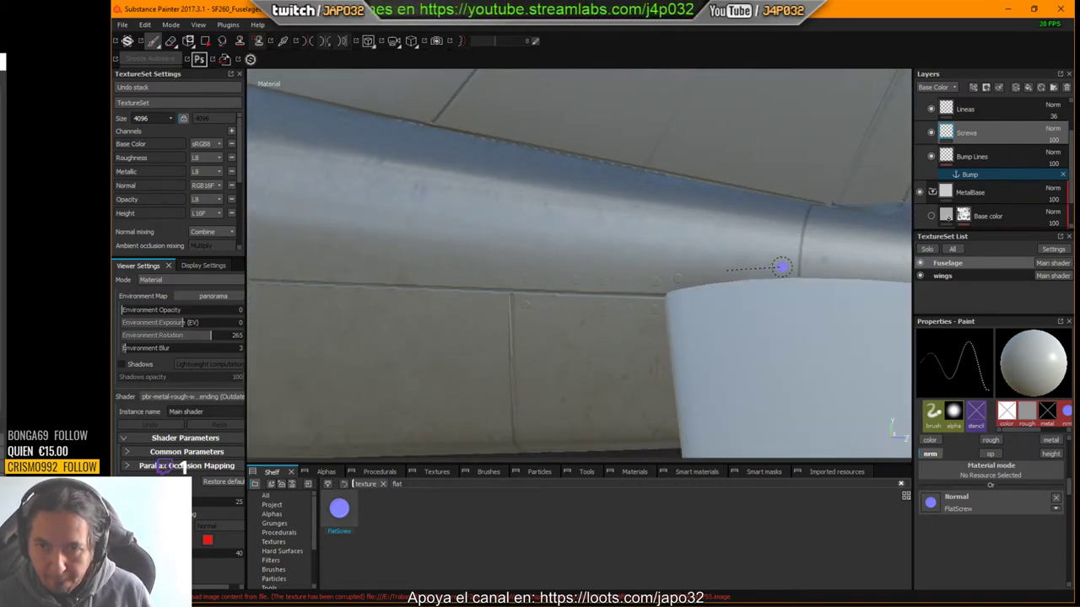
{"action": "left_click", "coordinate": [784, 267], "text": "shift"}
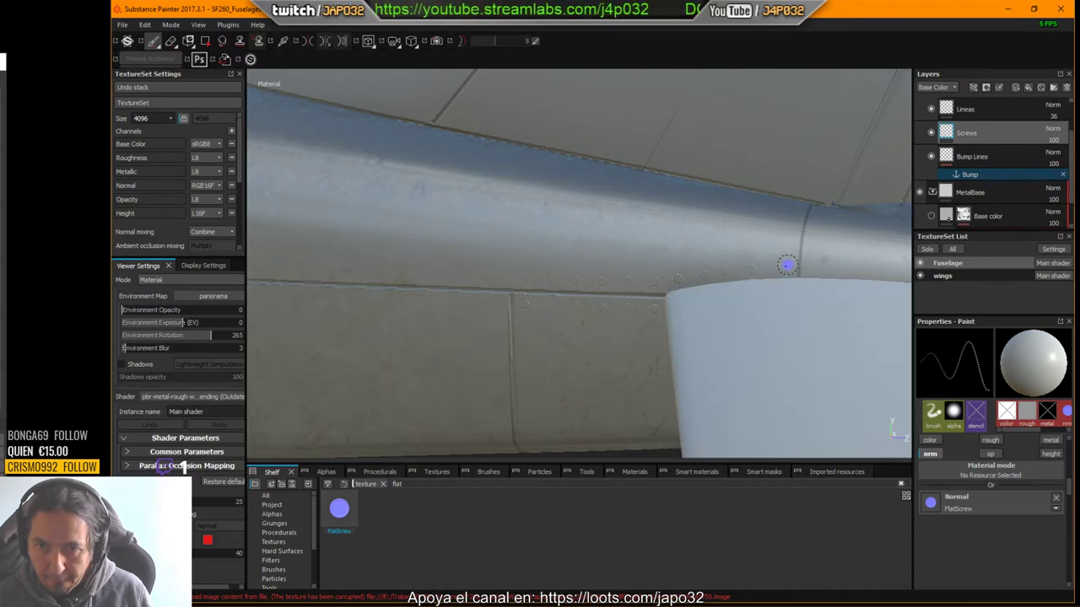
Step: Stamp one screw on each side of the vertical panel line just above the stabilizer root
{"action": "mouse_move", "coordinate": [790, 256]}
{"action": "left_mouse_down", "text": "alt"}
{"action": "mouse_move", "coordinate": [786, 275]}
{"action": "mouse_move", "coordinate": [798, 279]}
{"action": "mouse_move", "coordinate": [748, 306]}
{"action": "mouse_move", "coordinate": [771, 316]}
{"action": "mouse_move", "coordinate": [738, 289]}
{"action": "left_mouse_up", "text": "alt"}
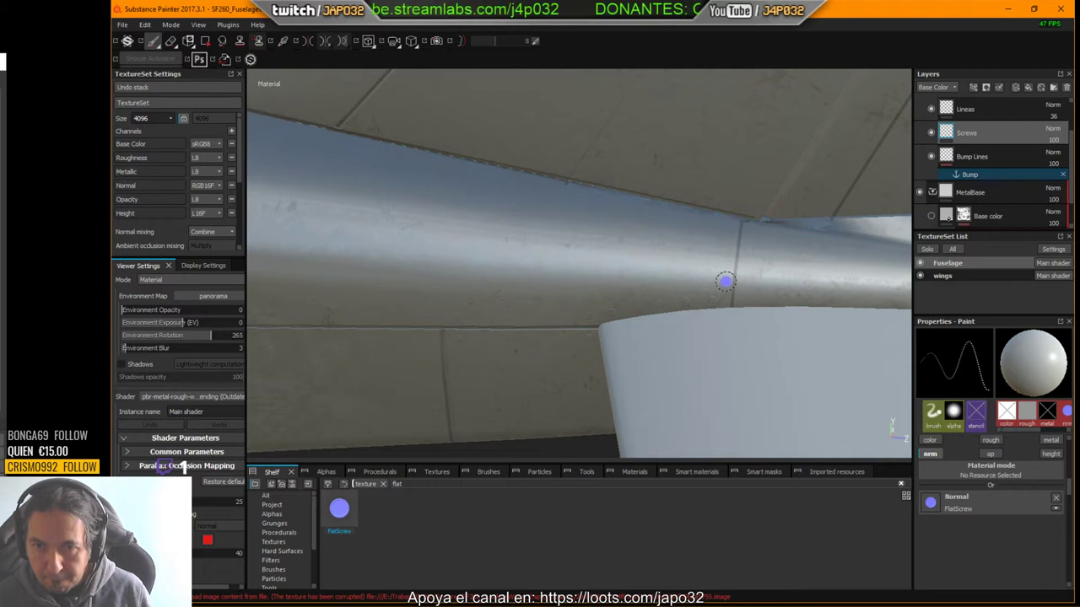
{"action": "left_click_drag", "start_coordinate": [761, 277], "coordinate": [780, 293], "text": "alt"}
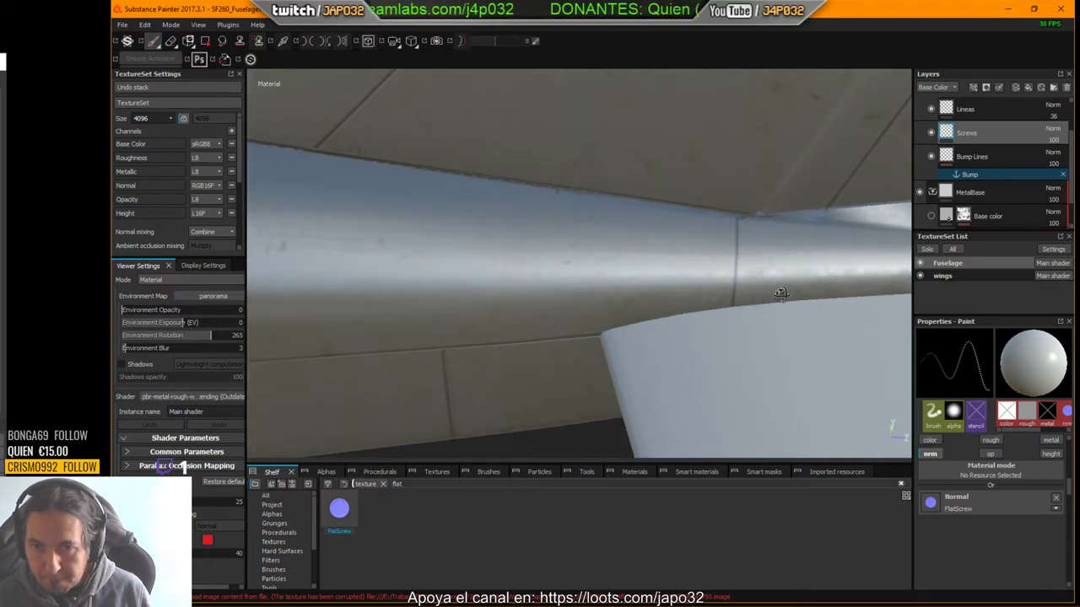
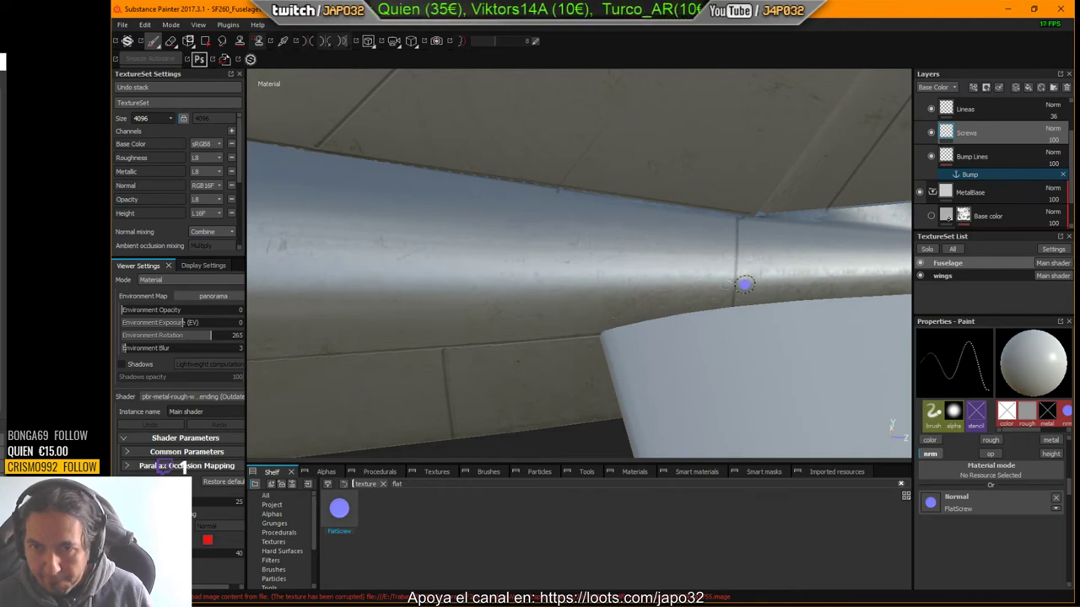
{"action": "mouse_move", "coordinate": [743, 285]}
{"action": "left_mouse_down", "text": "alt"}
{"action": "mouse_move", "coordinate": [752, 309]}
{"action": "mouse_move", "coordinate": [807, 260]}
{"action": "mouse_move", "coordinate": [746, 288]}
{"action": "left_mouse_up", "text": "alt"}
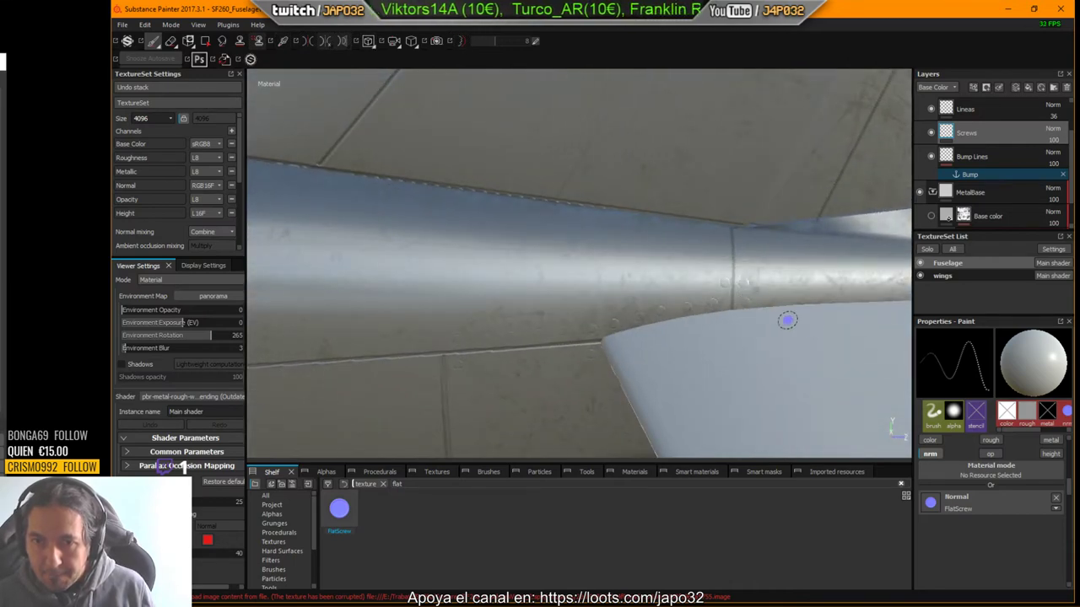
Step: Continue the screw row above the stabilizer root, from the vertical panel line aft to the elevator hinge
{"action": "mouse_move", "coordinate": [785, 318]}
{"action": "left_mouse_down", "text": "alt"}
{"action": "mouse_move", "coordinate": [583, 330]}
{"action": "mouse_move", "coordinate": [670, 320]}
{"action": "left_mouse_up", "text": "alt"}
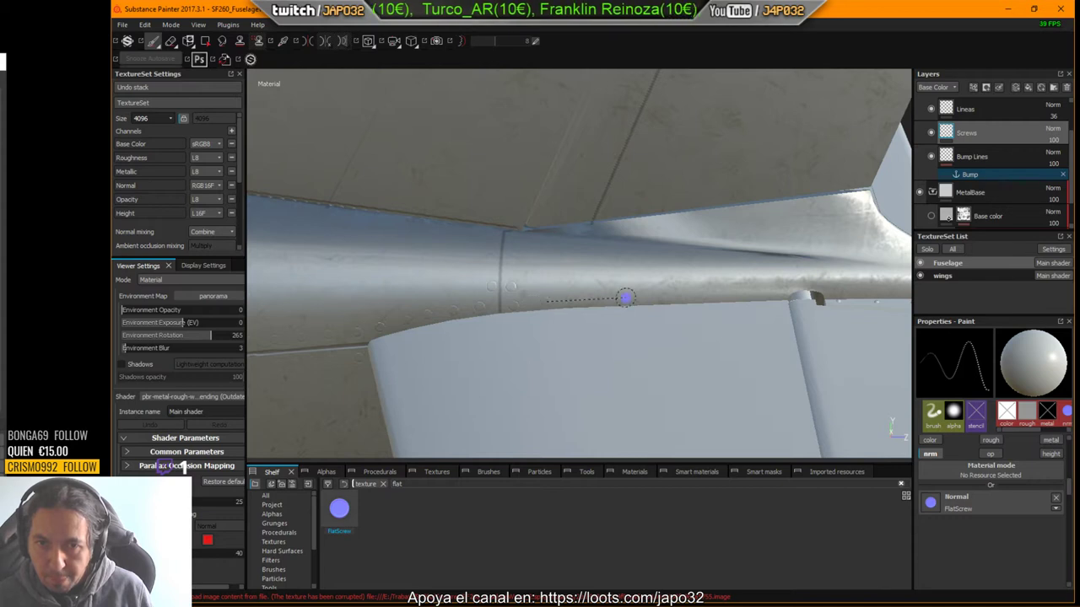
{"action": "left_click", "coordinate": [635, 296], "text": "shift"}
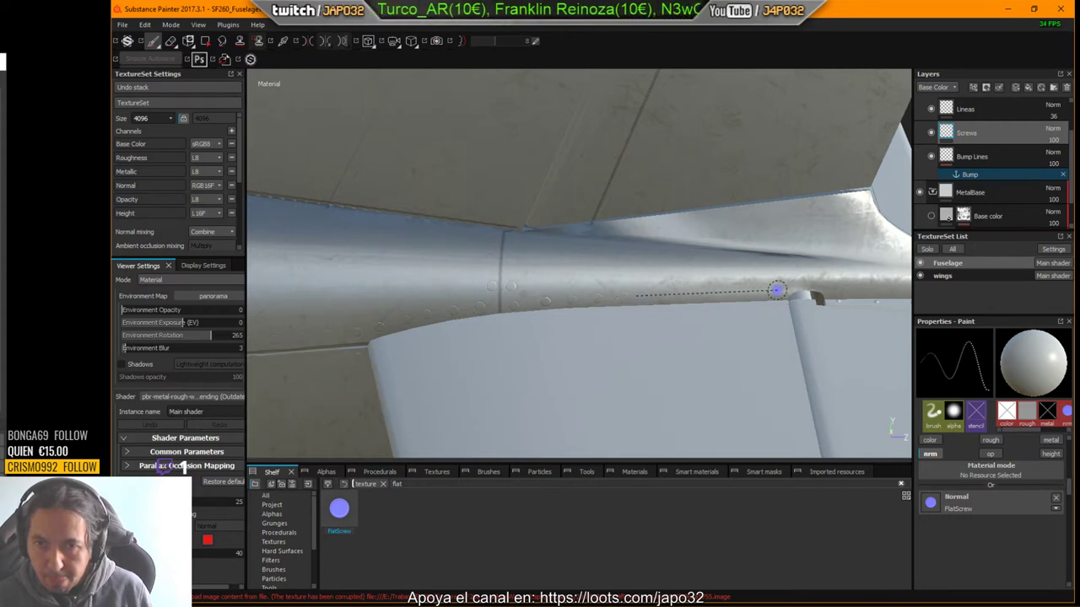
{"action": "left_click", "coordinate": [777, 292], "text": "shift"}
{"action": "left_click_drag", "start_coordinate": [783, 299], "coordinate": [789, 309], "text": "alt"}
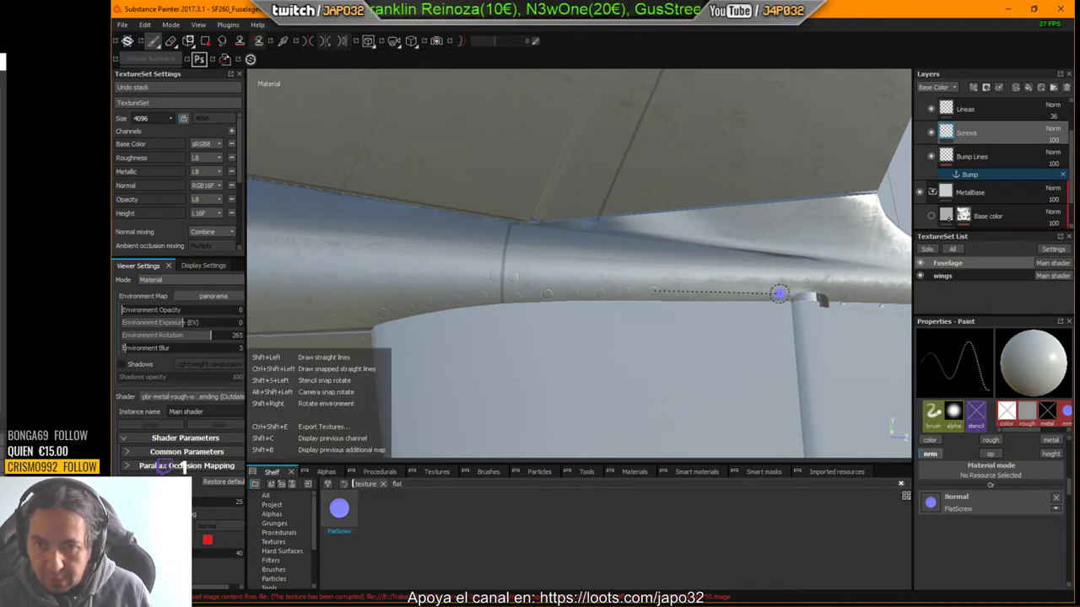
Step: Extend the upper screw row in a straight line from the elevator hinge to the tail end of the fuselage
{"action": "mouse_move", "coordinate": [819, 301]}
{"action": "left_mouse_down", "text": "alt"}
{"action": "mouse_move", "coordinate": [541, 337]}
{"action": "mouse_move", "coordinate": [605, 313]}
{"action": "left_mouse_up", "text": "alt"}
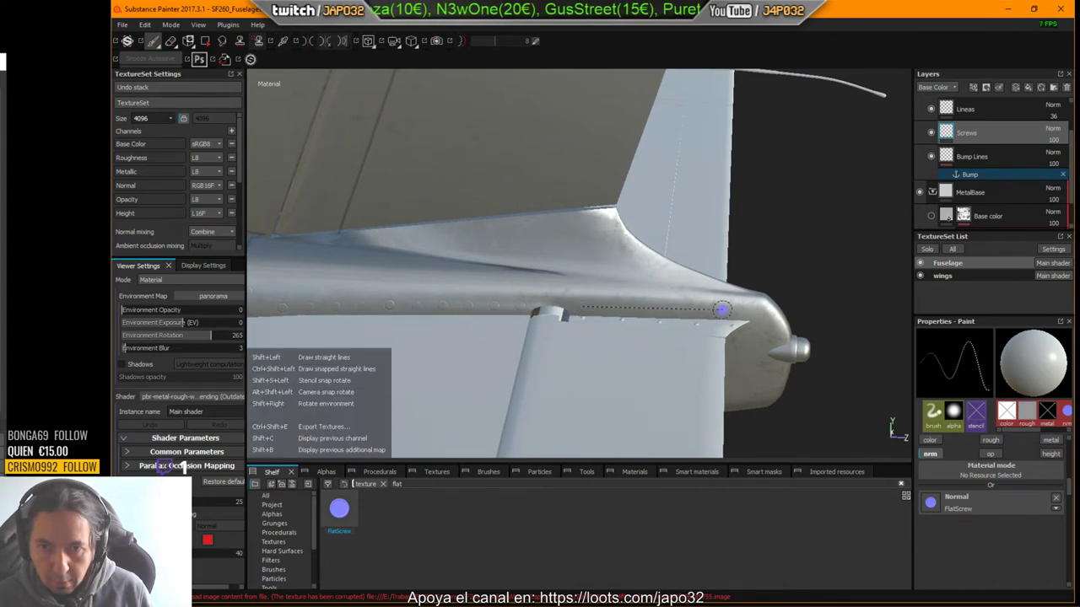
{"action": "left_click", "coordinate": [726, 311], "text": "shift"}
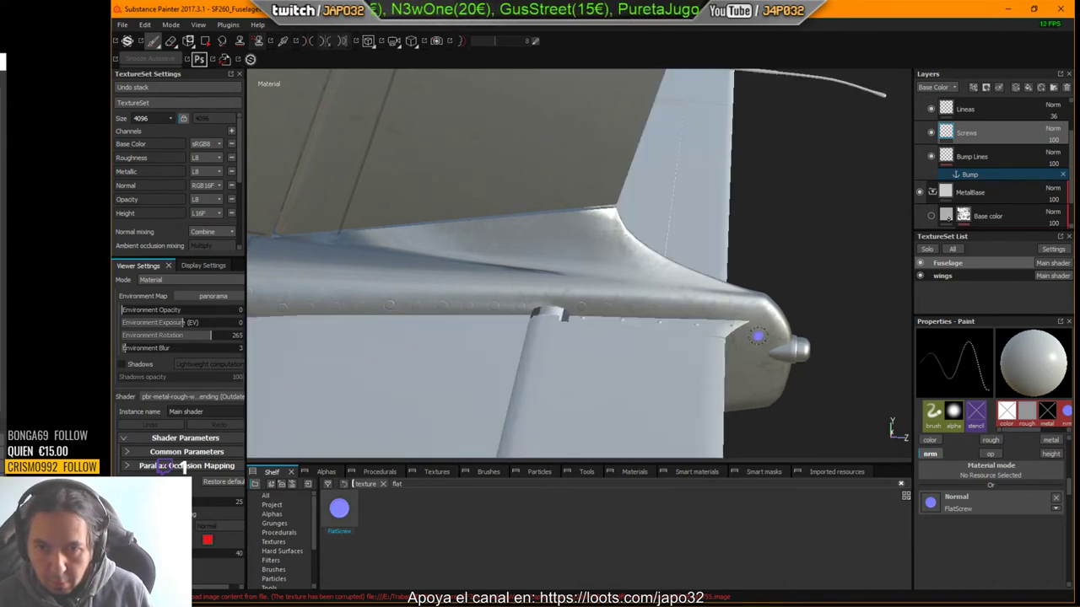
{"action": "left_click_drag", "start_coordinate": [758, 336], "coordinate": [747, 333], "text": "alt"}
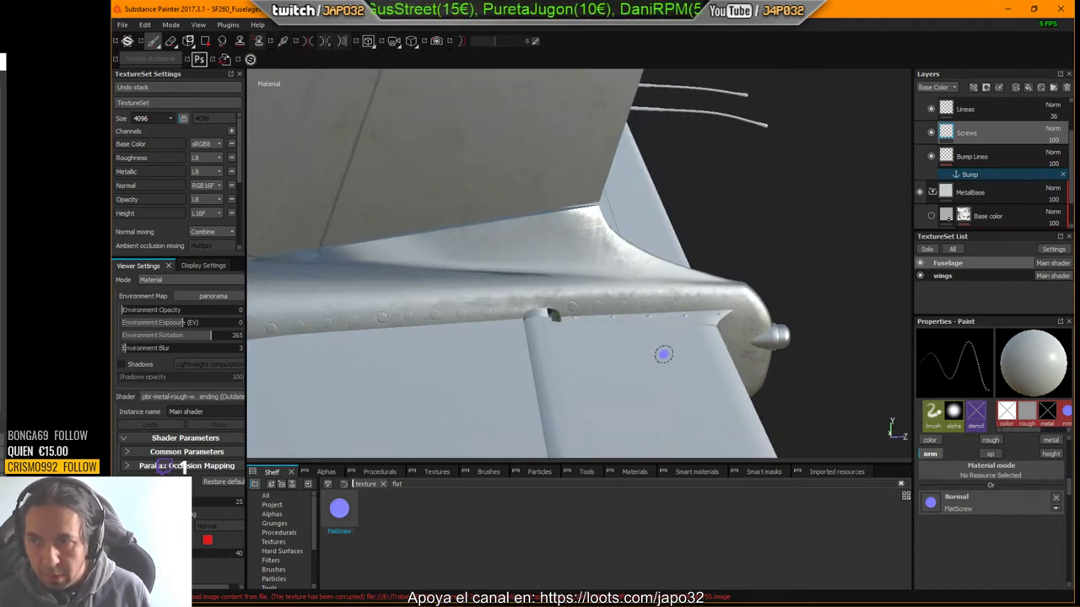
Step: Paint straight screw rows along the aft side of the vertical panel line ahead of the stabilizer, down the side and across the underside
{"action": "mouse_move", "coordinate": [662, 359]}
{"action": "left_mouse_down", "text": "alt"}
{"action": "mouse_move", "coordinate": [672, 318]}
{"action": "mouse_move", "coordinate": [548, 305]}
{"action": "mouse_move", "coordinate": [559, 255]}
{"action": "mouse_move", "coordinate": [470, 303]}
{"action": "left_mouse_up", "text": "alt"}
{"action": "middle_click_drag", "start_coordinate": [470, 304], "coordinate": [663, 265], "text": "alt"}
{"action": "left_click_drag", "start_coordinate": [663, 265], "coordinate": [662, 144], "text": "alt"}
{"action": "mouse_move", "coordinate": [658, 190]}
{"action": "middle_mouse_down", "text": "alt"}
{"action": "mouse_move", "coordinate": [621, 161]}
{"action": "mouse_move", "coordinate": [592, 111]}
{"action": "mouse_move", "coordinate": [624, 110]}
{"action": "middle_mouse_up", "text": "alt"}
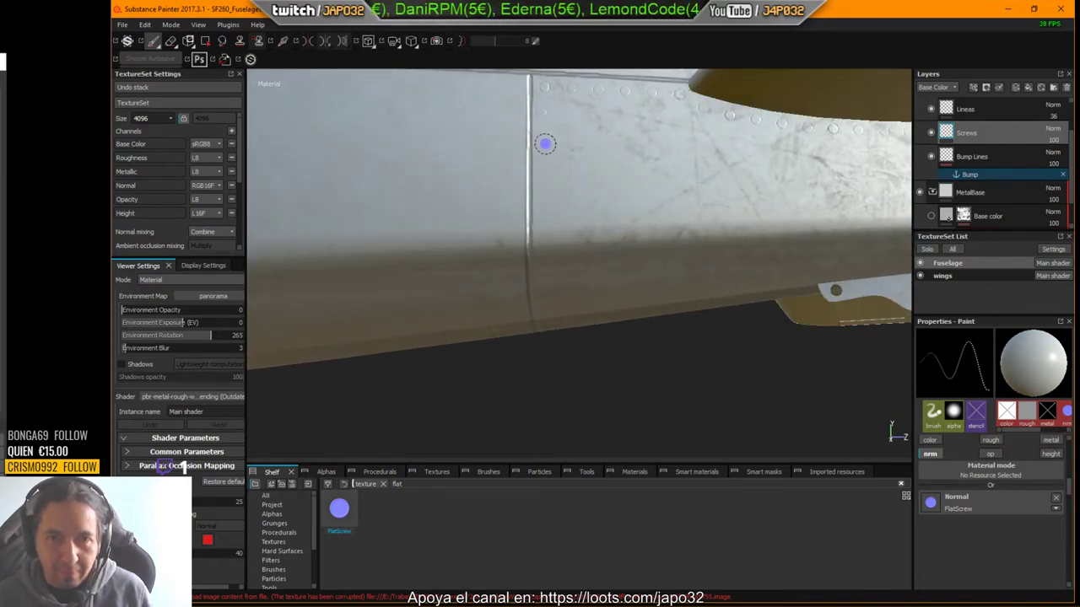
{"action": "key", "text": "shift"}
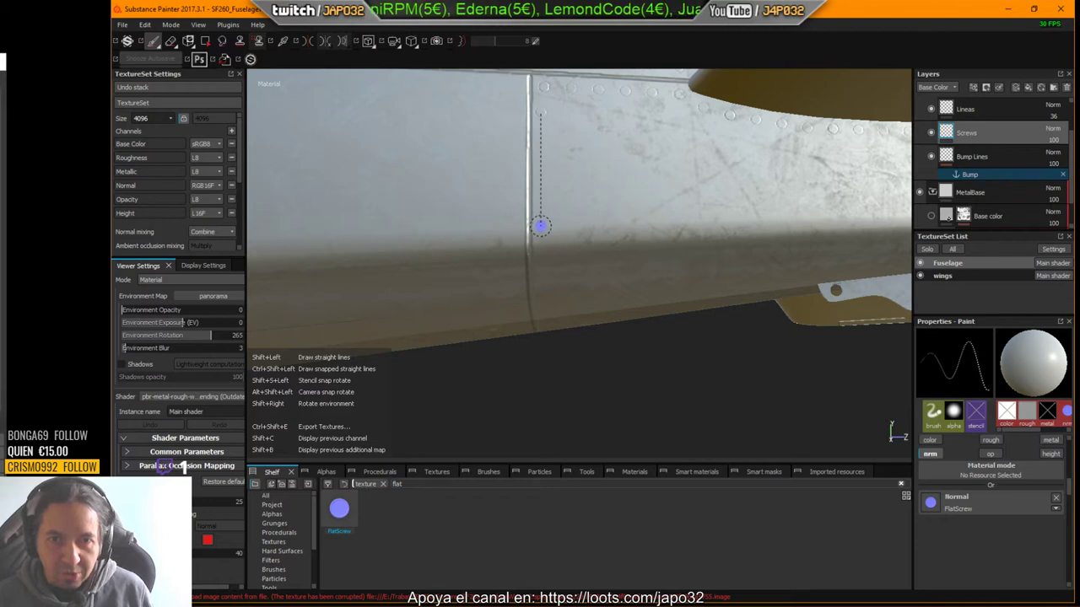
{"action": "left_click_drag", "start_coordinate": [574, 272], "coordinate": [581, 217], "text": "alt"}
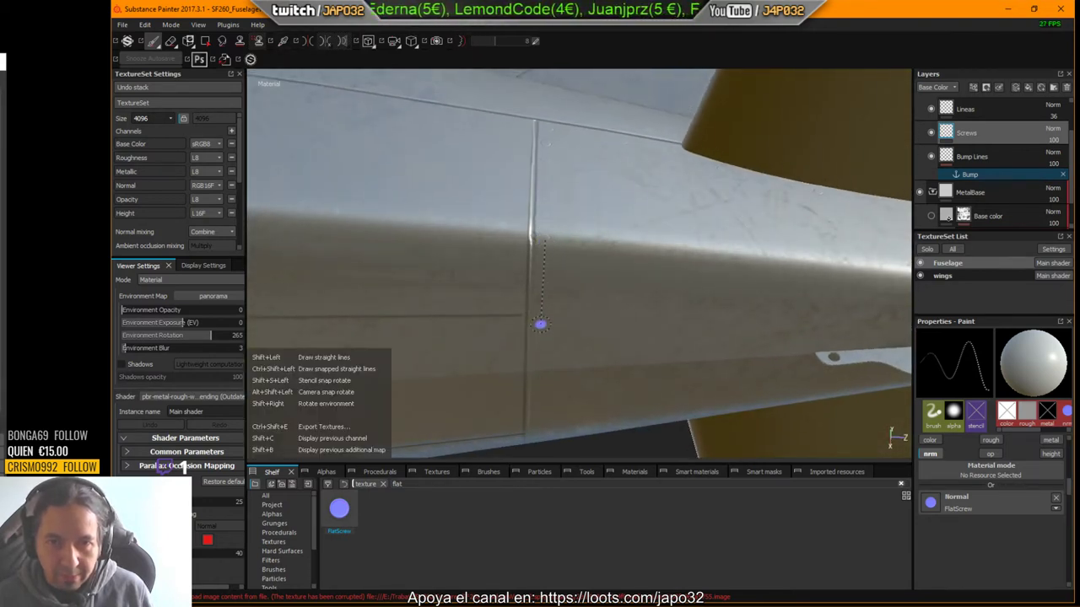
{"action": "left_click_drag", "start_coordinate": [541, 325], "coordinate": [566, 305], "text": "alt"}
{"action": "left_click", "coordinate": [536, 341]}
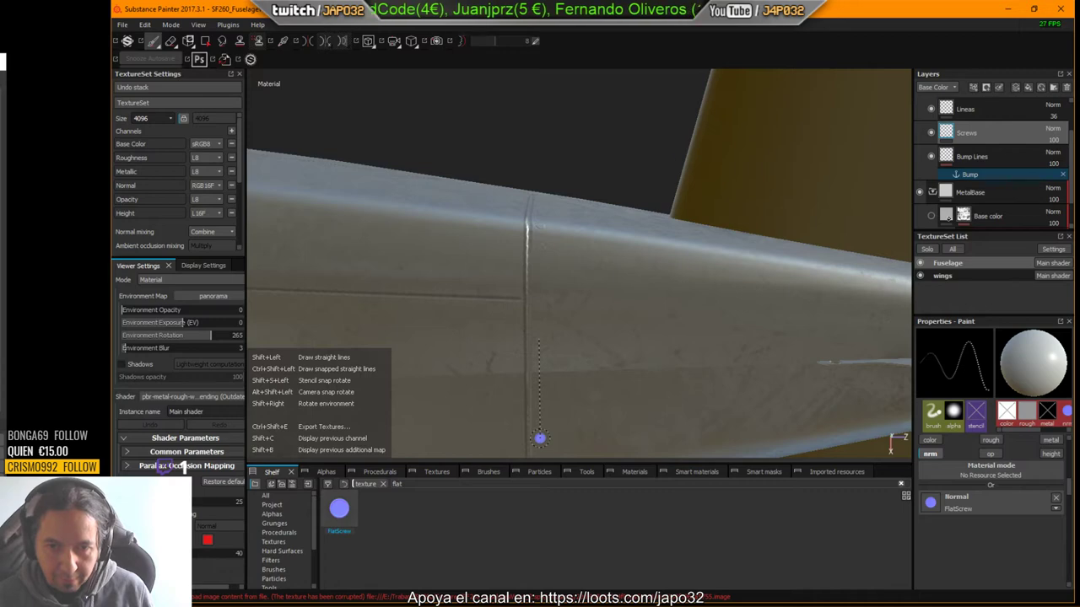
{"action": "left_click", "coordinate": [540, 438], "text": "shift"}
Step: Set the environment rotation to 9 to light the opposite side of the rear fuselage around its vertical panel line
{"action": "left_click_drag", "start_coordinate": [643, 392], "coordinate": [279, 396], "text": "alt"}
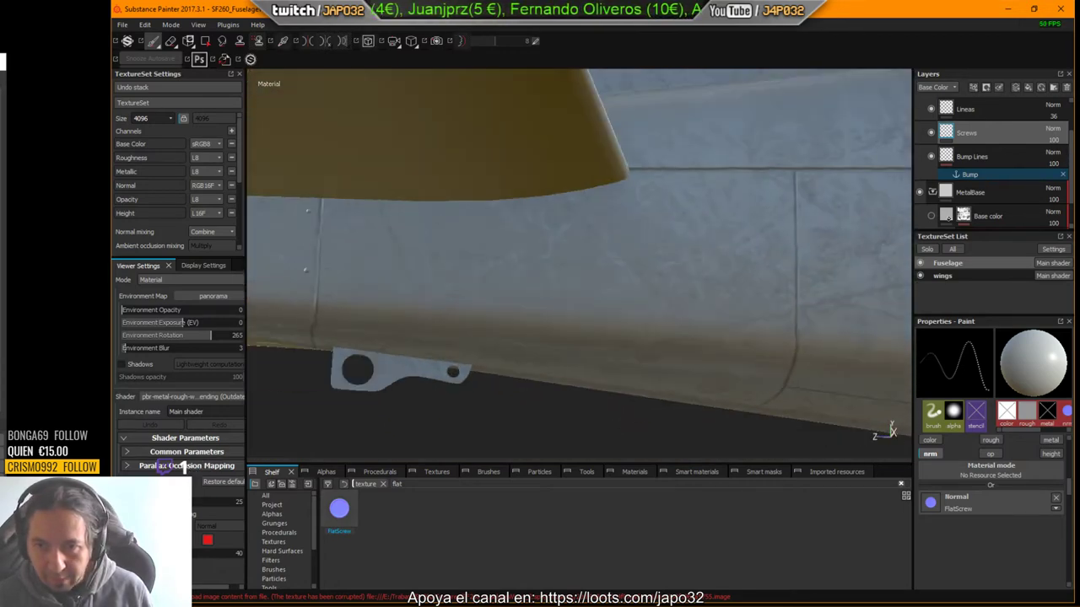
{"action": "right_click_drag", "start_coordinate": [693, 378], "coordinate": [739, 324], "text": "shift"}
{"action": "mouse_move", "coordinate": [739, 320]}
{"action": "left_mouse_down", "text": "alt"}
{"action": "mouse_move", "coordinate": [742, 338]}
{"action": "mouse_move", "coordinate": [737, 304]}
{"action": "mouse_move", "coordinate": [768, 318]}
{"action": "left_mouse_up", "text": "alt"}
{"action": "middle_click_drag", "start_coordinate": [768, 318], "coordinate": [716, 324], "text": "alt"}
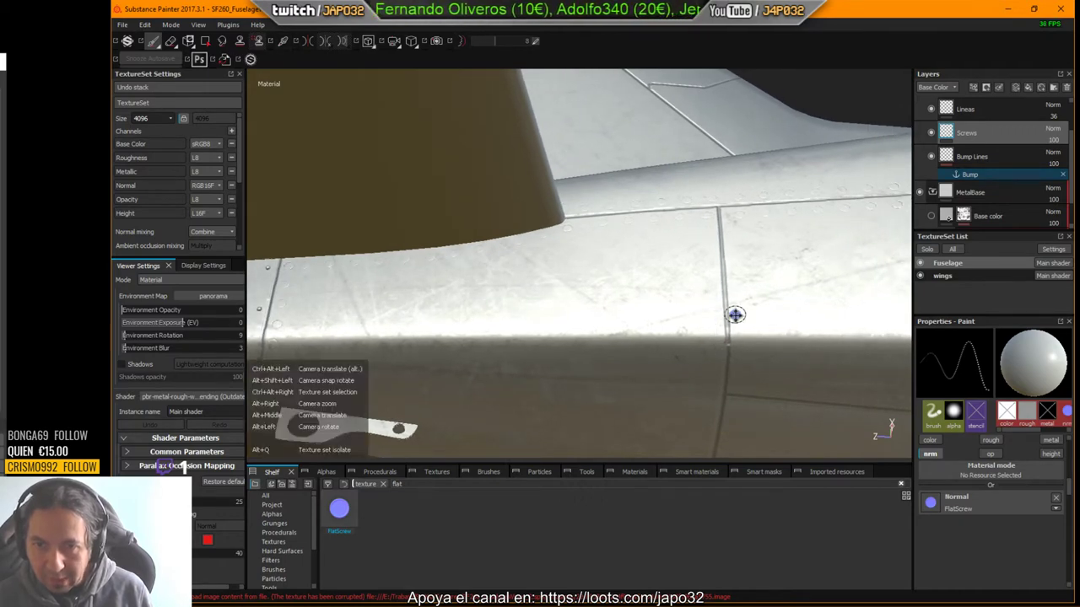
{"action": "left_click_drag", "start_coordinate": [735, 313], "coordinate": [718, 366], "text": "alt"}
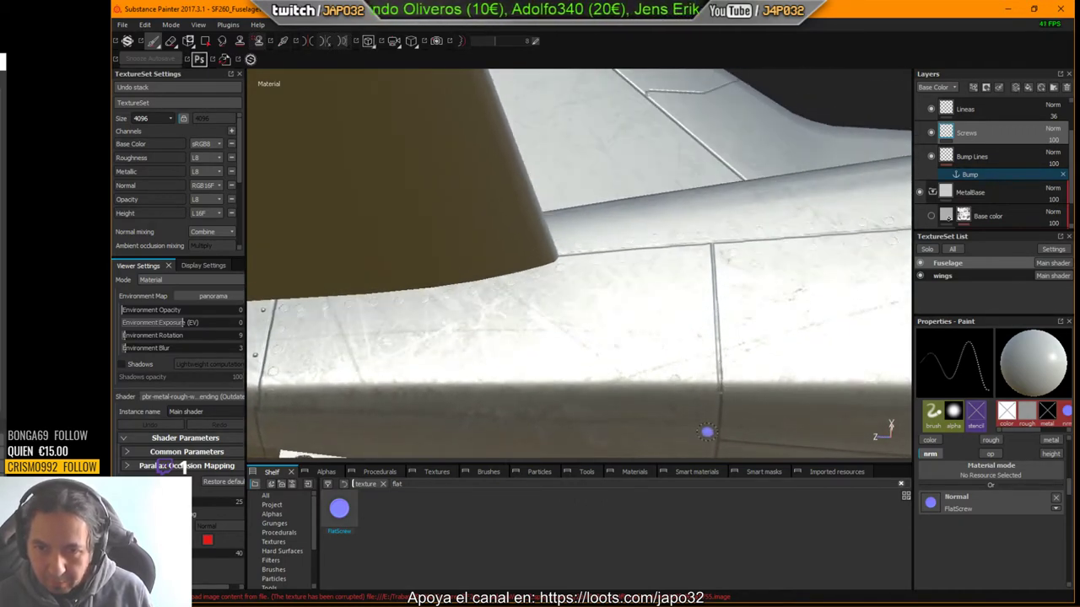
{"action": "mouse_move", "coordinate": [706, 422]}
{"action": "left_mouse_down", "text": "alt"}
{"action": "mouse_move", "coordinate": [718, 329]}
{"action": "mouse_move", "coordinate": [715, 349]}
{"action": "mouse_move", "coordinate": [756, 313]}
{"action": "mouse_move", "coordinate": [756, 221]}
{"action": "left_mouse_up", "text": "alt"}
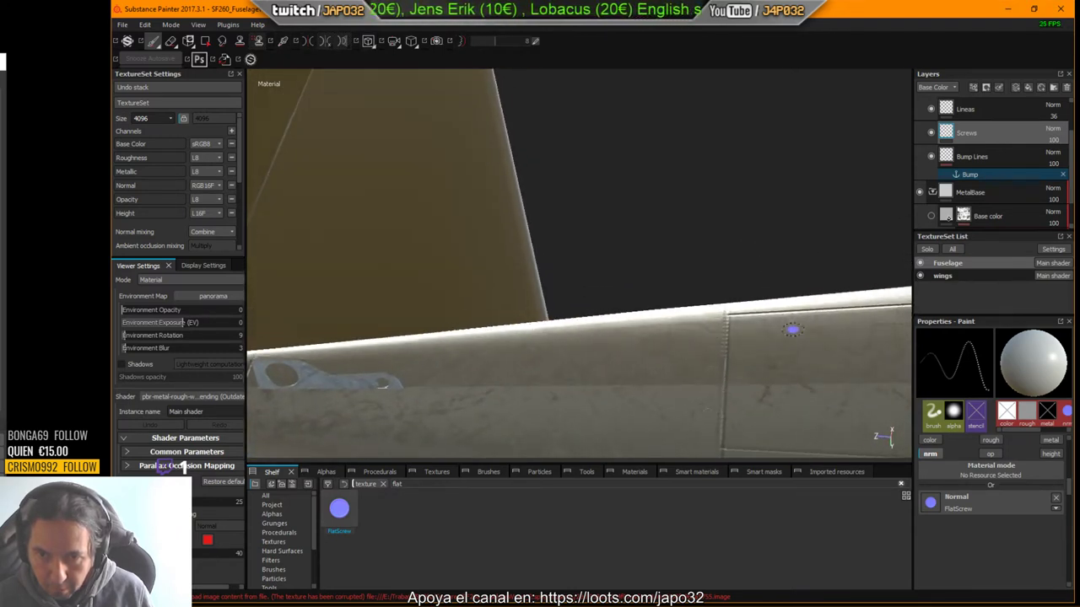
{"action": "mouse_move", "coordinate": [791, 330]}
{"action": "left_mouse_down", "text": "alt"}
{"action": "mouse_move", "coordinate": [776, 355]}
{"action": "mouse_move", "coordinate": [774, 435]}
{"action": "mouse_move", "coordinate": [767, 379]}
{"action": "mouse_move", "coordinate": [767, 428]}
{"action": "left_mouse_up", "text": "alt"}
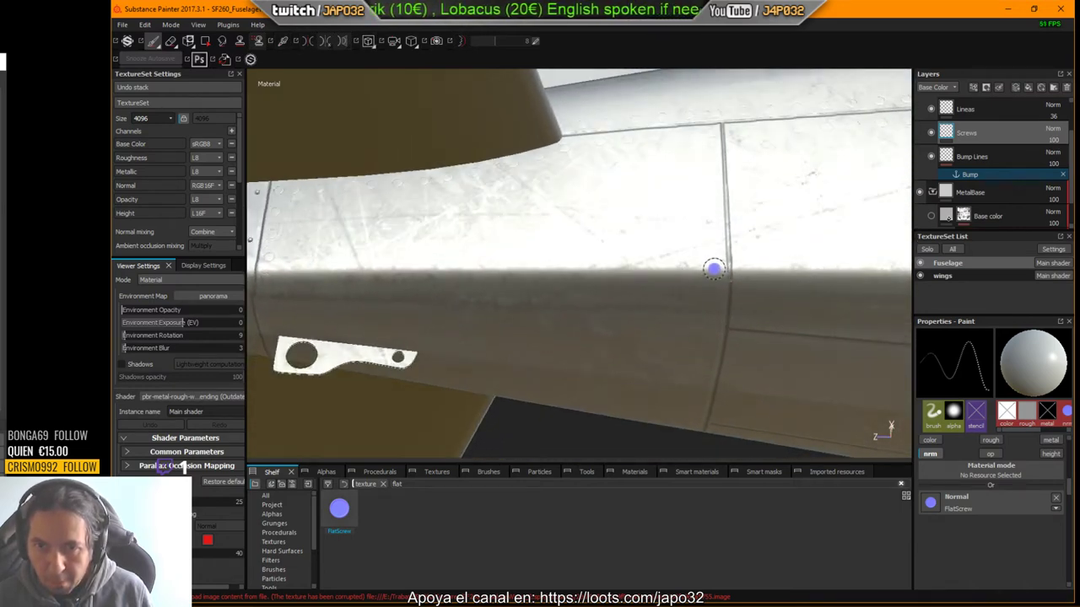
{"action": "left_click", "coordinate": [713, 268]}
{"action": "key", "text": "shift"}
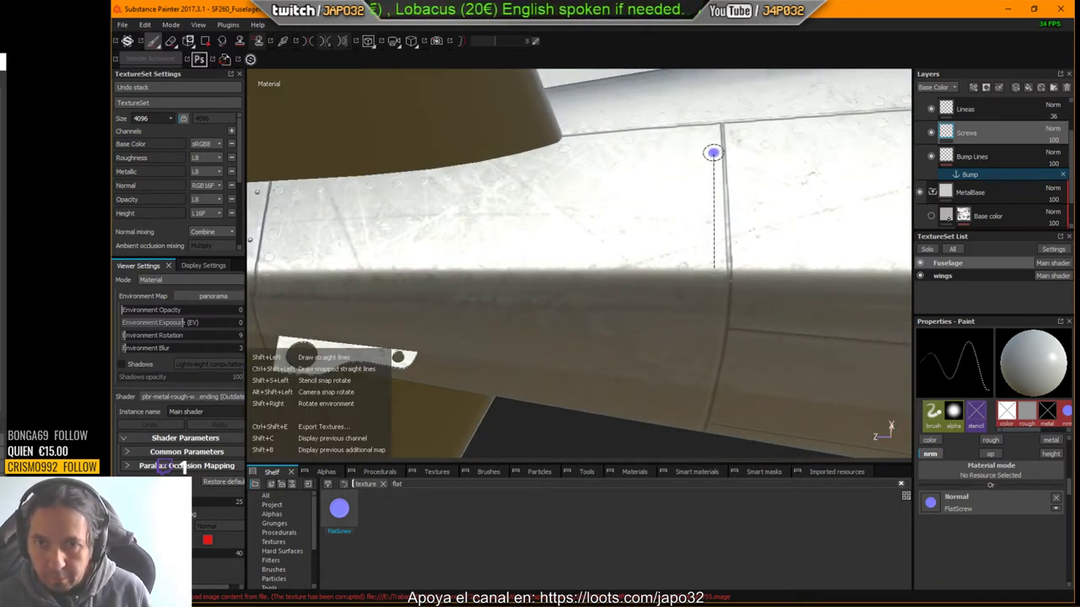
{"action": "left_click", "coordinate": [713, 152], "text": "shift"}
{"action": "mouse_move", "coordinate": [795, 193]}
{"action": "left_mouse_down", "text": "alt"}
{"action": "mouse_move", "coordinate": [793, 297]}
{"action": "mouse_move", "coordinate": [802, 256]}
{"action": "mouse_move", "coordinate": [800, 277]}
{"action": "left_mouse_up", "text": "alt"}
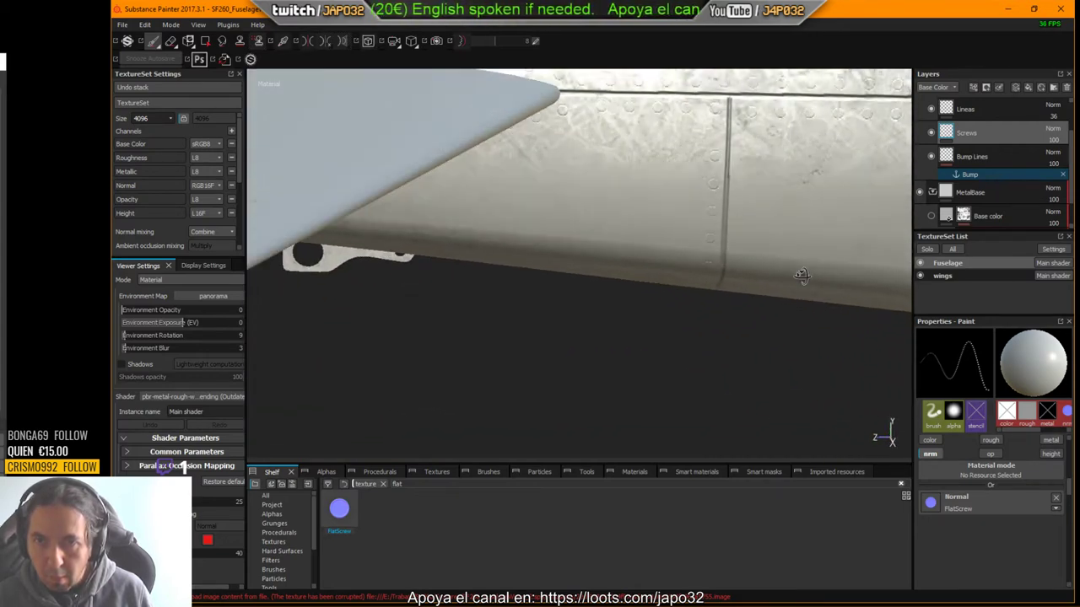
{"action": "key", "text": "ctrl"}
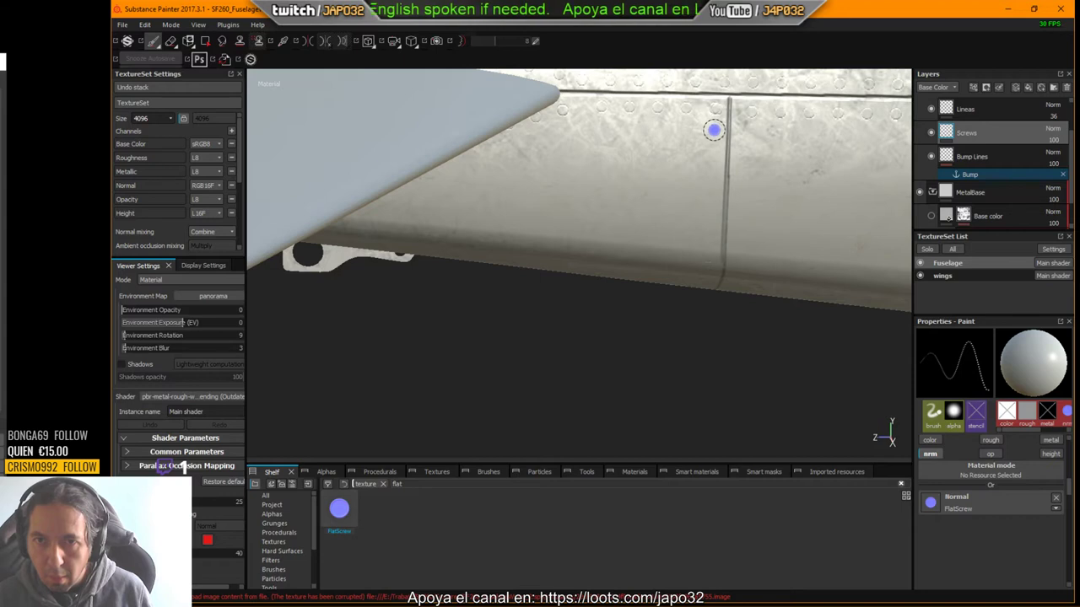
Step: Paint a straight vertical row of FlatScrew stamps along the aft side of the panel line on the opposite fuselage side
{"action": "key", "text": "shift"}
{"action": "left_click", "coordinate": [710, 239], "text": "shift"}
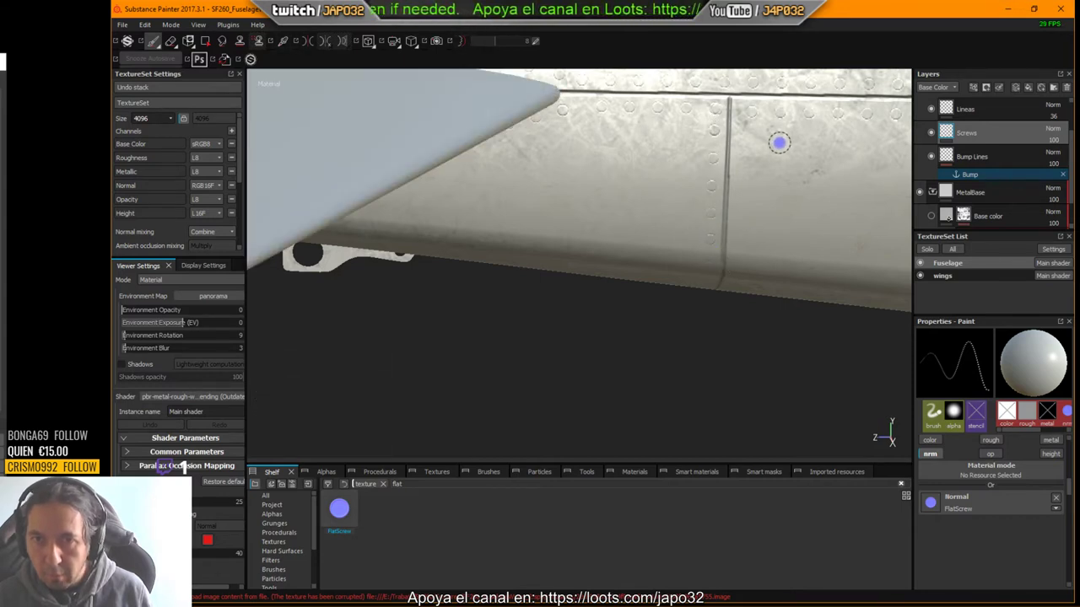
Step: Erase the extra screw at the upper end of the new vertical row, beside the panel line corner, using a smaller eraser
{"action": "left_click_drag", "start_coordinate": [778, 143], "coordinate": [746, 186], "text": "alt"}
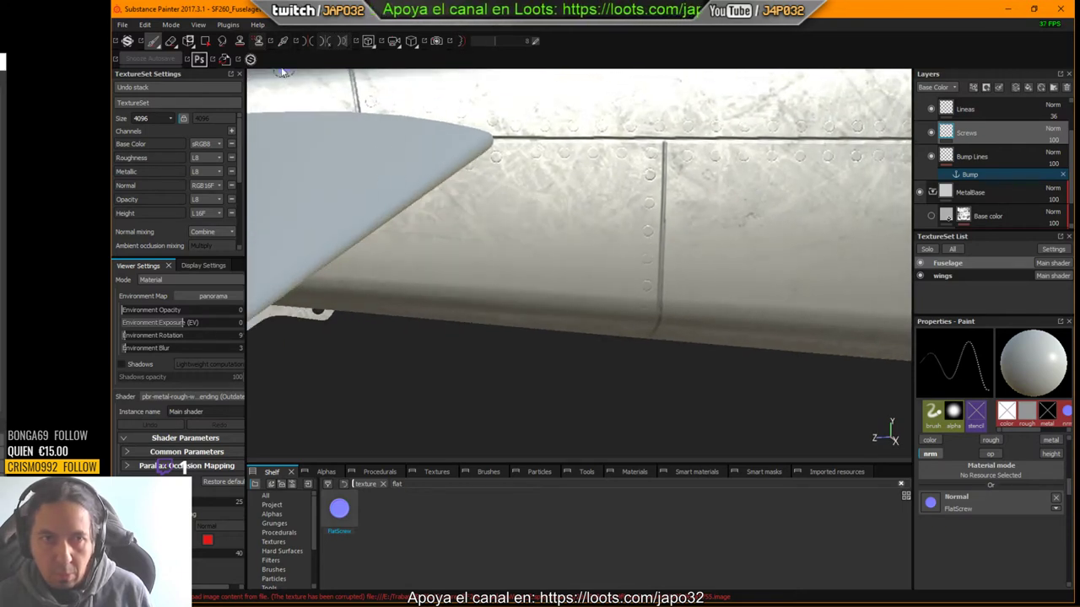
{"action": "left_click", "coordinate": [171, 40]}
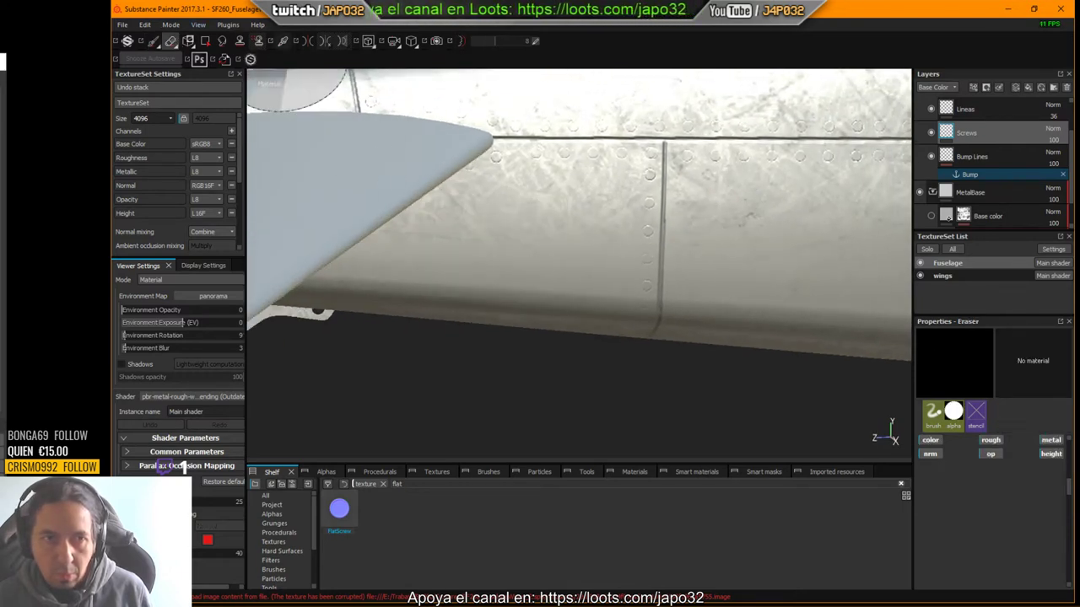
{"action": "right_click_drag", "start_coordinate": [660, 156], "coordinate": [648, 152], "text": "ctrl"}
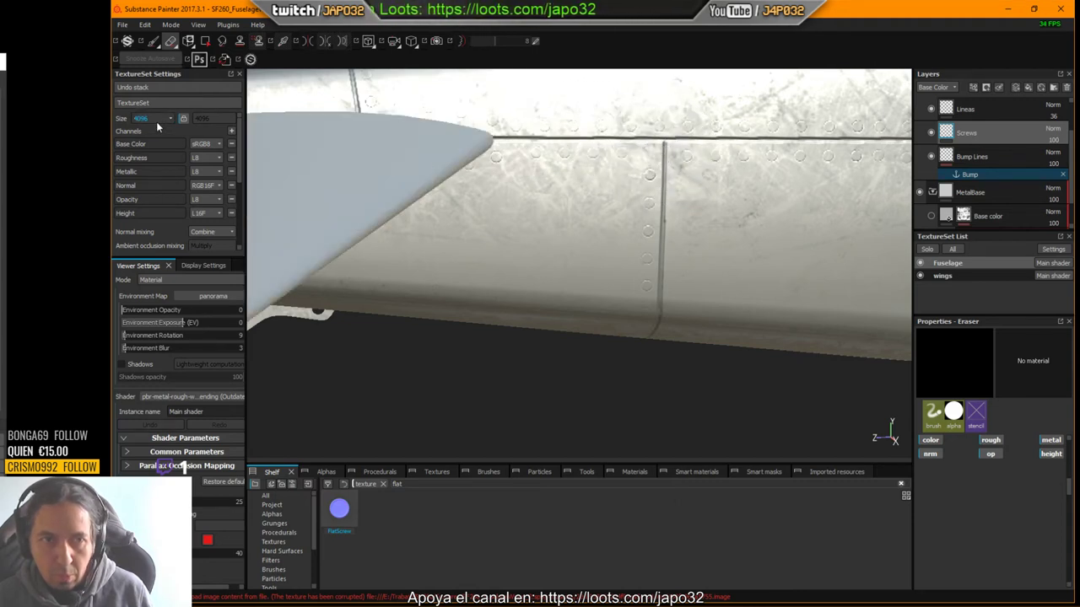
Step: Check the screw layout in the reference photo and paint a straight FlatScrew row along the forward side of the vertical panel line, down towards the underside
{"action": "left_click", "coordinate": [152, 40]}
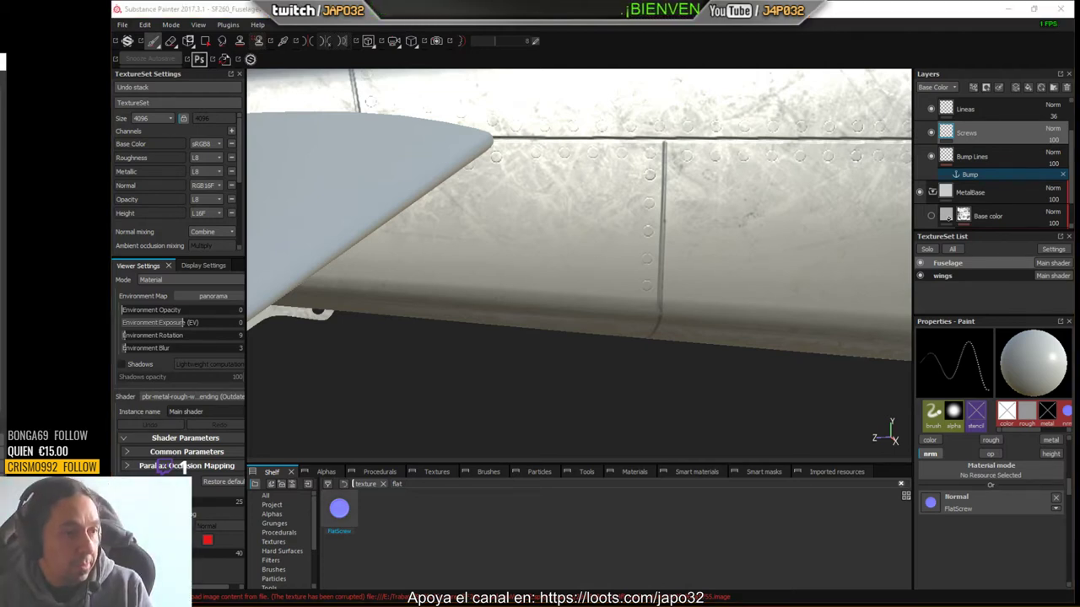
{"action": "mouse_move", "coordinate": [0, 144]}
{"action": "left_mouse_down"}
{"action": "mouse_move", "coordinate": [661, 142]}
{"action": "mouse_move", "coordinate": [745, 129]}
{"action": "left_mouse_up"}
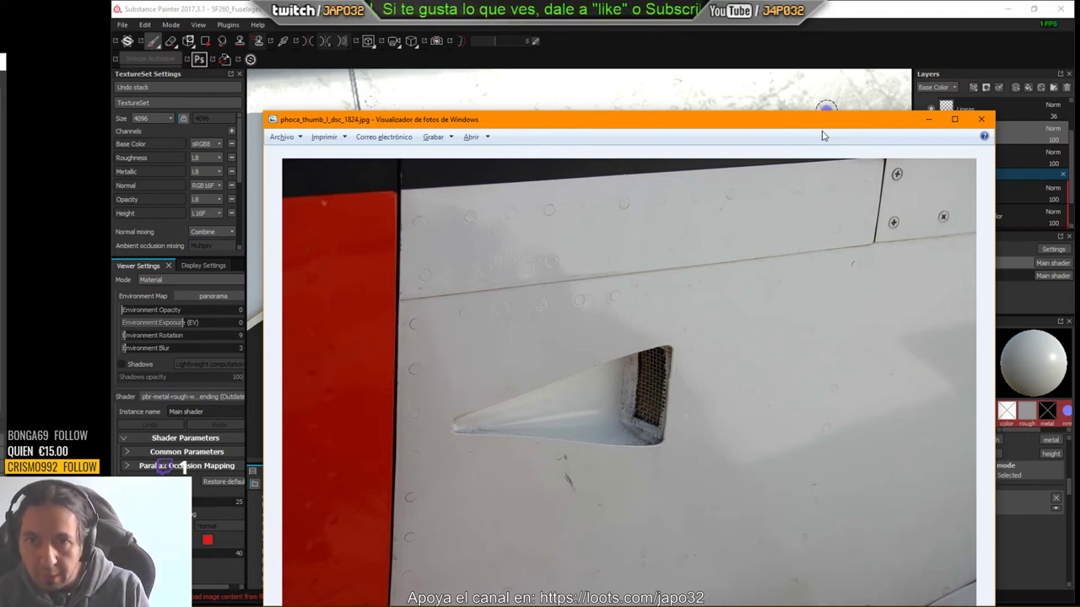
{"action": "left_click_drag", "start_coordinate": [811, 126], "coordinate": [0, 57]}
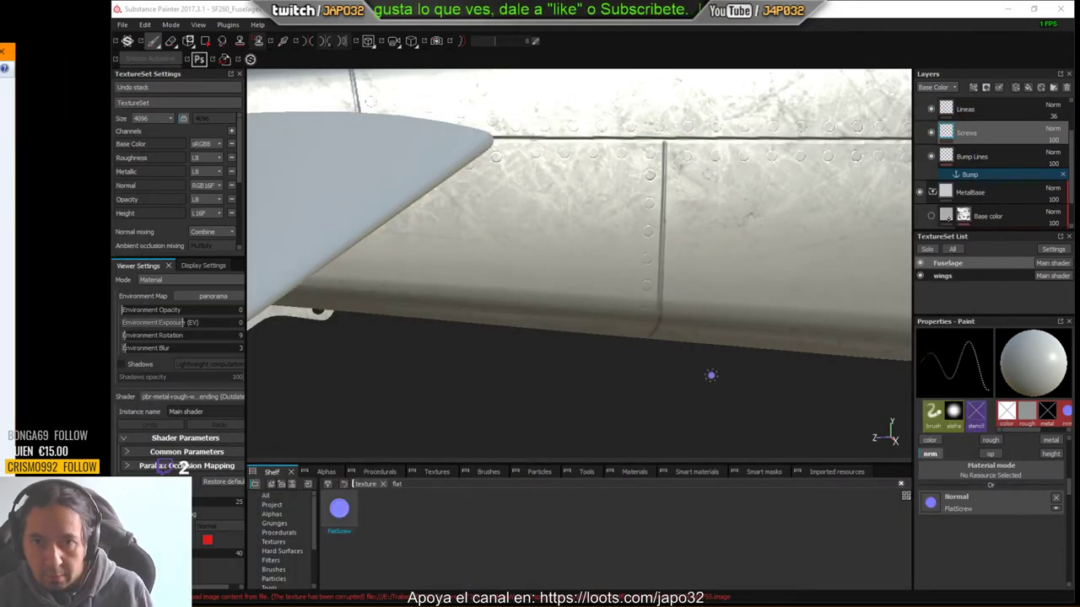
{"action": "middle_click_drag", "start_coordinate": [757, 235], "coordinate": [670, 183], "text": "alt"}
{"action": "mouse_move", "coordinate": [670, 183]}
{"action": "left_mouse_down", "text": "alt"}
{"action": "mouse_move", "coordinate": [686, 163]}
{"action": "mouse_move", "coordinate": [672, 181]}
{"action": "mouse_move", "coordinate": [636, 166]}
{"action": "left_mouse_up", "text": "alt"}
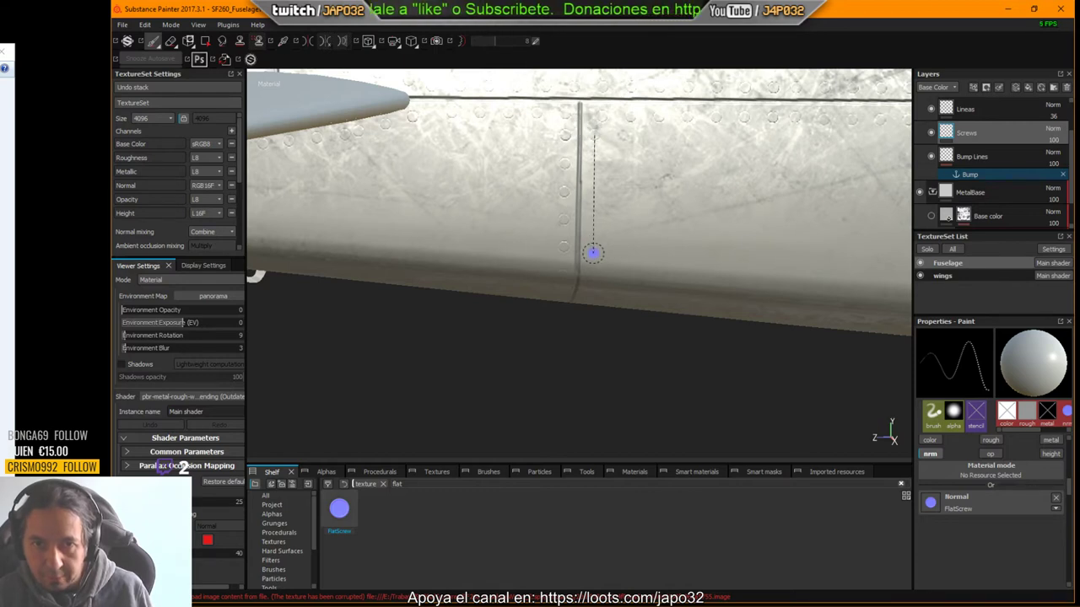
{"action": "key", "text": "shift"}
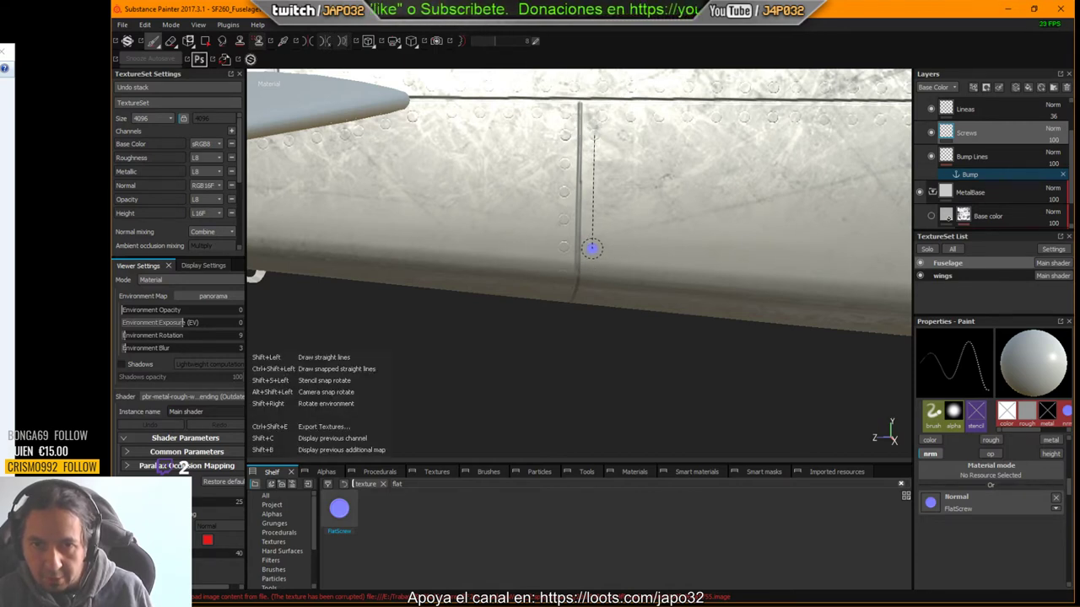
{"action": "left_click_drag", "start_coordinate": [596, 248], "coordinate": [619, 225], "text": "alt"}
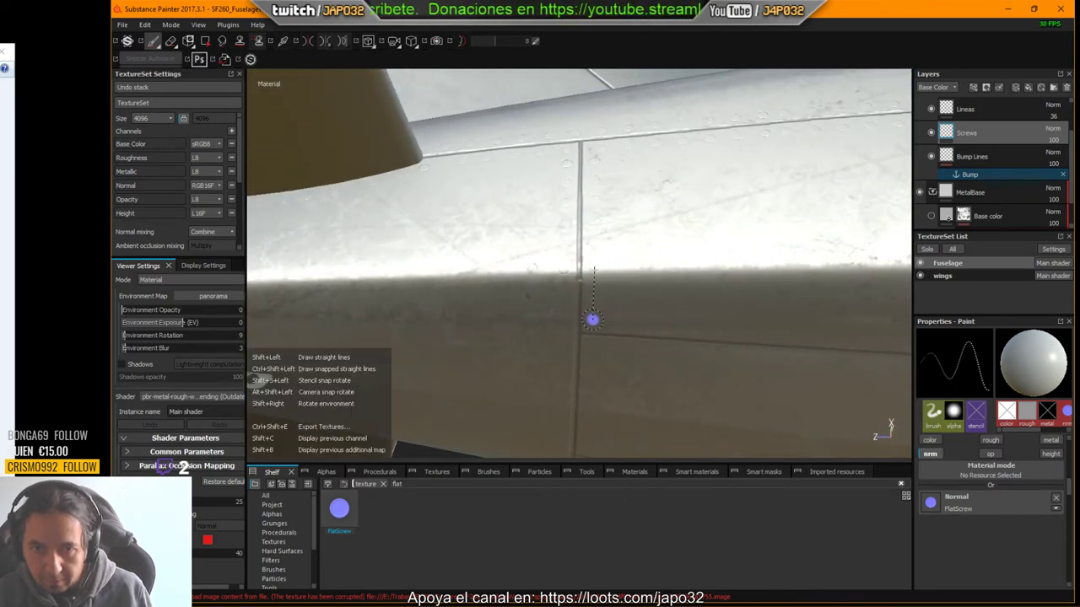
{"action": "mouse_move", "coordinate": [684, 327]}
{"action": "left_mouse_down", "text": "alt"}
{"action": "mouse_move", "coordinate": [746, 324]}
{"action": "mouse_move", "coordinate": [576, 211]}
{"action": "mouse_move", "coordinate": [565, 164]}
{"action": "mouse_move", "coordinate": [498, 157]}
{"action": "mouse_move", "coordinate": [742, 219]}
{"action": "mouse_move", "coordinate": [646, 219]}
{"action": "mouse_move", "coordinate": [600, 248]}
{"action": "mouse_move", "coordinate": [579, 299]}
{"action": "mouse_move", "coordinate": [565, 232]}
{"action": "left_mouse_up", "text": "alt"}
Step: Switch the environment map to over_the_clouds and set its rotation to 103 to light the fuselage underside
{"action": "mouse_move", "coordinate": [565, 232]}
{"action": "right_mouse_down", "text": "shift"}
{"action": "mouse_move", "coordinate": [619, 256]}
{"action": "mouse_move", "coordinate": [545, 243]}
{"action": "mouse_move", "coordinate": [567, 250]}
{"action": "right_mouse_up", "text": "shift"}
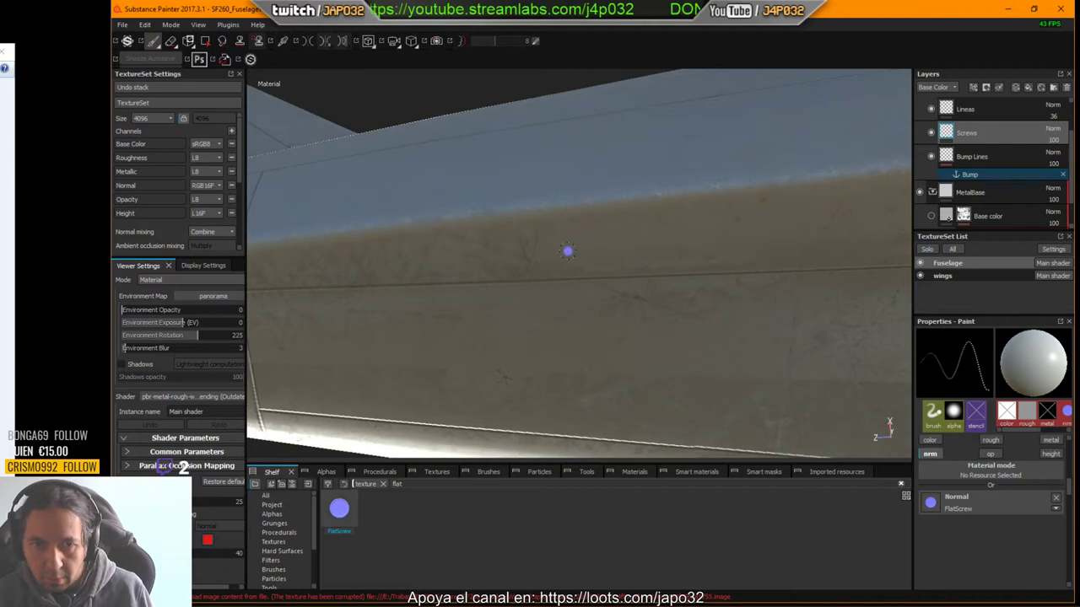
{"action": "left_click", "coordinate": [207, 296]}
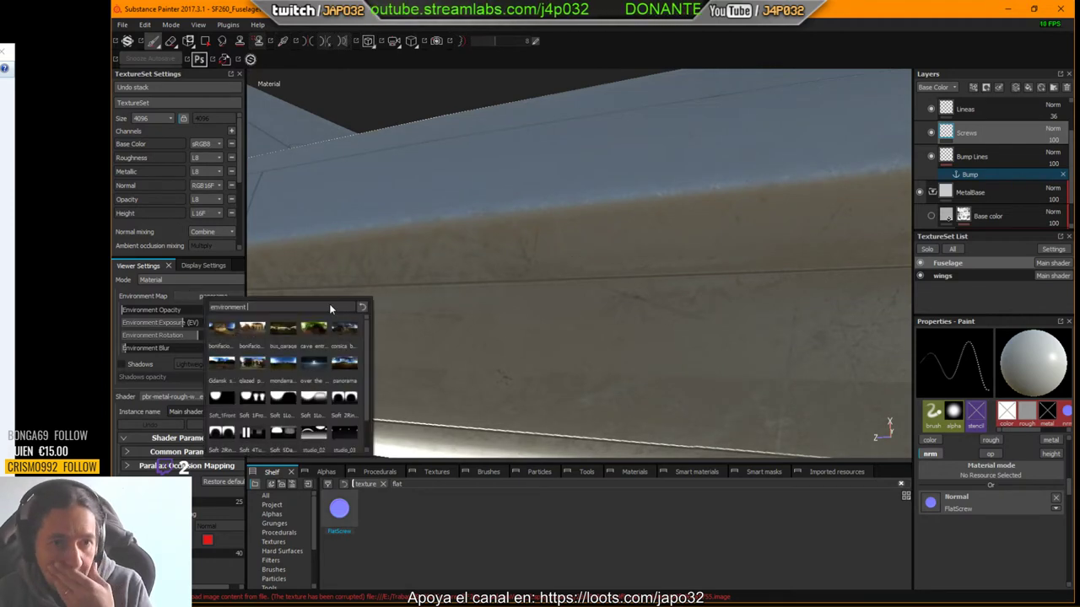
{"action": "left_click", "coordinate": [317, 366]}
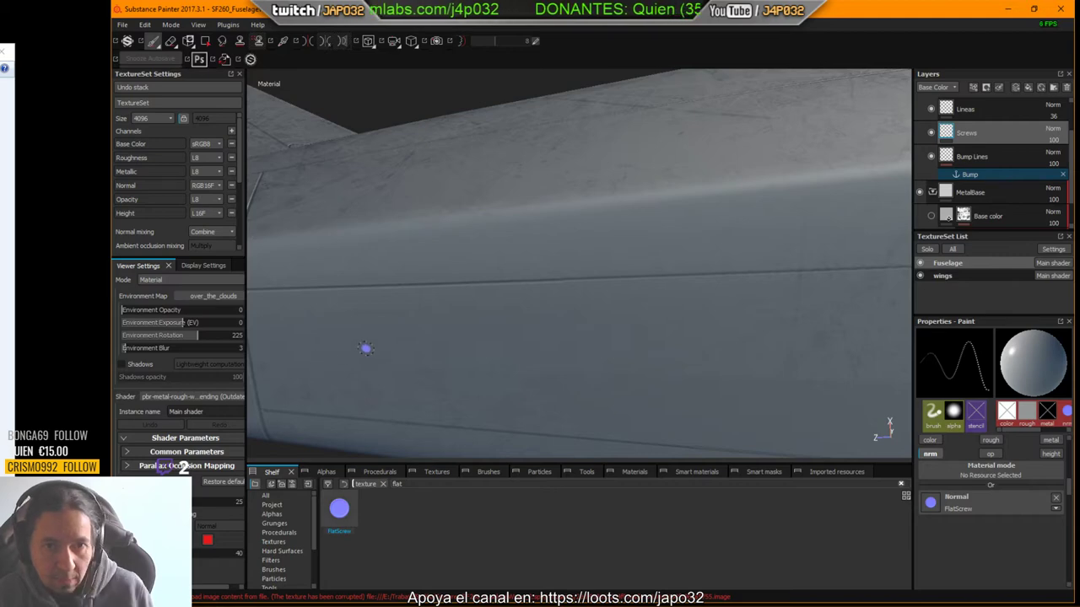
{"action": "mouse_move", "coordinate": [365, 348]}
{"action": "left_mouse_down", "text": "alt"}
{"action": "mouse_move", "coordinate": [461, 304]}
{"action": "mouse_move", "coordinate": [526, 388]}
{"action": "mouse_move", "coordinate": [494, 364]}
{"action": "mouse_move", "coordinate": [453, 278]}
{"action": "mouse_move", "coordinate": [436, 279]}
{"action": "mouse_move", "coordinate": [442, 271]}
{"action": "left_mouse_up", "text": "alt"}
{"action": "right_click_drag", "start_coordinate": [478, 281], "coordinate": [436, 278], "text": "shift"}
{"action": "middle_click_drag", "start_coordinate": [447, 281], "coordinate": [598, 239], "text": "alt"}
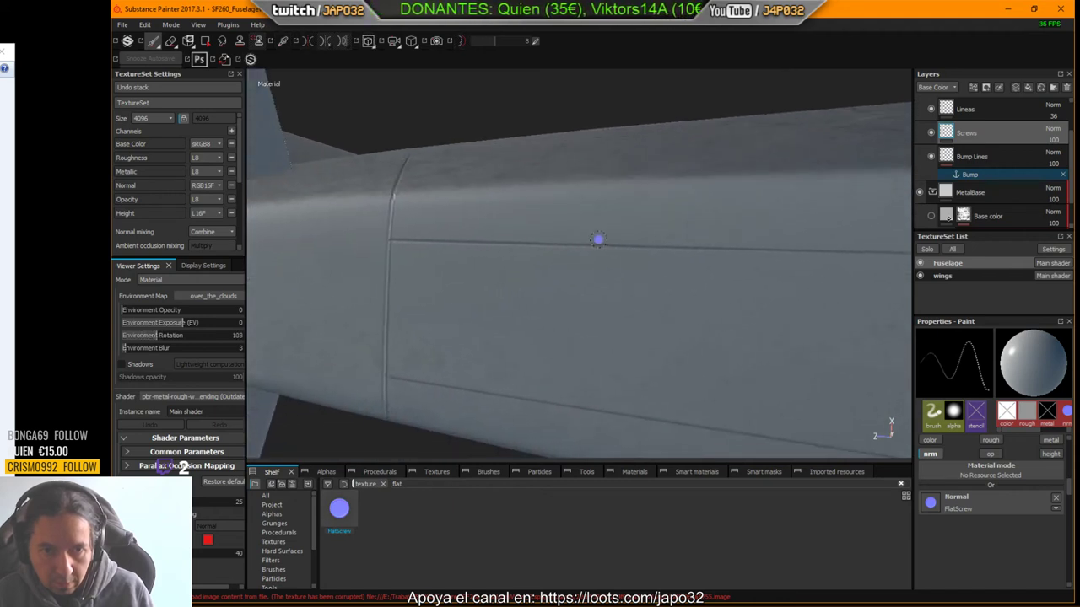
Step: Set the environment rotation to 113 and paint a straight FlatScrew row beside the longitudinal panel line, forward from the vertical line
{"action": "left_click_drag", "start_coordinate": [598, 239], "coordinate": [581, 254], "text": "alt"}
{"action": "right_click_drag", "start_coordinate": [581, 253], "coordinate": [456, 255], "text": "shift"}
{"action": "left_click_drag", "start_coordinate": [414, 245], "coordinate": [436, 211], "text": "alt"}
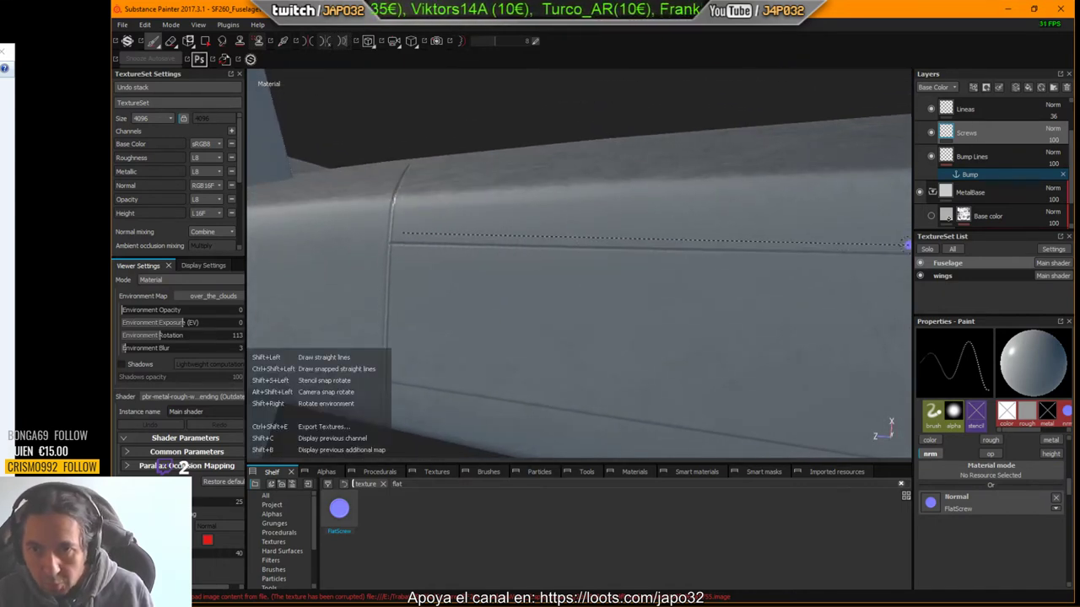
{"action": "left_click", "coordinate": [871, 244], "text": "shift"}
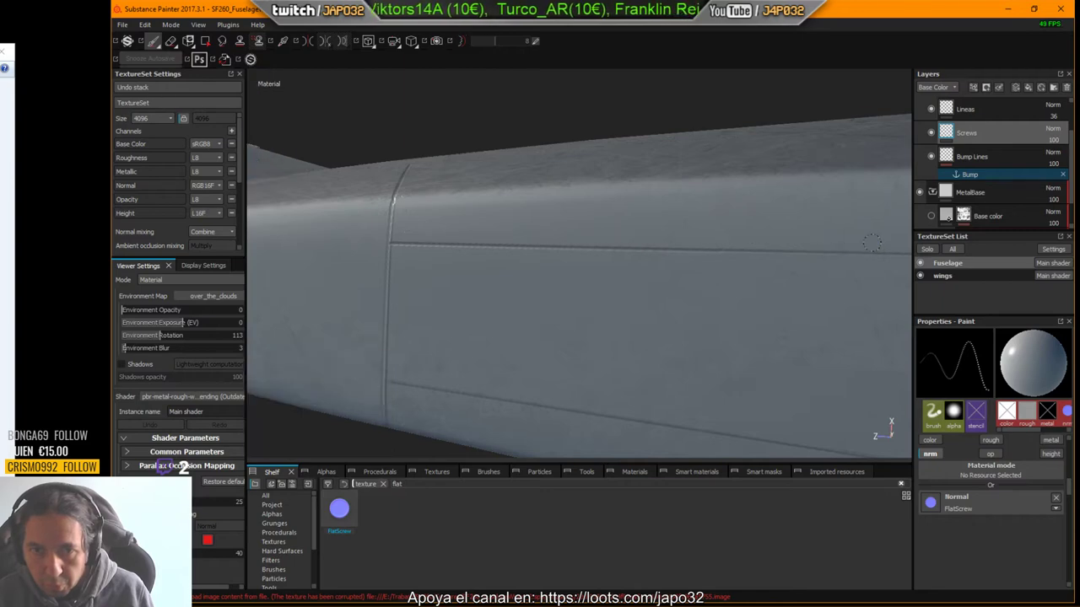
Step: Set the environment map to Soft_1Front and its rotation to 38 to light the longitudinal panel line farther forward
{"action": "mouse_move", "coordinate": [806, 278]}
{"action": "left_mouse_down", "text": "alt"}
{"action": "mouse_move", "coordinate": [810, 226]}
{"action": "mouse_move", "coordinate": [805, 318]}
{"action": "left_mouse_up", "text": "alt"}
{"action": "middle_click_drag", "start_coordinate": [805, 318], "coordinate": [680, 329], "text": "alt"}
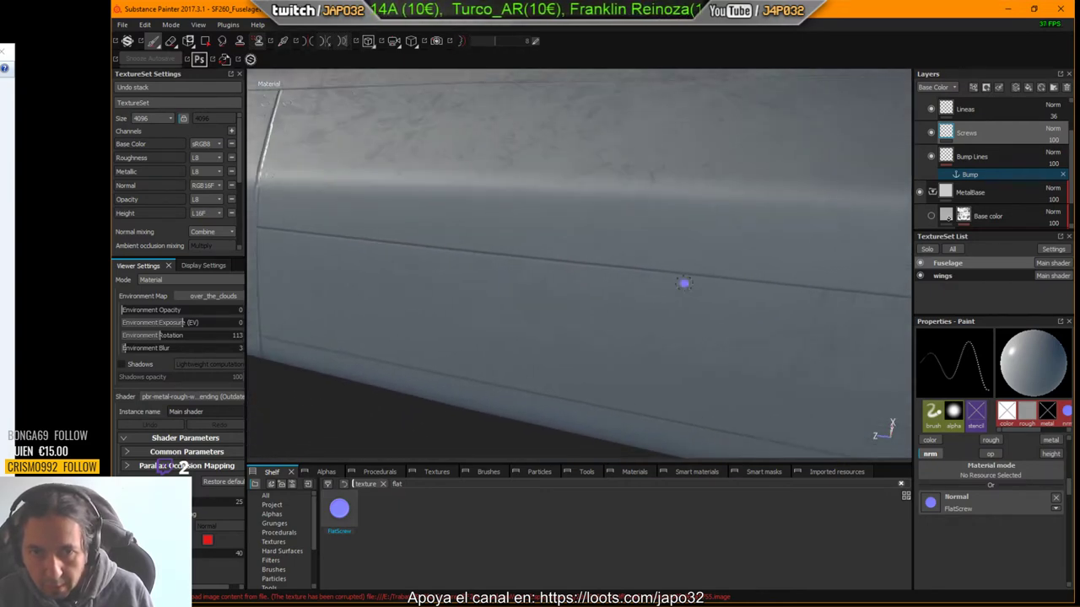
{"action": "left_click_drag", "start_coordinate": [684, 283], "coordinate": [706, 192], "text": "alt"}
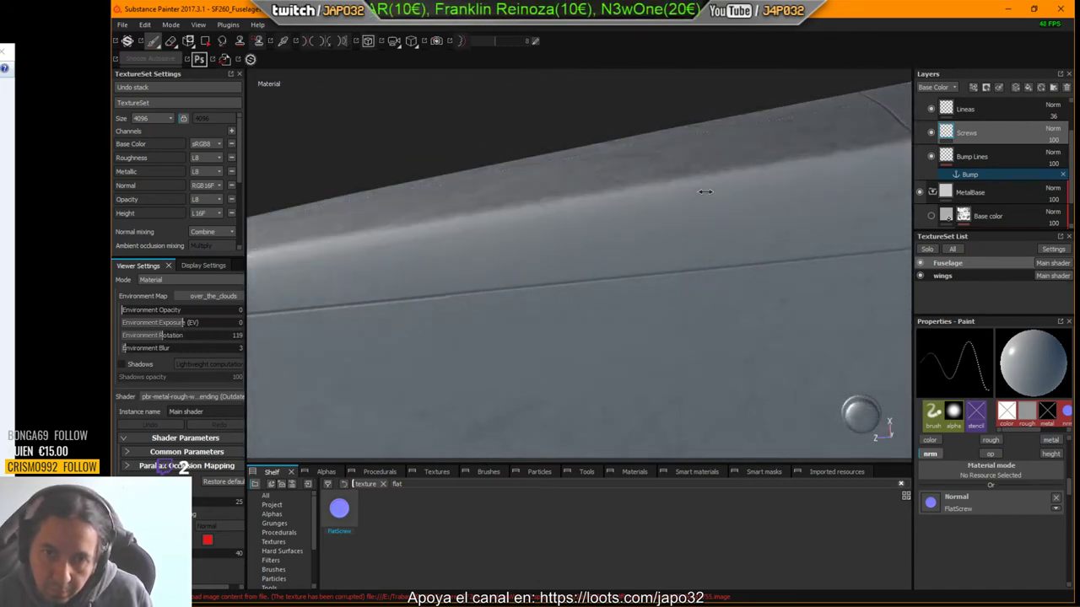
{"action": "right_click_drag", "start_coordinate": [705, 191], "coordinate": [711, 196], "text": "shift"}
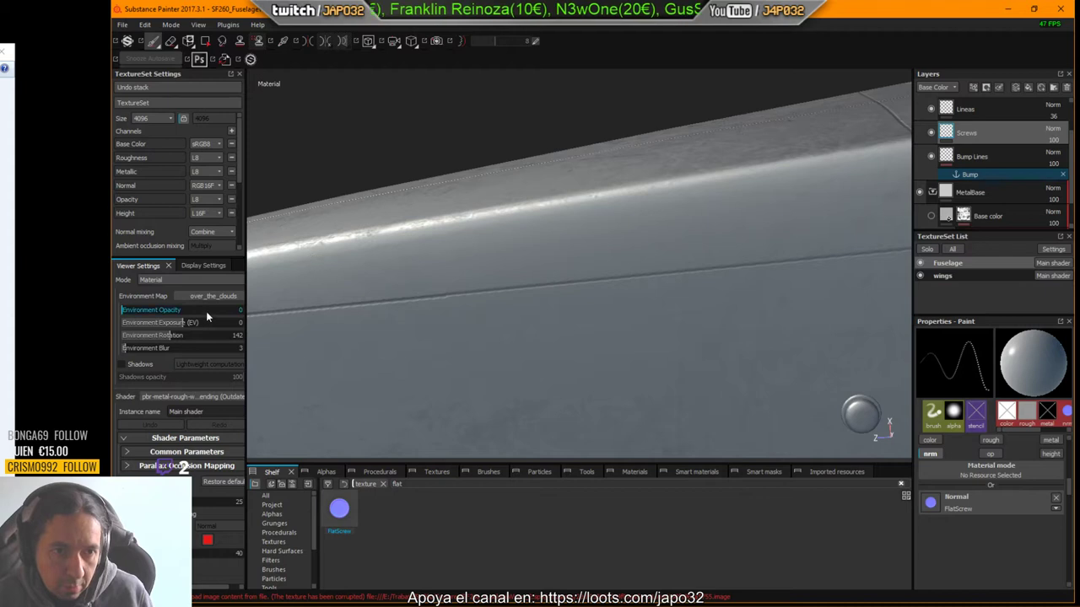
{"action": "left_click", "coordinate": [217, 296]}
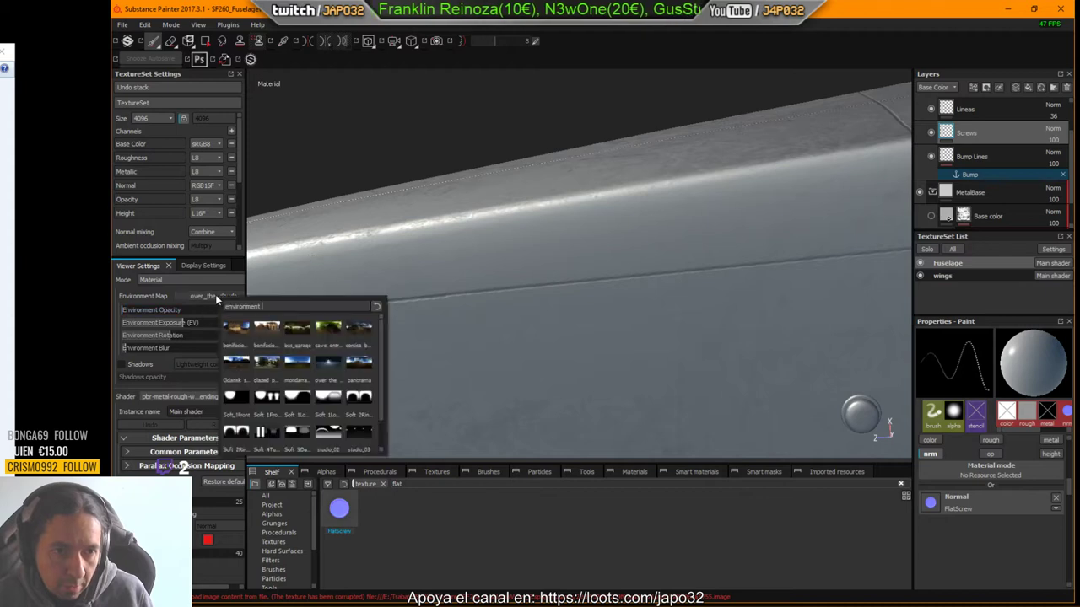
{"action": "left_click", "coordinate": [296, 365]}
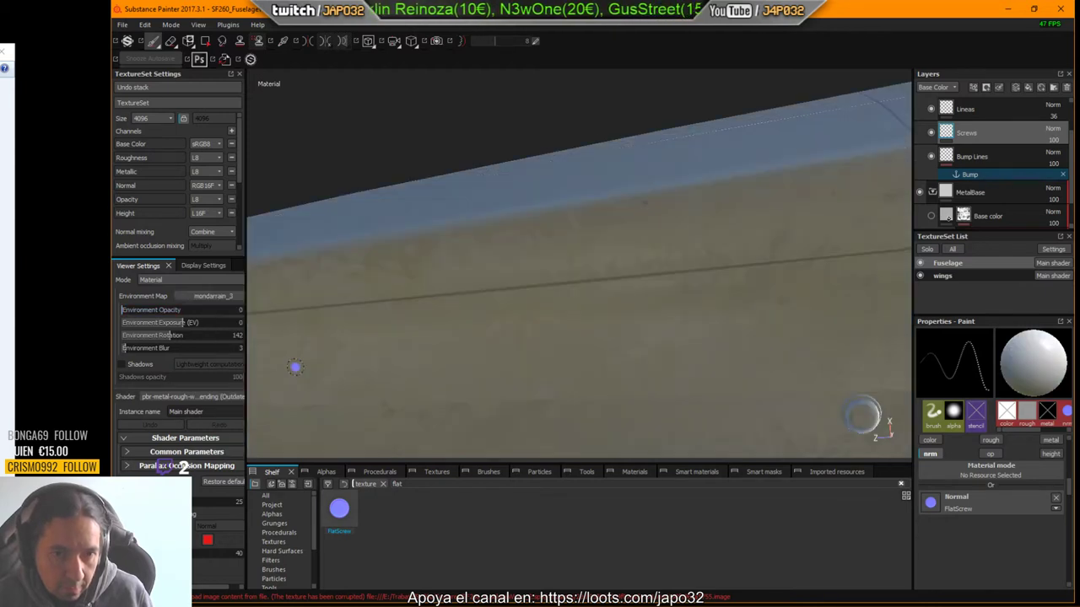
{"action": "left_click", "coordinate": [216, 297]}
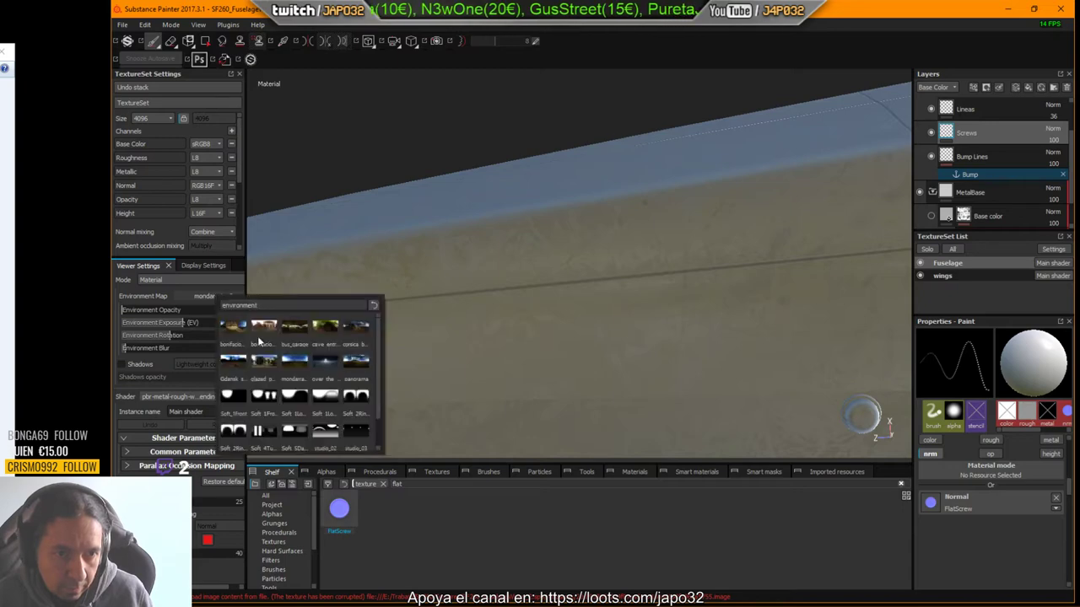
{"action": "left_click", "coordinate": [244, 395]}
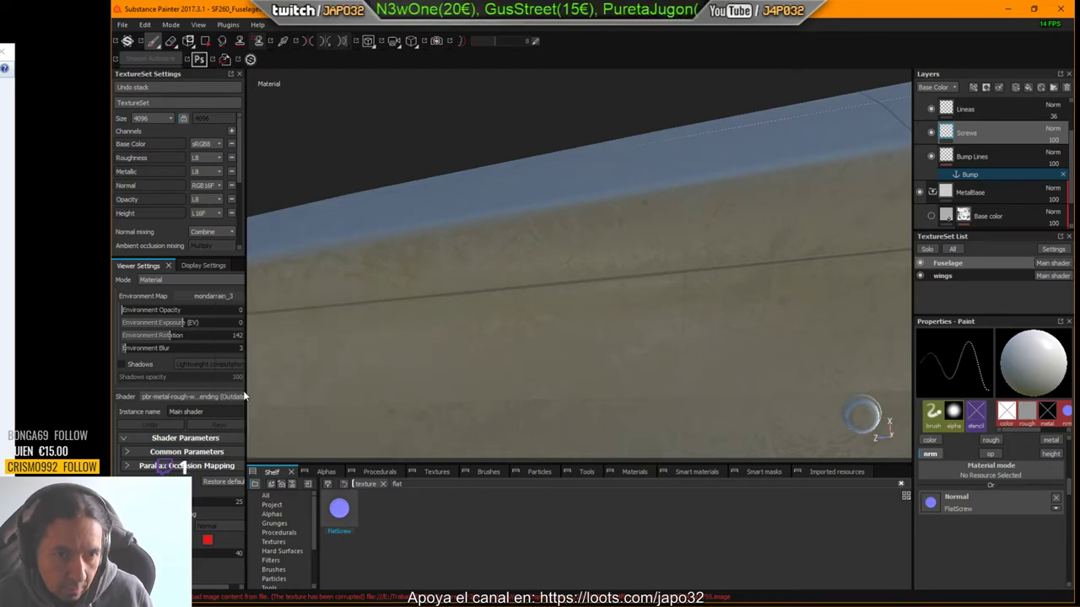
{"action": "mouse_move", "coordinate": [573, 283]}
{"action": "left_mouse_down", "text": "alt"}
{"action": "mouse_move", "coordinate": [699, 290]}
{"action": "mouse_move", "coordinate": [713, 312]}
{"action": "mouse_move", "coordinate": [663, 325]}
{"action": "mouse_move", "coordinate": [559, 306]}
{"action": "mouse_move", "coordinate": [530, 323]}
{"action": "mouse_move", "coordinate": [583, 294]}
{"action": "left_mouse_up", "text": "alt"}
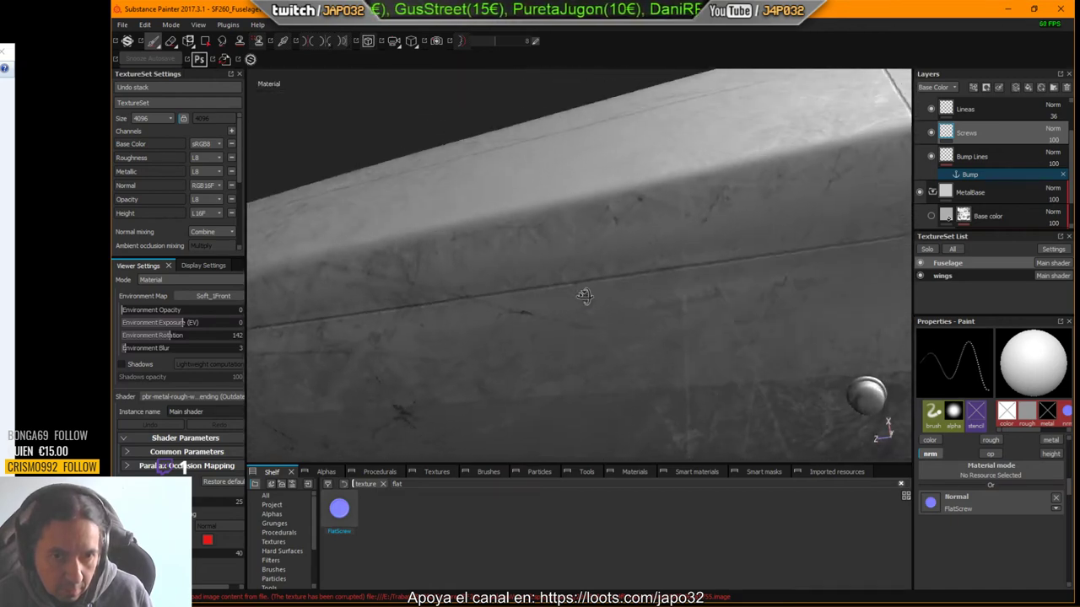
{"action": "mouse_move", "coordinate": [582, 294]}
{"action": "right_mouse_down", "text": "shift"}
{"action": "mouse_move", "coordinate": [684, 299]}
{"action": "mouse_move", "coordinate": [667, 294]}
{"action": "mouse_move", "coordinate": [675, 264]}
{"action": "right_mouse_up", "text": "shift"}
Step: Extend the straight screw row along the longitudinal panel line up to the next vertical panel line
{"action": "left_click_drag", "start_coordinate": [675, 264], "coordinate": [591, 299], "text": "alt"}
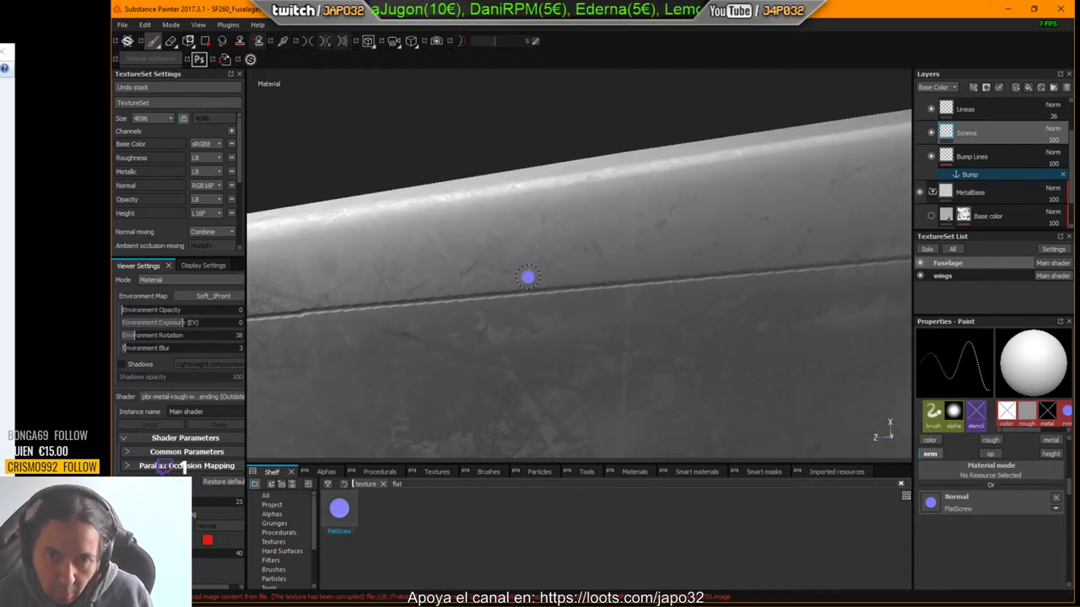
{"action": "key", "text": "shift"}
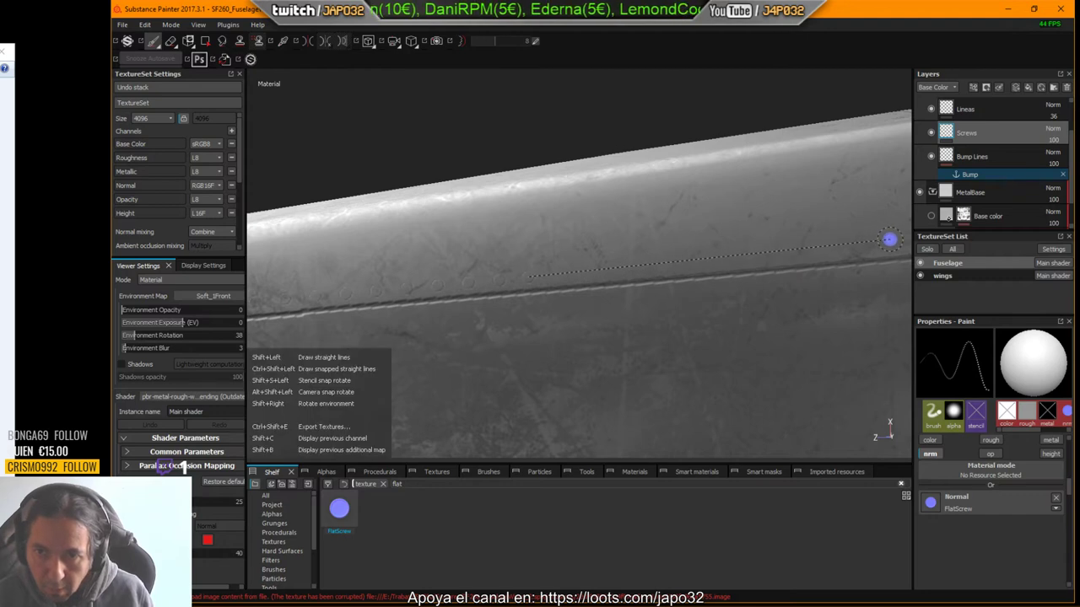
{"action": "left_click_drag", "start_coordinate": [885, 245], "coordinate": [573, 352], "text": "alt"}
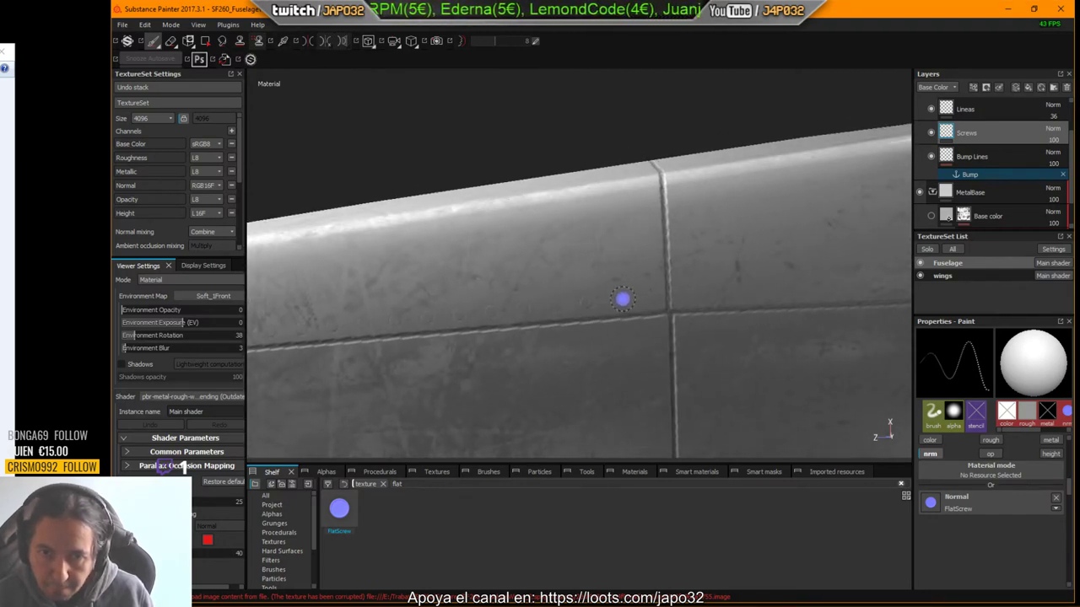
{"action": "left_click", "coordinate": [650, 299], "text": "shift"}
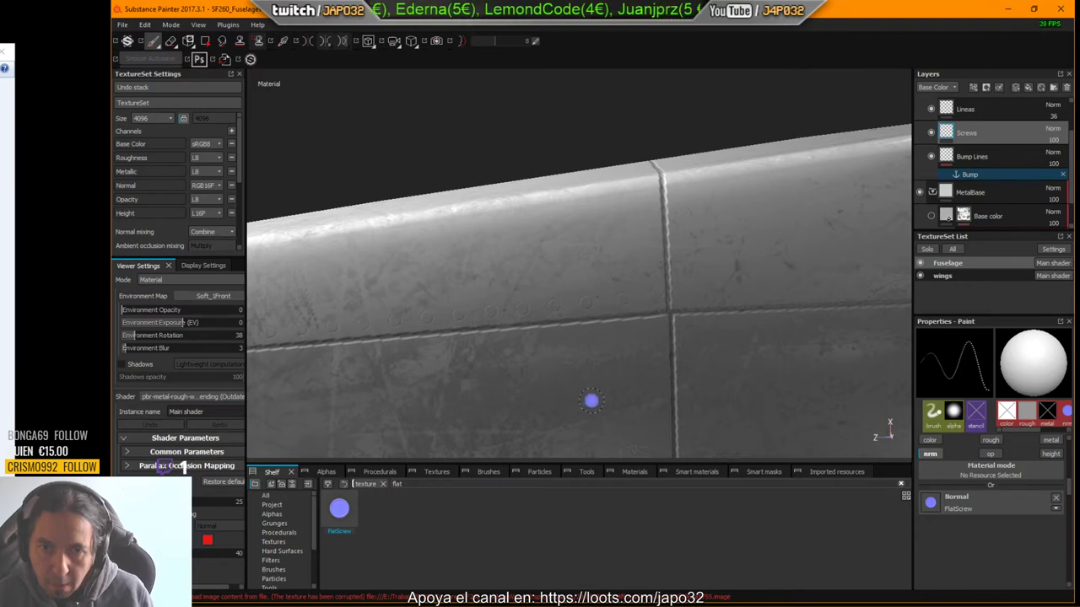
Step: Switch to the Clone tool at the aft start of the screw row and set the environment rotation to 27
{"action": "mouse_move", "coordinate": [591, 400]}
{"action": "left_mouse_down", "text": "alt"}
{"action": "mouse_move", "coordinate": [845, 356]}
{"action": "mouse_move", "coordinate": [720, 284]}
{"action": "mouse_move", "coordinate": [694, 316]}
{"action": "mouse_move", "coordinate": [781, 295]}
{"action": "left_mouse_up", "text": "alt"}
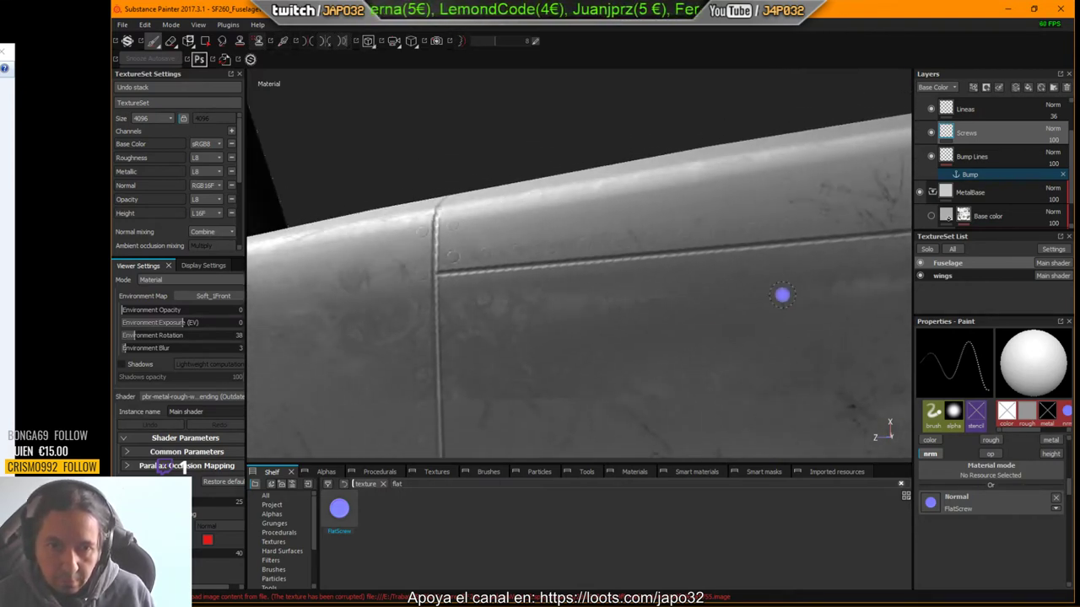
{"action": "mouse_move", "coordinate": [566, 328]}
{"action": "left_mouse_down", "text": "alt"}
{"action": "mouse_move", "coordinate": [492, 337]}
{"action": "mouse_move", "coordinate": [511, 336]}
{"action": "left_mouse_up", "text": "alt"}
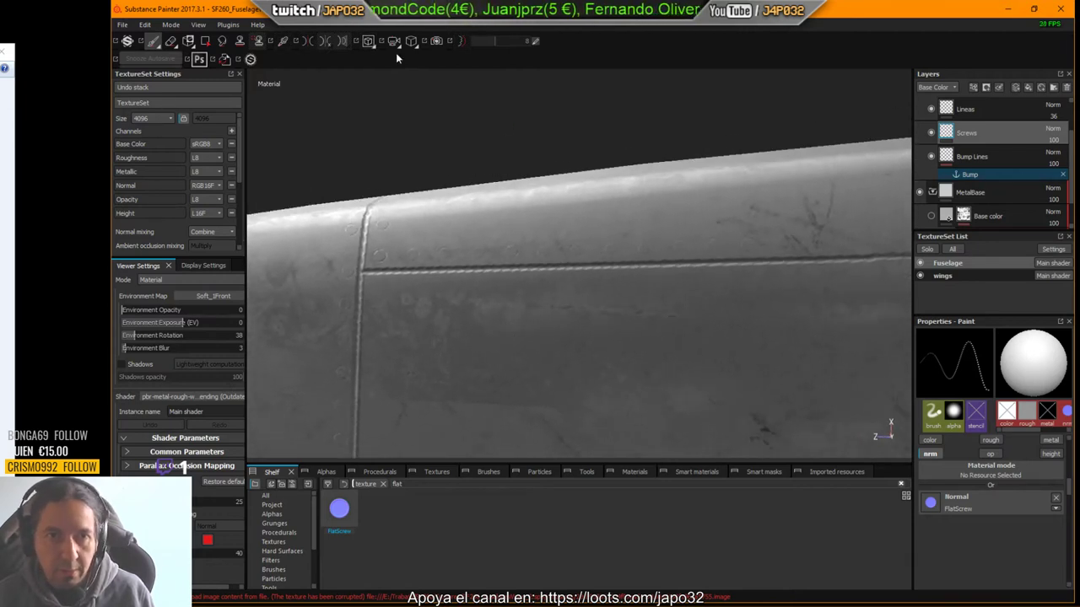
{"action": "left_click", "coordinate": [239, 41]}
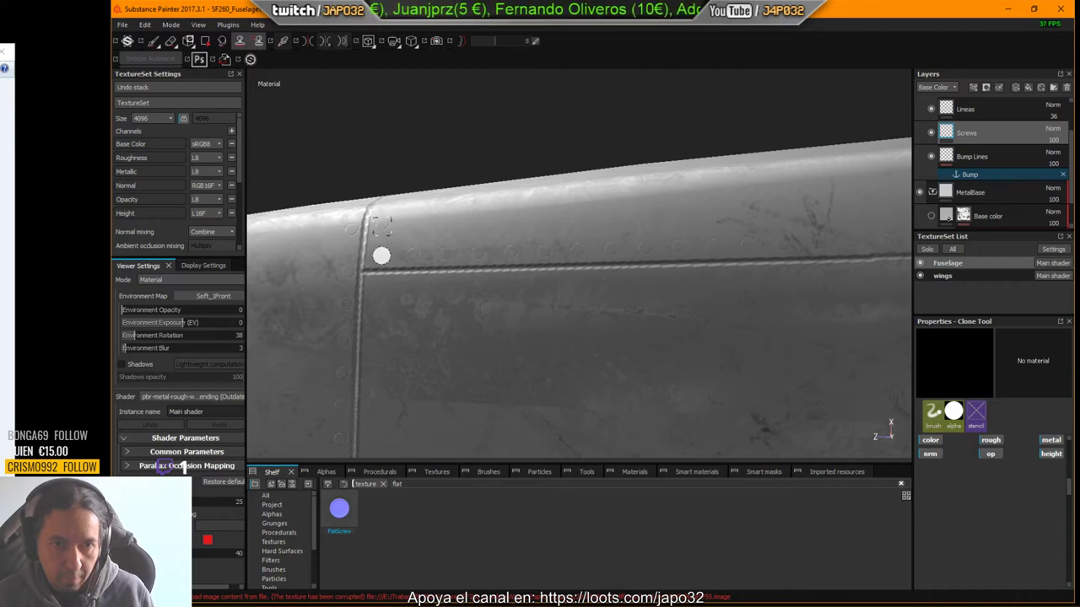
{"action": "left_click_drag", "start_coordinate": [386, 258], "coordinate": [400, 261], "text": "alt"}
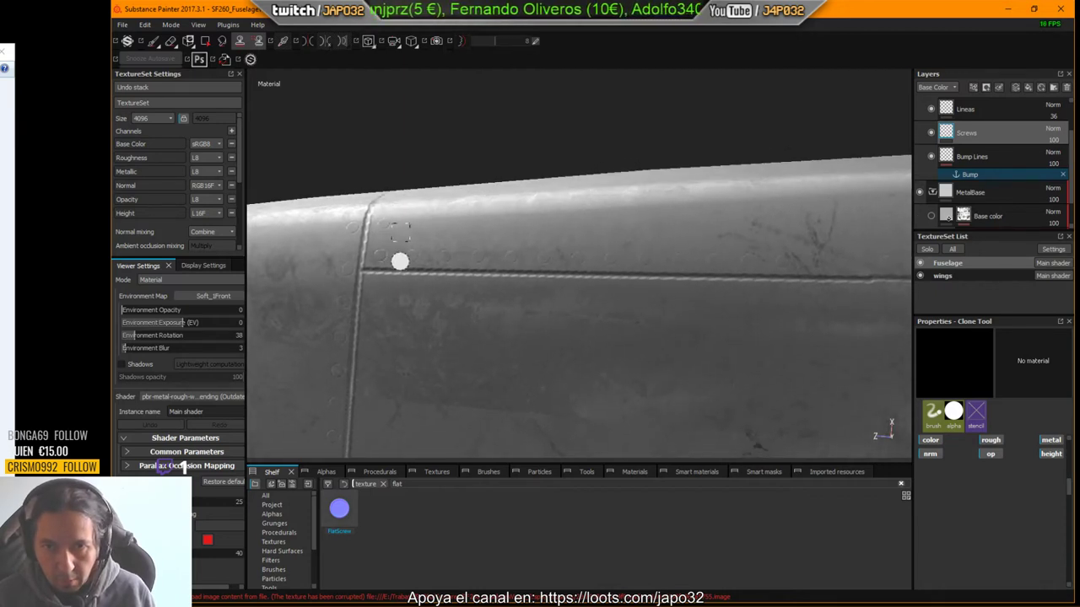
{"action": "middle_click_drag", "start_coordinate": [399, 262], "coordinate": [347, 265], "text": "alt"}
{"action": "left_click_drag", "start_coordinate": [346, 265], "coordinate": [439, 258], "text": "alt"}
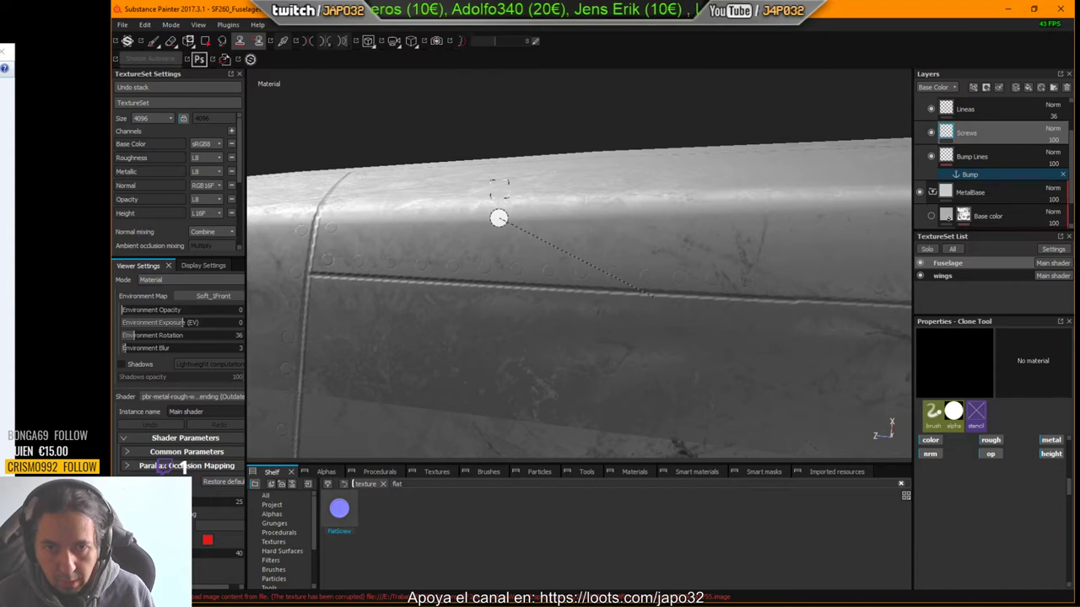
{"action": "mouse_move", "coordinate": [498, 218]}
{"action": "right_mouse_down", "text": "shift"}
{"action": "mouse_move", "coordinate": [499, 204]}
{"action": "mouse_move", "coordinate": [496, 224]}
{"action": "right_mouse_up", "text": "shift"}
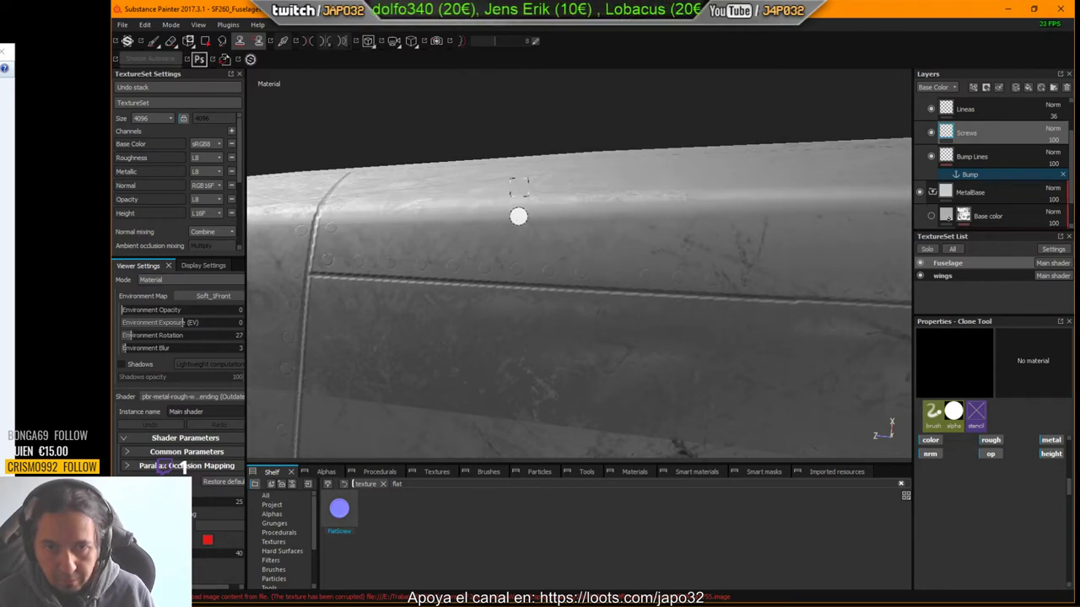
{"action": "left_click_drag", "start_coordinate": [524, 221], "coordinate": [513, 213], "text": "alt"}
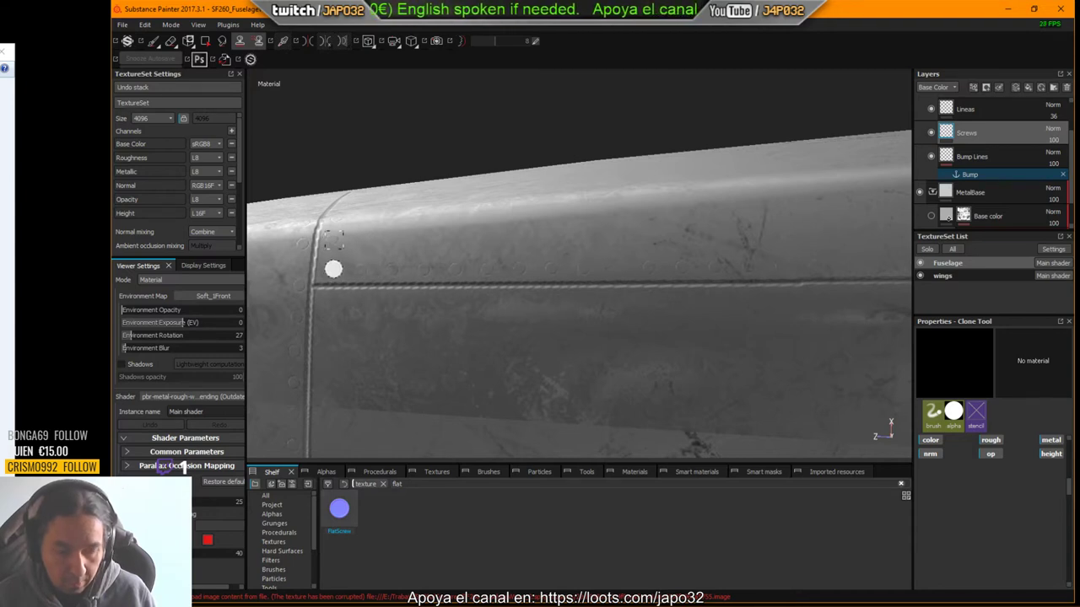
Step: Set the clone source on the row's first screw and clone the row straight along the opposite side of the longitudinal panel line
{"action": "key", "text": "v"}
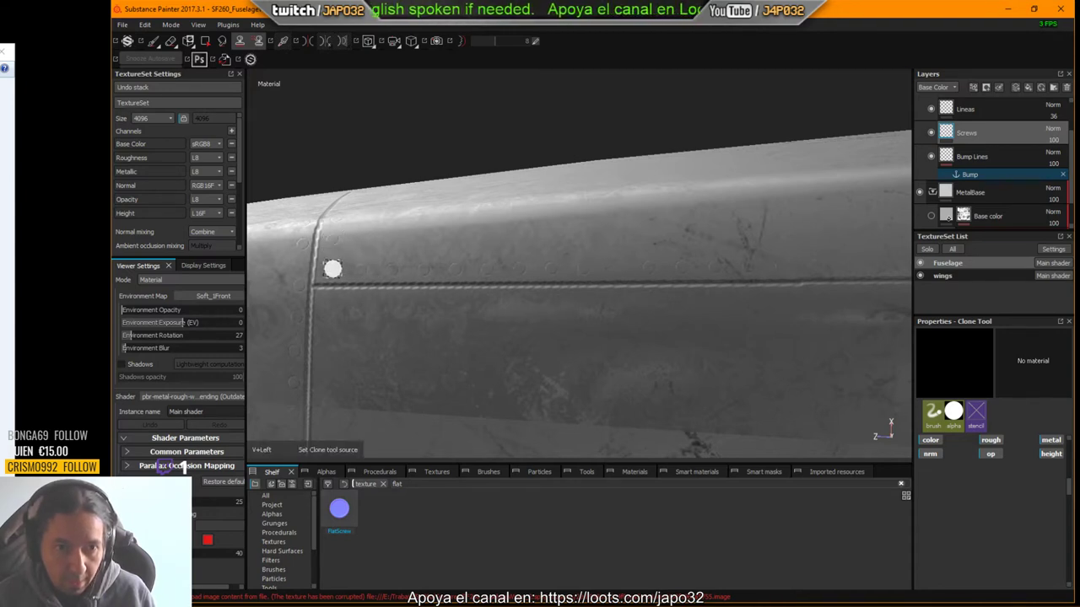
{"action": "left_click", "coordinate": [332, 269]}
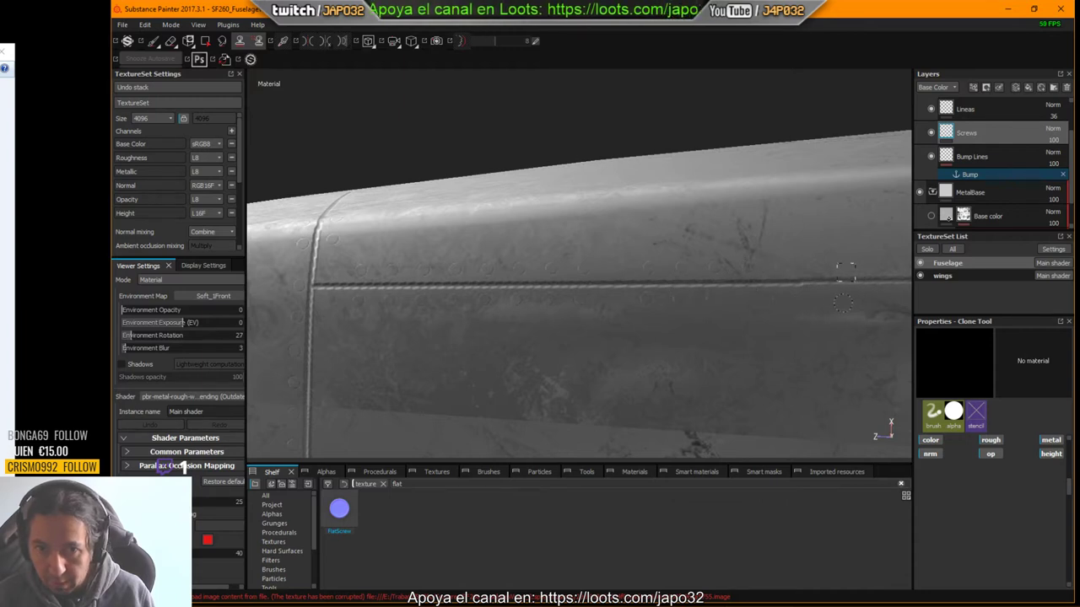
{"action": "key", "text": "ctrl"}
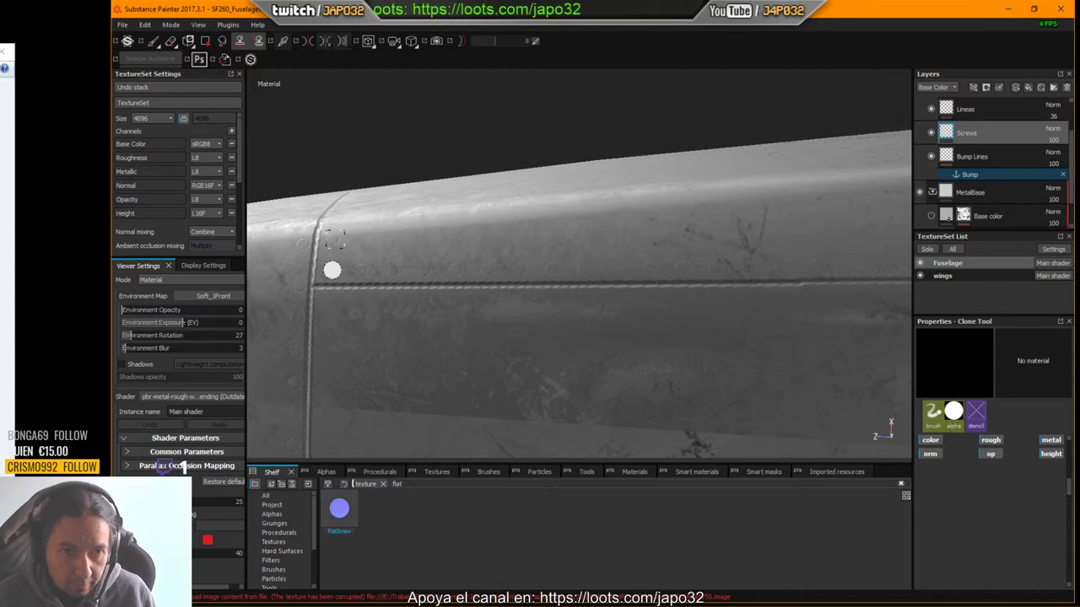
{"action": "mouse_move", "coordinate": [478, 258]}
{"action": "left_mouse_down", "text": "alt"}
{"action": "mouse_move", "coordinate": [658, 274]}
{"action": "mouse_move", "coordinate": [629, 278]}
{"action": "left_mouse_up", "text": "alt"}
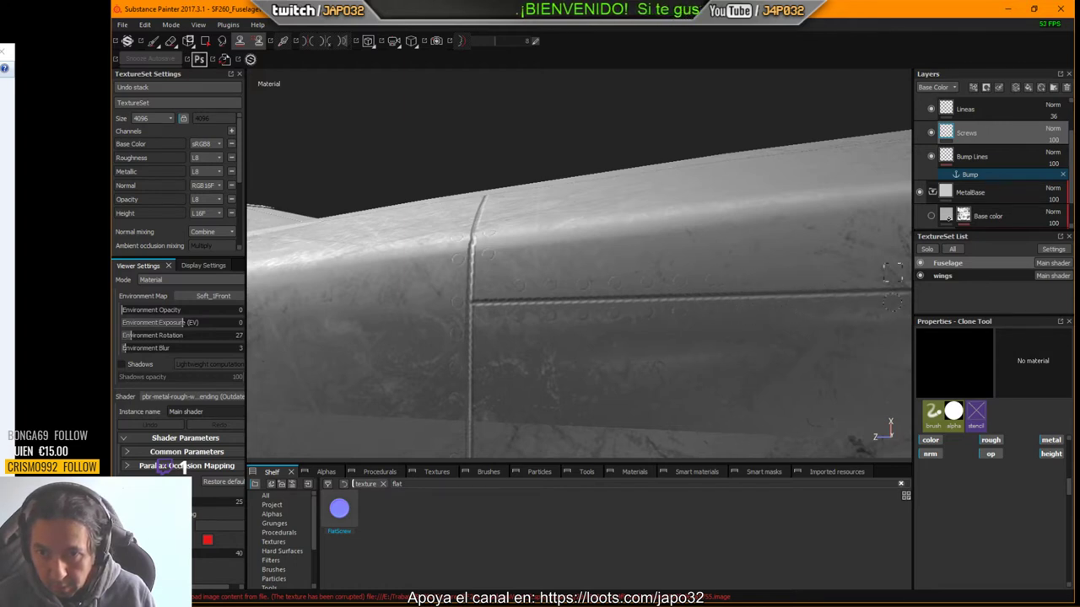
Step: Continue cloning the flat screw row along the opposite side of the longitudinal panel line, up to the next vertical panel line
{"action": "middle_click_drag", "start_coordinate": [883, 303], "coordinate": [570, 301], "text": "alt"}
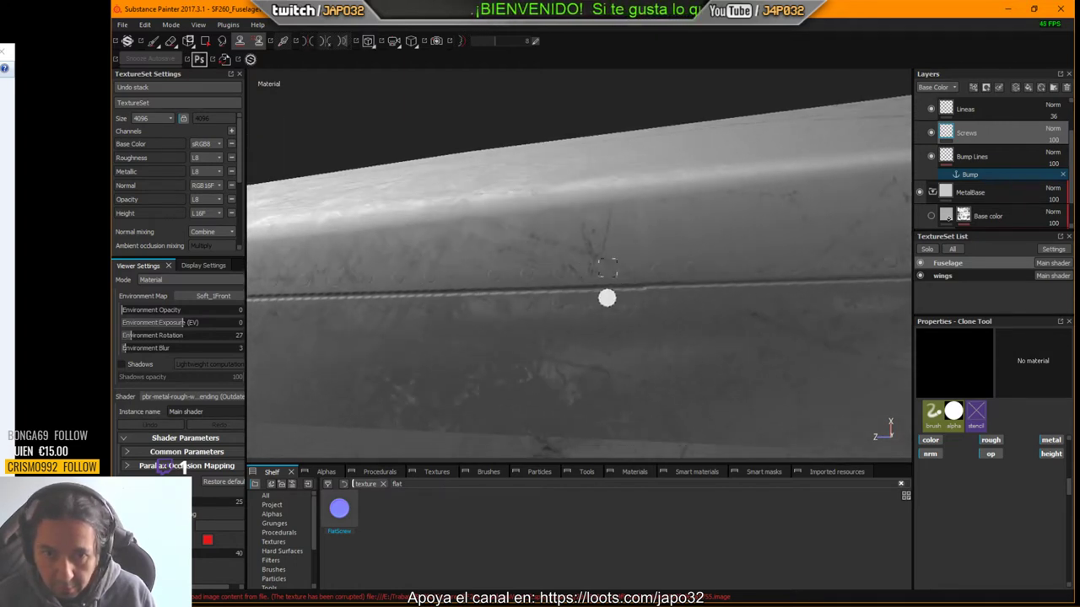
{"action": "left_click", "coordinate": [591, 302]}
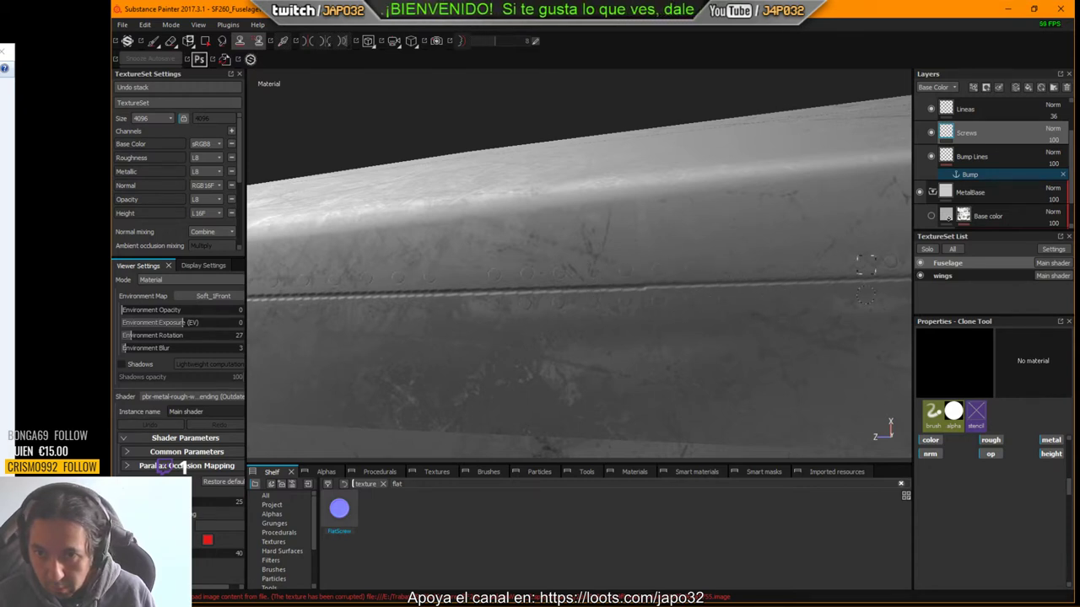
{"action": "mouse_move", "coordinate": [865, 294]}
{"action": "middle_mouse_down", "text": "alt"}
{"action": "mouse_move", "coordinate": [544, 306]}
{"action": "mouse_move", "coordinate": [479, 292]}
{"action": "middle_mouse_up", "text": "alt"}
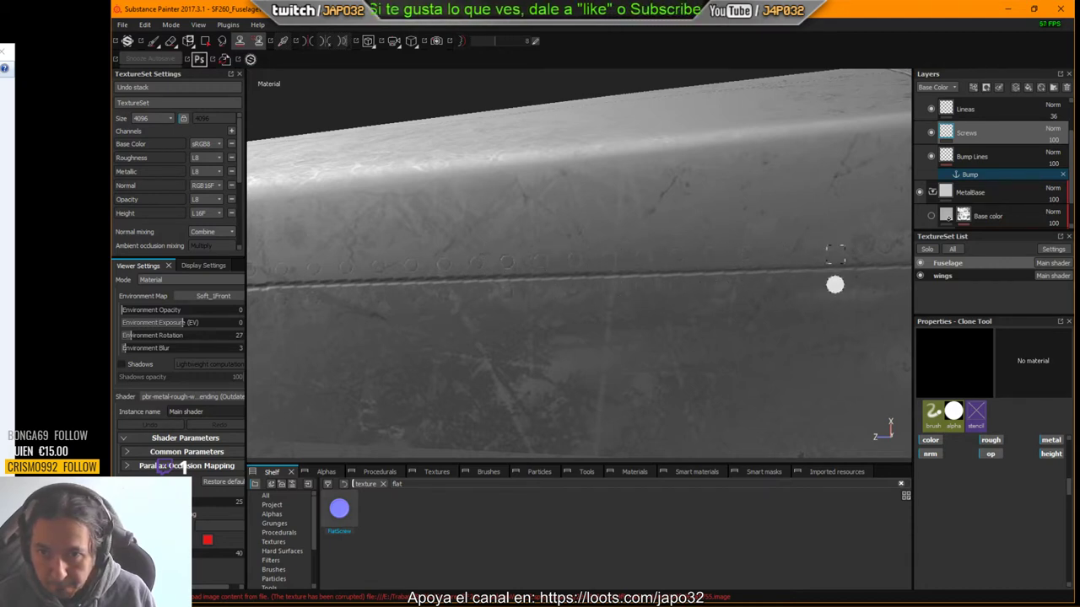
{"action": "mouse_move", "coordinate": [834, 284]}
{"action": "left_mouse_down", "text": "alt"}
{"action": "mouse_move", "coordinate": [669, 298]}
{"action": "mouse_move", "coordinate": [608, 292]}
{"action": "left_mouse_up", "text": "alt"}
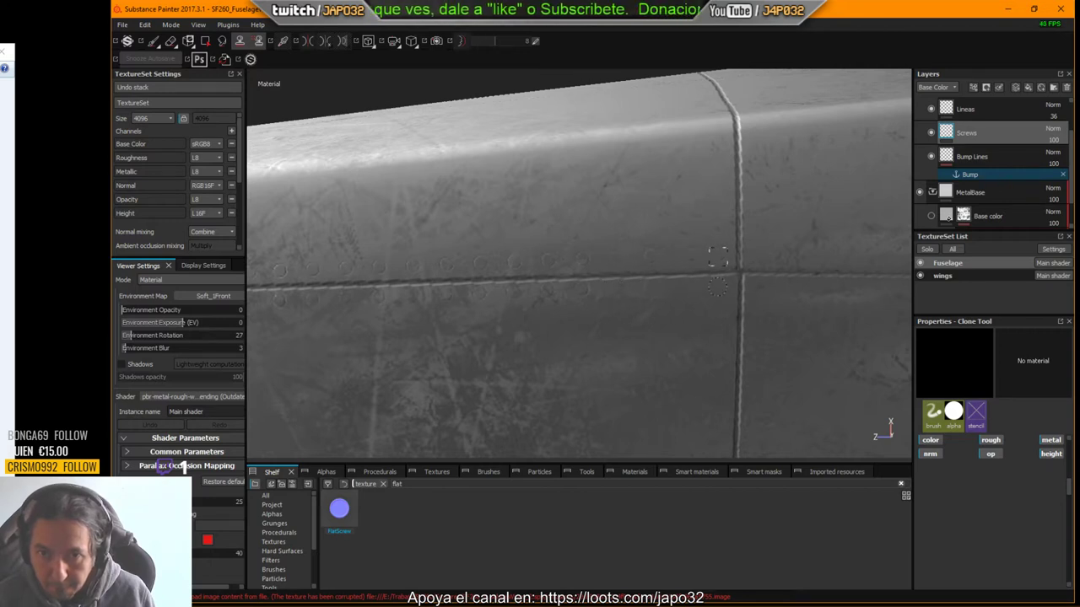
{"action": "mouse_move", "coordinate": [729, 287]}
{"action": "left_mouse_down", "text": "alt"}
{"action": "mouse_move", "coordinate": [691, 338]}
{"action": "mouse_move", "coordinate": [699, 313]}
{"action": "mouse_move", "coordinate": [695, 321]}
{"action": "mouse_move", "coordinate": [696, 349]}
{"action": "mouse_move", "coordinate": [718, 279]}
{"action": "mouse_move", "coordinate": [700, 330]}
{"action": "left_mouse_up", "text": "alt"}
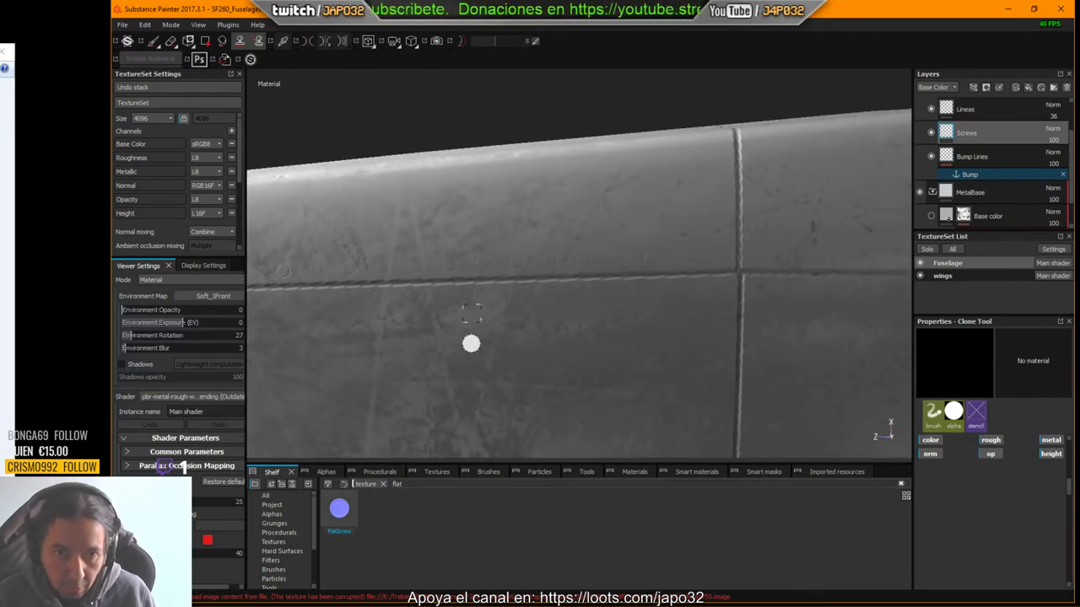
{"action": "mouse_move", "coordinate": [469, 342]}
{"action": "left_mouse_down", "text": "alt"}
{"action": "mouse_move", "coordinate": [571, 318]}
{"action": "mouse_move", "coordinate": [699, 320]}
{"action": "mouse_move", "coordinate": [591, 326]}
{"action": "left_mouse_up", "text": "alt"}
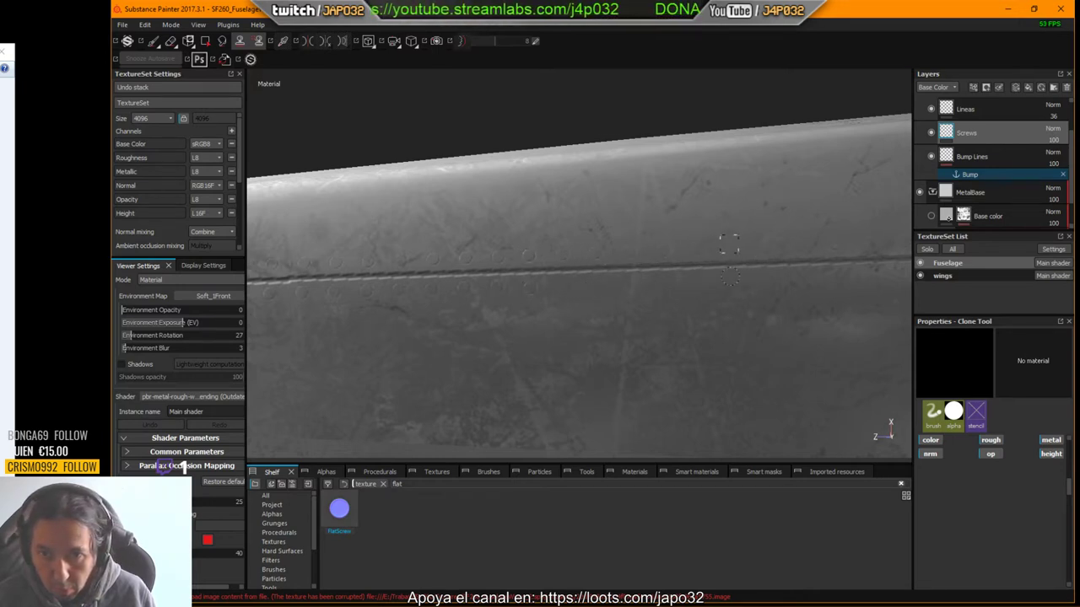
{"action": "middle_click_drag", "start_coordinate": [761, 298], "coordinate": [540, 298], "text": "alt"}
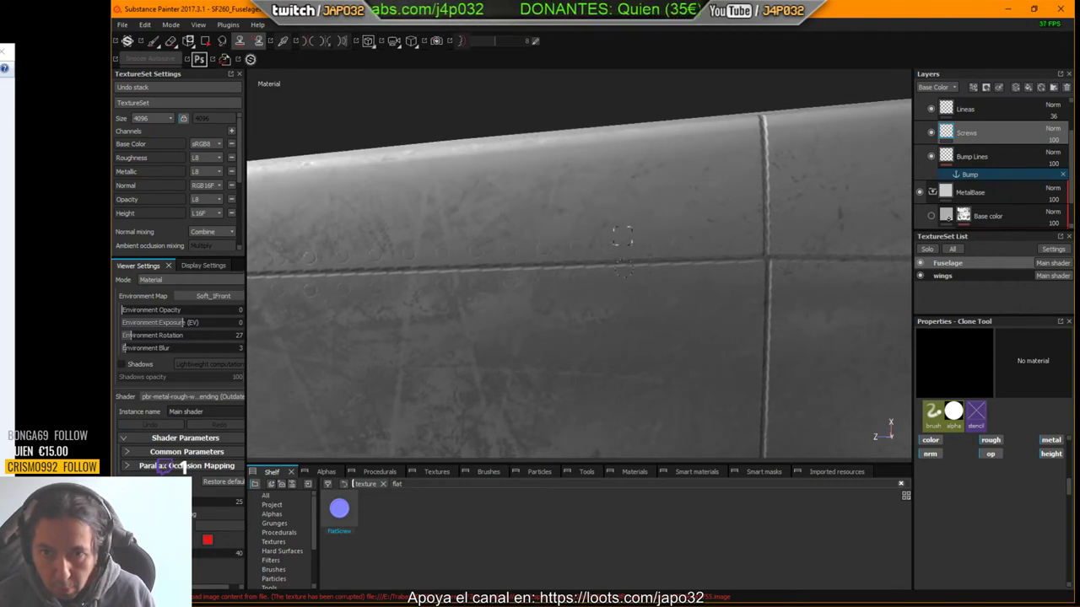
Step: Paint a straight row of flat screws along the aft side of the vertical panel line, between the two longitudinal lines
{"action": "mouse_move", "coordinate": [640, 325]}
{"action": "left_mouse_down", "text": "alt"}
{"action": "mouse_move", "coordinate": [650, 441]}
{"action": "mouse_move", "coordinate": [675, 368]}
{"action": "mouse_move", "coordinate": [660, 334]}
{"action": "mouse_move", "coordinate": [612, 332]}
{"action": "mouse_move", "coordinate": [522, 369]}
{"action": "mouse_move", "coordinate": [591, 396]}
{"action": "mouse_move", "coordinate": [549, 356]}
{"action": "mouse_move", "coordinate": [600, 369]}
{"action": "mouse_move", "coordinate": [633, 396]}
{"action": "mouse_move", "coordinate": [600, 329]}
{"action": "mouse_move", "coordinate": [552, 395]}
{"action": "mouse_move", "coordinate": [546, 374]}
{"action": "mouse_move", "coordinate": [552, 364]}
{"action": "mouse_move", "coordinate": [561, 393]}
{"action": "mouse_move", "coordinate": [552, 441]}
{"action": "mouse_move", "coordinate": [617, 159]}
{"action": "mouse_move", "coordinate": [583, 190]}
{"action": "mouse_move", "coordinate": [593, 236]}
{"action": "left_mouse_up", "text": "alt"}
{"action": "middle_click_drag", "start_coordinate": [624, 221], "coordinate": [598, 366], "text": "alt"}
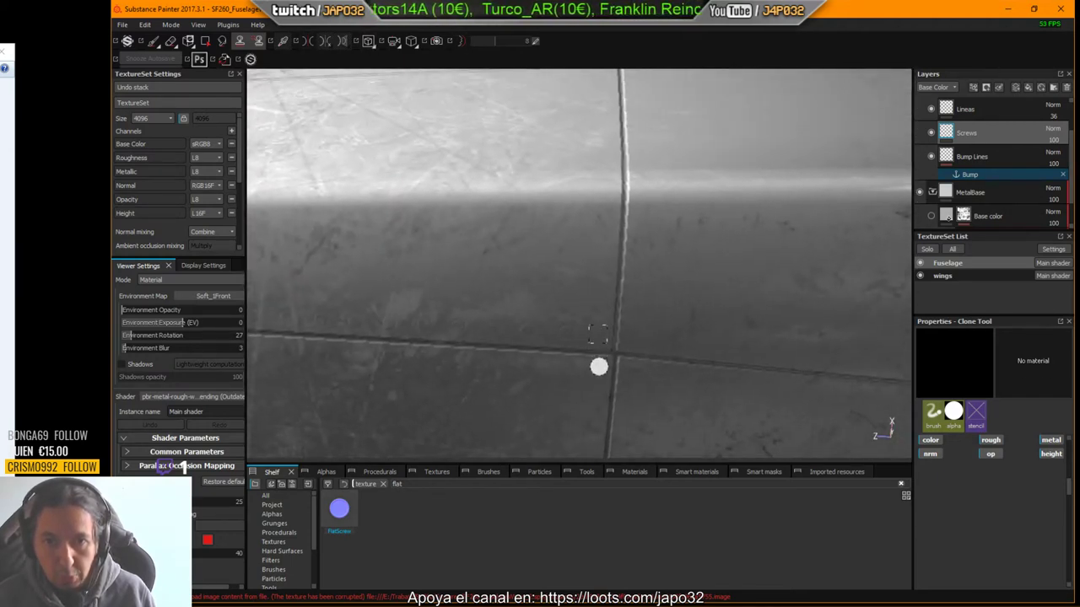
{"action": "left_click_drag", "start_coordinate": [598, 366], "coordinate": [590, 352], "text": "alt"}
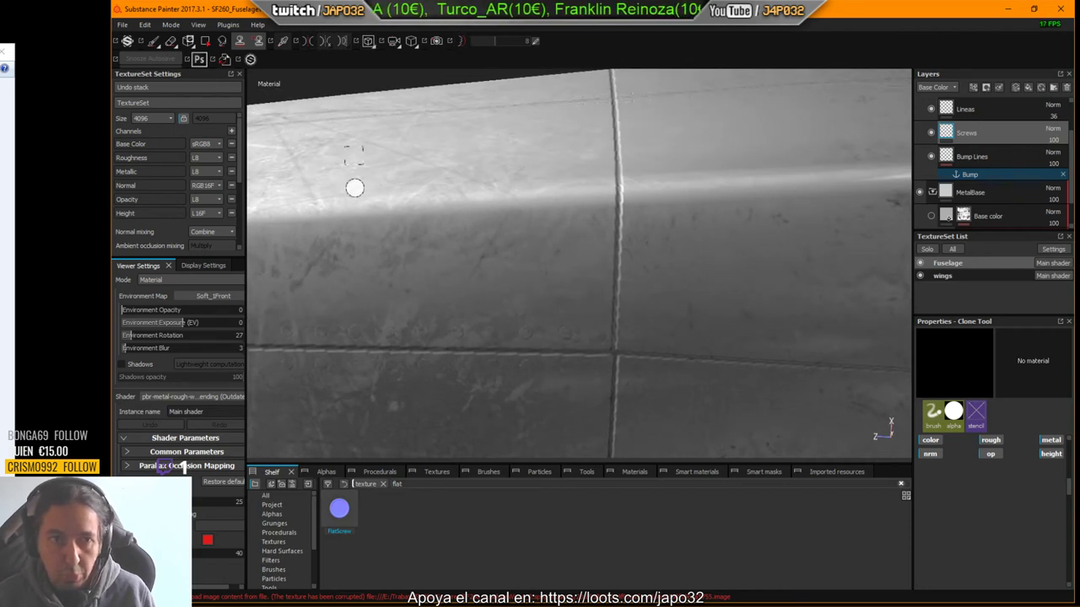
{"action": "left_click", "coordinate": [152, 40]}
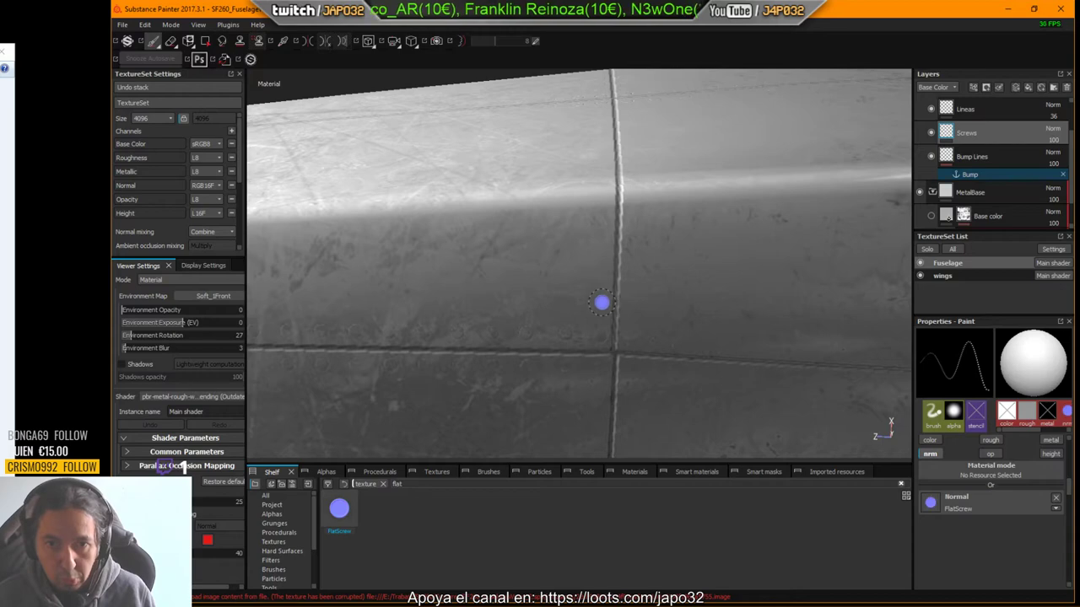
{"action": "key", "text": "shift"}
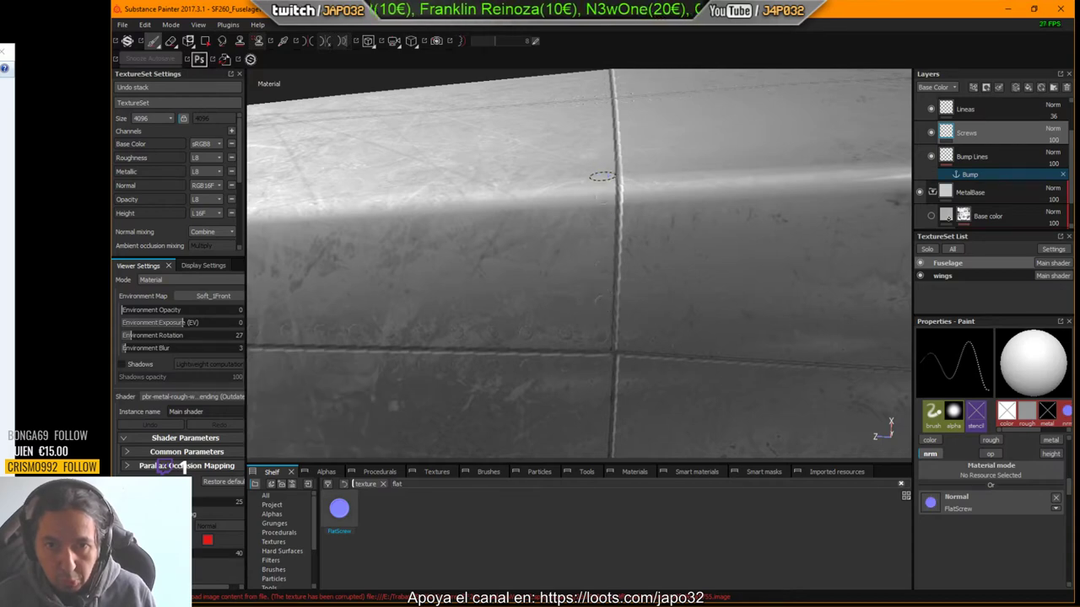
{"action": "left_click_drag", "start_coordinate": [659, 144], "coordinate": [650, 231], "text": "alt"}
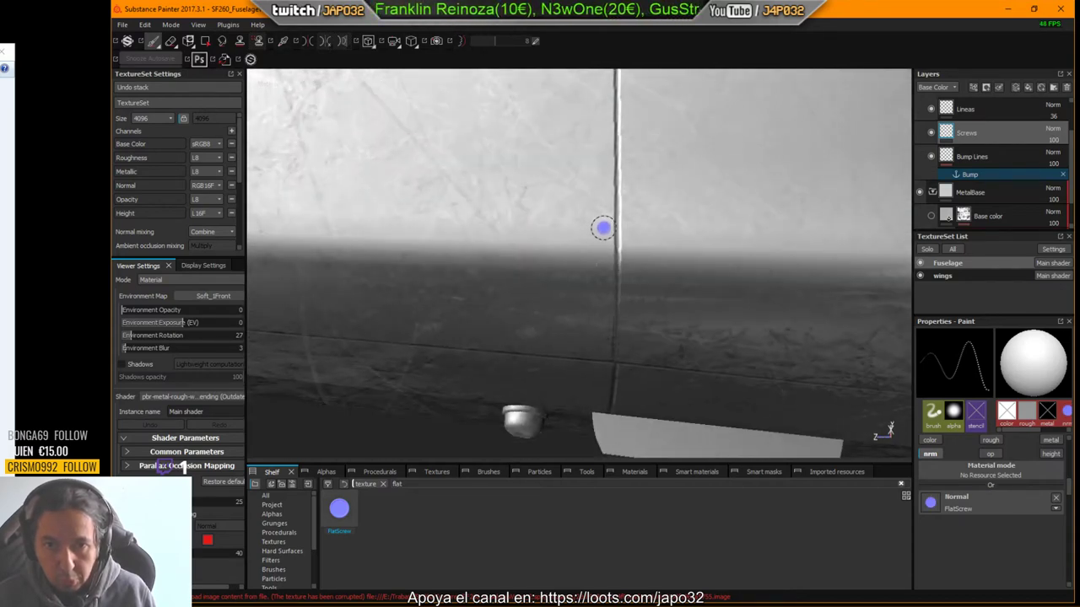
{"action": "key", "text": "shift"}
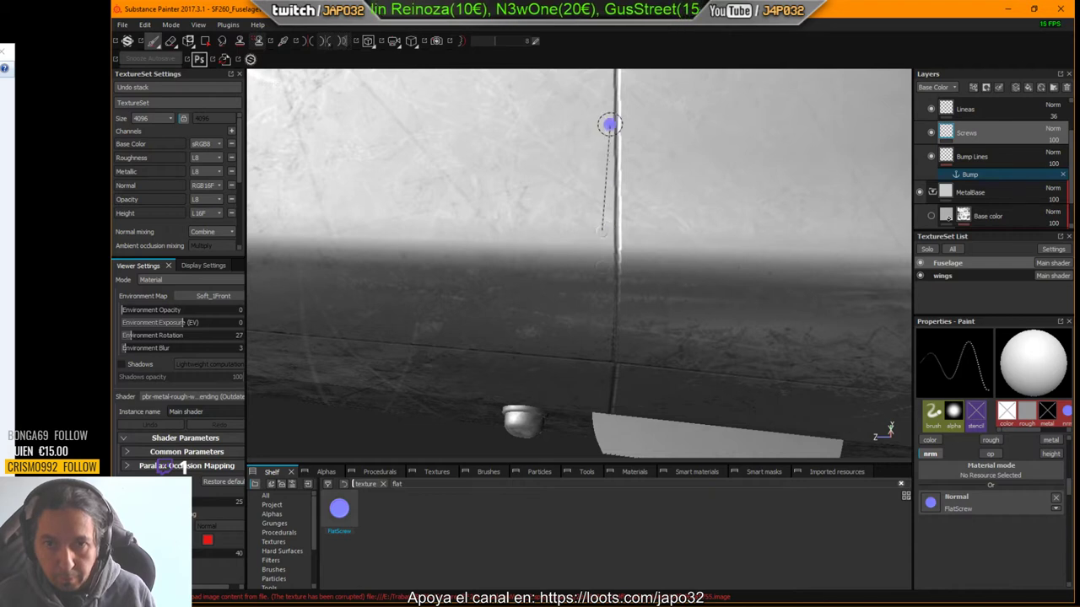
{"action": "left_click", "coordinate": [602, 90], "text": "shift"}
{"action": "middle_click_drag", "start_coordinate": [656, 145], "coordinate": [627, 387], "text": "alt"}
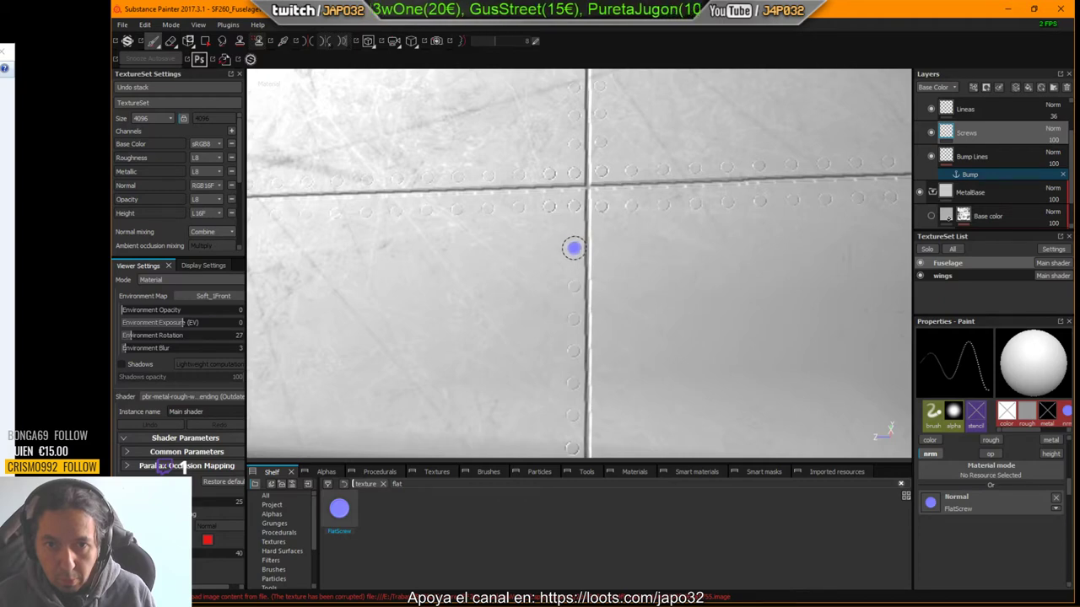
{"action": "mouse_move", "coordinate": [632, 303]}
{"action": "left_mouse_down", "text": "alt"}
{"action": "mouse_move", "coordinate": [658, 349]}
{"action": "mouse_move", "coordinate": [670, 200]}
{"action": "mouse_move", "coordinate": [655, 224]}
{"action": "mouse_move", "coordinate": [656, 183]}
{"action": "mouse_move", "coordinate": [662, 217]}
{"action": "mouse_move", "coordinate": [644, 316]}
{"action": "left_mouse_up", "text": "alt"}
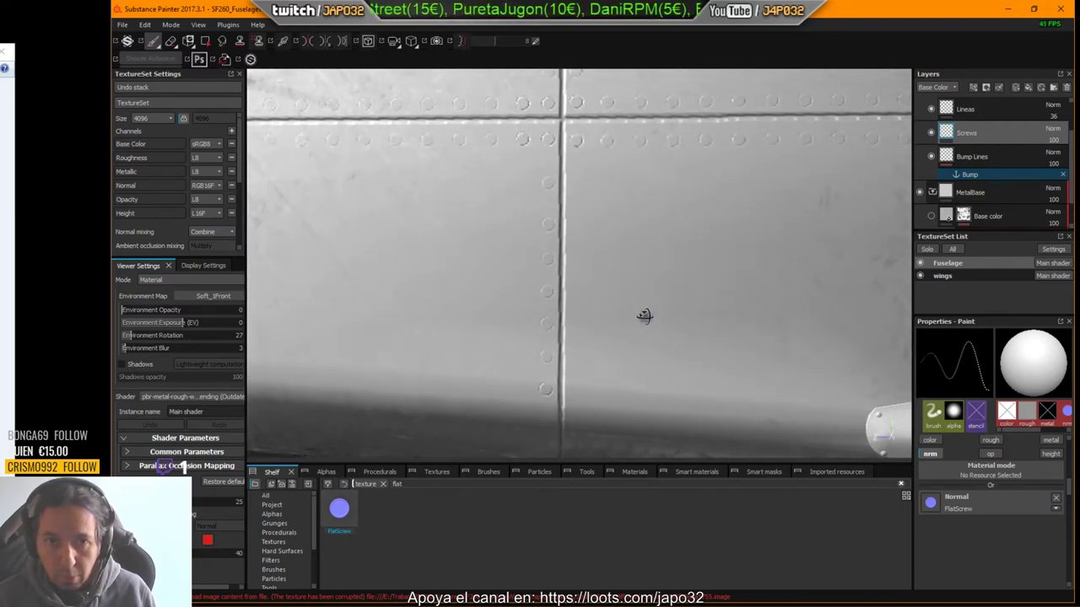
Step: Set the clone source on the new row's end screw and clone the row along the forward side of the vertical panel line
{"action": "left_click", "coordinate": [240, 41]}
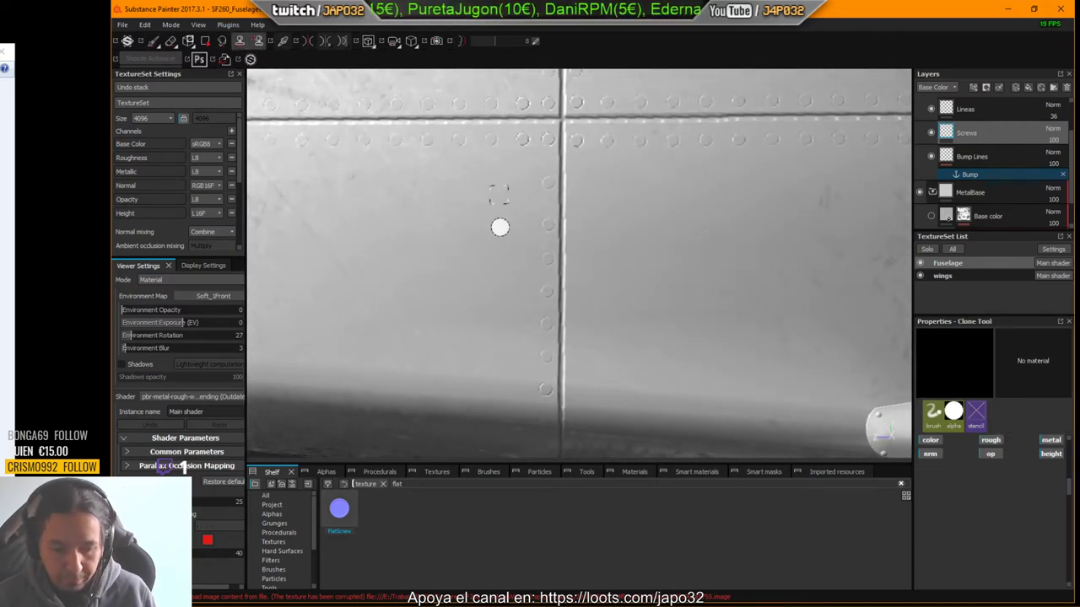
{"action": "key", "text": "v"}
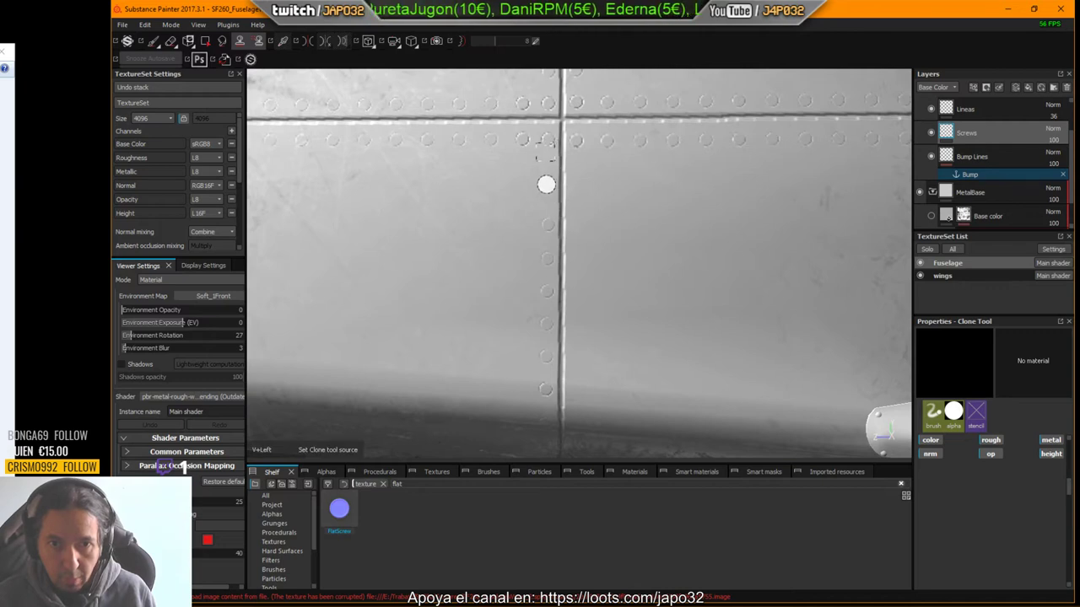
{"action": "left_click", "coordinate": [547, 183]}
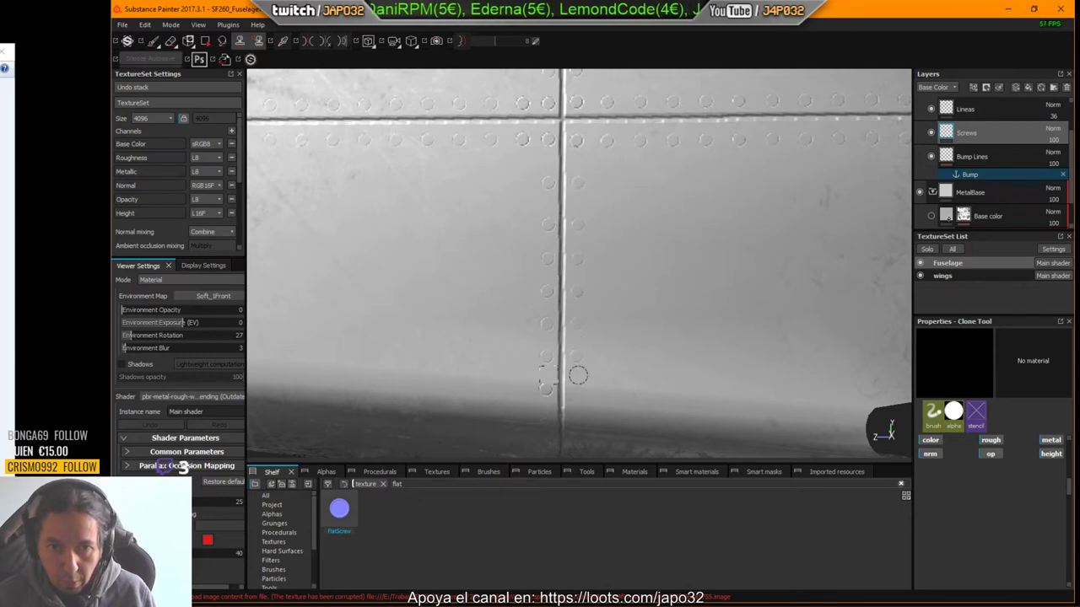
{"action": "mouse_move", "coordinate": [603, 426]}
{"action": "left_mouse_down", "text": "alt"}
{"action": "mouse_move", "coordinate": [626, 191]}
{"action": "mouse_move", "coordinate": [610, 186]}
{"action": "left_mouse_up", "text": "alt"}
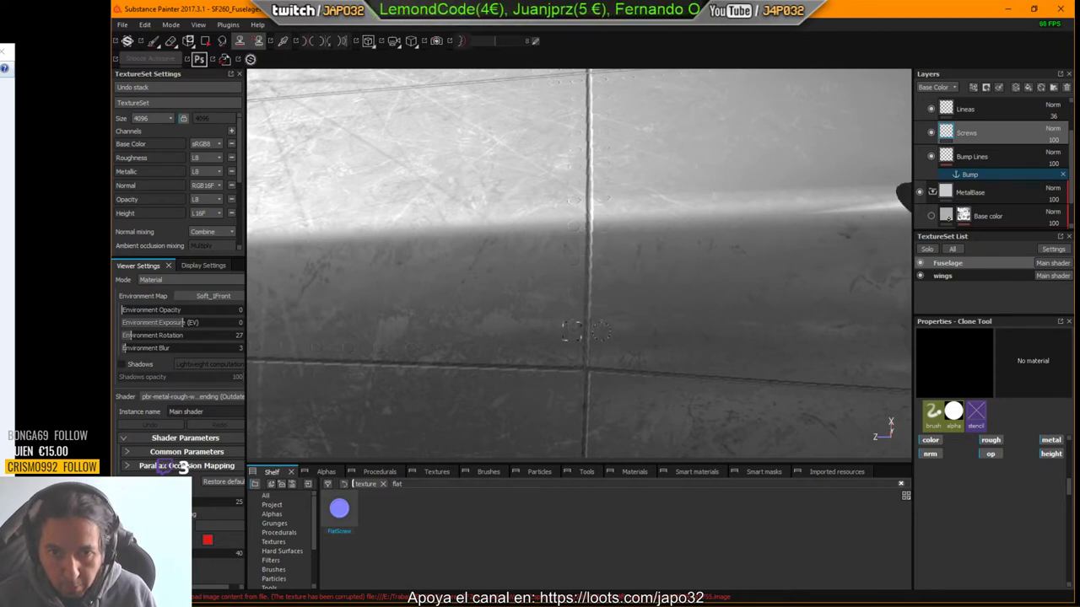
Step: Paint a straight row of flat screws above the longitudinal panel line, from the vertical line forward to the small protruding pipe
{"action": "left_click_drag", "start_coordinate": [675, 316], "coordinate": [890, 426], "text": "alt"}
{"action": "left_click_drag", "start_coordinate": [597, 342], "coordinate": [574, 233], "text": "alt"}
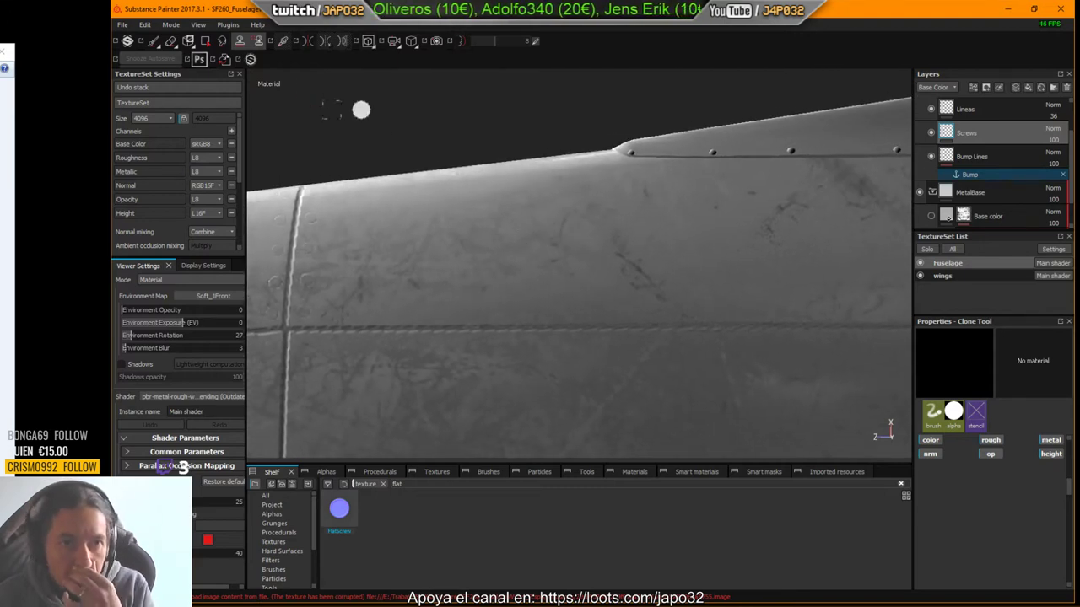
{"action": "left_click", "coordinate": [153, 40]}
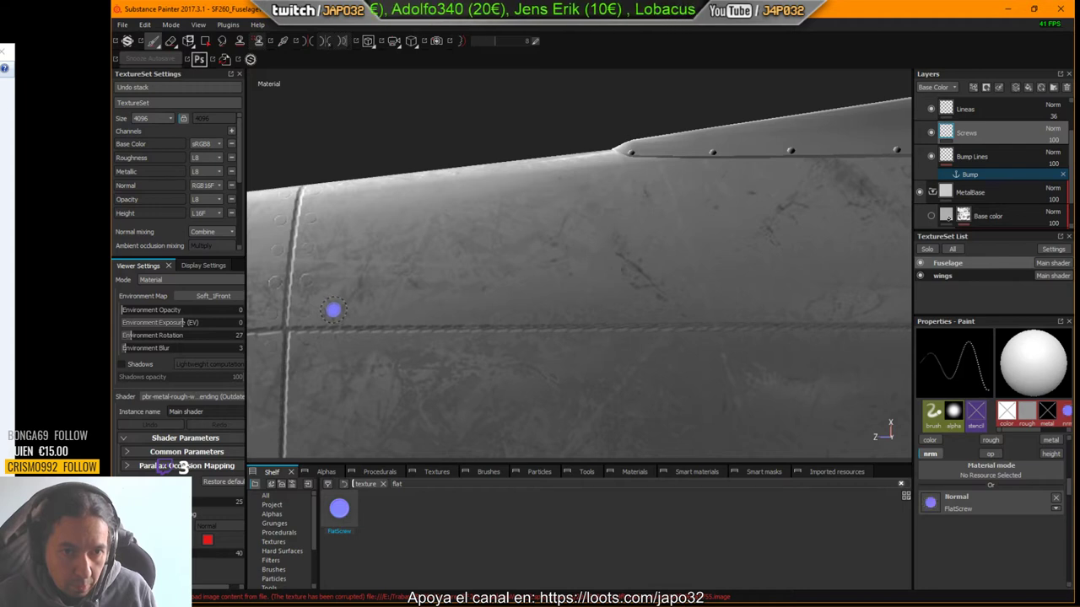
{"action": "middle_click_drag", "start_coordinate": [757, 311], "coordinate": [728, 294], "text": "alt"}
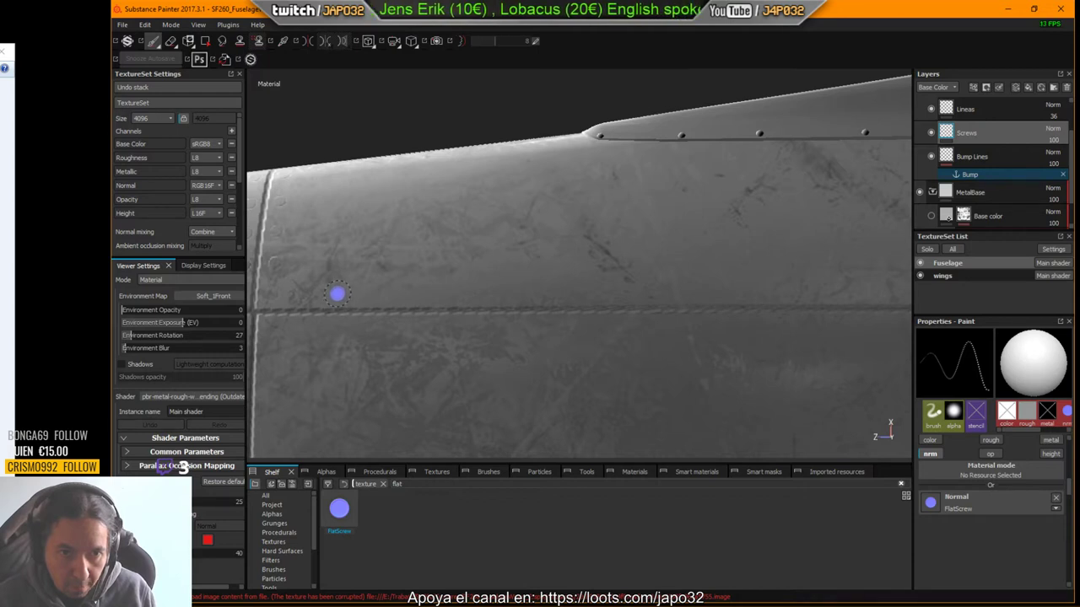
{"action": "key", "text": "shift"}
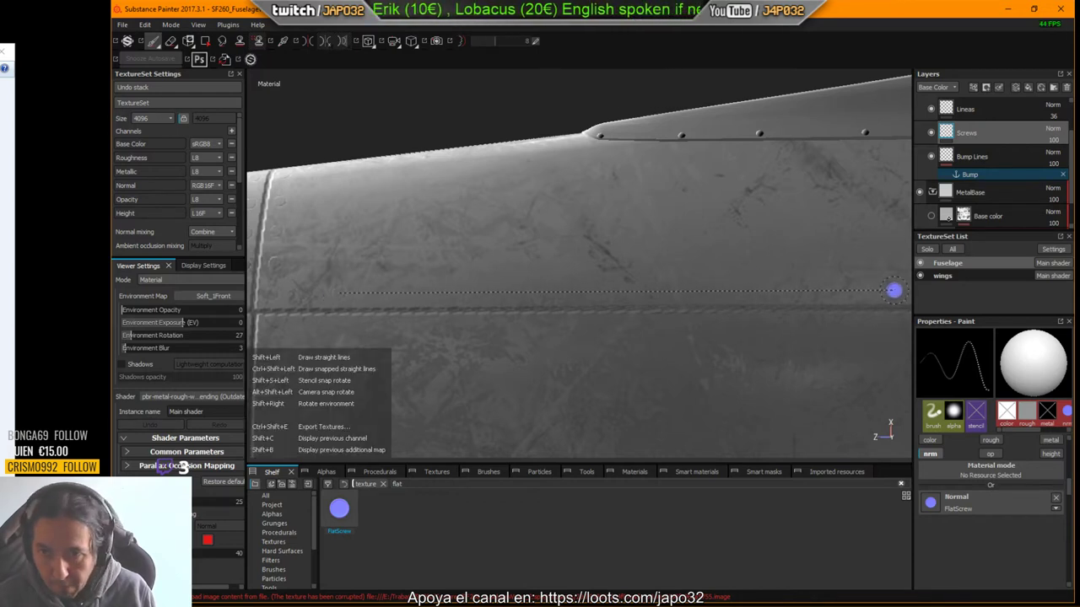
{"action": "left_click", "coordinate": [895, 290], "text": "shift"}
{"action": "middle_click_drag", "start_coordinate": [869, 289], "coordinate": [388, 257], "text": "alt"}
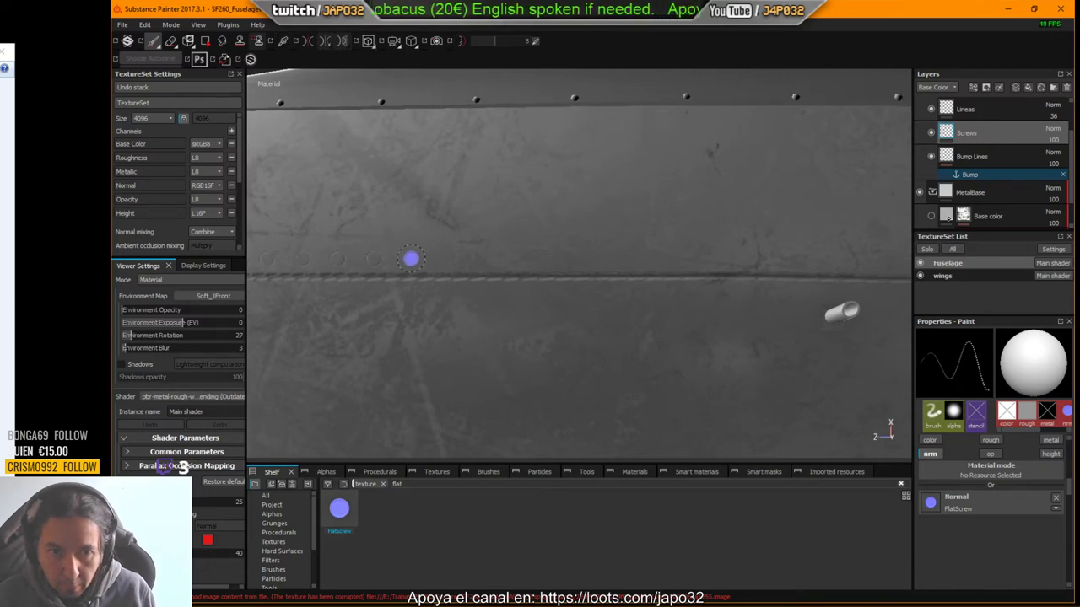
{"action": "key", "text": "shift"}
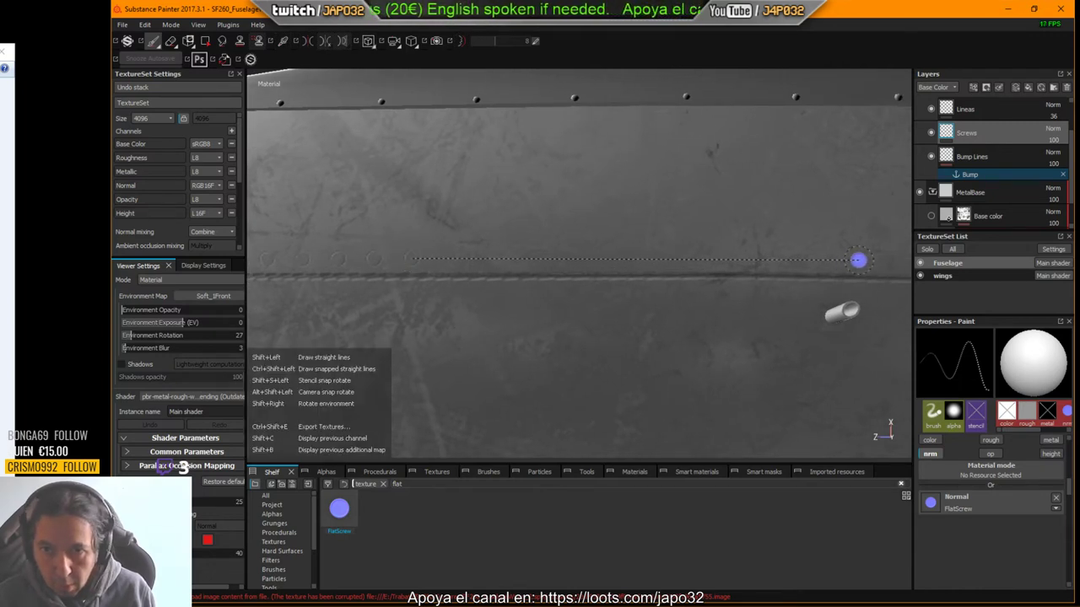
{"action": "left_click", "coordinate": [858, 260], "text": "shift"}
Step: Extend the flat screw row past the small pipe along the longitudinal line, toward the curved panel line farther forward
{"action": "middle_click_drag", "start_coordinate": [859, 260], "coordinate": [384, 248], "text": "alt"}
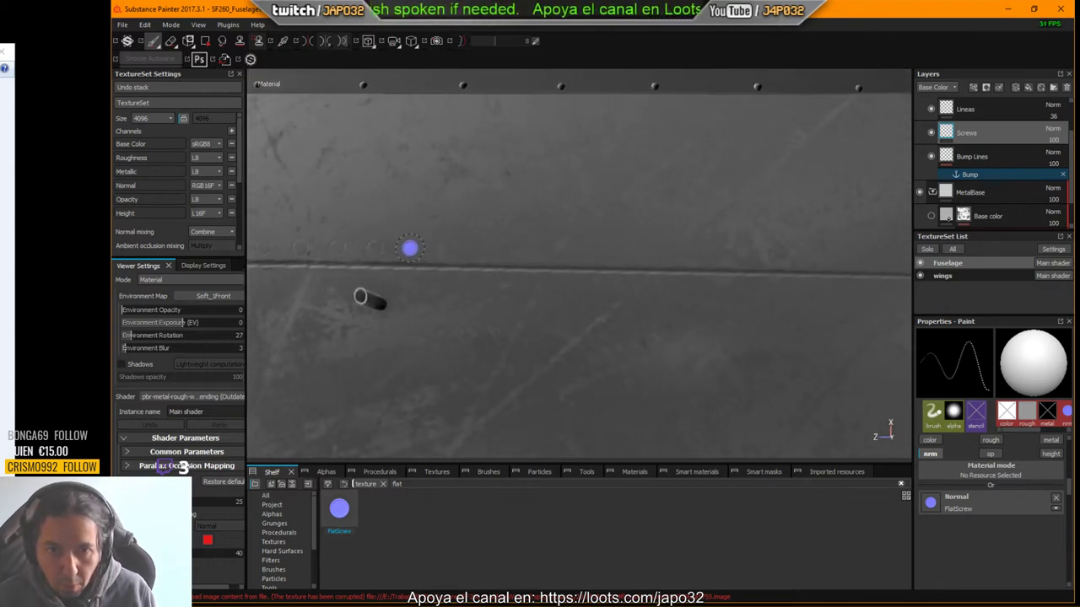
{"action": "key", "text": "shift"}
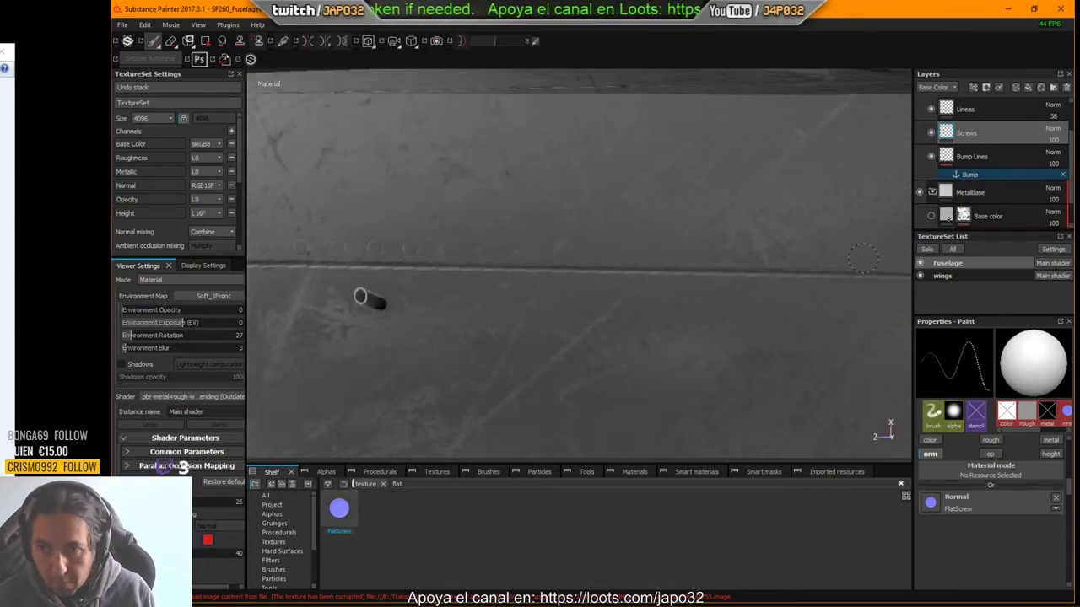
{"action": "left_click_drag", "start_coordinate": [861, 258], "coordinate": [455, 253], "text": "alt"}
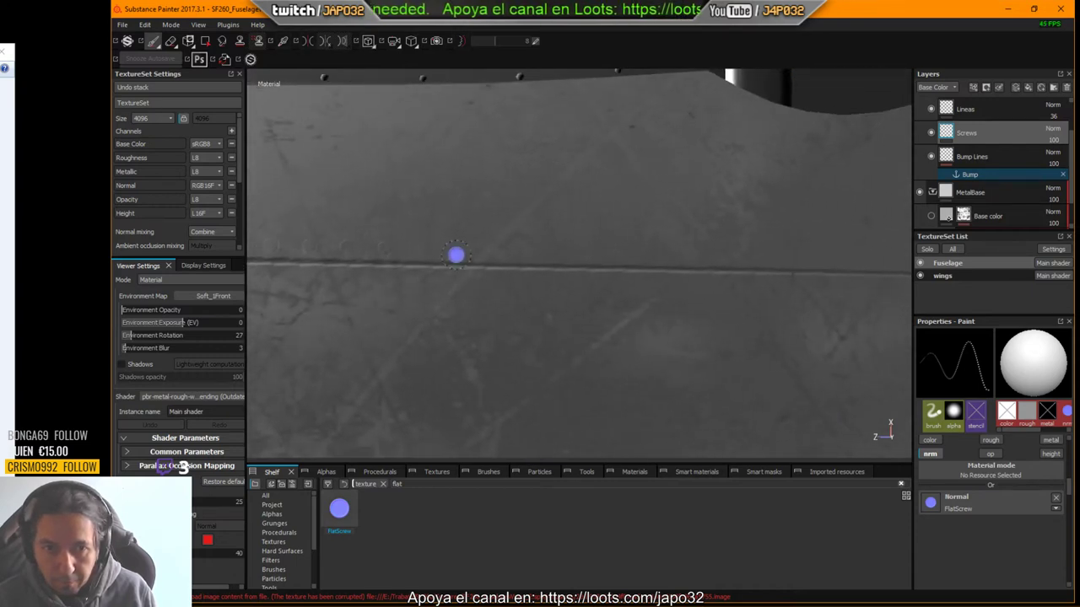
{"action": "left_click", "coordinate": [429, 247]}
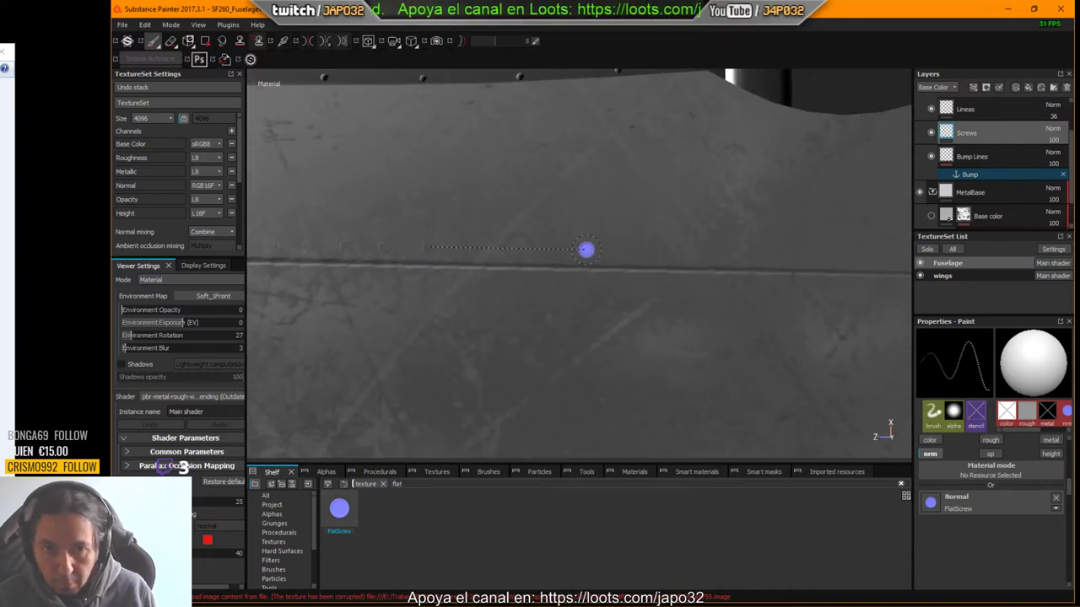
{"action": "left_click", "coordinate": [890, 257], "text": "shift"}
{"action": "left_click_drag", "start_coordinate": [890, 257], "coordinate": [448, 245], "text": "alt"}
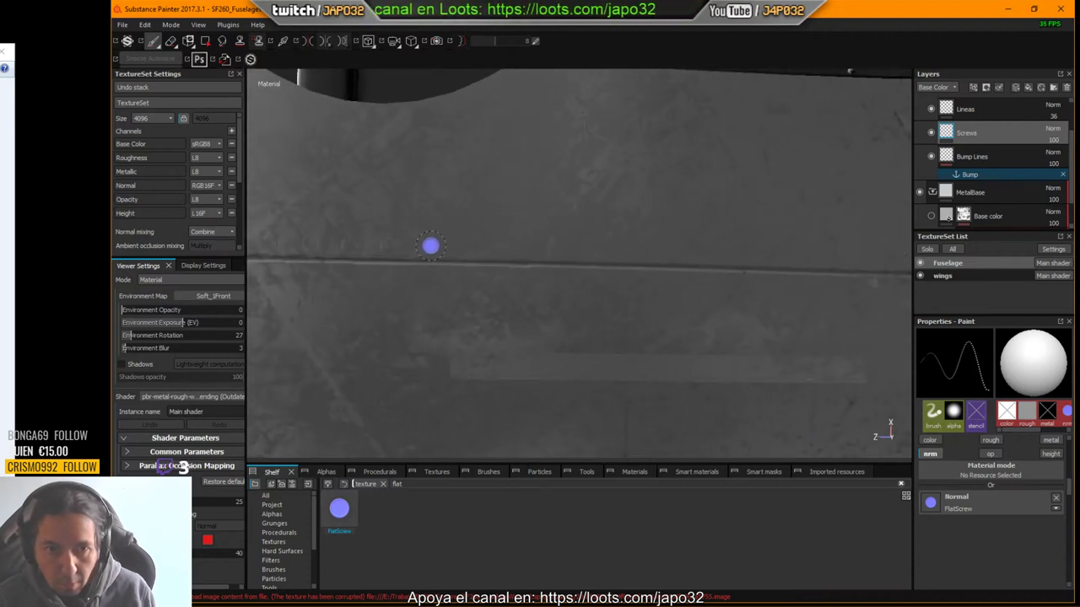
{"action": "key", "text": "shift"}
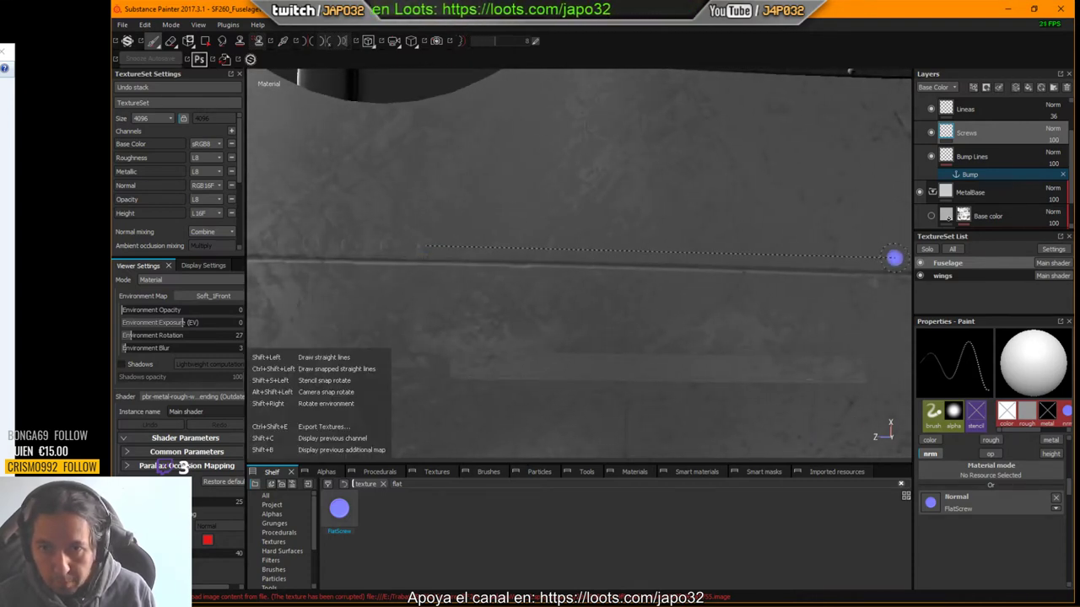
{"action": "left_click", "coordinate": [894, 256], "text": "shift"}
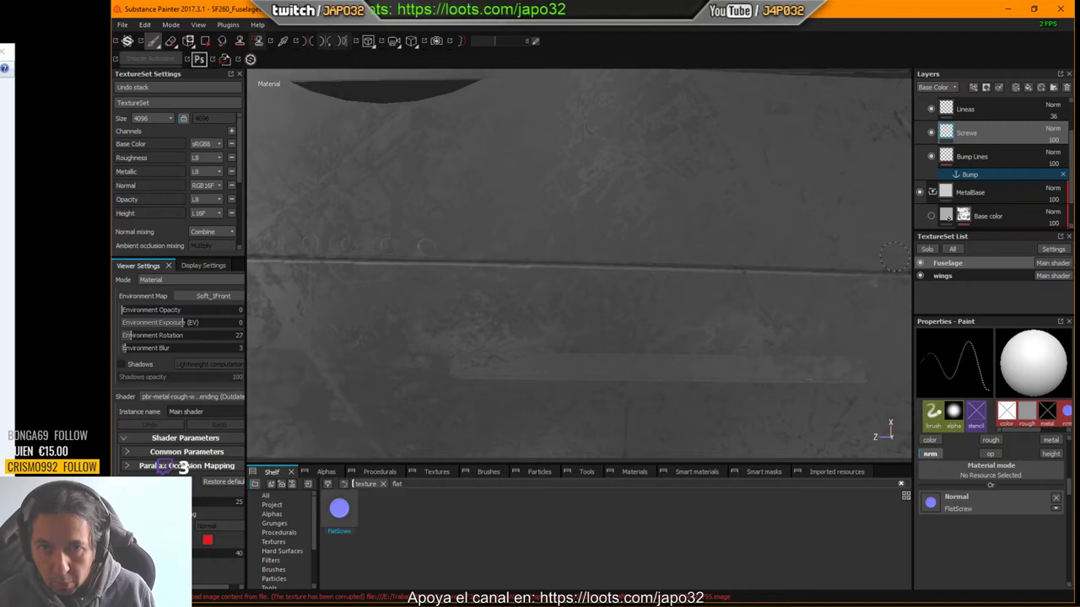
Step: Check the area around the curved panel line and the wheel bay opening, and save the project
{"action": "left_click_drag", "start_coordinate": [894, 256], "coordinate": [469, 263], "text": "alt"}
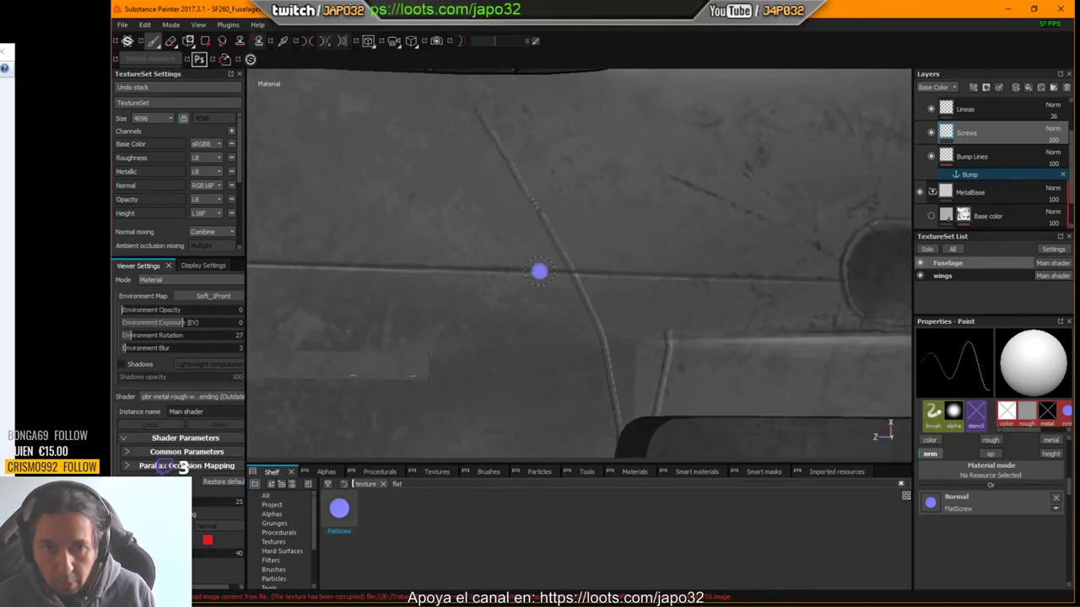
{"action": "mouse_move", "coordinate": [540, 271]}
{"action": "right_mouse_down", "text": "alt"}
{"action": "mouse_move", "coordinate": [506, 282]}
{"action": "mouse_move", "coordinate": [523, 277]}
{"action": "right_mouse_up", "text": "alt"}
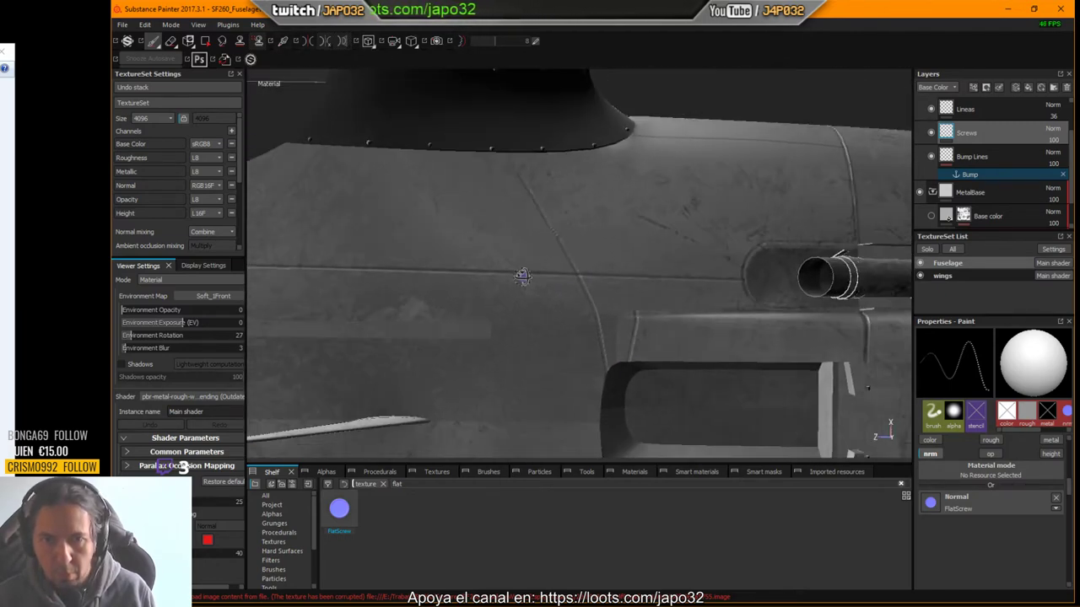
{"action": "mouse_move", "coordinate": [523, 277]}
{"action": "left_mouse_down", "text": "alt"}
{"action": "mouse_move", "coordinate": [540, 337]}
{"action": "mouse_move", "coordinate": [784, 233]}
{"action": "mouse_move", "coordinate": [752, 234]}
{"action": "mouse_move", "coordinate": [742, 278]}
{"action": "mouse_move", "coordinate": [717, 295]}
{"action": "mouse_move", "coordinate": [621, 263]}
{"action": "left_mouse_up", "text": "alt"}
{"action": "key", "text": "ctrl+s"}
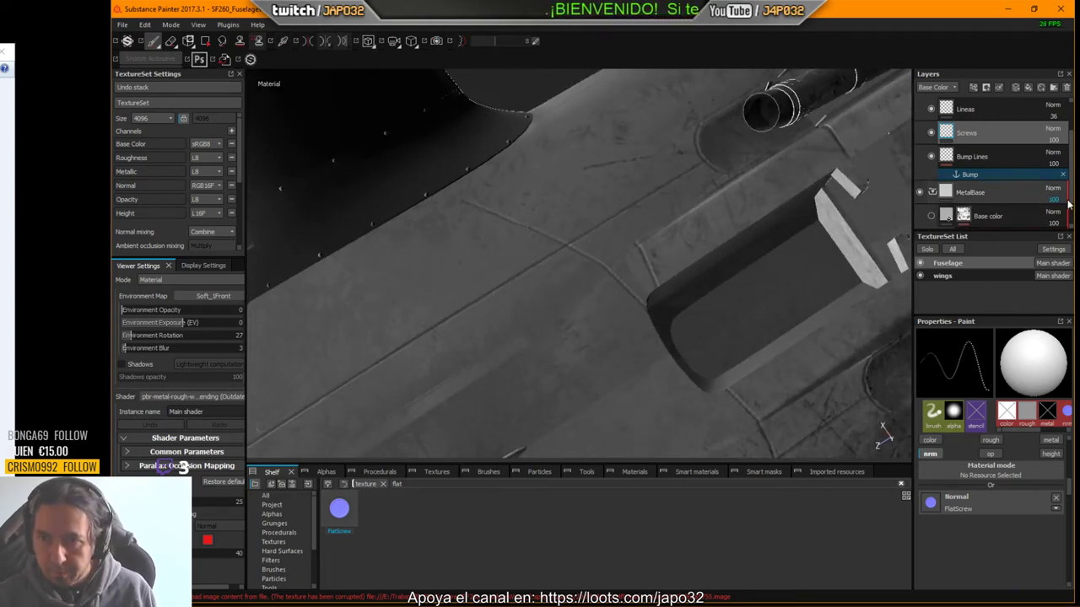
Step: Toggle the Bump Lines and Lineas layers to identify which holds the curved panel line, and select the Lineas layer
{"action": "scroll", "coordinate": [930, 154], "scroll_direction": "up", "scroll_amount": 2}
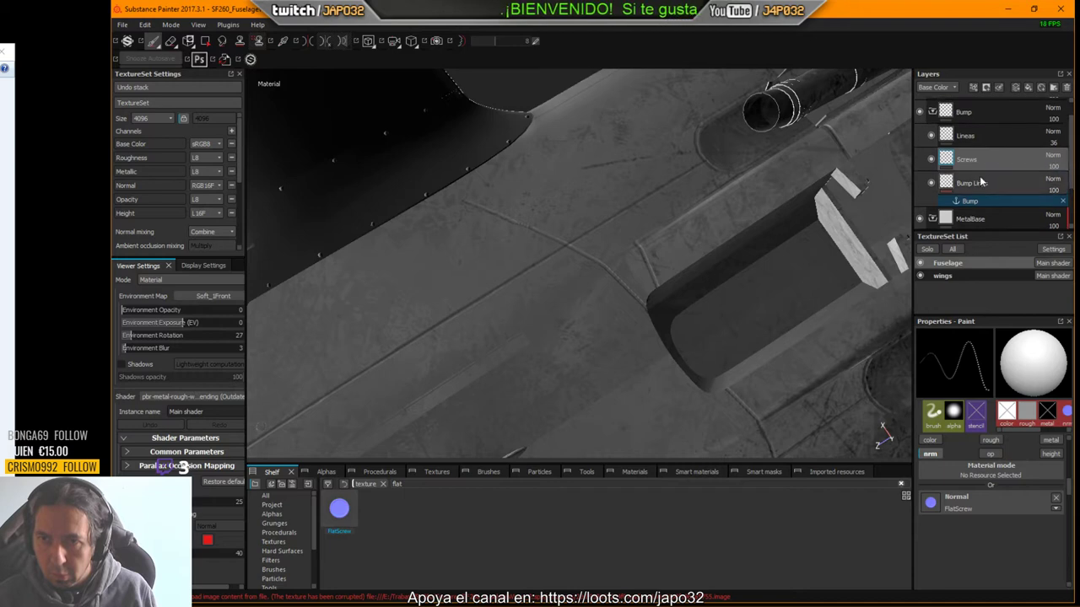
{"action": "left_click", "coordinate": [932, 184]}
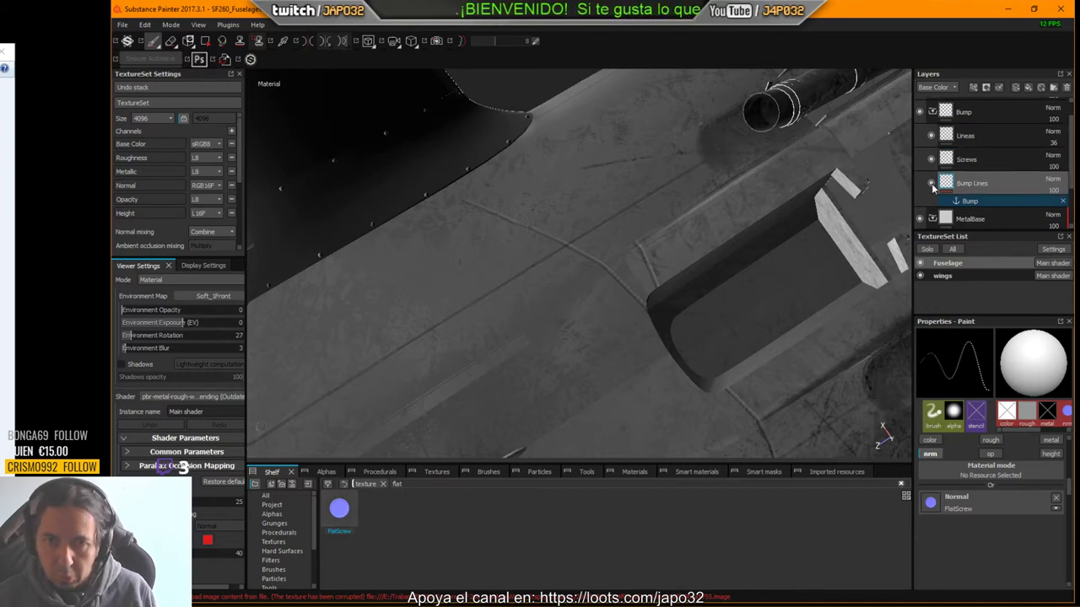
{"action": "left_click", "coordinate": [931, 137]}
{"action": "left_click", "coordinate": [931, 137]}
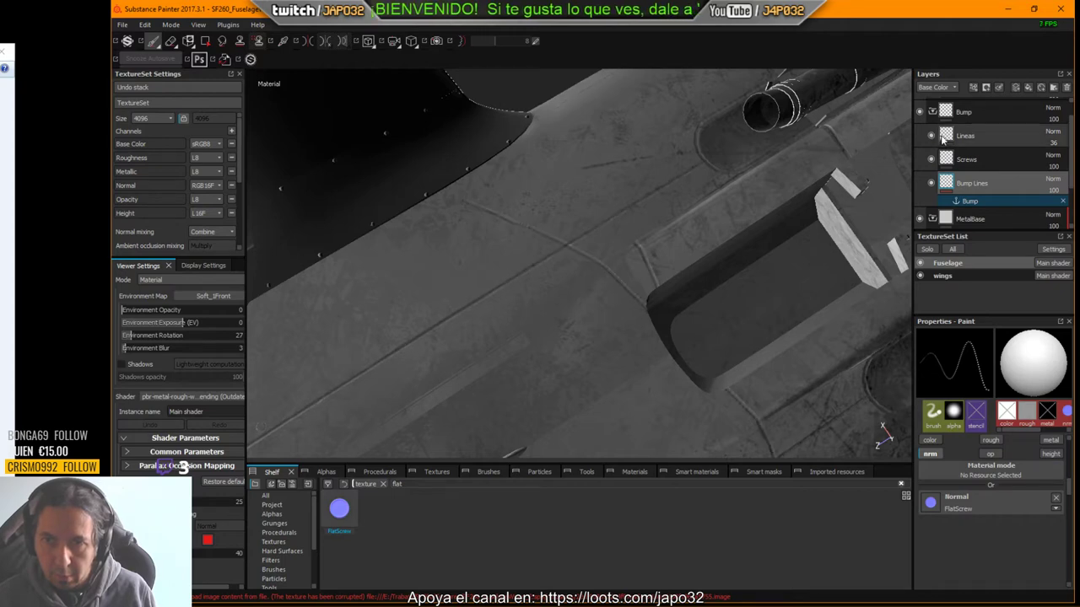
{"action": "left_click", "coordinate": [946, 140]}
Step: Try erasing the curved panel line beside the wheel bay from the Lineas layer and check the fuselage's opposite side, then undo the erasure
{"action": "mouse_move", "coordinate": [751, 277]}
{"action": "left_mouse_down", "text": "alt"}
{"action": "mouse_move", "coordinate": [742, 257]}
{"action": "mouse_move", "coordinate": [759, 283]}
{"action": "mouse_move", "coordinate": [775, 278]}
{"action": "left_mouse_up", "text": "alt"}
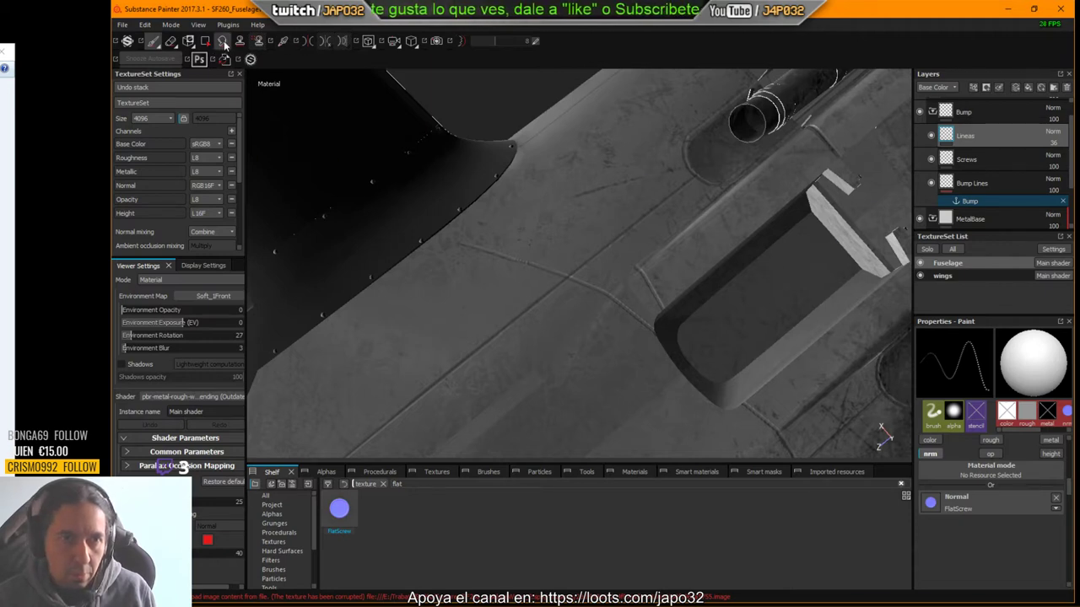
{"action": "left_click", "coordinate": [170, 41]}
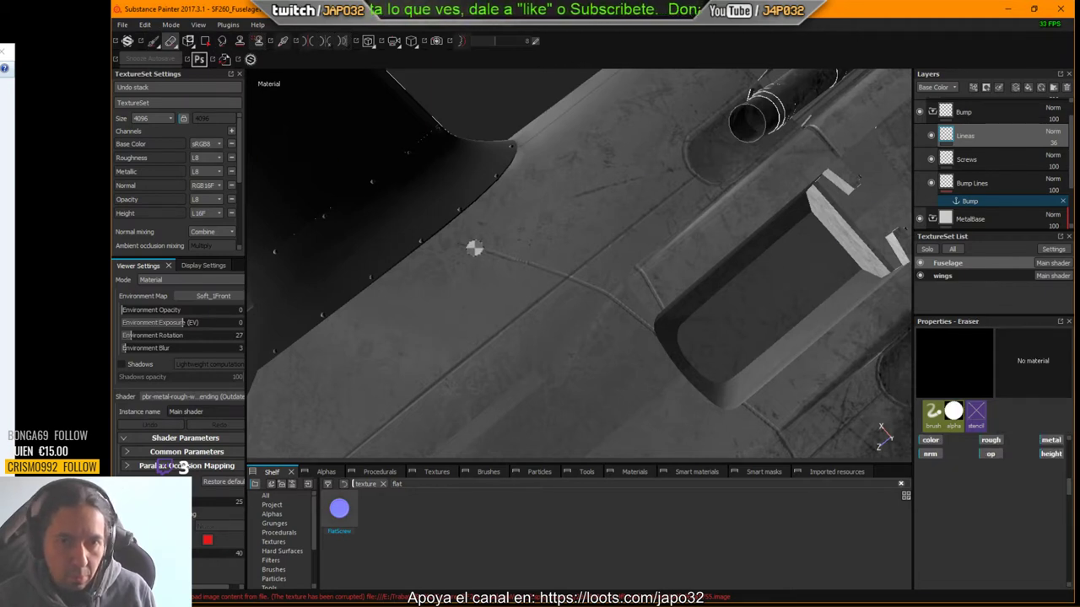
{"action": "left_click_drag", "start_coordinate": [474, 248], "coordinate": [469, 248]}
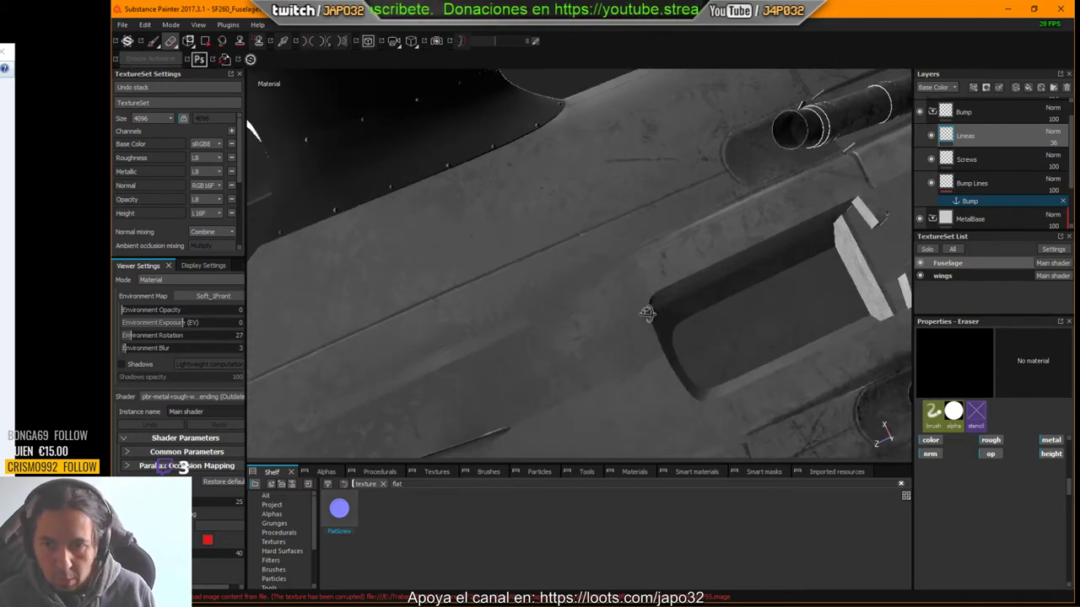
{"action": "middle_click_drag", "start_coordinate": [695, 332], "coordinate": [585, 94], "text": "alt"}
{"action": "left_click_drag", "start_coordinate": [584, 95], "coordinate": [309, 41], "text": "alt"}
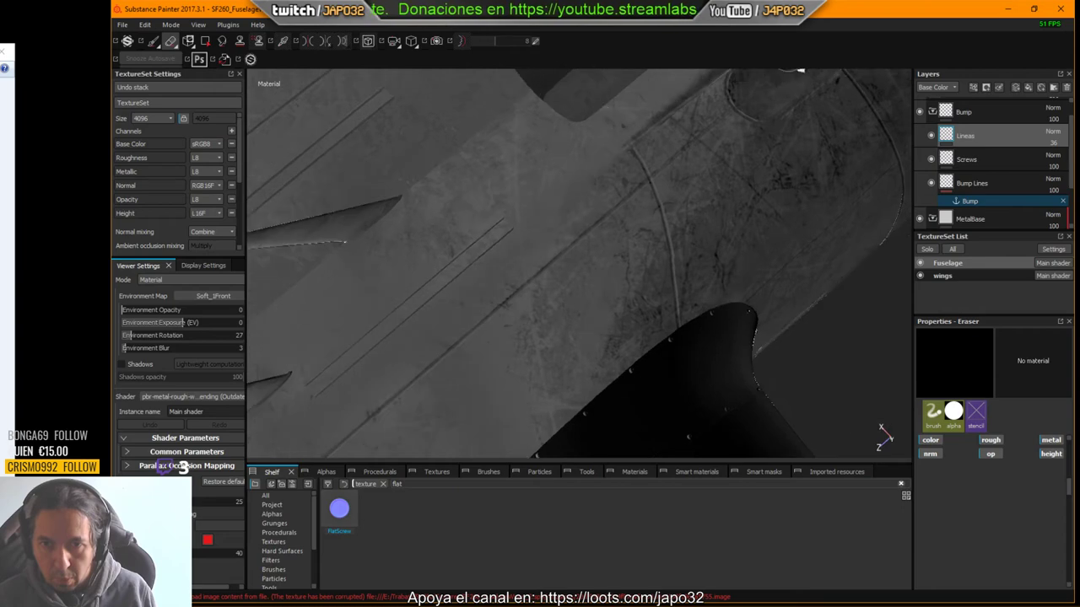
{"action": "left_click_drag", "start_coordinate": [712, 279], "coordinate": [602, 273], "text": "alt"}
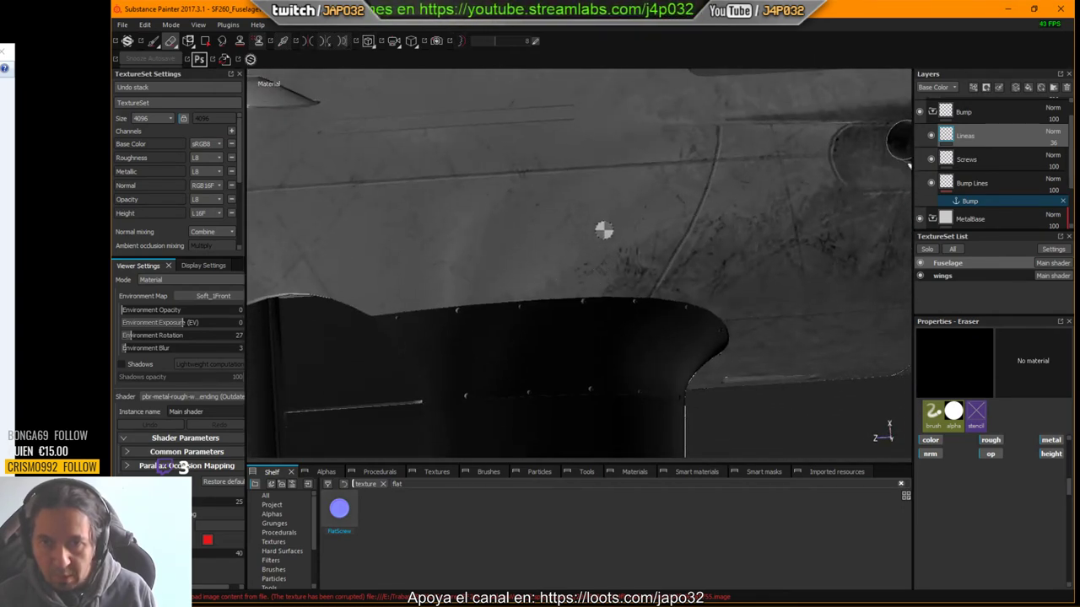
{"action": "left_click_drag", "start_coordinate": [616, 203], "coordinate": [610, 420], "text": "alt"}
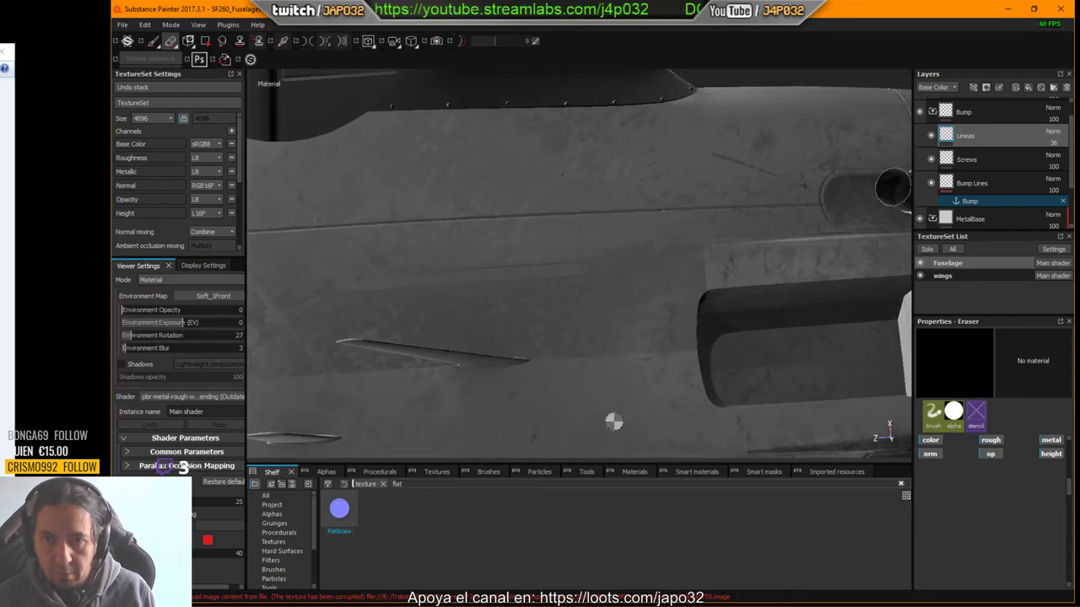
{"action": "key", "text": "ctrl"}
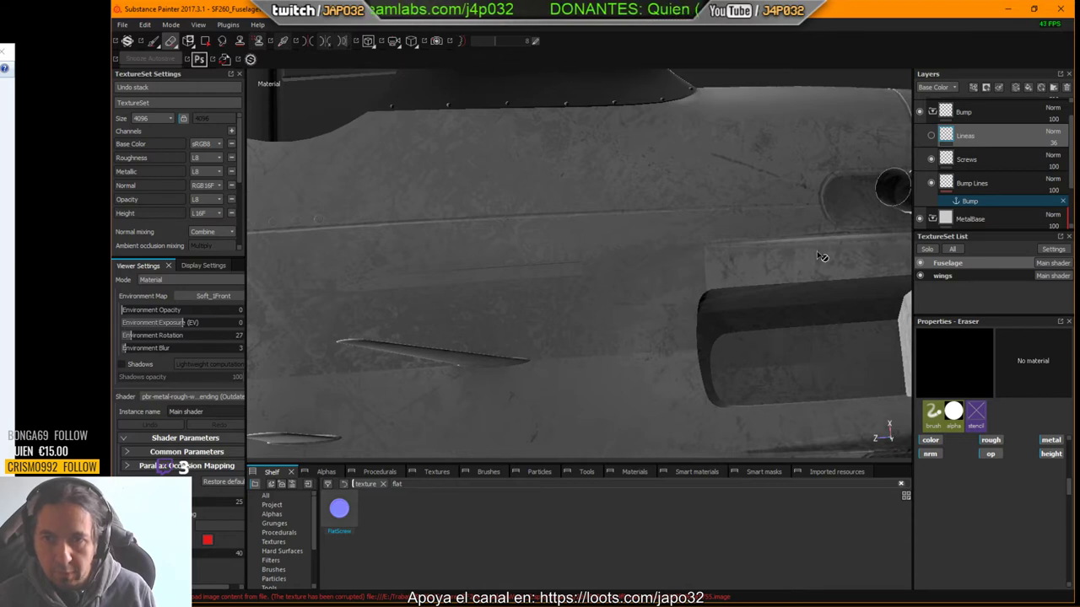
Step: Show the Lineas layer, erase the whole curved panel line beside the wheel bay, and check both sides of the fuselage
{"action": "left_click", "coordinate": [931, 137]}
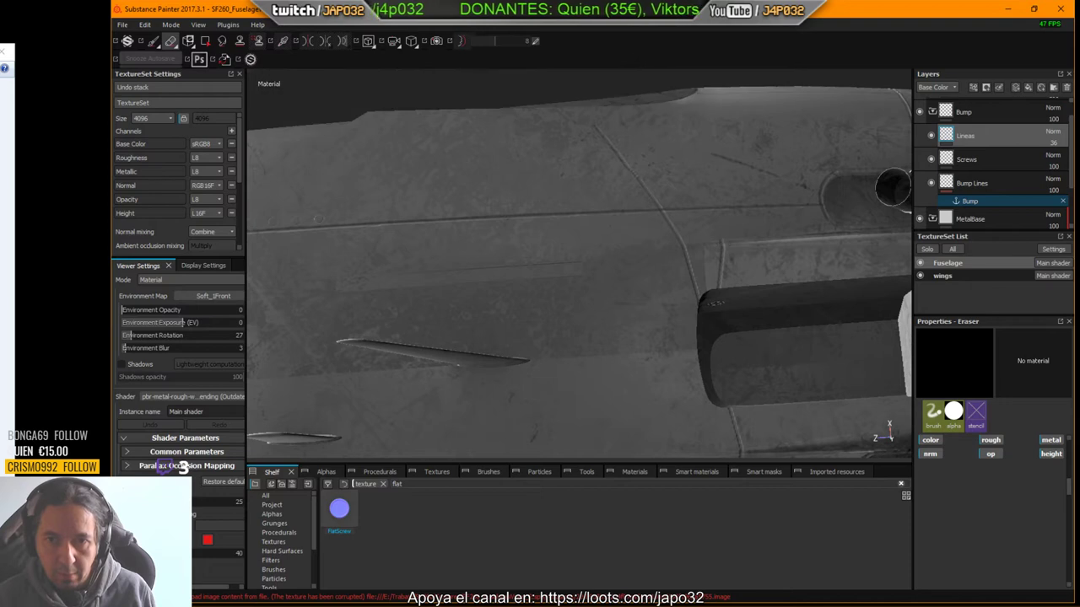
{"action": "left_click_drag", "start_coordinate": [668, 266], "coordinate": [692, 292]}
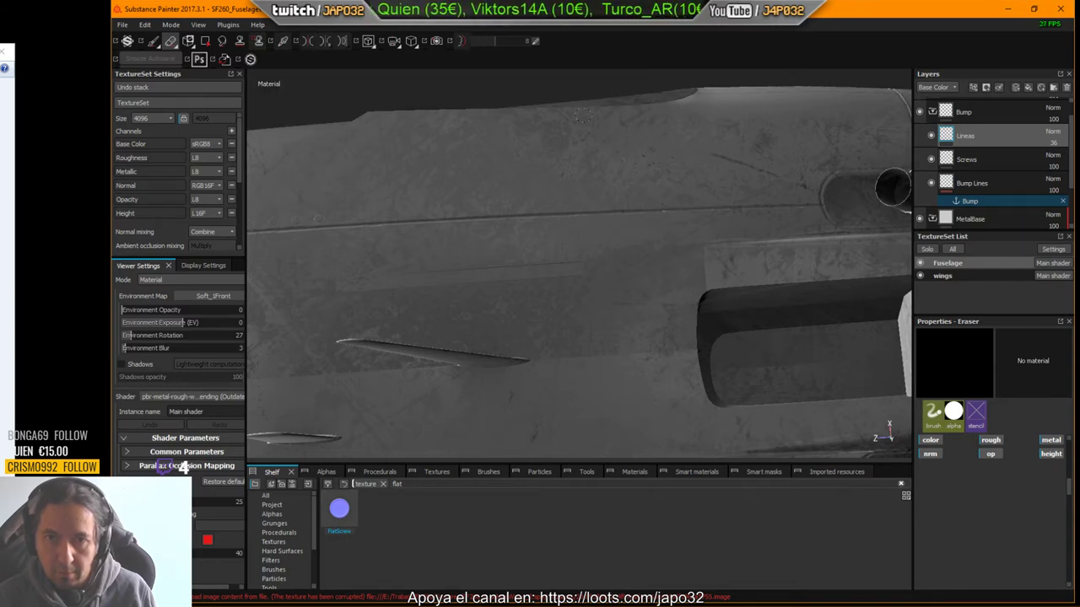
{"action": "left_click_drag", "start_coordinate": [667, 330], "coordinate": [639, 241], "text": "alt"}
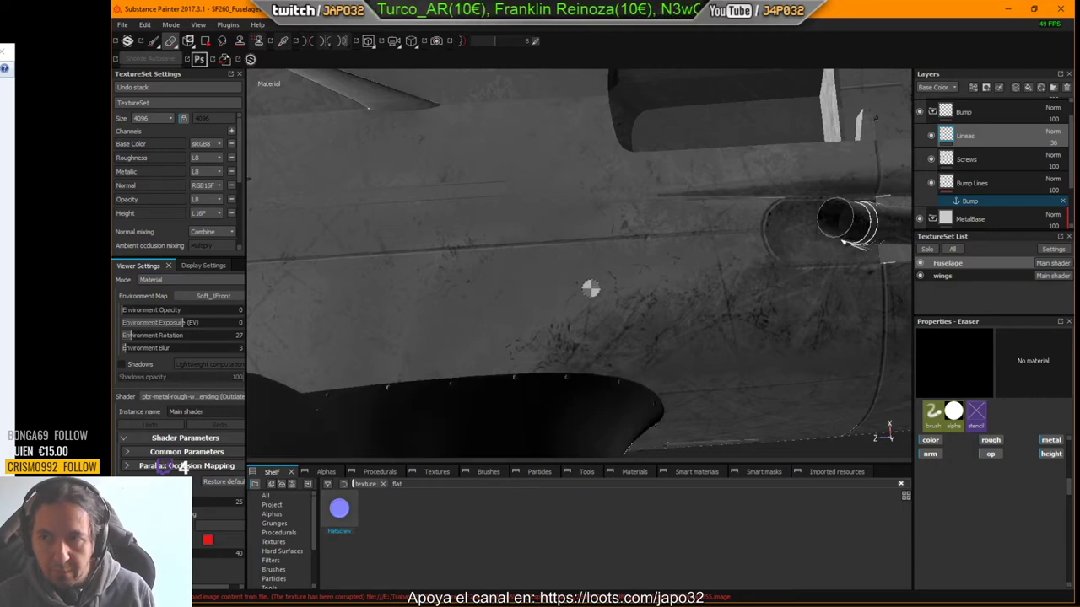
{"action": "left_click_drag", "start_coordinate": [590, 289], "coordinate": [667, 296], "text": "alt"}
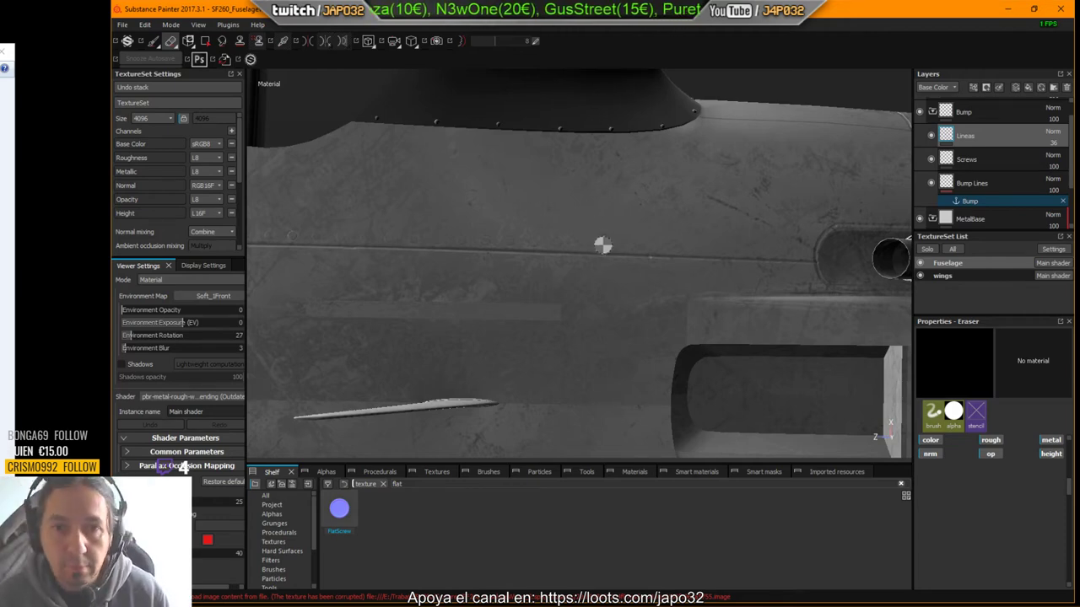
{"action": "mouse_move", "coordinate": [603, 245]}
{"action": "left_mouse_down", "text": "alt"}
{"action": "mouse_move", "coordinate": [653, 261]}
{"action": "mouse_move", "coordinate": [618, 251]}
{"action": "left_mouse_up", "text": "alt"}
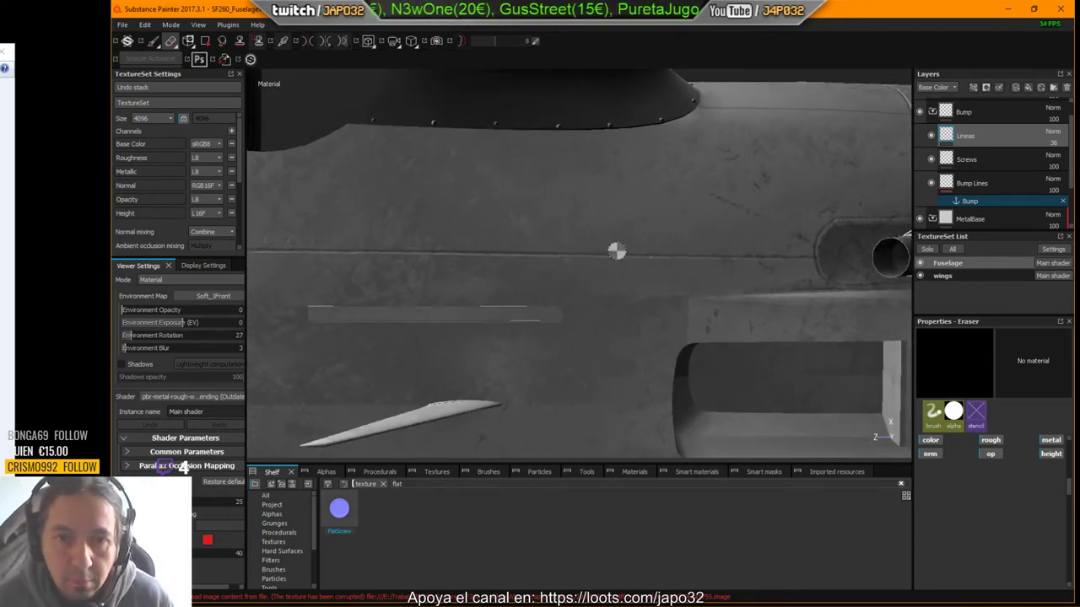
Step: Set up the FlatScrew brush on the Bump Lines layer, matching its size to the existing screws above the longitudinal panel line
{"action": "left_click", "coordinate": [154, 43]}
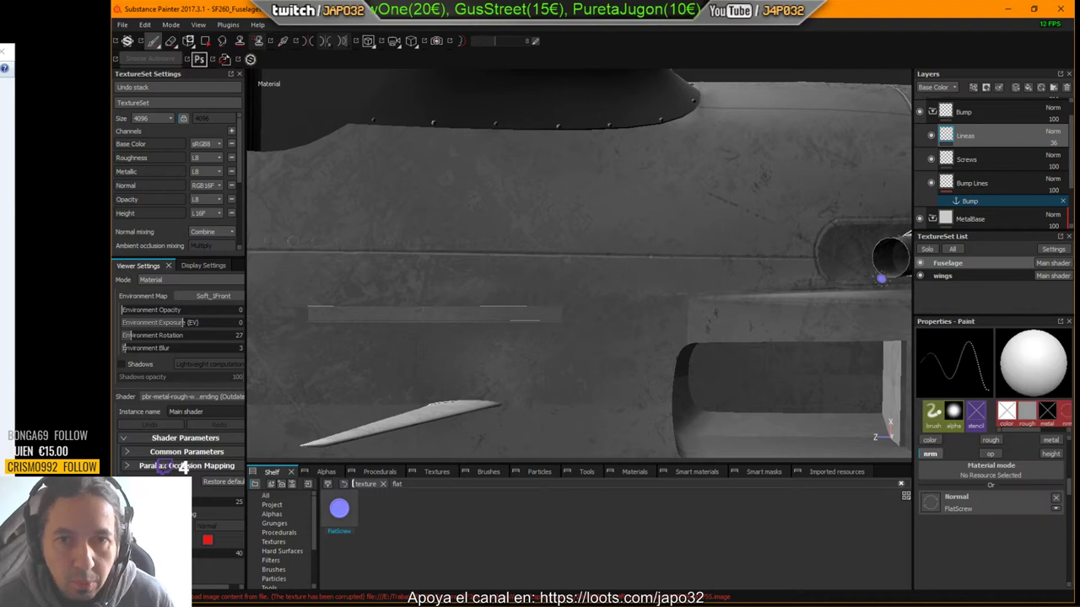
{"action": "middle_click_drag", "start_coordinate": [880, 277], "coordinate": [740, 262], "text": "alt"}
{"action": "left_click", "coordinate": [969, 187]}
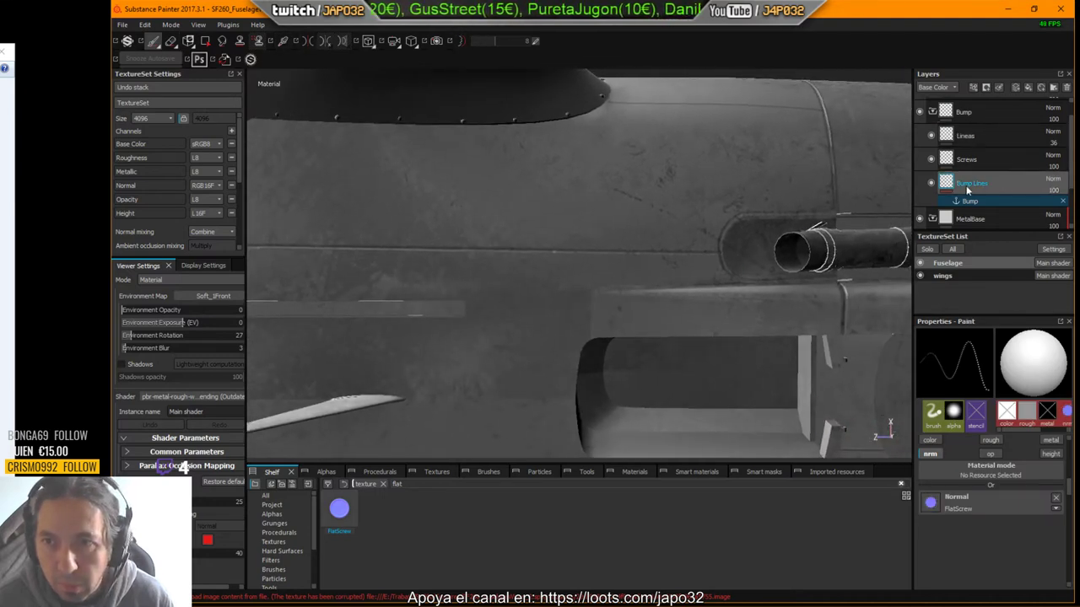
{"action": "mouse_move", "coordinate": [511, 245]}
{"action": "right_mouse_down", "text": "ctrl"}
{"action": "mouse_move", "coordinate": [557, 246]}
{"action": "mouse_move", "coordinate": [506, 245]}
{"action": "right_mouse_up", "text": "ctrl"}
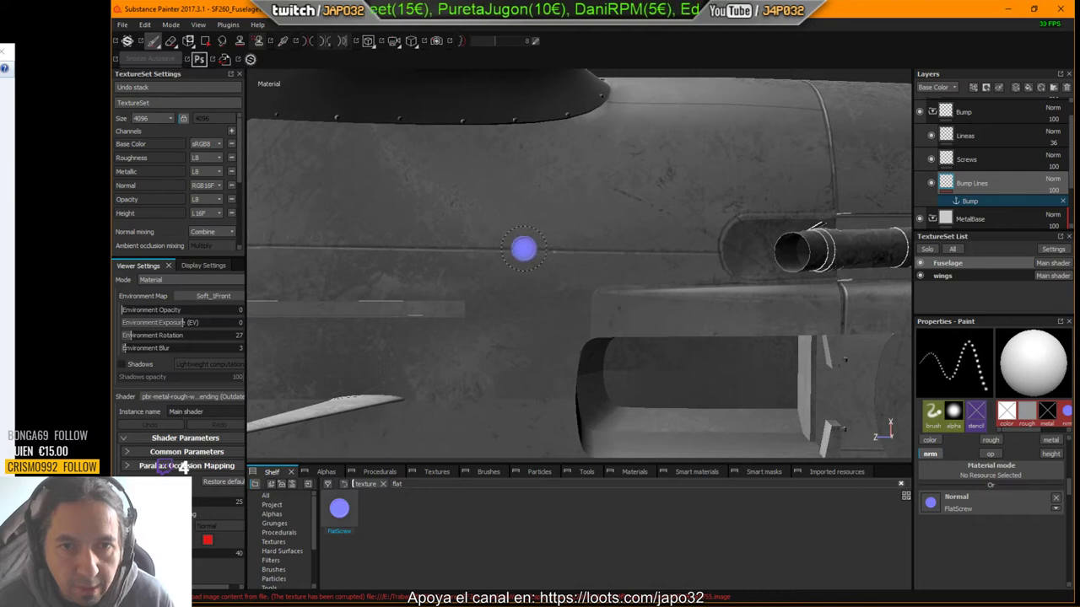
{"action": "middle_click_drag", "start_coordinate": [494, 246], "coordinate": [549, 261], "text": "alt"}
{"action": "mouse_move", "coordinate": [517, 257]}
{"action": "right_mouse_down", "text": "ctrl"}
{"action": "mouse_move", "coordinate": [531, 256]}
{"action": "mouse_move", "coordinate": [514, 258]}
{"action": "right_mouse_up", "text": "ctrl"}
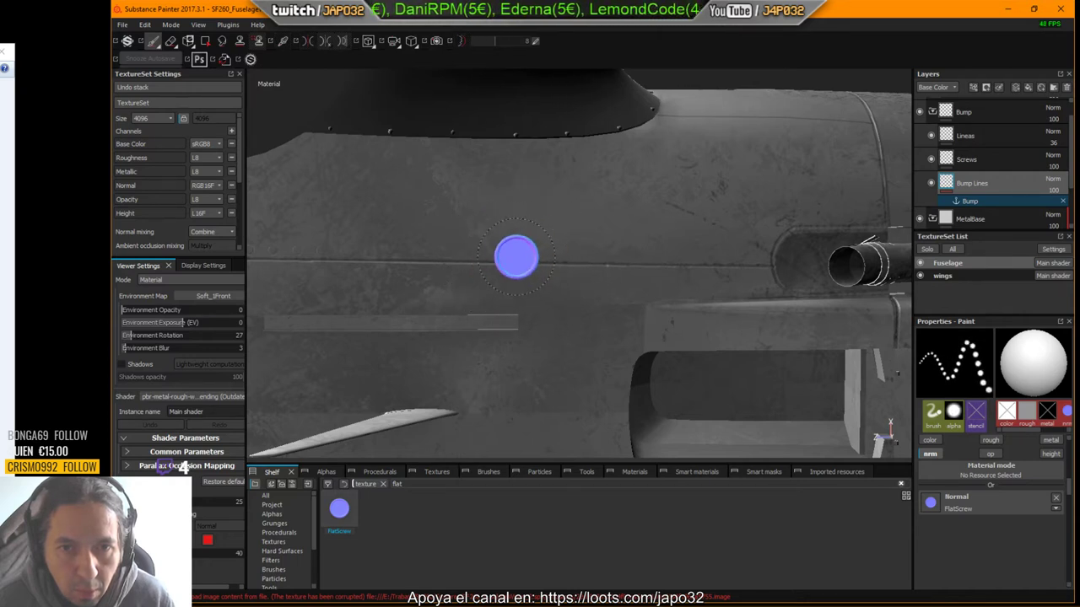
{"action": "scroll", "coordinate": [534, 278], "scroll_direction": "up", "scroll_amount": 5}
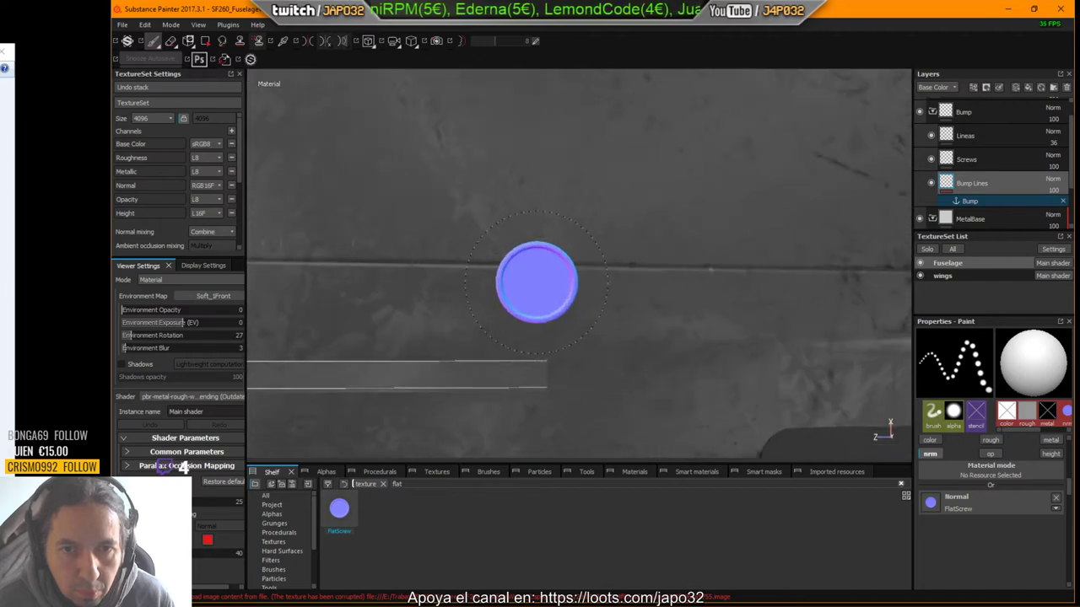
{"action": "scroll", "coordinate": [537, 282], "scroll_direction": "up", "scroll_amount": 4}
{"action": "mouse_move", "coordinate": [556, 236]}
{"action": "right_mouse_down", "text": "ctrl"}
{"action": "mouse_move", "coordinate": [511, 235]}
{"action": "mouse_move", "coordinate": [547, 221]}
{"action": "mouse_move", "coordinate": [544, 203]}
{"action": "right_mouse_up", "text": "ctrl"}
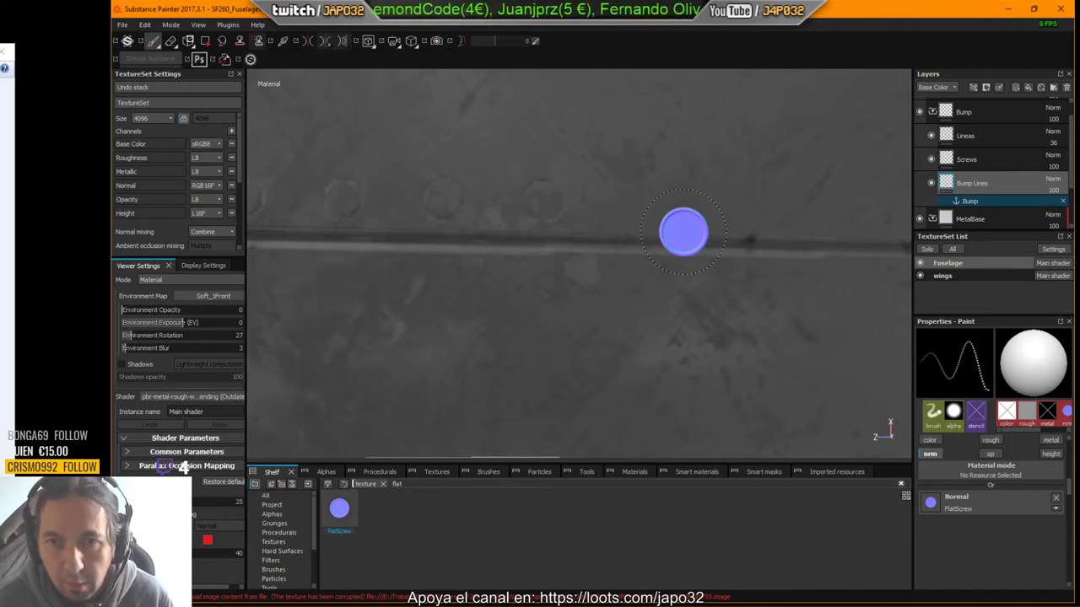
Step: Continue the straight row of flat screws above the longitudinal panel line from its last screw forward to the exhaust recess
{"action": "right_click_drag", "start_coordinate": [684, 231], "coordinate": [431, 211], "text": "alt"}
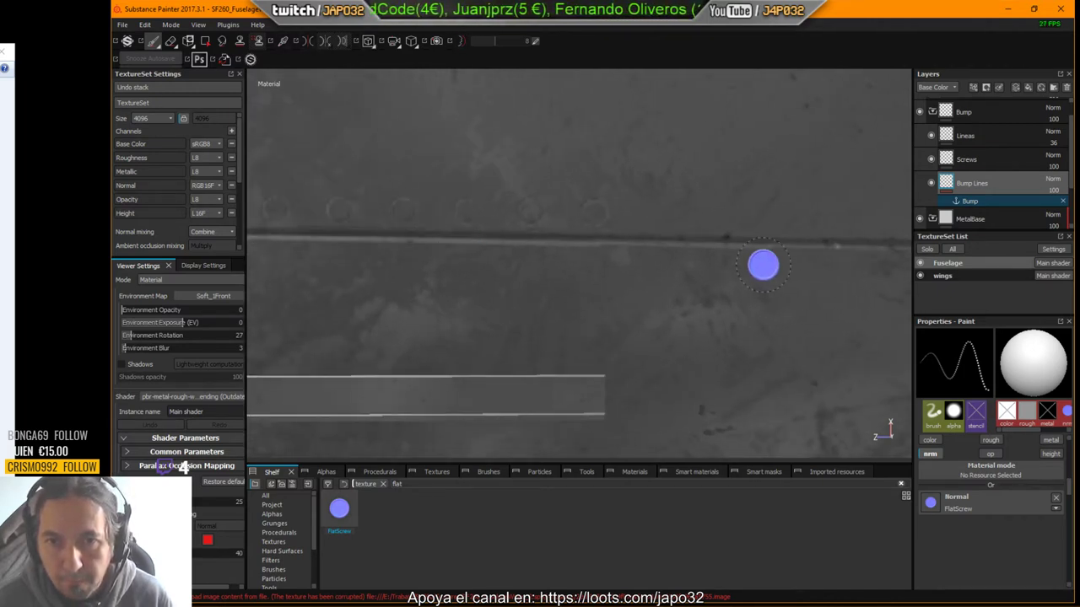
{"action": "mouse_move", "coordinate": [762, 263]}
{"action": "middle_mouse_down", "text": "alt"}
{"action": "mouse_move", "coordinate": [505, 268]}
{"action": "mouse_move", "coordinate": [427, 244]}
{"action": "mouse_move", "coordinate": [354, 273]}
{"action": "middle_mouse_up", "text": "alt"}
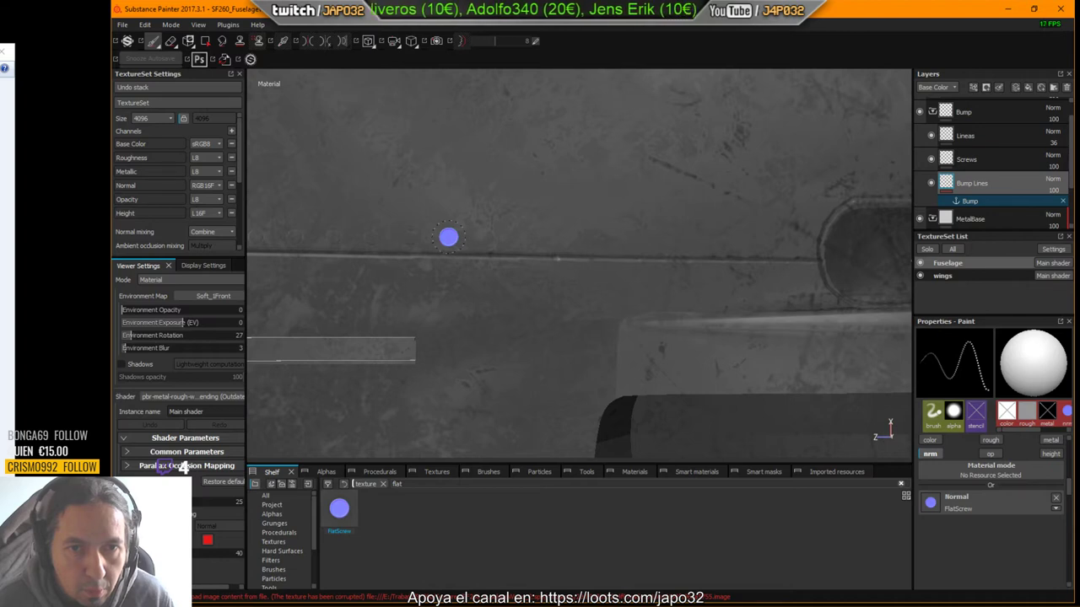
{"action": "mouse_move", "coordinate": [449, 237]}
{"action": "right_mouse_down", "text": "ctrl"}
{"action": "mouse_move", "coordinate": [482, 237]}
{"action": "mouse_move", "coordinate": [430, 237]}
{"action": "right_mouse_up", "text": "ctrl"}
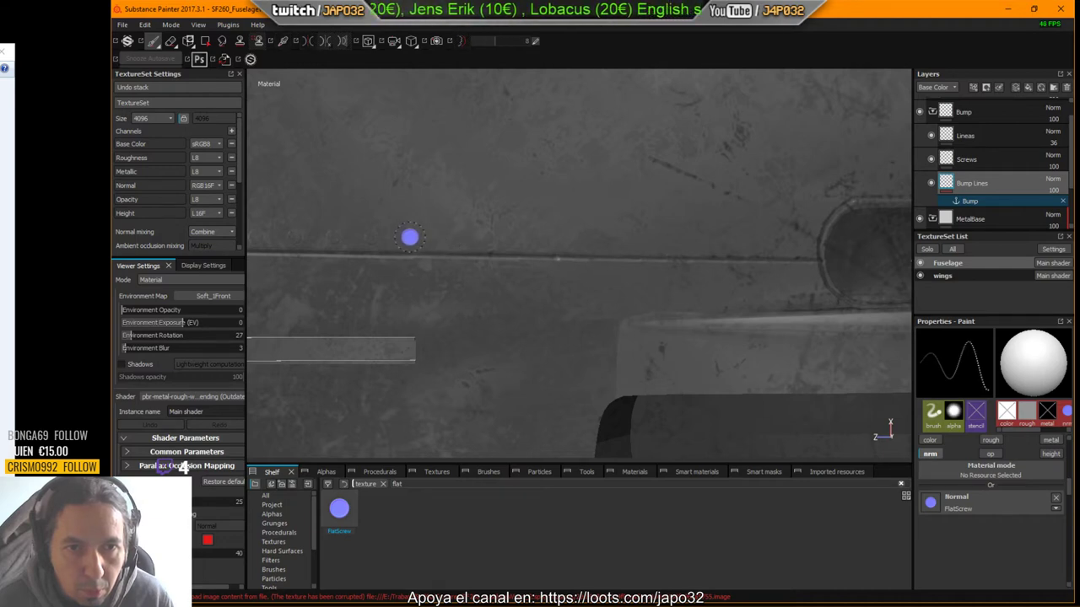
{"action": "key", "text": "ctrl"}
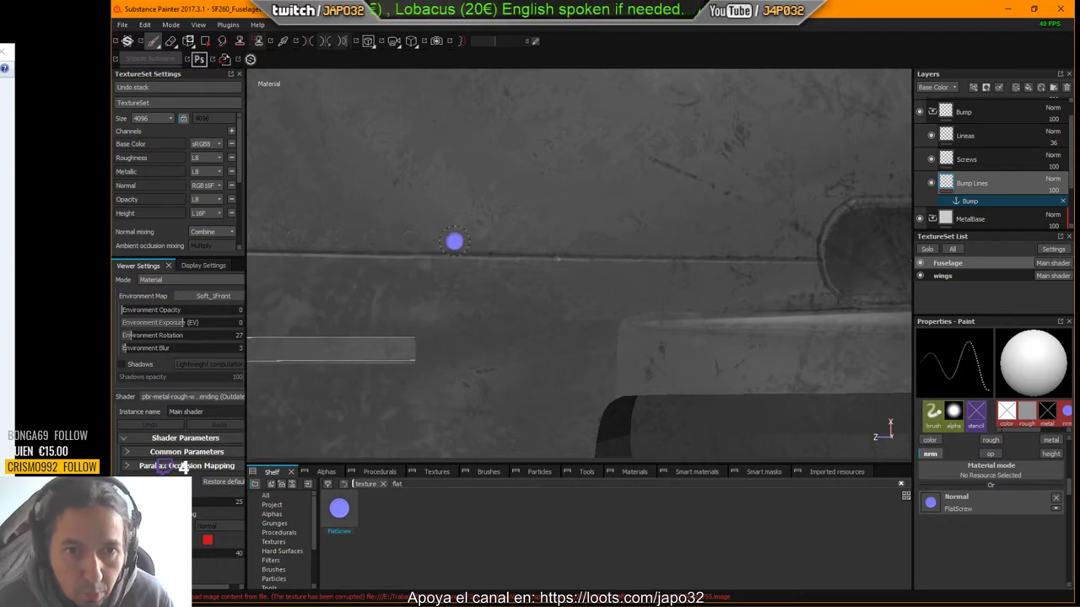
{"action": "key", "text": "ctrl"}
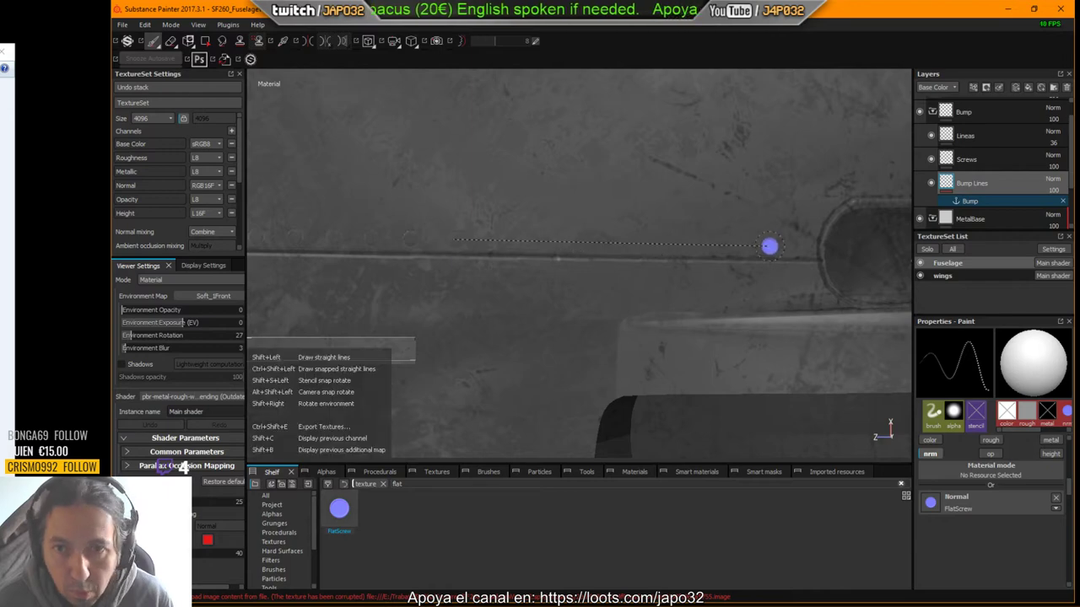
Step: Paint flat screws around the curved rear end of the exhaust recess, following its outline up to the upper edge
{"action": "left_click_drag", "start_coordinate": [733, 282], "coordinate": [701, 320], "text": "alt"}
{"action": "middle_click_drag", "start_coordinate": [745, 228], "coordinate": [422, 337], "text": "alt"}
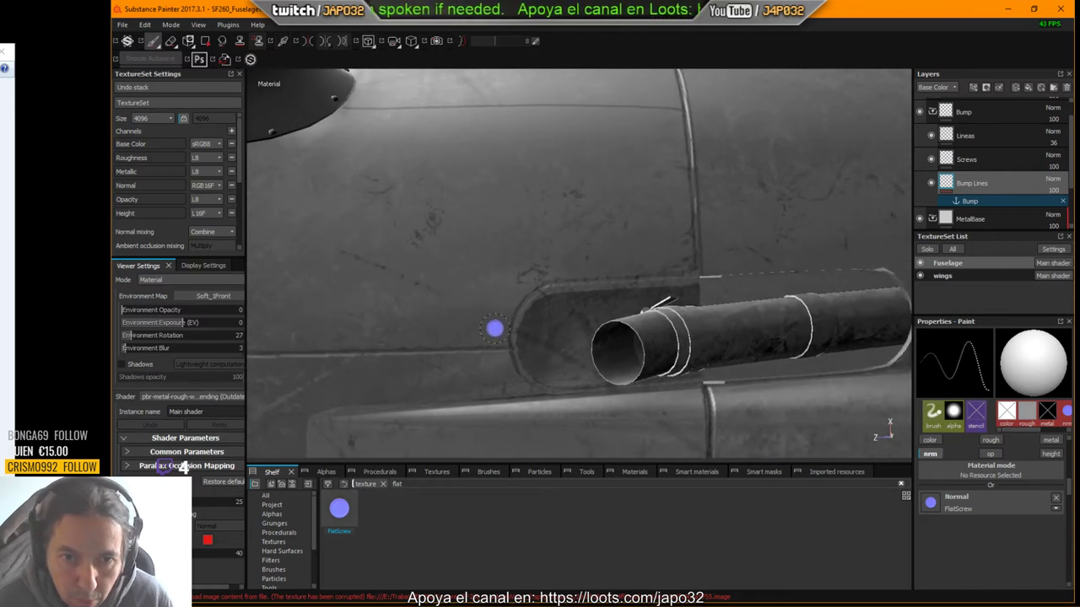
{"action": "left_click_drag", "start_coordinate": [498, 328], "coordinate": [494, 319], "text": "alt"}
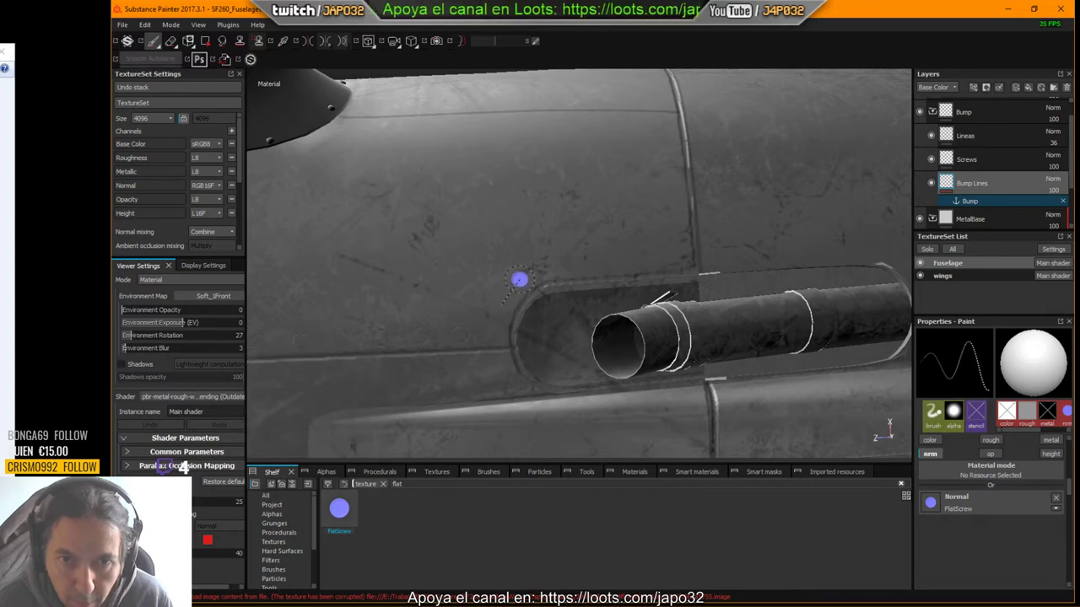
{"action": "left_click", "coordinate": [553, 264], "text": "shift"}
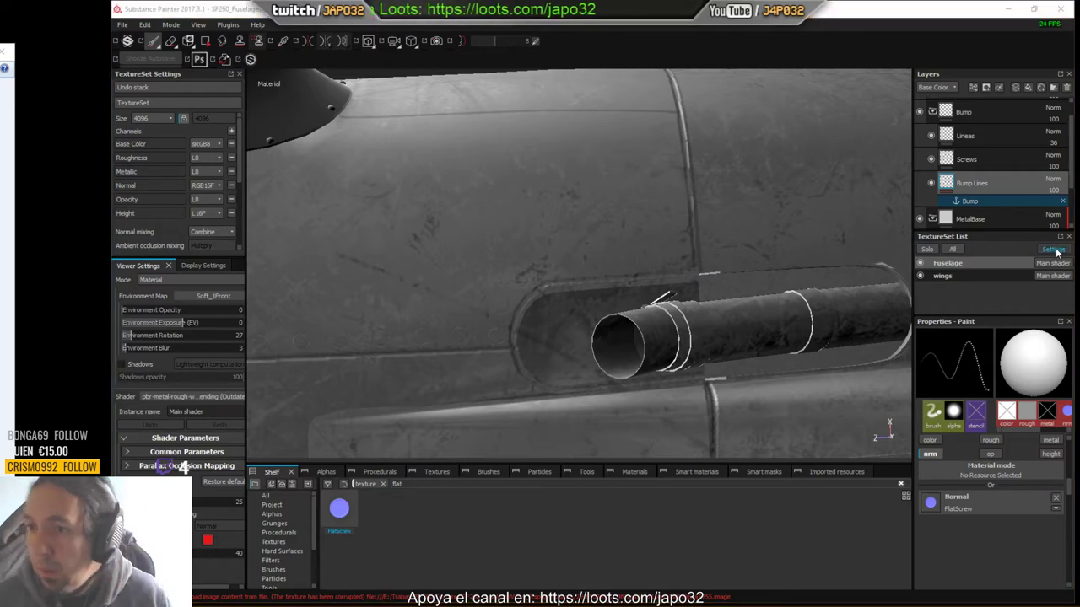
Step: Paint a straight row of flat screws along the upper longitudinal panel line between the vertical panel line and the wing root fairing
{"action": "left_click_drag", "start_coordinate": [761, 289], "coordinate": [685, 332], "text": "alt"}
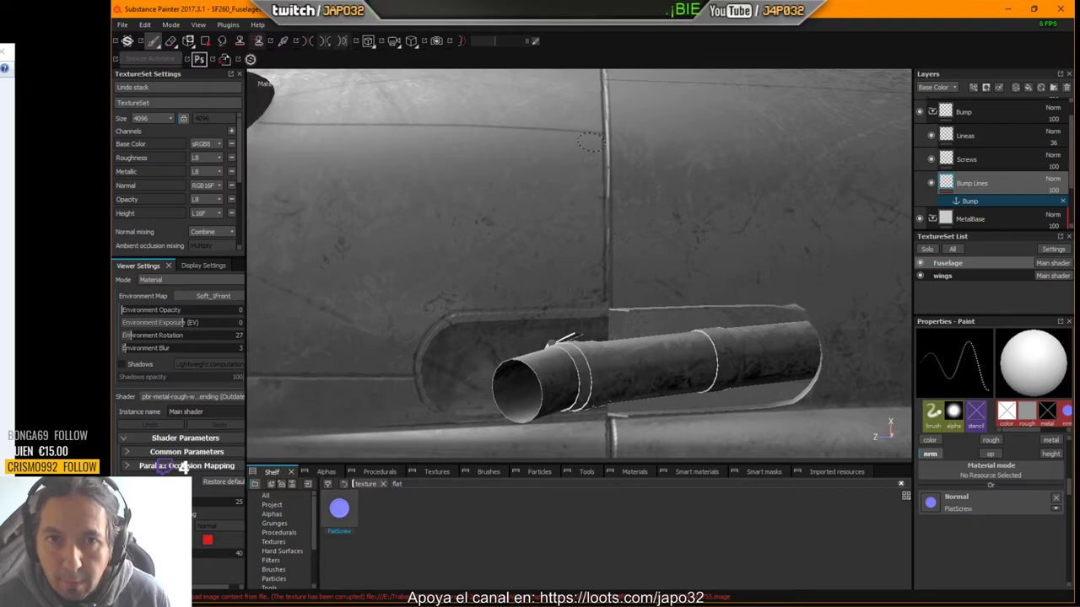
{"action": "left_click_drag", "start_coordinate": [630, 164], "coordinate": [634, 241], "text": "alt"}
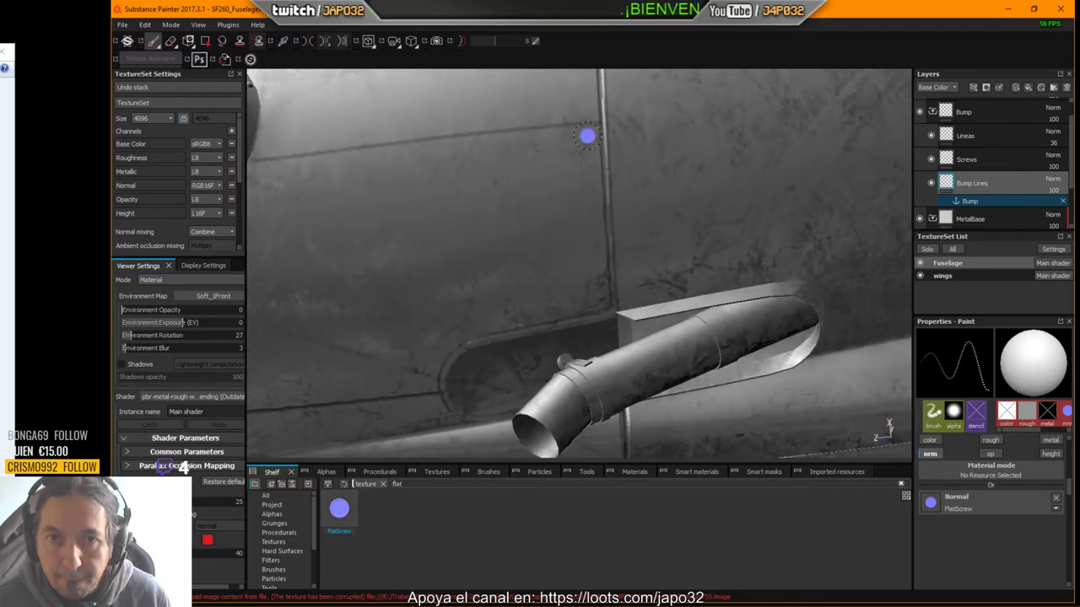
{"action": "middle_click_drag", "start_coordinate": [641, 185], "coordinate": [743, 211], "text": "alt"}
{"action": "mouse_move", "coordinate": [743, 212]}
{"action": "left_mouse_down", "text": "alt"}
{"action": "mouse_move", "coordinate": [766, 188]}
{"action": "mouse_move", "coordinate": [759, 174]}
{"action": "mouse_move", "coordinate": [730, 212]}
{"action": "mouse_move", "coordinate": [733, 203]}
{"action": "left_mouse_up", "text": "alt"}
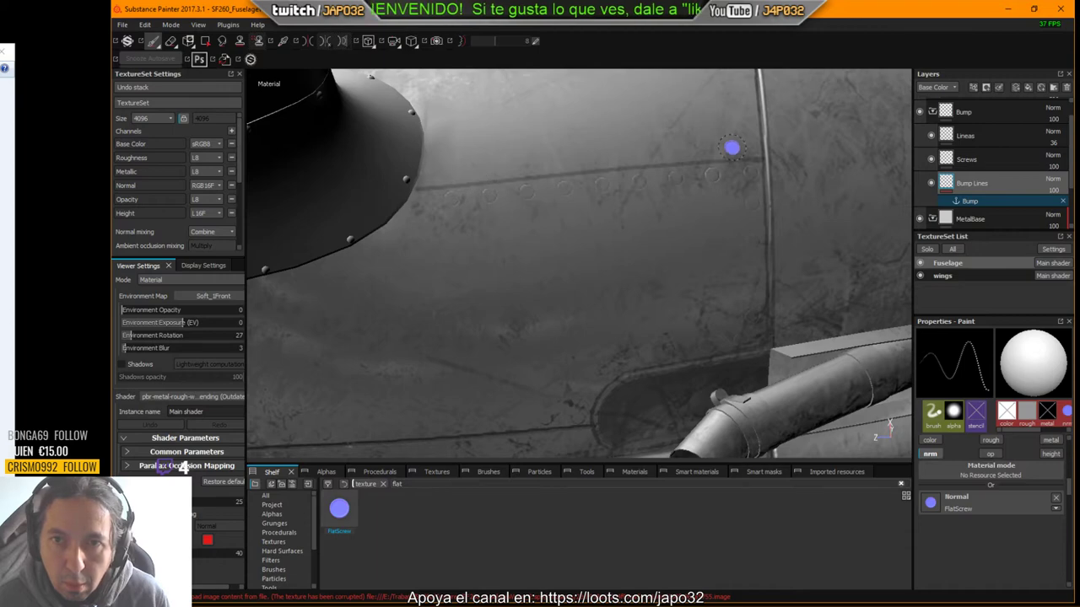
Step: Examine the fuselage panel lines from the wing root forward past the vertical line and around the exhaust pipes
{"action": "mouse_move", "coordinate": [704, 161]}
{"action": "left_mouse_down", "text": "alt"}
{"action": "mouse_move", "coordinate": [701, 200]}
{"action": "mouse_move", "coordinate": [701, 186]}
{"action": "mouse_move", "coordinate": [498, 175]}
{"action": "mouse_move", "coordinate": [809, 272]}
{"action": "mouse_move", "coordinate": [852, 254]}
{"action": "left_mouse_up", "text": "alt"}
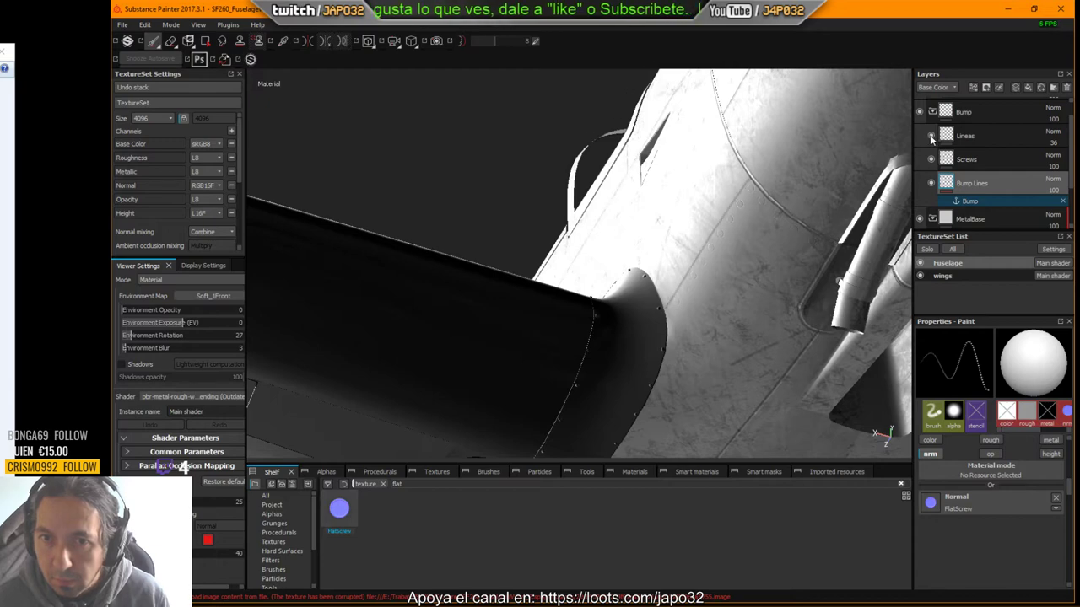
{"action": "left_click_drag", "start_coordinate": [870, 207], "coordinate": [704, 250], "text": "alt"}
{"action": "mouse_move", "coordinate": [611, 230]}
{"action": "left_mouse_down", "text": "alt"}
{"action": "mouse_move", "coordinate": [621, 290]}
{"action": "mouse_move", "coordinate": [510, 319]}
{"action": "left_mouse_up", "text": "alt"}
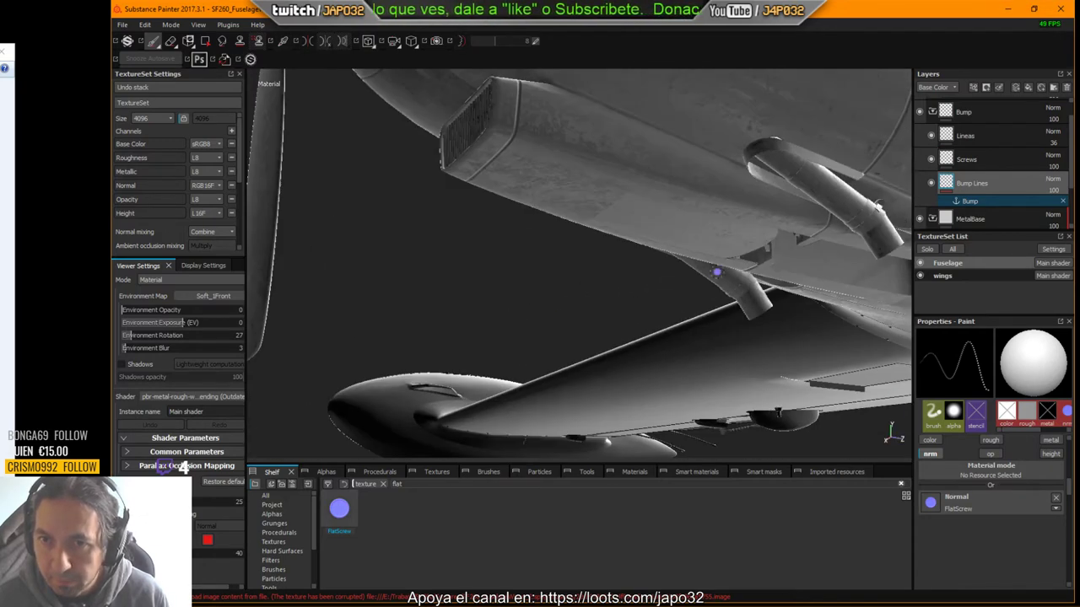
{"action": "middle_click_drag", "start_coordinate": [717, 272], "coordinate": [631, 364], "text": "alt"}
{"action": "left_click_drag", "start_coordinate": [632, 363], "coordinate": [683, 376], "text": "alt"}
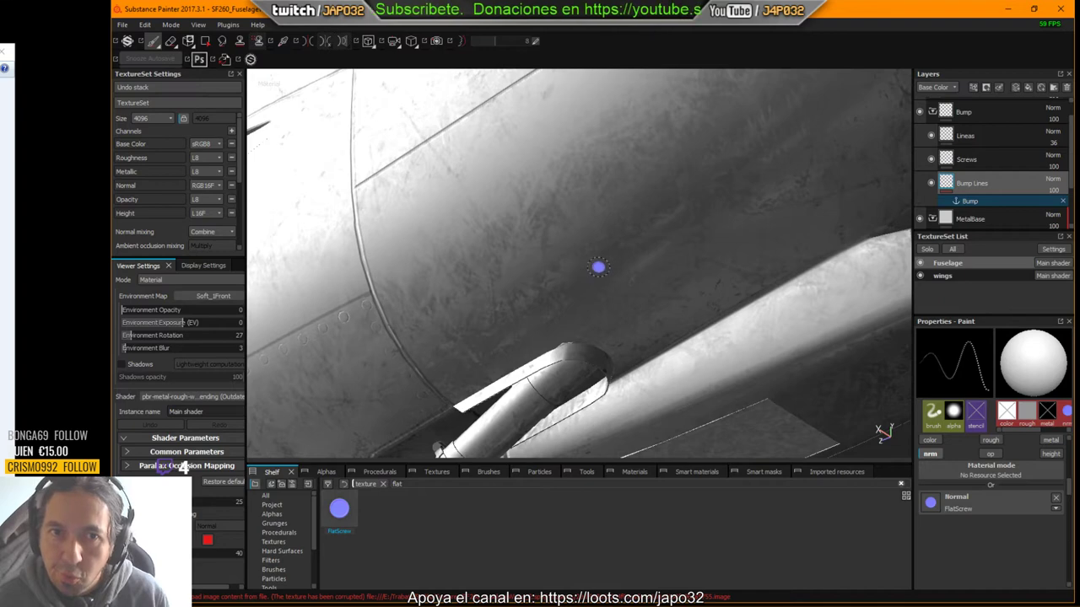
Step: Try to clone the flat screws from below the upper longitudinal panel line to above it on the Lineas layer
{"action": "left_click_drag", "start_coordinate": [598, 266], "coordinate": [149, 362], "text": "alt"}
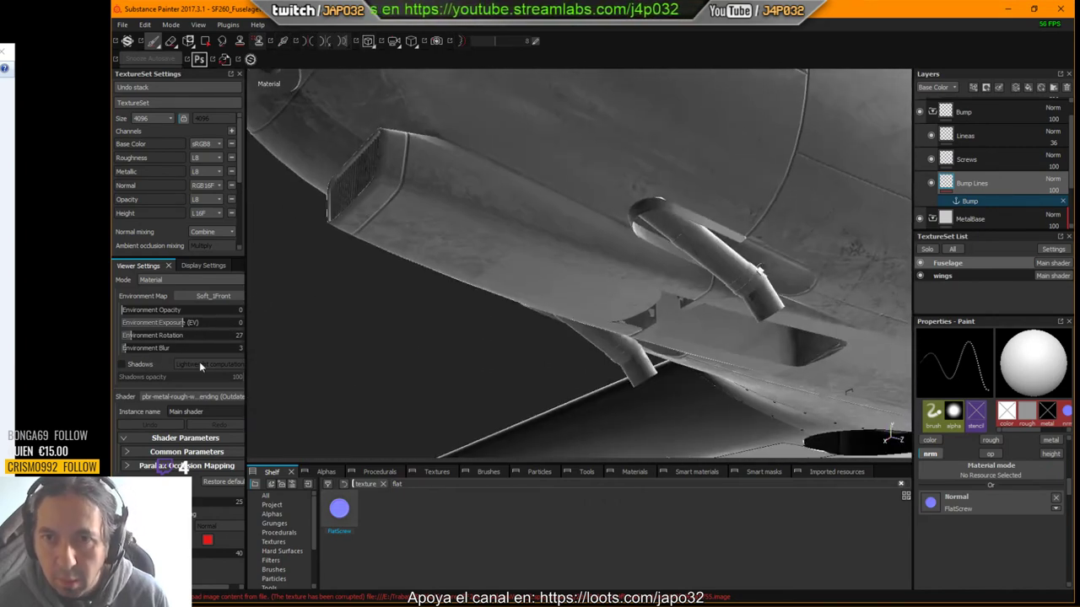
{"action": "middle_click_drag", "start_coordinate": [759, 270], "coordinate": [514, 333], "text": "alt"}
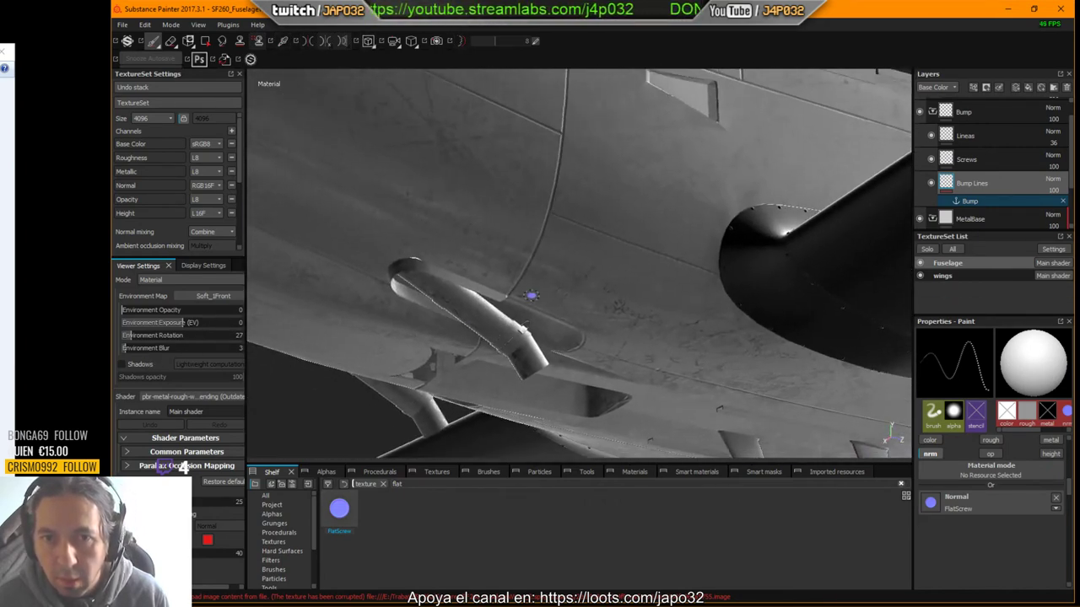
{"action": "left_click_drag", "start_coordinate": [532, 296], "coordinate": [587, 247], "text": "alt"}
{"action": "middle_click_drag", "start_coordinate": [548, 255], "coordinate": [691, 245], "text": "alt"}
{"action": "left_click", "coordinate": [957, 138]}
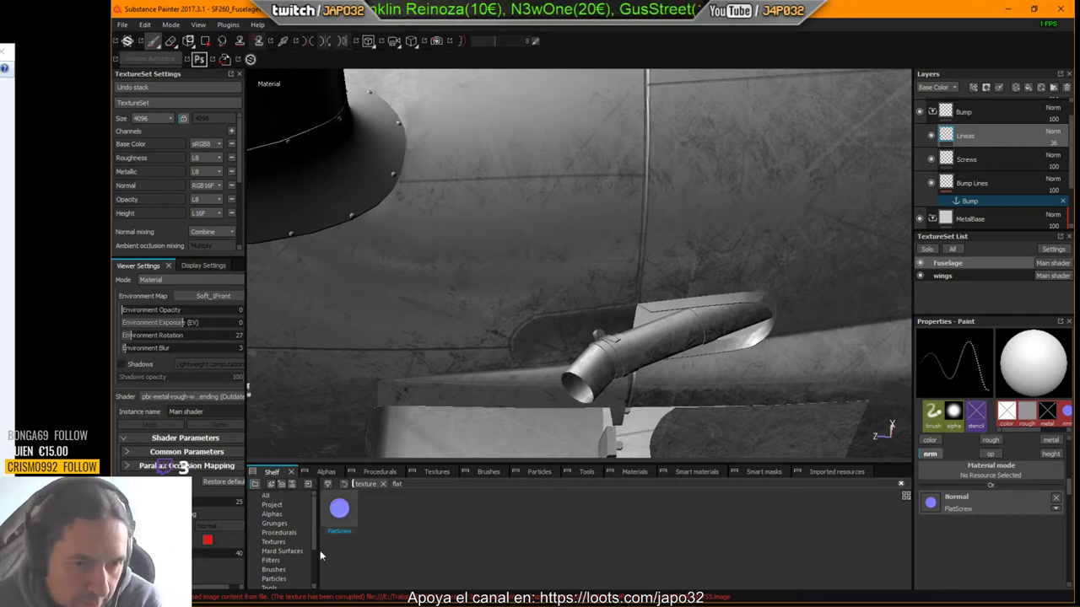
{"action": "left_click", "coordinate": [274, 569]}
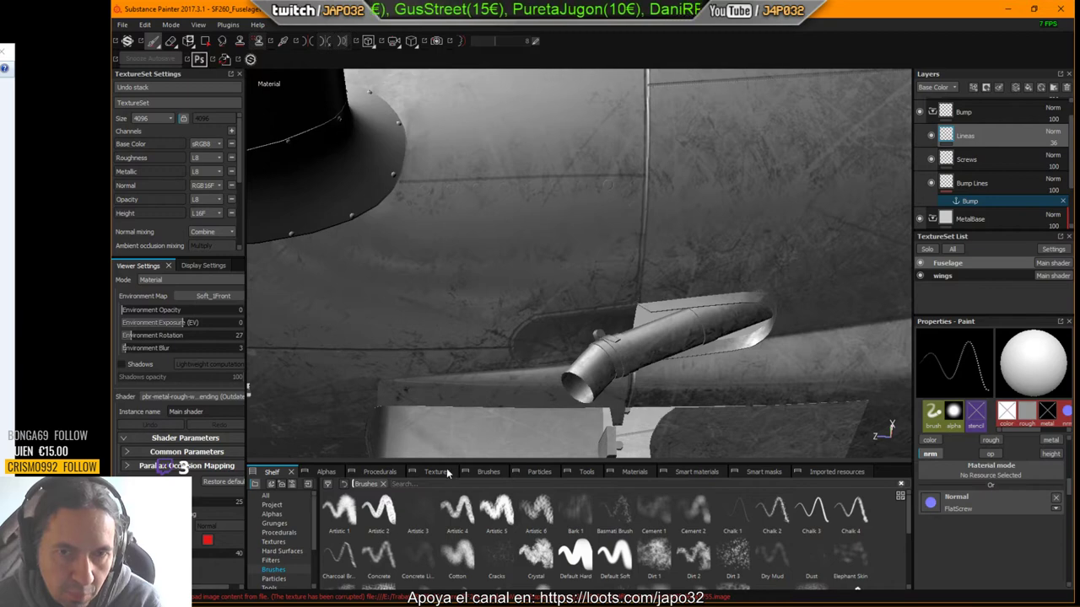
{"action": "left_click_drag", "start_coordinate": [643, 121], "coordinate": [646, 169], "text": "alt"}
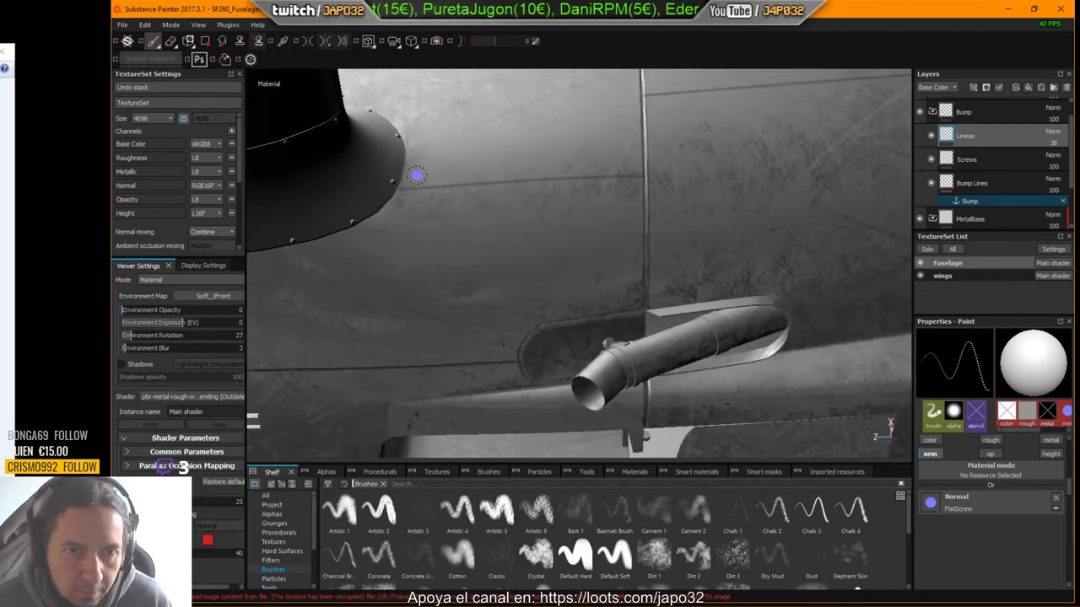
{"action": "left_click", "coordinate": [239, 40]}
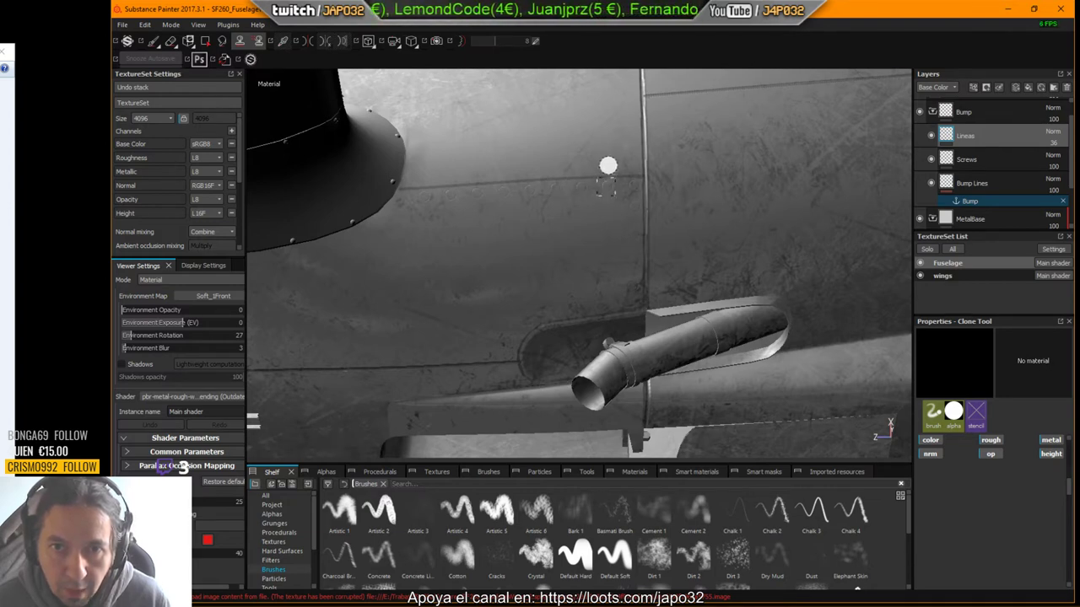
{"action": "left_click_drag", "start_coordinate": [608, 165], "coordinate": [594, 165]}
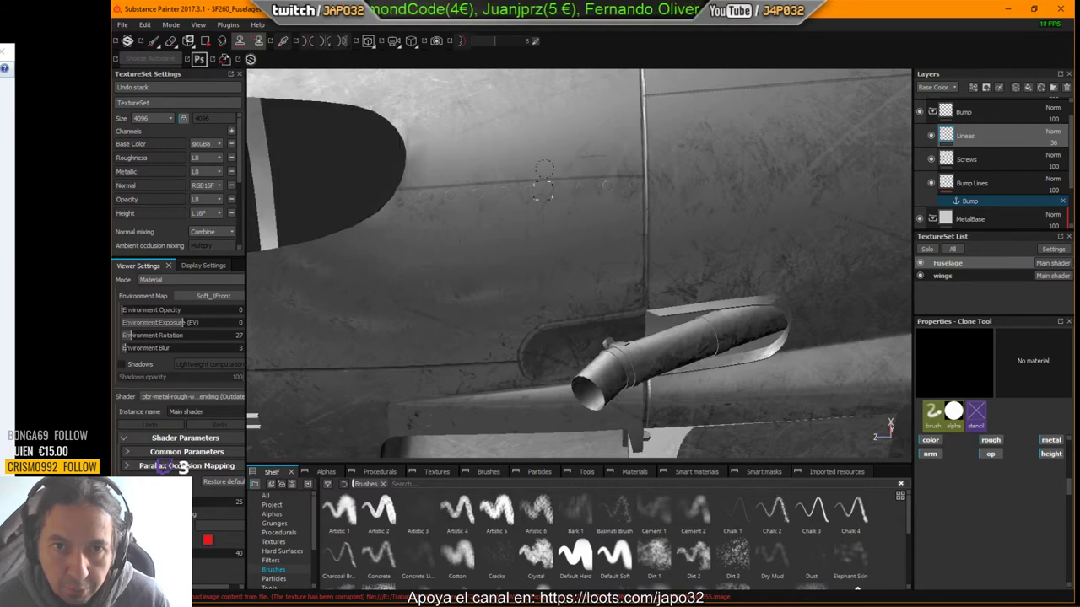
Step: Try the same cloning of flat screws across the upper panel line on the Screws layer, and return to the paint brush
{"action": "left_click", "coordinate": [967, 163]}
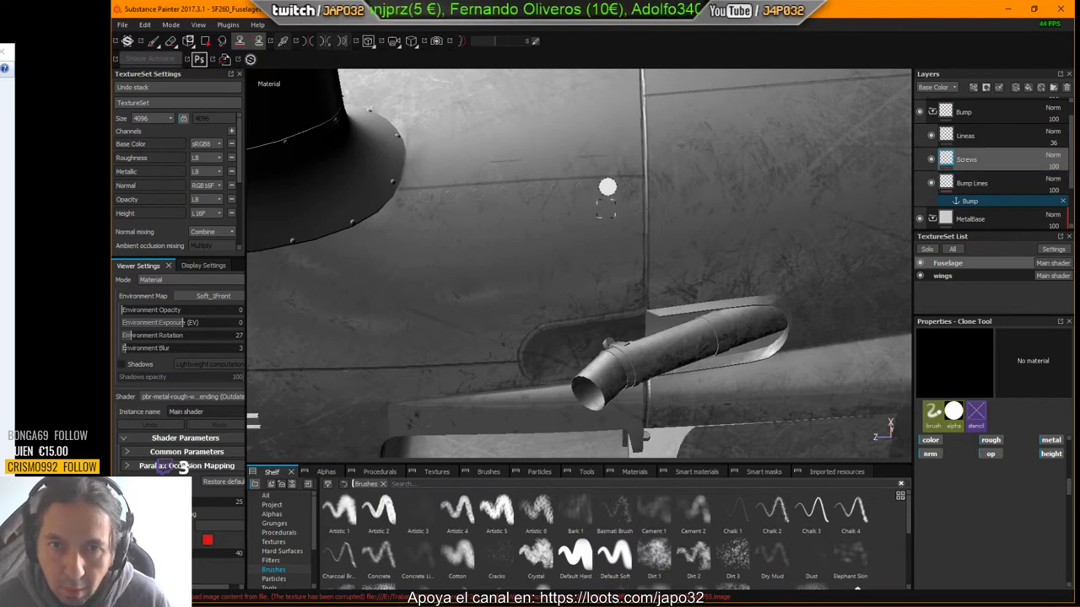
{"action": "left_click_drag", "start_coordinate": [609, 163], "coordinate": [593, 165]}
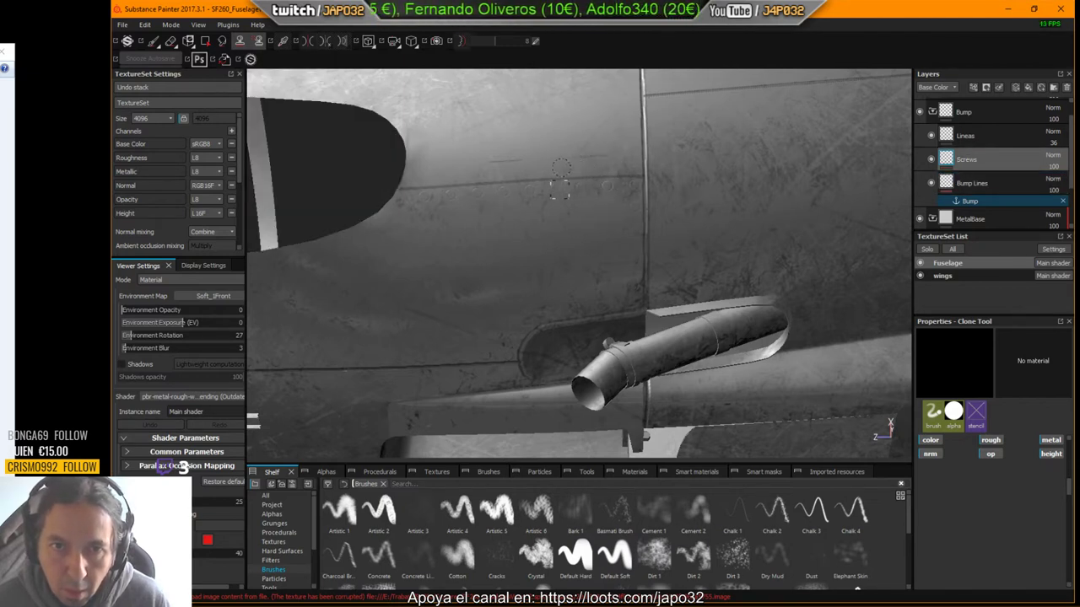
{"action": "key", "text": "m"}
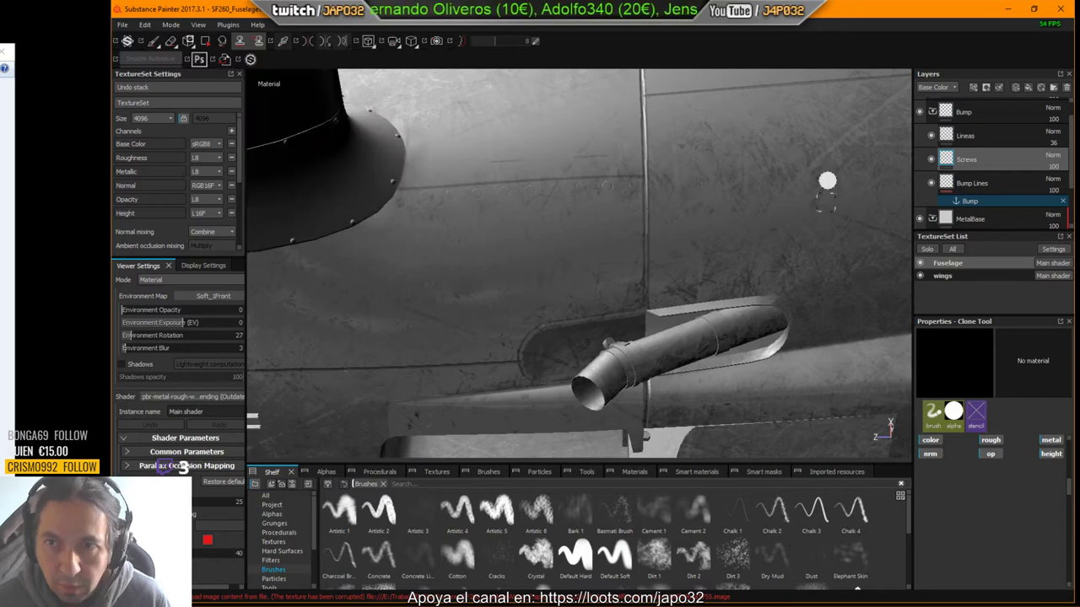
{"action": "mouse_move", "coordinate": [617, 165]}
{"action": "left_mouse_down", "text": "alt"}
{"action": "mouse_move", "coordinate": [641, 177]}
{"action": "mouse_move", "coordinate": [631, 174]}
{"action": "left_mouse_up", "text": "alt"}
{"action": "left_click", "coordinate": [609, 162]}
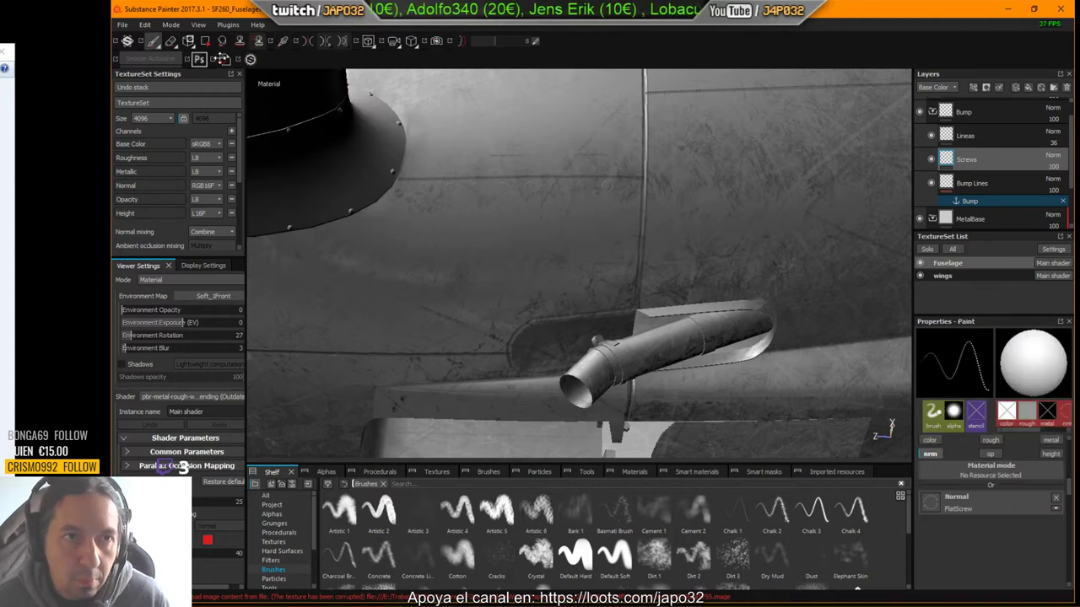
{"action": "left_click", "coordinate": [153, 40]}
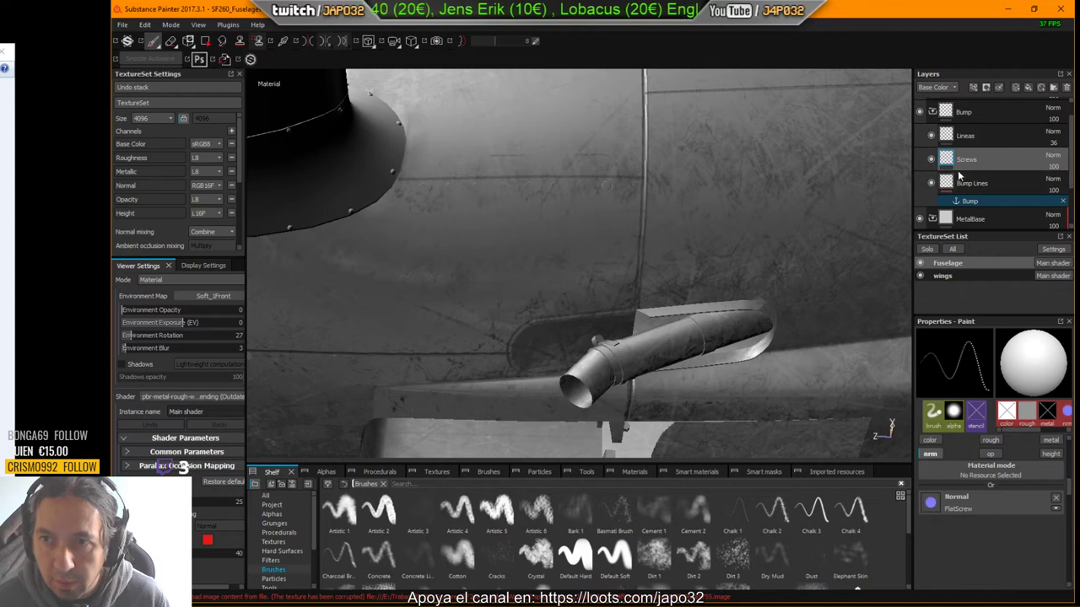
Step: Toggle the visibility of the Bump Lines and Screws layers to check which one holds the flat screws around the exhaust area
{"action": "left_click_drag", "start_coordinate": [652, 197], "coordinate": [642, 176], "text": "alt"}
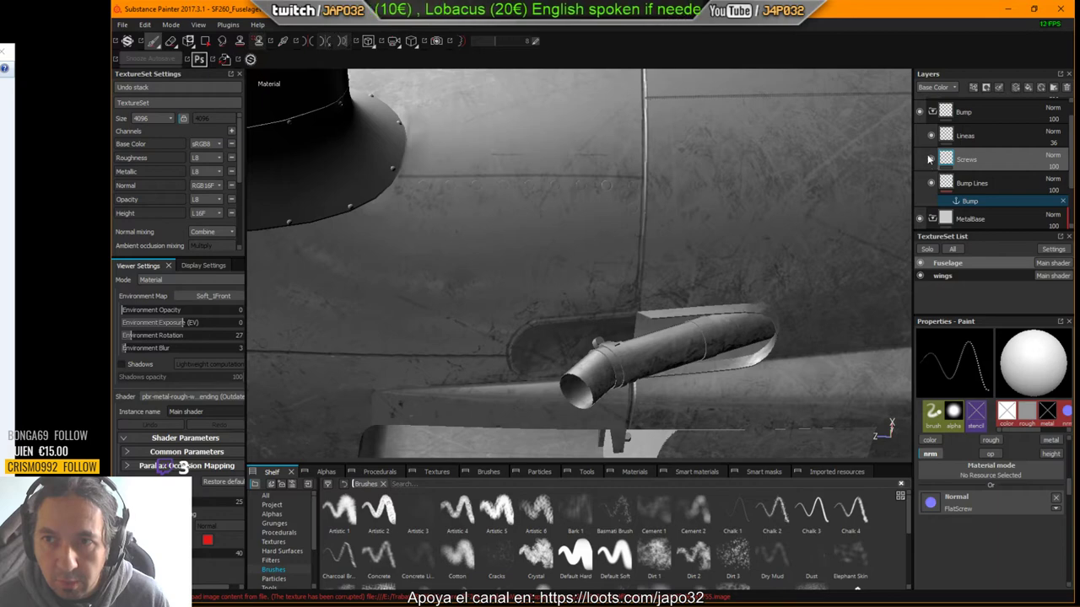
{"action": "left_click", "coordinate": [931, 184]}
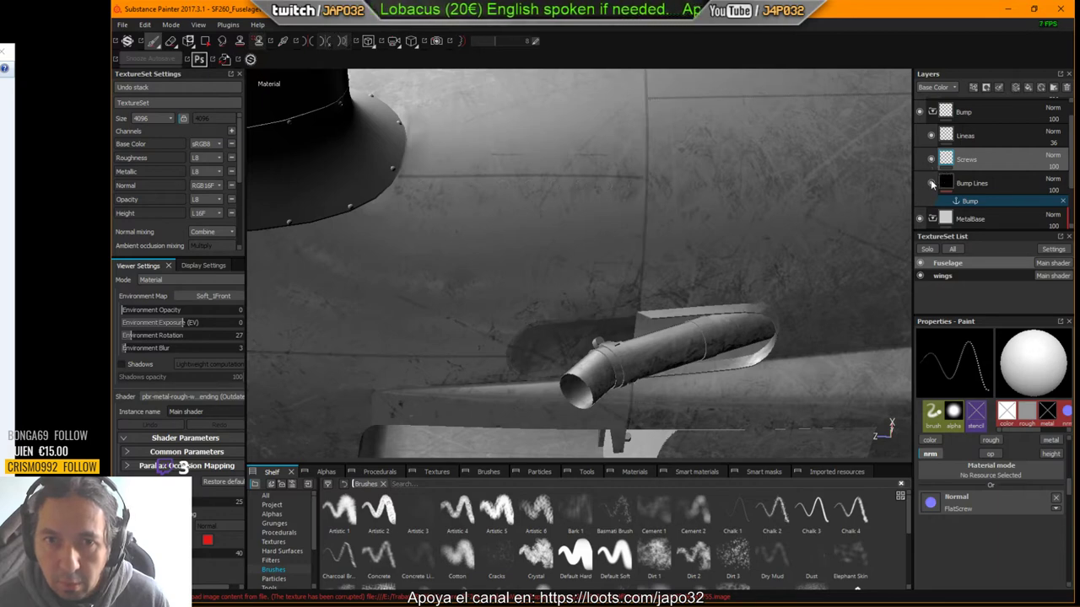
{"action": "left_click", "coordinate": [931, 184]}
{"action": "left_click", "coordinate": [931, 184]}
{"action": "left_click", "coordinate": [931, 184]}
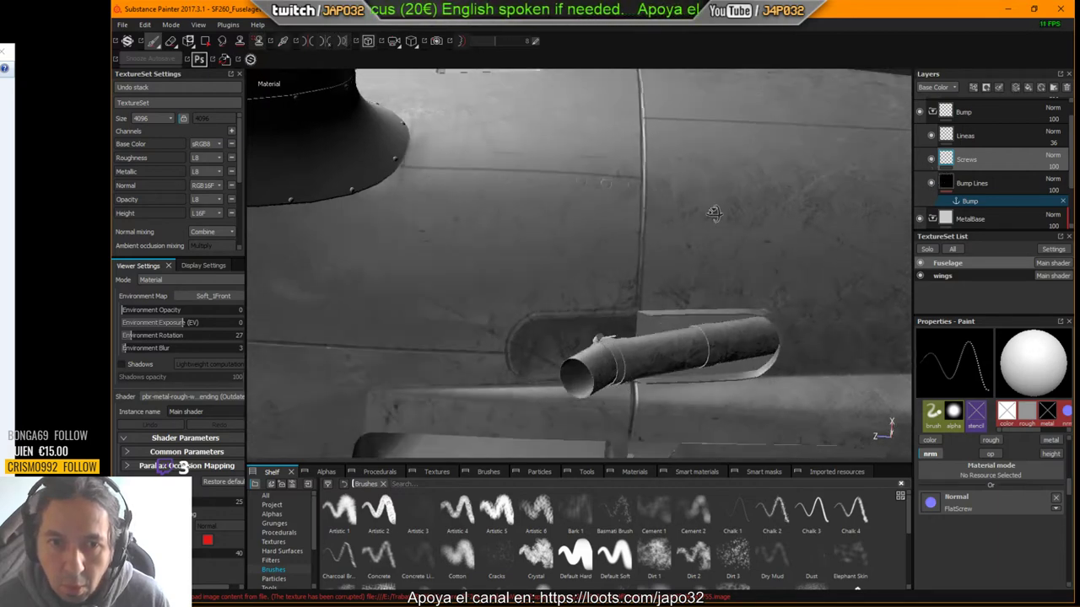
{"action": "left_click", "coordinate": [931, 184]}
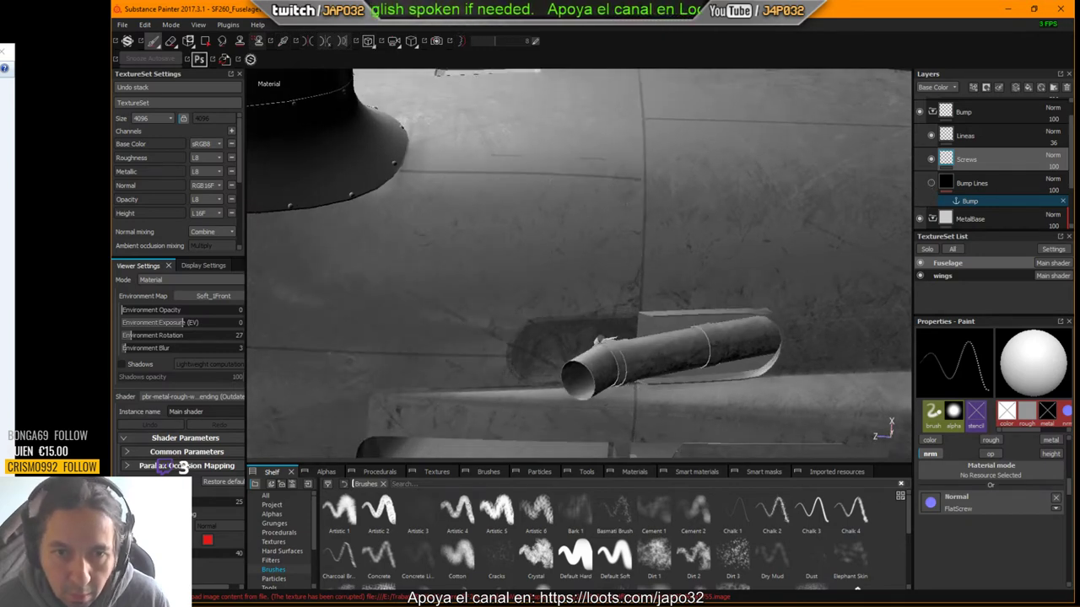
{"action": "left_click_drag", "start_coordinate": [742, 221], "coordinate": [642, 195], "text": "alt"}
{"action": "middle_click_drag", "start_coordinate": [444, 275], "coordinate": [725, 258], "text": "alt"}
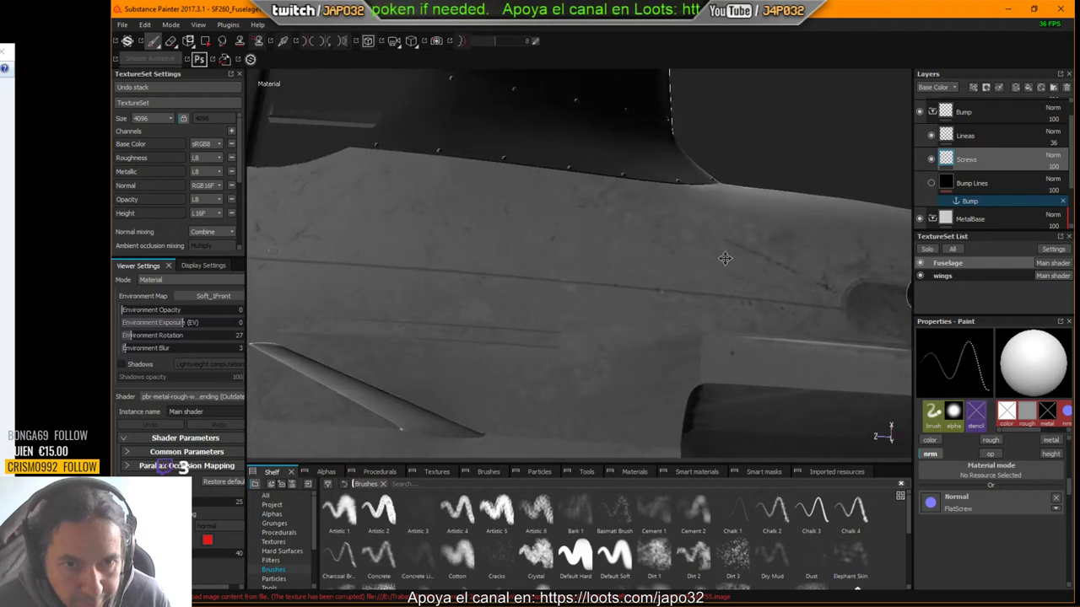
{"action": "left_click_drag", "start_coordinate": [725, 259], "coordinate": [514, 251], "text": "alt"}
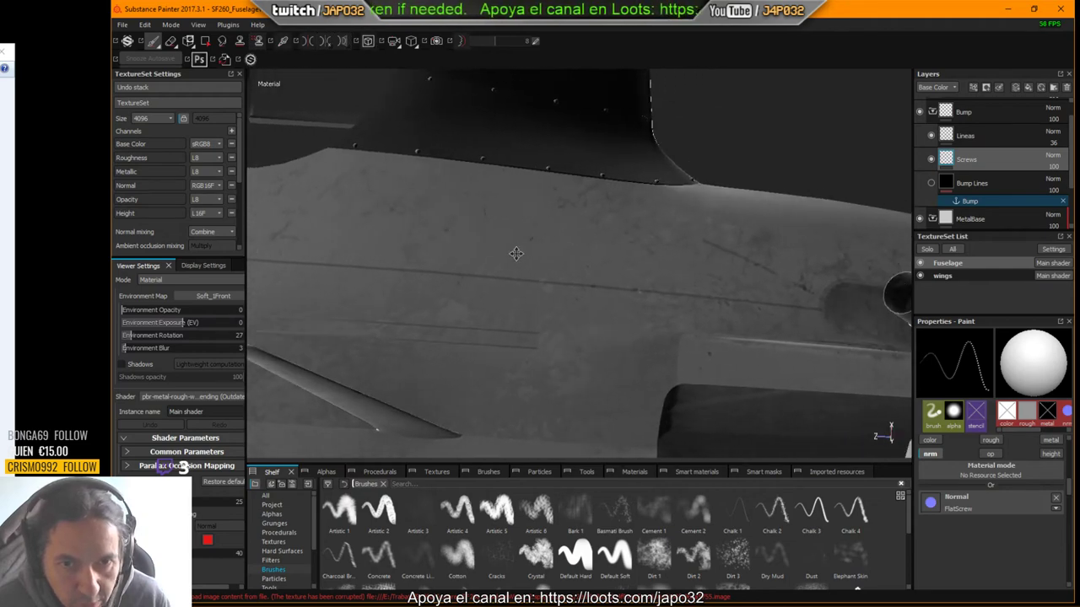
{"action": "left_click", "coordinate": [931, 184]}
{"action": "left_click_drag", "start_coordinate": [810, 209], "coordinate": [754, 225], "text": "alt"}
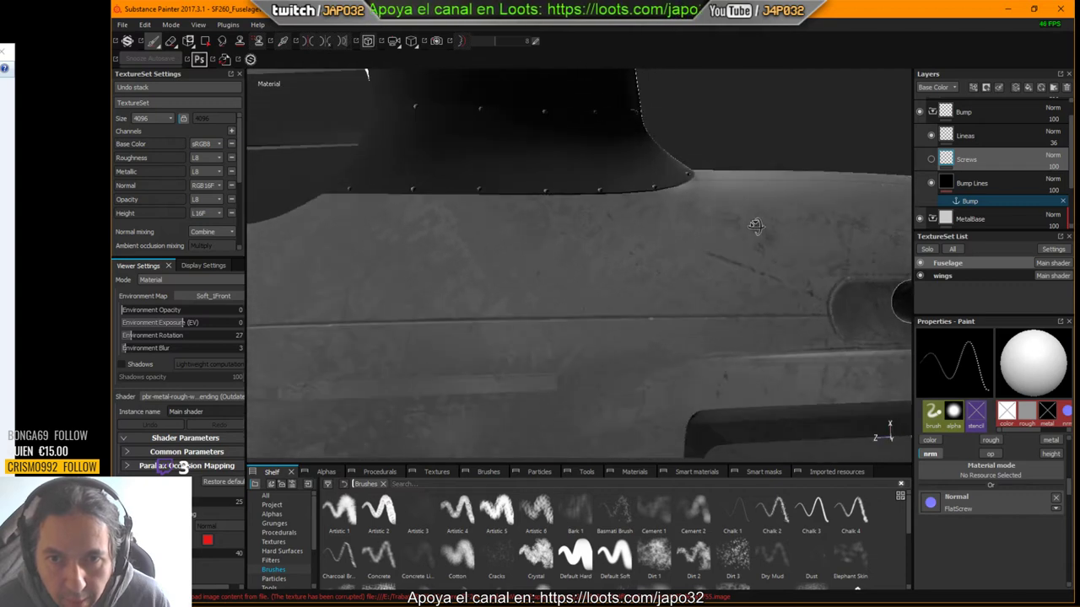
Step: Erase the flat screws around the exhaust recess and below the upper longitudinal panel line from the Bump Lines layer
{"action": "key", "text": "e"}
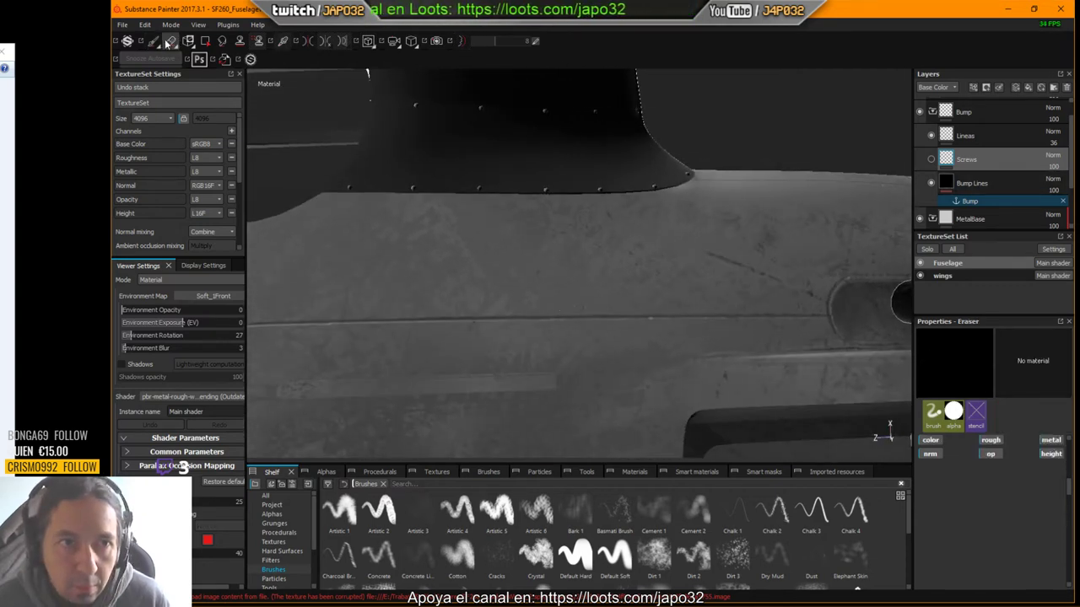
{"action": "left_click_drag", "start_coordinate": [534, 240], "coordinate": [632, 292], "text": "alt"}
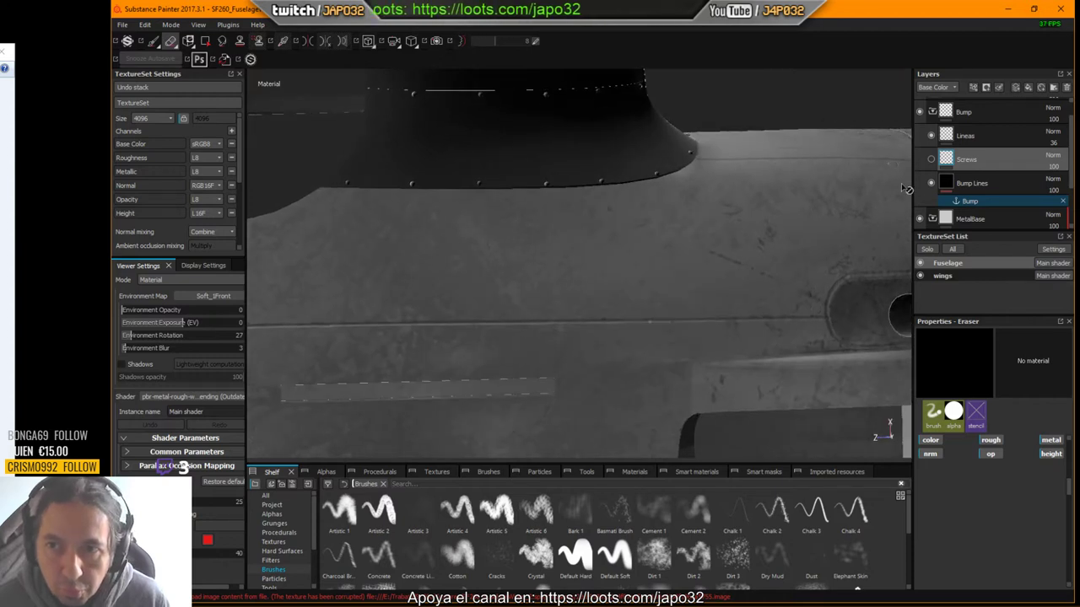
{"action": "left_click", "coordinate": [956, 181]}
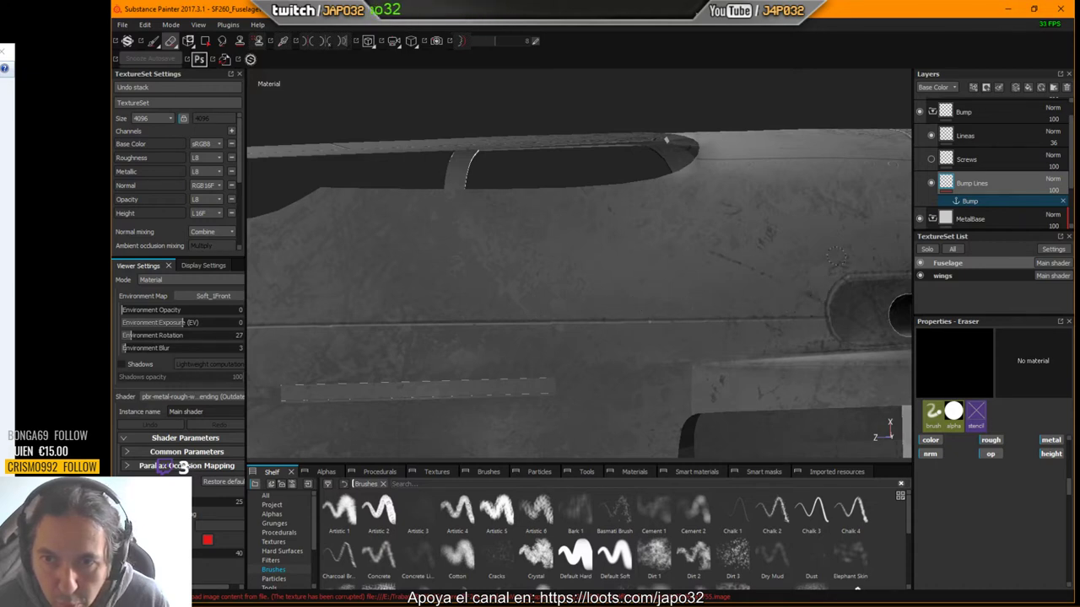
{"action": "mouse_move", "coordinate": [835, 257]}
{"action": "left_mouse_down", "text": "alt"}
{"action": "mouse_move", "coordinate": [778, 241]}
{"action": "mouse_move", "coordinate": [784, 270]}
{"action": "mouse_move", "coordinate": [804, 275]}
{"action": "mouse_move", "coordinate": [561, 329]}
{"action": "mouse_move", "coordinate": [561, 341]}
{"action": "mouse_move", "coordinate": [587, 307]}
{"action": "mouse_move", "coordinate": [637, 304]}
{"action": "left_mouse_up", "text": "alt"}
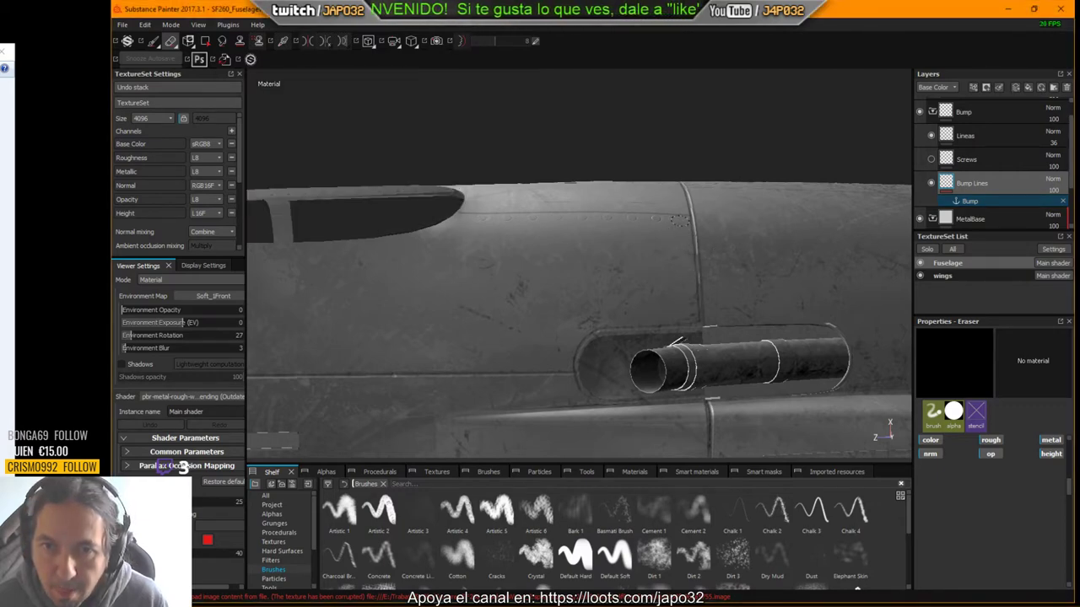
{"action": "left_click_drag", "start_coordinate": [679, 220], "coordinate": [672, 288], "text": "alt"}
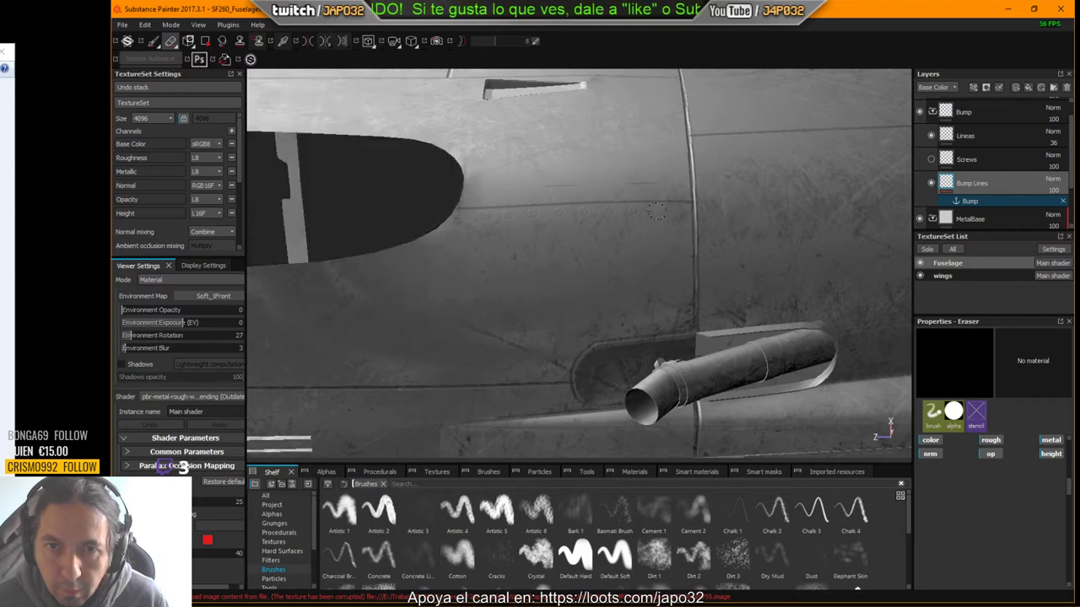
{"action": "left_click", "coordinate": [472, 220], "text": "shift"}
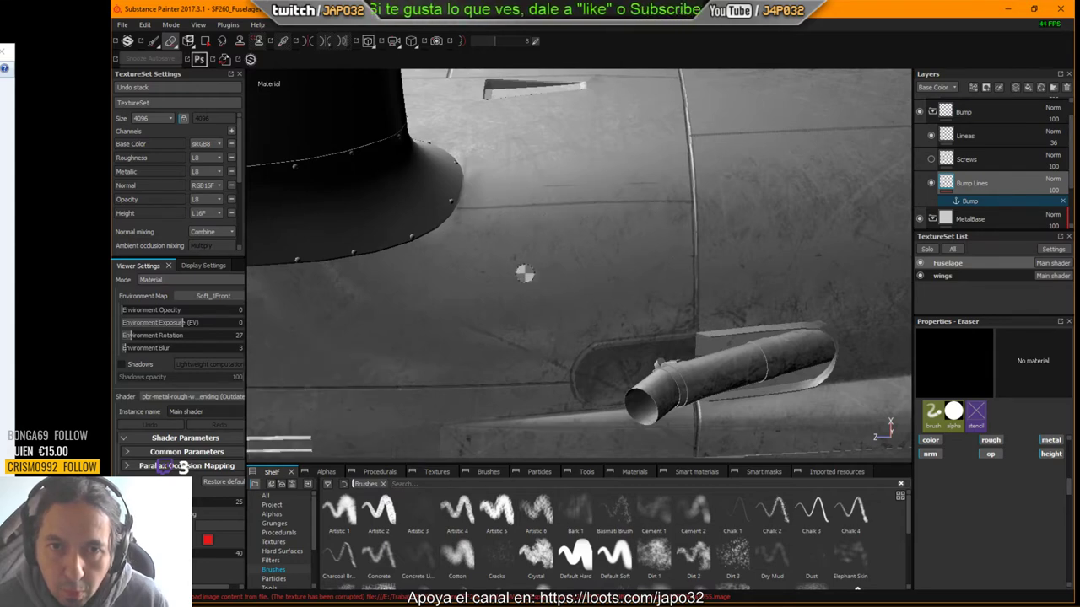
Step: Show the Screws layer and paint on it a straight row of flat screws above the lower longitudinal panel line up to the exhaust recess
{"action": "left_click_drag", "start_coordinate": [525, 273], "coordinate": [544, 251], "text": "alt"}
{"action": "middle_click_drag", "start_coordinate": [545, 250], "coordinate": [595, 208], "text": "alt"}
{"action": "mouse_move", "coordinate": [596, 207]}
{"action": "left_mouse_down", "text": "alt"}
{"action": "mouse_move", "coordinate": [574, 200]}
{"action": "mouse_move", "coordinate": [561, 218]}
{"action": "mouse_move", "coordinate": [599, 224]}
{"action": "left_mouse_up", "text": "alt"}
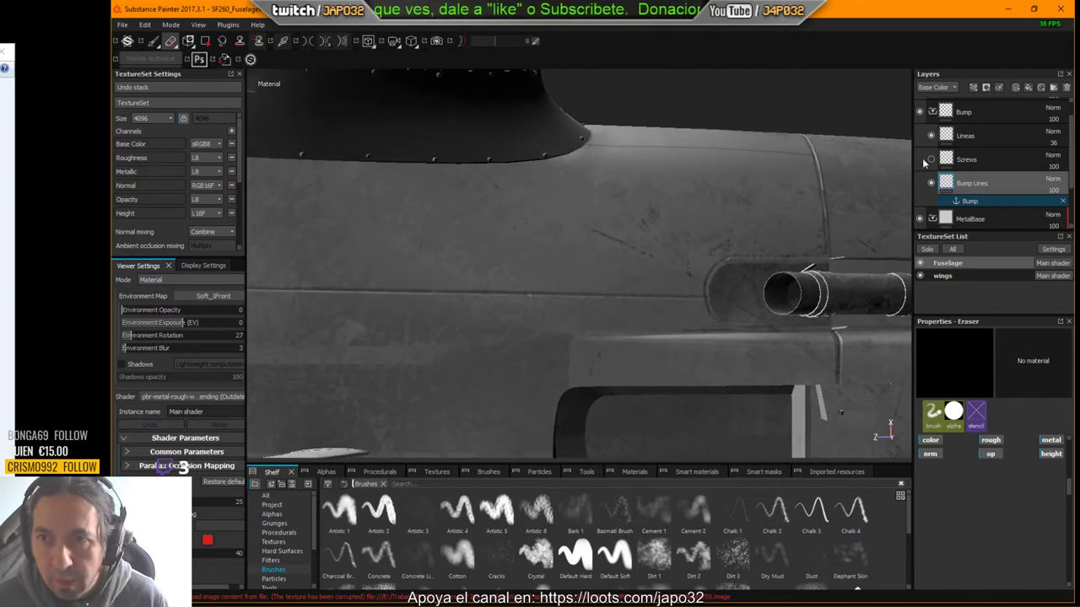
{"action": "left_click", "coordinate": [934, 163]}
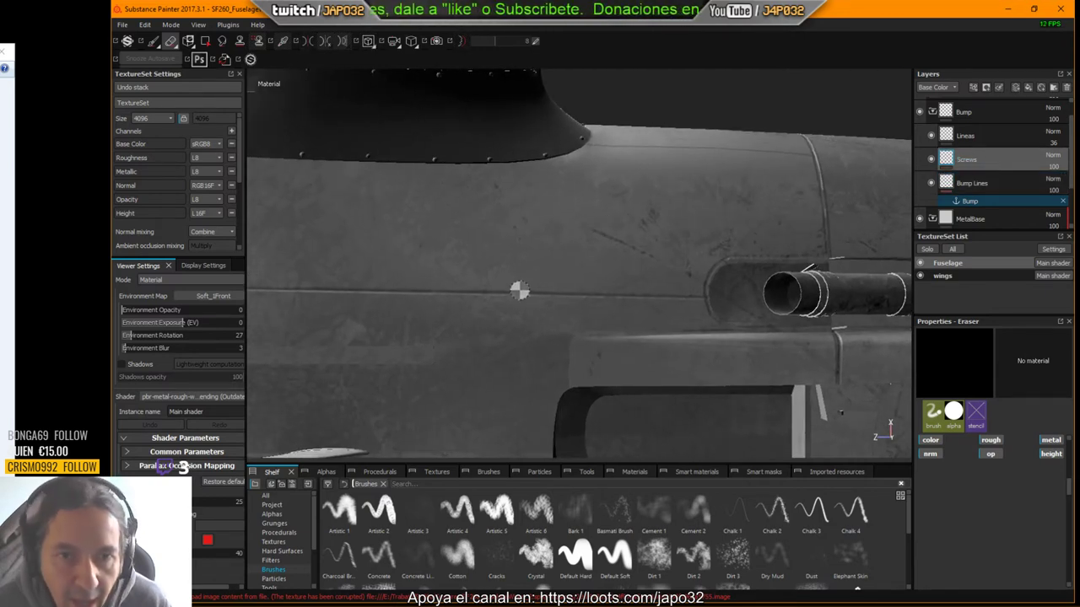
{"action": "left_click", "coordinate": [152, 40]}
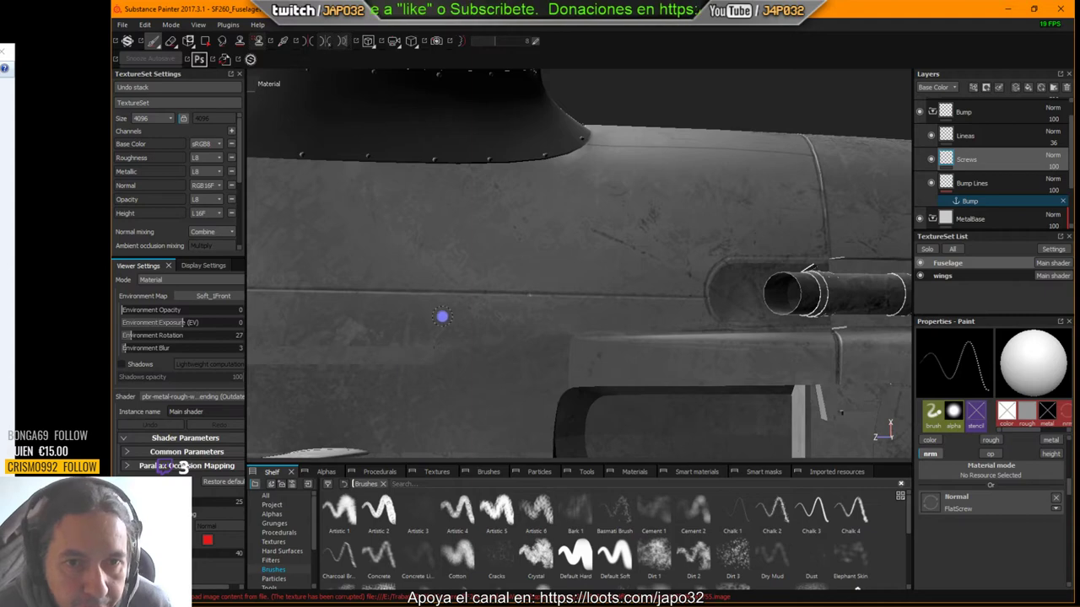
{"action": "mouse_move", "coordinate": [534, 293]}
{"action": "left_mouse_down", "text": "alt"}
{"action": "mouse_move", "coordinate": [531, 283]}
{"action": "mouse_move", "coordinate": [528, 309]}
{"action": "mouse_move", "coordinate": [534, 301]}
{"action": "left_mouse_up", "text": "alt"}
{"action": "right_click_drag", "start_coordinate": [550, 299], "coordinate": [875, 275], "text": "alt"}
{"action": "mouse_move", "coordinate": [708, 325]}
{"action": "left_mouse_down", "text": "alt"}
{"action": "mouse_move", "coordinate": [703, 343]}
{"action": "mouse_move", "coordinate": [696, 309]}
{"action": "mouse_move", "coordinate": [691, 318]}
{"action": "left_mouse_up", "text": "alt"}
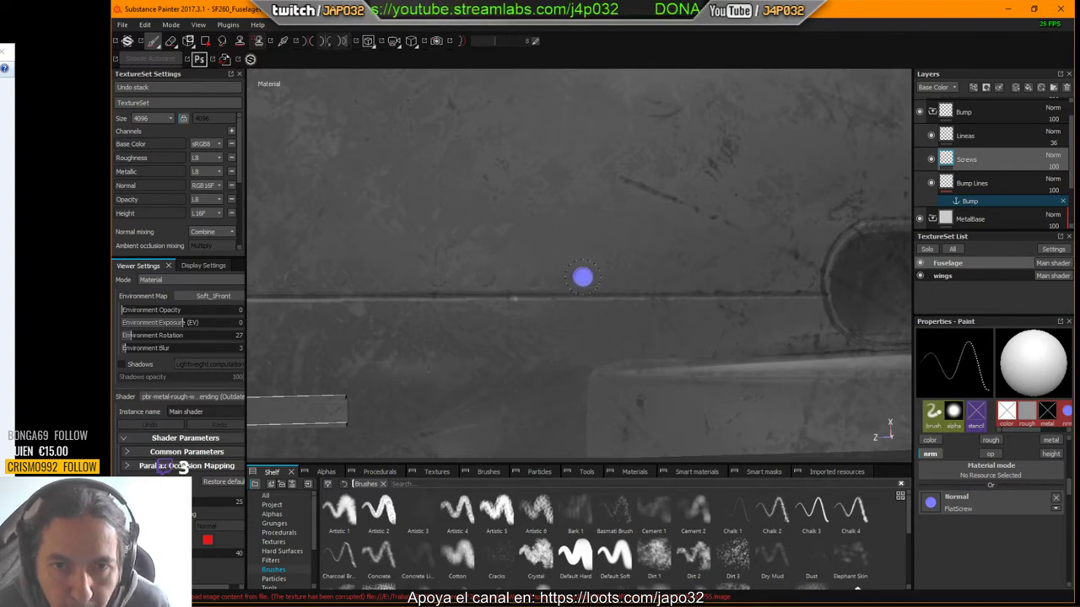
{"action": "left_click", "coordinate": [802, 278], "text": "shift"}
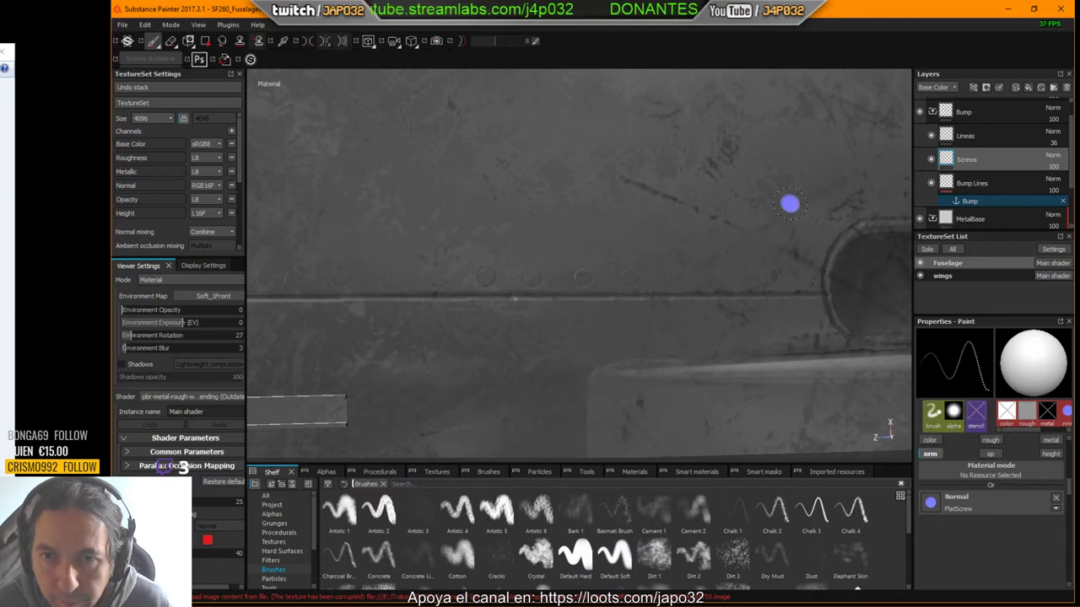
Step: Paint flat screws around the rear end and along the upper edge of the exhaust recess, continuing up beside the vertical panel line
{"action": "middle_click_drag", "start_coordinate": [786, 204], "coordinate": [548, 255], "text": "alt"}
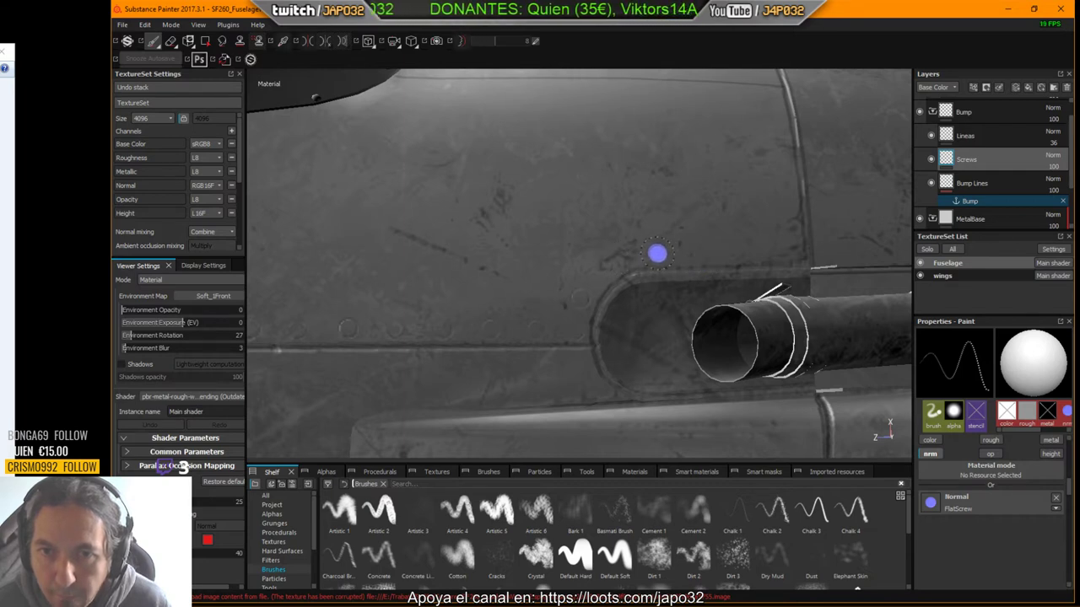
{"action": "key", "text": "shift"}
{"action": "left_click", "coordinate": [785, 250], "text": "shift"}
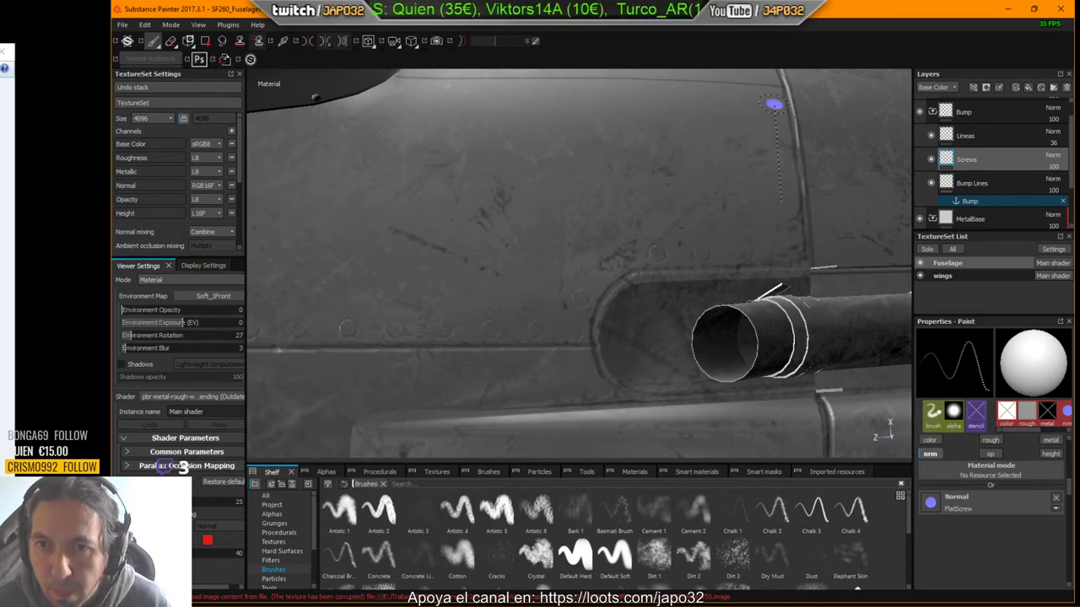
{"action": "key", "text": "shift"}
Step: Paint a straight row of flat screws below the upper longitudinal panel line from the vertical panel line to the wing root fairing
{"action": "mouse_move", "coordinate": [701, 166]}
{"action": "left_mouse_down", "text": "alt"}
{"action": "mouse_move", "coordinate": [697, 241]}
{"action": "mouse_move", "coordinate": [720, 379]}
{"action": "mouse_move", "coordinate": [727, 286]}
{"action": "mouse_move", "coordinate": [739, 277]}
{"action": "left_mouse_up", "text": "alt"}
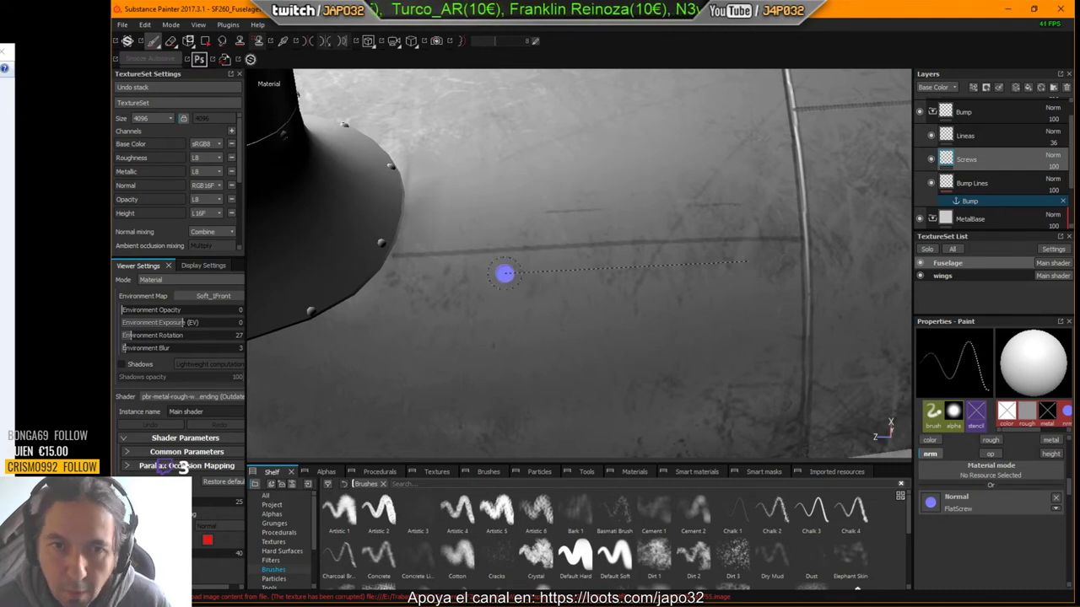
{"action": "key", "text": "shift"}
{"action": "left_click", "coordinate": [584, 267], "text": "shift"}
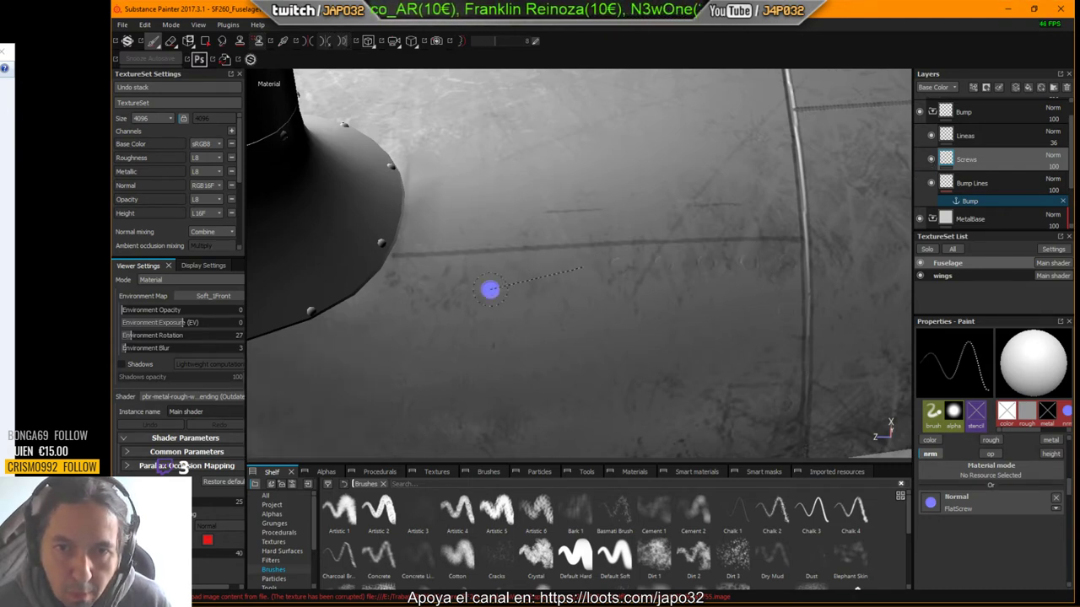
{"action": "left_click", "coordinate": [395, 277], "text": "shift"}
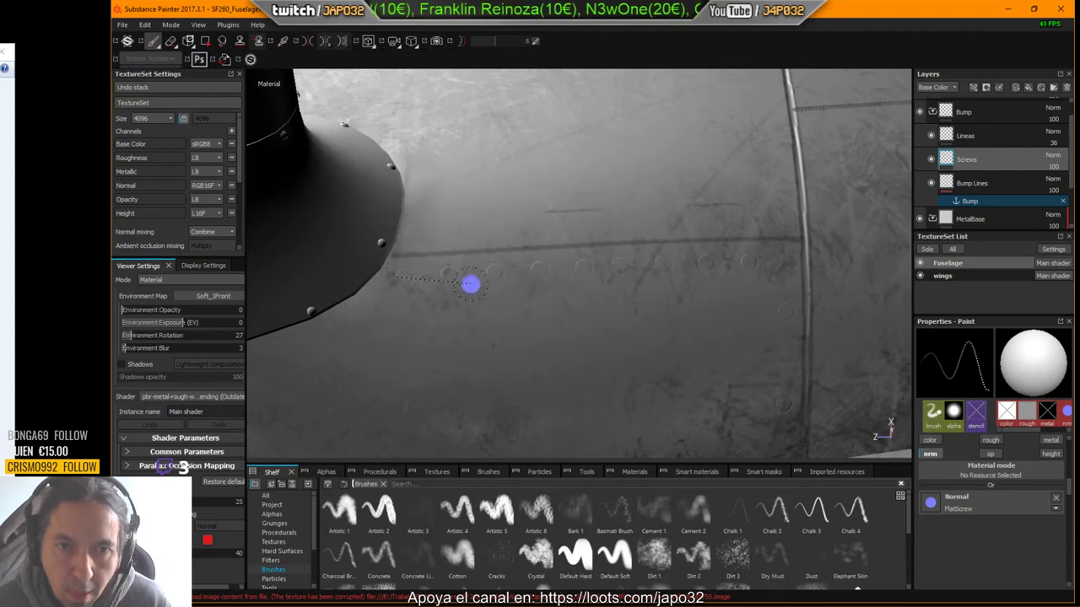
Step: Clone the flat-screw row above the longitudinal panel line at the wing root fairing, and paint a straight row upward beside the vertical panel line
{"action": "left_click", "coordinate": [240, 41]}
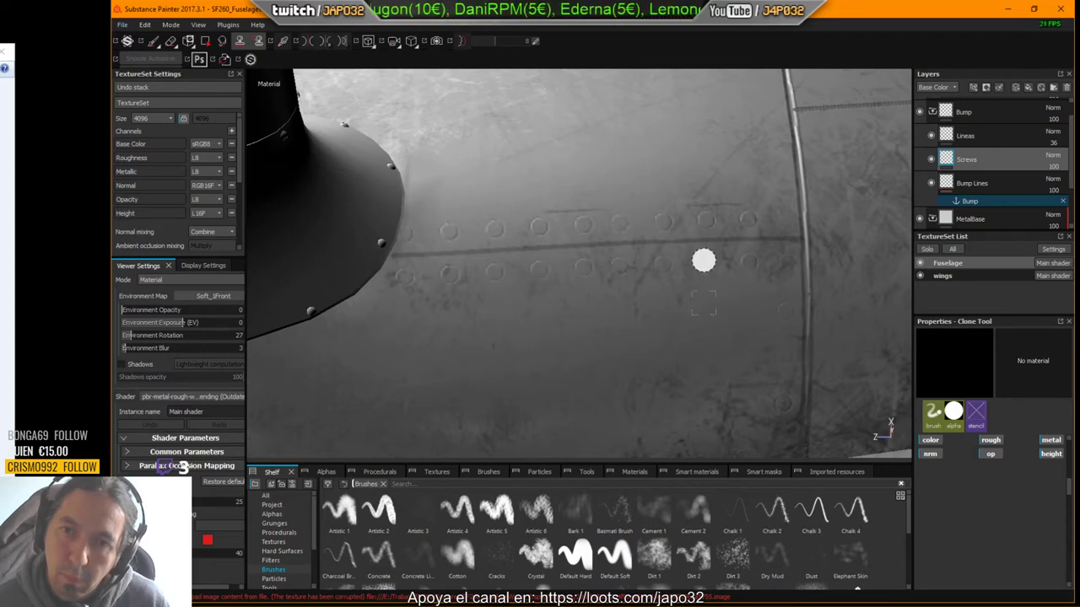
{"action": "left_click_drag", "start_coordinate": [716, 300], "coordinate": [653, 414], "text": "alt"}
{"action": "right_click_drag", "start_coordinate": [653, 414], "coordinate": [354, 295], "text": "alt"}
{"action": "left_click_drag", "start_coordinate": [588, 294], "coordinate": [477, 321], "text": "alt"}
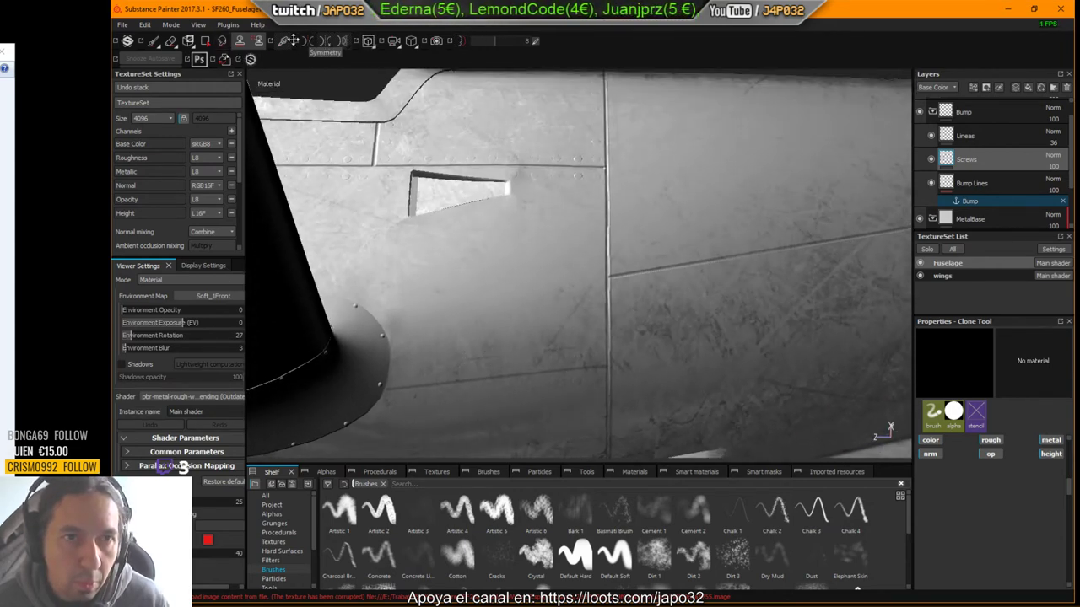
{"action": "left_click", "coordinate": [154, 42]}
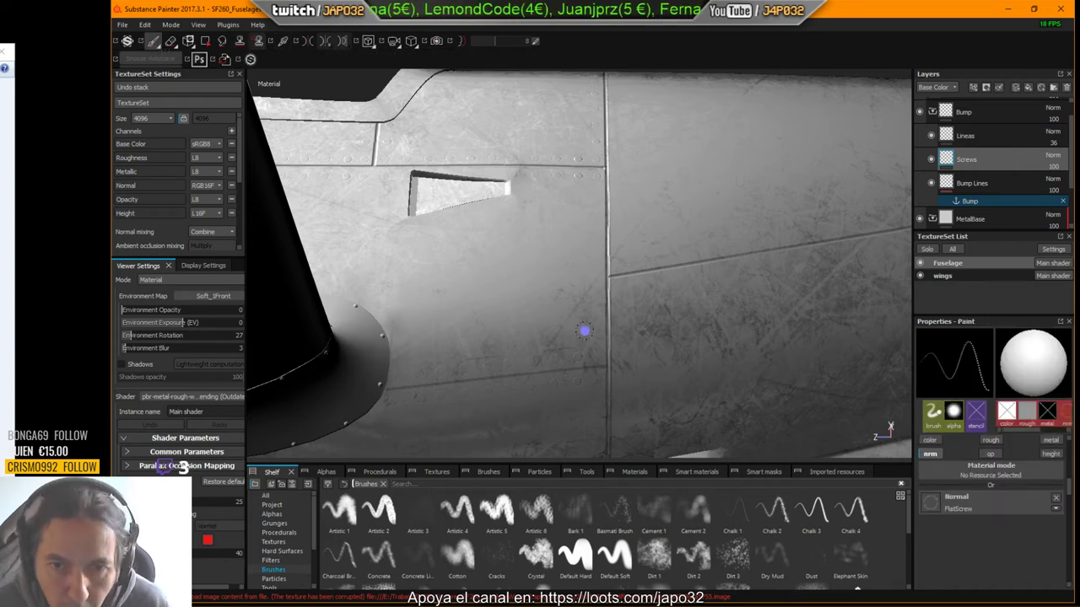
{"action": "left_click", "coordinate": [597, 329]}
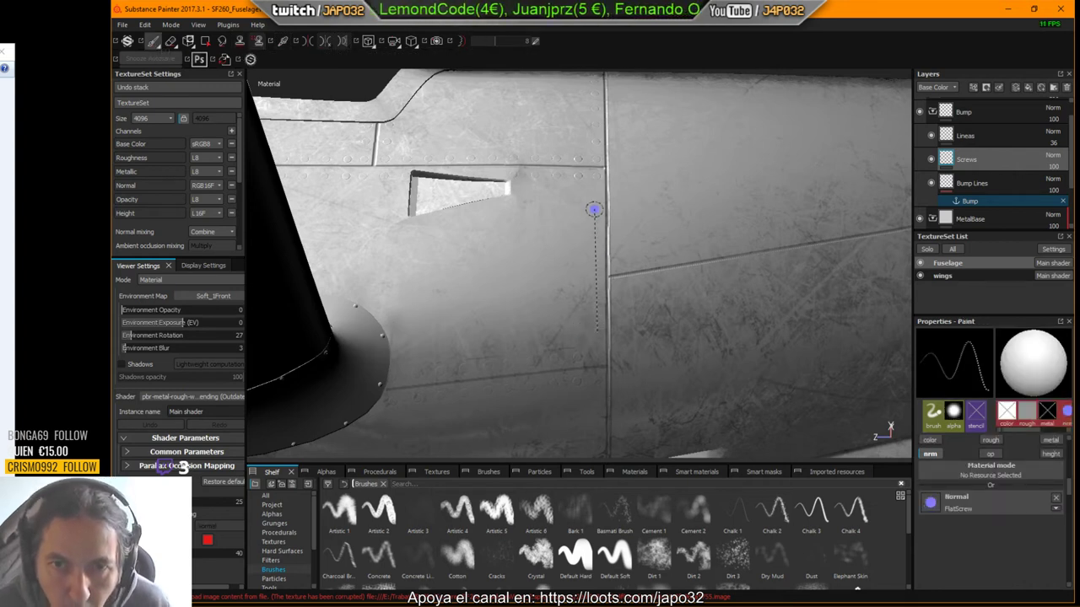
{"action": "key", "text": "shift"}
{"action": "left_click", "coordinate": [597, 193], "text": "ctrl+shift"}
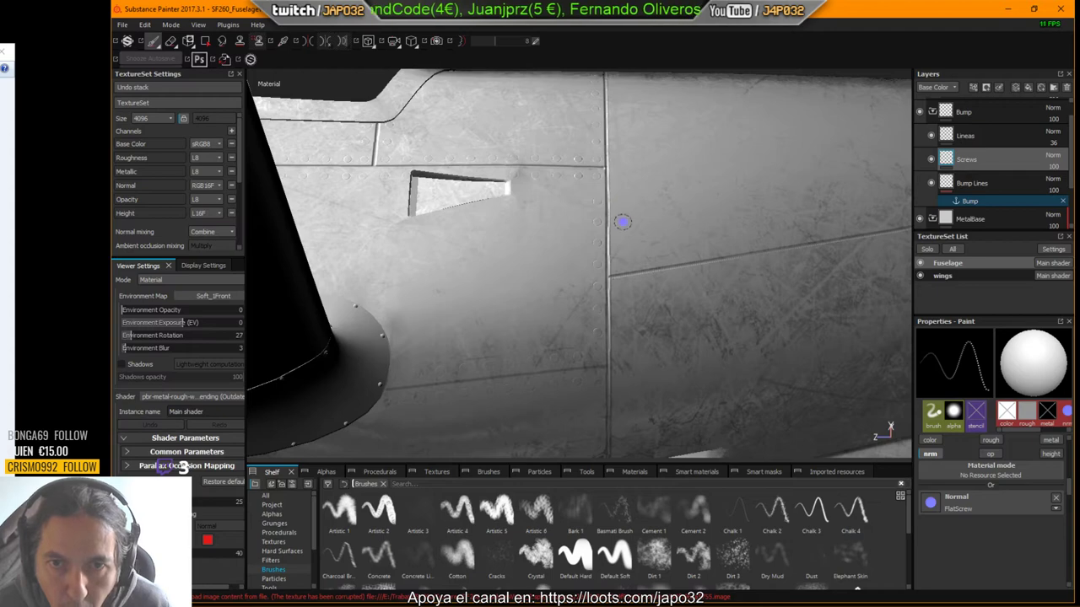
Step: Examine the aircraft reference photos for screw placement, moving the open photo aside and closing it, and compare them with the fuselage side
{"action": "mouse_move", "coordinate": [636, 214]}
{"action": "left_mouse_down", "text": "alt"}
{"action": "mouse_move", "coordinate": [637, 186]}
{"action": "mouse_move", "coordinate": [629, 222]}
{"action": "left_mouse_up", "text": "alt"}
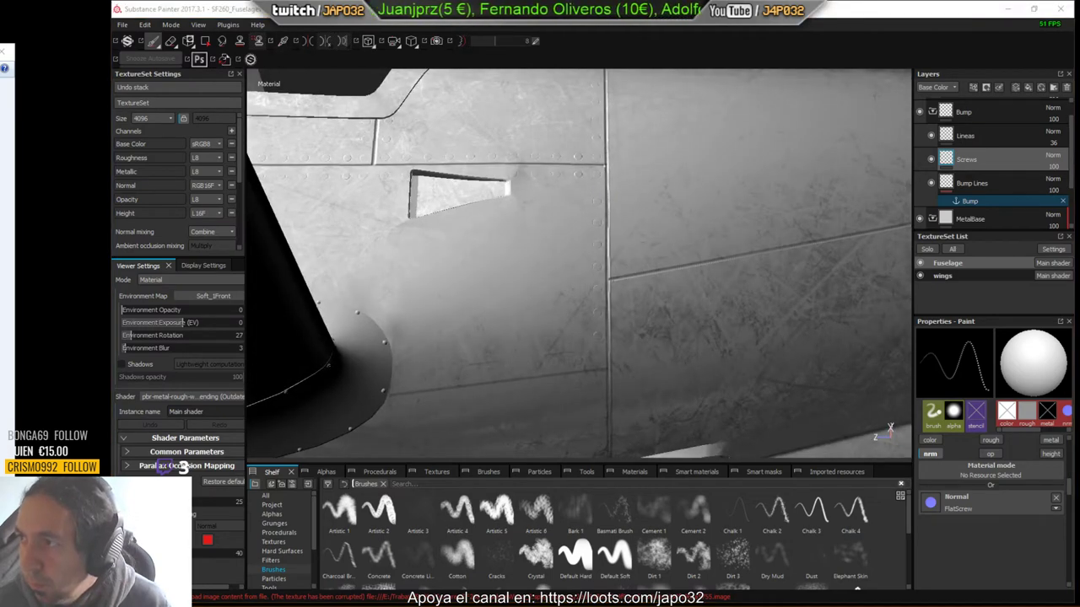
{"action": "left_click_drag", "start_coordinate": [644, 223], "coordinate": [613, 255], "text": "alt"}
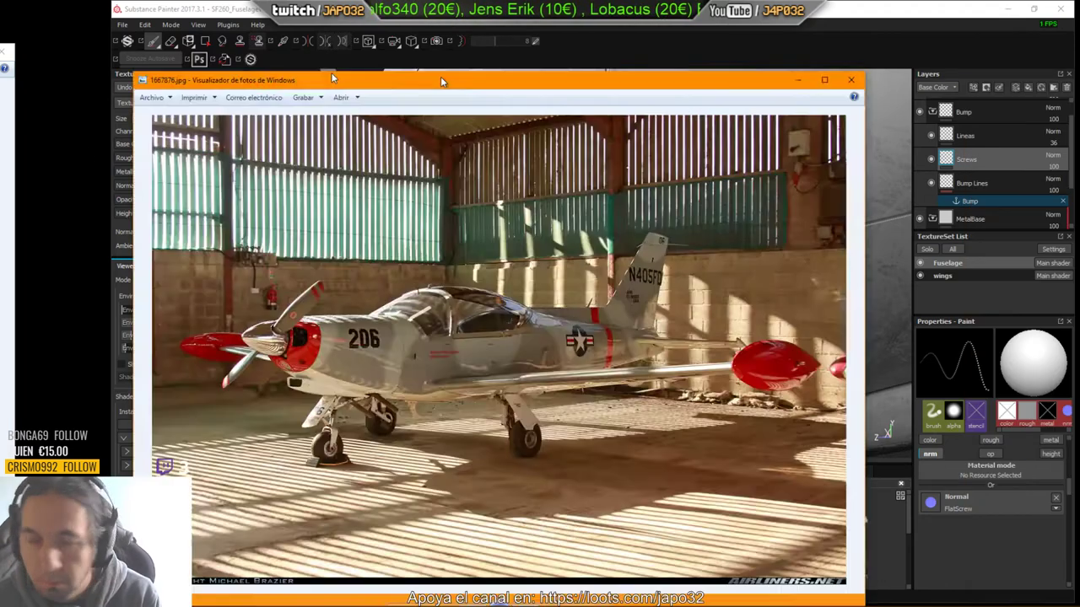
{"action": "left_click_drag", "start_coordinate": [441, 81], "coordinate": [0, 8]}
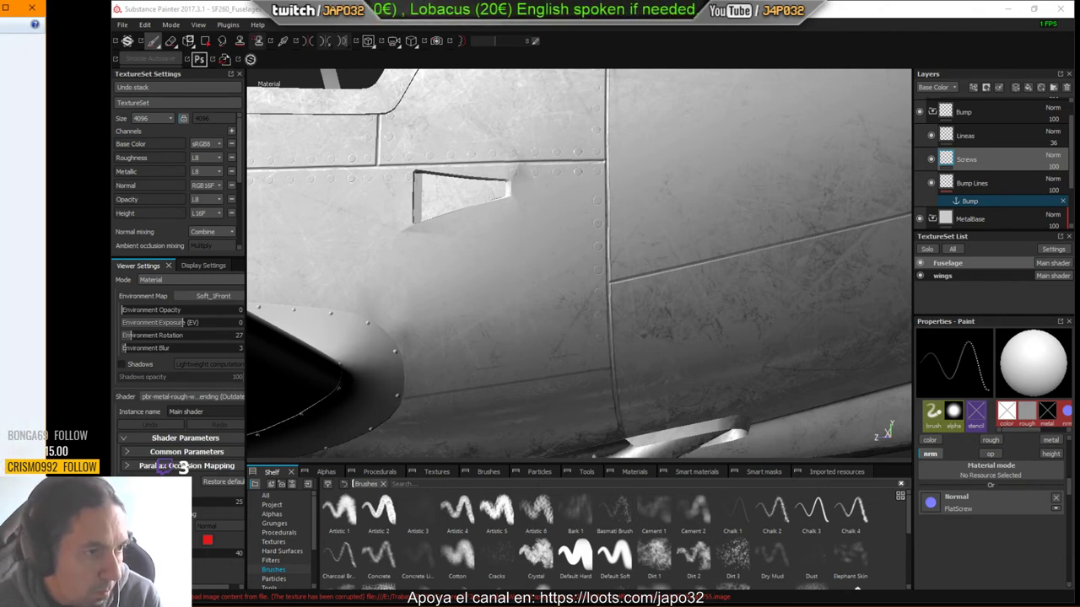
{"action": "left_click", "coordinate": [32, 8]}
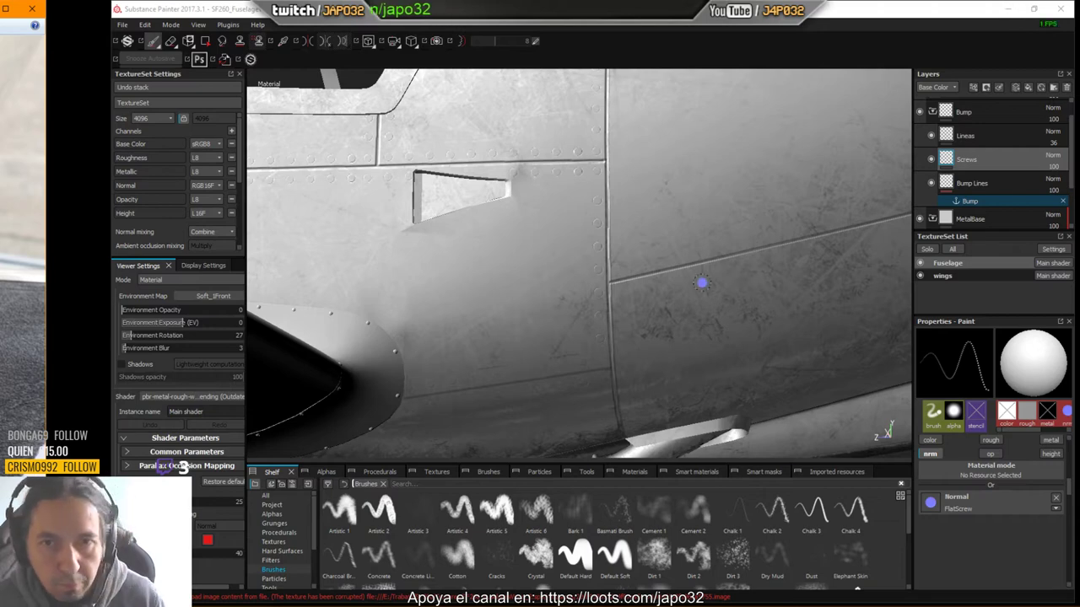
{"action": "middle_click_drag", "start_coordinate": [584, 272], "coordinate": [590, 271], "text": "alt"}
{"action": "left_click_drag", "start_coordinate": [589, 270], "coordinate": [566, 165], "text": "alt"}
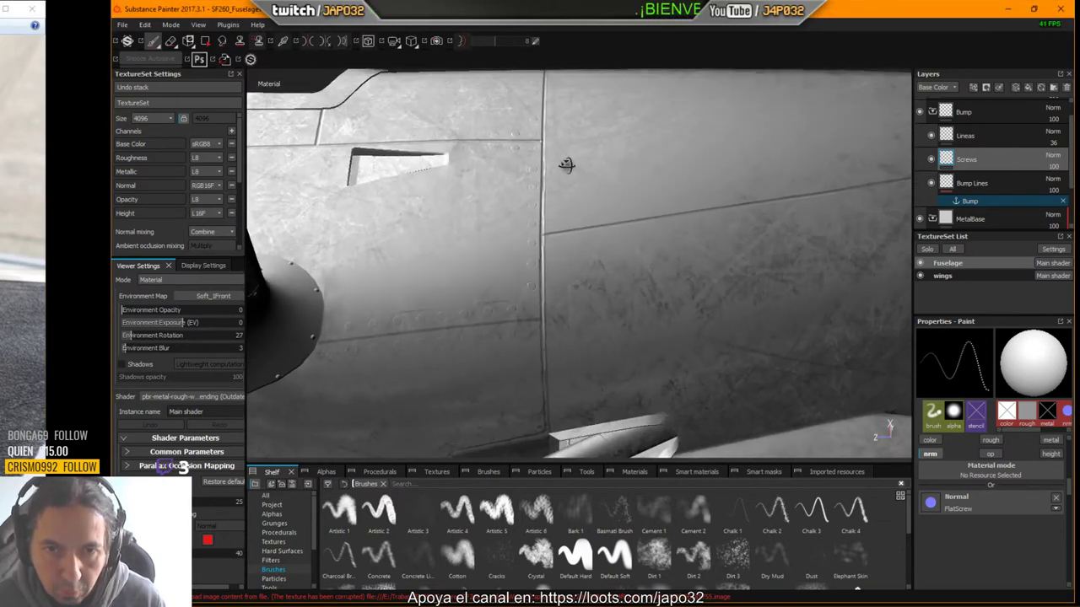
{"action": "middle_click_drag", "start_coordinate": [597, 248], "coordinate": [541, 229], "text": "alt"}
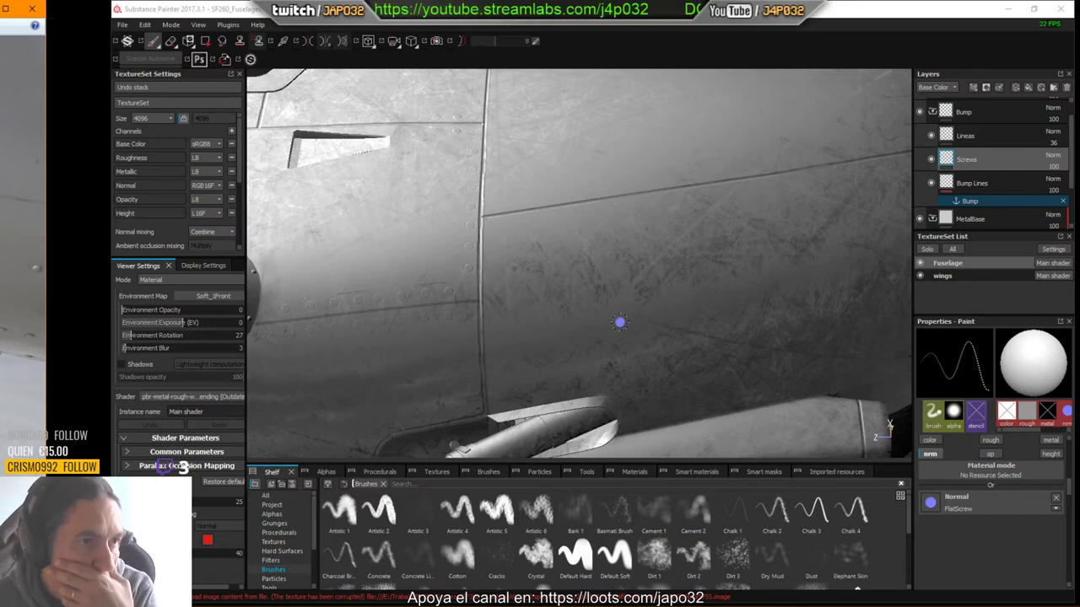
Step: On the opposite fuselage side, set the environment rotation to 207 and clone the upper flat-screw row below the longitudinal panel line
{"action": "left_click_drag", "start_coordinate": [632, 307], "coordinate": [317, 205], "text": "alt"}
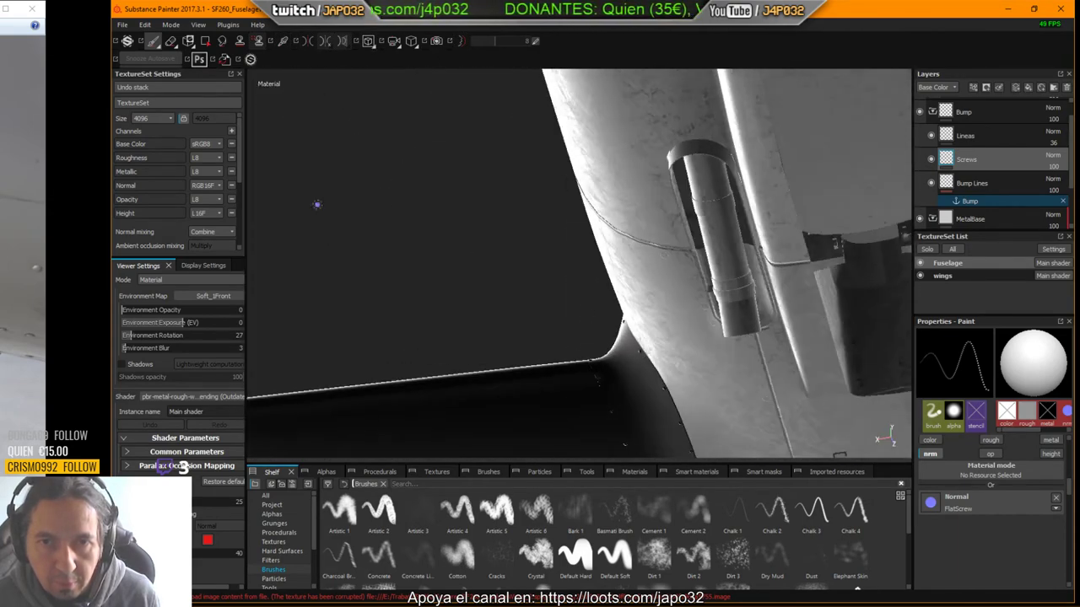
{"action": "left_click_drag", "start_coordinate": [707, 162], "coordinate": [506, 356], "text": "alt"}
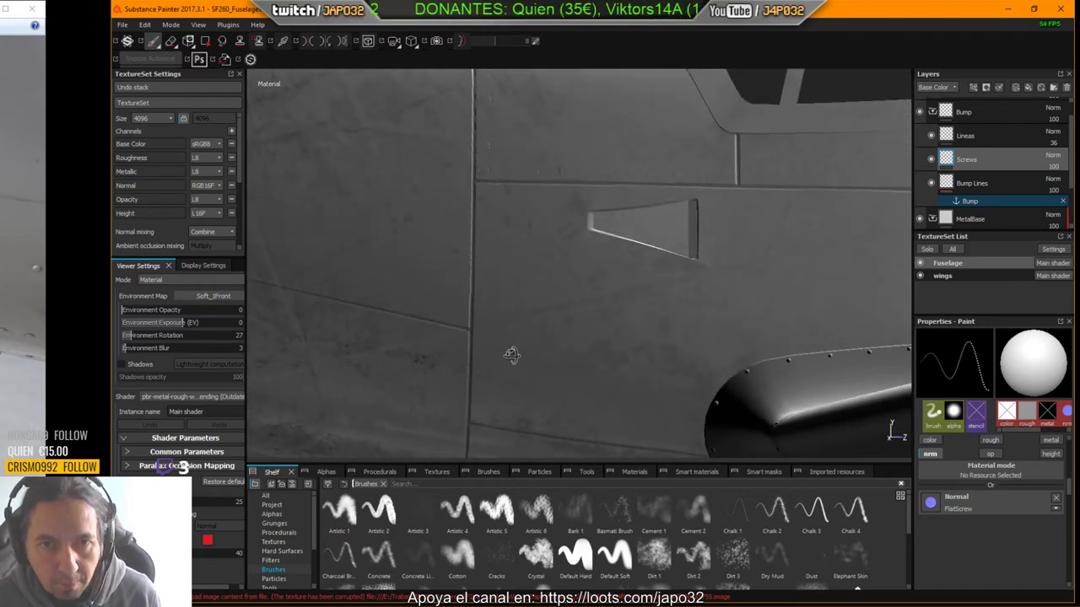
{"action": "right_click_drag", "start_coordinate": [506, 357], "coordinate": [594, 301], "text": "shift"}
{"action": "left_click_drag", "start_coordinate": [615, 284], "coordinate": [596, 269], "text": "alt"}
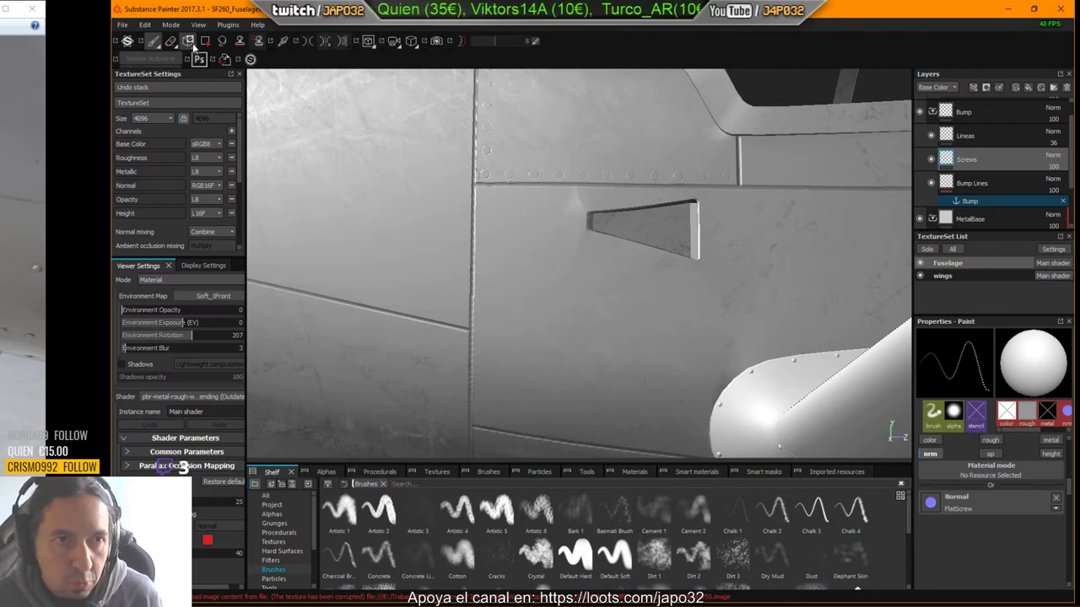
{"action": "left_click", "coordinate": [239, 42]}
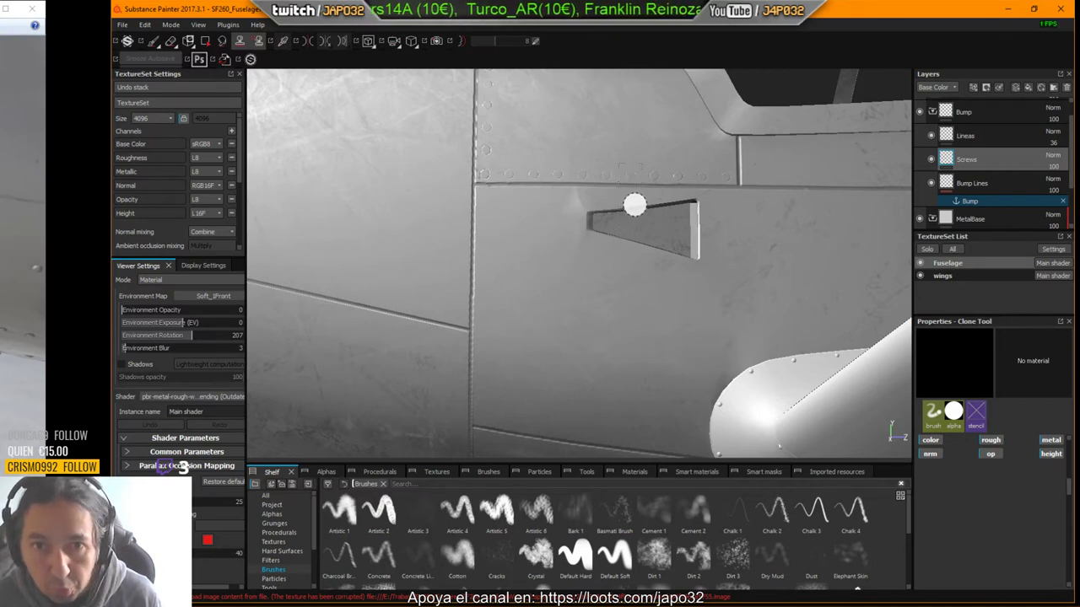
{"action": "key", "text": "alt+q"}
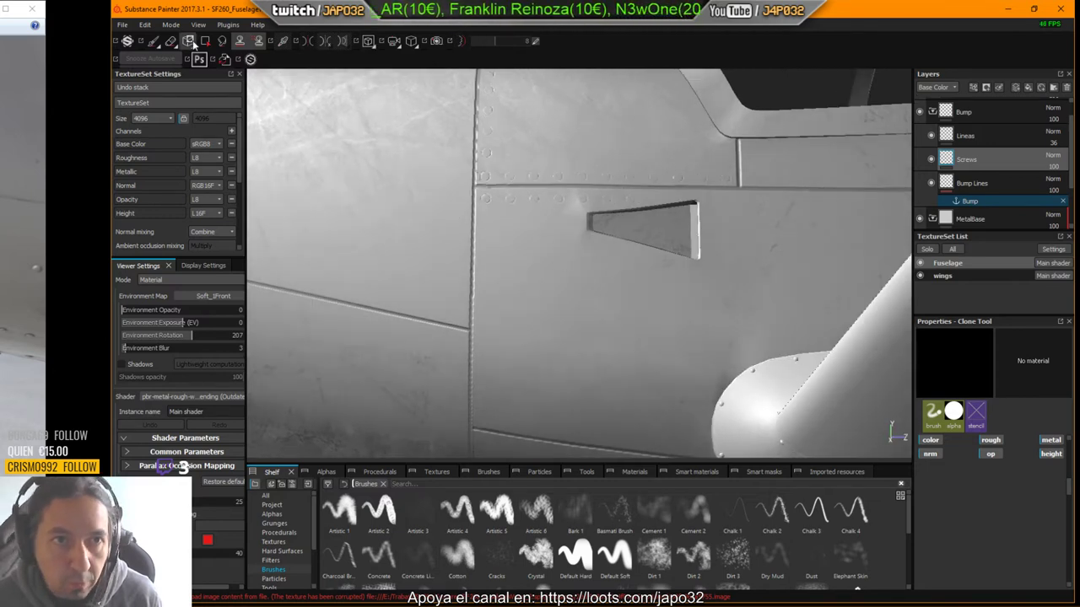
Step: Paint a straight row of flat screws down beside the vertical panel line, between the upper and lower longitudinal panel lines
{"action": "left_click", "coordinate": [152, 40]}
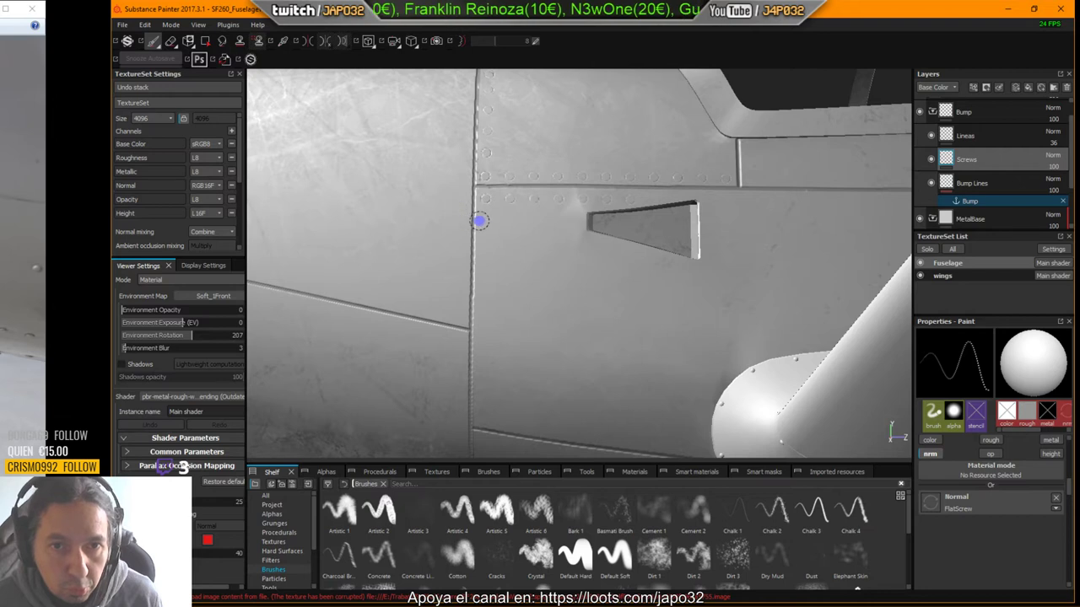
{"action": "left_click", "coordinate": [483, 222]}
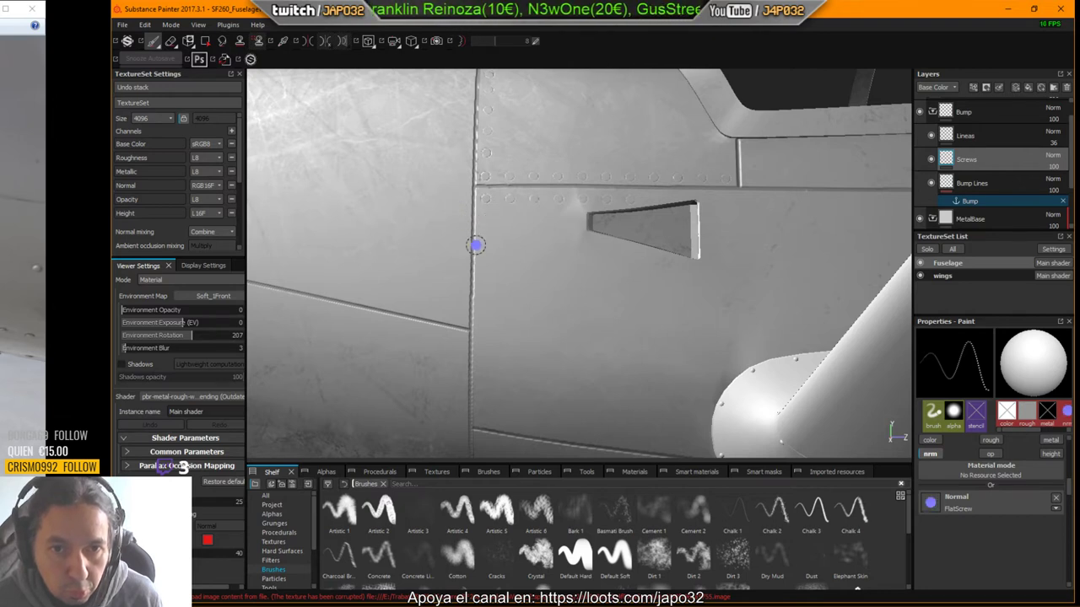
{"action": "key", "text": "shift"}
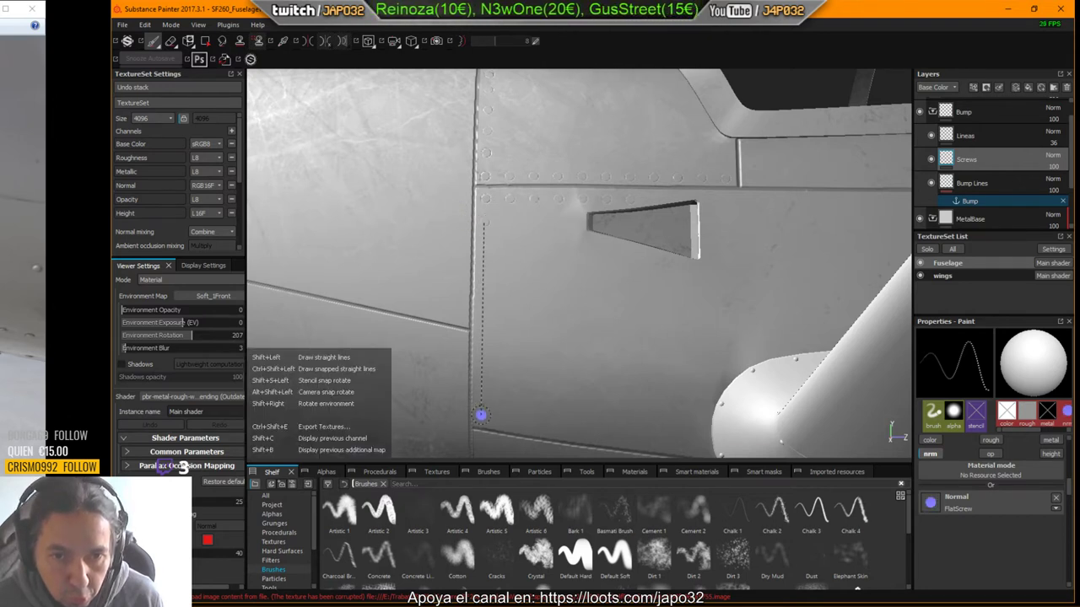
{"action": "left_click", "coordinate": [480, 415], "text": "shift"}
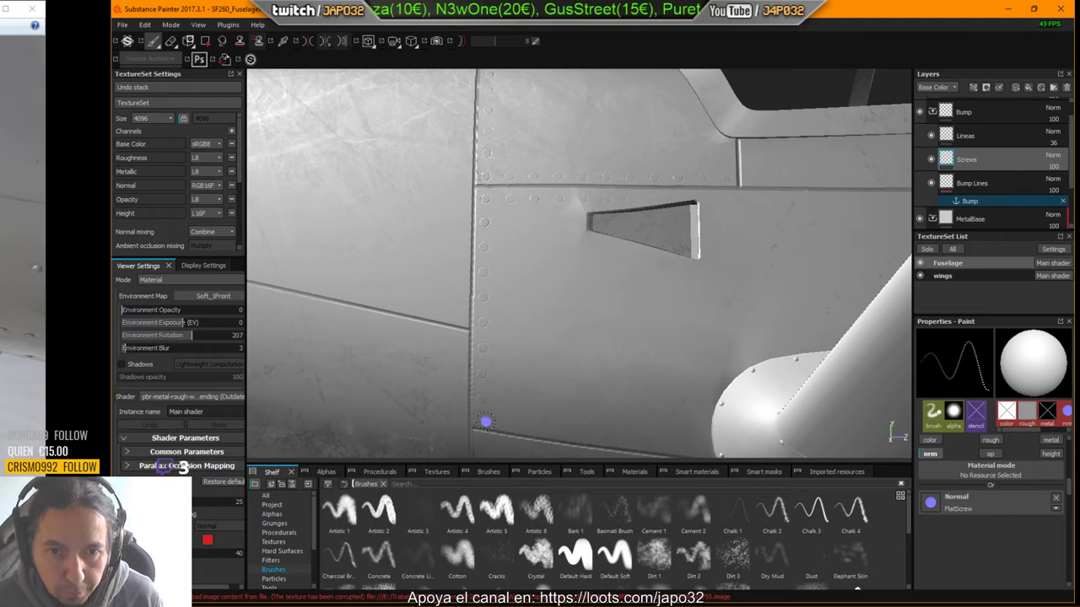
Step: Paint a straight row of flat screws above the lower longitudinal panel line up to the wing root fairing, and save the project
{"action": "left_click_drag", "start_coordinate": [569, 401], "coordinate": [591, 350], "text": "alt"}
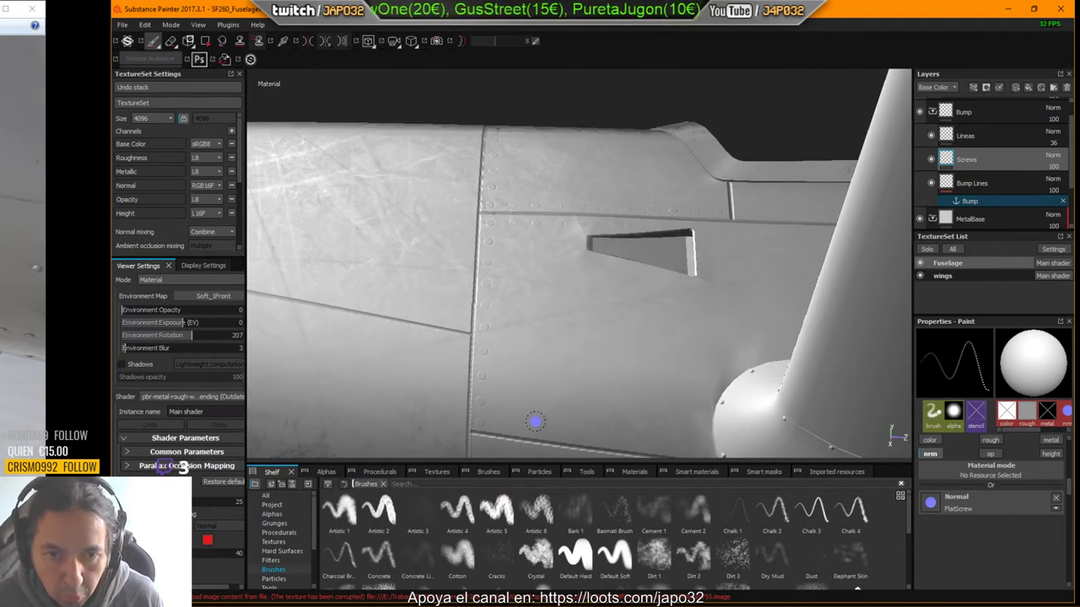
{"action": "middle_click_drag", "start_coordinate": [633, 400], "coordinate": [598, 295], "text": "alt"}
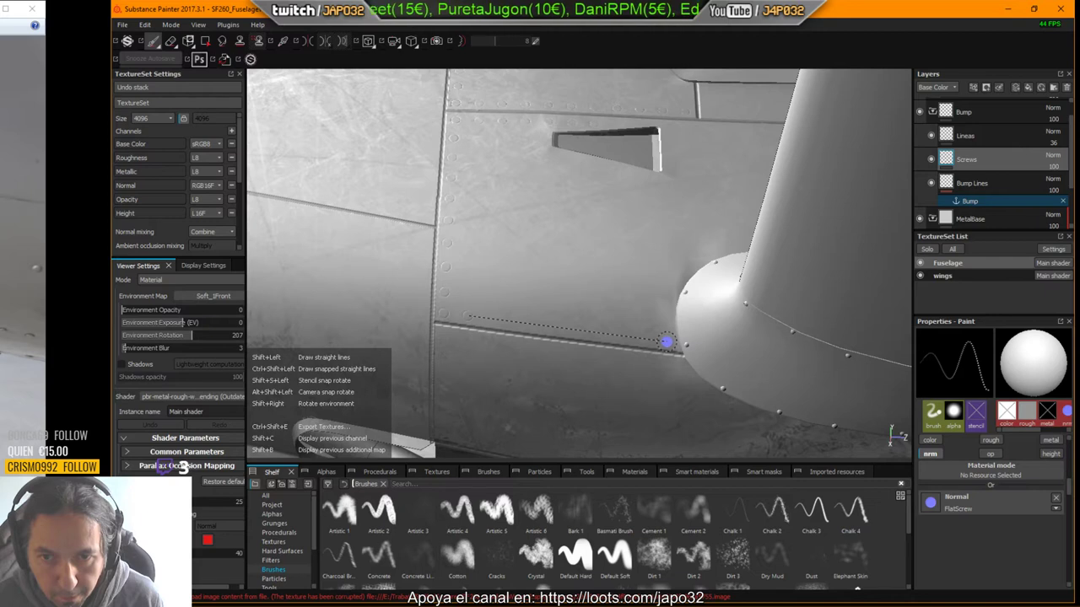
{"action": "key", "text": "ctrl+s"}
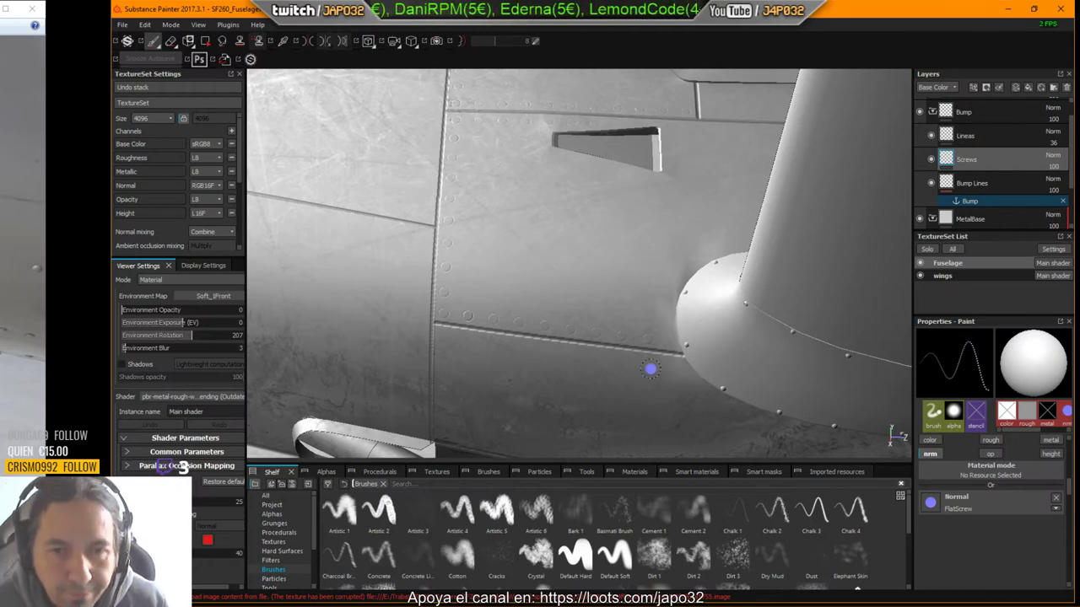
Step: Clone the flat-screw row from above to below the longitudinal panel line that ends at the wing root fairing
{"action": "left_click_drag", "start_coordinate": [448, 309], "coordinate": [506, 168], "text": "alt"}
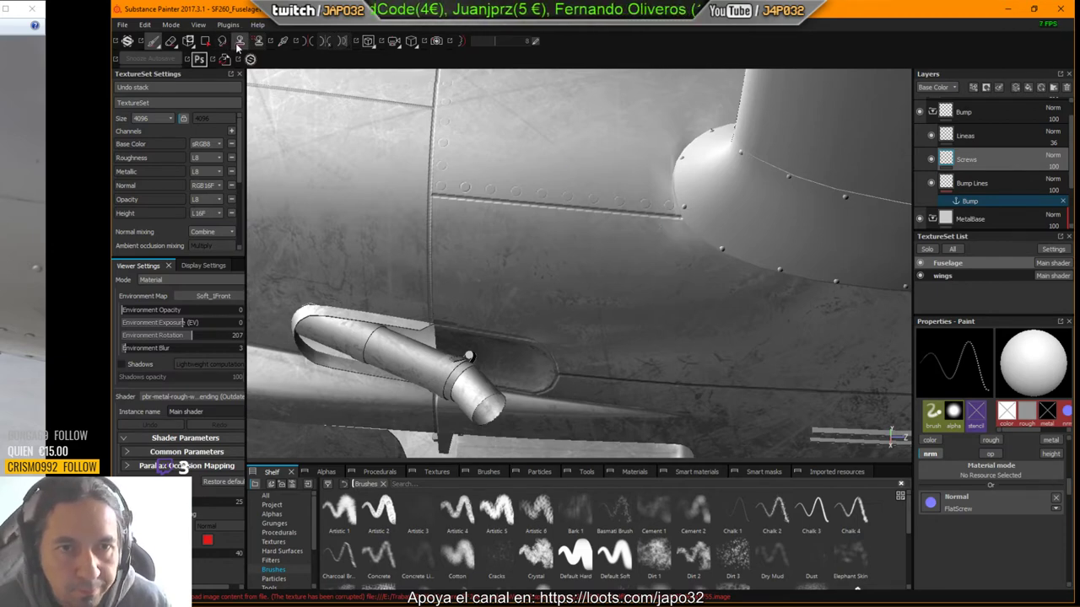
{"action": "left_click", "coordinate": [239, 41]}
{"action": "left_click_drag", "start_coordinate": [614, 187], "coordinate": [593, 187], "text": "alt"}
{"action": "mouse_move", "coordinate": [594, 186]}
{"action": "middle_mouse_down", "text": "alt"}
{"action": "mouse_move", "coordinate": [692, 213]}
{"action": "mouse_move", "coordinate": [682, 246]}
{"action": "middle_mouse_up", "text": "alt"}
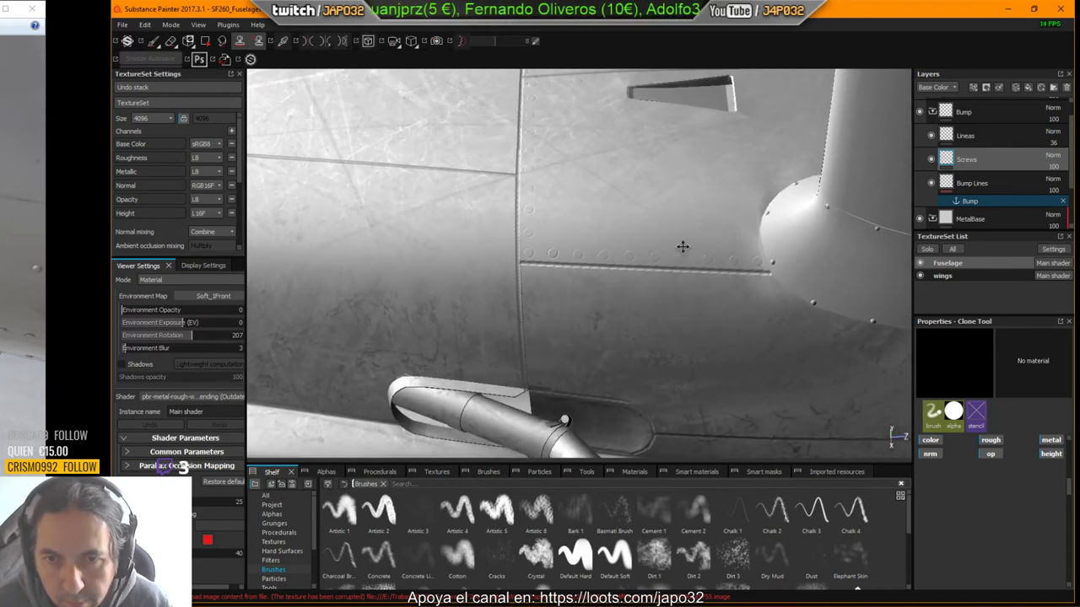
{"action": "scroll", "coordinate": [682, 245], "scroll_direction": "up", "scroll_amount": 3}
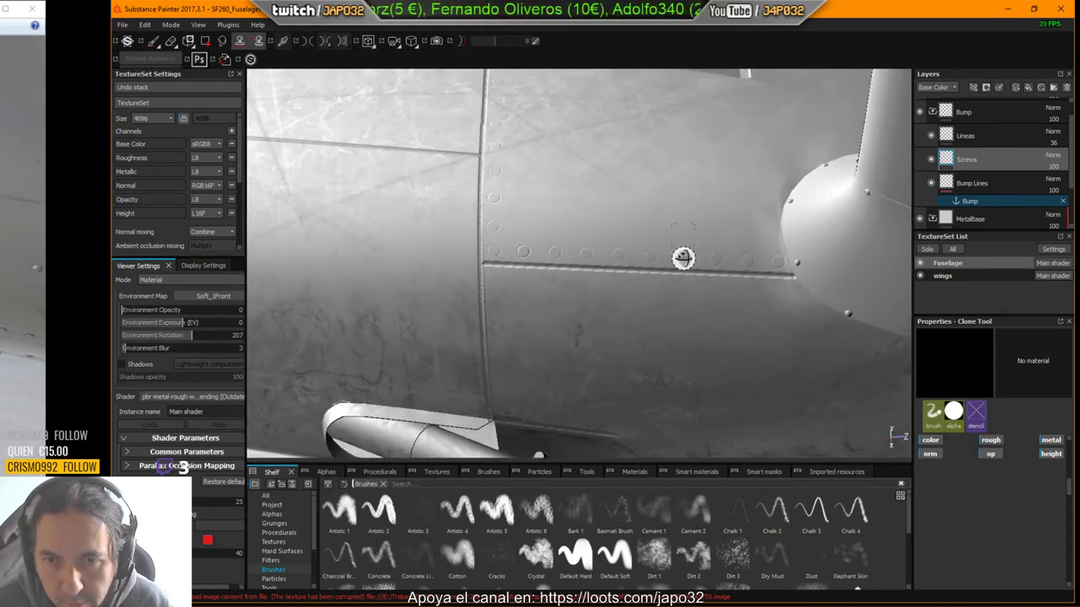
{"action": "left_click_drag", "start_coordinate": [683, 258], "coordinate": [683, 262], "text": "alt"}
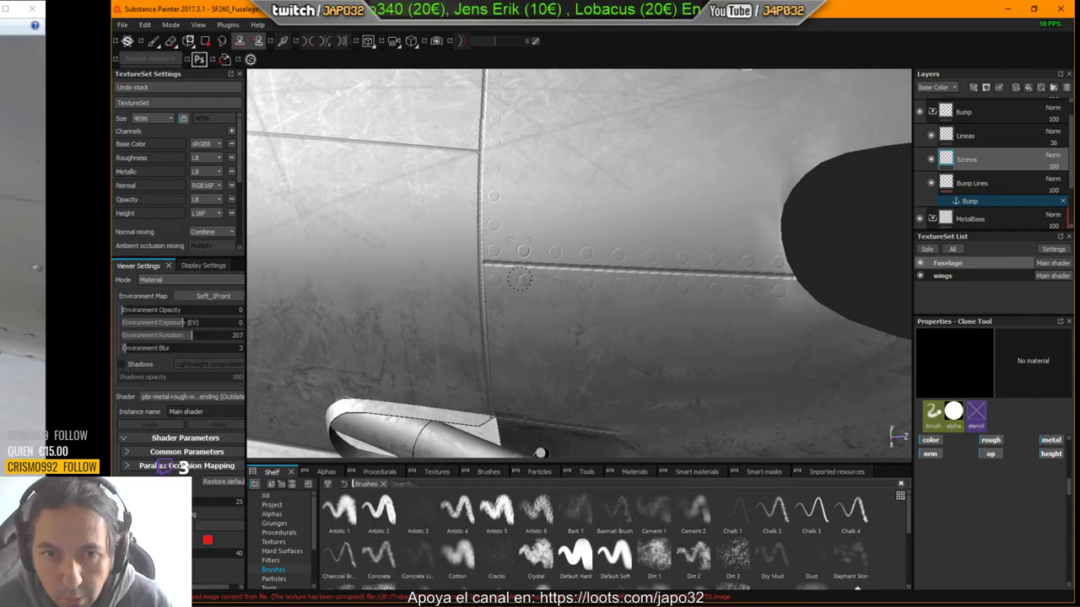
Step: Paint flat screws down beside the vertical panel line and a straight row along the upper edge of the exhaust recess
{"action": "middle_click_drag", "start_coordinate": [596, 357], "coordinate": [567, 232], "text": "alt"}
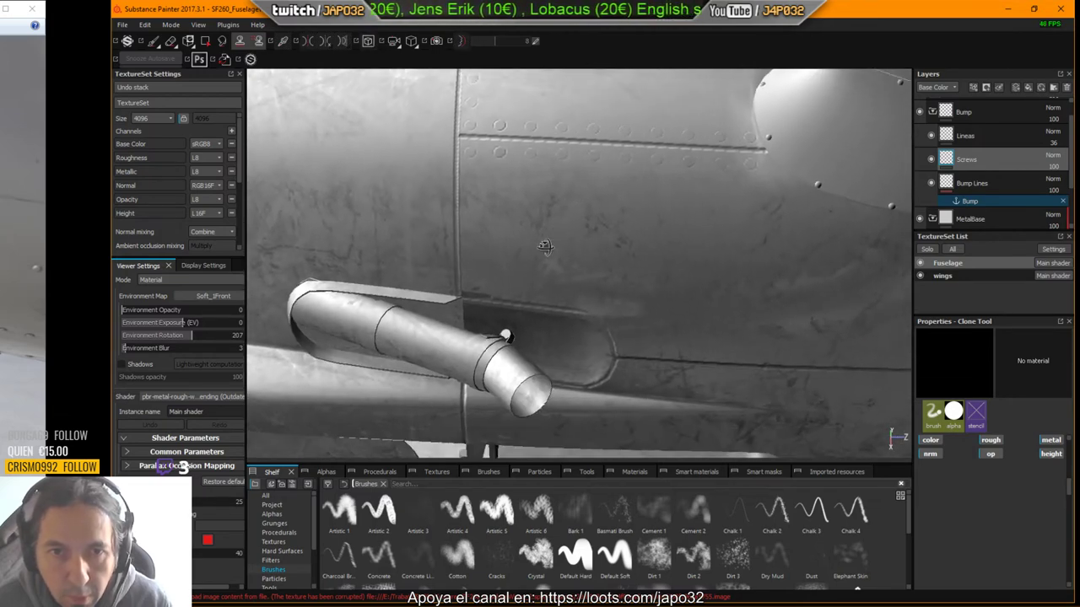
{"action": "key", "text": "1"}
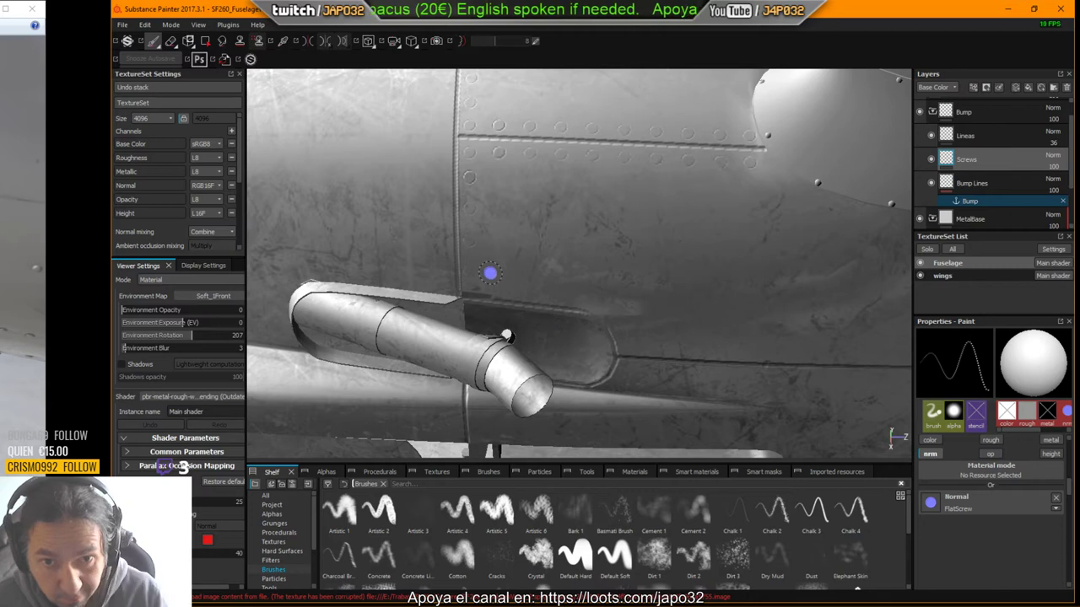
{"action": "left_click", "coordinate": [490, 285]}
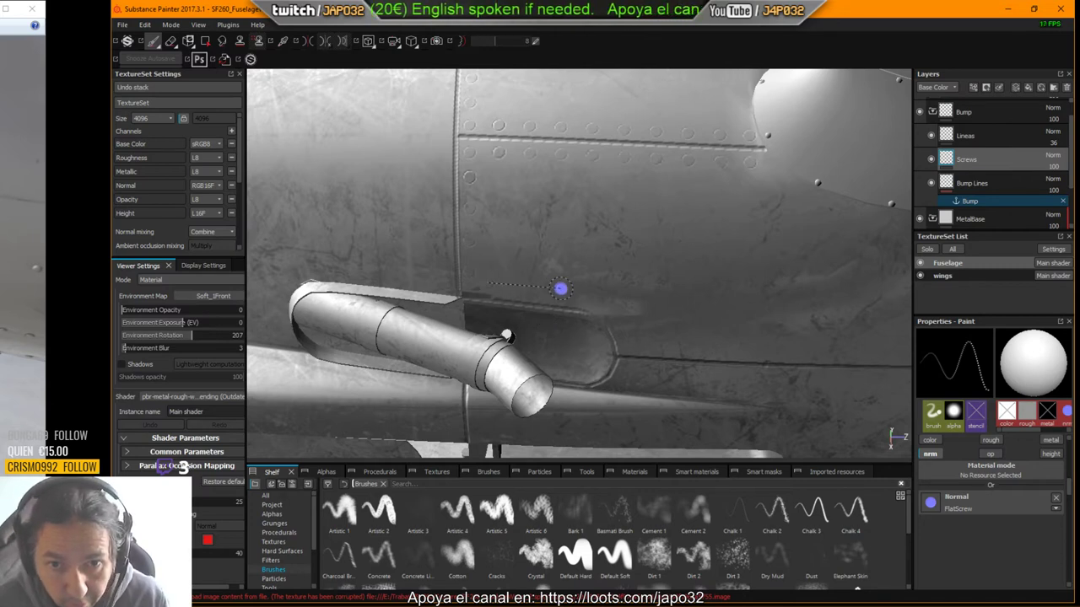
{"action": "left_click", "coordinate": [587, 296], "text": "shift"}
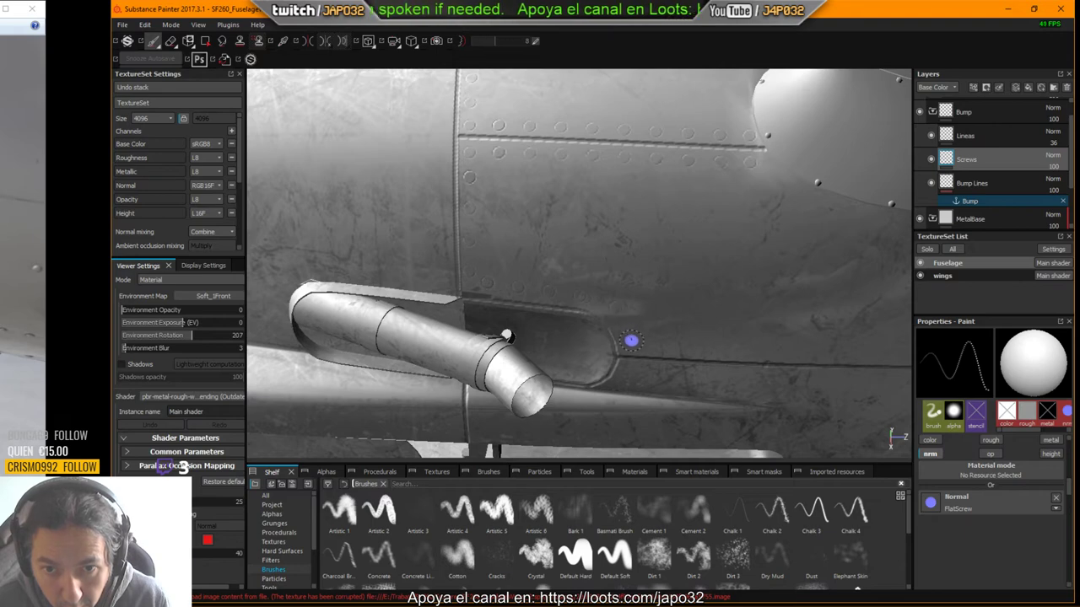
Step: Paint a straight row of flat screws above the lower longitudinal panel line, running aft from the exhaust recess
{"action": "left_click_drag", "start_coordinate": [632, 343], "coordinate": [677, 297], "text": "alt"}
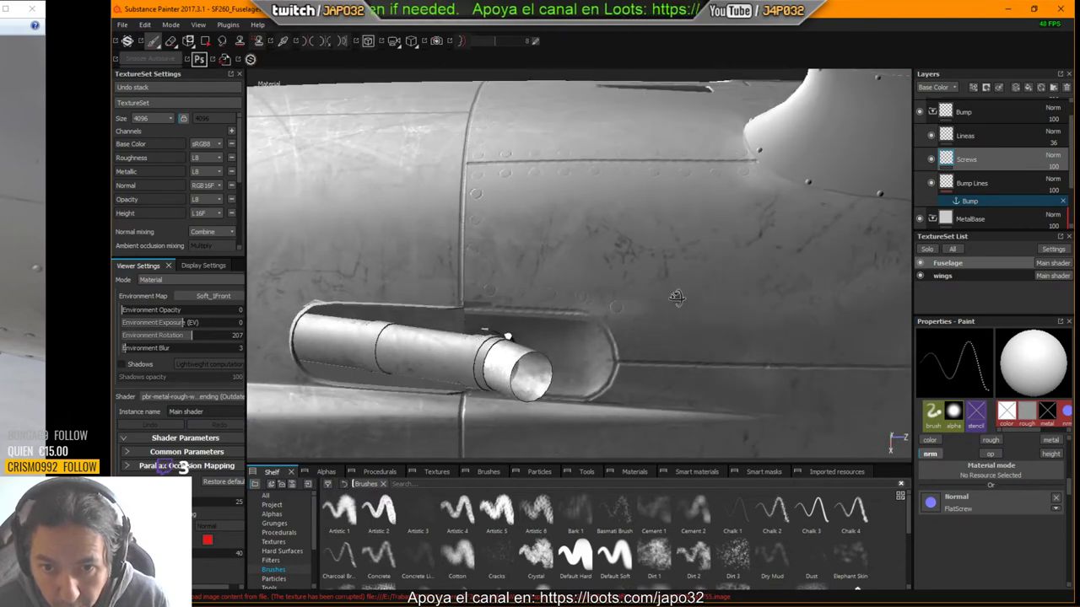
{"action": "key", "text": "ctrl"}
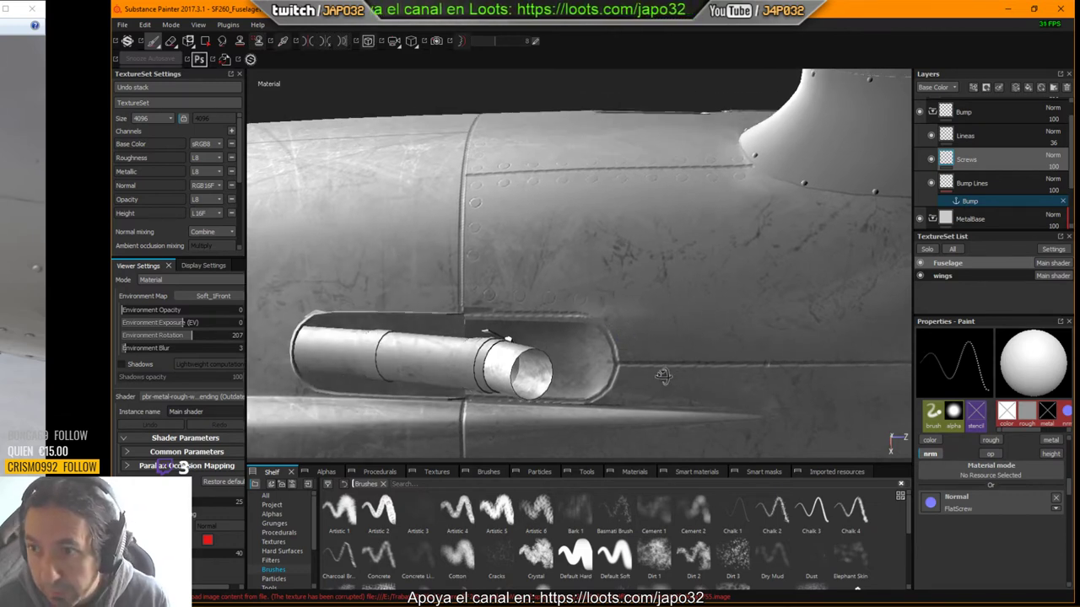
{"action": "middle_click_drag", "start_coordinate": [652, 374], "coordinate": [618, 339]}
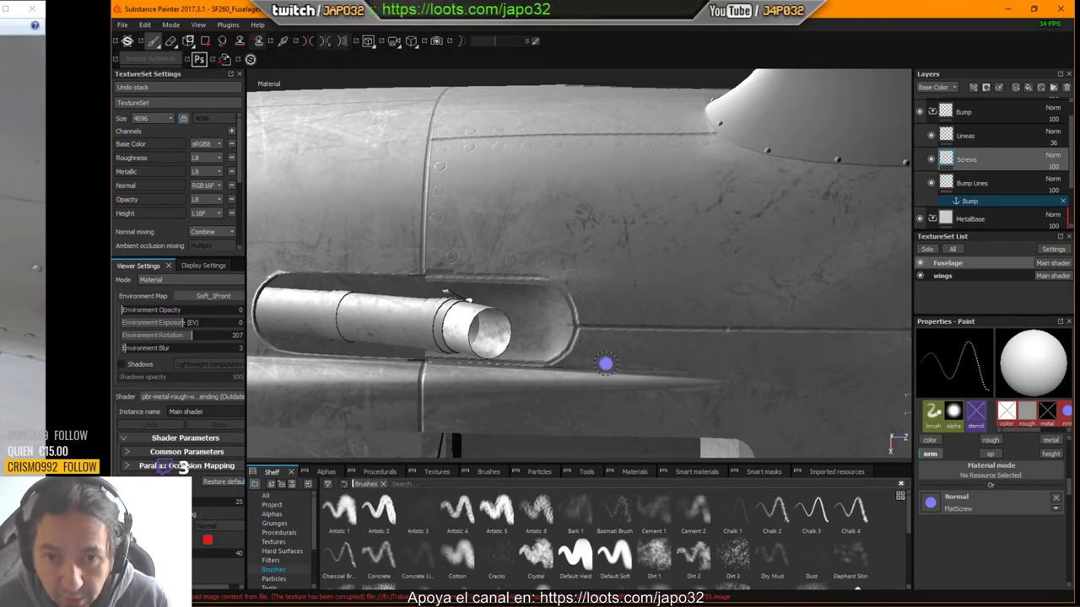
{"action": "middle_click_drag", "start_coordinate": [670, 328], "coordinate": [414, 287]}
{"action": "left_click_drag", "start_coordinate": [416, 285], "coordinate": [412, 284], "text": "alt"}
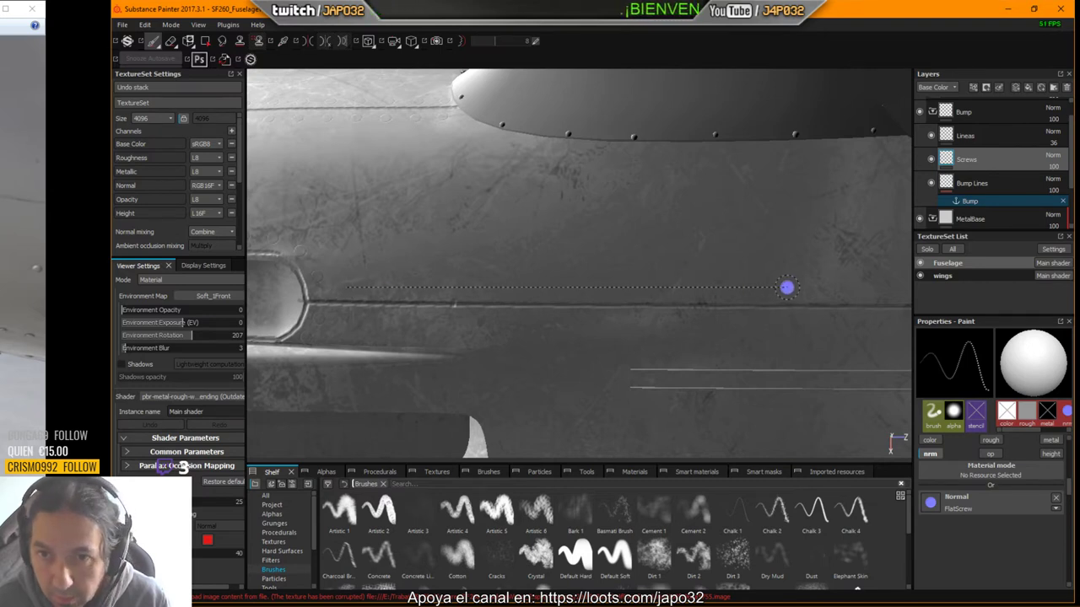
{"action": "key", "text": "shift"}
{"action": "left_click", "coordinate": [806, 294], "text": "shift"}
{"action": "middle_click_drag", "start_coordinate": [828, 279], "coordinate": [756, 285], "text": "alt"}
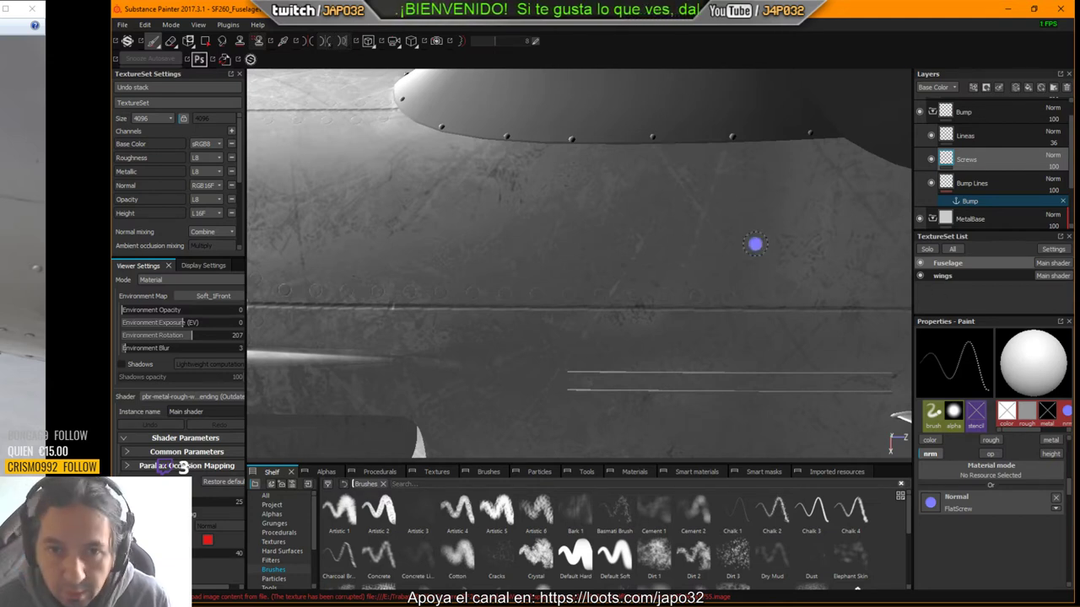
Step: Extend the flat-screw row above the lower longitudinal panel line beneath the curved wing-root cutout
{"action": "mouse_move", "coordinate": [755, 244]}
{"action": "middle_mouse_down"}
{"action": "mouse_move", "coordinate": [453, 215]}
{"action": "mouse_move", "coordinate": [304, 225]}
{"action": "middle_mouse_up"}
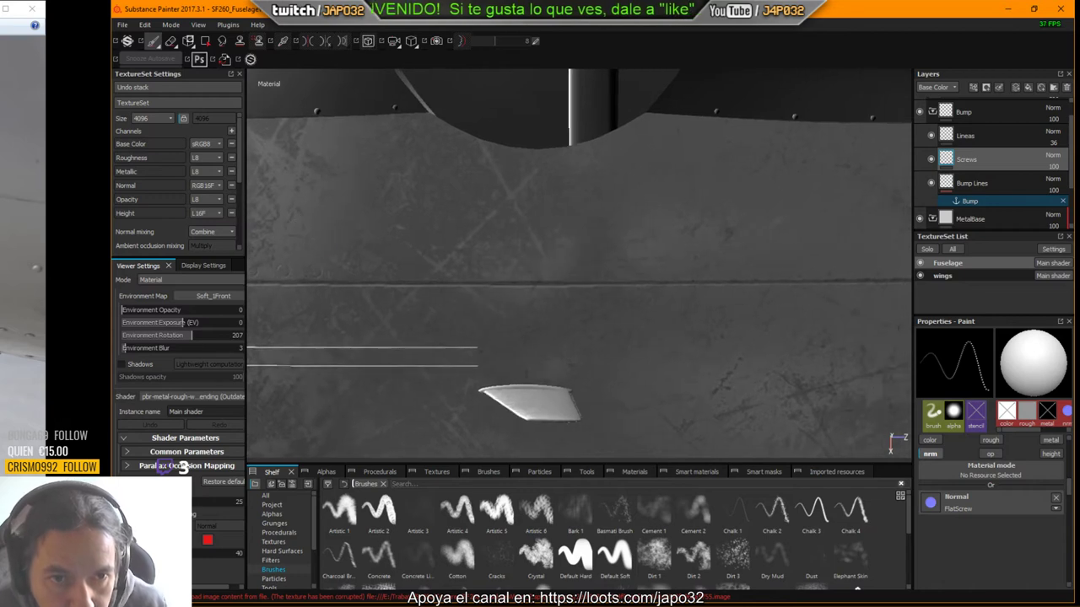
{"action": "left_click", "coordinate": [348, 270]}
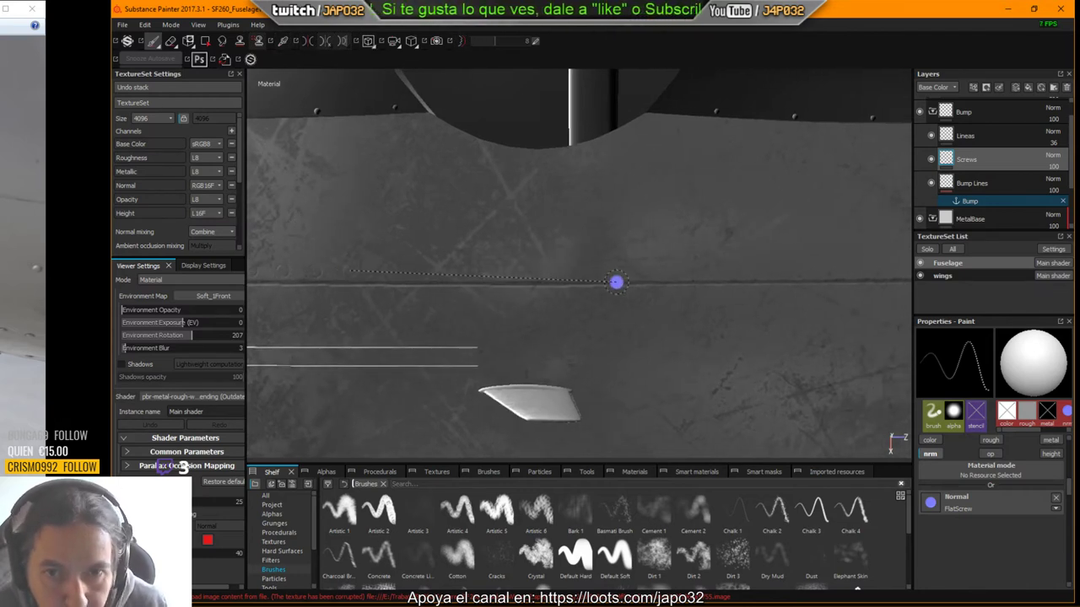
{"action": "key", "text": "shift"}
{"action": "left_click", "coordinate": [889, 267], "text": "shift"}
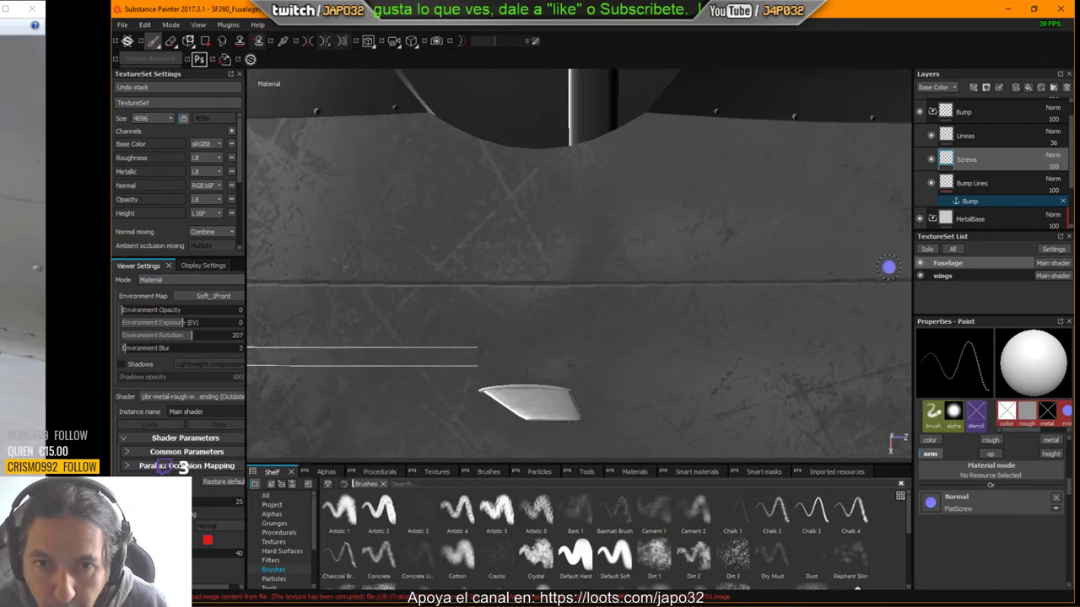
{"action": "mouse_move", "coordinate": [888, 268]}
{"action": "right_mouse_down", "text": "ctrl"}
{"action": "mouse_move", "coordinate": [948, 269]}
{"action": "mouse_move", "coordinate": [782, 277]}
{"action": "right_mouse_up", "text": "ctrl"}
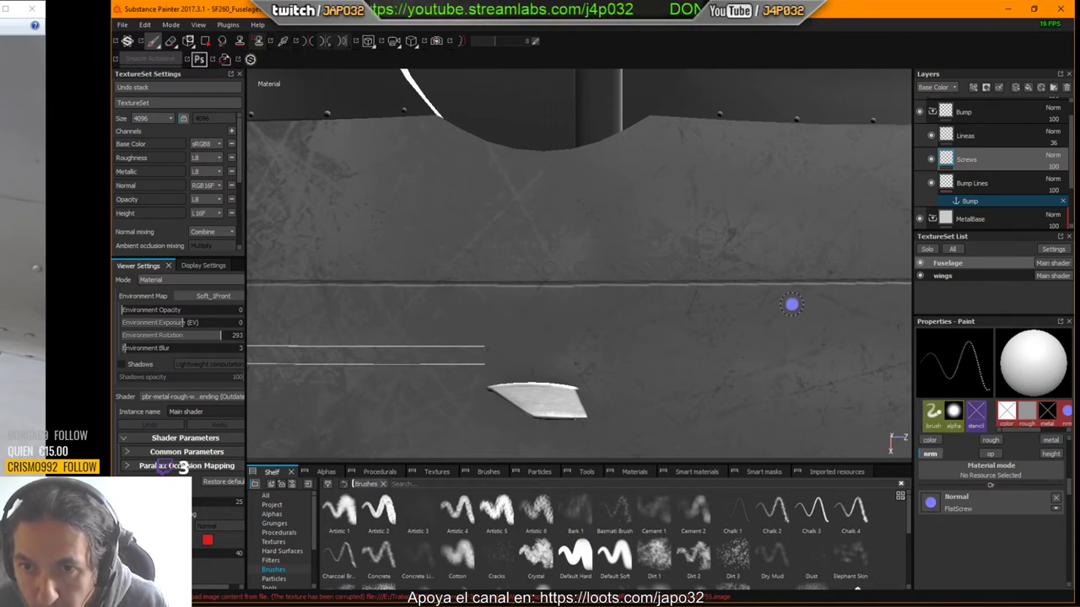
Step: Continue the flat-screw row aft above the lower longitudinal panel line, past the small pipe and over the oval blister
{"action": "middle_click_drag", "start_coordinate": [766, 308], "coordinate": [601, 325]}
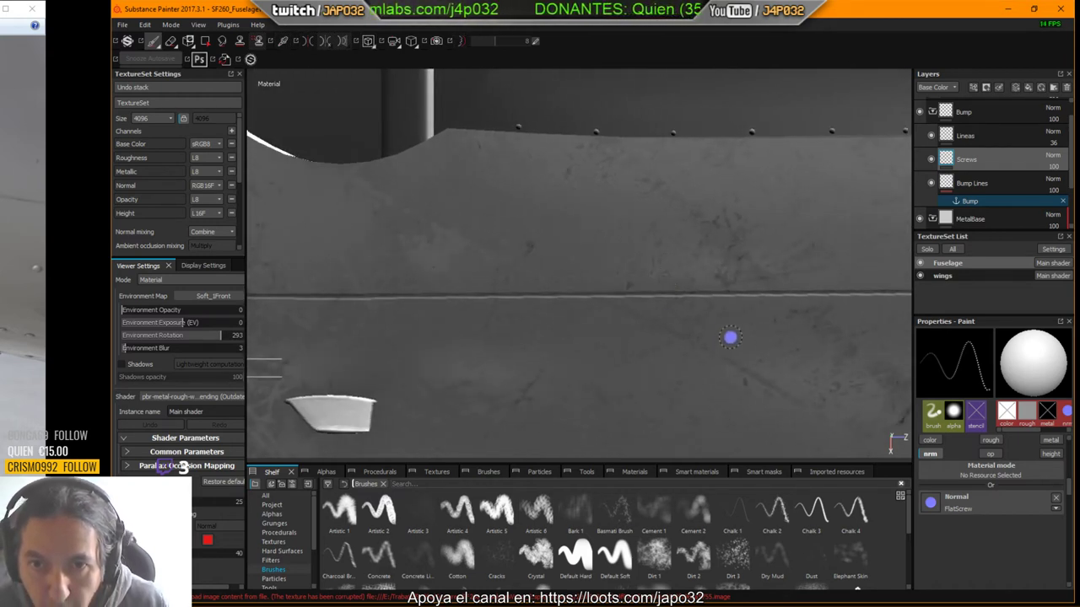
{"action": "middle_click_drag", "start_coordinate": [730, 335], "coordinate": [562, 328]}
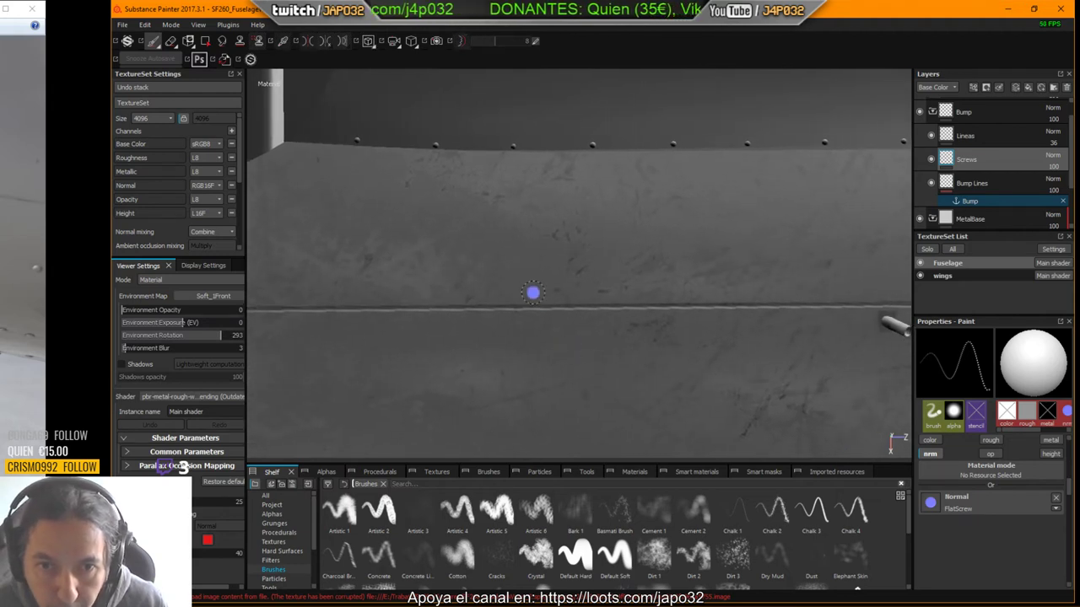
{"action": "key", "text": "shift"}
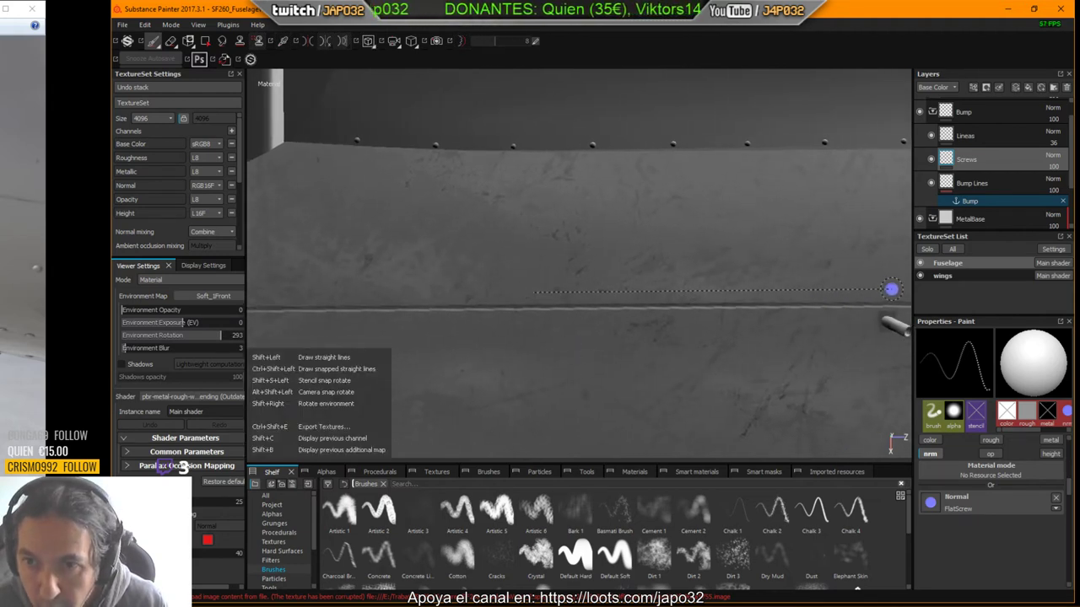
{"action": "left_click_drag", "start_coordinate": [852, 314], "coordinate": [444, 315], "text": "ctrl+alt"}
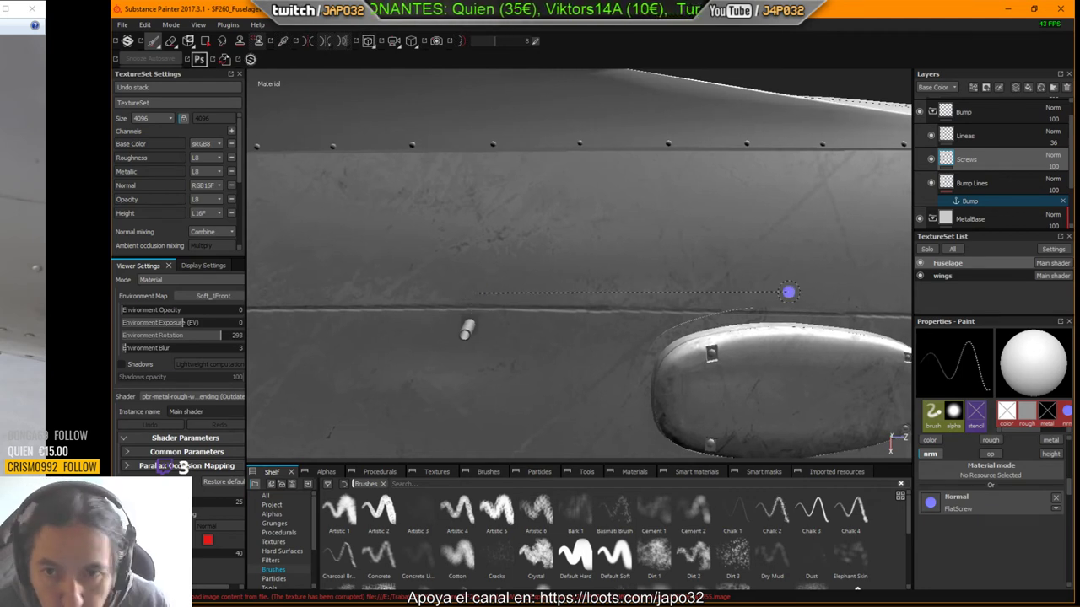
{"action": "key", "text": "shift"}
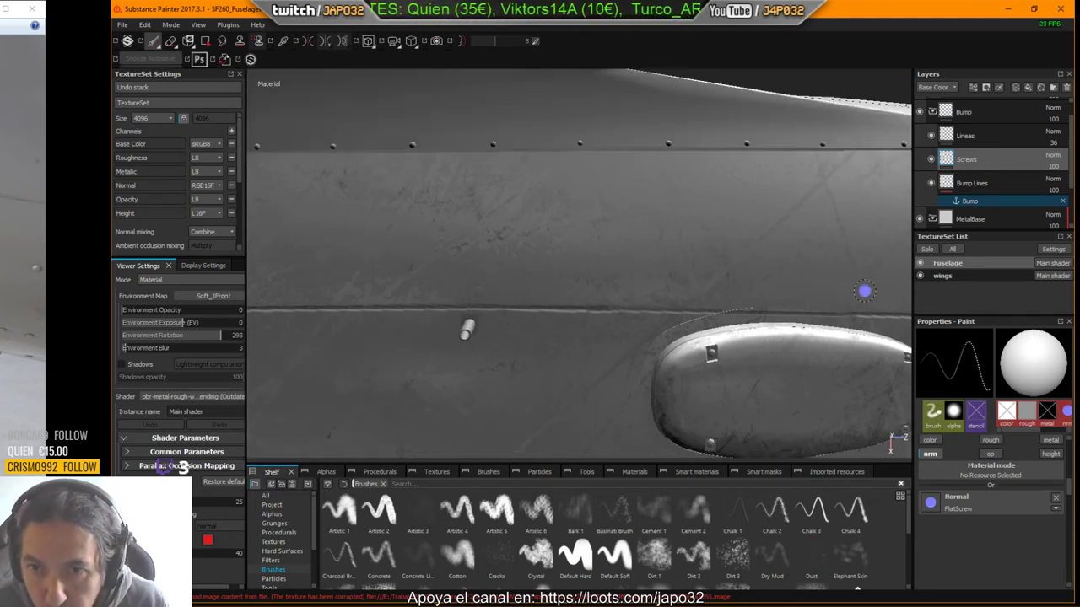
{"action": "left_click_drag", "start_coordinate": [864, 290], "coordinate": [658, 299], "text": "ctrl+alt"}
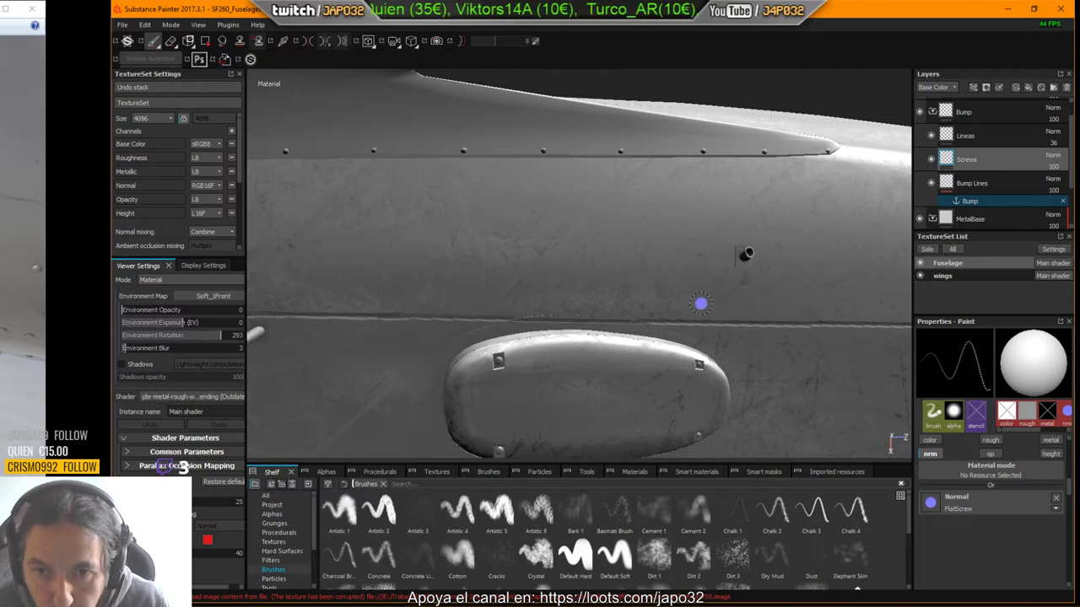
Step: Erase the stretch of longitudinal panel line directly above the oval blister on the Bump Lines layer
{"action": "left_click", "coordinate": [970, 136]}
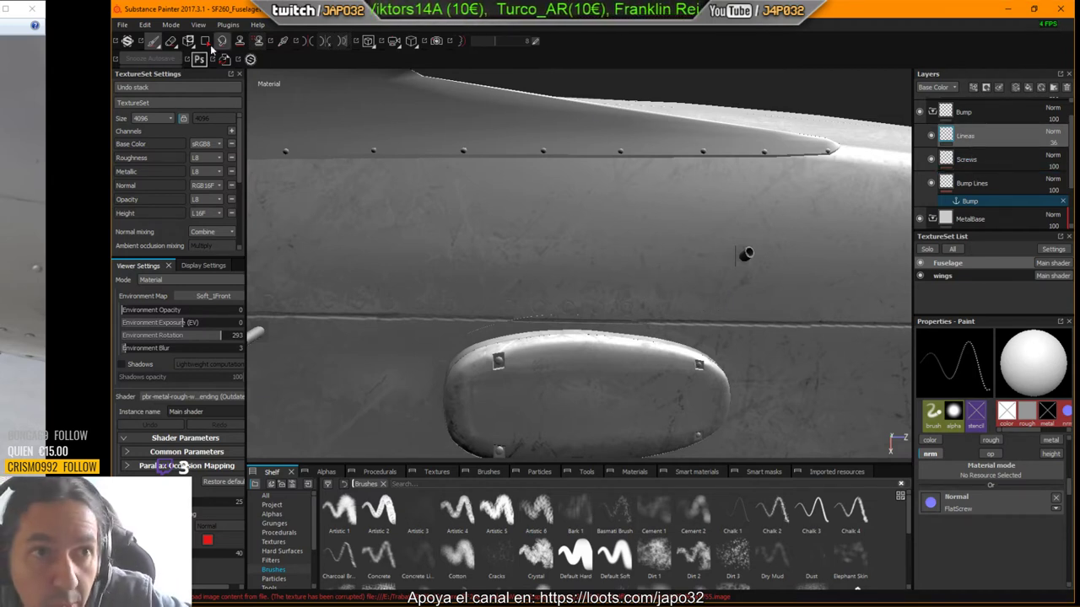
{"action": "left_click", "coordinate": [171, 42]}
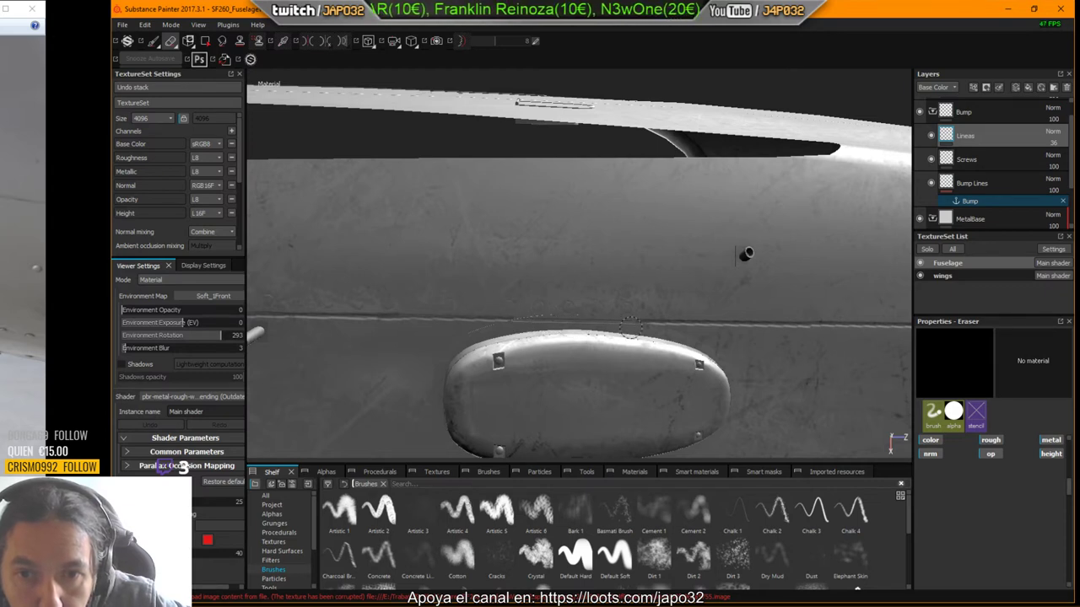
{"action": "left_click", "coordinate": [967, 191]}
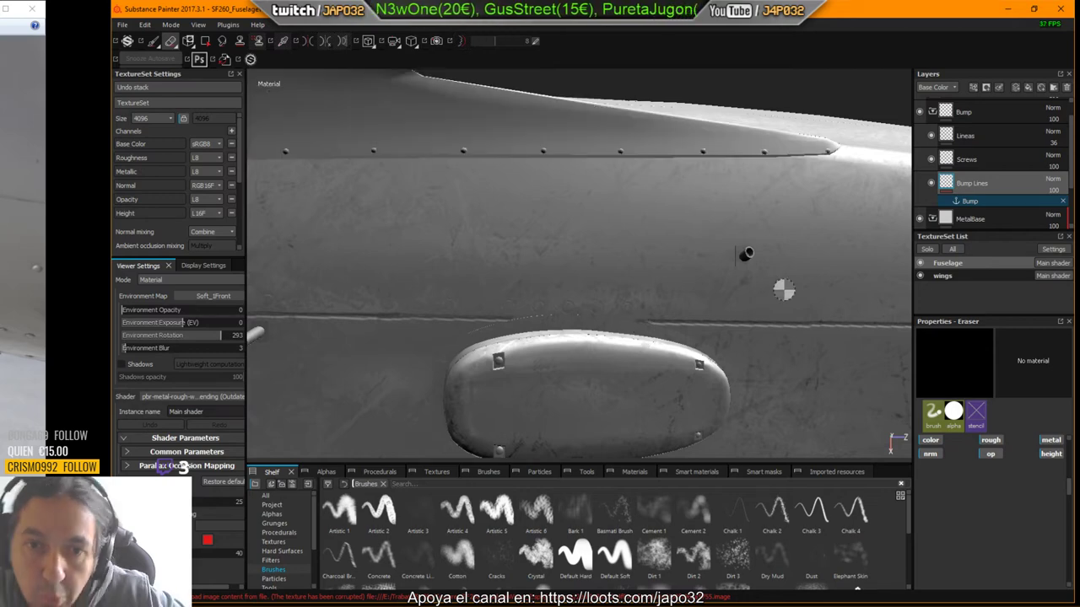
{"action": "mouse_move", "coordinate": [736, 289]}
{"action": "left_mouse_down", "text": "alt"}
{"action": "mouse_move", "coordinate": [752, 265]}
{"action": "mouse_move", "coordinate": [740, 308]}
{"action": "left_mouse_up", "text": "alt"}
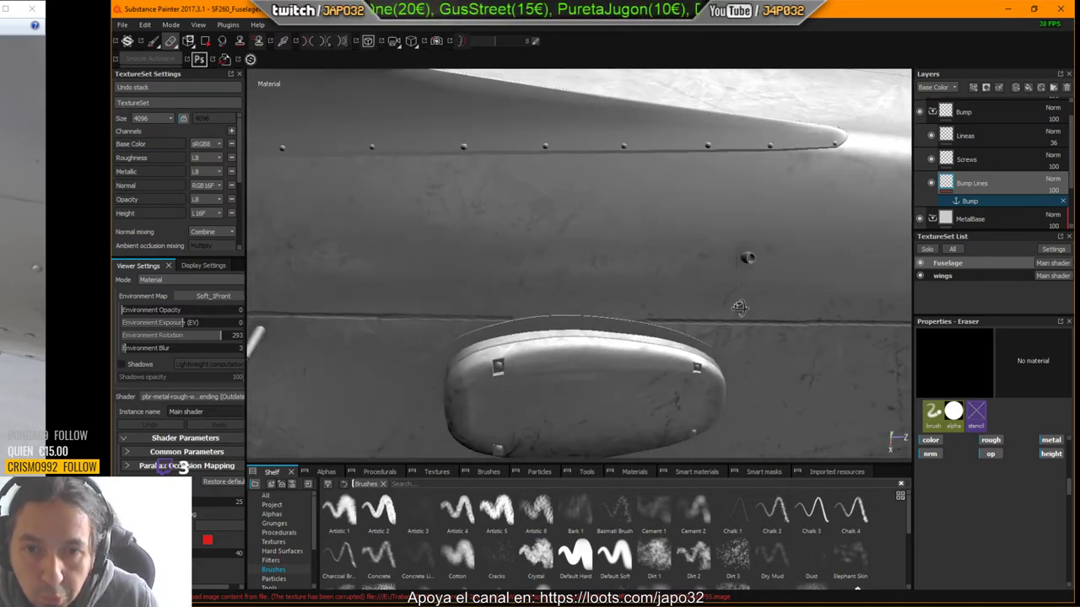
{"action": "middle_click_drag", "start_coordinate": [740, 307], "coordinate": [609, 287], "text": "alt"}
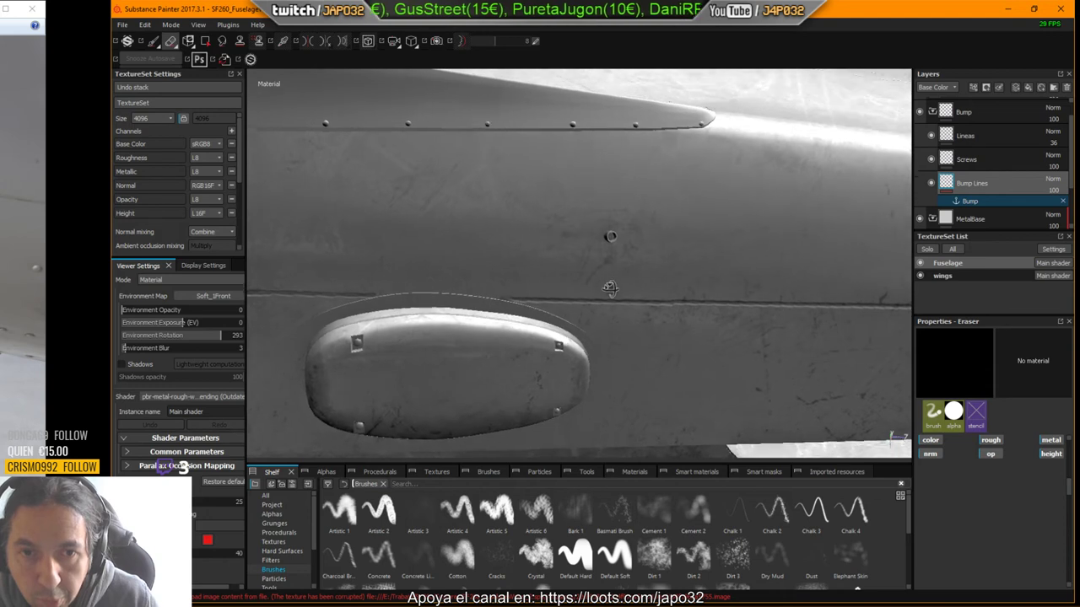
Step: Paint flat screws on the Screws layer above the longitudinal panel line, from the oval blister to the vertical panel line
{"action": "left_click", "coordinate": [983, 160]}
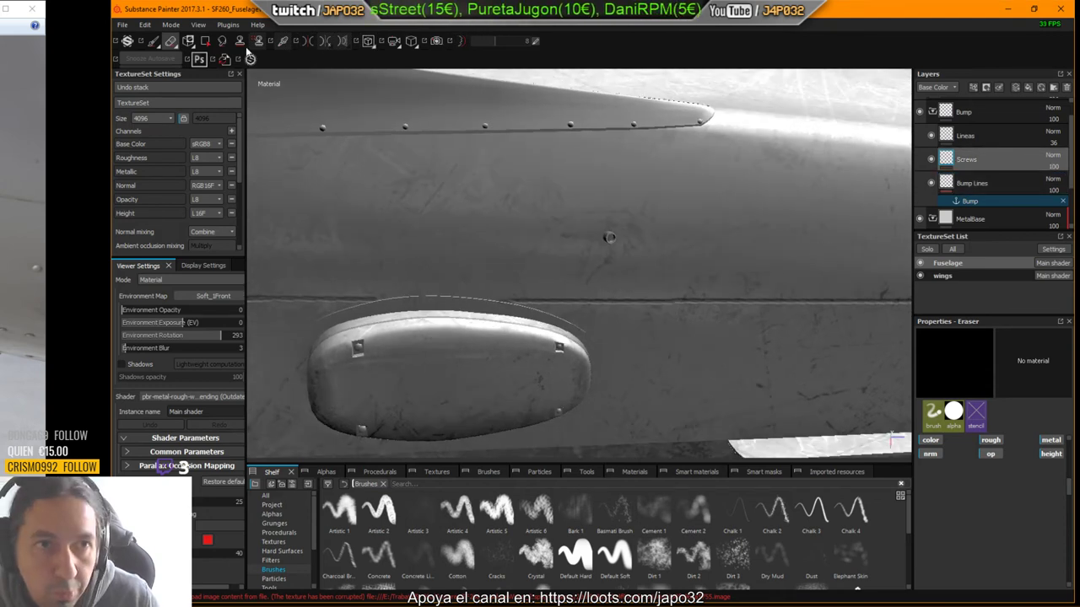
{"action": "left_click", "coordinate": [154, 40]}
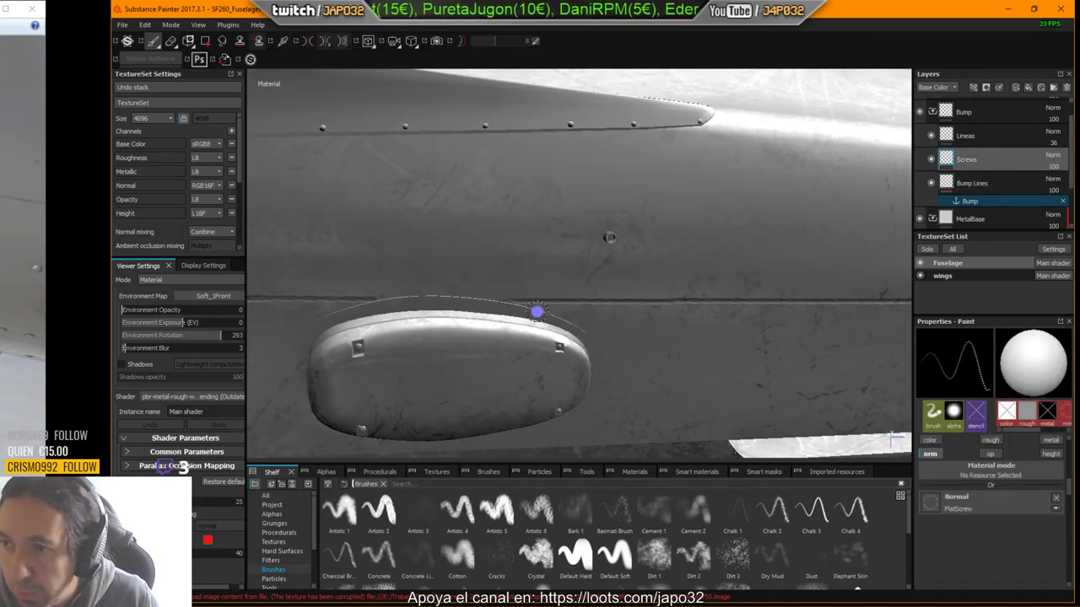
{"action": "mouse_move", "coordinate": [566, 317]}
{"action": "left_mouse_down", "text": "alt"}
{"action": "mouse_move", "coordinate": [563, 283]}
{"action": "mouse_move", "coordinate": [507, 287]}
{"action": "left_mouse_up", "text": "alt"}
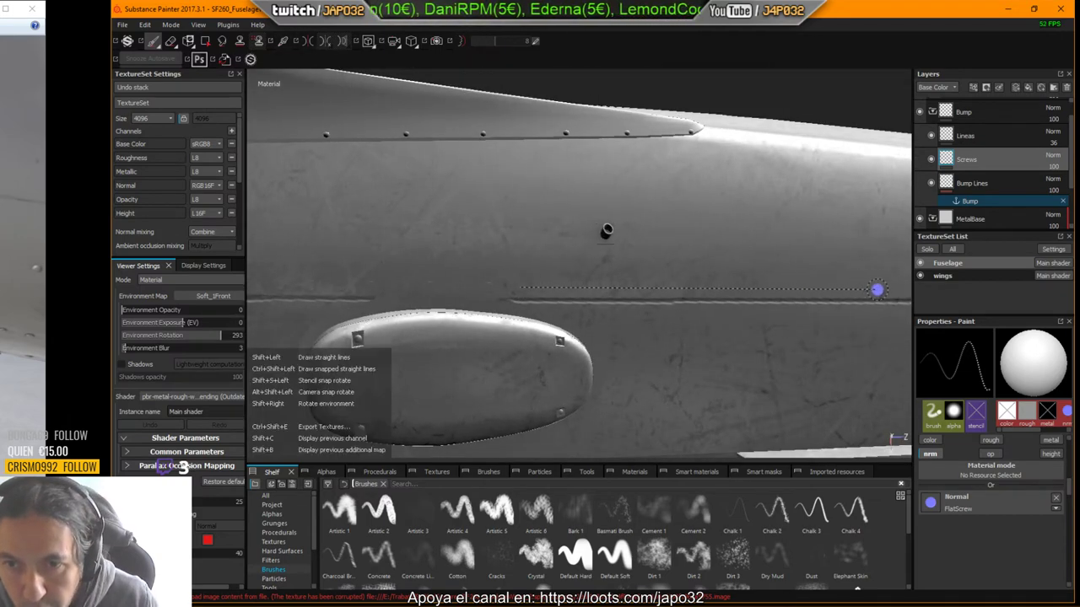
{"action": "mouse_move", "coordinate": [869, 299]}
{"action": "middle_mouse_down", "text": "alt"}
{"action": "mouse_move", "coordinate": [591, 316]}
{"action": "mouse_move", "coordinate": [586, 303]}
{"action": "middle_mouse_up", "text": "alt"}
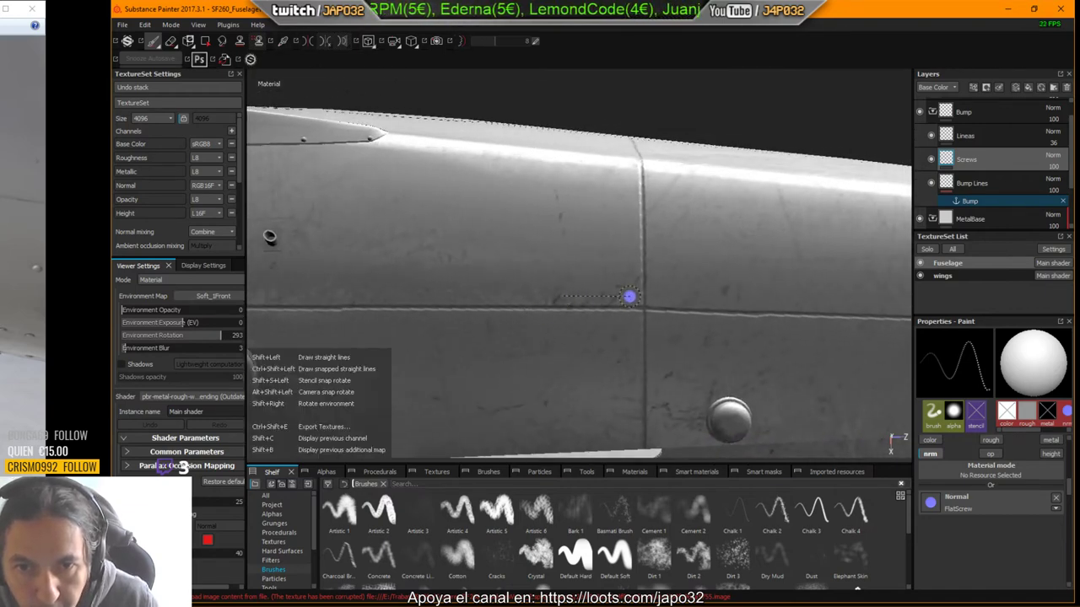
Step: Paint a straight row of flat screws down the forward side of the vertical panel line, starting below the upper longitudinal line
{"action": "mouse_move", "coordinate": [677, 298]}
{"action": "left_mouse_down", "text": "alt"}
{"action": "mouse_move", "coordinate": [672, 362]}
{"action": "mouse_move", "coordinate": [686, 400]}
{"action": "mouse_move", "coordinate": [691, 361]}
{"action": "left_mouse_up", "text": "alt"}
{"action": "middle_click_drag", "start_coordinate": [693, 360], "coordinate": [658, 444], "text": "alt"}
{"action": "mouse_move", "coordinate": [644, 401]}
{"action": "left_mouse_down", "text": "alt"}
{"action": "mouse_move", "coordinate": [635, 342]}
{"action": "mouse_move", "coordinate": [632, 365]}
{"action": "left_mouse_up", "text": "alt"}
{"action": "left_click_drag", "start_coordinate": [678, 180], "coordinate": [684, 222], "text": "alt"}
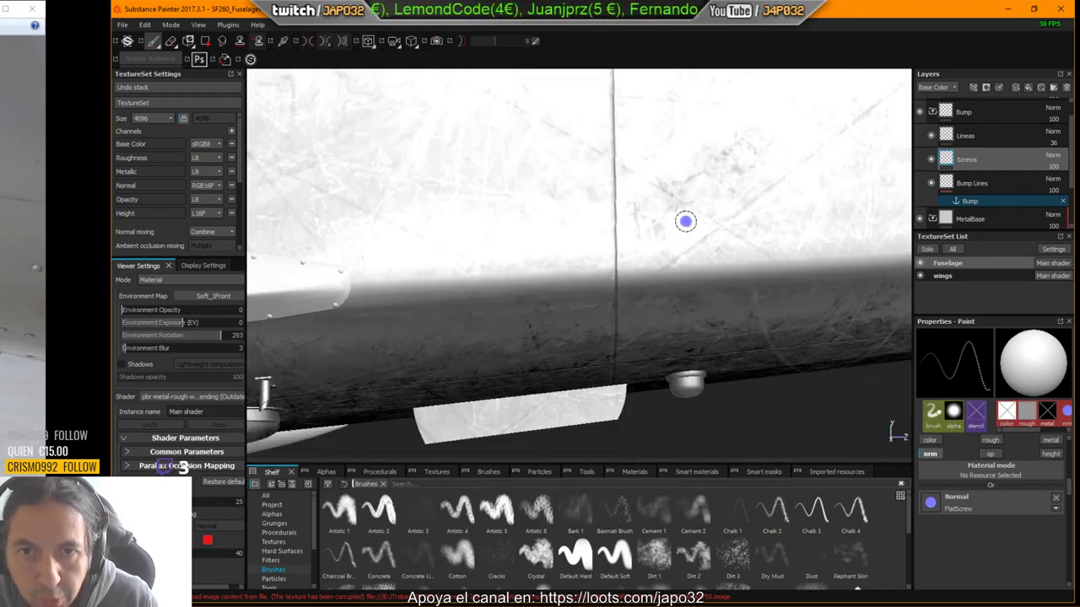
{"action": "right_click_drag", "start_coordinate": [684, 222], "coordinate": [585, 219], "text": "alt"}
{"action": "middle_click_drag", "start_coordinate": [712, 188], "coordinate": [682, 304], "text": "alt"}
{"action": "left_click_drag", "start_coordinate": [682, 305], "coordinate": [672, 323], "text": "alt"}
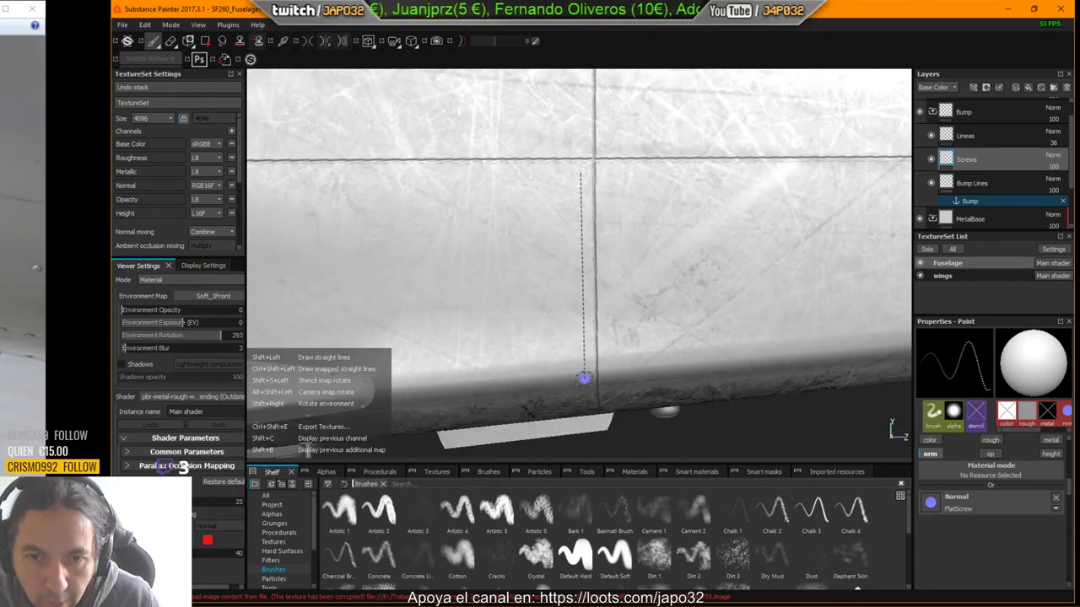
{"action": "left_click", "coordinate": [584, 379], "text": "shift"}
Step: Extend the vertical flat-screw row down to just above the lower longitudinal panel line
{"action": "left_click_drag", "start_coordinate": [638, 398], "coordinate": [666, 233], "text": "alt"}
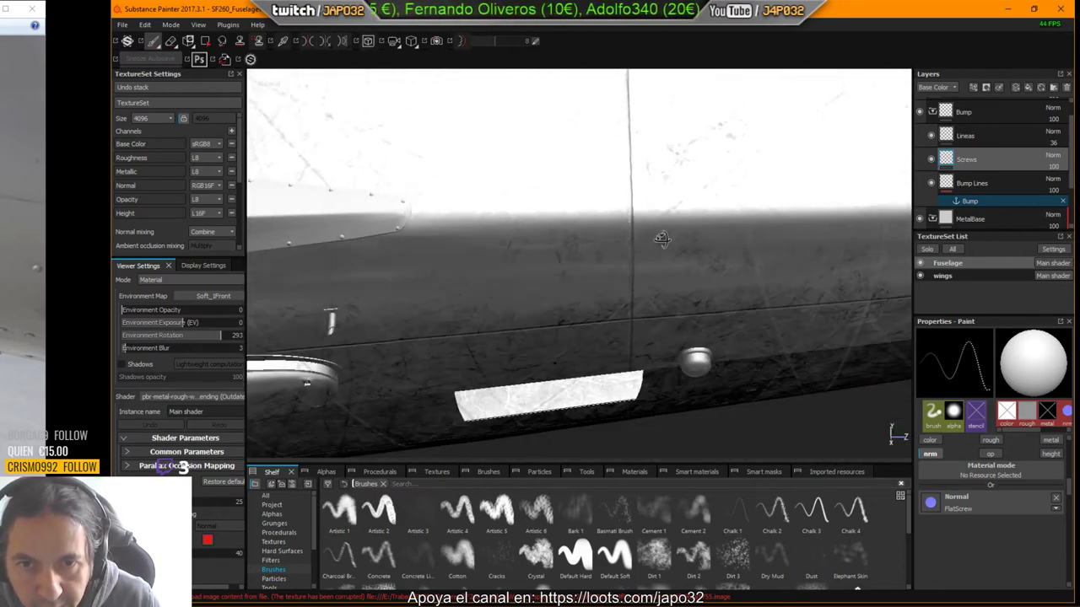
{"action": "right_click_drag", "start_coordinate": [666, 233], "coordinate": [680, 236], "text": "shift"}
{"action": "mouse_move", "coordinate": [675, 248]}
{"action": "left_mouse_down", "text": "alt"}
{"action": "mouse_move", "coordinate": [674, 219]}
{"action": "mouse_move", "coordinate": [633, 215]}
{"action": "left_mouse_up", "text": "alt"}
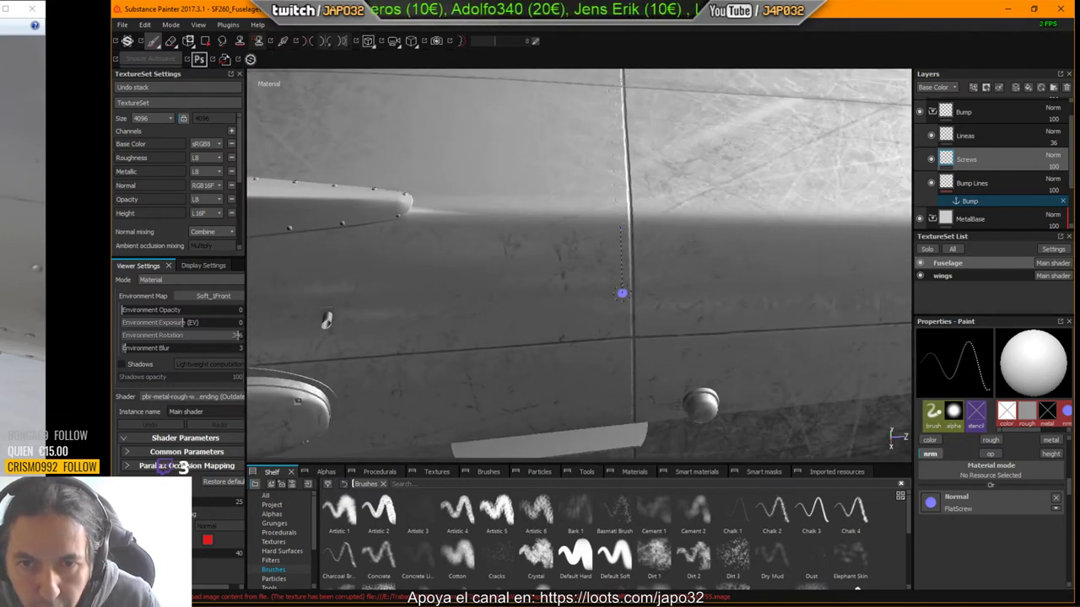
{"action": "key", "text": "shift"}
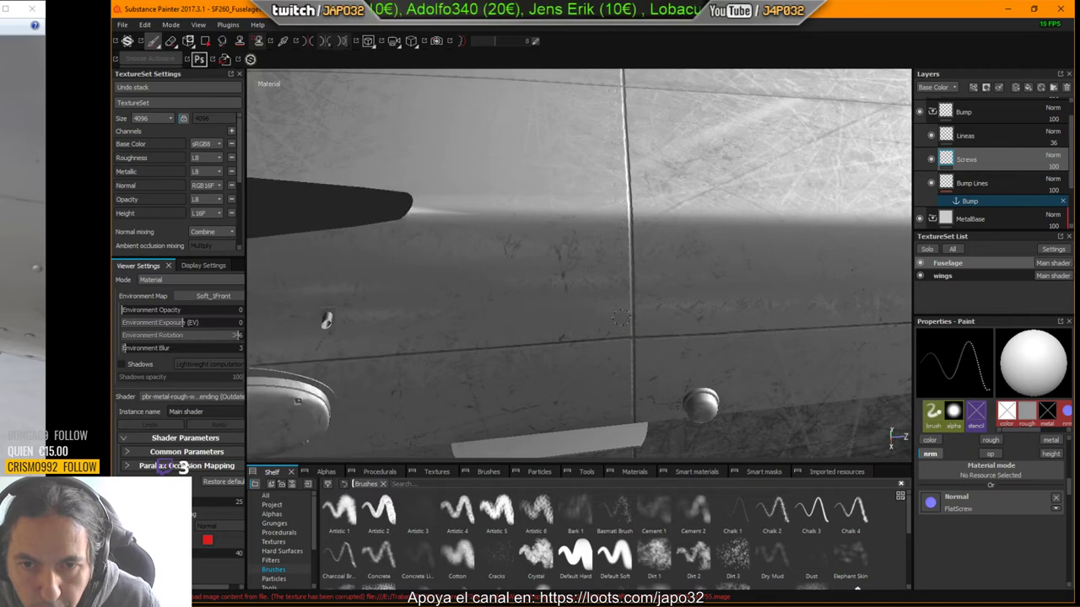
Step: Paint a straight row of flat screws below the upper longitudinal panel line, running forward from the vertical panel line
{"action": "mouse_move", "coordinate": [621, 318]}
{"action": "left_mouse_down", "text": "alt"}
{"action": "mouse_move", "coordinate": [684, 158]}
{"action": "mouse_move", "coordinate": [683, 279]}
{"action": "mouse_move", "coordinate": [694, 313]}
{"action": "mouse_move", "coordinate": [868, 300]}
{"action": "left_mouse_up", "text": "alt"}
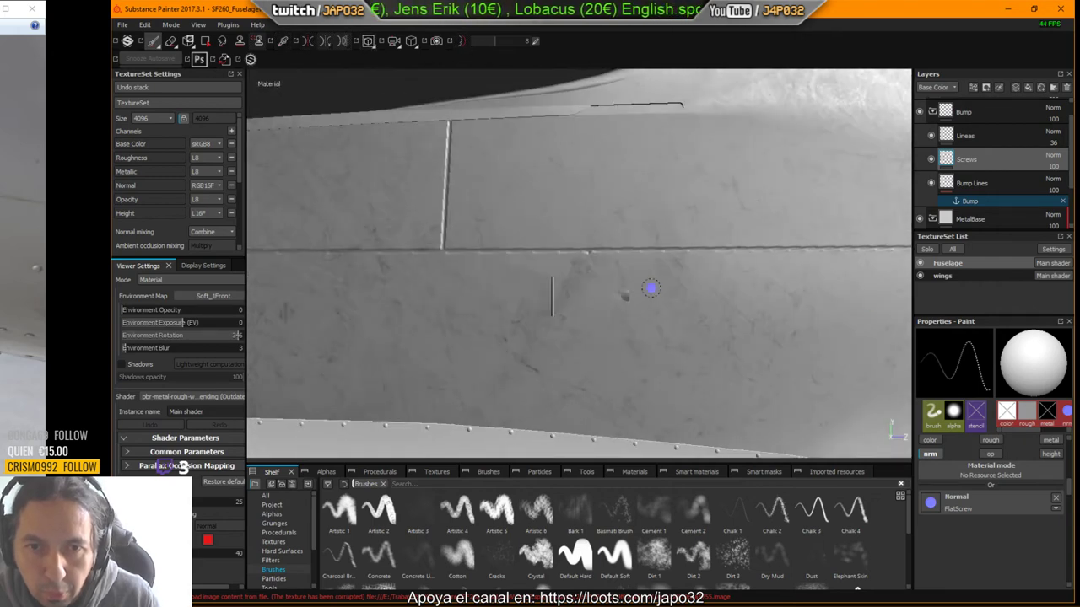
{"action": "mouse_move", "coordinate": [642, 295]}
{"action": "left_mouse_down", "text": "alt"}
{"action": "mouse_move", "coordinate": [687, 289]}
{"action": "mouse_move", "coordinate": [508, 315]}
{"action": "left_mouse_up", "text": "alt"}
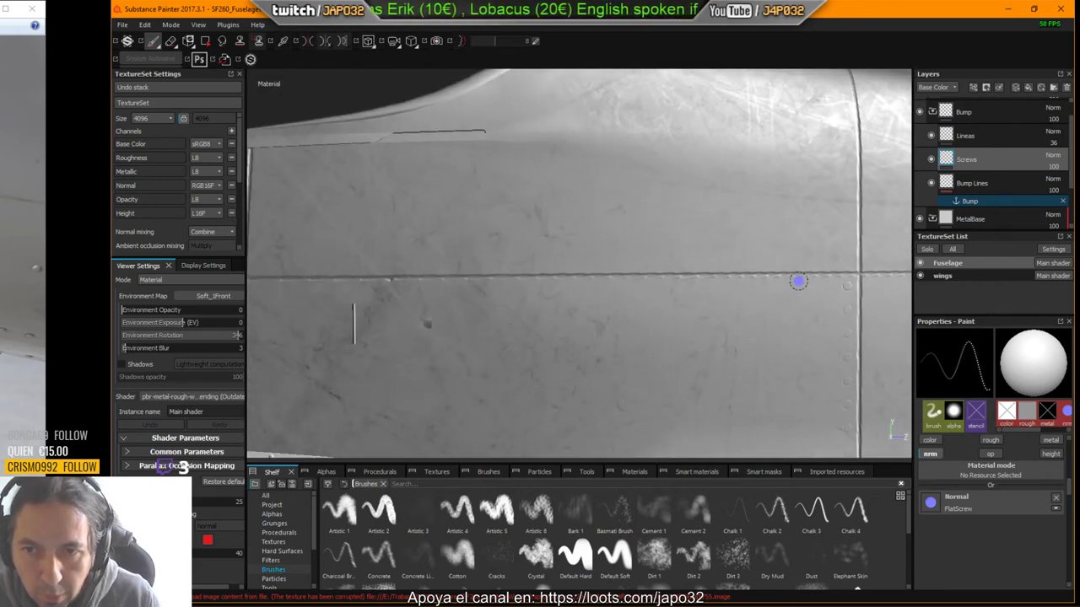
{"action": "key", "text": "shift"}
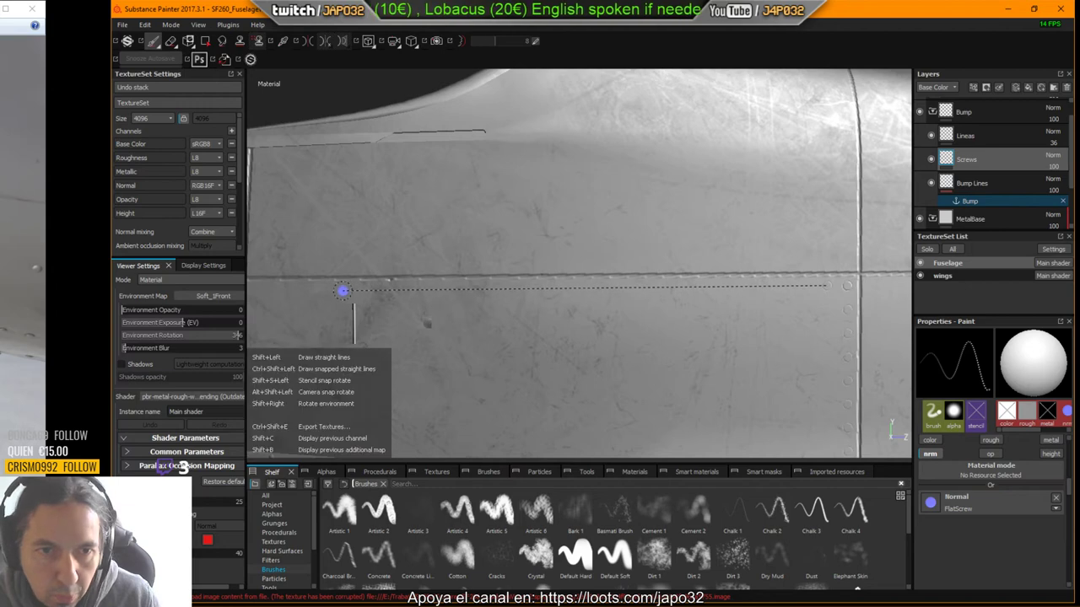
{"action": "left_click", "coordinate": [339, 290], "text": "shift"}
Step: Continue the straight row of flat screws below the upper longitudinal panel line forward, past the tapered inlet, to near the next vertical panel line
{"action": "middle_click_drag", "start_coordinate": [368, 347], "coordinate": [793, 311], "text": "alt"}
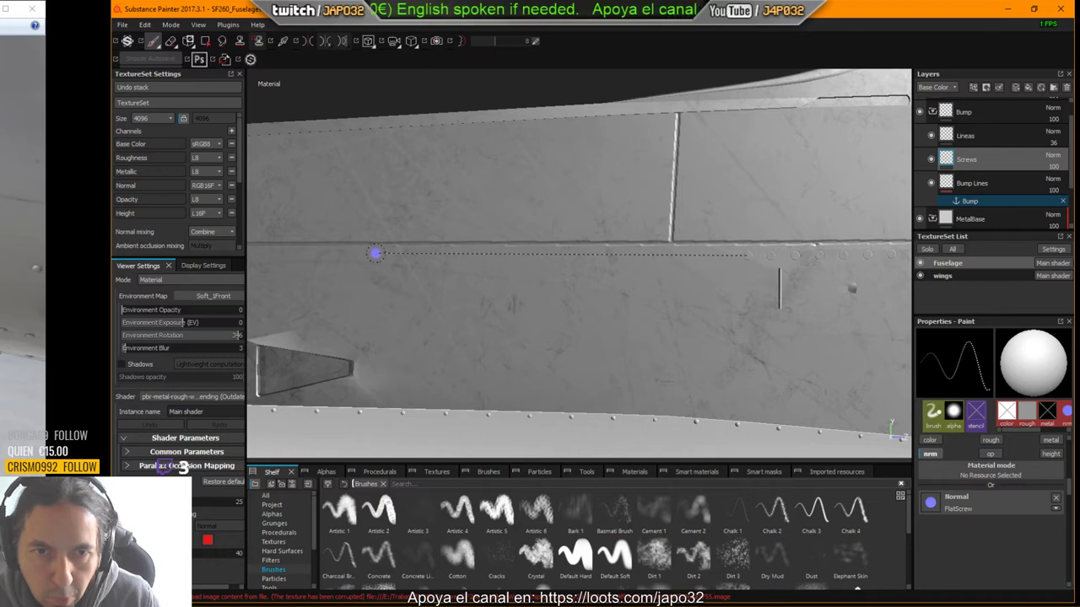
{"action": "key", "text": "shift"}
{"action": "left_click_drag", "start_coordinate": [397, 327], "coordinate": [711, 337], "text": "alt"}
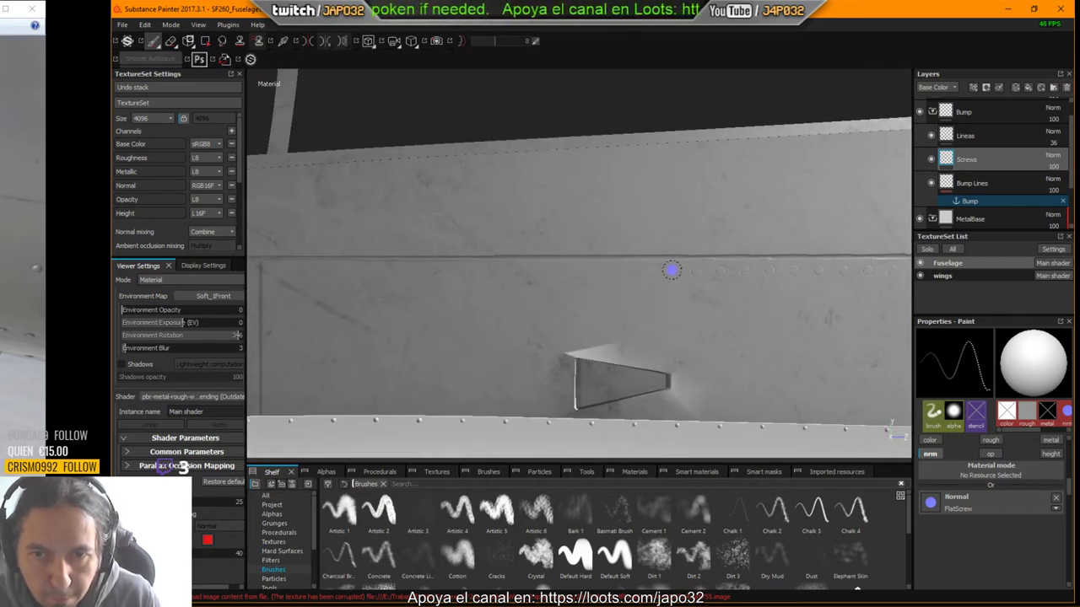
{"action": "key", "text": "shift"}
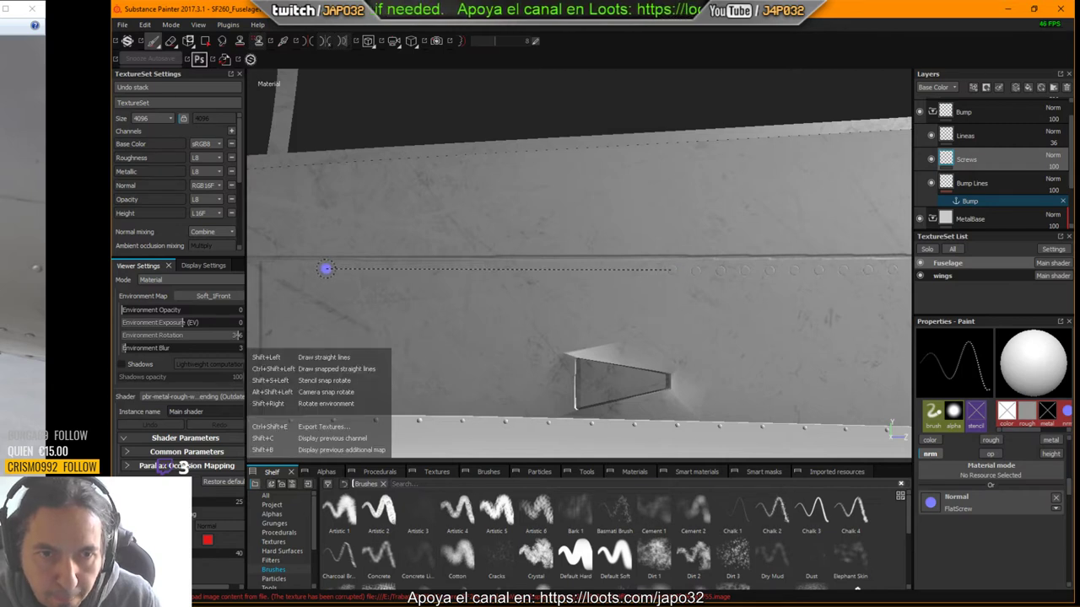
{"action": "left_click", "coordinate": [325, 270], "text": "shift"}
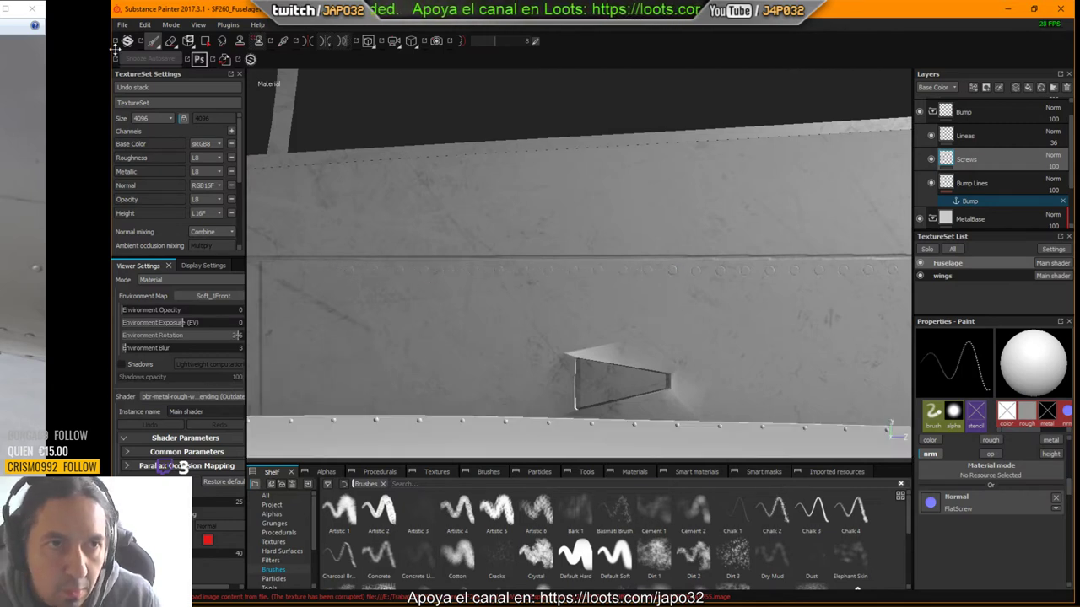
Step: Save the project over the existing SF260_FuselageWings_3.spp file in the Textures folder
{"action": "left_click", "coordinate": [124, 25]}
{"action": "left_click", "coordinate": [136, 125]}
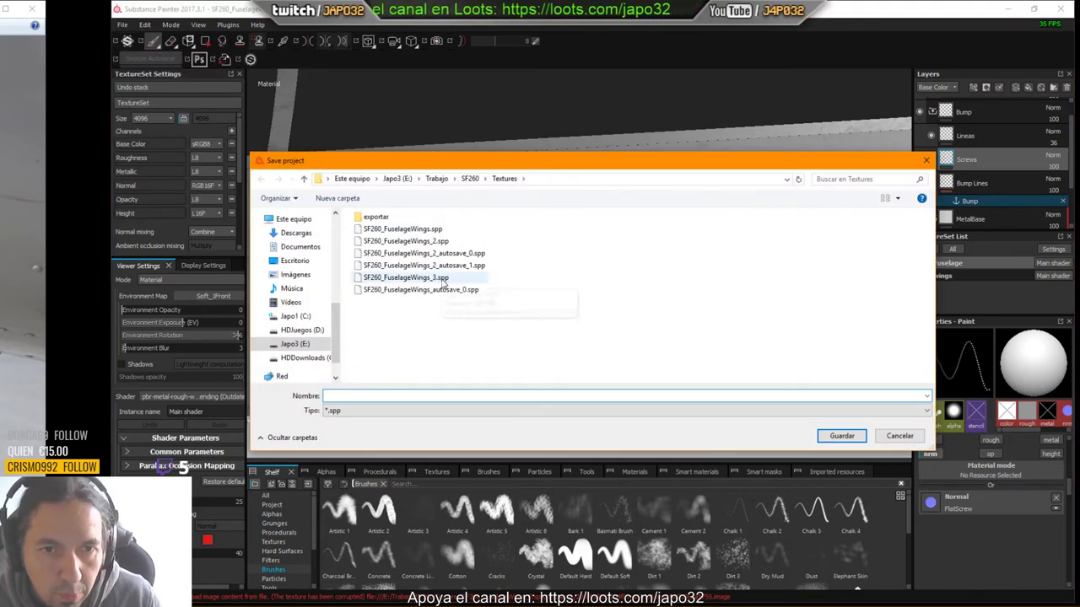
{"action": "left_click", "coordinate": [440, 278]}
{"action": "left_click", "coordinate": [841, 435]}
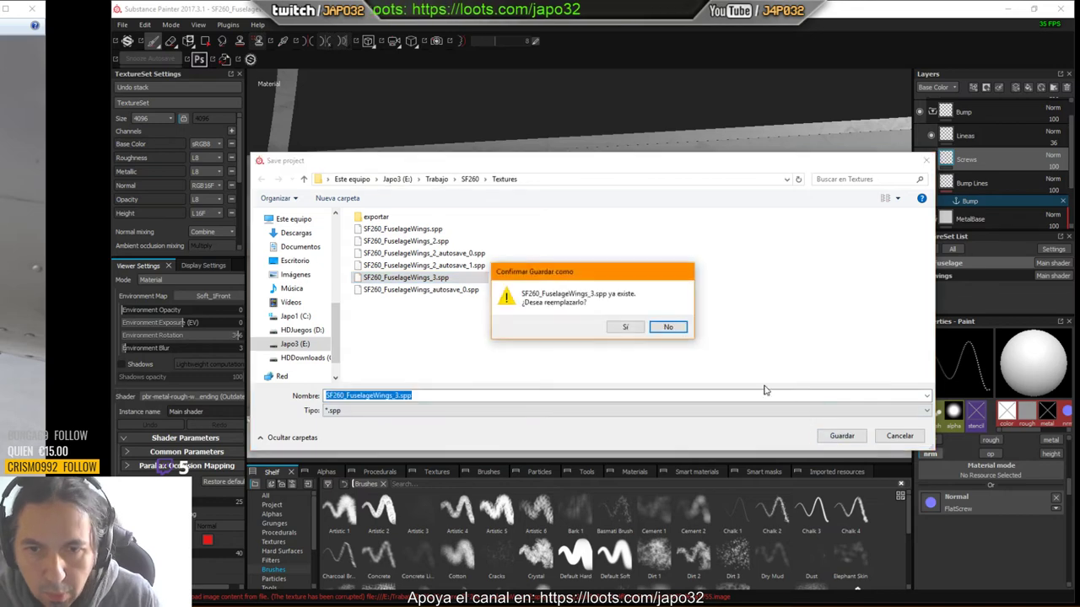
{"action": "left_click", "coordinate": [626, 327]}
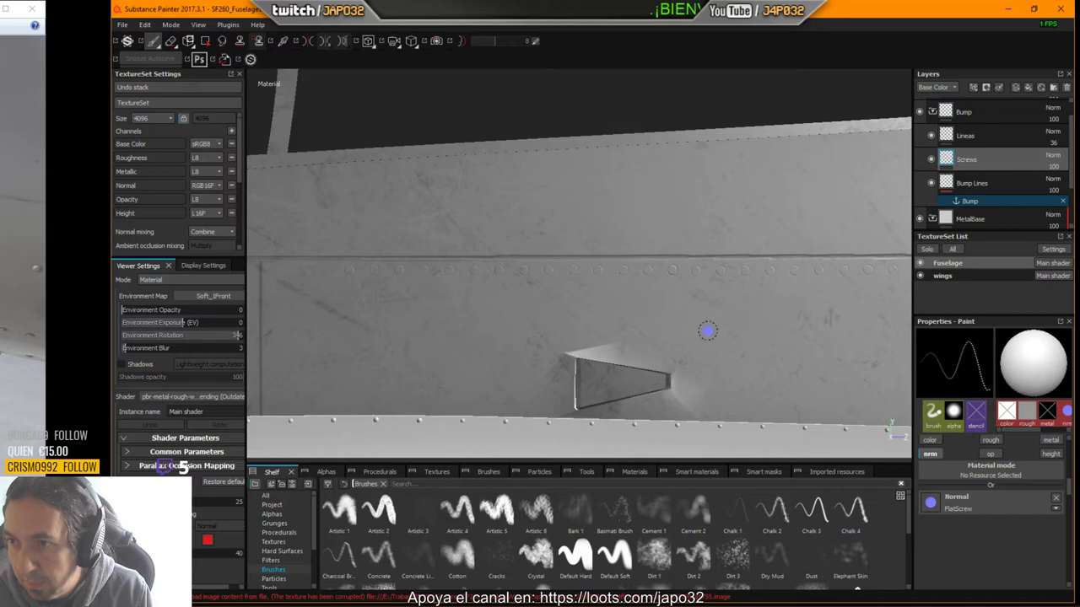
Step: Paint a straight row of flat screws down the aft side of the vertical panel line forward of the tapered inlet
{"action": "middle_click_drag", "start_coordinate": [710, 321], "coordinate": [781, 282], "text": "alt"}
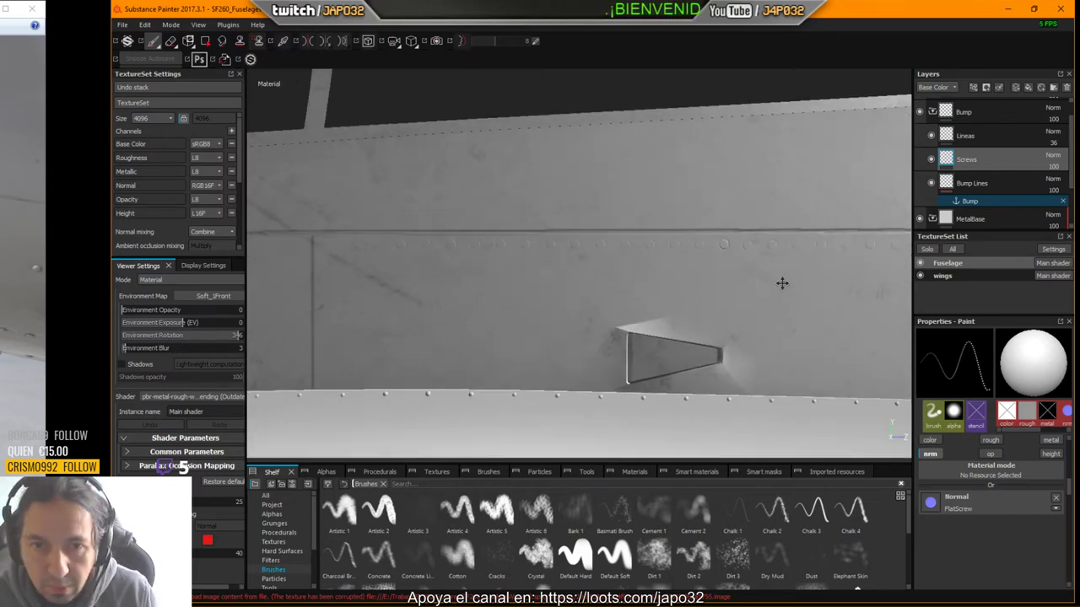
{"action": "scroll", "coordinate": [667, 239], "scroll_direction": "up", "scroll_amount": 2}
{"action": "scroll", "coordinate": [634, 256], "scroll_direction": "down", "scroll_amount": 2}
{"action": "mouse_move", "coordinate": [640, 256]}
{"action": "left_mouse_down", "text": "alt"}
{"action": "mouse_move", "coordinate": [605, 255]}
{"action": "mouse_move", "coordinate": [627, 244]}
{"action": "mouse_move", "coordinate": [600, 243]}
{"action": "left_mouse_up", "text": "alt"}
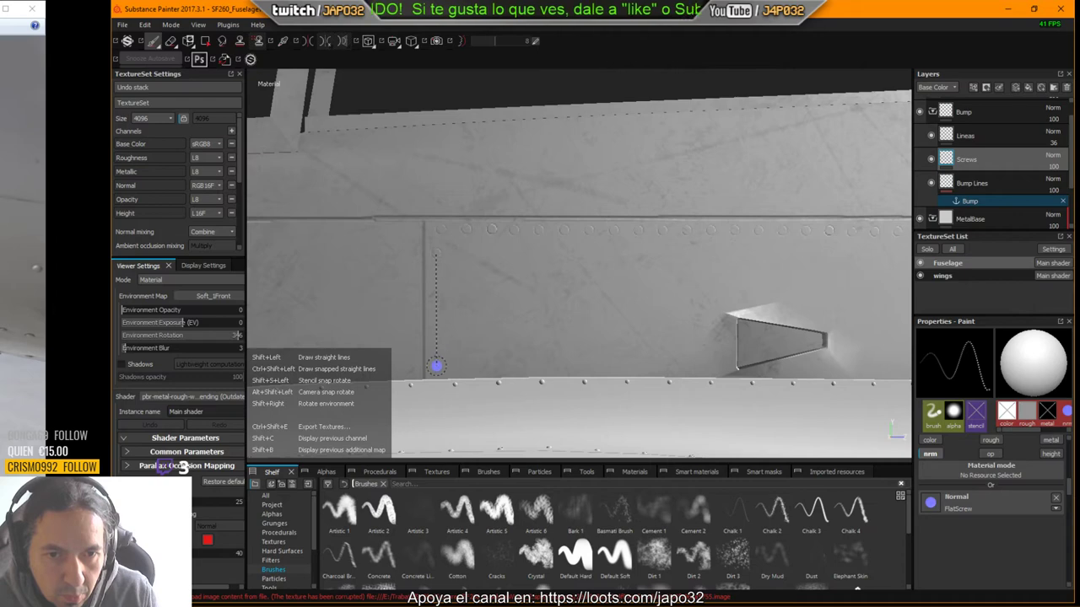
{"action": "mouse_move", "coordinate": [436, 371]}
{"action": "left_mouse_down", "text": "alt"}
{"action": "mouse_move", "coordinate": [528, 329]}
{"action": "mouse_move", "coordinate": [464, 357]}
{"action": "mouse_move", "coordinate": [462, 341]}
{"action": "left_mouse_up", "text": "alt"}
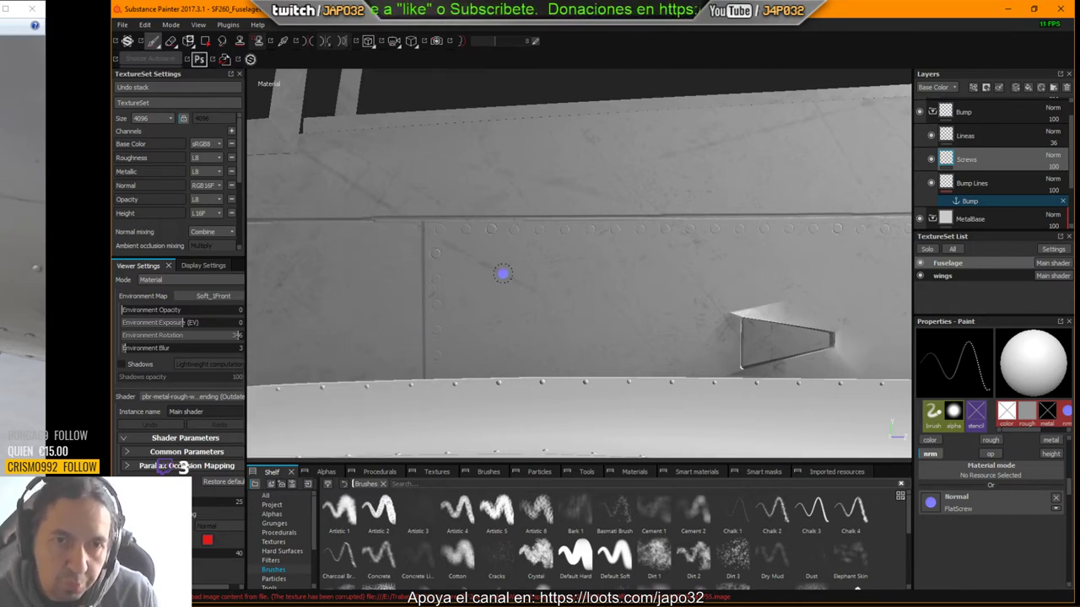
Step: Clone the vertical row of flat screws onto the forward side of the same vertical panel line
{"action": "left_click", "coordinate": [240, 41]}
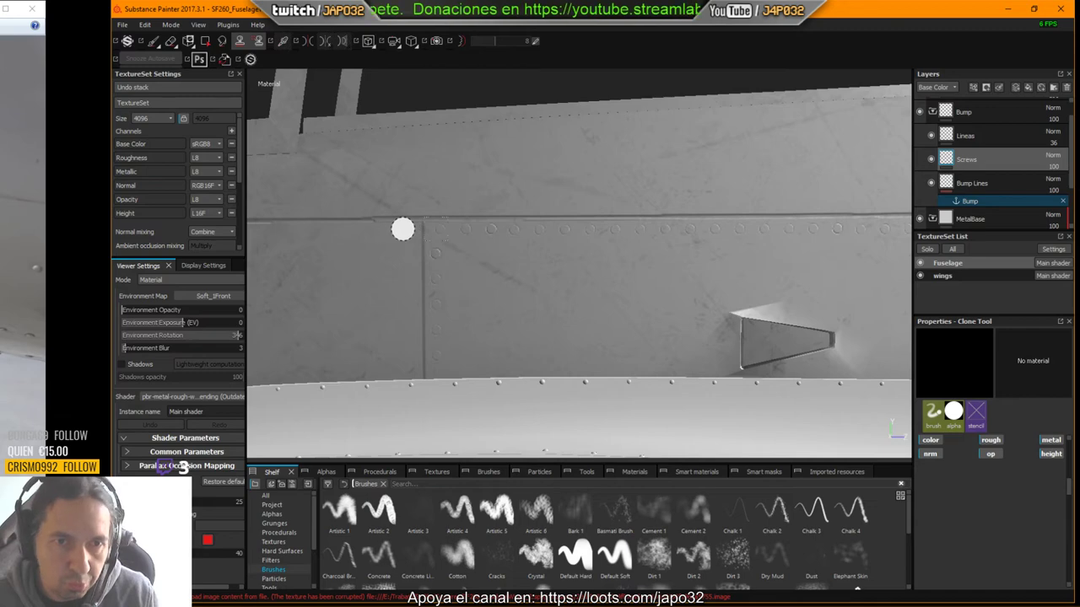
{"action": "key", "text": "v"}
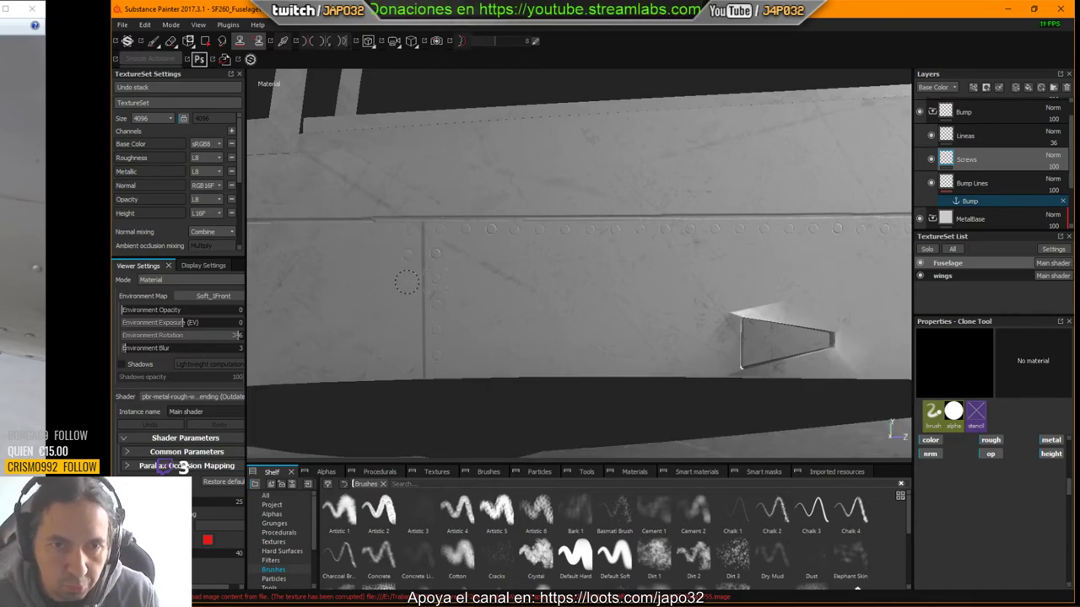
{"action": "mouse_move", "coordinate": [405, 368]}
{"action": "left_mouse_down", "text": "alt"}
{"action": "mouse_move", "coordinate": [540, 308]}
{"action": "mouse_move", "coordinate": [812, 308]}
{"action": "left_mouse_up", "text": "alt"}
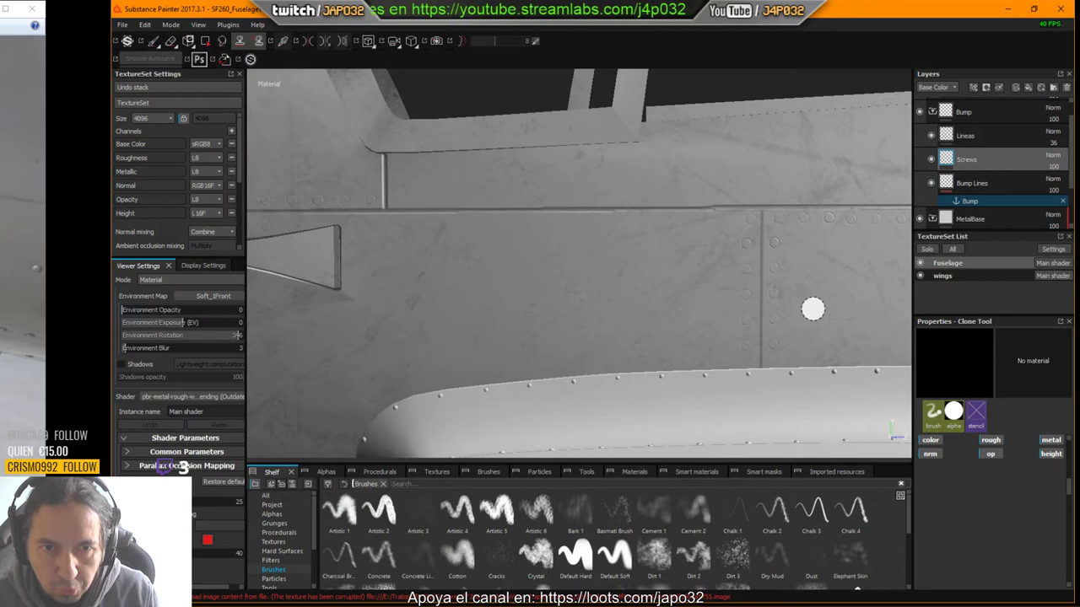
Step: Paint a straight row of flat screws below the longitudinal panel line, from the vertical panel line forward to the tapered inlet under the canopy
{"action": "left_click", "coordinate": [153, 41]}
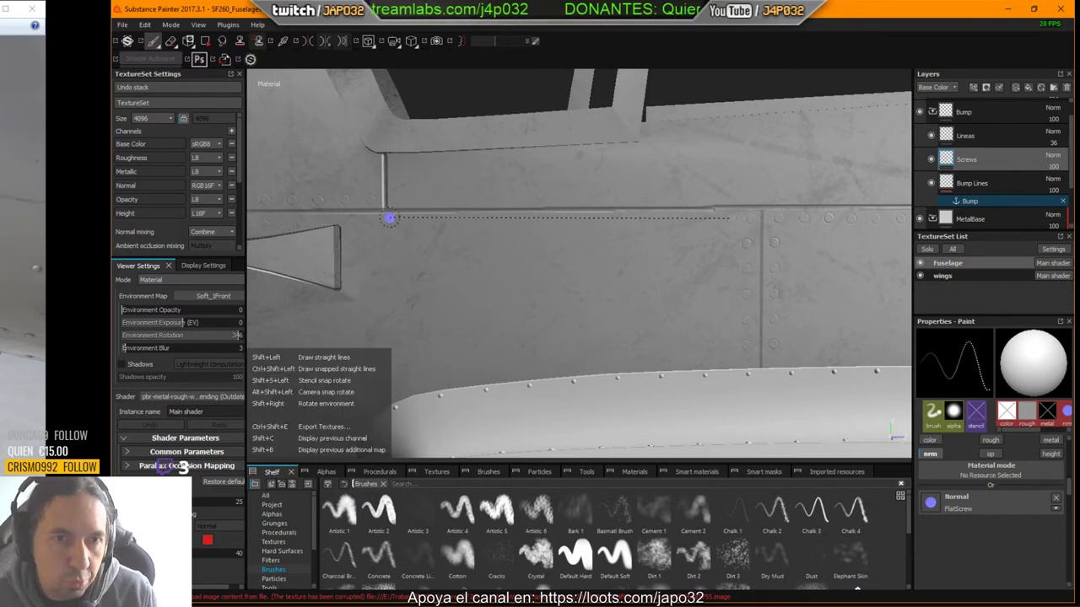
{"action": "left_click", "coordinate": [353, 224], "text": "shift"}
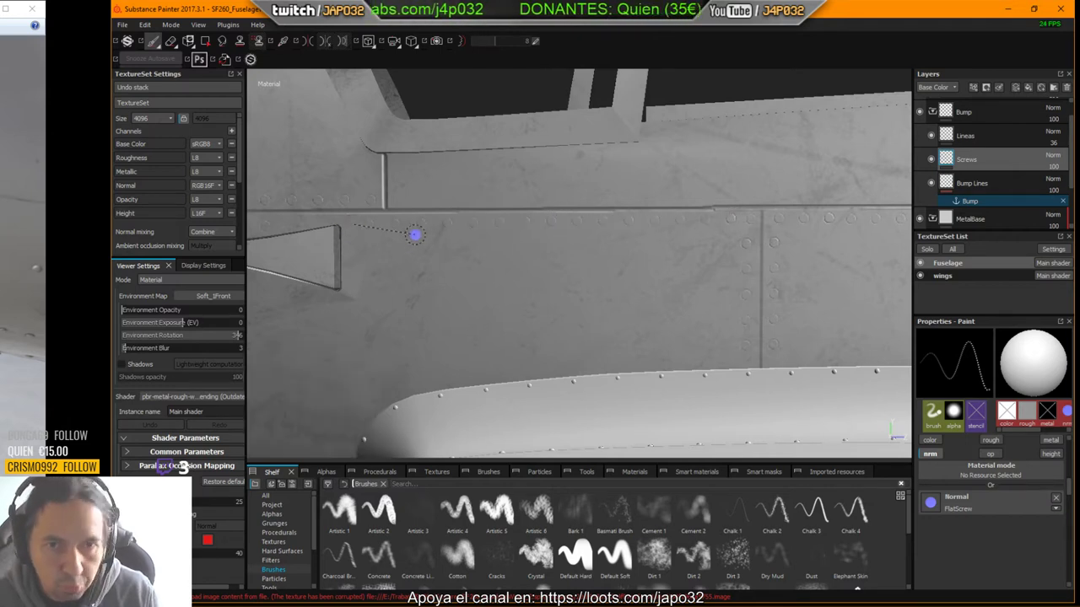
{"action": "key", "text": "alt"}
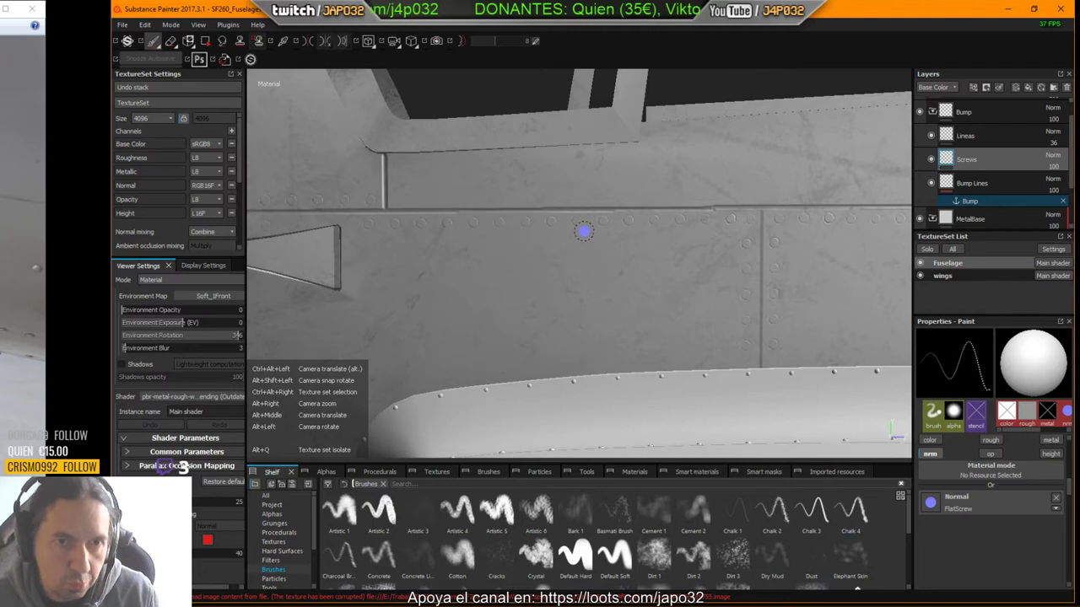
{"action": "mouse_move", "coordinate": [705, 212]}
{"action": "middle_mouse_down", "text": "alt"}
{"action": "mouse_move", "coordinate": [669, 222]}
{"action": "mouse_move", "coordinate": [692, 221]}
{"action": "middle_mouse_up", "text": "alt"}
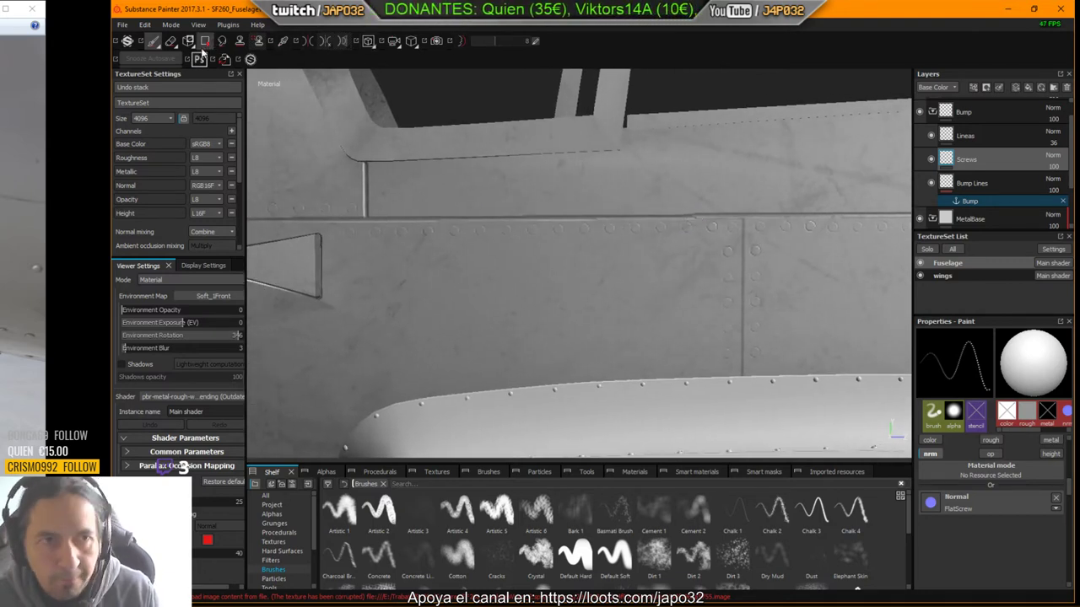
Step: Clone the horizontal flat-screw row to just above the longitudinal panel line, from below the canopy aft to the rear vertical panel line
{"action": "left_click", "coordinate": [239, 41]}
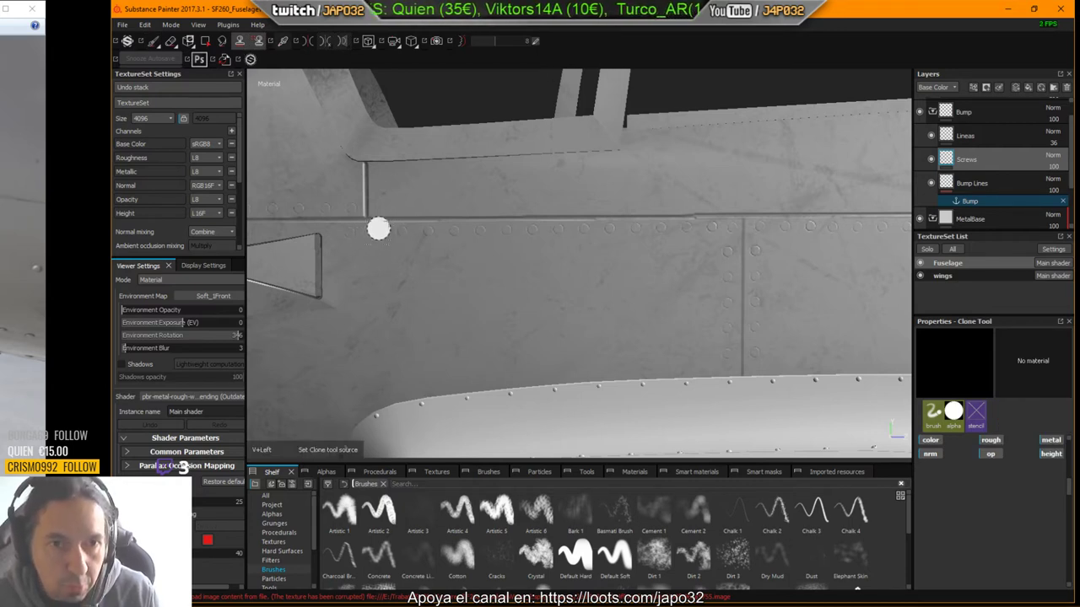
{"action": "key", "text": "alt+q"}
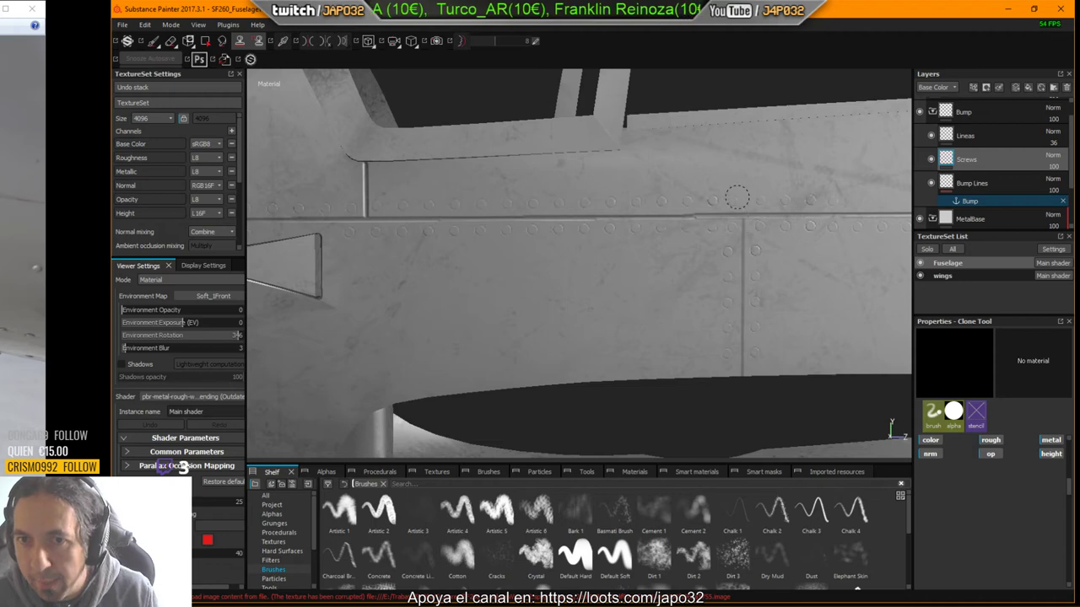
{"action": "key", "text": "alt+q"}
{"action": "middle_click_drag", "start_coordinate": [809, 237], "coordinate": [537, 245], "text": "alt"}
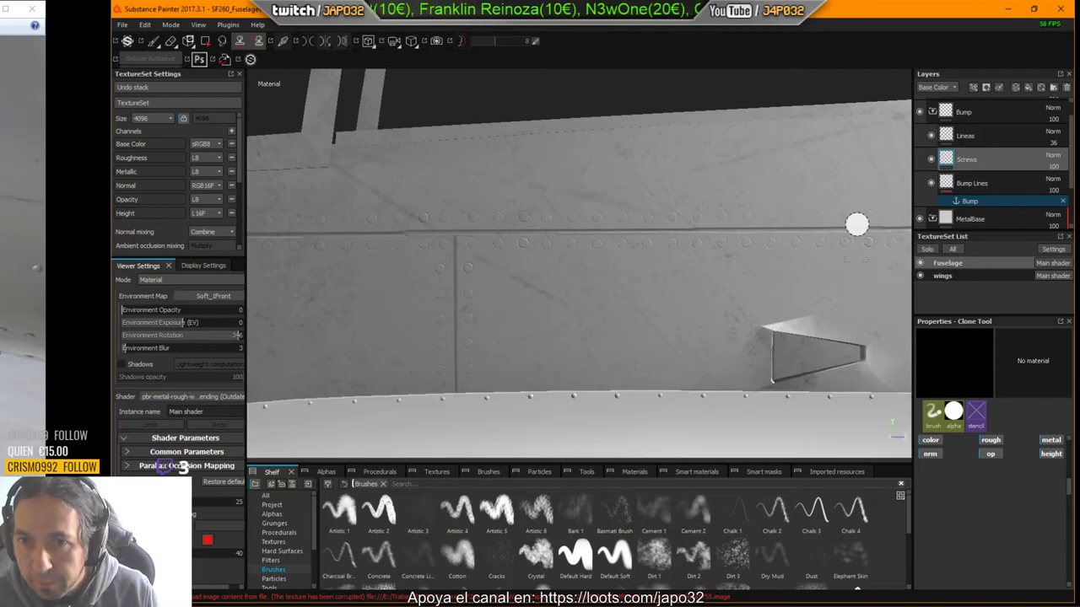
{"action": "left_click_drag", "start_coordinate": [856, 225], "coordinate": [511, 241], "text": "alt"}
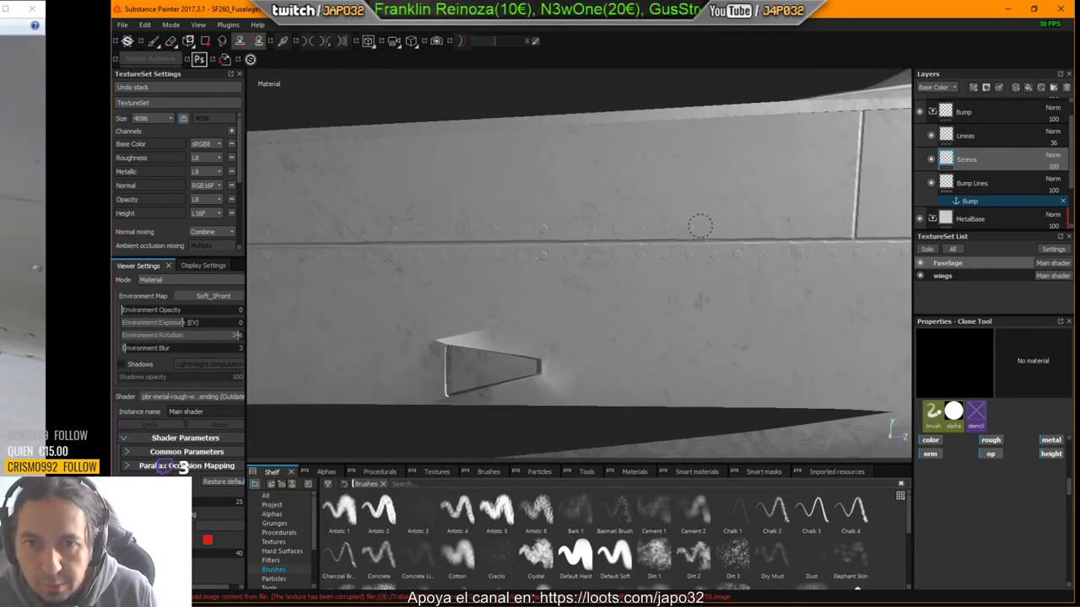
{"action": "left_click_drag", "start_coordinate": [844, 223], "coordinate": [608, 239], "text": "alt"}
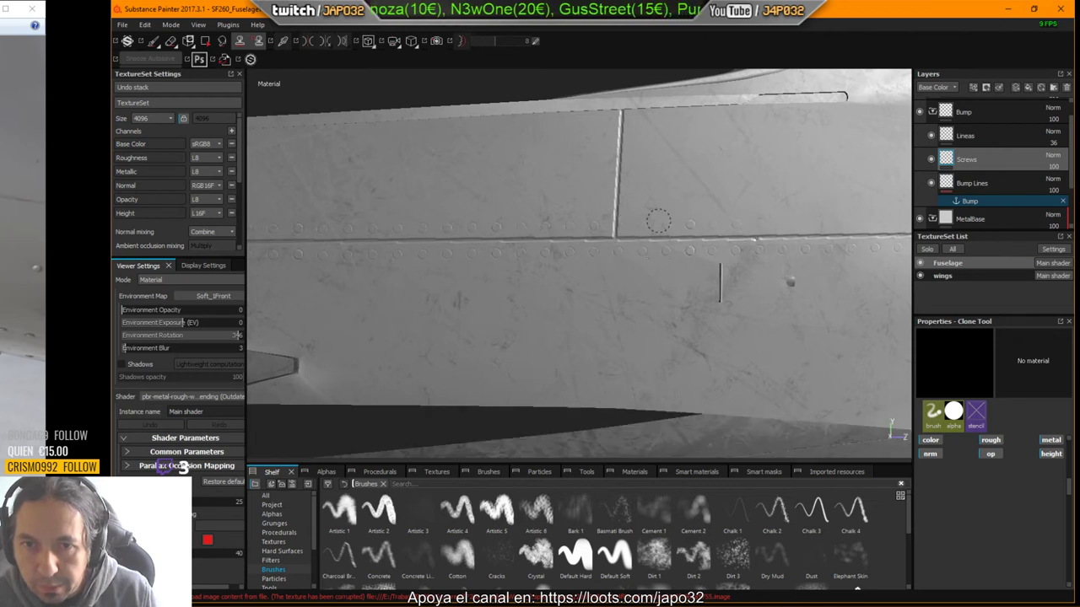
{"action": "left_click_drag", "start_coordinate": [853, 219], "coordinate": [576, 229], "text": "alt"}
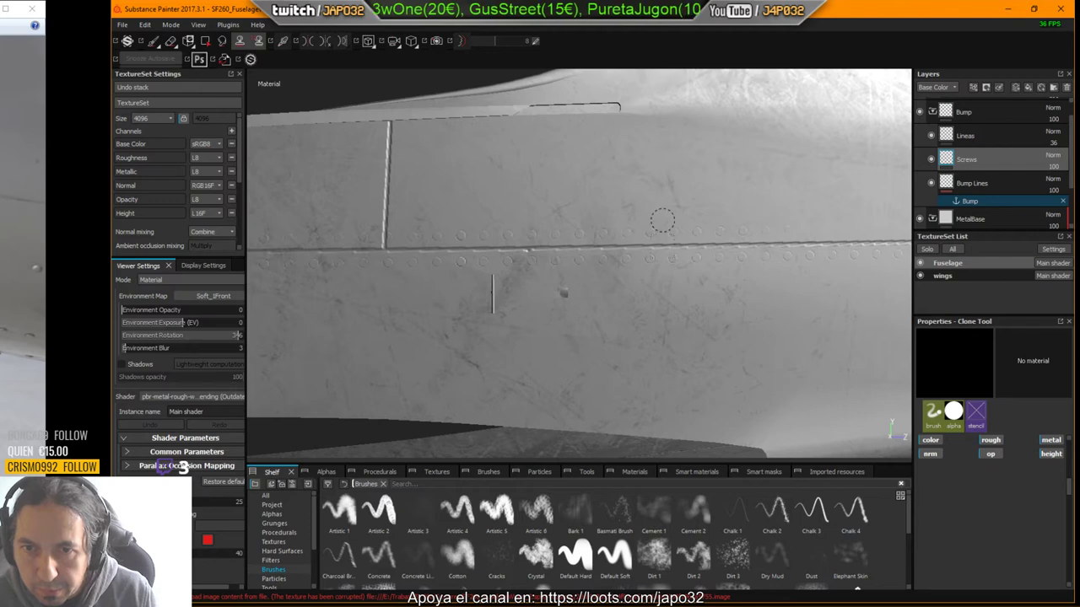
{"action": "left_click_drag", "start_coordinate": [774, 231], "coordinate": [627, 231], "text": "alt"}
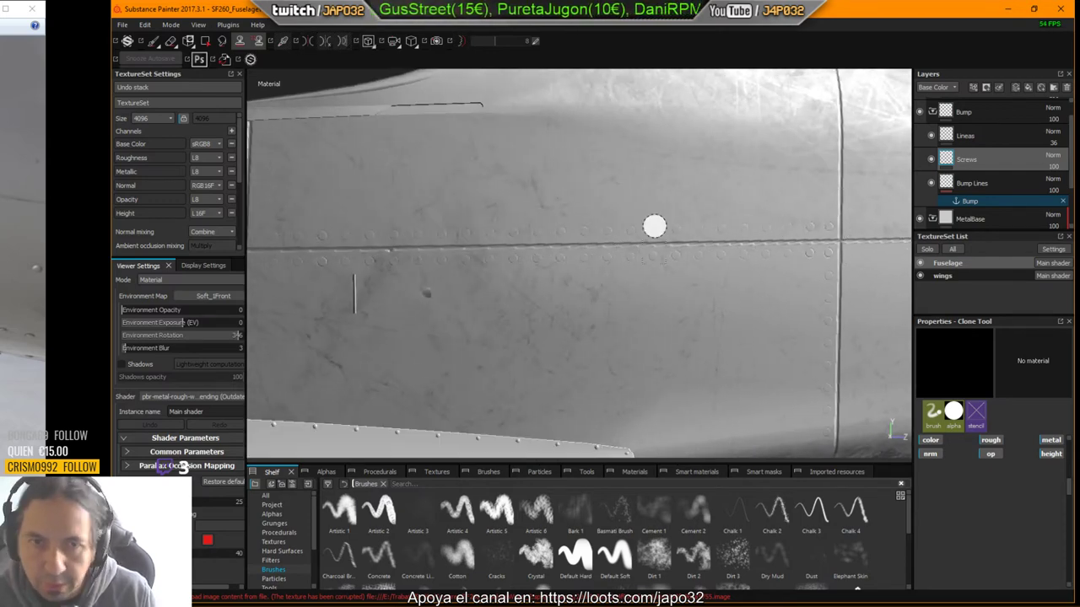
{"action": "mouse_move", "coordinate": [650, 227]}
{"action": "left_mouse_down", "text": "alt"}
{"action": "mouse_move", "coordinate": [745, 279]}
{"action": "mouse_move", "coordinate": [627, 253]}
{"action": "left_mouse_up", "text": "alt"}
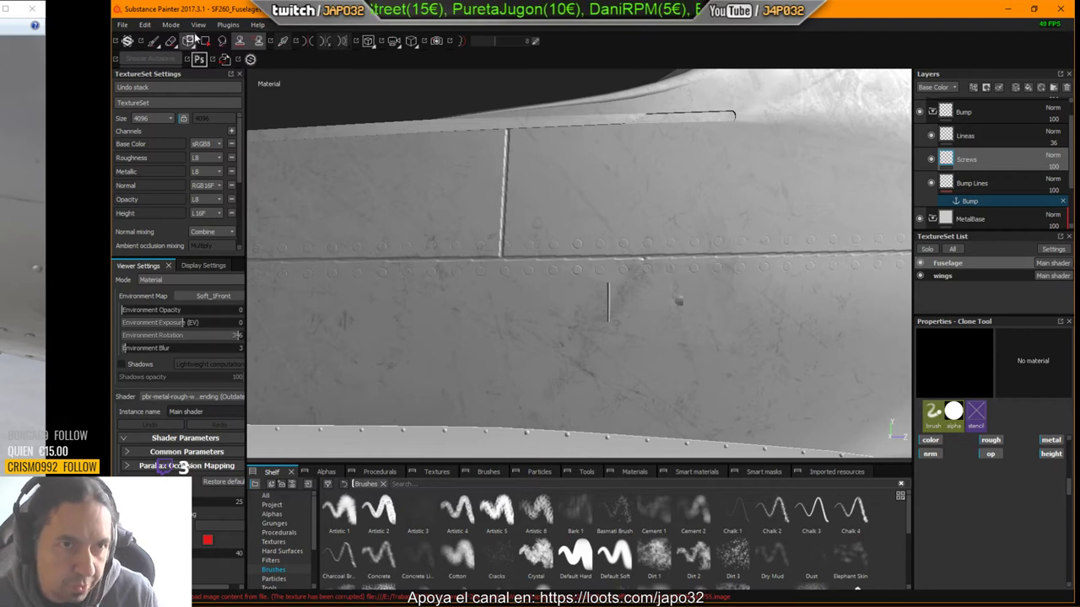
Step: Paint straight rows of flat screws along both sides of the short vertical panel line above the longitudinal line
{"action": "left_click", "coordinate": [169, 42]}
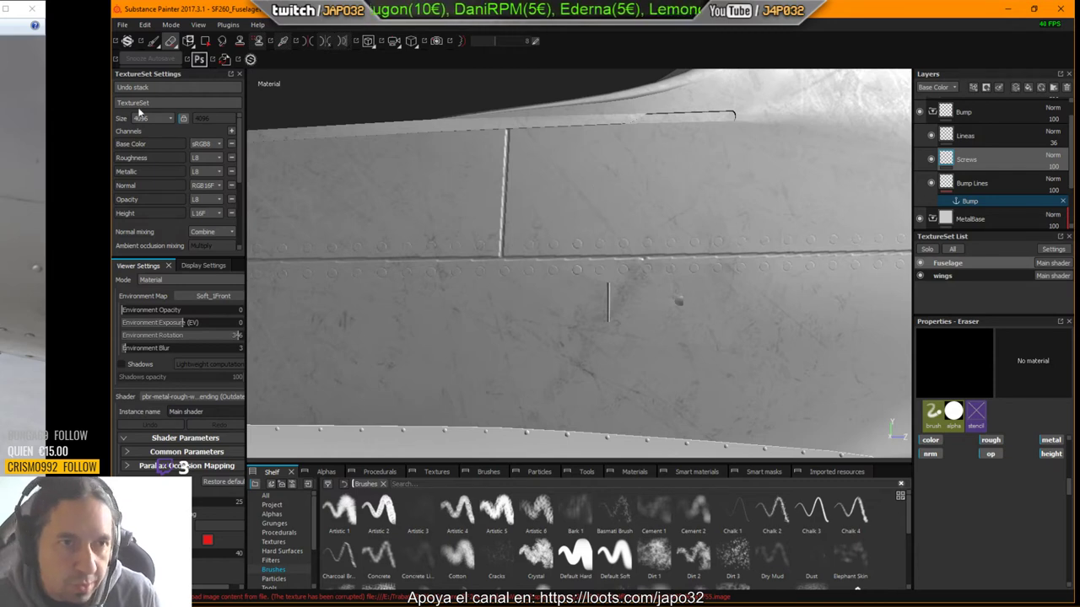
{"action": "left_click", "coordinate": [152, 40]}
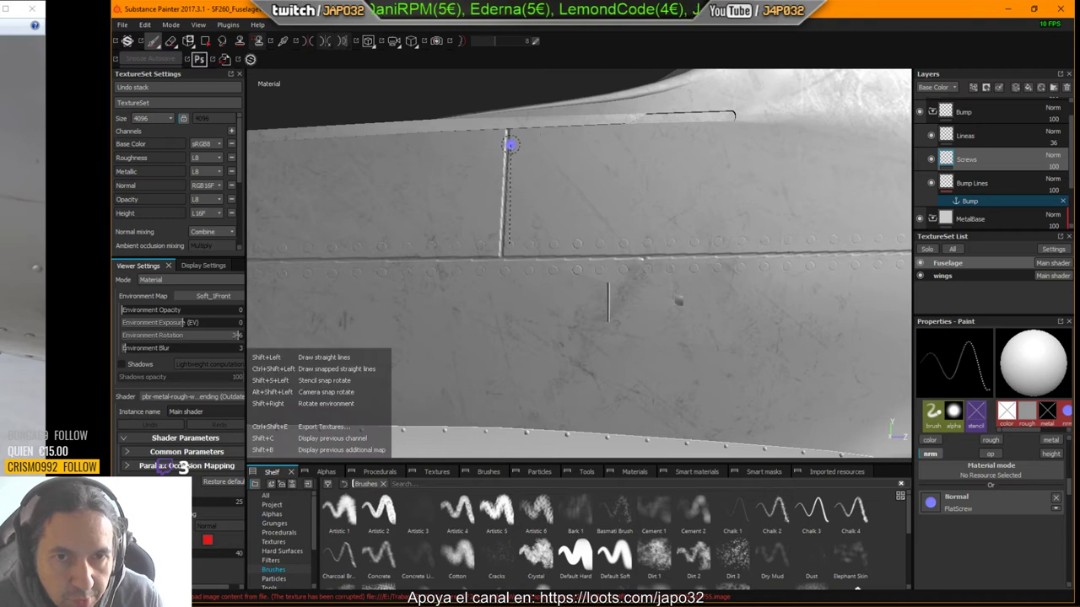
{"action": "left_click", "coordinate": [516, 136], "text": "shift"}
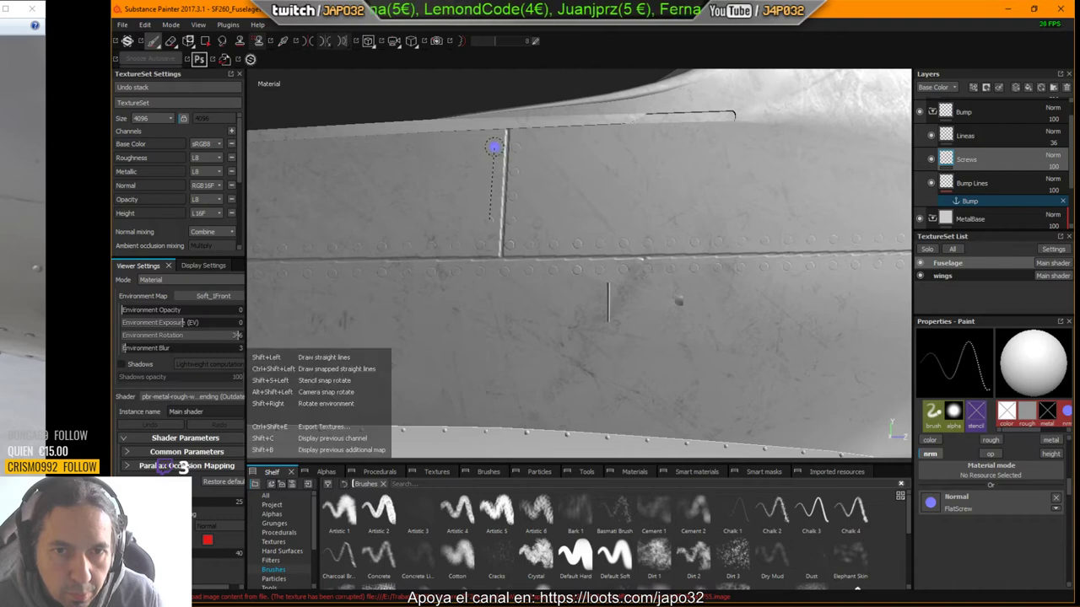
Step: Paint flat screws up the forward side of the rear vertical panel line, from the longitudinal line to the dorsal fairing behind the canopy
{"action": "middle_click_drag", "start_coordinate": [623, 307], "coordinate": [372, 303], "text": "alt"}
{"action": "middle_click_drag", "start_coordinate": [566, 288], "coordinate": [358, 279], "text": "alt"}
{"action": "mouse_move", "coordinate": [565, 303]}
{"action": "left_mouse_down", "text": "alt"}
{"action": "mouse_move", "coordinate": [526, 376]}
{"action": "mouse_move", "coordinate": [568, 279]}
{"action": "mouse_move", "coordinate": [512, 323]}
{"action": "mouse_move", "coordinate": [505, 345]}
{"action": "left_mouse_up", "text": "alt"}
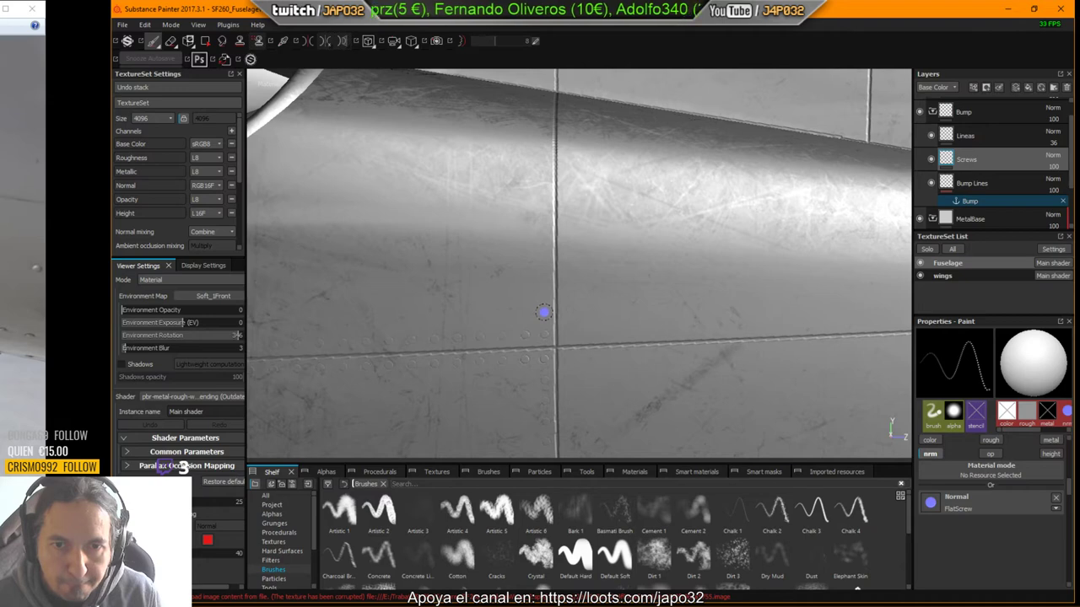
{"action": "key", "text": "shift"}
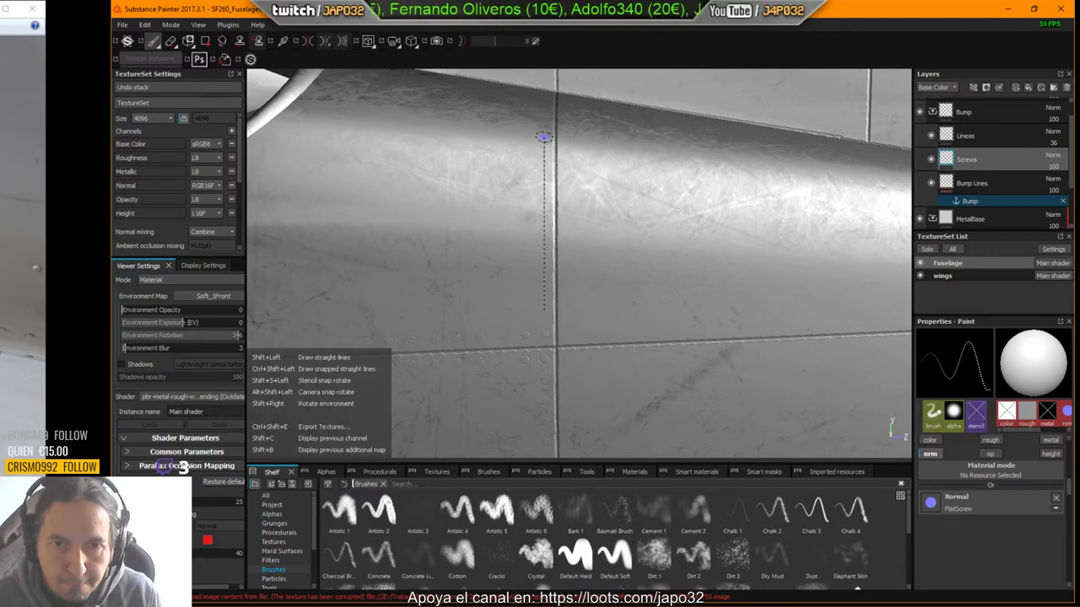
{"action": "left_click", "coordinate": [544, 137], "text": "shift"}
{"action": "left_click_drag", "start_coordinate": [593, 161], "coordinate": [591, 217], "text": "alt"}
{"action": "middle_click_drag", "start_coordinate": [602, 194], "coordinate": [607, 277], "text": "alt"}
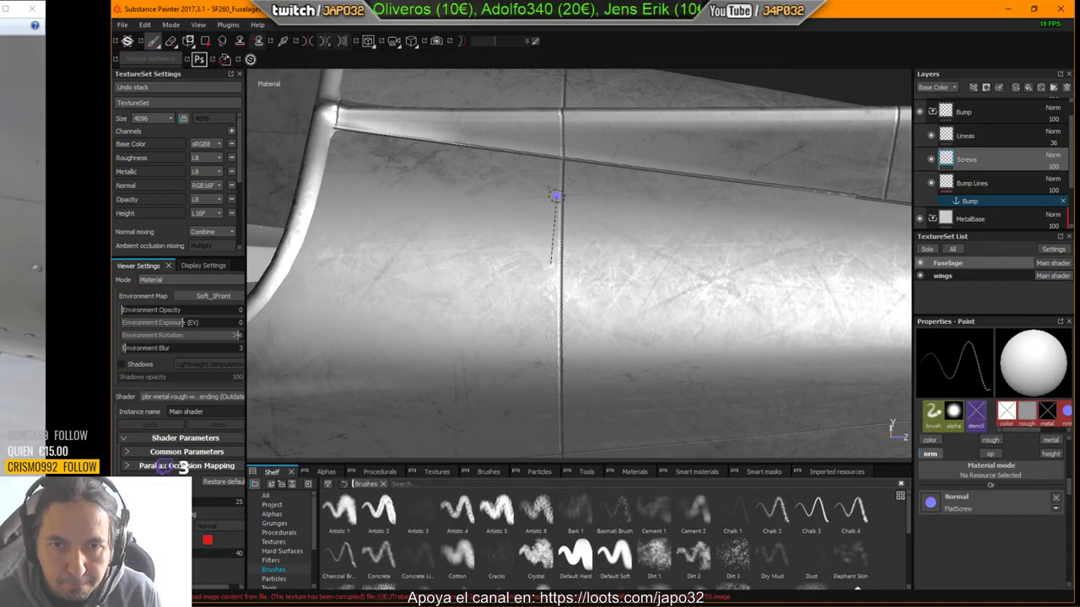
{"action": "key", "text": "shift"}
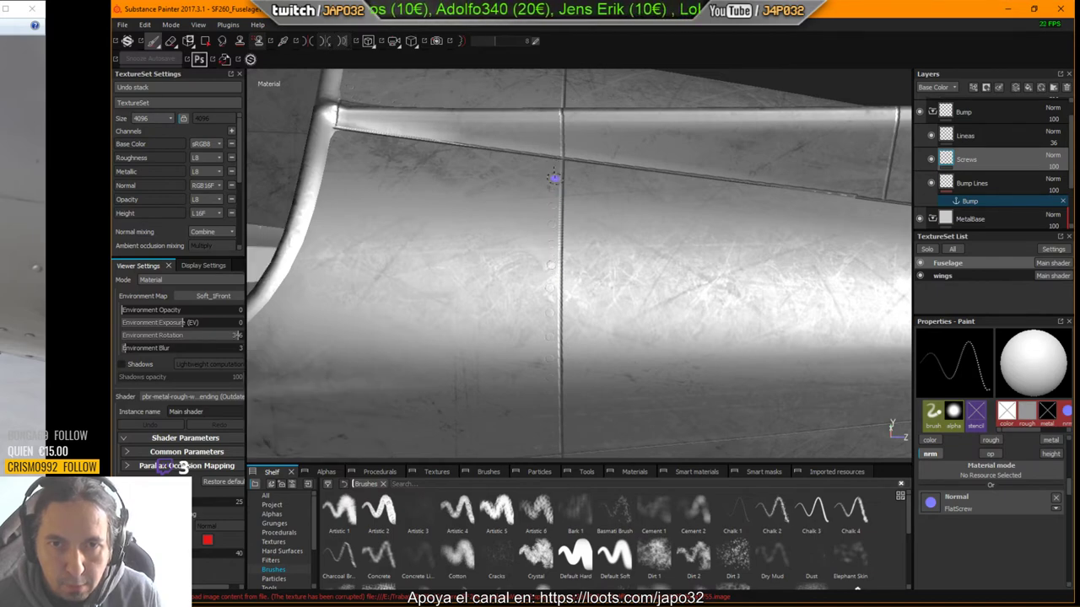
{"action": "left_click_drag", "start_coordinate": [554, 176], "coordinate": [594, 222], "text": "alt"}
Step: Paint a row of flat screws along the dorsal fairing's lower edge, between the vertical panel line and the canopy frame
{"action": "left_click_drag", "start_coordinate": [597, 261], "coordinate": [624, 341], "text": "alt"}
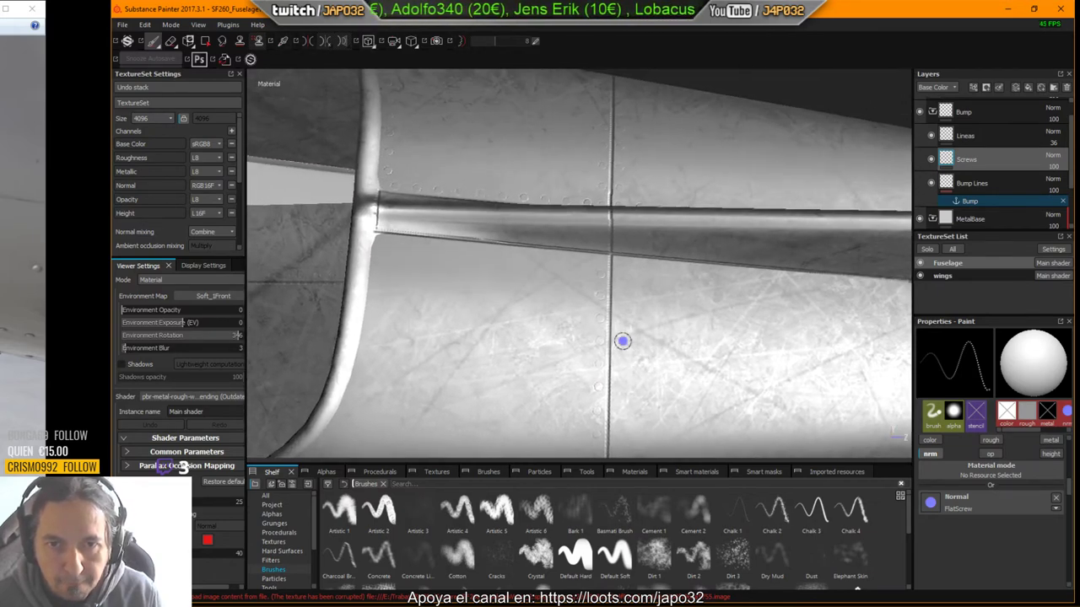
{"action": "key", "text": "shift"}
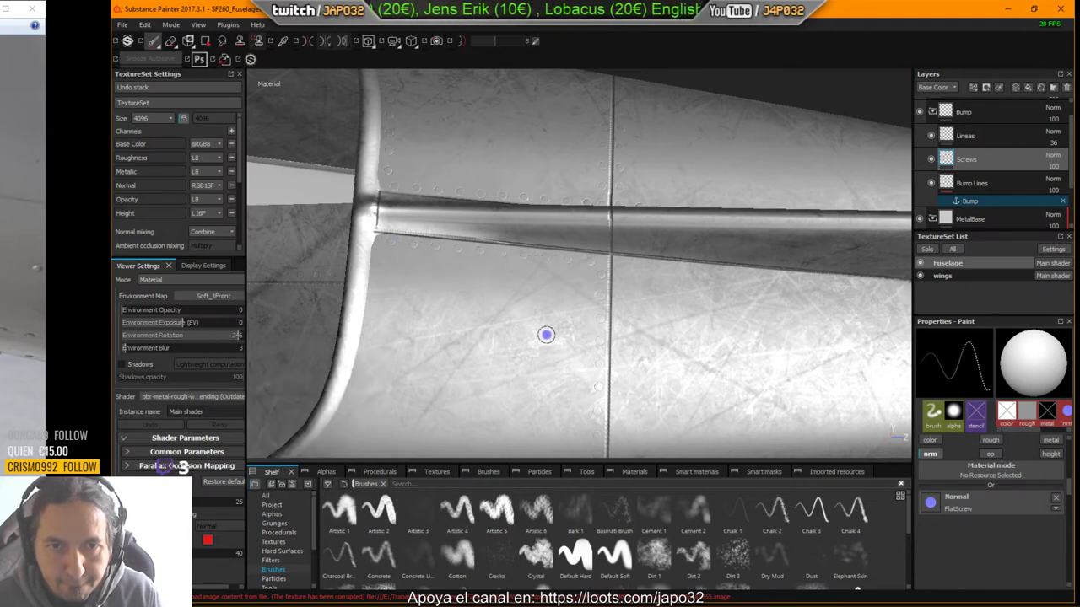
{"action": "left_click_drag", "start_coordinate": [545, 330], "coordinate": [593, 196], "text": "alt"}
{"action": "right_click_drag", "start_coordinate": [594, 196], "coordinate": [662, 226], "text": "alt"}
{"action": "middle_click_drag", "start_coordinate": [662, 225], "coordinate": [711, 242], "text": "alt"}
{"action": "left_click_drag", "start_coordinate": [712, 242], "coordinate": [686, 282], "text": "alt"}
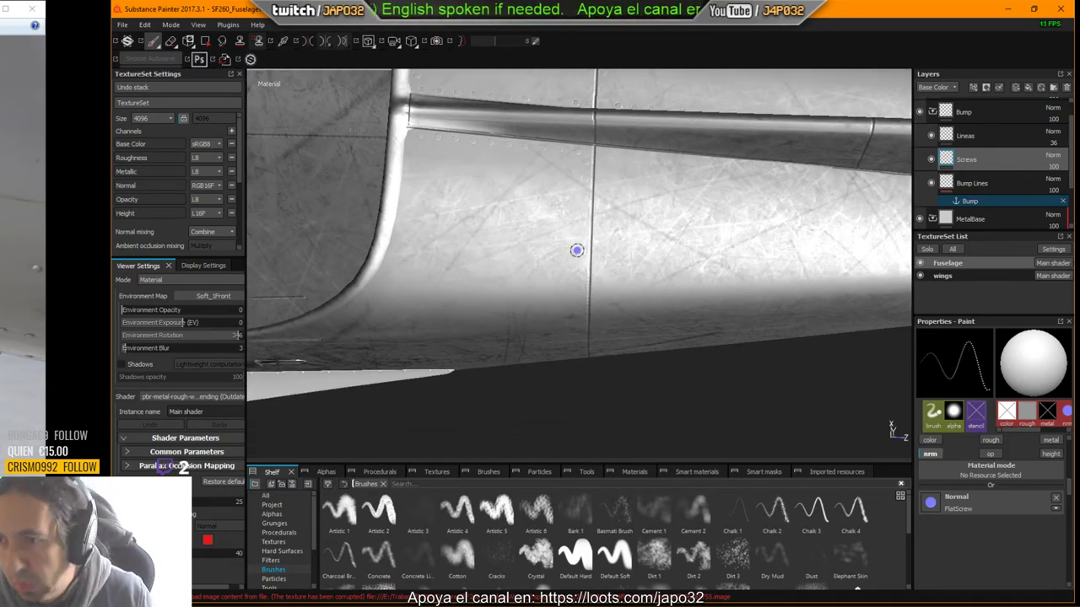
Step: Paint a curved row of flat screws along the rear edge of the canopy frame, up to the dorsal fairing
{"action": "left_click_drag", "start_coordinate": [524, 271], "coordinate": [508, 187], "text": "alt"}
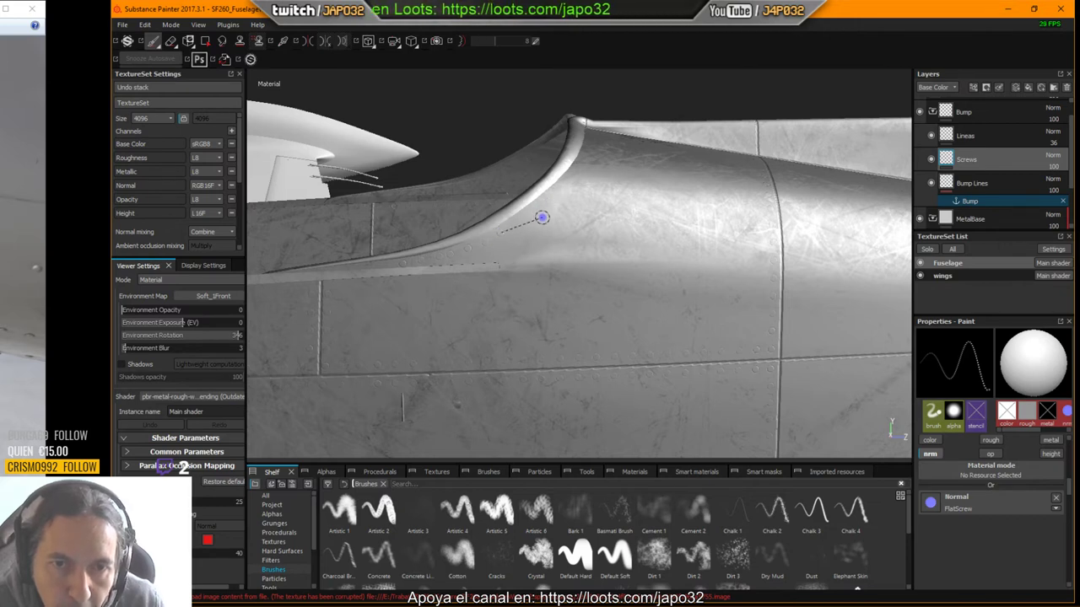
{"action": "key", "text": "shift"}
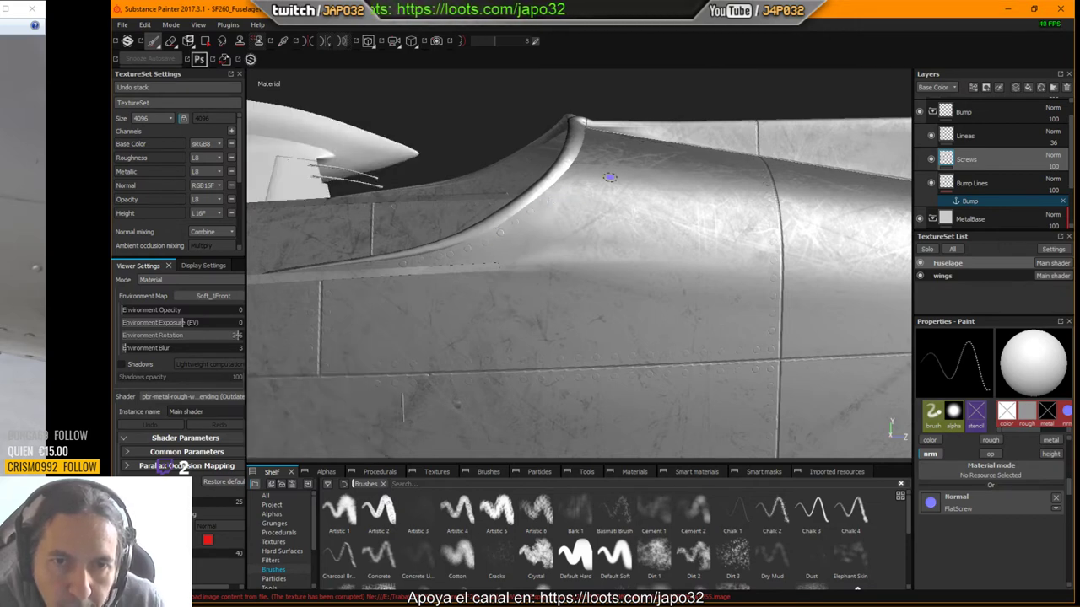
{"action": "left_click_drag", "start_coordinate": [610, 178], "coordinate": [559, 222], "text": "alt"}
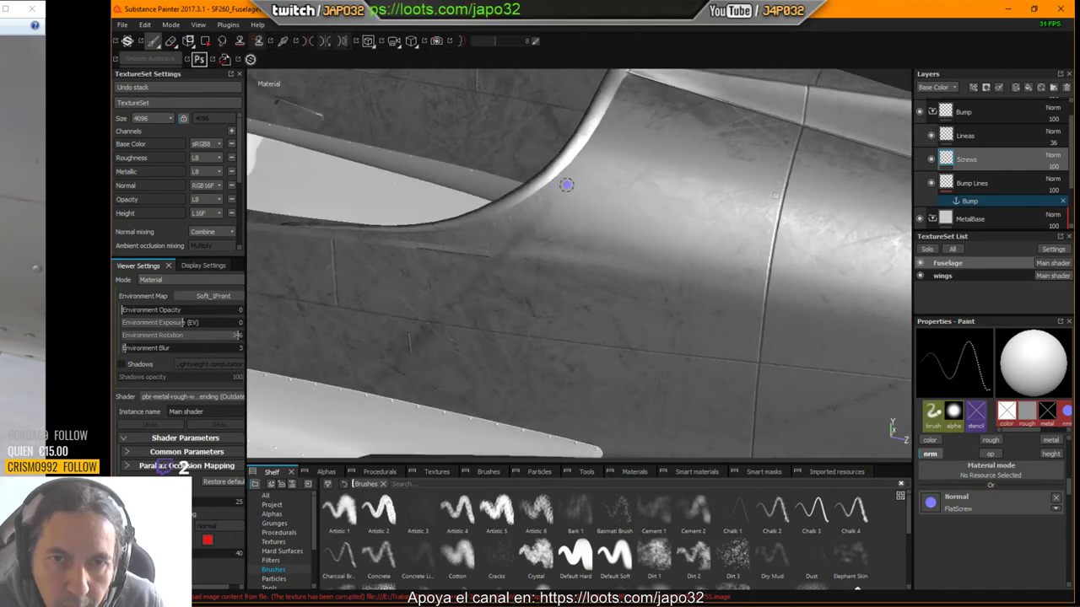
{"action": "left_click", "coordinate": [586, 160], "text": "shift"}
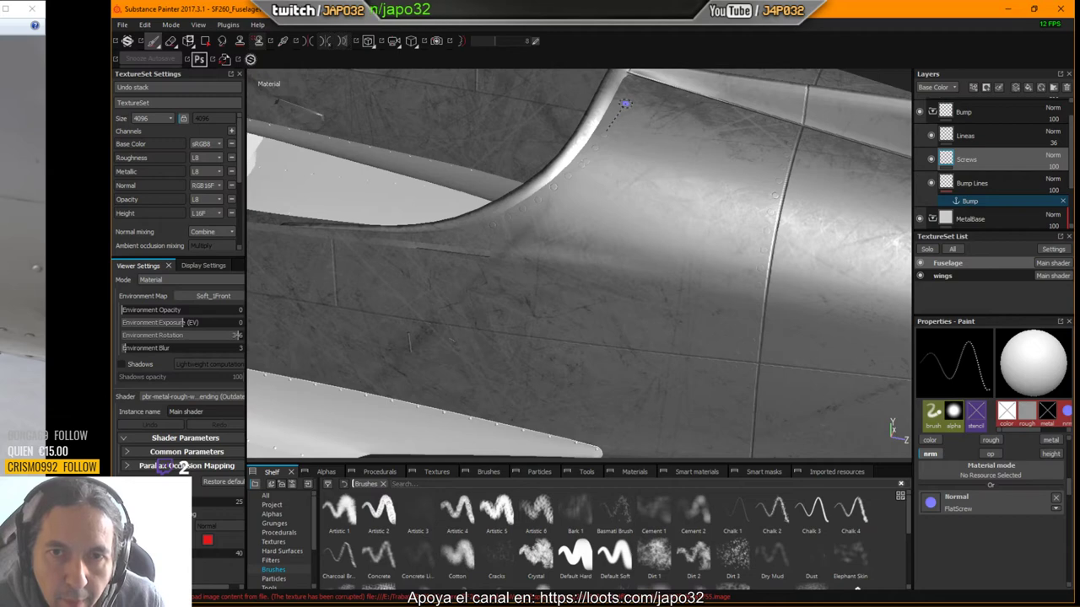
{"action": "left_click_drag", "start_coordinate": [605, 212], "coordinate": [613, 193], "text": "alt"}
{"action": "middle_click_drag", "start_coordinate": [612, 194], "coordinate": [533, 301], "text": "alt"}
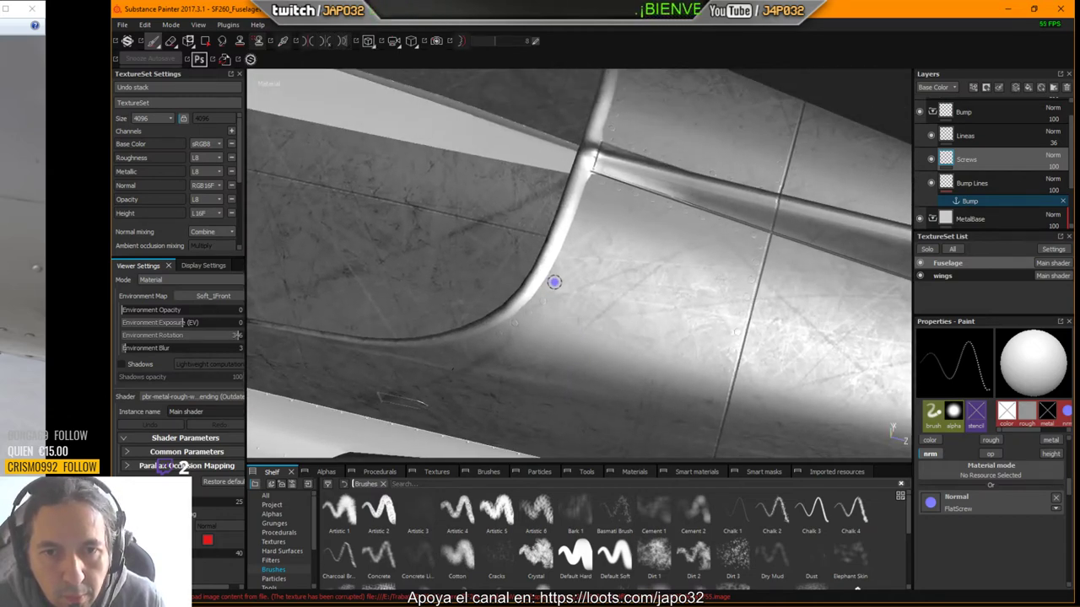
{"action": "key", "text": "shift"}
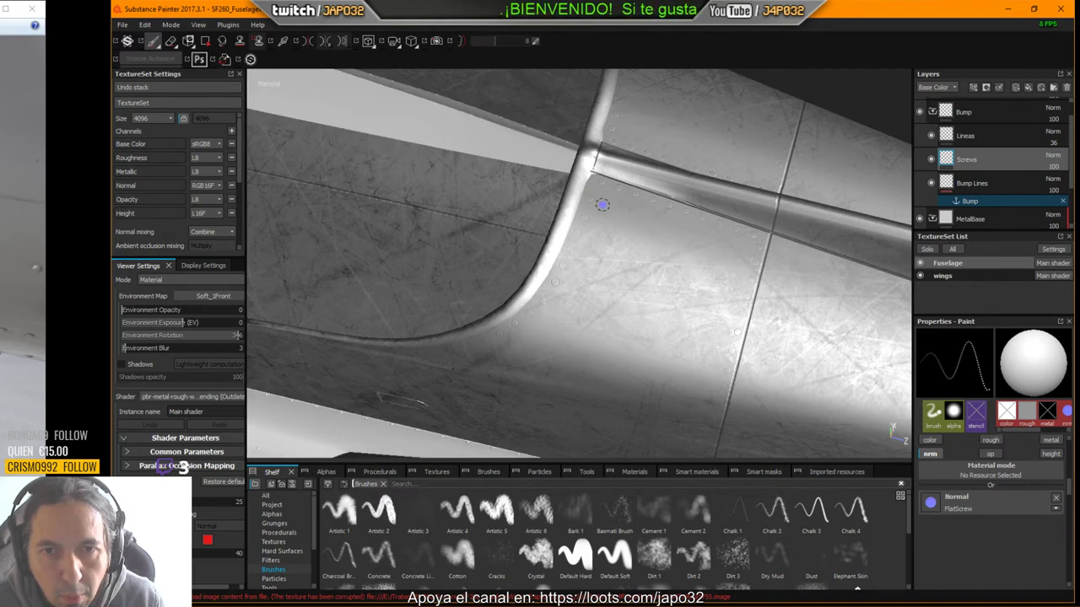
Step: Clone flat screws from the forward side of the rear vertical panel line to its aft side, starting just below the dorsal fairing
{"action": "mouse_move", "coordinate": [611, 242]}
{"action": "left_mouse_down", "text": "alt"}
{"action": "mouse_move", "coordinate": [631, 244]}
{"action": "mouse_move", "coordinate": [638, 260]}
{"action": "mouse_move", "coordinate": [633, 233]}
{"action": "mouse_move", "coordinate": [659, 355]}
{"action": "mouse_move", "coordinate": [639, 376]}
{"action": "mouse_move", "coordinate": [661, 393]}
{"action": "mouse_move", "coordinate": [690, 359]}
{"action": "left_mouse_up", "text": "alt"}
{"action": "middle_click_drag", "start_coordinate": [689, 278], "coordinate": [602, 262], "text": "alt"}
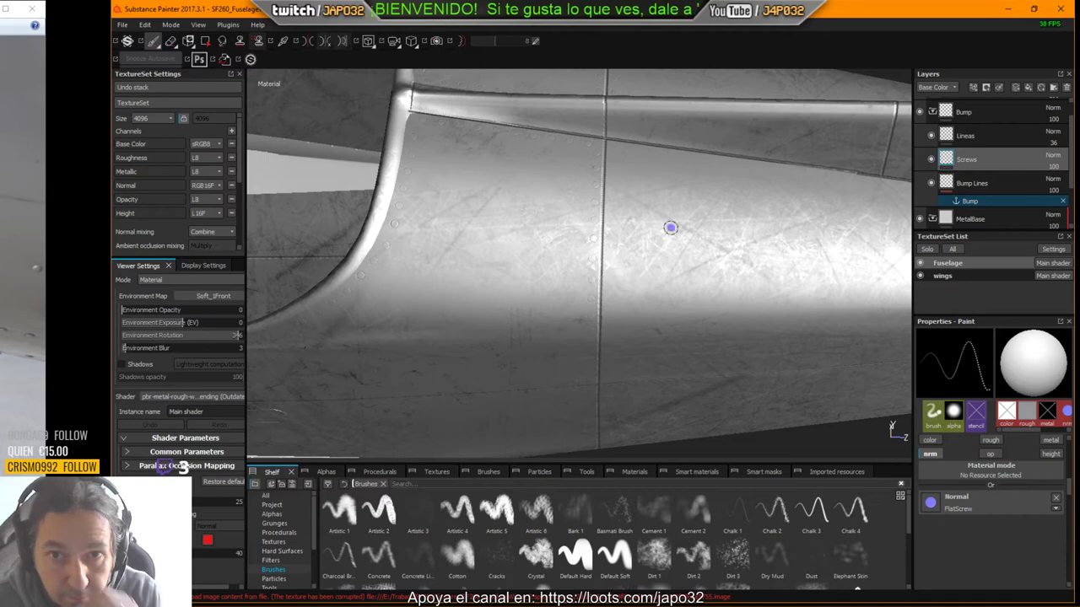
{"action": "left_click", "coordinate": [240, 40]}
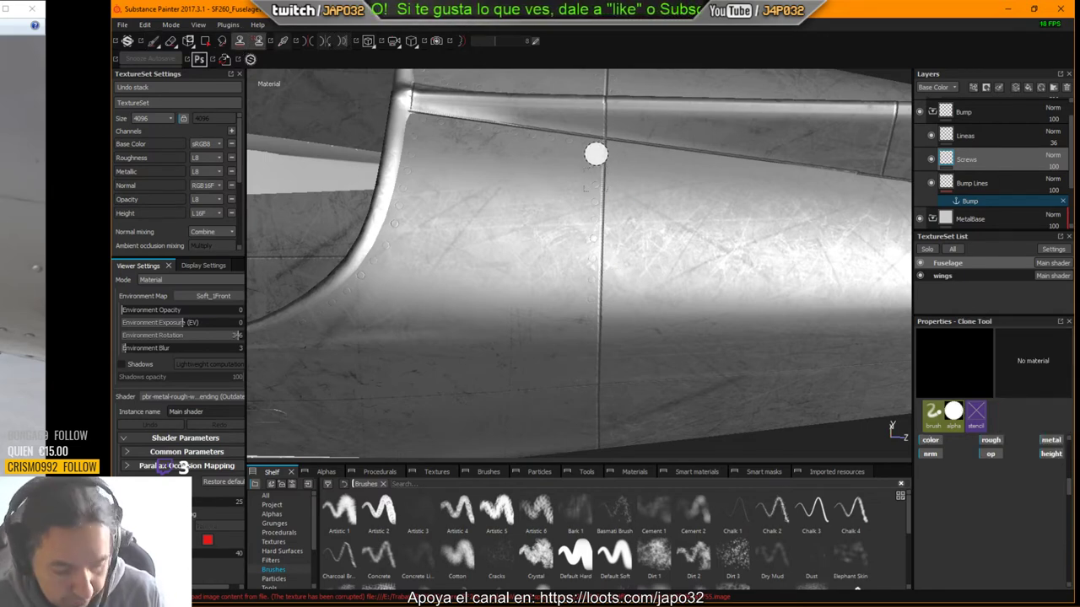
{"action": "left_click_drag", "start_coordinate": [597, 154], "coordinate": [594, 172], "text": "alt"}
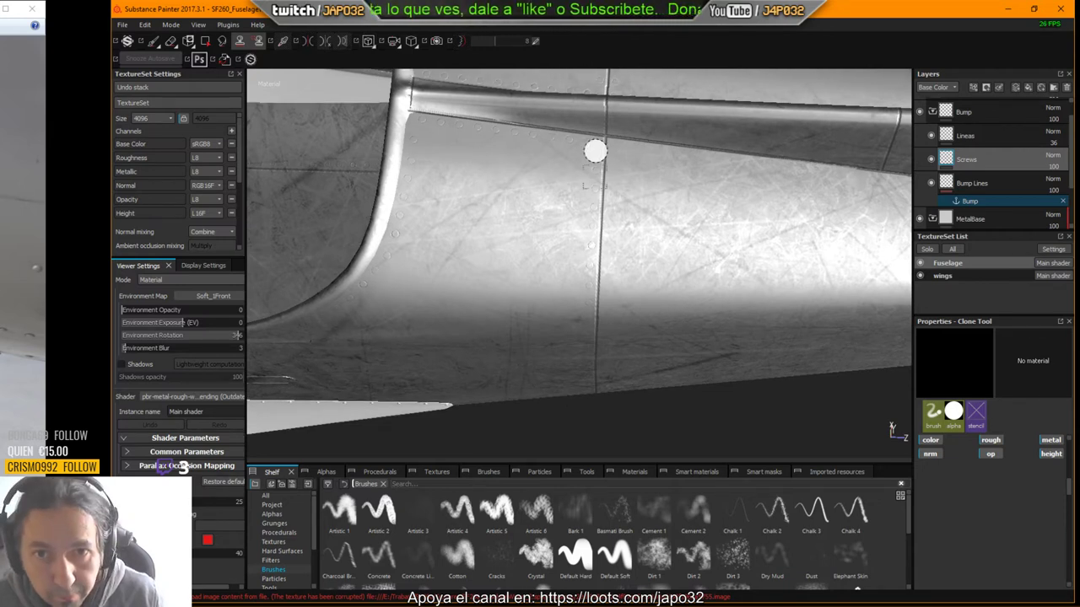
{"action": "left_click_drag", "start_coordinate": [594, 151], "coordinate": [598, 147], "text": "alt"}
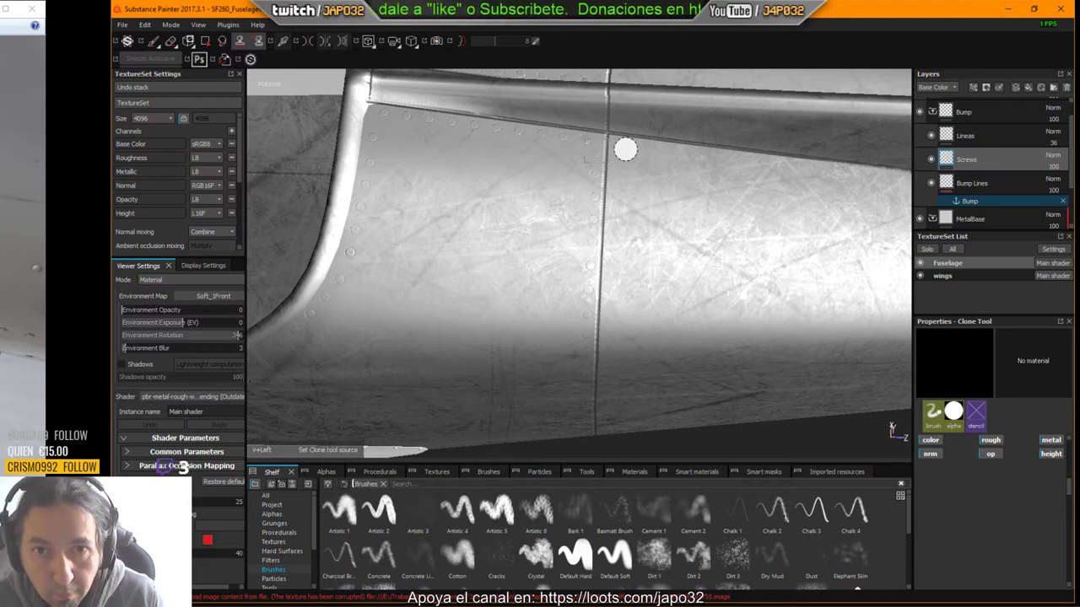
{"action": "left_click", "coordinate": [613, 175]}
{"action": "mouse_move", "coordinate": [613, 175]}
{"action": "left_mouse_down"}
{"action": "mouse_move", "coordinate": [613, 329]}
{"action": "mouse_move", "coordinate": [627, 311]}
{"action": "mouse_move", "coordinate": [614, 340]}
{"action": "left_mouse_up"}
{"action": "middle_click_drag", "start_coordinate": [613, 339], "coordinate": [605, 241], "text": "alt"}
{"action": "left_click_drag", "start_coordinate": [601, 260], "coordinate": [596, 287], "text": "alt"}
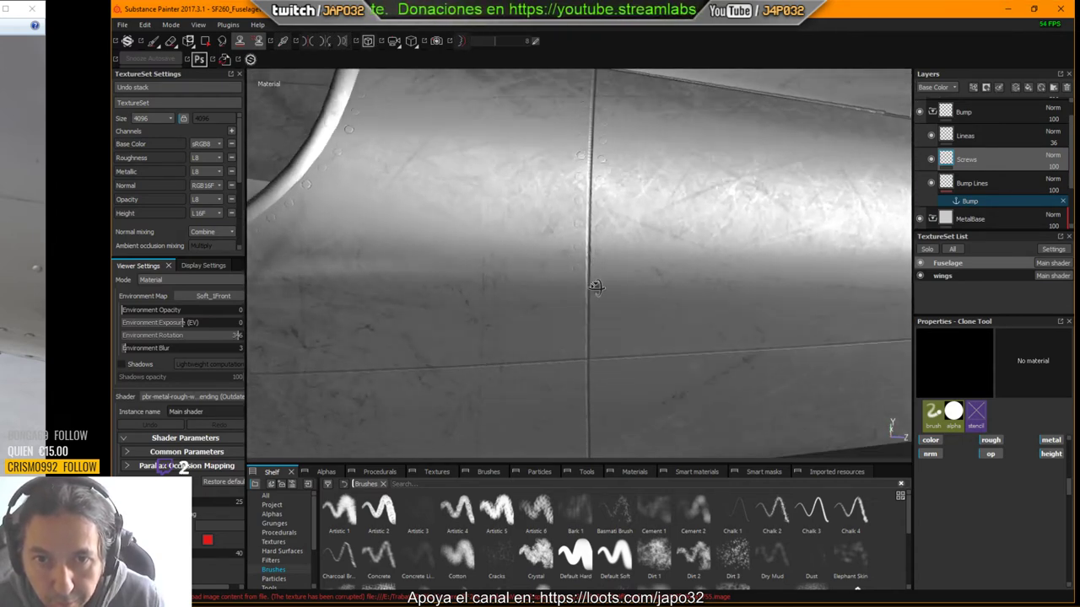
{"action": "left_click_drag", "start_coordinate": [616, 210], "coordinate": [616, 249], "text": "alt"}
{"action": "middle_click_drag", "start_coordinate": [616, 249], "coordinate": [614, 256], "text": "alt"}
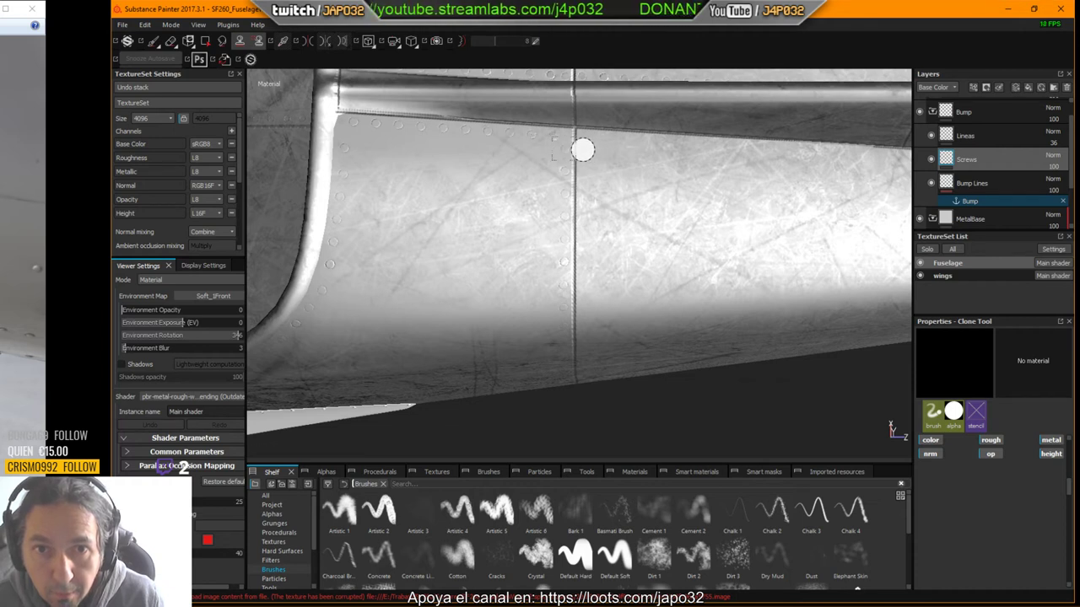
{"action": "left_click_drag", "start_coordinate": [585, 151], "coordinate": [587, 230]}
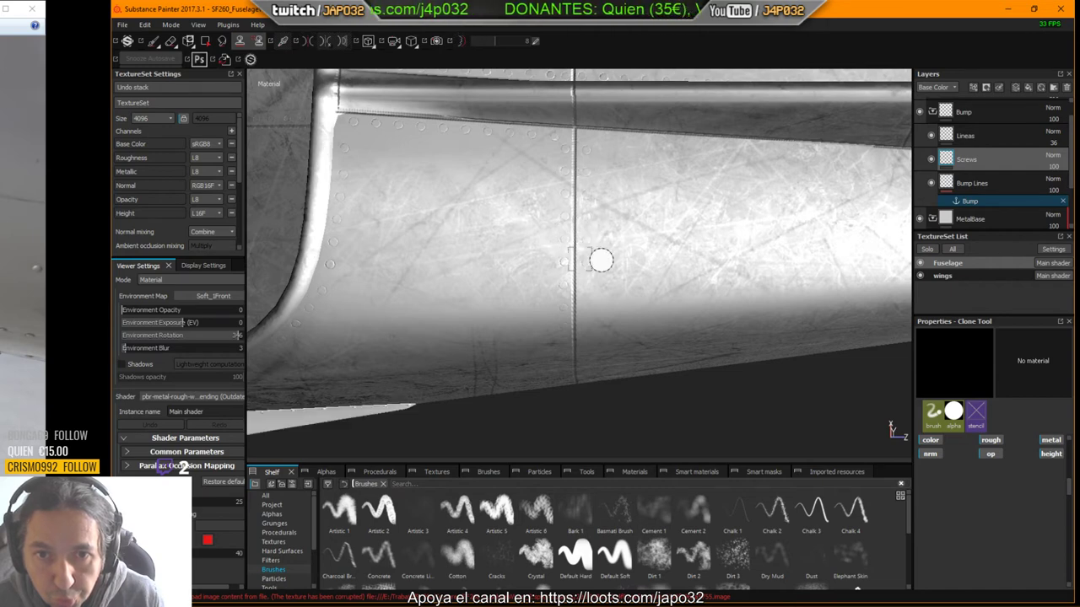
Step: Continue cloning the flat screws down the aft side of the rear vertical panel line to the longitudinal panel line
{"action": "mouse_move", "coordinate": [600, 258]}
{"action": "left_mouse_down", "text": "alt"}
{"action": "mouse_move", "coordinate": [609, 275]}
{"action": "mouse_move", "coordinate": [610, 242]}
{"action": "left_mouse_up", "text": "alt"}
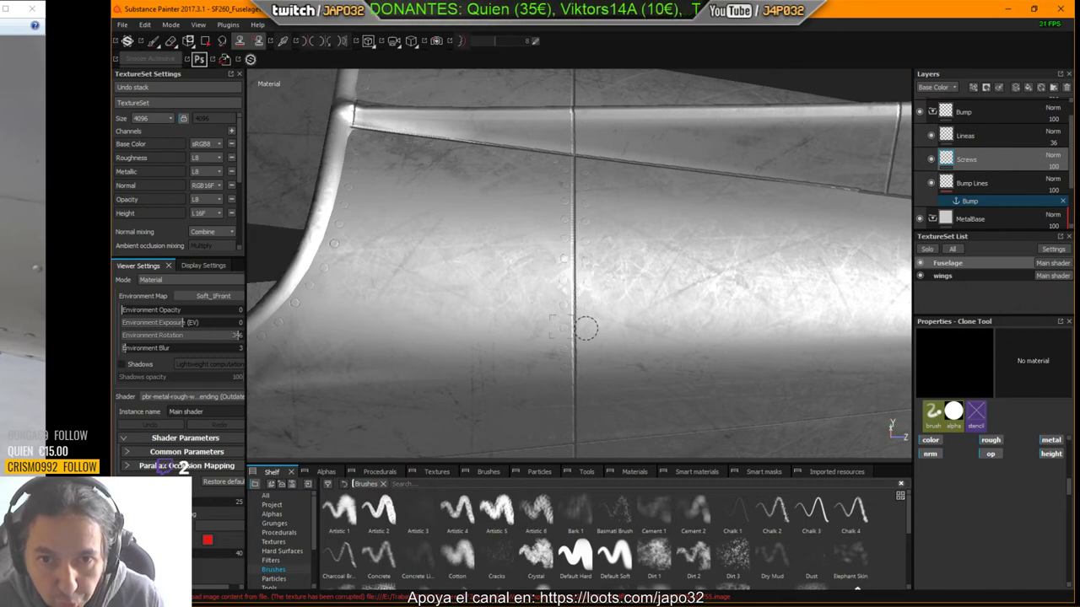
{"action": "left_click_drag", "start_coordinate": [608, 385], "coordinate": [599, 400], "text": "alt"}
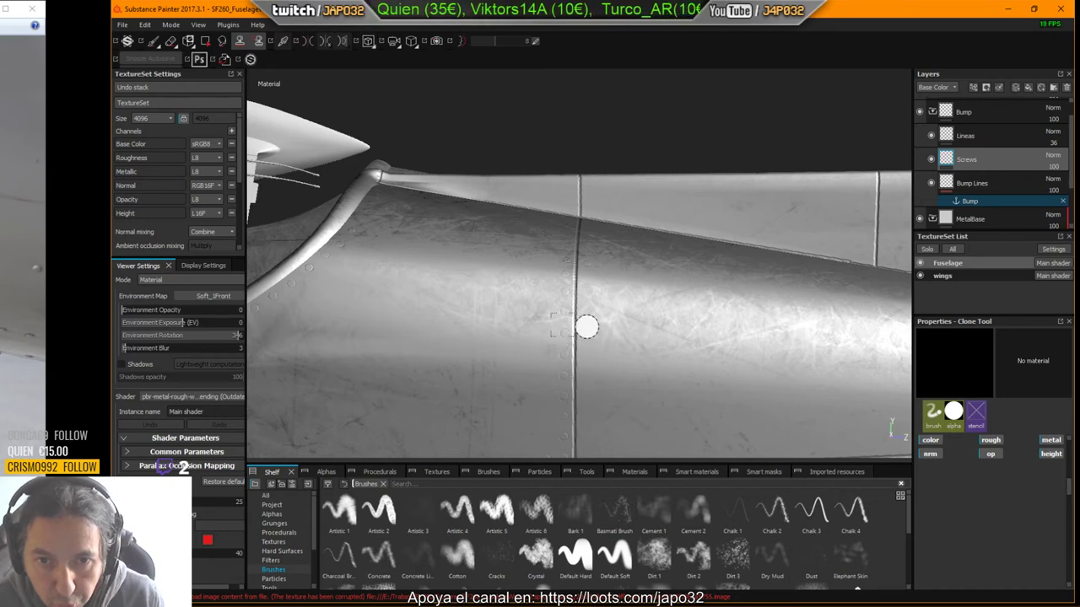
{"action": "left_click_drag", "start_coordinate": [585, 323], "coordinate": [592, 374], "text": "alt"}
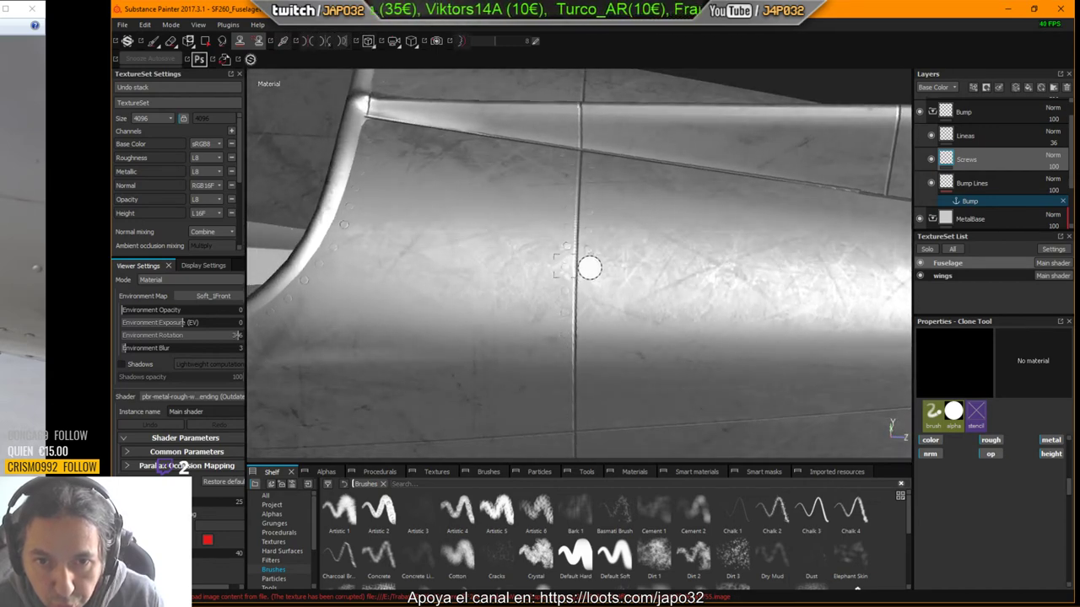
{"action": "left_click_drag", "start_coordinate": [597, 330], "coordinate": [599, 306], "text": "alt"}
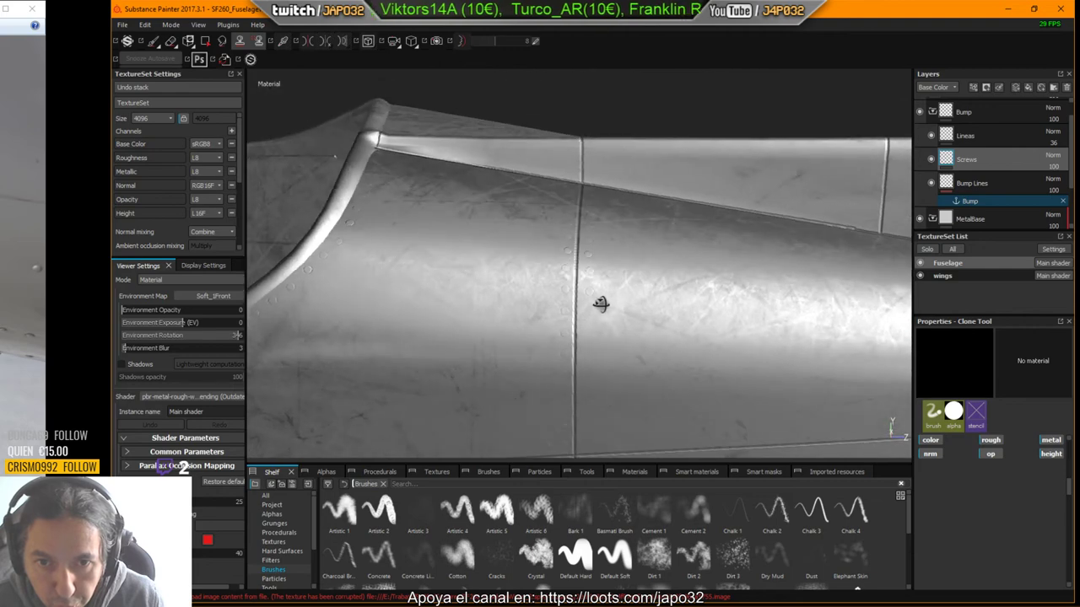
{"action": "key", "text": "v"}
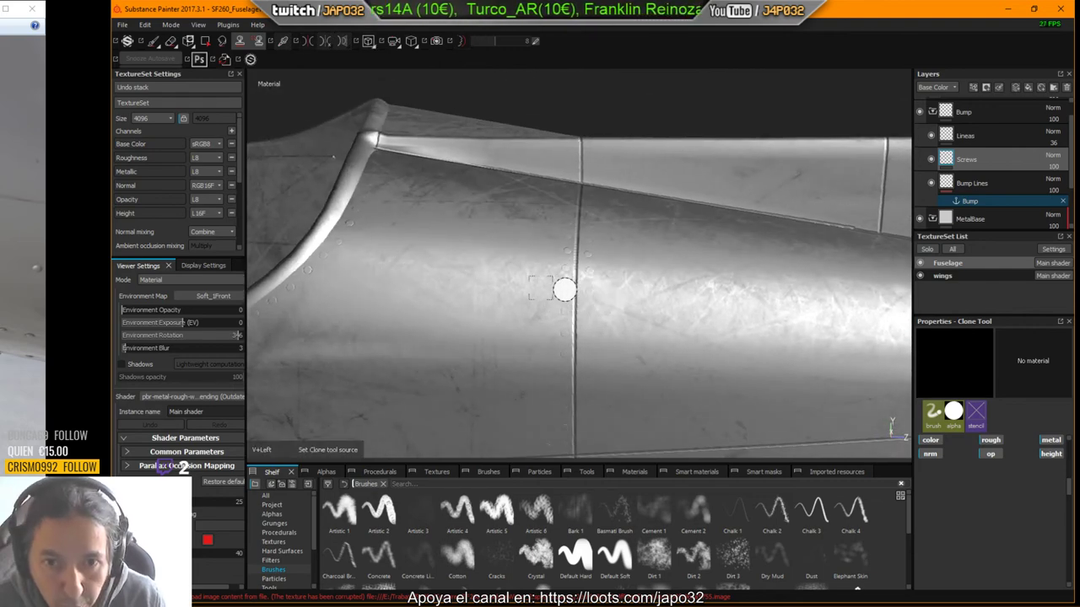
{"action": "left_click", "coordinate": [564, 312]}
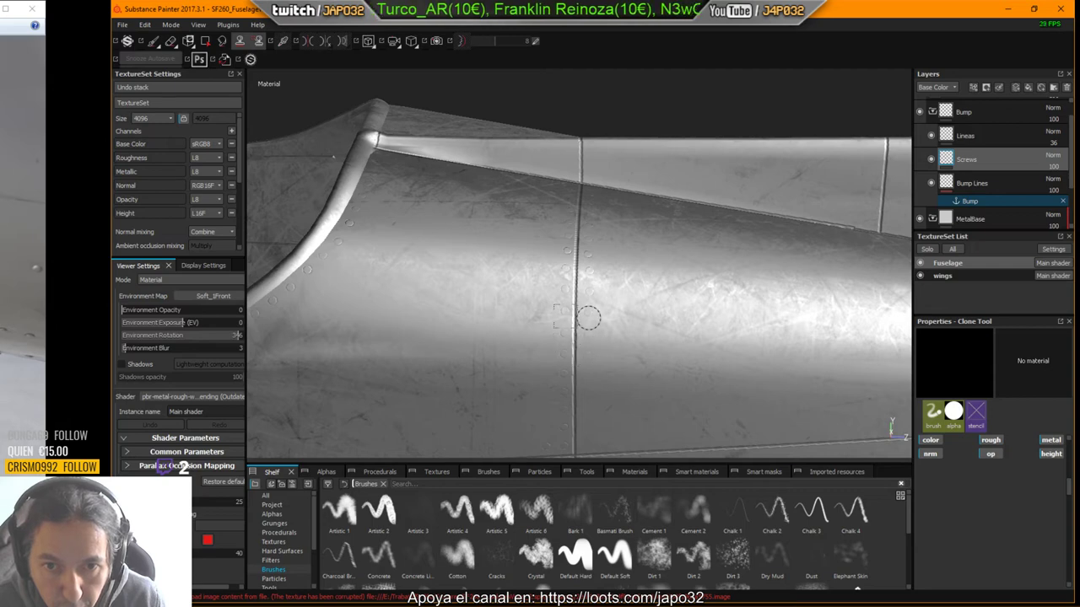
{"action": "mouse_move", "coordinate": [589, 361]}
{"action": "left_mouse_down", "text": "alt"}
{"action": "mouse_move", "coordinate": [621, 363]}
{"action": "mouse_move", "coordinate": [605, 376]}
{"action": "left_mouse_up", "text": "alt"}
{"action": "middle_click_drag", "start_coordinate": [605, 376], "coordinate": [571, 255], "text": "alt"}
{"action": "left_click_drag", "start_coordinate": [571, 255], "coordinate": [559, 248], "text": "alt"}
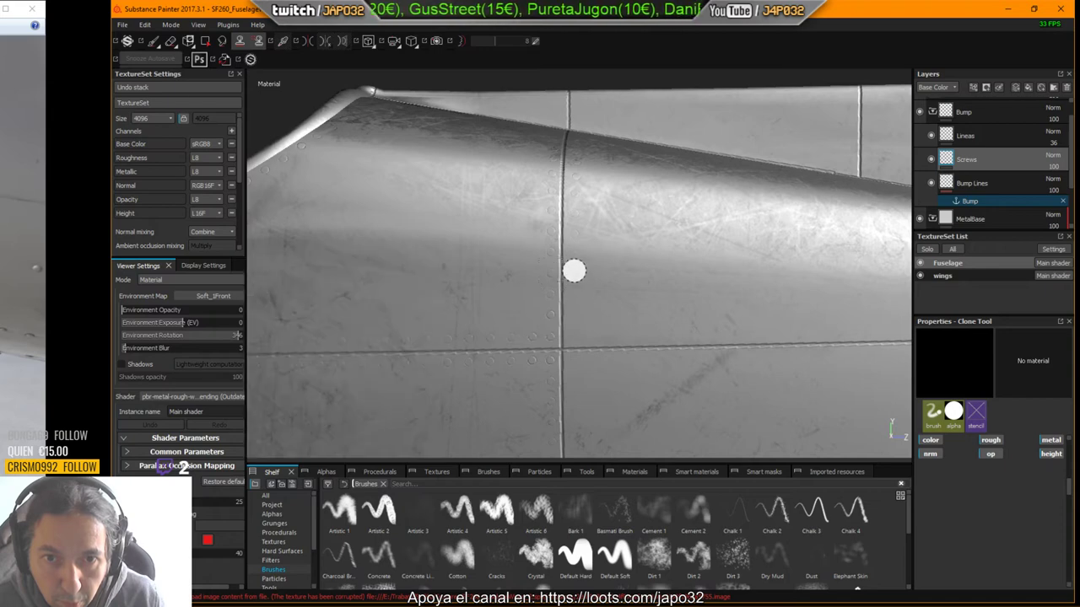
{"action": "left_click_drag", "start_coordinate": [576, 237], "coordinate": [574, 259], "text": "alt"}
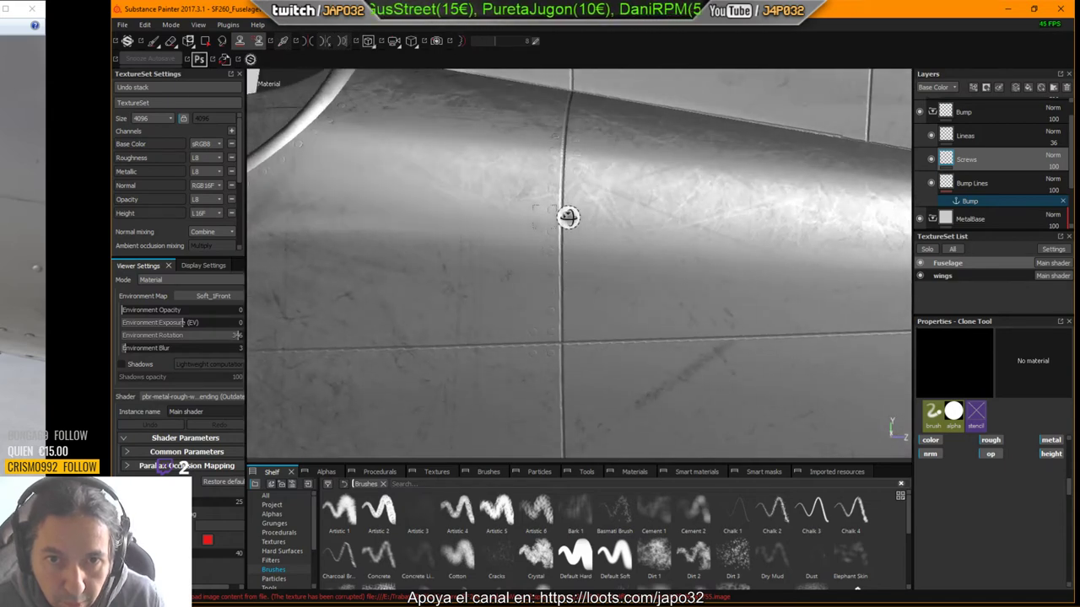
{"action": "left_click_drag", "start_coordinate": [568, 217], "coordinate": [562, 208], "text": "alt"}
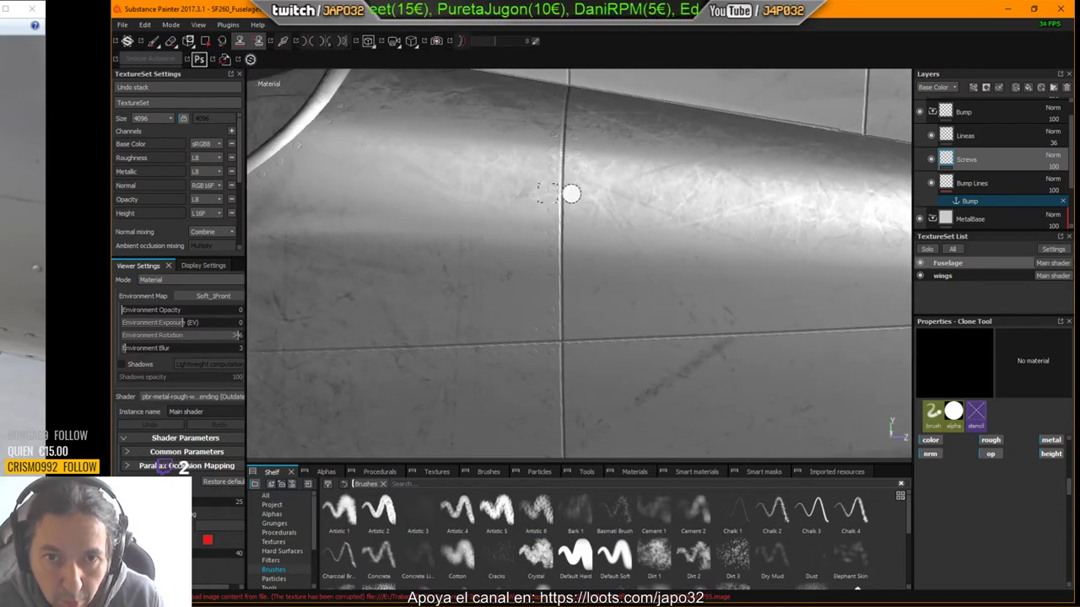
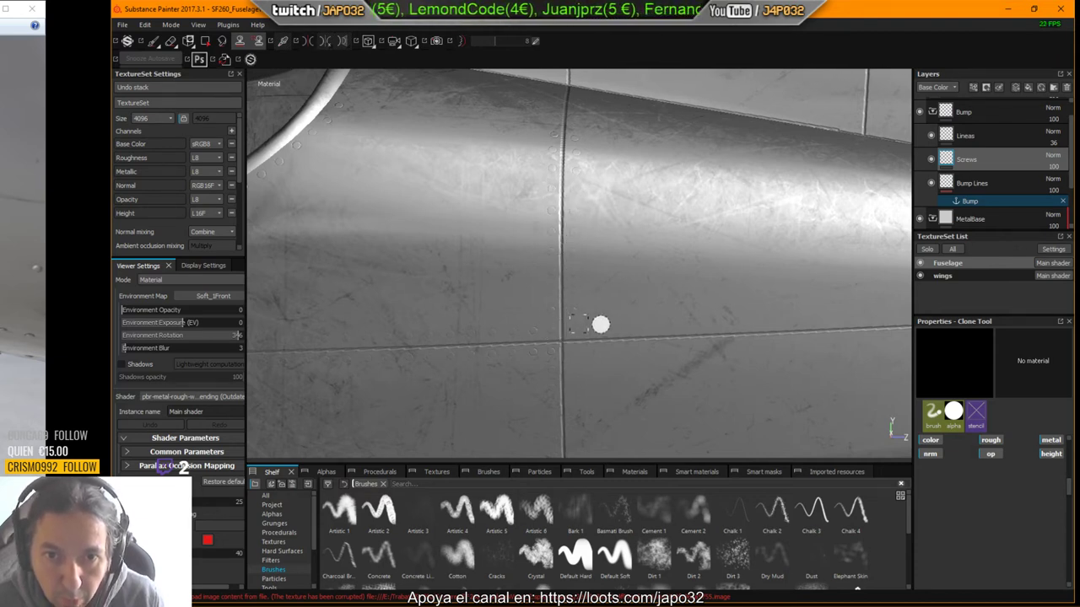
Step: Paint a straight row of flat screws just above the longitudinal panel line, from the rear vertical line aft to the one before the tailplane, and switch to the Eraser
{"action": "left_click_drag", "start_coordinate": [614, 323], "coordinate": [616, 296], "text": "alt"}
{"action": "middle_click_drag", "start_coordinate": [622, 299], "coordinate": [503, 285], "text": "alt"}
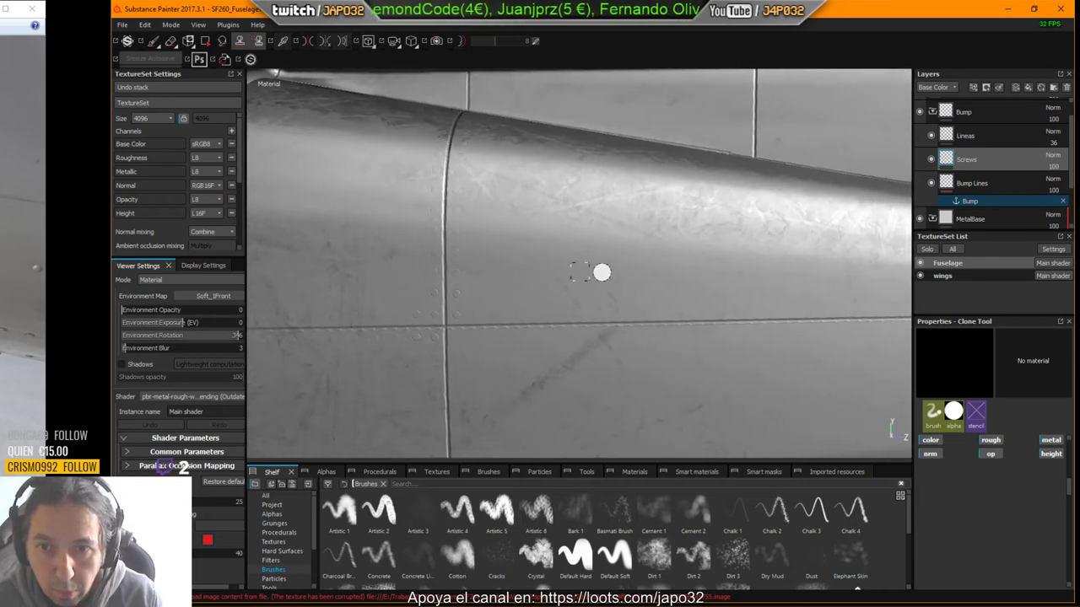
{"action": "left_click", "coordinate": [152, 40]}
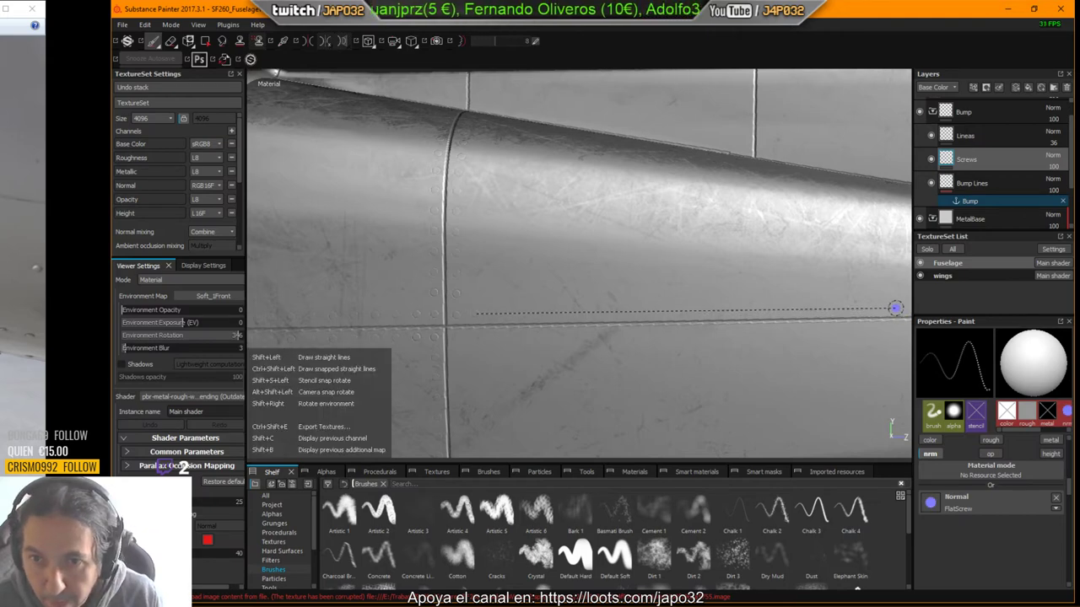
{"action": "left_click_drag", "start_coordinate": [812, 273], "coordinate": [473, 296], "text": "alt"}
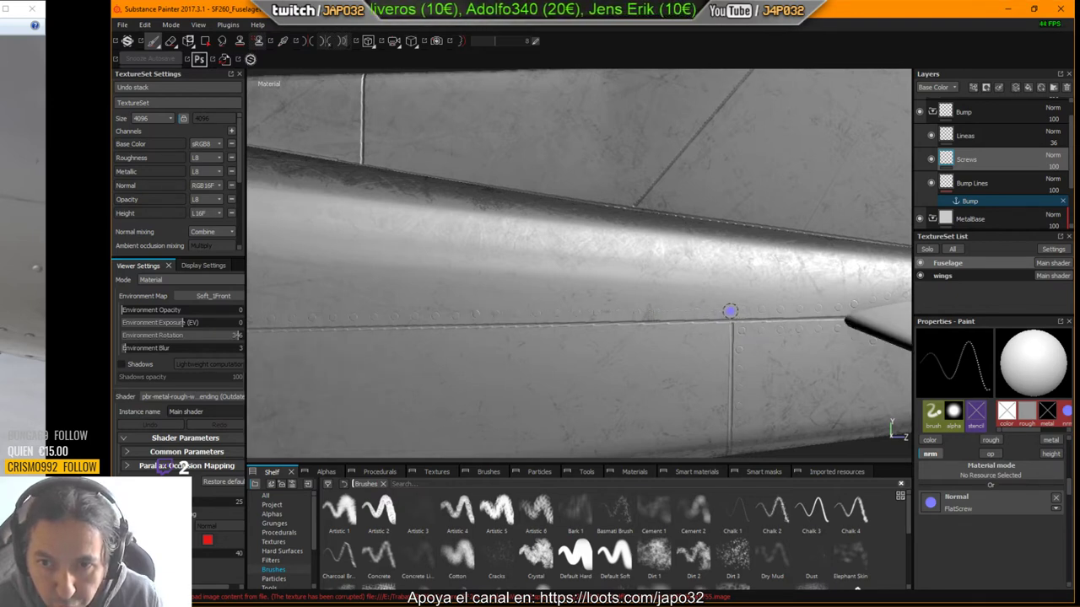
{"action": "mouse_move", "coordinate": [733, 345]}
{"action": "left_mouse_down", "text": "alt"}
{"action": "mouse_move", "coordinate": [723, 359]}
{"action": "mouse_move", "coordinate": [746, 351]}
{"action": "mouse_move", "coordinate": [726, 365]}
{"action": "mouse_move", "coordinate": [707, 351]}
{"action": "mouse_move", "coordinate": [707, 331]}
{"action": "left_mouse_up", "text": "alt"}
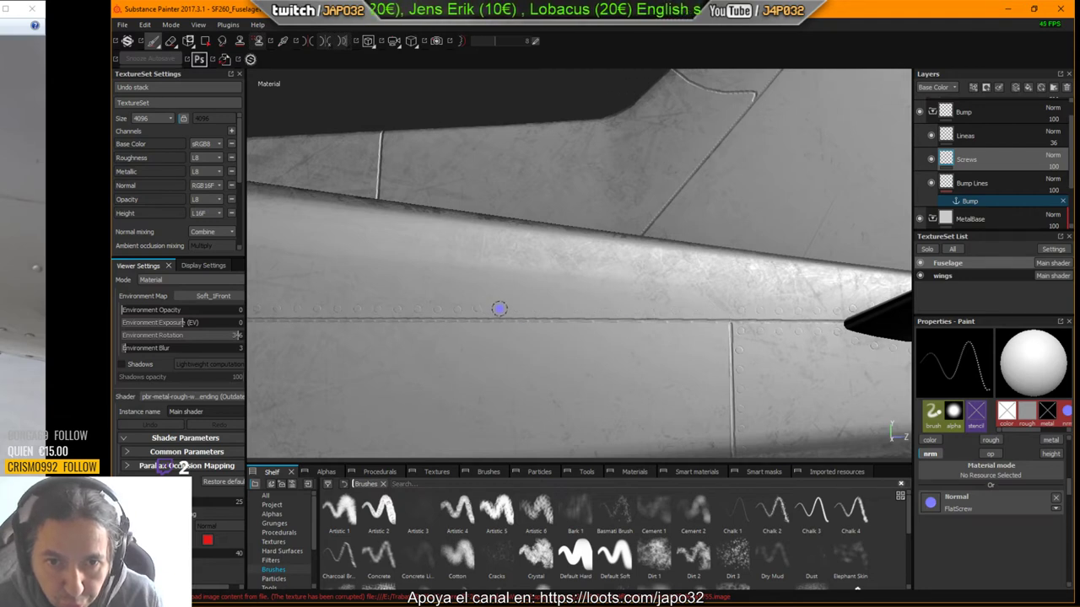
{"action": "key", "text": "shift"}
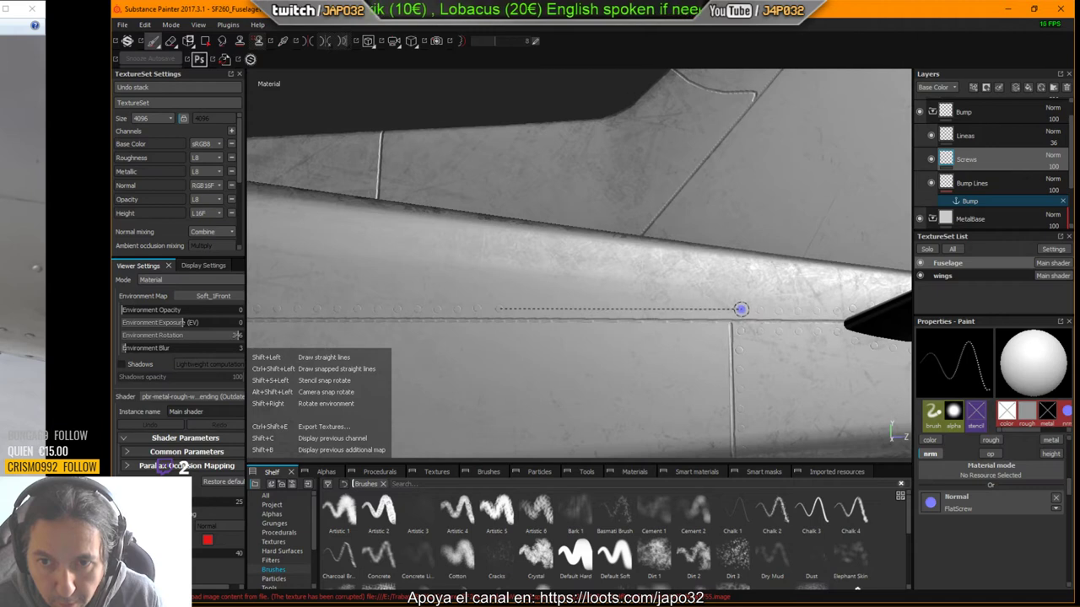
{"action": "left_click", "coordinate": [740, 309], "text": "shift"}
{"action": "left_click_drag", "start_coordinate": [732, 372], "coordinate": [725, 377], "text": "alt"}
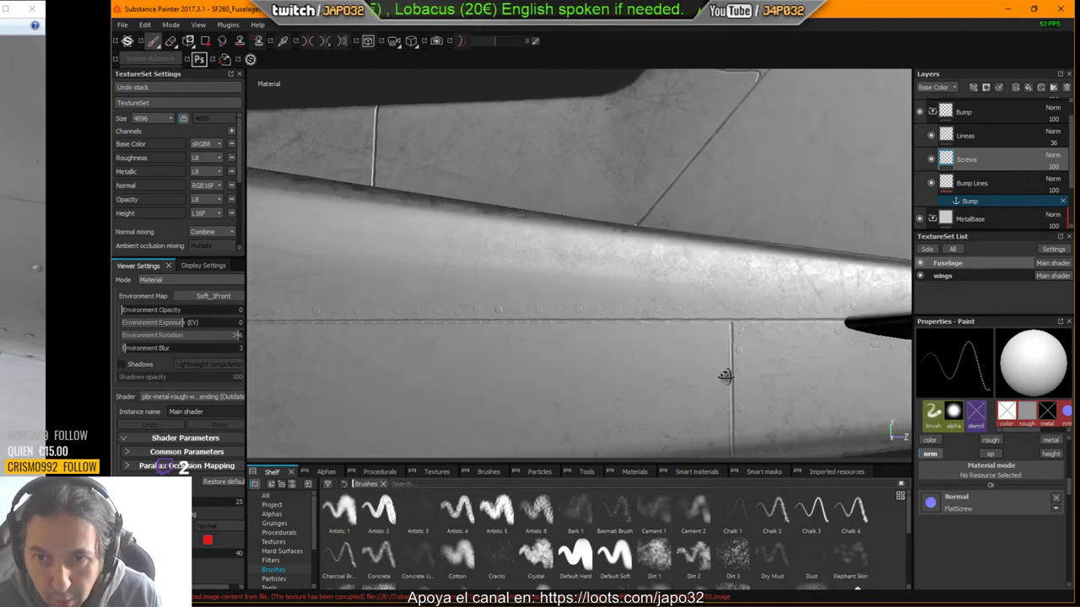
{"action": "key", "text": "e"}
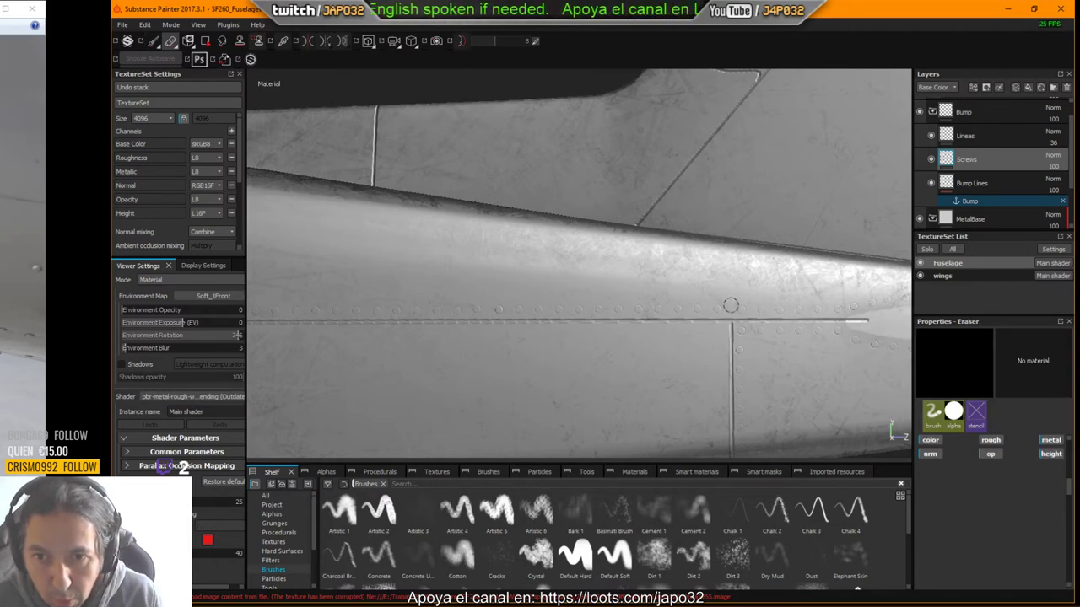
Step: Clone the flat screws from above the longitudinal panel line to just below it, aft of the rear vertical line, undoing the last misplaced dab
{"action": "middle_click_drag", "start_coordinate": [712, 366], "coordinate": [763, 260], "text": "alt"}
{"action": "left_click_drag", "start_coordinate": [763, 260], "coordinate": [701, 260], "text": "alt"}
{"action": "middle_click_drag", "start_coordinate": [701, 261], "coordinate": [770, 263], "text": "alt"}
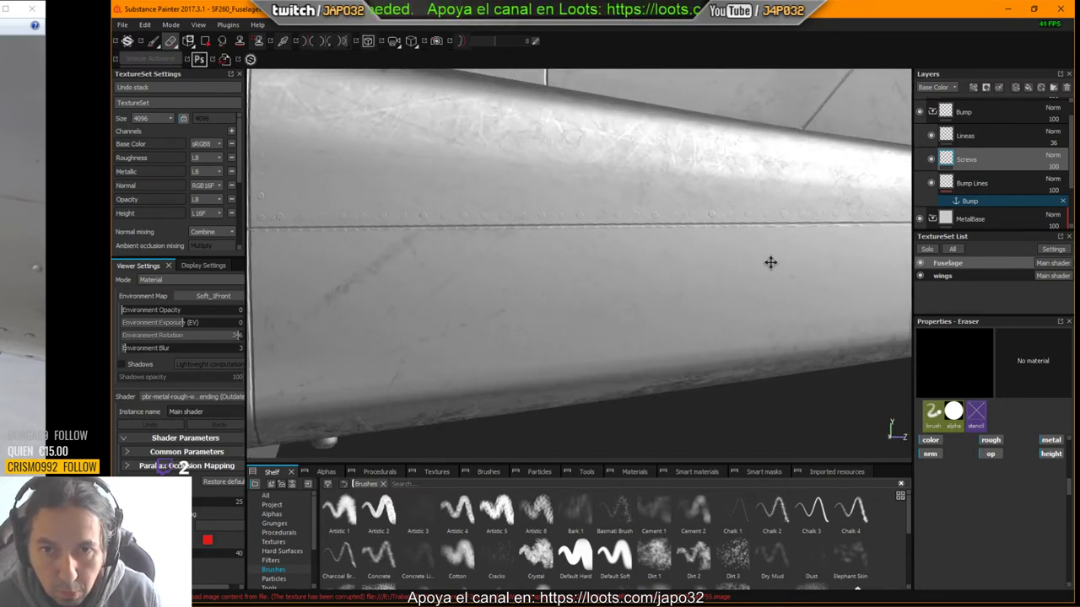
{"action": "left_click_drag", "start_coordinate": [770, 262], "coordinate": [720, 258], "text": "alt"}
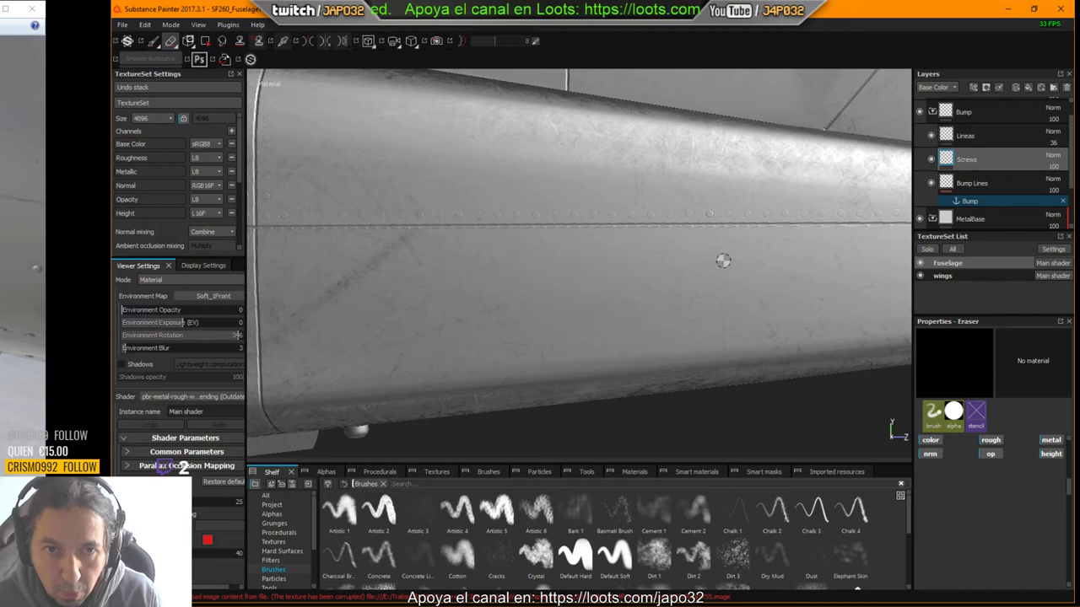
{"action": "left_click", "coordinate": [258, 40]}
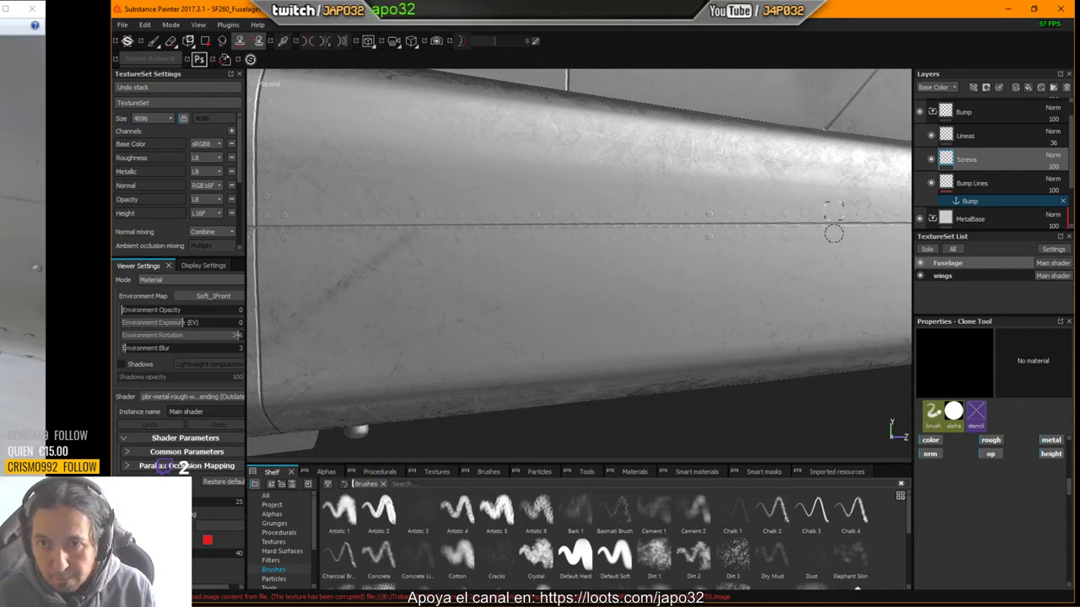
{"action": "middle_click_drag", "start_coordinate": [840, 257], "coordinate": [632, 277], "text": "alt"}
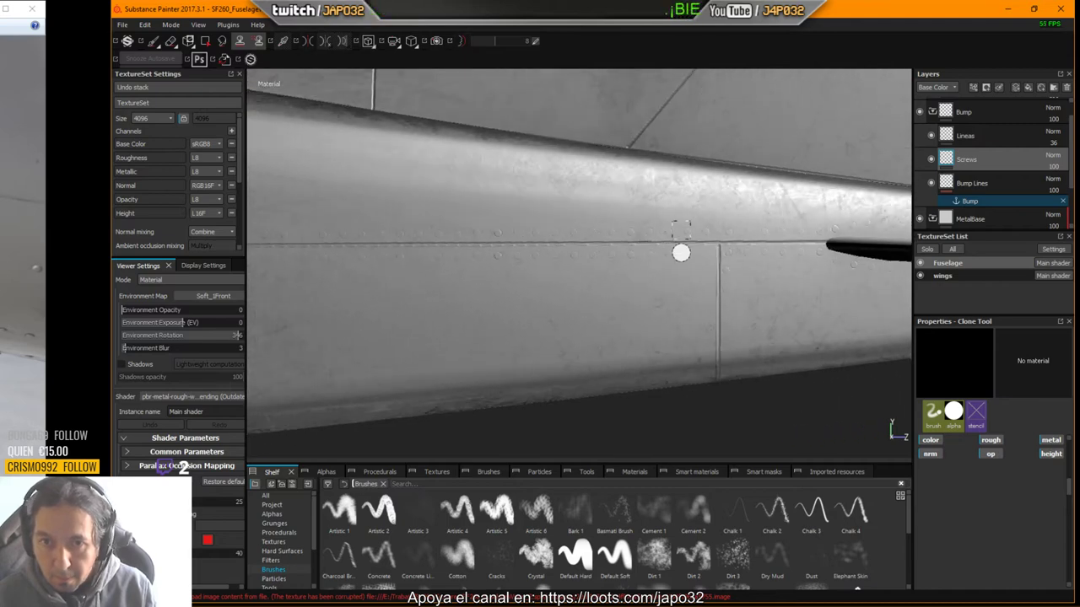
{"action": "key", "text": "ctrl+z"}
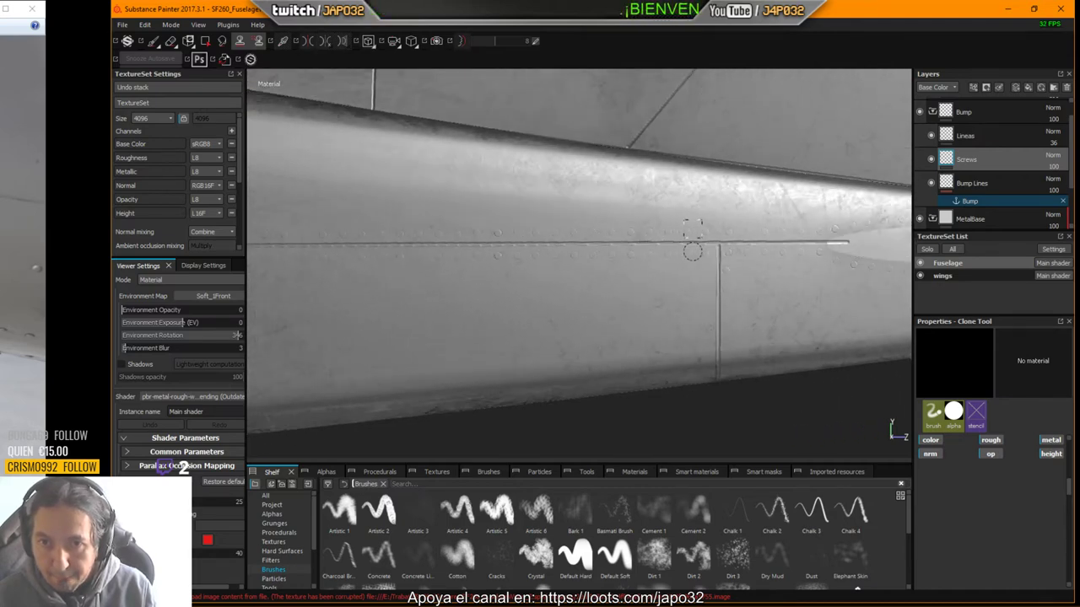
Step: Clone flat screws from the aft side of the vertical panel line before the tailplane down its forward side, starting just below the longitudinal line
{"action": "left_click_drag", "start_coordinate": [713, 326], "coordinate": [706, 296], "text": "alt"}
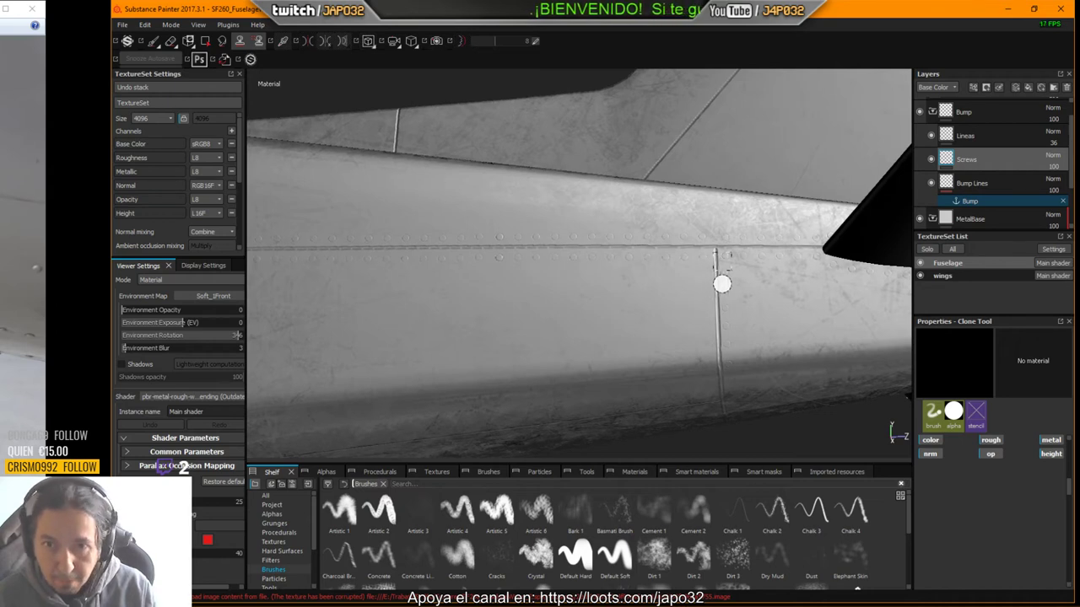
{"action": "key", "text": "v"}
{"action": "left_click", "coordinate": [723, 279]}
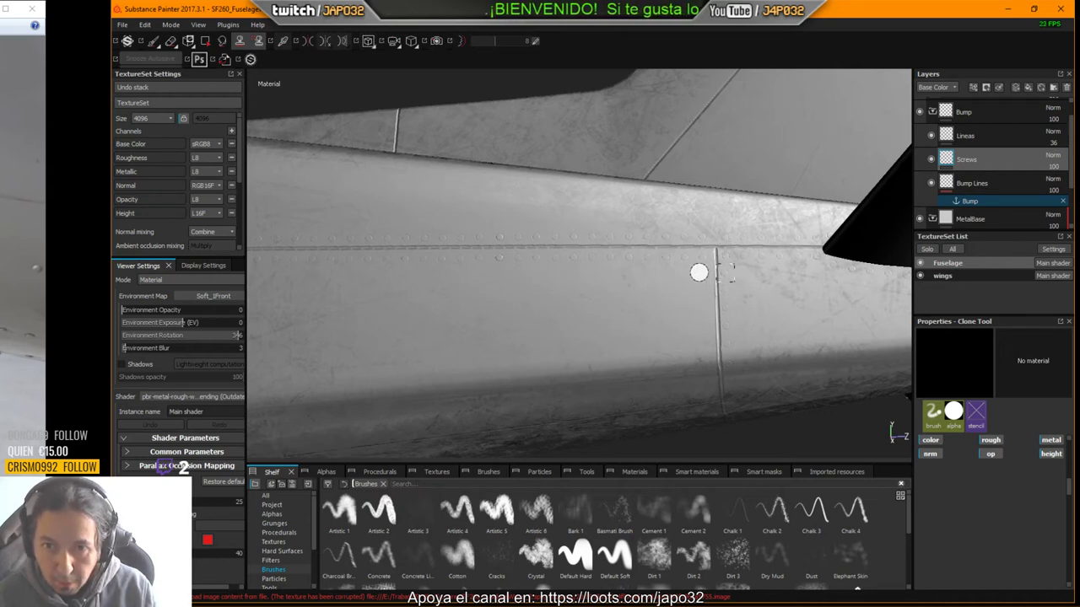
{"action": "left_click", "coordinate": [706, 275]}
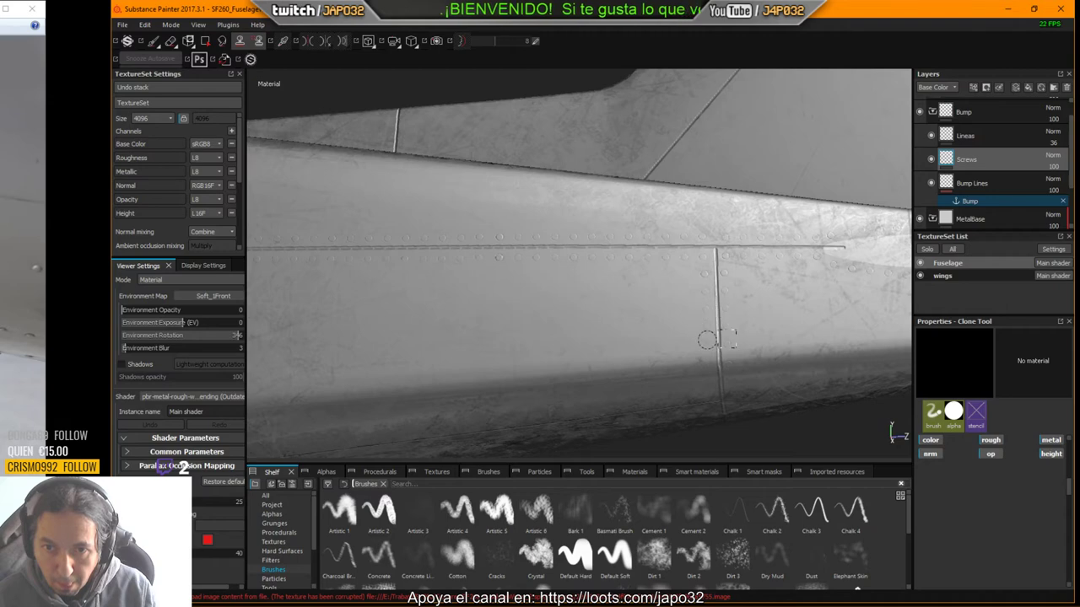
{"action": "left_click_drag", "start_coordinate": [713, 378], "coordinate": [711, 330], "text": "alt"}
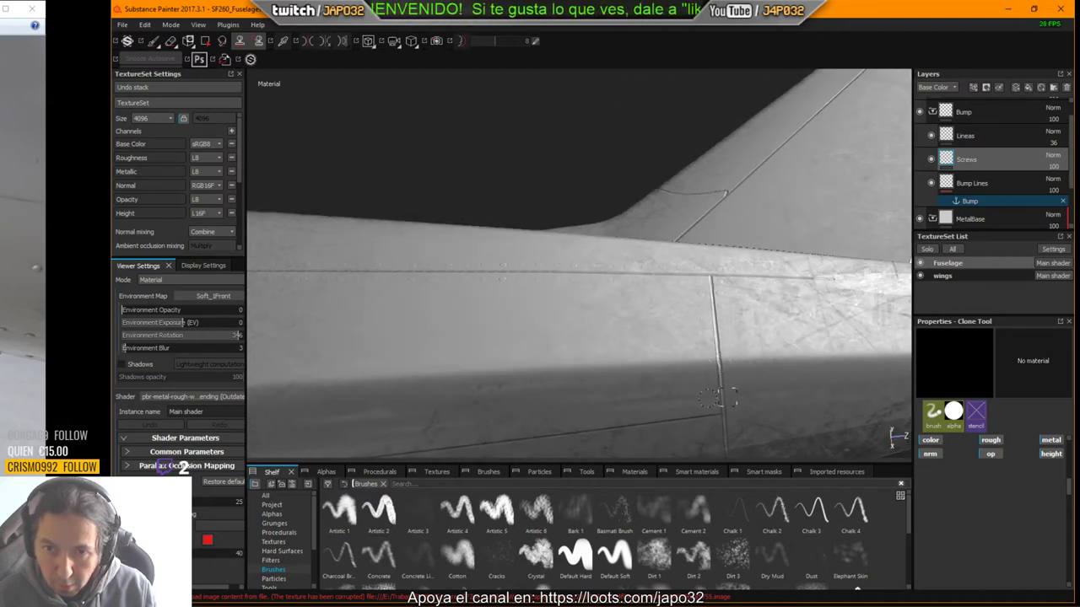
Step: Clone the flat screws from the forward side of the rear vertical panel line to its aft side, below the longitudinal panel line
{"action": "left_click_drag", "start_coordinate": [716, 409], "coordinate": [622, 282], "text": "alt"}
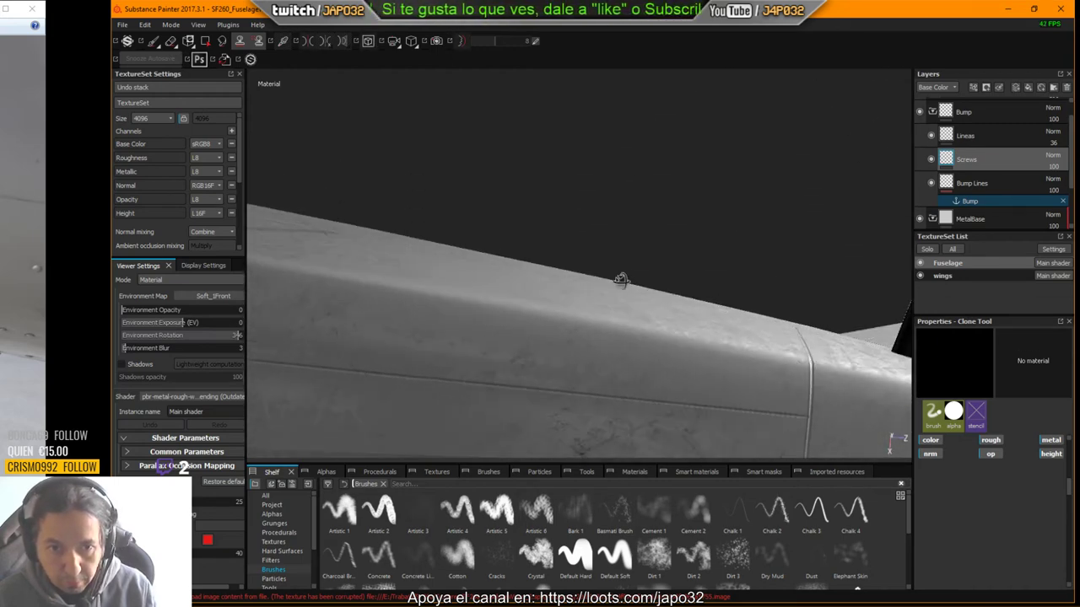
{"action": "middle_click_drag", "start_coordinate": [509, 307], "coordinate": [715, 230], "text": "alt"}
{"action": "left_click_drag", "start_coordinate": [524, 228], "coordinate": [511, 314], "text": "alt"}
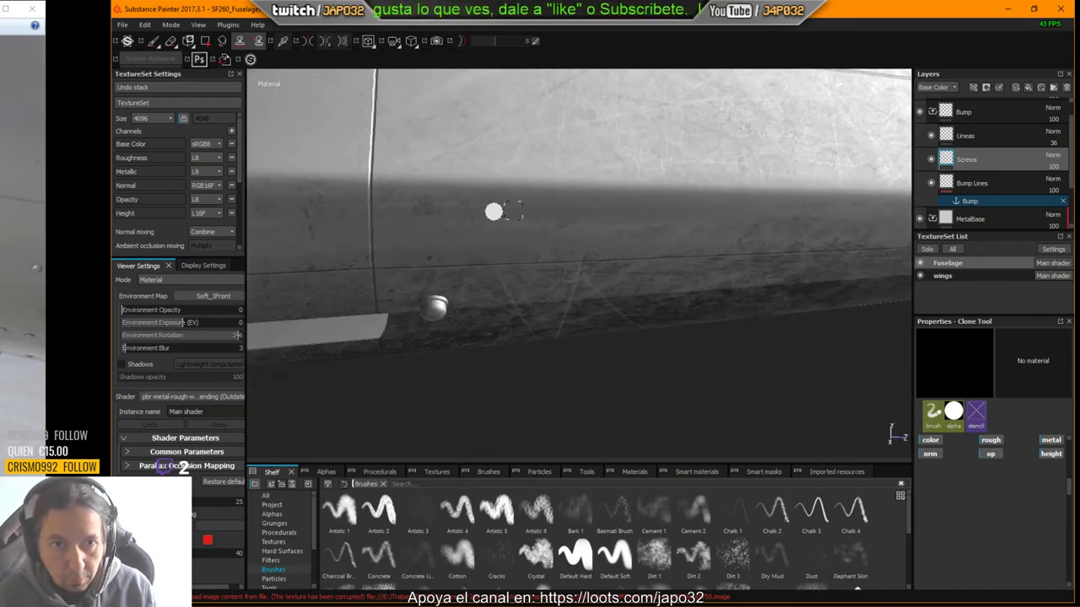
{"action": "middle_click_drag", "start_coordinate": [494, 211], "coordinate": [564, 325], "text": "alt"}
{"action": "left_click_drag", "start_coordinate": [564, 326], "coordinate": [497, 301], "text": "alt"}
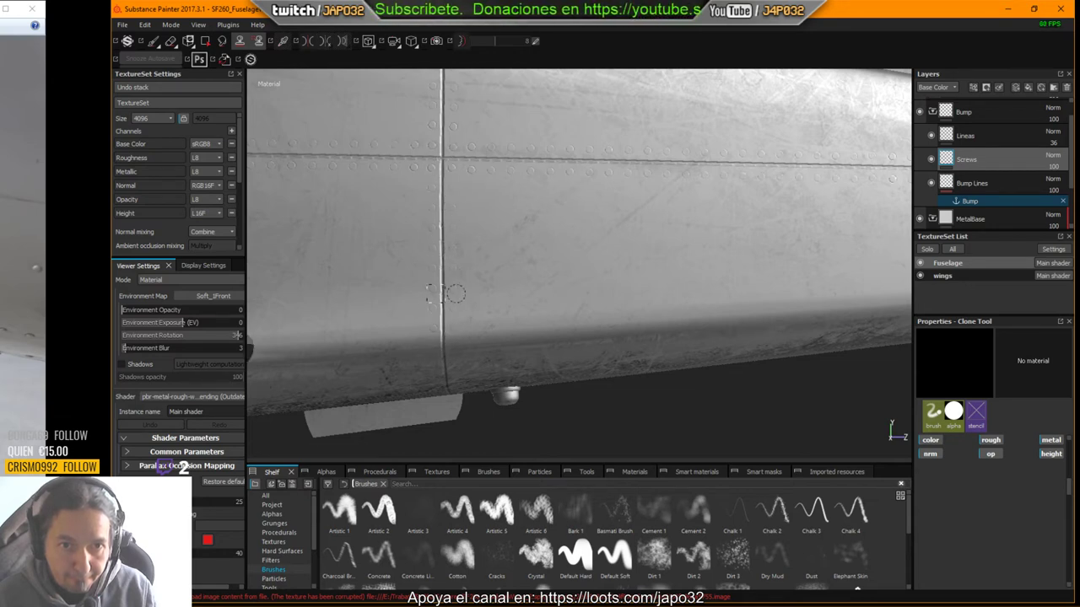
{"action": "left_click_drag", "start_coordinate": [453, 203], "coordinate": [526, 199], "text": "alt"}
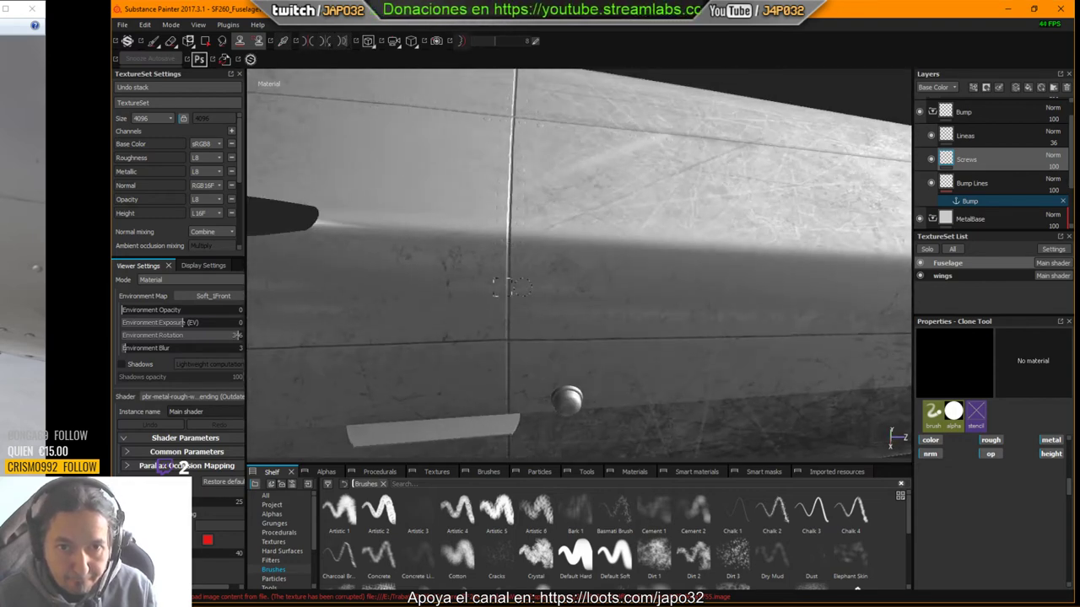
{"action": "left_click_drag", "start_coordinate": [559, 278], "coordinate": [657, 288], "text": "alt"}
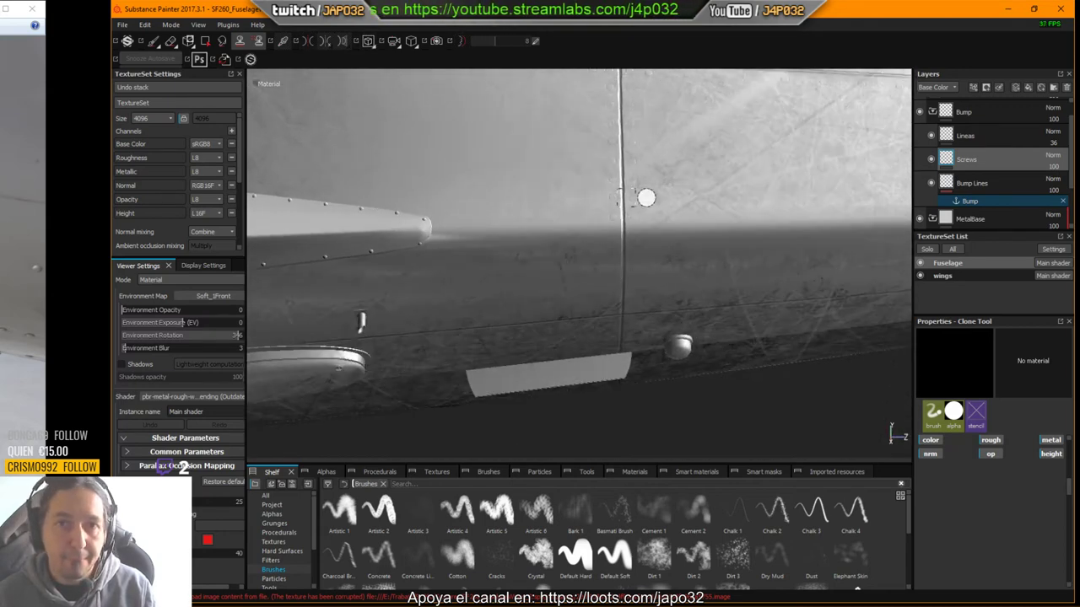
{"action": "middle_click_drag", "start_coordinate": [644, 197], "coordinate": [653, 325], "text": "alt"}
{"action": "mouse_move", "coordinate": [653, 325]}
{"action": "left_mouse_down", "text": "alt"}
{"action": "mouse_move", "coordinate": [636, 340]}
{"action": "mouse_move", "coordinate": [638, 315]}
{"action": "left_mouse_up", "text": "alt"}
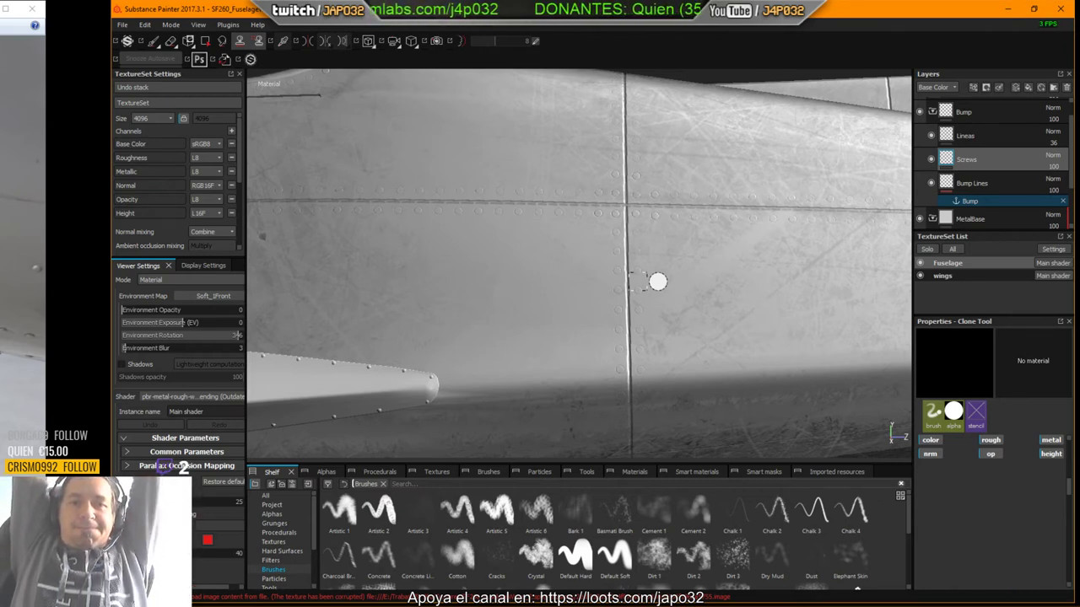
{"action": "middle_click_drag", "start_coordinate": [687, 367], "coordinate": [694, 212], "text": "alt"}
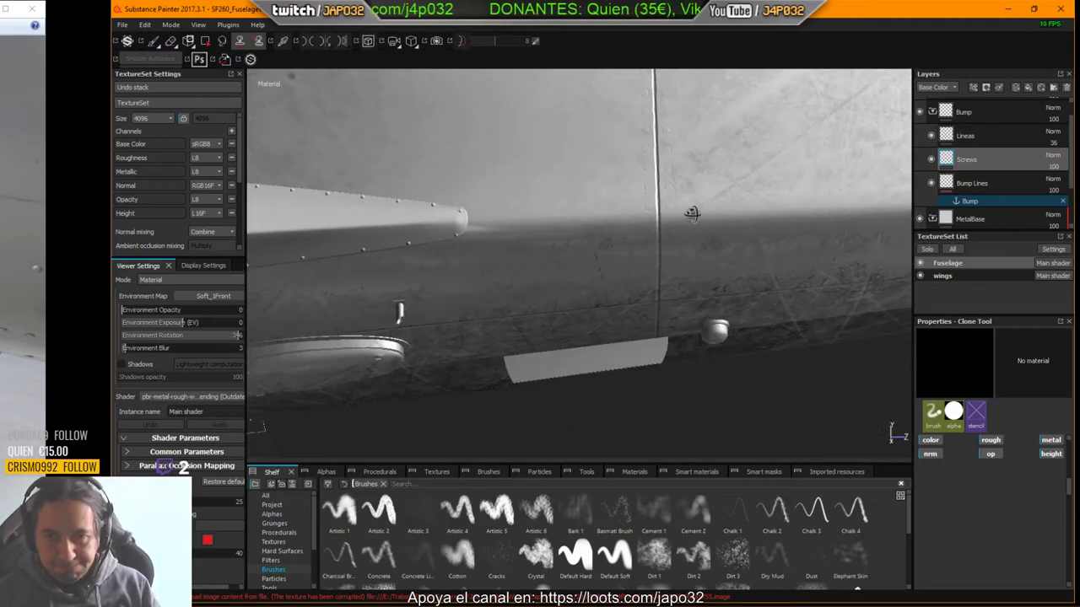
Step: Touch up the flat screws beside the rear vertical panel line near the canopy frame with the Eraser and the FlatScrew Paint brush
{"action": "mouse_move", "coordinate": [695, 212]}
{"action": "left_mouse_down", "text": "alt"}
{"action": "mouse_move", "coordinate": [689, 145]}
{"action": "mouse_move", "coordinate": [717, 167]}
{"action": "mouse_move", "coordinate": [747, 330]}
{"action": "mouse_move", "coordinate": [694, 340]}
{"action": "mouse_move", "coordinate": [725, 414]}
{"action": "mouse_move", "coordinate": [733, 366]}
{"action": "mouse_move", "coordinate": [716, 321]}
{"action": "mouse_move", "coordinate": [699, 394]}
{"action": "mouse_move", "coordinate": [706, 332]}
{"action": "mouse_move", "coordinate": [694, 306]}
{"action": "left_mouse_up", "text": "alt"}
{"action": "left_click_drag", "start_coordinate": [733, 260], "coordinate": [762, 275], "text": "alt"}
{"action": "left_click", "coordinate": [172, 41]}
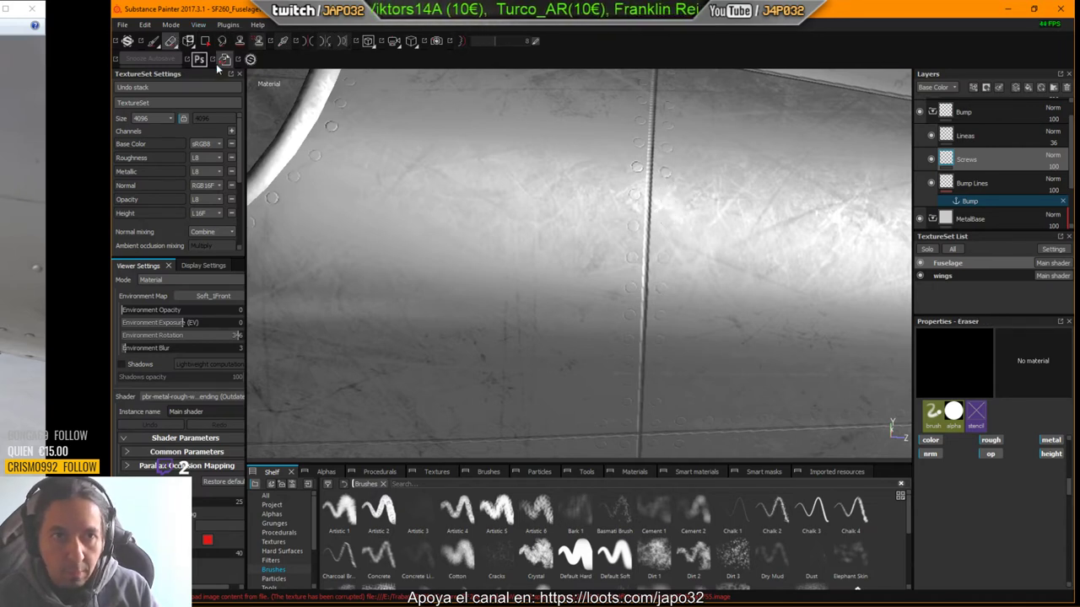
{"action": "left_click", "coordinate": [153, 41]}
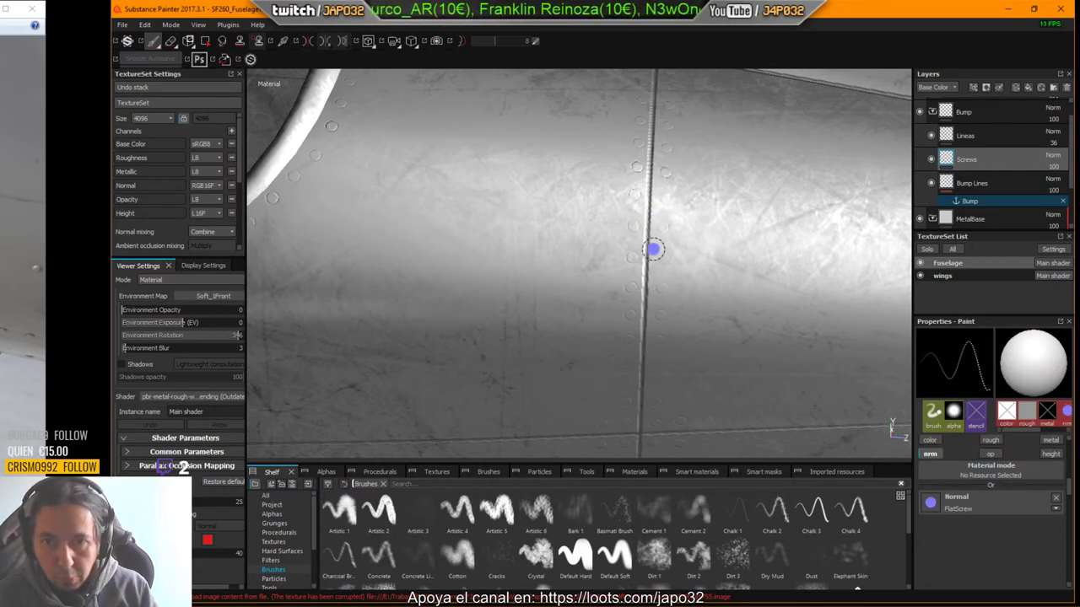
{"action": "left_click_drag", "start_coordinate": [641, 281], "coordinate": [646, 321], "text": "alt"}
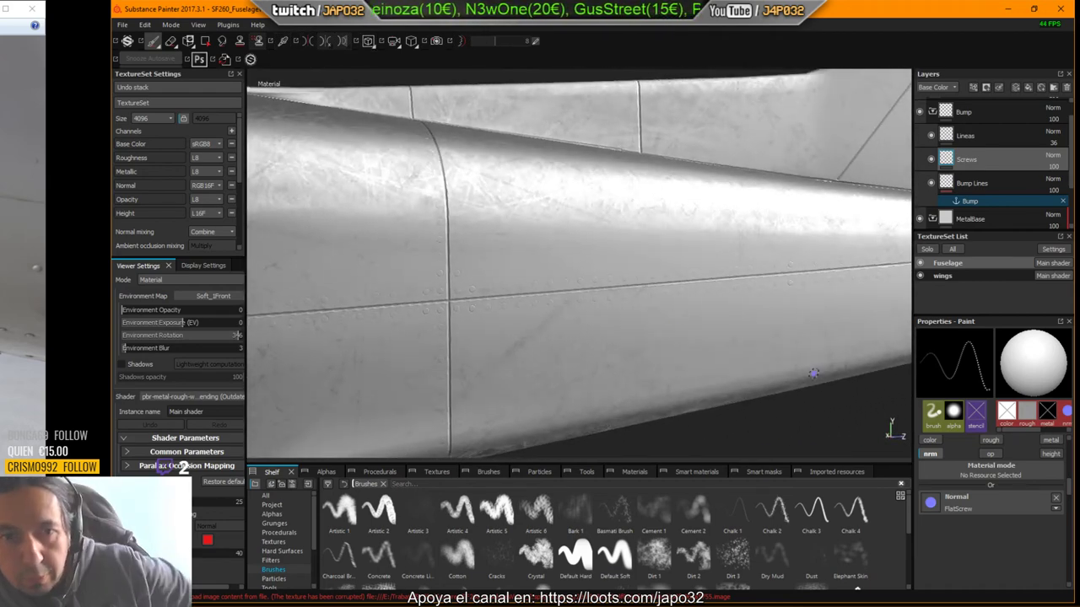
Step: Rotate the environment lighting to about 27 to light the fuselage underside where the rear vertical panel line crosses the lower longitudinal line
{"action": "left_click_drag", "start_coordinate": [711, 330], "coordinate": [701, 202], "text": "alt"}
{"action": "middle_click_drag", "start_coordinate": [530, 172], "coordinate": [562, 169], "text": "alt"}
{"action": "mouse_move", "coordinate": [562, 169]}
{"action": "left_mouse_down", "text": "alt"}
{"action": "mouse_move", "coordinate": [578, 169]}
{"action": "mouse_move", "coordinate": [588, 128]}
{"action": "mouse_move", "coordinate": [578, 90]}
{"action": "mouse_move", "coordinate": [571, 195]}
{"action": "mouse_move", "coordinate": [564, 127]}
{"action": "mouse_move", "coordinate": [576, 89]}
{"action": "mouse_move", "coordinate": [566, 89]}
{"action": "left_mouse_up", "text": "alt"}
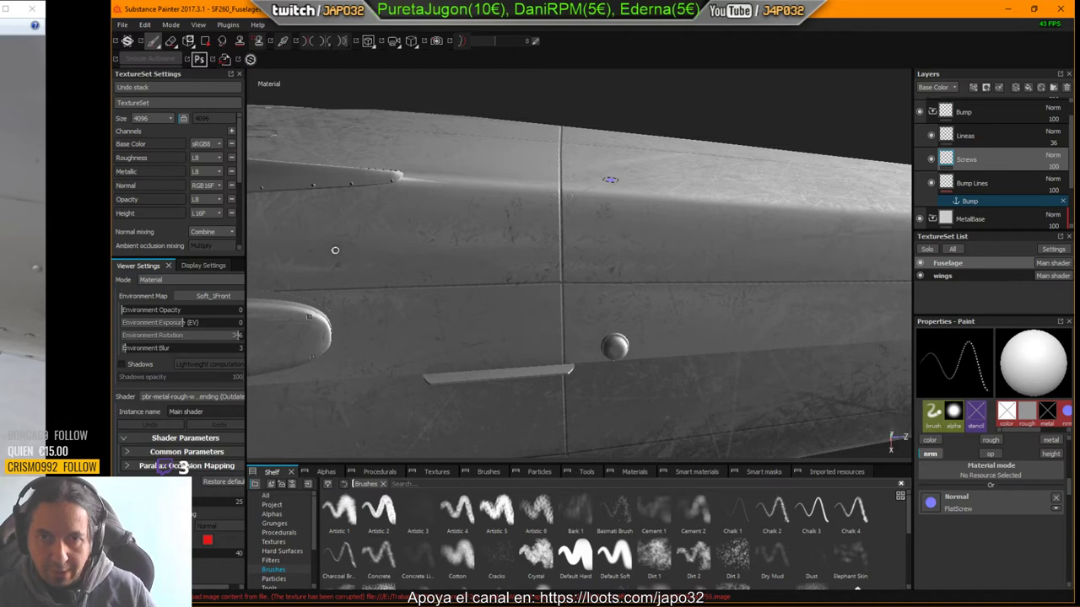
{"action": "left_click_drag", "start_coordinate": [335, 249], "coordinate": [355, 295], "text": "alt"}
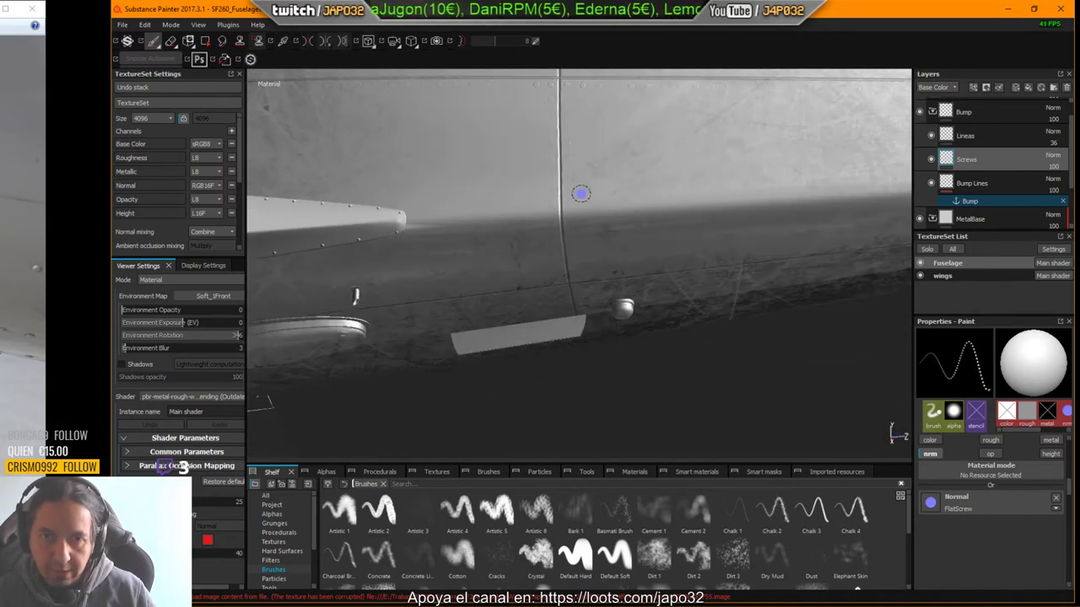
{"action": "right_click_drag", "start_coordinate": [580, 193], "coordinate": [576, 192], "text": "shift"}
{"action": "mouse_move", "coordinate": [675, 175]}
{"action": "right_mouse_down", "text": "alt"}
{"action": "mouse_move", "coordinate": [725, 166]}
{"action": "mouse_move", "coordinate": [823, 179]}
{"action": "right_mouse_up", "text": "alt"}
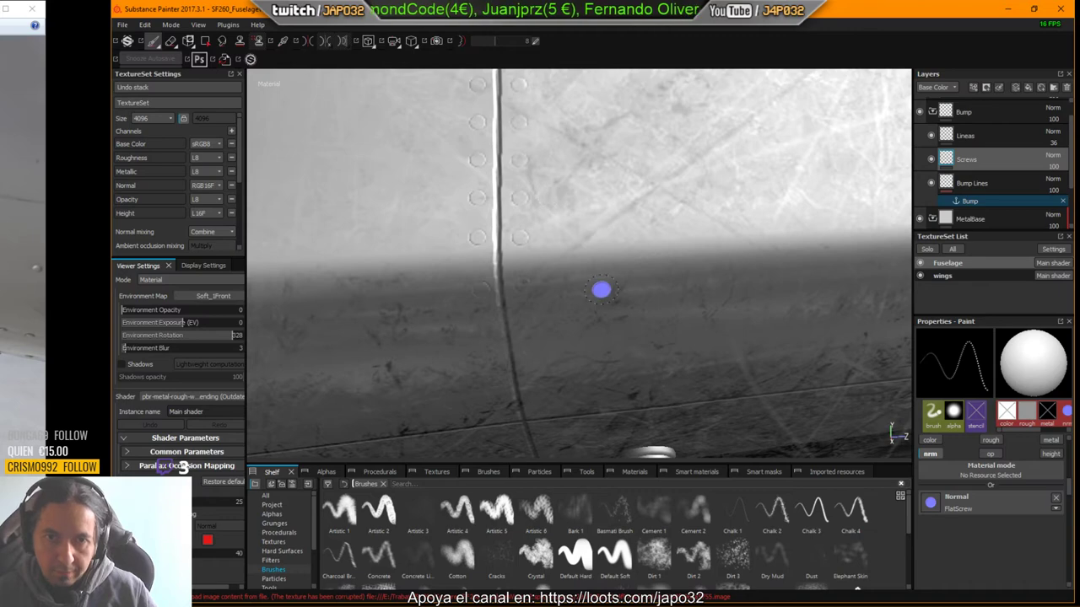
{"action": "left_click_drag", "start_coordinate": [603, 289], "coordinate": [629, 153], "text": "alt"}
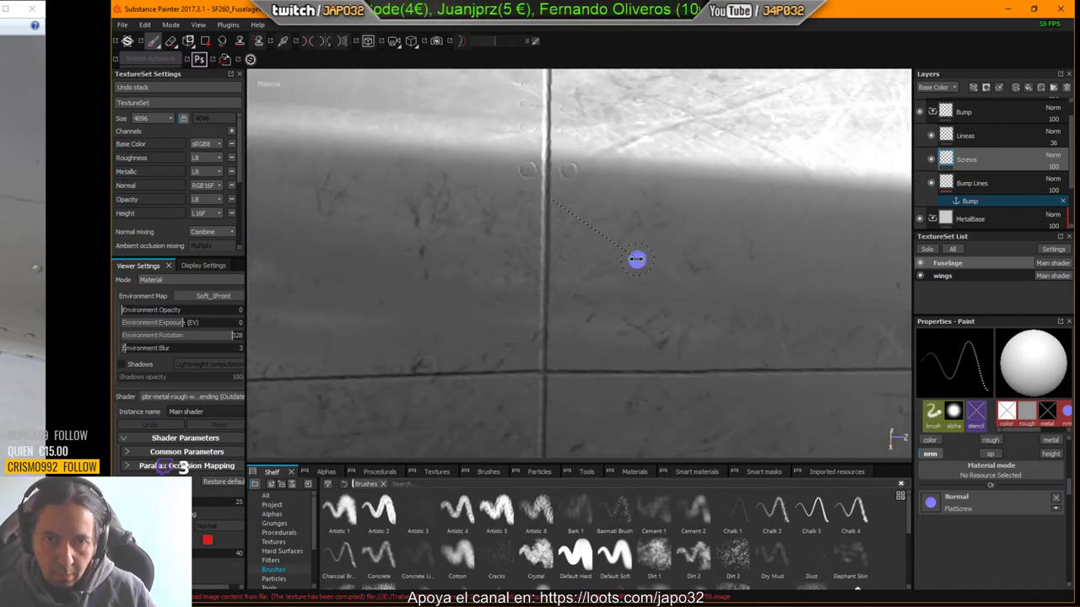
{"action": "right_click_drag", "start_coordinate": [636, 259], "coordinate": [545, 278], "text": "shift"}
{"action": "mouse_move", "coordinate": [588, 283]}
{"action": "left_mouse_down", "text": "alt"}
{"action": "mouse_move", "coordinate": [624, 234]}
{"action": "mouse_move", "coordinate": [593, 171]}
{"action": "left_mouse_up", "text": "alt"}
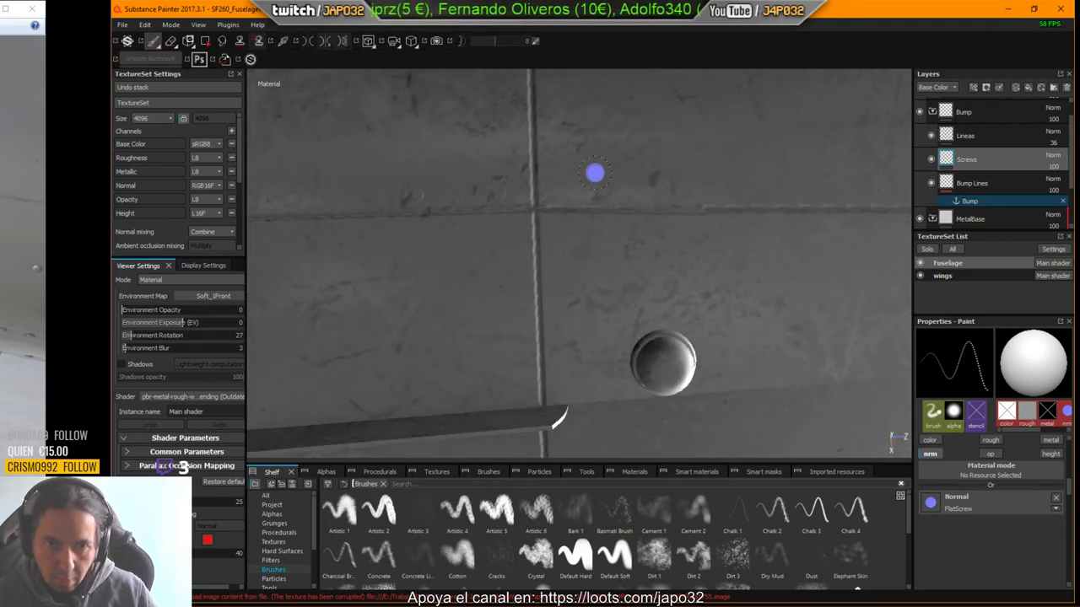
Step: Clean up the screws with the Eraser where the rear vertical and lower longitudinal panel lines cross, and save the project
{"action": "left_click", "coordinate": [170, 41]}
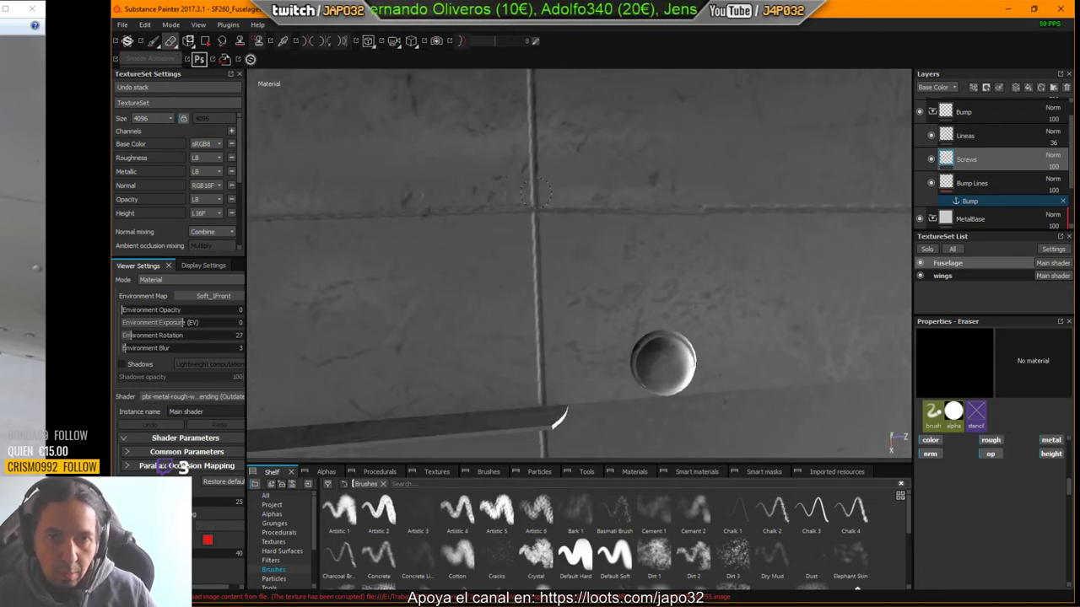
{"action": "key", "text": "ctrl+s"}
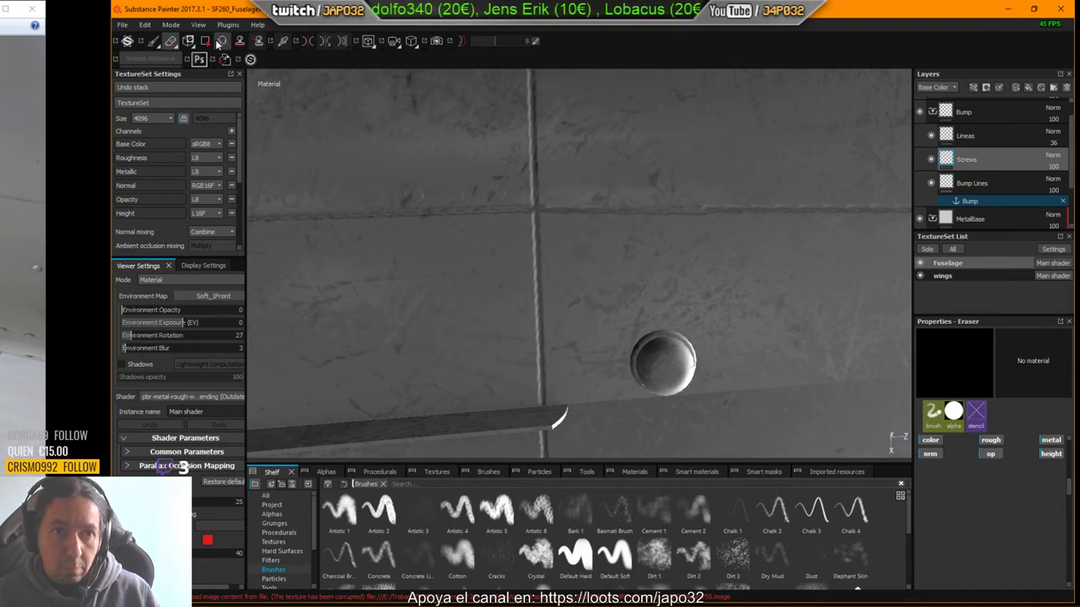
Step: Paint a straight row of flat screws just above the lower longitudinal panel line, from the rear vertical line aft to the one before the tailplane
{"action": "left_click", "coordinate": [153, 40]}
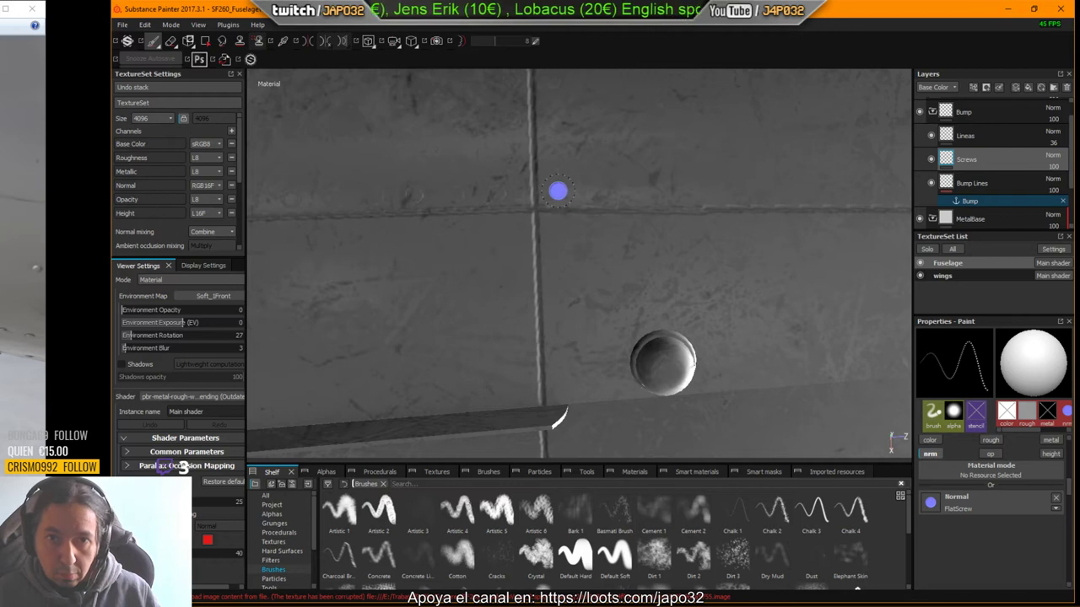
{"action": "key", "text": "shift"}
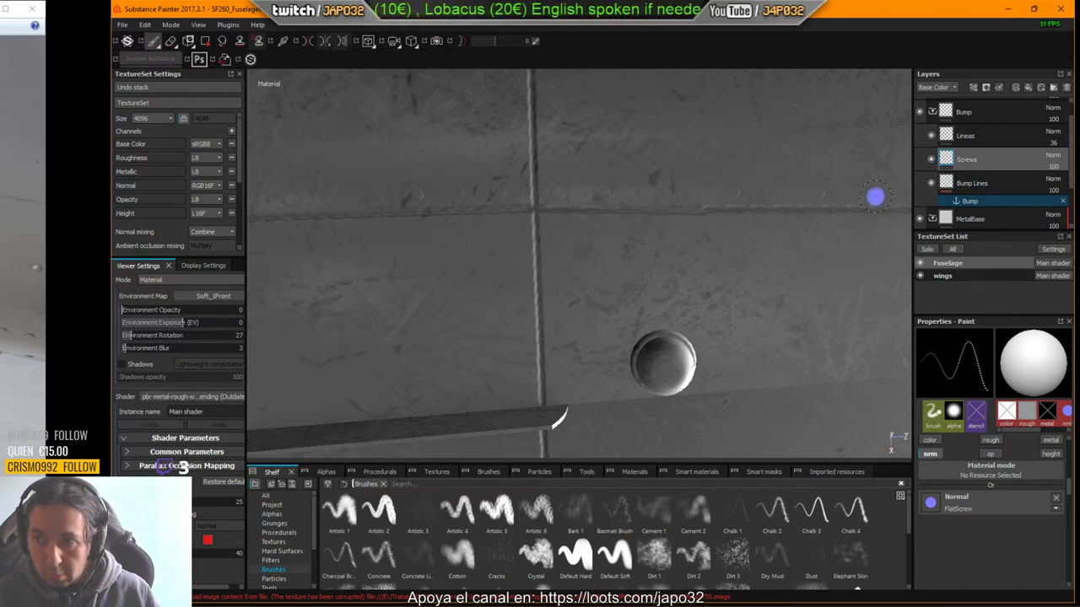
{"action": "middle_click_drag", "start_coordinate": [882, 207], "coordinate": [629, 214]}
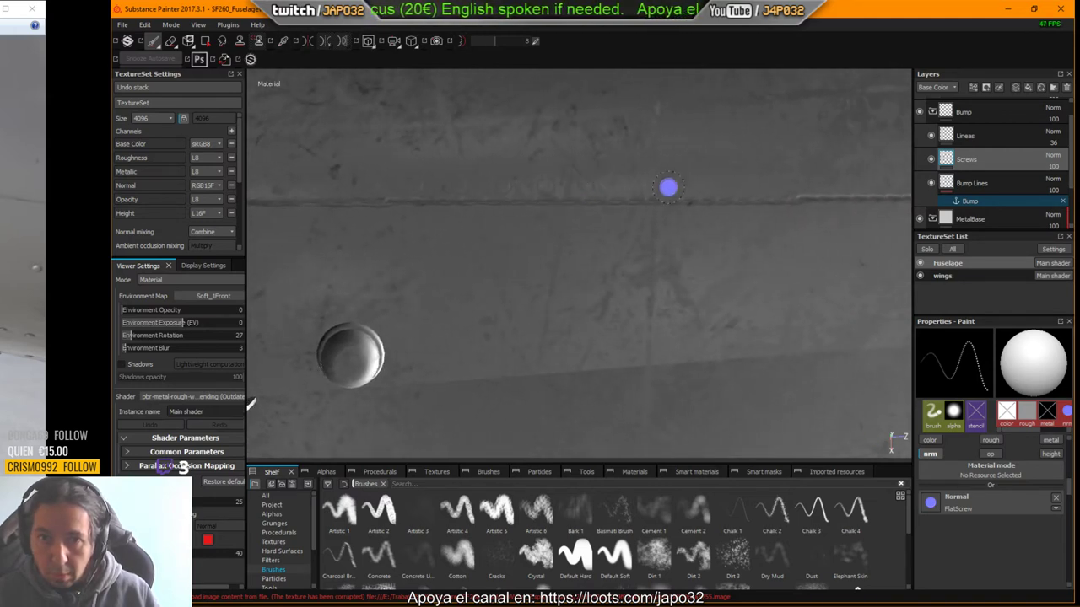
{"action": "left_click", "coordinate": [885, 180], "text": "shift"}
{"action": "middle_click_drag", "start_coordinate": [884, 179], "coordinate": [514, 217]}
{"action": "middle_click_drag", "start_coordinate": [652, 221], "coordinate": [549, 236], "text": "alt"}
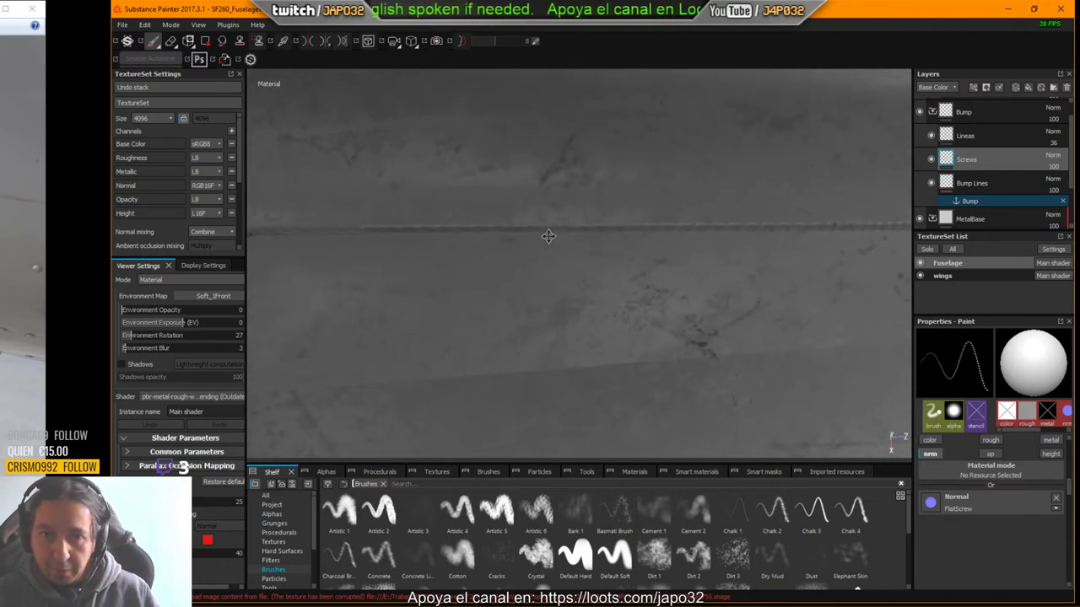
{"action": "mouse_move", "coordinate": [579, 231]}
{"action": "left_mouse_down", "text": "alt"}
{"action": "mouse_move", "coordinate": [585, 193]}
{"action": "mouse_move", "coordinate": [585, 212]}
{"action": "left_mouse_up", "text": "alt"}
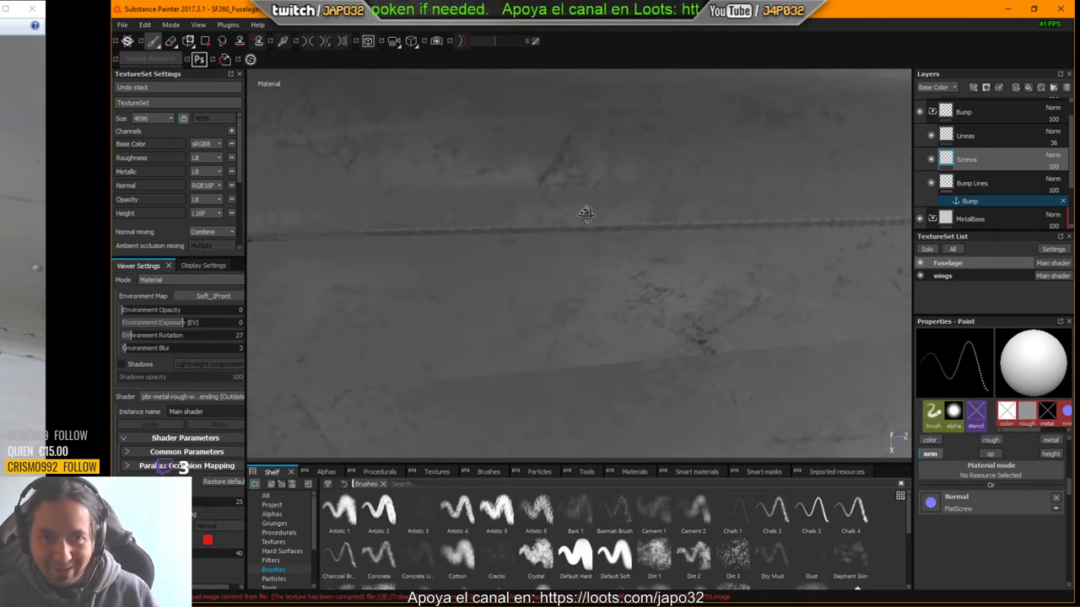
{"action": "key", "text": "shift"}
{"action": "left_click", "coordinate": [876, 204], "text": "shift"}
{"action": "middle_click_drag", "start_coordinate": [866, 243], "coordinate": [560, 265], "text": "alt"}
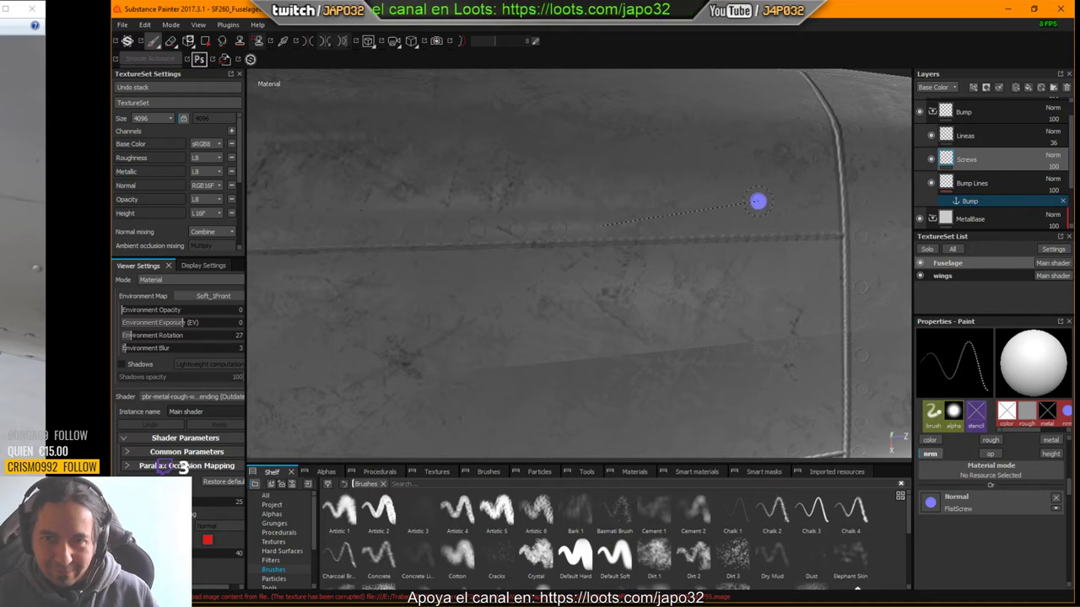
{"action": "key", "text": "shift"}
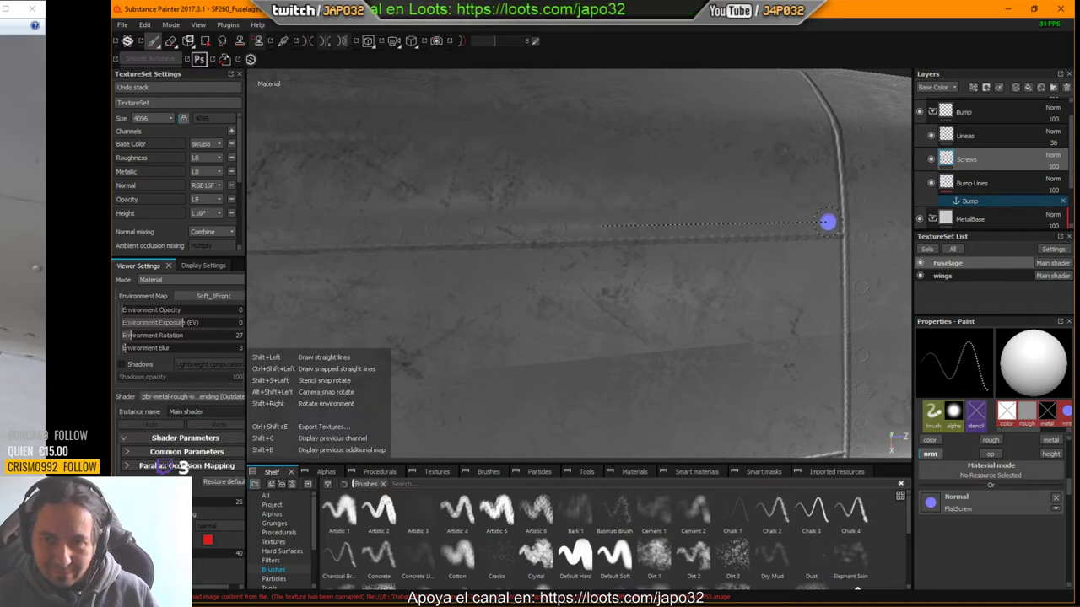
Step: Paint a straight row of flat screws along the forward side of the vertical panel line before the tailplane, below the lower longitudinal line
{"action": "mouse_move", "coordinate": [823, 232]}
{"action": "left_mouse_down", "text": "alt"}
{"action": "mouse_move", "coordinate": [819, 316]}
{"action": "mouse_move", "coordinate": [816, 225]}
{"action": "mouse_move", "coordinate": [718, 109]}
{"action": "mouse_move", "coordinate": [721, 119]}
{"action": "left_mouse_up", "text": "alt"}
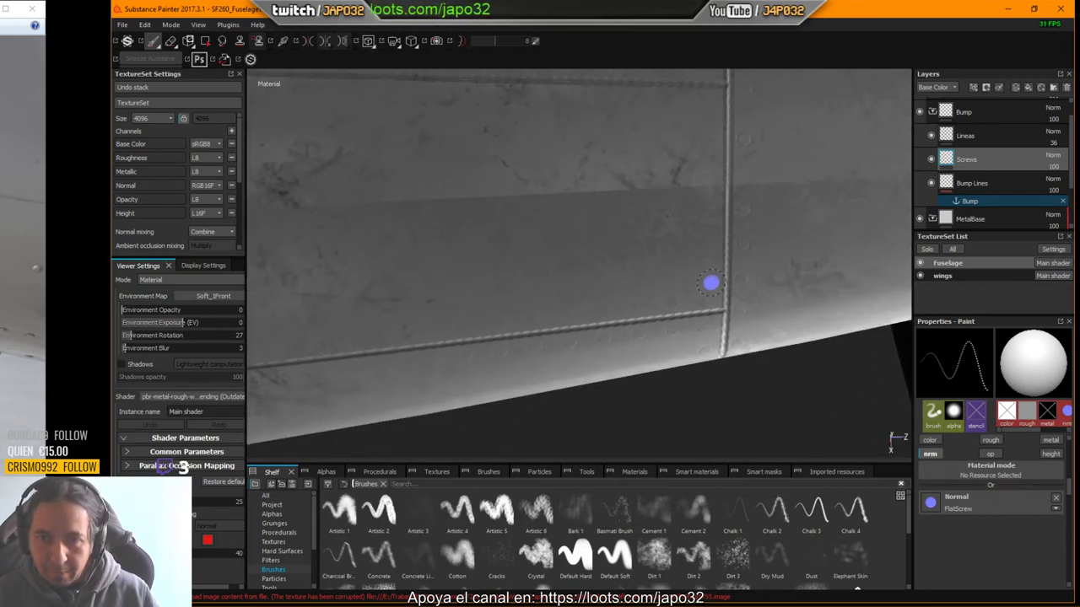
{"action": "left_click", "coordinate": [709, 283]}
{"action": "key", "text": "shift"}
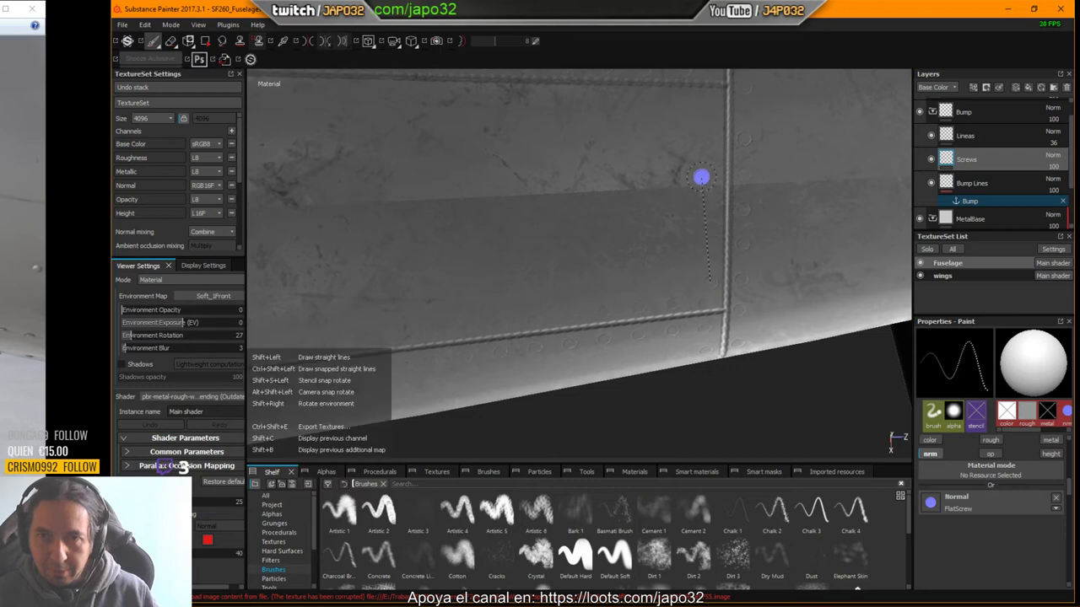
{"action": "left_click", "coordinate": [712, 104], "text": "shift"}
{"action": "left_click_drag", "start_coordinate": [735, 185], "coordinate": [740, 200], "text": "alt"}
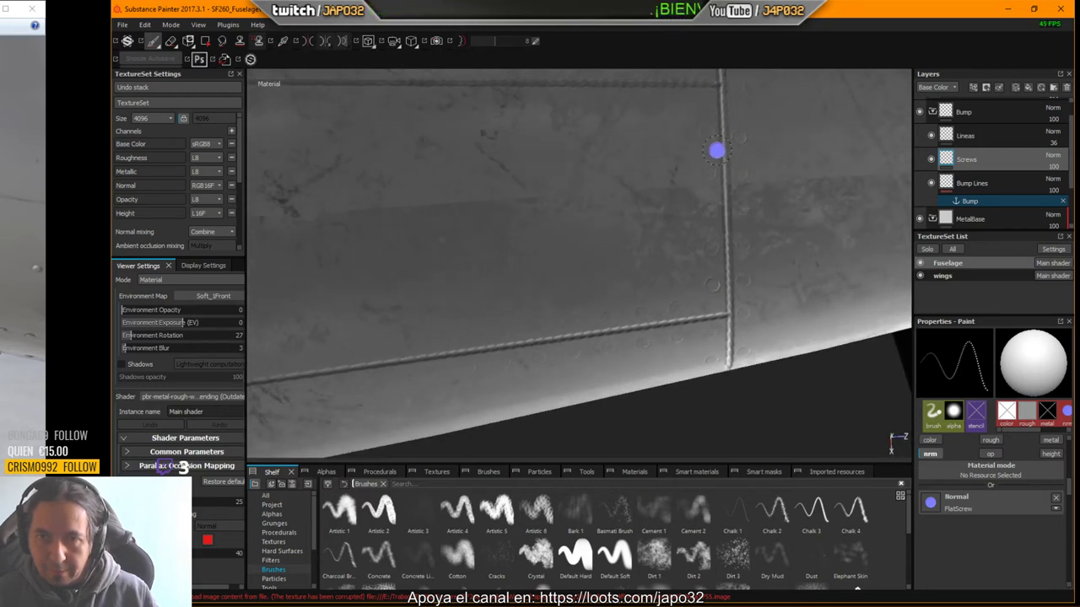
Step: Clone the screw row to just below the lower longitudinal panel line, from the vertical line before the tailplane forward to the wheel well
{"action": "mouse_move", "coordinate": [655, 216]}
{"action": "middle_mouse_down", "text": "alt"}
{"action": "mouse_move", "coordinate": [759, 270]}
{"action": "mouse_move", "coordinate": [795, 304]}
{"action": "middle_mouse_up", "text": "alt"}
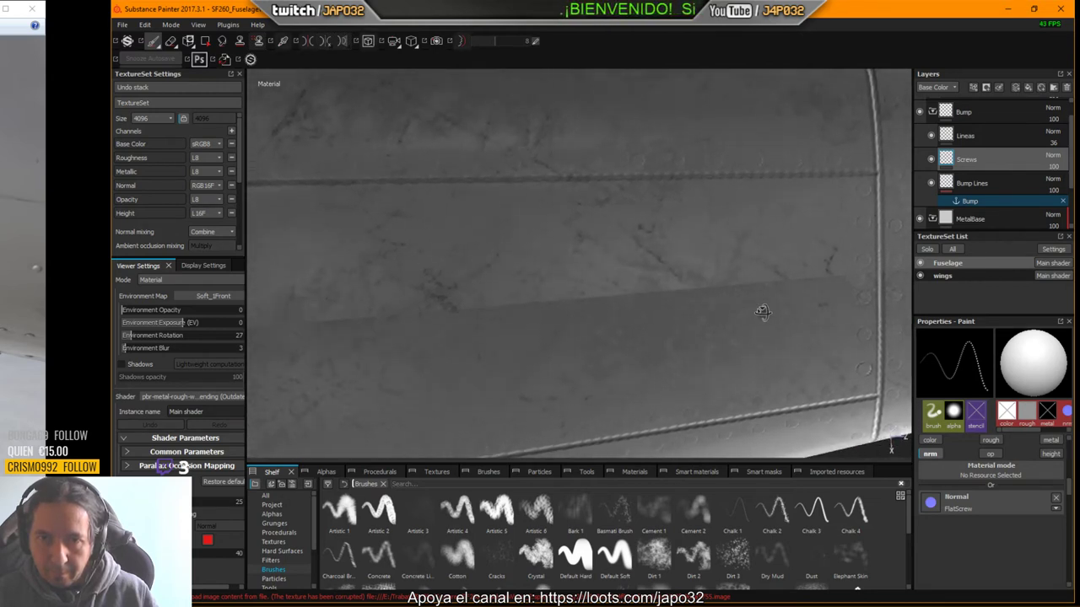
{"action": "left_click_drag", "start_coordinate": [762, 312], "coordinate": [764, 312], "text": "alt"}
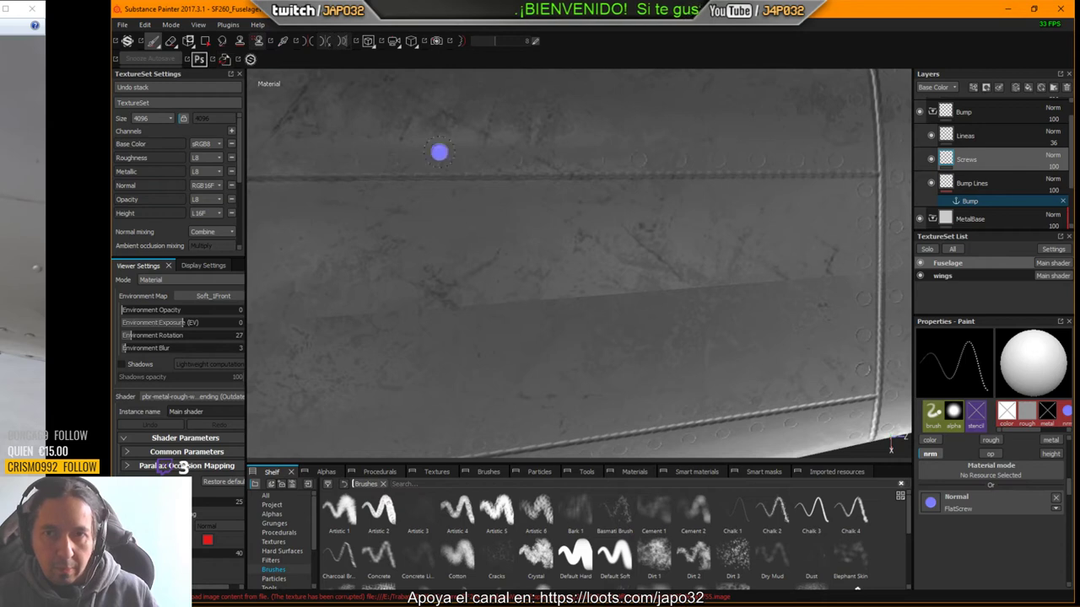
{"action": "middle_click_drag", "start_coordinate": [590, 267], "coordinate": [544, 288], "text": "alt"}
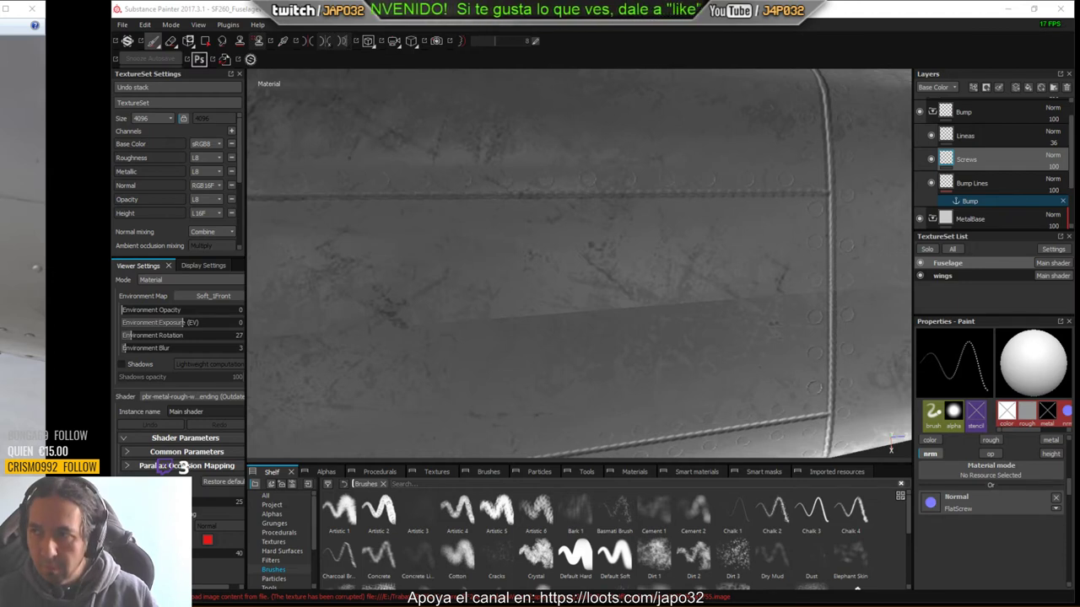
{"action": "left_click", "coordinate": [240, 41]}
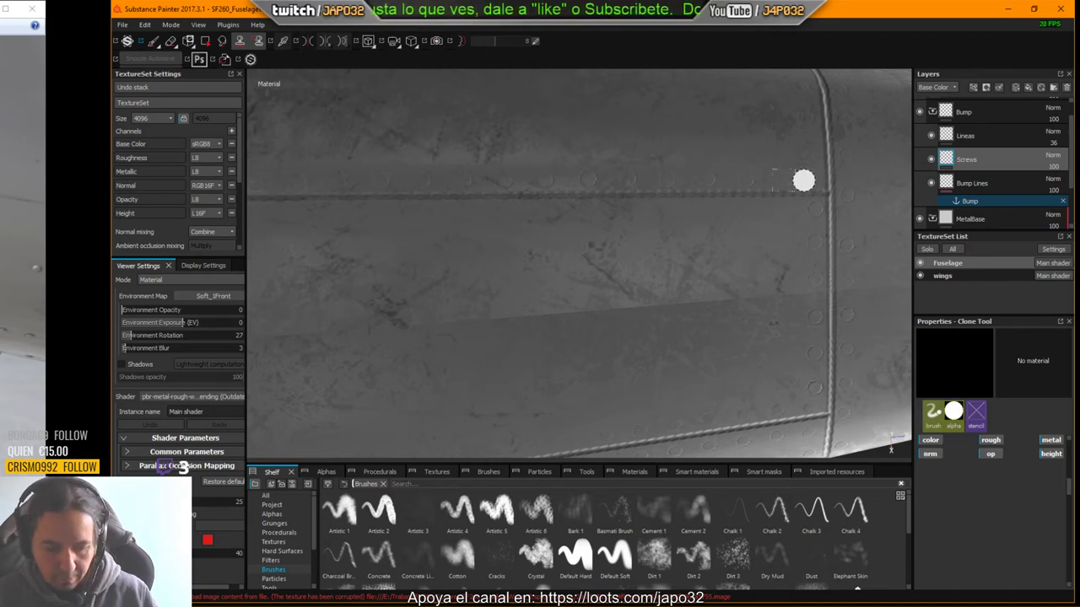
{"action": "key", "text": "v"}
{"action": "left_click", "coordinate": [804, 179]}
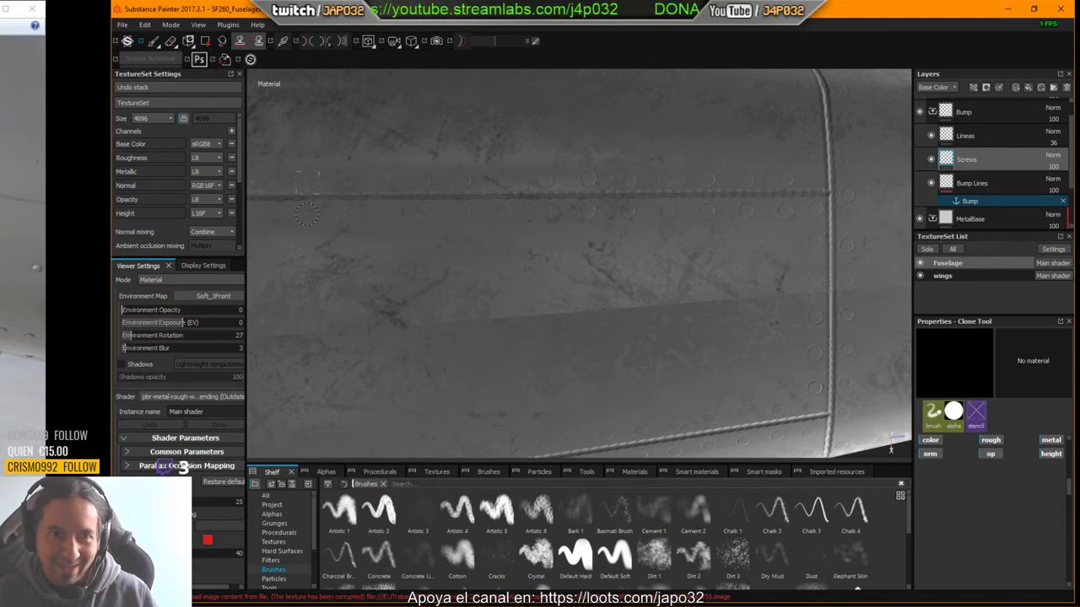
{"action": "middle_click_drag", "start_coordinate": [436, 253], "coordinate": [727, 238], "text": "alt"}
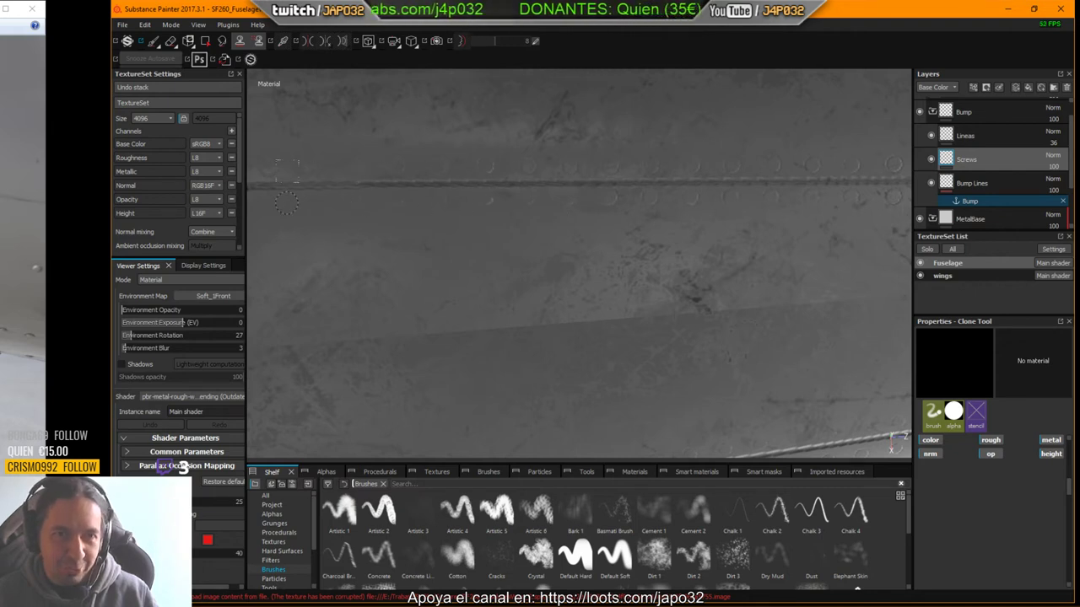
{"action": "left_click_drag", "start_coordinate": [373, 255], "coordinate": [670, 265], "text": "alt"}
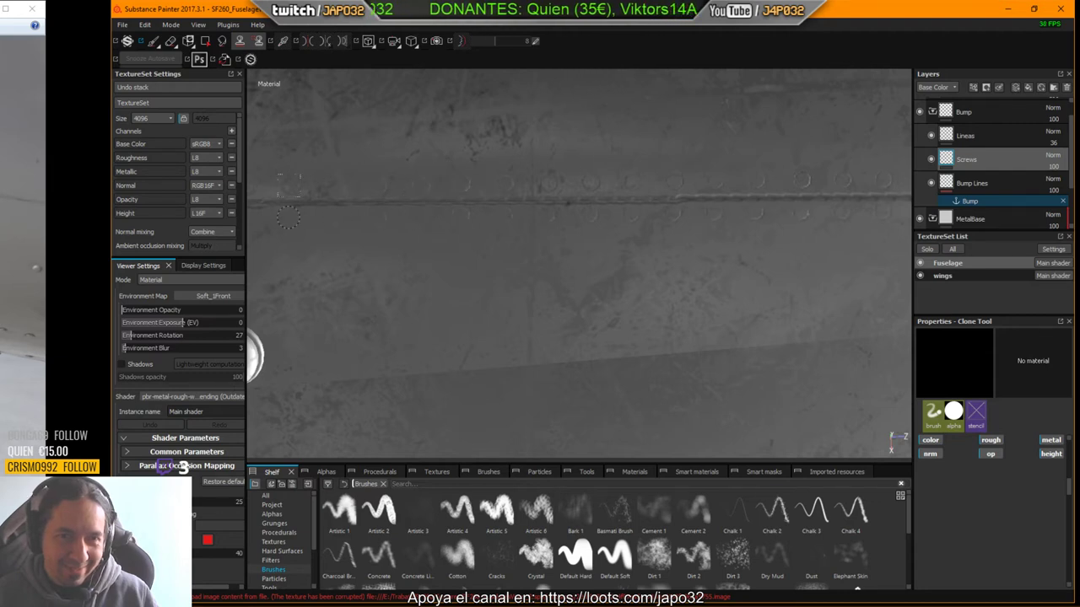
{"action": "middle_click_drag", "start_coordinate": [357, 238], "coordinate": [666, 277], "text": "alt"}
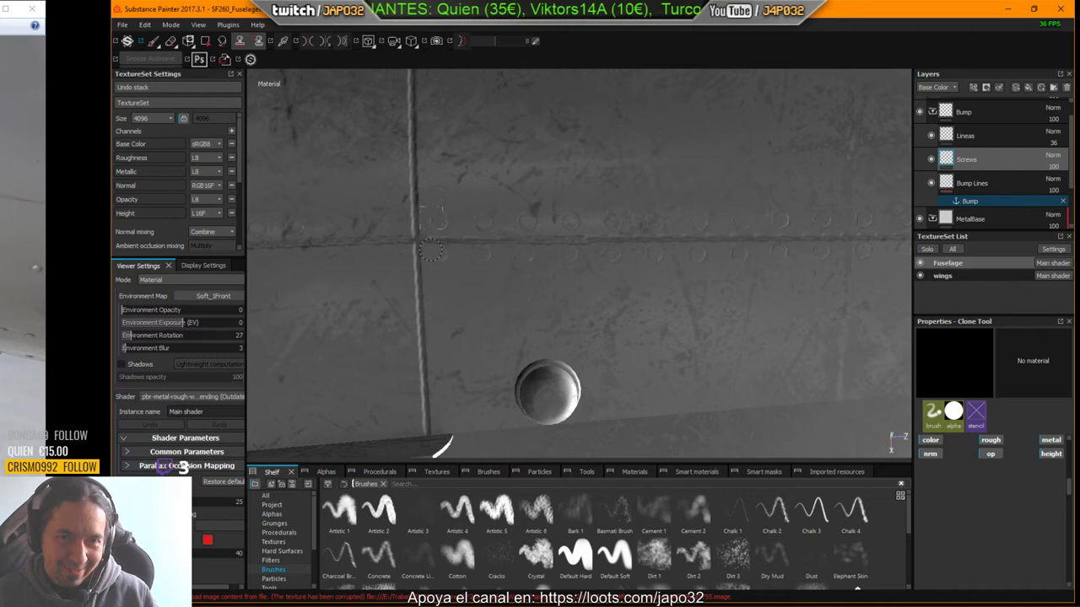
{"action": "mouse_move", "coordinate": [550, 315]}
{"action": "middle_mouse_down", "text": "alt"}
{"action": "mouse_move", "coordinate": [564, 302]}
{"action": "mouse_move", "coordinate": [781, 301]}
{"action": "middle_mouse_up", "text": "alt"}
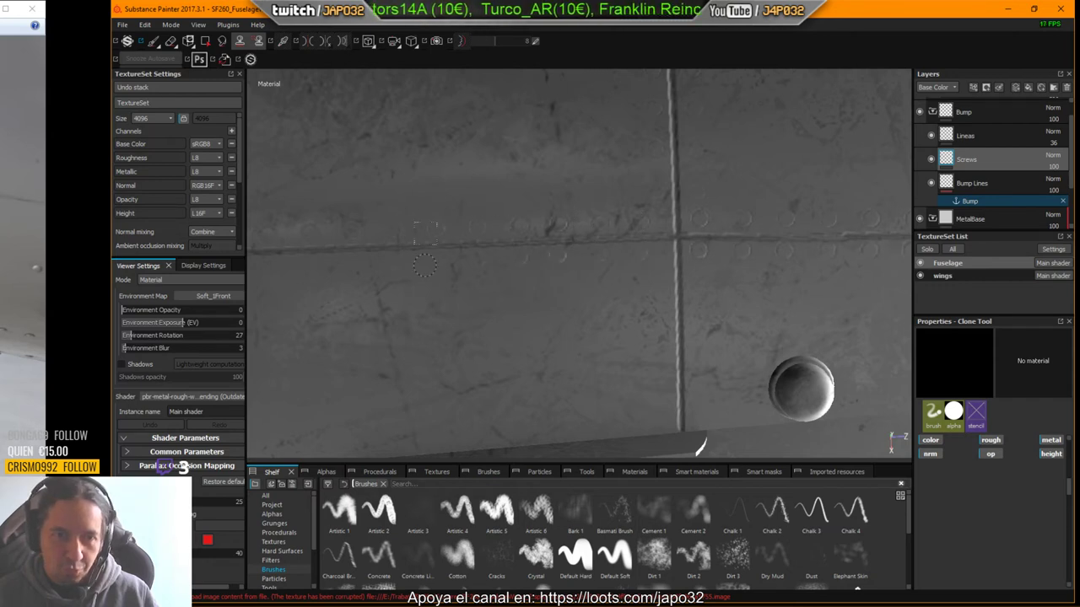
{"action": "left_click_drag", "start_coordinate": [349, 270], "coordinate": [663, 244], "text": "alt"}
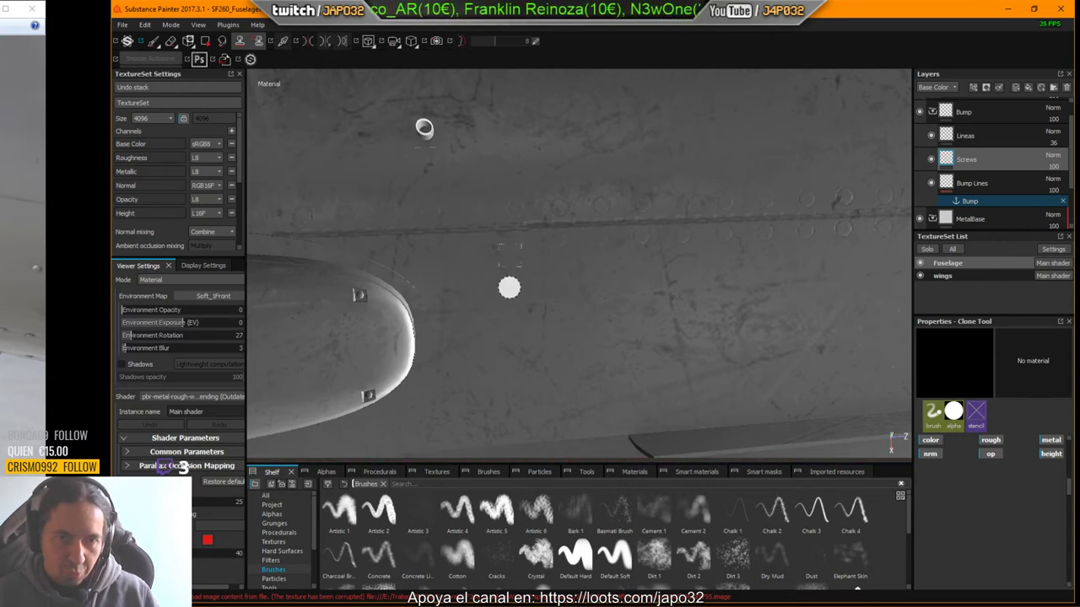
{"action": "middle_click_drag", "start_coordinate": [429, 285], "coordinate": [650, 299], "text": "alt"}
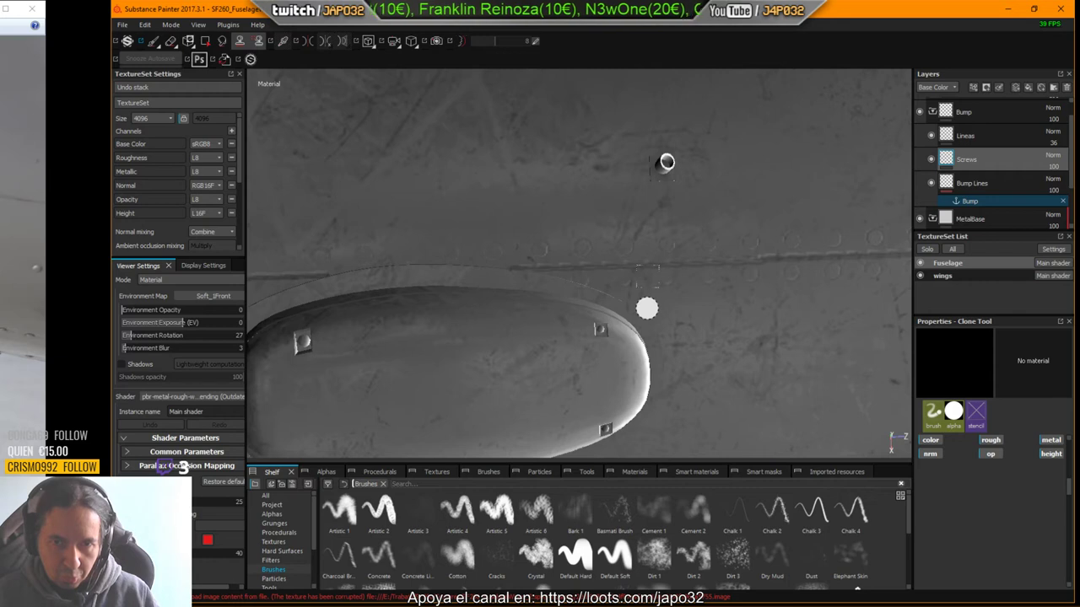
Step: Clean up the screws with the Eraser where the lower longitudinal panel line meets the wheel well rim
{"action": "left_click", "coordinate": [171, 40]}
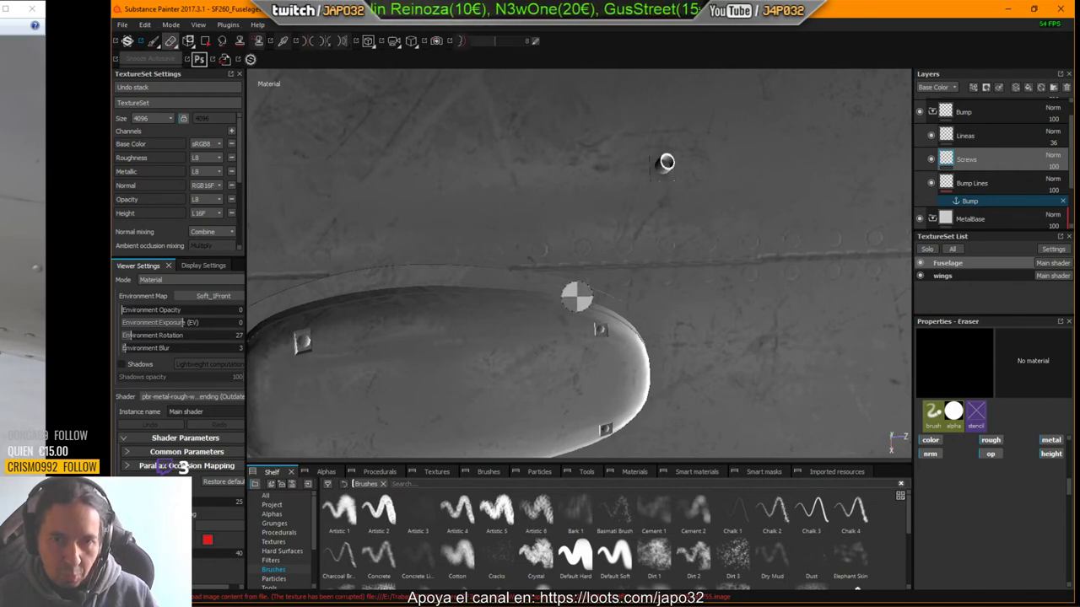
{"action": "middle_click_drag", "start_coordinate": [567, 292], "coordinate": [732, 287], "text": "alt"}
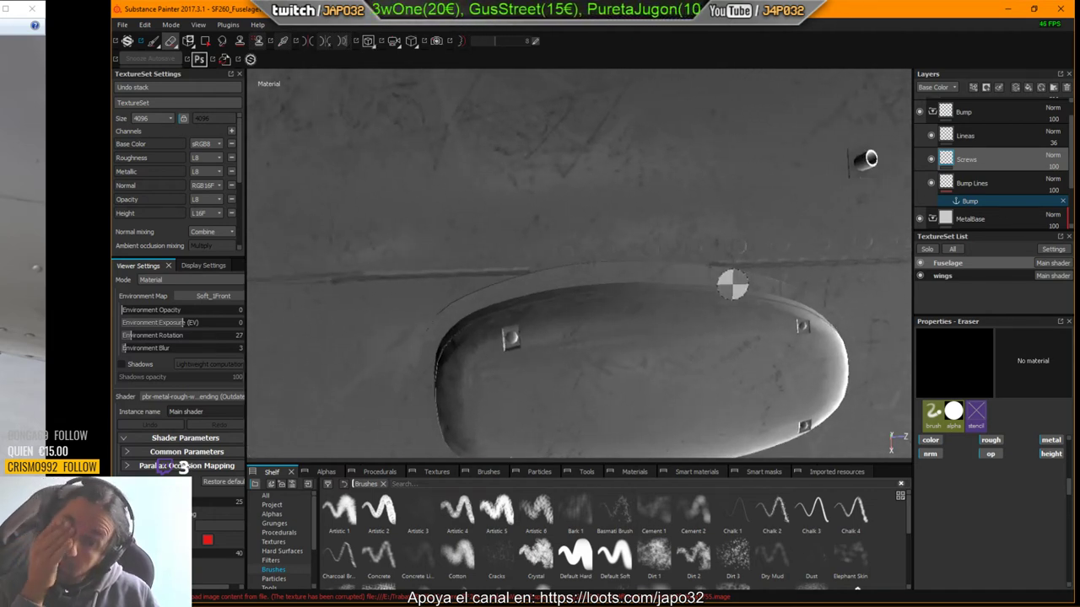
{"action": "middle_click_drag", "start_coordinate": [634, 252], "coordinate": [794, 253], "text": "alt"}
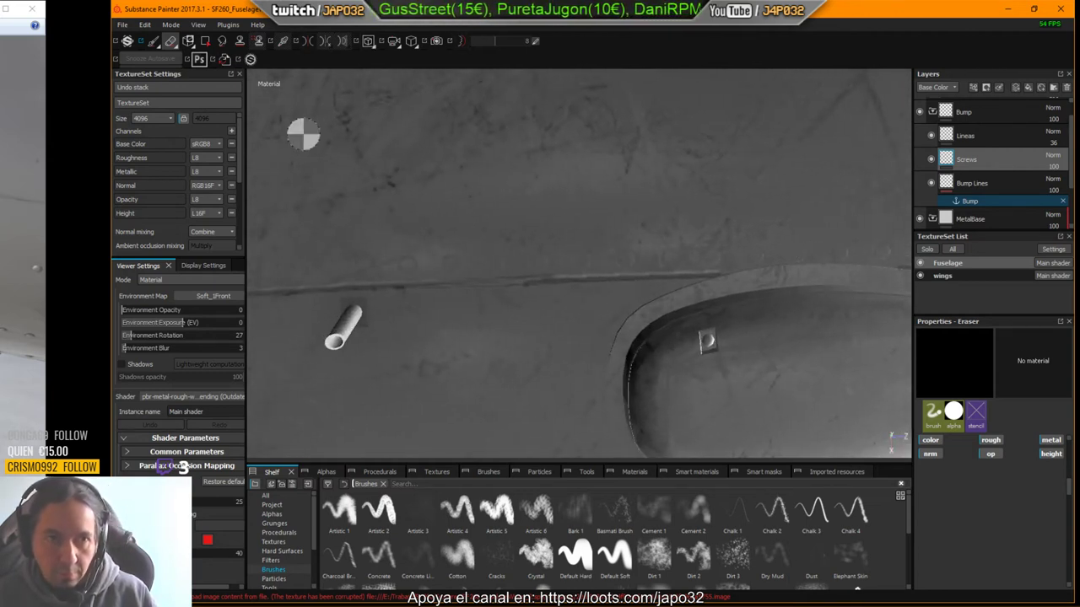
Step: Continue cloning screws just below the lower longitudinal panel line forward of the wheel well, past the small tube
{"action": "left_click", "coordinate": [258, 40]}
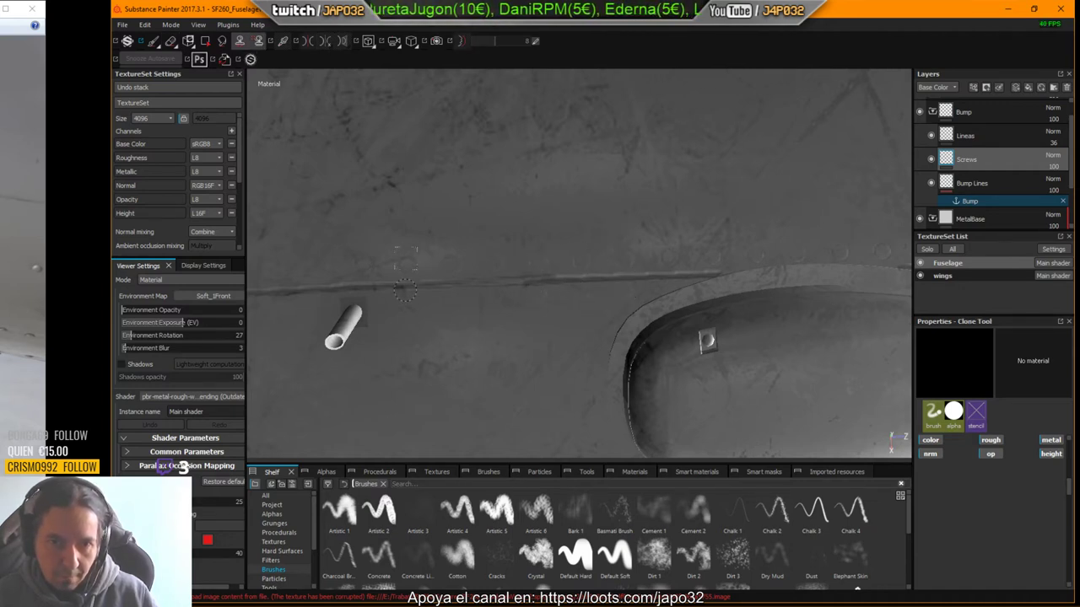
{"action": "middle_click_drag", "start_coordinate": [436, 320], "coordinate": [705, 280], "text": "alt"}
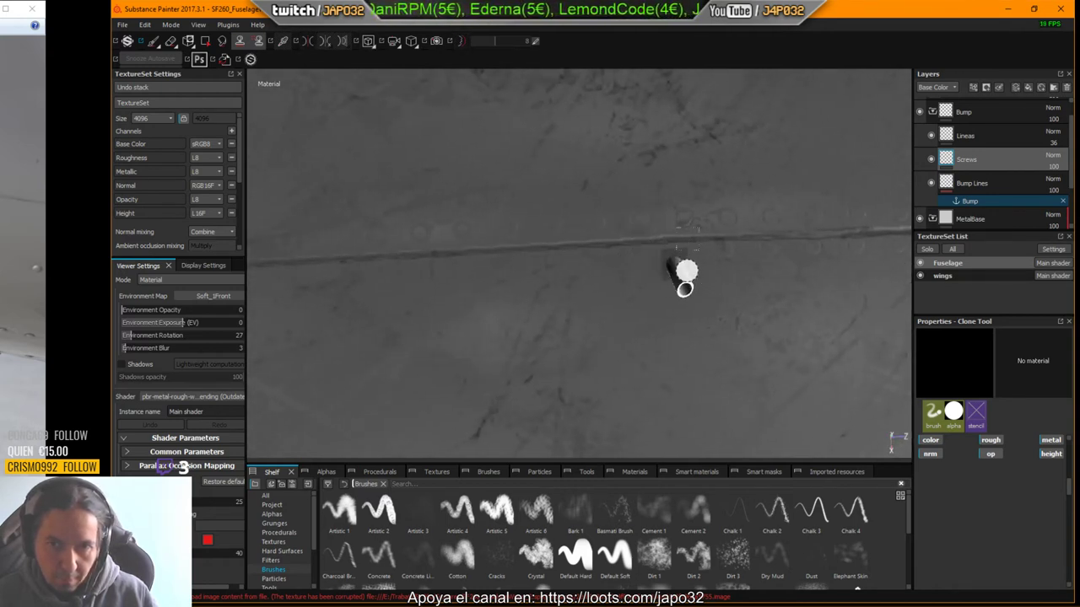
Step: Examine the screw rows along the fuselage's belly seam, forward to the exhaust pipes, and rotate the environment lighting to 158
{"action": "middle_click_drag", "start_coordinate": [838, 292], "coordinate": [664, 276]}
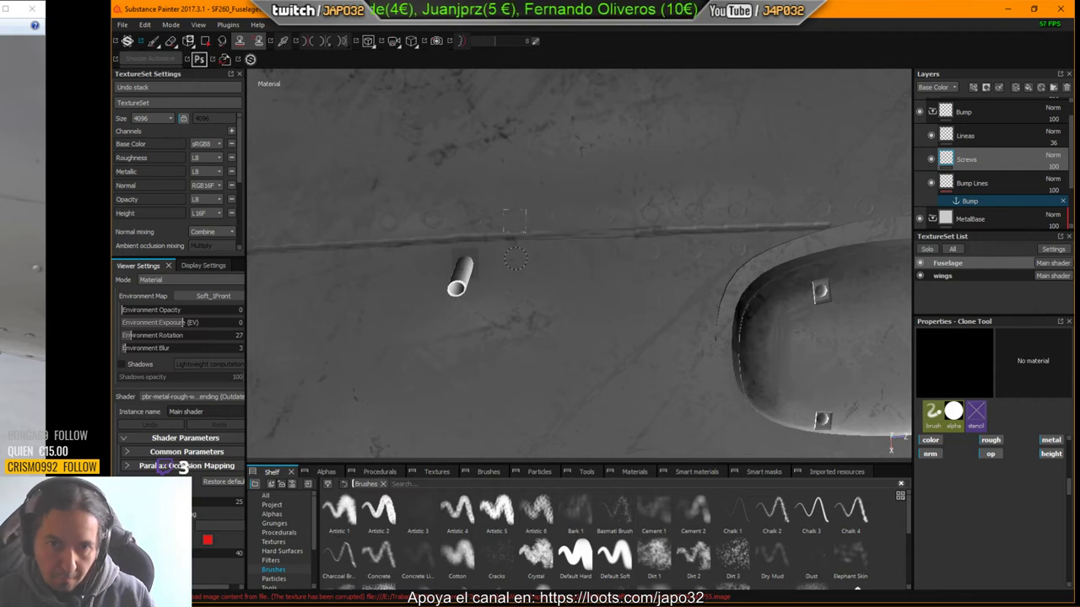
{"action": "middle_click_drag", "start_coordinate": [515, 305], "coordinate": [731, 285], "text": "alt"}
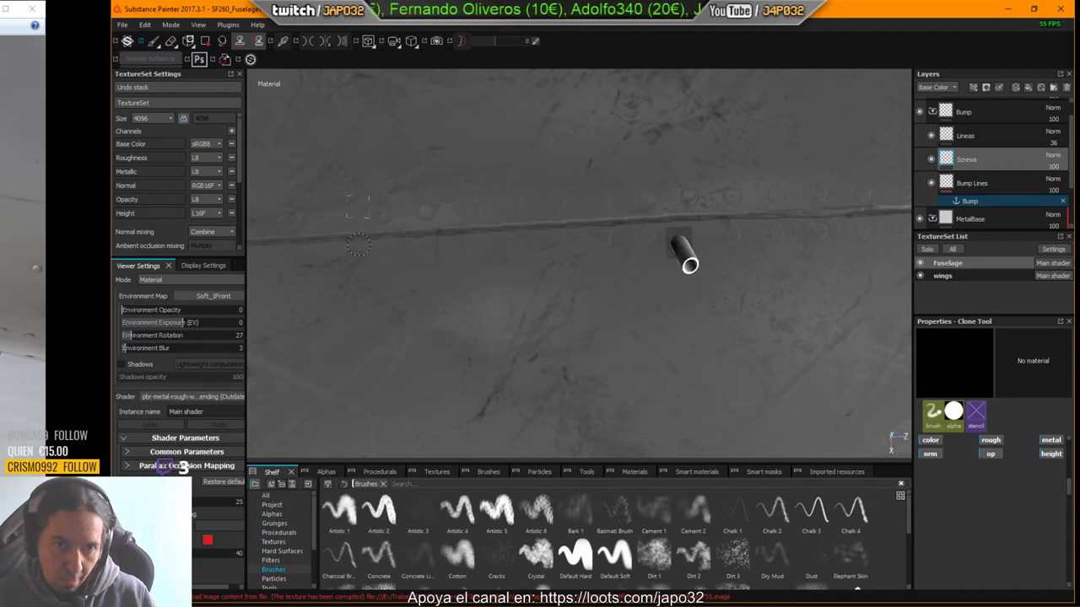
{"action": "middle_click_drag", "start_coordinate": [427, 273], "coordinate": [780, 240], "text": "alt"}
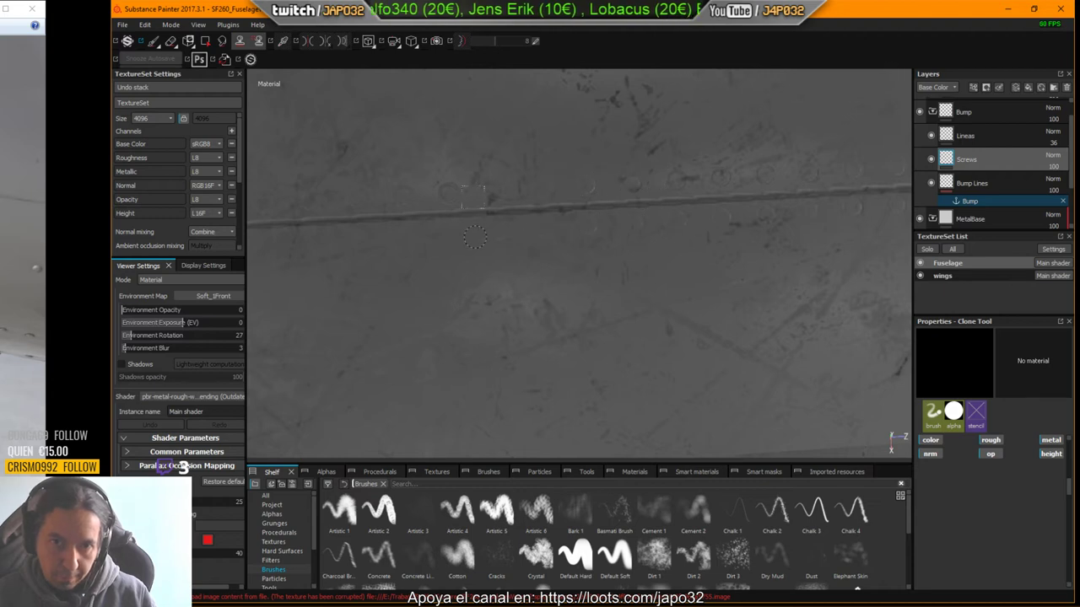
{"action": "middle_click_drag", "start_coordinate": [417, 270], "coordinate": [699, 275], "text": "alt"}
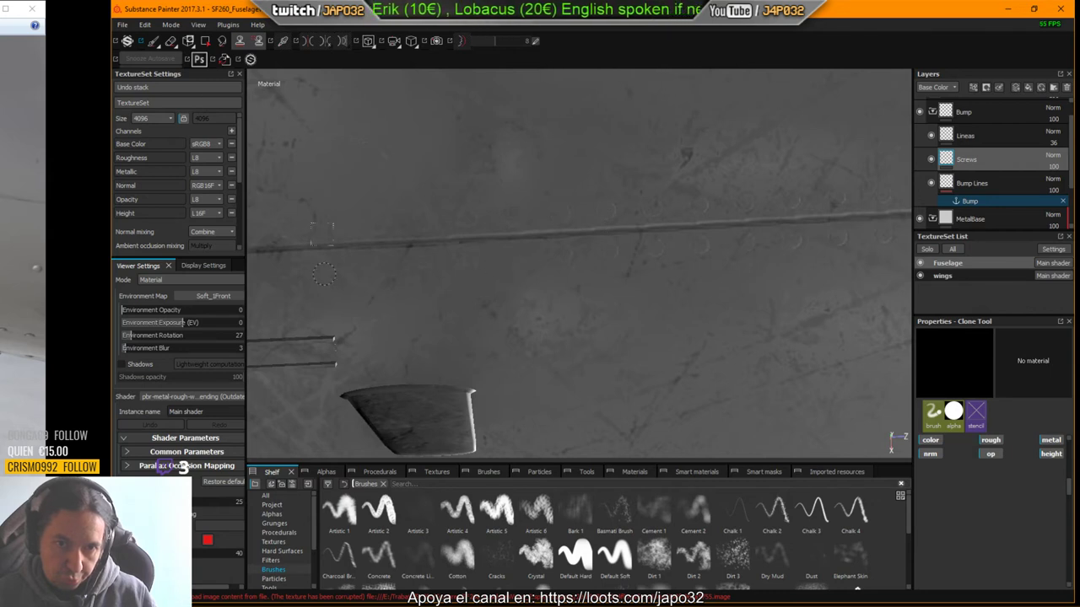
{"action": "left_click_drag", "start_coordinate": [410, 284], "coordinate": [694, 265], "text": "alt"}
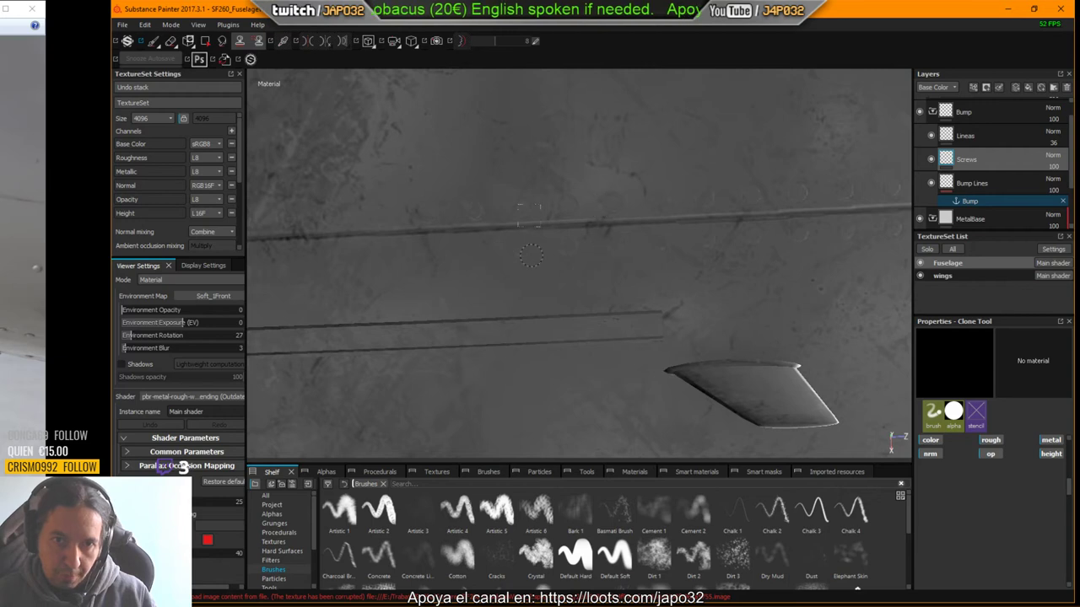
{"action": "left_click_drag", "start_coordinate": [381, 279], "coordinate": [706, 217], "text": "alt"}
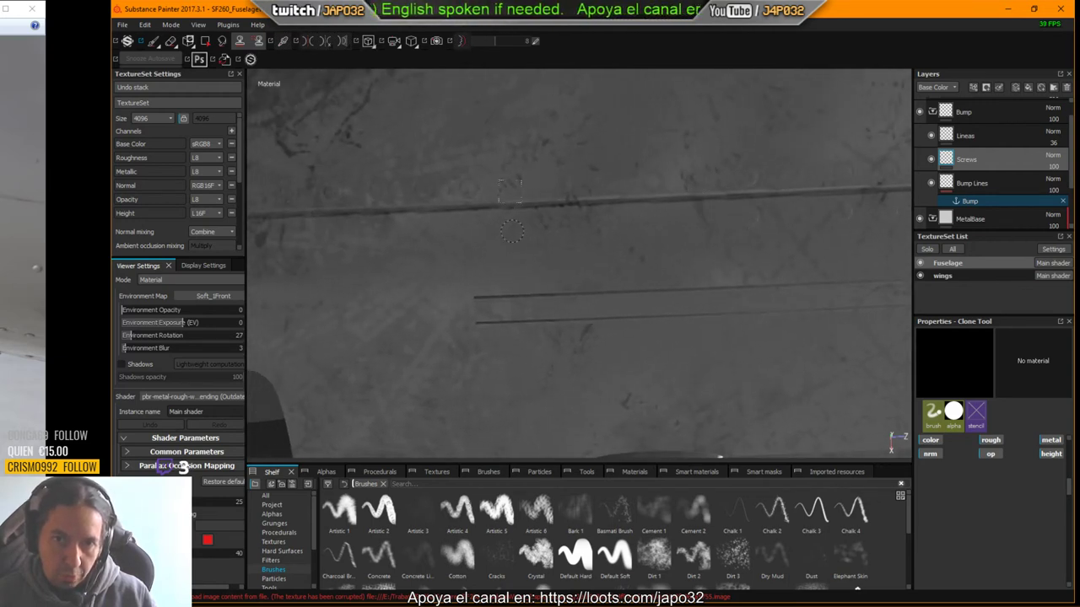
{"action": "mouse_move", "coordinate": [388, 232]}
{"action": "left_mouse_down", "text": "alt"}
{"action": "mouse_move", "coordinate": [590, 265]}
{"action": "mouse_move", "coordinate": [649, 220]}
{"action": "left_mouse_up", "text": "alt"}
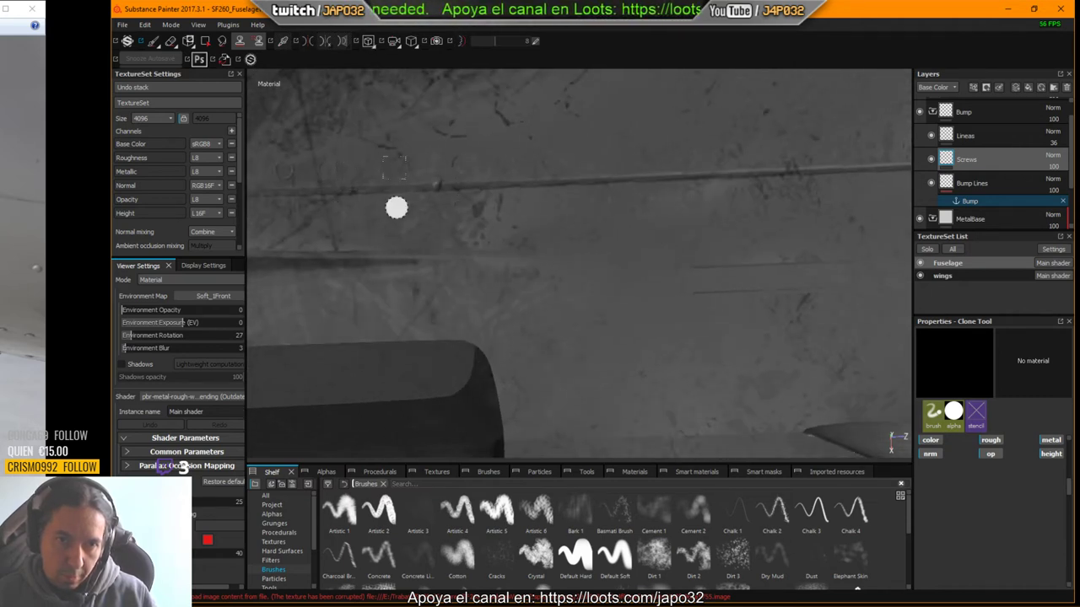
{"action": "middle_click_drag", "start_coordinate": [468, 296], "coordinate": [735, 296], "text": "alt"}
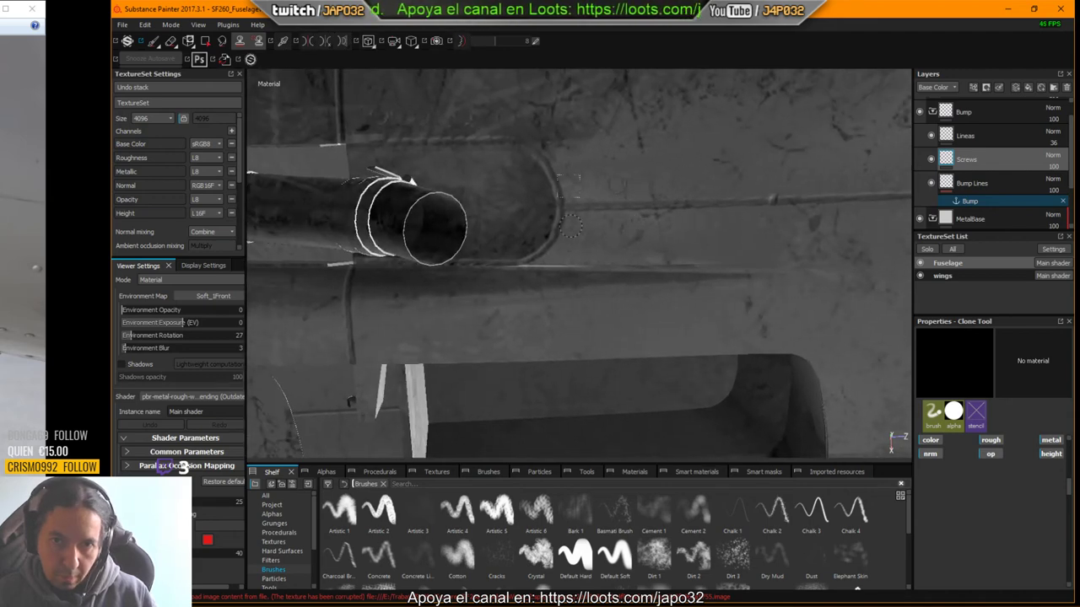
{"action": "mouse_move", "coordinate": [662, 387]}
{"action": "middle_mouse_down", "text": "alt"}
{"action": "mouse_move", "coordinate": [501, 383]}
{"action": "mouse_move", "coordinate": [295, 406]}
{"action": "middle_mouse_up", "text": "alt"}
{"action": "right_click_drag", "start_coordinate": [606, 329], "coordinate": [667, 314], "text": "shift"}
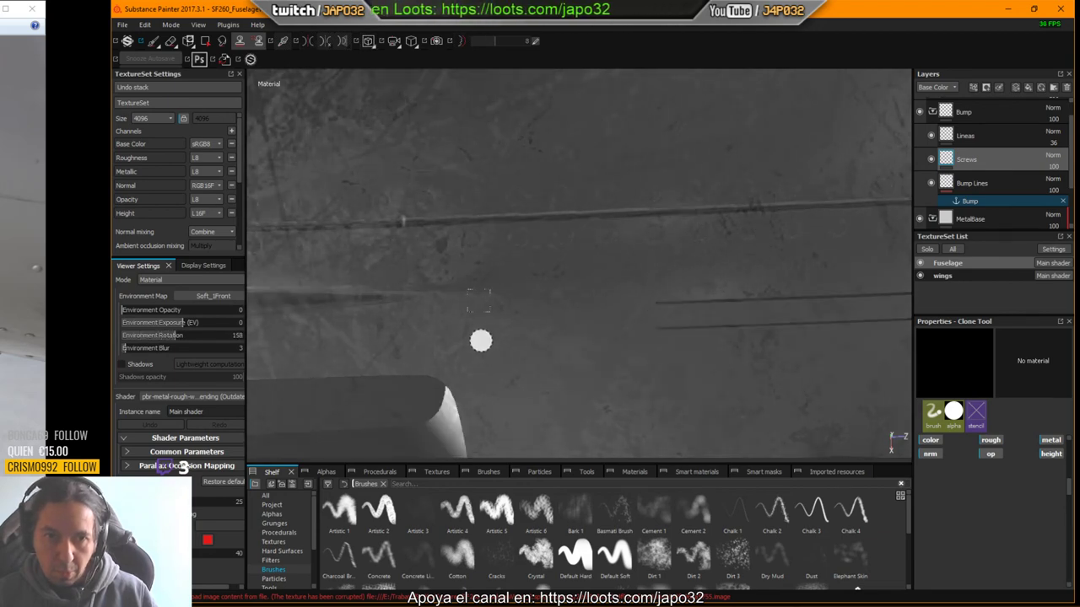
Step: Inspect the panel lines and screws on the nose underside and cowling side with the environment lighting rotated to 216
{"action": "right_click_drag", "start_coordinate": [480, 341], "coordinate": [324, 219], "text": "alt"}
{"action": "left_click_drag", "start_coordinate": [323, 220], "coordinate": [580, 155], "text": "alt"}
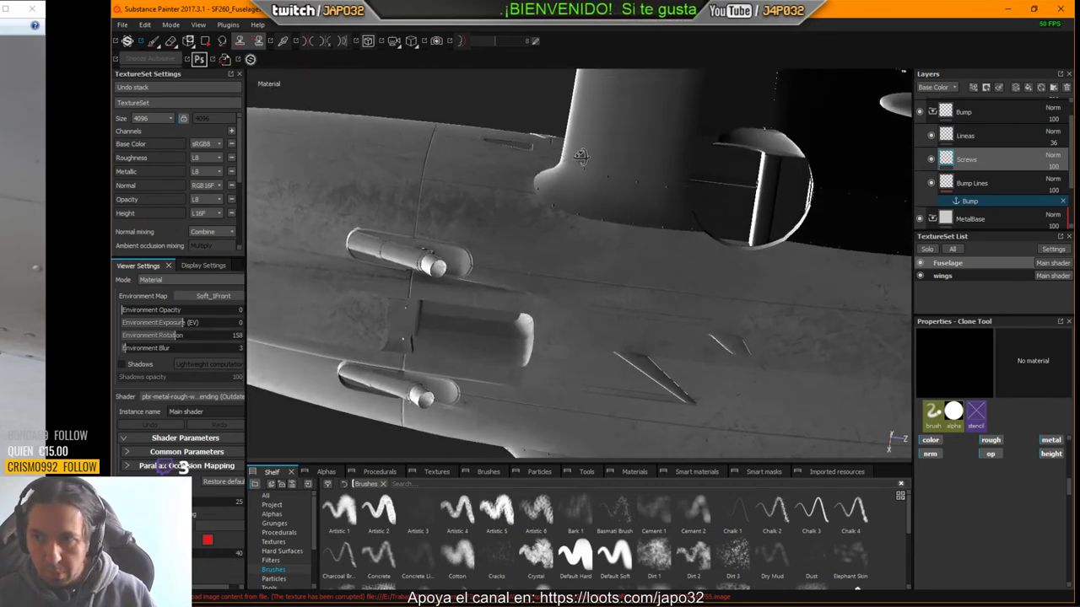
{"action": "key", "text": "shift"}
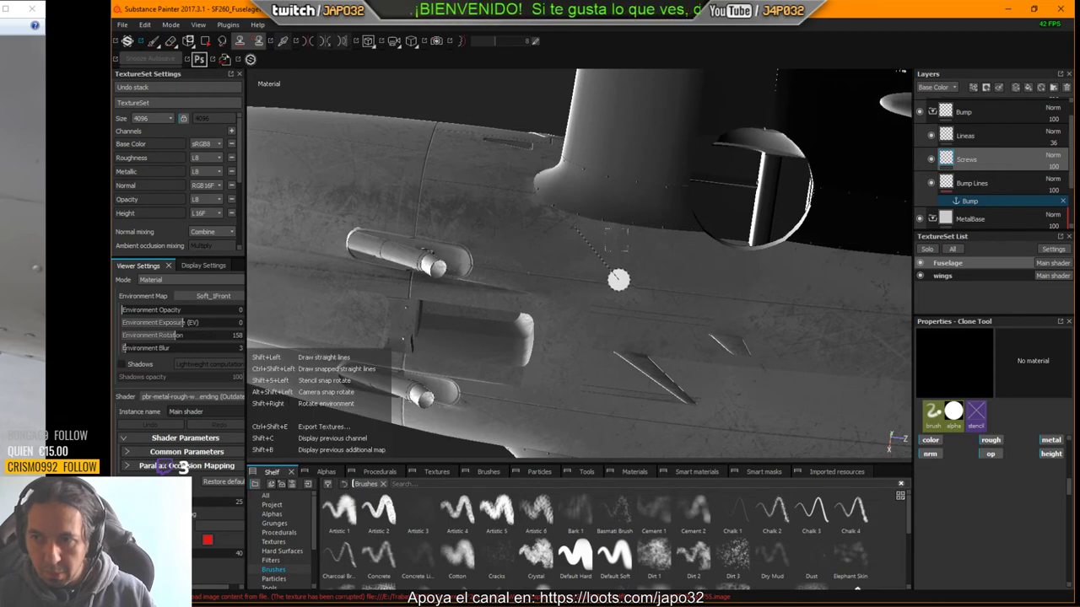
{"action": "right_click_drag", "start_coordinate": [618, 279], "coordinate": [640, 271], "text": "shift"}
{"action": "mouse_move", "coordinate": [584, 234]}
{"action": "left_mouse_down", "text": "alt"}
{"action": "mouse_move", "coordinate": [569, 295]}
{"action": "mouse_move", "coordinate": [560, 267]}
{"action": "mouse_move", "coordinate": [654, 260]}
{"action": "mouse_move", "coordinate": [635, 255]}
{"action": "left_mouse_up", "text": "alt"}
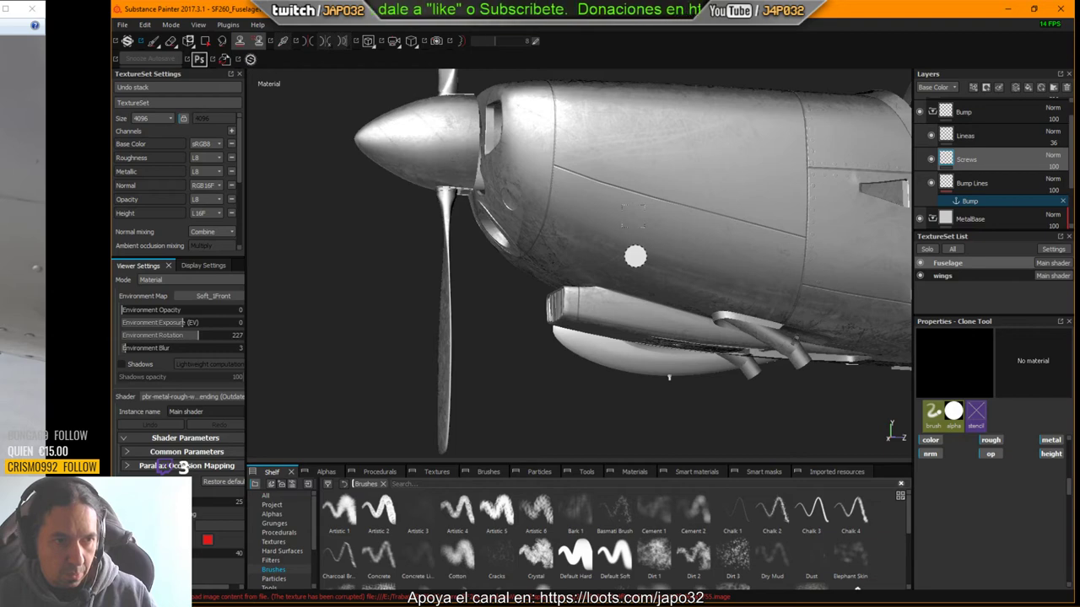
{"action": "middle_click_drag", "start_coordinate": [777, 265], "coordinate": [455, 219], "text": "alt"}
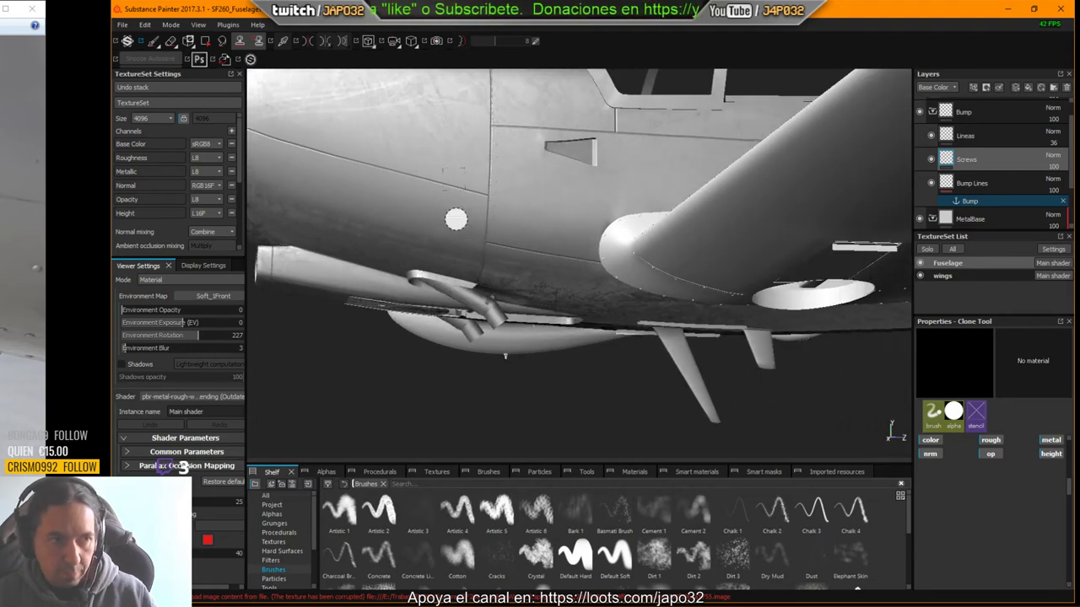
{"action": "left_click_drag", "start_coordinate": [687, 314], "coordinate": [631, 240], "text": "alt"}
{"action": "mouse_move", "coordinate": [629, 267]}
{"action": "right_mouse_down", "text": "shift"}
{"action": "mouse_move", "coordinate": [687, 260]}
{"action": "mouse_move", "coordinate": [624, 261]}
{"action": "mouse_move", "coordinate": [641, 261]}
{"action": "right_mouse_up", "text": "shift"}
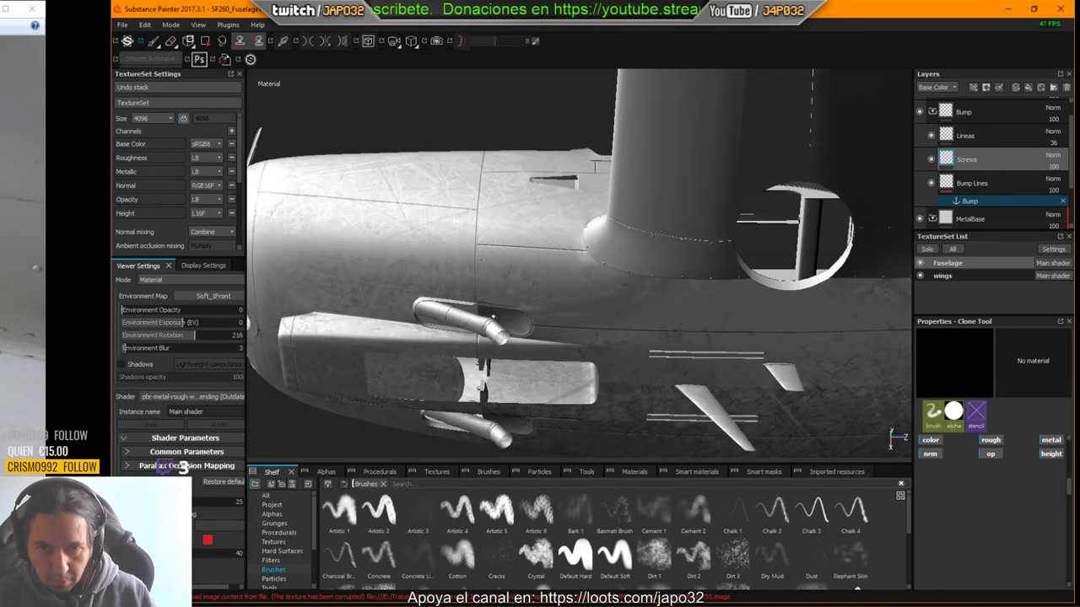
Step: Inspect the screw rows along the panel seams on the rear fuselage side, back to the tail cone
{"action": "middle_click_drag", "start_coordinate": [770, 365], "coordinate": [426, 128], "text": "alt"}
{"action": "mouse_move", "coordinate": [426, 127]}
{"action": "left_mouse_down", "text": "alt"}
{"action": "mouse_move", "coordinate": [379, 330]}
{"action": "mouse_move", "coordinate": [681, 233]}
{"action": "mouse_move", "coordinate": [566, 288]}
{"action": "mouse_move", "coordinate": [634, 253]}
{"action": "left_mouse_up", "text": "alt"}
{"action": "right_click_drag", "start_coordinate": [605, 311], "coordinate": [719, 270], "text": "alt"}
{"action": "scroll", "coordinate": [717, 269], "scroll_direction": "up", "scroll_amount": 3}
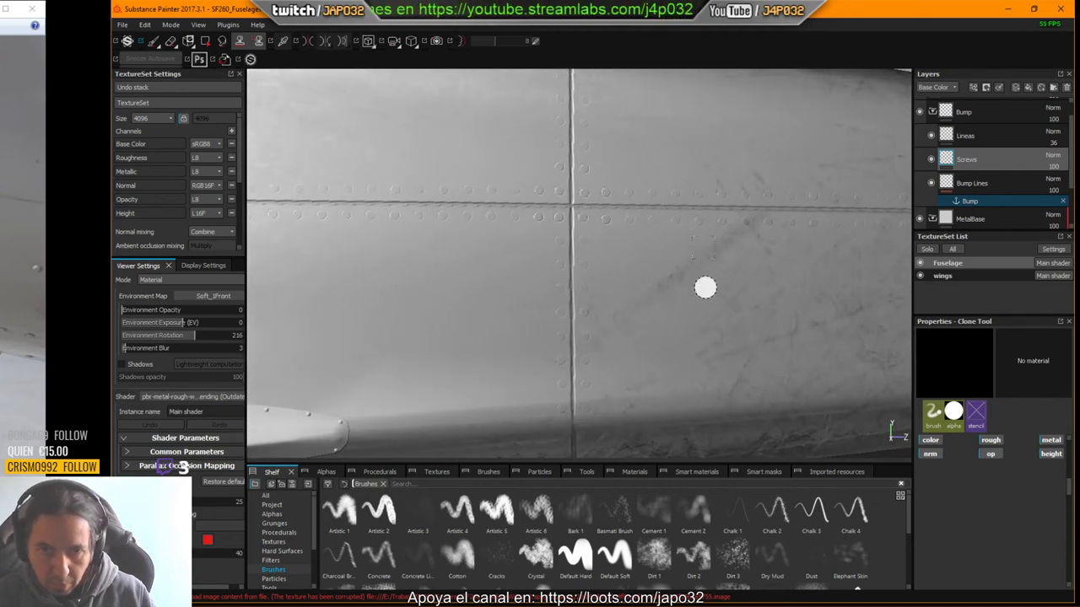
{"action": "mouse_move", "coordinate": [694, 281]}
{"action": "left_mouse_down", "text": "alt"}
{"action": "mouse_move", "coordinate": [677, 278]}
{"action": "mouse_move", "coordinate": [686, 280]}
{"action": "left_mouse_up", "text": "alt"}
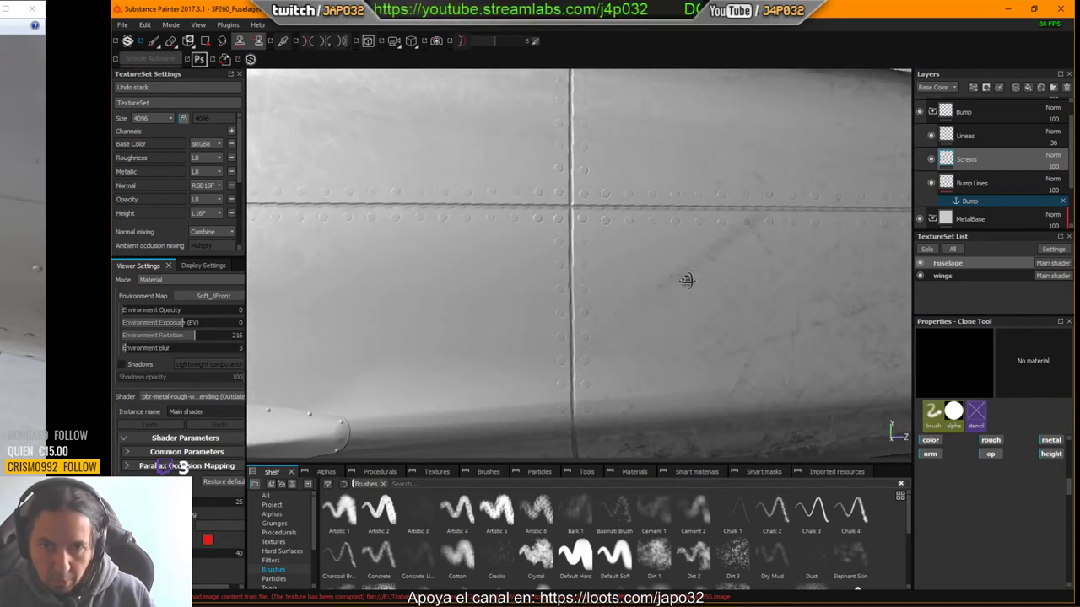
{"action": "mouse_move", "coordinate": [728, 320]}
{"action": "middle_mouse_down", "text": "alt"}
{"action": "mouse_move", "coordinate": [667, 241]}
{"action": "mouse_move", "coordinate": [402, 233]}
{"action": "middle_mouse_up", "text": "alt"}
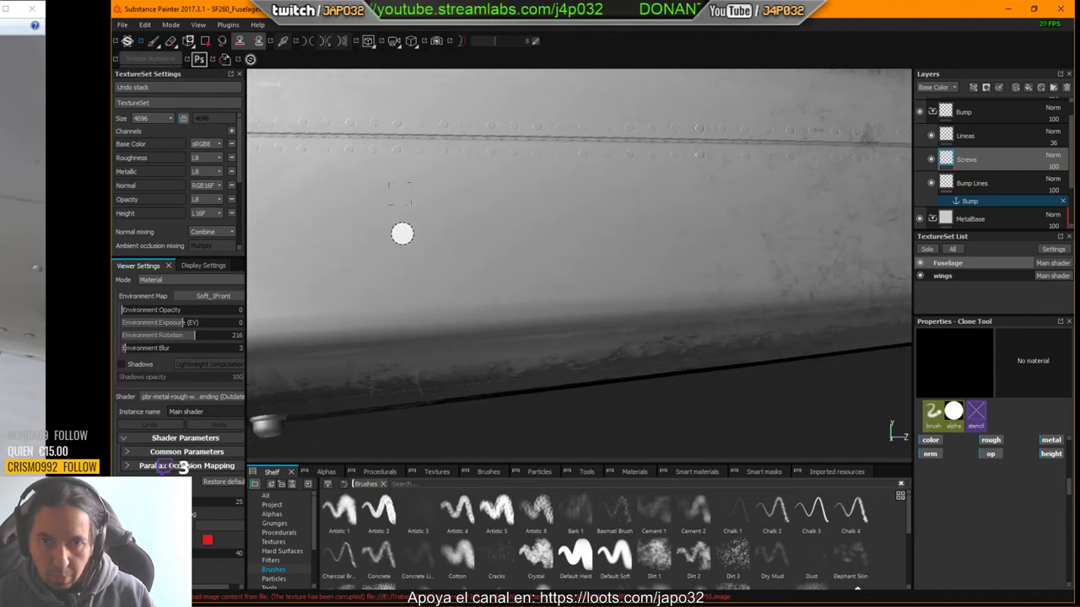
{"action": "left_click_drag", "start_coordinate": [402, 233], "coordinate": [488, 258], "text": "alt"}
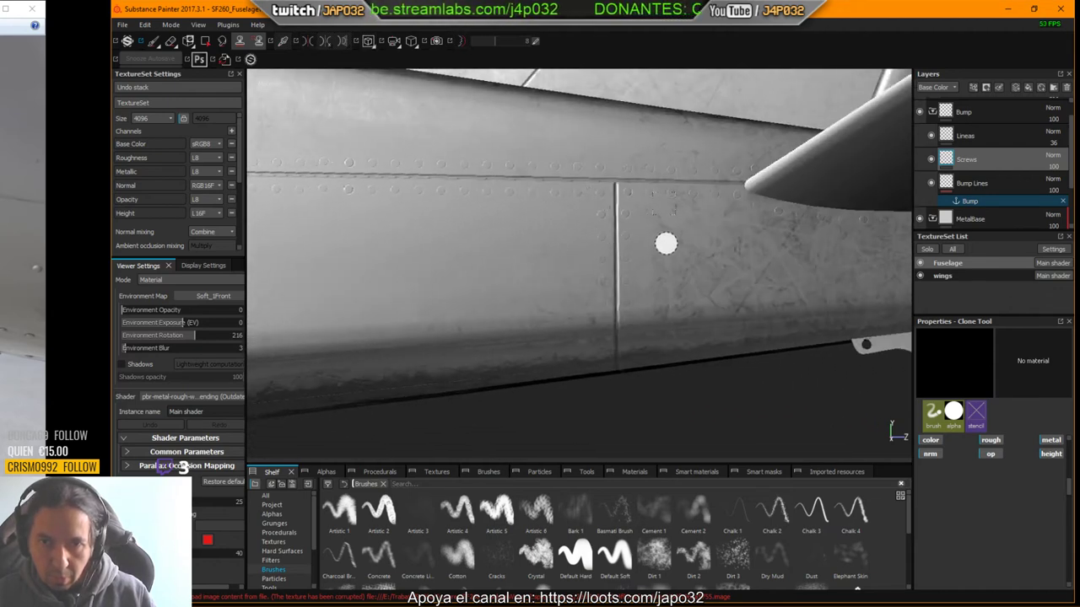
{"action": "mouse_move", "coordinate": [665, 244]}
{"action": "left_mouse_down", "text": "alt"}
{"action": "mouse_move", "coordinate": [645, 242]}
{"action": "mouse_move", "coordinate": [644, 224]}
{"action": "mouse_move", "coordinate": [656, 337]}
{"action": "mouse_move", "coordinate": [624, 393]}
{"action": "mouse_move", "coordinate": [586, 372]}
{"action": "mouse_move", "coordinate": [518, 277]}
{"action": "mouse_move", "coordinate": [540, 258]}
{"action": "mouse_move", "coordinate": [692, 287]}
{"action": "left_mouse_up", "text": "alt"}
{"action": "middle_click_drag", "start_coordinate": [693, 288], "coordinate": [537, 304], "text": "alt"}
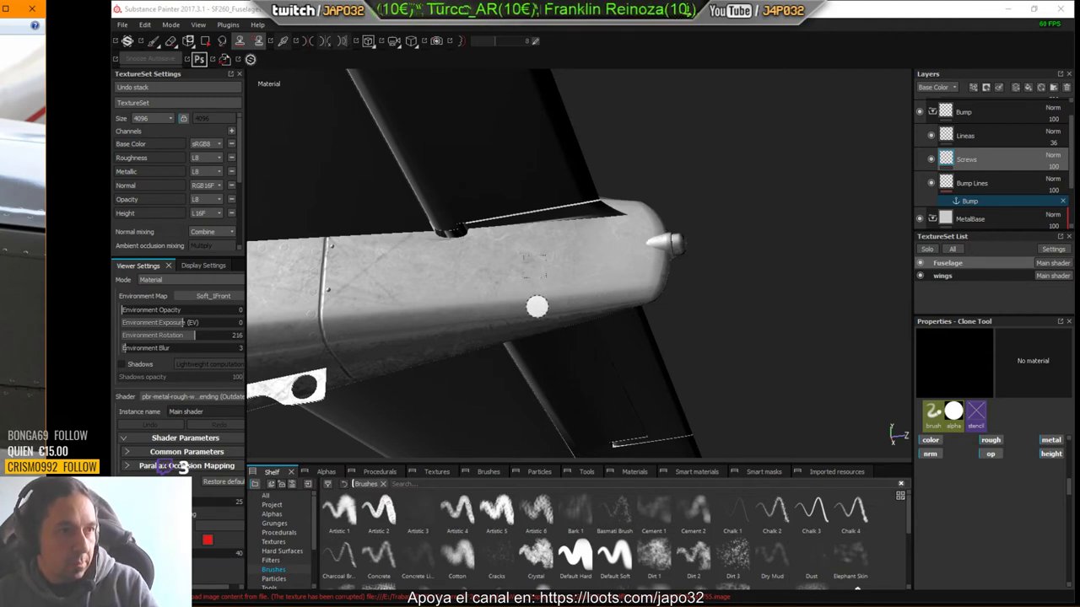
Step: Compare the tail cone, stabilizer roots and fin base of the model with the reference photo DSC_5393-0.jpg
{"action": "left_click_drag", "start_coordinate": [0, 10], "coordinate": [644, 77]}
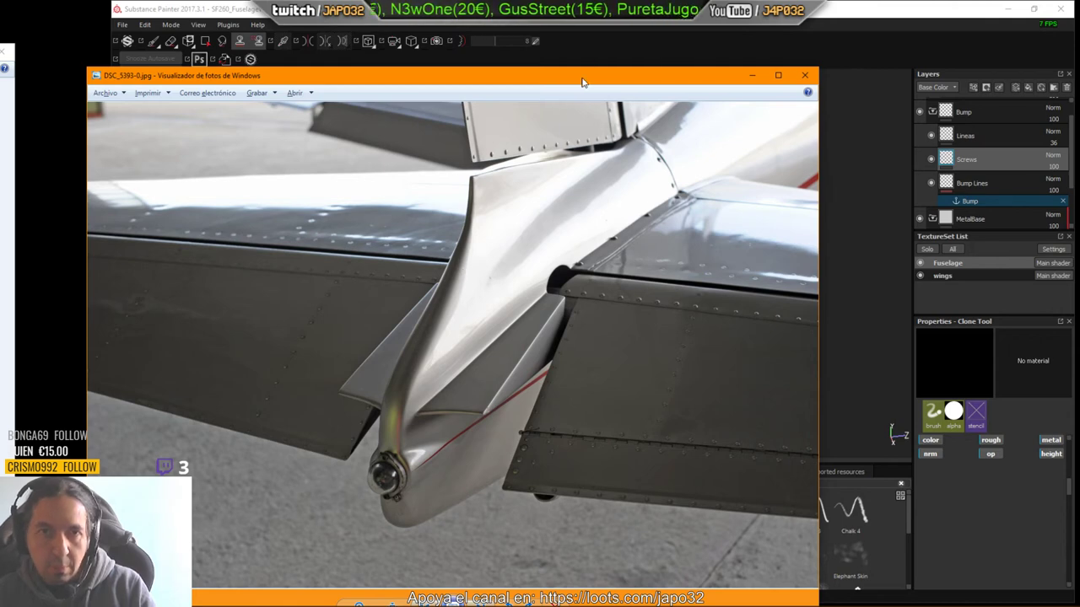
{"action": "left_click_drag", "start_coordinate": [581, 82], "coordinate": [0, 32]}
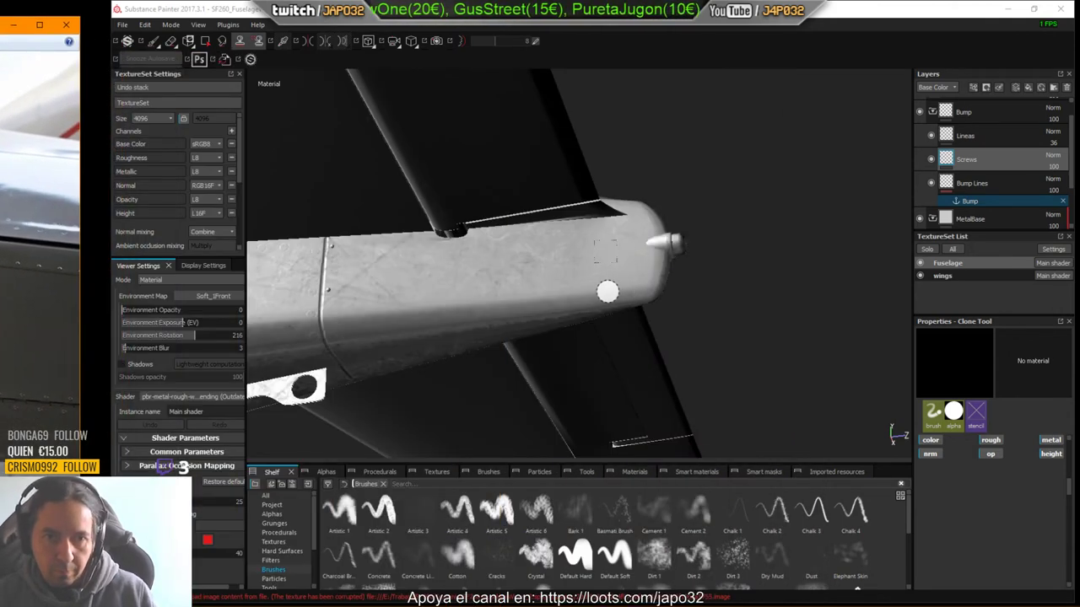
{"action": "left_click_drag", "start_coordinate": [607, 291], "coordinate": [187, 367], "text": "alt"}
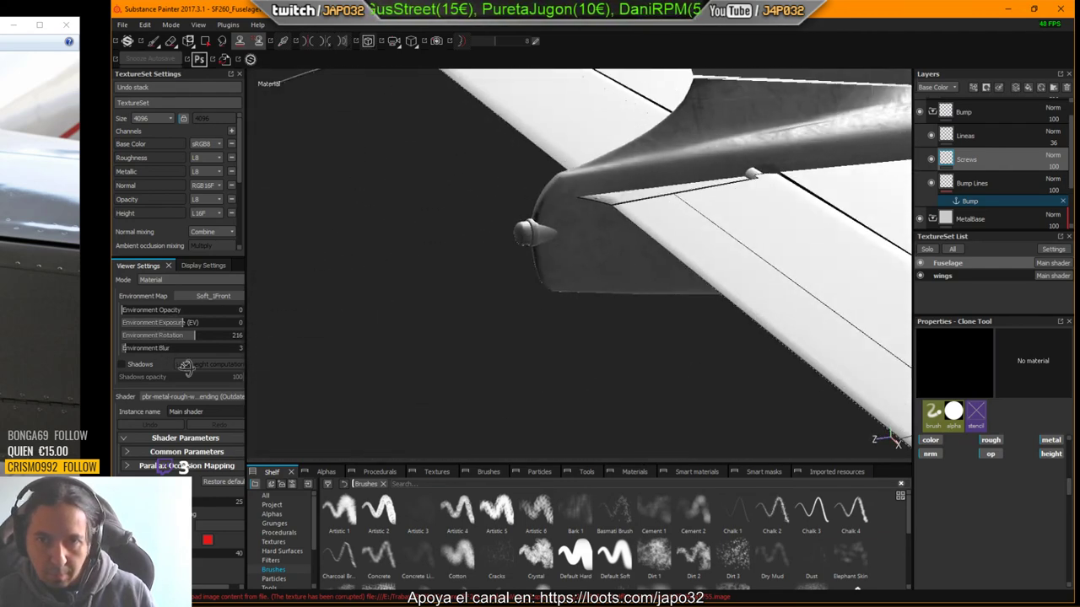
{"action": "mouse_move", "coordinate": [636, 135]}
{"action": "left_mouse_down", "text": "alt"}
{"action": "mouse_move", "coordinate": [543, 304]}
{"action": "mouse_move", "coordinate": [619, 311]}
{"action": "mouse_move", "coordinate": [588, 376]}
{"action": "mouse_move", "coordinate": [550, 315]}
{"action": "mouse_move", "coordinate": [557, 307]}
{"action": "left_mouse_up", "text": "alt"}
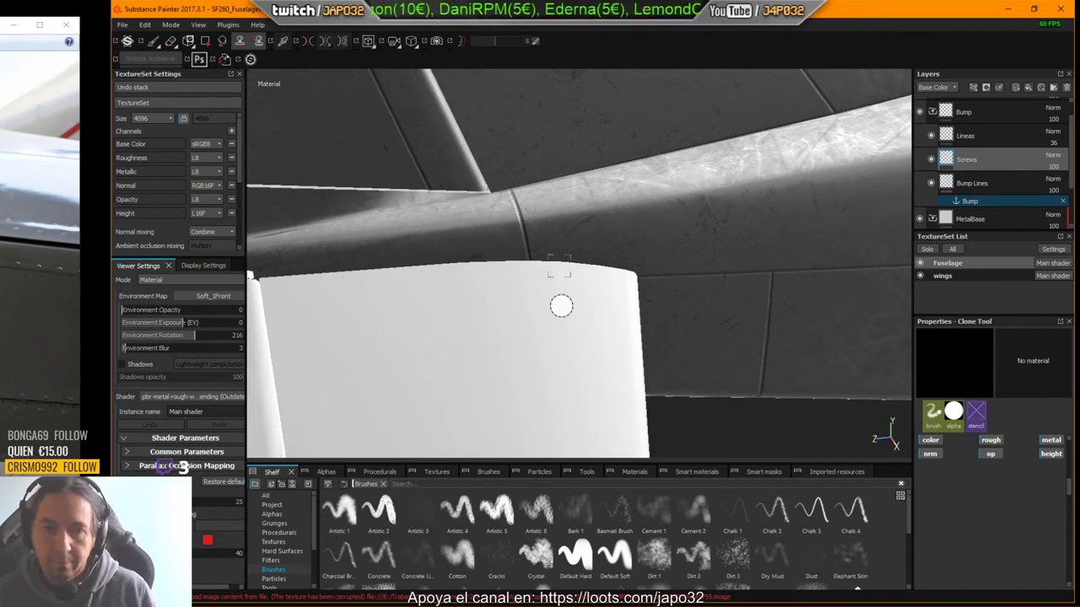
{"action": "middle_click_drag", "start_coordinate": [675, 202], "coordinate": [631, 221], "text": "alt"}
{"action": "mouse_move", "coordinate": [689, 282]}
{"action": "right_mouse_down", "text": "alt"}
{"action": "mouse_move", "coordinate": [606, 110]}
{"action": "mouse_move", "coordinate": [683, 230]}
{"action": "right_mouse_up", "text": "alt"}
{"action": "left_click_drag", "start_coordinate": [790, 315], "coordinate": [798, 265], "text": "alt"}
{"action": "middle_click_drag", "start_coordinate": [798, 265], "coordinate": [638, 323], "text": "alt"}
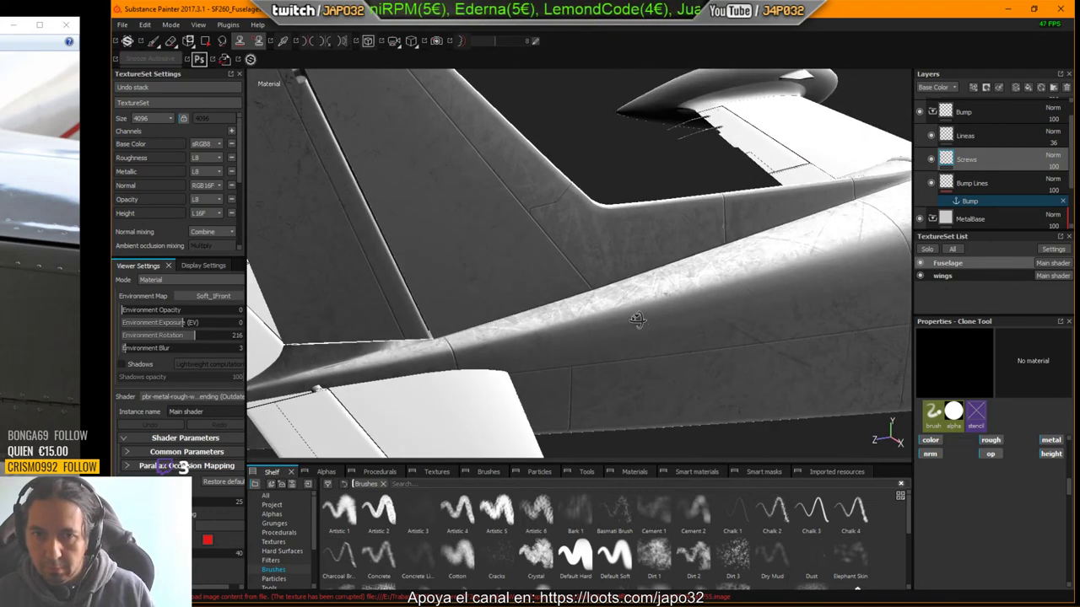
{"action": "left_click_drag", "start_coordinate": [639, 323], "coordinate": [602, 294], "text": "alt"}
{"action": "key", "text": "alt+Tab"}
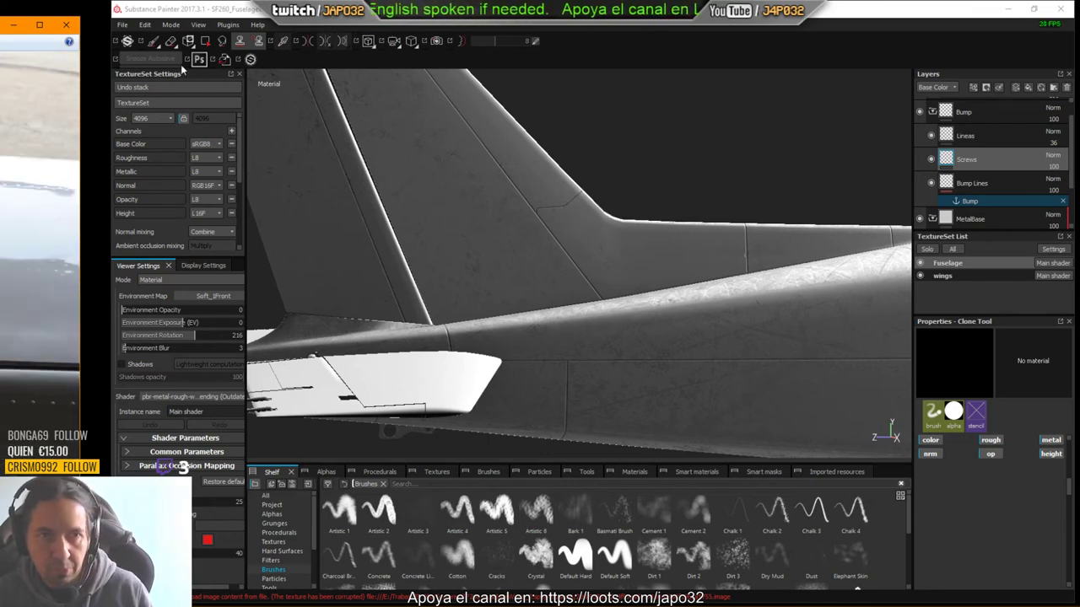
Step: Switch to the Paint tool and rotate the environment lighting to 247 for the triangular recess on the fuselage side above the wing
{"action": "left_click", "coordinate": [153, 41]}
{"action": "mouse_move", "coordinate": [429, 222]}
{"action": "left_mouse_down", "text": "alt"}
{"action": "mouse_move", "coordinate": [851, 263]}
{"action": "mouse_move", "coordinate": [893, 255]}
{"action": "left_mouse_up", "text": "alt"}
{"action": "left_click_drag", "start_coordinate": [429, 293], "coordinate": [655, 189], "text": "alt"}
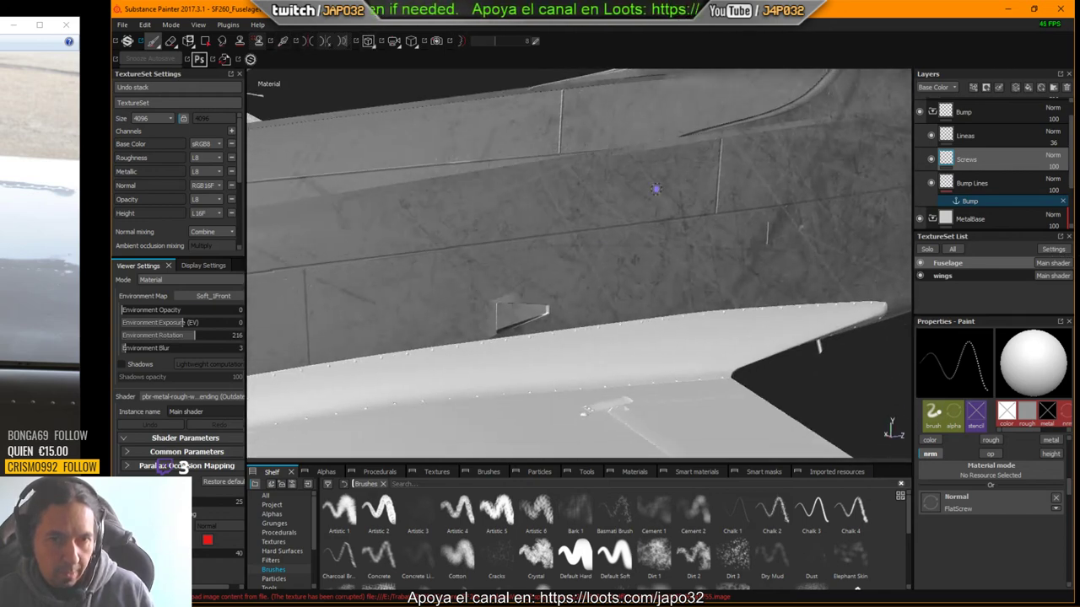
{"action": "left_click_drag", "start_coordinate": [500, 256], "coordinate": [523, 271], "text": "alt"}
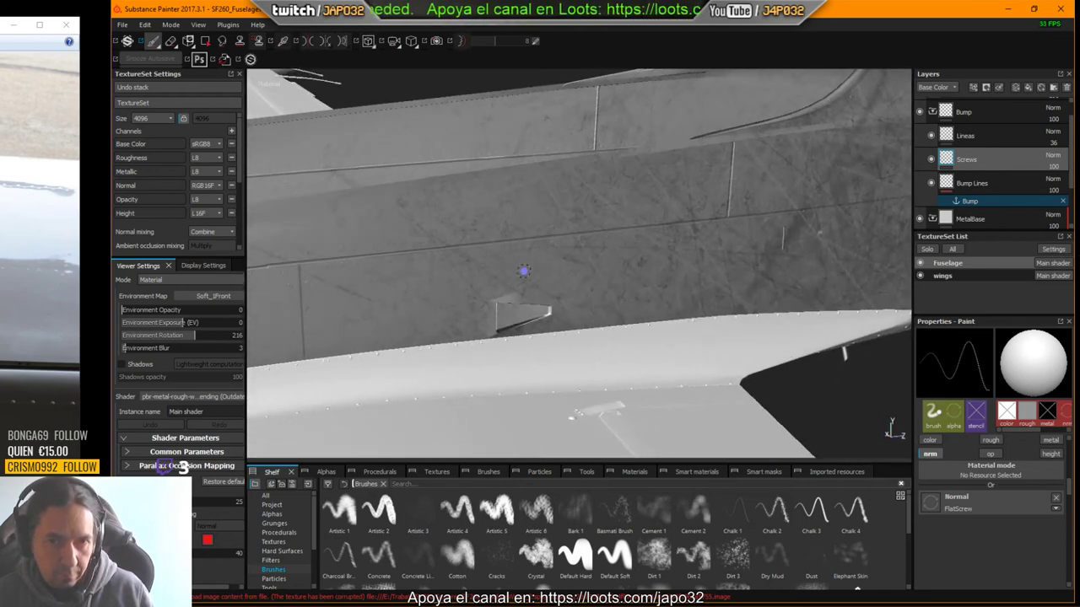
{"action": "mouse_move", "coordinate": [563, 363]}
{"action": "left_mouse_down", "text": "alt"}
{"action": "mouse_move", "coordinate": [542, 344]}
{"action": "mouse_move", "coordinate": [574, 312]}
{"action": "left_mouse_up", "text": "alt"}
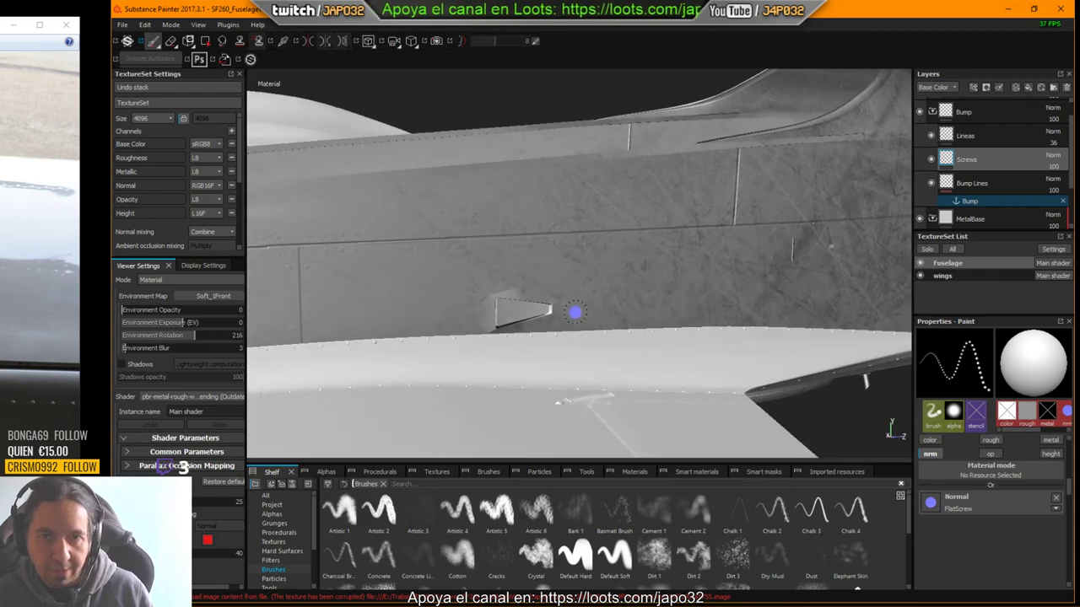
{"action": "right_click_drag", "start_coordinate": [533, 264], "coordinate": [548, 266], "text": "shift"}
{"action": "scroll", "coordinate": [689, 244], "scroll_direction": "up", "scroll_amount": 5}
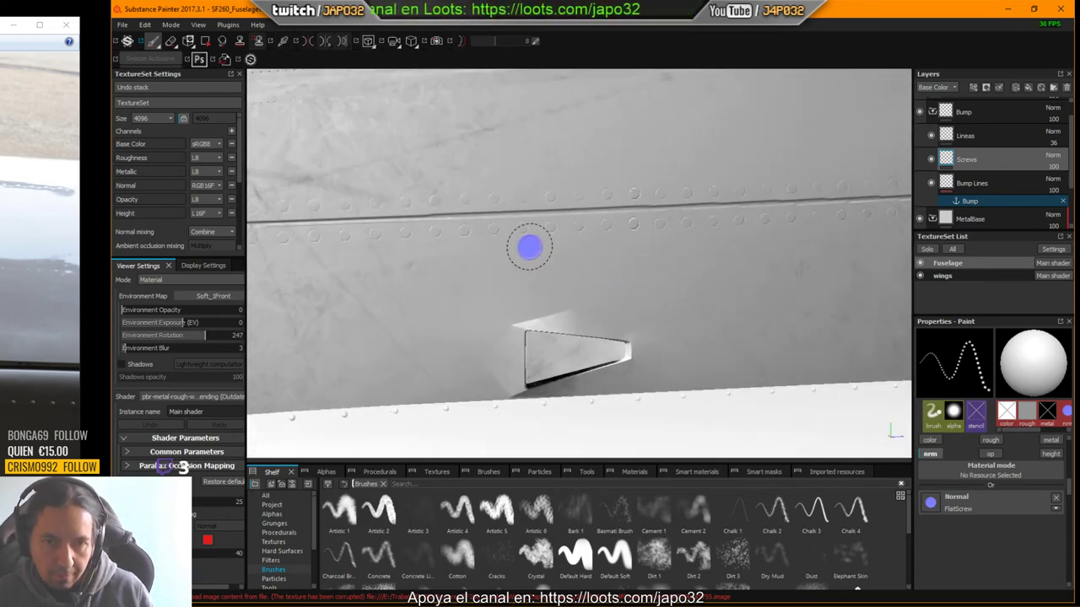
{"action": "mouse_move", "coordinate": [687, 239]}
{"action": "left_mouse_down", "text": "alt"}
{"action": "mouse_move", "coordinate": [696, 229]}
{"action": "mouse_move", "coordinate": [579, 213]}
{"action": "mouse_move", "coordinate": [668, 239]}
{"action": "mouse_move", "coordinate": [625, 232]}
{"action": "mouse_move", "coordinate": [625, 253]}
{"action": "mouse_move", "coordinate": [759, 222]}
{"action": "mouse_move", "coordinate": [661, 246]}
{"action": "mouse_move", "coordinate": [590, 234]}
{"action": "left_mouse_up", "text": "alt"}
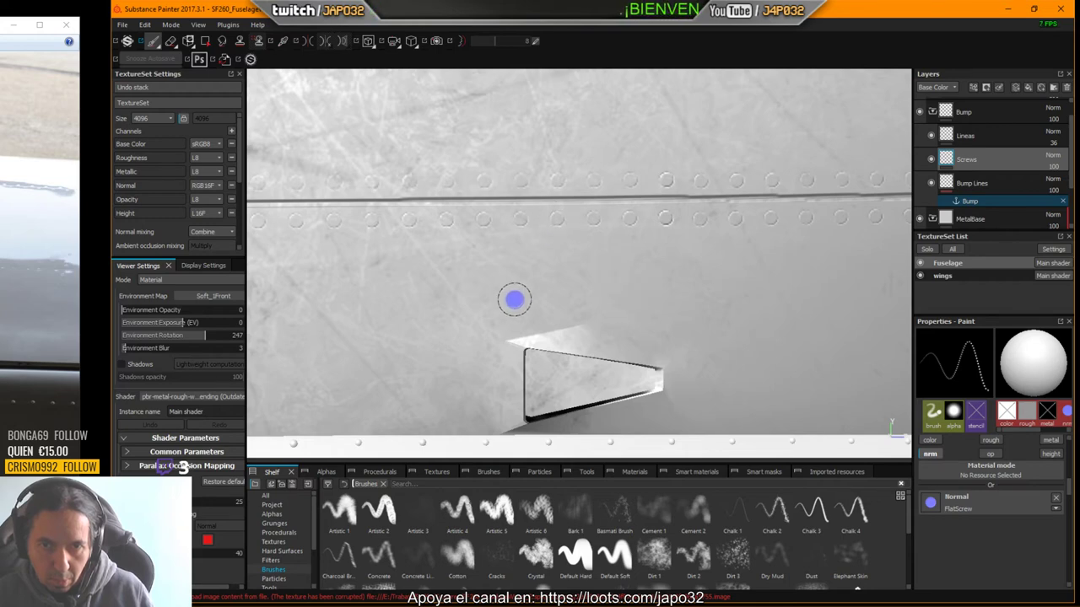
{"action": "left_click_drag", "start_coordinate": [599, 315], "coordinate": [582, 309], "text": "alt"}
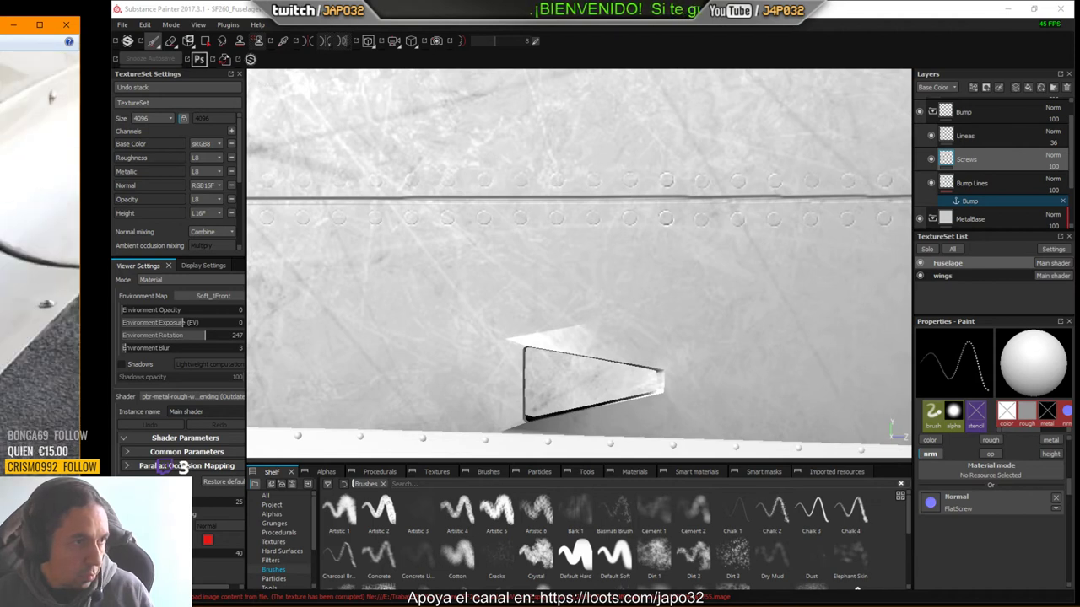
Step: Try to paint a straight row of FlatScrew screws along the upper edge of the triangular recess
{"action": "left_click", "coordinate": [682, 359]}
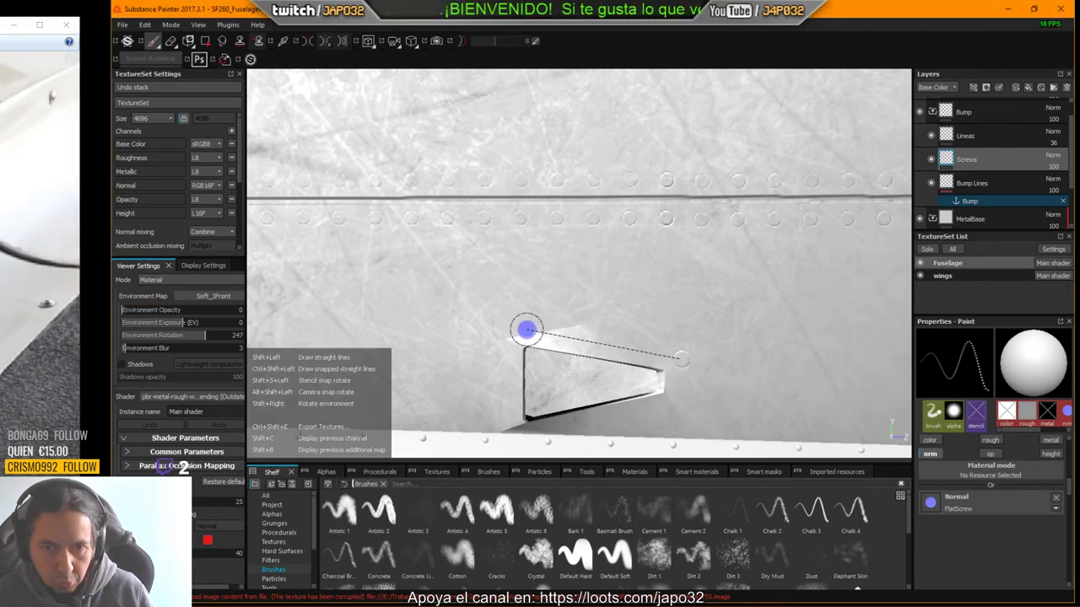
{"action": "left_click", "coordinate": [509, 329], "text": "shift"}
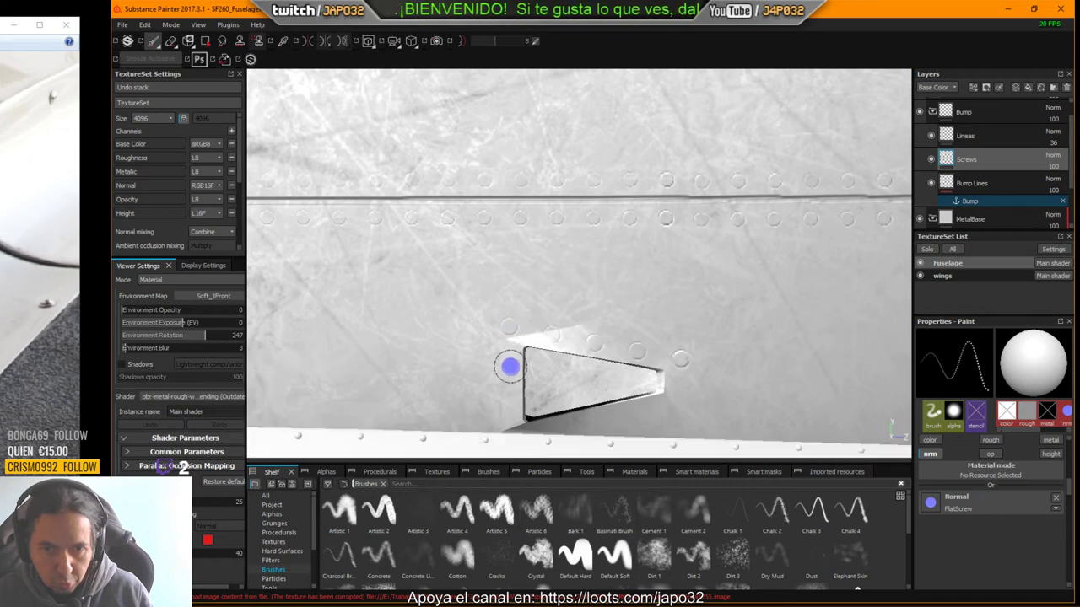
{"action": "key", "text": "alt"}
Step: Paint straight rows of FlatScrew screws along the upper and lower edges of the triangular recess above the wing
{"action": "middle_click_drag", "start_coordinate": [636, 379], "coordinate": [638, 329], "text": "alt"}
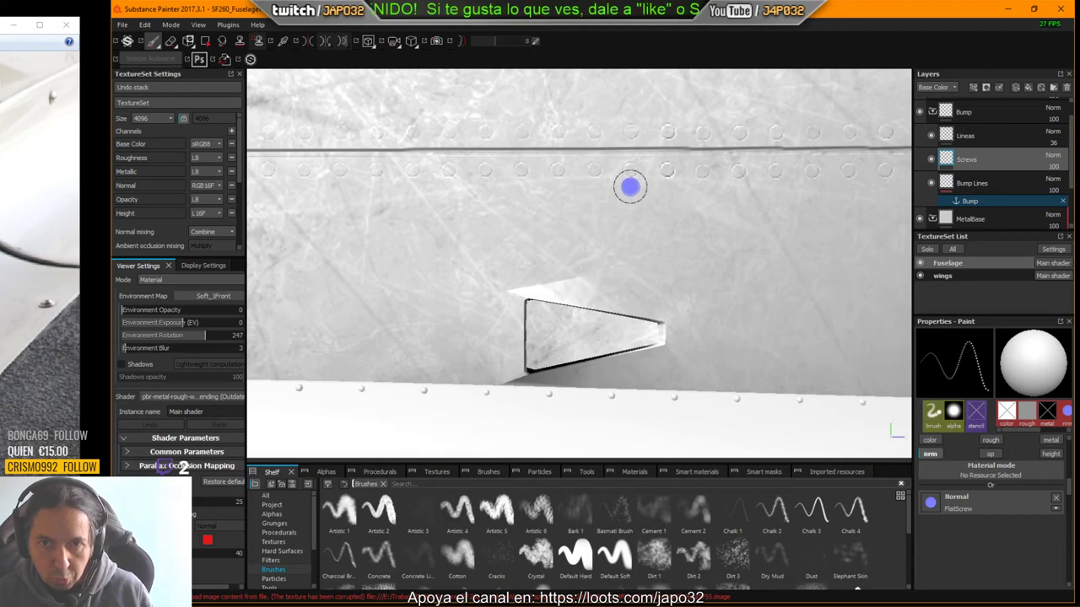
{"action": "left_click", "coordinate": [683, 310]}
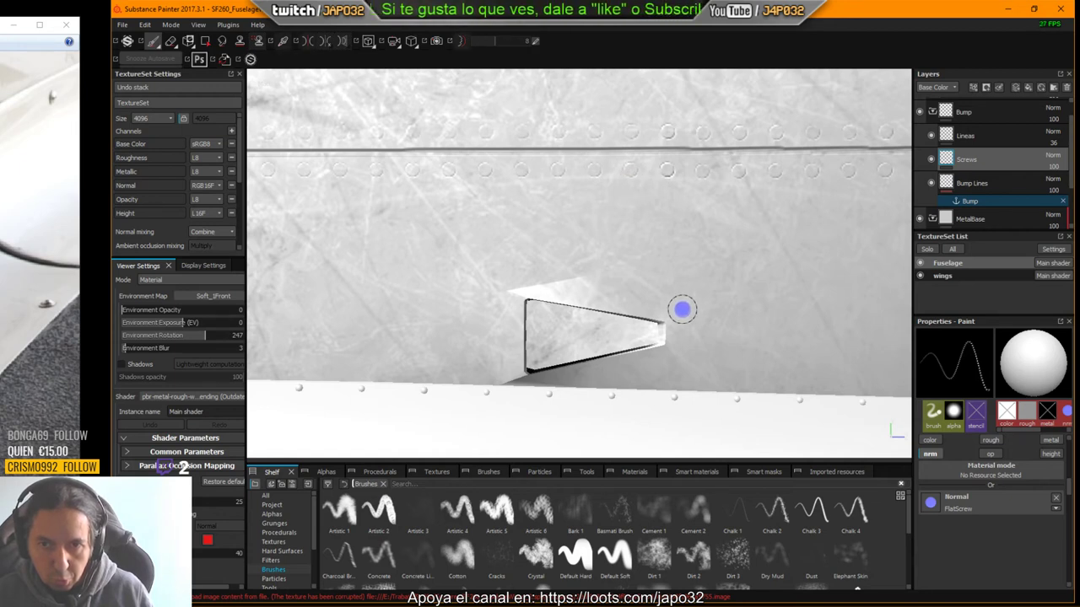
{"action": "left_click", "coordinate": [514, 281], "text": "shift"}
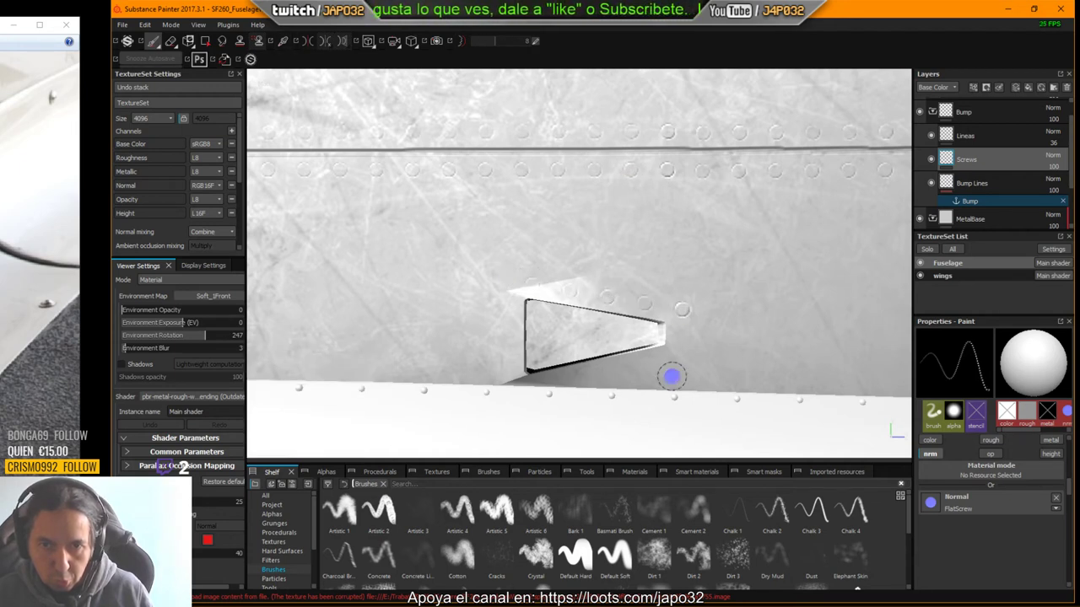
{"action": "middle_click_drag", "start_coordinate": [710, 362], "coordinate": [711, 292]}
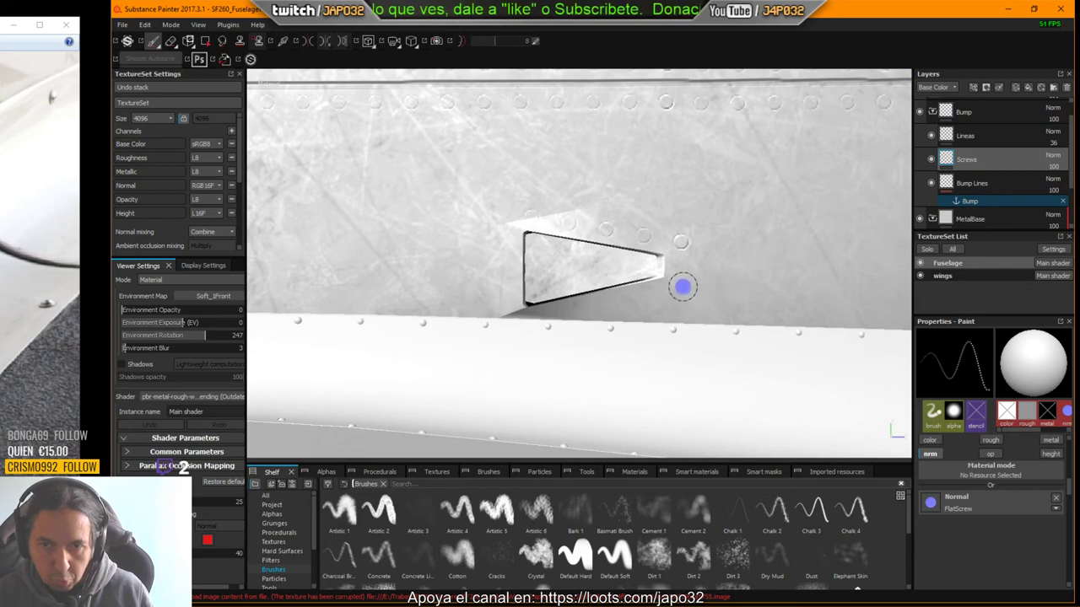
{"action": "left_click", "coordinate": [682, 287]}
{"action": "left_click", "coordinate": [548, 313], "text": "shift"}
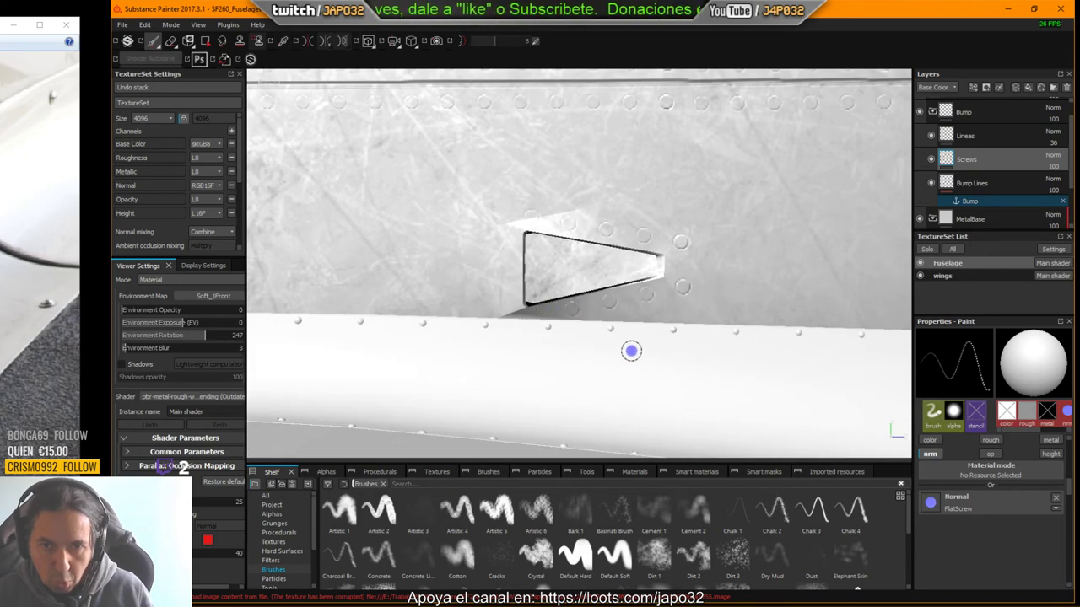
Step: Paint a short vertical row of screws beside the wide end of the triangular recess
{"action": "left_click_drag", "start_coordinate": [648, 343], "coordinate": [698, 350], "text": "alt"}
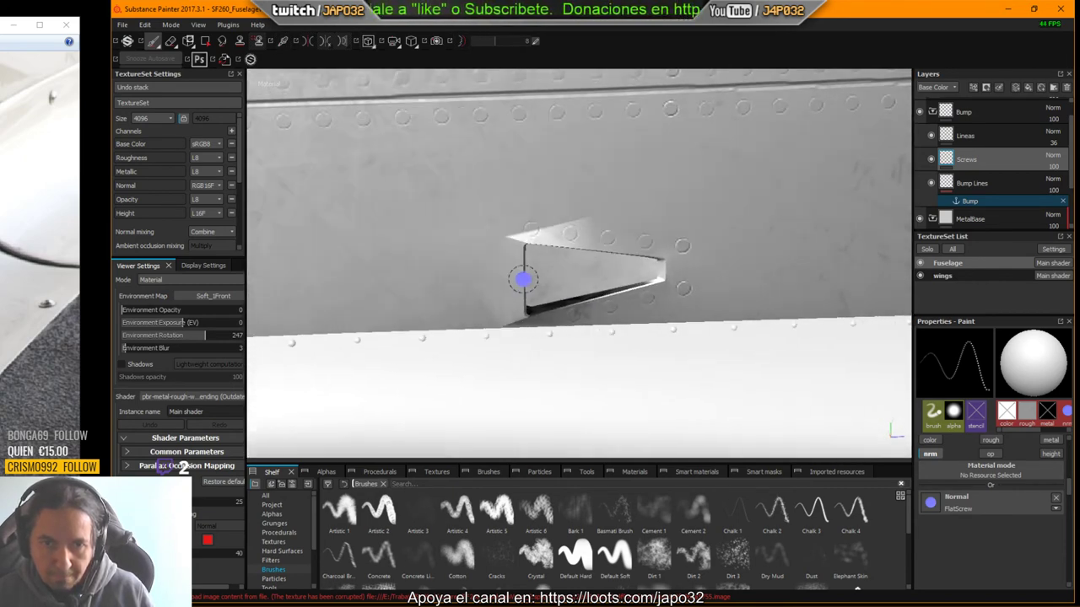
{"action": "left_click", "coordinate": [507, 253]}
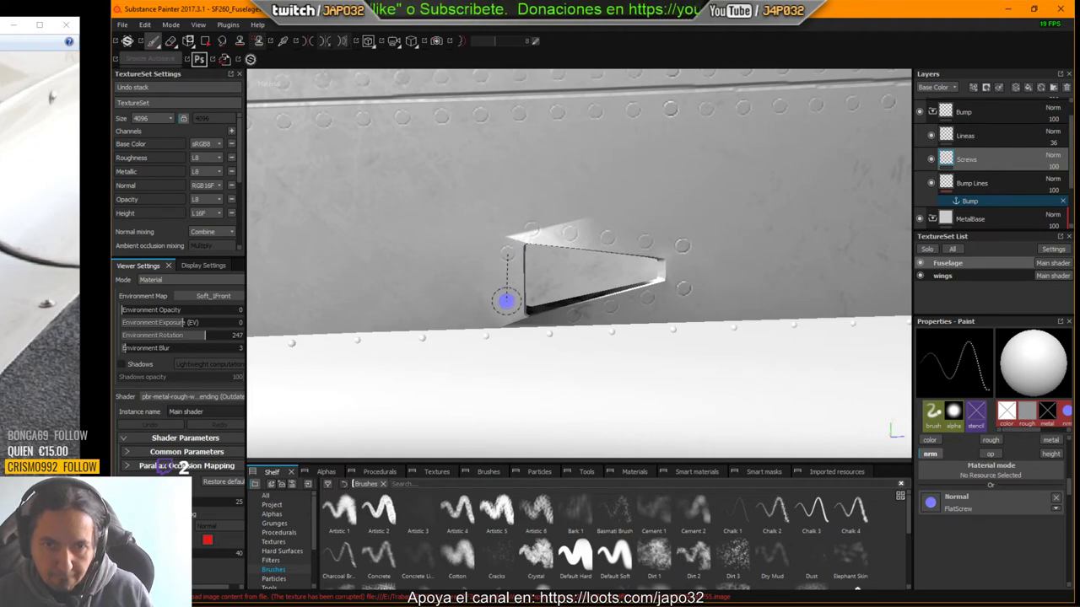
{"action": "left_click", "coordinate": [506, 301], "text": "shift"}
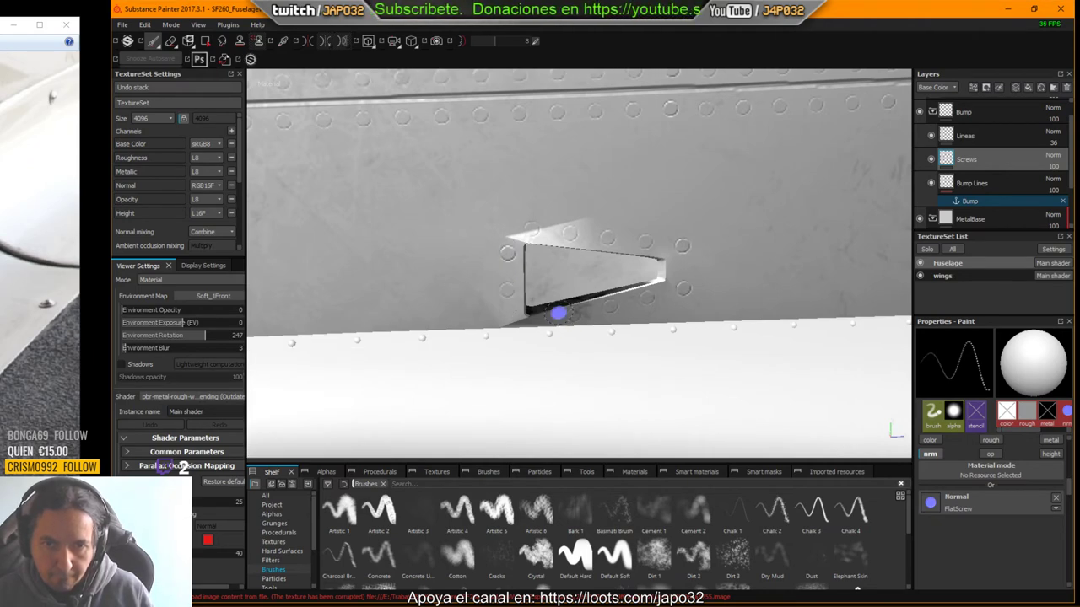
{"action": "left_click_drag", "start_coordinate": [506, 300], "coordinate": [571, 301], "text": "alt"}
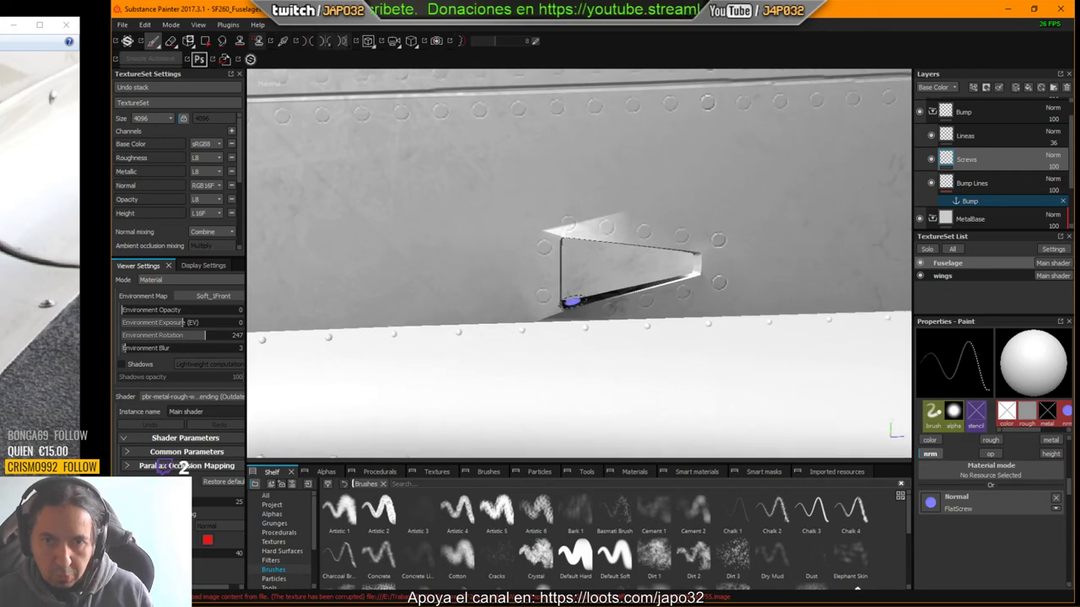
Step: Paint a straight row of screws along the lower edge of the triangular recess on the opposite fuselage side
{"action": "mouse_move", "coordinate": [587, 292]}
{"action": "middle_mouse_down", "text": "alt"}
{"action": "mouse_move", "coordinate": [667, 275]}
{"action": "mouse_move", "coordinate": [565, 279]}
{"action": "mouse_move", "coordinate": [587, 279]}
{"action": "middle_mouse_up", "text": "alt"}
{"action": "right_click_drag", "start_coordinate": [585, 278], "coordinate": [498, 274], "text": "alt"}
{"action": "middle_click_drag", "start_coordinate": [479, 253], "coordinate": [538, 240], "text": "alt"}
{"action": "mouse_move", "coordinate": [537, 240]}
{"action": "left_mouse_down", "text": "alt"}
{"action": "mouse_move", "coordinate": [569, 256]}
{"action": "mouse_move", "coordinate": [540, 239]}
{"action": "mouse_move", "coordinate": [515, 248]}
{"action": "mouse_move", "coordinate": [608, 214]}
{"action": "mouse_move", "coordinate": [596, 193]}
{"action": "mouse_move", "coordinate": [614, 230]}
{"action": "mouse_move", "coordinate": [596, 222]}
{"action": "left_mouse_up", "text": "alt"}
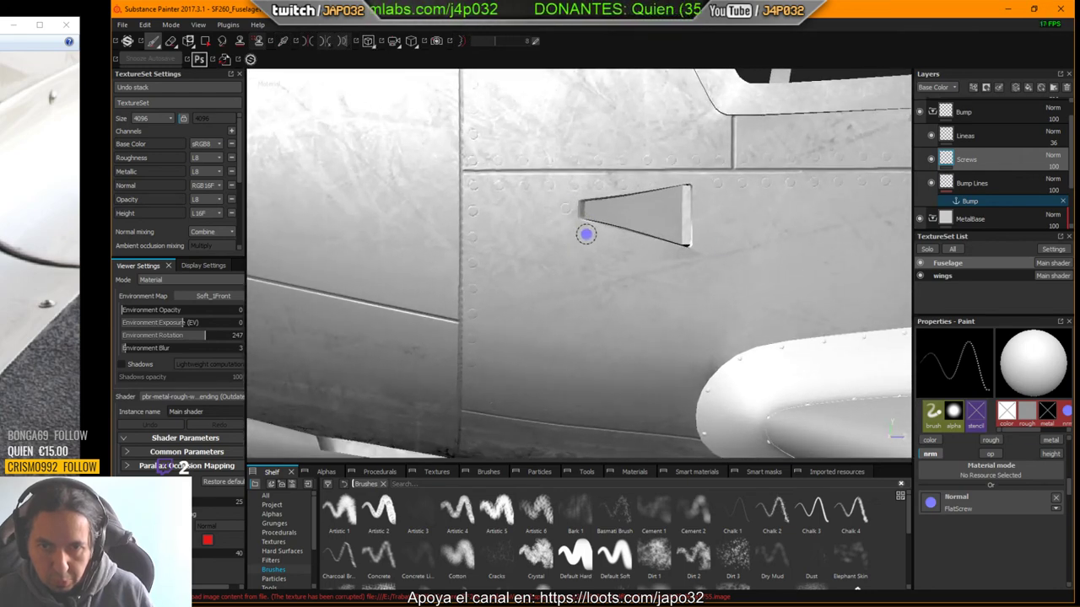
{"action": "left_click", "coordinate": [586, 234]}
{"action": "left_click", "coordinate": [690, 262], "text": "shift"}
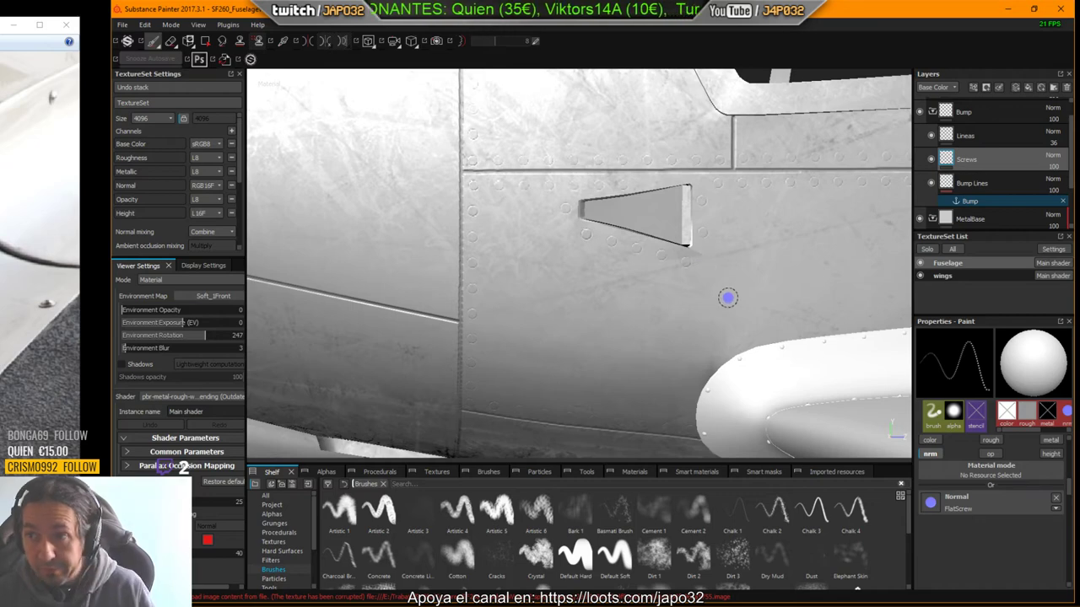
Step: Examine the panel seams and screw rows on the nose side, the lower fuselage and ahead of the wing root
{"action": "middle_click_drag", "start_coordinate": [725, 299], "coordinate": [655, 322], "text": "alt"}
{"action": "mouse_move", "coordinate": [655, 322]}
{"action": "left_mouse_down", "text": "alt"}
{"action": "mouse_move", "coordinate": [701, 311]}
{"action": "mouse_move", "coordinate": [706, 292]}
{"action": "mouse_move", "coordinate": [634, 296]}
{"action": "mouse_move", "coordinate": [567, 349]}
{"action": "mouse_move", "coordinate": [650, 260]}
{"action": "mouse_move", "coordinate": [528, 169]}
{"action": "mouse_move", "coordinate": [546, 157]}
{"action": "left_mouse_up", "text": "alt"}
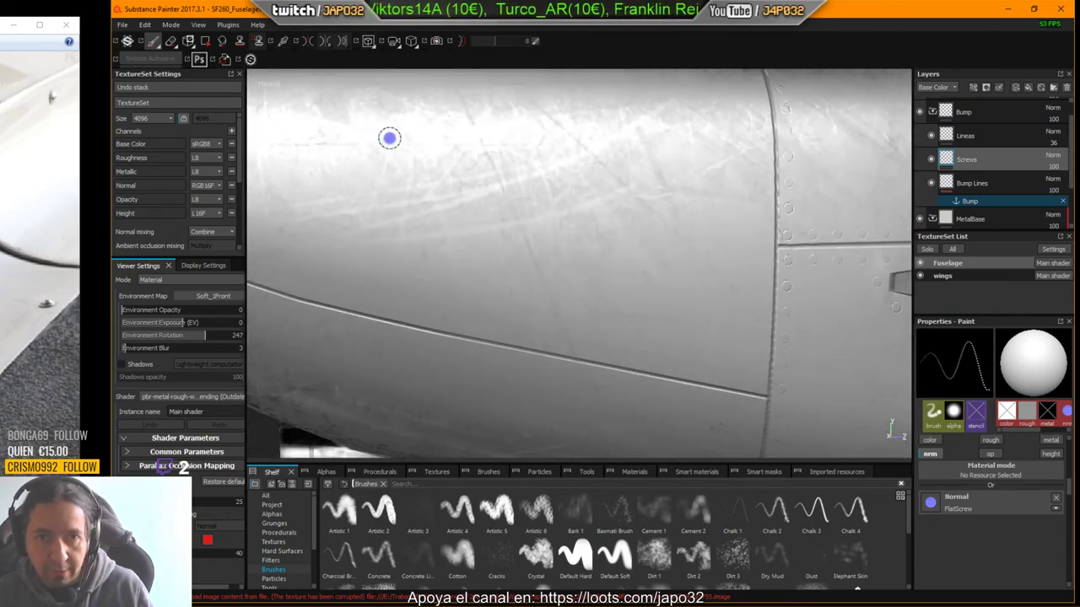
{"action": "left_click_drag", "start_coordinate": [389, 137], "coordinate": [540, 307], "text": "alt"}
{"action": "mouse_move", "coordinate": [532, 374]}
{"action": "left_mouse_down", "text": "alt"}
{"action": "mouse_move", "coordinate": [588, 379]}
{"action": "mouse_move", "coordinate": [651, 424]}
{"action": "mouse_move", "coordinate": [430, 195]}
{"action": "left_mouse_up", "text": "alt"}
{"action": "left_click_drag", "start_coordinate": [660, 84], "coordinate": [531, 227], "text": "alt"}
{"action": "middle_click_drag", "start_coordinate": [801, 263], "coordinate": [388, 246], "text": "alt"}
{"action": "left_click_drag", "start_coordinate": [318, 326], "coordinate": [397, 325], "text": "alt"}
{"action": "left_click_drag", "start_coordinate": [614, 339], "coordinate": [533, 364], "text": "alt"}
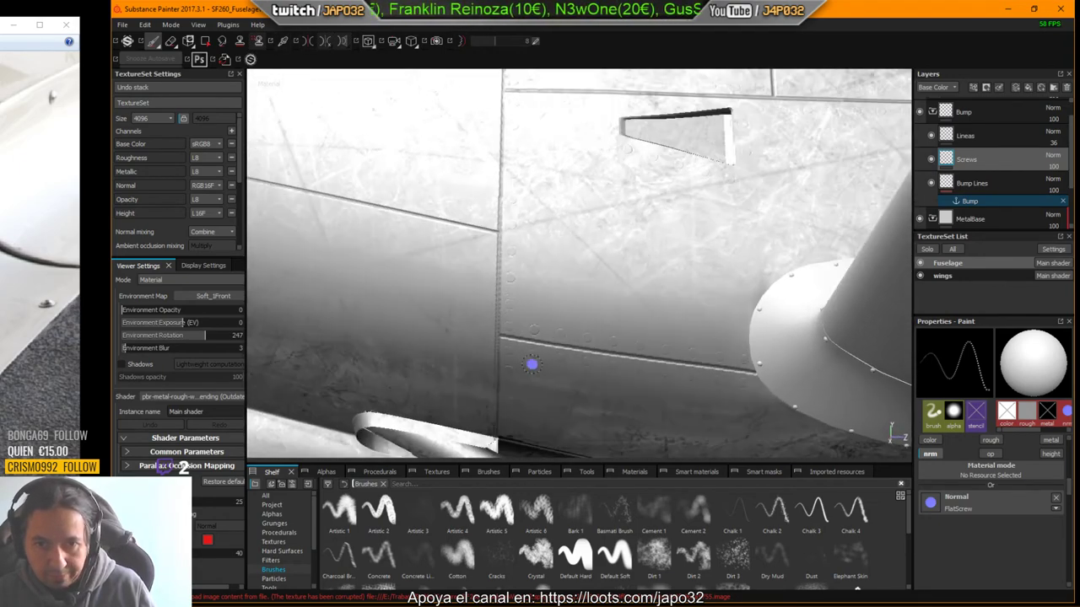
{"action": "left_click_drag", "start_coordinate": [679, 283], "coordinate": [557, 325], "text": "alt"}
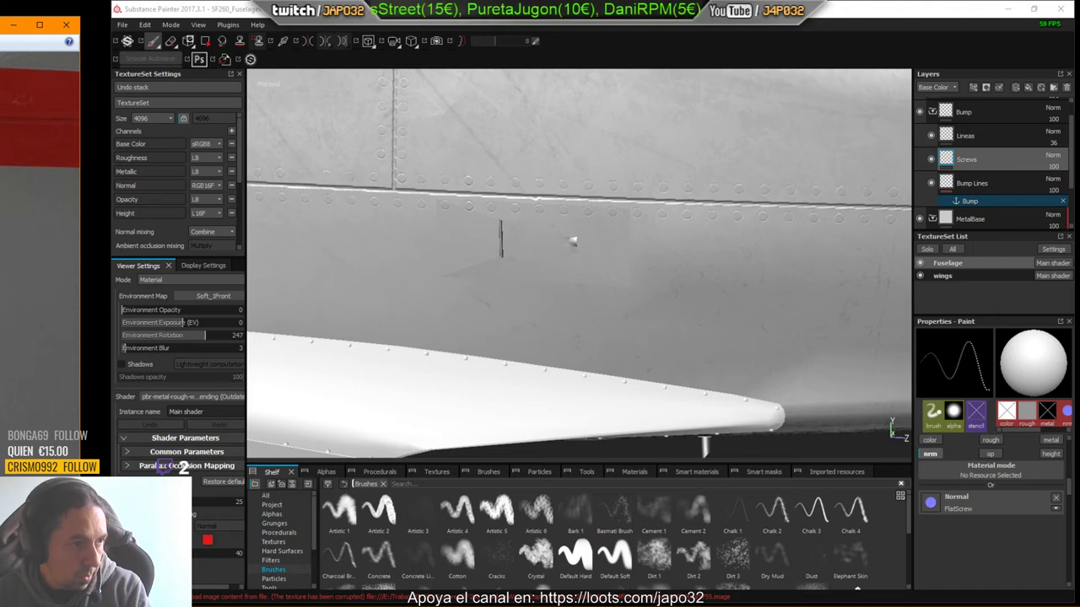
Step: Paint a row of screws below the small slotted panel on the rear fuselage side and up its aft edge
{"action": "mouse_move", "coordinate": [553, 263]}
{"action": "left_mouse_down", "text": "alt"}
{"action": "mouse_move", "coordinate": [571, 220]}
{"action": "mouse_move", "coordinate": [605, 226]}
{"action": "mouse_move", "coordinate": [586, 234]}
{"action": "left_mouse_up", "text": "alt"}
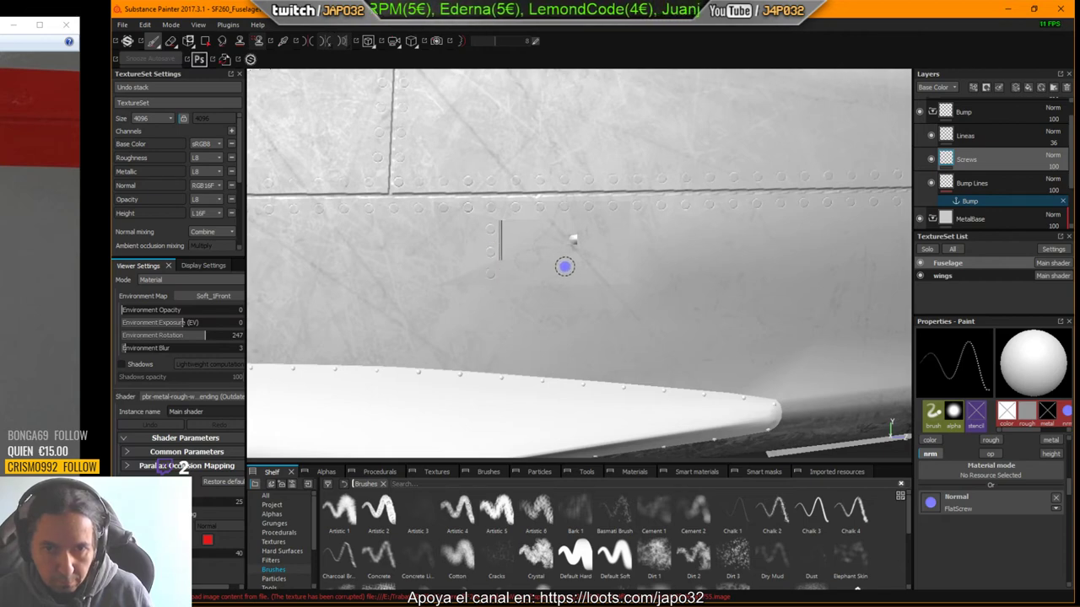
{"action": "left_click", "coordinate": [602, 272], "text": "shift"}
{"action": "mouse_move", "coordinate": [602, 271]}
{"action": "right_mouse_down", "text": "shift"}
{"action": "mouse_move", "coordinate": [650, 265]}
{"action": "mouse_move", "coordinate": [596, 246]}
{"action": "mouse_move", "coordinate": [622, 227]}
{"action": "mouse_move", "coordinate": [651, 277]}
{"action": "mouse_move", "coordinate": [629, 289]}
{"action": "mouse_move", "coordinate": [636, 270]}
{"action": "right_mouse_up", "text": "shift"}
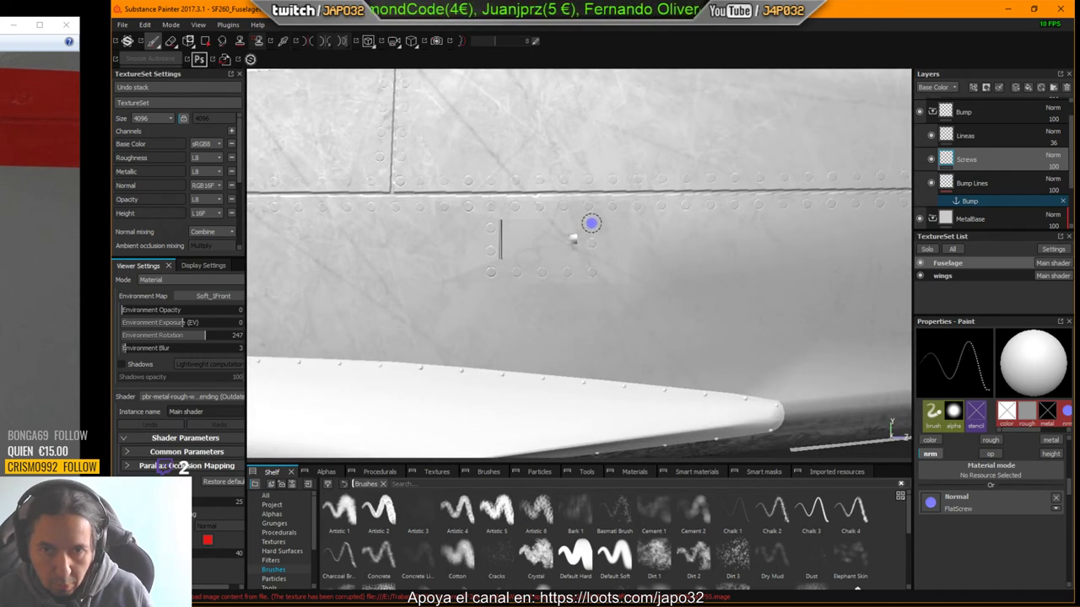
Step: Paint a vertical row of screws aft of the small slotted panel, from the horizontal seam down to the wing root fairing
{"action": "mouse_move", "coordinate": [628, 291]}
{"action": "right_mouse_down", "text": "shift"}
{"action": "mouse_move", "coordinate": [581, 275]}
{"action": "mouse_move", "coordinate": [667, 301]}
{"action": "mouse_move", "coordinate": [646, 297]}
{"action": "right_mouse_up", "text": "shift"}
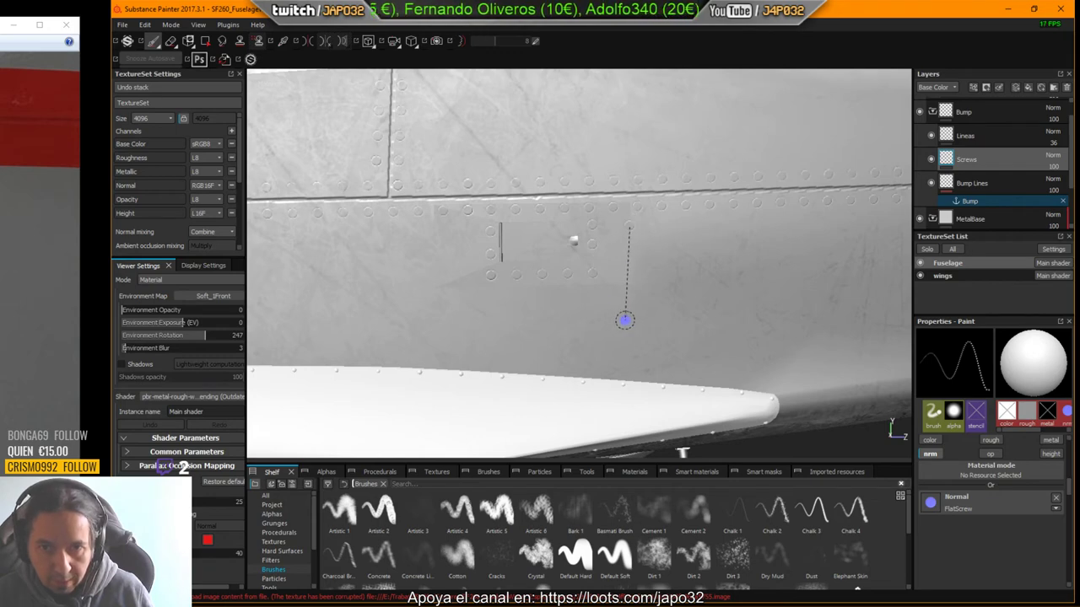
{"action": "scroll", "coordinate": [606, 287], "scroll_direction": "up", "scroll_amount": 5}
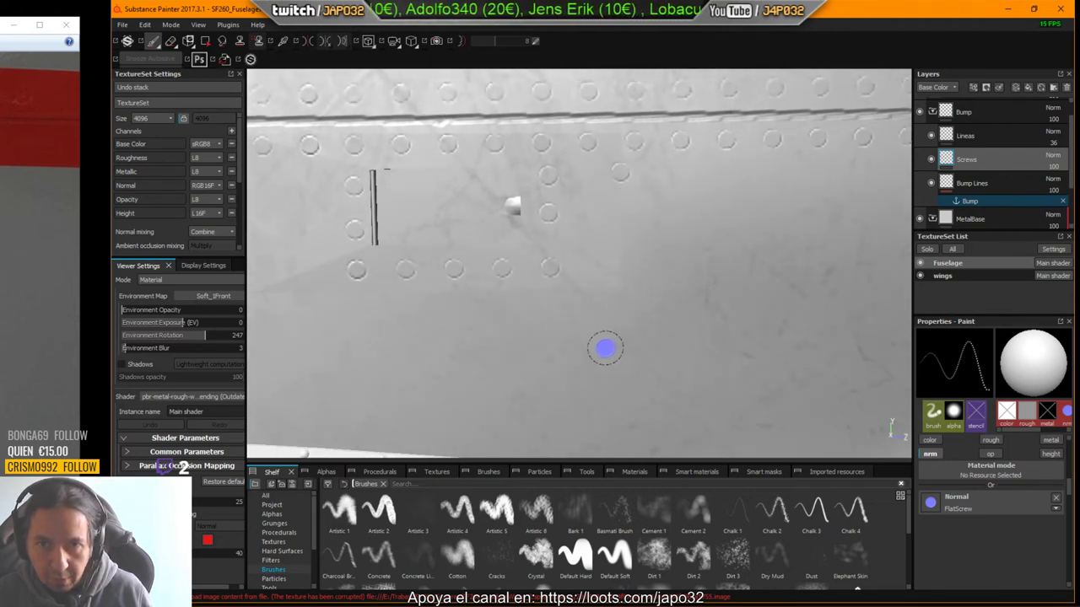
{"action": "scroll", "coordinate": [615, 333], "scroll_direction": "up", "scroll_amount": 1}
{"action": "scroll", "coordinate": [615, 346], "scroll_direction": "down", "scroll_amount": 2}
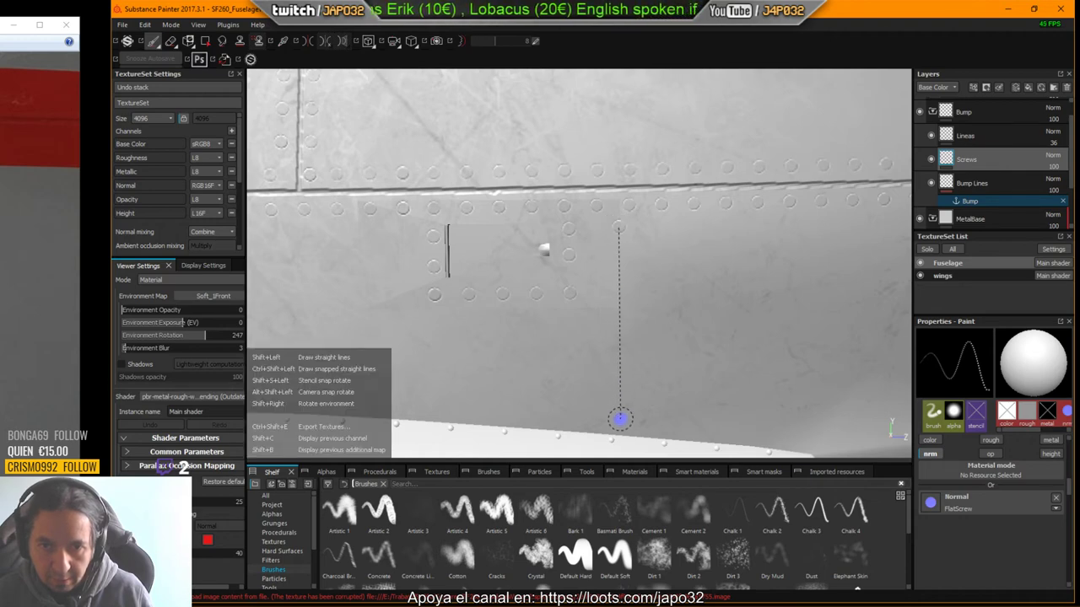
{"action": "left_click", "coordinate": [619, 419], "text": "shift"}
{"action": "mouse_move", "coordinate": [675, 366]}
{"action": "left_mouse_down", "text": "alt"}
{"action": "mouse_move", "coordinate": [740, 321]}
{"action": "mouse_move", "coordinate": [702, 320]}
{"action": "mouse_move", "coordinate": [660, 345]}
{"action": "left_mouse_up", "text": "alt"}
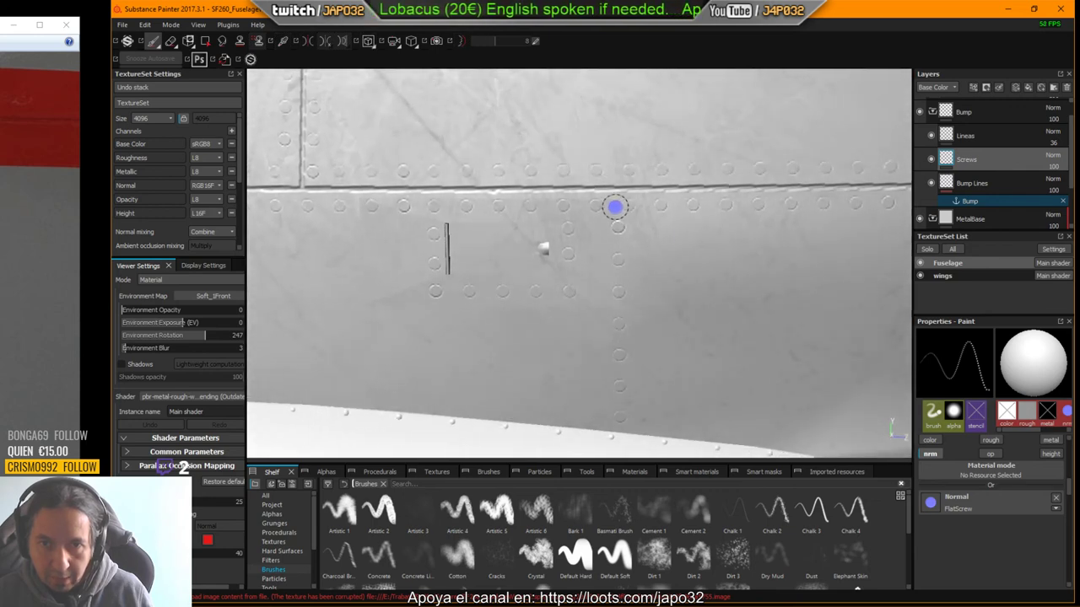
Step: Paint a matching vertical row of screws forward of the slotted panel, from the horizontal seam down to the wing root fairing
{"action": "left_click_drag", "start_coordinate": [596, 281], "coordinate": [627, 292], "text": "alt"}
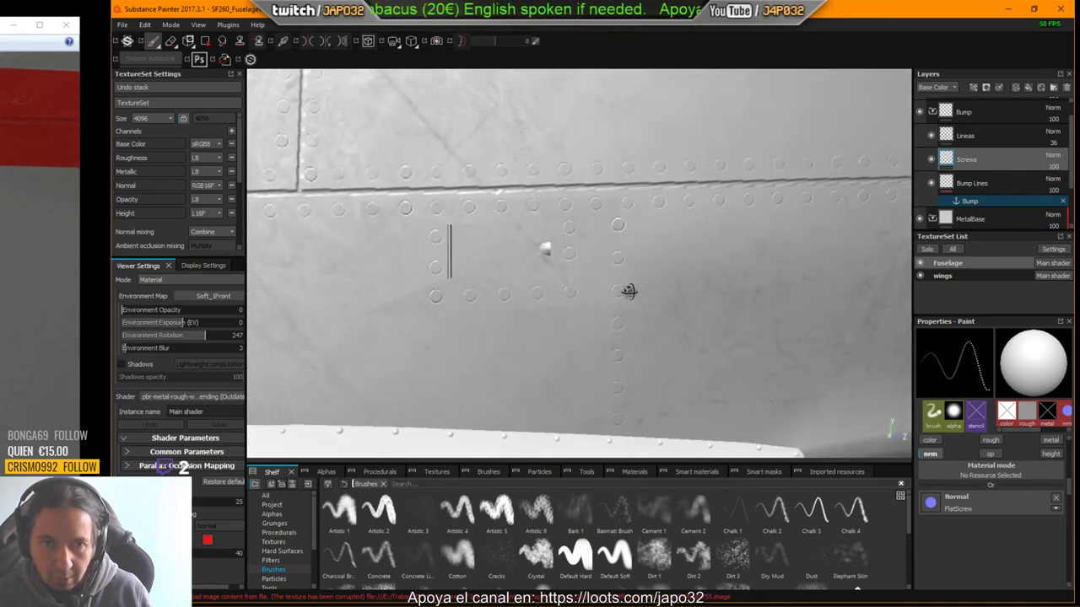
{"action": "left_click", "coordinate": [359, 230]}
{"action": "key", "text": "shift"}
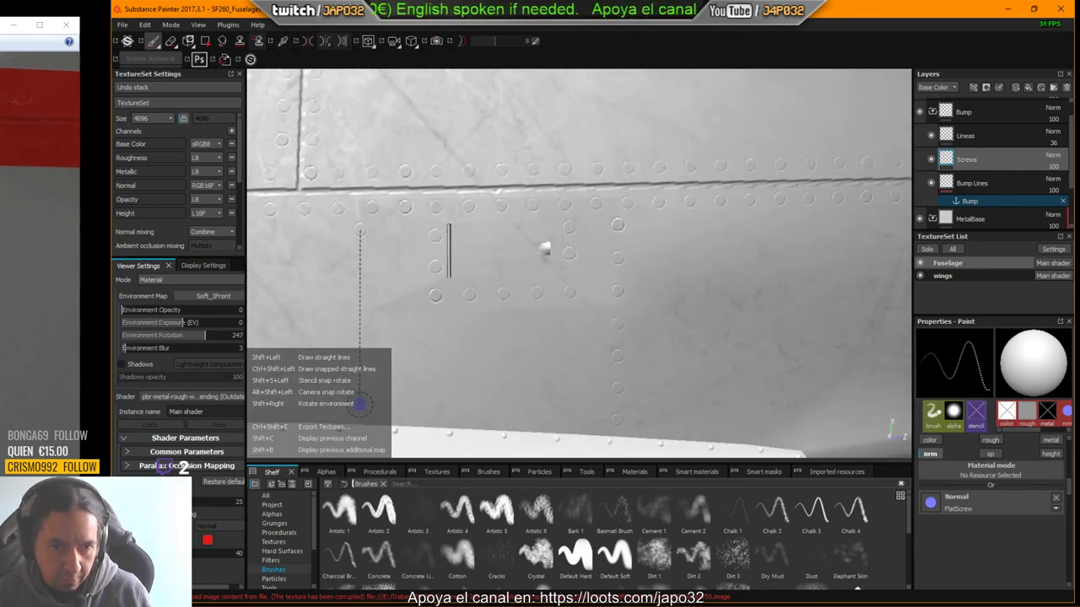
{"action": "left_click", "coordinate": [359, 412], "text": "shift"}
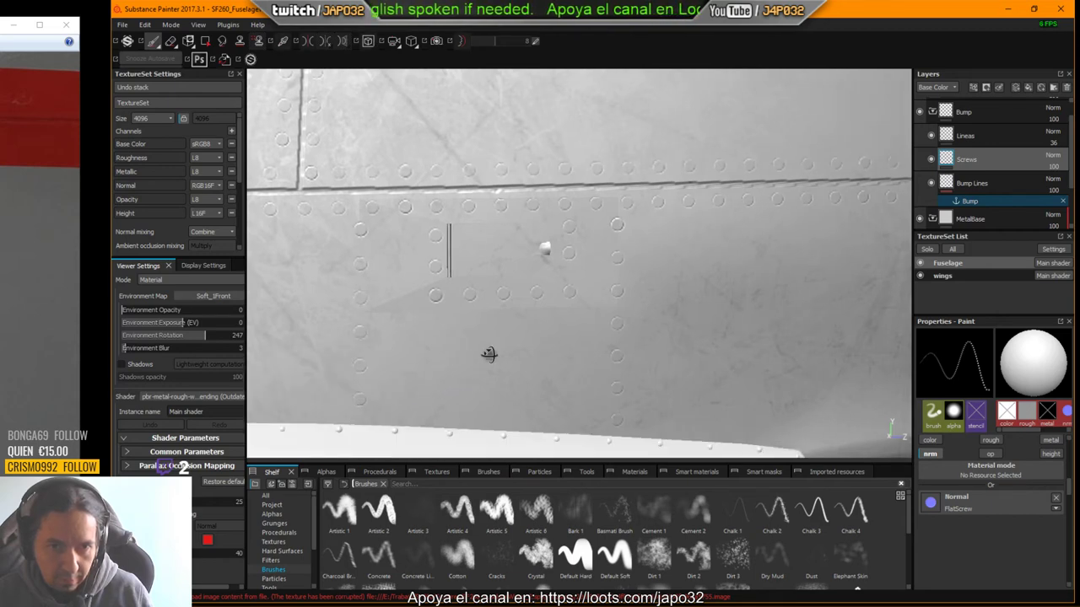
Step: Rotate the environment lighting to 77 and paint the aft vertical screw row above the wing root fairing on the opposite fuselage side
{"action": "left_click_drag", "start_coordinate": [490, 354], "coordinate": [481, 376], "text": "alt"}
{"action": "mouse_move", "coordinate": [565, 358]}
{"action": "left_mouse_down", "text": "alt"}
{"action": "mouse_move", "coordinate": [489, 366]}
{"action": "mouse_move", "coordinate": [812, 239]}
{"action": "mouse_move", "coordinate": [624, 237]}
{"action": "mouse_move", "coordinate": [593, 279]}
{"action": "mouse_move", "coordinate": [485, 280]}
{"action": "mouse_move", "coordinate": [622, 285]}
{"action": "mouse_move", "coordinate": [366, 272]}
{"action": "mouse_move", "coordinate": [405, 335]}
{"action": "mouse_move", "coordinate": [590, 287]}
{"action": "mouse_move", "coordinate": [649, 306]}
{"action": "mouse_move", "coordinate": [715, 243]}
{"action": "left_mouse_up", "text": "alt"}
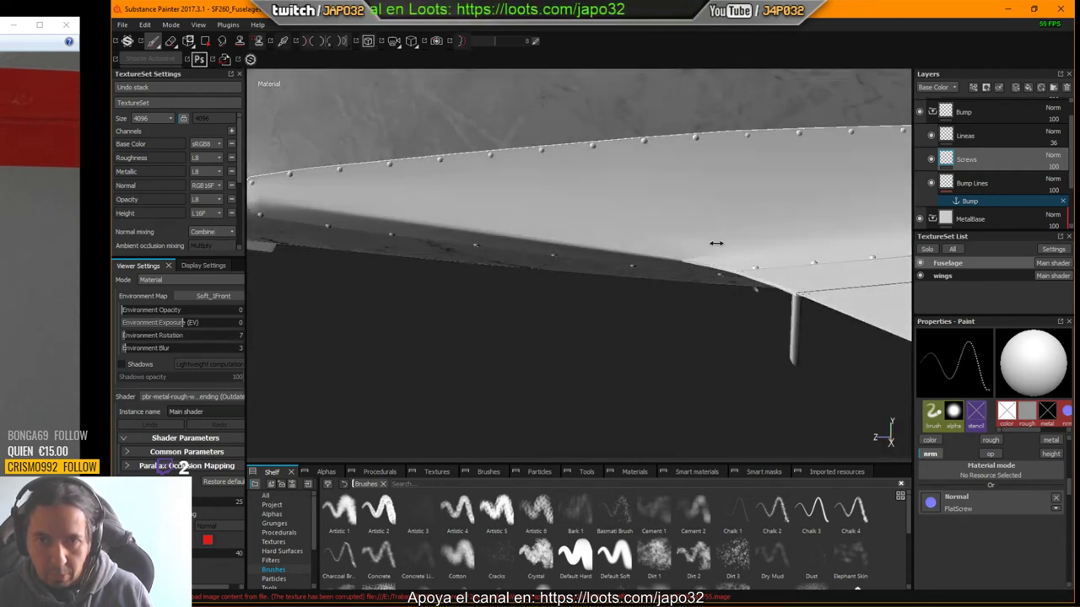
{"action": "right_click_drag", "start_coordinate": [716, 243], "coordinate": [739, 228], "text": "shift"}
{"action": "middle_click_drag", "start_coordinate": [739, 228], "coordinate": [662, 364], "text": "alt"}
{"action": "mouse_move", "coordinate": [635, 339]}
{"action": "left_mouse_down", "text": "alt"}
{"action": "mouse_move", "coordinate": [596, 302]}
{"action": "mouse_move", "coordinate": [646, 330]}
{"action": "mouse_move", "coordinate": [723, 294]}
{"action": "mouse_move", "coordinate": [682, 260]}
{"action": "mouse_move", "coordinate": [667, 268]}
{"action": "left_mouse_up", "text": "alt"}
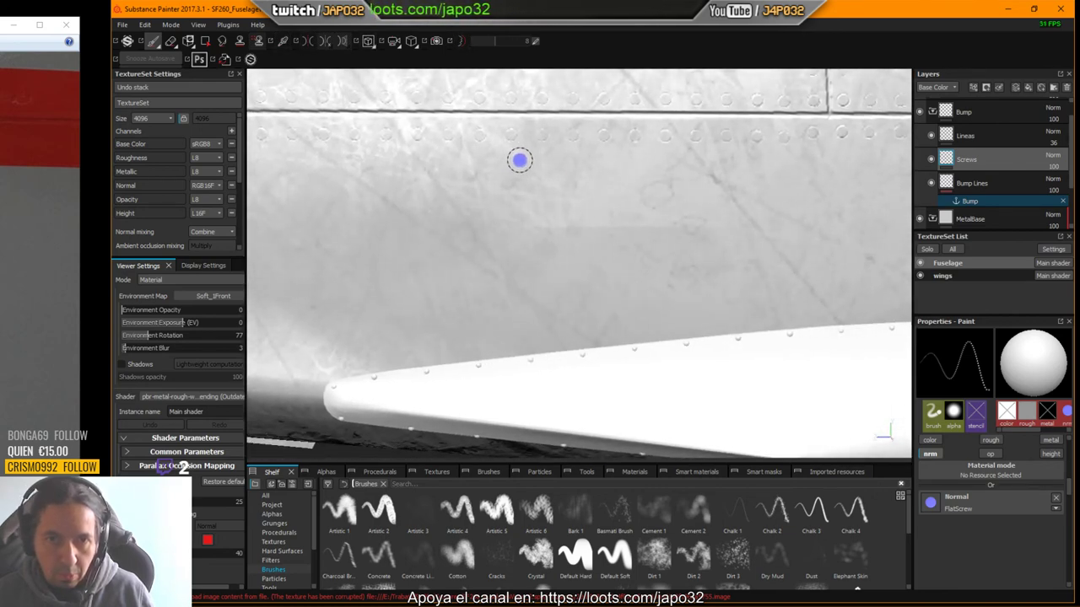
{"action": "left_click", "coordinate": [524, 161]}
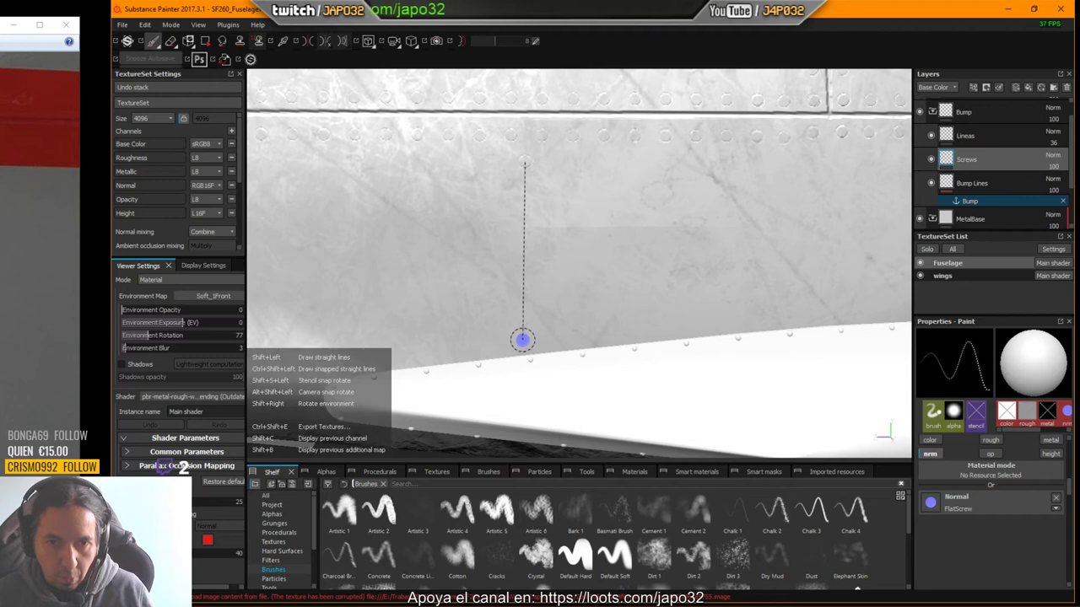
{"action": "left_click", "coordinate": [523, 340], "text": "shift"}
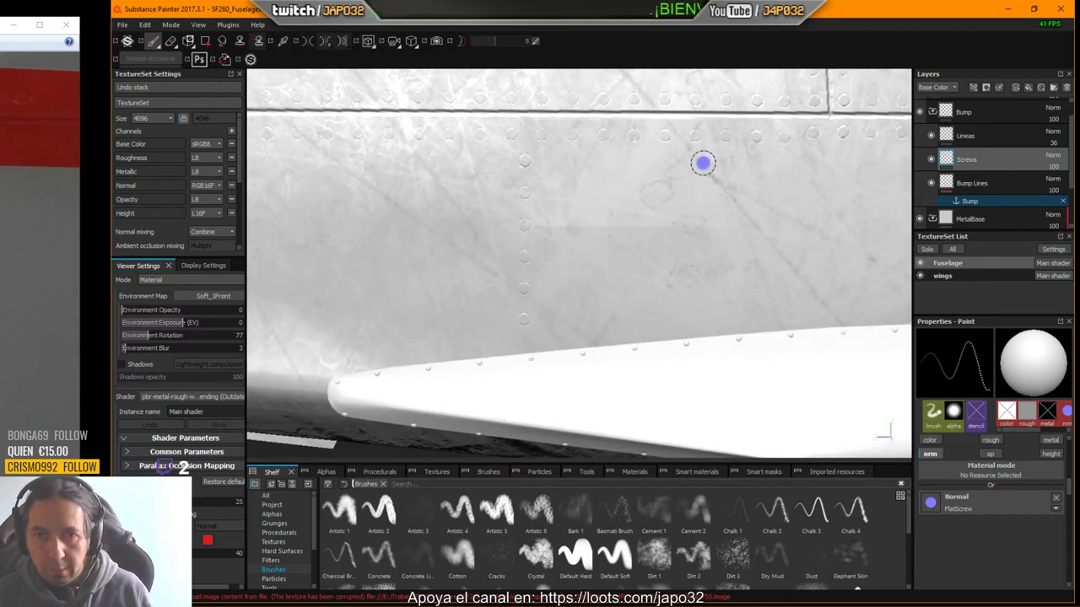
Step: Paint the forward vertical screw row parallel to the aft one, between the horizontal seam and the wing root fairing
{"action": "left_click", "coordinate": [703, 163]}
{"action": "left_click", "coordinate": [702, 319], "text": "shift"}
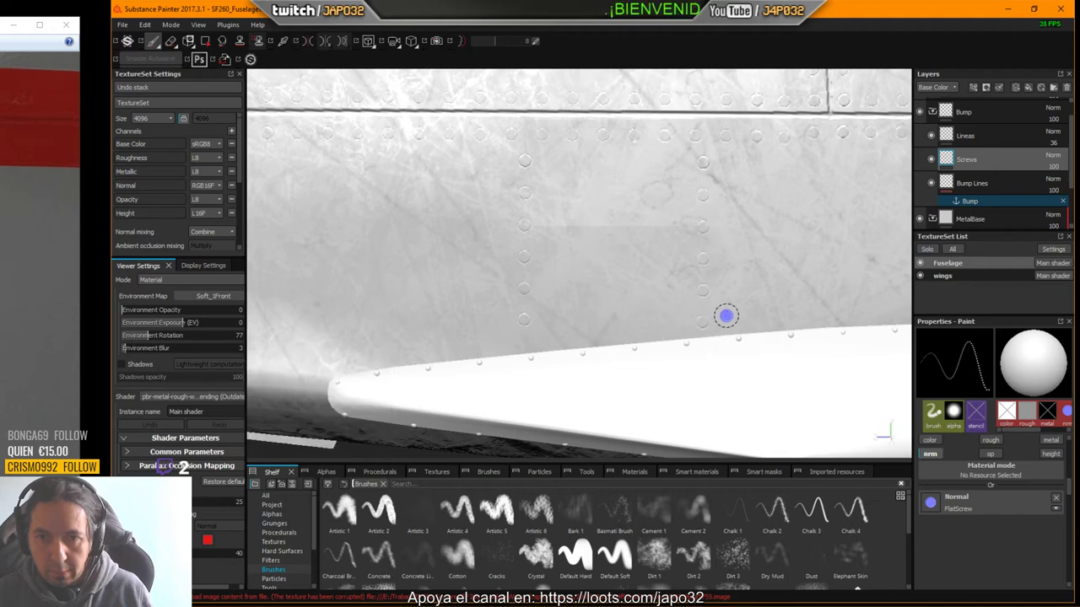
{"action": "left_click_drag", "start_coordinate": [726, 315], "coordinate": [785, 309], "text": "alt"}
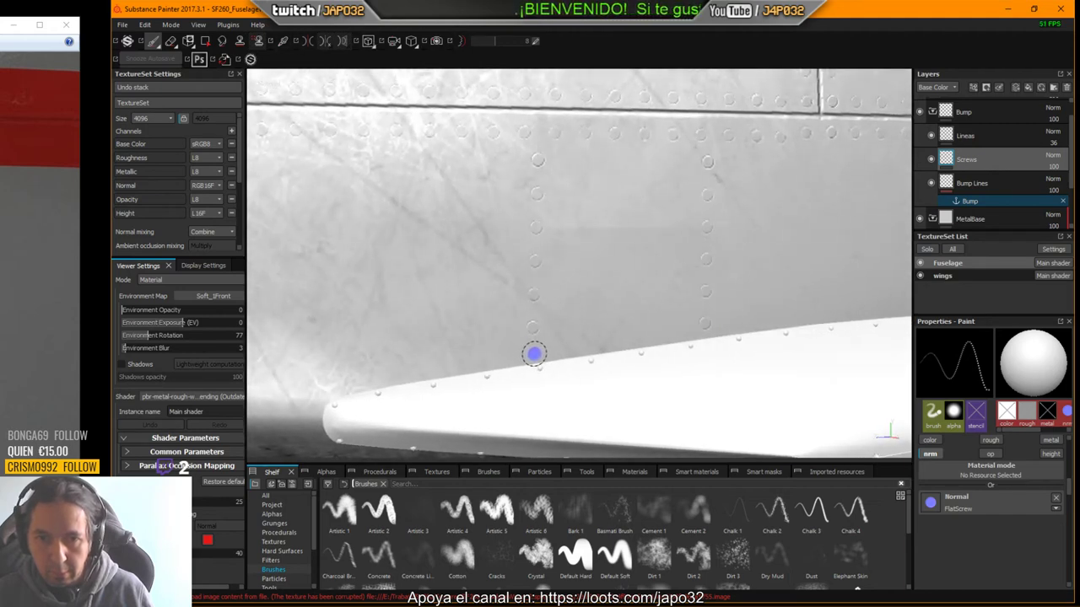
{"action": "mouse_move", "coordinate": [640, 336]}
{"action": "left_mouse_down", "text": "alt"}
{"action": "mouse_move", "coordinate": [667, 335]}
{"action": "mouse_move", "coordinate": [651, 342]}
{"action": "left_mouse_up", "text": "alt"}
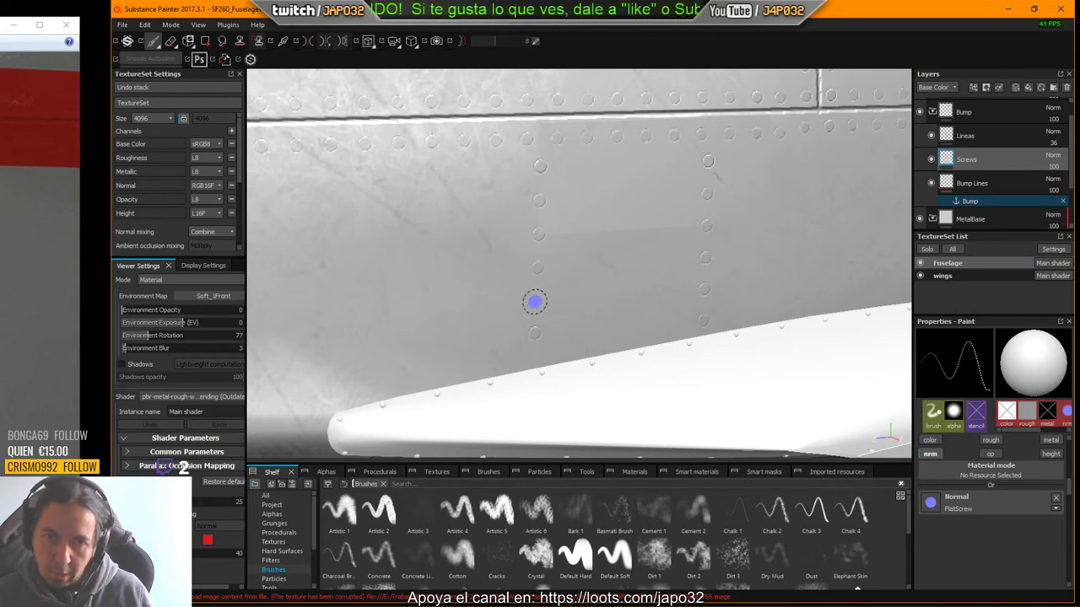
{"action": "mouse_move", "coordinate": [647, 340]}
{"action": "middle_mouse_down", "text": "alt"}
{"action": "mouse_move", "coordinate": [605, 379]}
{"action": "mouse_move", "coordinate": [568, 383]}
{"action": "middle_mouse_up", "text": "alt"}
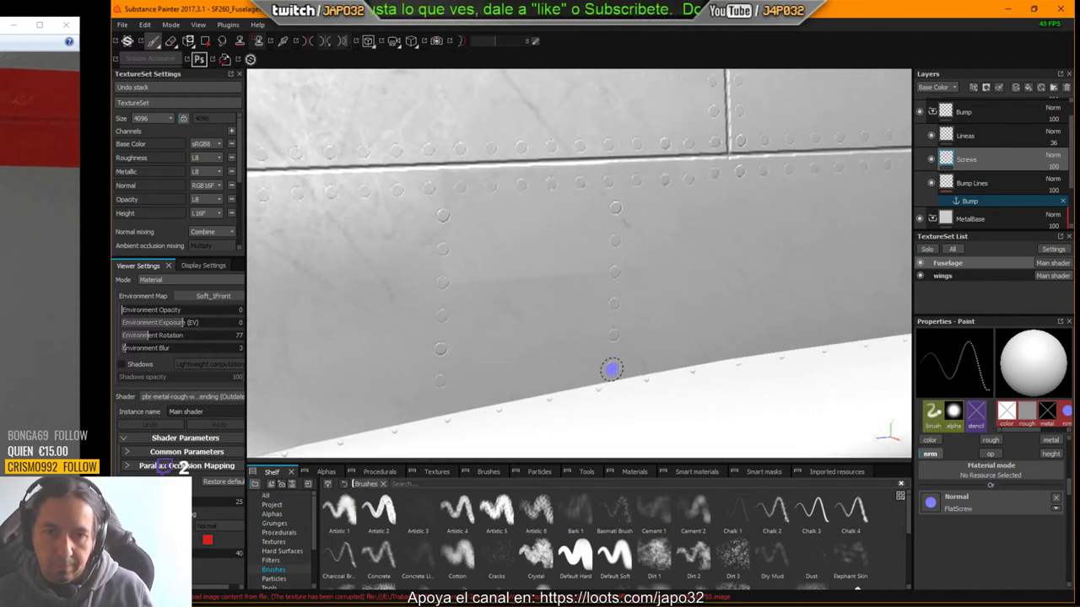
Step: Paint a vertical row of screws along each side of the short vertical seam above the wing root fairing
{"action": "right_click_drag", "start_coordinate": [612, 369], "coordinate": [296, 323], "text": "alt"}
{"action": "mouse_move", "coordinate": [562, 337]}
{"action": "left_mouse_down", "text": "alt"}
{"action": "mouse_move", "coordinate": [636, 357]}
{"action": "mouse_move", "coordinate": [638, 340]}
{"action": "mouse_move", "coordinate": [557, 335]}
{"action": "mouse_move", "coordinate": [672, 316]}
{"action": "mouse_move", "coordinate": [532, 296]}
{"action": "mouse_move", "coordinate": [568, 279]}
{"action": "mouse_move", "coordinate": [513, 265]}
{"action": "mouse_move", "coordinate": [709, 259]}
{"action": "mouse_move", "coordinate": [516, 262]}
{"action": "mouse_move", "coordinate": [711, 220]}
{"action": "mouse_move", "coordinate": [663, 200]}
{"action": "mouse_move", "coordinate": [650, 210]}
{"action": "left_mouse_up", "text": "alt"}
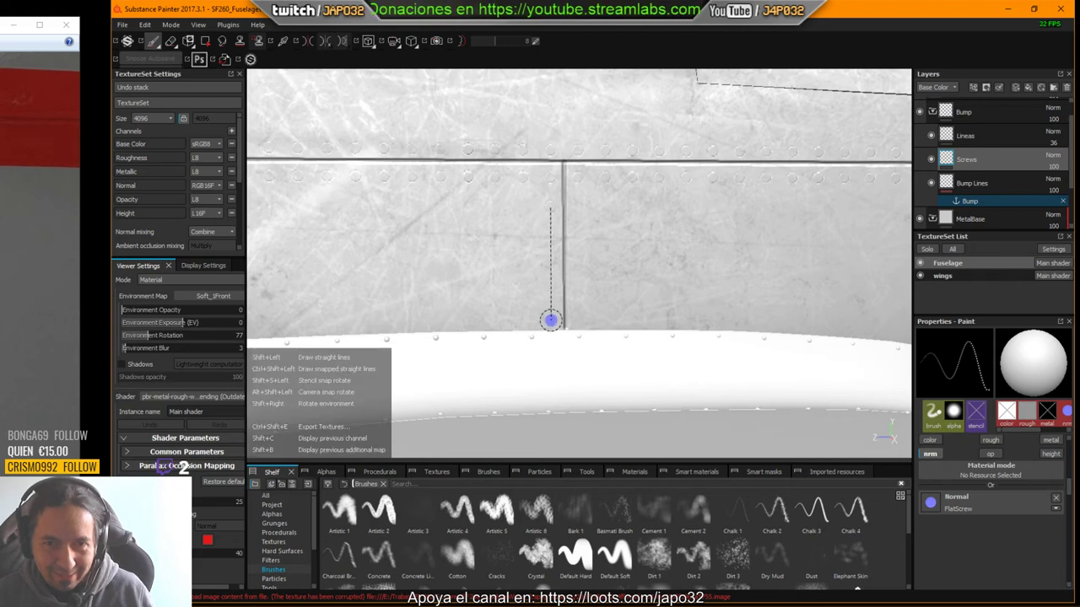
{"action": "left_click", "coordinate": [550, 319], "text": "shift"}
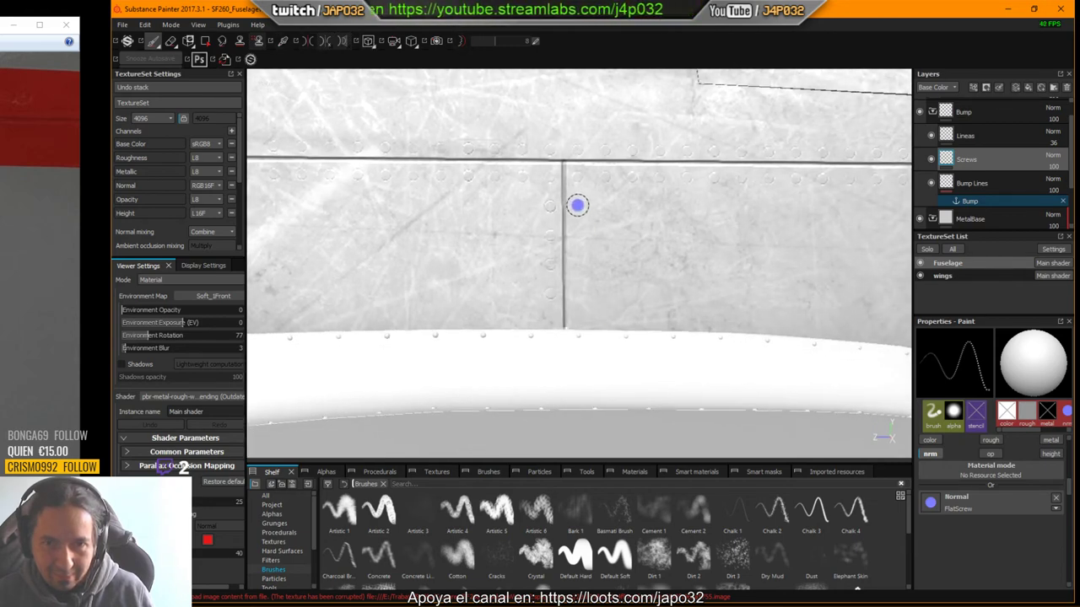
{"action": "left_click", "coordinate": [577, 207]}
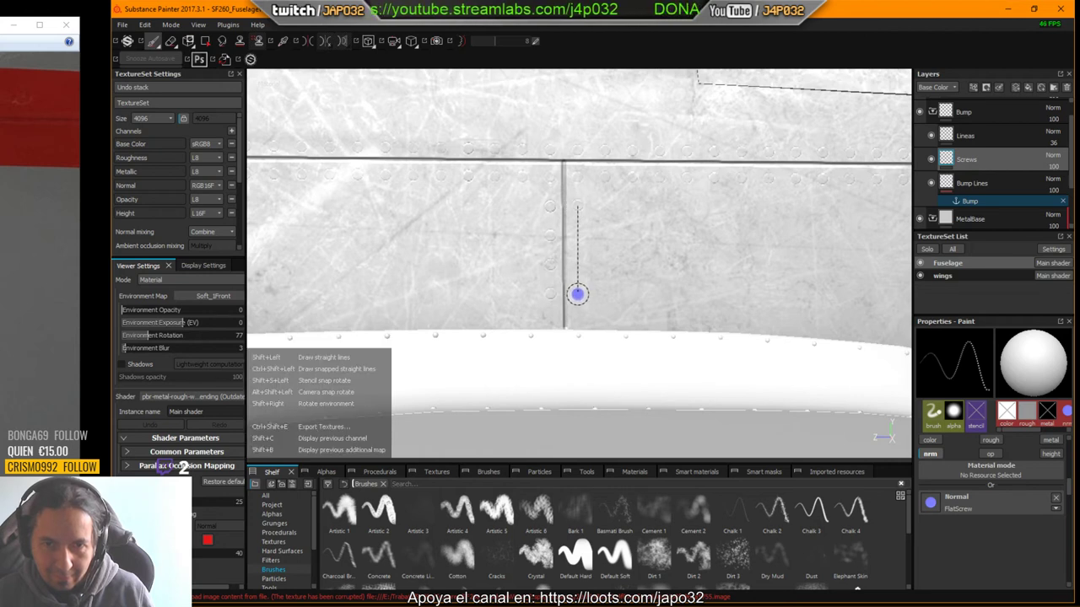
{"action": "left_click", "coordinate": [577, 297], "text": "shift"}
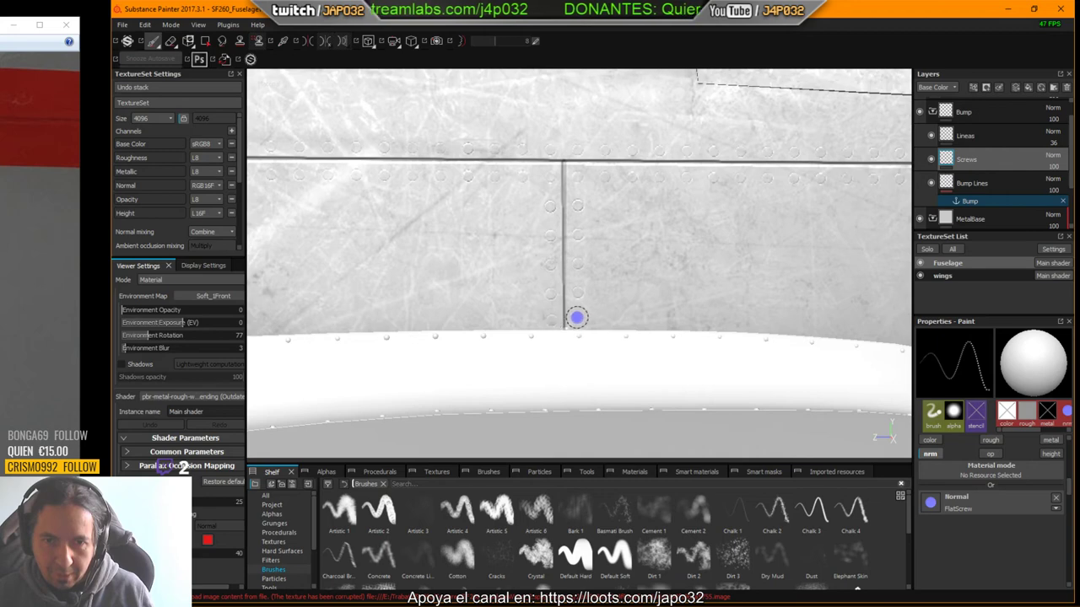
Step: Paint a slanted row of screws along the lower edge of the triangular recess on the fuselage side
{"action": "mouse_move", "coordinate": [577, 321]}
{"action": "left_mouse_down", "text": "alt"}
{"action": "mouse_move", "coordinate": [581, 284]}
{"action": "mouse_move", "coordinate": [703, 301]}
{"action": "mouse_move", "coordinate": [573, 184]}
{"action": "mouse_move", "coordinate": [675, 212]}
{"action": "mouse_move", "coordinate": [697, 188]}
{"action": "mouse_move", "coordinate": [664, 219]}
{"action": "left_mouse_up", "text": "alt"}
{"action": "mouse_move", "coordinate": [686, 233]}
{"action": "left_mouse_down", "text": "alt"}
{"action": "mouse_move", "coordinate": [509, 231]}
{"action": "mouse_move", "coordinate": [669, 241]}
{"action": "mouse_move", "coordinate": [646, 251]}
{"action": "mouse_move", "coordinate": [658, 260]}
{"action": "mouse_move", "coordinate": [549, 318]}
{"action": "mouse_move", "coordinate": [564, 273]}
{"action": "mouse_move", "coordinate": [540, 267]}
{"action": "mouse_move", "coordinate": [563, 267]}
{"action": "left_mouse_up", "text": "alt"}
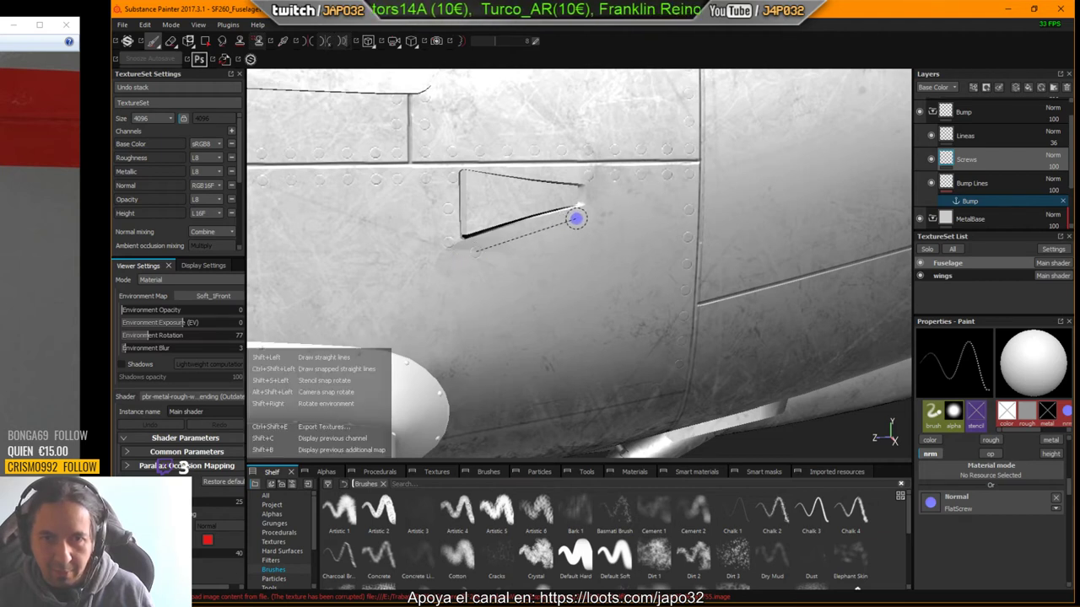
{"action": "left_click", "coordinate": [583, 218], "text": "shift"}
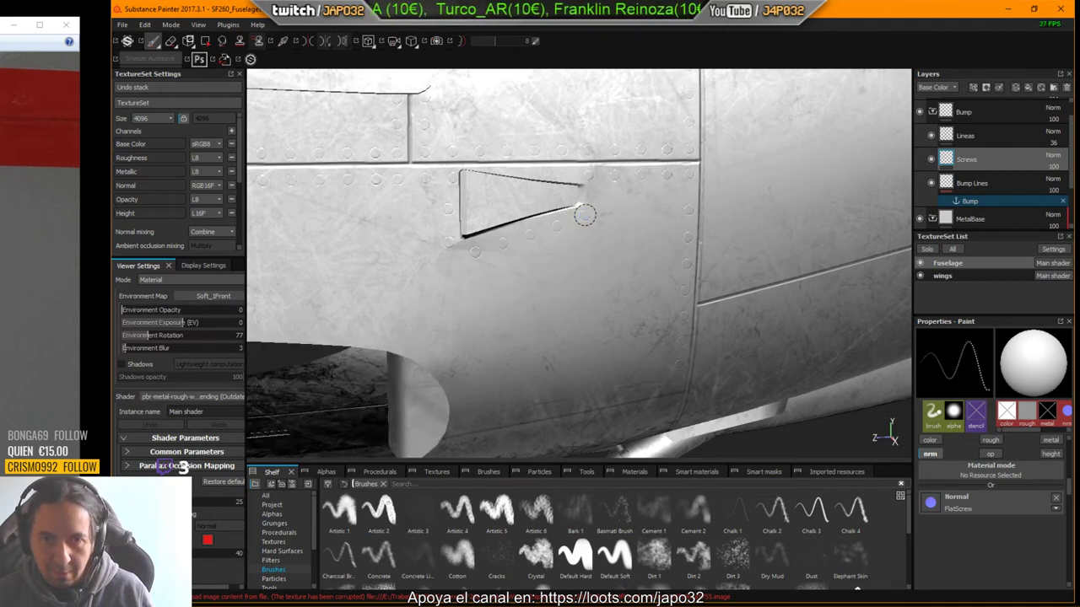
Step: Examine the wing root, fuselage sides and fin base for missing screws under changed environment lighting
{"action": "mouse_move", "coordinate": [629, 261]}
{"action": "left_mouse_down", "text": "alt"}
{"action": "mouse_move", "coordinate": [568, 277]}
{"action": "mouse_move", "coordinate": [608, 282]}
{"action": "mouse_move", "coordinate": [618, 360]}
{"action": "mouse_move", "coordinate": [634, 345]}
{"action": "mouse_move", "coordinate": [593, 351]}
{"action": "mouse_move", "coordinate": [624, 338]}
{"action": "mouse_move", "coordinate": [551, 290]}
{"action": "mouse_move", "coordinate": [482, 212]}
{"action": "mouse_move", "coordinate": [611, 270]}
{"action": "left_mouse_up", "text": "alt"}
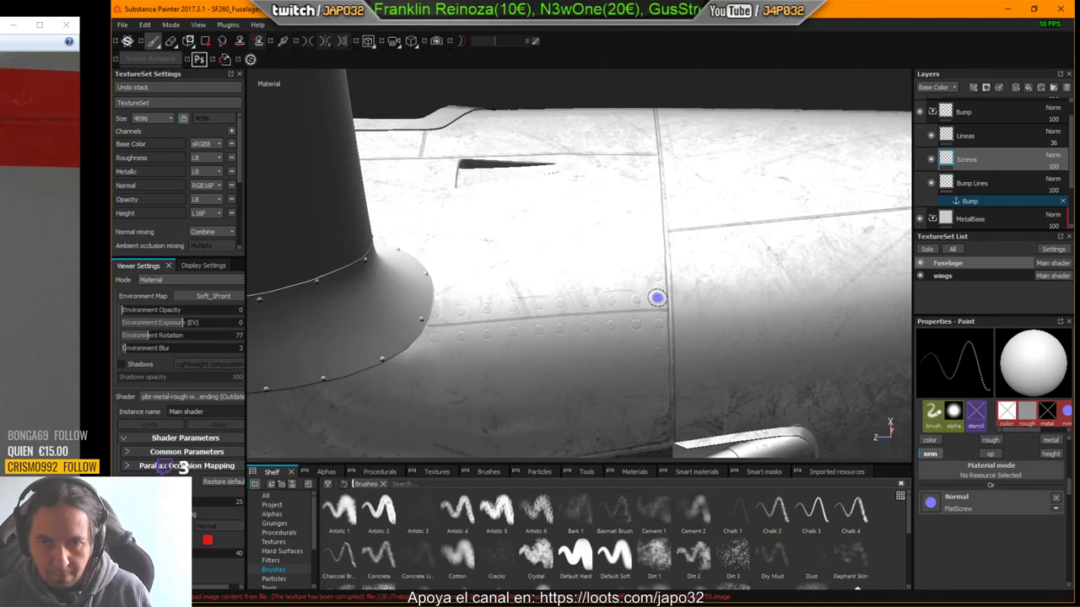
{"action": "mouse_move", "coordinate": [534, 362]}
{"action": "left_mouse_down", "text": "alt"}
{"action": "mouse_move", "coordinate": [543, 347]}
{"action": "mouse_move", "coordinate": [520, 379]}
{"action": "mouse_move", "coordinate": [732, 334]}
{"action": "mouse_move", "coordinate": [602, 378]}
{"action": "mouse_move", "coordinate": [615, 424]}
{"action": "mouse_move", "coordinate": [638, 403]}
{"action": "mouse_move", "coordinate": [551, 340]}
{"action": "mouse_move", "coordinate": [402, 309]}
{"action": "mouse_move", "coordinate": [658, 301]}
{"action": "mouse_move", "coordinate": [475, 281]}
{"action": "mouse_move", "coordinate": [489, 366]}
{"action": "mouse_move", "coordinate": [431, 312]}
{"action": "mouse_move", "coordinate": [402, 260]}
{"action": "mouse_move", "coordinate": [428, 267]}
{"action": "left_mouse_up", "text": "alt"}
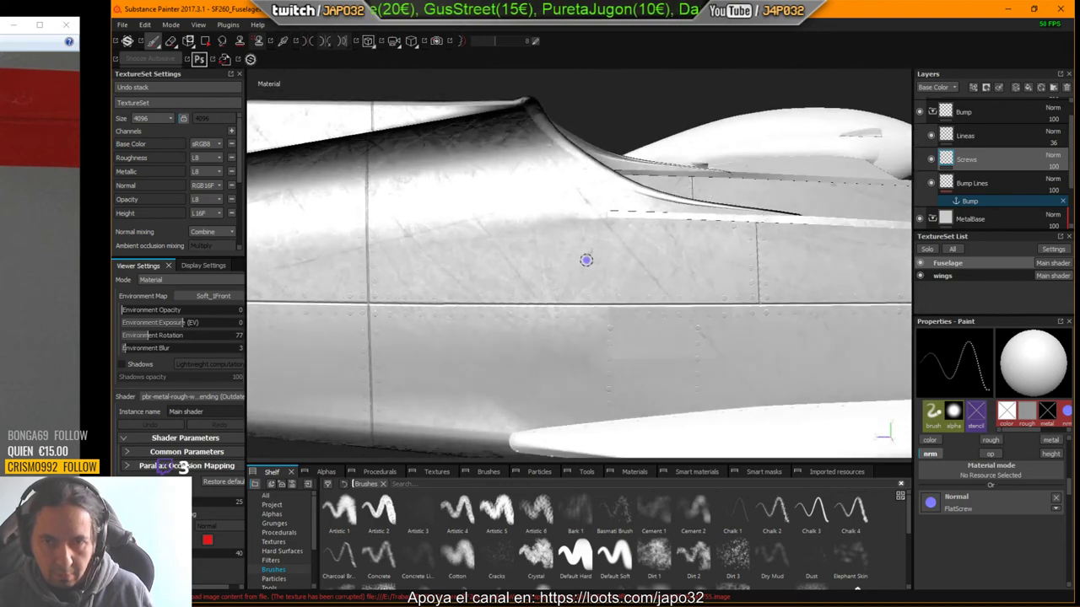
{"action": "left_click_drag", "start_coordinate": [586, 260], "coordinate": [641, 278], "text": "alt"}
{"action": "left_click_drag", "start_coordinate": [282, 340], "coordinate": [757, 308], "text": "alt"}
{"action": "right_click_drag", "start_coordinate": [679, 335], "coordinate": [525, 349], "text": "shift"}
{"action": "middle_click_drag", "start_coordinate": [525, 349], "coordinate": [624, 333], "text": "alt"}
{"action": "right_click_drag", "start_coordinate": [548, 325], "coordinate": [397, 352], "text": "alt"}
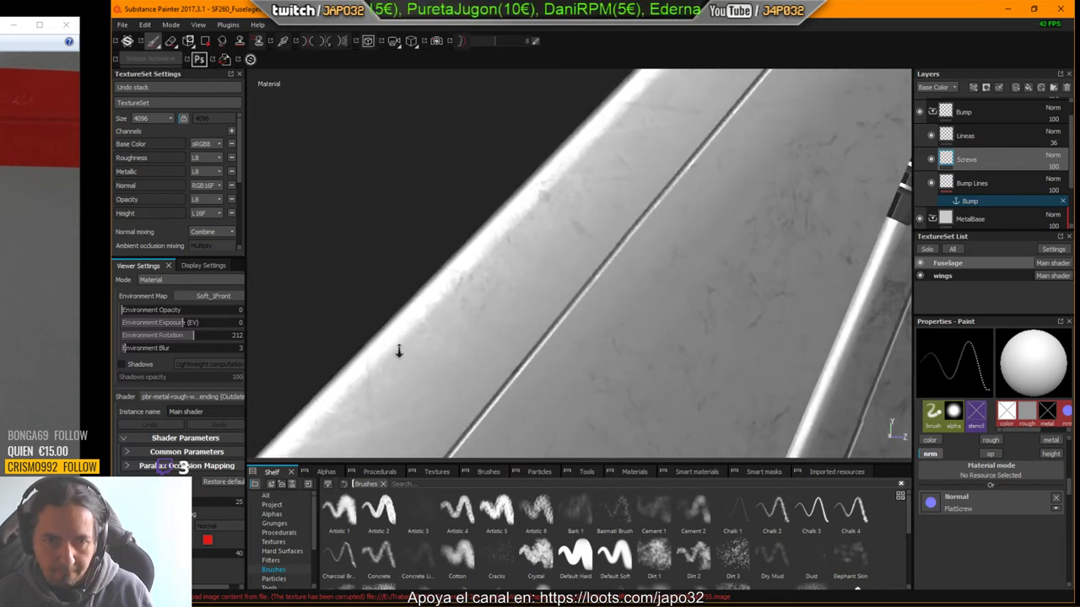
{"action": "mouse_move", "coordinate": [398, 351]}
{"action": "middle_mouse_down", "text": "alt"}
{"action": "mouse_move", "coordinate": [675, 178]}
{"action": "mouse_move", "coordinate": [788, 4]}
{"action": "middle_mouse_up", "text": "alt"}
{"action": "middle_click_drag", "start_coordinate": [635, 361], "coordinate": [641, 232], "text": "alt"}
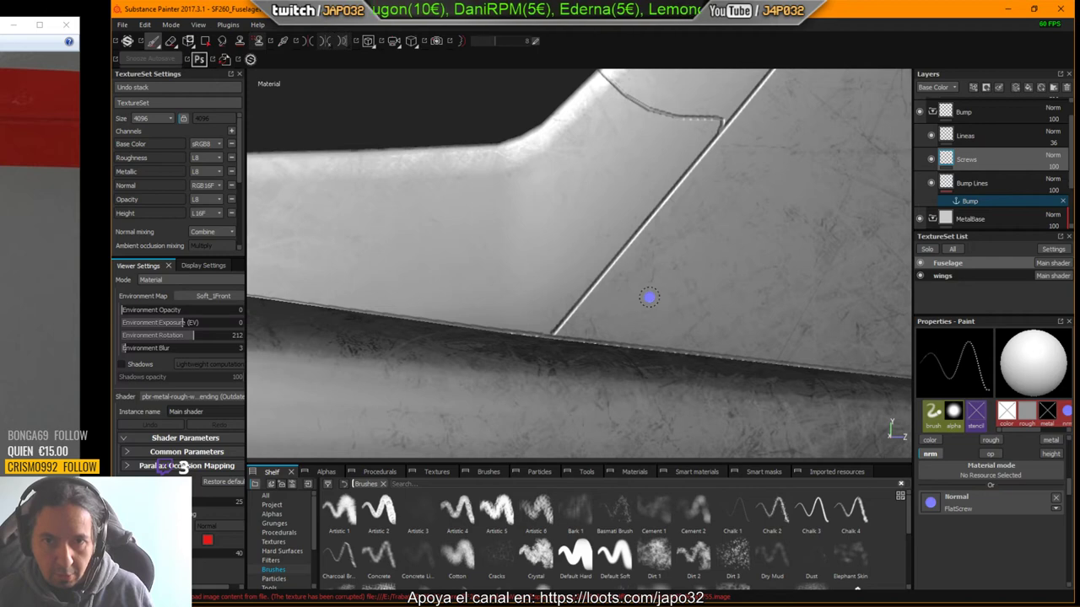
{"action": "left_click_drag", "start_coordinate": [648, 297], "coordinate": [585, 272], "text": "alt"}
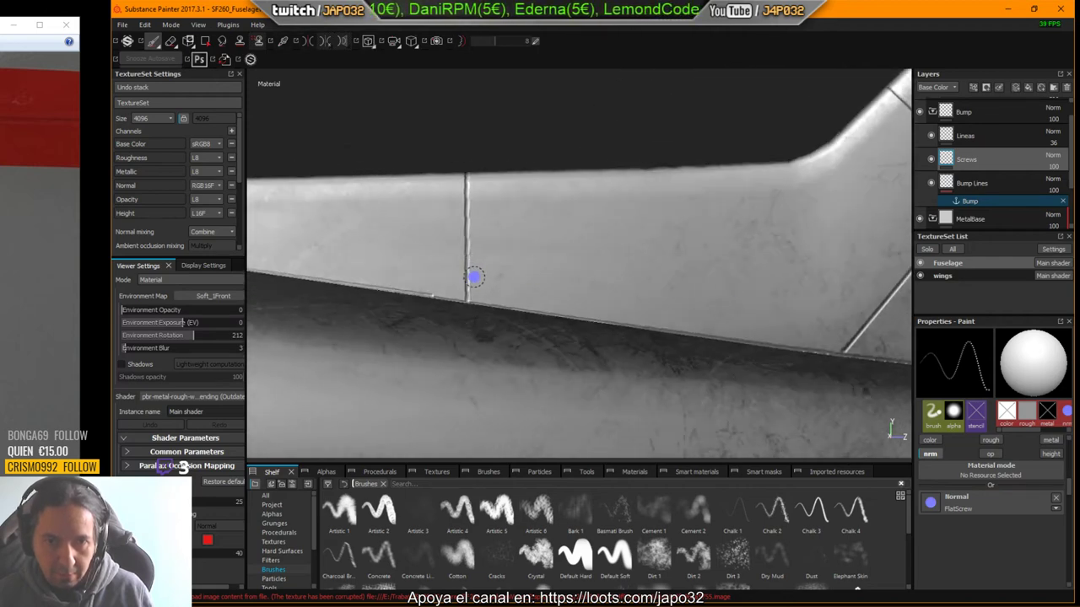
{"action": "left_click_drag", "start_coordinate": [475, 277], "coordinate": [600, 143], "text": "alt"}
{"action": "left_click_drag", "start_coordinate": [616, 372], "coordinate": [547, 234], "text": "alt"}
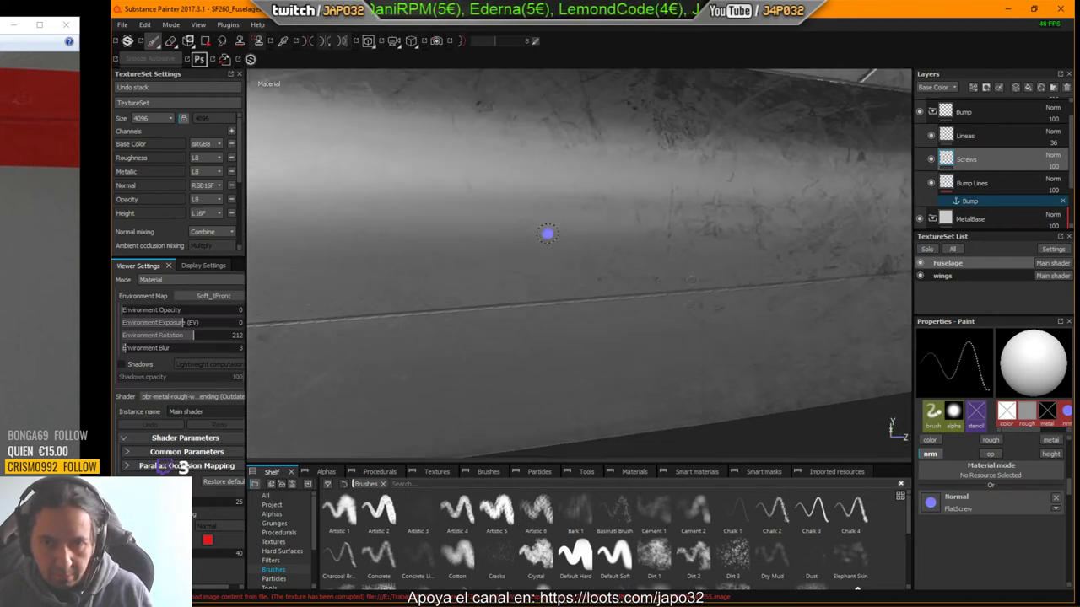
Step: Rotate the environment lighting to 241 and add one screw at the aft end of the row below the cockpit sill
{"action": "right_click_drag", "start_coordinate": [547, 234], "coordinate": [591, 254], "text": "shift"}
{"action": "left_click_drag", "start_coordinate": [509, 267], "coordinate": [687, 248], "text": "alt"}
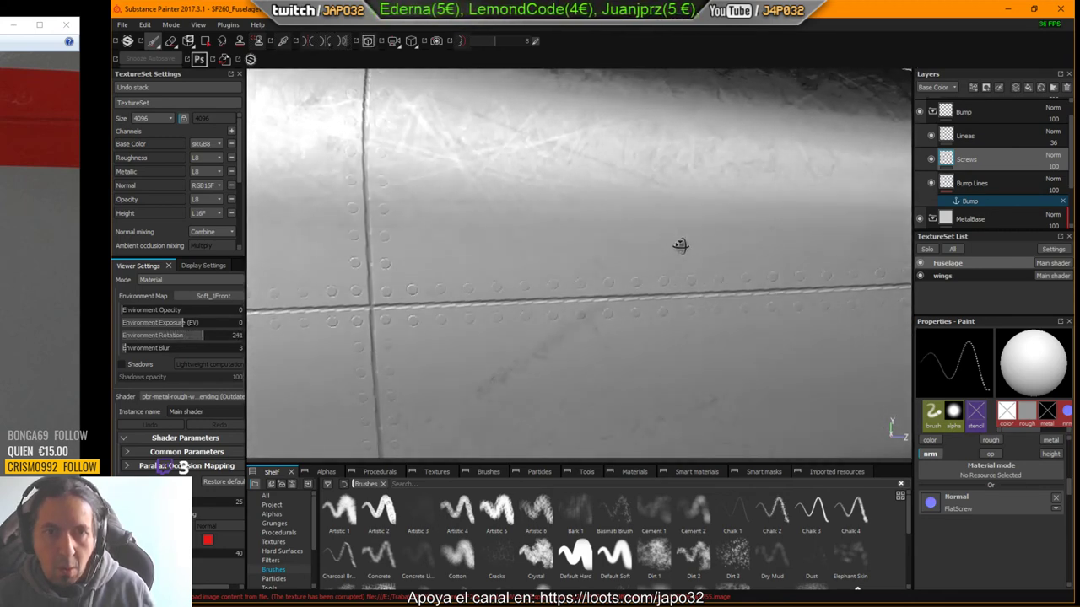
{"action": "mouse_move", "coordinate": [718, 216]}
{"action": "left_mouse_down", "text": "alt"}
{"action": "mouse_move", "coordinate": [624, 294]}
{"action": "mouse_move", "coordinate": [447, 372]}
{"action": "mouse_move", "coordinate": [393, 304]}
{"action": "mouse_move", "coordinate": [610, 279]}
{"action": "mouse_move", "coordinate": [706, 256]}
{"action": "mouse_move", "coordinate": [618, 257]}
{"action": "left_mouse_up", "text": "alt"}
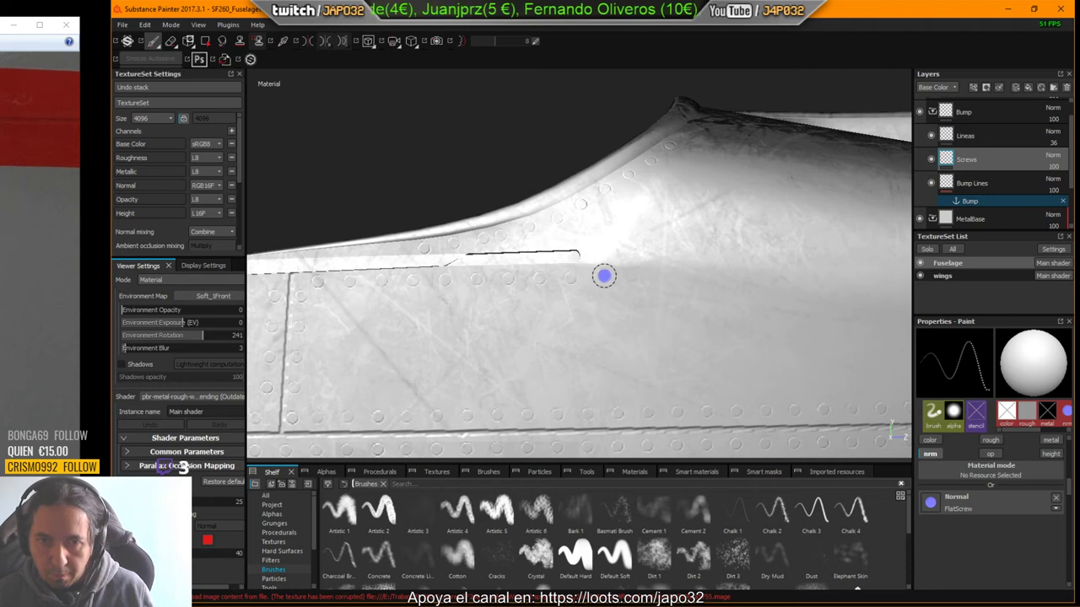
{"action": "key", "text": "shift"}
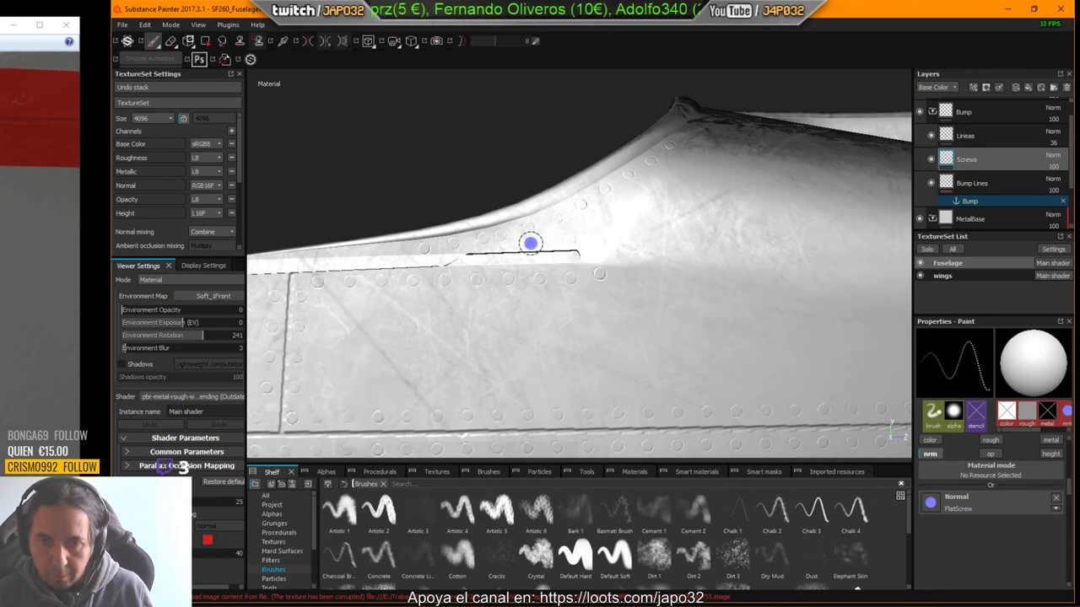
Step: Paint a straight vertical row of screws down the aft fuselage side from below the horizontal seam
{"action": "mouse_move", "coordinate": [531, 243]}
{"action": "left_mouse_down", "text": "alt"}
{"action": "mouse_move", "coordinate": [624, 316]}
{"action": "mouse_move", "coordinate": [610, 349]}
{"action": "mouse_move", "coordinate": [450, 289]}
{"action": "mouse_move", "coordinate": [562, 363]}
{"action": "mouse_move", "coordinate": [549, 349]}
{"action": "mouse_move", "coordinate": [740, 317]}
{"action": "mouse_move", "coordinate": [805, 340]}
{"action": "mouse_move", "coordinate": [624, 337]}
{"action": "mouse_move", "coordinate": [680, 298]}
{"action": "mouse_move", "coordinate": [387, 278]}
{"action": "mouse_move", "coordinate": [561, 321]}
{"action": "mouse_move", "coordinate": [555, 292]}
{"action": "mouse_move", "coordinate": [529, 339]}
{"action": "mouse_move", "coordinate": [535, 359]}
{"action": "mouse_move", "coordinate": [552, 312]}
{"action": "mouse_move", "coordinate": [545, 292]}
{"action": "mouse_move", "coordinate": [532, 336]}
{"action": "mouse_move", "coordinate": [627, 335]}
{"action": "mouse_move", "coordinate": [591, 402]}
{"action": "mouse_move", "coordinate": [667, 224]}
{"action": "mouse_move", "coordinate": [663, 207]}
{"action": "mouse_move", "coordinate": [650, 218]}
{"action": "left_mouse_up", "text": "alt"}
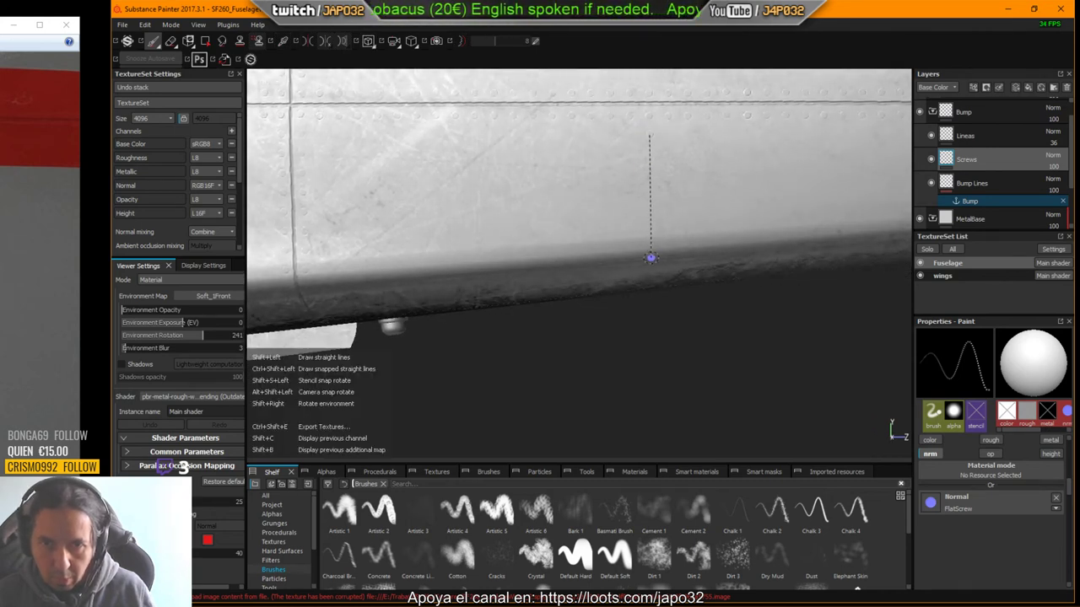
{"action": "mouse_move", "coordinate": [658, 274]}
{"action": "left_mouse_down", "text": "alt"}
{"action": "mouse_move", "coordinate": [675, 266]}
{"action": "mouse_move", "coordinate": [677, 232]}
{"action": "mouse_move", "coordinate": [654, 279]}
{"action": "left_mouse_up", "text": "alt"}
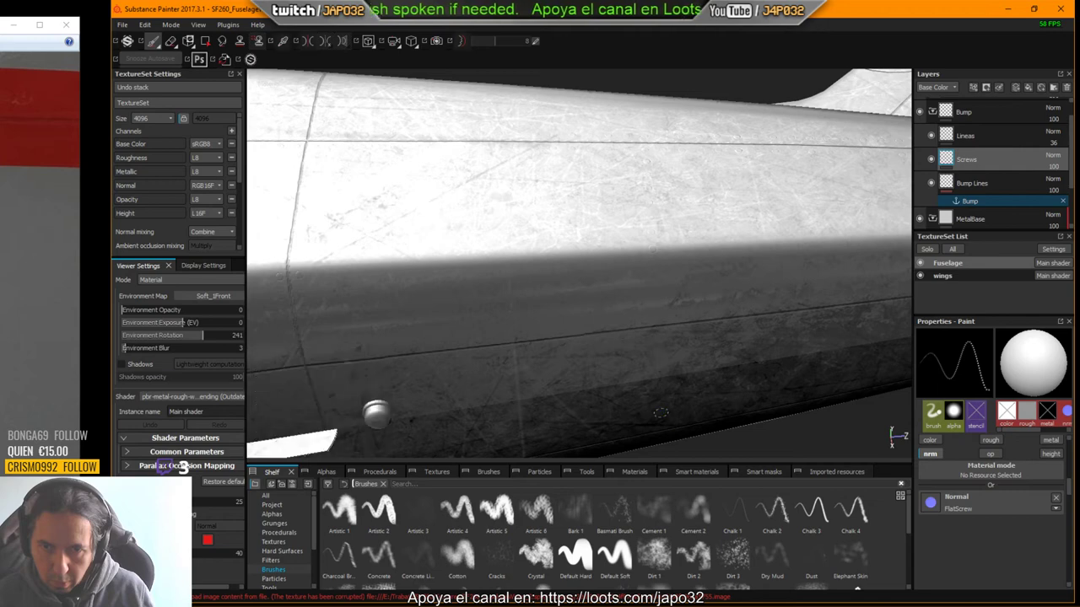
Step: Rotate the environment lighting to 299 and continue the vertical screw row across the seam on the fuselage underside
{"action": "left_click_drag", "start_coordinate": [673, 430], "coordinate": [673, 322], "text": "alt"}
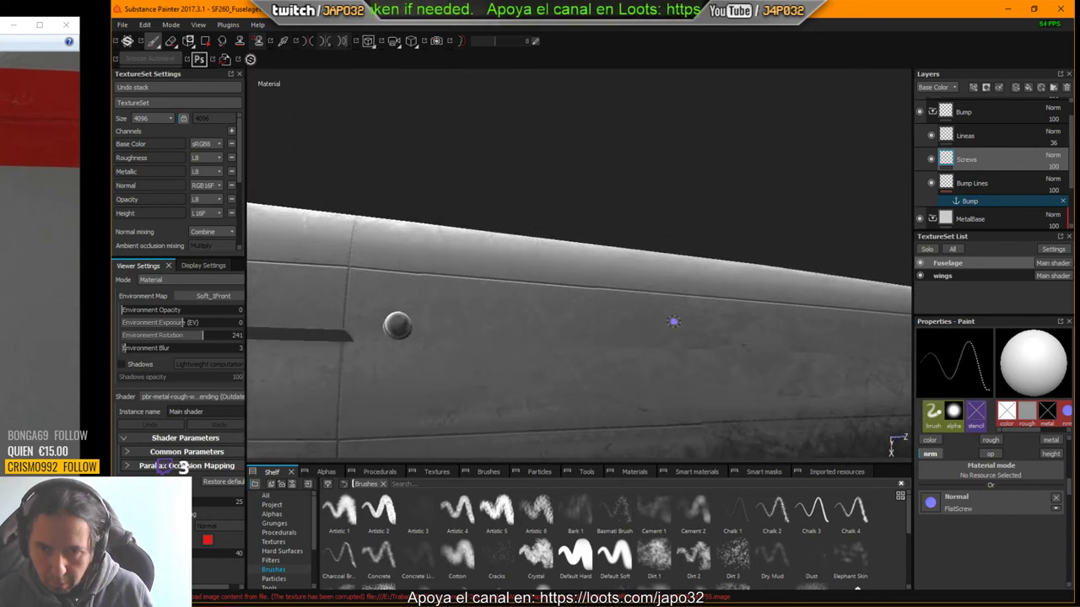
{"action": "right_click_drag", "start_coordinate": [683, 379], "coordinate": [701, 381], "text": "shift"}
{"action": "mouse_move", "coordinate": [701, 381]}
{"action": "left_mouse_down", "text": "alt"}
{"action": "mouse_move", "coordinate": [701, 400]}
{"action": "mouse_move", "coordinate": [698, 391]}
{"action": "left_mouse_up", "text": "alt"}
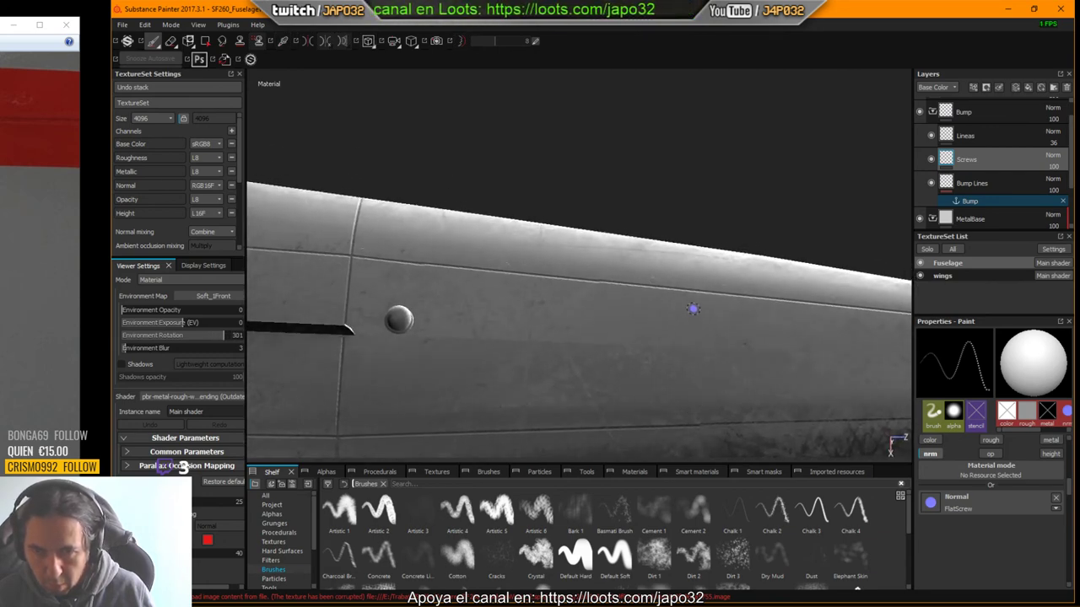
{"action": "mouse_move", "coordinate": [694, 309]}
{"action": "right_mouse_down", "text": "ctrl"}
{"action": "mouse_move", "coordinate": [662, 301]}
{"action": "mouse_move", "coordinate": [706, 306]}
{"action": "mouse_move", "coordinate": [732, 197]}
{"action": "mouse_move", "coordinate": [701, 214]}
{"action": "mouse_move", "coordinate": [580, 235]}
{"action": "right_mouse_up", "text": "ctrl"}
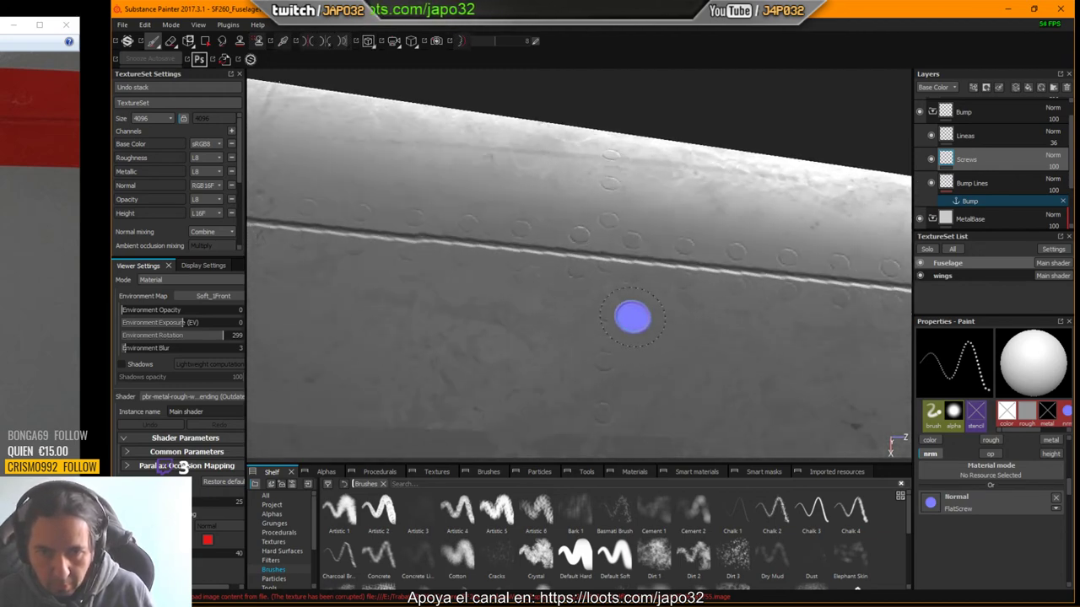
{"action": "right_click_drag", "start_coordinate": [631, 317], "coordinate": [603, 316], "text": "ctrl"}
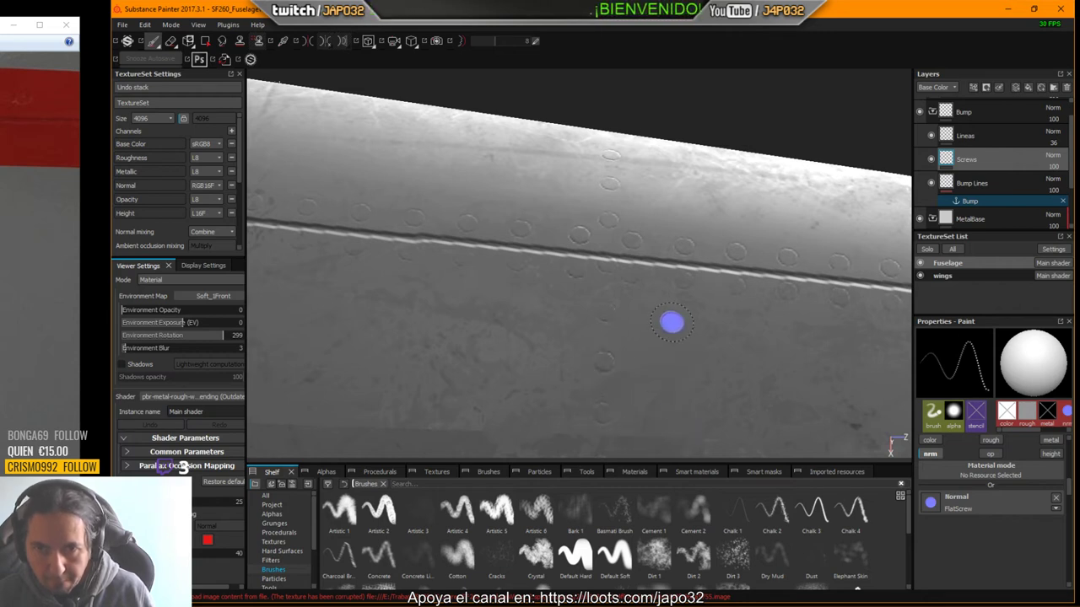
Step: Erase the unwanted screw just below the underside seam, check the rest of the row and switch back to the paint brush
{"action": "left_click", "coordinate": [172, 42]}
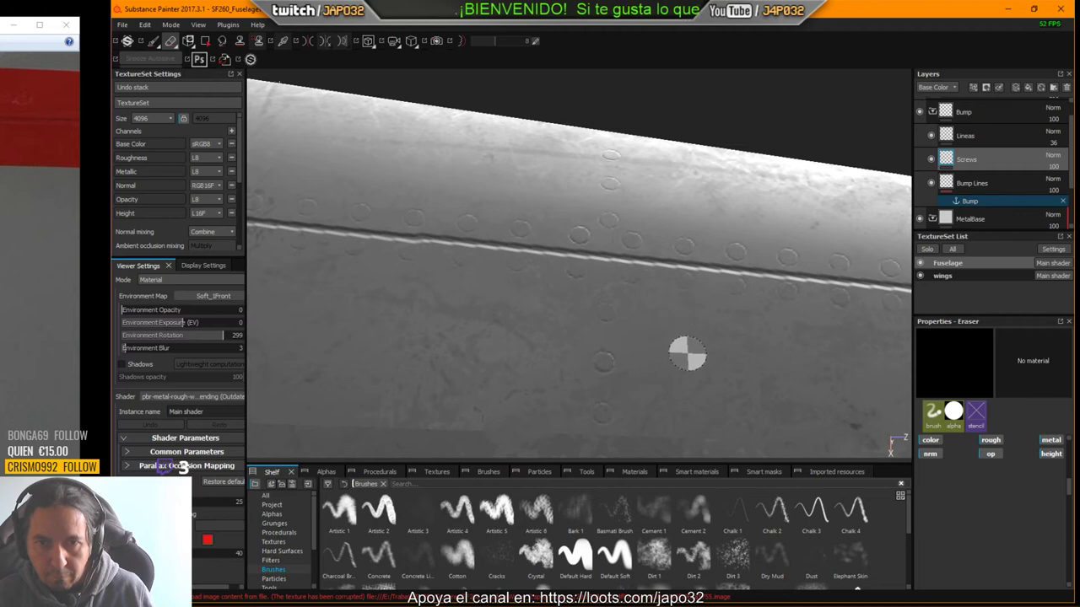
{"action": "middle_click_drag", "start_coordinate": [699, 394], "coordinate": [667, 208], "text": "alt"}
{"action": "middle_click_drag", "start_coordinate": [708, 309], "coordinate": [710, 166], "text": "alt"}
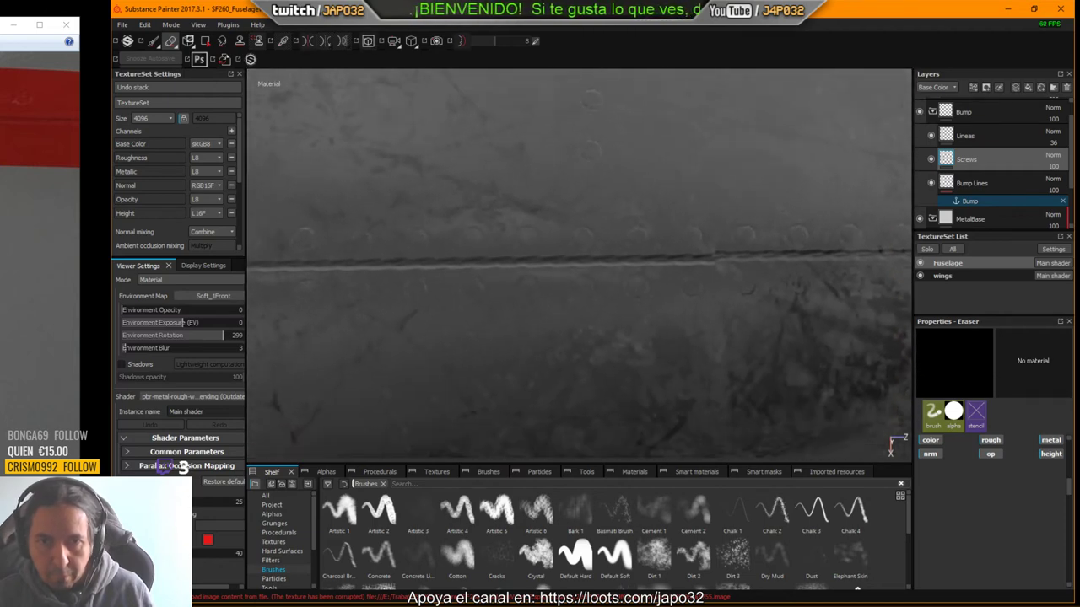
{"action": "mouse_move", "coordinate": [666, 262]}
{"action": "left_mouse_down", "text": "alt"}
{"action": "mouse_move", "coordinate": [674, 234]}
{"action": "mouse_move", "coordinate": [658, 241]}
{"action": "mouse_move", "coordinate": [645, 325]}
{"action": "mouse_move", "coordinate": [619, 313]}
{"action": "mouse_move", "coordinate": [549, 330]}
{"action": "mouse_move", "coordinate": [472, 270]}
{"action": "left_mouse_up", "text": "alt"}
{"action": "left_click", "coordinate": [151, 41]}
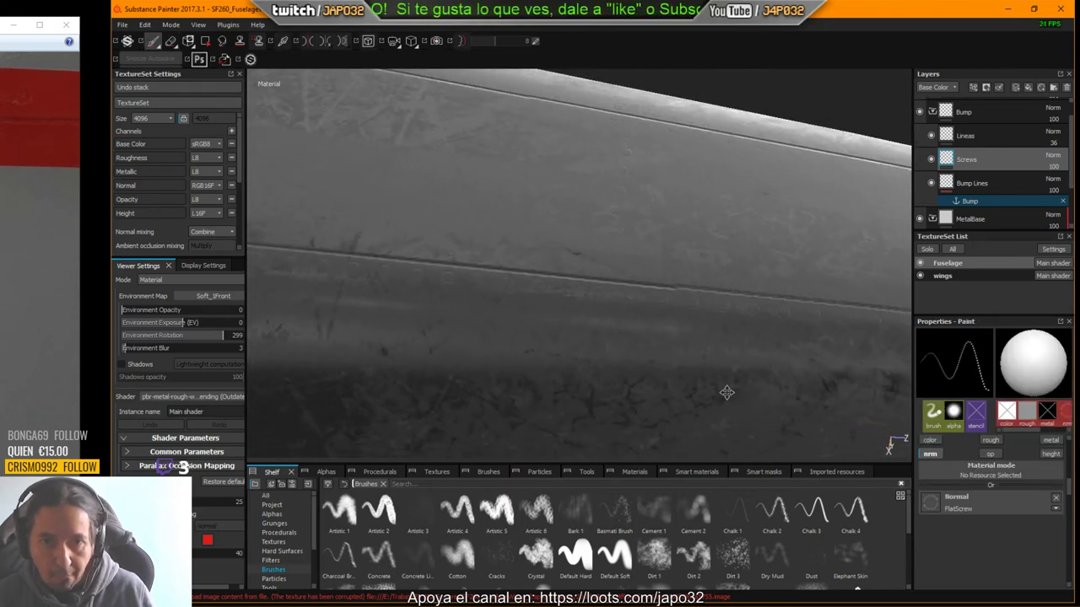
Step: Rotate the environment lighting to 11 and paint the matching vertical screw row up the opposite aft fuselage side
{"action": "left_click_drag", "start_coordinate": [555, 374], "coordinate": [704, 296], "text": "alt"}
{"action": "right_click_drag", "start_coordinate": [678, 298], "coordinate": [622, 302], "text": "shift"}
{"action": "mouse_move", "coordinate": [633, 303]}
{"action": "left_mouse_down", "text": "alt"}
{"action": "mouse_move", "coordinate": [571, 294]}
{"action": "mouse_move", "coordinate": [815, 368]}
{"action": "mouse_move", "coordinate": [1019, 527]}
{"action": "mouse_move", "coordinate": [1024, 510]}
{"action": "mouse_move", "coordinate": [814, 389]}
{"action": "mouse_move", "coordinate": [632, 262]}
{"action": "mouse_move", "coordinate": [617, 149]}
{"action": "mouse_move", "coordinate": [615, 180]}
{"action": "mouse_move", "coordinate": [689, 165]}
{"action": "left_mouse_up", "text": "alt"}
{"action": "right_click_drag", "start_coordinate": [689, 165], "coordinate": [684, 193], "text": "shift"}
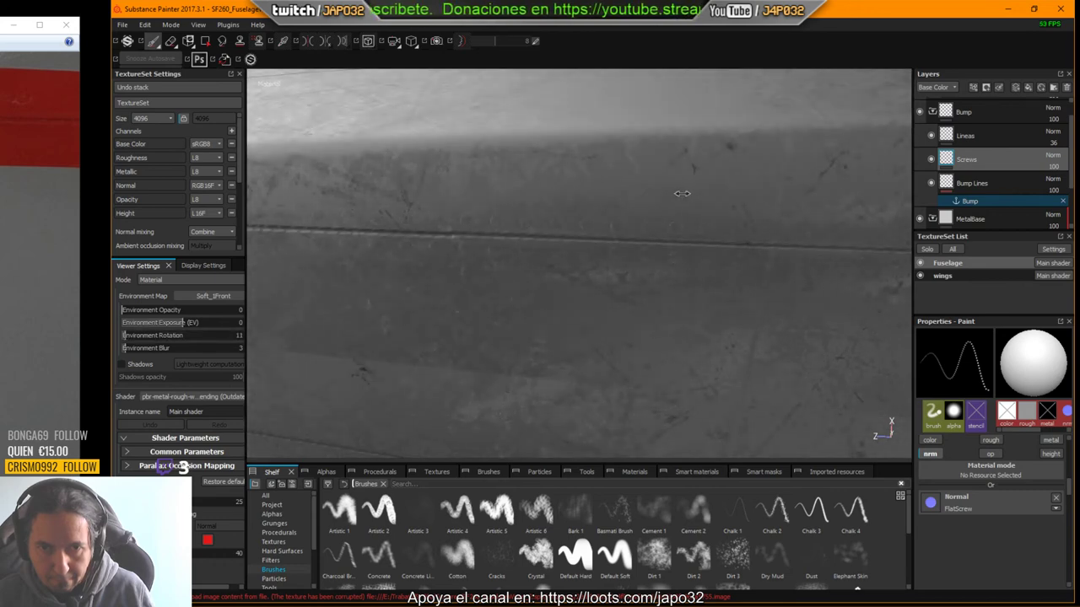
{"action": "middle_click_drag", "start_coordinate": [683, 195], "coordinate": [694, 269], "text": "alt"}
{"action": "left_click_drag", "start_coordinate": [693, 269], "coordinate": [689, 286], "text": "alt"}
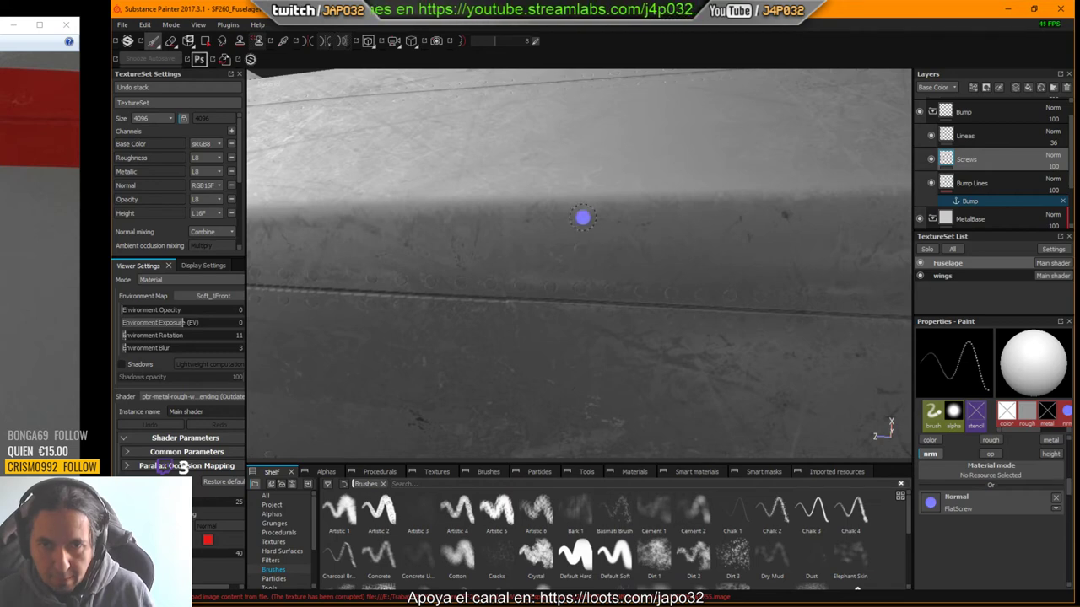
{"action": "left_click_drag", "start_coordinate": [586, 156], "coordinate": [637, 314], "text": "alt"}
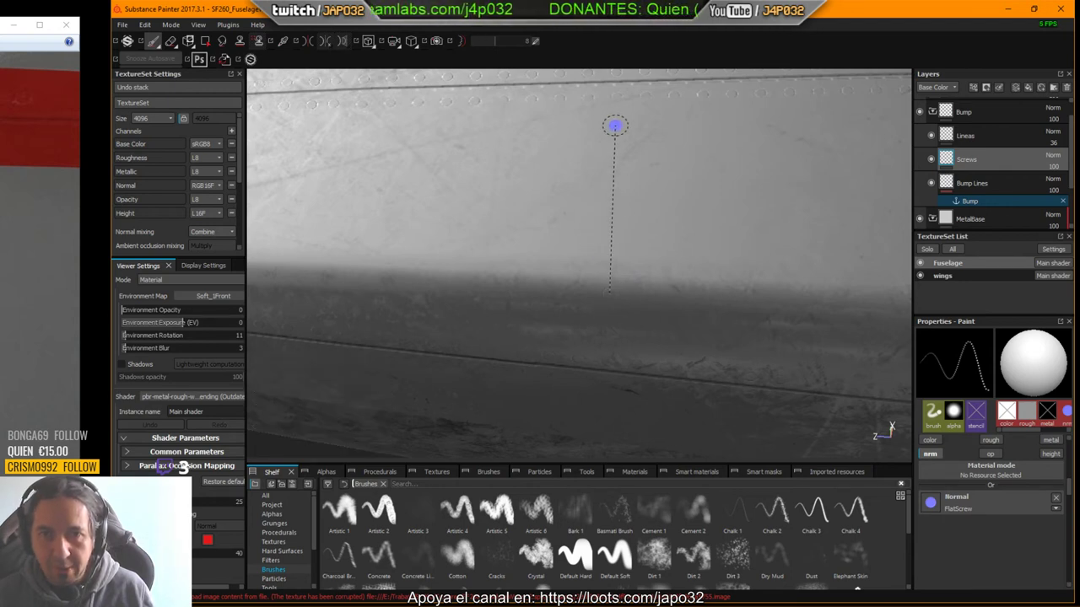
{"action": "left_click", "coordinate": [614, 118], "text": "shift"}
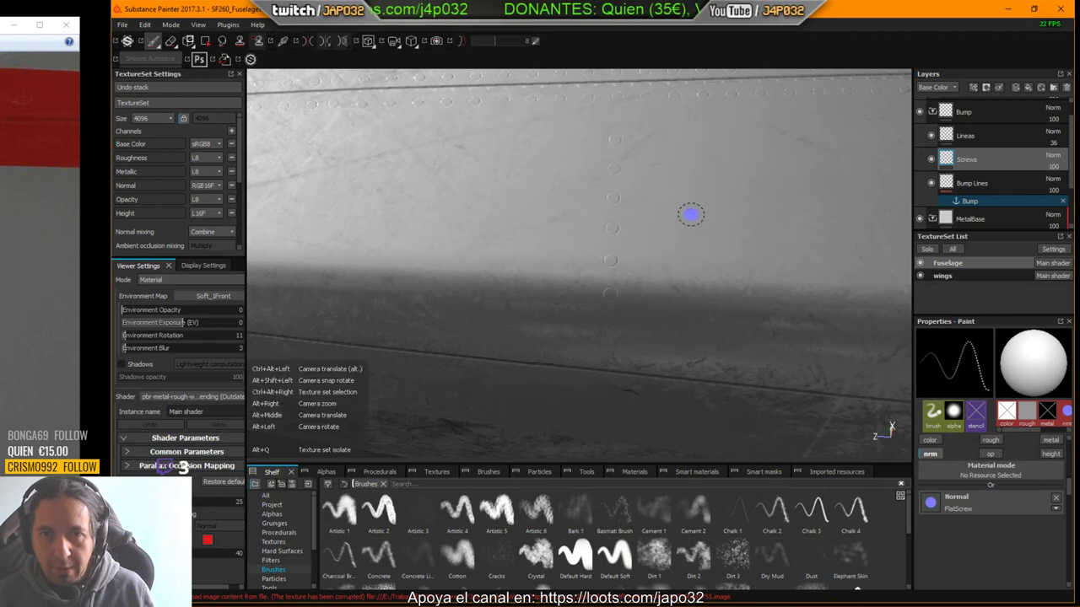
Step: Extend the upper end of that vertical row with a screw just below the horizontal seam
{"action": "left_click_drag", "start_coordinate": [692, 212], "coordinate": [701, 298], "text": "alt"}
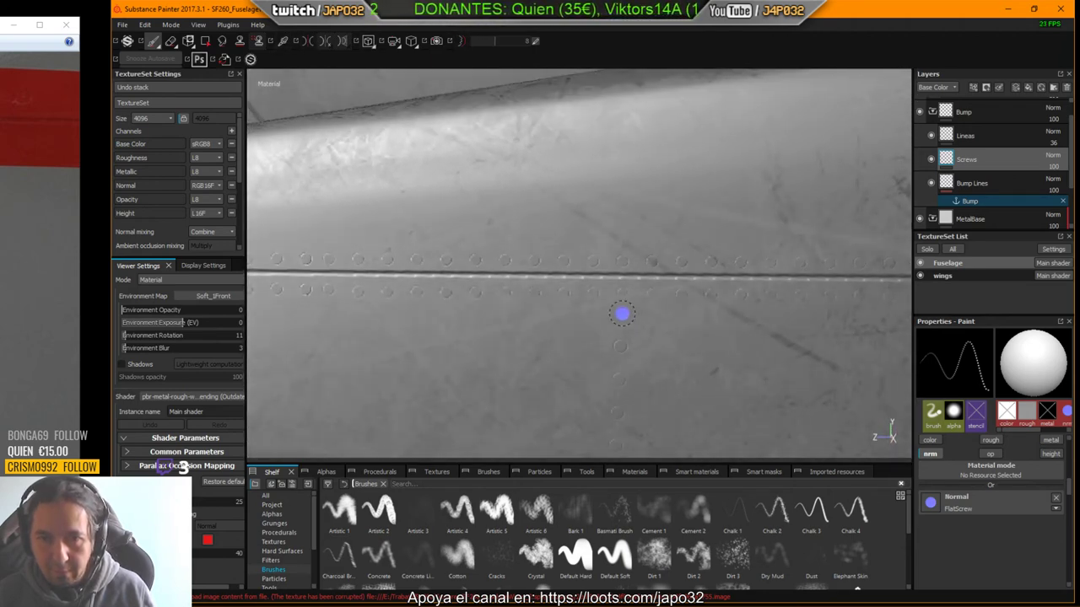
{"action": "left_click_drag", "start_coordinate": [687, 401], "coordinate": [696, 323], "text": "alt"}
{"action": "middle_click_drag", "start_coordinate": [746, 396], "coordinate": [677, 305], "text": "alt"}
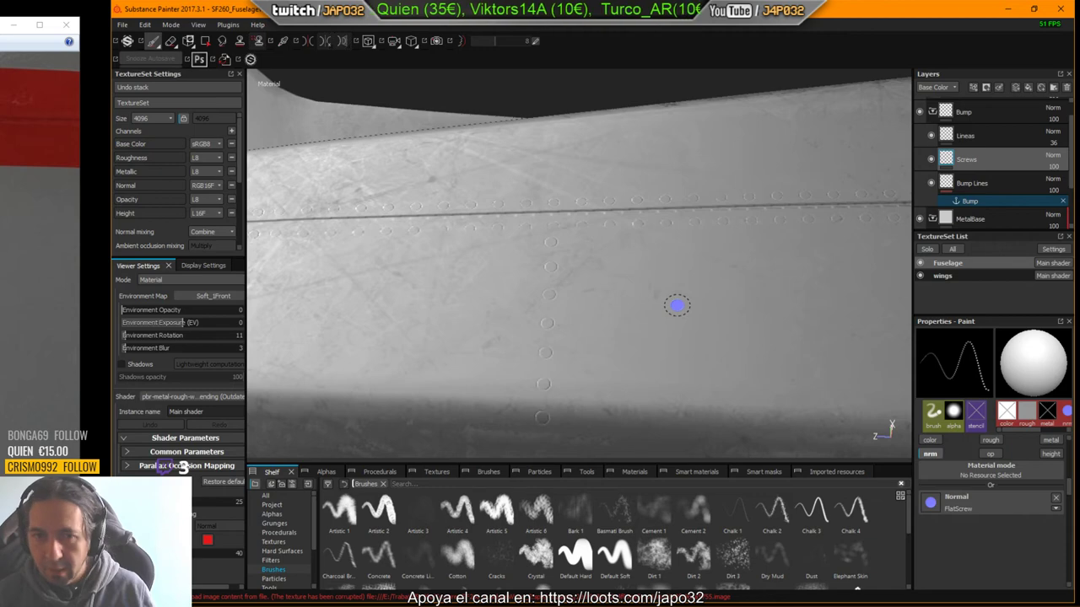
Step: Repaint the faint screws along the lower side of the horizontal seam, both fore and aft of the vertical row
{"action": "left_click_drag", "start_coordinate": [676, 305], "coordinate": [689, 349], "text": "alt"}
{"action": "middle_click_drag", "start_coordinate": [568, 166], "coordinate": [586, 268], "text": "alt"}
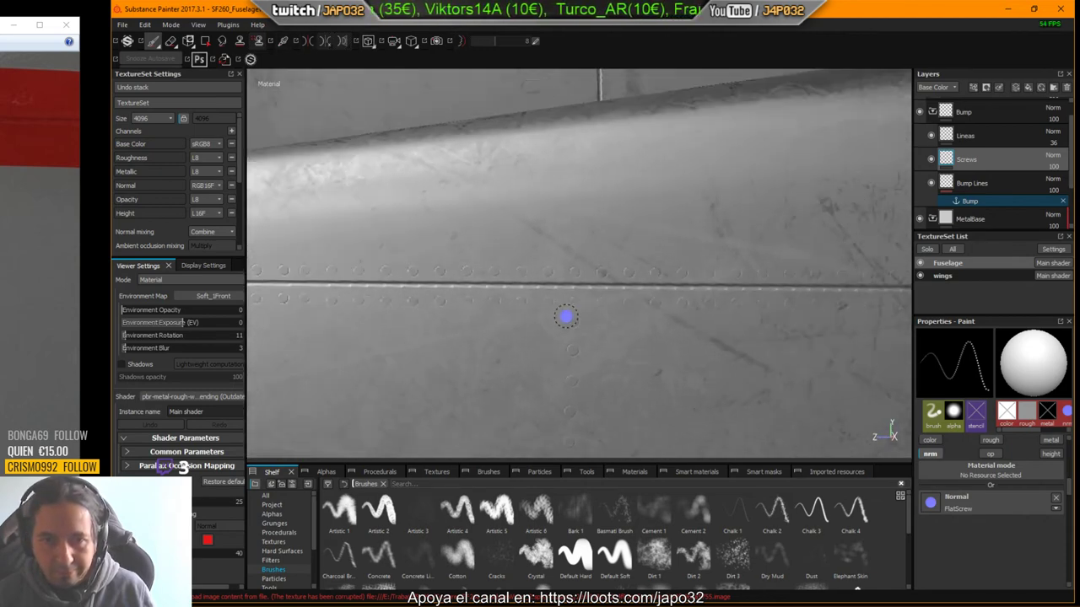
{"action": "scroll", "coordinate": [571, 320], "scroll_direction": "up", "scroll_amount": 3}
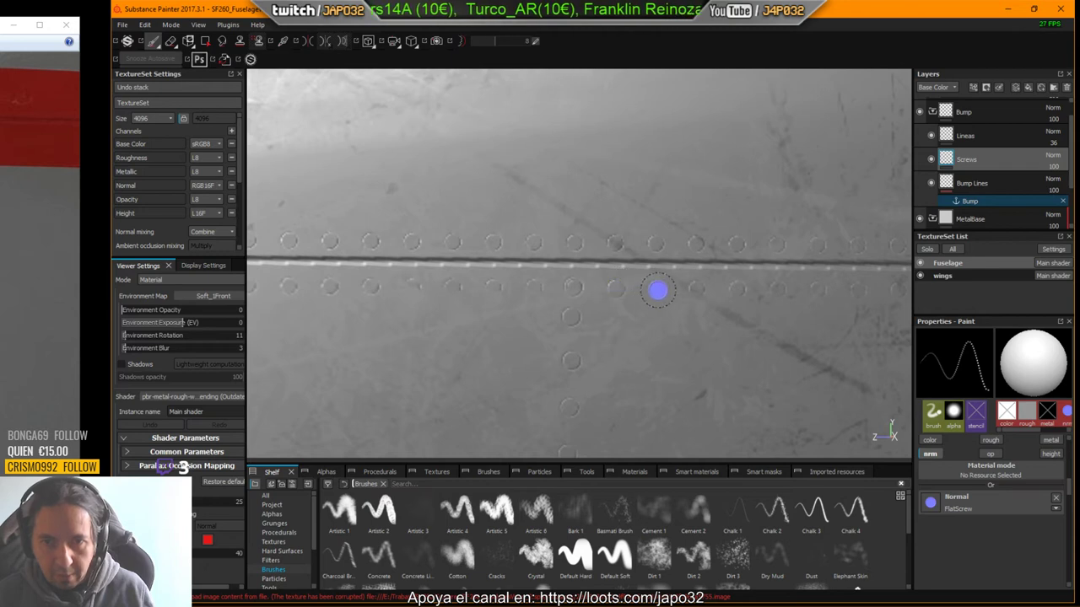
{"action": "left_click", "coordinate": [699, 294]}
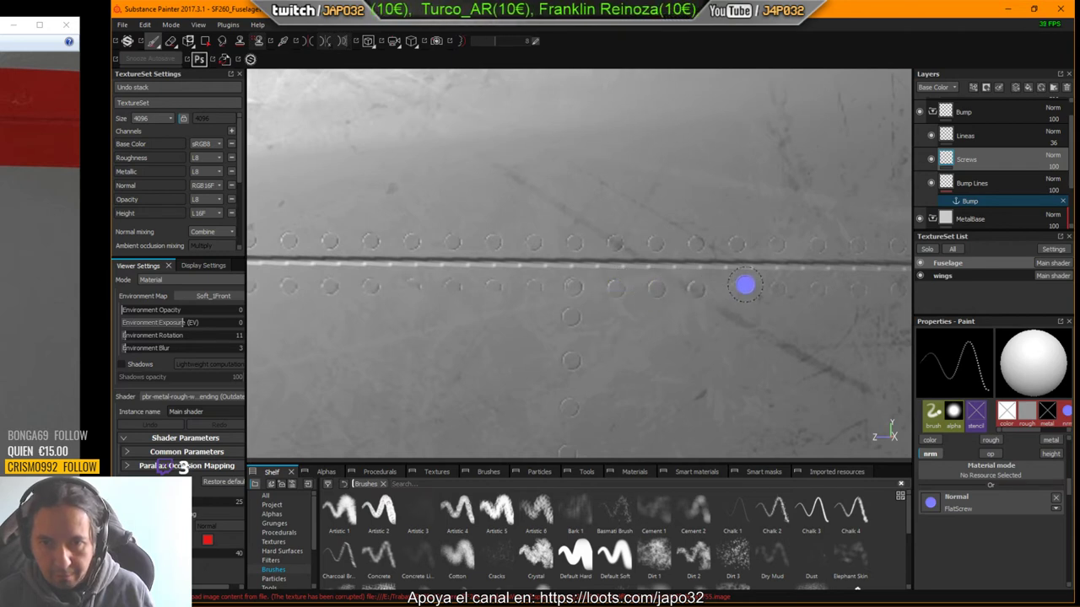
{"action": "middle_click_drag", "start_coordinate": [795, 326], "coordinate": [676, 321], "text": "alt"}
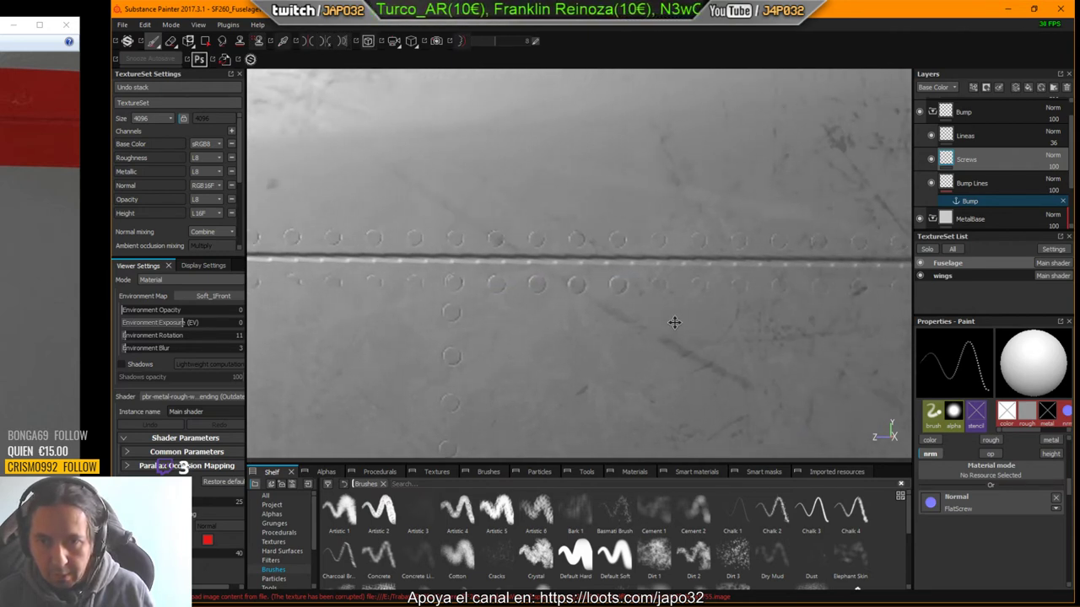
{"action": "left_click", "coordinate": [738, 287]}
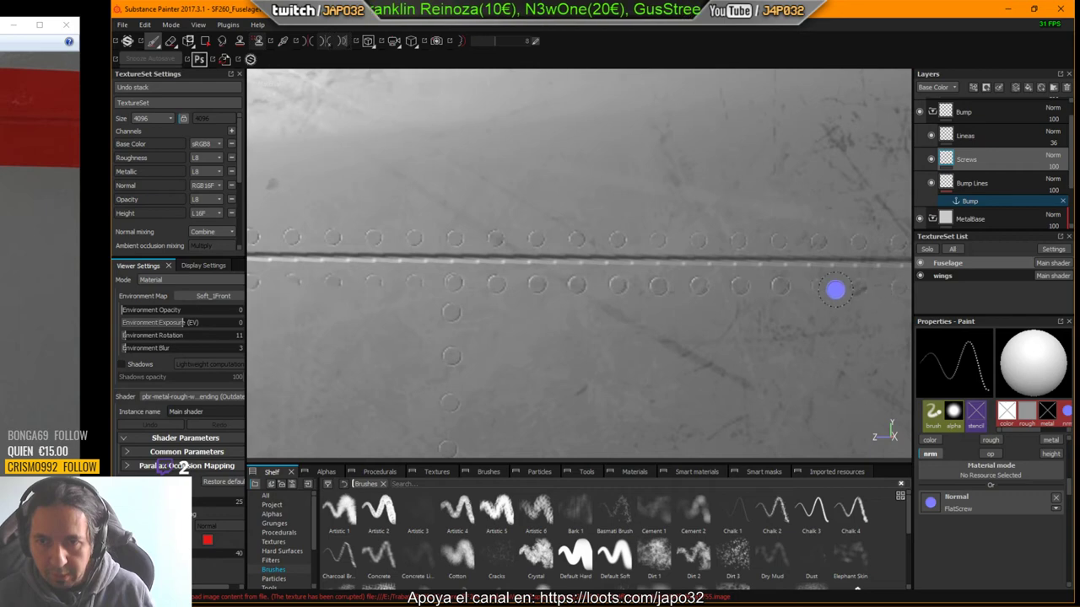
{"action": "middle_click_drag", "start_coordinate": [422, 299], "coordinate": [669, 301], "text": "alt"}
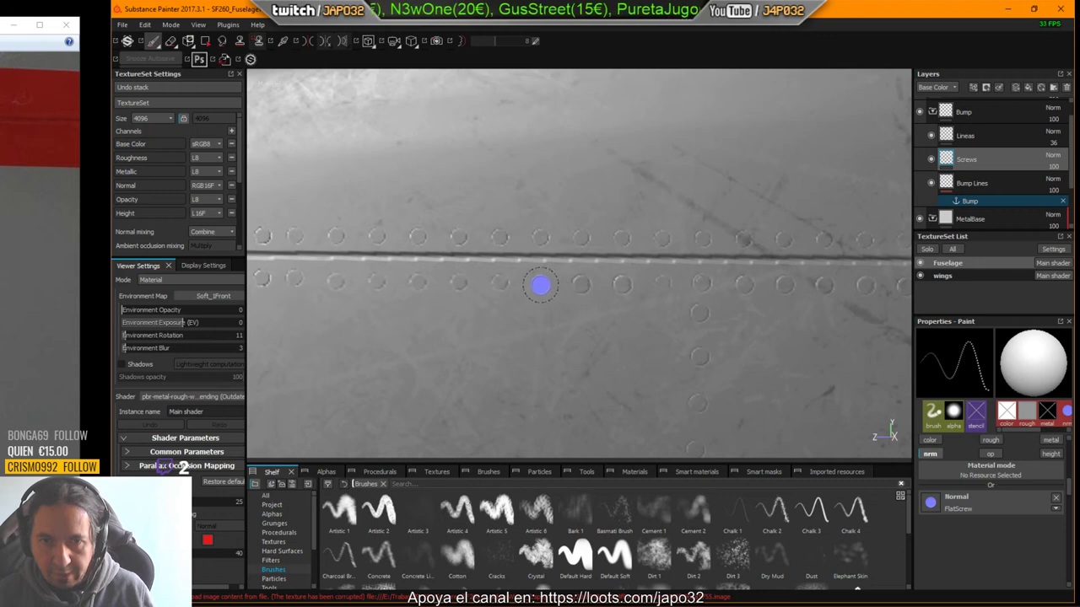
Step: Repaint the faint screws along the upper side of the horizontal seam above the vertical row
{"action": "left_click_drag", "start_coordinate": [540, 286], "coordinate": [631, 383], "text": "alt"}
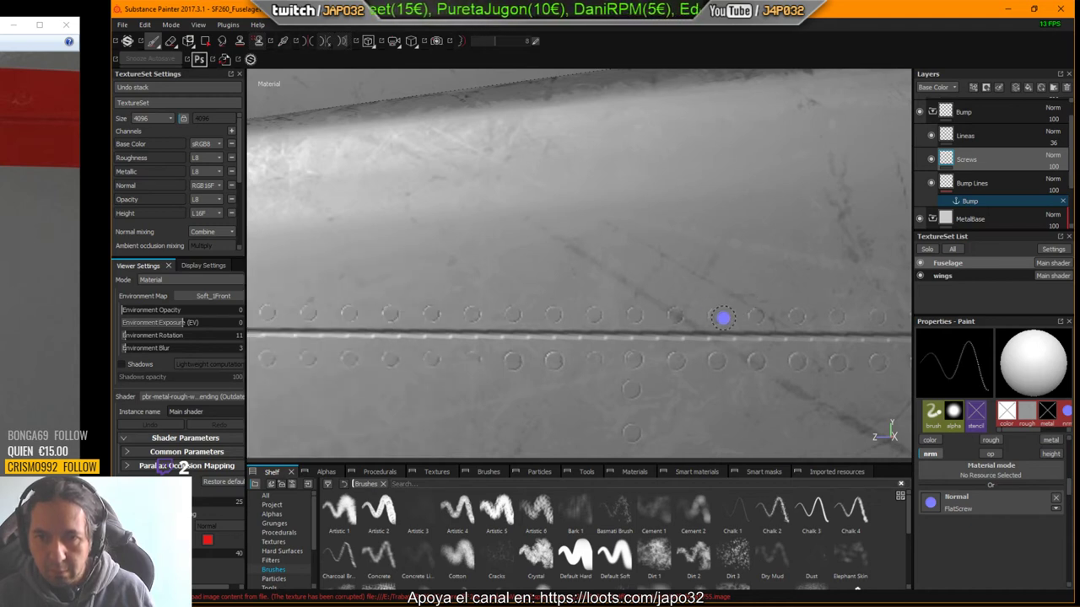
{"action": "right_click_drag", "start_coordinate": [719, 318], "coordinate": [715, 318], "text": "ctrl"}
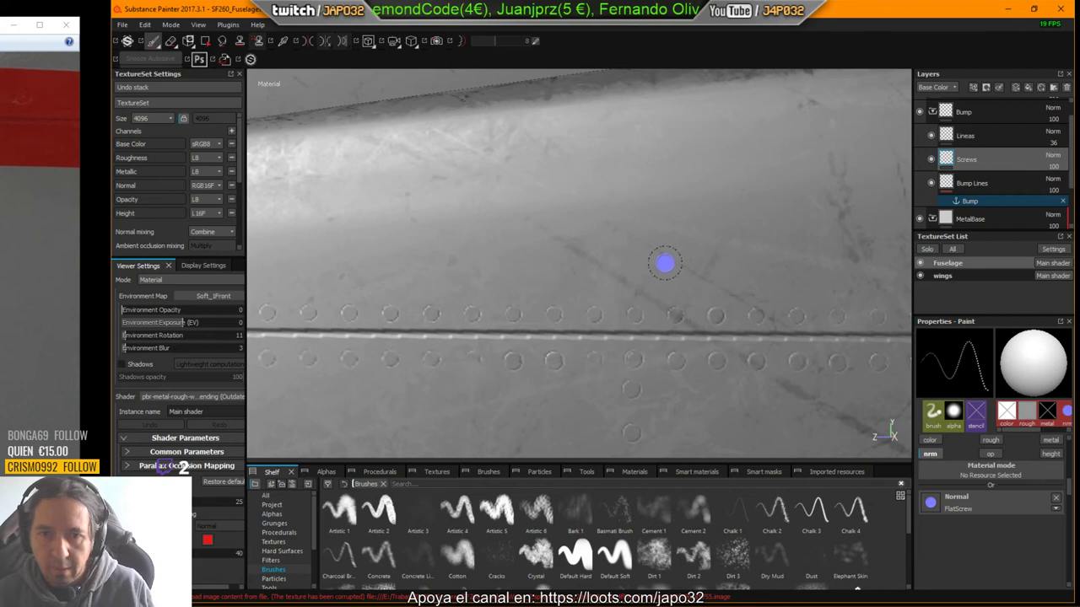
{"action": "left_click_drag", "start_coordinate": [665, 264], "coordinate": [628, 364], "text": "alt"}
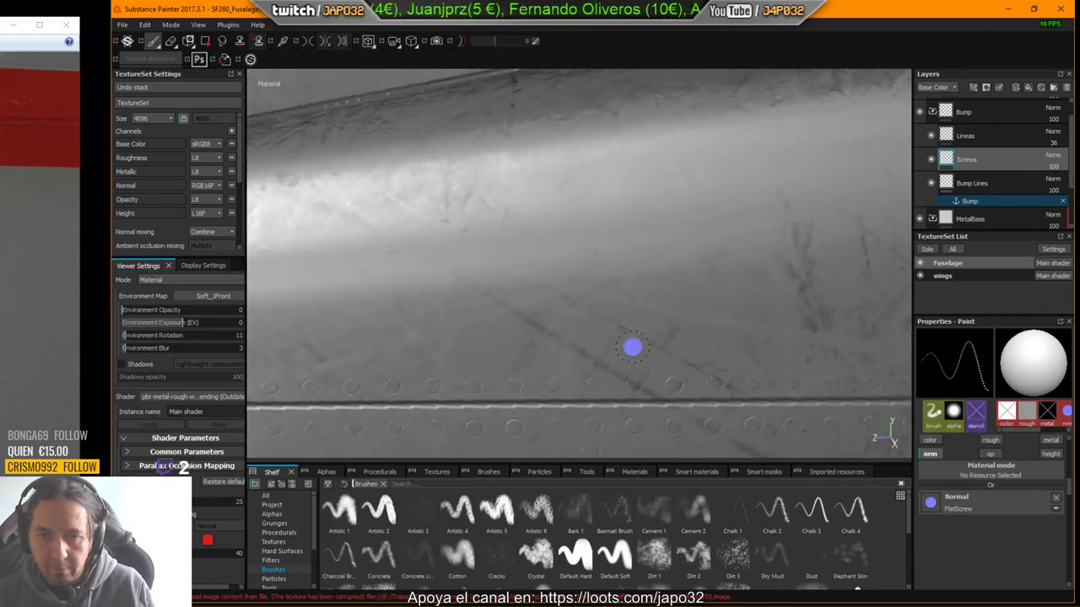
Step: Continue the vertical screw row from above the horizontal seam up to the upper edge of the aft fuselage side
{"action": "mouse_move", "coordinate": [633, 347]}
{"action": "left_mouse_down", "text": "alt"}
{"action": "mouse_move", "coordinate": [325, 301]}
{"action": "mouse_move", "coordinate": [565, 364]}
{"action": "mouse_move", "coordinate": [553, 351]}
{"action": "left_mouse_up", "text": "alt"}
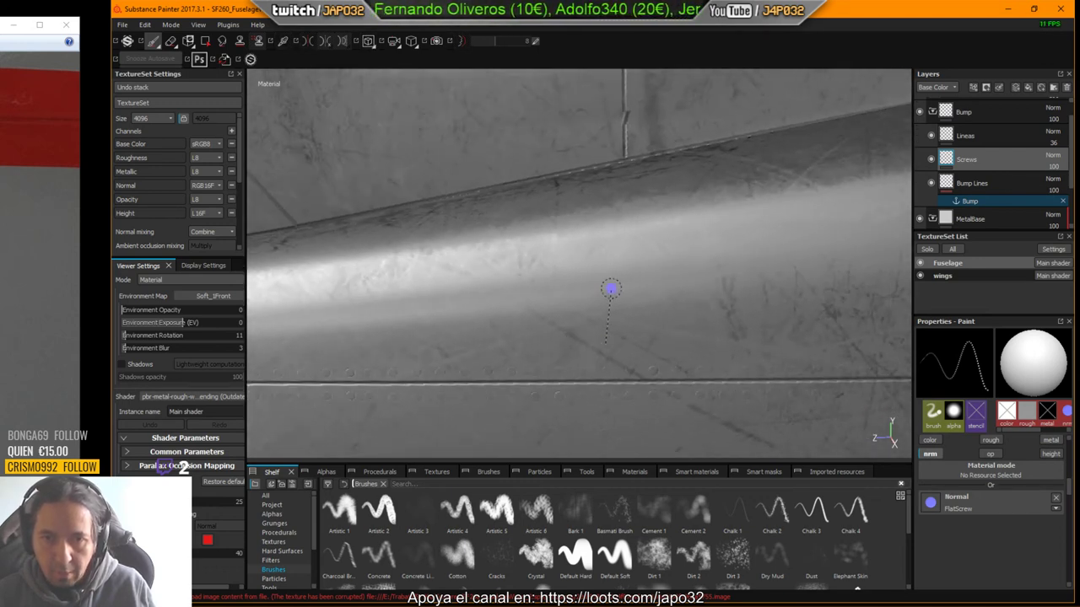
{"action": "left_click", "coordinate": [605, 211], "text": "shift"}
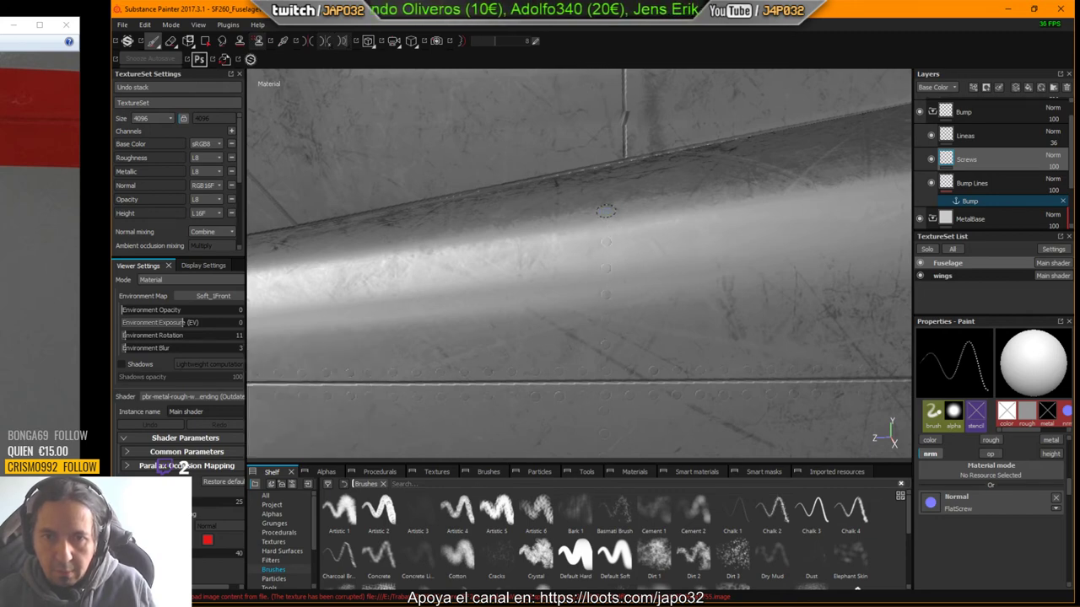
{"action": "mouse_move", "coordinate": [604, 212]}
{"action": "left_mouse_down", "text": "alt"}
{"action": "mouse_move", "coordinate": [644, 253]}
{"action": "mouse_move", "coordinate": [647, 301]}
{"action": "left_mouse_up", "text": "alt"}
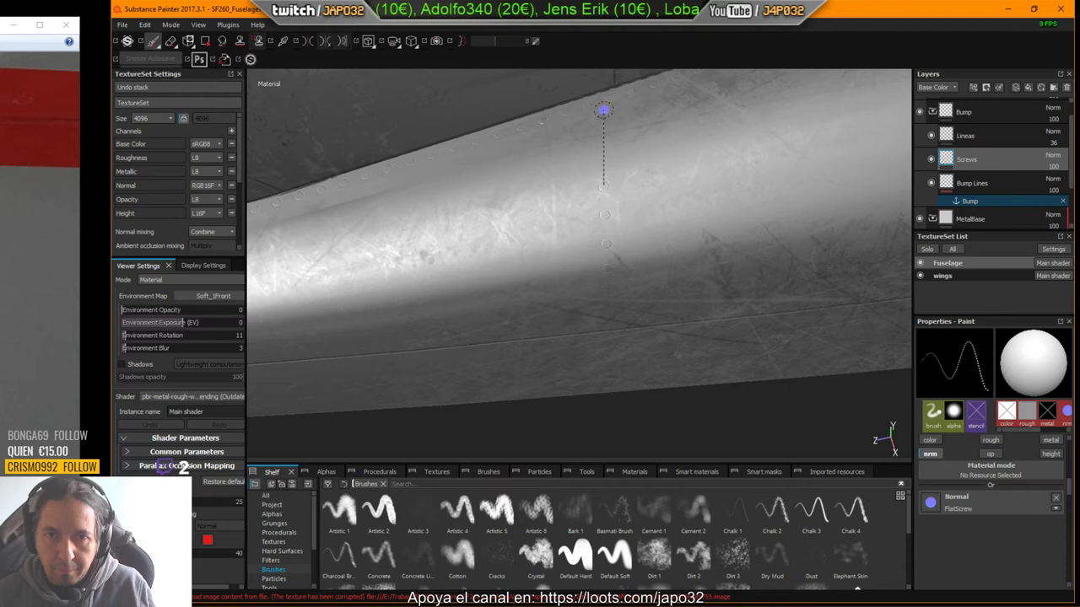
{"action": "left_click", "coordinate": [601, 119], "text": "shift"}
Step: Paint the matching vertical screw row above the horizontal seam up to the upper edge on the other fuselage side
{"action": "mouse_move", "coordinate": [634, 212]}
{"action": "left_mouse_down", "text": "alt"}
{"action": "mouse_move", "coordinate": [686, 222]}
{"action": "mouse_move", "coordinate": [598, 242]}
{"action": "mouse_move", "coordinate": [701, 217]}
{"action": "mouse_move", "coordinate": [880, 239]}
{"action": "mouse_move", "coordinate": [807, 302]}
{"action": "mouse_move", "coordinate": [600, 361]}
{"action": "mouse_move", "coordinate": [612, 349]}
{"action": "mouse_move", "coordinate": [602, 287]}
{"action": "mouse_move", "coordinate": [692, 176]}
{"action": "mouse_move", "coordinate": [701, 218]}
{"action": "mouse_move", "coordinate": [681, 216]}
{"action": "mouse_move", "coordinate": [673, 292]}
{"action": "mouse_move", "coordinate": [682, 185]}
{"action": "mouse_move", "coordinate": [634, 199]}
{"action": "mouse_move", "coordinate": [608, 295]}
{"action": "left_mouse_up", "text": "alt"}
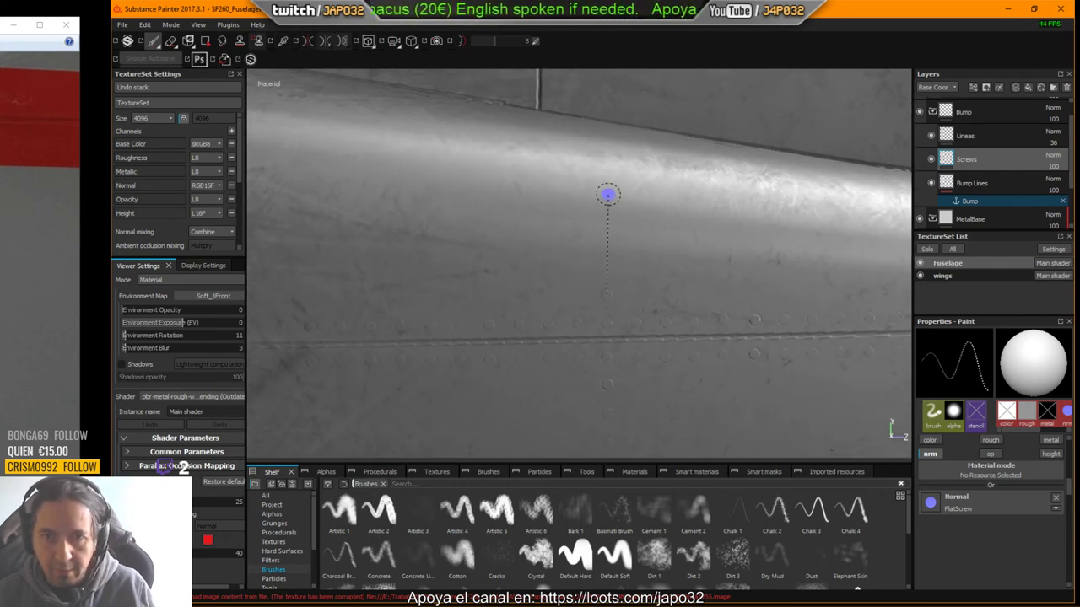
{"action": "left_click_drag", "start_coordinate": [644, 169], "coordinate": [577, 278], "text": "alt"}
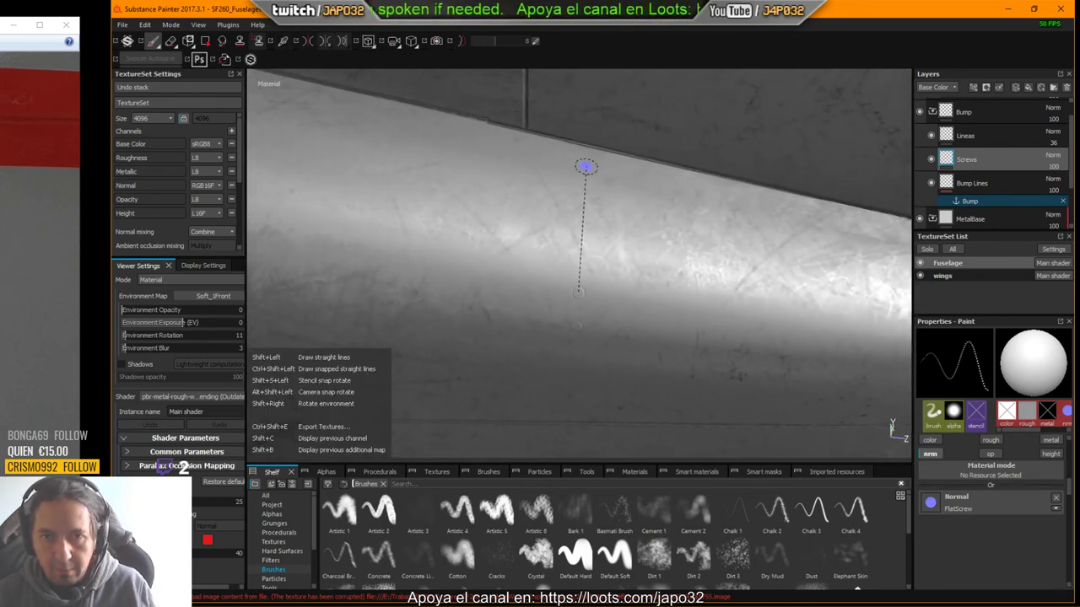
{"action": "left_click", "coordinate": [587, 165], "text": "shift"}
{"action": "left_click_drag", "start_coordinate": [593, 308], "coordinate": [568, 138], "text": "alt"}
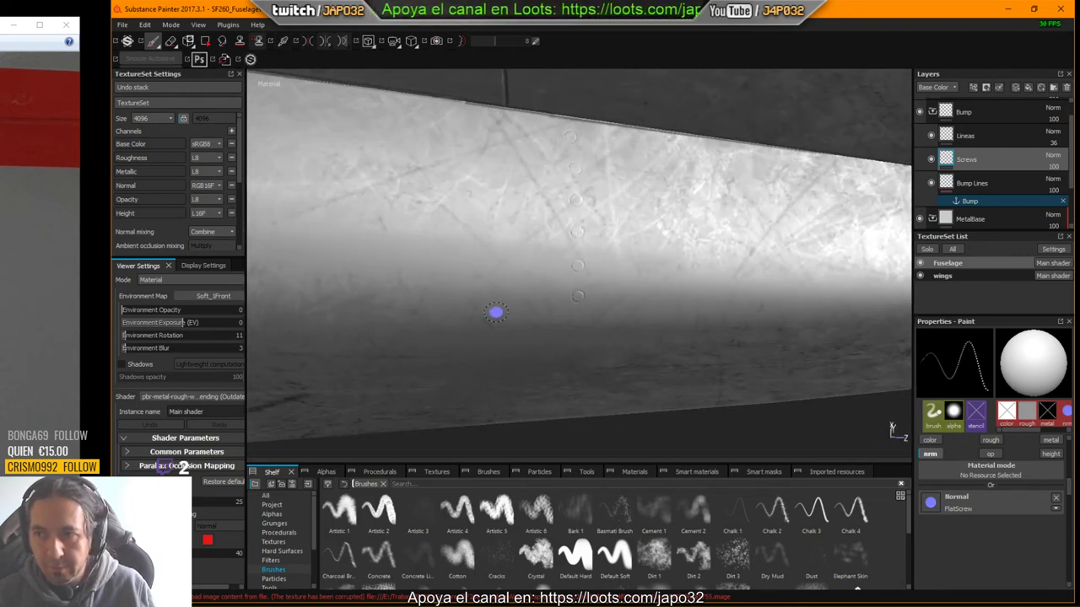
Step: Extend the screw row along the upper edge seam of the fuselage side, aft past the vertical row towards the tail
{"action": "middle_click_drag", "start_coordinate": [496, 308], "coordinate": [639, 336], "text": "alt"}
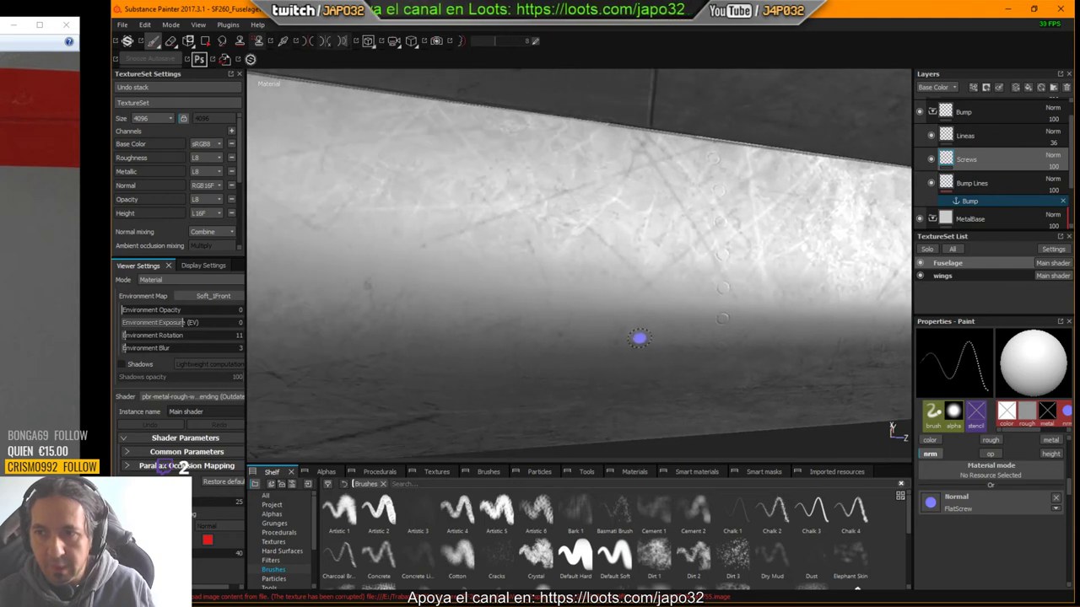
{"action": "mouse_move", "coordinate": [641, 344]}
{"action": "left_mouse_down", "text": "alt"}
{"action": "mouse_move", "coordinate": [641, 385]}
{"action": "mouse_move", "coordinate": [704, 268]}
{"action": "mouse_move", "coordinate": [569, 243]}
{"action": "mouse_move", "coordinate": [535, 309]}
{"action": "mouse_move", "coordinate": [653, 241]}
{"action": "mouse_move", "coordinate": [638, 190]}
{"action": "mouse_move", "coordinate": [621, 180]}
{"action": "mouse_move", "coordinate": [646, 176]}
{"action": "mouse_move", "coordinate": [656, 228]}
{"action": "mouse_move", "coordinate": [652, 183]}
{"action": "mouse_move", "coordinate": [598, 414]}
{"action": "mouse_move", "coordinate": [583, 369]}
{"action": "mouse_move", "coordinate": [470, 174]}
{"action": "mouse_move", "coordinate": [841, 207]}
{"action": "mouse_move", "coordinate": [511, 239]}
{"action": "mouse_move", "coordinate": [527, 234]}
{"action": "left_mouse_up", "text": "alt"}
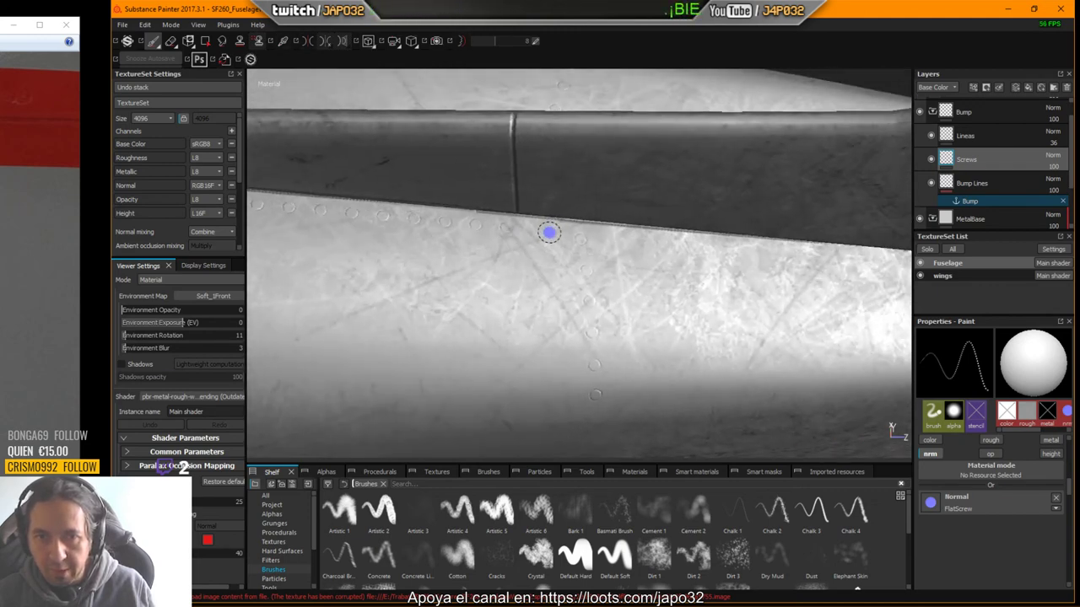
{"action": "left_click_drag", "start_coordinate": [697, 256], "coordinate": [577, 236], "text": "alt"}
{"action": "left_click", "coordinate": [495, 217]}
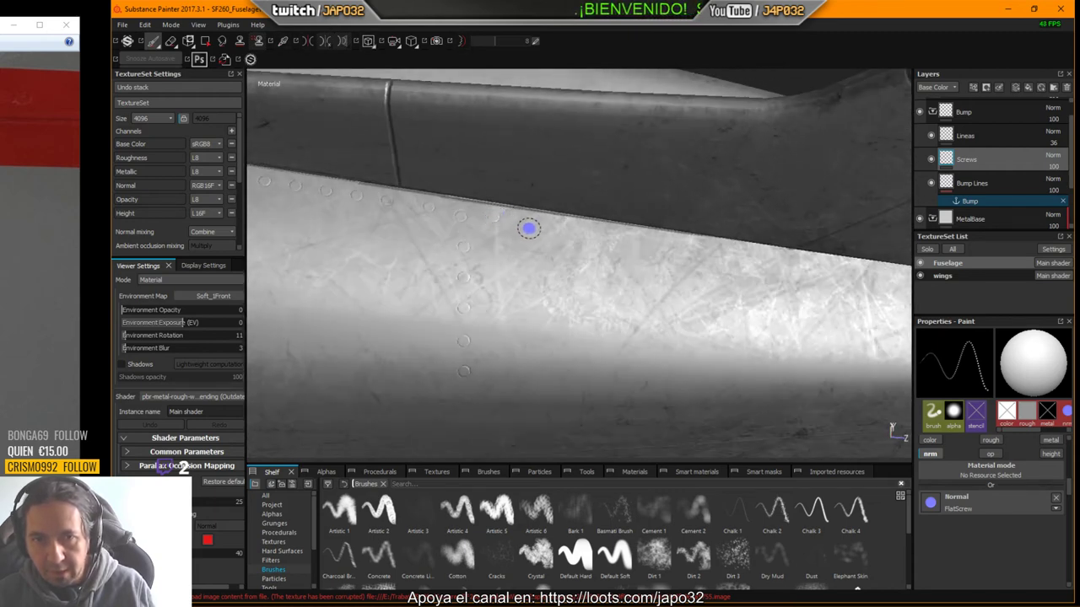
{"action": "left_click", "coordinate": [752, 253], "text": "shift"}
{"action": "mouse_move", "coordinate": [752, 253]}
{"action": "left_mouse_down", "text": "alt"}
{"action": "mouse_move", "coordinate": [690, 270]}
{"action": "mouse_move", "coordinate": [579, 253]}
{"action": "left_mouse_up", "text": "alt"}
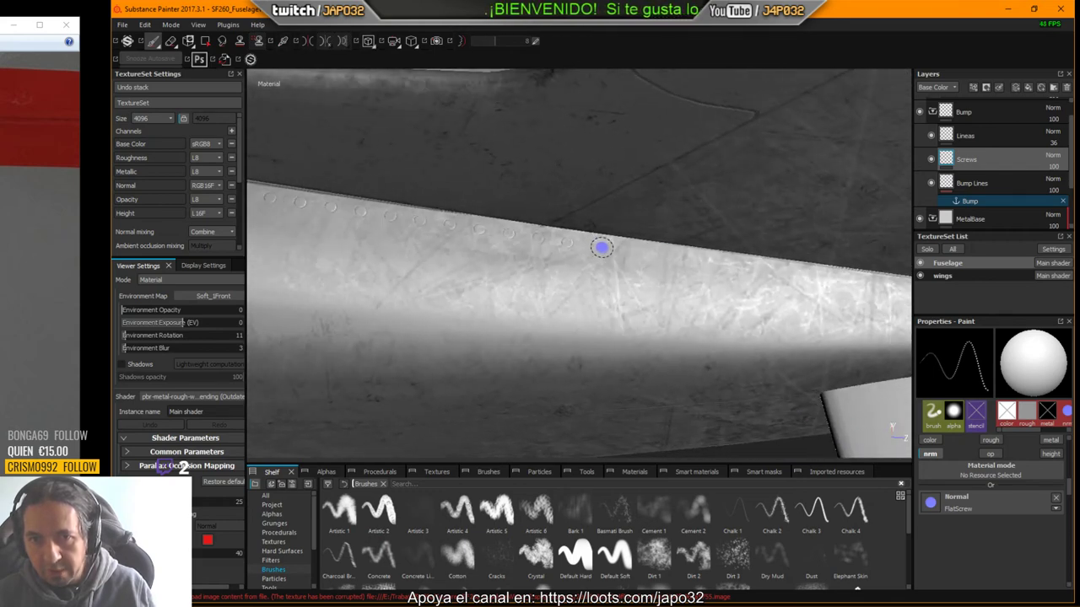
{"action": "left_click", "coordinate": [604, 246]}
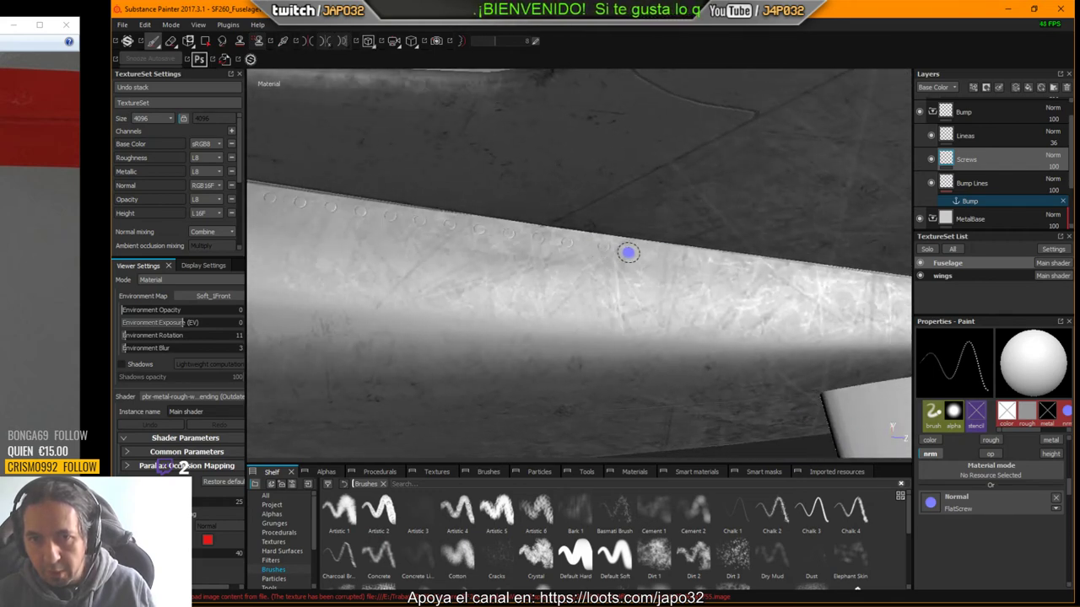
{"action": "left_click", "coordinate": [860, 284], "text": "shift"}
Step: Inspect the fuselage side from the tail to the forward wing-root area, checking the painted screw rows and the remaining panel lines
{"action": "left_click_drag", "start_coordinate": [859, 306], "coordinate": [622, 295], "text": "alt"}
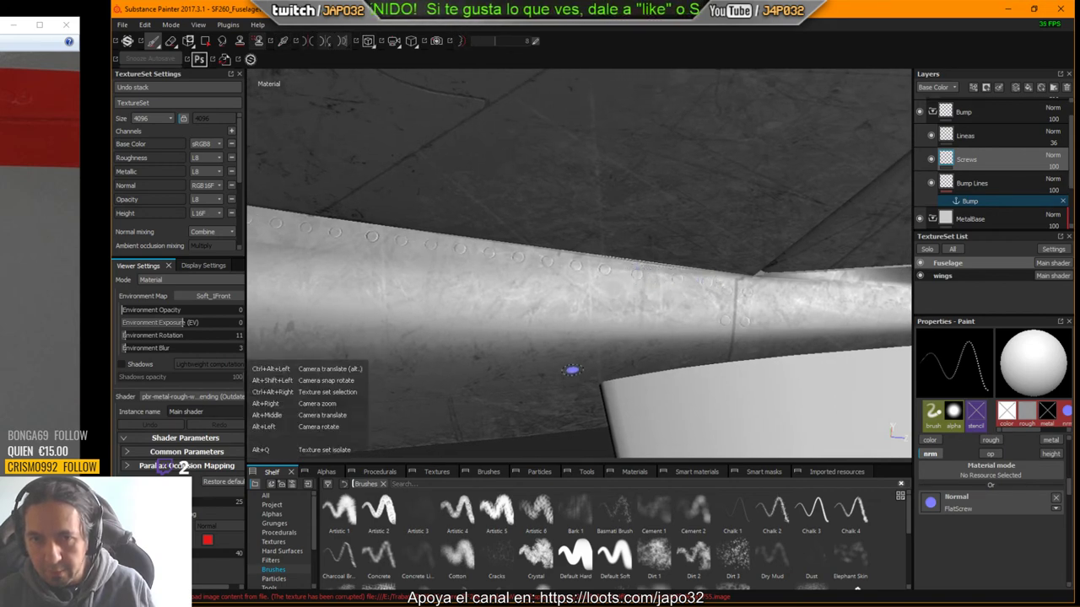
{"action": "mouse_move", "coordinate": [571, 371]}
{"action": "left_mouse_down", "text": "alt"}
{"action": "mouse_move", "coordinate": [557, 330]}
{"action": "mouse_move", "coordinate": [625, 327]}
{"action": "mouse_move", "coordinate": [531, 357]}
{"action": "left_mouse_up", "text": "alt"}
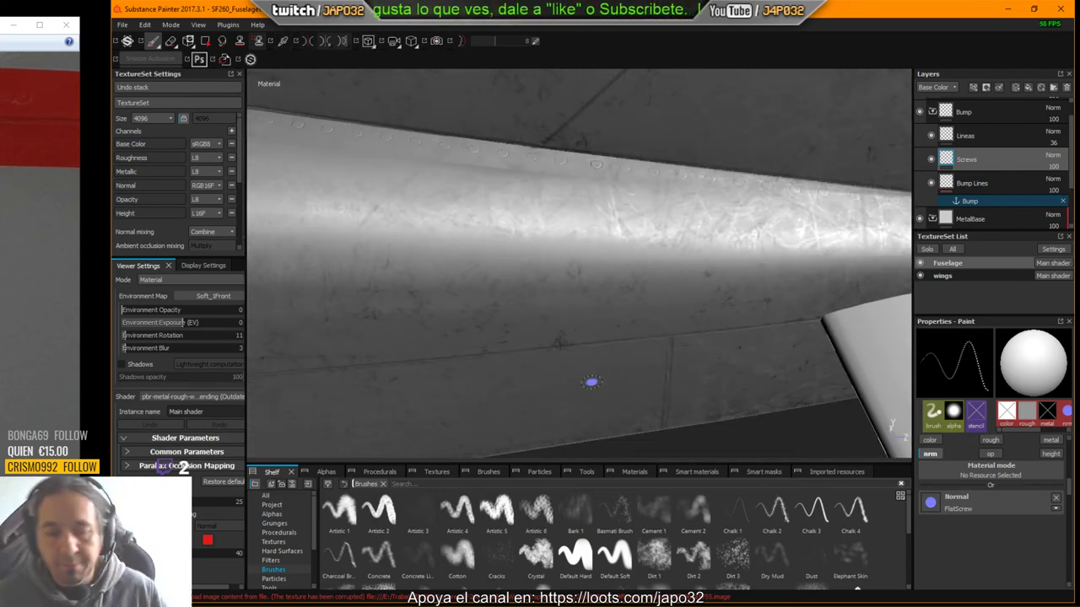
{"action": "middle_click_drag", "start_coordinate": [435, 306], "coordinate": [747, 330], "text": "alt"}
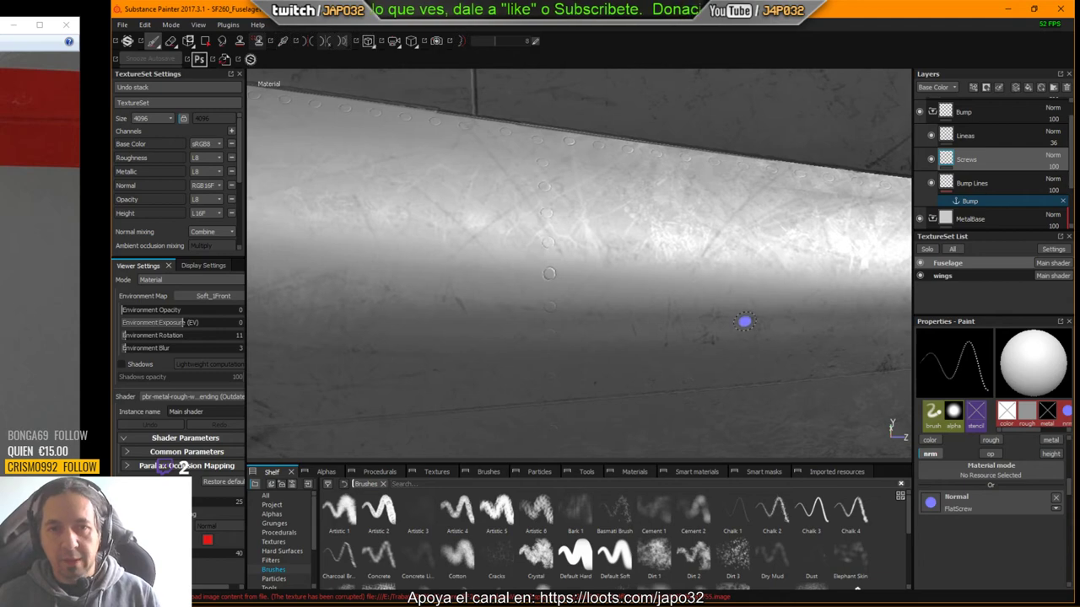
{"action": "mouse_move", "coordinate": [745, 323]}
{"action": "left_mouse_down", "text": "alt"}
{"action": "mouse_move", "coordinate": [738, 292]}
{"action": "mouse_move", "coordinate": [729, 338]}
{"action": "mouse_move", "coordinate": [711, 241]}
{"action": "mouse_move", "coordinate": [573, 225]}
{"action": "mouse_move", "coordinate": [598, 236]}
{"action": "mouse_move", "coordinate": [616, 271]}
{"action": "mouse_move", "coordinate": [590, 231]}
{"action": "left_mouse_up", "text": "alt"}
{"action": "left_click_drag", "start_coordinate": [528, 258], "coordinate": [684, 213], "text": "alt"}
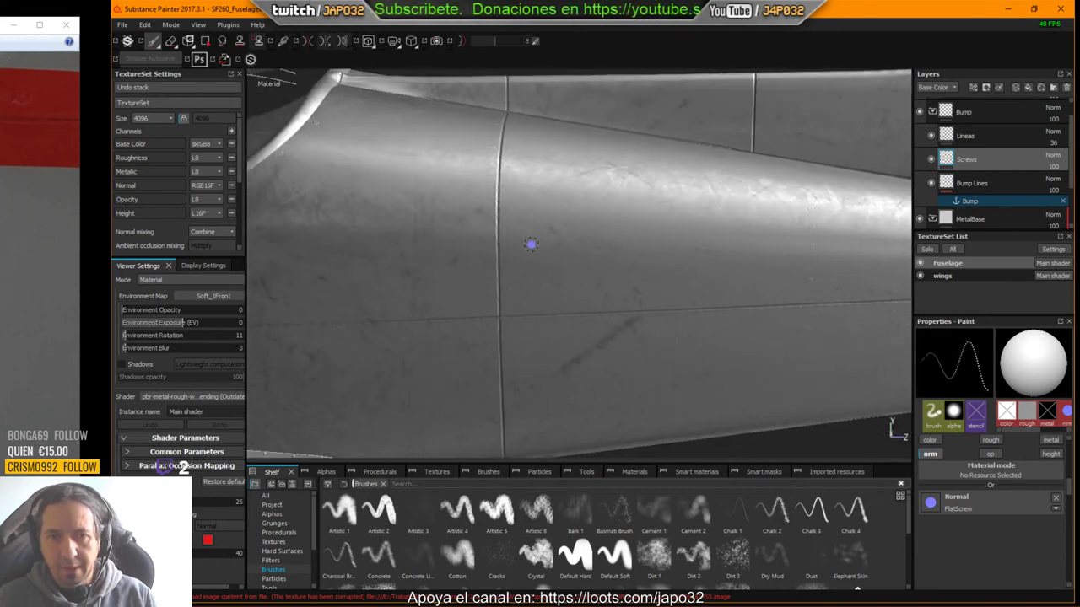
{"action": "mouse_move", "coordinate": [530, 244]}
{"action": "left_mouse_down", "text": "alt"}
{"action": "mouse_move", "coordinate": [633, 253]}
{"action": "mouse_move", "coordinate": [658, 295]}
{"action": "mouse_move", "coordinate": [788, 340]}
{"action": "mouse_move", "coordinate": [752, 316]}
{"action": "mouse_move", "coordinate": [675, 320]}
{"action": "mouse_move", "coordinate": [620, 167]}
{"action": "mouse_move", "coordinate": [650, 89]}
{"action": "mouse_move", "coordinate": [641, 135]}
{"action": "left_mouse_up", "text": "alt"}
{"action": "middle_click_drag", "start_coordinate": [413, 253], "coordinate": [670, 207], "text": "alt"}
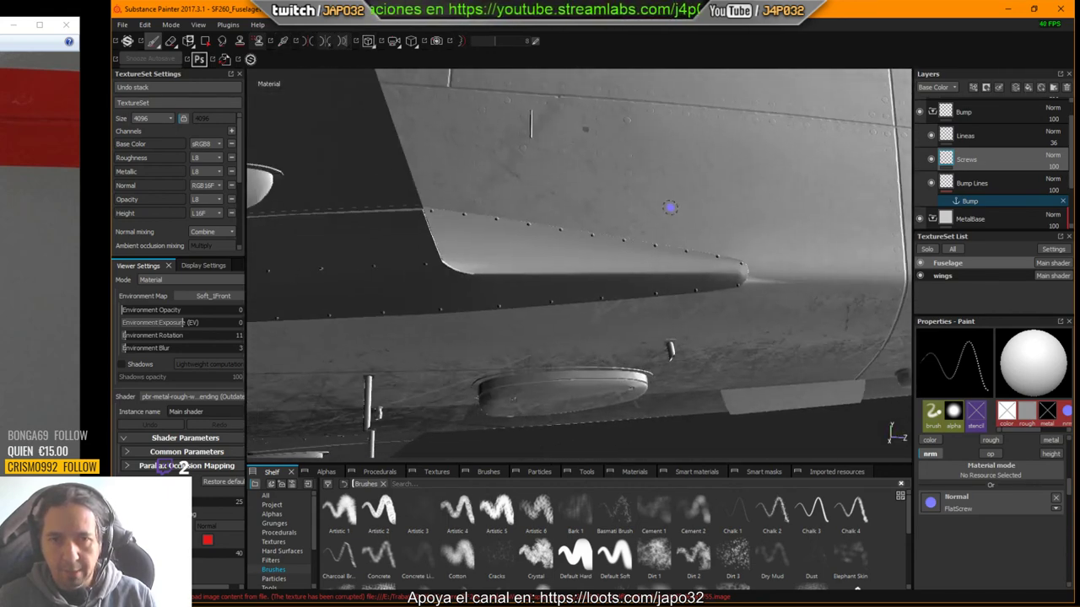
{"action": "mouse_move", "coordinate": [669, 207]}
{"action": "left_mouse_down", "text": "alt"}
{"action": "mouse_move", "coordinate": [650, 213]}
{"action": "mouse_move", "coordinate": [673, 209]}
{"action": "mouse_move", "coordinate": [682, 244]}
{"action": "mouse_move", "coordinate": [671, 212]}
{"action": "mouse_move", "coordinate": [627, 258]}
{"action": "mouse_move", "coordinate": [658, 267]}
{"action": "mouse_move", "coordinate": [657, 316]}
{"action": "mouse_move", "coordinate": [632, 366]}
{"action": "mouse_move", "coordinate": [680, 156]}
{"action": "mouse_move", "coordinate": [608, 272]}
{"action": "mouse_move", "coordinate": [745, 171]}
{"action": "mouse_move", "coordinate": [557, 192]}
{"action": "mouse_move", "coordinate": [594, 195]}
{"action": "left_mouse_up", "text": "alt"}
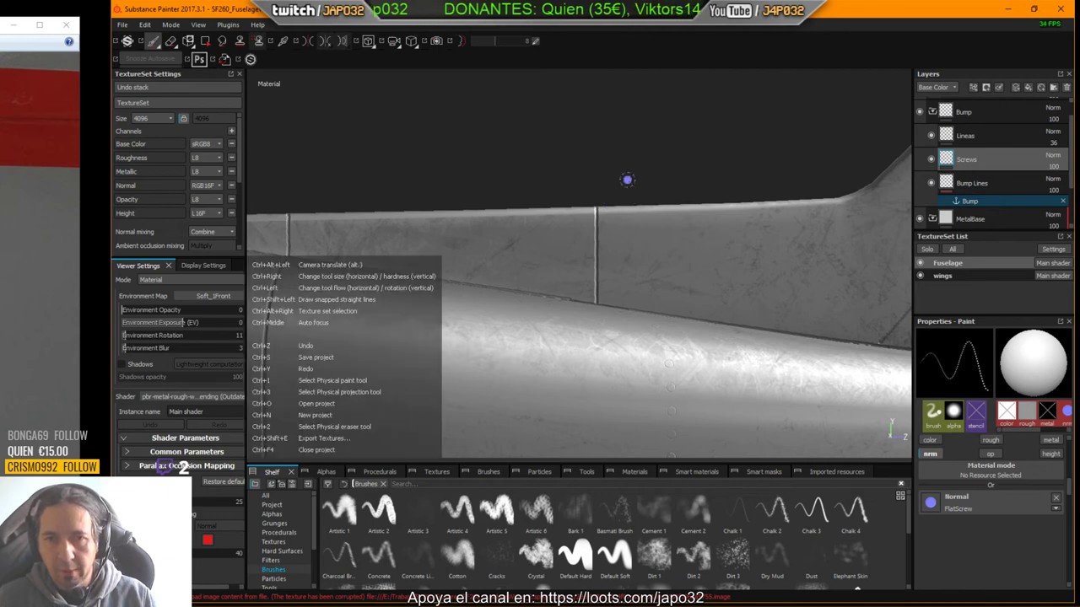
Step: Rotate the environment lighting to 198 and paint four screws along the forward side of the vertical panel line on the upper spine
{"action": "mouse_move", "coordinate": [629, 178]}
{"action": "right_mouse_down", "text": "shift"}
{"action": "mouse_move", "coordinate": [659, 178]}
{"action": "mouse_move", "coordinate": [571, 169]}
{"action": "right_mouse_up", "text": "shift"}
{"action": "mouse_move", "coordinate": [572, 169]}
{"action": "left_mouse_down", "text": "alt"}
{"action": "mouse_move", "coordinate": [568, 261]}
{"action": "mouse_move", "coordinate": [578, 183]}
{"action": "mouse_move", "coordinate": [567, 172]}
{"action": "left_mouse_up", "text": "alt"}
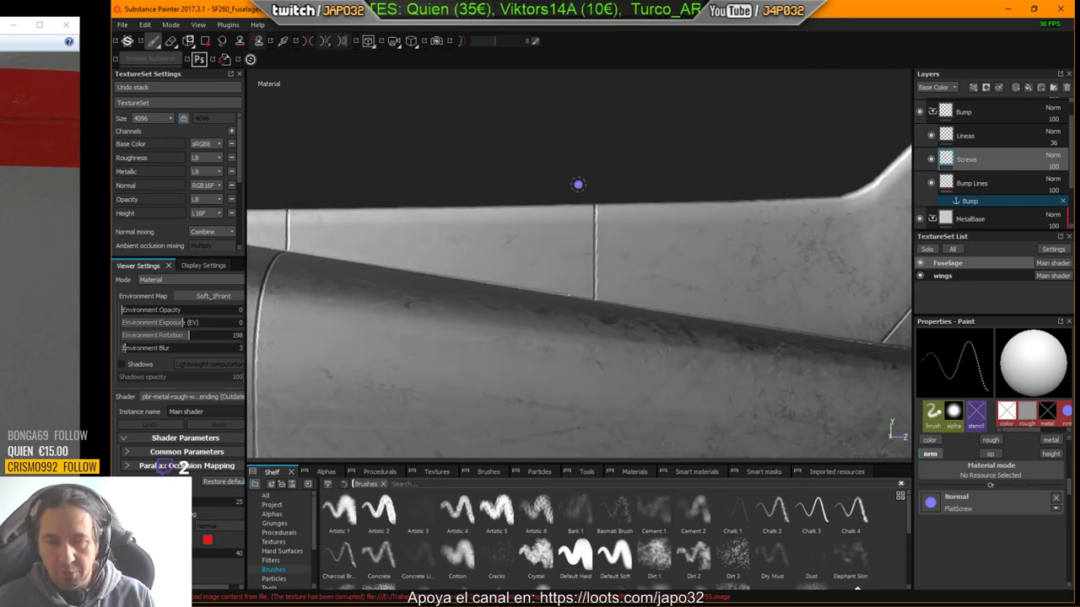
{"action": "right_click_drag", "start_coordinate": [583, 184], "coordinate": [832, 163], "text": "alt"}
{"action": "middle_click_drag", "start_coordinate": [737, 172], "coordinate": [613, 189], "text": "alt"}
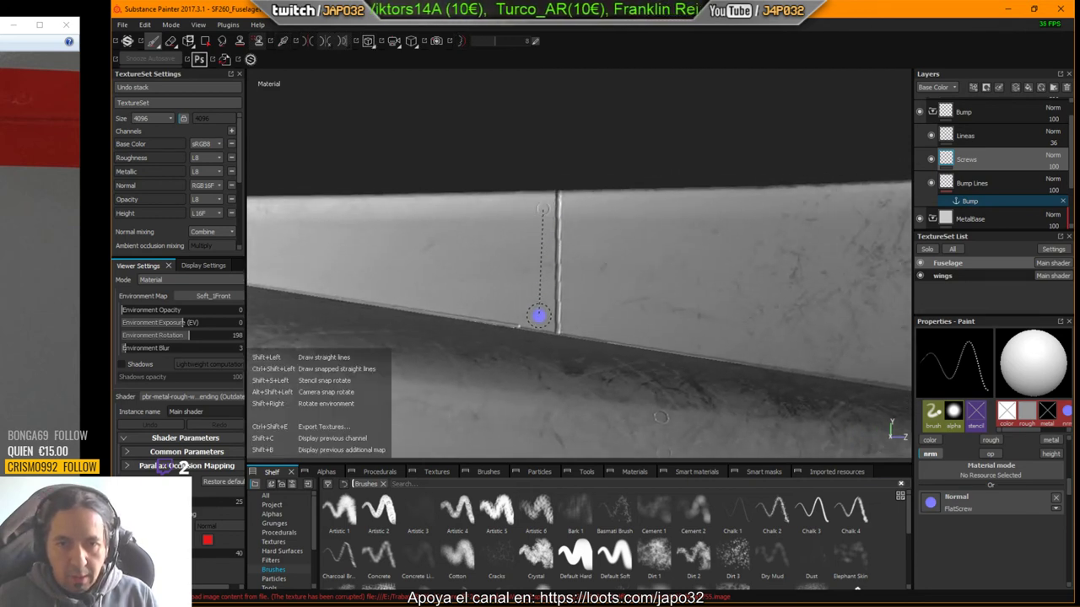
{"action": "left_click", "coordinate": [542, 317], "text": "shift"}
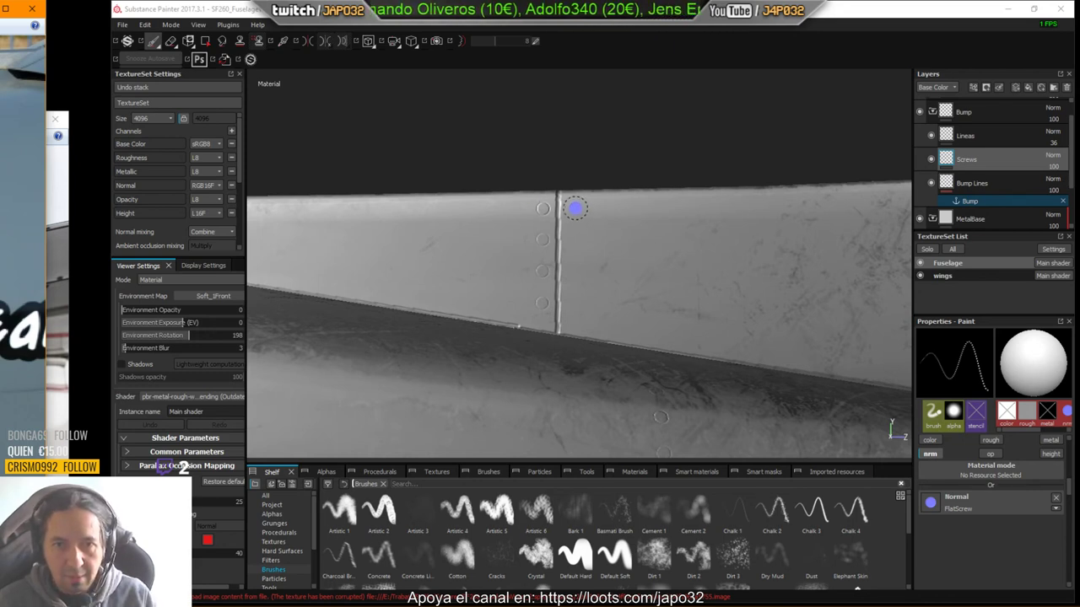
Step: Paint four matching screws along the aft side of the same spine panel line
{"action": "left_click", "coordinate": [573, 208]}
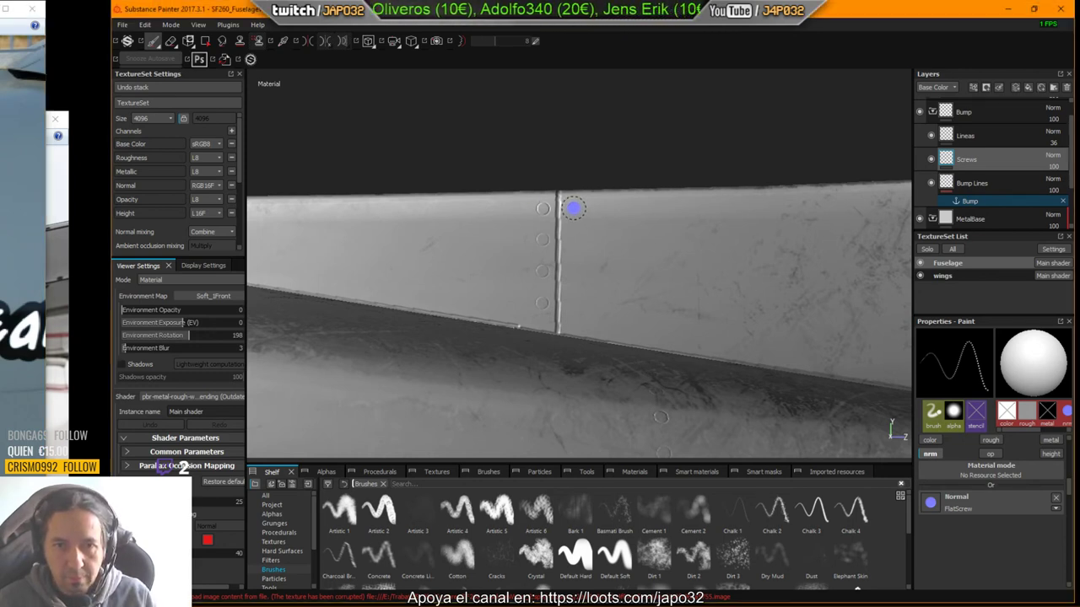
{"action": "left_click", "coordinate": [574, 239]}
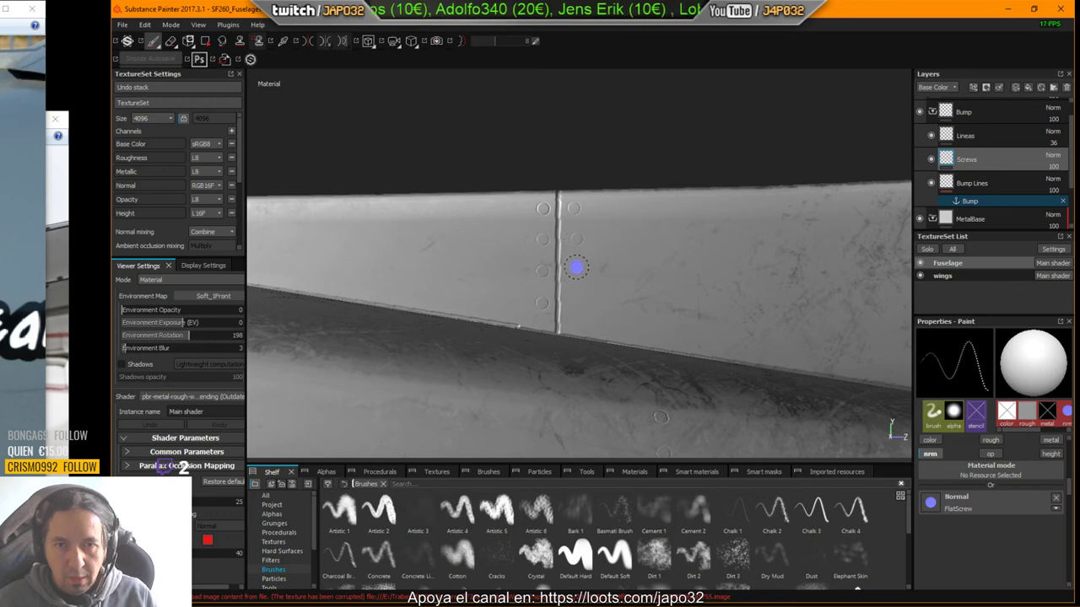
{"action": "left_click", "coordinate": [574, 269]}
{"action": "left_click", "coordinate": [578, 303]}
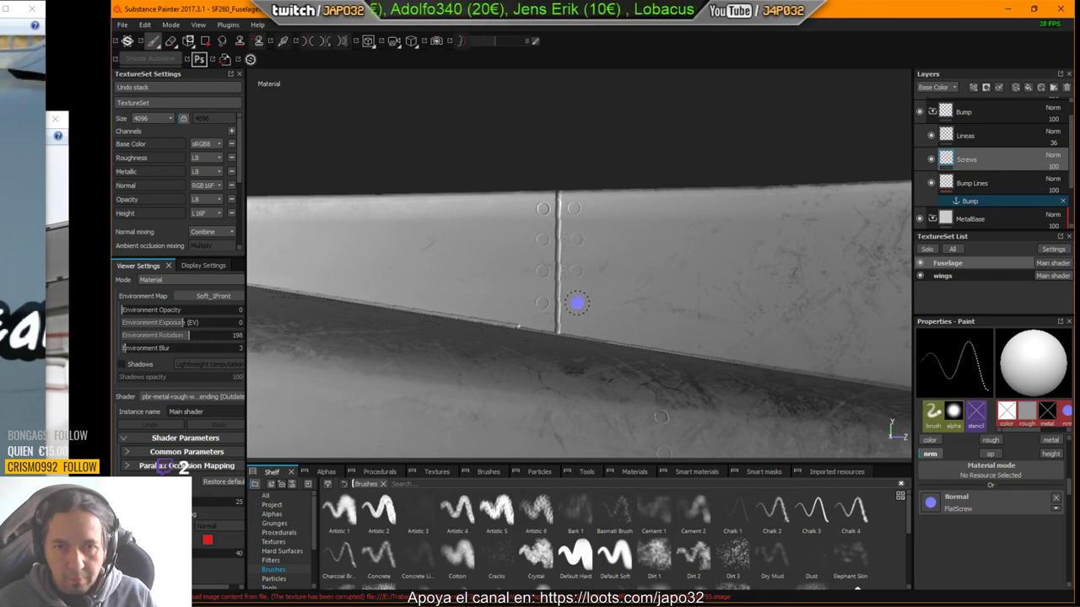
{"action": "mouse_move", "coordinate": [602, 335]}
{"action": "left_mouse_down", "text": "alt"}
{"action": "mouse_move", "coordinate": [588, 363]}
{"action": "mouse_move", "coordinate": [586, 316]}
{"action": "left_mouse_up", "text": "alt"}
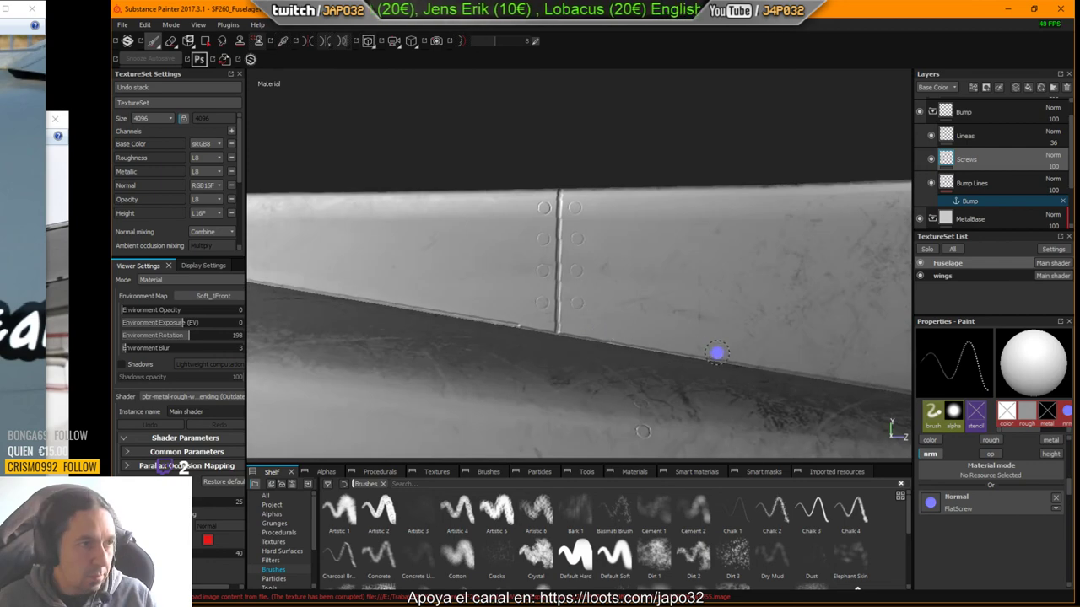
Step: Paint a row of four screws on each side of the matching panel line on the opposite face of the spine
{"action": "mouse_move", "coordinate": [606, 288]}
{"action": "left_mouse_down", "text": "alt"}
{"action": "mouse_move", "coordinate": [683, 344]}
{"action": "mouse_move", "coordinate": [904, 326]}
{"action": "mouse_move", "coordinate": [760, 253]}
{"action": "left_mouse_up", "text": "alt"}
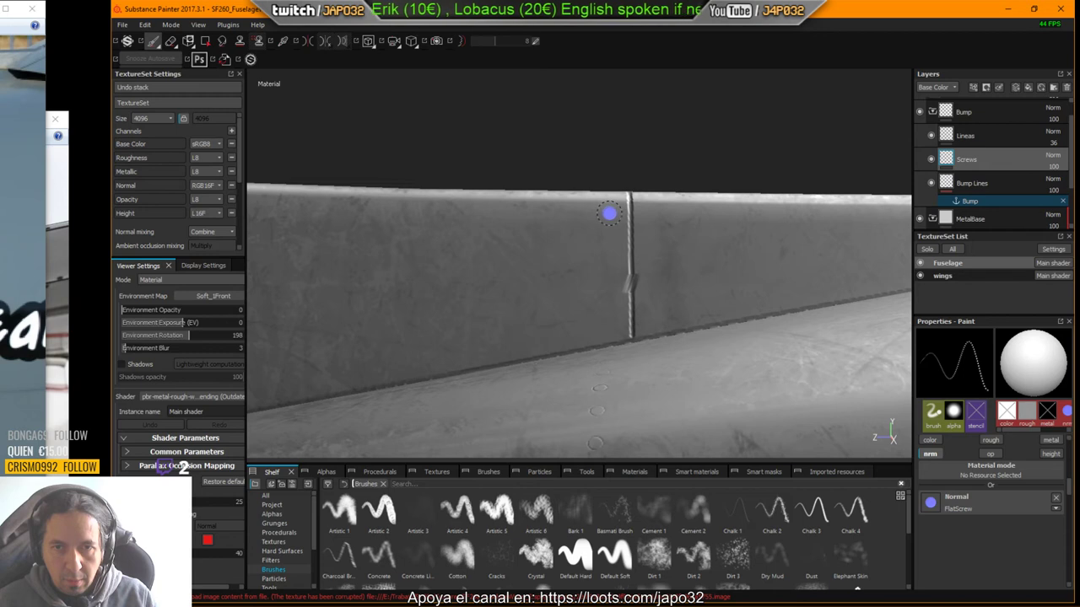
{"action": "left_click", "coordinate": [613, 213]}
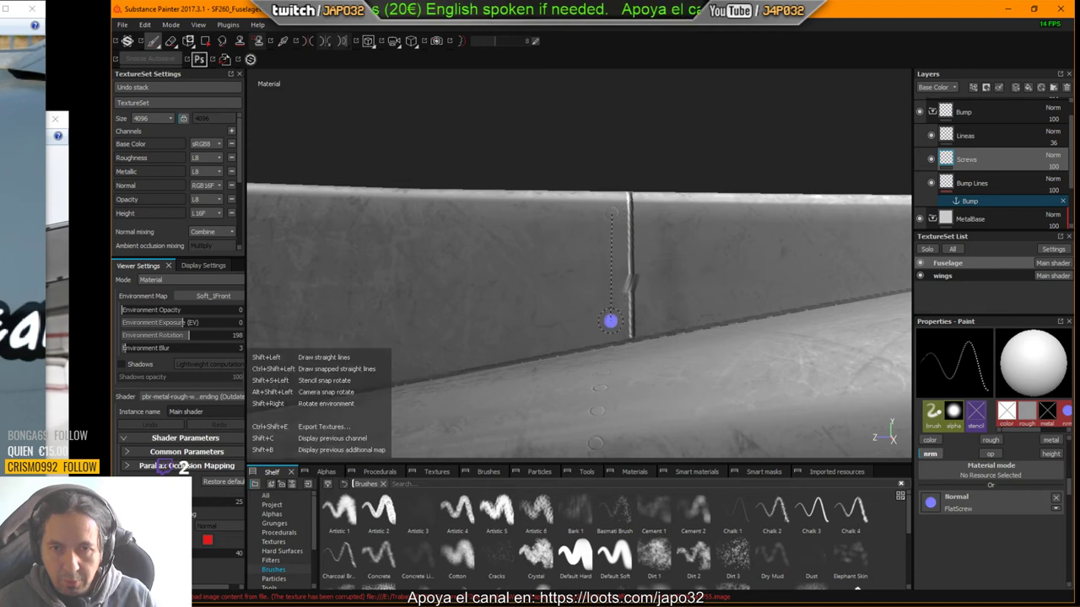
{"action": "mouse_move", "coordinate": [678, 289]}
{"action": "left_mouse_down", "text": "alt"}
{"action": "mouse_move", "coordinate": [670, 262]}
{"action": "mouse_move", "coordinate": [656, 275]}
{"action": "left_mouse_up", "text": "alt"}
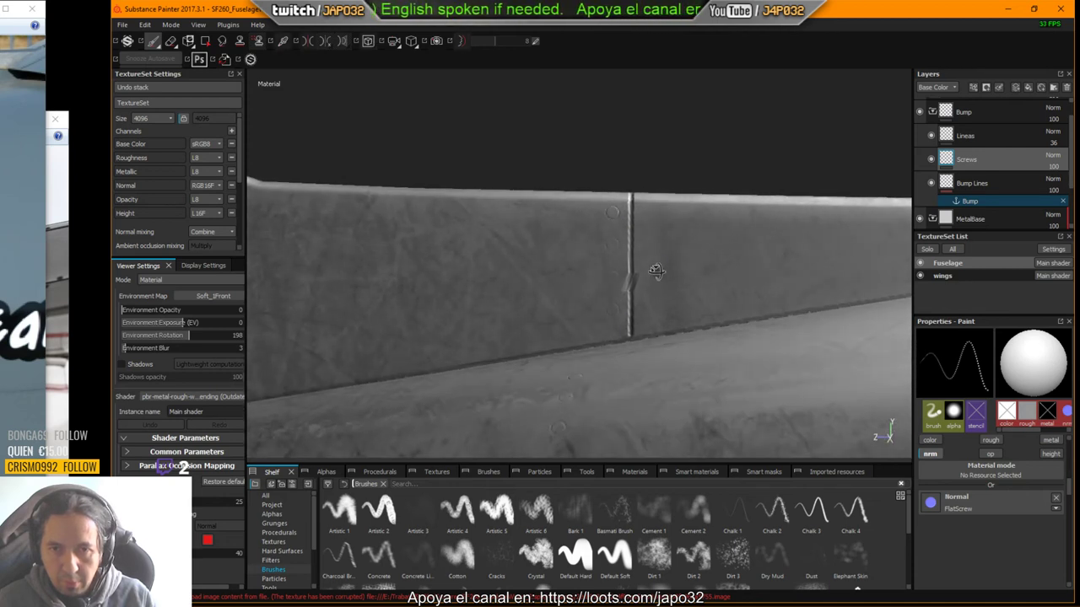
{"action": "left_click", "coordinate": [645, 213]}
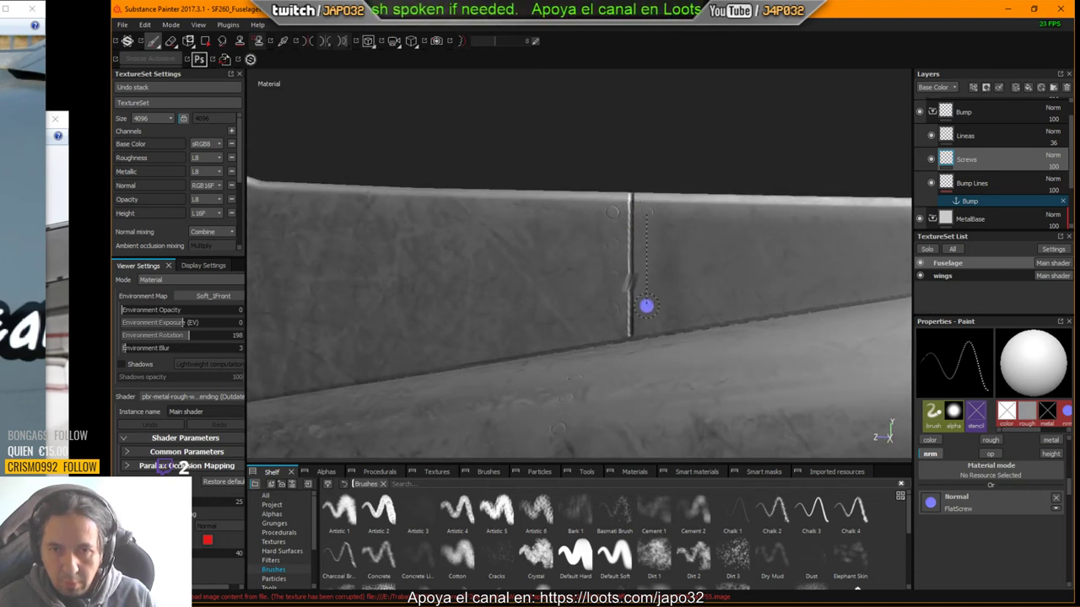
{"action": "mouse_move", "coordinate": [658, 315]}
{"action": "left_mouse_down", "text": "alt"}
{"action": "mouse_move", "coordinate": [663, 261]}
{"action": "mouse_move", "coordinate": [650, 279]}
{"action": "left_mouse_up", "text": "alt"}
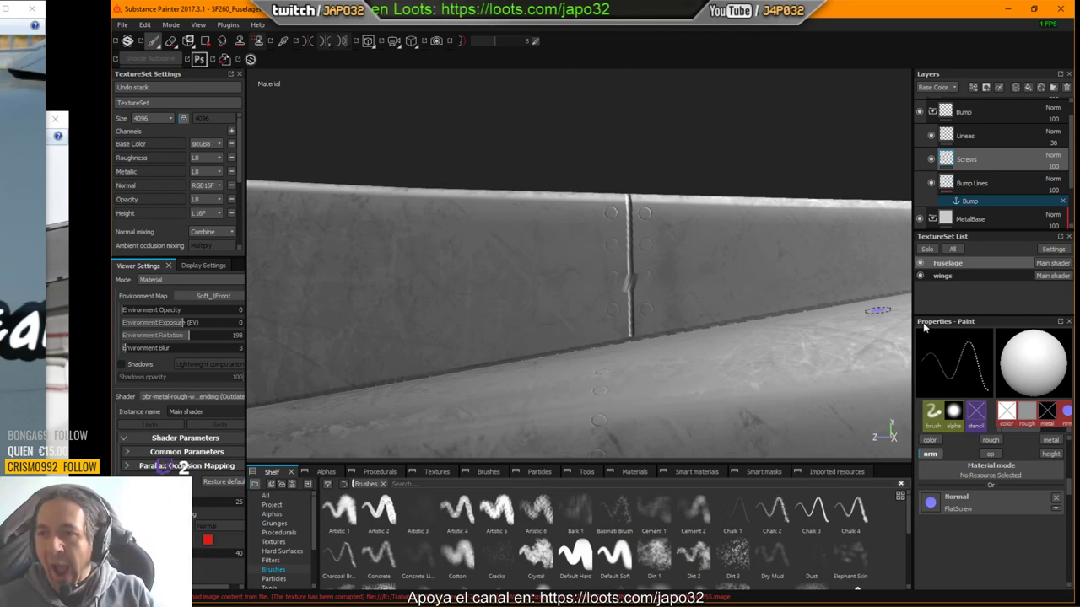
Step: Paint two screws on each side of the next spine panel line farther forward, above the fuselage edge seam
{"action": "mouse_move", "coordinate": [701, 252]}
{"action": "left_mouse_down", "text": "alt"}
{"action": "mouse_move", "coordinate": [699, 228]}
{"action": "mouse_move", "coordinate": [646, 457]}
{"action": "mouse_move", "coordinate": [602, 313]}
{"action": "mouse_move", "coordinate": [690, 290]}
{"action": "mouse_move", "coordinate": [531, 272]}
{"action": "mouse_move", "coordinate": [482, 281]}
{"action": "mouse_move", "coordinate": [497, 265]}
{"action": "left_mouse_up", "text": "alt"}
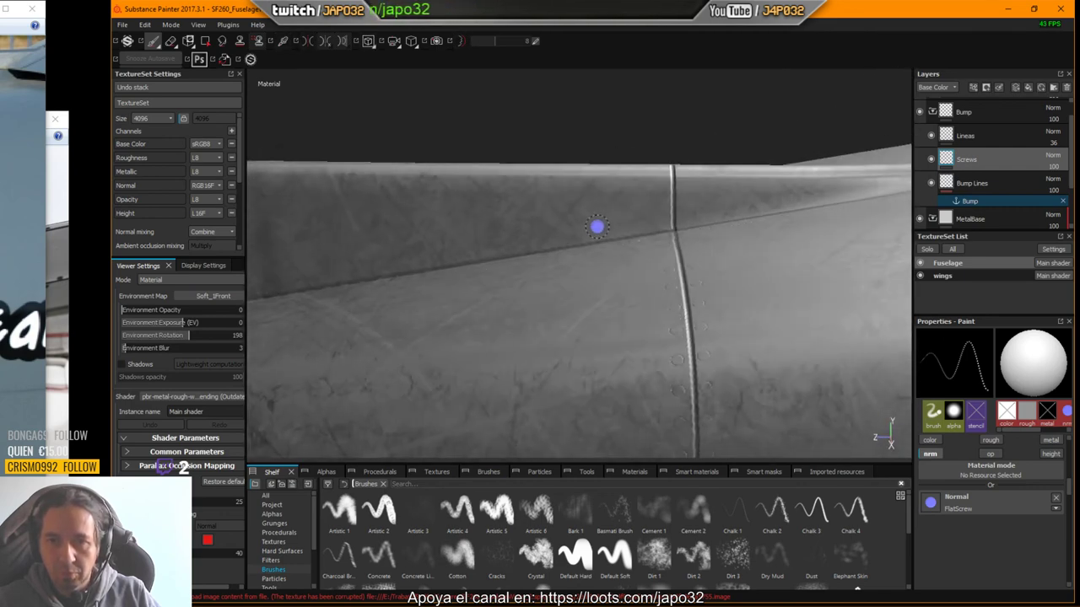
{"action": "scroll", "coordinate": [600, 232], "scroll_direction": "down", "scroll_amount": 2}
{"action": "scroll", "coordinate": [605, 234], "scroll_direction": "up", "scroll_amount": 2}
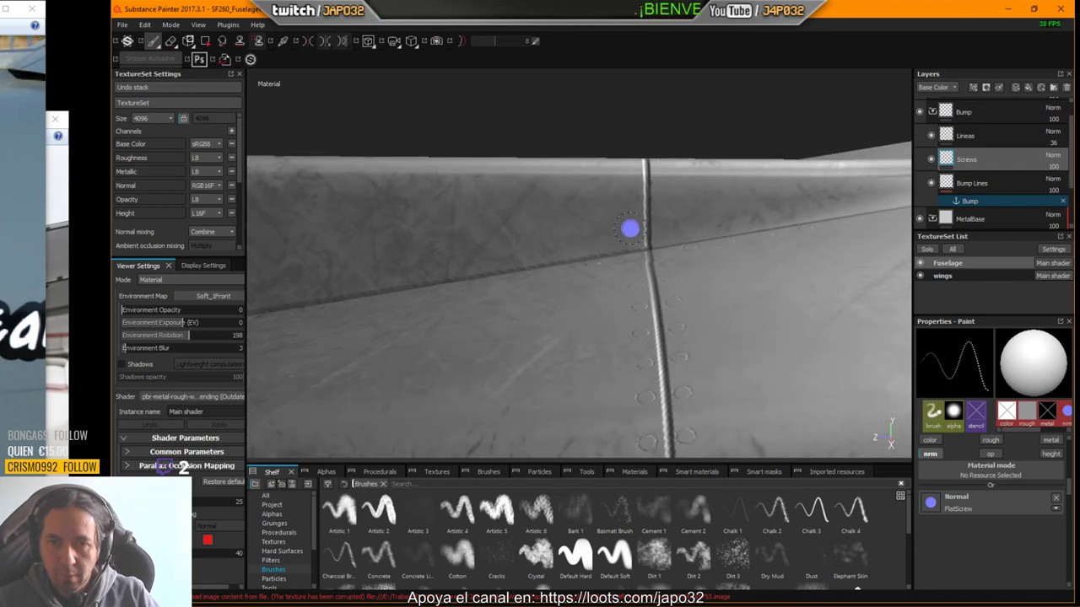
{"action": "left_click", "coordinate": [628, 185]}
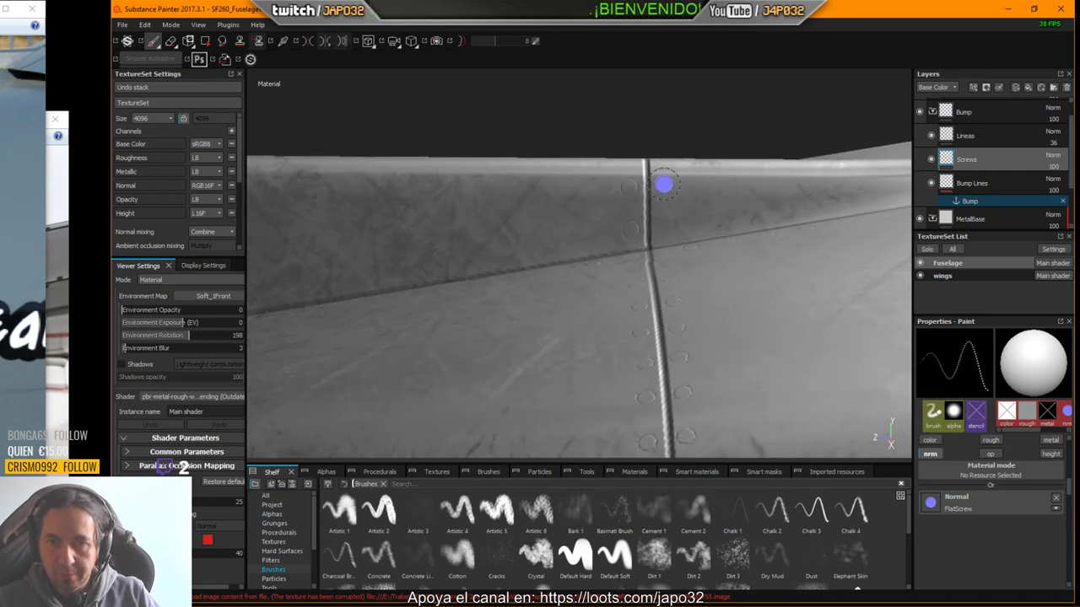
{"action": "left_click", "coordinate": [664, 183]}
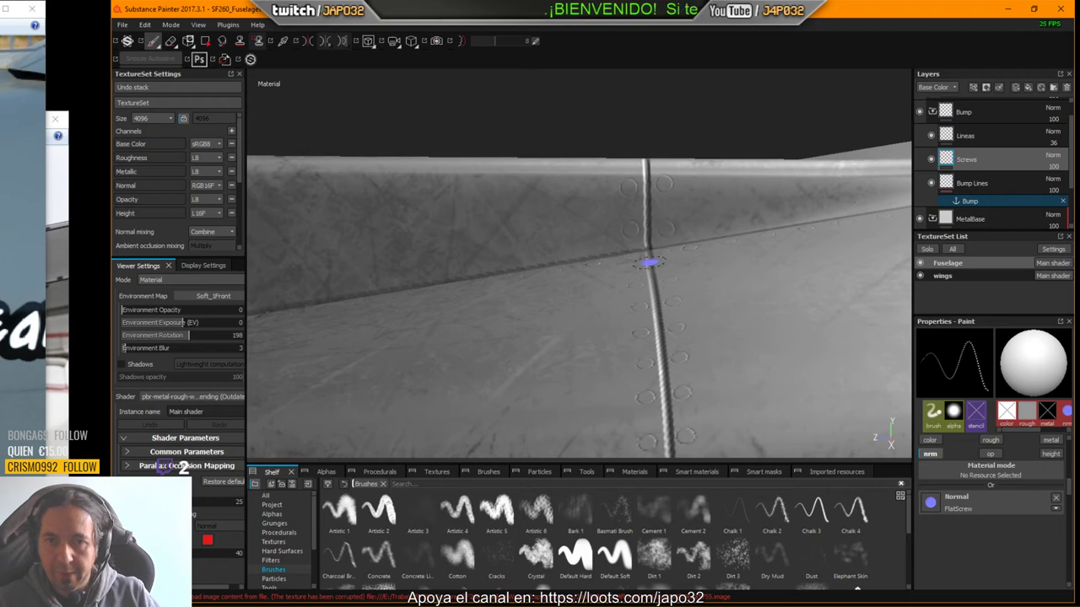
Step: Paint two screws on each side of the matching panel line on the opposite face of the spine
{"action": "left_click_drag", "start_coordinate": [646, 261], "coordinate": [754, 234], "text": "alt"}
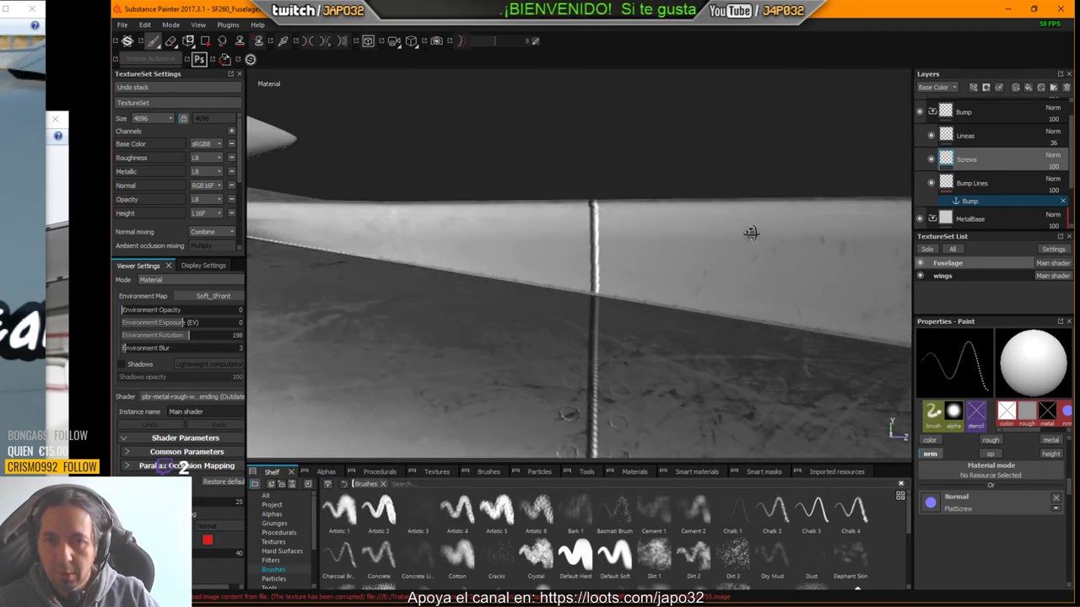
{"action": "left_click", "coordinate": [574, 222]}
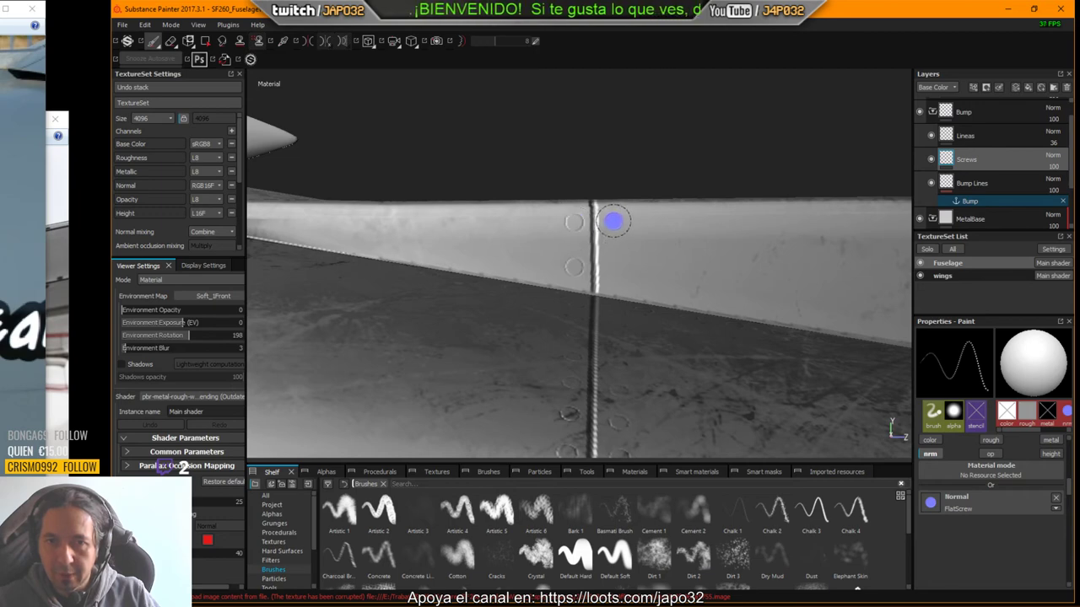
{"action": "left_click", "coordinate": [613, 221]}
{"action": "left_click", "coordinate": [613, 268]}
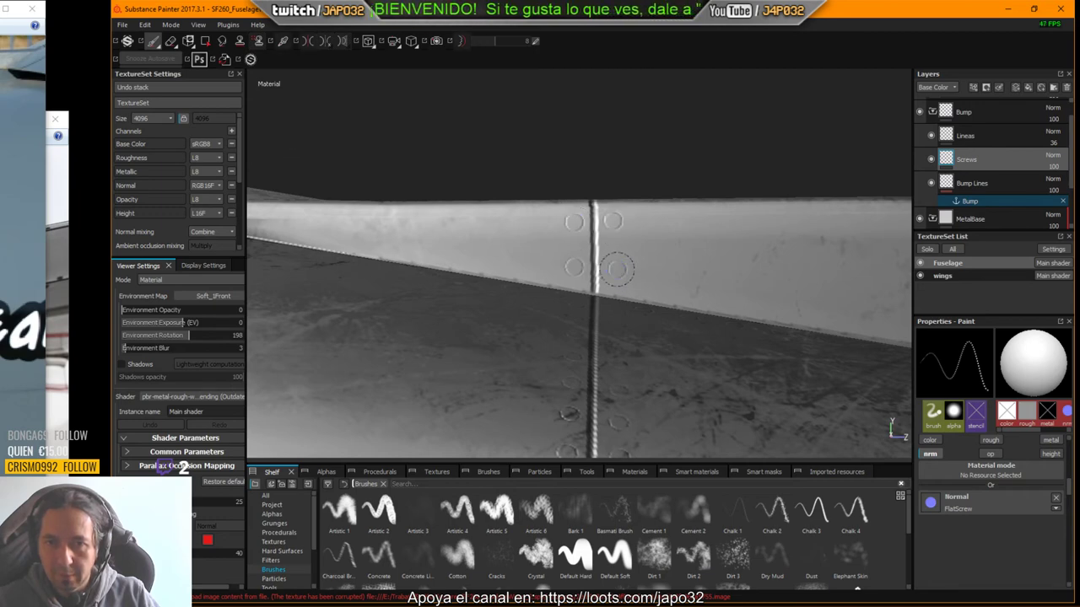
Step: Examine the spine, the base of the tail fin and the fuselage side for missing or misplaced screws
{"action": "mouse_move", "coordinate": [610, 267]}
{"action": "left_mouse_down", "text": "alt"}
{"action": "mouse_move", "coordinate": [652, 363]}
{"action": "mouse_move", "coordinate": [691, 386]}
{"action": "left_mouse_up", "text": "alt"}
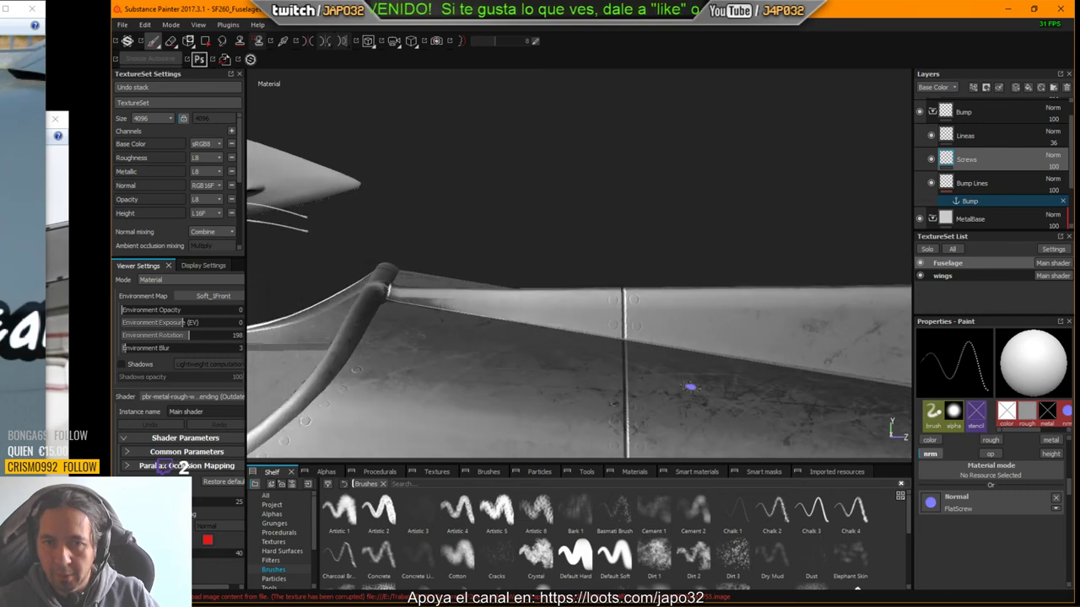
{"action": "middle_click_drag", "start_coordinate": [687, 354], "coordinate": [433, 236], "text": "alt"}
{"action": "left_click_drag", "start_coordinate": [433, 236], "coordinate": [535, 273], "text": "alt"}
{"action": "middle_click_drag", "start_coordinate": [646, 281], "coordinate": [245, 278], "text": "alt"}
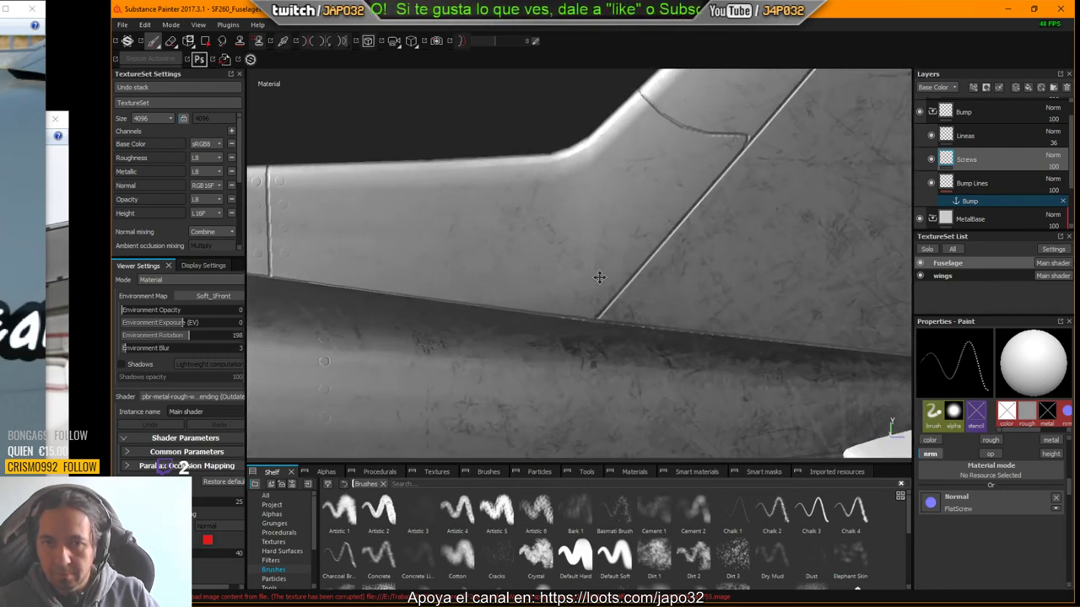
{"action": "middle_click_drag", "start_coordinate": [604, 282], "coordinate": [587, 311], "text": "alt"}
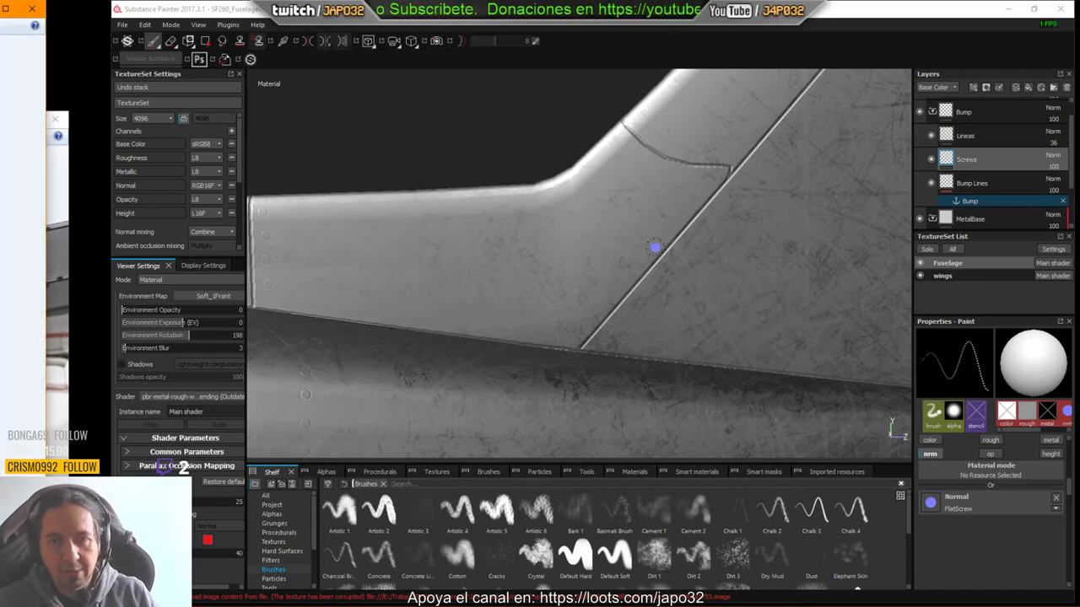
{"action": "mouse_move", "coordinate": [572, 272]}
{"action": "left_mouse_down", "text": "alt"}
{"action": "mouse_move", "coordinate": [718, 321]}
{"action": "mouse_move", "coordinate": [745, 299]}
{"action": "mouse_move", "coordinate": [786, 306]}
{"action": "mouse_move", "coordinate": [777, 314]}
{"action": "mouse_move", "coordinate": [756, 228]}
{"action": "mouse_move", "coordinate": [734, 190]}
{"action": "mouse_move", "coordinate": [610, 340]}
{"action": "mouse_move", "coordinate": [499, 279]}
{"action": "mouse_move", "coordinate": [393, 244]}
{"action": "mouse_move", "coordinate": [365, 276]}
{"action": "mouse_move", "coordinate": [657, 245]}
{"action": "left_mouse_up", "text": "alt"}
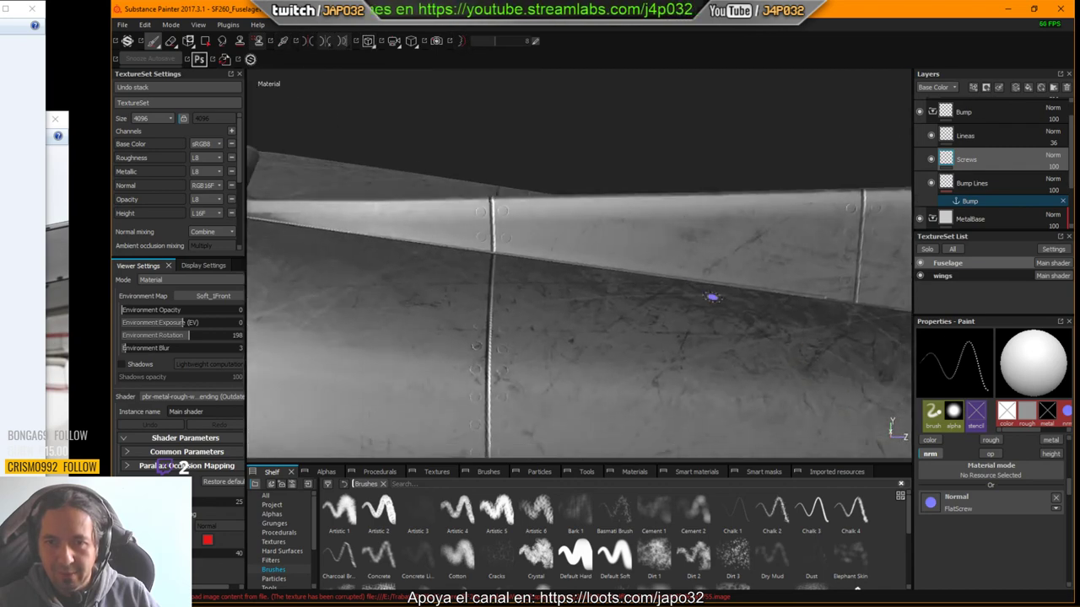
{"action": "mouse_move", "coordinate": [713, 297]}
{"action": "left_mouse_down", "text": "alt"}
{"action": "mouse_move", "coordinate": [593, 233]}
{"action": "mouse_move", "coordinate": [740, 279]}
{"action": "mouse_move", "coordinate": [682, 261]}
{"action": "mouse_move", "coordinate": [626, 313]}
{"action": "mouse_move", "coordinate": [680, 214]}
{"action": "left_mouse_up", "text": "alt"}
{"action": "left_click_drag", "start_coordinate": [594, 379], "coordinate": [621, 272], "text": "alt"}
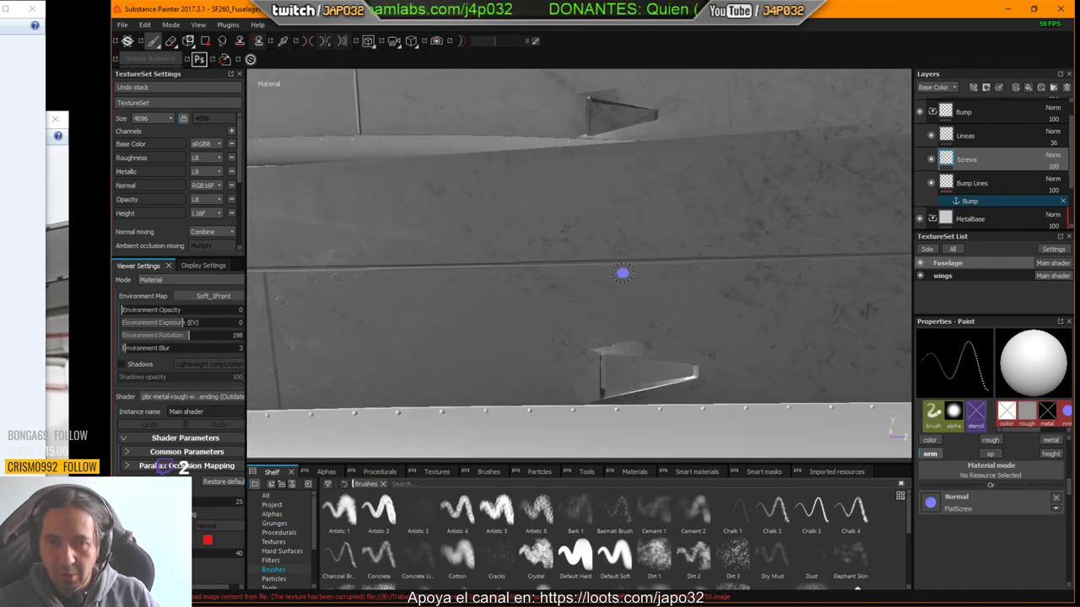
{"action": "mouse_move", "coordinate": [905, 274]}
{"action": "left_mouse_down", "text": "alt"}
{"action": "mouse_move", "coordinate": [587, 314]}
{"action": "mouse_move", "coordinate": [354, 296]}
{"action": "mouse_move", "coordinate": [492, 357]}
{"action": "mouse_move", "coordinate": [853, 315]}
{"action": "mouse_move", "coordinate": [728, 340]}
{"action": "mouse_move", "coordinate": [774, 342]}
{"action": "mouse_move", "coordinate": [757, 371]}
{"action": "mouse_move", "coordinate": [675, 301]}
{"action": "left_mouse_up", "text": "alt"}
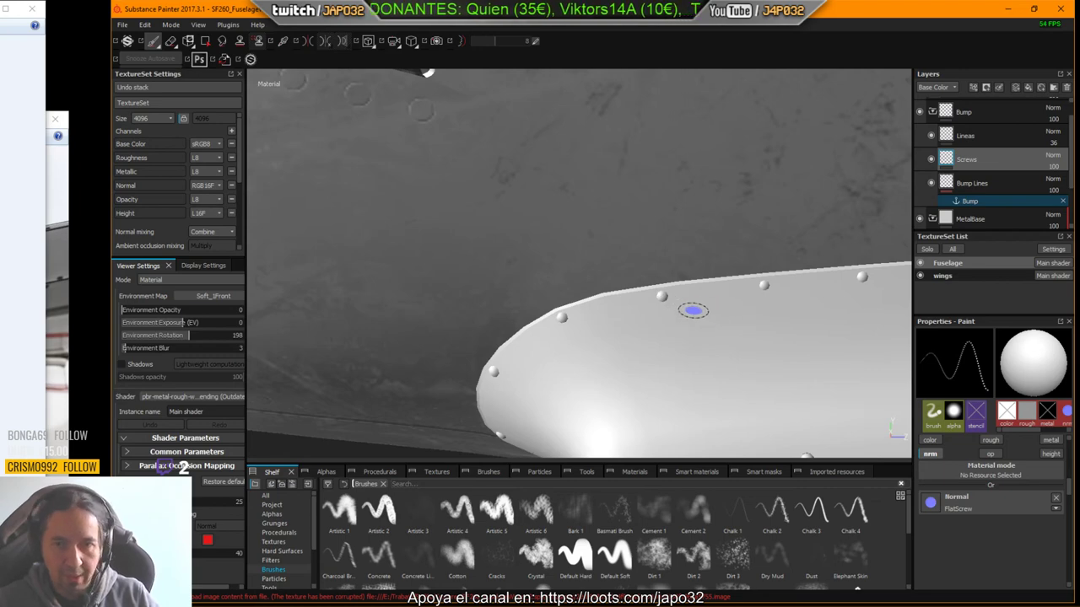
Step: Erase the doubled screw beside the curved vertical panel line on the forward fuselage and repaint a single FlatScrew there
{"action": "mouse_move", "coordinate": [431, 289]}
{"action": "middle_mouse_down", "text": "alt"}
{"action": "mouse_move", "coordinate": [515, 223]}
{"action": "mouse_move", "coordinate": [789, 281]}
{"action": "middle_mouse_up", "text": "alt"}
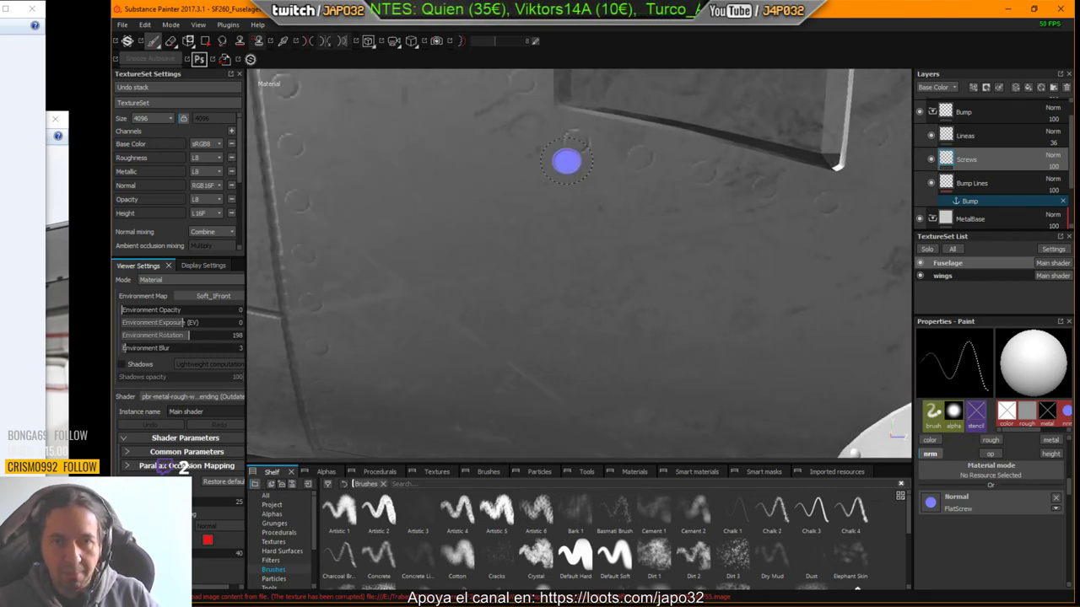
{"action": "middle_click_drag", "start_coordinate": [545, 312], "coordinate": [890, 313], "text": "alt"}
{"action": "middle_click_drag", "start_coordinate": [432, 241], "coordinate": [656, 293], "text": "alt"}
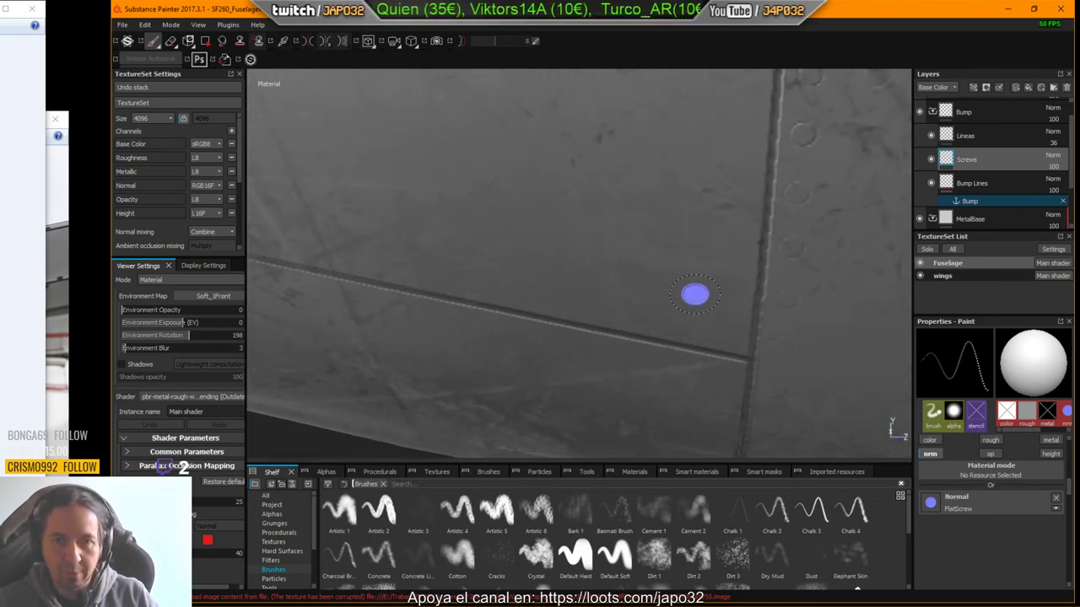
{"action": "left_click_drag", "start_coordinate": [694, 294], "coordinate": [621, 323], "text": "alt"}
{"action": "middle_click_drag", "start_coordinate": [620, 323], "coordinate": [443, 349], "text": "alt"}
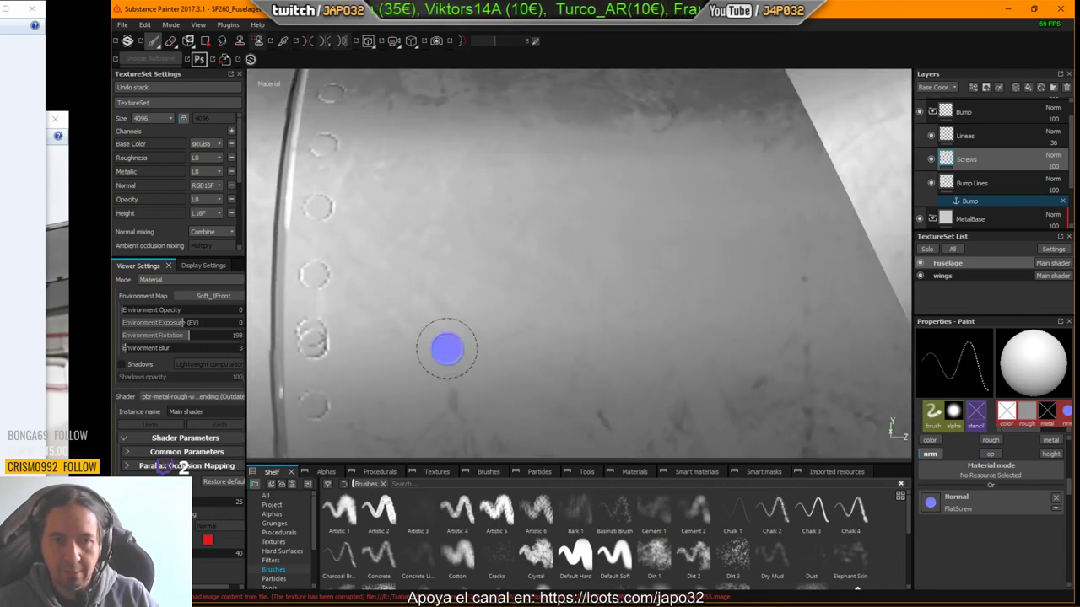
{"action": "left_click", "coordinate": [171, 42]}
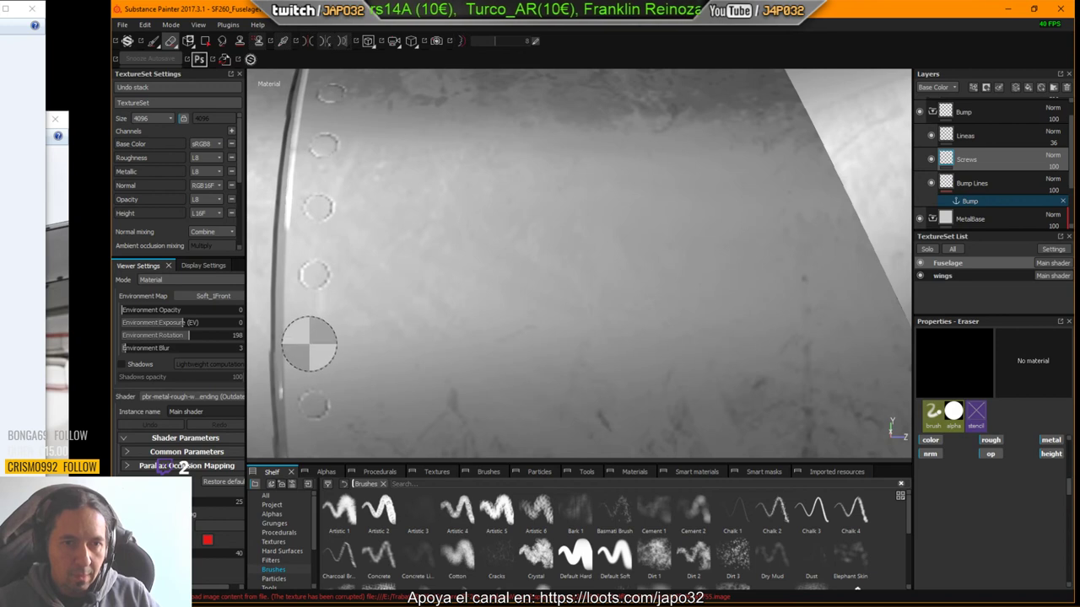
{"action": "left_click", "coordinate": [153, 41]}
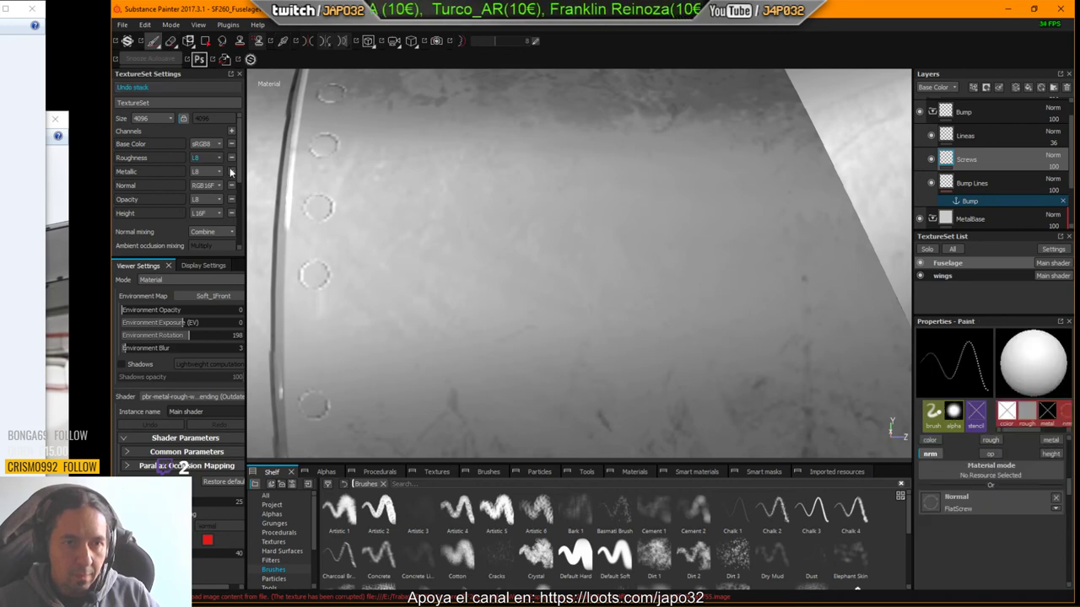
{"action": "left_click", "coordinate": [314, 336]}
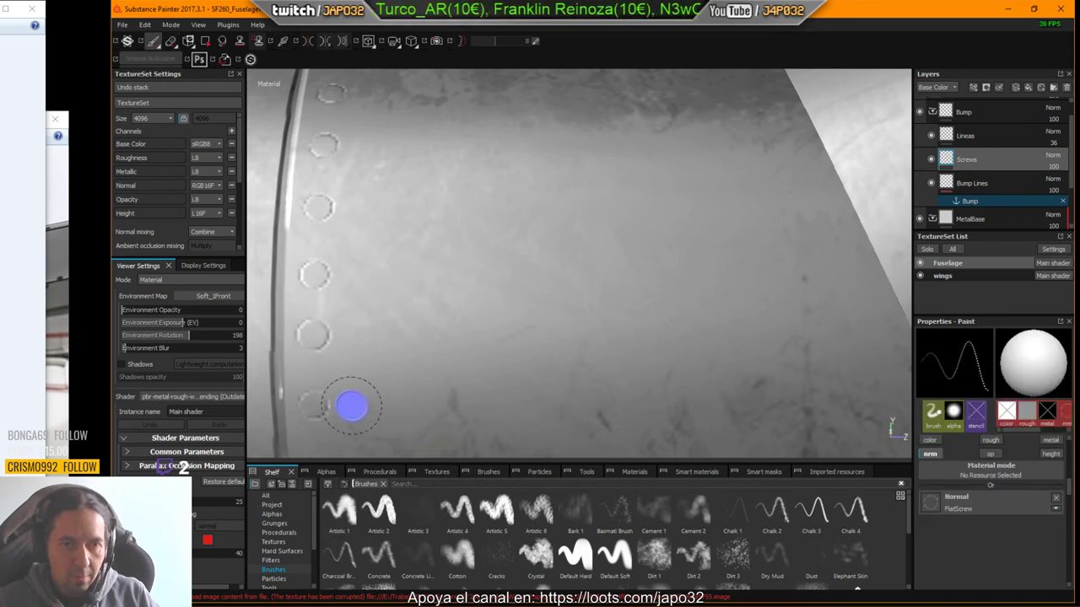
Step: Examine the screw rows along the fuselage sides, the lower seams and the panels around the cockpit opening
{"action": "key", "text": "alt"}
{"action": "right_click_drag", "start_coordinate": [521, 311], "coordinate": [260, 270], "text": "alt"}
{"action": "right_click_drag", "start_coordinate": [655, 299], "coordinate": [515, 289], "text": "alt"}
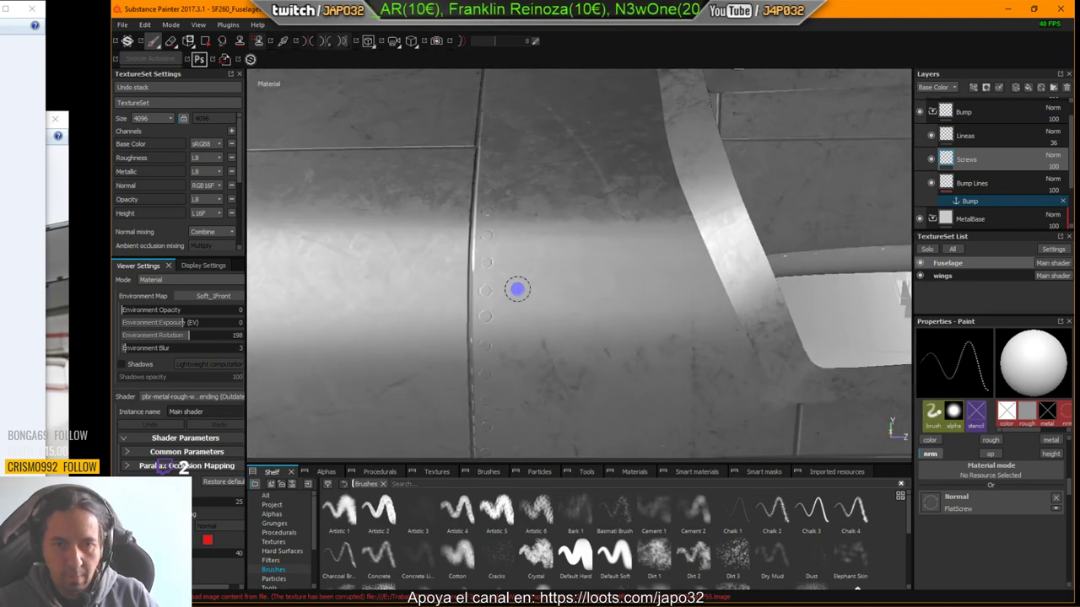
{"action": "middle_click_drag", "start_coordinate": [662, 317], "coordinate": [403, 210], "text": "alt"}
{"action": "left_click_drag", "start_coordinate": [560, 263], "coordinate": [459, 248], "text": "alt"}
{"action": "left_click_drag", "start_coordinate": [792, 292], "coordinate": [492, 313], "text": "alt"}
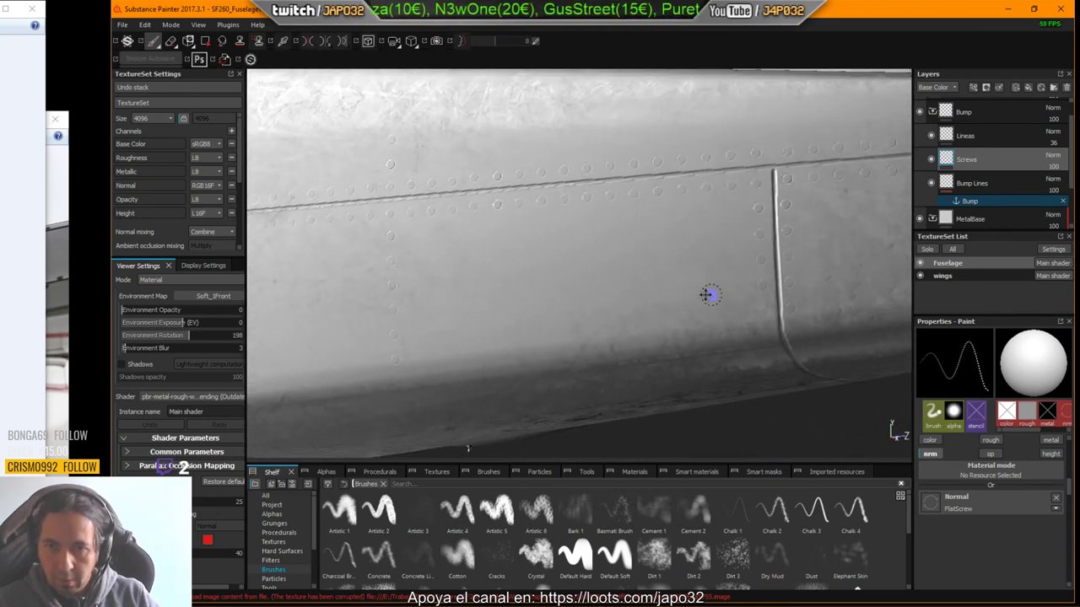
{"action": "mouse_move", "coordinate": [706, 294]}
{"action": "left_mouse_down", "text": "alt"}
{"action": "mouse_move", "coordinate": [518, 289]}
{"action": "mouse_move", "coordinate": [567, 274]}
{"action": "mouse_move", "coordinate": [560, 234]}
{"action": "mouse_move", "coordinate": [648, 212]}
{"action": "mouse_move", "coordinate": [579, 229]}
{"action": "mouse_move", "coordinate": [750, 343]}
{"action": "mouse_move", "coordinate": [716, 381]}
{"action": "mouse_move", "coordinate": [658, 330]}
{"action": "mouse_move", "coordinate": [817, 265]}
{"action": "mouse_move", "coordinate": [809, 287]}
{"action": "mouse_move", "coordinate": [585, 256]}
{"action": "mouse_move", "coordinate": [607, 259]}
{"action": "left_mouse_up", "text": "alt"}
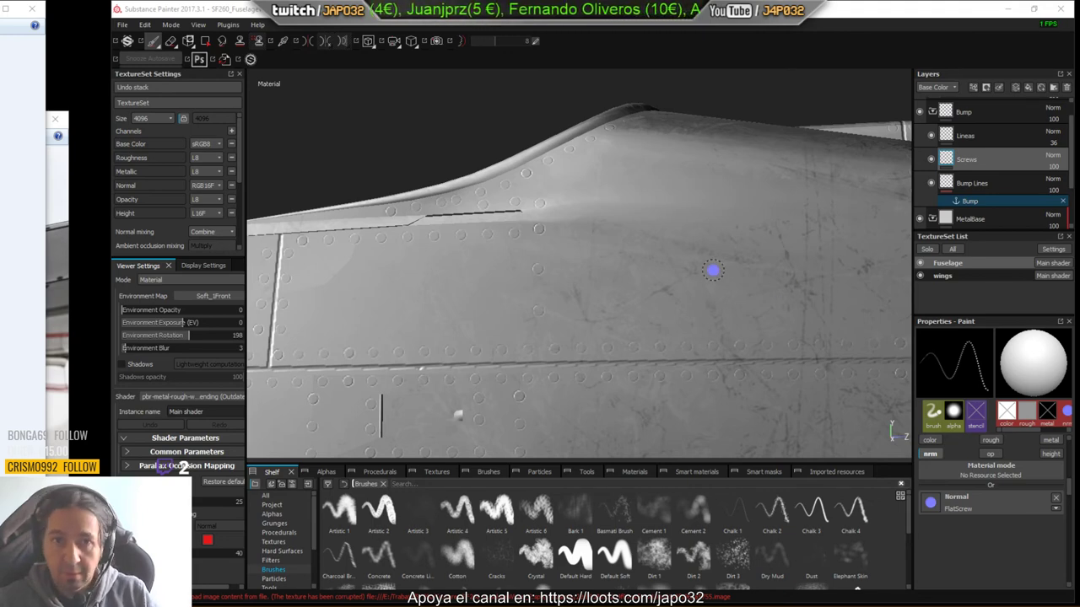
{"action": "middle_click_drag", "start_coordinate": [739, 239], "coordinate": [615, 256], "text": "alt"}
{"action": "left_click_drag", "start_coordinate": [615, 255], "coordinate": [612, 332], "text": "alt"}
{"action": "mouse_move", "coordinate": [528, 302]}
{"action": "left_mouse_down", "text": "alt"}
{"action": "mouse_move", "coordinate": [495, 233]}
{"action": "mouse_move", "coordinate": [683, 224]}
{"action": "mouse_move", "coordinate": [575, 167]}
{"action": "mouse_move", "coordinate": [588, 193]}
{"action": "mouse_move", "coordinate": [578, 198]}
{"action": "mouse_move", "coordinate": [682, 190]}
{"action": "mouse_move", "coordinate": [624, 195]}
{"action": "mouse_move", "coordinate": [621, 284]}
{"action": "mouse_move", "coordinate": [652, 284]}
{"action": "mouse_move", "coordinate": [684, 326]}
{"action": "left_mouse_up", "text": "alt"}
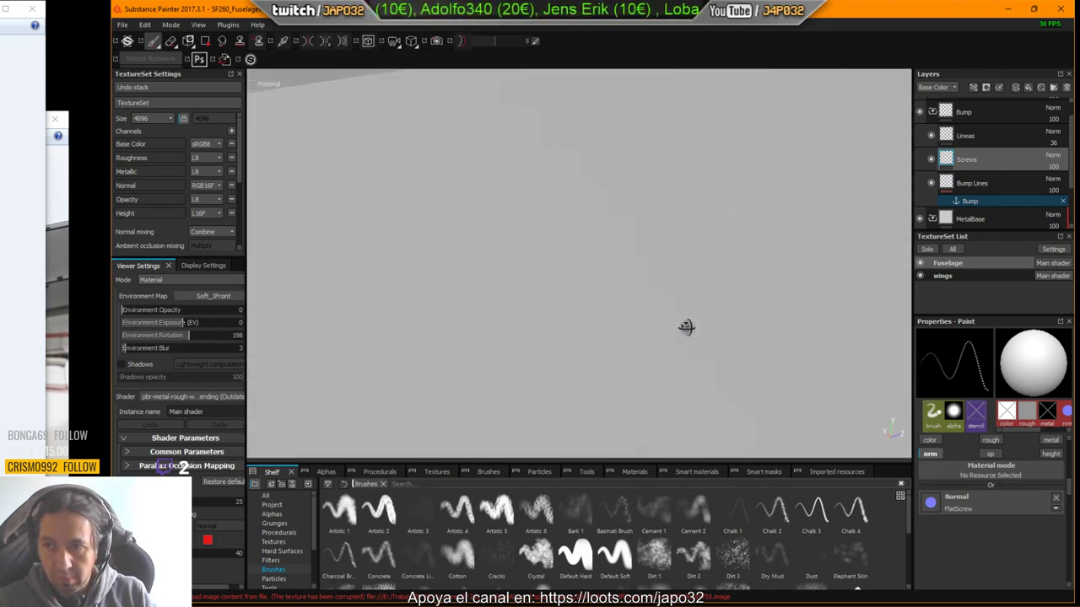
{"action": "middle_click_drag", "start_coordinate": [716, 315], "coordinate": [612, 289], "text": "alt"}
{"action": "right_click_drag", "start_coordinate": [613, 290], "coordinate": [490, 278], "text": "alt"}
{"action": "middle_click_drag", "start_coordinate": [460, 211], "coordinate": [705, 307], "text": "alt"}
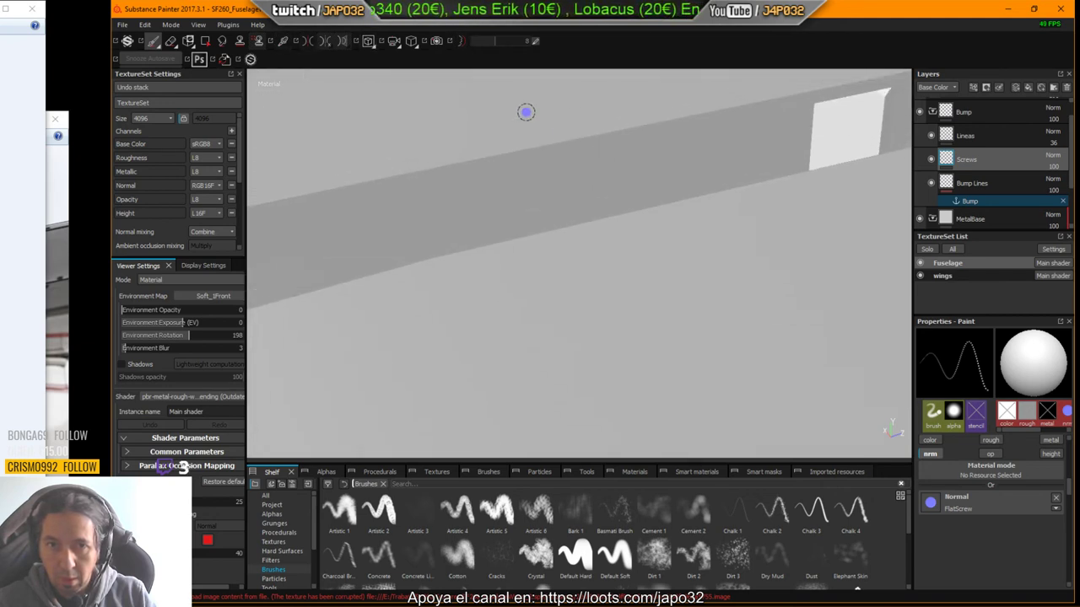
{"action": "mouse_move", "coordinate": [609, 257]}
{"action": "middle_mouse_down", "text": "alt"}
{"action": "mouse_move", "coordinate": [588, 279]}
{"action": "mouse_move", "coordinate": [592, 342]}
{"action": "middle_mouse_up", "text": "alt"}
{"action": "right_click_drag", "start_coordinate": [592, 342], "coordinate": [448, 277], "text": "alt"}
{"action": "right_click_drag", "start_coordinate": [658, 282], "coordinate": [253, 286], "text": "alt"}
{"action": "middle_click_drag", "start_coordinate": [605, 253], "coordinate": [640, 281], "text": "alt"}
{"action": "left_click_drag", "start_coordinate": [640, 282], "coordinate": [563, 218], "text": "alt"}
{"action": "right_click_drag", "start_coordinate": [563, 217], "coordinate": [793, 242], "text": "alt"}
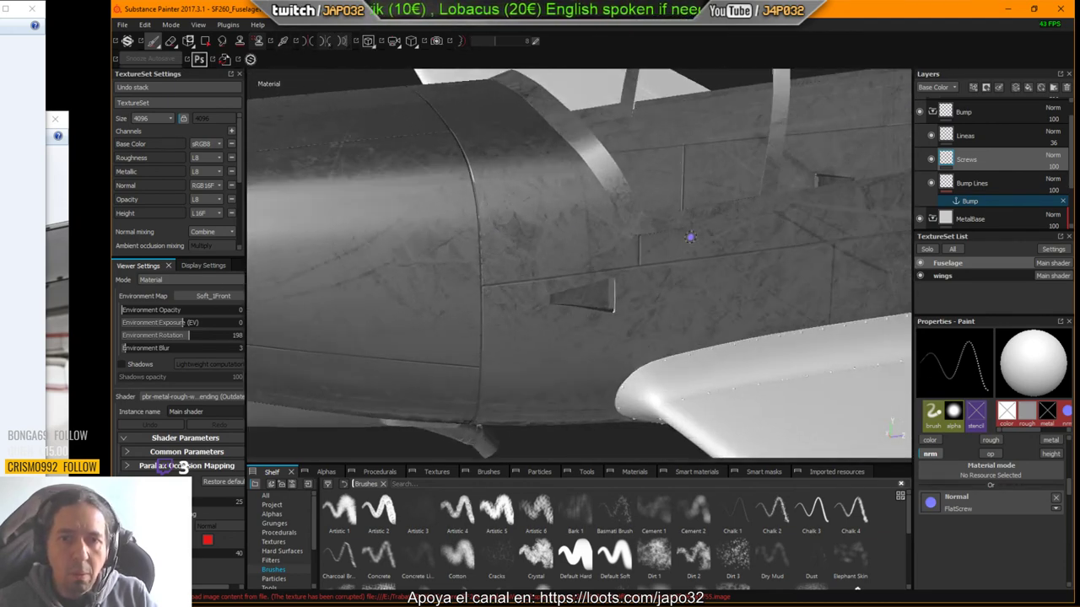
Step: Paint one screw on each side of the short vertical panel line below the lower corner of the windscreen frame
{"action": "left_click_drag", "start_coordinate": [677, 256], "coordinate": [708, 236], "text": "alt"}
{"action": "right_click_drag", "start_coordinate": [709, 236], "coordinate": [868, 221], "text": "alt"}
{"action": "left_click_drag", "start_coordinate": [721, 240], "coordinate": [692, 214], "text": "alt"}
{"action": "right_click_drag", "start_coordinate": [691, 214], "coordinate": [847, 240], "text": "alt"}
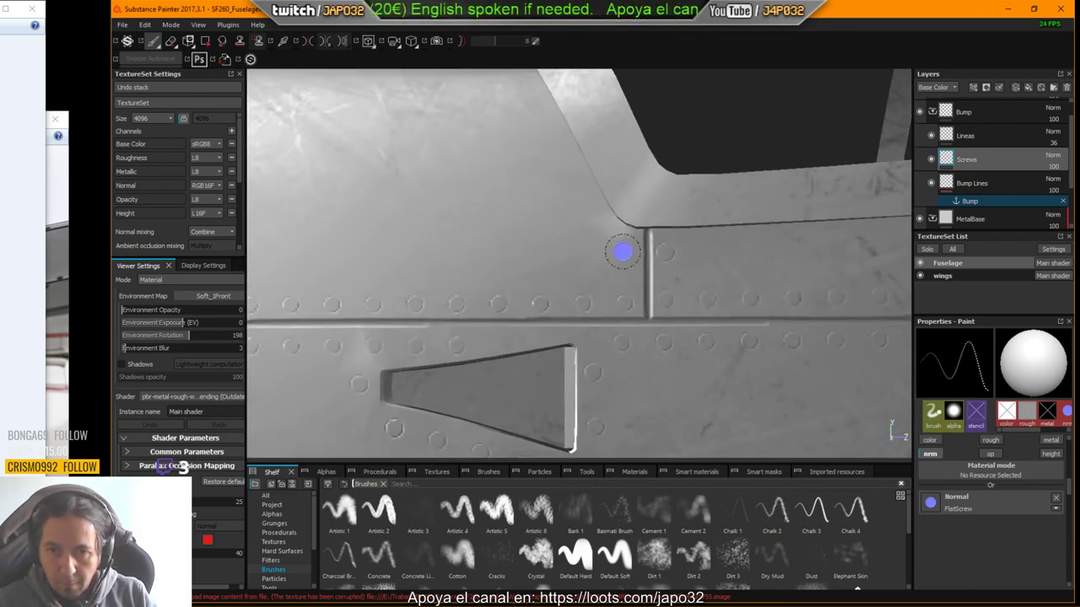
{"action": "scroll", "coordinate": [644, 315], "scroll_direction": "up", "scroll_amount": 1}
{"action": "scroll", "coordinate": [658, 306], "scroll_direction": "down", "scroll_amount": 4}
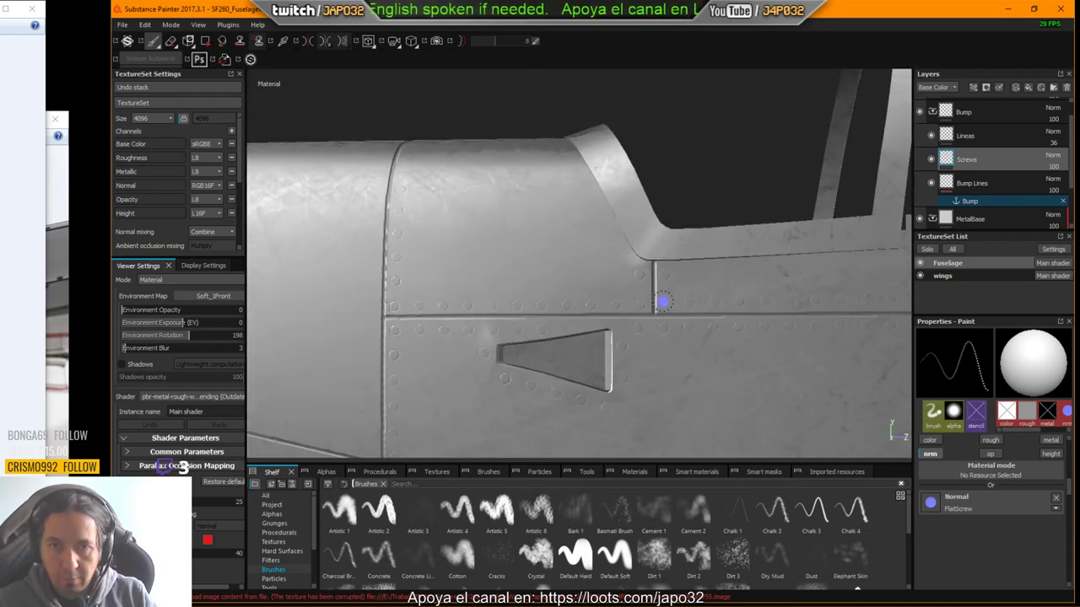
Step: Paint an evenly spaced row of screws along the forward edge of the windscreen frame, from its lower corner up over the top of the fuselage
{"action": "left_click_drag", "start_coordinate": [663, 302], "coordinate": [621, 255], "text": "alt"}
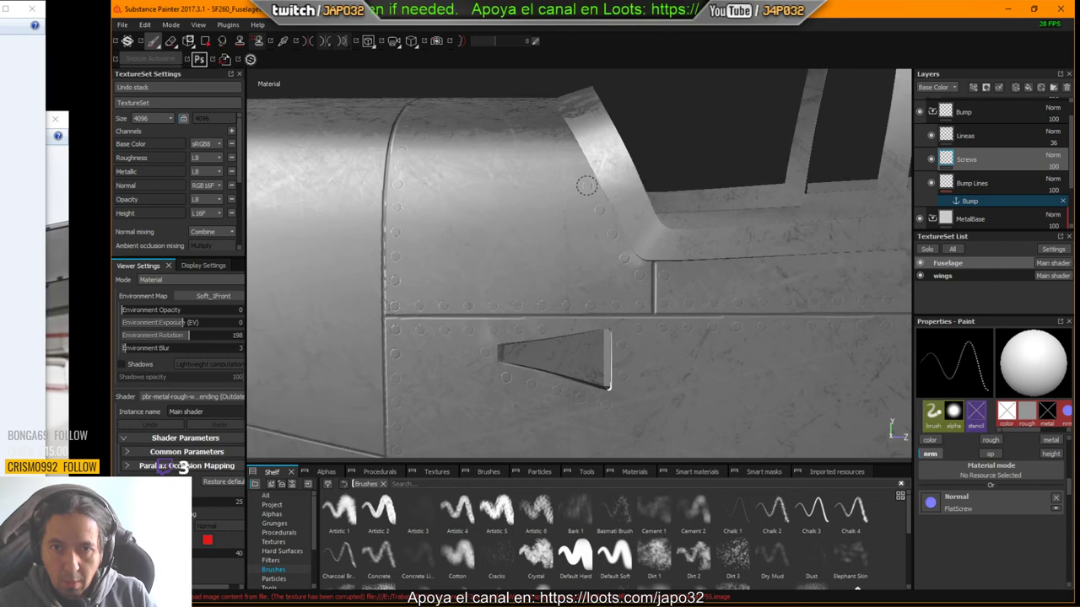
{"action": "left_click_drag", "start_coordinate": [841, 173], "coordinate": [877, 228], "text": "alt"}
{"action": "middle_click_drag", "start_coordinate": [648, 241], "coordinate": [701, 376], "text": "alt"}
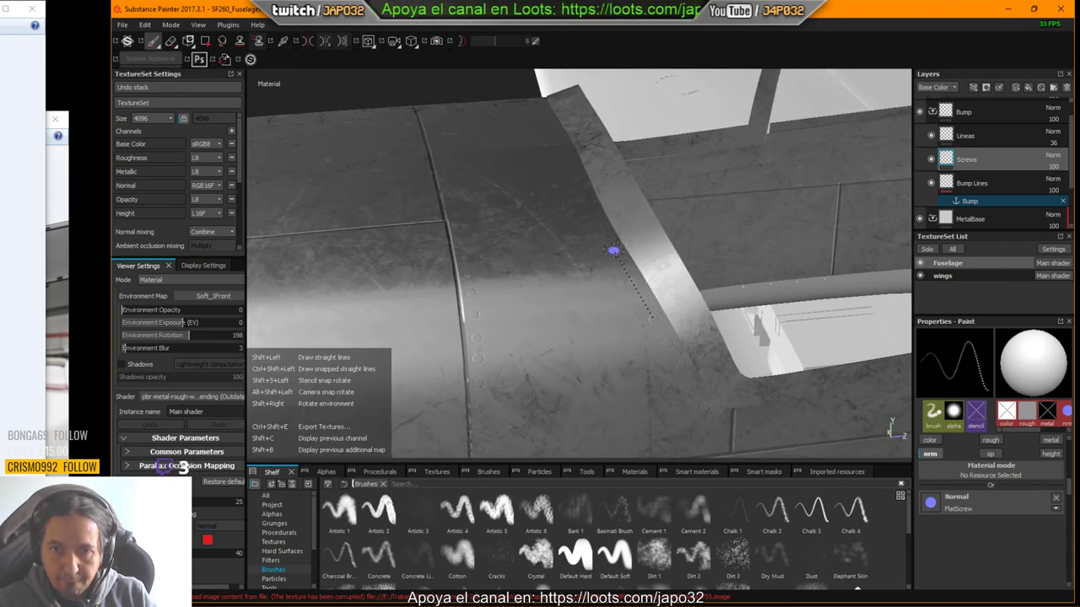
{"action": "mouse_move", "coordinate": [615, 248]}
{"action": "left_mouse_down", "text": "alt"}
{"action": "mouse_move", "coordinate": [693, 322]}
{"action": "mouse_move", "coordinate": [602, 245]}
{"action": "left_mouse_up", "text": "alt"}
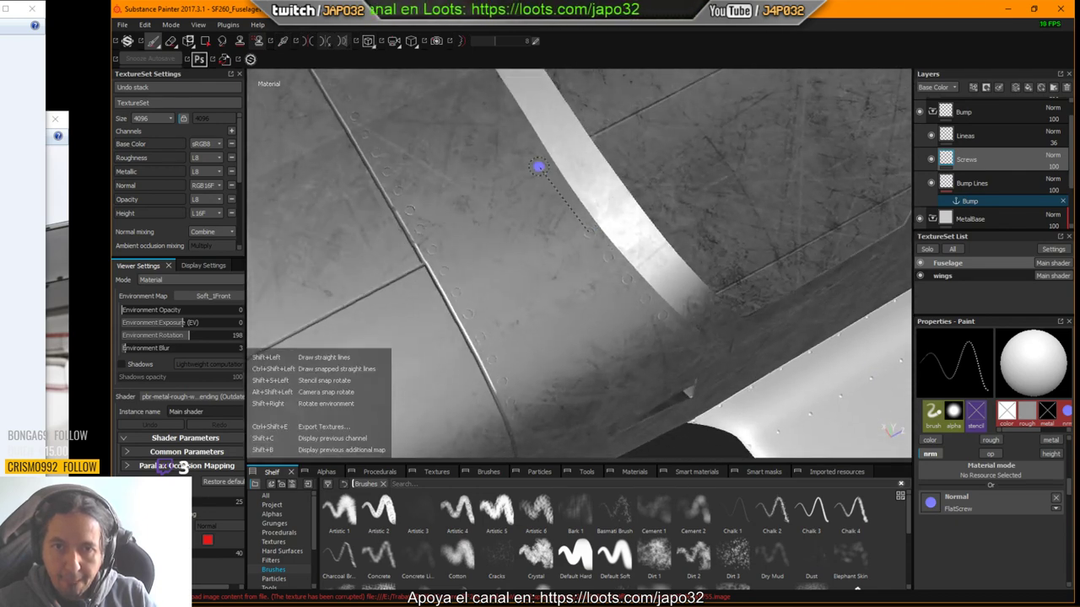
{"action": "mouse_move", "coordinate": [545, 167]}
{"action": "left_mouse_down", "text": "alt"}
{"action": "mouse_move", "coordinate": [661, 281]}
{"action": "mouse_move", "coordinate": [609, 234]}
{"action": "mouse_move", "coordinate": [613, 291]}
{"action": "left_mouse_up", "text": "alt"}
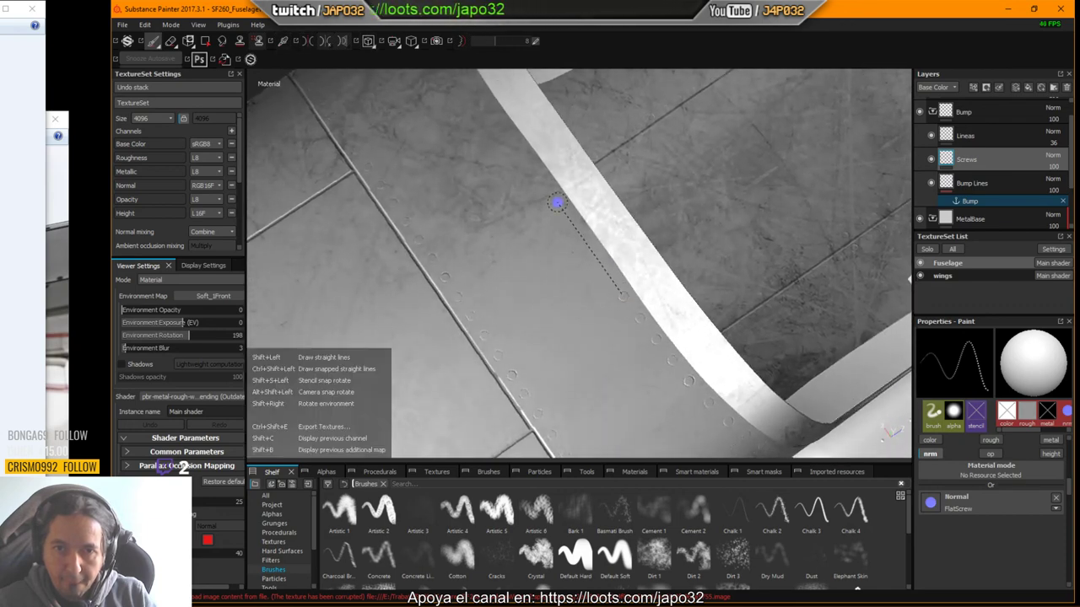
{"action": "left_click_drag", "start_coordinate": [556, 203], "coordinate": [788, 318], "text": "alt"}
{"action": "left_click_drag", "start_coordinate": [641, 295], "coordinate": [706, 296], "text": "alt"}
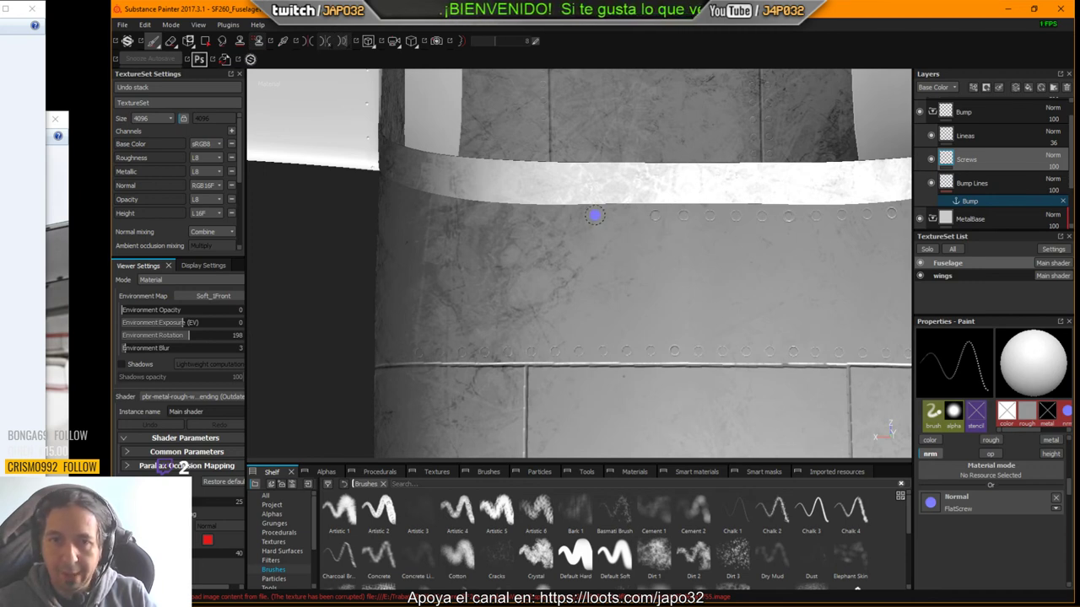
Step: Continue the row of screws along the windscreen frame's forward edge down the opposite side toward its lower corner
{"action": "mouse_move", "coordinate": [566, 265]}
{"action": "left_mouse_down", "text": "alt"}
{"action": "mouse_move", "coordinate": [743, 270]}
{"action": "mouse_move", "coordinate": [626, 240]}
{"action": "left_mouse_up", "text": "alt"}
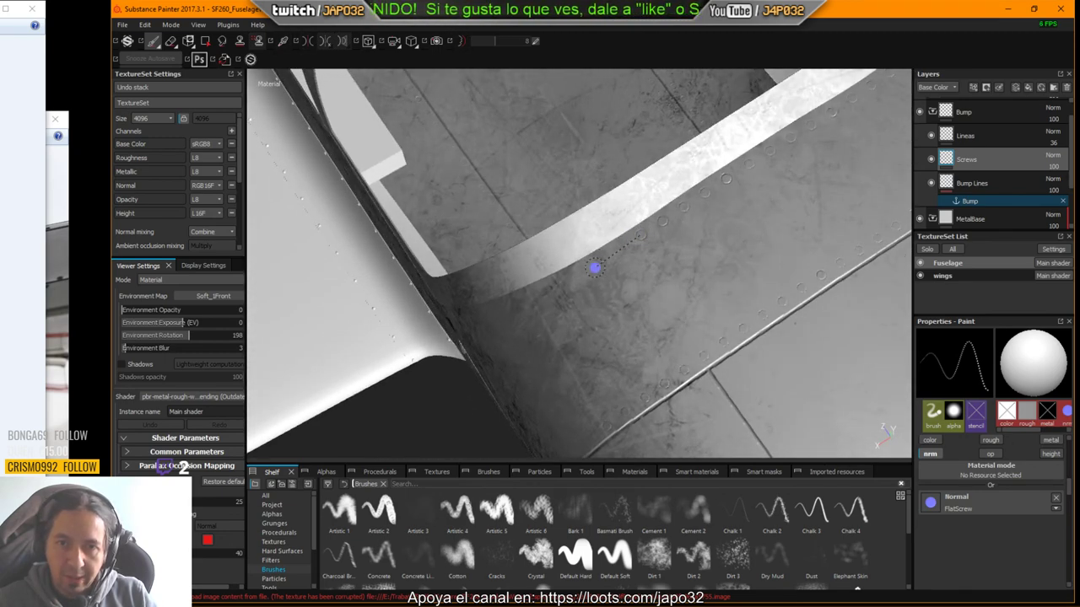
{"action": "mouse_move", "coordinate": [602, 301]}
{"action": "left_mouse_down", "text": "alt"}
{"action": "mouse_move", "coordinate": [689, 278]}
{"action": "mouse_move", "coordinate": [694, 287]}
{"action": "left_mouse_up", "text": "alt"}
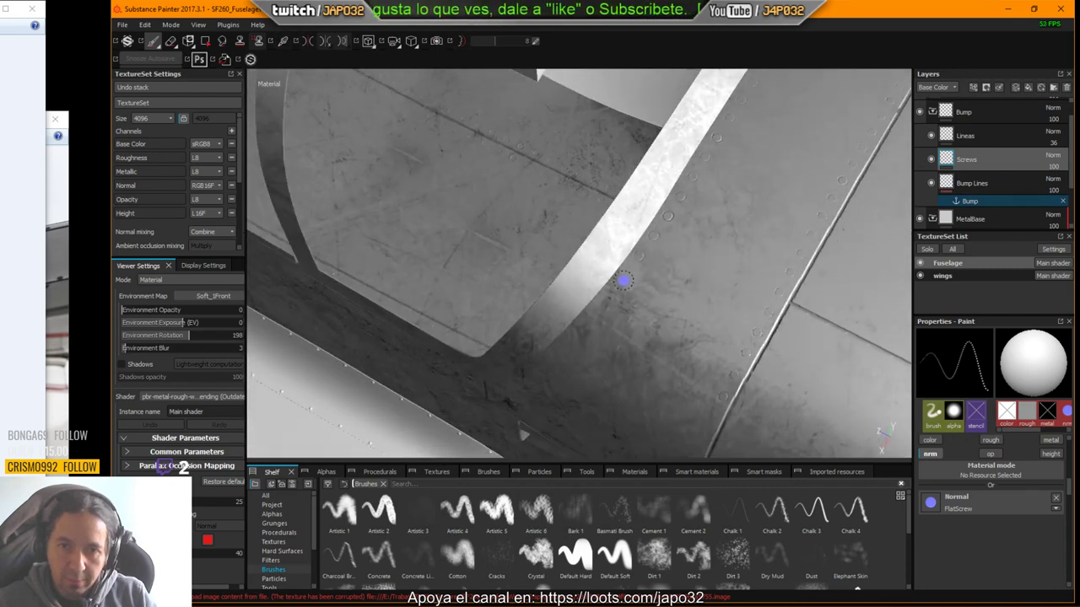
{"action": "left_click_drag", "start_coordinate": [626, 290], "coordinate": [696, 212], "text": "alt"}
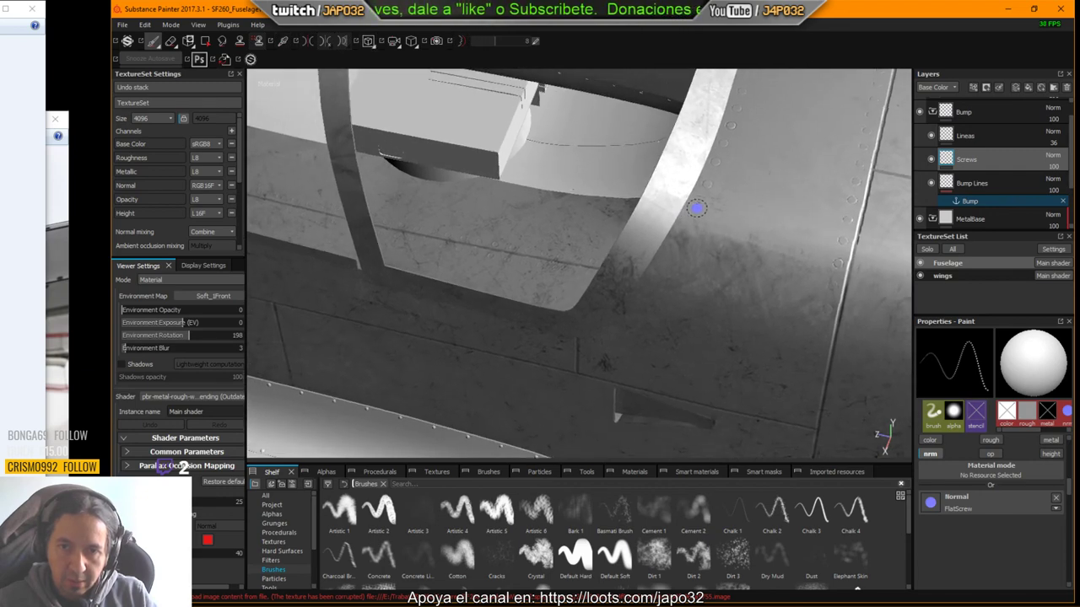
{"action": "key", "text": "shift"}
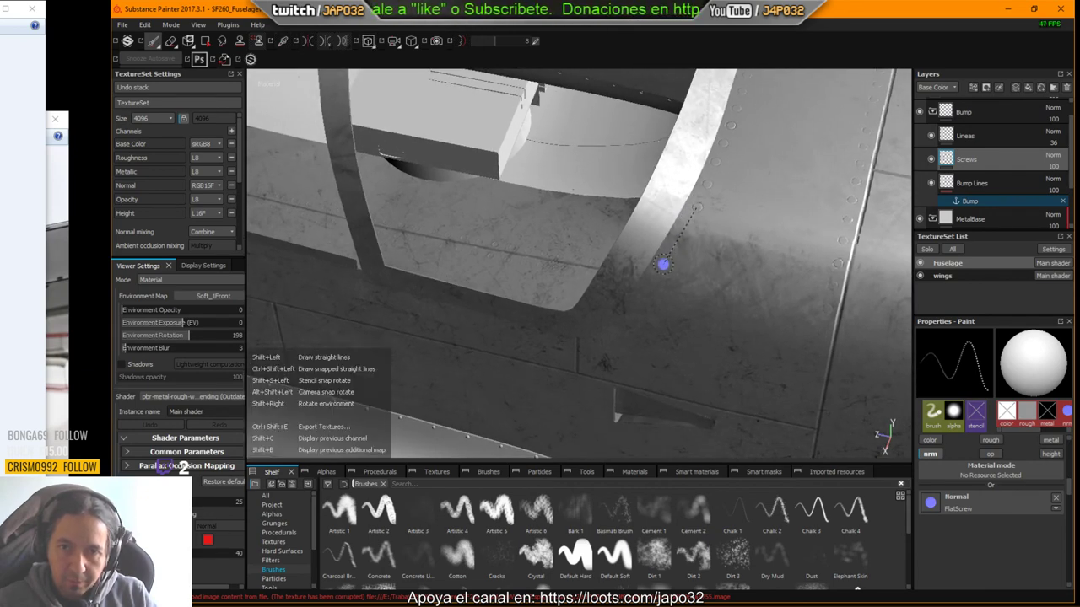
{"action": "left_click_drag", "start_coordinate": [675, 303], "coordinate": [646, 277], "text": "alt"}
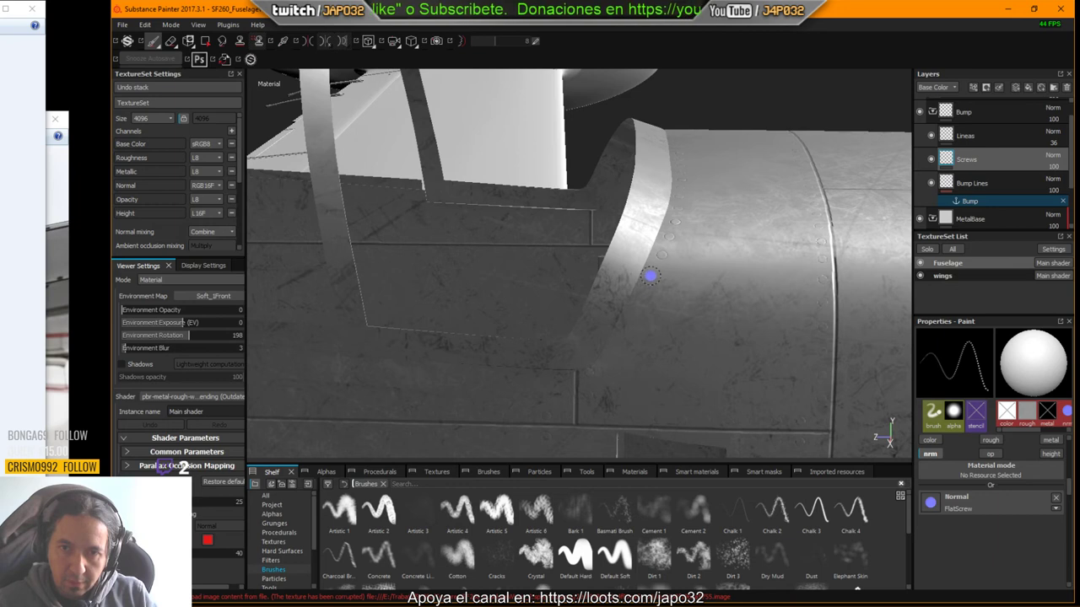
{"action": "key", "text": "shift"}
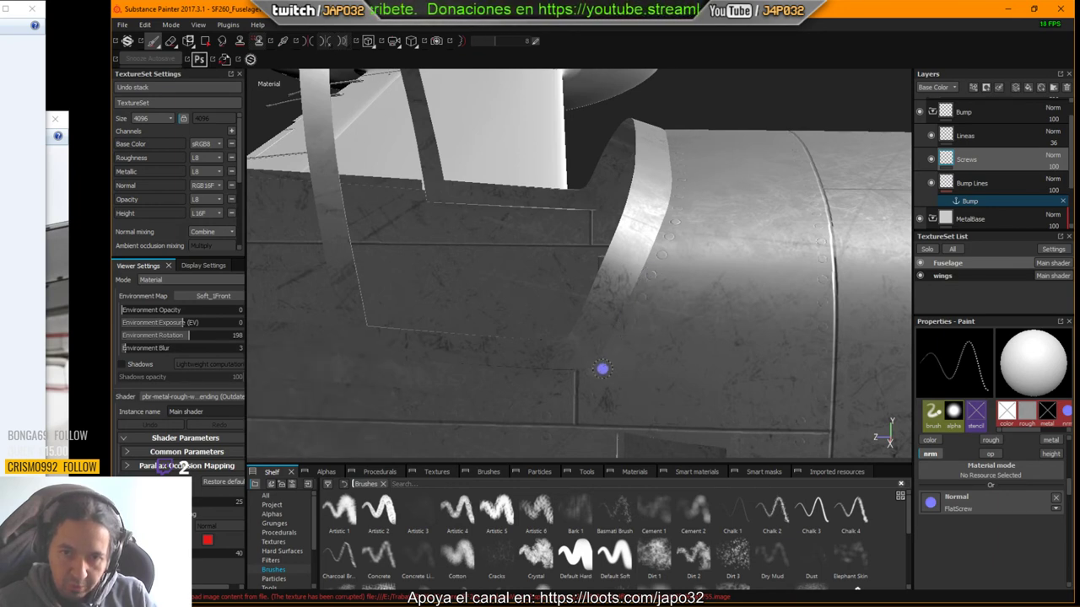
{"action": "left_click_drag", "start_coordinate": [597, 373], "coordinate": [666, 355], "text": "alt"}
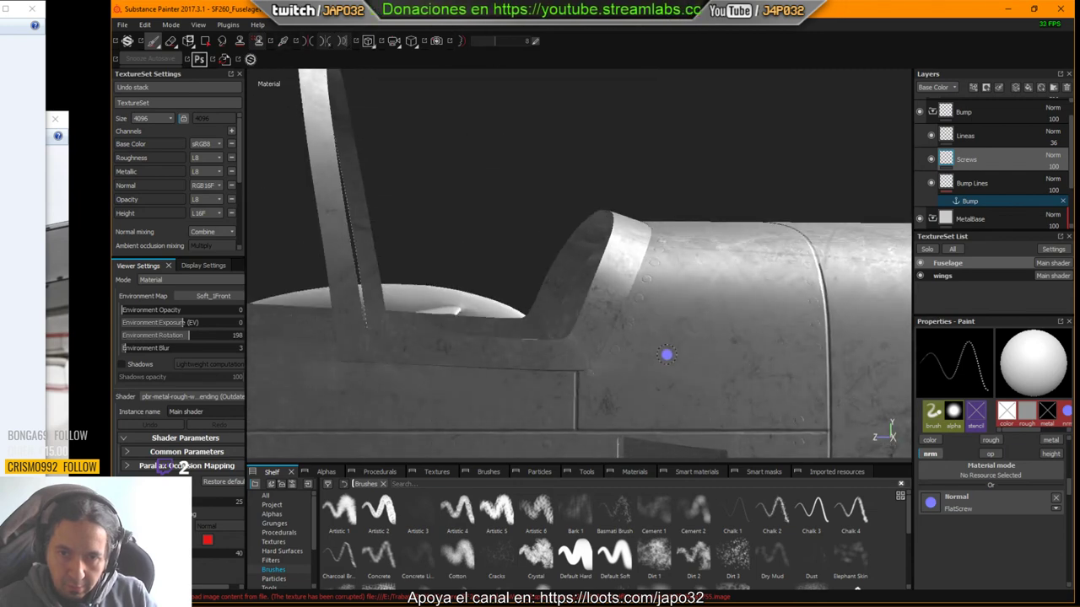
{"action": "left_click_drag", "start_coordinate": [701, 363], "coordinate": [690, 383], "text": "alt"}
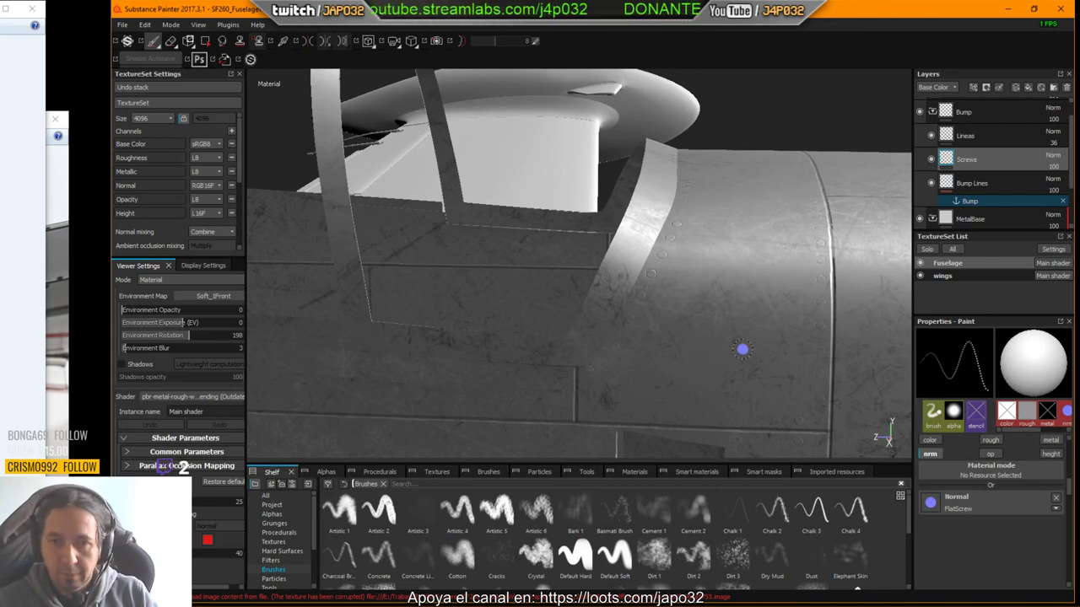
{"action": "mouse_move", "coordinate": [742, 349]}
{"action": "left_mouse_down", "text": "alt"}
{"action": "mouse_move", "coordinate": [663, 345]}
{"action": "mouse_move", "coordinate": [754, 258]}
{"action": "mouse_move", "coordinate": [634, 361]}
{"action": "mouse_move", "coordinate": [634, 432]}
{"action": "mouse_move", "coordinate": [558, 428]}
{"action": "mouse_move", "coordinate": [586, 391]}
{"action": "mouse_move", "coordinate": [661, 345]}
{"action": "mouse_move", "coordinate": [663, 330]}
{"action": "mouse_move", "coordinate": [645, 400]}
{"action": "mouse_move", "coordinate": [649, 444]}
{"action": "left_mouse_up", "text": "alt"}
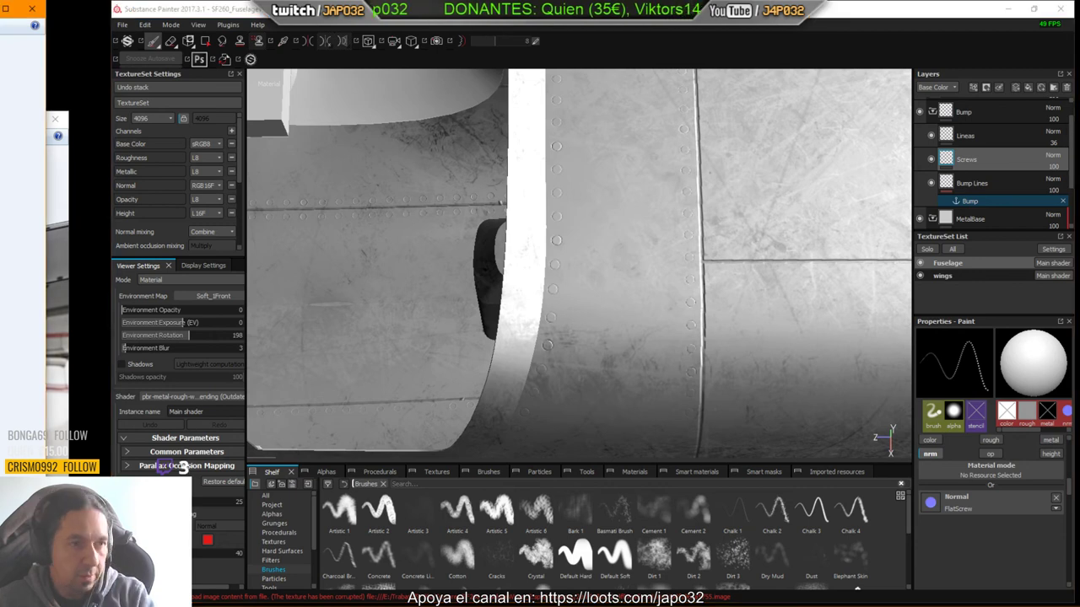
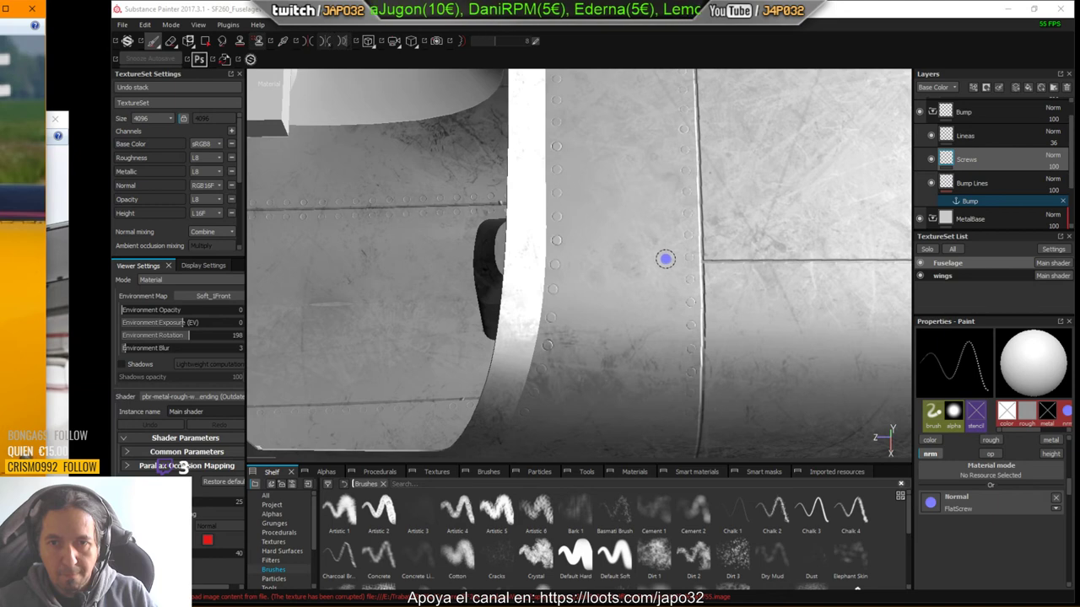
{"action": "key", "text": "shift"}
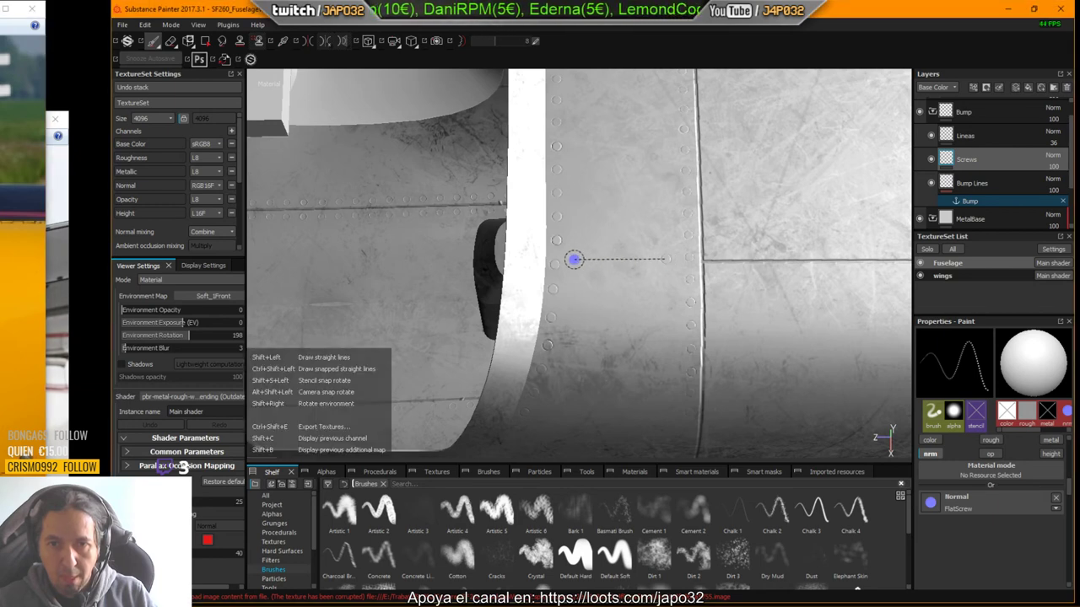
{"action": "left_click", "coordinate": [573, 259], "text": "shift"}
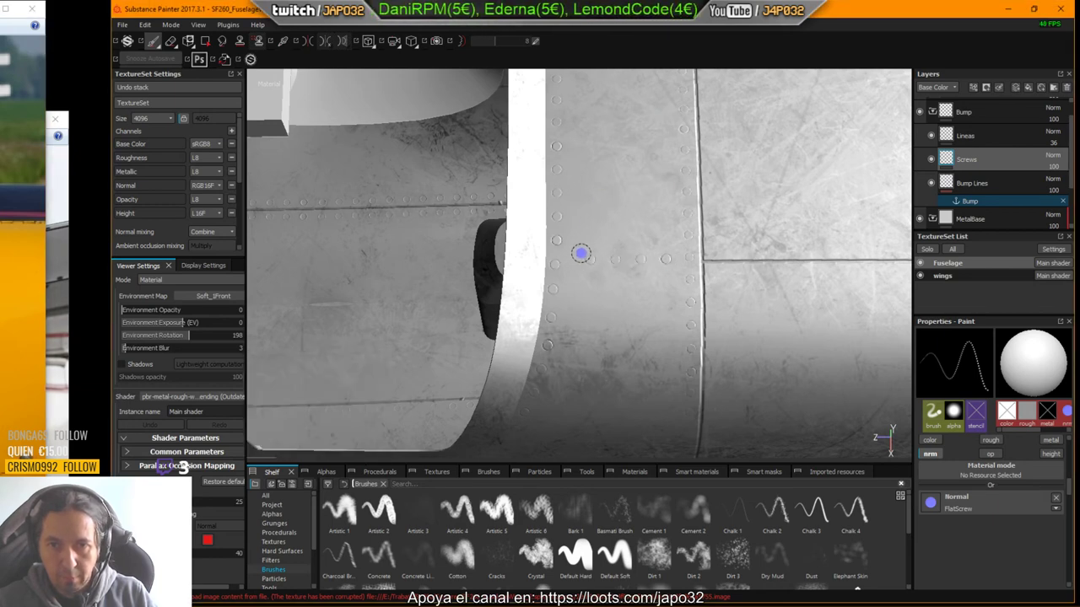
{"action": "key", "text": "ctrl+z"}
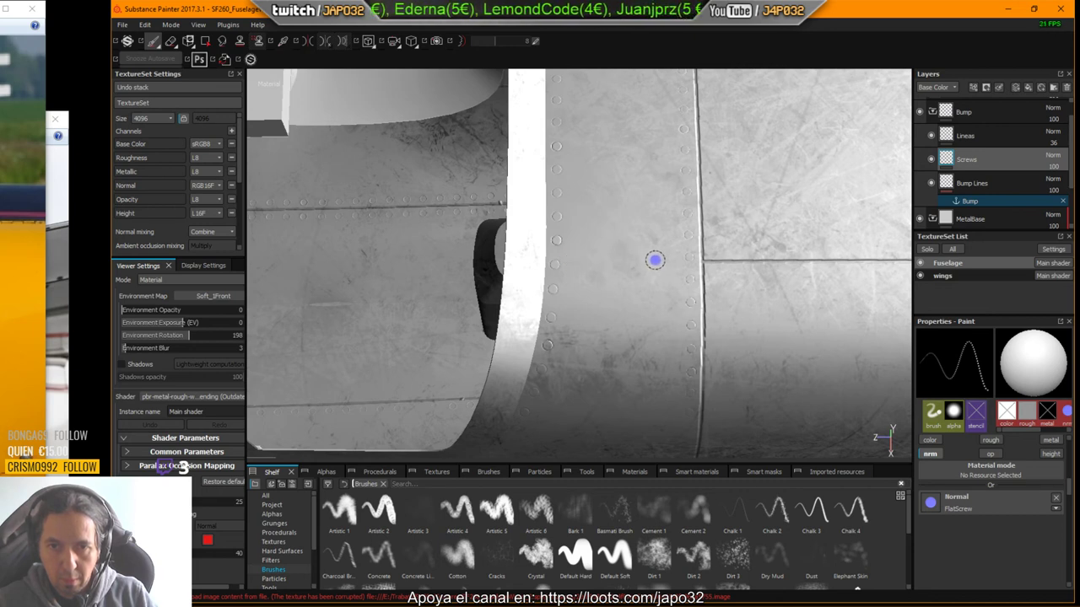
Step: Paint a short straight row of screws on each side of the fuselage top, crossing the strip between the windscreen frame and the forward panel line
{"action": "key", "text": "shift"}
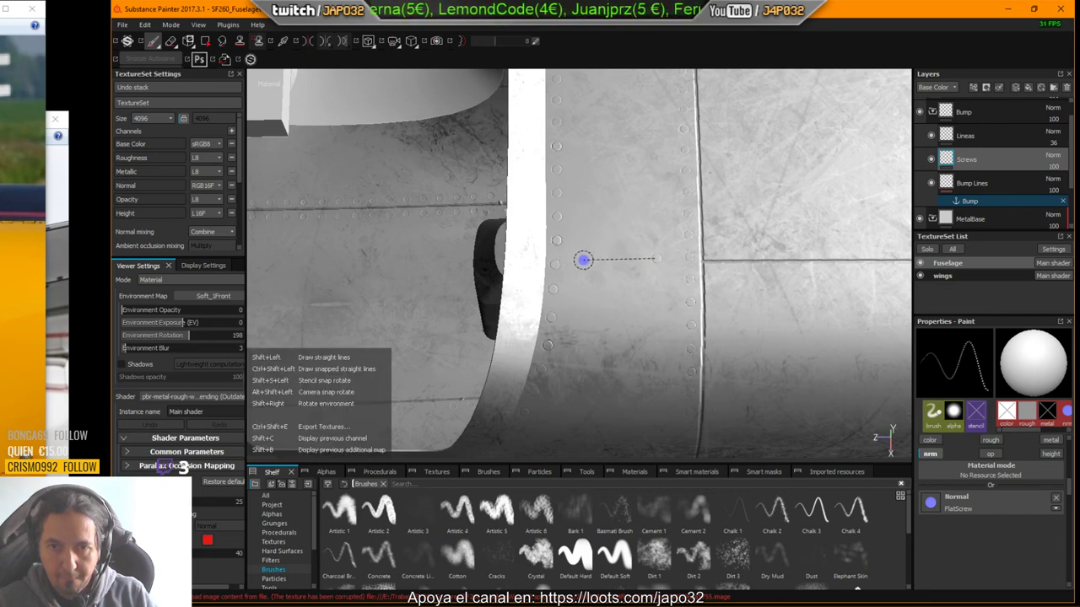
{"action": "left_click", "coordinate": [582, 260], "text": "shift"}
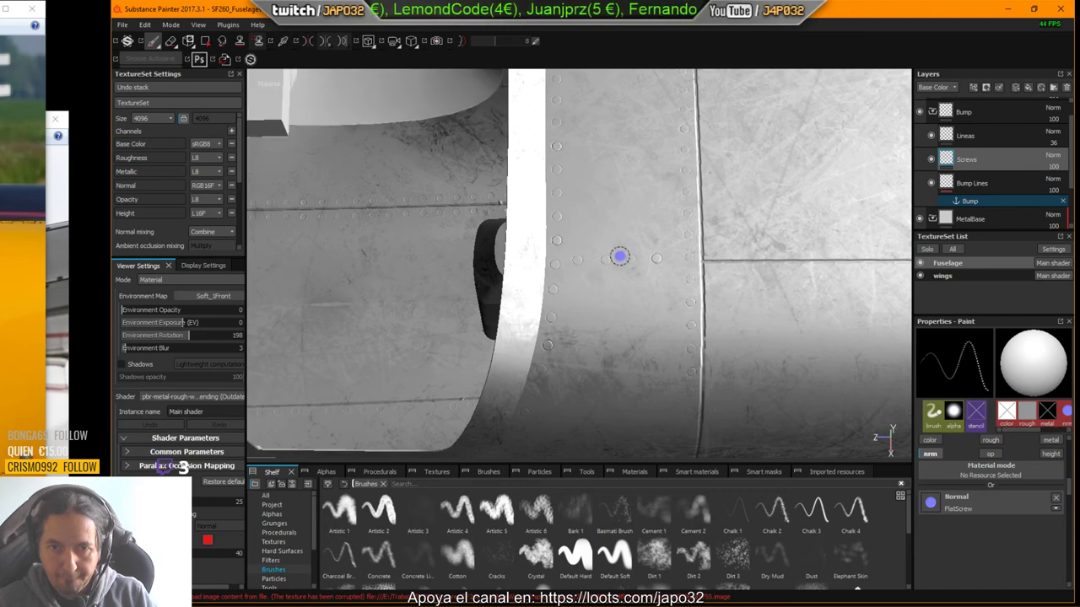
{"action": "mouse_move", "coordinate": [730, 123]}
{"action": "left_mouse_down", "text": "alt"}
{"action": "mouse_move", "coordinate": [711, 342]}
{"action": "mouse_move", "coordinate": [673, 248]}
{"action": "left_mouse_up", "text": "alt"}
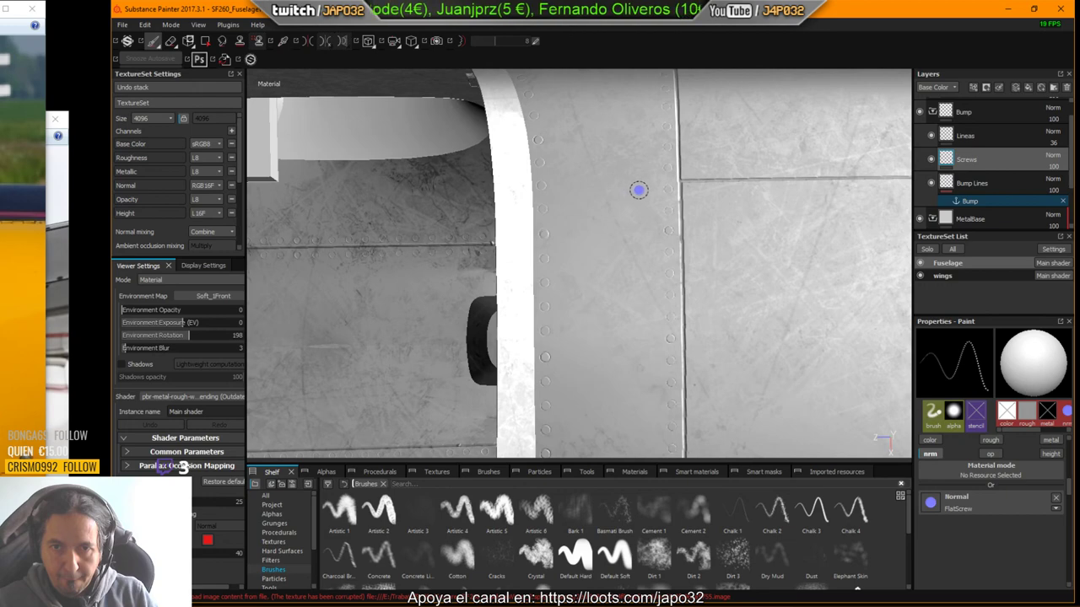
{"action": "key", "text": "shift"}
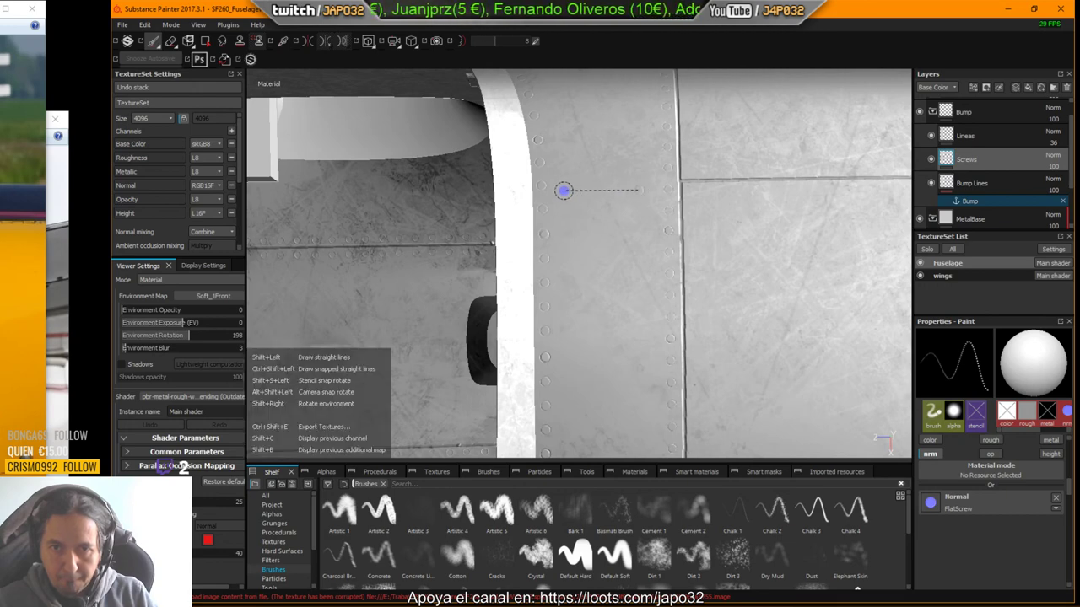
Step: Examine the rectangular panel and its seams on top of the nose, rotating the environment lighting to reveal surface details
{"action": "mouse_move", "coordinate": [633, 195]}
{"action": "left_mouse_down", "text": "alt"}
{"action": "mouse_move", "coordinate": [667, 225]}
{"action": "mouse_move", "coordinate": [552, 182]}
{"action": "mouse_move", "coordinate": [387, 147]}
{"action": "left_mouse_up", "text": "alt"}
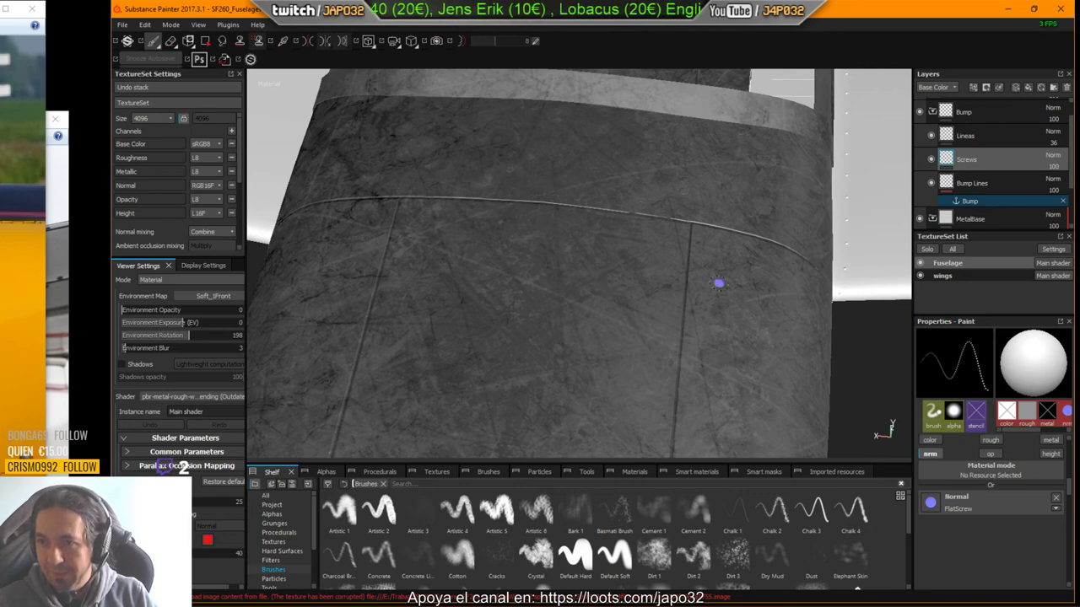
{"action": "left_click_drag", "start_coordinate": [718, 283], "coordinate": [617, 289], "text": "alt"}
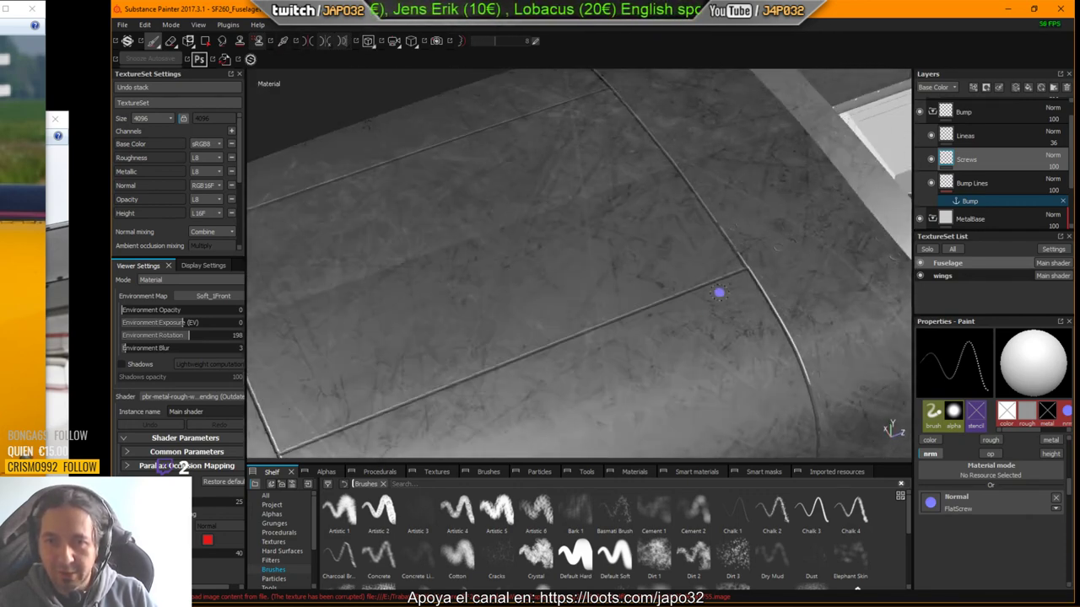
{"action": "mouse_move", "coordinate": [716, 289]}
{"action": "left_mouse_down", "text": "alt"}
{"action": "mouse_move", "coordinate": [622, 279]}
{"action": "mouse_move", "coordinate": [622, 289]}
{"action": "left_mouse_up", "text": "alt"}
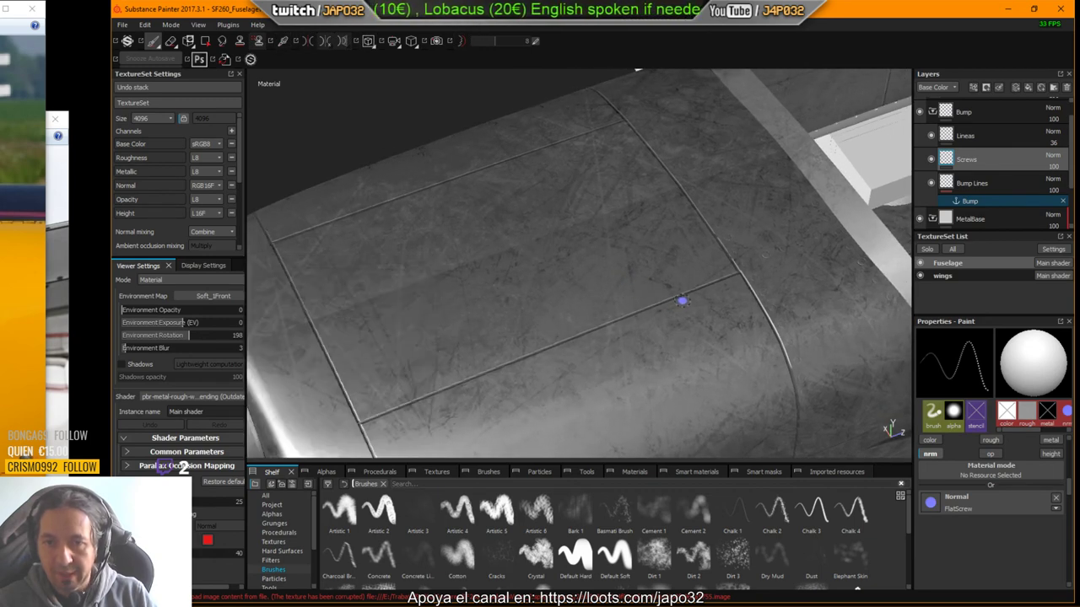
{"action": "right_click_drag", "start_coordinate": [689, 299], "coordinate": [733, 302], "text": "shift"}
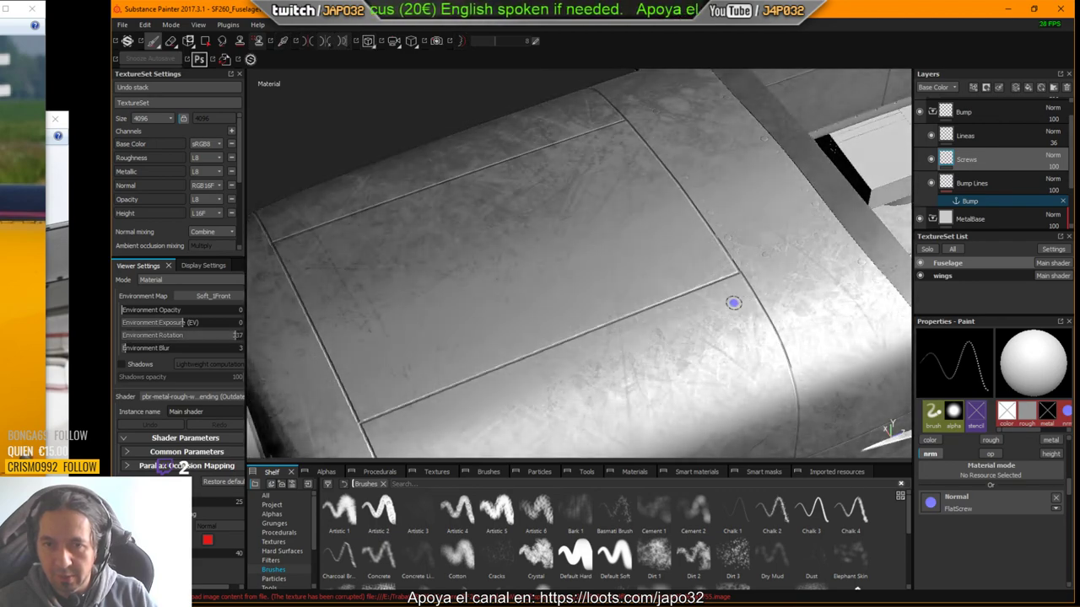
{"action": "mouse_move", "coordinate": [733, 303]}
{"action": "left_mouse_down", "text": "alt"}
{"action": "mouse_move", "coordinate": [737, 315]}
{"action": "mouse_move", "coordinate": [709, 282]}
{"action": "mouse_move", "coordinate": [556, 221]}
{"action": "mouse_move", "coordinate": [542, 177]}
{"action": "mouse_move", "coordinate": [673, 230]}
{"action": "mouse_move", "coordinate": [711, 127]}
{"action": "mouse_move", "coordinate": [706, 171]}
{"action": "mouse_move", "coordinate": [673, 216]}
{"action": "mouse_move", "coordinate": [450, 241]}
{"action": "mouse_move", "coordinate": [707, 219]}
{"action": "mouse_move", "coordinate": [598, 258]}
{"action": "mouse_move", "coordinate": [684, 250]}
{"action": "left_mouse_up", "text": "alt"}
{"action": "left_click_drag", "start_coordinate": [752, 268], "coordinate": [523, 219], "text": "alt"}
{"action": "middle_click_drag", "start_coordinate": [523, 219], "coordinate": [576, 212], "text": "alt"}
{"action": "scroll", "coordinate": [379, 173], "scroll_direction": "up", "scroll_amount": 1}
{"action": "scroll", "coordinate": [382, 174], "scroll_direction": "down", "scroll_amount": 2}
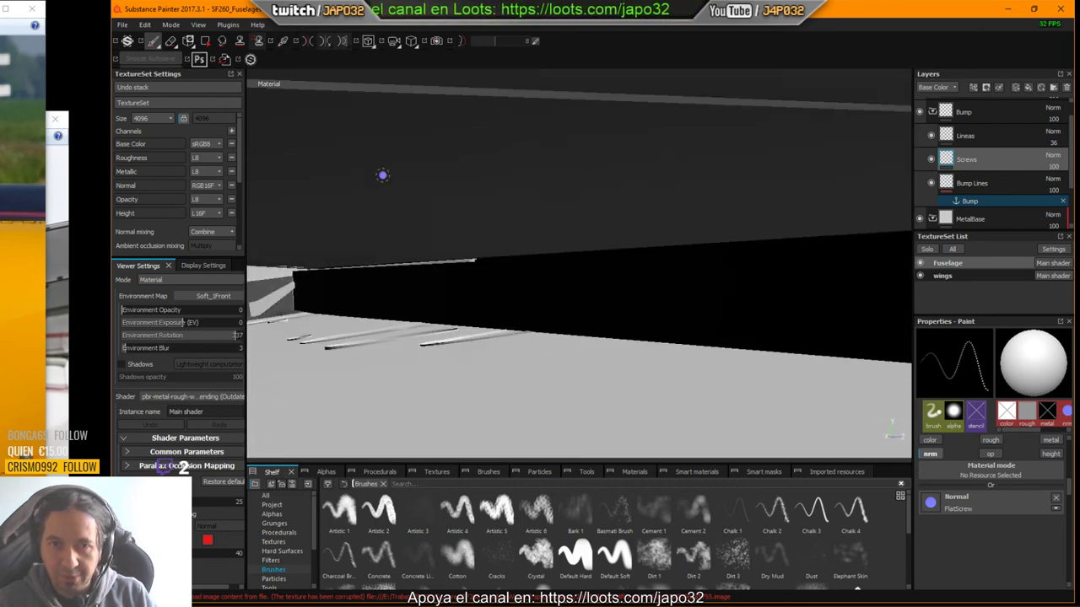
Step: Paint a short vertical row of screws on the fuselage side, from the horizontal panel line down toward the narrow end of the triangular recess
{"action": "left_click_drag", "start_coordinate": [382, 175], "coordinate": [768, 374], "text": "alt"}
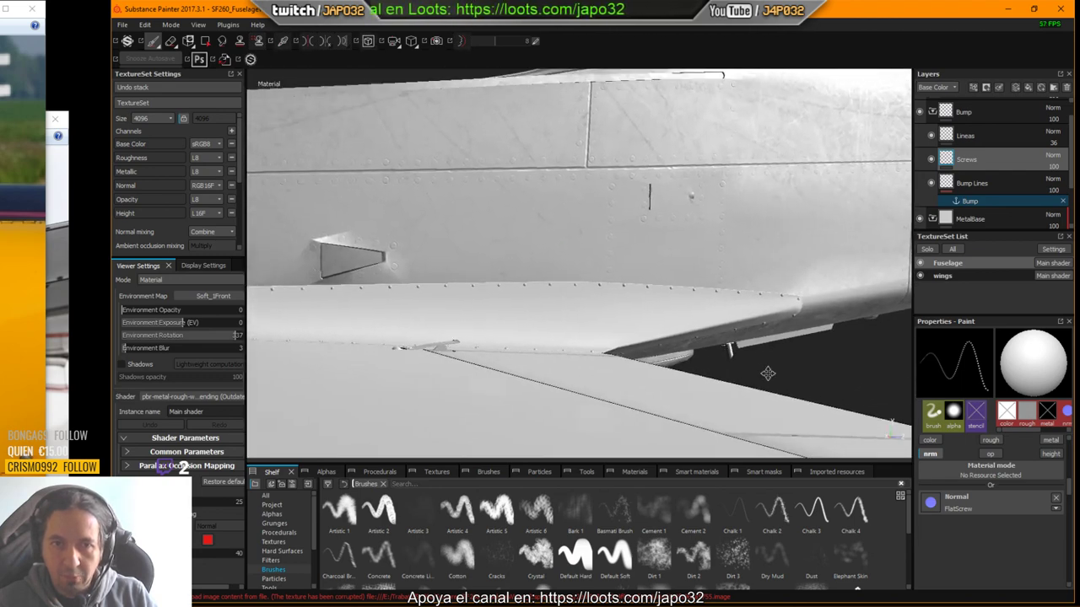
{"action": "middle_click_drag", "start_coordinate": [767, 374], "coordinate": [771, 376], "text": "alt"}
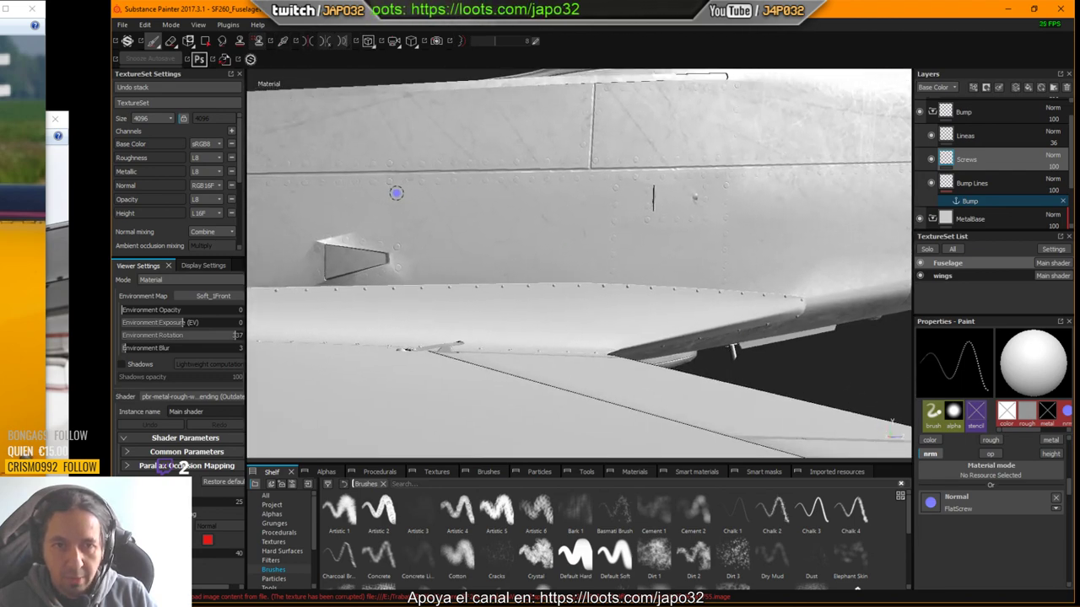
{"action": "key", "text": "shift"}
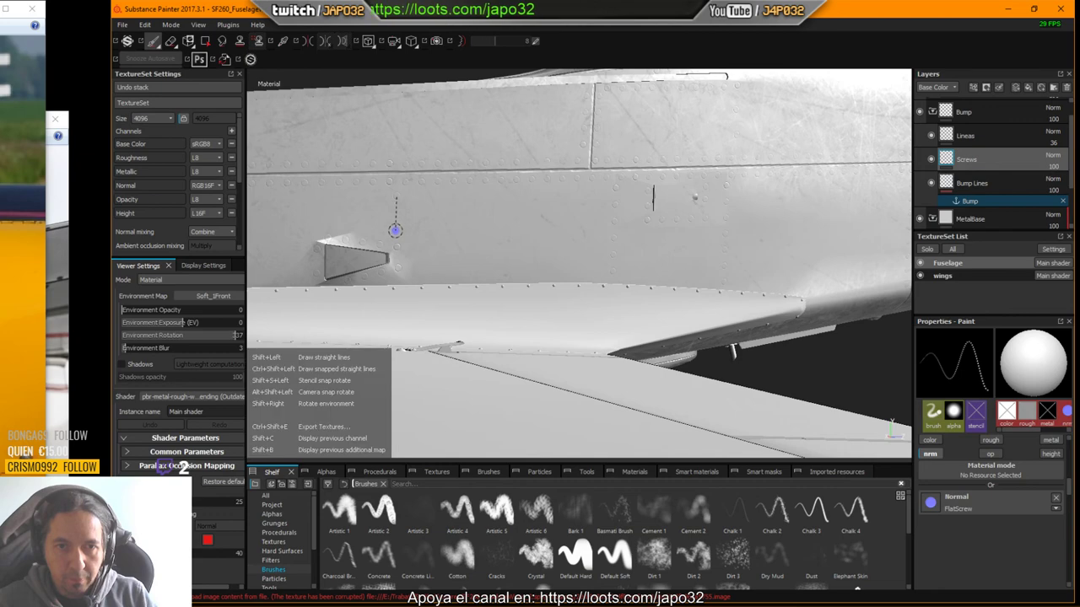
{"action": "left_click_drag", "start_coordinate": [433, 229], "coordinate": [395, 231], "text": "alt"}
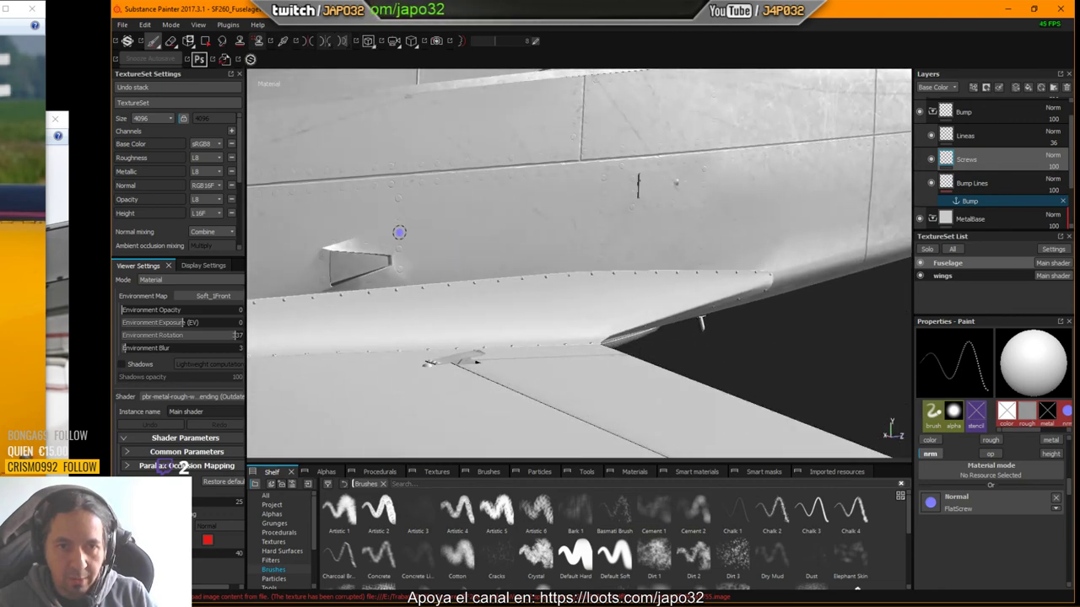
Step: Examine the screw rows along both fuselage sides, the rear panel seams and the wing root under different environment lighting
{"action": "mouse_move", "coordinate": [412, 236]}
{"action": "middle_mouse_down", "text": "alt"}
{"action": "mouse_move", "coordinate": [655, 244]}
{"action": "mouse_move", "coordinate": [473, 296]}
{"action": "middle_mouse_up", "text": "alt"}
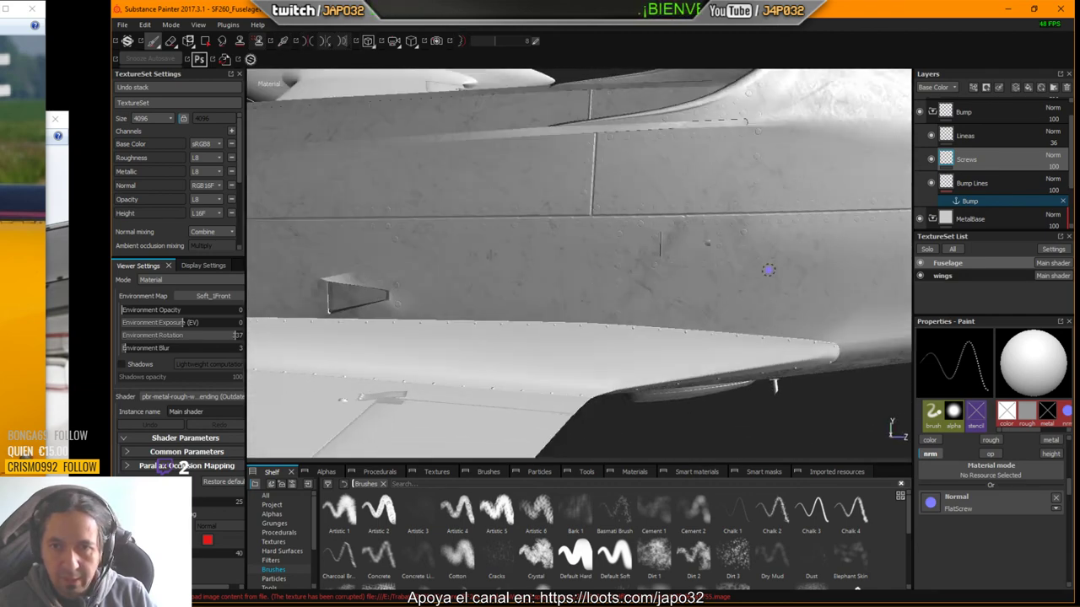
{"action": "middle_click_drag", "start_coordinate": [767, 270], "coordinate": [504, 233], "text": "alt"}
{"action": "left_click_drag", "start_coordinate": [641, 231], "coordinate": [662, 169], "text": "alt"}
{"action": "left_click_drag", "start_coordinate": [253, 412], "coordinate": [846, 303], "text": "alt"}
{"action": "middle_click_drag", "start_coordinate": [846, 303], "coordinate": [491, 299], "text": "alt"}
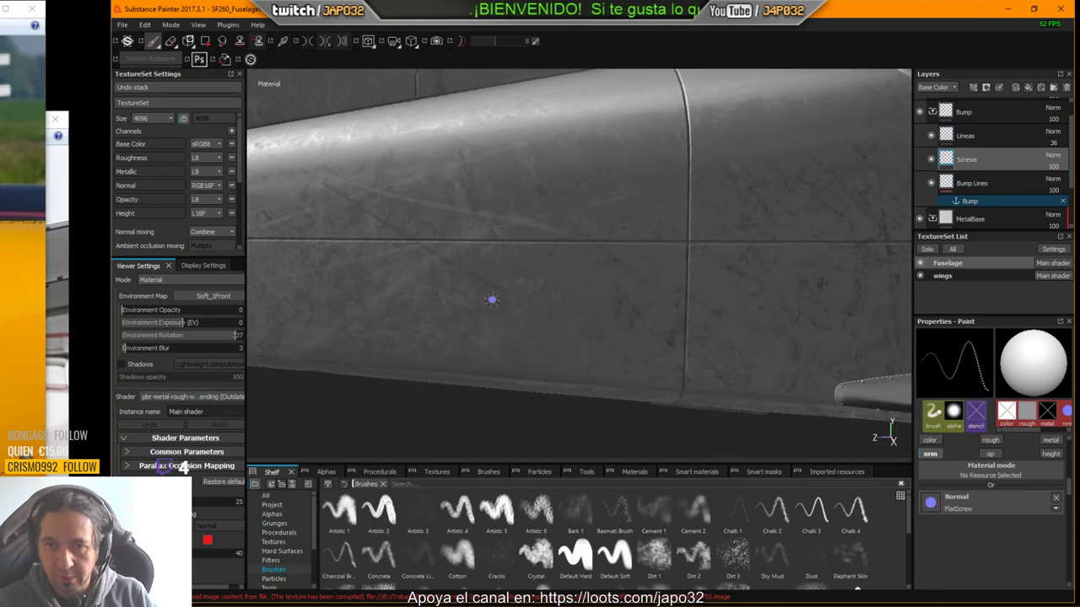
{"action": "left_click_drag", "start_coordinate": [667, 312], "coordinate": [541, 308], "text": "alt"}
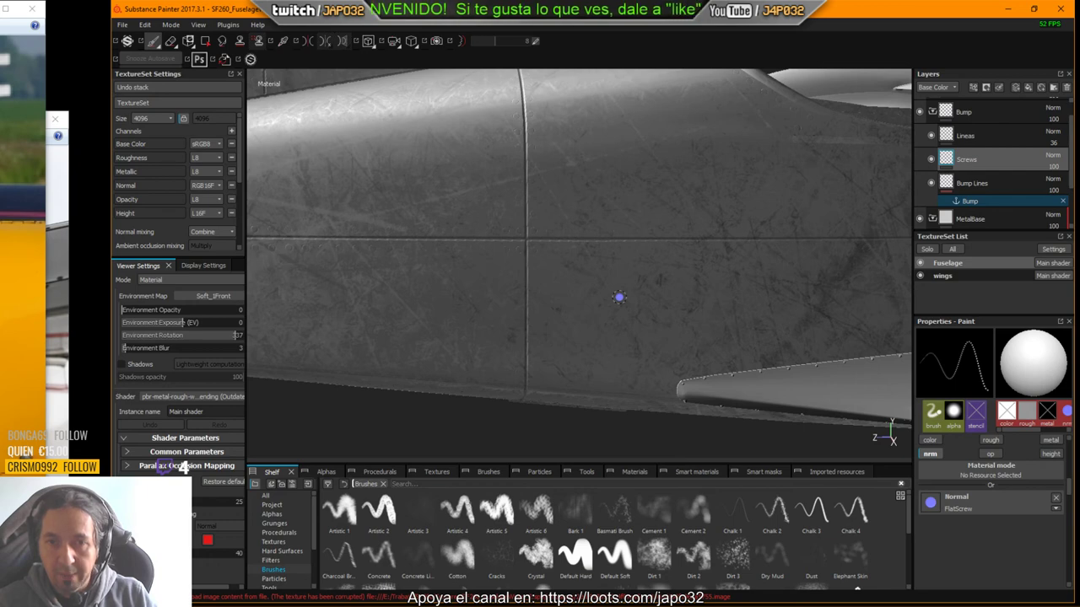
{"action": "right_click_drag", "start_coordinate": [619, 297], "coordinate": [657, 296], "text": "shift"}
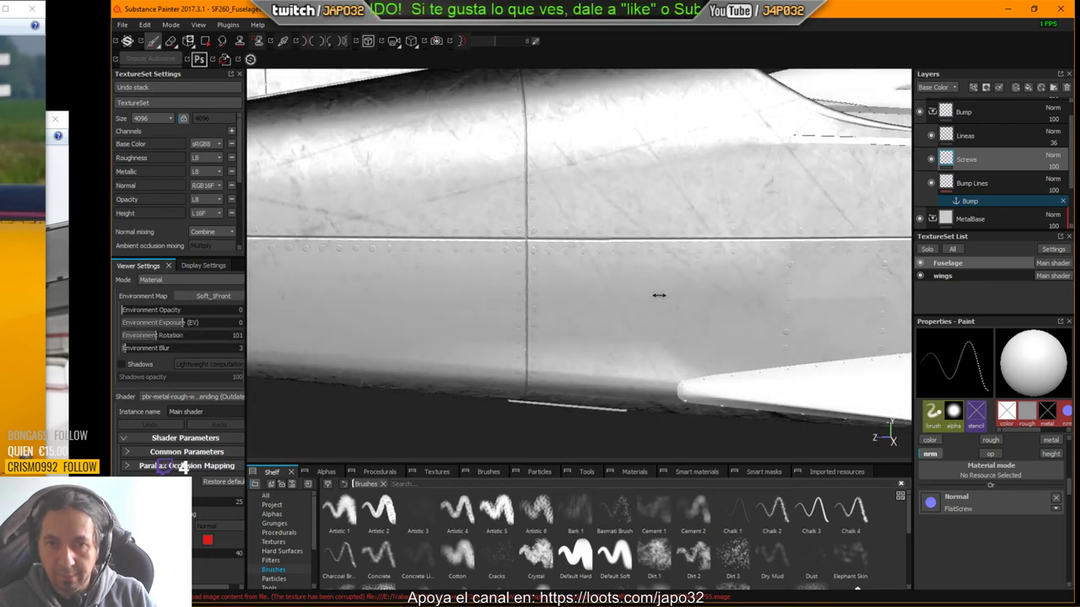
{"action": "left_click_drag", "start_coordinate": [682, 293], "coordinate": [590, 315], "text": "alt"}
{"action": "mouse_move", "coordinate": [718, 253]}
{"action": "left_mouse_down", "text": "alt"}
{"action": "mouse_move", "coordinate": [569, 292]}
{"action": "mouse_move", "coordinate": [524, 286]}
{"action": "mouse_move", "coordinate": [682, 298]}
{"action": "mouse_move", "coordinate": [487, 267]}
{"action": "mouse_move", "coordinate": [560, 231]}
{"action": "mouse_move", "coordinate": [481, 311]}
{"action": "left_mouse_up", "text": "alt"}
{"action": "key", "text": "shift"}
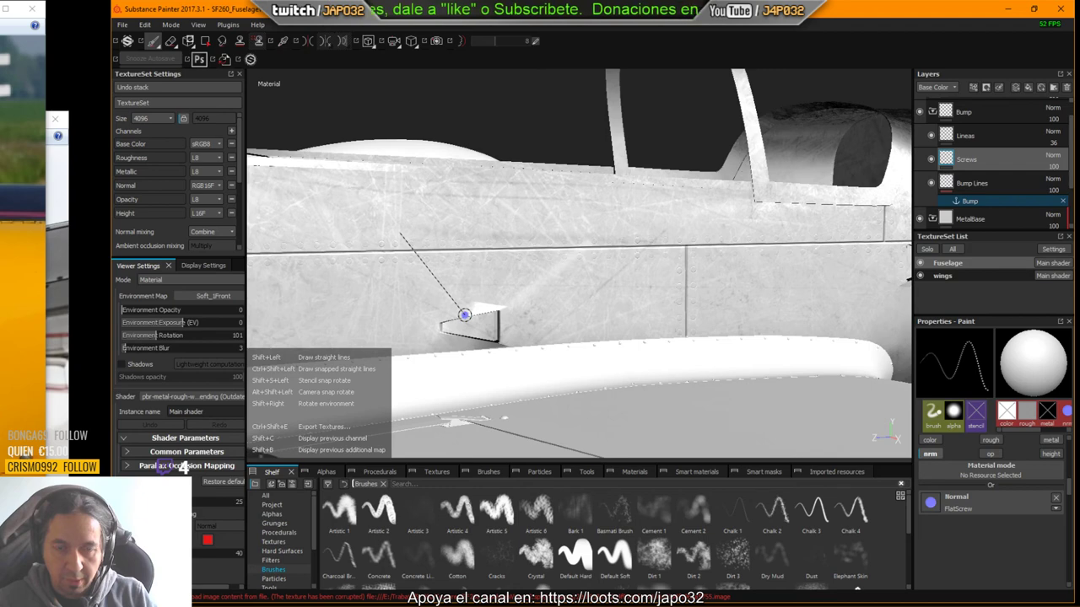
{"action": "right_click_drag", "start_coordinate": [464, 315], "coordinate": [485, 316], "text": "shift"}
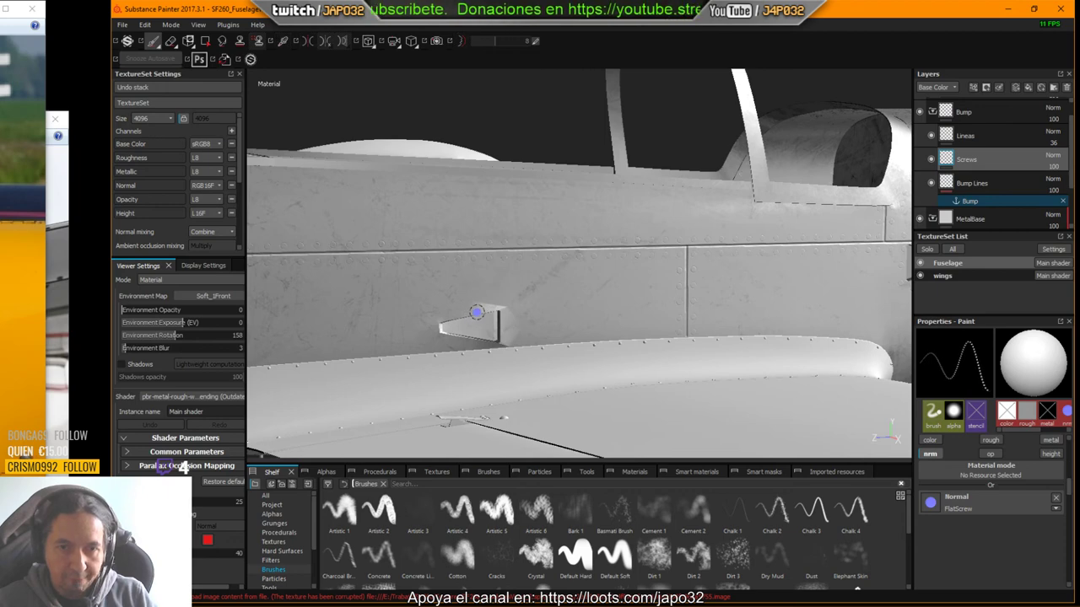
Step: Paint screws around the triangular recess above the wing root, with rows along both sloping edges and two beside its wide end
{"action": "right_click_drag", "start_coordinate": [476, 312], "coordinate": [844, 291], "text": "alt"}
{"action": "right_click_drag", "start_coordinate": [434, 270], "coordinate": [451, 159], "text": "alt"}
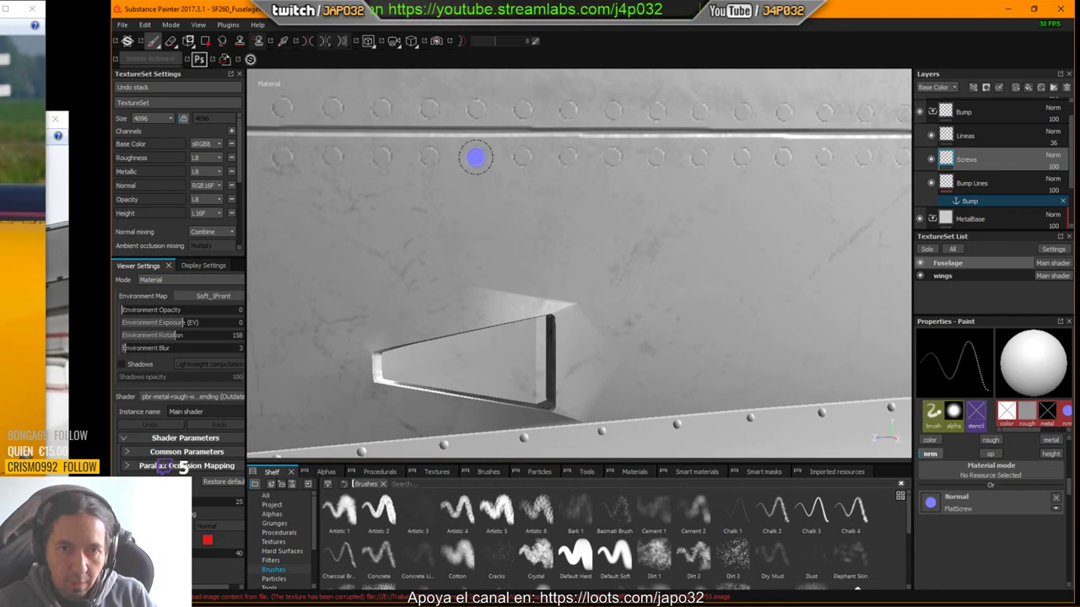
{"action": "mouse_move", "coordinate": [504, 280]}
{"action": "left_mouse_down", "text": "alt"}
{"action": "mouse_move", "coordinate": [576, 264]}
{"action": "mouse_move", "coordinate": [433, 228]}
{"action": "left_mouse_up", "text": "alt"}
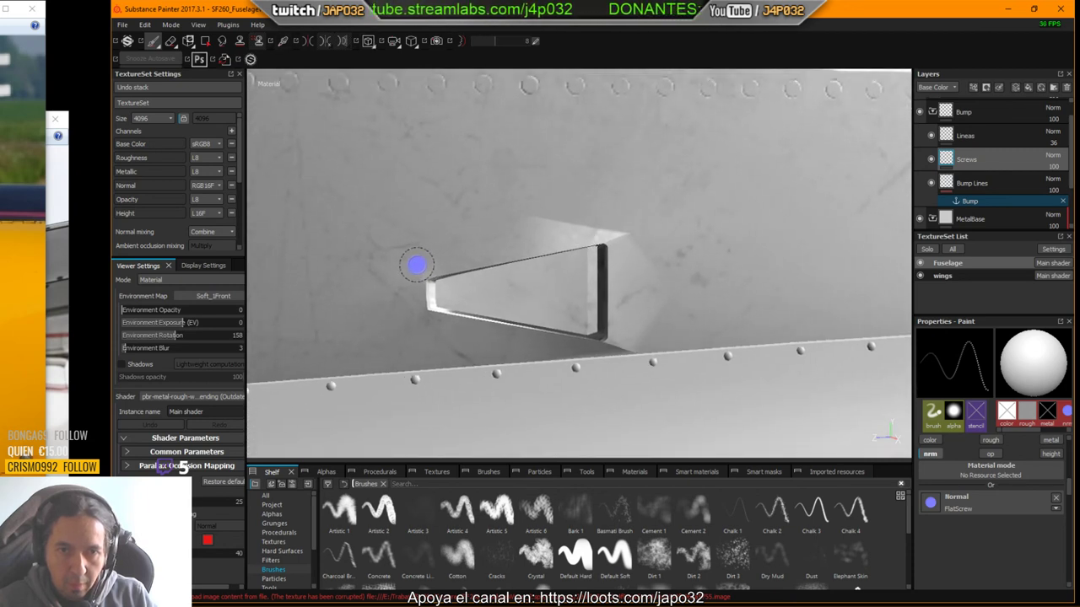
{"action": "left_click", "coordinate": [416, 265]}
{"action": "left_click", "coordinate": [631, 215], "text": "shift"}
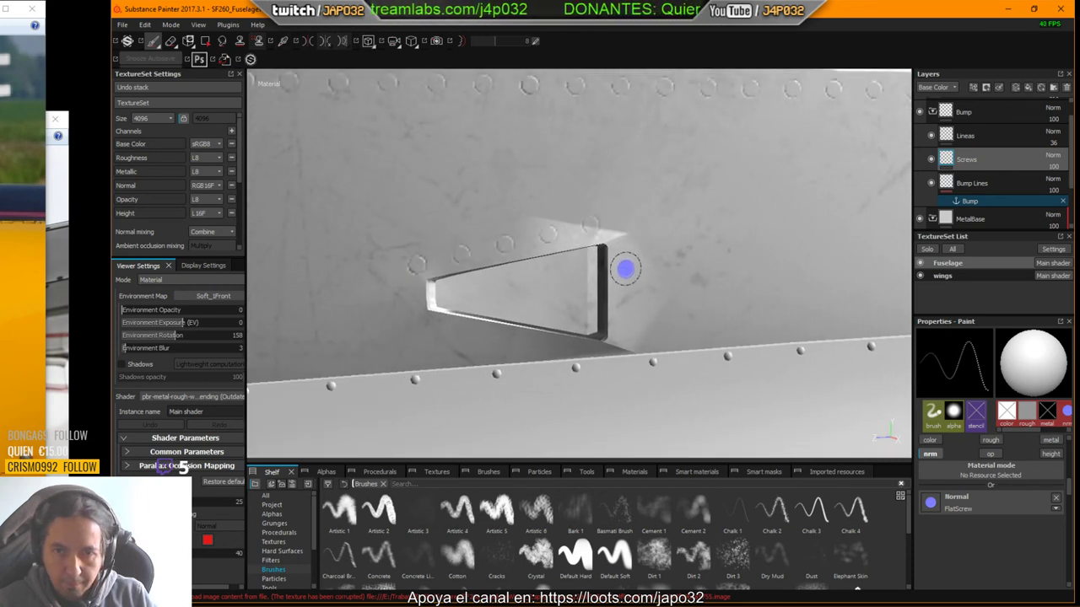
{"action": "mouse_move", "coordinate": [625, 268]}
{"action": "left_mouse_down"}
{"action": "mouse_move", "coordinate": [626, 256]}
{"action": "mouse_move", "coordinate": [627, 313]}
{"action": "left_mouse_up"}
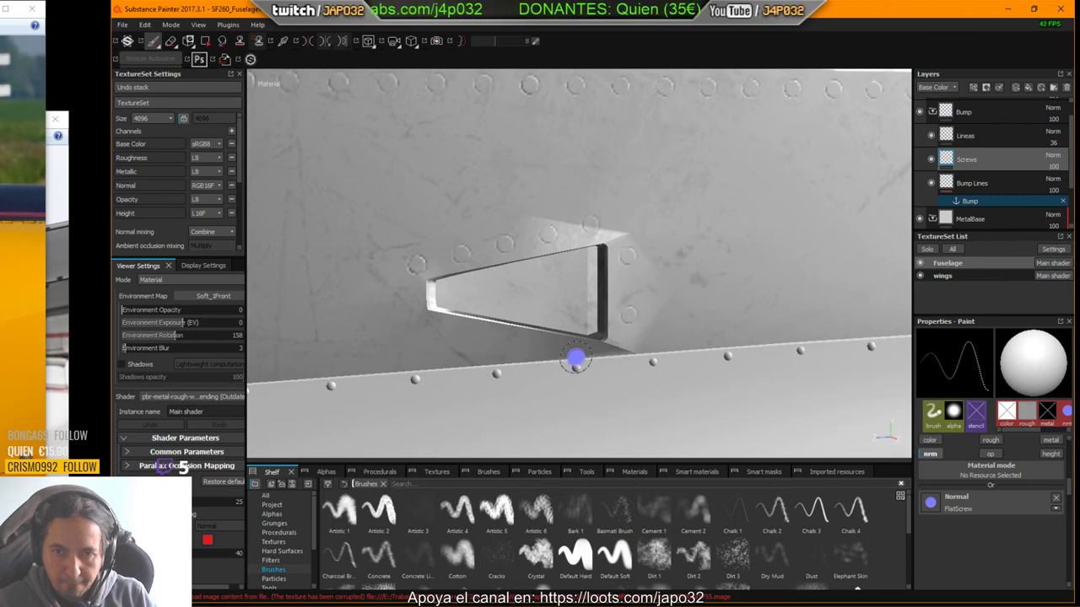
{"action": "left_click", "coordinate": [548, 347]}
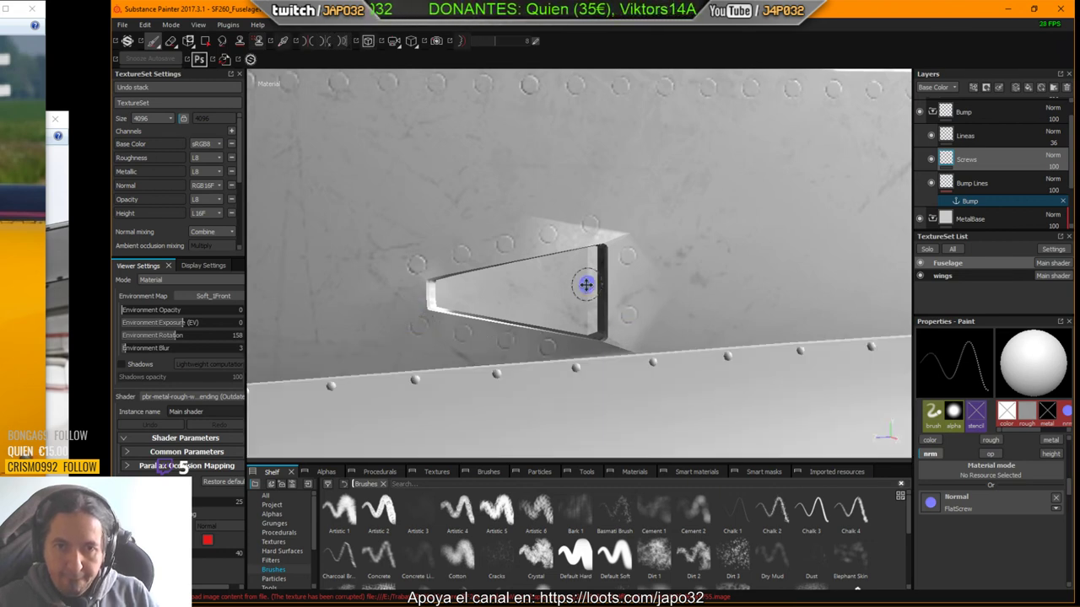
Step: Paint a row of screws along the diagonal panel line near the tail fin's leading edge, from the top plate to the lower seam junction
{"action": "middle_click_drag", "start_coordinate": [586, 284], "coordinate": [542, 326], "text": "alt"}
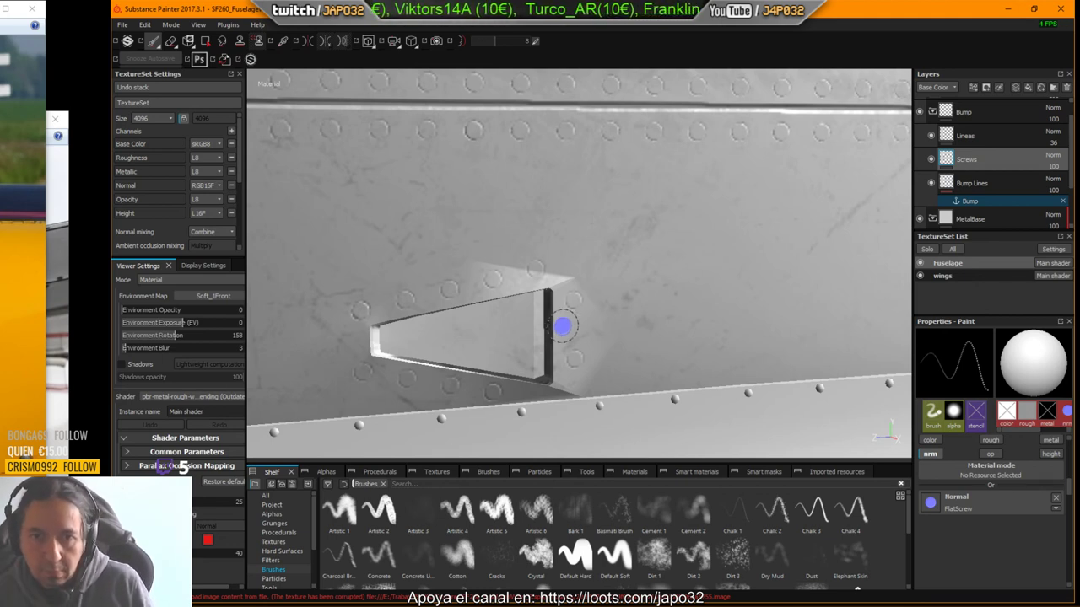
{"action": "right_click_drag", "start_coordinate": [581, 323], "coordinate": [328, 284], "text": "alt"}
{"action": "middle_click_drag", "start_coordinate": [814, 313], "coordinate": [730, 327], "text": "alt"}
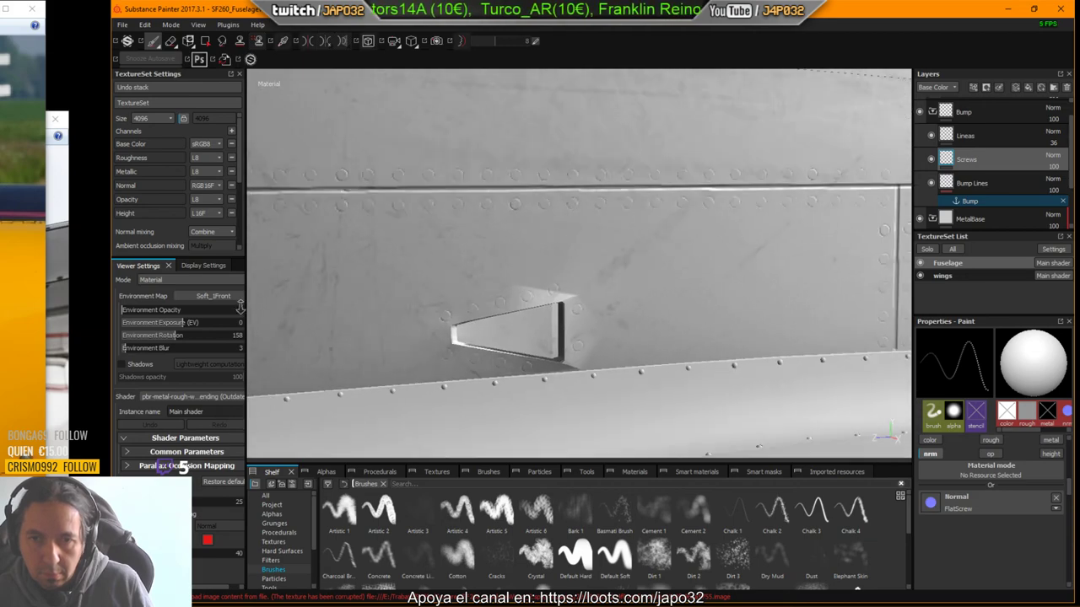
{"action": "left_click_drag", "start_coordinate": [731, 327], "coordinate": [592, 289], "text": "alt"}
{"action": "mouse_move", "coordinate": [713, 318]}
{"action": "left_mouse_down", "text": "alt"}
{"action": "mouse_move", "coordinate": [793, 331]}
{"action": "mouse_move", "coordinate": [835, 321]}
{"action": "mouse_move", "coordinate": [699, 316]}
{"action": "mouse_move", "coordinate": [715, 320]}
{"action": "left_mouse_up", "text": "alt"}
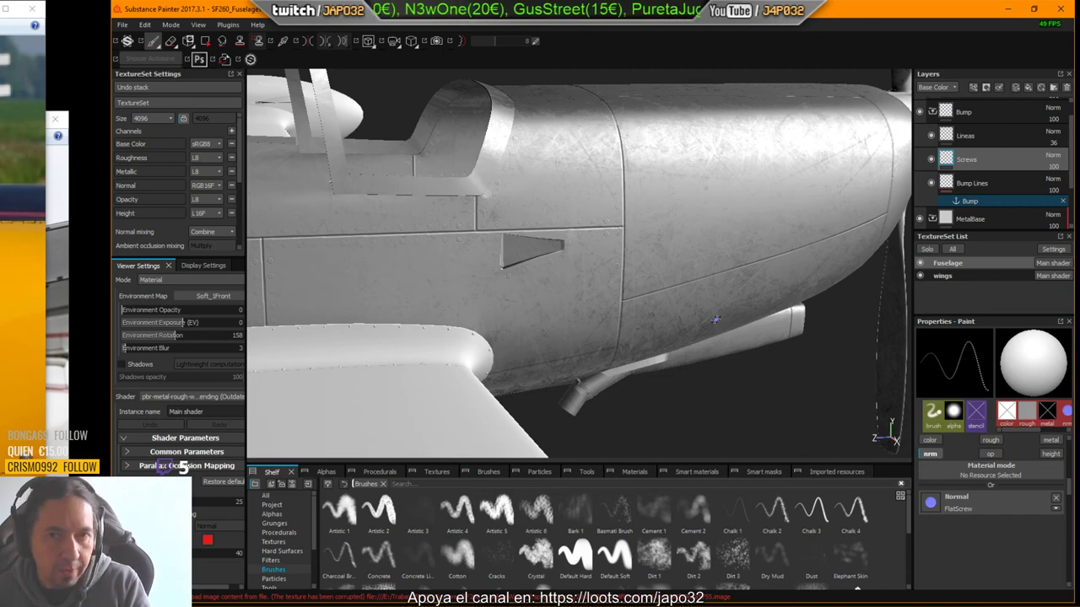
{"action": "middle_click_drag", "start_coordinate": [347, 194], "coordinate": [706, 350], "text": "alt"}
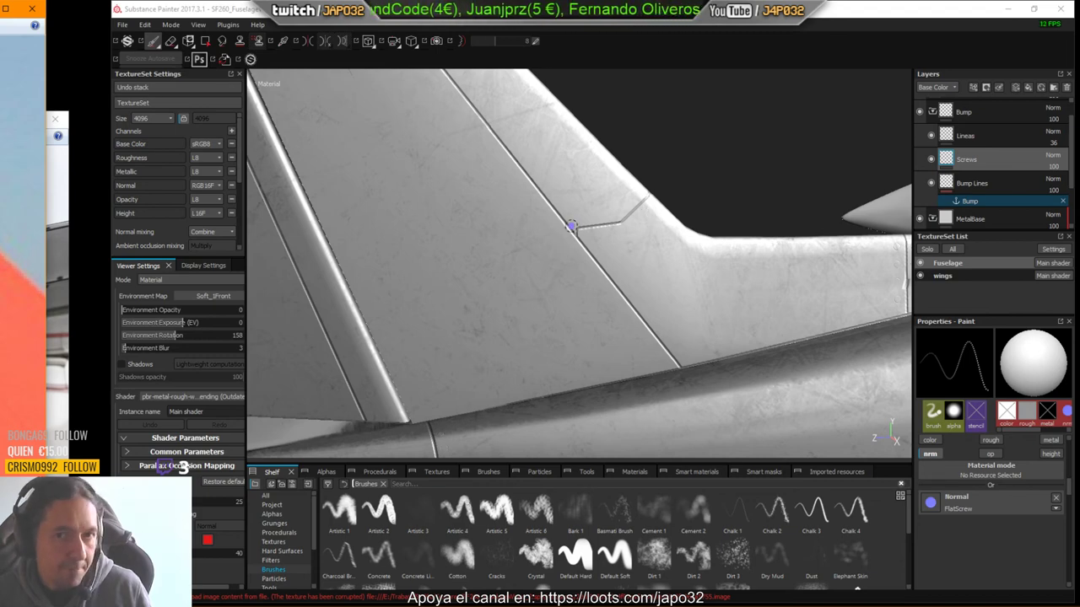
{"action": "mouse_move", "coordinate": [569, 212]}
{"action": "middle_mouse_down", "text": "alt"}
{"action": "mouse_move", "coordinate": [579, 224]}
{"action": "mouse_move", "coordinate": [559, 330]}
{"action": "mouse_move", "coordinate": [612, 391]}
{"action": "middle_mouse_up", "text": "alt"}
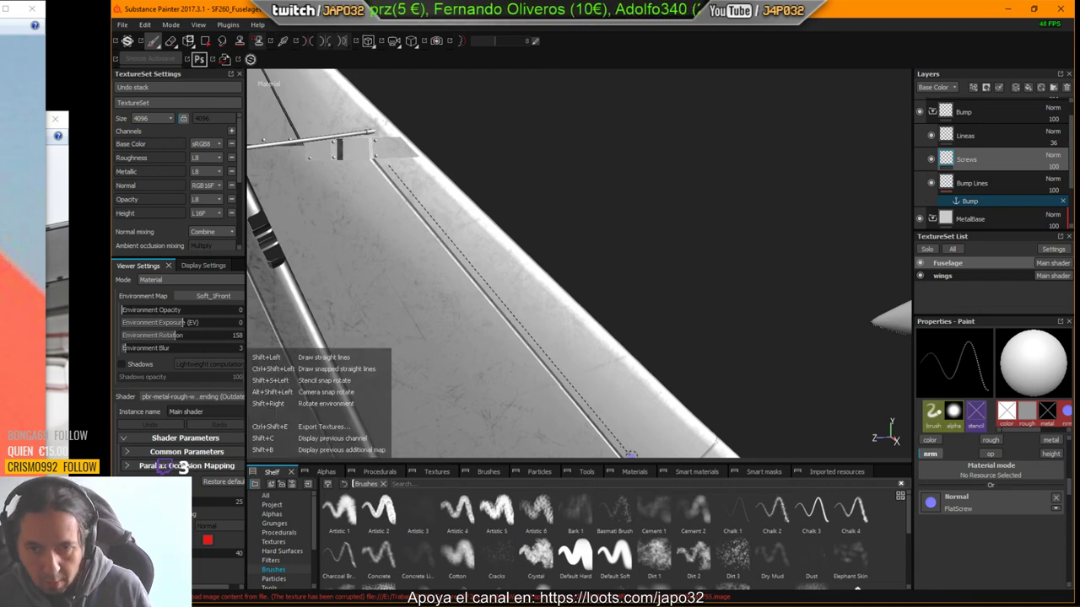
{"action": "mouse_move", "coordinate": [631, 454]}
{"action": "middle_mouse_down", "text": "alt"}
{"action": "mouse_move", "coordinate": [646, 385]}
{"action": "mouse_move", "coordinate": [515, 228]}
{"action": "middle_mouse_up", "text": "alt"}
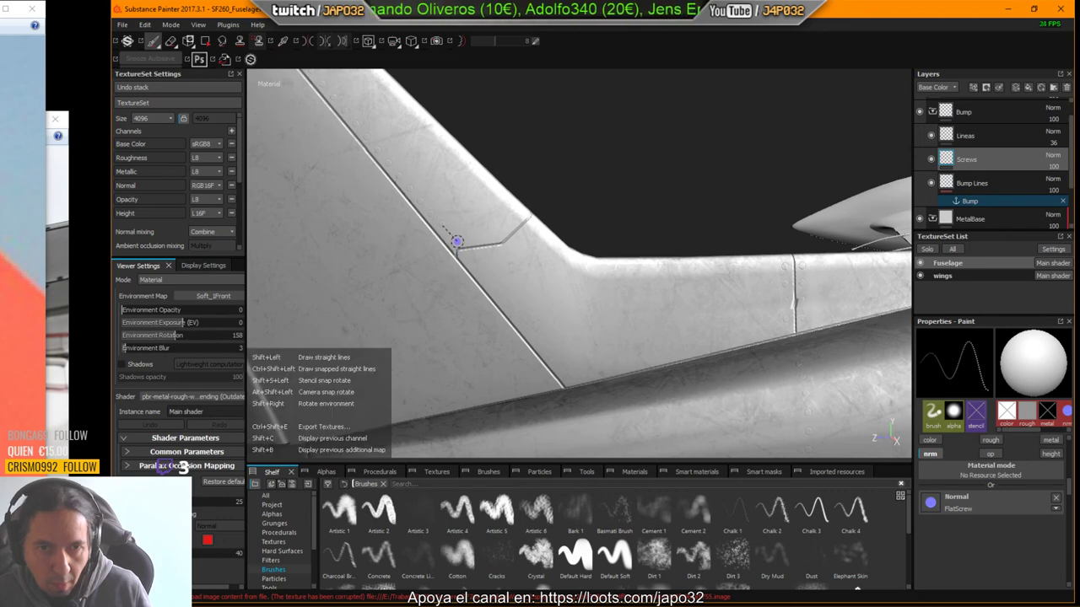
Step: Paint a straight row of screws along the panel line behind the rudder's hinge edge, from the upper seam to the fin base
{"action": "mouse_move", "coordinate": [487, 242]}
{"action": "left_mouse_down", "text": "alt"}
{"action": "mouse_move", "coordinate": [506, 237]}
{"action": "mouse_move", "coordinate": [559, 258]}
{"action": "mouse_move", "coordinate": [509, 236]}
{"action": "mouse_move", "coordinate": [564, 249]}
{"action": "mouse_move", "coordinate": [621, 244]}
{"action": "mouse_move", "coordinate": [649, 295]}
{"action": "mouse_move", "coordinate": [514, 285]}
{"action": "mouse_move", "coordinate": [472, 241]}
{"action": "mouse_move", "coordinate": [603, 377]}
{"action": "left_mouse_up", "text": "alt"}
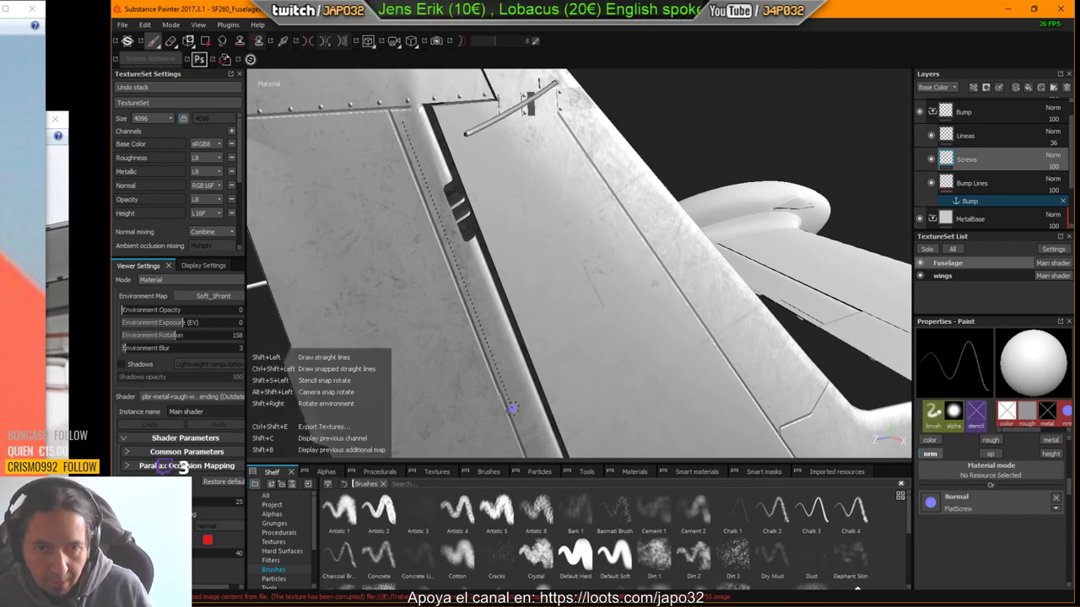
{"action": "left_click", "coordinate": [518, 416], "text": "shift"}
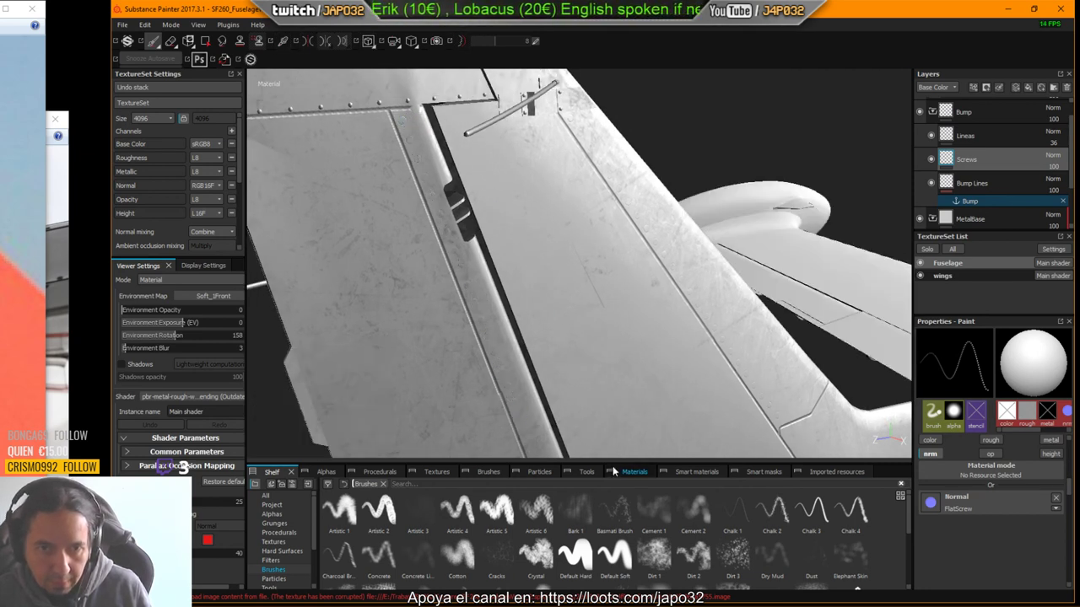
{"action": "middle_click_drag", "start_coordinate": [613, 452], "coordinate": [534, 239], "text": "alt"}
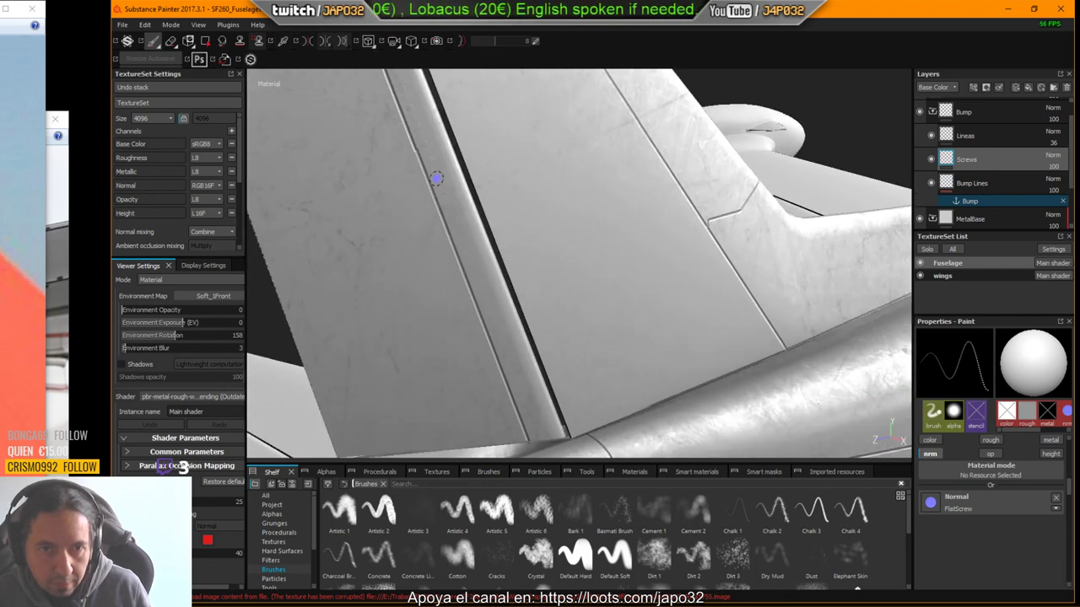
{"action": "left_click", "coordinate": [437, 180]}
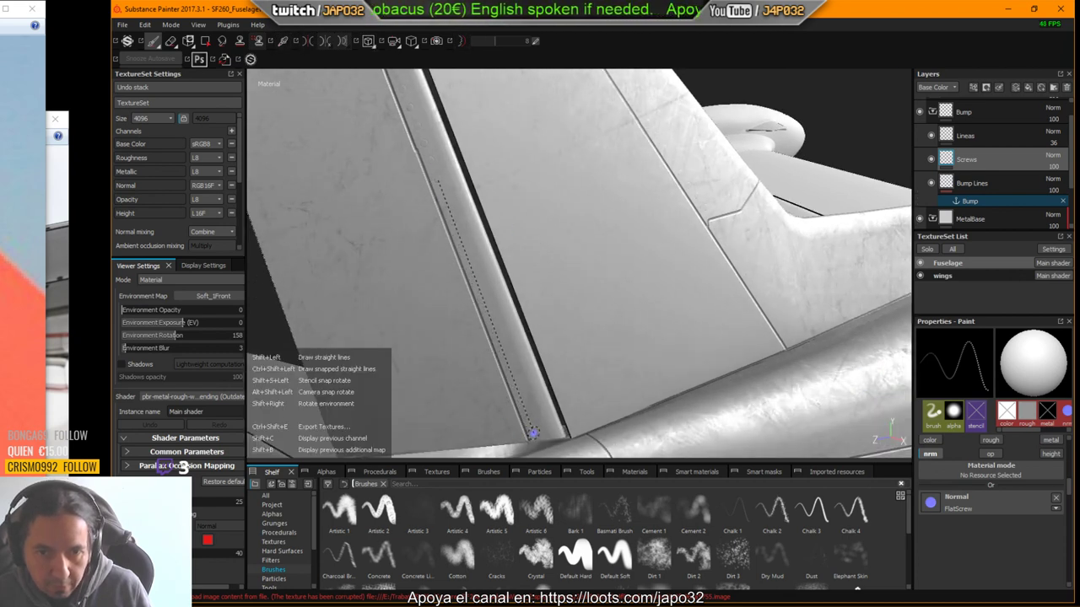
{"action": "left_click", "coordinate": [533, 432], "text": "shift"}
Step: Paint a straight row of screws along the upper part of the rudder's hinge-side panel line on the opposite side of the fin
{"action": "left_click_drag", "start_coordinate": [441, 377], "coordinate": [871, 339], "text": "alt"}
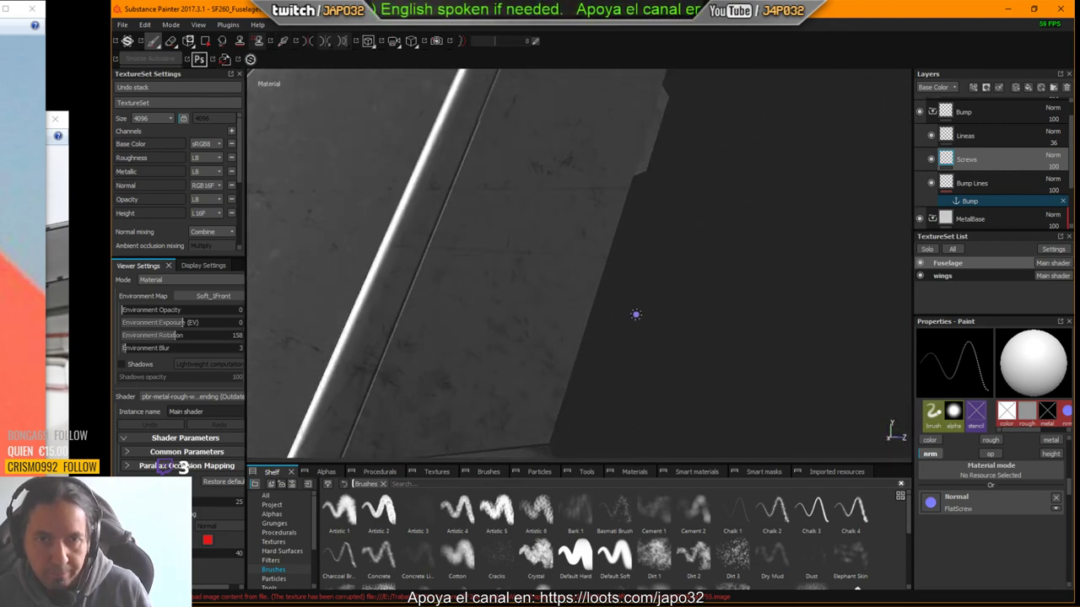
{"action": "right_click_drag", "start_coordinate": [636, 314], "coordinate": [652, 299], "text": "shift"}
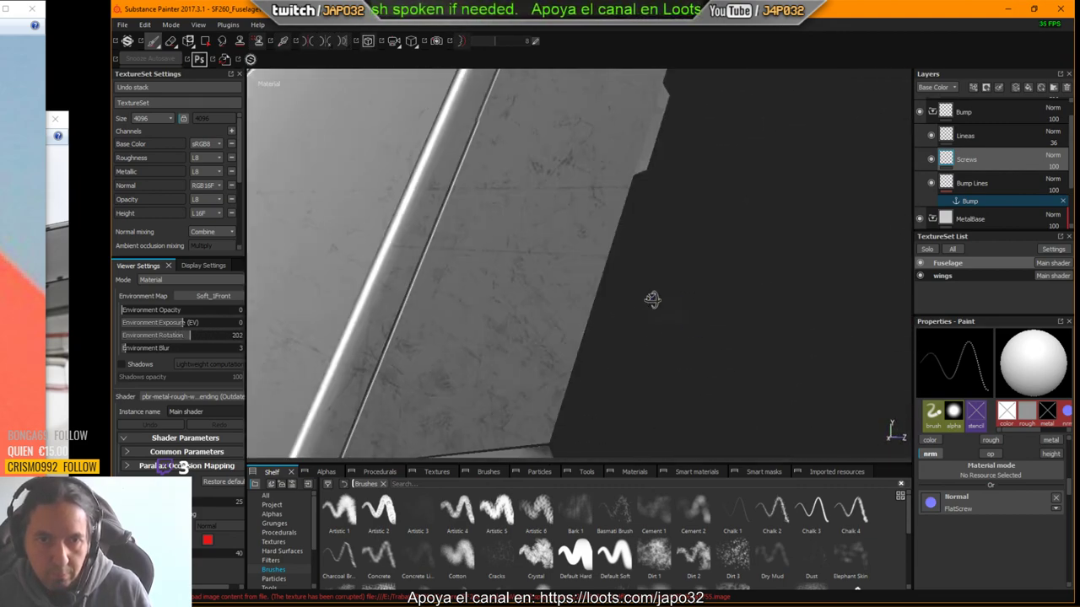
{"action": "left_click_drag", "start_coordinate": [652, 298], "coordinate": [627, 239], "text": "alt"}
{"action": "middle_click_drag", "start_coordinate": [625, 175], "coordinate": [633, 292], "text": "alt"}
{"action": "left_click_drag", "start_coordinate": [586, 209], "coordinate": [605, 145], "text": "alt"}
{"action": "middle_click_drag", "start_coordinate": [604, 145], "coordinate": [595, 252], "text": "alt"}
{"action": "left_click_drag", "start_coordinate": [596, 168], "coordinate": [584, 133], "text": "alt"}
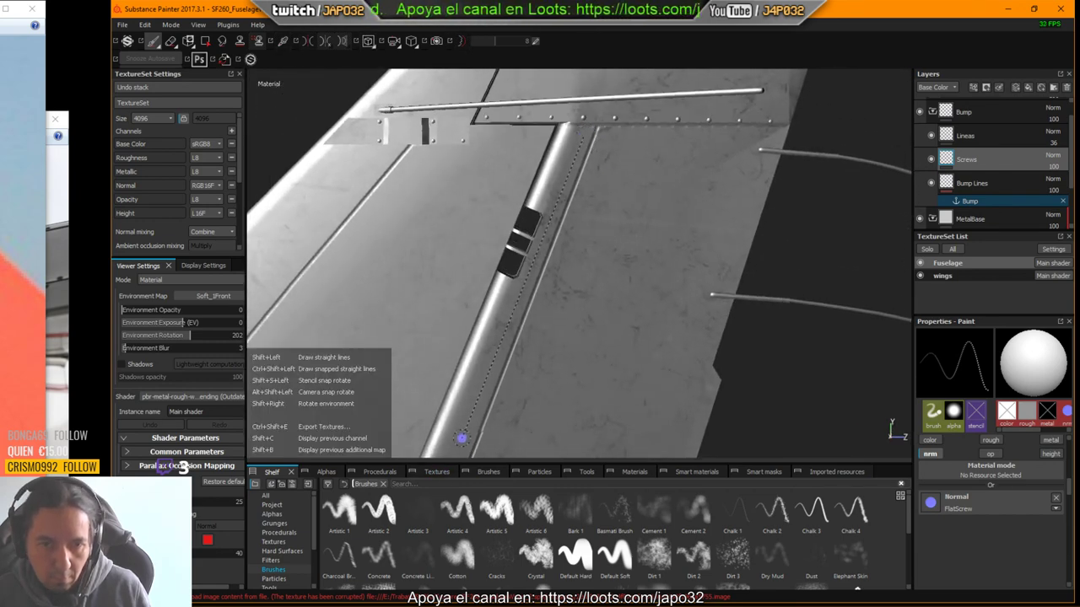
Step: Continue the row of screws along the rudder's hinge-side panel line down to the fuselage
{"action": "middle_click_drag", "start_coordinate": [531, 341], "coordinate": [629, 65], "text": "alt"}
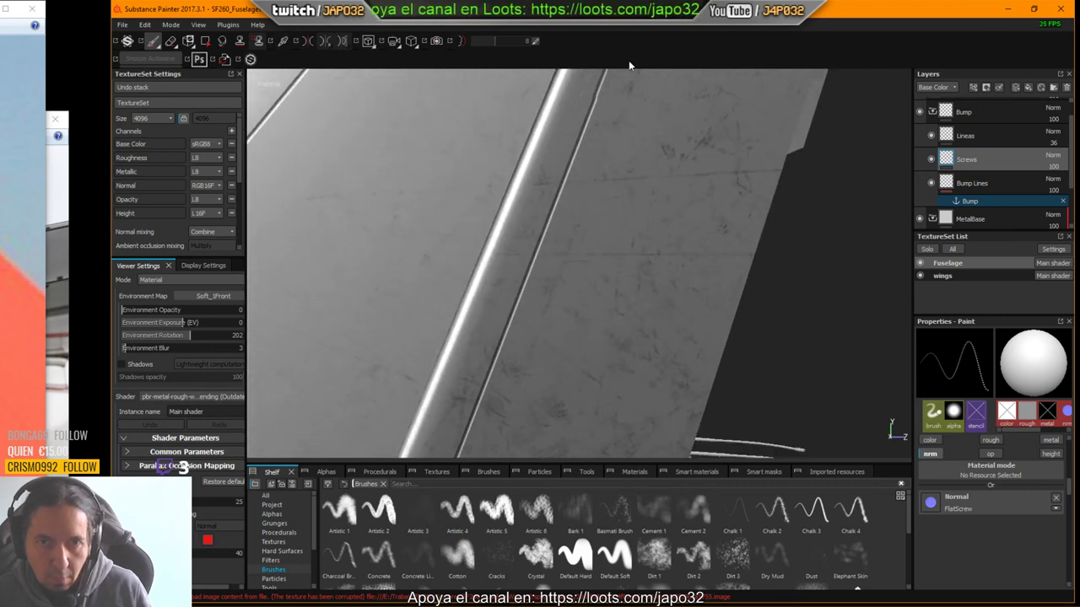
{"action": "left_click_drag", "start_coordinate": [583, 161], "coordinate": [565, 149], "text": "alt"}
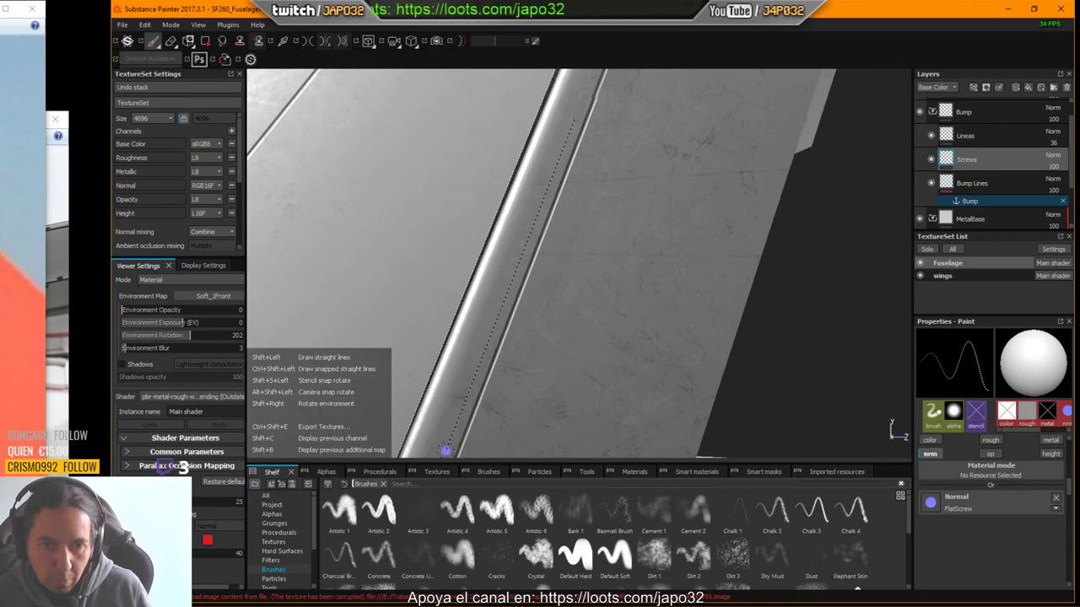
{"action": "left_click_drag", "start_coordinate": [445, 451], "coordinate": [547, 226], "text": "alt"}
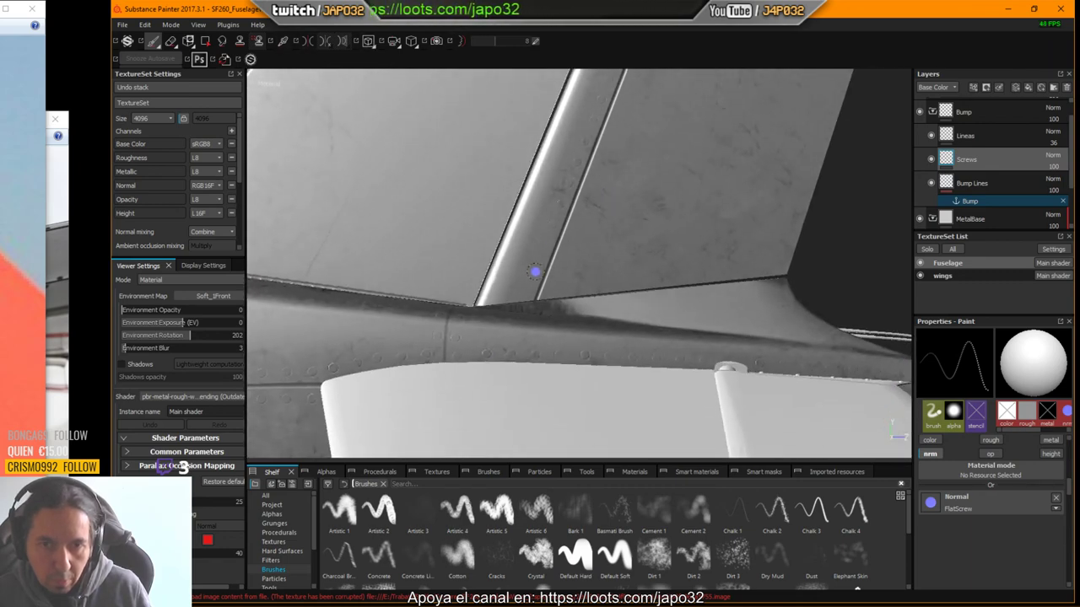
{"action": "left_click_drag", "start_coordinate": [534, 271], "coordinate": [542, 251], "text": "alt"}
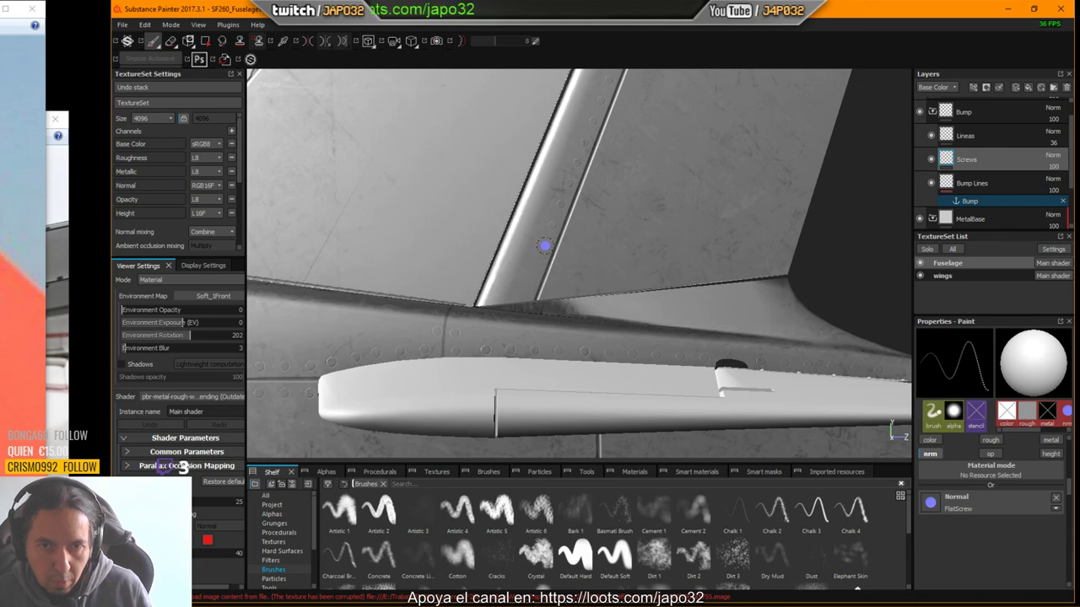
{"action": "left_click", "coordinate": [527, 290], "text": "shift"}
Step: Paint screws along the fin's diagonal leading-edge panel line on this side, from the lower seam junction up to the top plate
{"action": "middle_click_drag", "start_coordinate": [318, 144], "coordinate": [631, 300], "text": "alt"}
{"action": "left_click_drag", "start_coordinate": [631, 300], "coordinate": [422, 404], "text": "alt"}
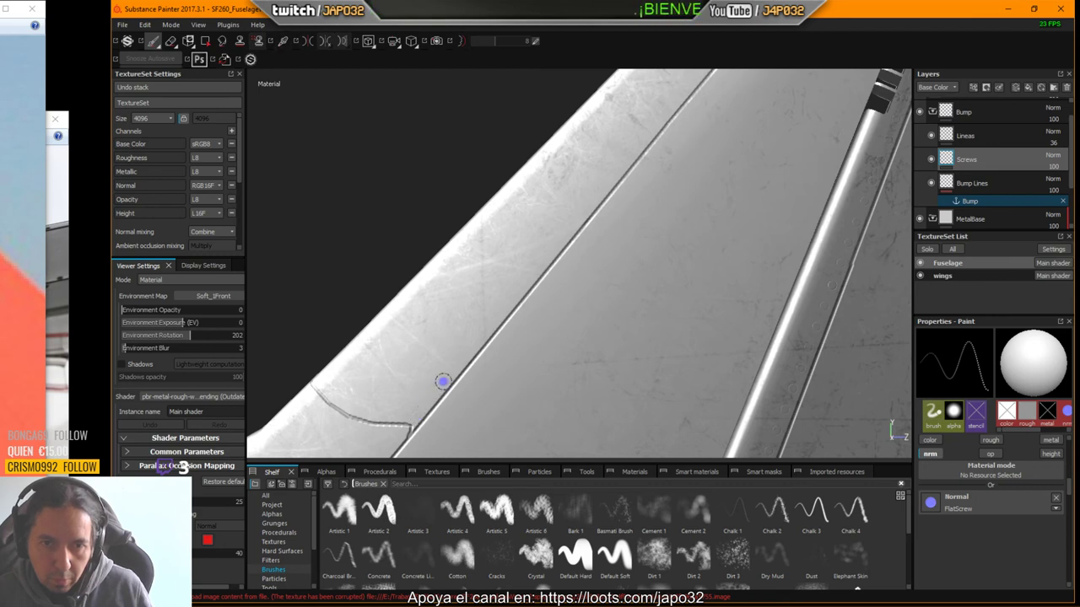
{"action": "key", "text": "shift"}
{"action": "left_click", "coordinate": [690, 75], "text": "shift"}
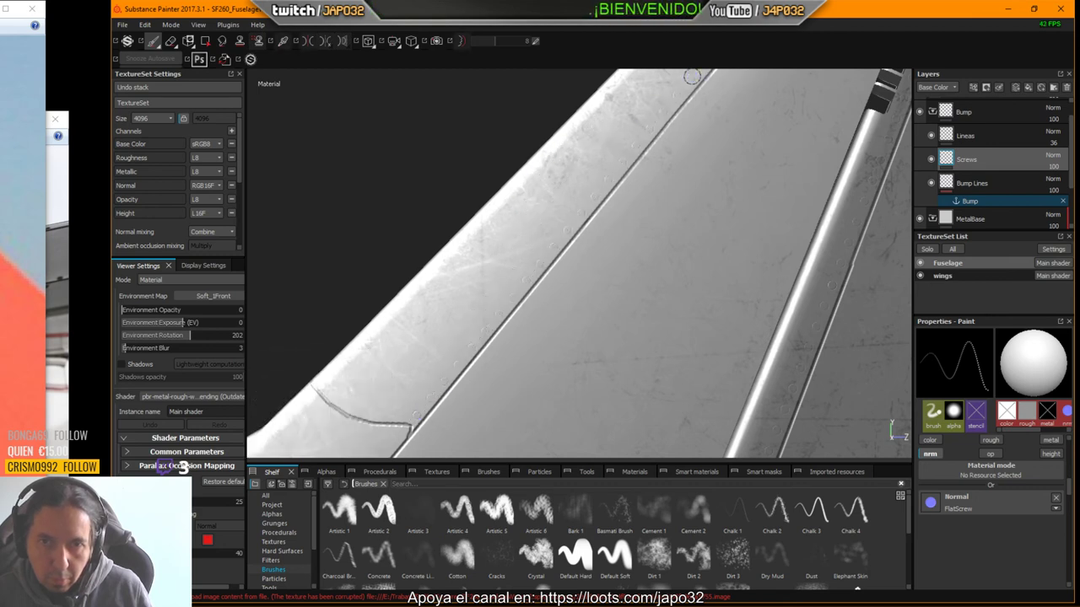
{"action": "middle_click_drag", "start_coordinate": [742, 84], "coordinate": [586, 307], "text": "alt"}
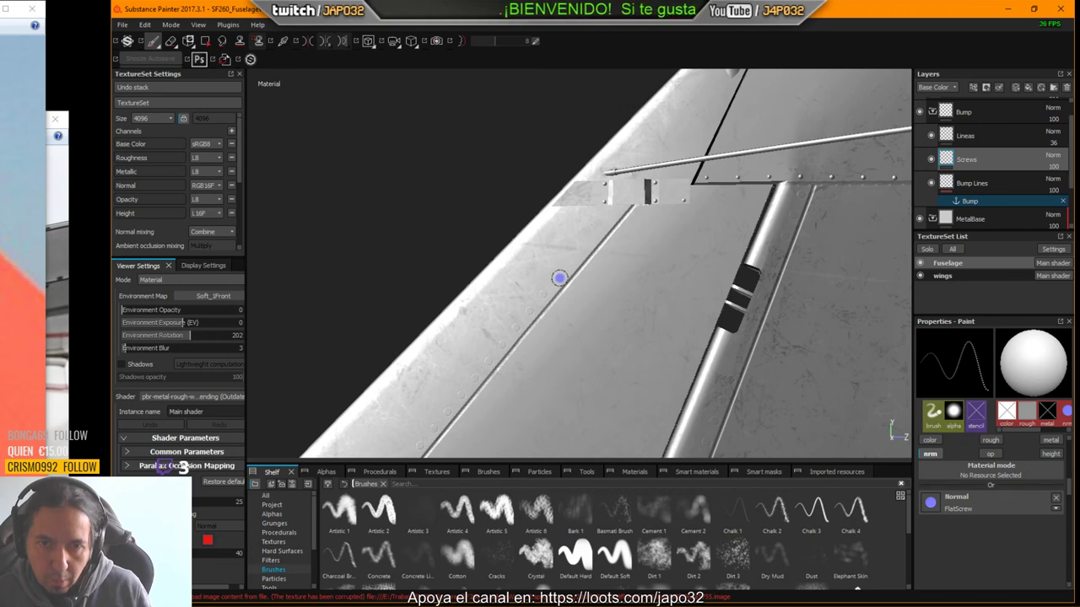
{"action": "key", "text": "shift"}
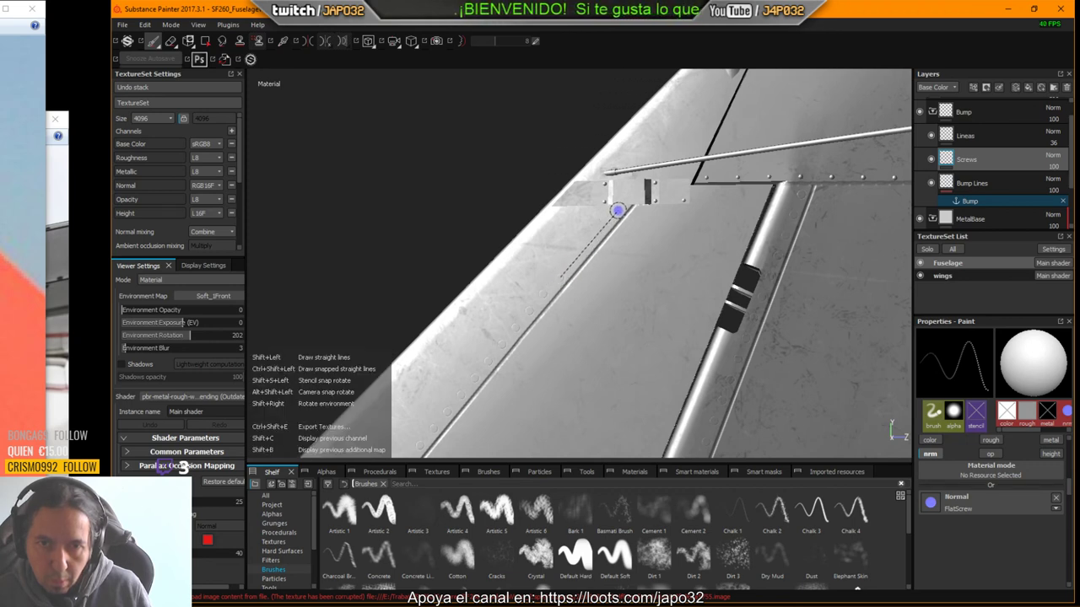
{"action": "mouse_move", "coordinate": [632, 253]}
{"action": "left_mouse_down", "text": "alt"}
{"action": "mouse_move", "coordinate": [655, 248]}
{"action": "mouse_move", "coordinate": [654, 211]}
{"action": "mouse_move", "coordinate": [647, 354]}
{"action": "mouse_move", "coordinate": [686, 265]}
{"action": "mouse_move", "coordinate": [678, 273]}
{"action": "left_mouse_up", "text": "alt"}
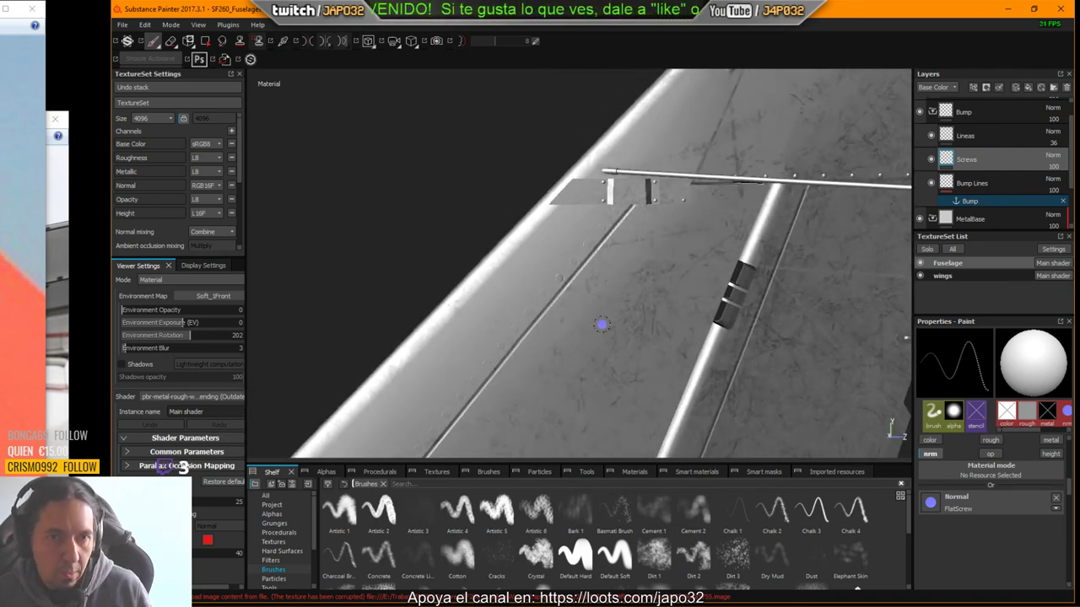
Step: Save the project and consult the aircraft reference photos in the other window
{"action": "mouse_move", "coordinate": [723, 347]}
{"action": "middle_mouse_down", "text": "alt"}
{"action": "mouse_move", "coordinate": [540, 253]}
{"action": "mouse_move", "coordinate": [877, 118]}
{"action": "middle_mouse_up", "text": "alt"}
{"action": "mouse_move", "coordinate": [472, 236]}
{"action": "left_mouse_down", "text": "alt"}
{"action": "mouse_move", "coordinate": [298, 183]}
{"action": "mouse_move", "coordinate": [501, 210]}
{"action": "left_mouse_up", "text": "alt"}
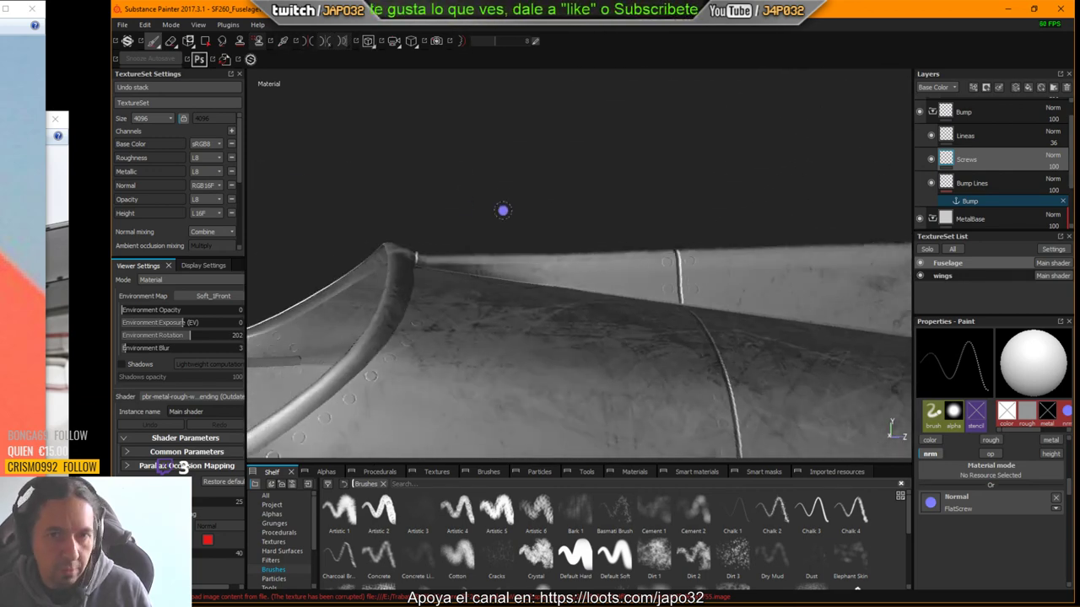
{"action": "left_click", "coordinate": [6, 266]}
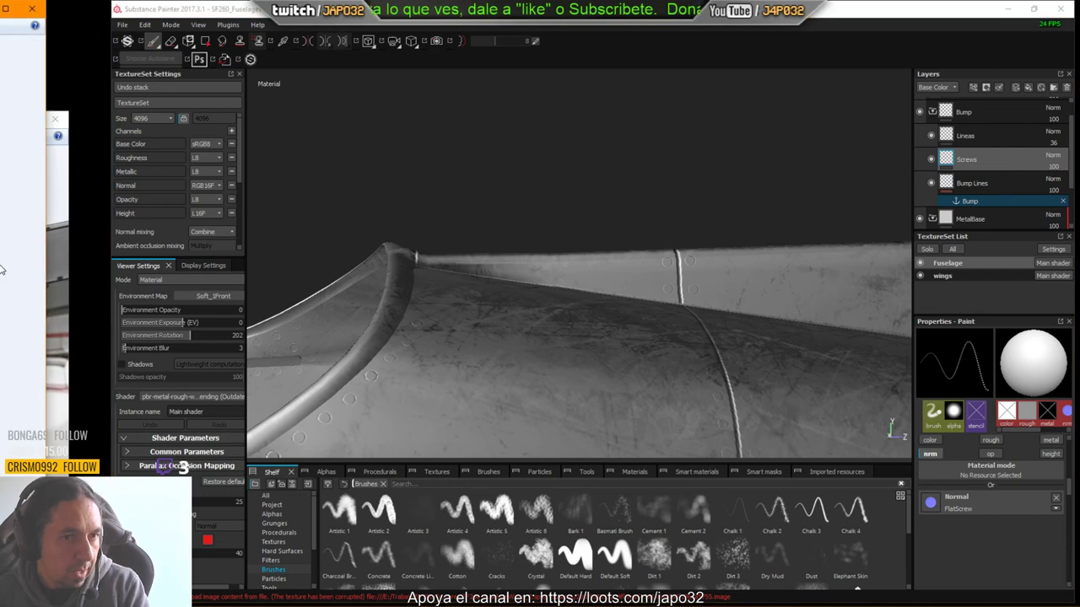
{"action": "left_click", "coordinate": [496, 309]}
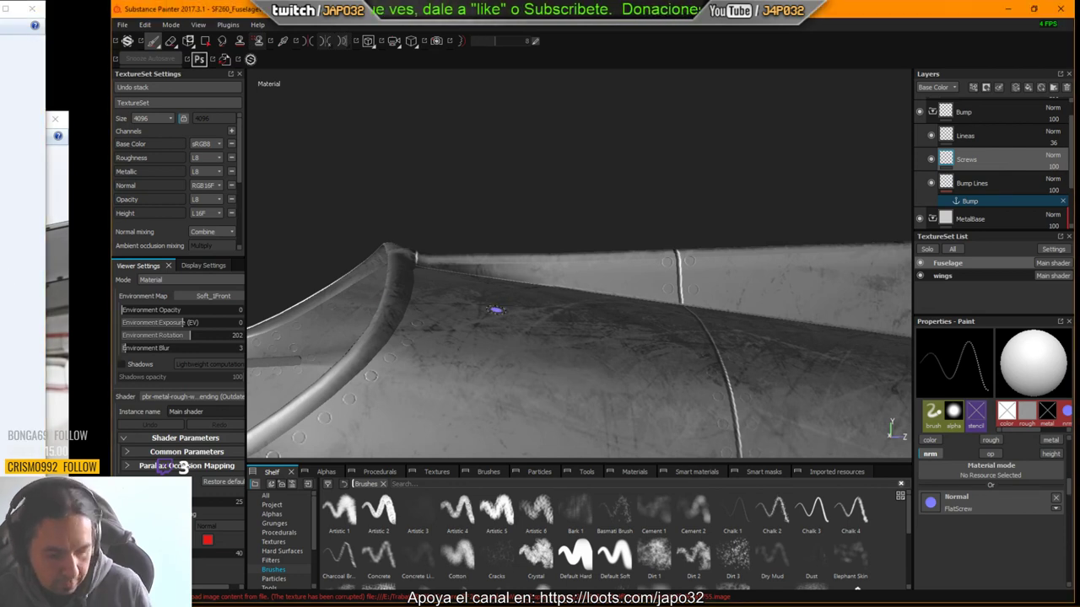
{"action": "key", "text": "ctrl+s"}
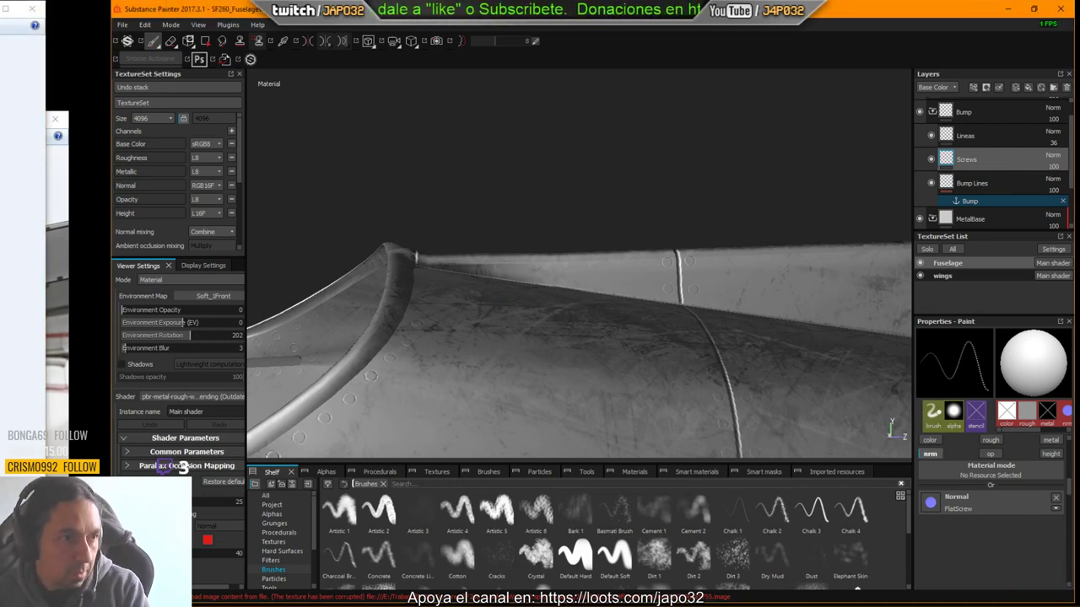
{"action": "key", "text": "alt+Tab"}
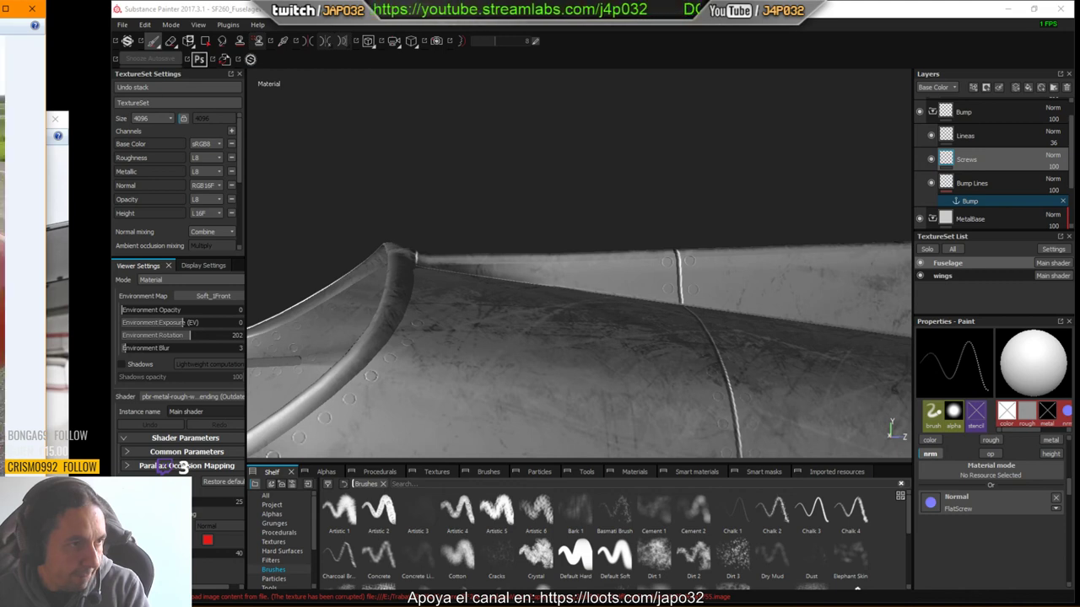
{"action": "left_click", "coordinate": [27, 11]}
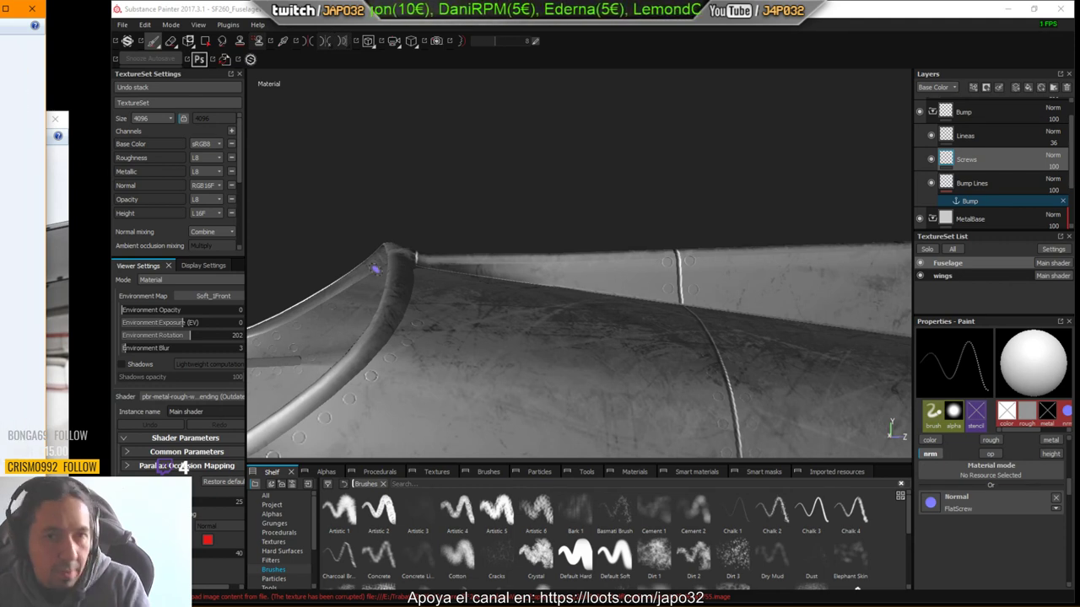
{"action": "left_click", "coordinate": [568, 216]}
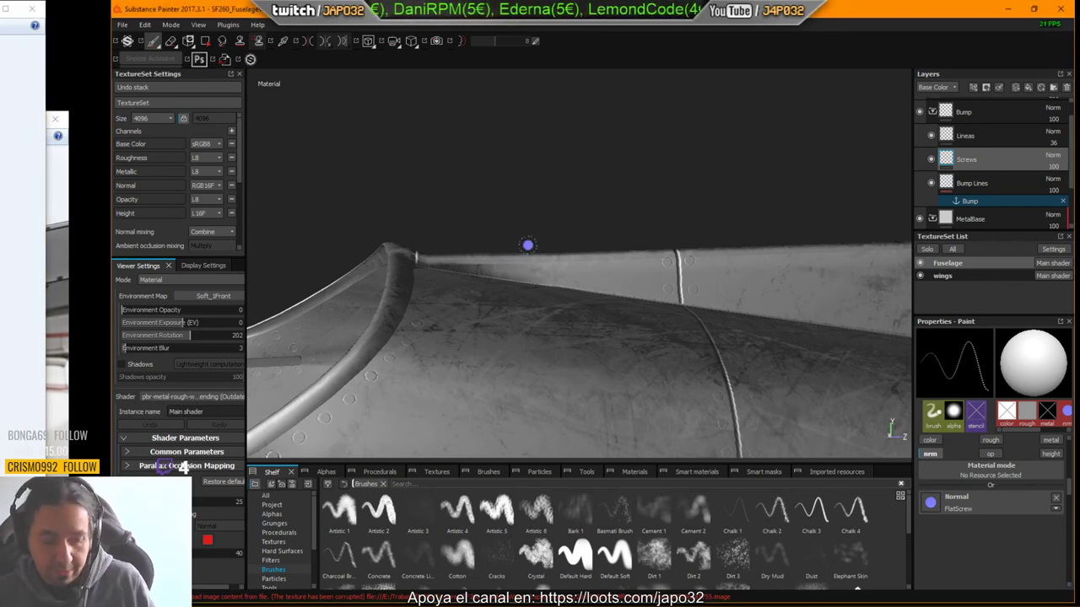
Step: Examine the whole aircraft from several angles, then the screws around the seam junction beside the triangular recess
{"action": "key", "text": "ctrl"}
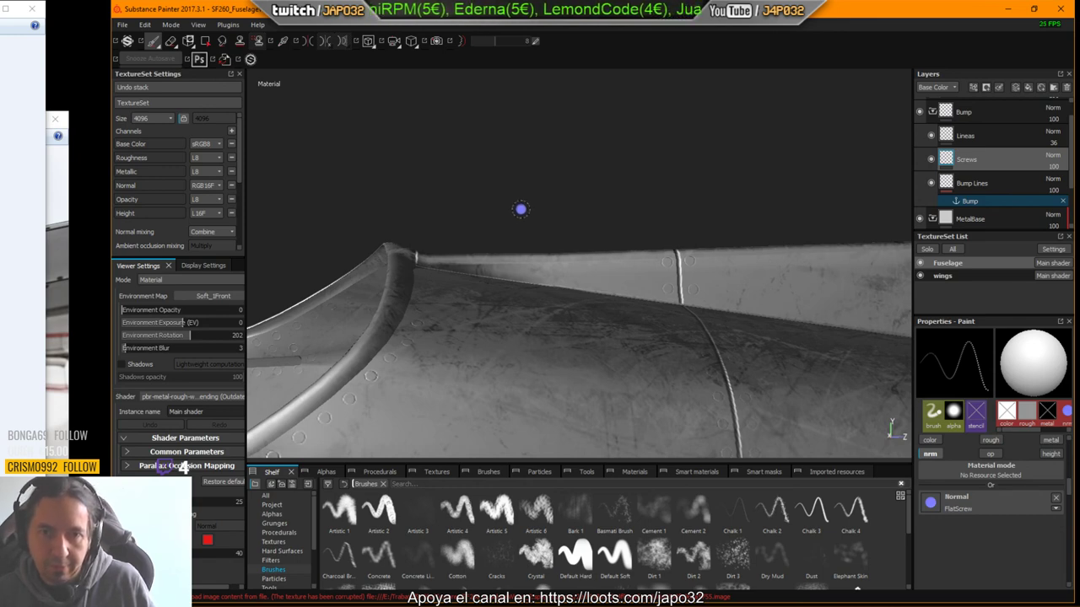
{"action": "left_click_drag", "start_coordinate": [520, 209], "coordinate": [492, 241], "text": "alt"}
{"action": "right_click_drag", "start_coordinate": [491, 241], "coordinate": [309, 41], "text": "alt"}
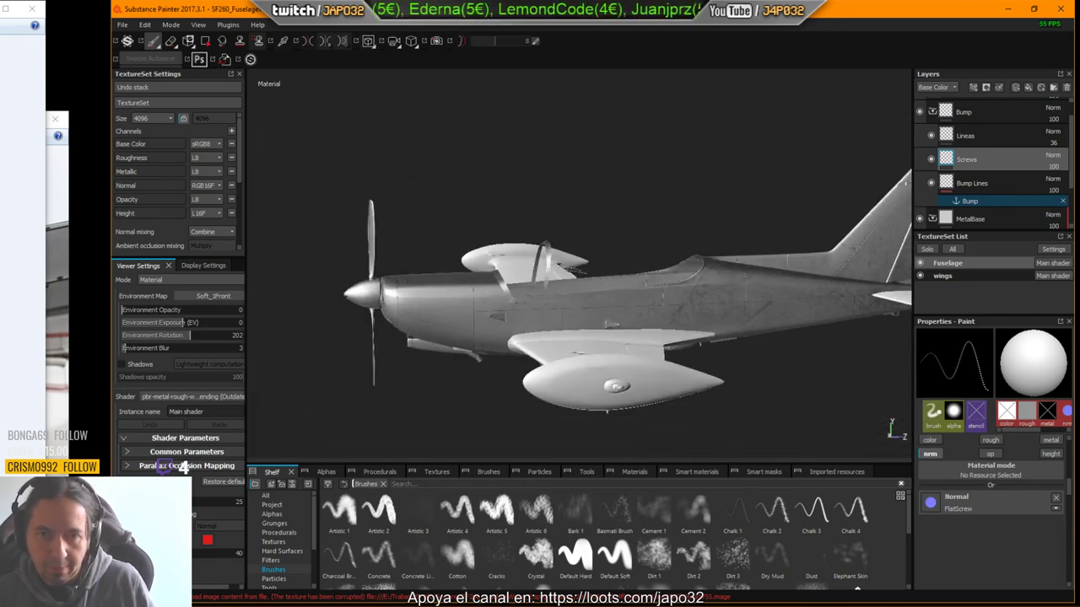
{"action": "left_click_drag", "start_coordinate": [493, 296], "coordinate": [590, 335], "text": "alt"}
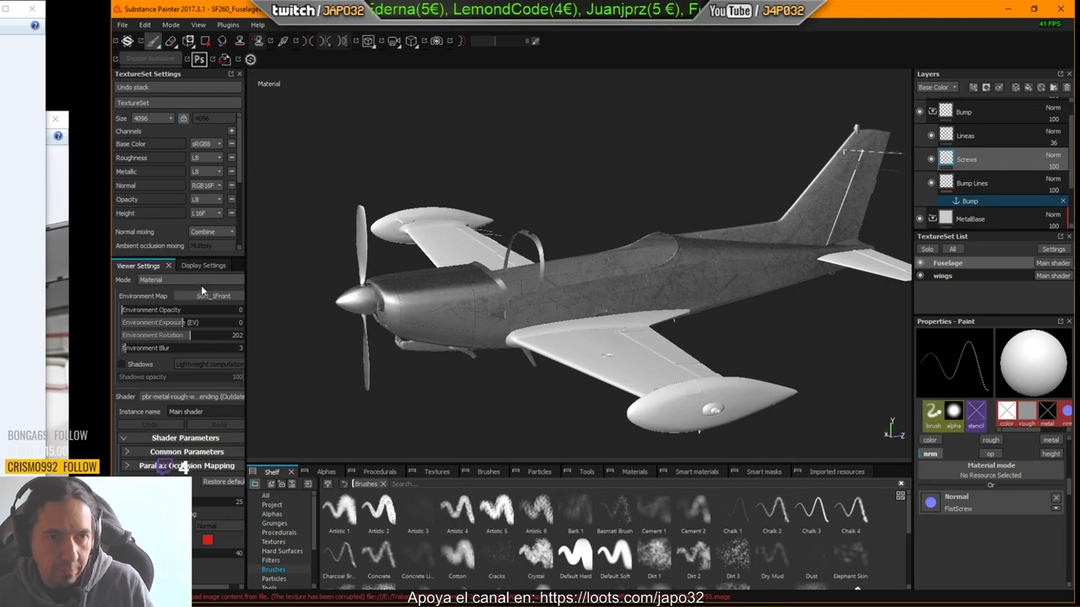
{"action": "left_click_drag", "start_coordinate": [480, 253], "coordinate": [456, 144], "text": "alt"}
{"action": "mouse_move", "coordinate": [574, 387]}
{"action": "right_mouse_down", "text": "ctrl"}
{"action": "mouse_move", "coordinate": [585, 386]}
{"action": "mouse_move", "coordinate": [574, 386]}
{"action": "right_mouse_up", "text": "ctrl"}
{"action": "left_click_drag", "start_coordinate": [573, 387], "coordinate": [560, 382], "text": "alt"}
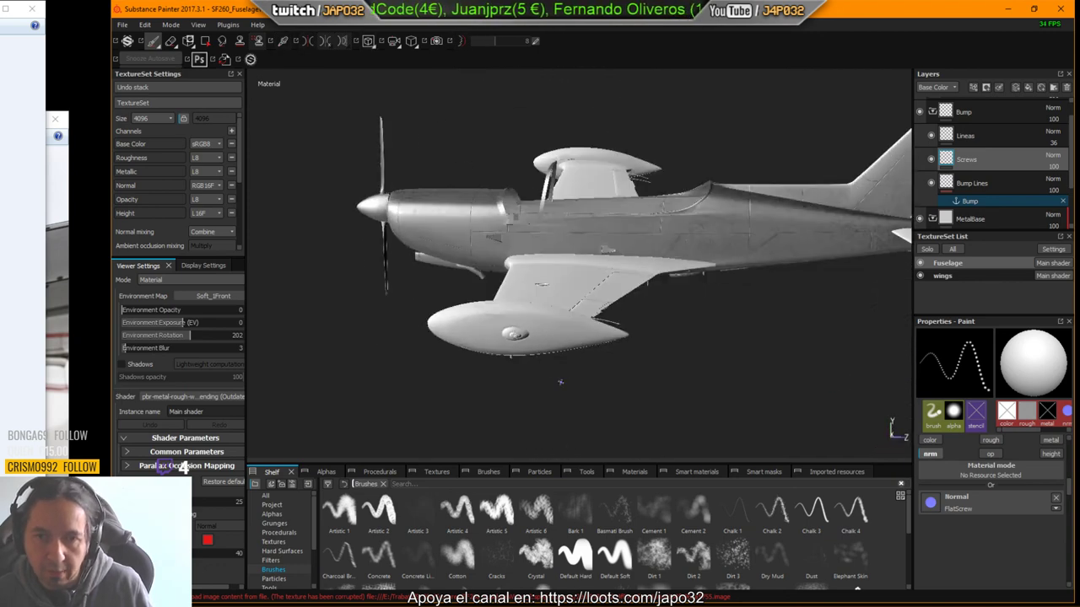
{"action": "right_click_drag", "start_coordinate": [634, 249], "coordinate": [911, 233], "text": "alt"}
{"action": "right_click_drag", "start_coordinate": [443, 238], "coordinate": [595, 245], "text": "alt"}
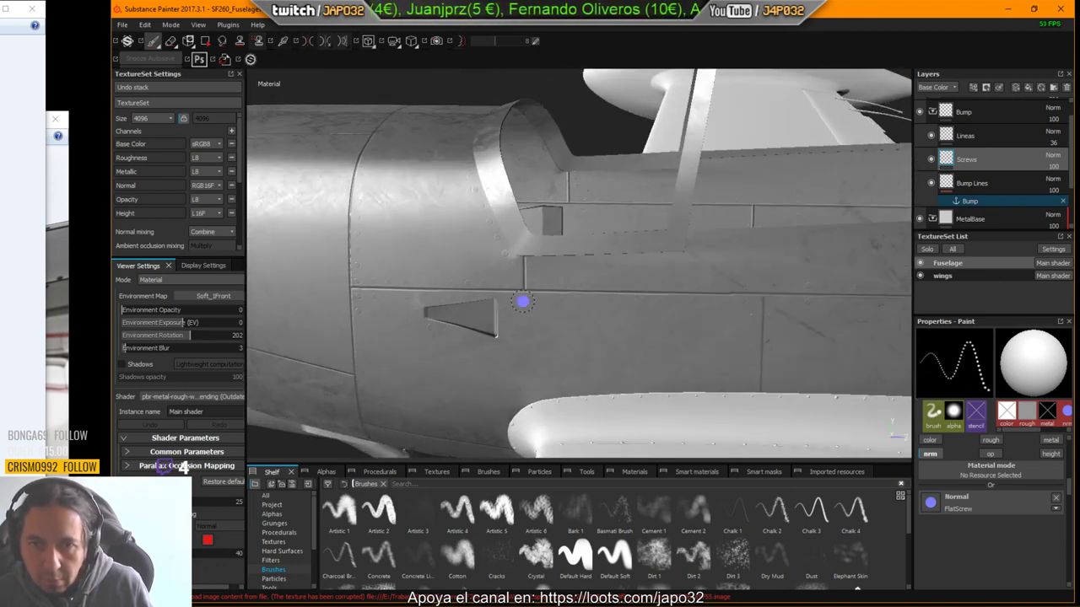
{"action": "right_click_drag", "start_coordinate": [523, 301], "coordinate": [877, 298], "text": "alt"}
{"action": "right_click_drag", "start_coordinate": [550, 318], "coordinate": [572, 318], "text": "alt"}
{"action": "scroll", "coordinate": [572, 318], "scroll_direction": "up", "scroll_amount": 3}
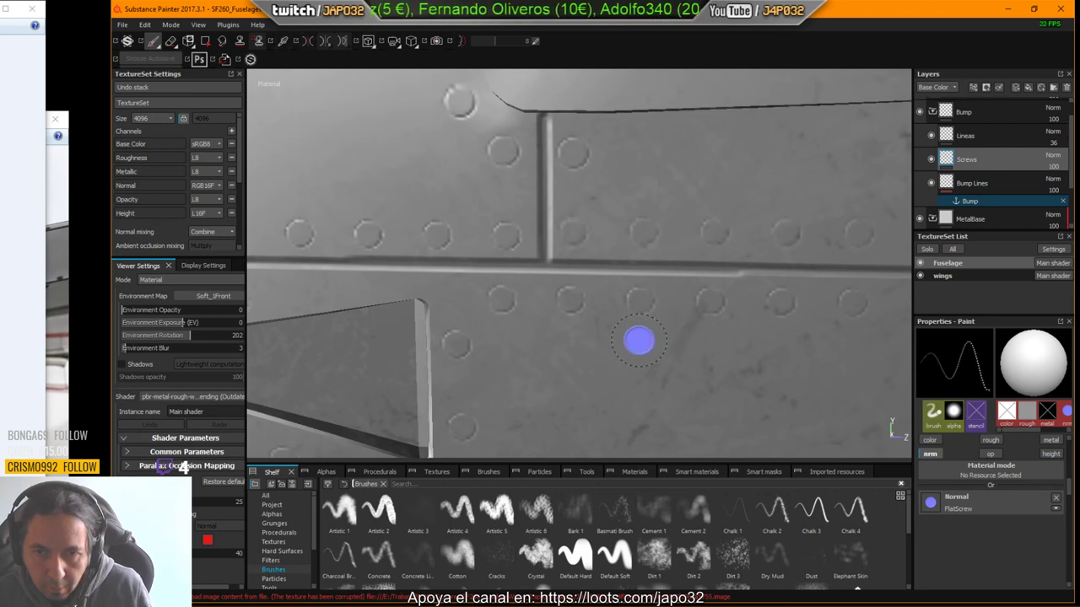
Step: Repaint the faint third screw in the row below the horizontal seam, next to the triangular recess
{"action": "left_click", "coordinate": [639, 341]}
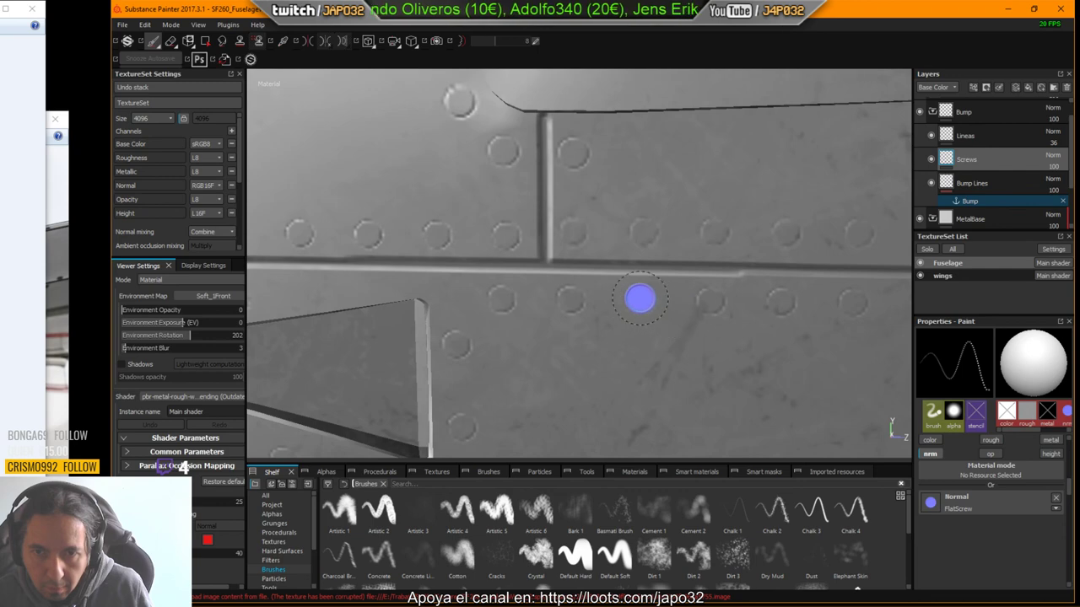
{"action": "left_click", "coordinate": [640, 301]}
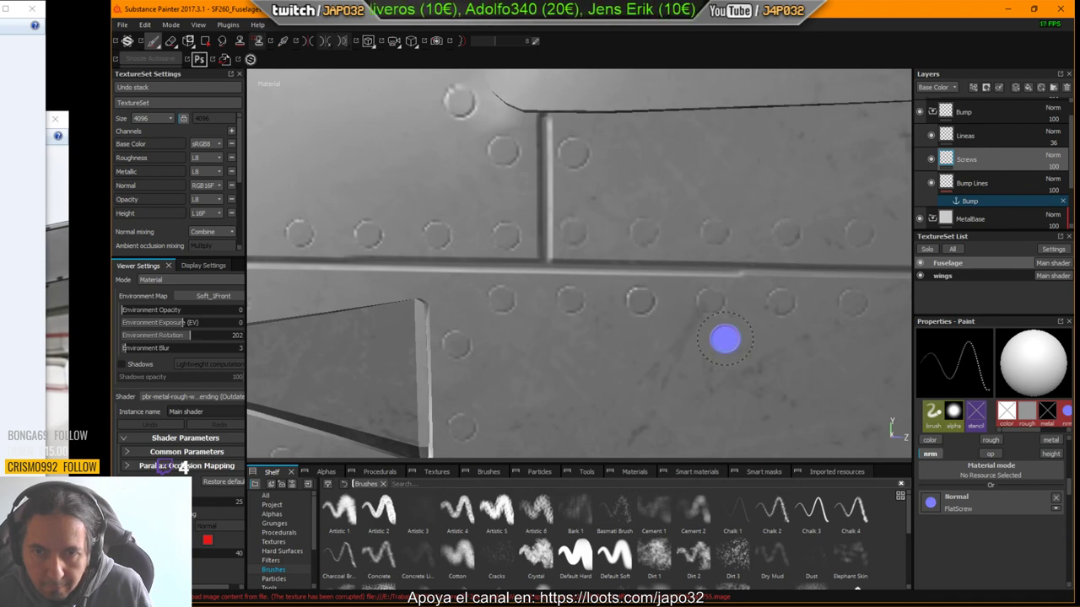
{"action": "left_click_drag", "start_coordinate": [654, 378], "coordinate": [697, 325], "text": "alt"}
{"action": "scroll", "coordinate": [698, 325], "scroll_direction": "down", "scroll_amount": 3}
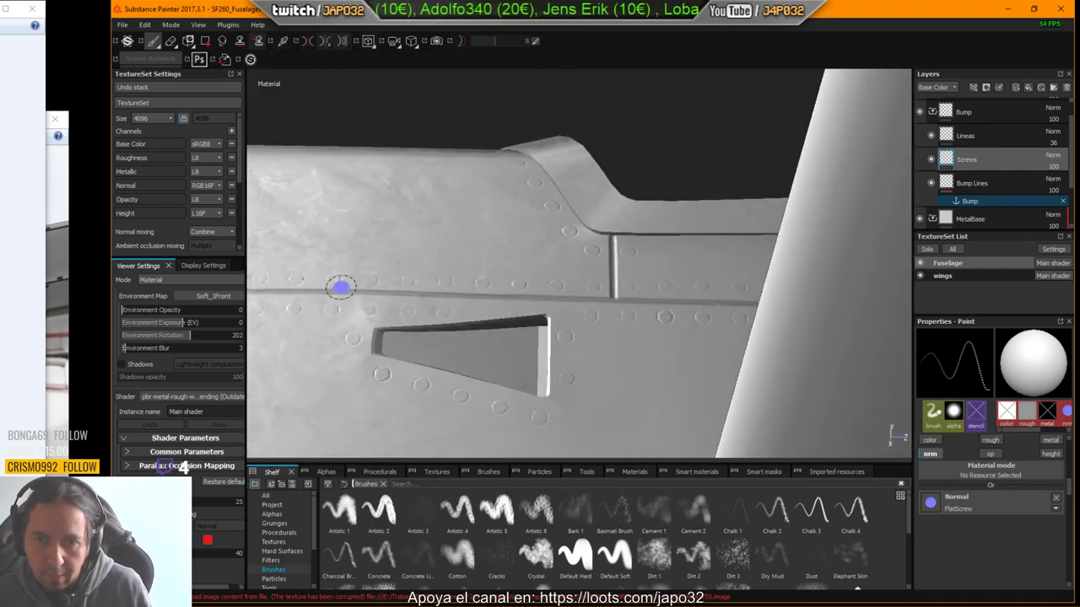
Step: Paint screws on the belly beside the wheel well's long edge near the exhaust, reaching its rounded corner
{"action": "scroll", "coordinate": [614, 336], "scroll_direction": "down", "scroll_amount": 2}
{"action": "left_click_drag", "start_coordinate": [607, 340], "coordinate": [604, 298], "text": "alt"}
{"action": "middle_click_drag", "start_coordinate": [632, 354], "coordinate": [499, 237], "text": "alt"}
{"action": "mouse_move", "coordinate": [564, 241]}
{"action": "right_mouse_down", "text": "shift"}
{"action": "mouse_move", "coordinate": [550, 236]}
{"action": "mouse_move", "coordinate": [575, 236]}
{"action": "right_mouse_up", "text": "shift"}
{"action": "left_click_drag", "start_coordinate": [575, 236], "coordinate": [518, 275], "text": "alt"}
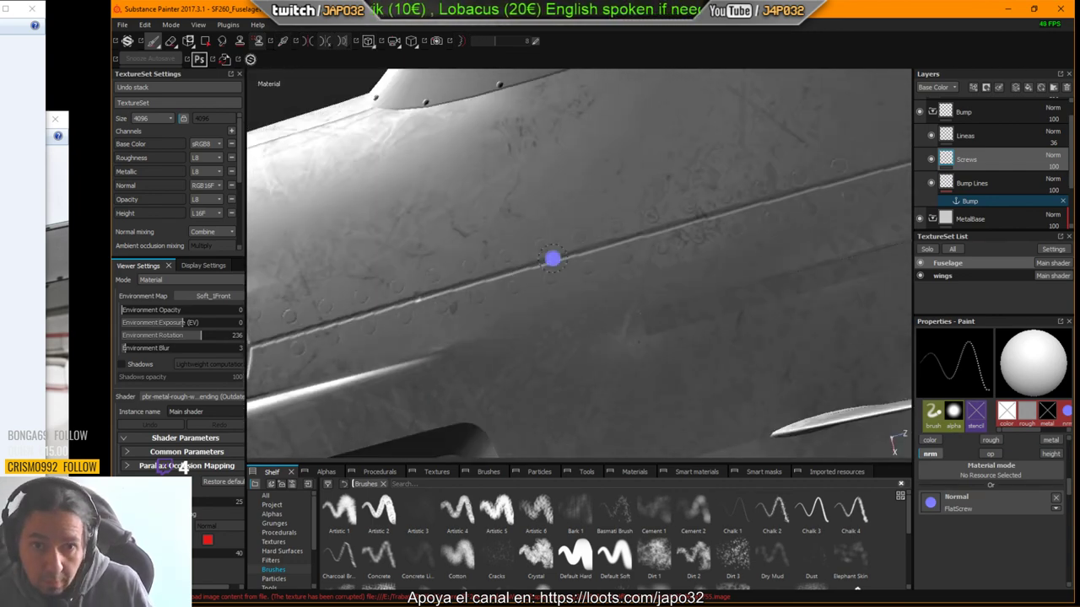
{"action": "left_click_drag", "start_coordinate": [552, 258], "coordinate": [506, 354], "text": "alt"}
{"action": "middle_click_drag", "start_coordinate": [506, 354], "coordinate": [678, 157], "text": "alt"}
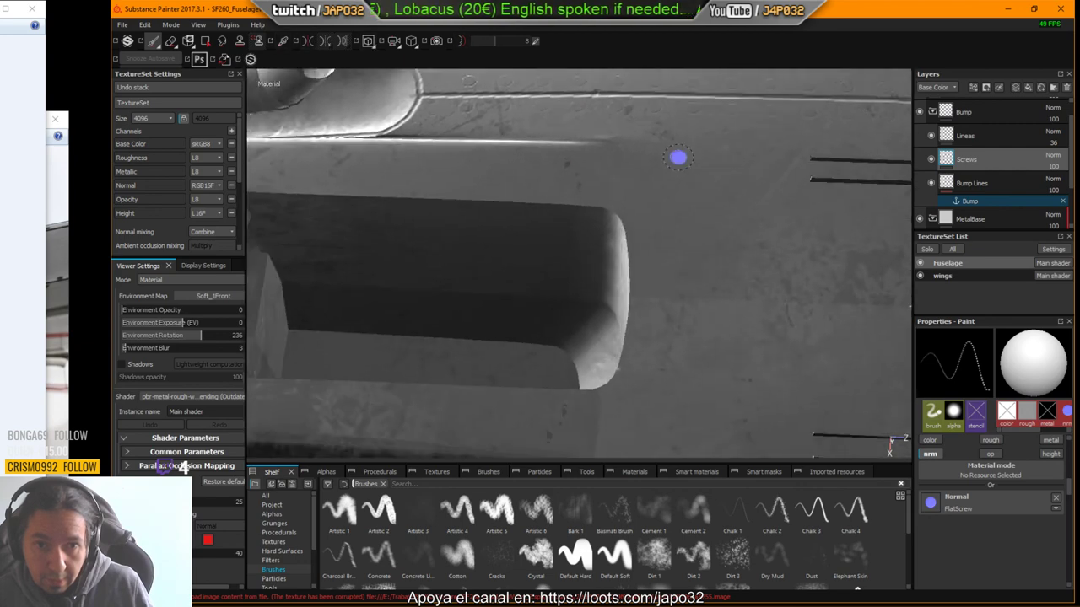
{"action": "left_click_drag", "start_coordinate": [678, 157], "coordinate": [687, 212], "text": "alt"}
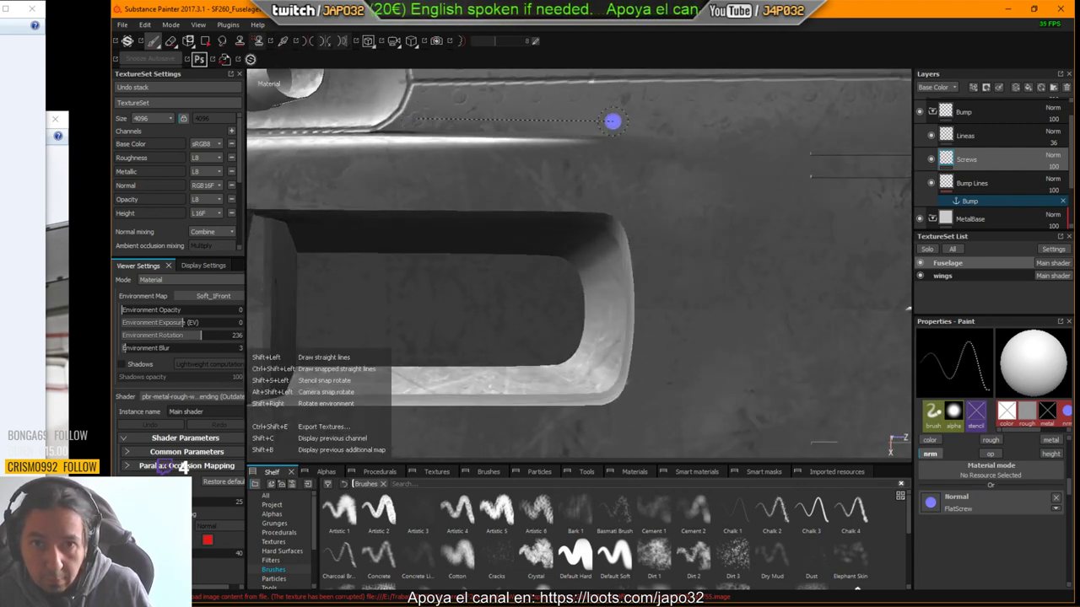
{"action": "left_click", "coordinate": [641, 137]}
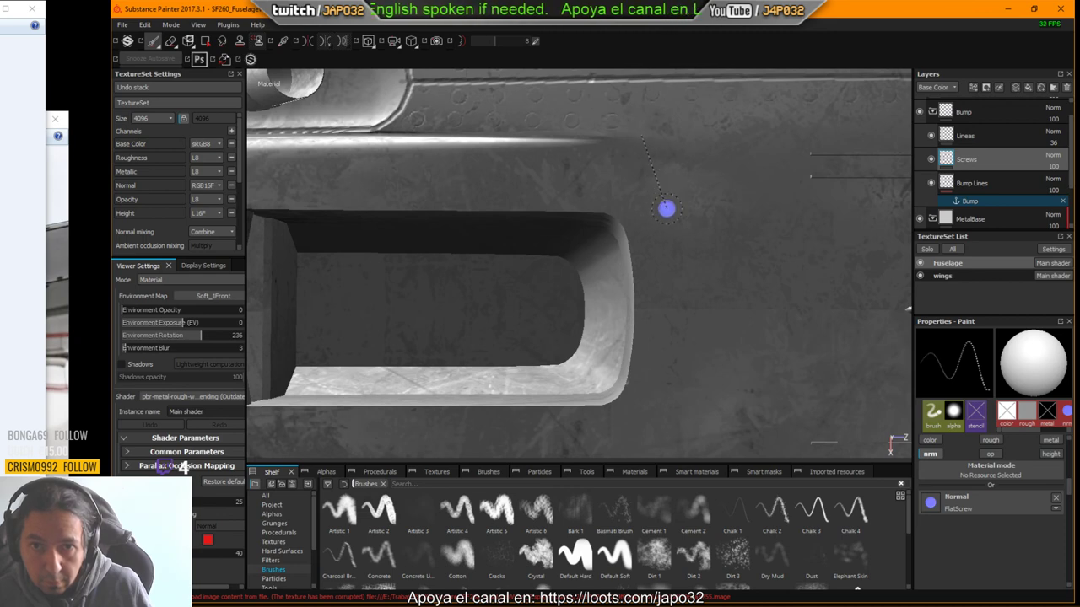
{"action": "left_click", "coordinate": [666, 218], "text": "shift"}
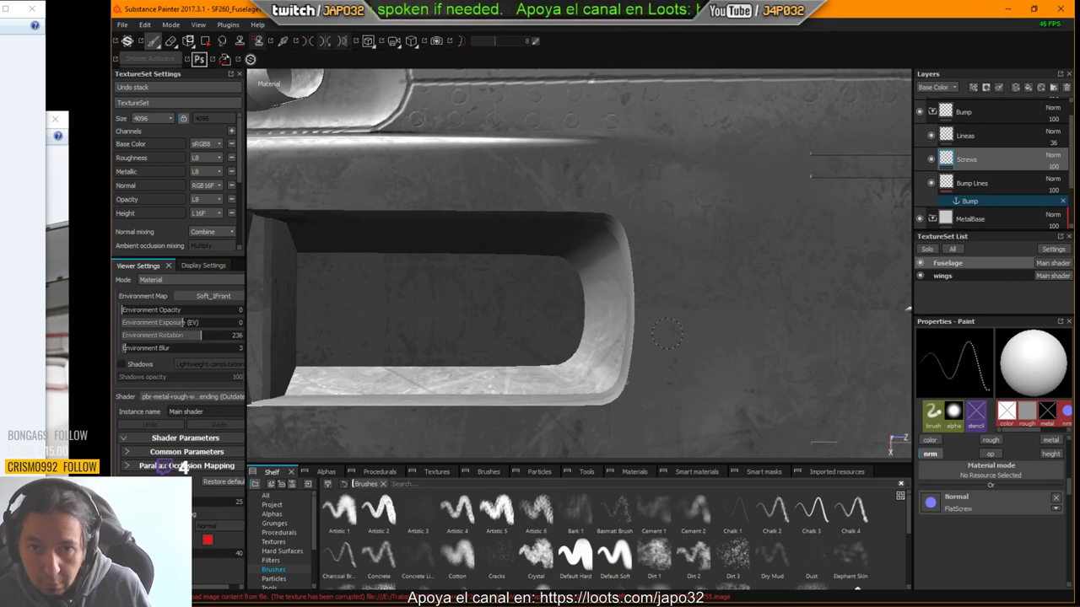
Step: Paint screws around the rounded end of the wheel well to its opposite corner and check the row along the other long edge
{"action": "mouse_move", "coordinate": [680, 393]}
{"action": "left_mouse_down", "text": "alt"}
{"action": "mouse_move", "coordinate": [678, 323]}
{"action": "mouse_move", "coordinate": [734, 225]}
{"action": "mouse_move", "coordinate": [709, 226]}
{"action": "mouse_move", "coordinate": [740, 219]}
{"action": "left_mouse_up", "text": "alt"}
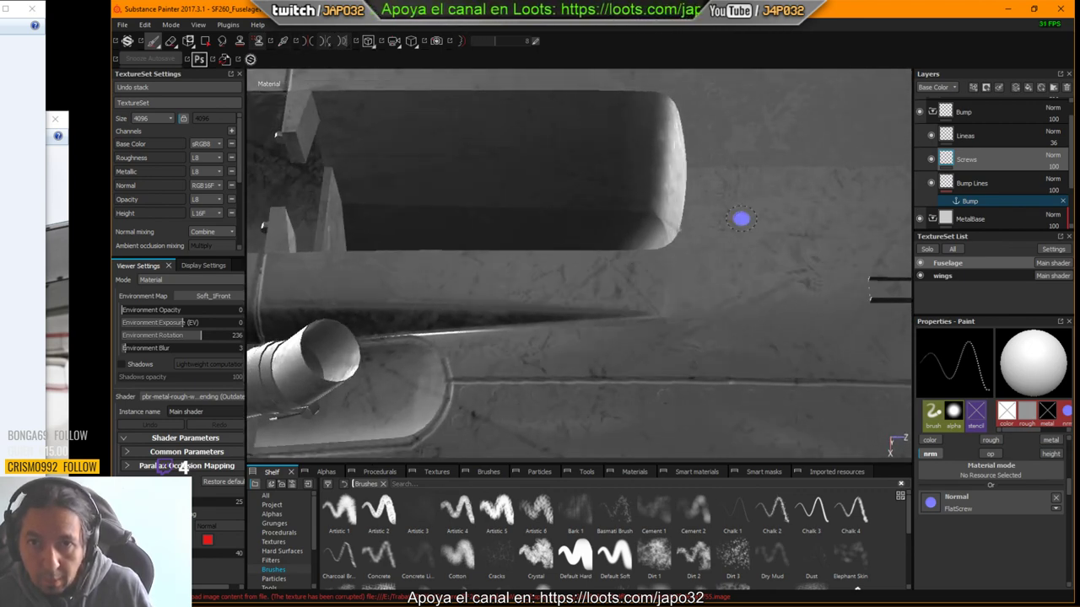
{"action": "left_click_drag", "start_coordinate": [757, 161], "coordinate": [718, 294], "text": "alt"}
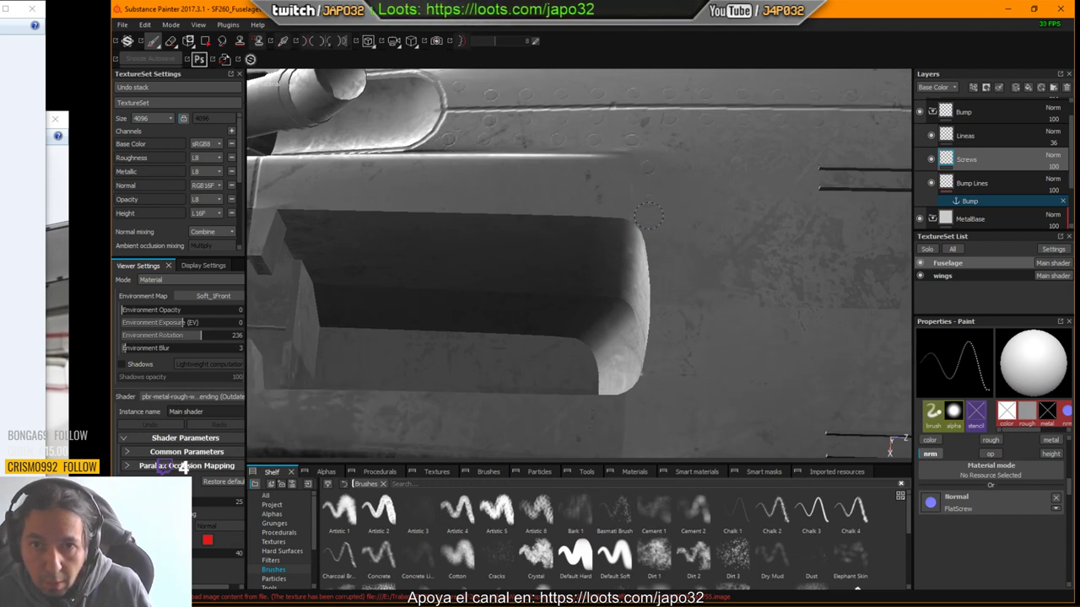
{"action": "left_click", "coordinate": [665, 256], "text": "shift"}
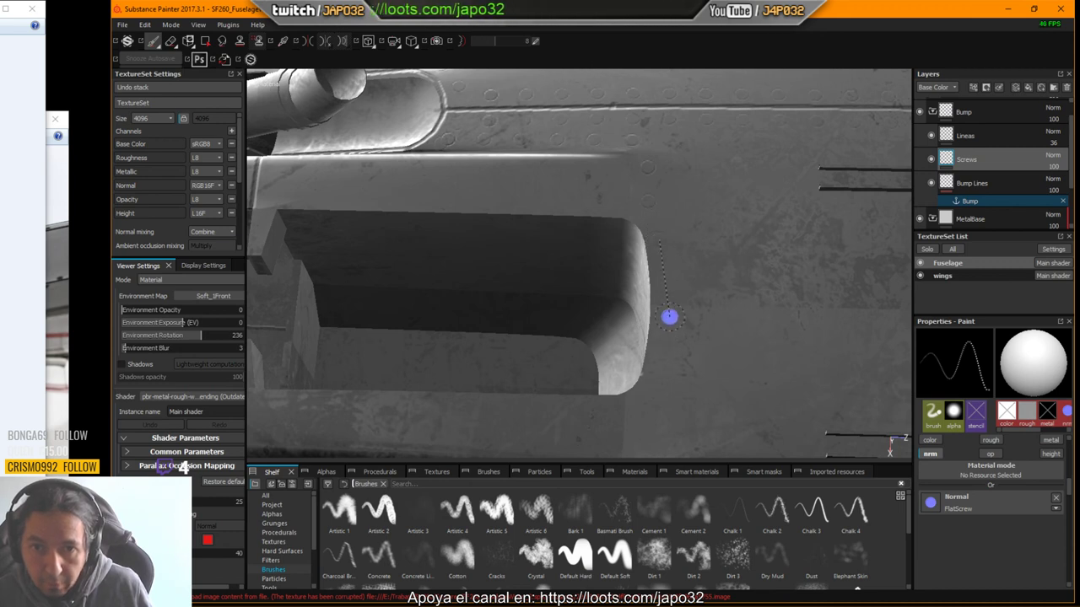
{"action": "left_click", "coordinate": [669, 316], "text": "shift"}
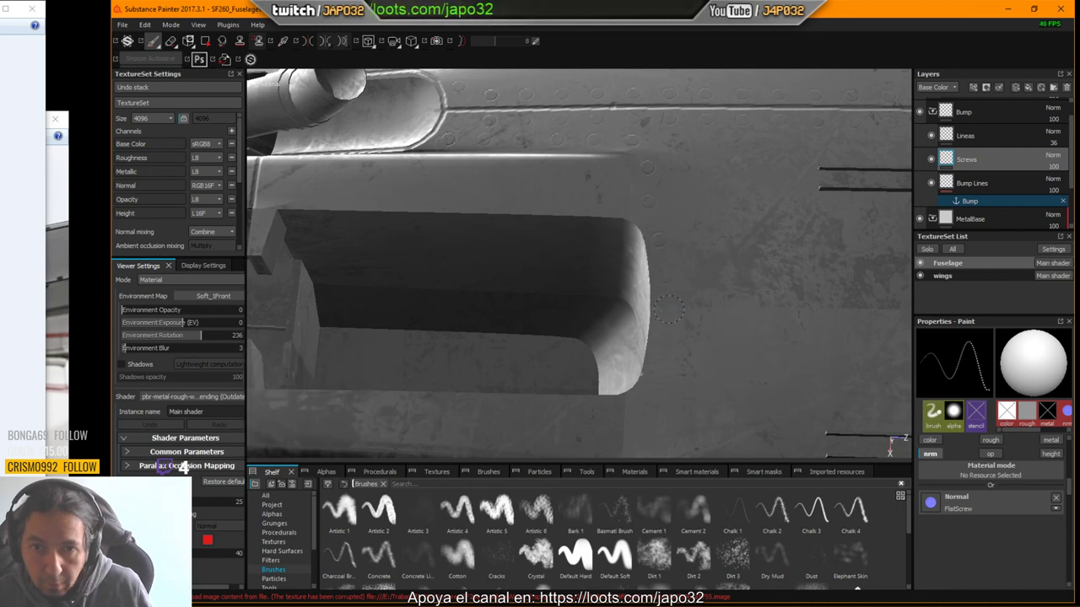
{"action": "left_click", "coordinate": [649, 390], "text": "shift"}
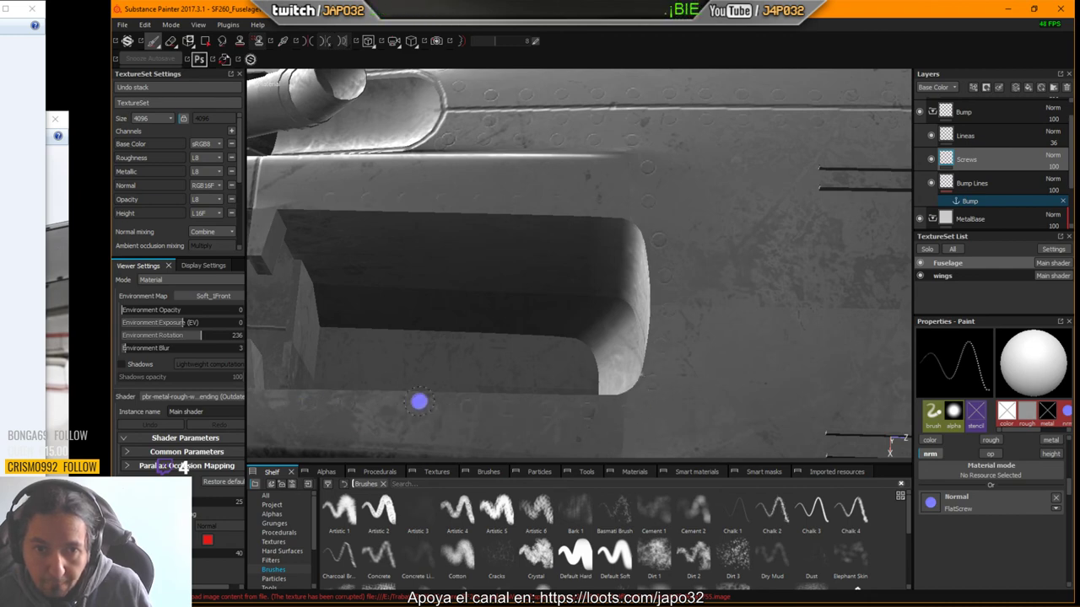
{"action": "left_click_drag", "start_coordinate": [419, 401], "coordinate": [582, 303], "text": "alt"}
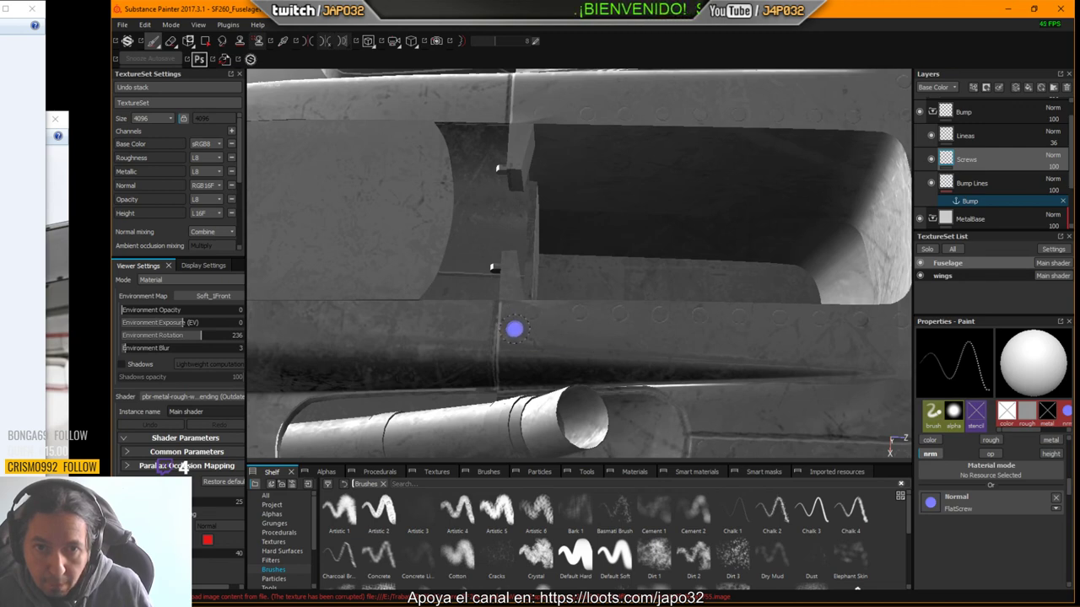
{"action": "middle_click_drag", "start_coordinate": [747, 286], "coordinate": [491, 201], "text": "alt"}
{"action": "mouse_move", "coordinate": [572, 221]}
{"action": "left_mouse_down", "text": "alt"}
{"action": "mouse_move", "coordinate": [566, 241]}
{"action": "mouse_move", "coordinate": [562, 234]}
{"action": "left_mouse_up", "text": "alt"}
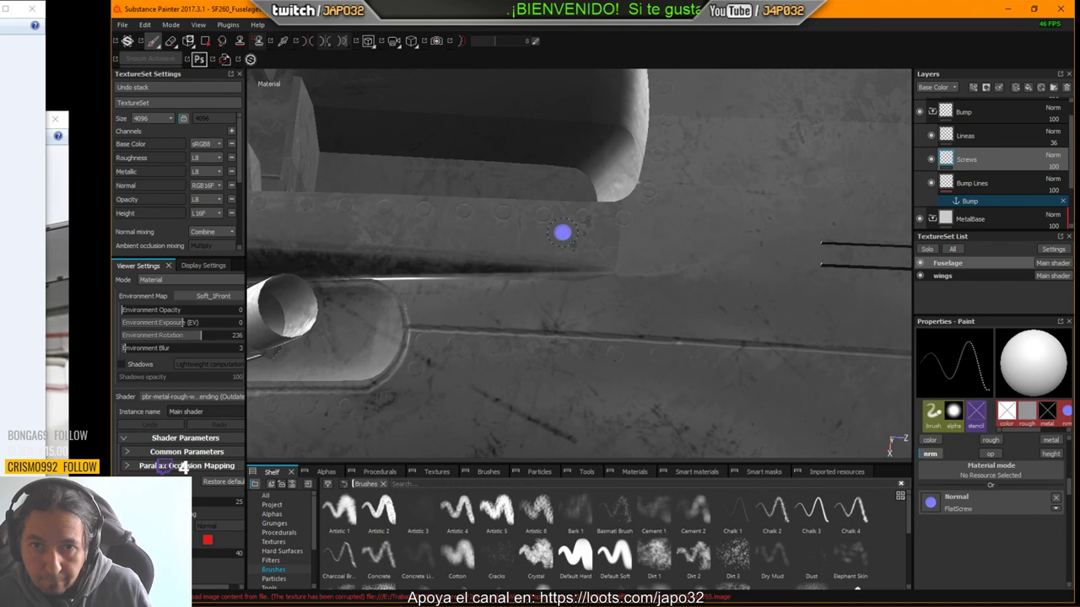
{"action": "left_click", "coordinate": [172, 41]}
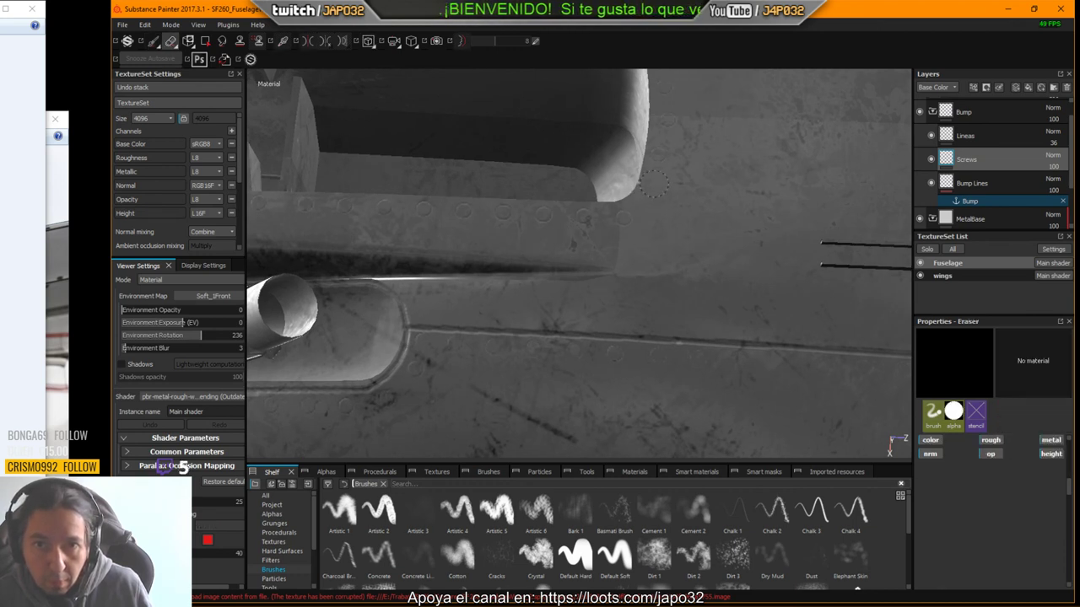
{"action": "left_click", "coordinate": [155, 42]}
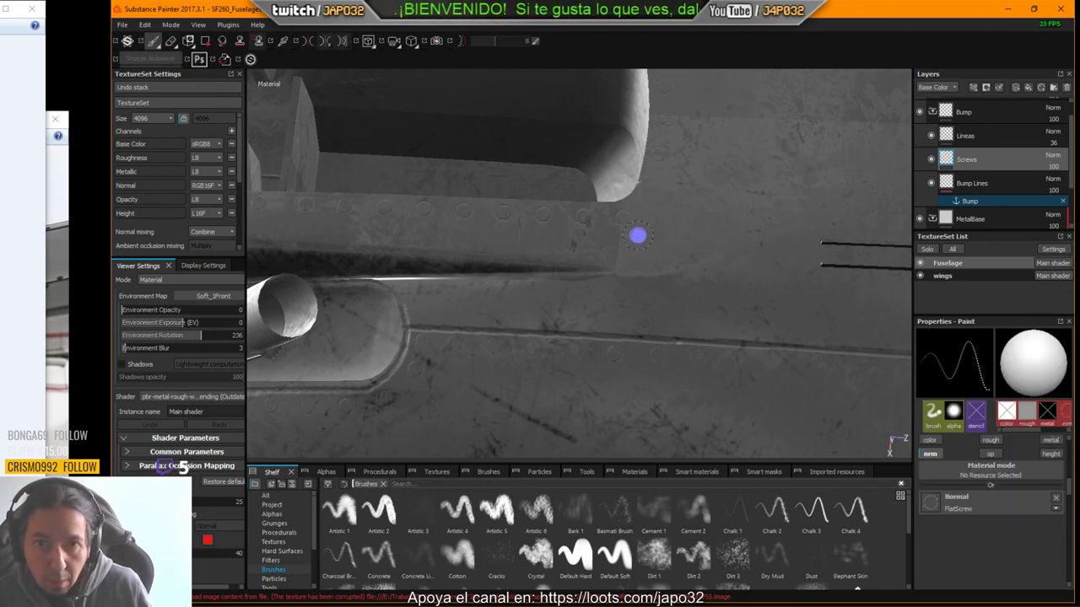
Step: Paint screws around the base of the larger blade antenna on the belly
{"action": "mouse_move", "coordinate": [837, 247]}
{"action": "middle_mouse_down", "text": "alt"}
{"action": "mouse_move", "coordinate": [466, 211]}
{"action": "mouse_move", "coordinate": [420, 351]}
{"action": "middle_mouse_up", "text": "alt"}
{"action": "mouse_move", "coordinate": [454, 283]}
{"action": "left_mouse_down", "text": "alt"}
{"action": "mouse_move", "coordinate": [514, 268]}
{"action": "mouse_move", "coordinate": [504, 274]}
{"action": "mouse_move", "coordinate": [486, 250]}
{"action": "left_mouse_up", "text": "alt"}
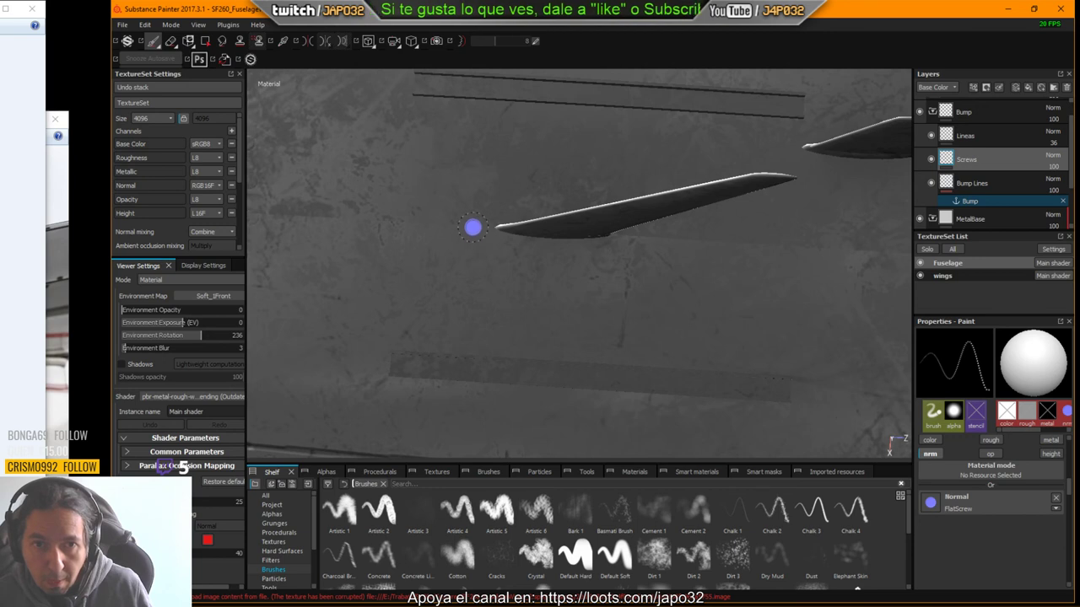
{"action": "left_click", "coordinate": [523, 250], "text": "shift"}
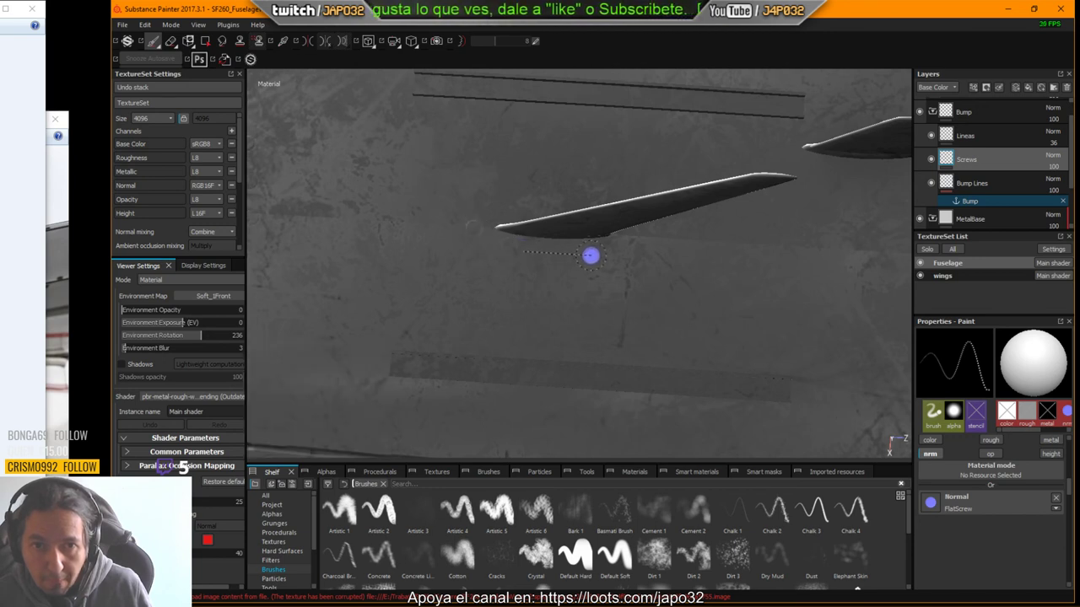
{"action": "left_click", "coordinate": [596, 254], "text": "shift"}
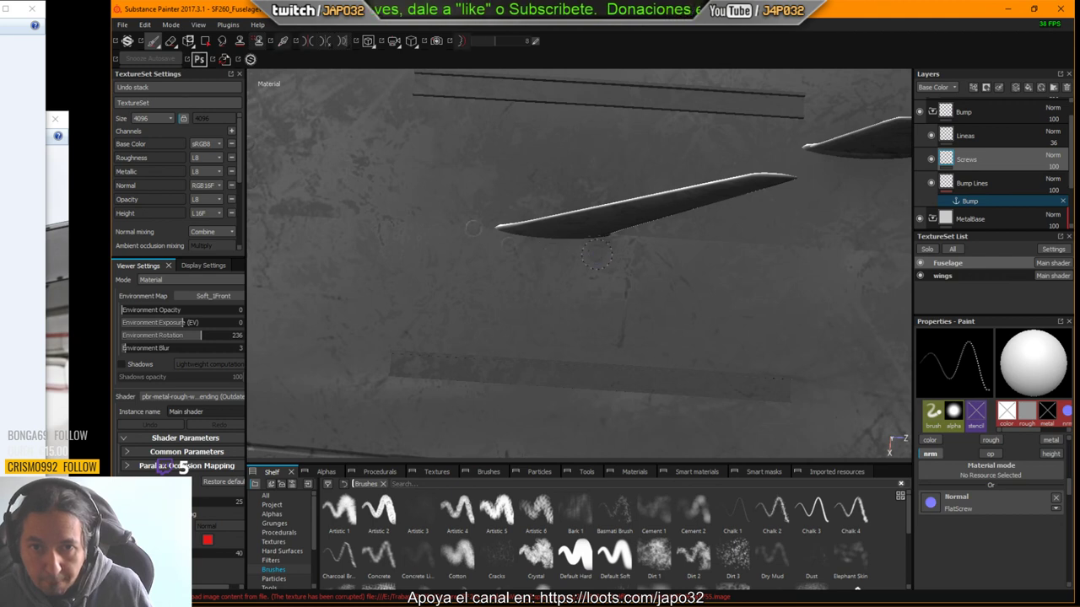
{"action": "mouse_move", "coordinate": [600, 253]}
{"action": "left_mouse_down", "text": "alt"}
{"action": "mouse_move", "coordinate": [666, 229]}
{"action": "mouse_move", "coordinate": [664, 242]}
{"action": "left_mouse_up", "text": "alt"}
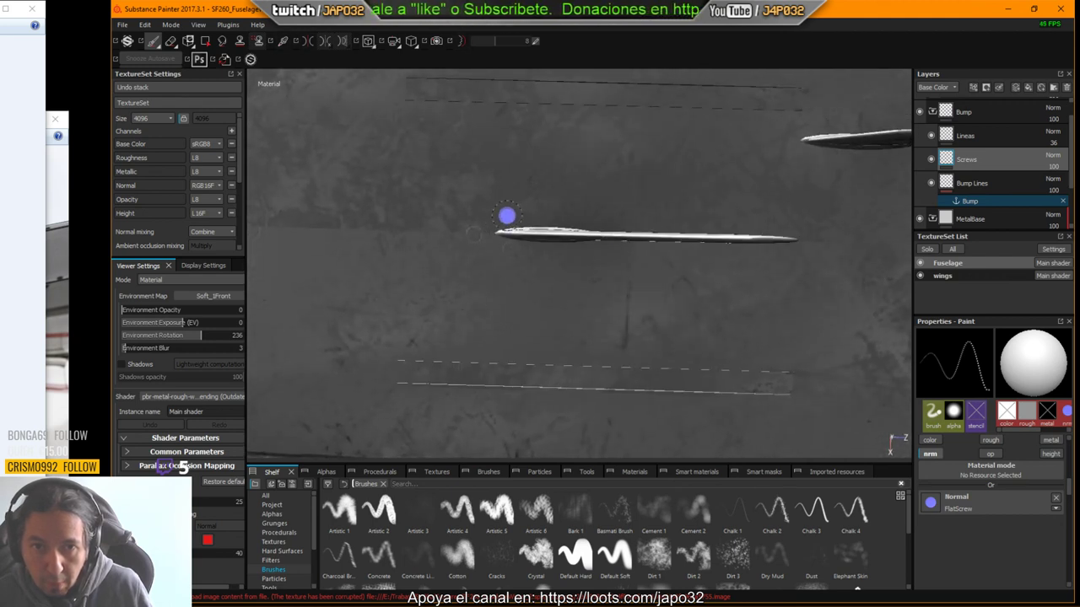
{"action": "left_click_drag", "start_coordinate": [557, 211], "coordinate": [607, 222], "text": "alt"}
{"action": "left_click_drag", "start_coordinate": [692, 247], "coordinate": [647, 248], "text": "alt"}
{"action": "left_click_drag", "start_coordinate": [713, 272], "coordinate": [564, 366], "text": "alt"}
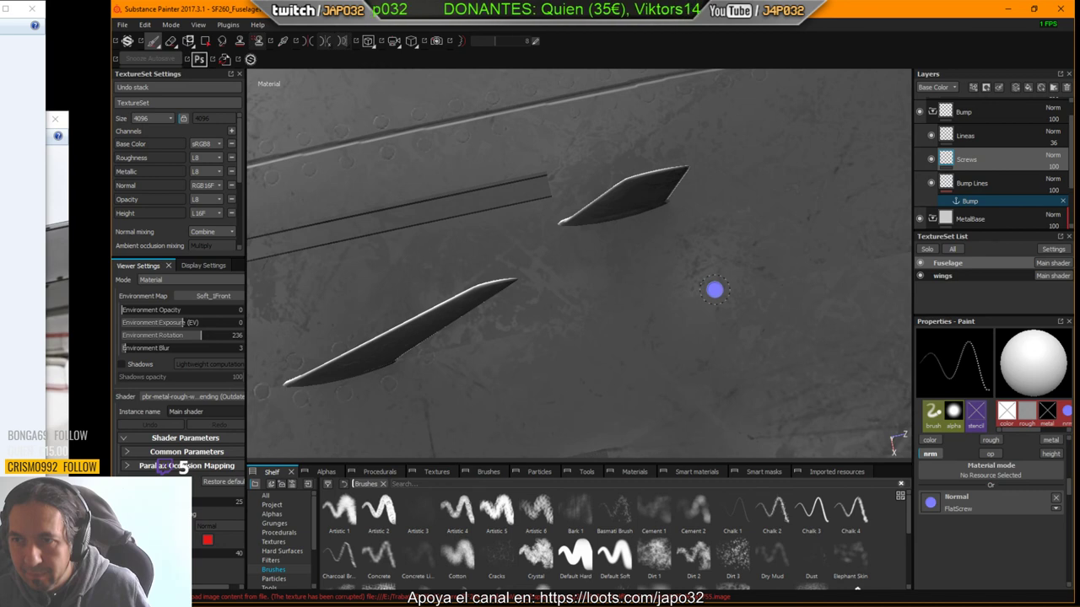
Step: Paint screws around the base of the smaller blade antenna on the belly
{"action": "mouse_move", "coordinate": [695, 244]}
{"action": "left_mouse_down", "text": "alt"}
{"action": "mouse_move", "coordinate": [677, 260]}
{"action": "mouse_move", "coordinate": [668, 248]}
{"action": "left_mouse_up", "text": "alt"}
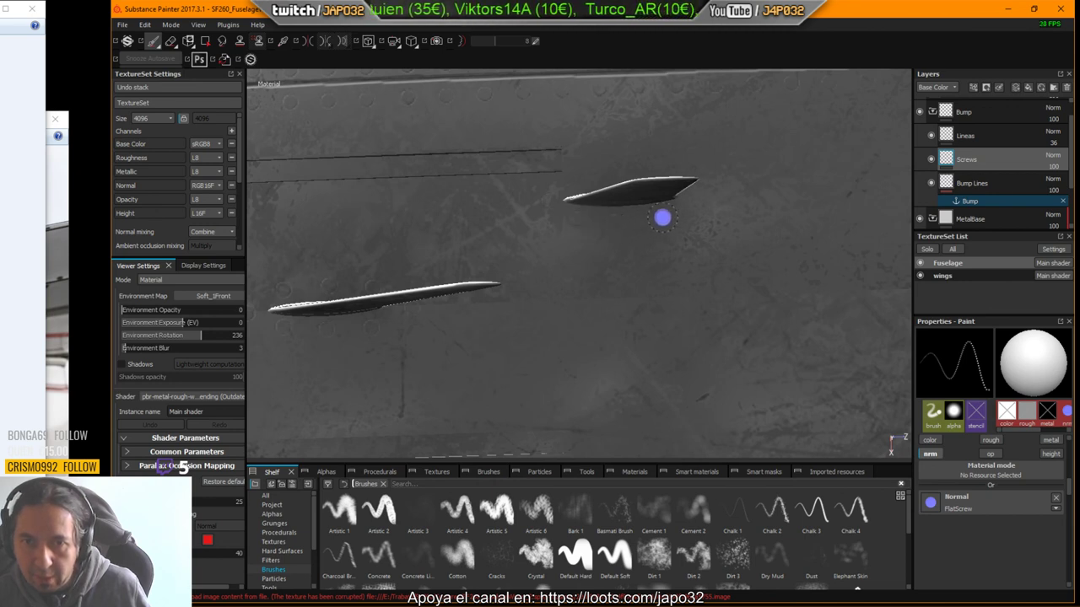
{"action": "mouse_move", "coordinate": [699, 199]}
{"action": "left_mouse_down", "text": "alt"}
{"action": "mouse_move", "coordinate": [677, 216]}
{"action": "mouse_move", "coordinate": [639, 191]}
{"action": "left_mouse_up", "text": "alt"}
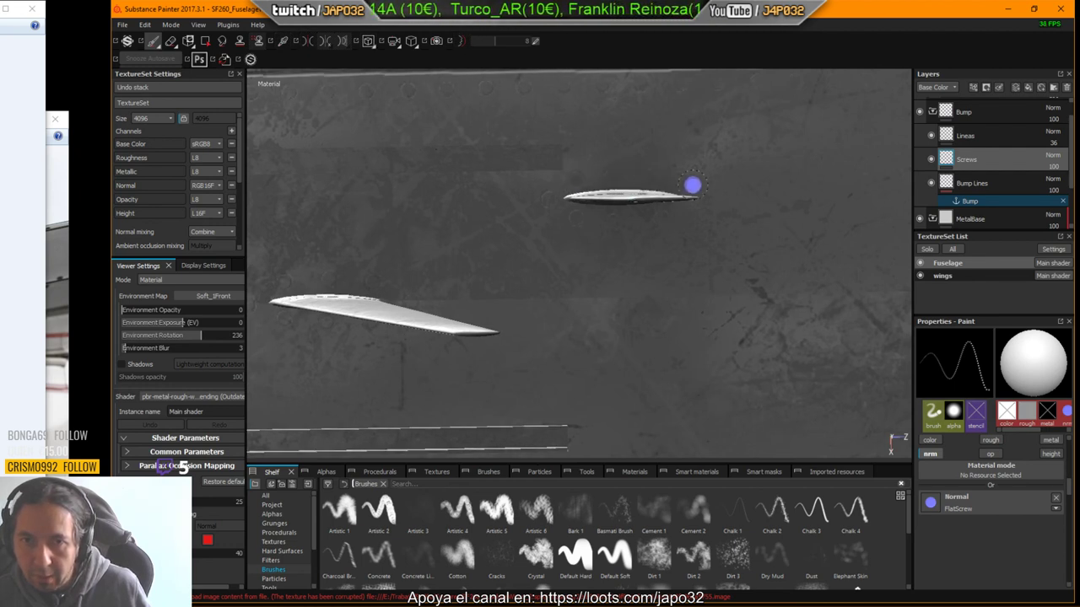
{"action": "left_click_drag", "start_coordinate": [716, 238], "coordinate": [716, 205], "text": "alt"}
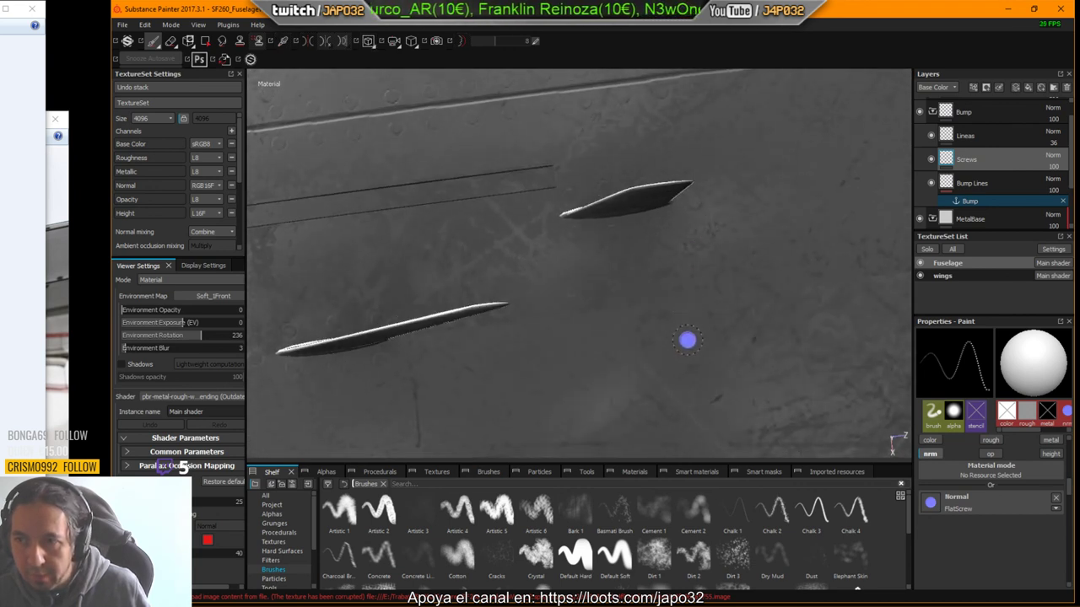
{"action": "left_click_drag", "start_coordinate": [686, 341], "coordinate": [703, 266], "text": "alt"}
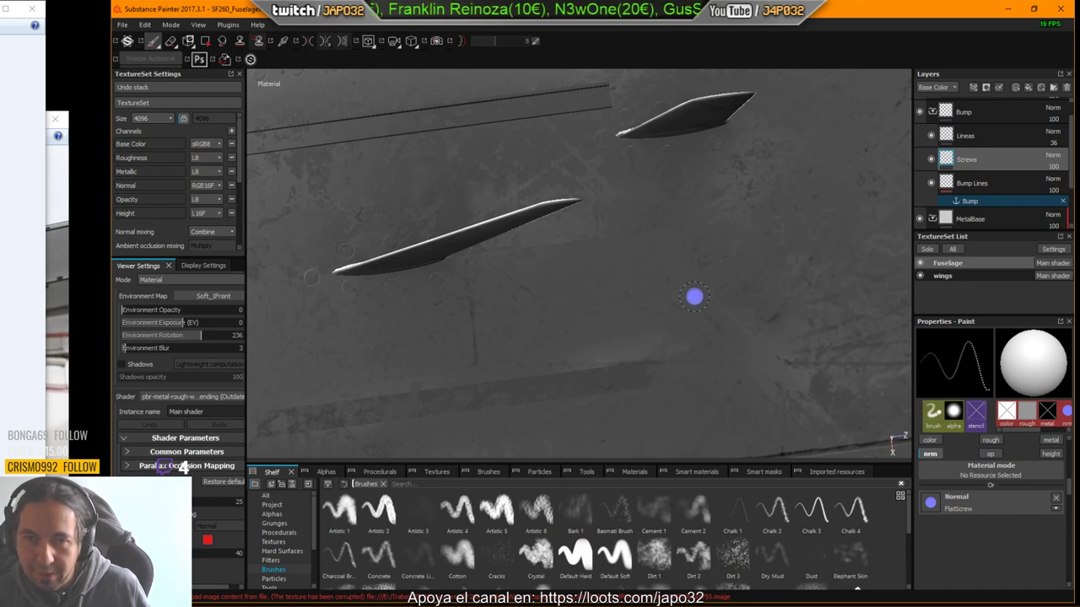
Step: Start a row of screws along the vertical panel line below the dark strip beside the round dome
{"action": "mouse_move", "coordinate": [693, 295]}
{"action": "left_mouse_down", "text": "alt"}
{"action": "mouse_move", "coordinate": [657, 166]}
{"action": "mouse_move", "coordinate": [626, 212]}
{"action": "mouse_move", "coordinate": [593, 222]}
{"action": "mouse_move", "coordinate": [609, 213]}
{"action": "left_mouse_up", "text": "alt"}
{"action": "middle_click_drag", "start_coordinate": [680, 251], "coordinate": [506, 259], "text": "alt"}
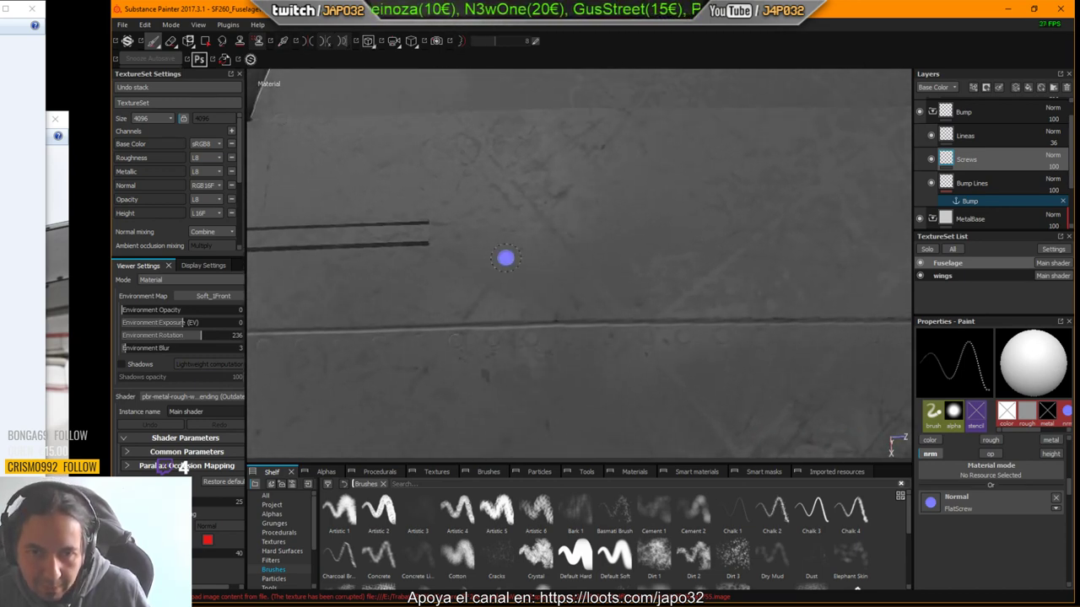
{"action": "mouse_move", "coordinate": [507, 258]}
{"action": "left_mouse_down", "text": "alt"}
{"action": "mouse_move", "coordinate": [511, 243]}
{"action": "mouse_move", "coordinate": [512, 253]}
{"action": "left_mouse_up", "text": "alt"}
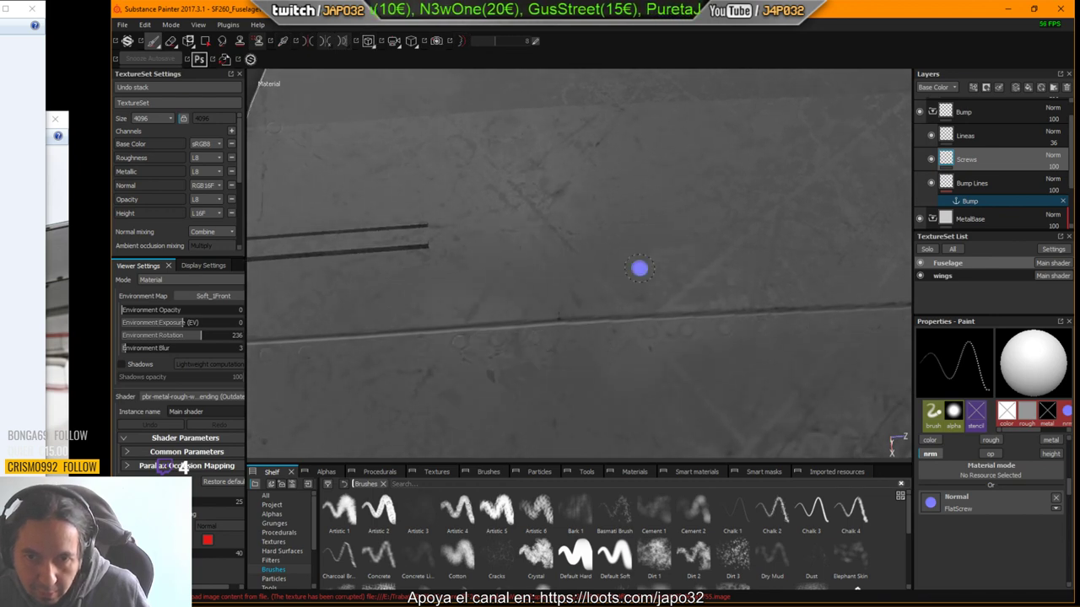
{"action": "middle_click_drag", "start_coordinate": [639, 269], "coordinate": [338, 252], "text": "alt"}
{"action": "middle_click_drag", "start_coordinate": [802, 257], "coordinate": [618, 276], "text": "alt"}
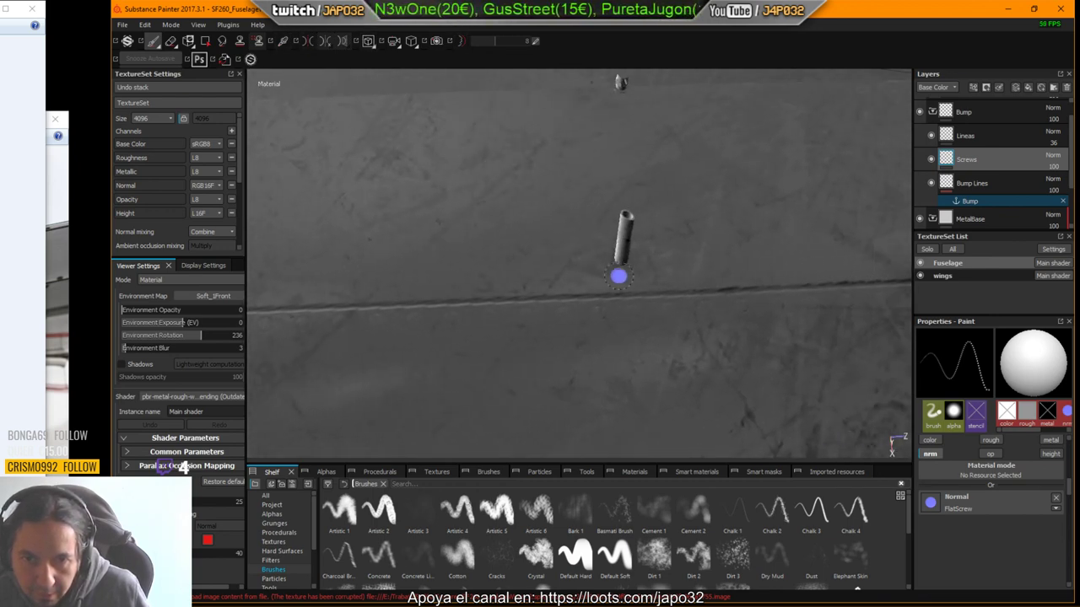
{"action": "mouse_move", "coordinate": [618, 276]}
{"action": "left_mouse_down", "text": "alt"}
{"action": "mouse_move", "coordinate": [699, 234]}
{"action": "mouse_move", "coordinate": [533, 212]}
{"action": "mouse_move", "coordinate": [604, 150]}
{"action": "left_mouse_up", "text": "alt"}
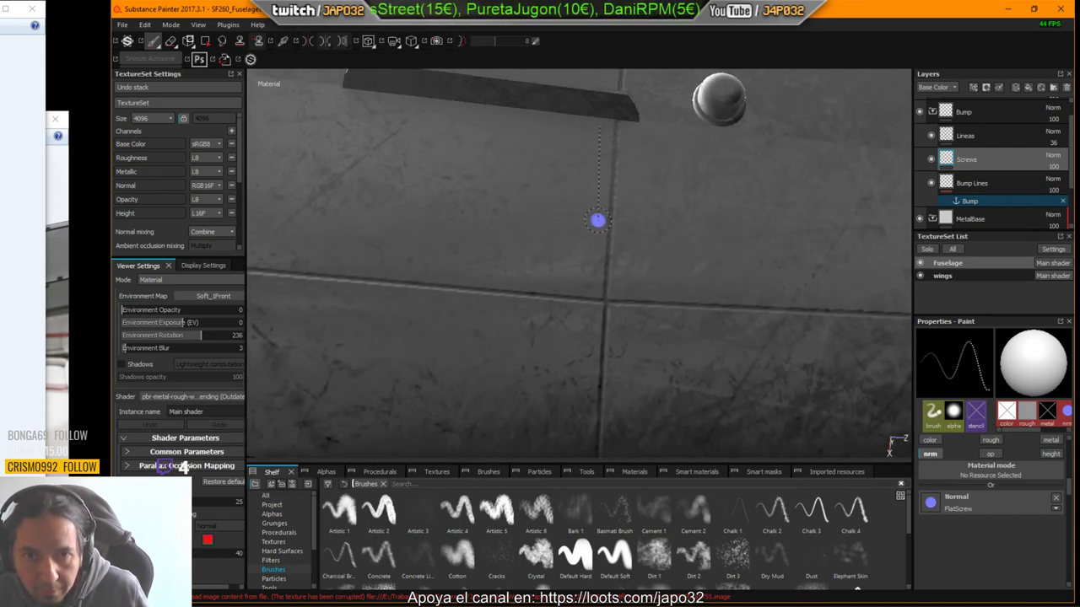
{"action": "mouse_move", "coordinate": [591, 258]}
{"action": "left_mouse_down", "text": "alt"}
{"action": "mouse_move", "coordinate": [571, 226]}
{"action": "mouse_move", "coordinate": [574, 255]}
{"action": "mouse_move", "coordinate": [573, 234]}
{"action": "mouse_move", "coordinate": [588, 251]}
{"action": "left_mouse_up", "text": "alt"}
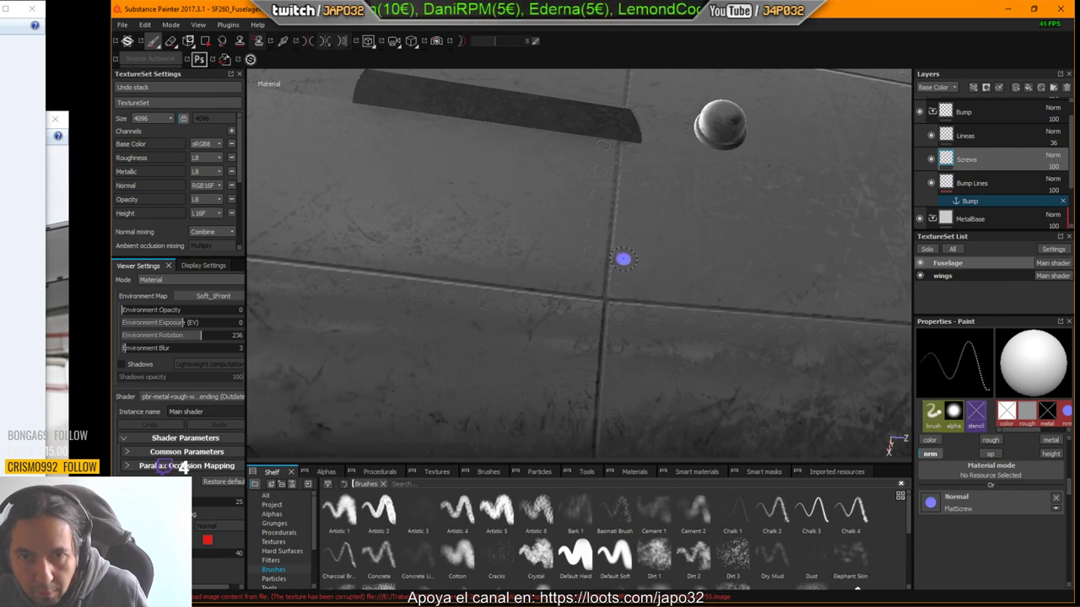
Step: Extend the row of screws along the vertical panel line, from the dark strip beside the dome to the crossing horizontal line
{"action": "mouse_move", "coordinate": [622, 258]}
{"action": "left_mouse_down", "text": "alt"}
{"action": "mouse_move", "coordinate": [624, 234]}
{"action": "mouse_move", "coordinate": [578, 306]}
{"action": "mouse_move", "coordinate": [578, 338]}
{"action": "mouse_move", "coordinate": [544, 331]}
{"action": "left_mouse_up", "text": "alt"}
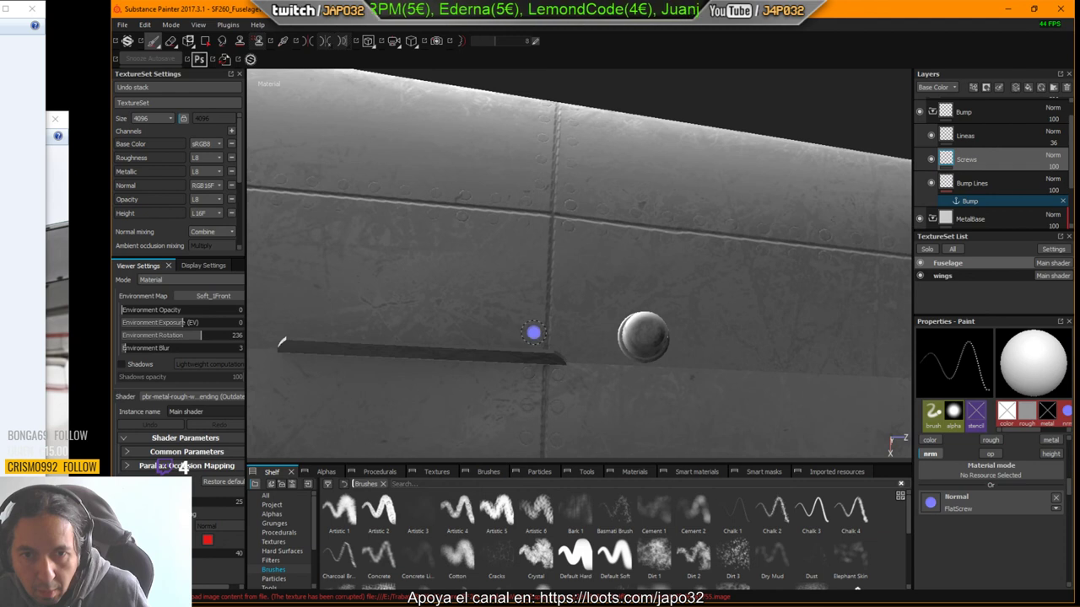
{"action": "left_click_drag", "start_coordinate": [580, 267], "coordinate": [564, 251], "text": "alt"}
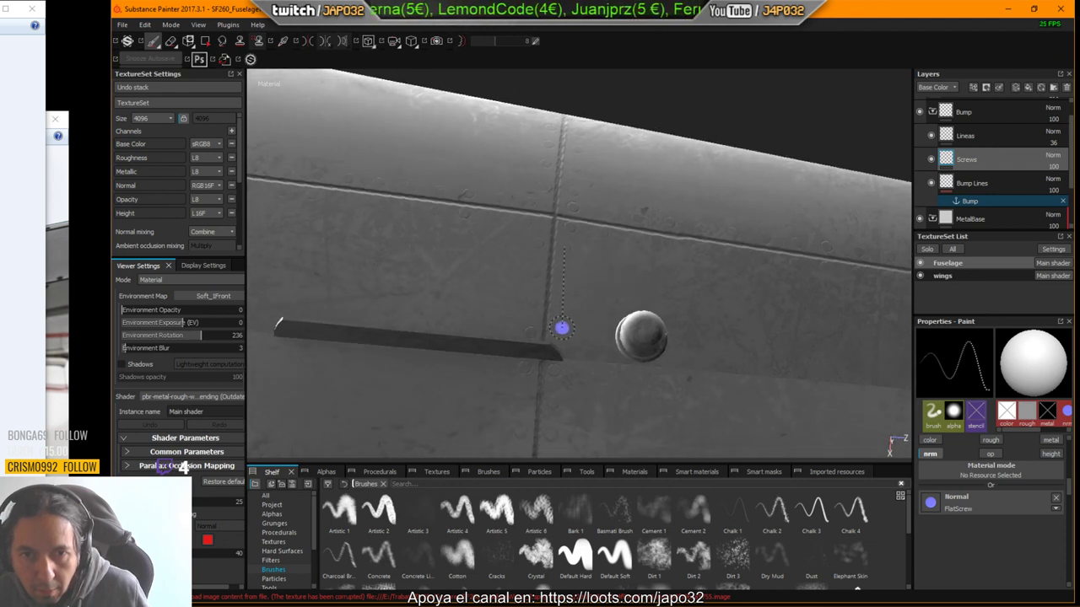
{"action": "key", "text": "shift"}
{"action": "left_click", "coordinate": [557, 333], "text": "shift"}
{"action": "left_click_drag", "start_coordinate": [569, 347], "coordinate": [569, 356], "text": "alt"}
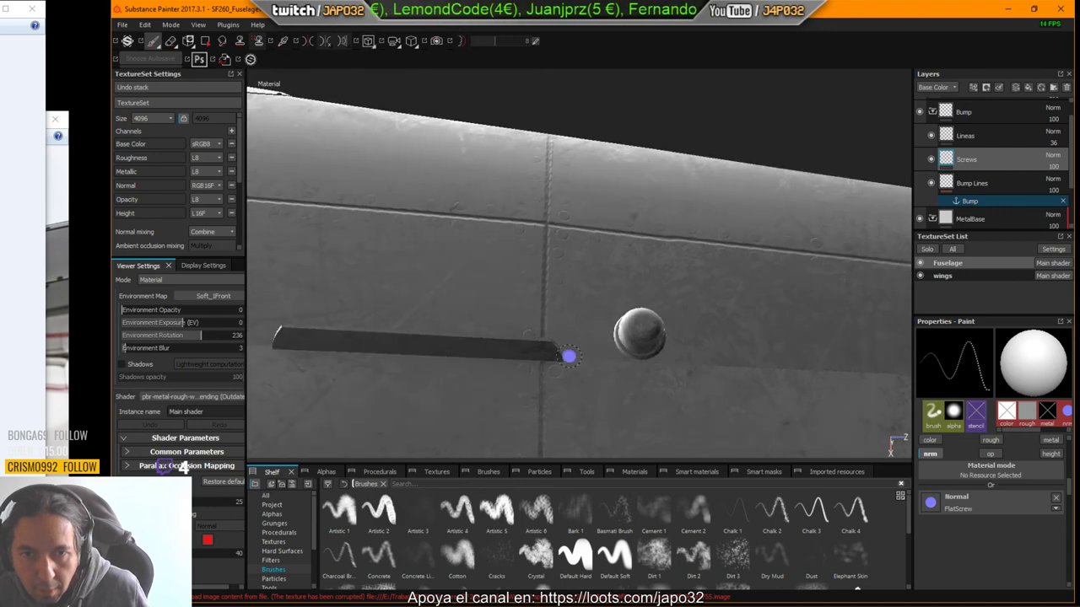
{"action": "middle_click_drag", "start_coordinate": [569, 357], "coordinate": [530, 255], "text": "alt"}
{"action": "mouse_move", "coordinate": [532, 258]}
{"action": "left_mouse_down", "text": "alt"}
{"action": "mouse_move", "coordinate": [537, 272]}
{"action": "mouse_move", "coordinate": [526, 264]}
{"action": "mouse_move", "coordinate": [540, 253]}
{"action": "left_mouse_up", "text": "alt"}
{"action": "middle_click_drag", "start_coordinate": [558, 314], "coordinate": [545, 188], "text": "alt"}
{"action": "mouse_move", "coordinate": [545, 188]}
{"action": "left_mouse_down", "text": "alt"}
{"action": "mouse_move", "coordinate": [556, 175]}
{"action": "mouse_move", "coordinate": [547, 206]}
{"action": "mouse_move", "coordinate": [596, 205]}
{"action": "mouse_move", "coordinate": [571, 214]}
{"action": "mouse_move", "coordinate": [619, 222]}
{"action": "mouse_move", "coordinate": [649, 203]}
{"action": "left_mouse_up", "text": "alt"}
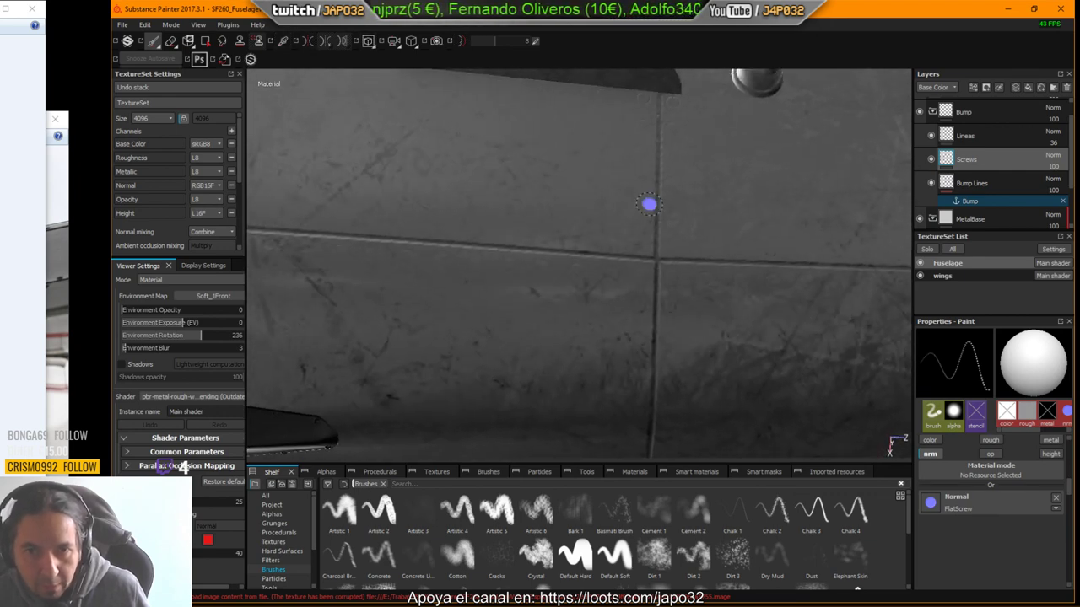
{"action": "mouse_move", "coordinate": [622, 253]}
{"action": "right_mouse_down", "text": "shift"}
{"action": "mouse_move", "coordinate": [672, 211]}
{"action": "mouse_move", "coordinate": [690, 211]}
{"action": "mouse_move", "coordinate": [653, 205]}
{"action": "right_mouse_up", "text": "shift"}
{"action": "mouse_move", "coordinate": [653, 205]}
{"action": "left_mouse_down", "text": "alt"}
{"action": "mouse_move", "coordinate": [658, 188]}
{"action": "mouse_move", "coordinate": [653, 202]}
{"action": "left_mouse_up", "text": "alt"}
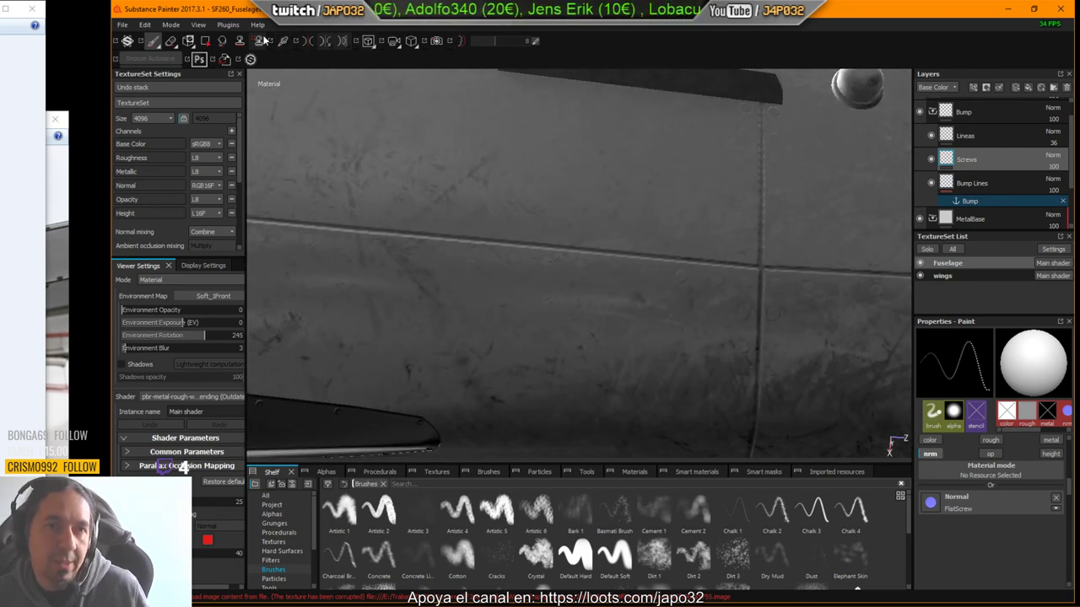
Step: Clone the screws from below the long horizontal panel line onto its upper side, working along it to the exhaust recess
{"action": "left_click", "coordinate": [258, 40]}
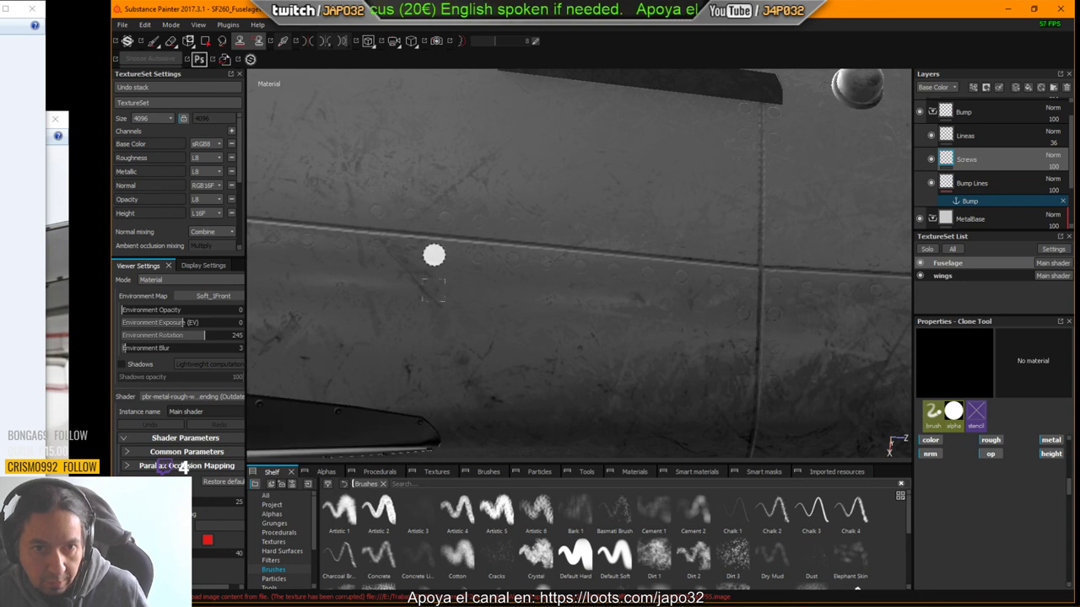
{"action": "middle_click_drag", "start_coordinate": [434, 256], "coordinate": [689, 292], "text": "alt"}
{"action": "left_click", "coordinate": [628, 246]}
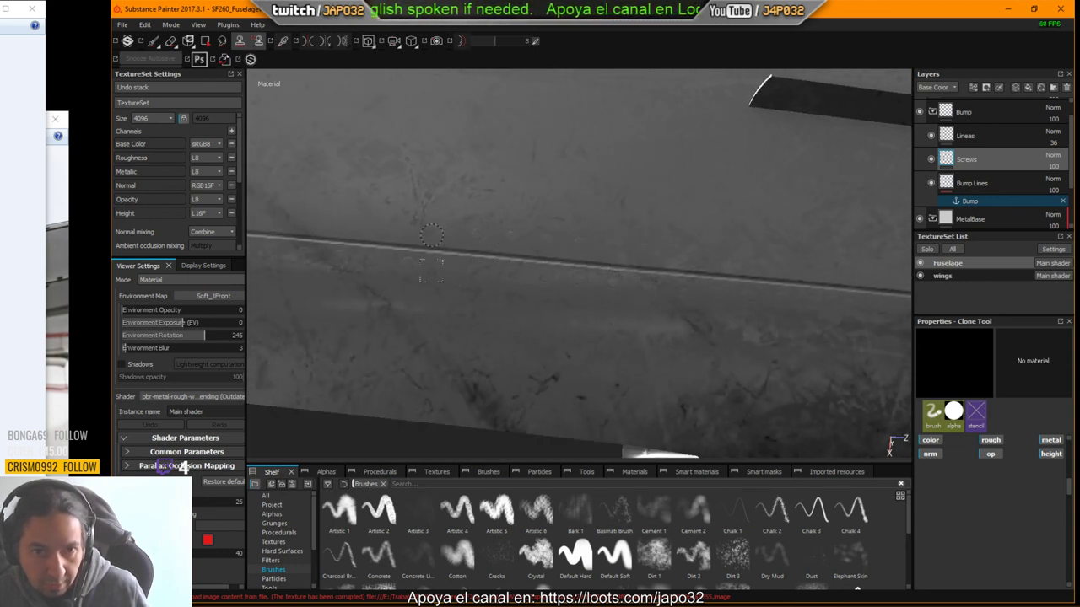
{"action": "left_click_drag", "start_coordinate": [344, 222], "coordinate": [573, 255], "text": "alt"}
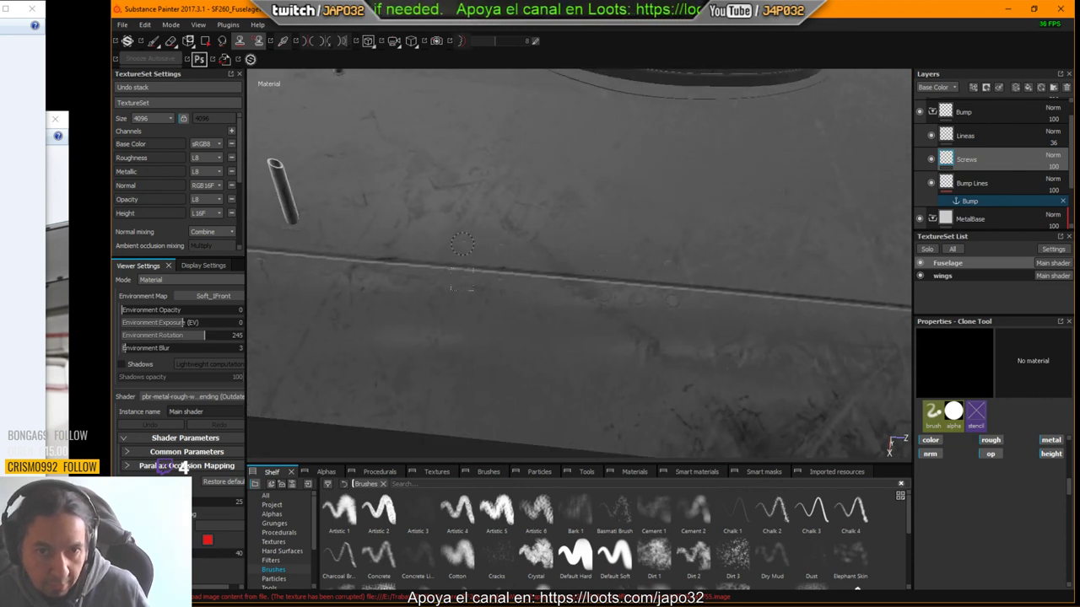
{"action": "left_click_drag", "start_coordinate": [310, 227], "coordinate": [692, 272], "text": "alt"}
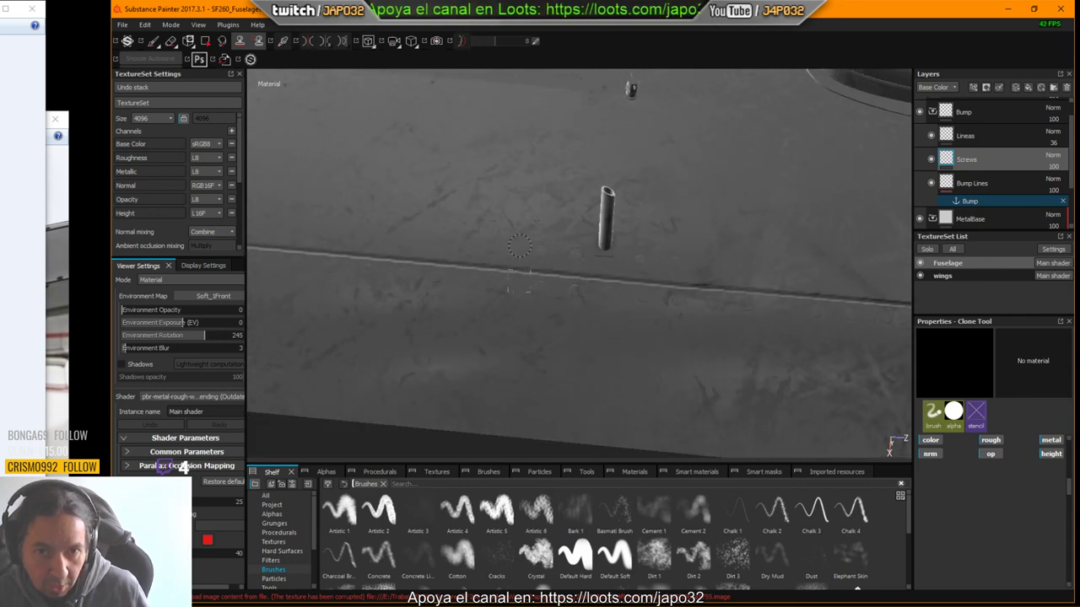
{"action": "left_click_drag", "start_coordinate": [350, 232], "coordinate": [717, 273], "text": "alt"}
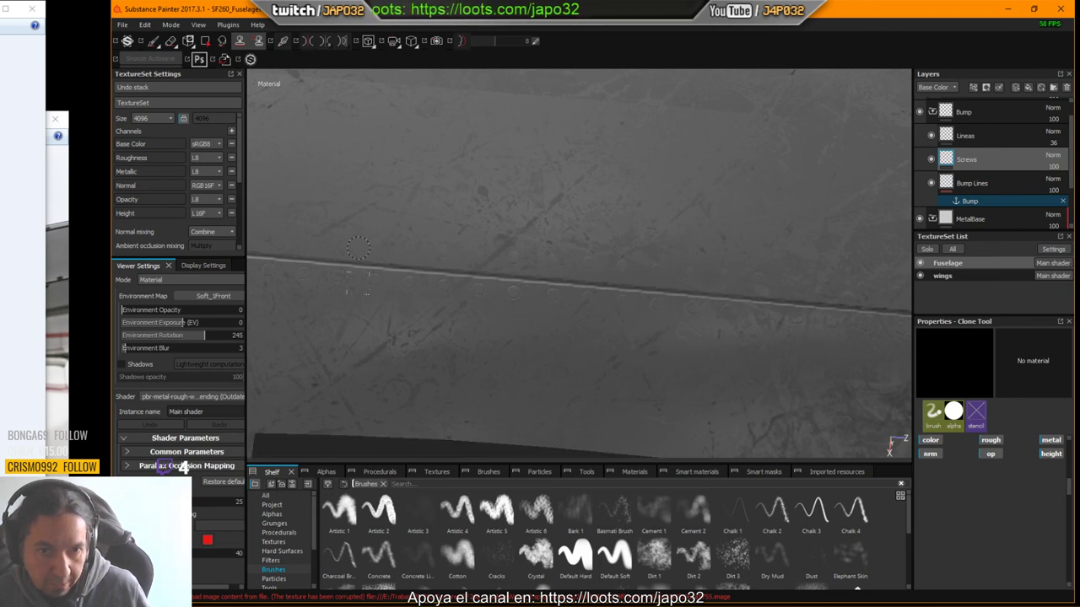
{"action": "left_click_drag", "start_coordinate": [358, 247], "coordinate": [714, 315], "text": "alt"}
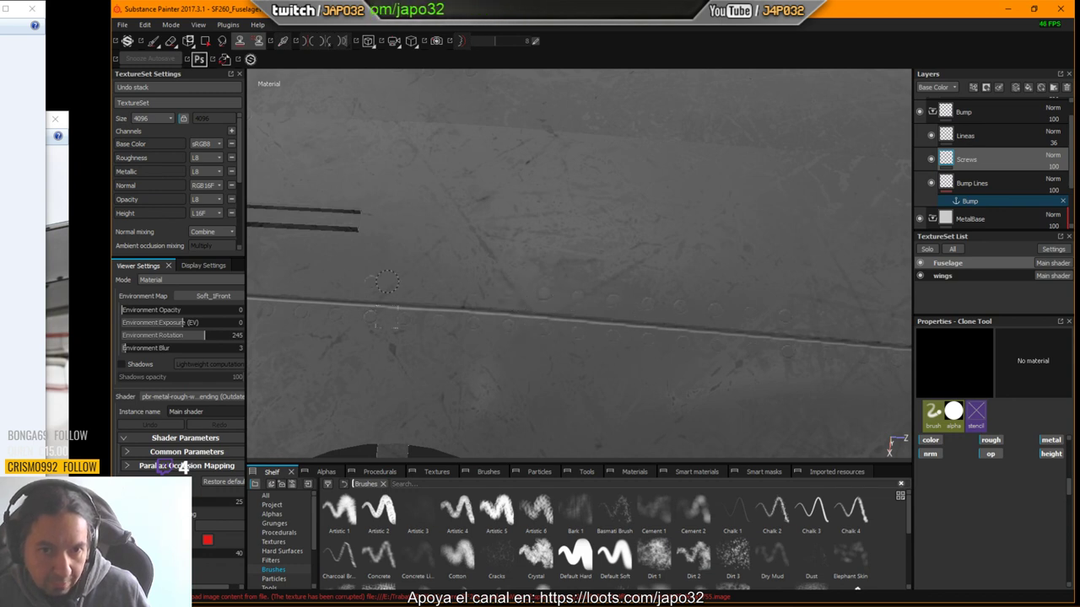
{"action": "left_click_drag", "start_coordinate": [499, 302], "coordinate": [834, 315], "text": "alt"}
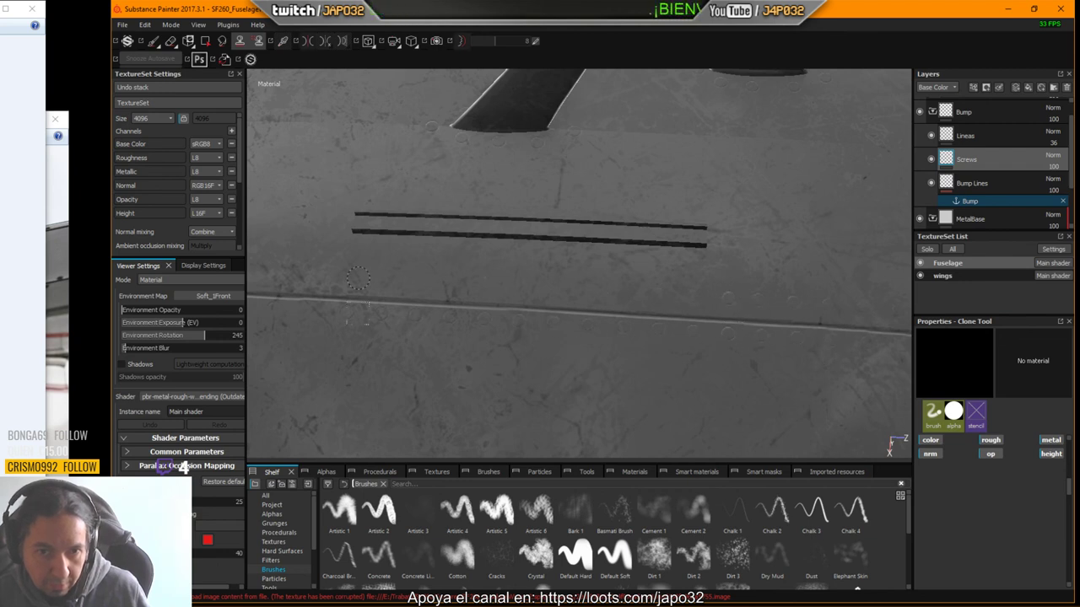
{"action": "mouse_move", "coordinate": [436, 268]}
{"action": "left_mouse_down", "text": "alt"}
{"action": "mouse_move", "coordinate": [699, 282]}
{"action": "mouse_move", "coordinate": [582, 270]}
{"action": "left_mouse_up", "text": "alt"}
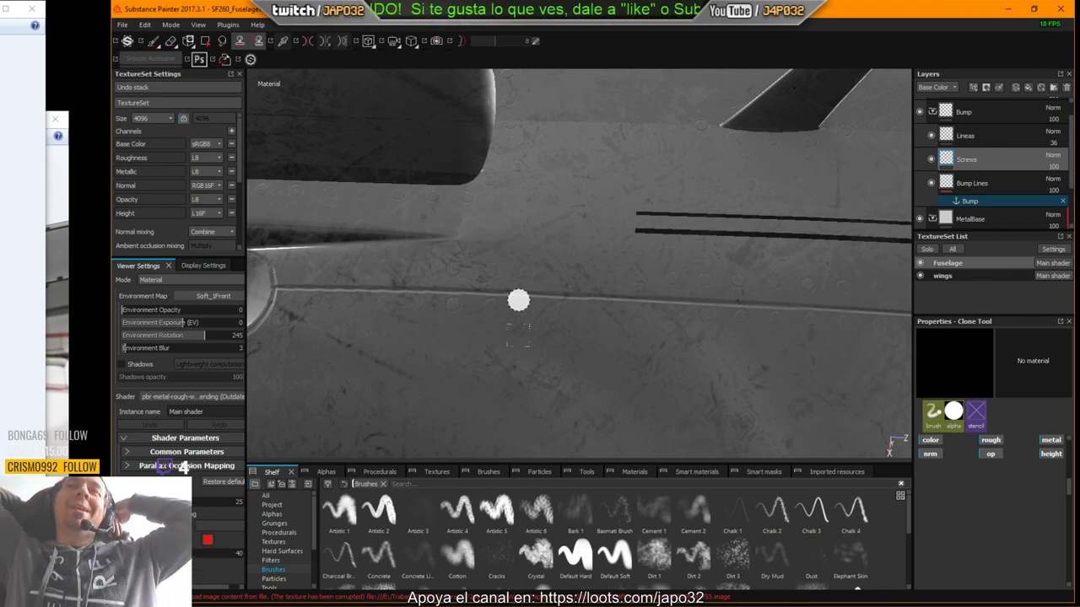
{"action": "left_click_drag", "start_coordinate": [599, 266], "coordinate": [663, 282], "text": "alt"}
Step: On the opposite side of the fuselage, paint a row of FlatScrew screws along the wing root fairing seam, starting at the circular opening
{"action": "right_click_drag", "start_coordinate": [663, 282], "coordinate": [547, 234], "text": "alt"}
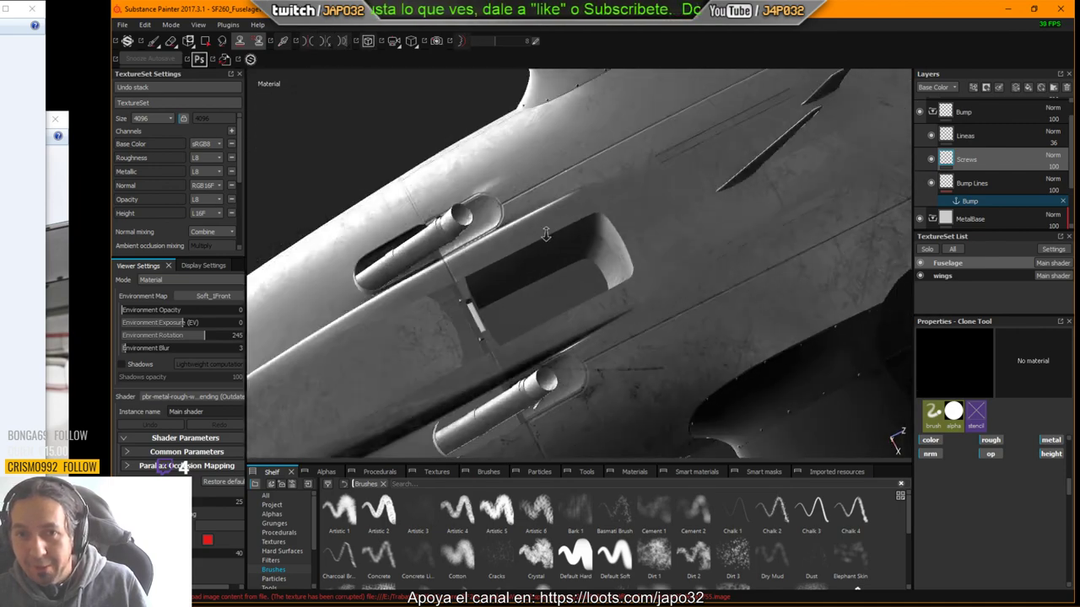
{"action": "left_click_drag", "start_coordinate": [546, 234], "coordinate": [747, 399], "text": "alt"}
{"action": "left_click_drag", "start_coordinate": [799, 274], "coordinate": [712, 273], "text": "alt"}
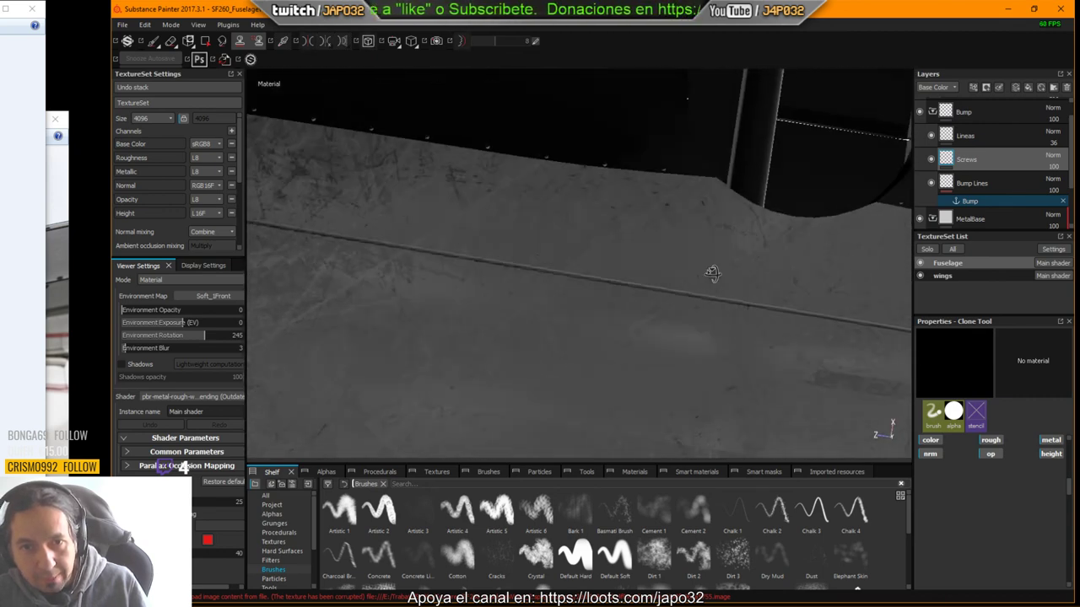
{"action": "right_click_drag", "start_coordinate": [715, 273], "coordinate": [783, 273], "text": "shift"}
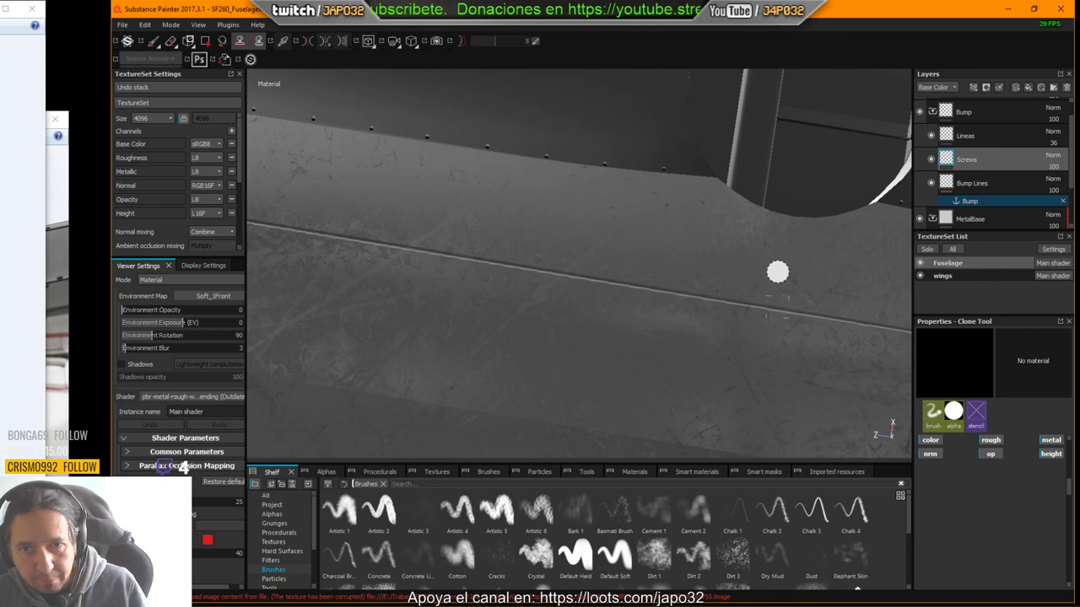
{"action": "middle_click_drag", "start_coordinate": [777, 271], "coordinate": [764, 259], "text": "alt"}
{"action": "left_click_drag", "start_coordinate": [754, 240], "coordinate": [697, 222], "text": "alt"}
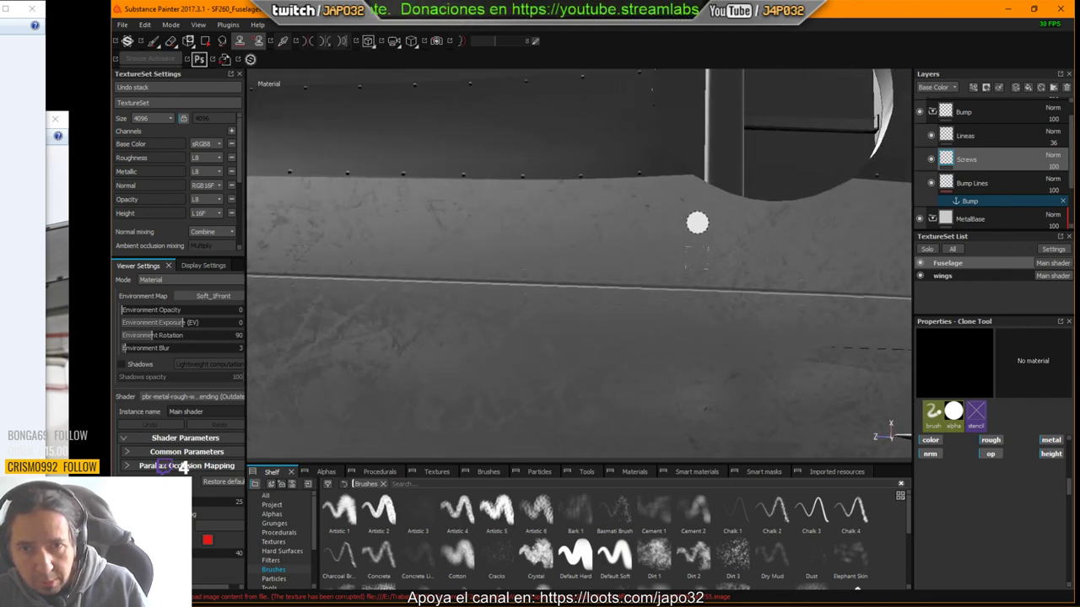
{"action": "left_click", "coordinate": [153, 40]}
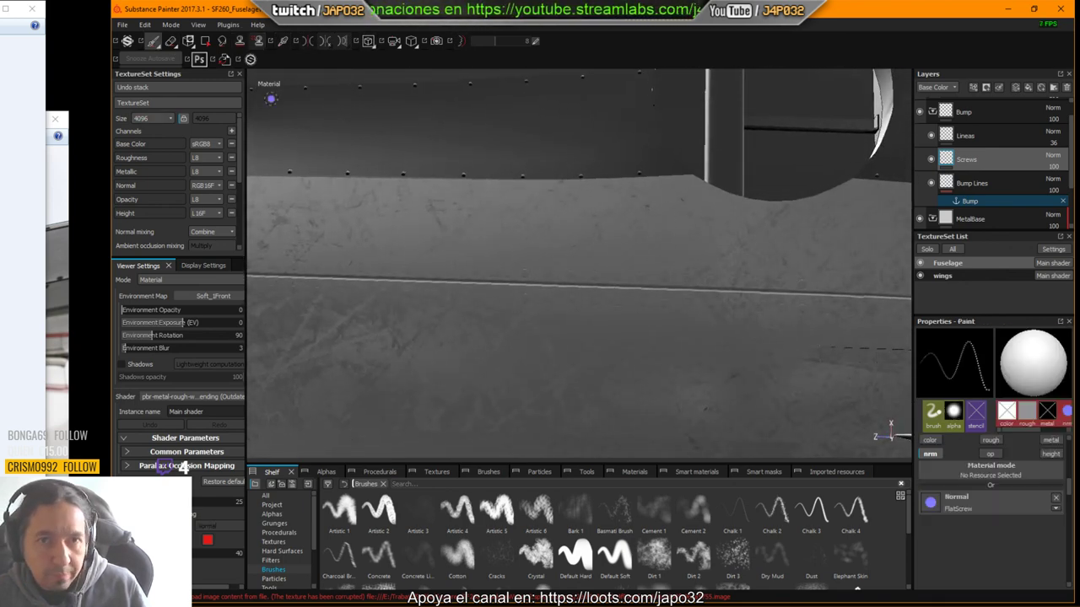
{"action": "left_click", "coordinate": [689, 183]}
{"action": "left_click", "coordinate": [498, 192], "text": "shift"}
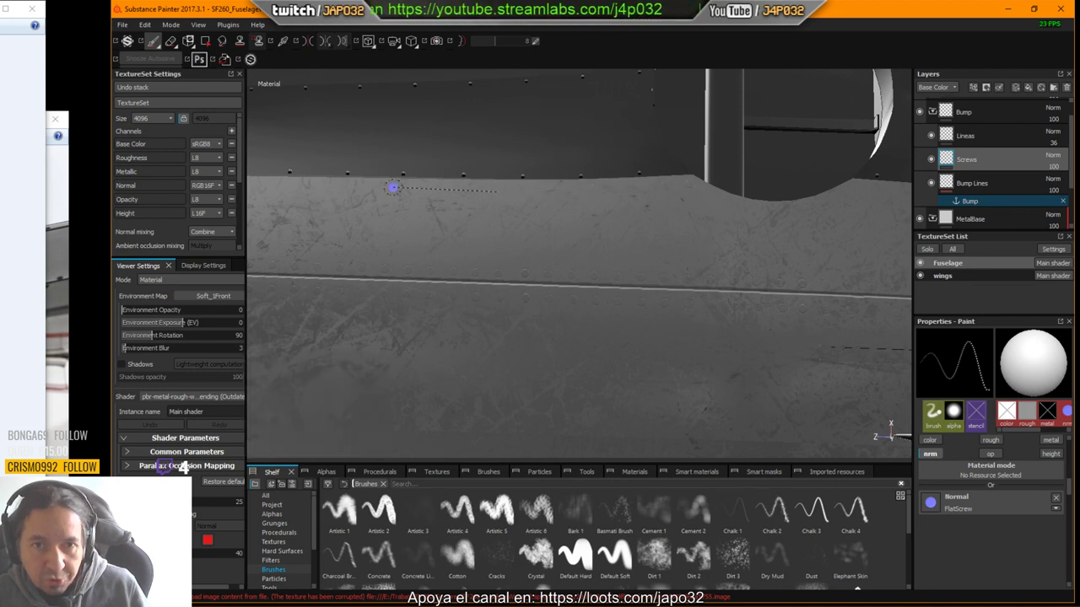
{"action": "left_click", "coordinate": [289, 187], "text": "shift"}
Step: Extend the screw row along the fairing seam to its pointed rear end
{"action": "middle_click_drag", "start_coordinate": [388, 233], "coordinate": [878, 353], "text": "alt"}
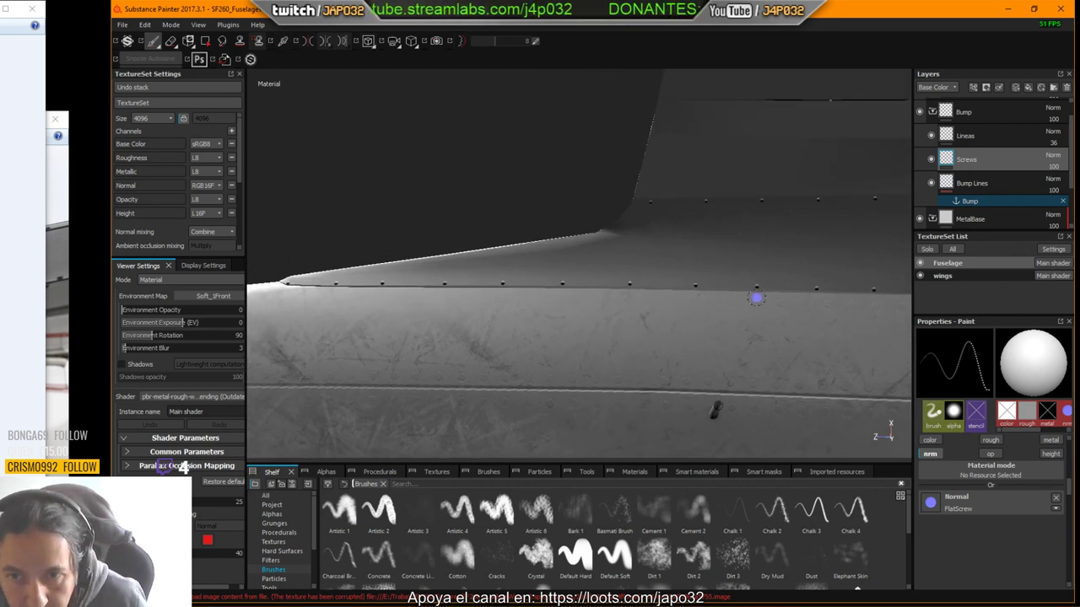
{"action": "key", "text": "l"}
{"action": "key", "text": "l"}
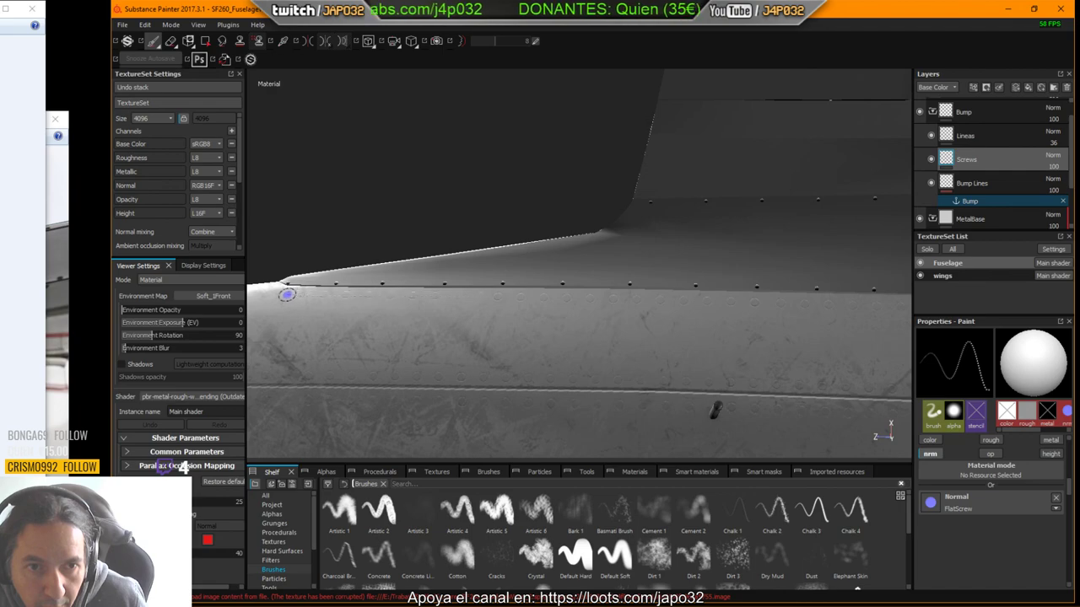
Step: Paint screws under the curved edge of the circular opening and along the fairing seam beyond it
{"action": "mouse_move", "coordinate": [427, 328]}
{"action": "left_mouse_down", "text": "alt"}
{"action": "mouse_move", "coordinate": [453, 355]}
{"action": "mouse_move", "coordinate": [491, 442]}
{"action": "mouse_move", "coordinate": [535, 489]}
{"action": "mouse_move", "coordinate": [528, 475]}
{"action": "mouse_move", "coordinate": [470, 441]}
{"action": "mouse_move", "coordinate": [527, 540]}
{"action": "mouse_move", "coordinate": [494, 435]}
{"action": "mouse_move", "coordinate": [586, 280]}
{"action": "mouse_move", "coordinate": [785, 190]}
{"action": "mouse_move", "coordinate": [500, 282]}
{"action": "mouse_move", "coordinate": [711, 374]}
{"action": "mouse_move", "coordinate": [709, 308]}
{"action": "mouse_move", "coordinate": [535, 257]}
{"action": "left_mouse_up", "text": "alt"}
{"action": "left_click", "coordinate": [527, 275]}
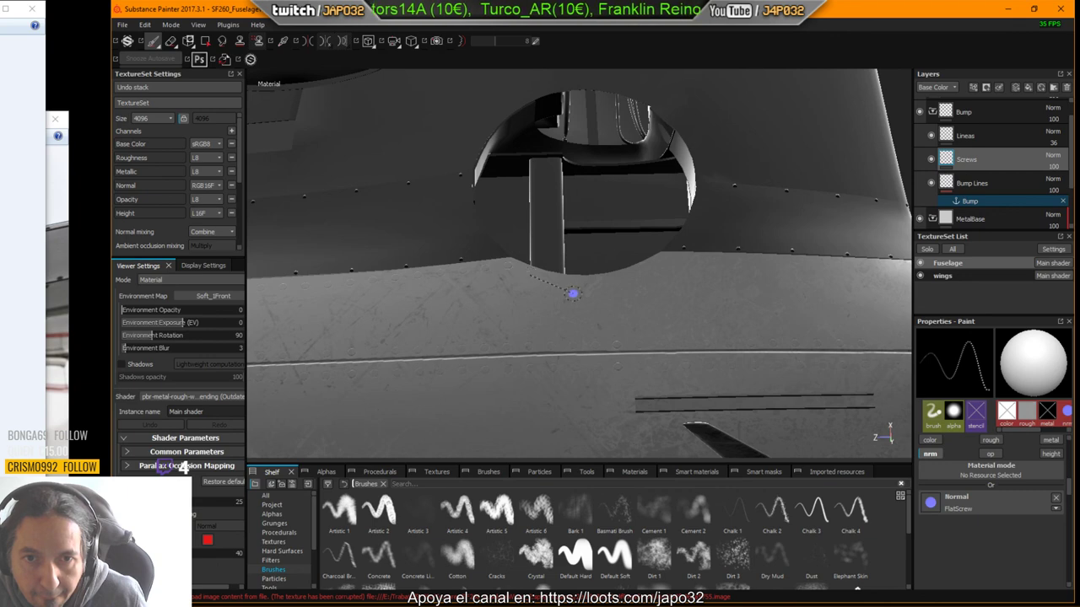
{"action": "key", "text": "shift"}
{"action": "left_click", "coordinate": [571, 285], "text": "shift"}
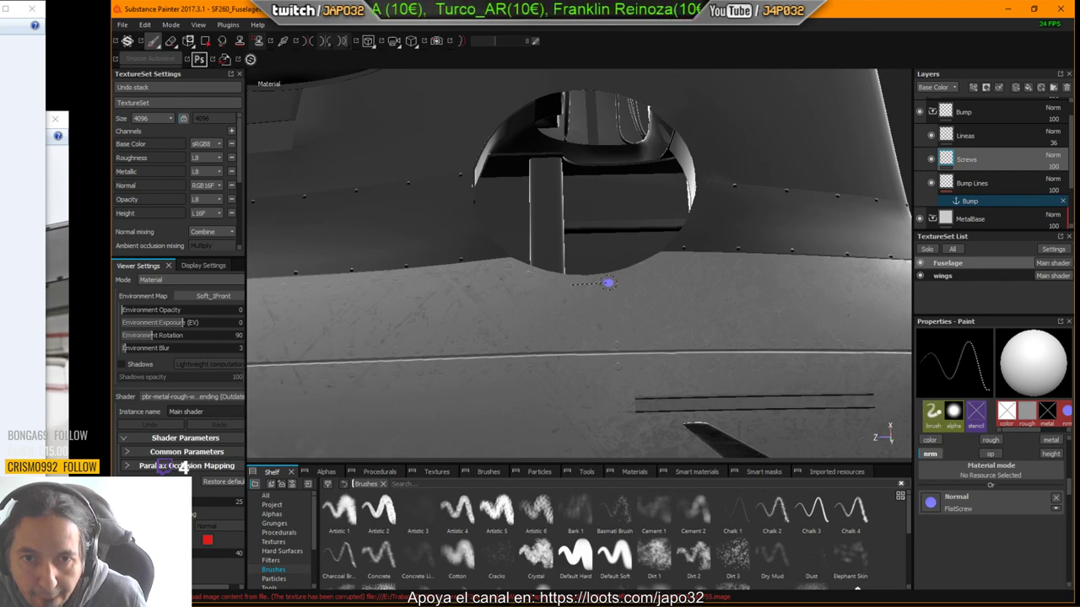
{"action": "left_click", "coordinate": [608, 283], "text": "shift"}
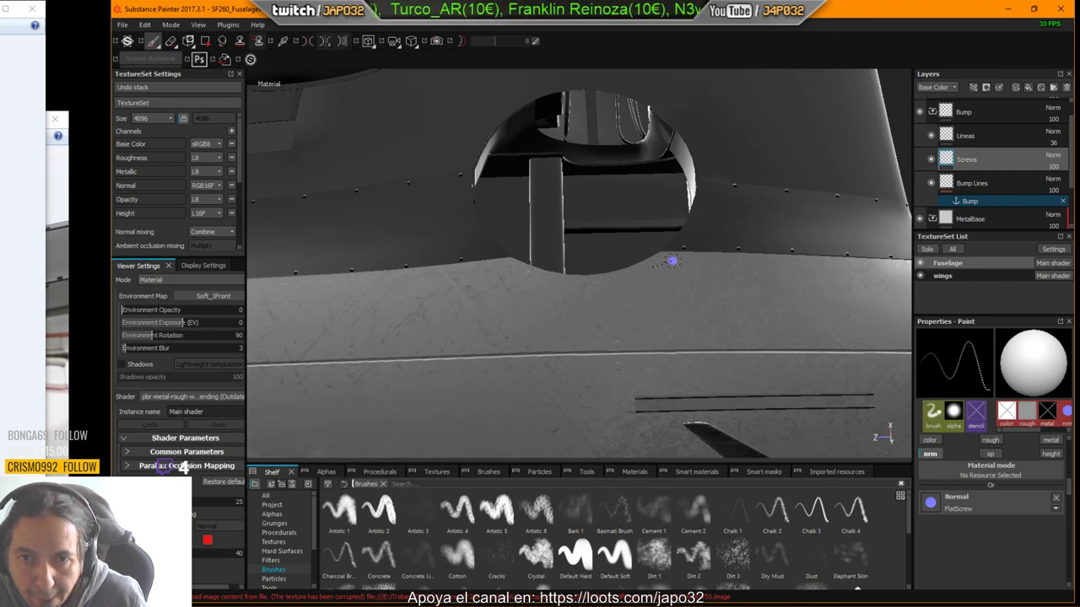
{"action": "left_click", "coordinate": [891, 270], "text": "shift"}
Step: Continue the screw row along the fairing seam to the rounded front end
{"action": "middle_click_drag", "start_coordinate": [823, 247], "coordinate": [637, 254], "text": "alt"}
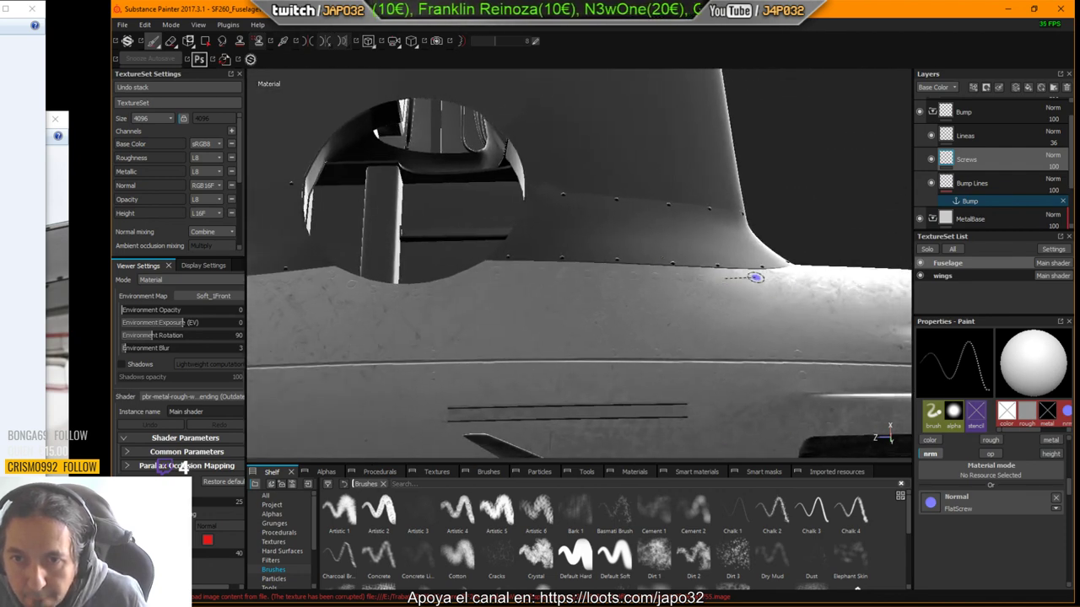
{"action": "left_click", "coordinate": [792, 276], "text": "shift"}
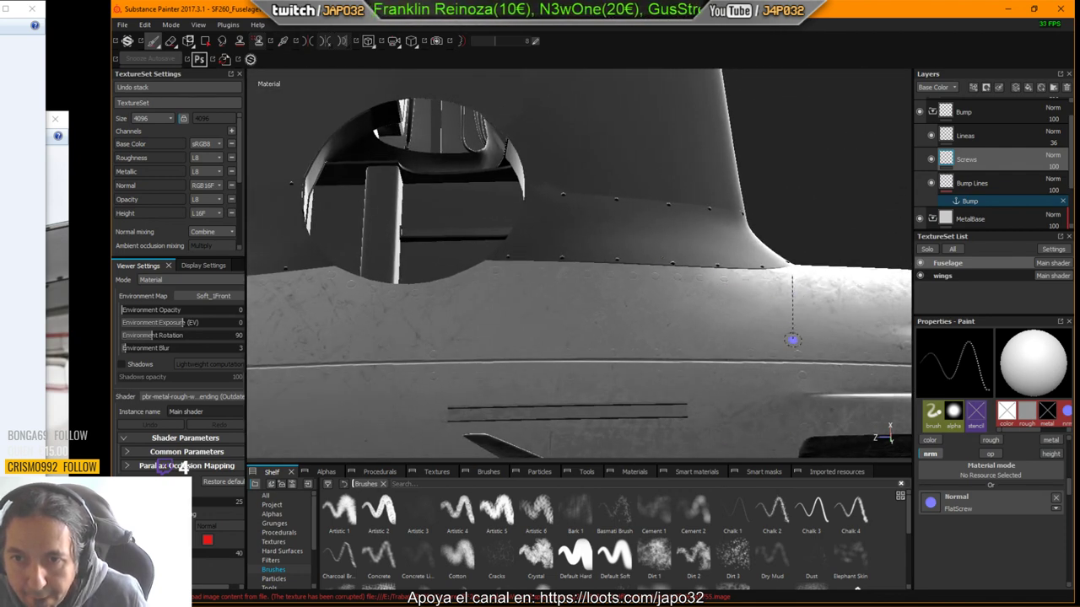
{"action": "mouse_move", "coordinate": [792, 340]}
{"action": "left_mouse_down", "text": "alt"}
{"action": "mouse_move", "coordinate": [796, 421]}
{"action": "mouse_move", "coordinate": [812, 398]}
{"action": "left_mouse_up", "text": "alt"}
{"action": "left_click_drag", "start_coordinate": [798, 345], "coordinate": [798, 287], "text": "alt"}
{"action": "key", "text": "l"}
{"action": "key", "text": "l"}
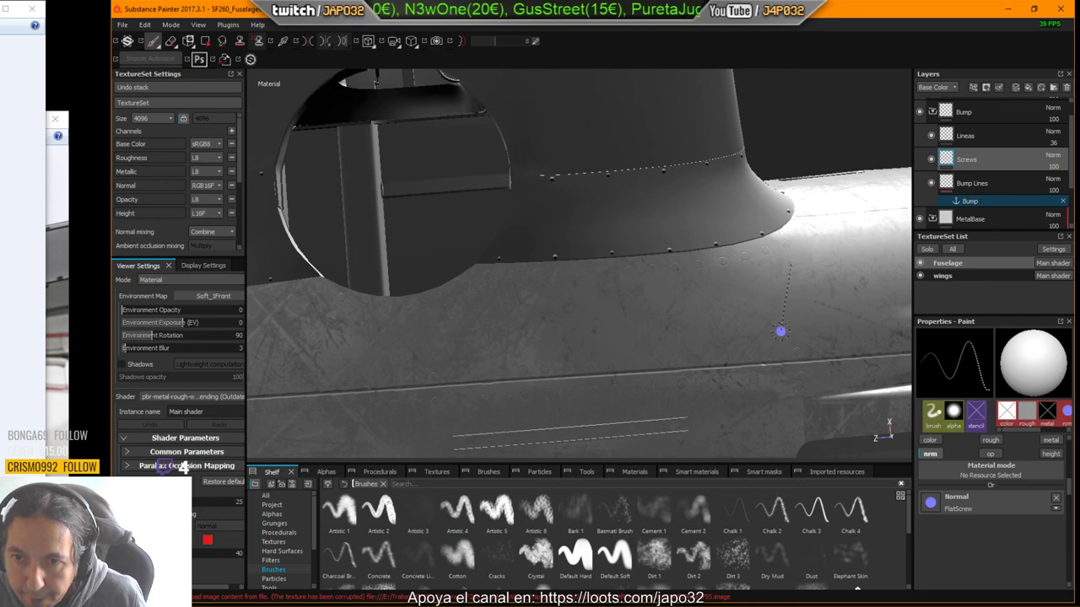
Step: Paint the matching screw row along the other side's fairing seam, from the circular opening to the pointed rear end
{"action": "mouse_move", "coordinate": [790, 335]}
{"action": "left_mouse_down", "text": "alt"}
{"action": "mouse_move", "coordinate": [751, 352]}
{"action": "mouse_move", "coordinate": [738, 333]}
{"action": "mouse_move", "coordinate": [736, 291]}
{"action": "mouse_move", "coordinate": [646, 174]}
{"action": "mouse_move", "coordinate": [665, 221]}
{"action": "mouse_move", "coordinate": [607, 190]}
{"action": "mouse_move", "coordinate": [328, 220]}
{"action": "mouse_move", "coordinate": [716, 174]}
{"action": "mouse_move", "coordinate": [723, 320]}
{"action": "mouse_move", "coordinate": [807, 311]}
{"action": "mouse_move", "coordinate": [683, 234]}
{"action": "mouse_move", "coordinate": [695, 279]}
{"action": "left_mouse_up", "text": "alt"}
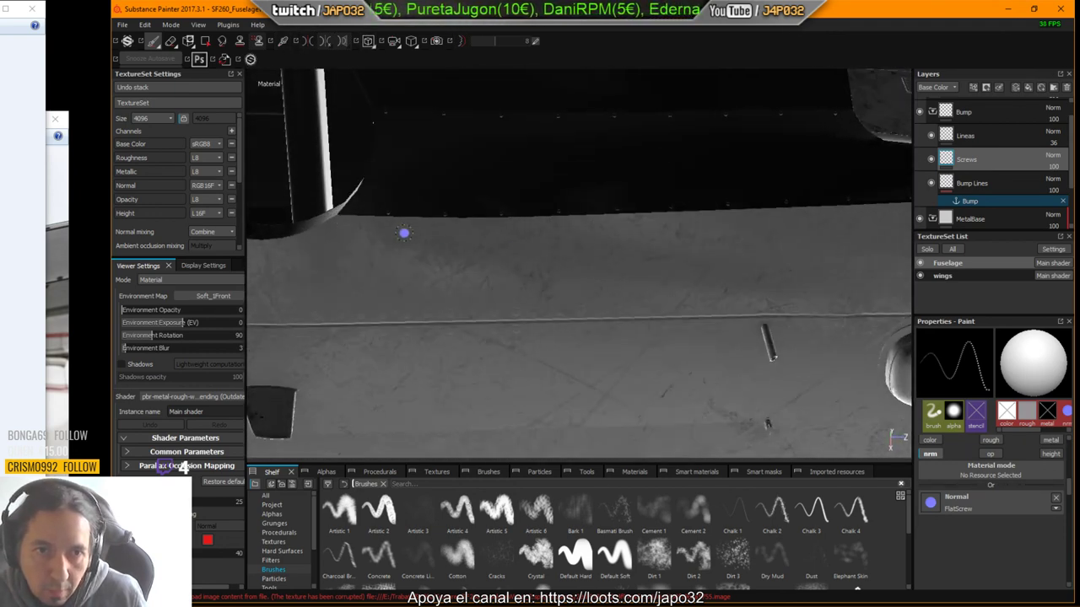
{"action": "left_click", "coordinate": [528, 223], "text": "shift"}
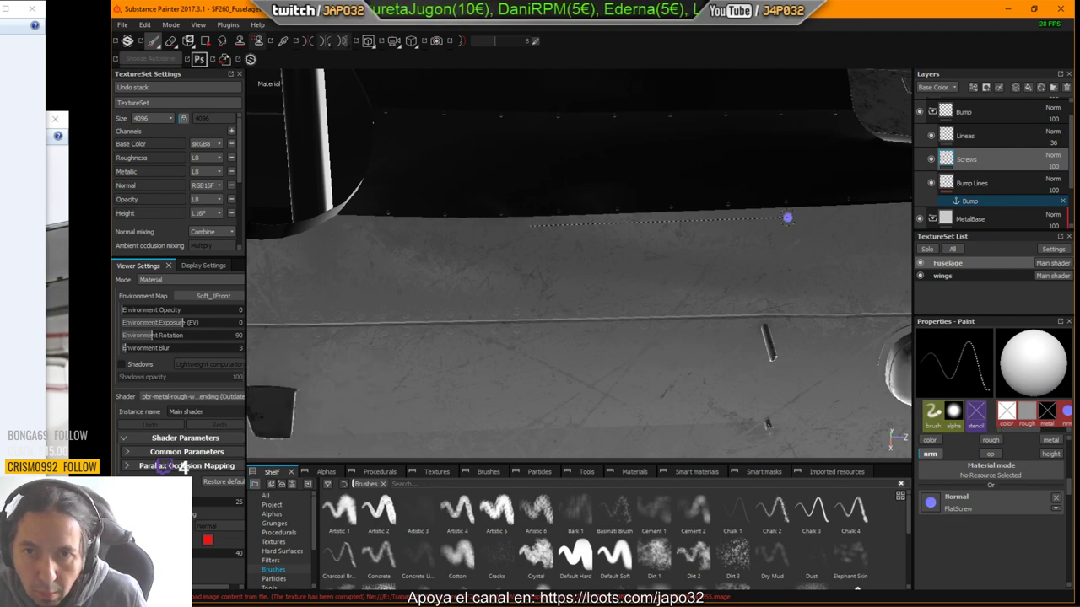
{"action": "key", "text": "l"}
{"action": "key", "text": "l"}
{"action": "middle_click_drag", "start_coordinate": [877, 213], "coordinate": [637, 241], "text": "alt"}
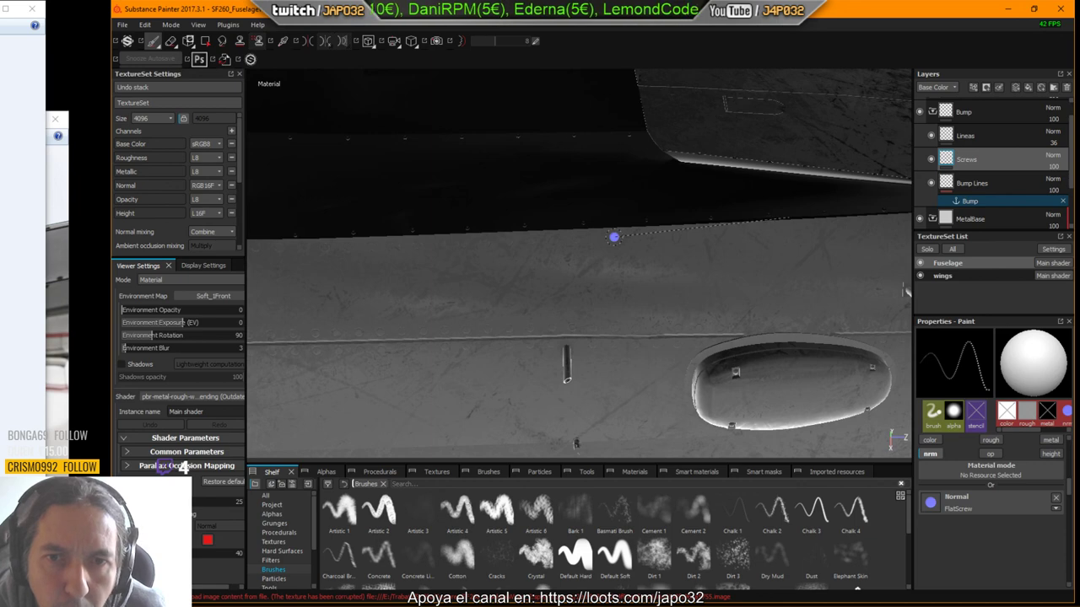
{"action": "right_click_drag", "start_coordinate": [614, 237], "coordinate": [698, 230], "text": "shift"}
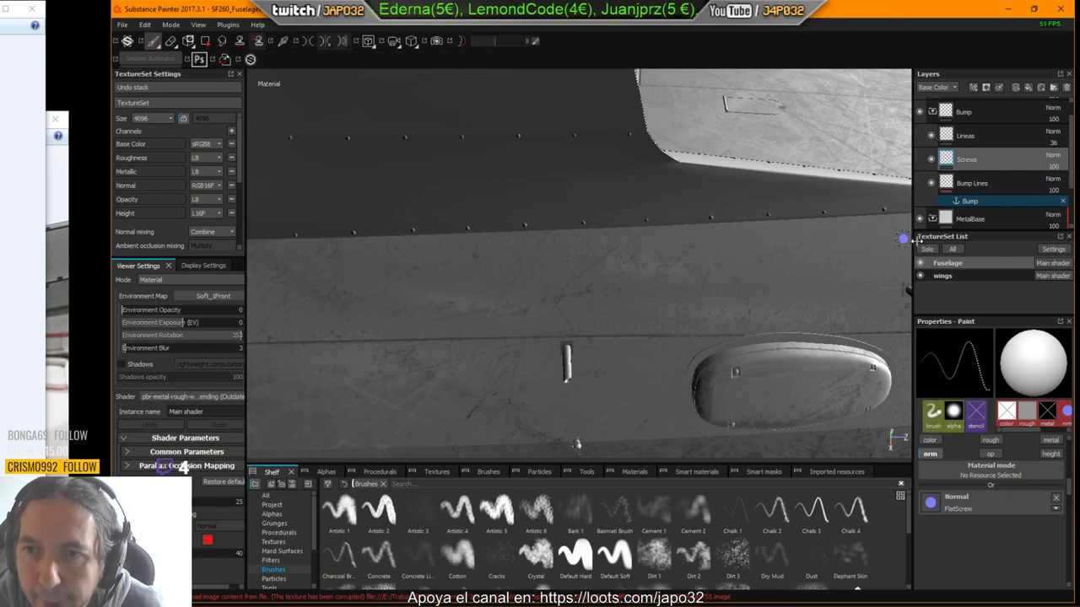
{"action": "left_click_drag", "start_coordinate": [911, 240], "coordinate": [672, 319], "text": "alt"}
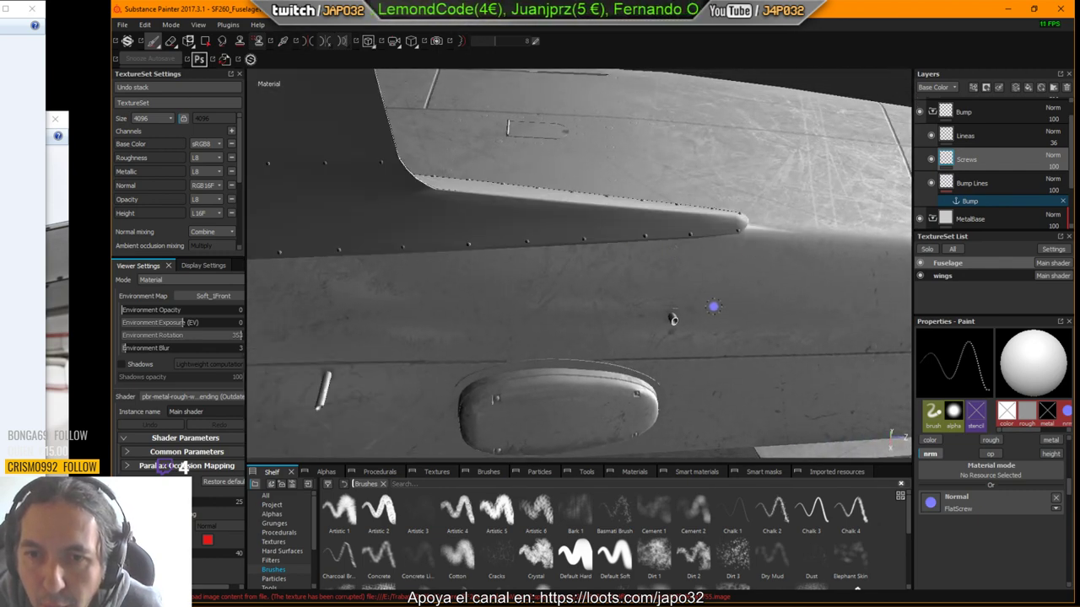
Step: Paint screws along the same fairing seam from the circular opening forward around its rounded front end
{"action": "mouse_move", "coordinate": [713, 307]}
{"action": "left_mouse_down", "text": "alt"}
{"action": "mouse_move", "coordinate": [718, 278]}
{"action": "mouse_move", "coordinate": [723, 296]}
{"action": "mouse_move", "coordinate": [674, 313]}
{"action": "mouse_move", "coordinate": [762, 279]}
{"action": "mouse_move", "coordinate": [762, 224]}
{"action": "mouse_move", "coordinate": [760, 236]}
{"action": "mouse_move", "coordinate": [647, 255]}
{"action": "mouse_move", "coordinate": [755, 250]}
{"action": "left_mouse_up", "text": "alt"}
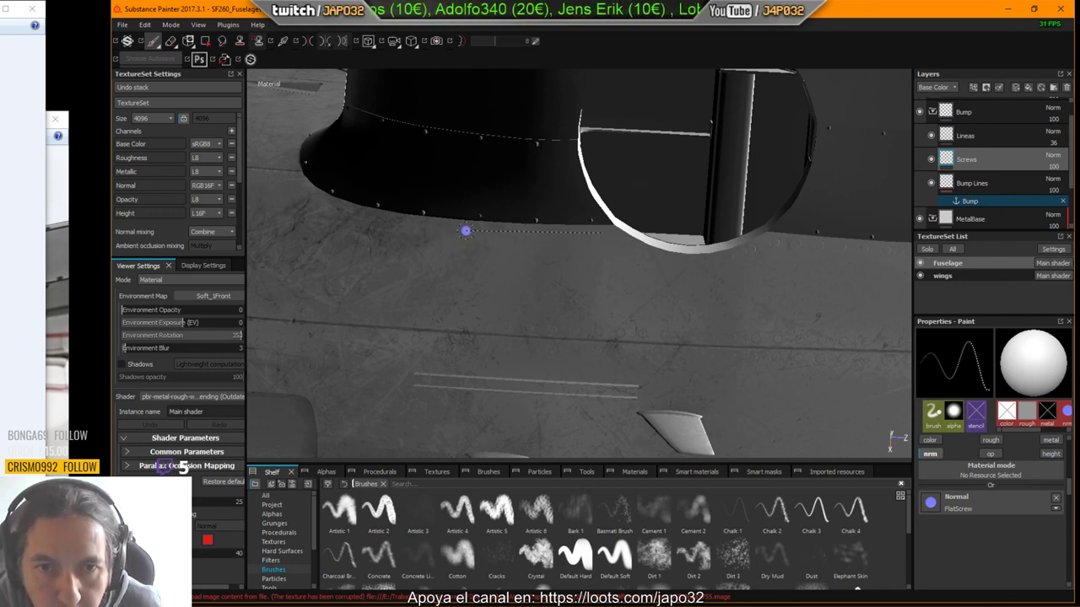
{"action": "left_click_drag", "start_coordinate": [548, 268], "coordinate": [706, 270], "text": "alt"}
{"action": "right_click_drag", "start_coordinate": [701, 270], "coordinate": [659, 264], "text": "shift"}
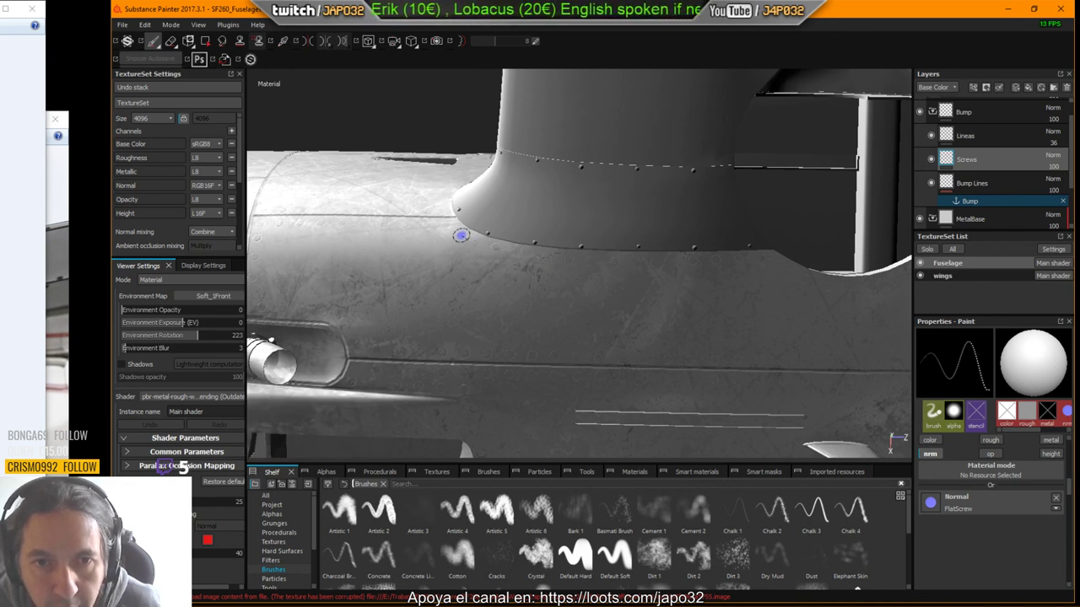
{"action": "left_click_drag", "start_coordinate": [567, 341], "coordinate": [582, 336], "text": "alt"}
{"action": "middle_click_drag", "start_coordinate": [580, 341], "coordinate": [631, 355], "text": "alt"}
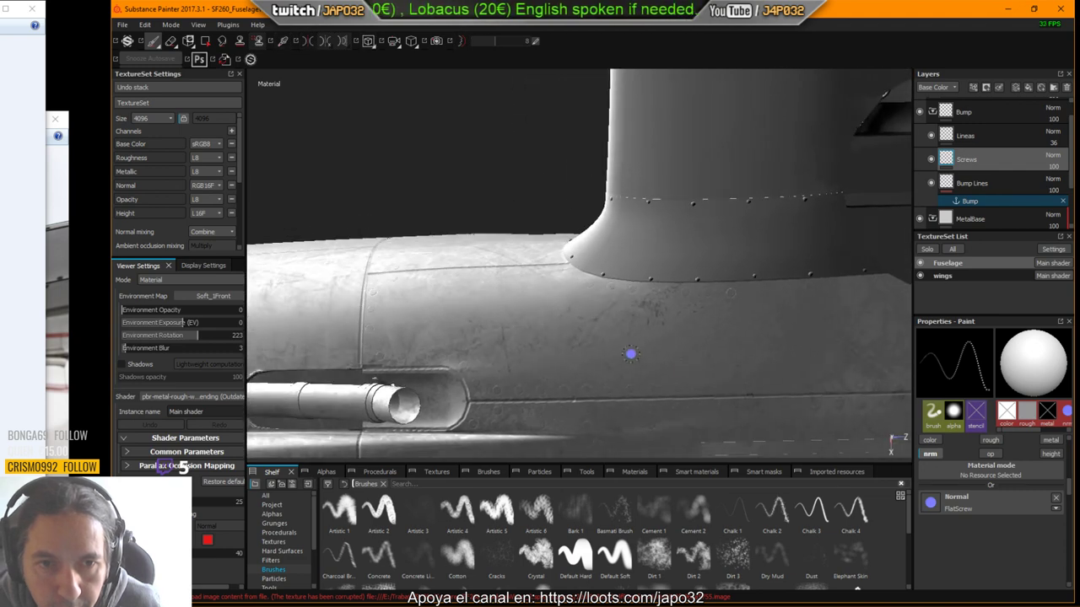
Step: Examine the oval recess and the screws around it under rotated environment lighting
{"action": "left_click_drag", "start_coordinate": [630, 354], "coordinate": [658, 233], "text": "alt"}
{"action": "middle_click_drag", "start_coordinate": [659, 233], "coordinate": [640, 220], "text": "alt"}
{"action": "left_click_drag", "start_coordinate": [640, 220], "coordinate": [841, 253], "text": "alt"}
{"action": "middle_click_drag", "start_coordinate": [841, 252], "coordinate": [669, 249], "text": "alt"}
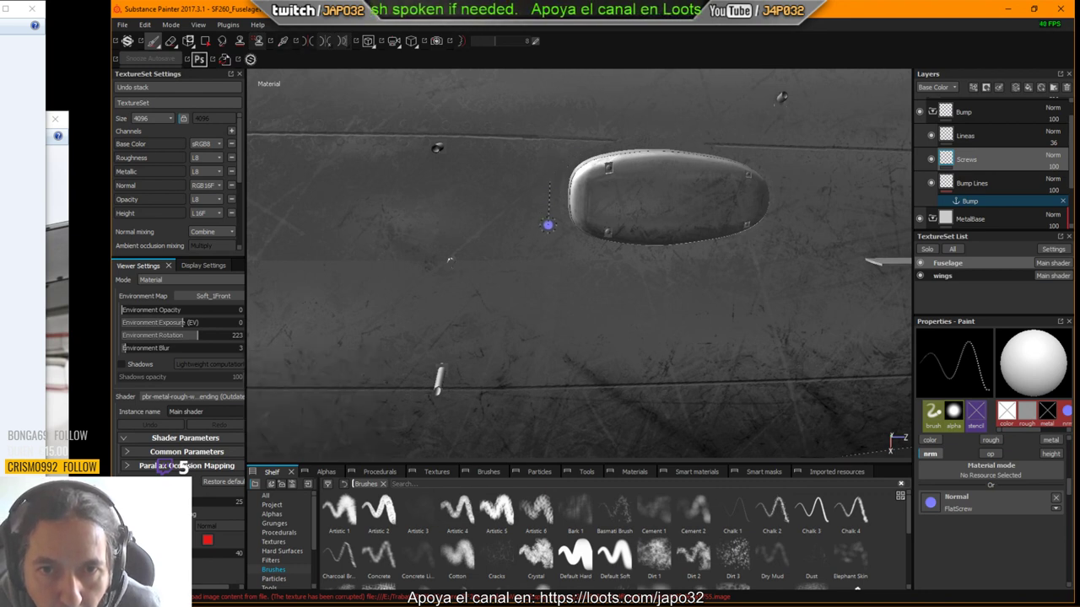
{"action": "left_click_drag", "start_coordinate": [599, 260], "coordinate": [599, 227], "text": "alt"}
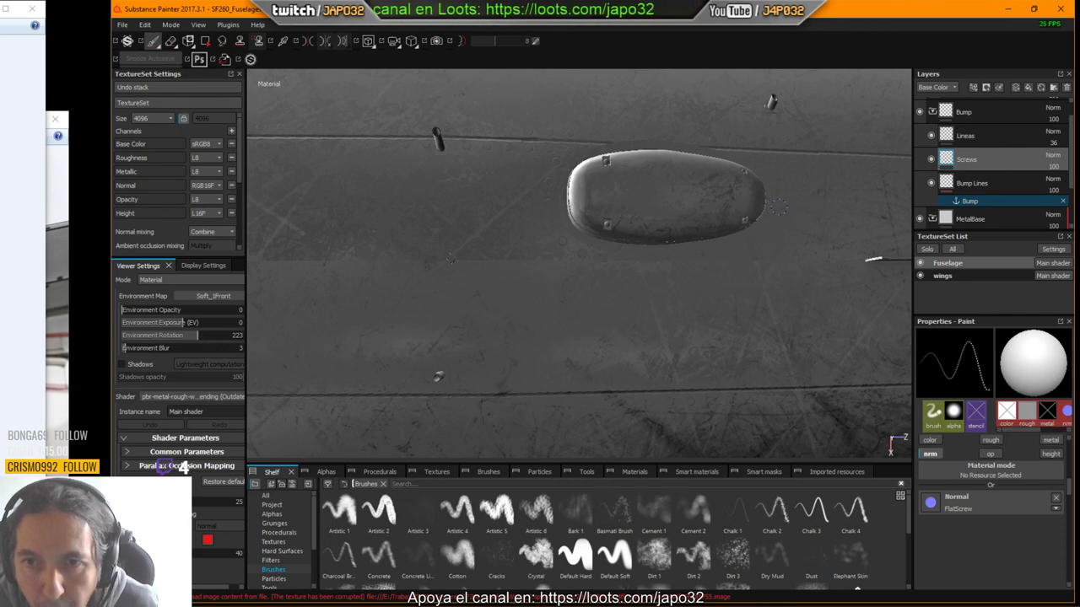
{"action": "left_click_drag", "start_coordinate": [776, 169], "coordinate": [718, 260], "text": "alt"}
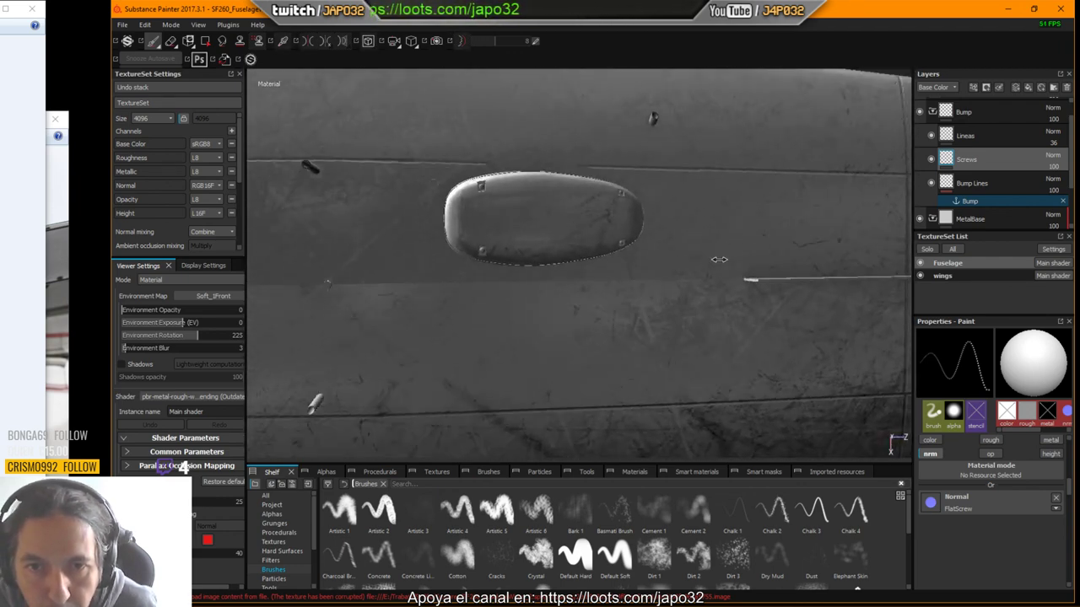
{"action": "right_click_drag", "start_coordinate": [718, 261], "coordinate": [786, 262], "text": "shift"}
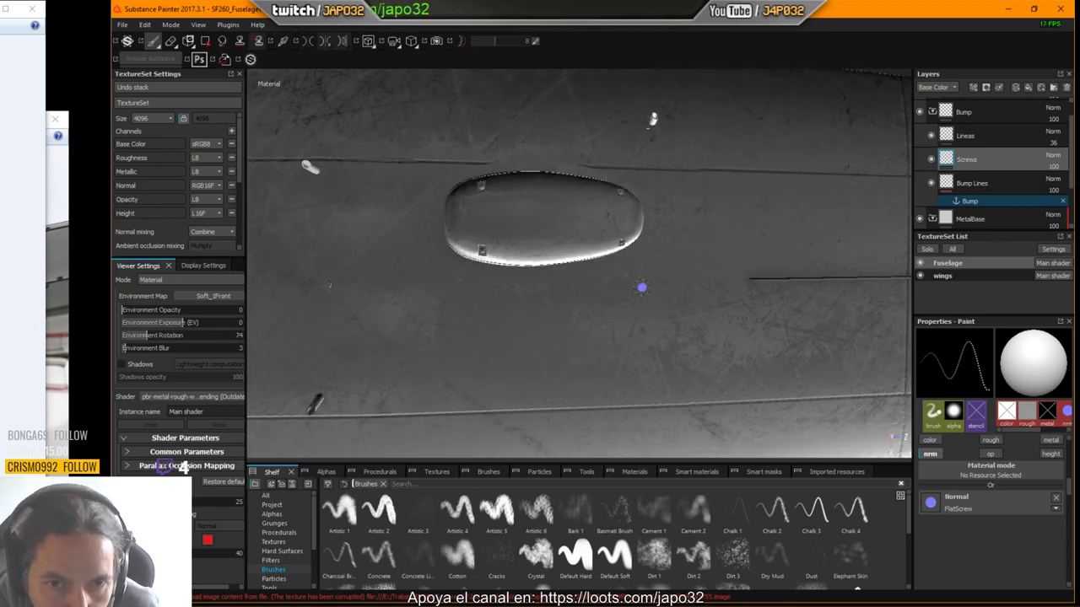
{"action": "middle_click_drag", "start_coordinate": [609, 290], "coordinate": [640, 281], "text": "alt"}
{"action": "right_click_drag", "start_coordinate": [626, 283], "coordinate": [683, 280], "text": "alt"}
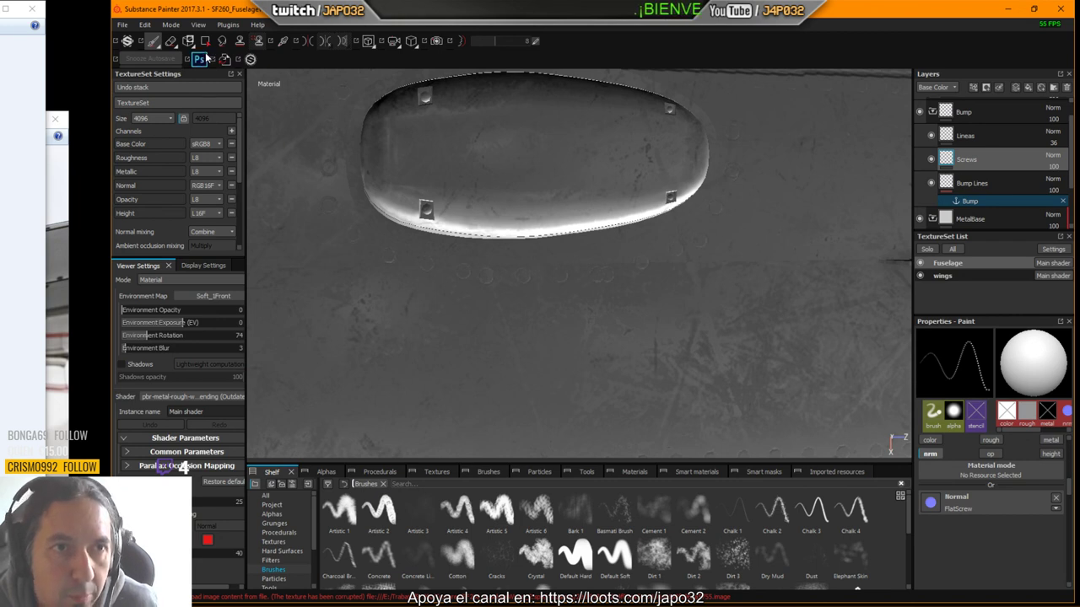
{"action": "left_click", "coordinate": [171, 41]}
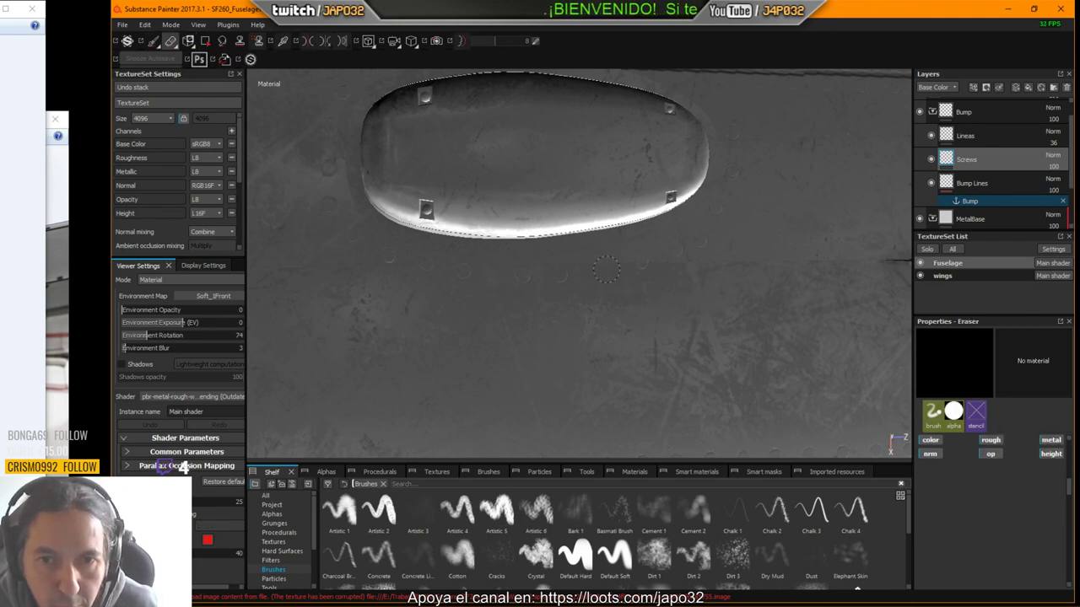
{"action": "middle_click_drag", "start_coordinate": [676, 239], "coordinate": [680, 289]}
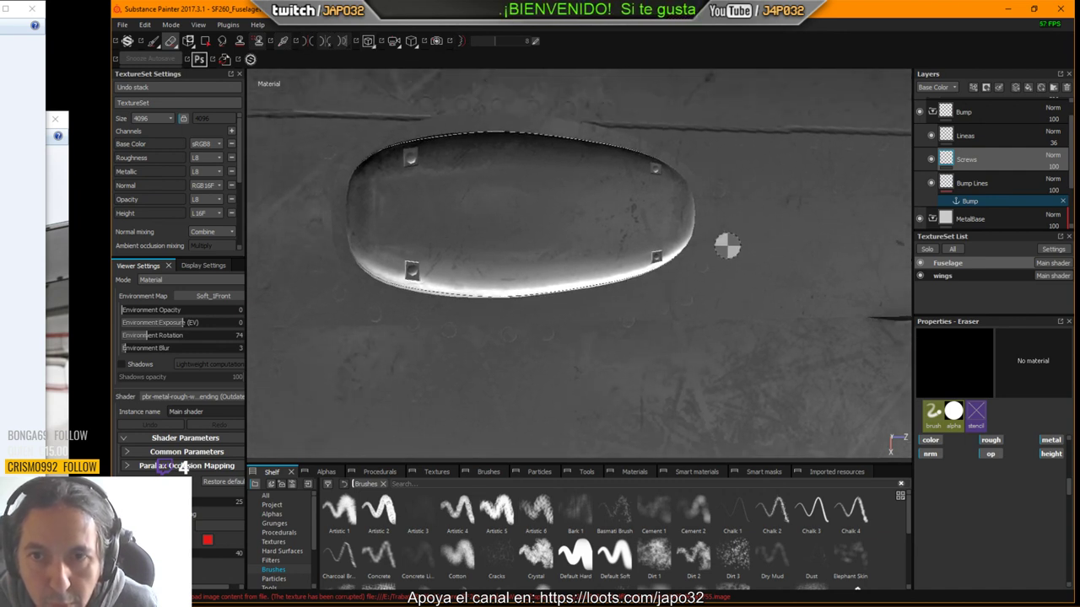
{"action": "middle_click_drag", "start_coordinate": [720, 215], "coordinate": [714, 264]}
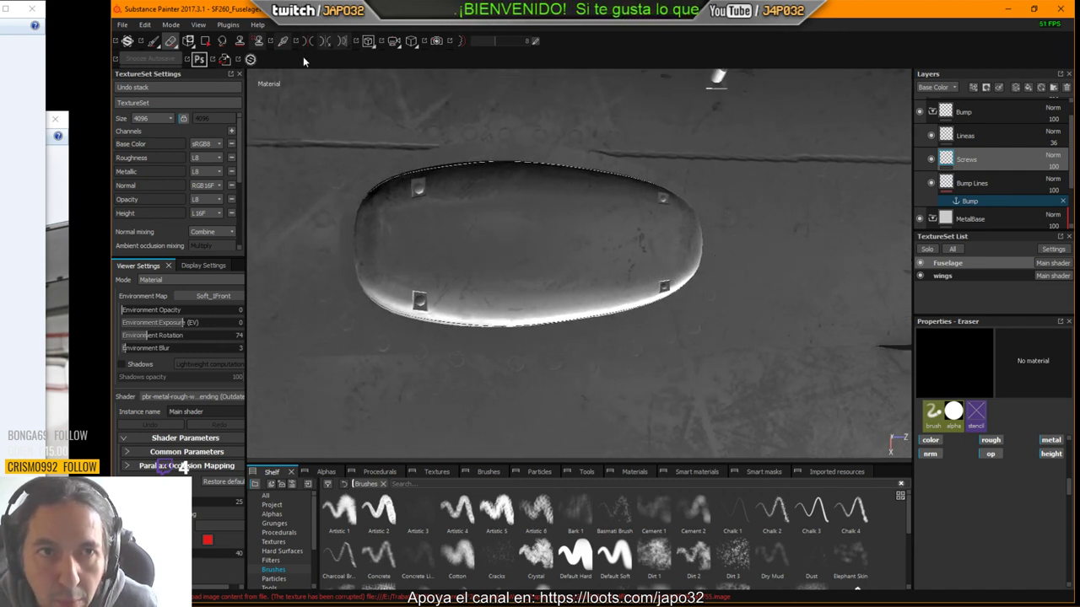
{"action": "left_click", "coordinate": [156, 43]}
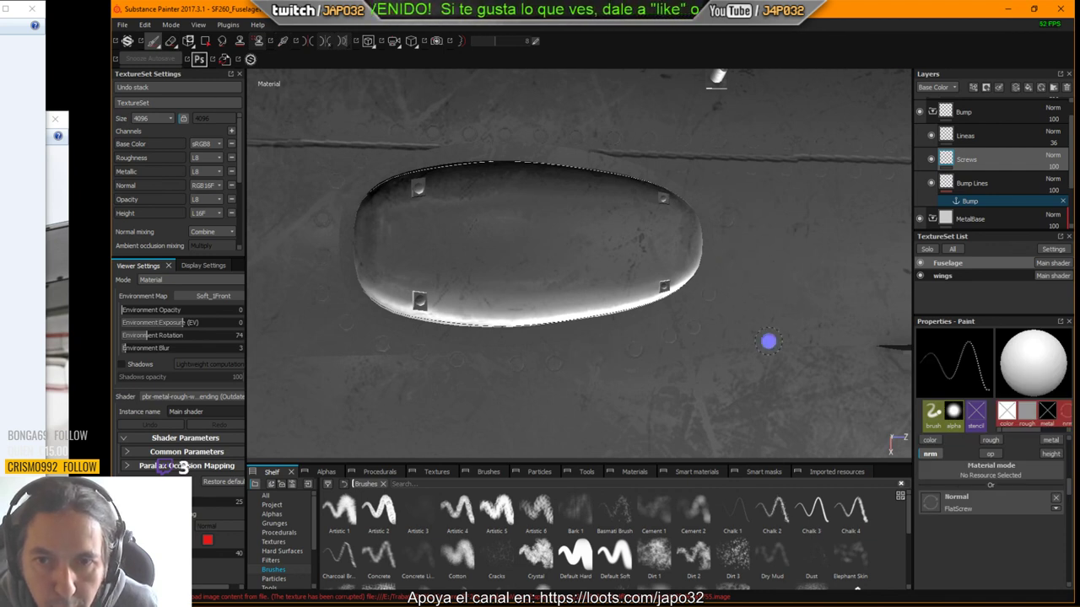
Step: Examine the fuselage underside around the antennas, the panel lines and the wheel well
{"action": "right_click_drag", "start_coordinate": [788, 363], "coordinate": [860, 337], "text": "alt"}
{"action": "middle_click_drag", "start_coordinate": [735, 335], "coordinate": [755, 260], "text": "alt"}
{"action": "left_click_drag", "start_coordinate": [756, 260], "coordinate": [859, 282], "text": "alt"}
{"action": "left_click_drag", "start_coordinate": [912, 287], "coordinate": [868, 261], "text": "alt"}
{"action": "middle_click_drag", "start_coordinate": [287, 84], "coordinate": [256, 237], "text": "alt"}
{"action": "mouse_move", "coordinate": [765, 266]}
{"action": "left_mouse_down", "text": "alt"}
{"action": "mouse_move", "coordinate": [739, 293]}
{"action": "mouse_move", "coordinate": [694, 302]}
{"action": "mouse_move", "coordinate": [630, 274]}
{"action": "mouse_move", "coordinate": [714, 304]}
{"action": "mouse_move", "coordinate": [710, 276]}
{"action": "mouse_move", "coordinate": [636, 290]}
{"action": "mouse_move", "coordinate": [622, 266]}
{"action": "left_mouse_up", "text": "alt"}
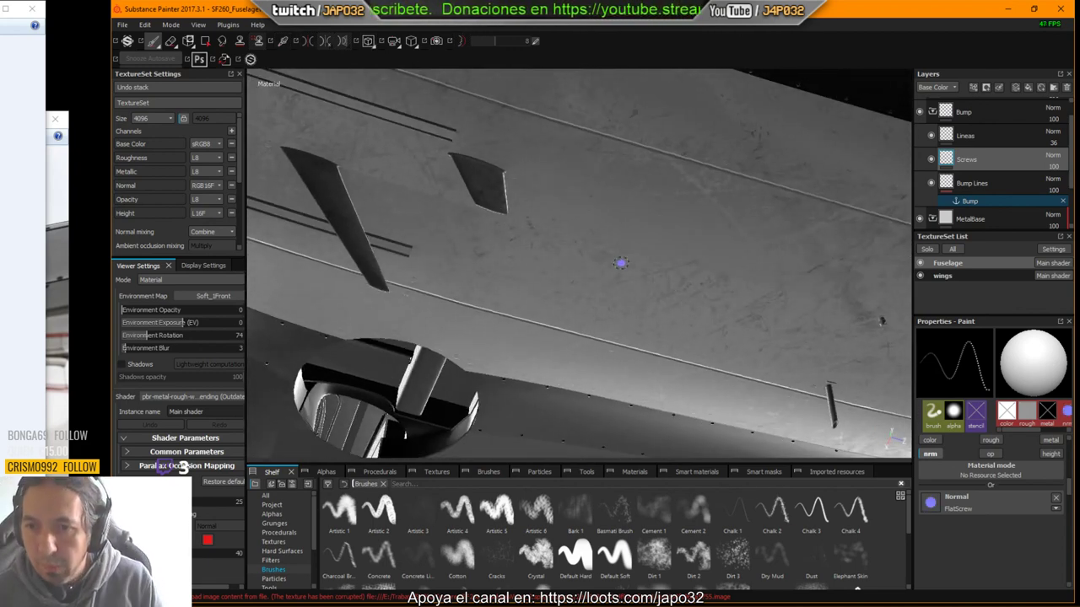
Step: Copy the painted content of the Screws layer
{"action": "left_click", "coordinate": [937, 439]}
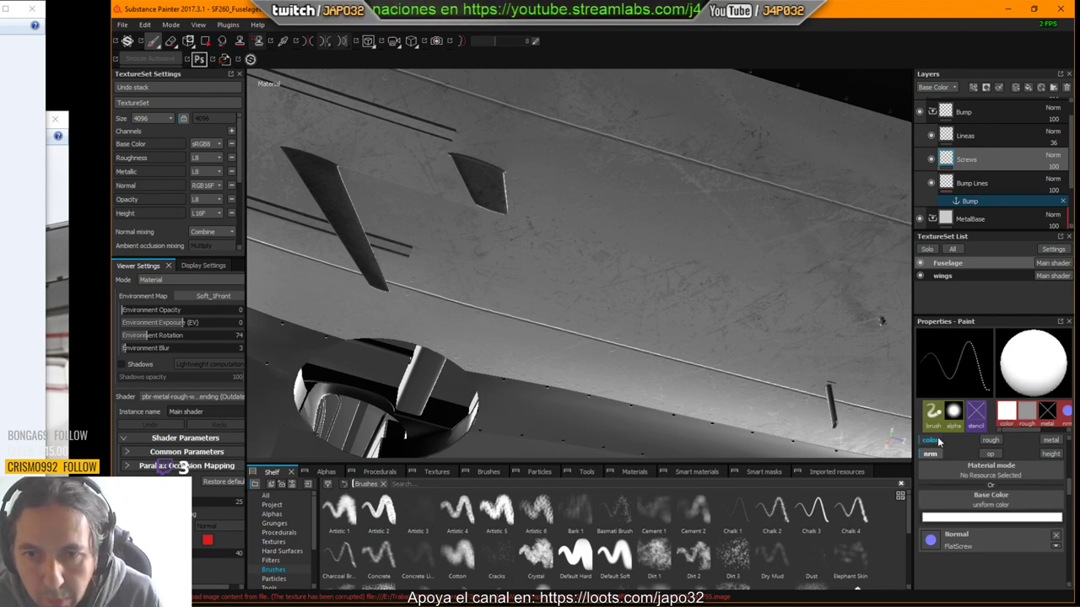
{"action": "left_click", "coordinate": [938, 440]}
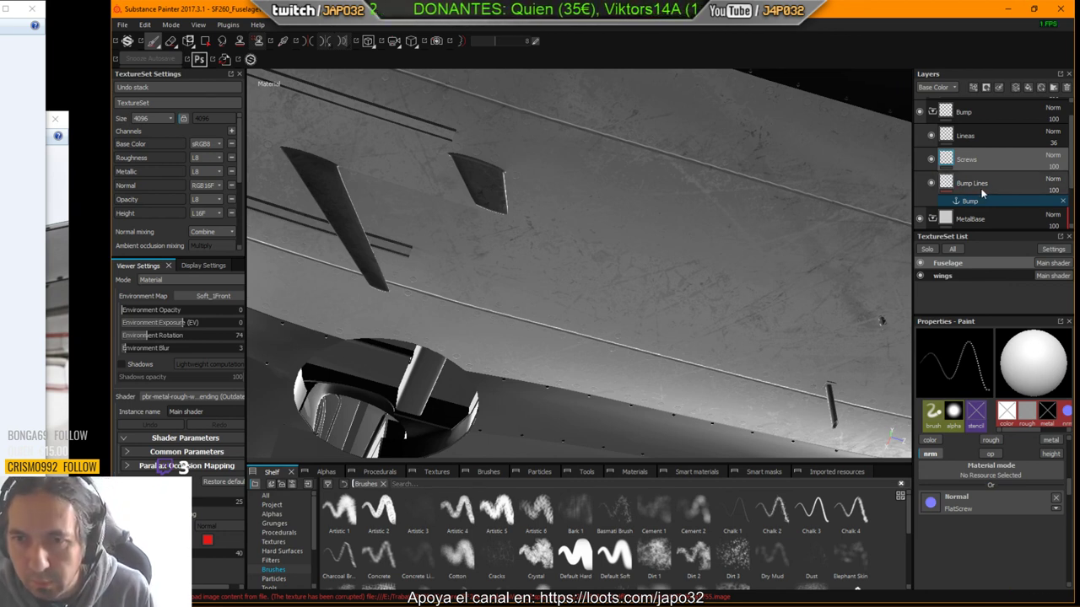
{"action": "double_click", "coordinate": [966, 159]}
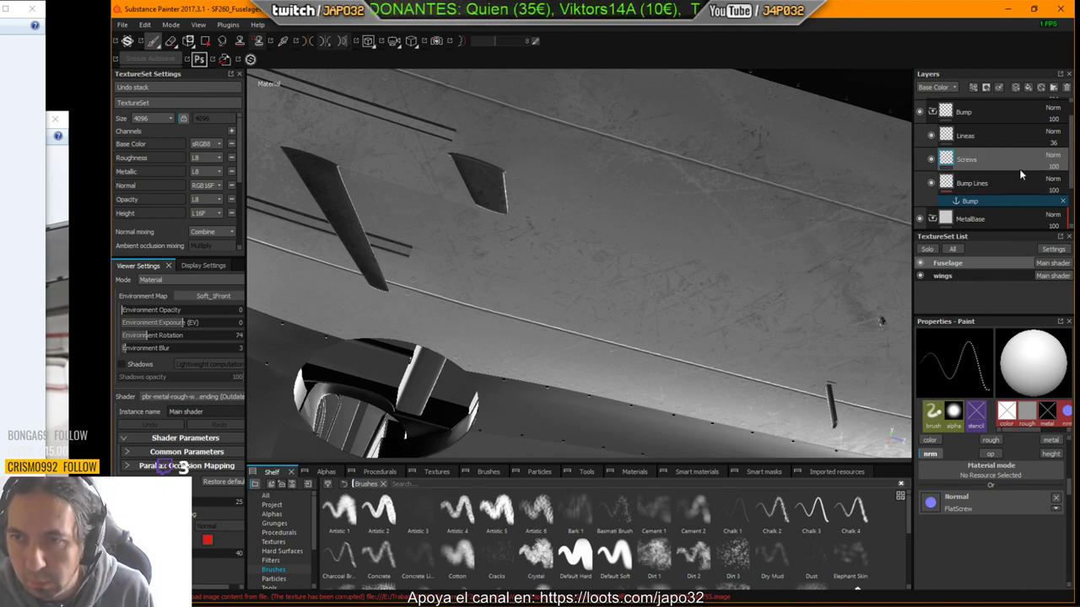
{"action": "right_click", "coordinate": [948, 158]}
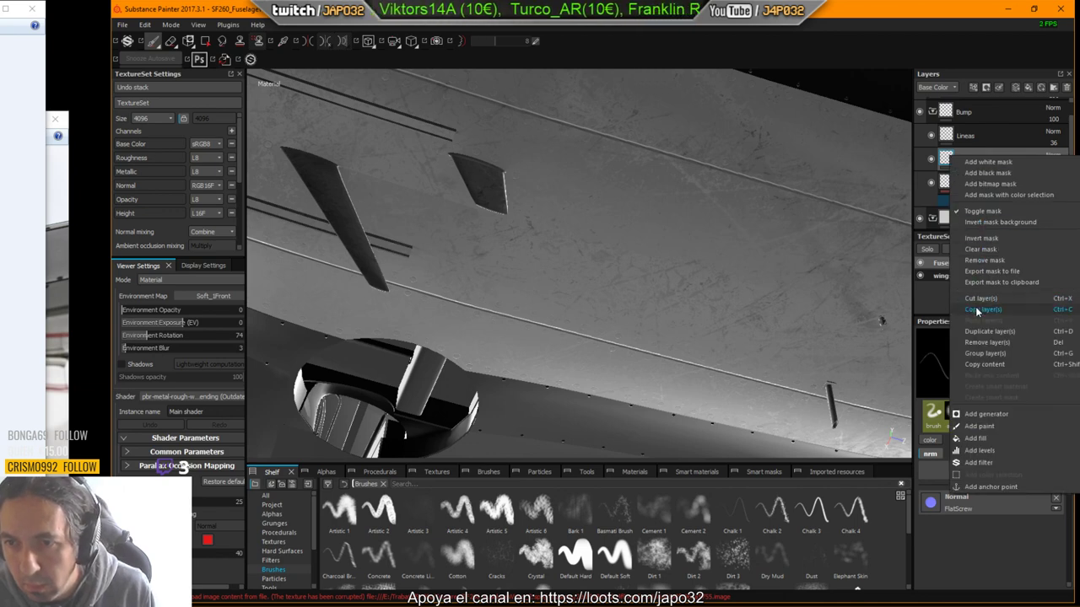
{"action": "left_click", "coordinate": [982, 364]}
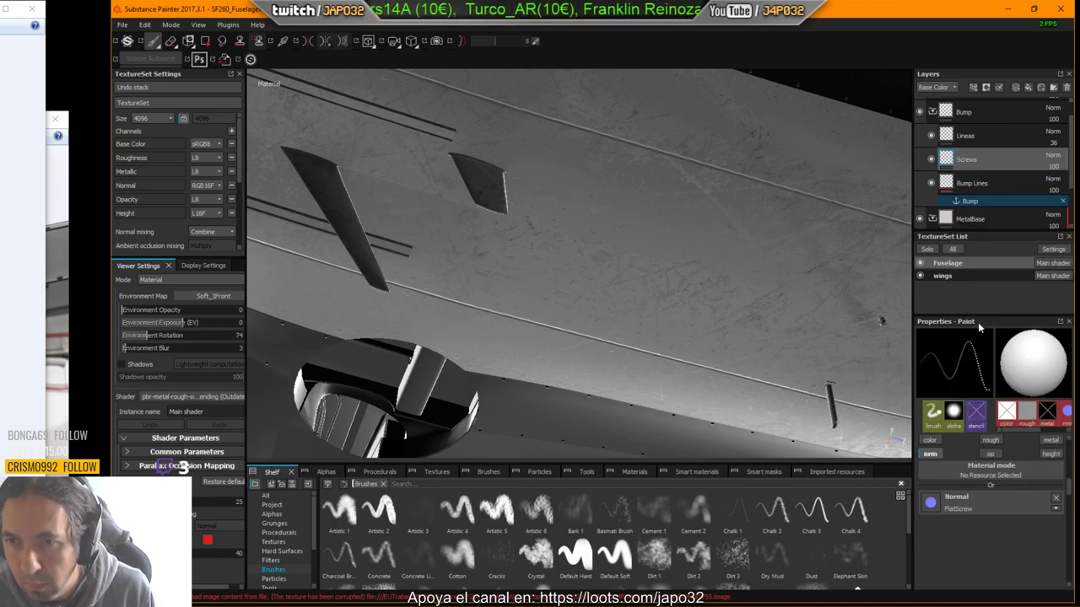
Step: Add a layer above Screws, set the paint material to base color and roughness without normal, and paste the copied content into the layer
{"action": "left_click", "coordinate": [1014, 87]}
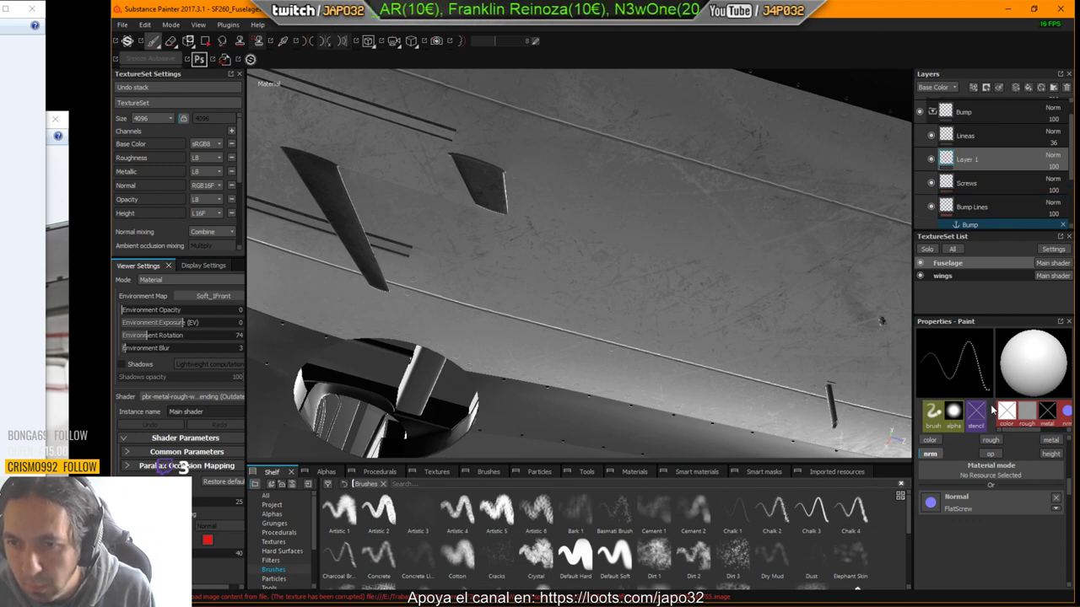
{"action": "left_click", "coordinate": [930, 440]}
{"action": "left_click", "coordinate": [932, 455]}
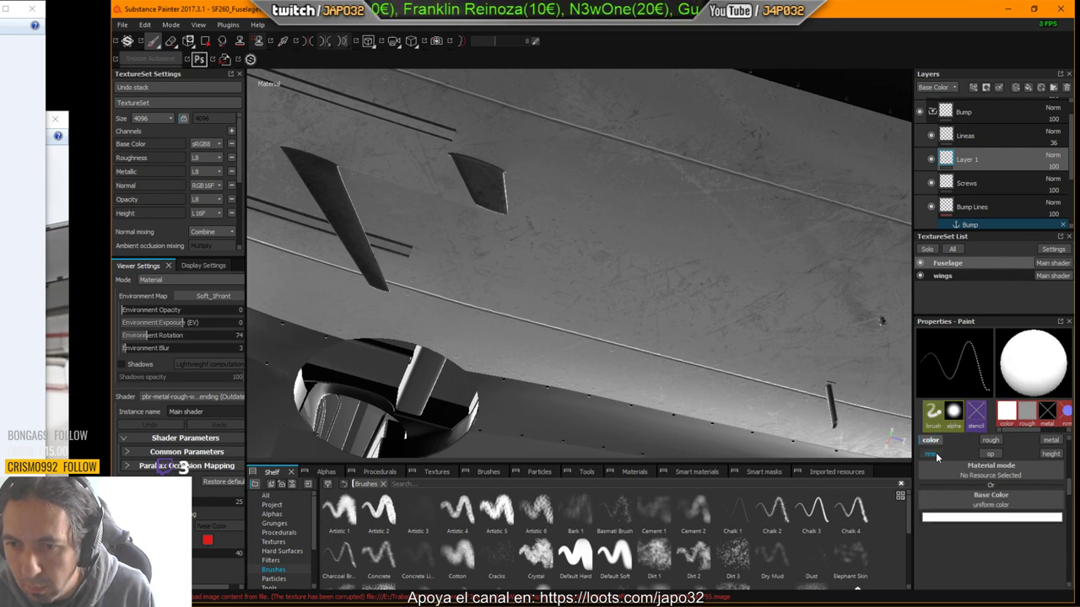
{"action": "left_click", "coordinate": [993, 446]}
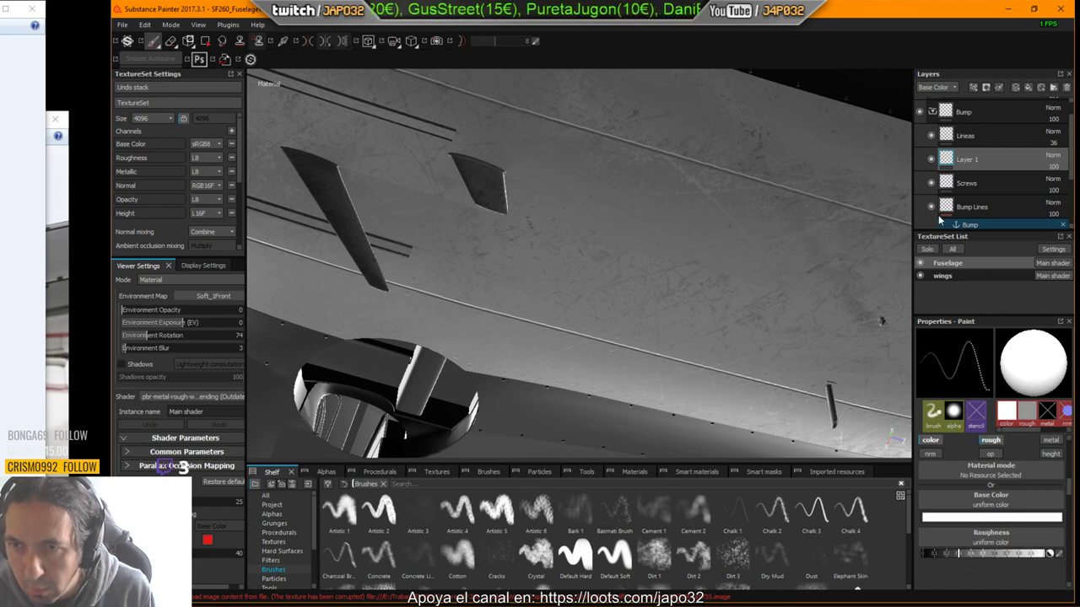
{"action": "right_click", "coordinate": [948, 162]}
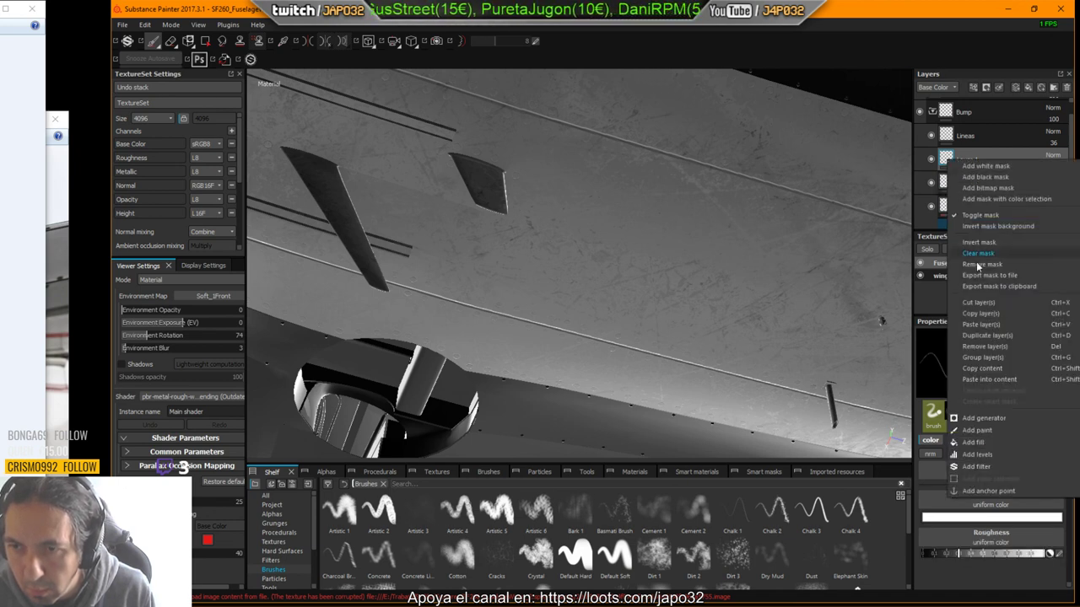
{"action": "left_click", "coordinate": [997, 381]}
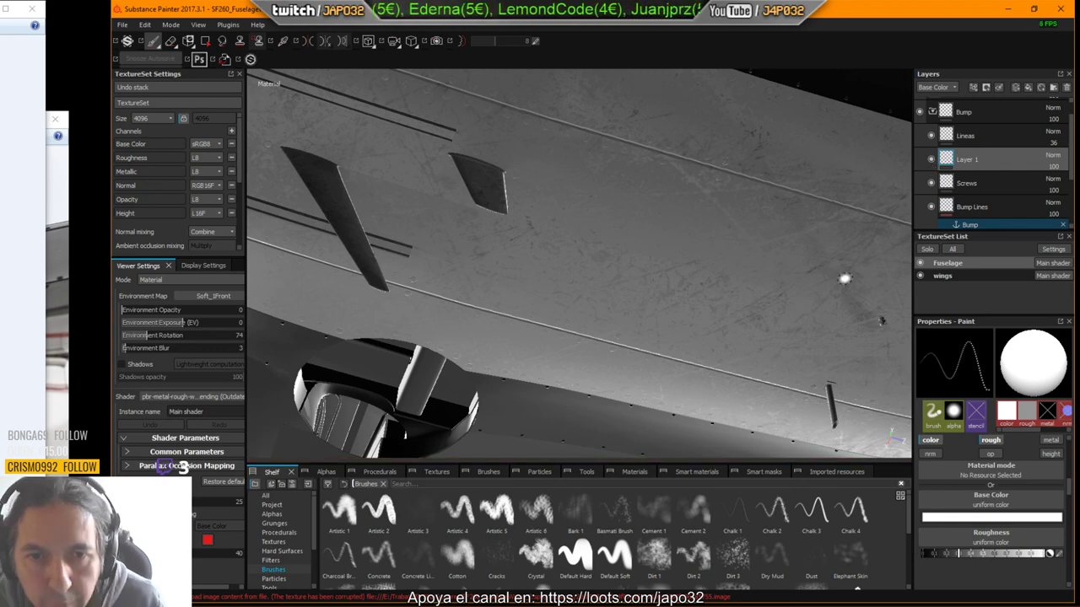
Step: Try the added layer with base color off and roughness toggled, checking the panel-line screws, and delete that layer
{"action": "left_click_drag", "start_coordinate": [760, 326], "coordinate": [733, 272], "text": "alt"}
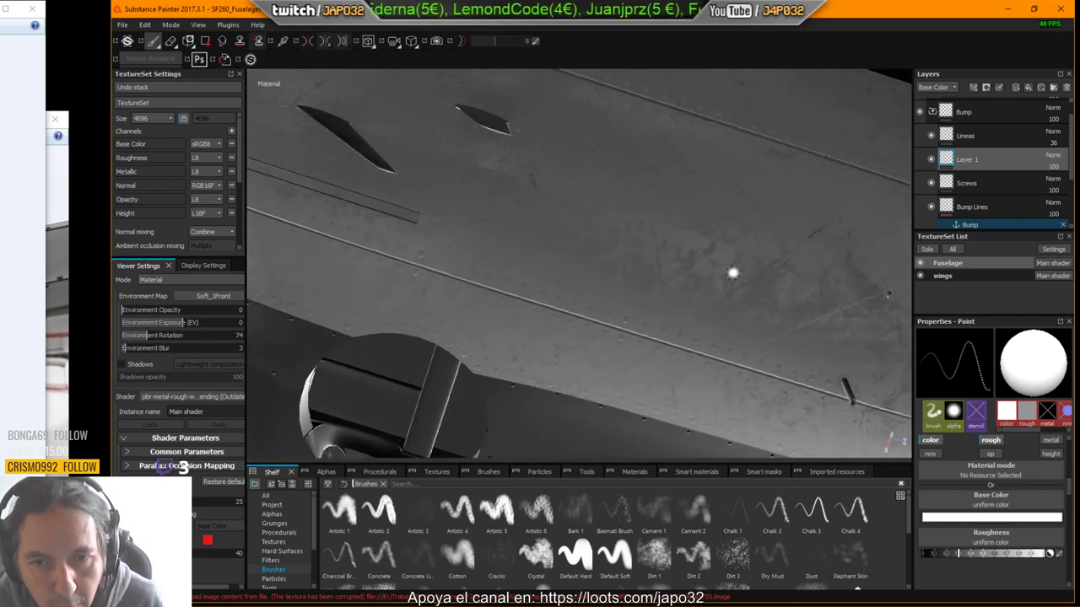
{"action": "right_click_drag", "start_coordinate": [733, 272], "coordinate": [798, 320], "text": "alt"}
{"action": "right_click_drag", "start_coordinate": [658, 282], "coordinate": [736, 301], "text": "alt"}
{"action": "left_click_drag", "start_coordinate": [735, 301], "coordinate": [781, 324], "text": "alt"}
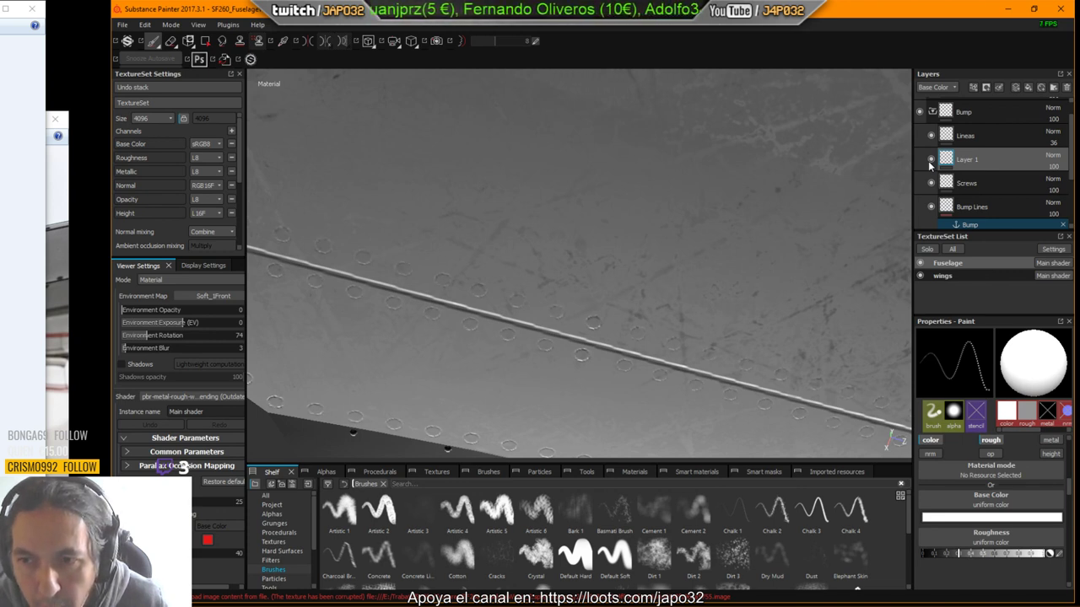
{"action": "left_click", "coordinate": [932, 442]}
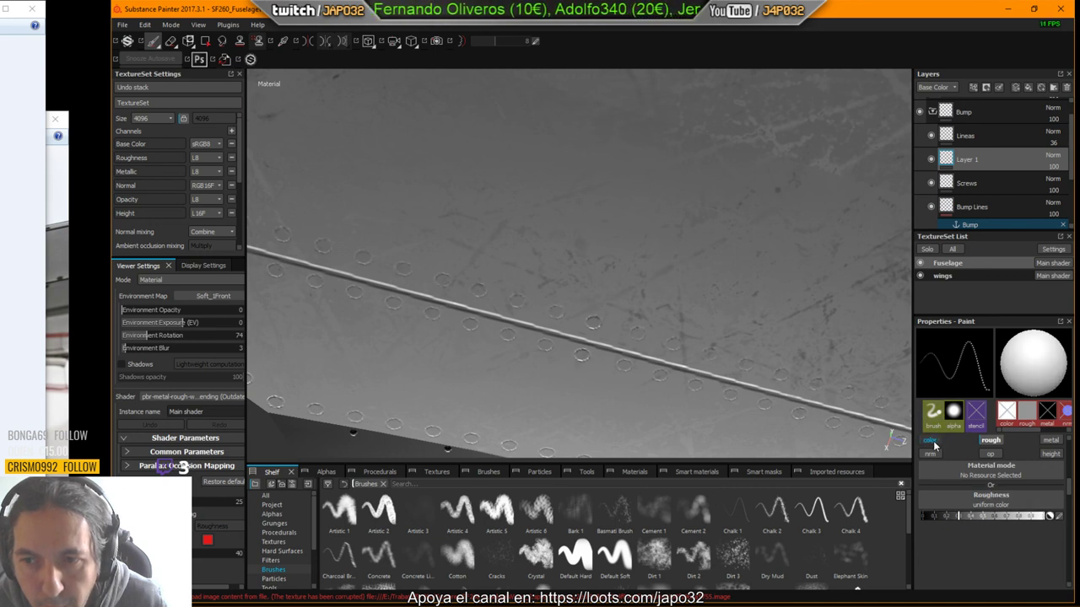
{"action": "left_click", "coordinate": [932, 442]}
{"action": "left_click", "coordinate": [932, 442]}
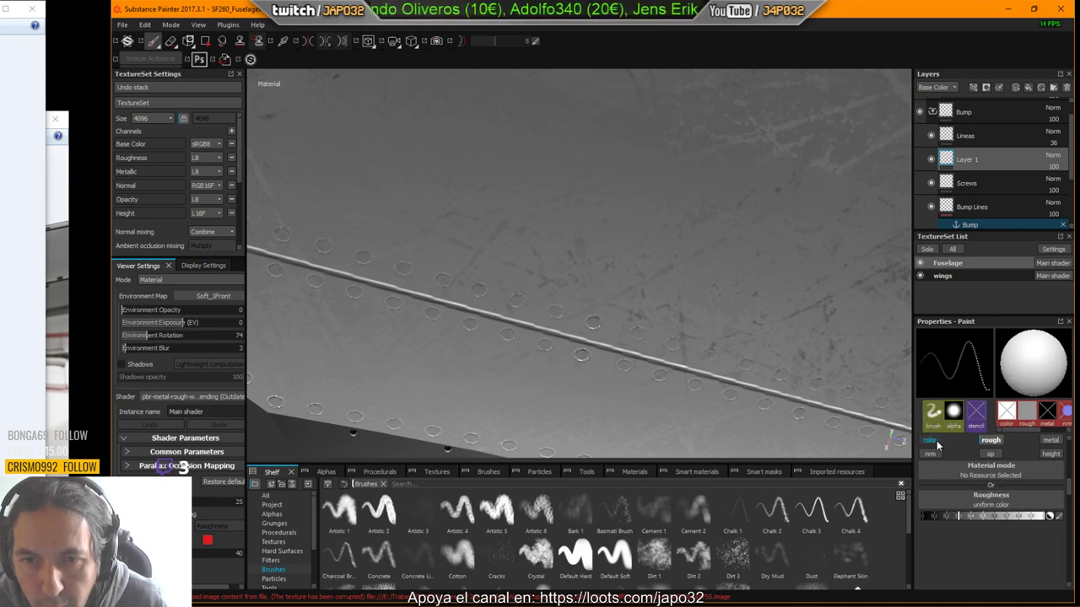
{"action": "left_click", "coordinate": [989, 441]}
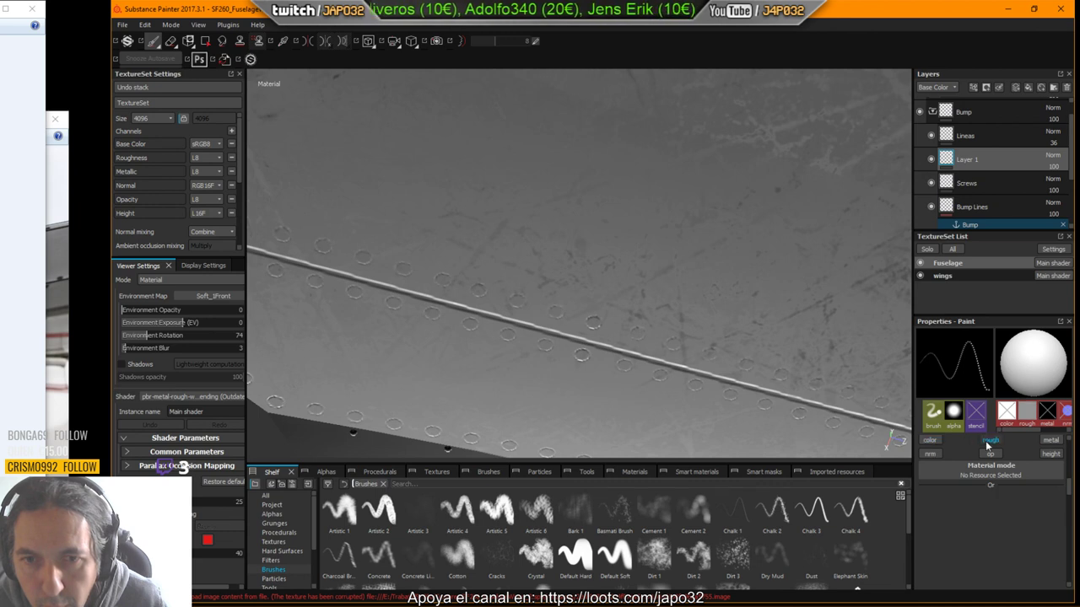
{"action": "left_click", "coordinate": [989, 442]}
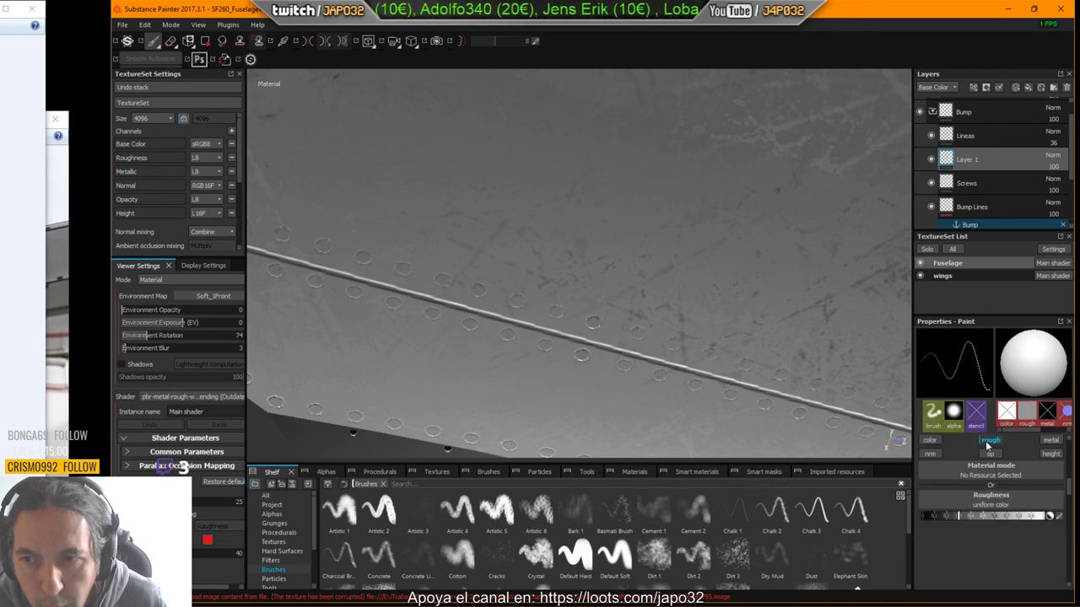
{"action": "left_click", "coordinate": [994, 443]}
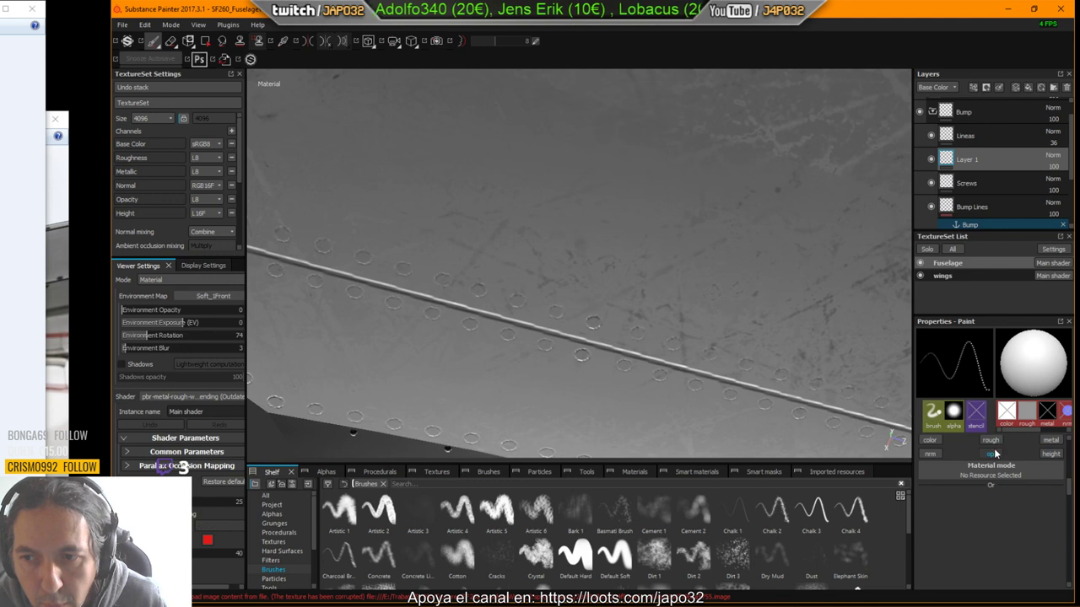
{"action": "left_click", "coordinate": [995, 443]}
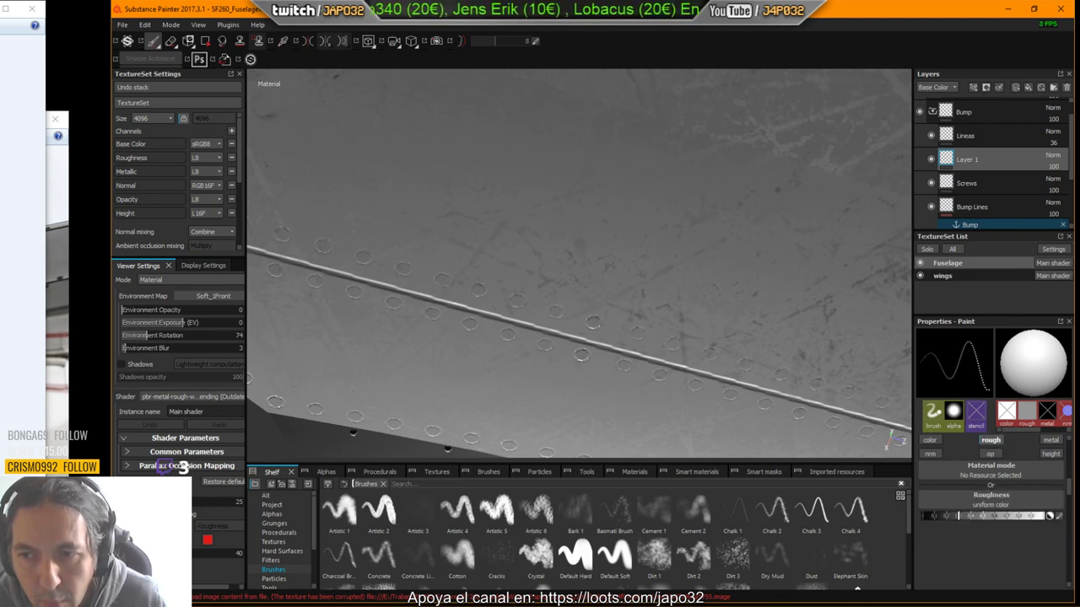
{"action": "left_click", "coordinate": [1066, 87]}
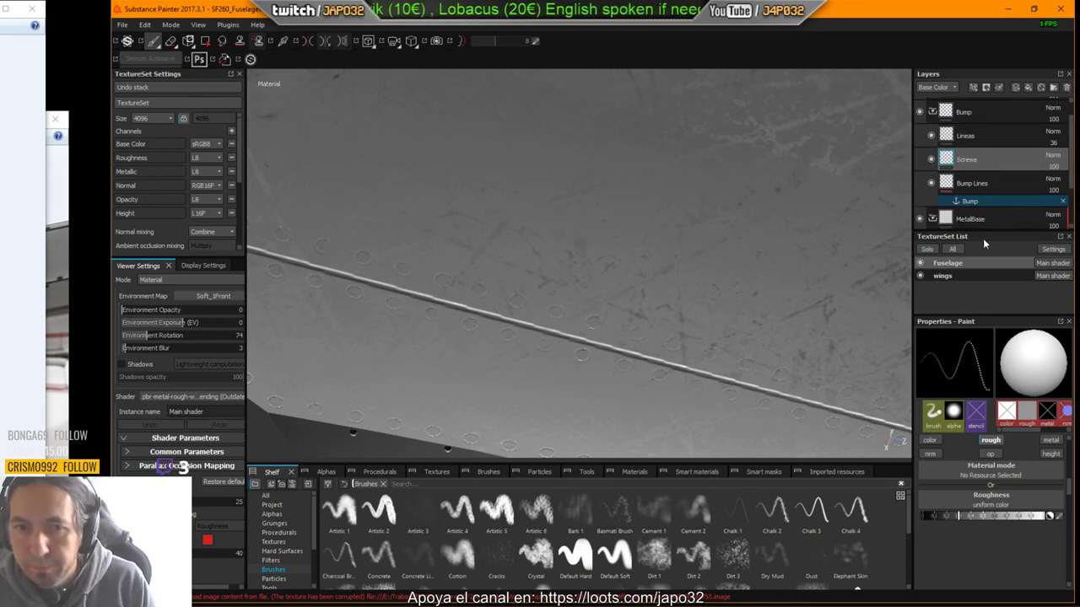
Step: Save the project, and save it again under the name SF260_FuselageWings_2.spp, replacing the existing file
{"action": "mouse_move", "coordinate": [734, 308]}
{"action": "left_mouse_down", "text": "alt"}
{"action": "mouse_move", "coordinate": [764, 282]}
{"action": "mouse_move", "coordinate": [728, 309]}
{"action": "mouse_move", "coordinate": [674, 286]}
{"action": "mouse_move", "coordinate": [624, 295]}
{"action": "mouse_move", "coordinate": [658, 321]}
{"action": "mouse_move", "coordinate": [453, 327]}
{"action": "left_mouse_up", "text": "alt"}
{"action": "key", "text": "ctrl+s"}
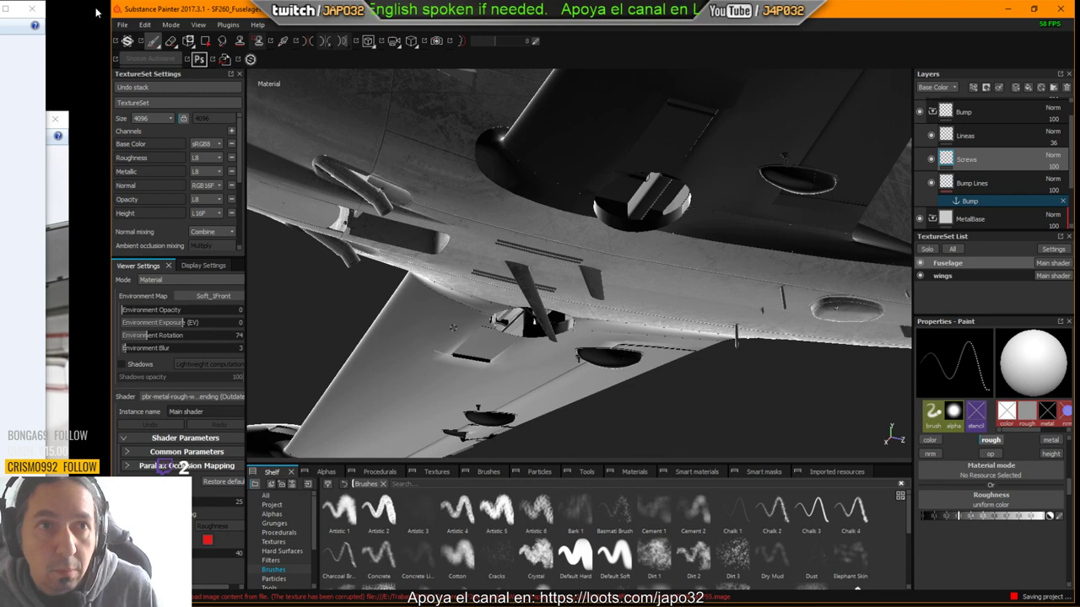
{"action": "left_click", "coordinate": [122, 25]}
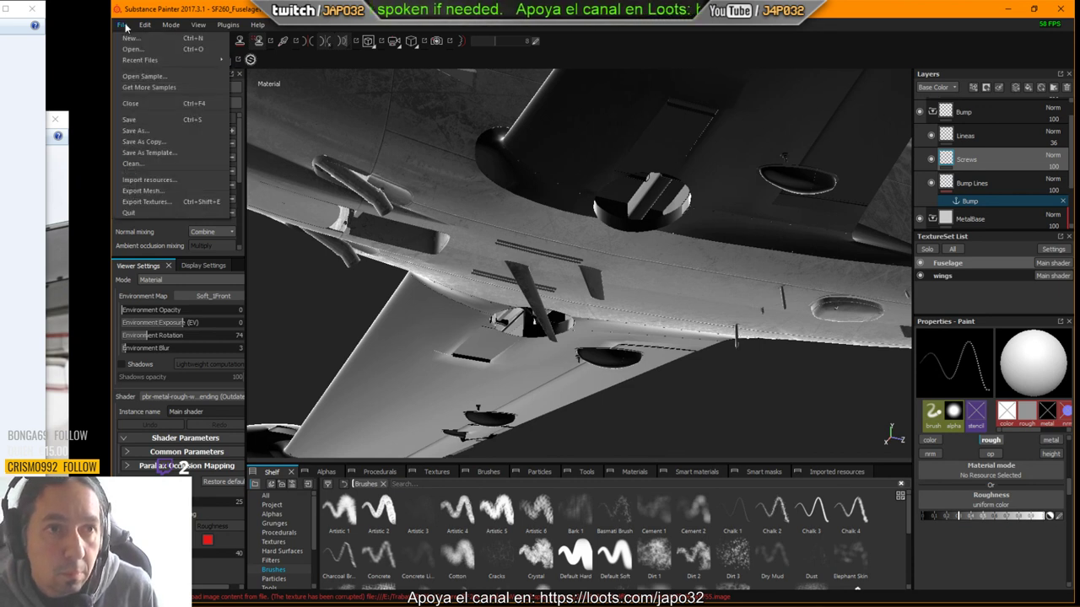
{"action": "left_click", "coordinate": [135, 131]}
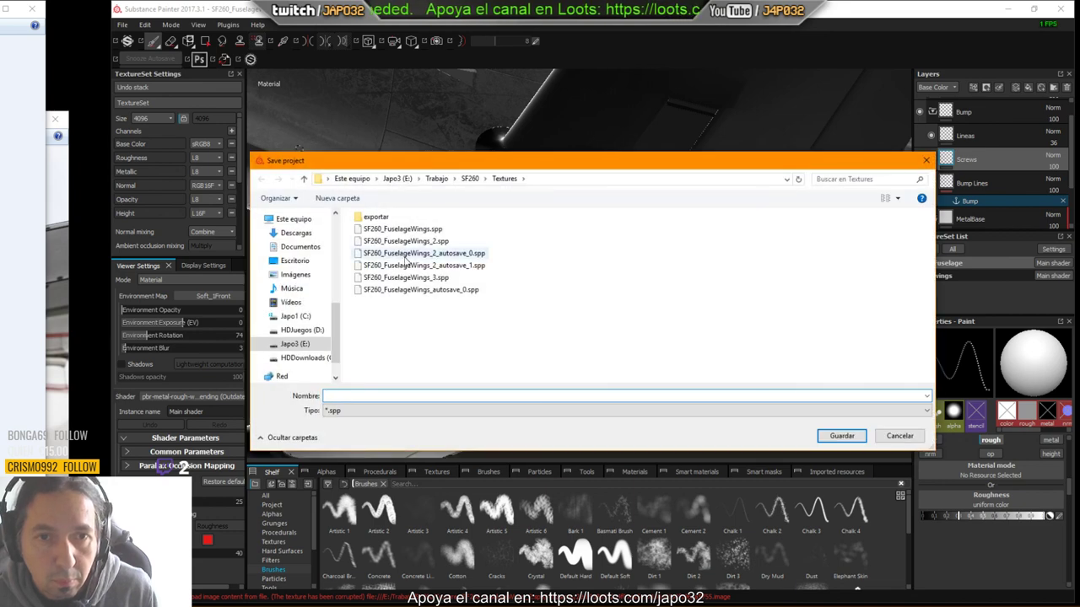
{"action": "left_click", "coordinate": [408, 243]}
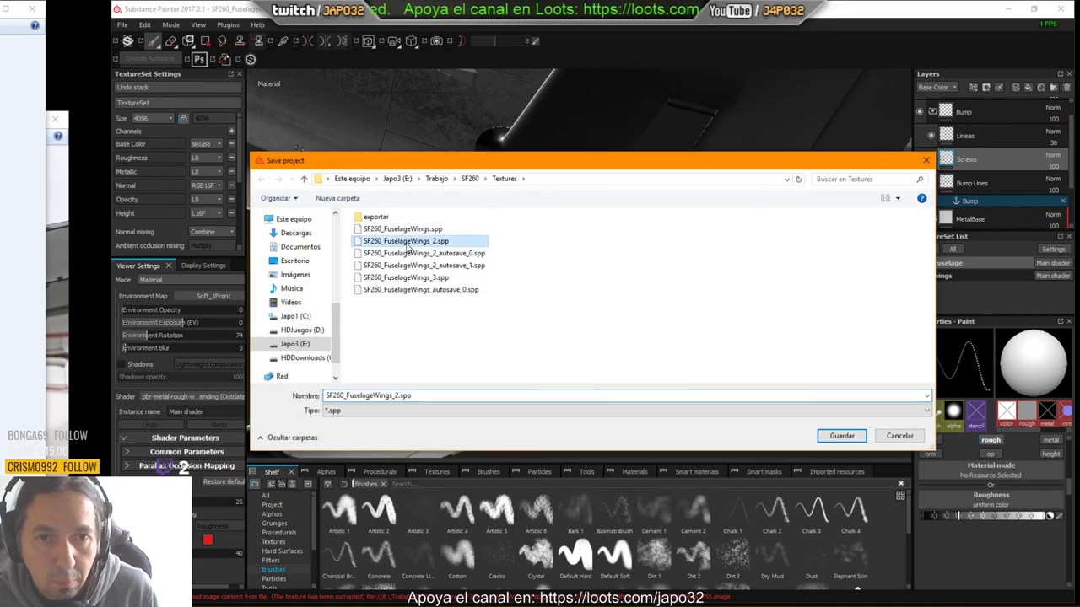
{"action": "left_click", "coordinate": [837, 437]}
{"action": "left_click", "coordinate": [628, 328]}
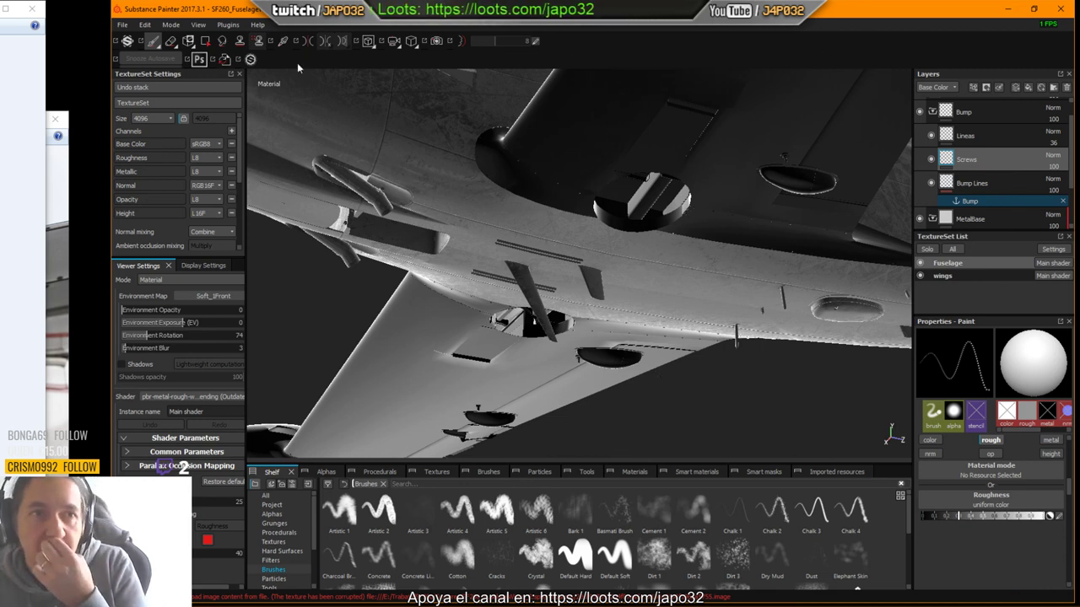
Step: Close the current project and reopen SF260_FuselageWings_2.spp from the recent projects
{"action": "left_click", "coordinate": [123, 25]}
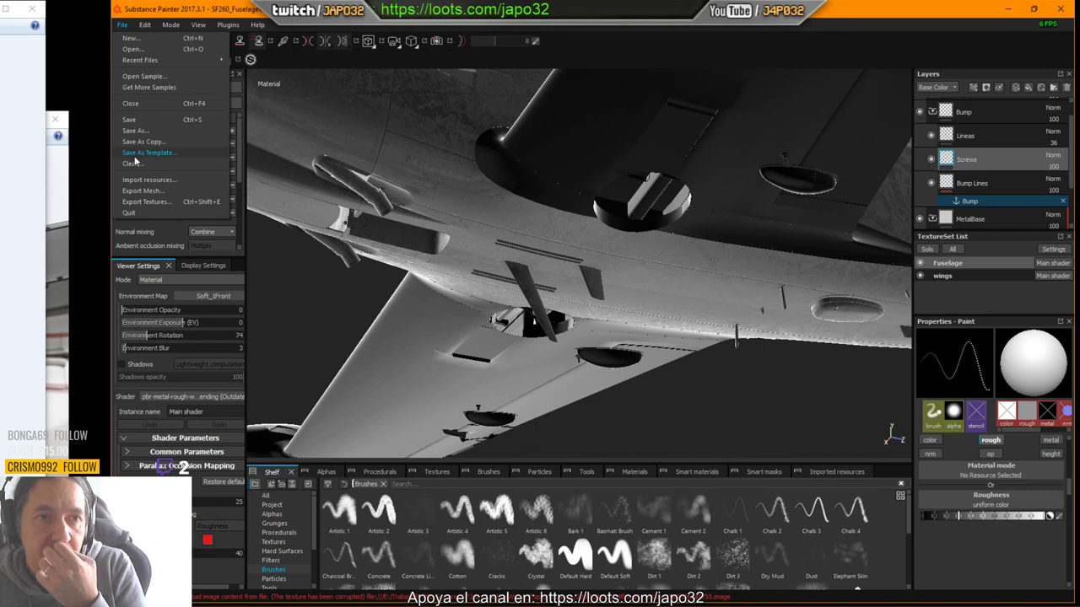
{"action": "left_click", "coordinate": [136, 104]}
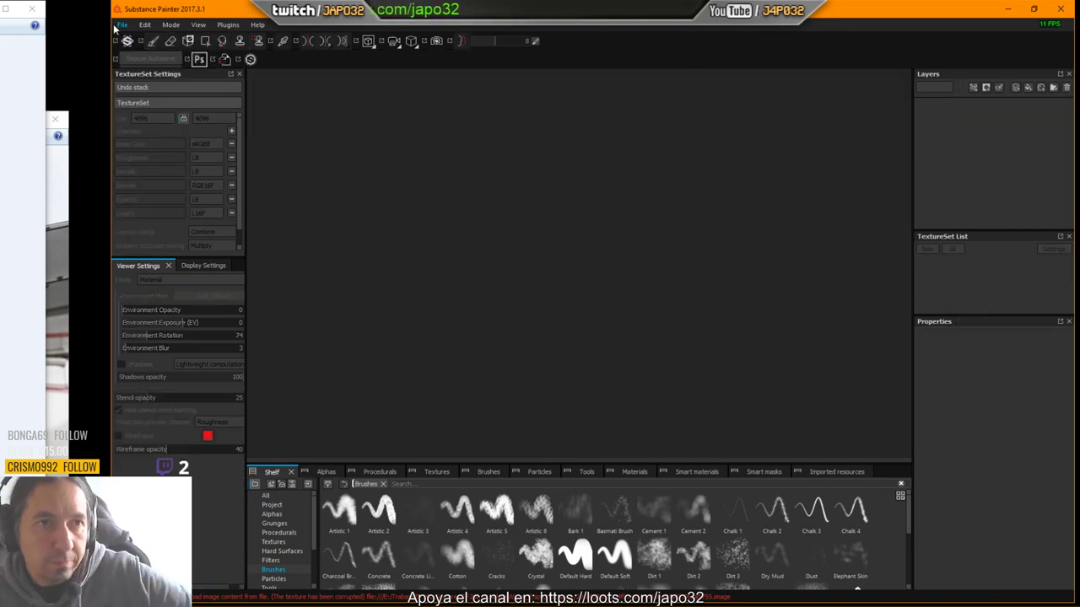
{"action": "left_click", "coordinate": [122, 24]}
{"action": "mouse_move", "coordinate": [139, 60]}
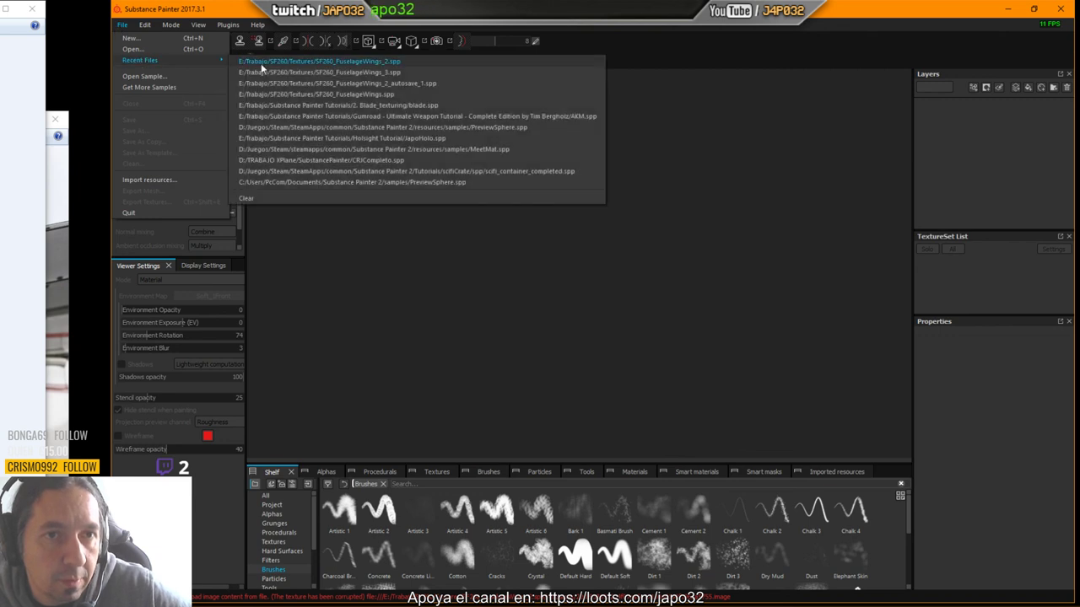
{"action": "left_click", "coordinate": [278, 62]}
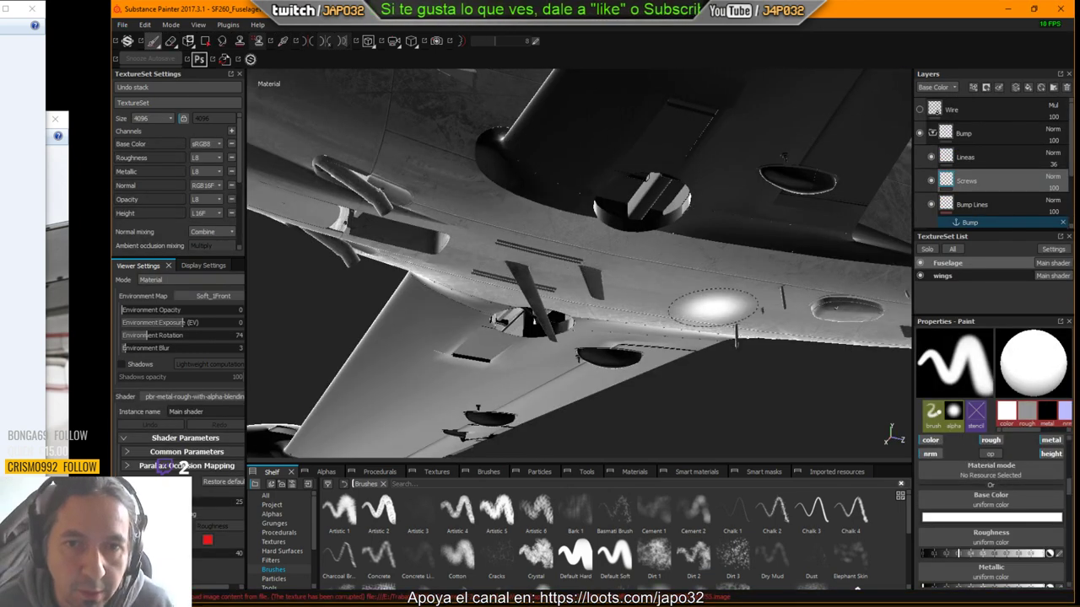
Step: Change the viewport's environment map to panorama for viewing the aircraft's nose and cockpit area
{"action": "mouse_move", "coordinate": [715, 313]}
{"action": "left_mouse_down", "text": "alt"}
{"action": "mouse_move", "coordinate": [835, 287]}
{"action": "mouse_move", "coordinate": [817, 301]}
{"action": "mouse_move", "coordinate": [709, 266]}
{"action": "mouse_move", "coordinate": [609, 145]}
{"action": "left_mouse_up", "text": "alt"}
{"action": "mouse_move", "coordinate": [609, 145]}
{"action": "right_mouse_down", "text": "alt"}
{"action": "mouse_move", "coordinate": [767, 272]}
{"action": "mouse_move", "coordinate": [754, 313]}
{"action": "mouse_move", "coordinate": [807, 342]}
{"action": "mouse_move", "coordinate": [798, 344]}
{"action": "right_mouse_up", "text": "alt"}
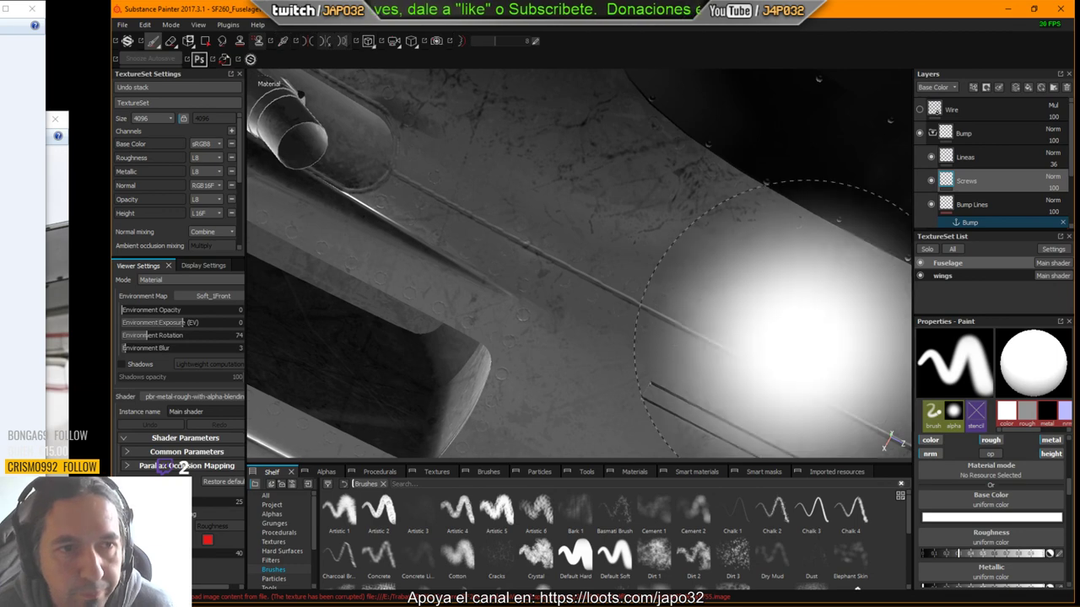
{"action": "left_click_drag", "start_coordinate": [552, 204], "coordinate": [625, 184], "text": "alt"}
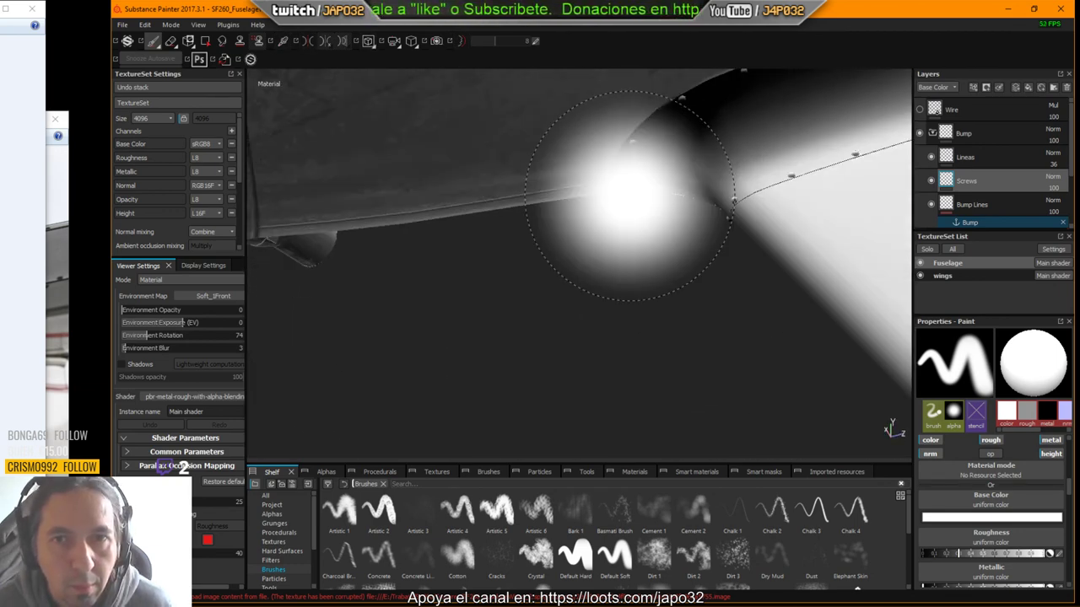
{"action": "middle_click_drag", "start_coordinate": [629, 237], "coordinate": [638, 389], "text": "alt"}
{"action": "right_click_drag", "start_coordinate": [638, 388], "coordinate": [253, 295], "text": "alt"}
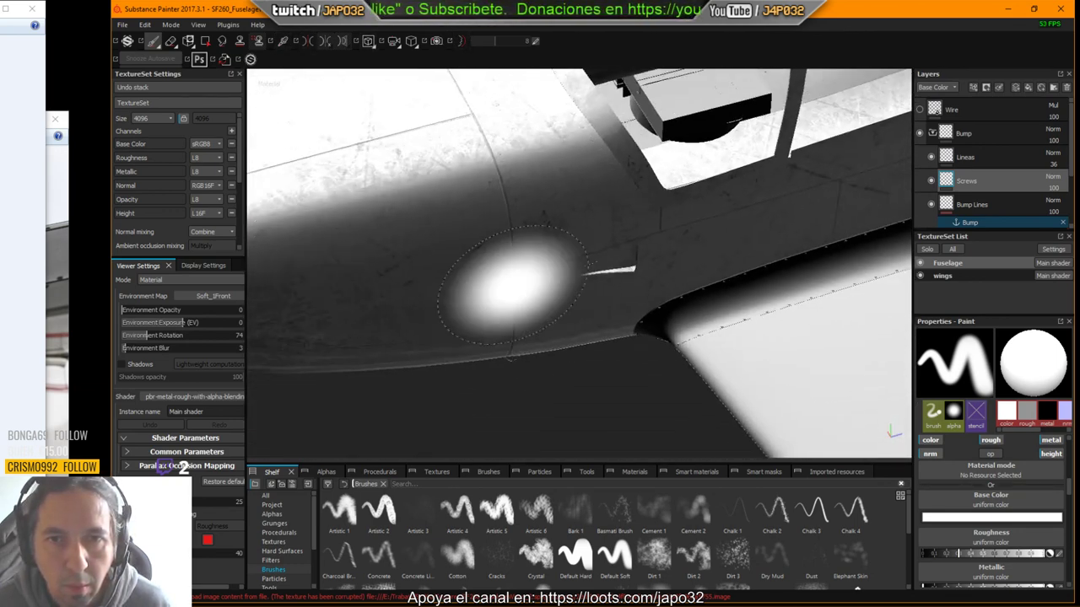
{"action": "right_click_drag", "start_coordinate": [509, 294], "coordinate": [368, 253], "text": "alt"}
{"action": "left_click", "coordinate": [213, 296]}
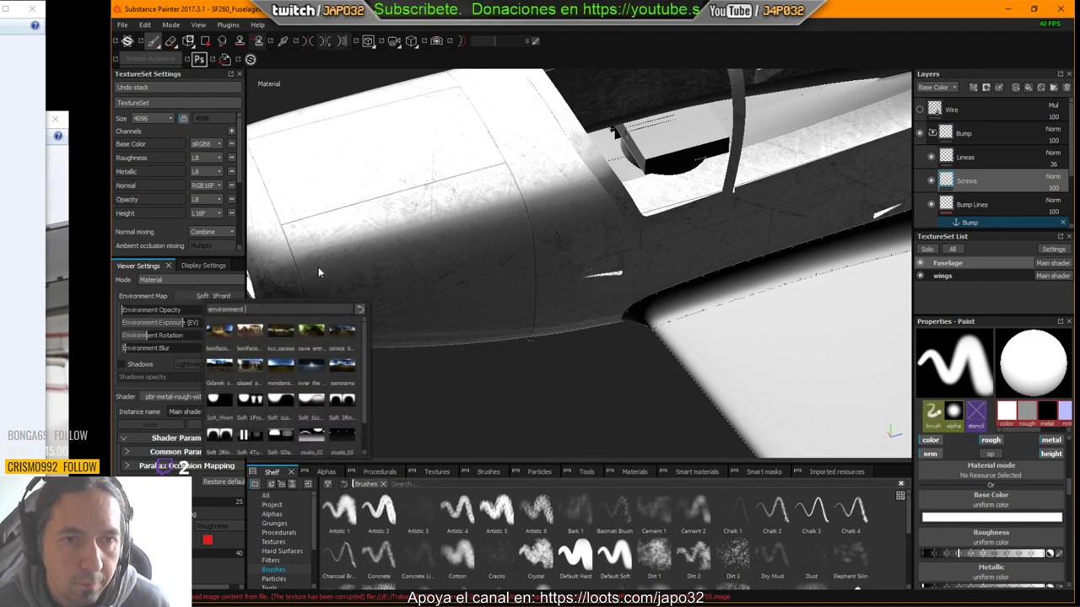
{"action": "left_click", "coordinate": [343, 369]}
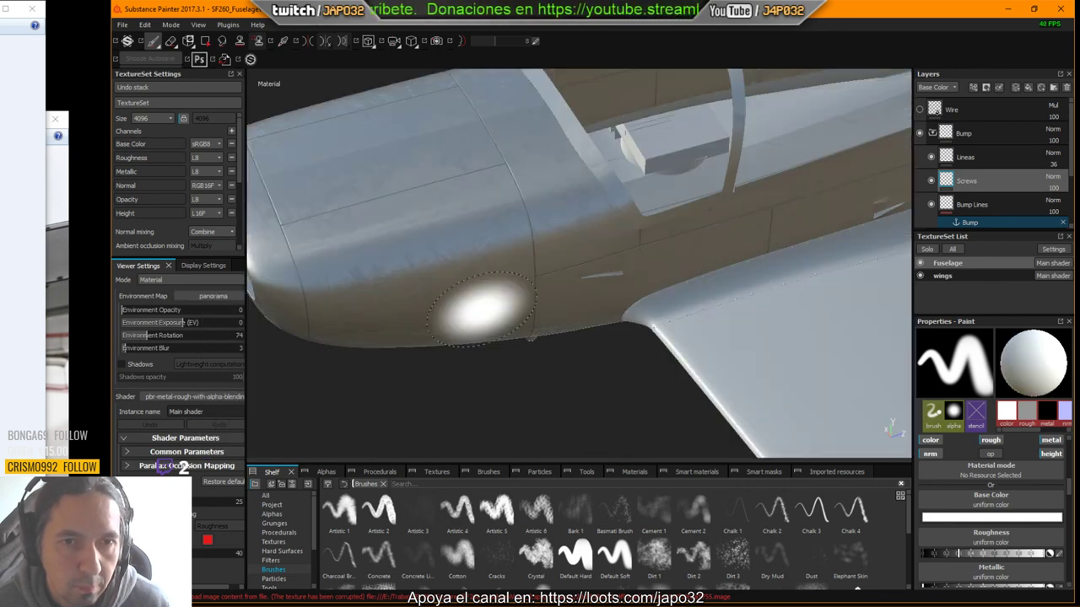
Step: Rotate the environment lighting to 265 to light the fuselage side between the cockpit and wing root
{"action": "mouse_move", "coordinate": [343, 369]}
{"action": "left_mouse_down", "text": "alt"}
{"action": "mouse_move", "coordinate": [743, 251]}
{"action": "mouse_move", "coordinate": [547, 237]}
{"action": "left_mouse_up", "text": "alt"}
{"action": "scroll", "coordinate": [759, 272], "scroll_direction": "up", "scroll_amount": 3}
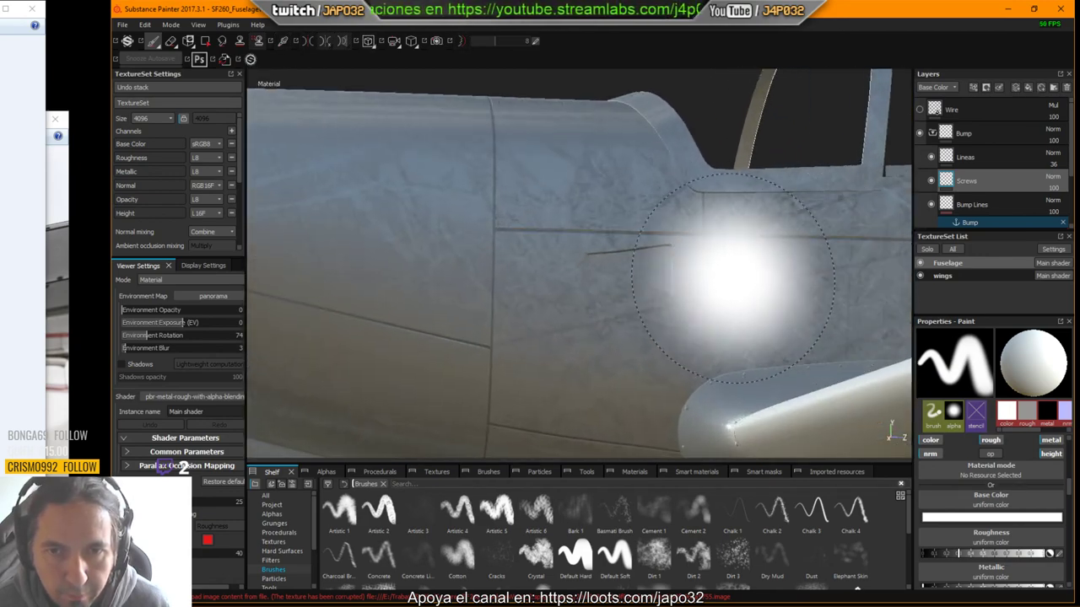
{"action": "mouse_move", "coordinate": [690, 261]}
{"action": "right_mouse_down", "text": "ctrl"}
{"action": "mouse_move", "coordinate": [652, 254]}
{"action": "mouse_move", "coordinate": [718, 259]}
{"action": "mouse_move", "coordinate": [713, 248]}
{"action": "mouse_move", "coordinate": [708, 261]}
{"action": "right_mouse_up", "text": "ctrl"}
{"action": "mouse_move", "coordinate": [687, 257]}
{"action": "left_mouse_down", "text": "alt"}
{"action": "mouse_move", "coordinate": [740, 292]}
{"action": "mouse_move", "coordinate": [728, 299]}
{"action": "left_mouse_up", "text": "alt"}
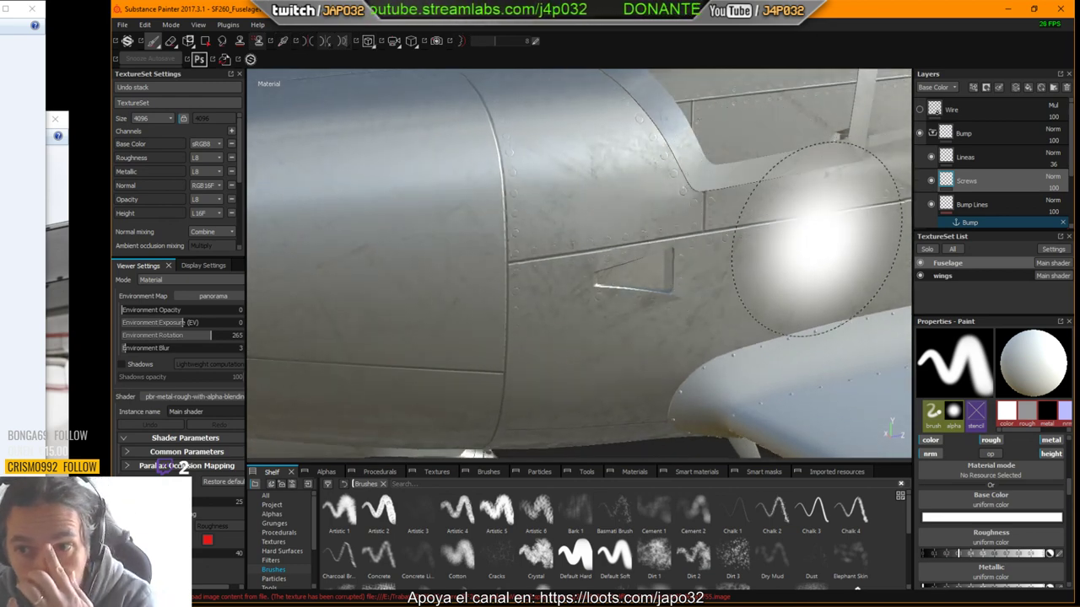
Step: Add a filter to the Screws layer and assign MatFx Detail Edge Wear to it
{"action": "right_click", "coordinate": [1000, 179]}
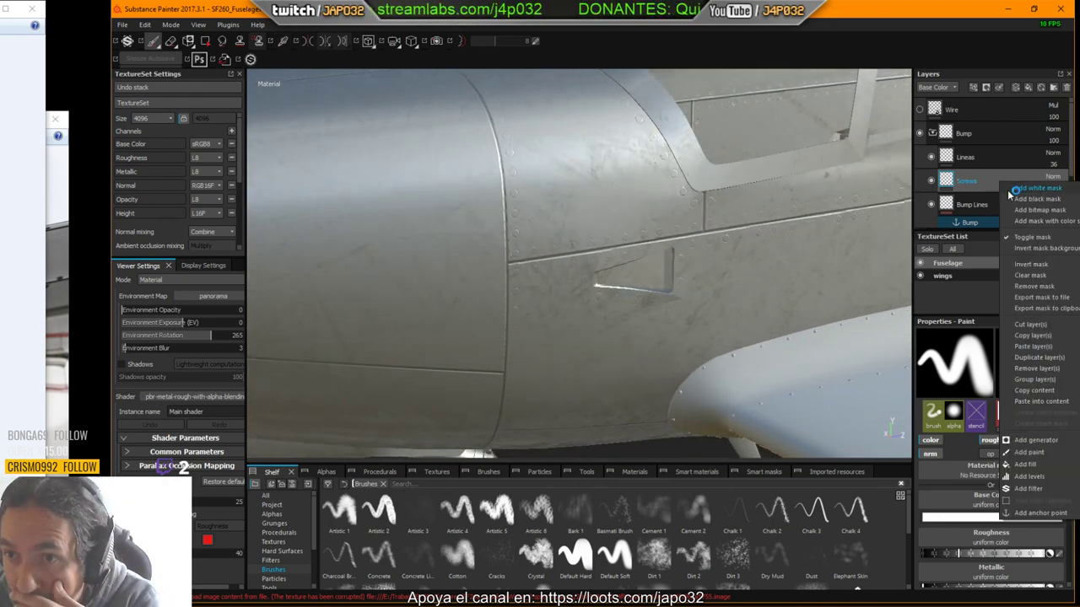
{"action": "left_click", "coordinate": [1029, 488]}
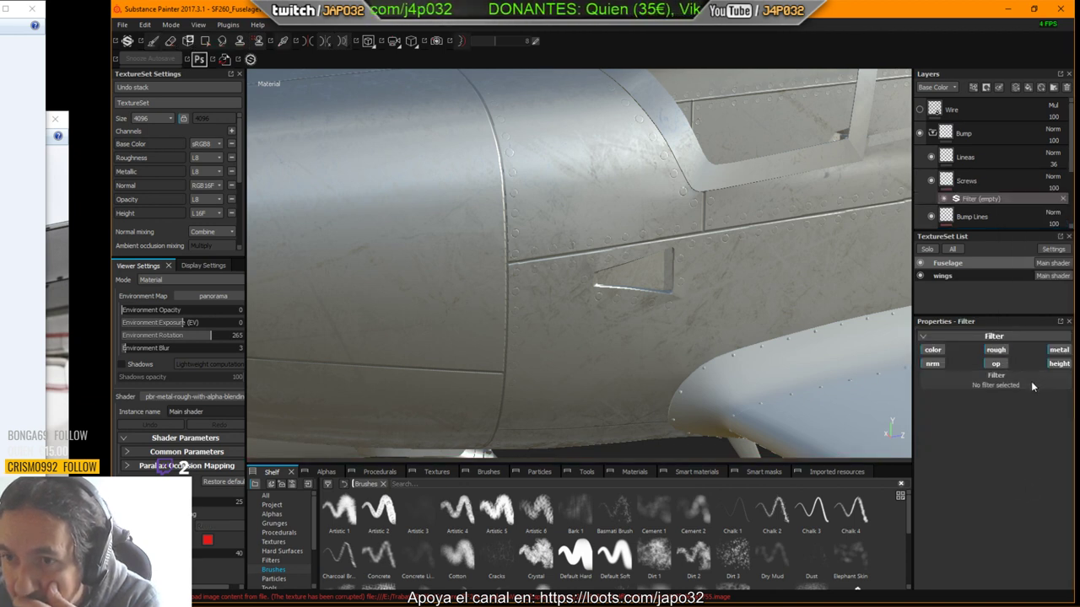
{"action": "left_click", "coordinate": [995, 385]}
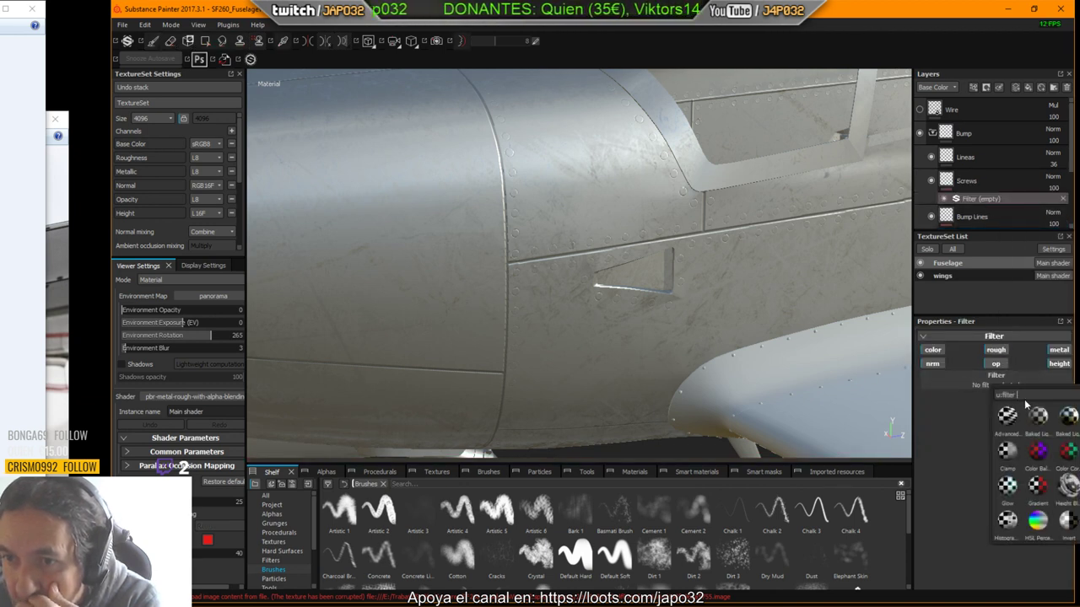
{"action": "left_click", "coordinate": [1069, 460]}
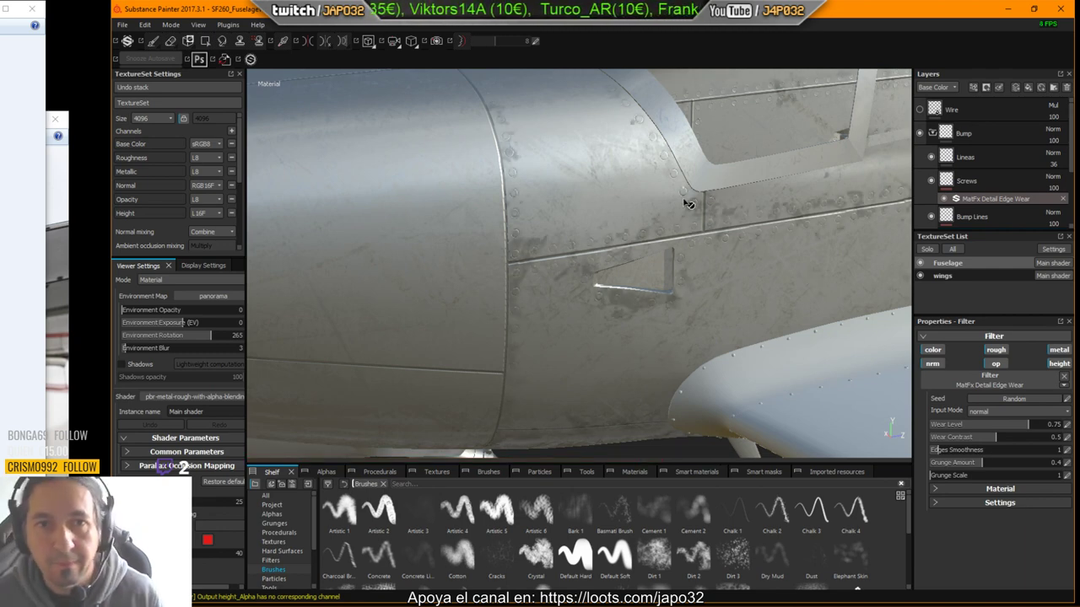
Step: Compare the fuselage panel-line screws above the wing root with the edge wear filter off and on
{"action": "left_click_drag", "start_coordinate": [687, 204], "coordinate": [570, 202], "text": "alt"}
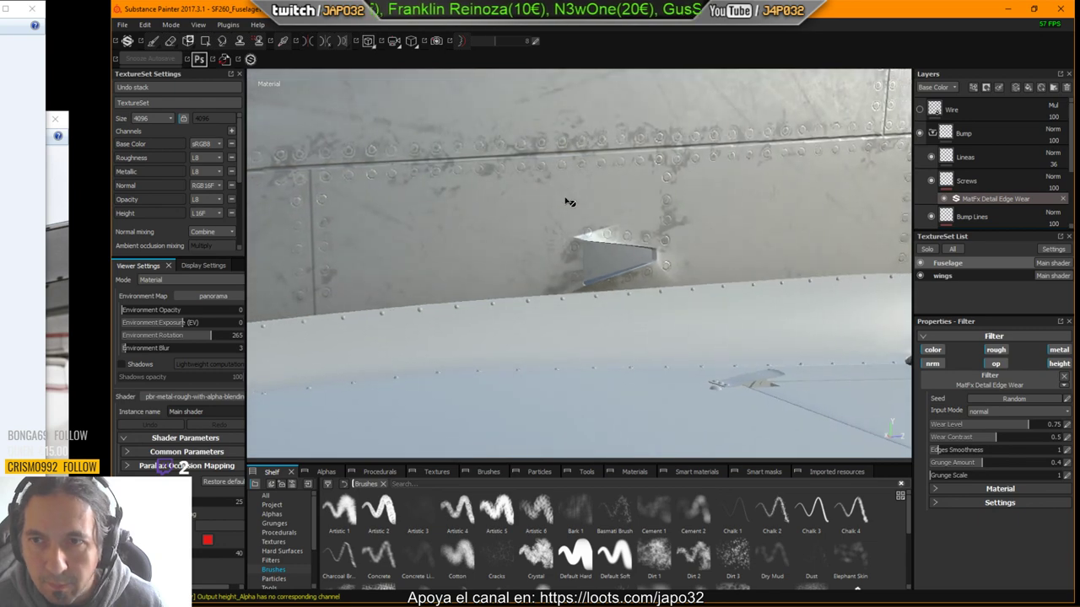
{"action": "left_click", "coordinate": [945, 199]}
{"action": "left_click", "coordinate": [946, 199]}
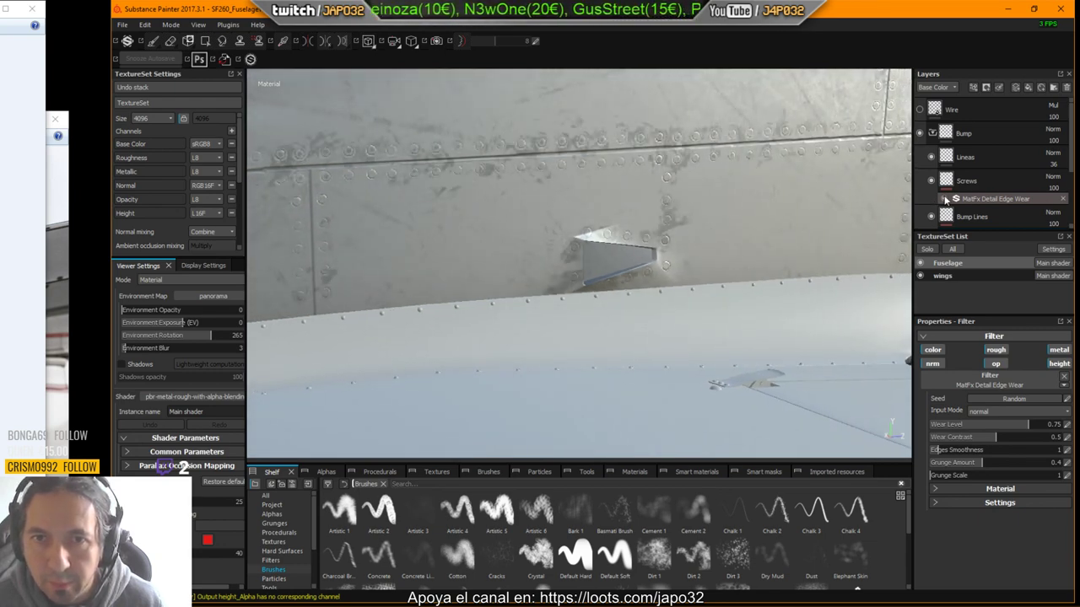
{"action": "left_click_drag", "start_coordinate": [707, 231], "coordinate": [822, 212], "text": "alt"}
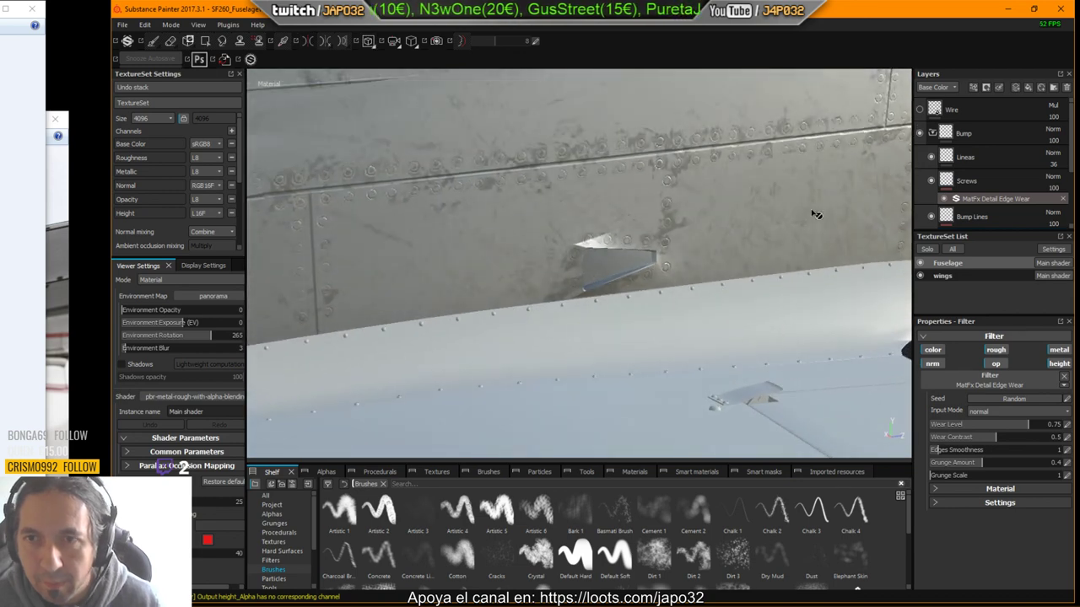